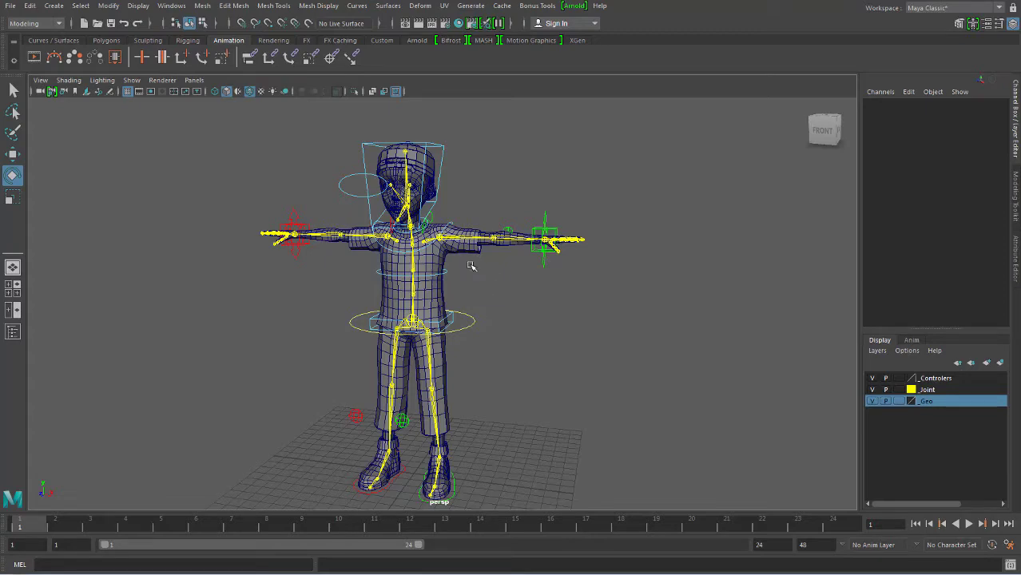
- Frame the spine and pelvis controls and test a pelvis tilt, then undo it
{"action": "mouse_move", "coordinate": [492, 315]}
{"action": "left_mouse_down", "text": "alt"}
{"action": "mouse_move", "coordinate": [524, 278]}
{"action": "mouse_move", "coordinate": [664, 308]}
{"action": "mouse_move", "coordinate": [451, 310]}
{"action": "left_mouse_up", "text": "alt"}
{"action": "scroll", "coordinate": [665, 308], "scroll_direction": "up", "scroll_amount": 3}
{"action": "scroll", "coordinate": [625, 312], "scroll_direction": "up", "scroll_amount": 2}
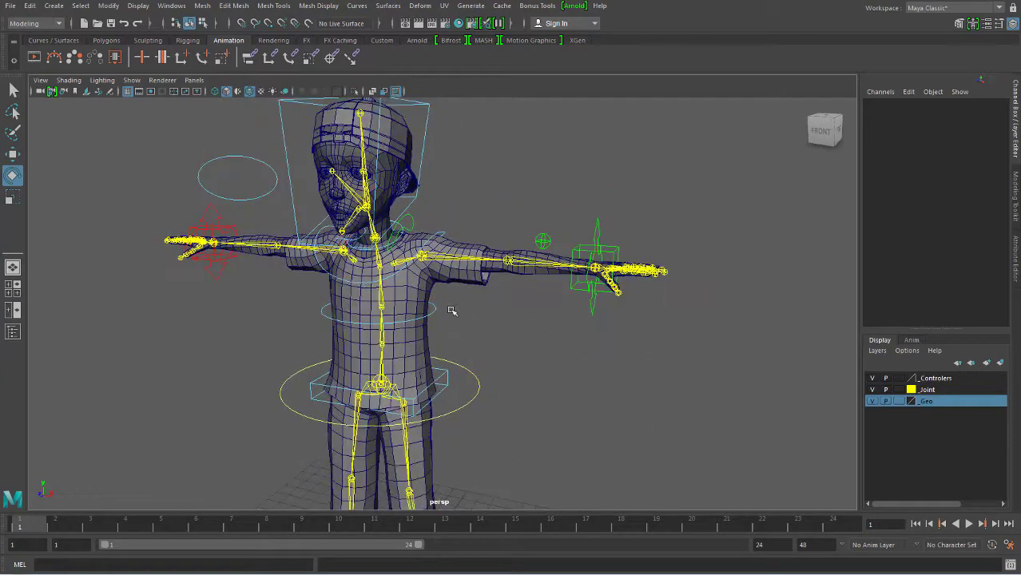
{"action": "left_click", "coordinate": [437, 310]}
{"action": "key", "text": "f"}
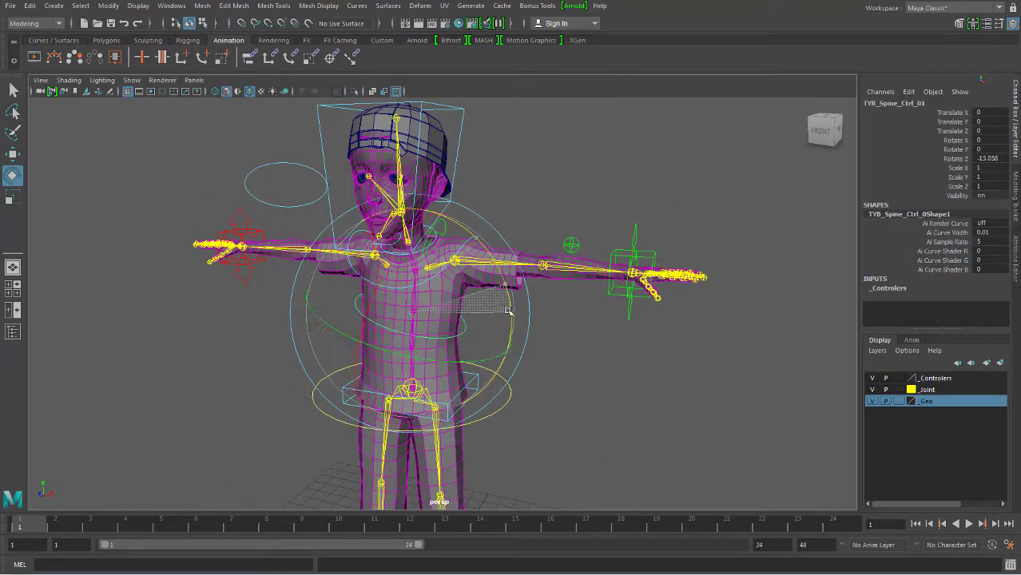
{"action": "left_click", "coordinate": [548, 368]}
{"action": "left_click", "coordinate": [478, 380]}
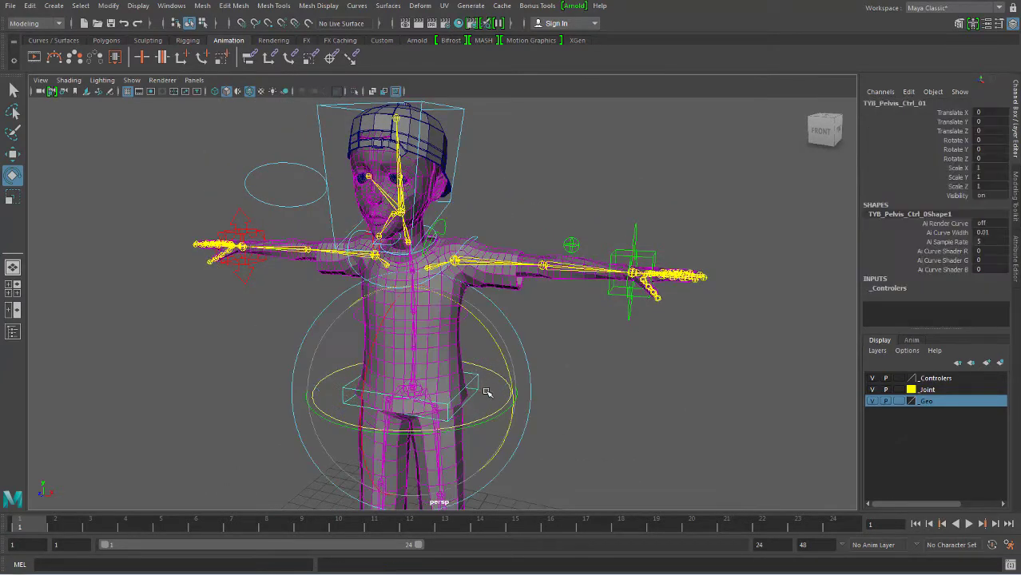
{"action": "key", "text": "f"}
{"action": "left_click_drag", "start_coordinate": [513, 332], "coordinate": [555, 303]}
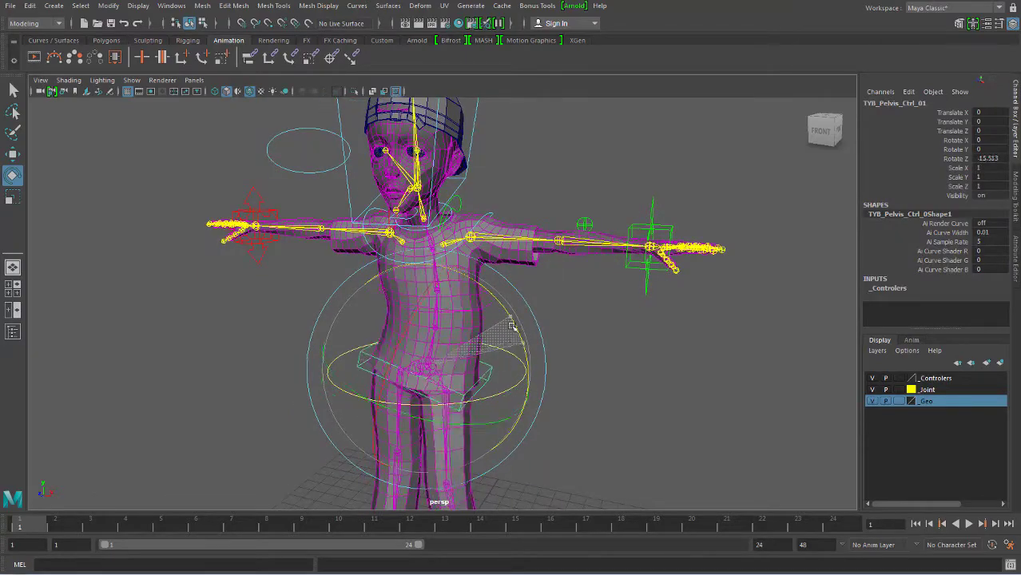
{"action": "key", "text": "ctrl+z"}
{"action": "left_click", "coordinate": [589, 240]}
- Orbit around the rigged boy to look him over from higher angles
{"action": "mouse_move", "coordinate": [585, 274]}
{"action": "left_mouse_down", "text": "alt"}
{"action": "mouse_move", "coordinate": [495, 304]}
{"action": "mouse_move", "coordinate": [490, 282]}
{"action": "mouse_move", "coordinate": [524, 317]}
{"action": "mouse_move", "coordinate": [456, 290]}
{"action": "mouse_move", "coordinate": [627, 297]}
{"action": "mouse_move", "coordinate": [583, 308]}
{"action": "mouse_move", "coordinate": [452, 262]}
{"action": "mouse_move", "coordinate": [479, 296]}
{"action": "mouse_move", "coordinate": [490, 269]}
{"action": "mouse_move", "coordinate": [542, 328]}
{"action": "mouse_move", "coordinate": [536, 299]}
{"action": "left_mouse_up", "text": "alt"}
{"action": "scroll", "coordinate": [495, 303], "scroll_direction": "up", "scroll_amount": 3}
{"action": "scroll", "coordinate": [490, 282], "scroll_direction": "up", "scroll_amount": 2}
{"action": "scroll", "coordinate": [511, 309], "scroll_direction": "down", "scroll_amount": 3}
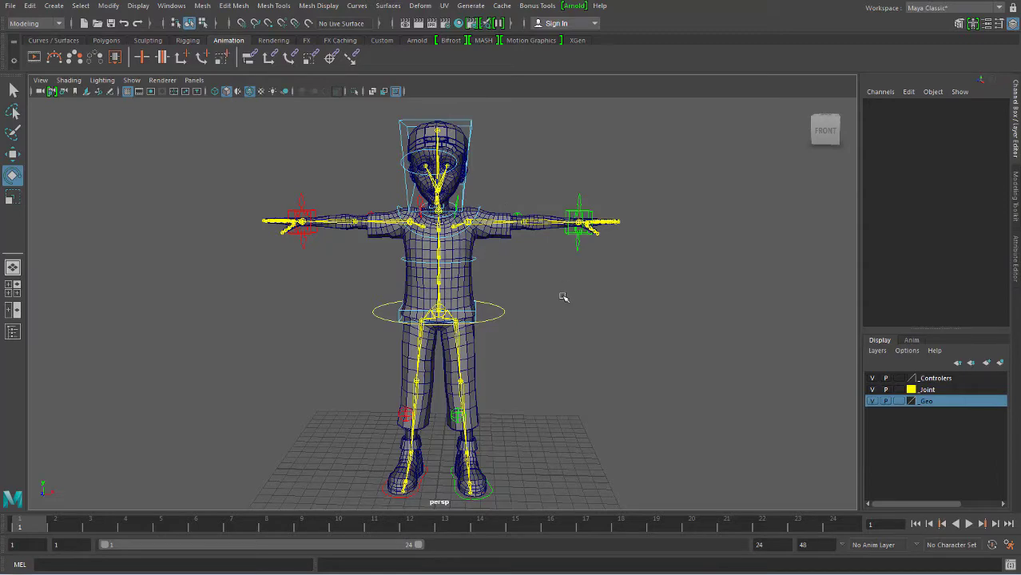
{"action": "mouse_move", "coordinate": [563, 297]}
{"action": "left_mouse_down", "text": "alt"}
{"action": "mouse_move", "coordinate": [551, 303]}
{"action": "mouse_move", "coordinate": [529, 235]}
{"action": "left_mouse_up", "text": "alt"}
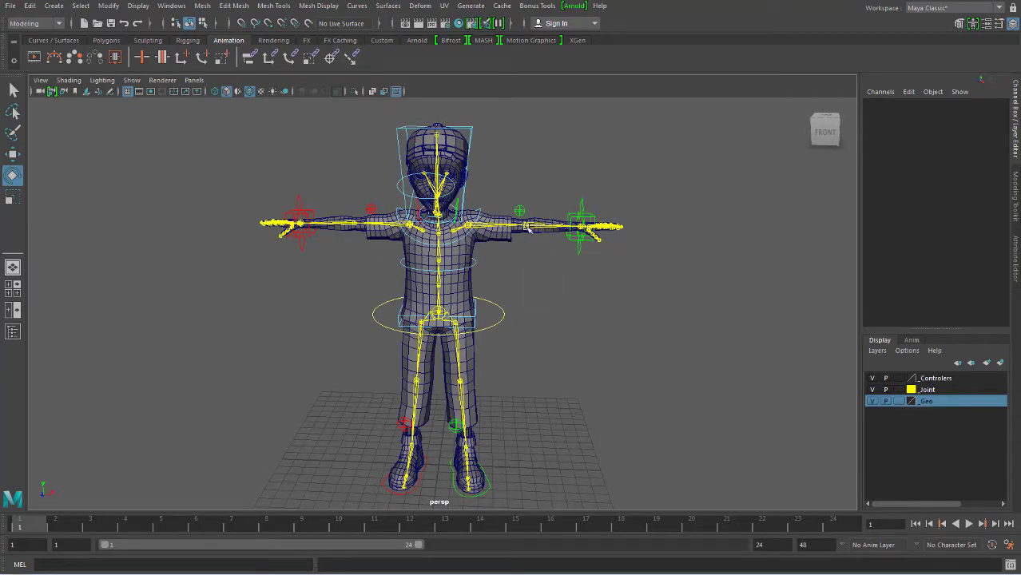
{"action": "left_click_drag", "start_coordinate": [508, 248], "coordinate": [460, 196], "text": "alt"}
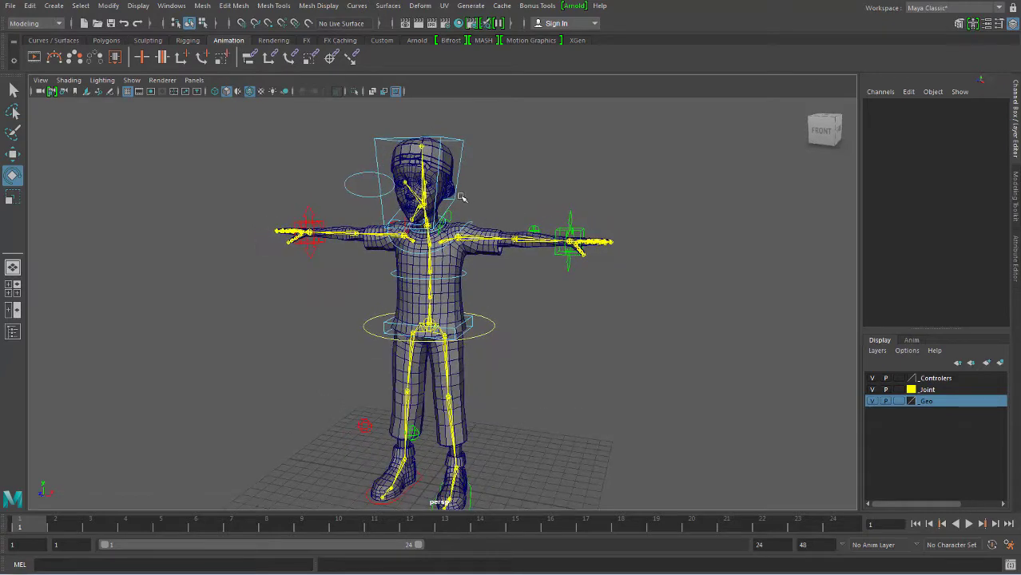
{"action": "left_click_drag", "start_coordinate": [489, 289], "coordinate": [506, 287], "text": "alt"}
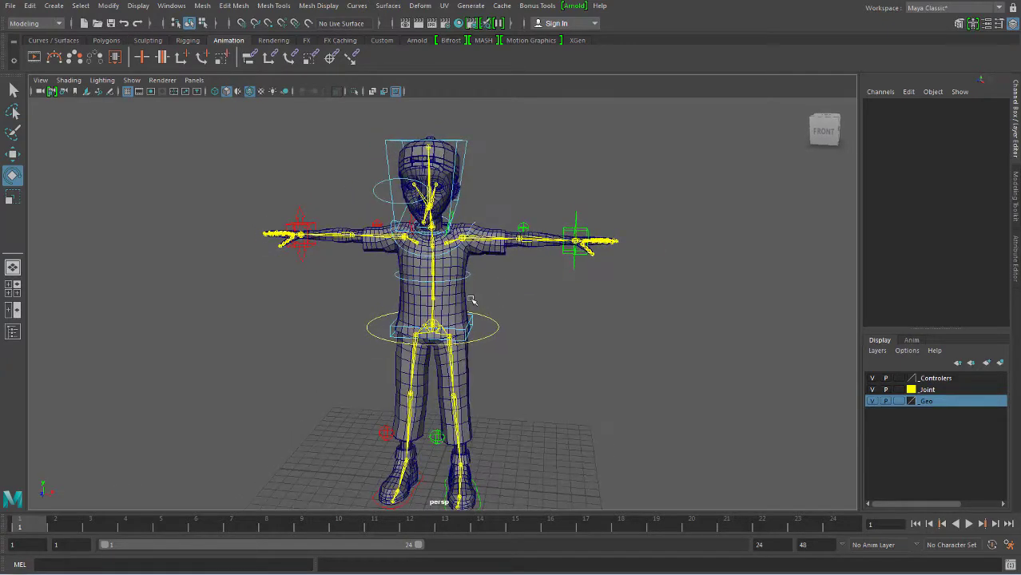
{"action": "right_click_drag", "start_coordinate": [468, 296], "coordinate": [514, 306], "text": "alt"}
{"action": "left_click_drag", "start_coordinate": [514, 306], "coordinate": [512, 246], "text": "alt"}
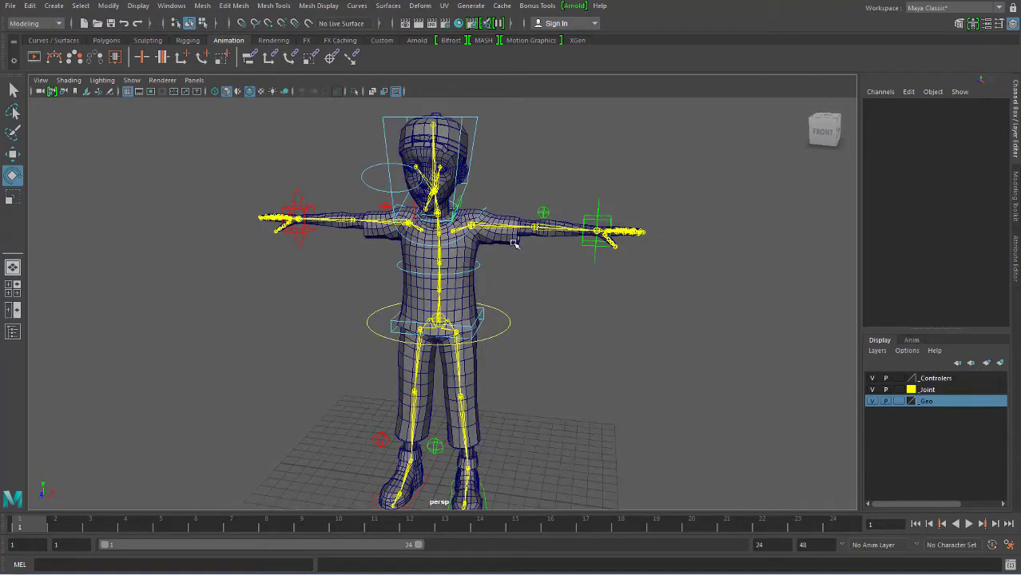
{"action": "left_click", "coordinate": [515, 247]}
{"action": "left_click", "coordinate": [512, 256]}
{"action": "mouse_move", "coordinate": [515, 275]}
{"action": "left_mouse_down", "text": "alt"}
{"action": "mouse_move", "coordinate": [503, 262]}
{"action": "mouse_move", "coordinate": [480, 270]}
{"action": "left_mouse_up", "text": "alt"}
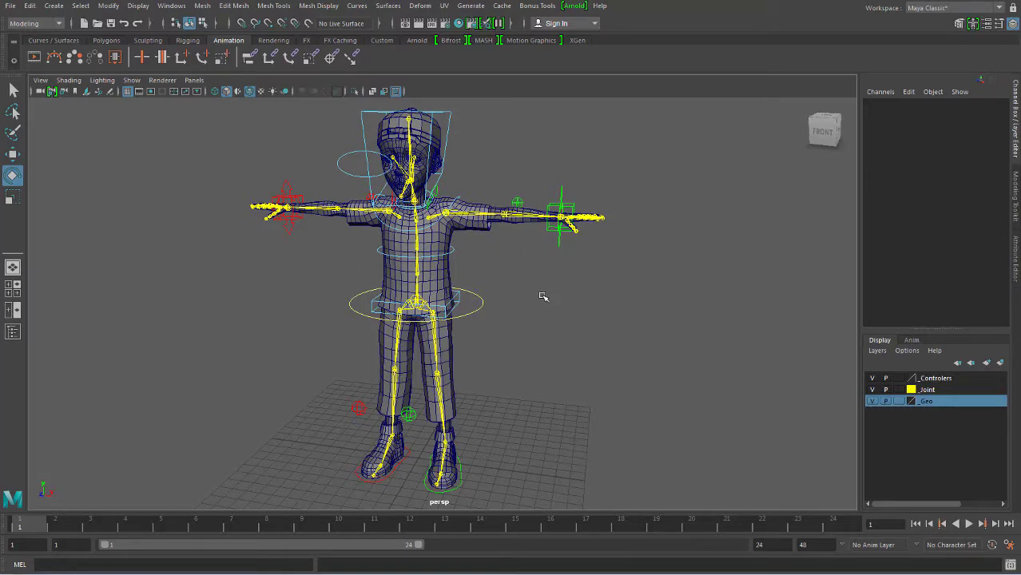
{"action": "mouse_move", "coordinate": [542, 296]}
{"action": "left_mouse_down", "text": "alt"}
{"action": "mouse_move", "coordinate": [544, 308]}
{"action": "mouse_move", "coordinate": [504, 333]}
{"action": "mouse_move", "coordinate": [547, 303]}
{"action": "mouse_move", "coordinate": [509, 359]}
{"action": "mouse_move", "coordinate": [580, 365]}
{"action": "mouse_move", "coordinate": [561, 354]}
{"action": "mouse_move", "coordinate": [574, 349]}
{"action": "mouse_move", "coordinate": [492, 359]}
{"action": "left_mouse_up", "text": "alt"}
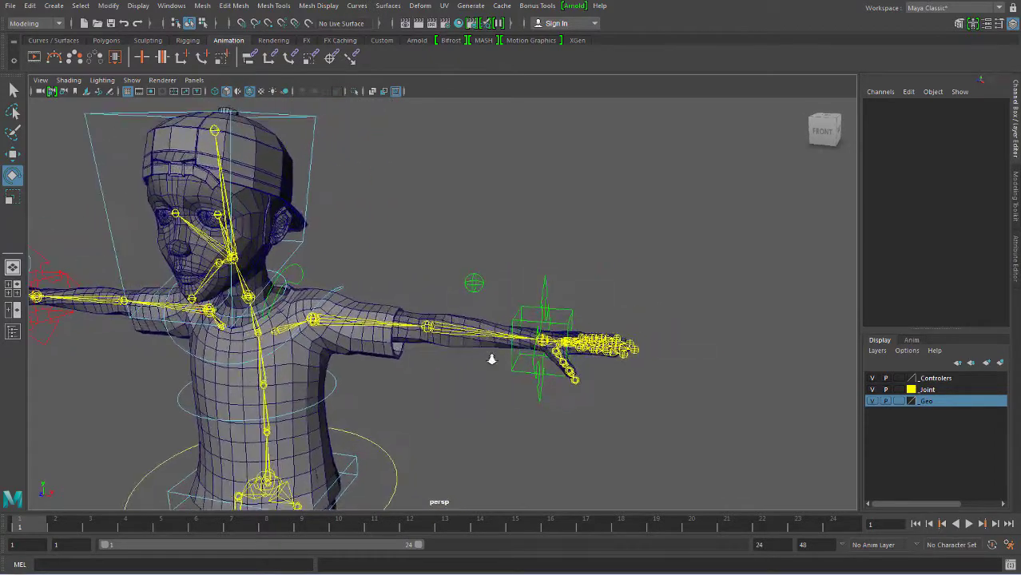
- Set the left hand control's FK IK Switch from 10 to 0 for FK mode
{"action": "mouse_move", "coordinate": [491, 359]}
{"action": "right_mouse_down", "text": "alt"}
{"action": "mouse_move", "coordinate": [535, 376]}
{"action": "mouse_move", "coordinate": [524, 388]}
{"action": "right_mouse_up", "text": "alt"}
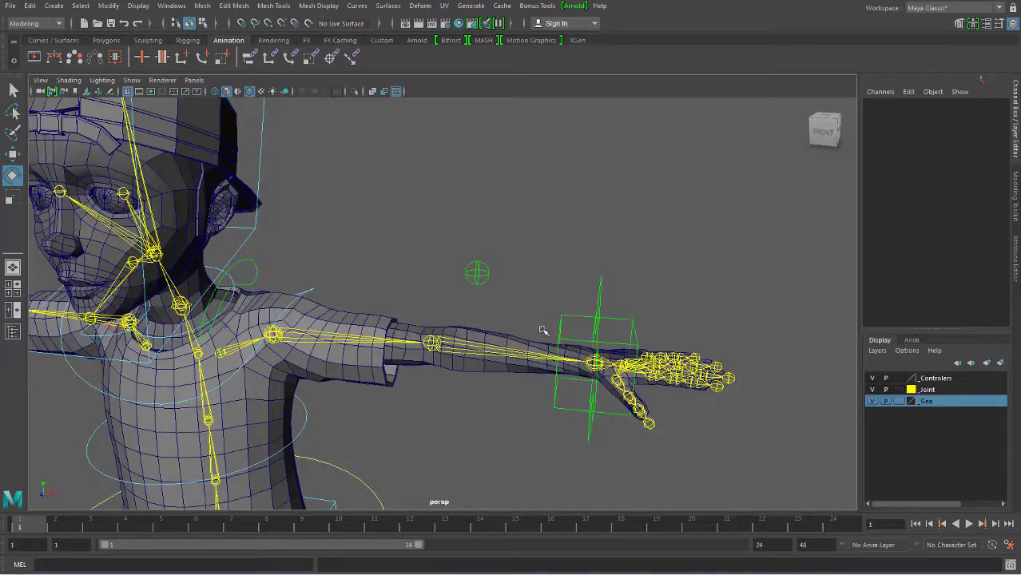
{"action": "mouse_move", "coordinate": [542, 330]}
{"action": "left_mouse_down", "text": "alt"}
{"action": "mouse_move", "coordinate": [488, 327]}
{"action": "mouse_move", "coordinate": [519, 309]}
{"action": "left_mouse_up", "text": "alt"}
{"action": "left_click", "coordinate": [588, 260]}
{"action": "left_click_drag", "start_coordinate": [589, 260], "coordinate": [765, 241], "text": "alt"}
{"action": "left_click", "coordinate": [943, 205]}
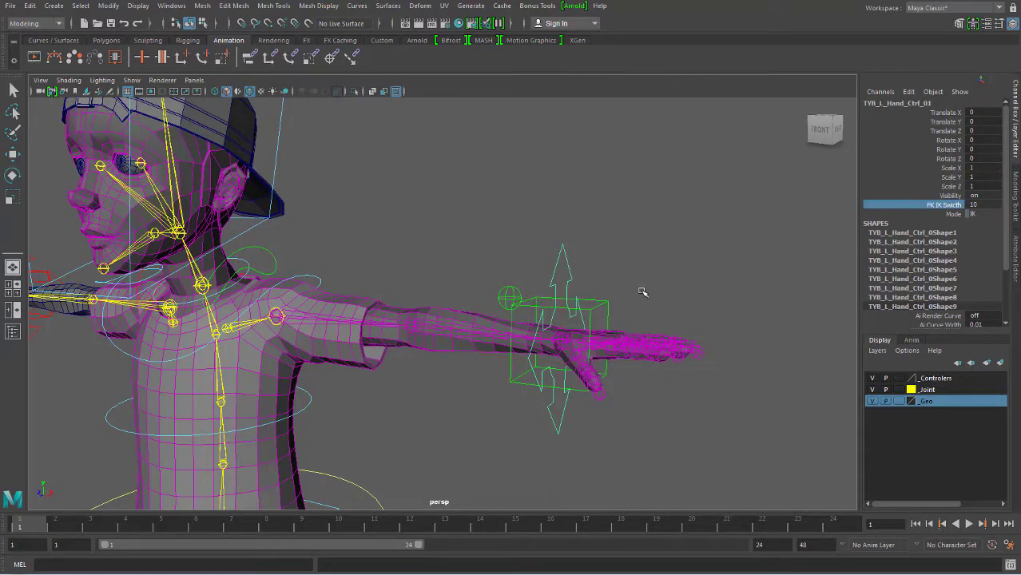
{"action": "middle_click_drag", "start_coordinate": [642, 292], "coordinate": [440, 292]}
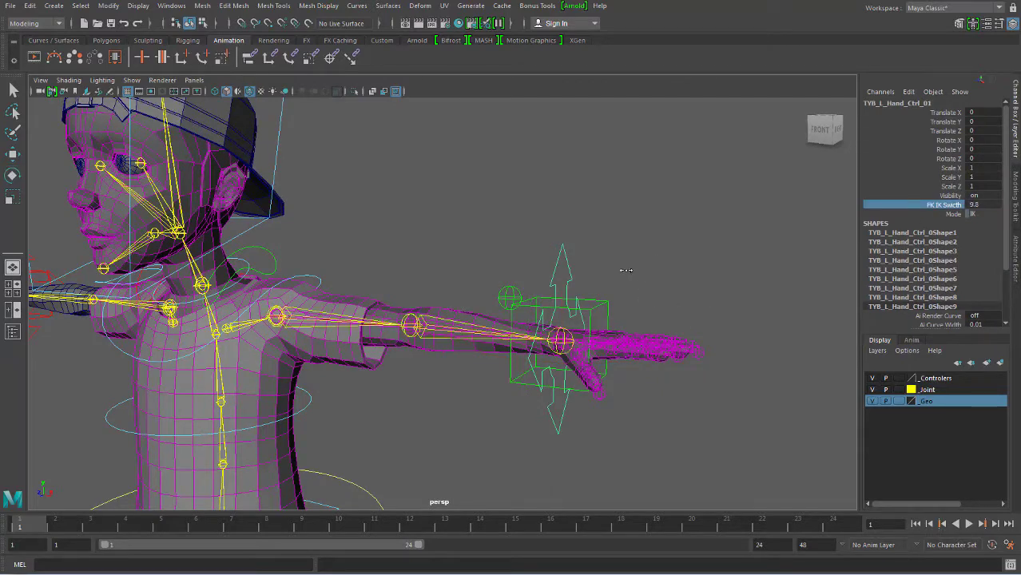
{"action": "left_click", "coordinate": [505, 218]}
{"action": "left_click_drag", "start_coordinate": [505, 219], "coordinate": [412, 236], "text": "alt"}
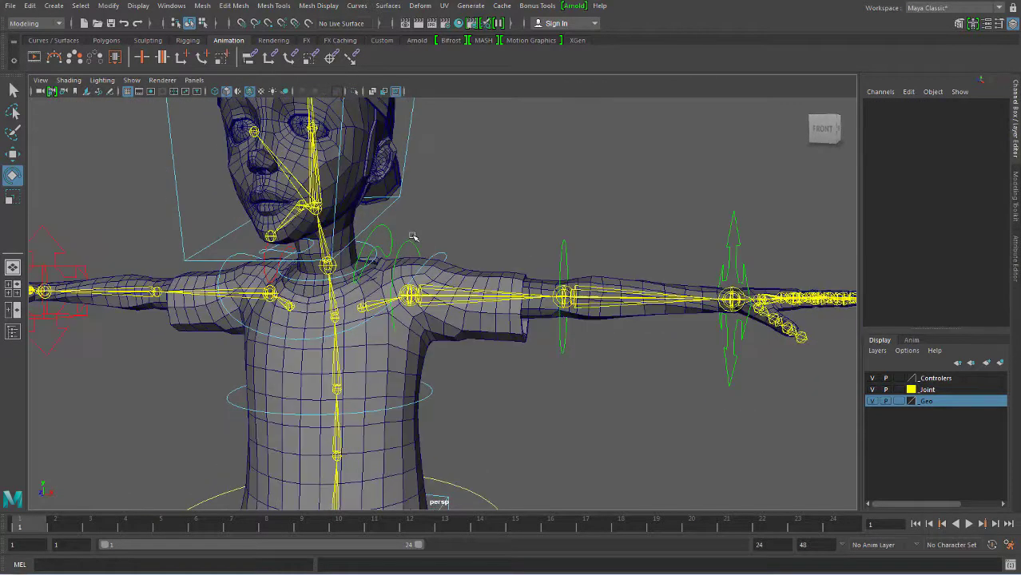
- Test-rotate the left shoulder FK control downward, then undo it
{"action": "left_click", "coordinate": [412, 236]}
{"action": "left_click_drag", "start_coordinate": [495, 238], "coordinate": [517, 301]}
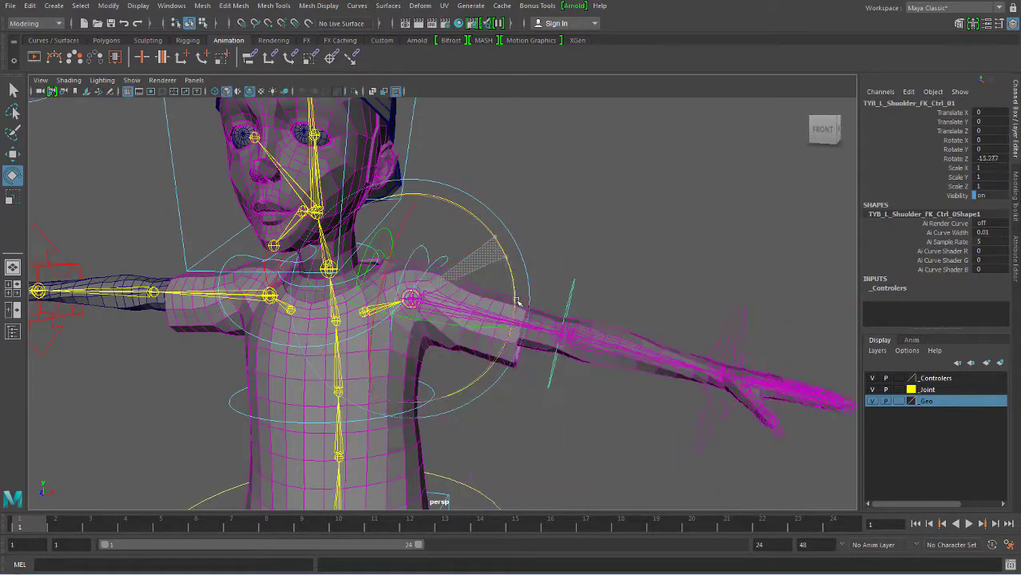
{"action": "middle_click_drag", "start_coordinate": [516, 301], "coordinate": [551, 329], "text": "alt"}
{"action": "key", "text": "ctrl+z"}
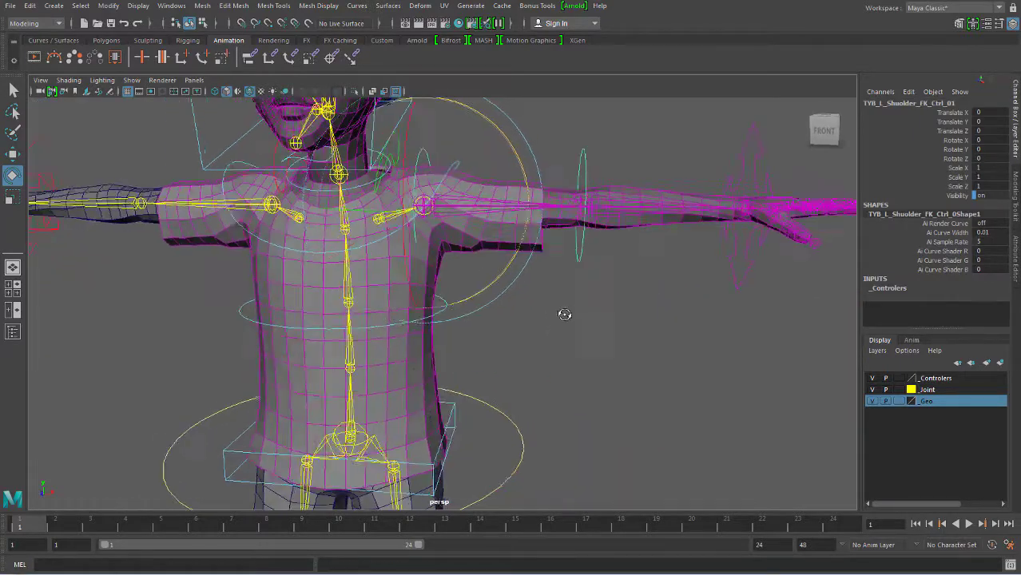
{"action": "mouse_move", "coordinate": [564, 314]}
{"action": "left_mouse_down", "text": "alt"}
{"action": "mouse_move", "coordinate": [573, 189]}
{"action": "mouse_move", "coordinate": [599, 261]}
{"action": "left_mouse_up", "text": "alt"}
- Select the left elbow FK control and check the Rotate tool settings
{"action": "left_click", "coordinate": [571, 211]}
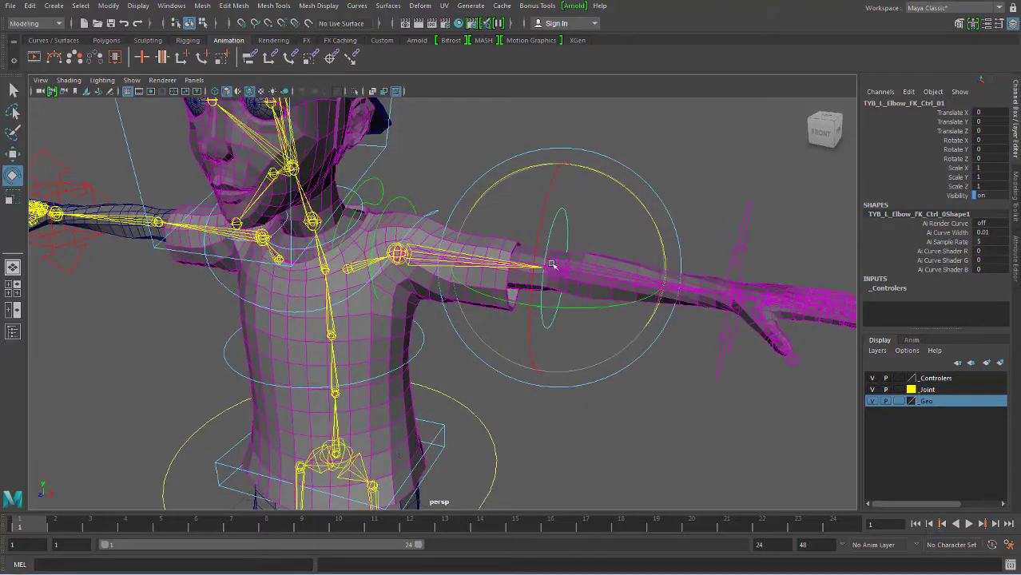
{"action": "double_click", "coordinate": [12, 176]}
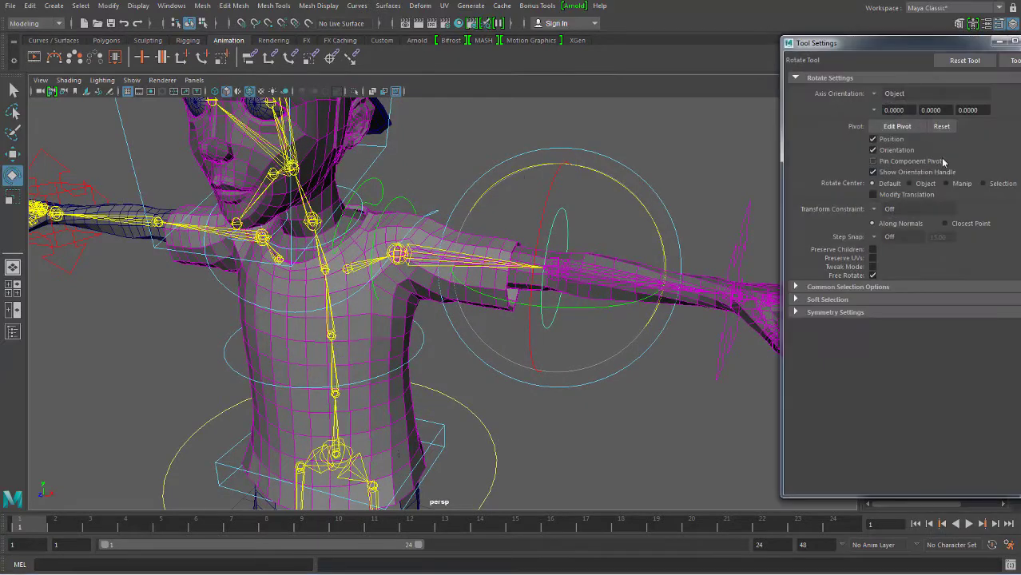
{"action": "left_click_drag", "start_coordinate": [971, 47], "coordinate": [867, 46]}
{"action": "left_click", "coordinate": [951, 43]}
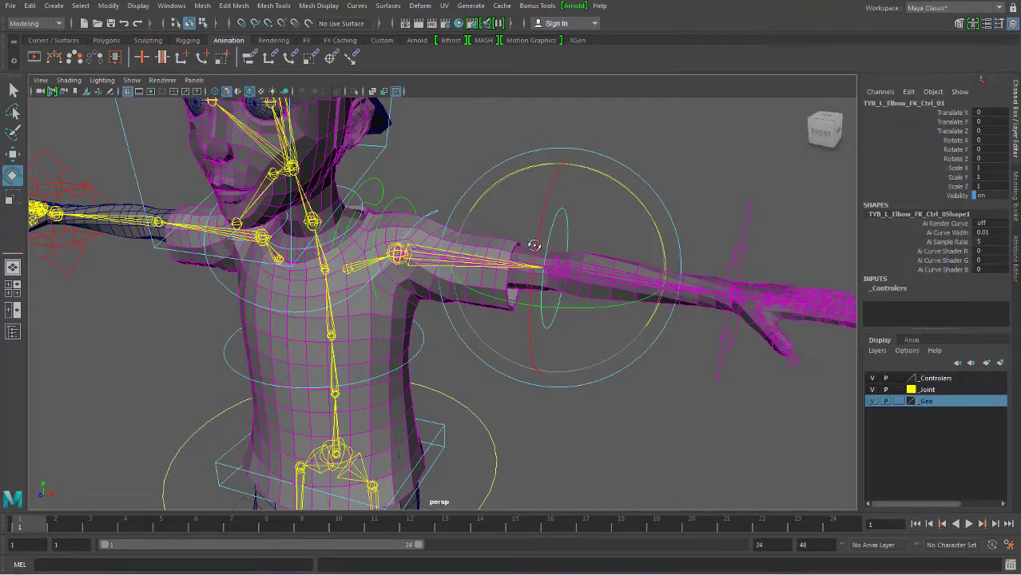
{"action": "left_click_drag", "start_coordinate": [534, 246], "coordinate": [530, 258], "text": "alt"}
{"action": "middle_click_drag", "start_coordinate": [531, 282], "coordinate": [521, 326], "text": "alt"}
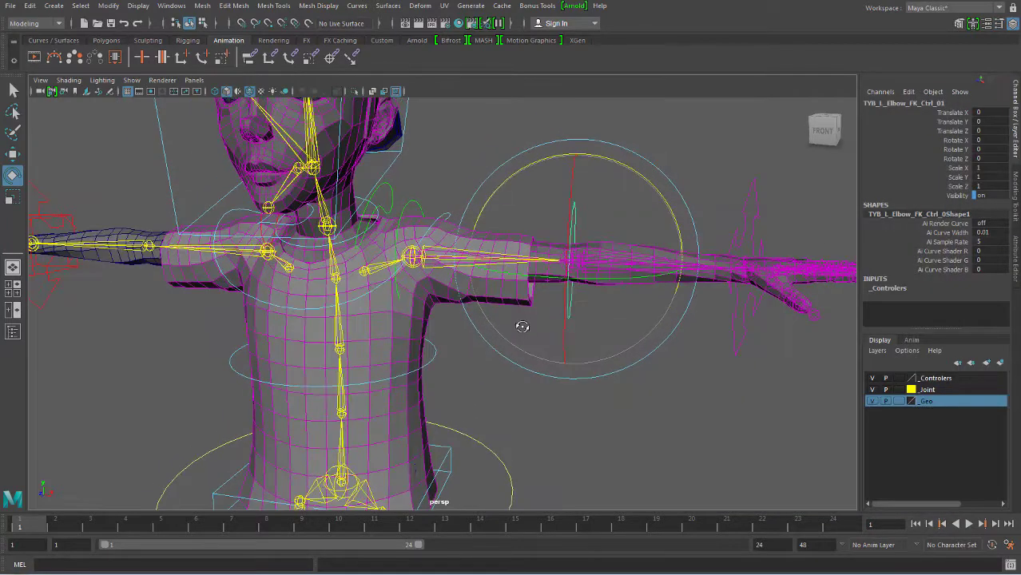
{"action": "left_click", "coordinate": [592, 419]}
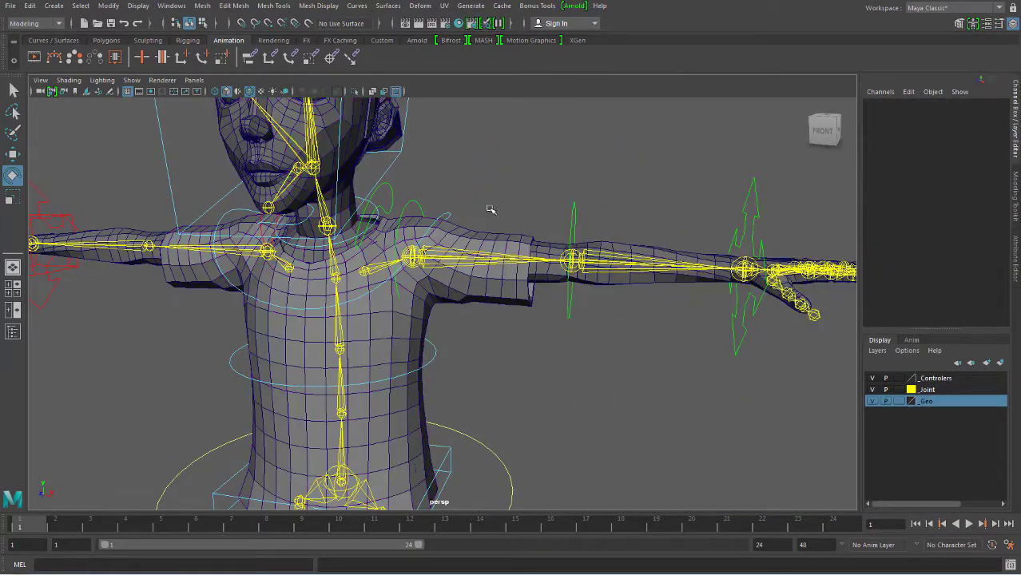
- Swing the left arm down at the shoulder FK control to about -58.5 on Z
{"action": "left_click", "coordinate": [407, 206]}
{"action": "mouse_move", "coordinate": [408, 206]}
{"action": "left_mouse_down", "text": "alt"}
{"action": "mouse_move", "coordinate": [477, 247]}
{"action": "mouse_move", "coordinate": [483, 207]}
{"action": "mouse_move", "coordinate": [486, 289]}
{"action": "mouse_move", "coordinate": [512, 292]}
{"action": "mouse_move", "coordinate": [422, 274]}
{"action": "mouse_move", "coordinate": [483, 270]}
{"action": "left_mouse_up", "text": "alt"}
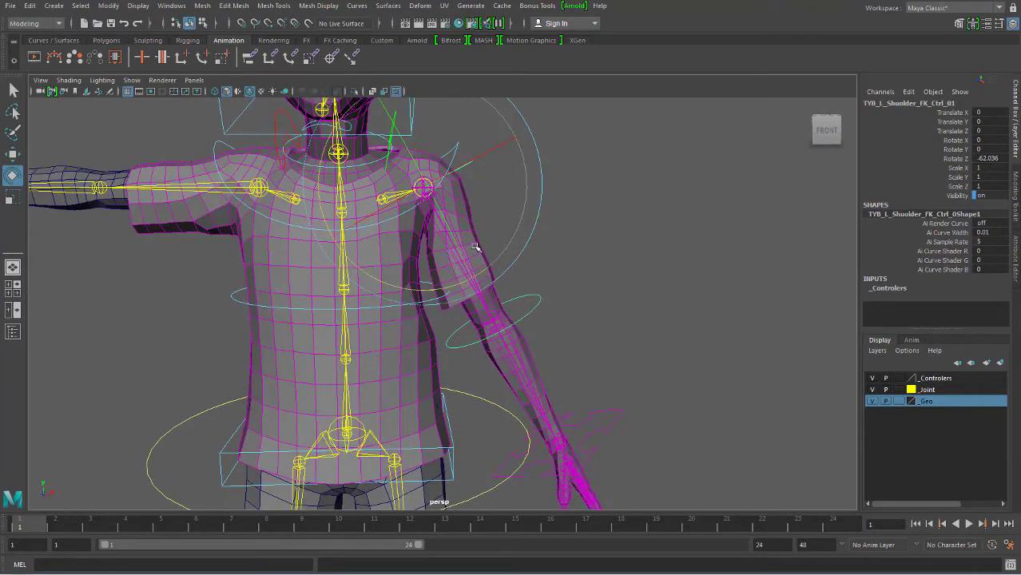
{"action": "mouse_move", "coordinate": [481, 232]}
{"action": "left_mouse_down", "text": "alt"}
{"action": "mouse_move", "coordinate": [529, 221]}
{"action": "mouse_move", "coordinate": [462, 219]}
{"action": "left_mouse_up", "text": "alt"}
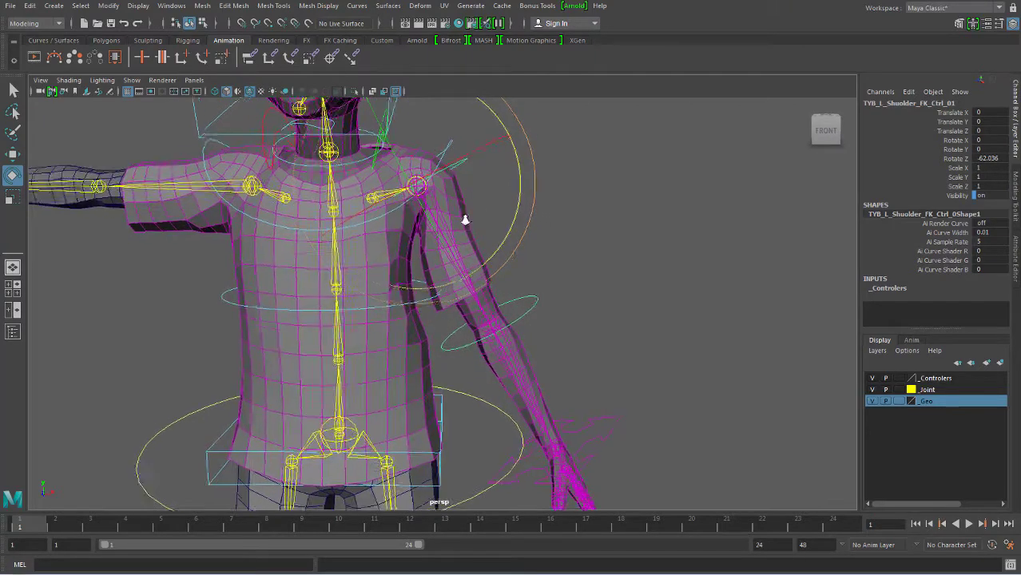
{"action": "right_click_drag", "start_coordinate": [463, 219], "coordinate": [502, 287], "text": "alt"}
{"action": "left_click_drag", "start_coordinate": [501, 286], "coordinate": [497, 254], "text": "alt"}
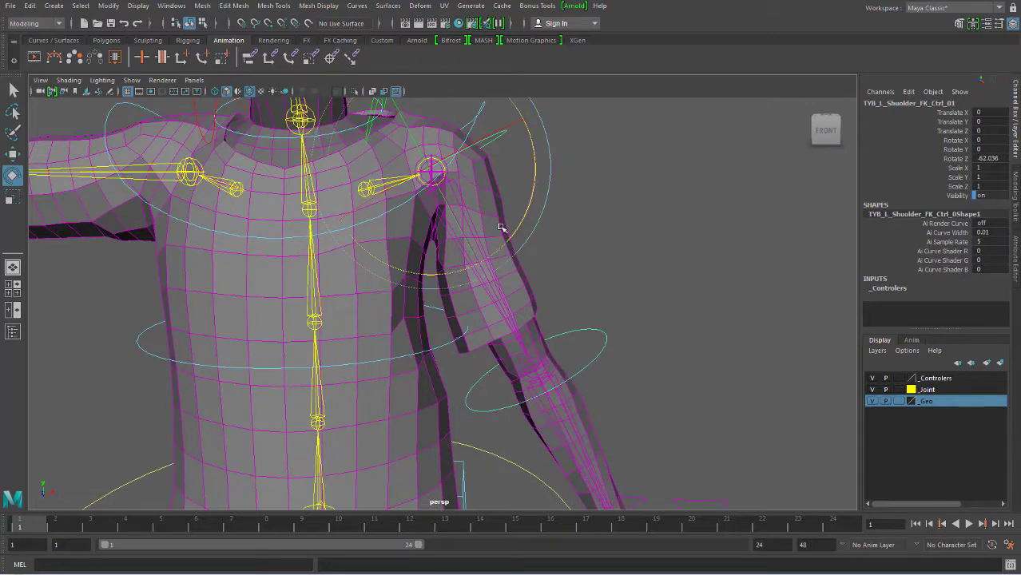
{"action": "mouse_move", "coordinate": [531, 200]}
{"action": "left_mouse_down"}
{"action": "mouse_move", "coordinate": [527, 219]}
{"action": "mouse_move", "coordinate": [550, 182]}
{"action": "mouse_move", "coordinate": [540, 219]}
{"action": "mouse_move", "coordinate": [560, 220]}
{"action": "left_mouse_up"}
- Return the shoulder to T-pose, bend the forearm at the elbow to inspect it, then undo
{"action": "key", "text": "ctrl+z"}
{"action": "key", "text": "ctrl+z"}
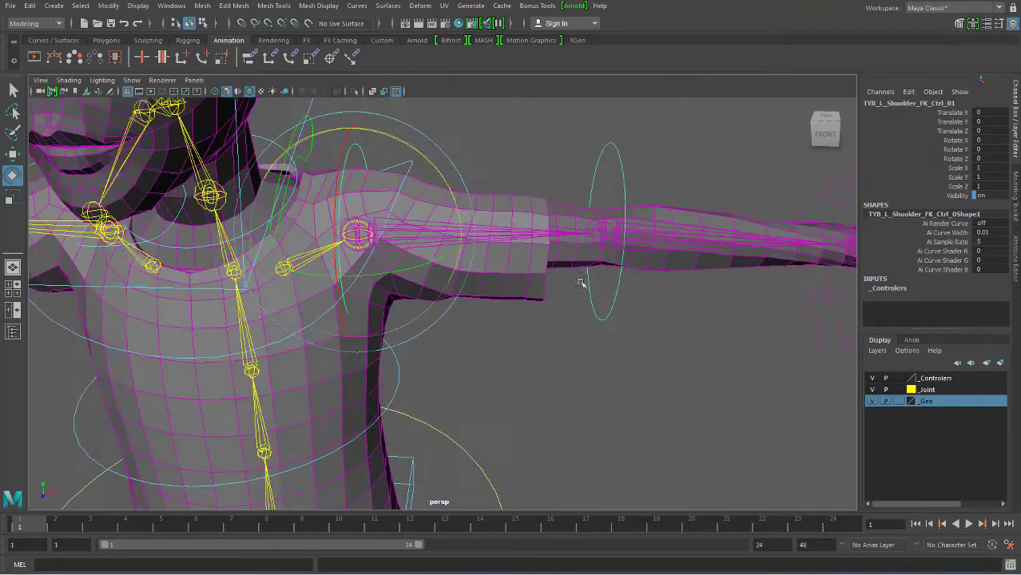
{"action": "left_click", "coordinate": [613, 156]}
{"action": "key", "text": "f"}
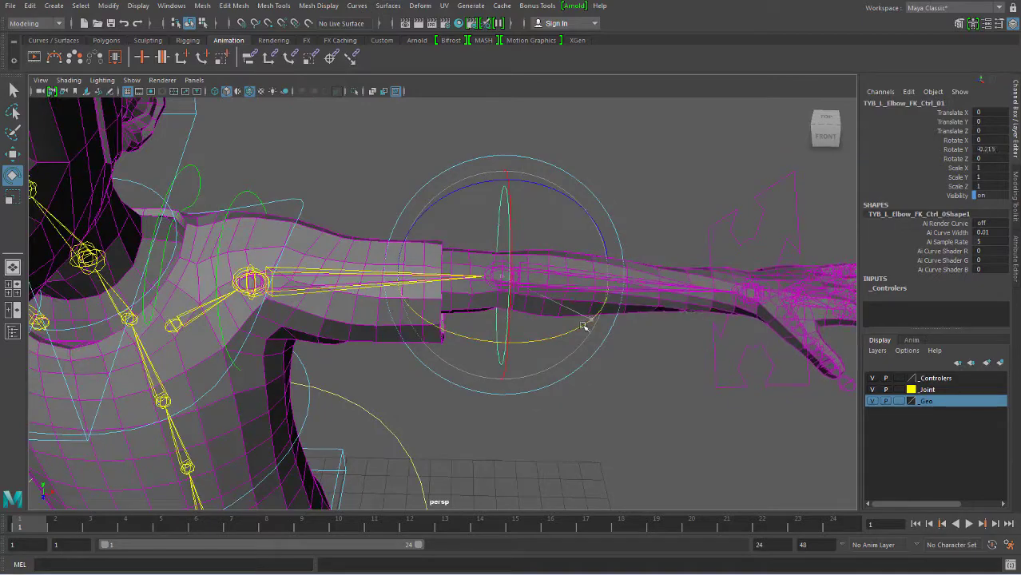
{"action": "mouse_move", "coordinate": [595, 313]}
{"action": "left_mouse_down"}
{"action": "mouse_move", "coordinate": [494, 353]}
{"action": "mouse_move", "coordinate": [425, 349]}
{"action": "left_mouse_up"}
{"action": "mouse_move", "coordinate": [494, 347]}
{"action": "left_mouse_down", "text": "alt"}
{"action": "mouse_move", "coordinate": [546, 389]}
{"action": "mouse_move", "coordinate": [645, 353]}
{"action": "mouse_move", "coordinate": [529, 388]}
{"action": "mouse_move", "coordinate": [643, 369]}
{"action": "mouse_move", "coordinate": [461, 357]}
{"action": "left_mouse_up", "text": "alt"}
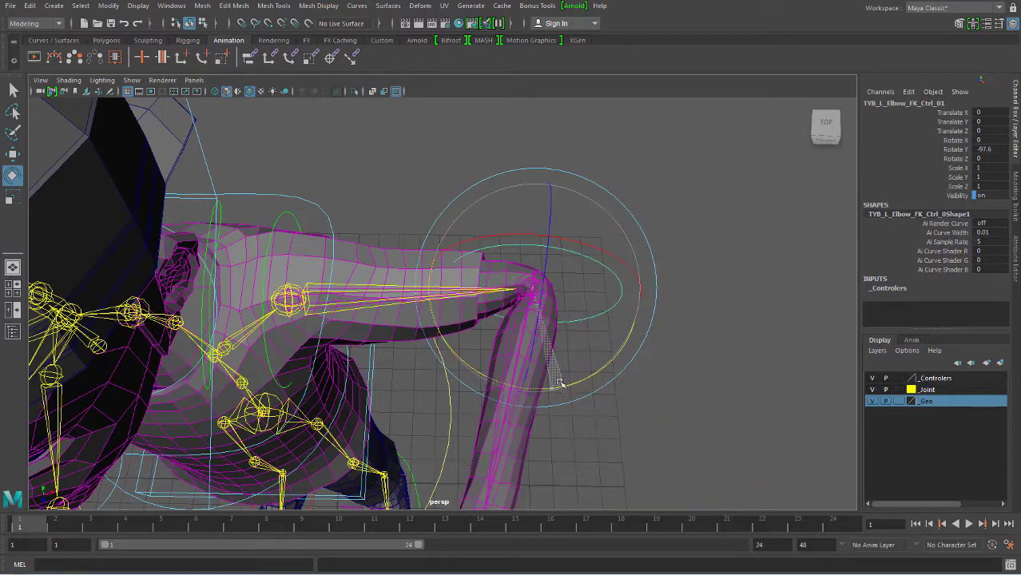
{"action": "left_click_drag", "start_coordinate": [585, 321], "coordinate": [555, 253], "text": "alt"}
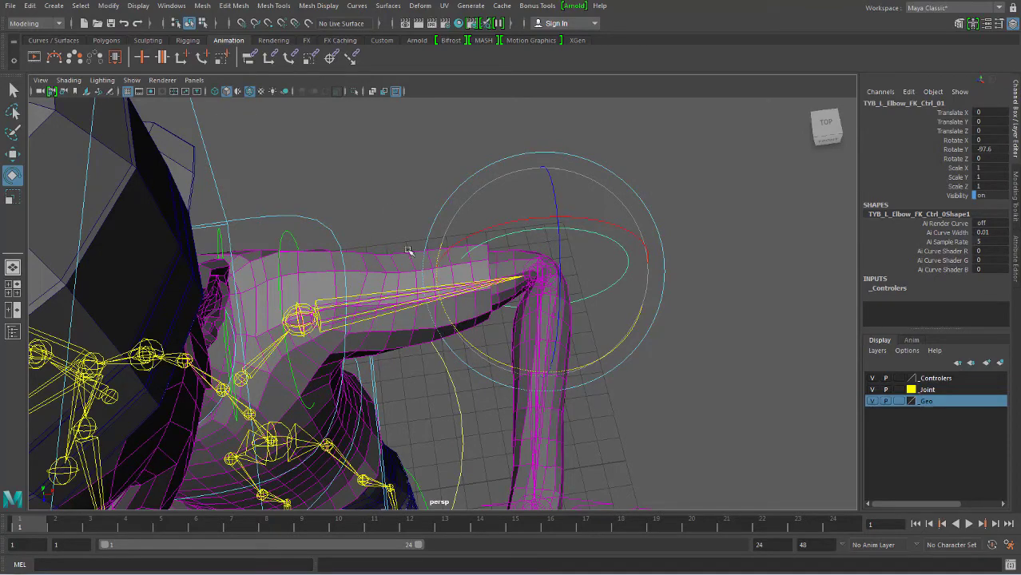
{"action": "key", "text": "ctrl+z"}
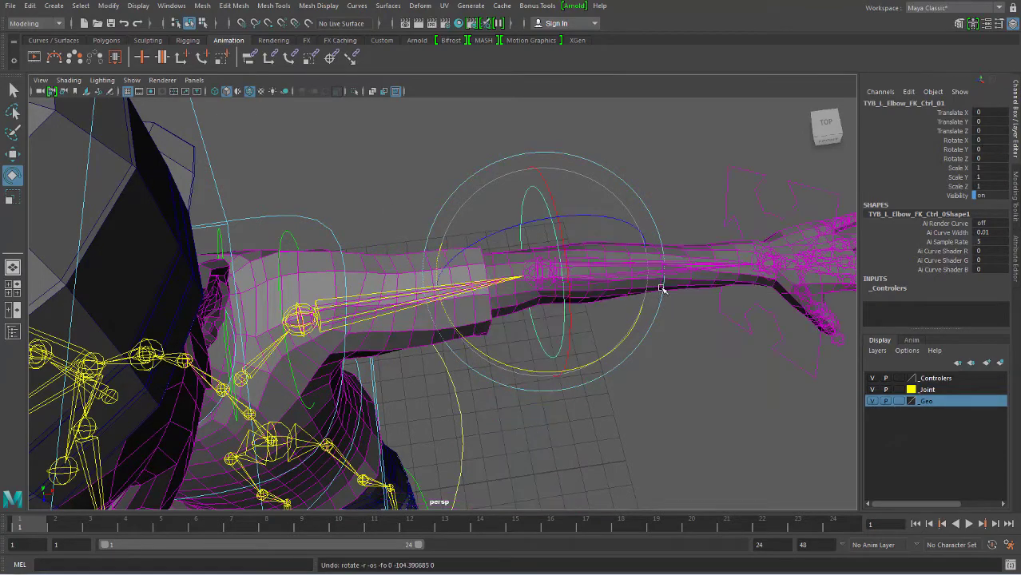
{"action": "mouse_move", "coordinate": [671, 316]}
{"action": "left_mouse_down", "text": "alt"}
{"action": "mouse_move", "coordinate": [631, 282]}
{"action": "mouse_move", "coordinate": [660, 205]}
{"action": "left_mouse_up", "text": "alt"}
- Bend the left hand at the wrist to -76.923 to check deformation, then straighten it
{"action": "left_click", "coordinate": [734, 221]}
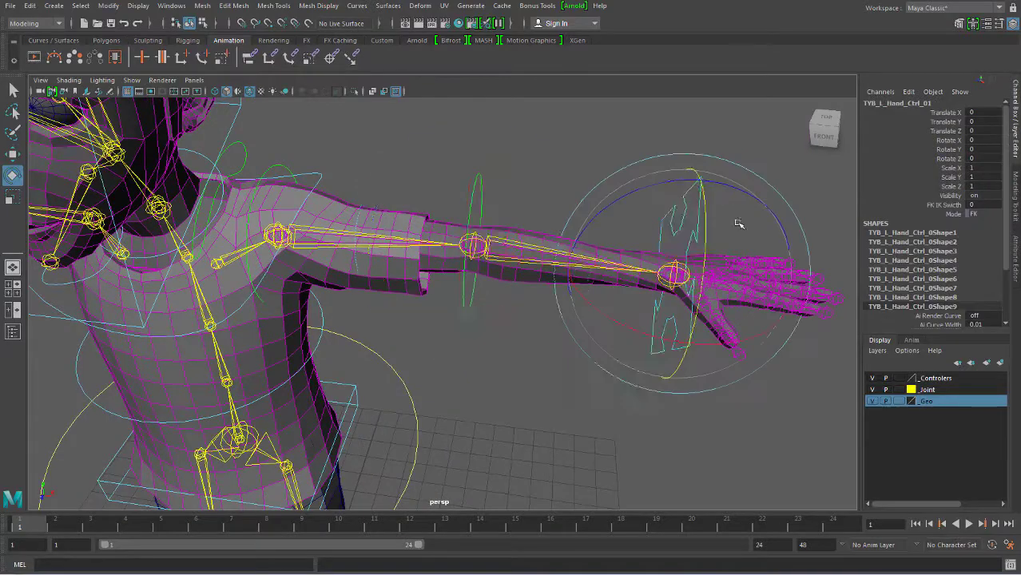
{"action": "mouse_move", "coordinate": [733, 221]}
{"action": "left_mouse_down", "text": "alt"}
{"action": "mouse_move", "coordinate": [703, 256]}
{"action": "mouse_move", "coordinate": [642, 160]}
{"action": "mouse_move", "coordinate": [633, 210]}
{"action": "mouse_move", "coordinate": [683, 362]}
{"action": "mouse_move", "coordinate": [668, 356]}
{"action": "mouse_move", "coordinate": [690, 290]}
{"action": "mouse_move", "coordinate": [570, 344]}
{"action": "mouse_move", "coordinate": [663, 347]}
{"action": "mouse_move", "coordinate": [607, 254]}
{"action": "left_mouse_up", "text": "alt"}
{"action": "scroll", "coordinate": [695, 266], "scroll_direction": "up", "scroll_amount": 3}
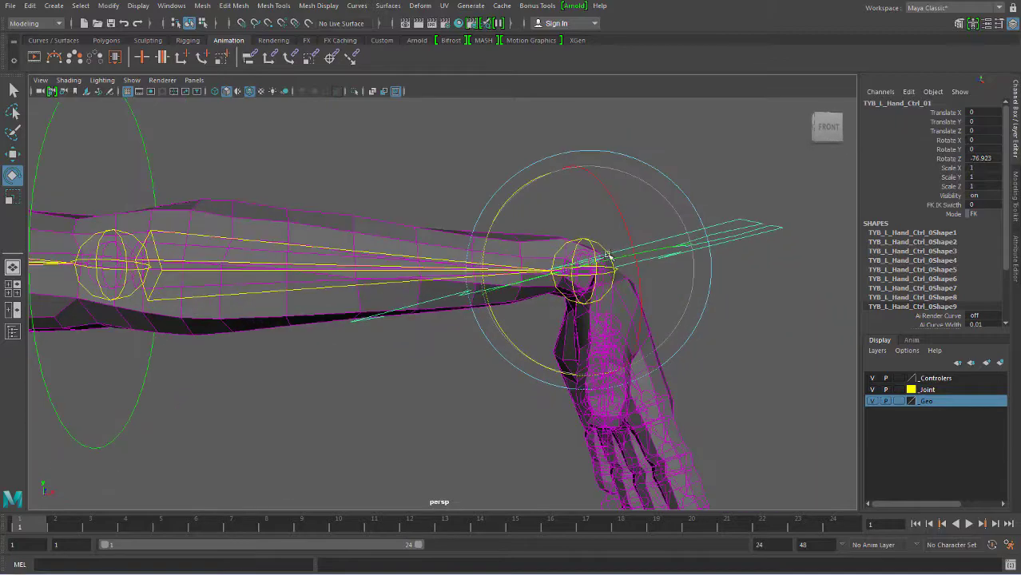
{"action": "mouse_move", "coordinate": [575, 326]}
{"action": "left_mouse_down", "text": "alt"}
{"action": "mouse_move", "coordinate": [558, 342]}
{"action": "mouse_move", "coordinate": [567, 347]}
{"action": "mouse_move", "coordinate": [332, 365]}
{"action": "mouse_move", "coordinate": [542, 383]}
{"action": "mouse_move", "coordinate": [501, 392]}
{"action": "mouse_move", "coordinate": [496, 300]}
{"action": "left_mouse_up", "text": "alt"}
{"action": "key", "text": "ctrl+z"}
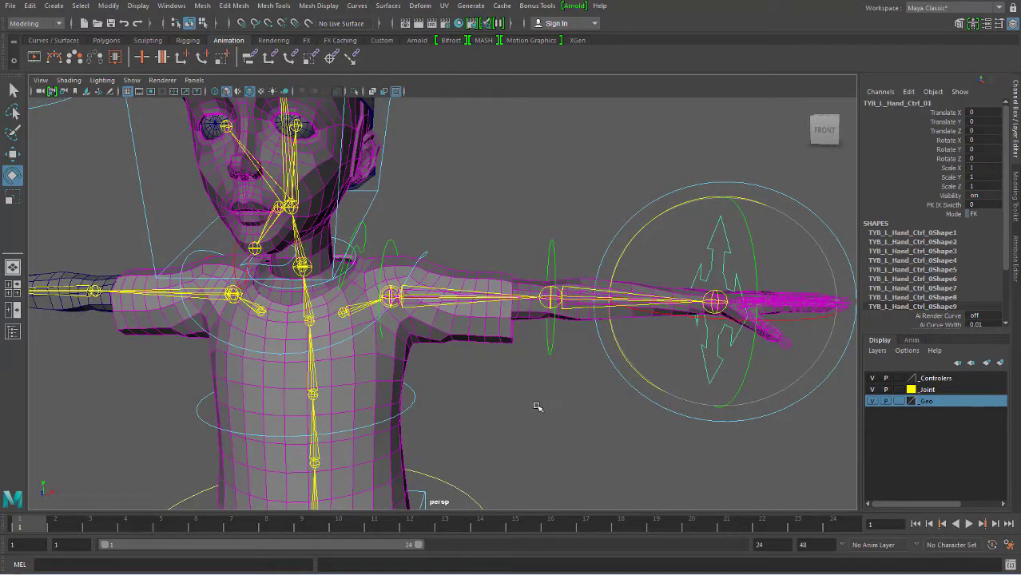
- Select the left shoulder, shoulder FK, elbow FK and hand controls together
{"action": "left_click", "coordinate": [512, 417]}
{"action": "mouse_move", "coordinate": [537, 335]}
{"action": "left_mouse_down", "text": "alt"}
{"action": "mouse_move", "coordinate": [456, 244]}
{"action": "mouse_move", "coordinate": [467, 257]}
{"action": "mouse_move", "coordinate": [440, 282]}
{"action": "left_mouse_up", "text": "alt"}
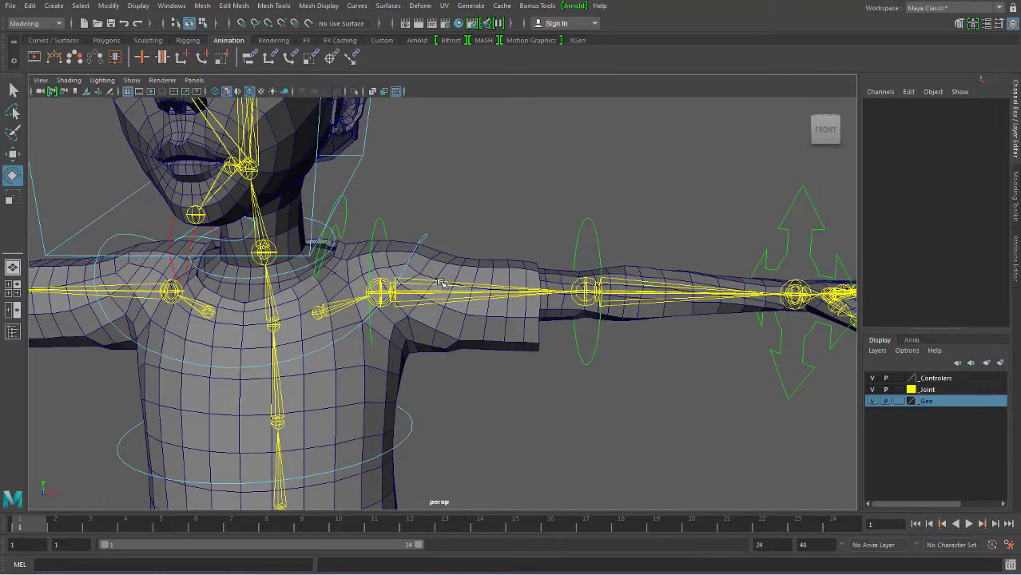
{"action": "left_click_drag", "start_coordinate": [441, 393], "coordinate": [442, 396], "text": "alt"}
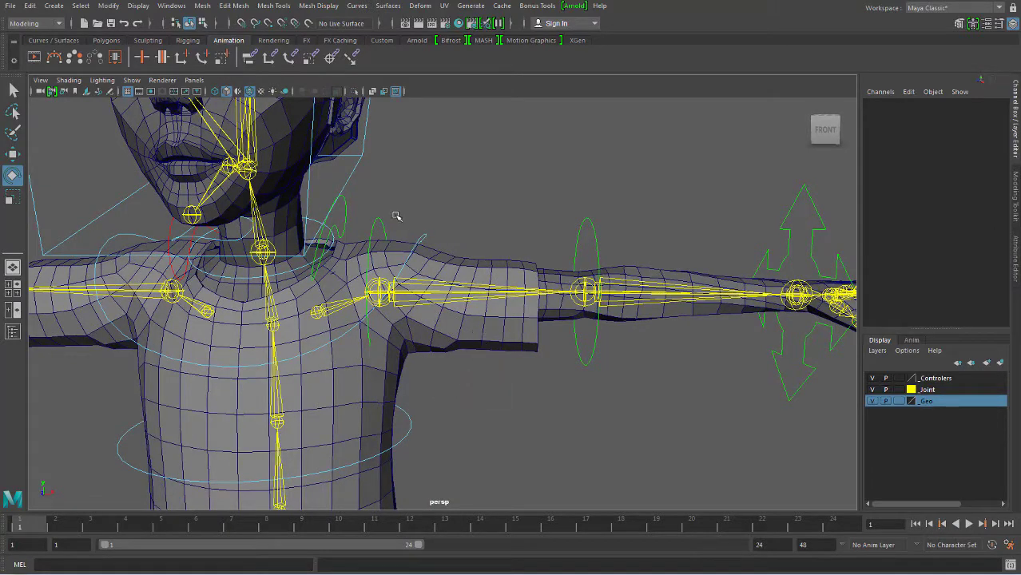
{"action": "left_click_drag", "start_coordinate": [401, 216], "coordinate": [391, 206], "text": "alt"}
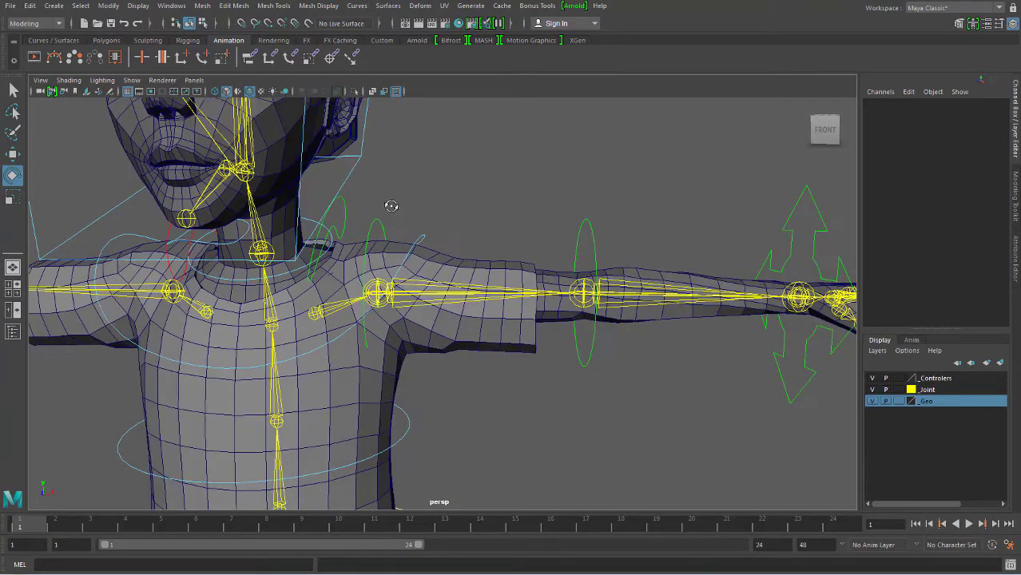
{"action": "left_click", "coordinate": [362, 222]}
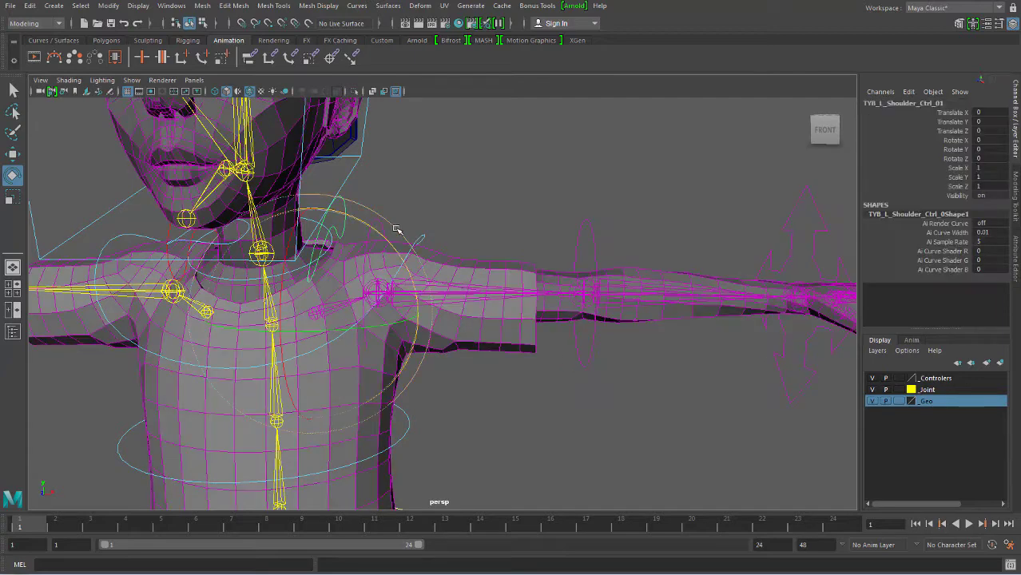
{"action": "key", "text": "q"}
{"action": "left_click", "coordinate": [375, 216]}
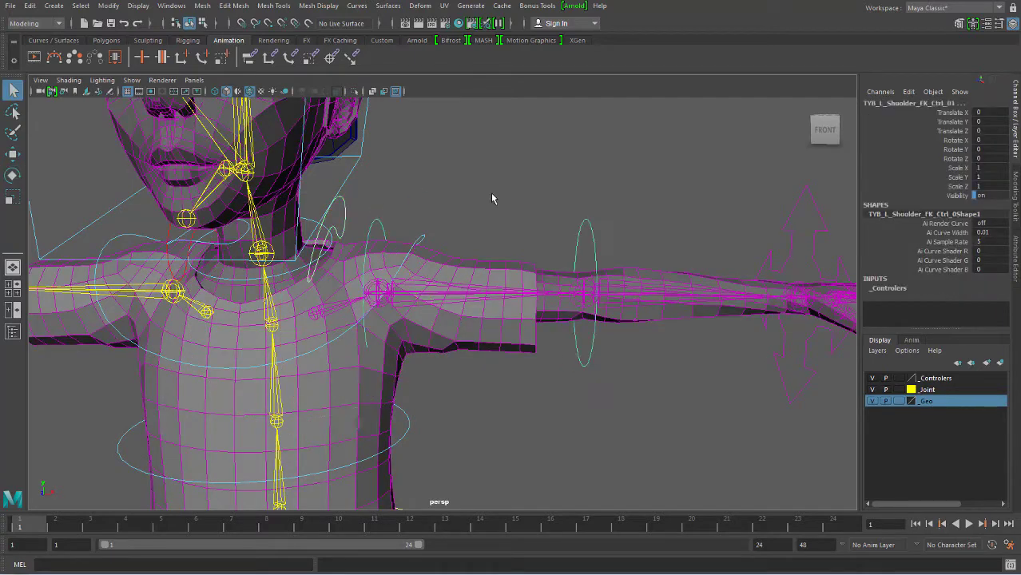
{"action": "left_click", "coordinate": [583, 220]}
{"action": "left_click", "coordinate": [793, 235]}
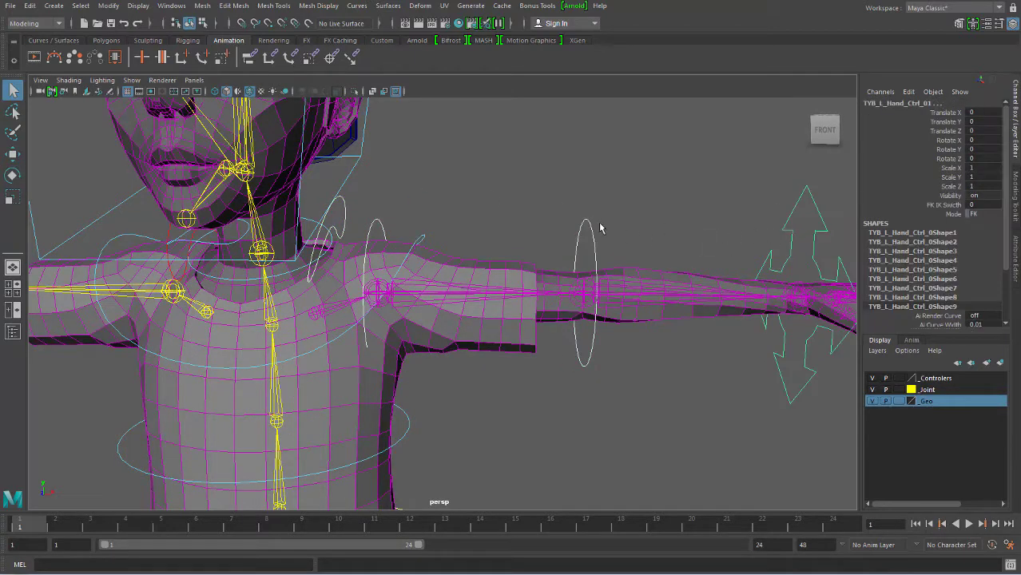
{"action": "left_click_drag", "start_coordinate": [755, 254], "coordinate": [600, 286], "text": "alt"}
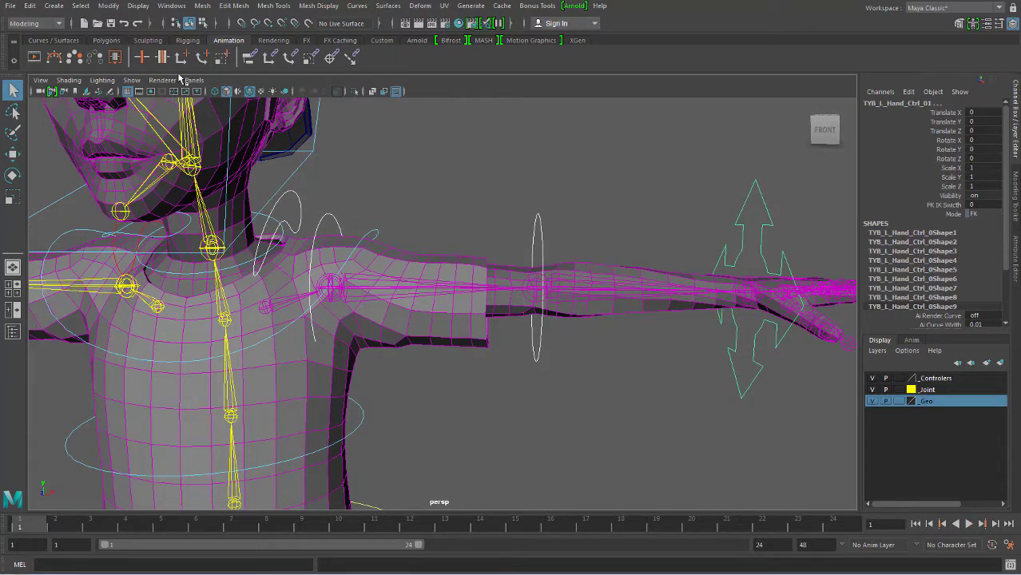
- Switch to the Animation menu set and key the selected arm controls at frame 1
{"action": "left_click", "coordinate": [32, 23]}
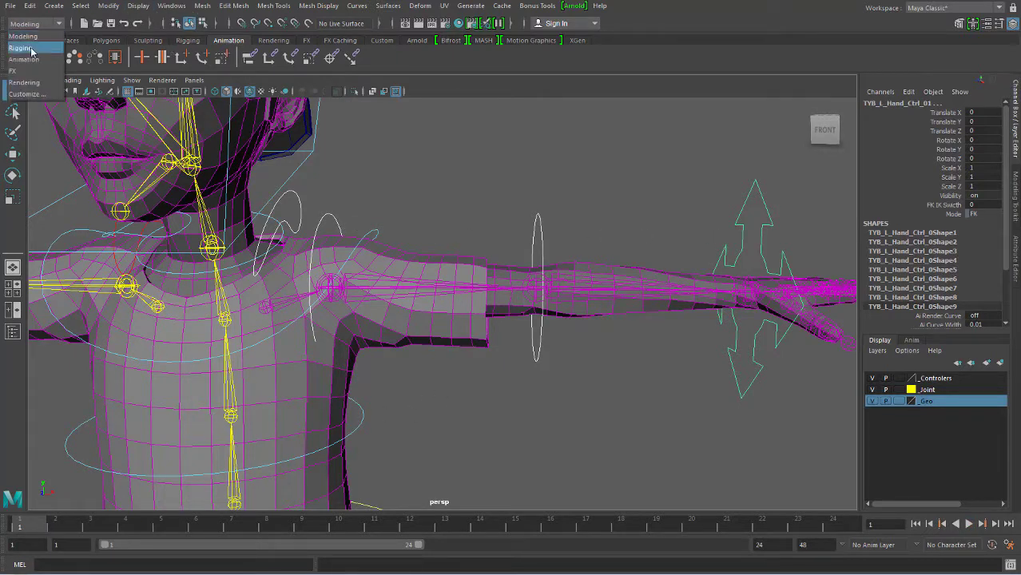
{"action": "left_click", "coordinate": [36, 55]}
{"action": "left_click", "coordinate": [199, 6]}
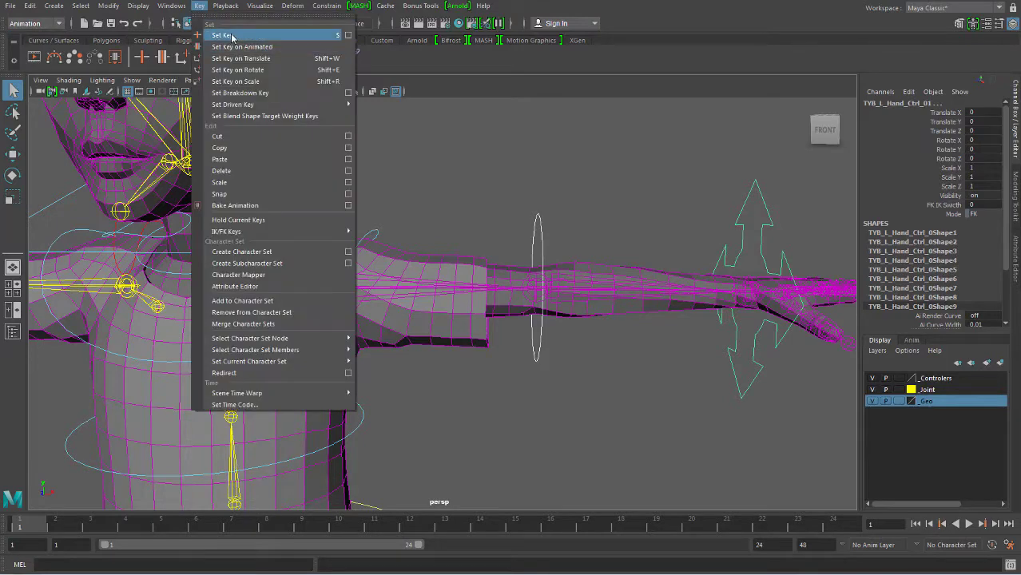
{"action": "left_click", "coordinate": [233, 37]}
- At frame 10, swing the arm down, raise the shoulder about 20 degrees, and key the pose
{"action": "left_click_drag", "start_coordinate": [32, 523], "coordinate": [338, 523]}
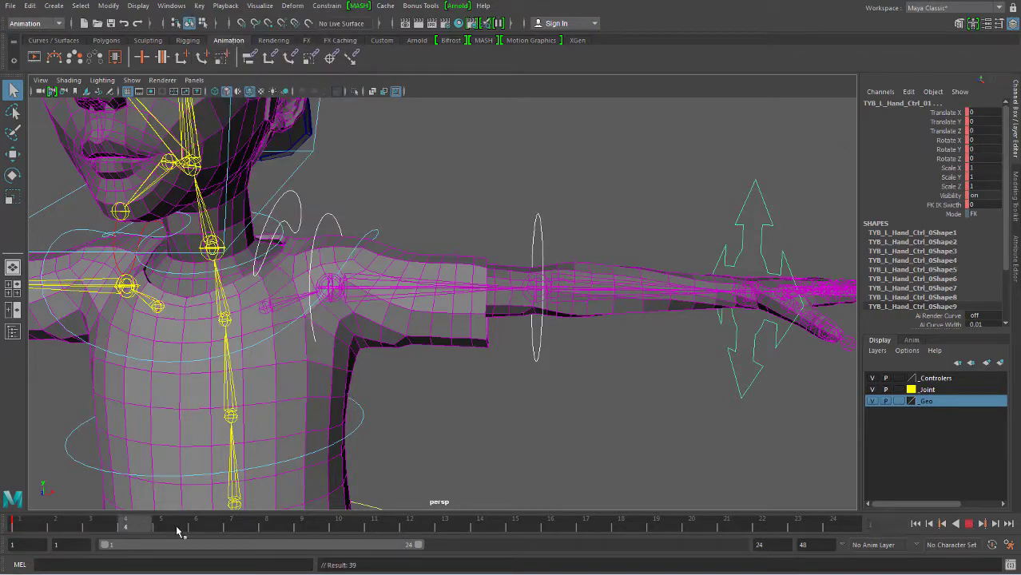
{"action": "left_click", "coordinate": [449, 200]}
{"action": "left_click", "coordinate": [327, 217]}
{"action": "key", "text": "e"}
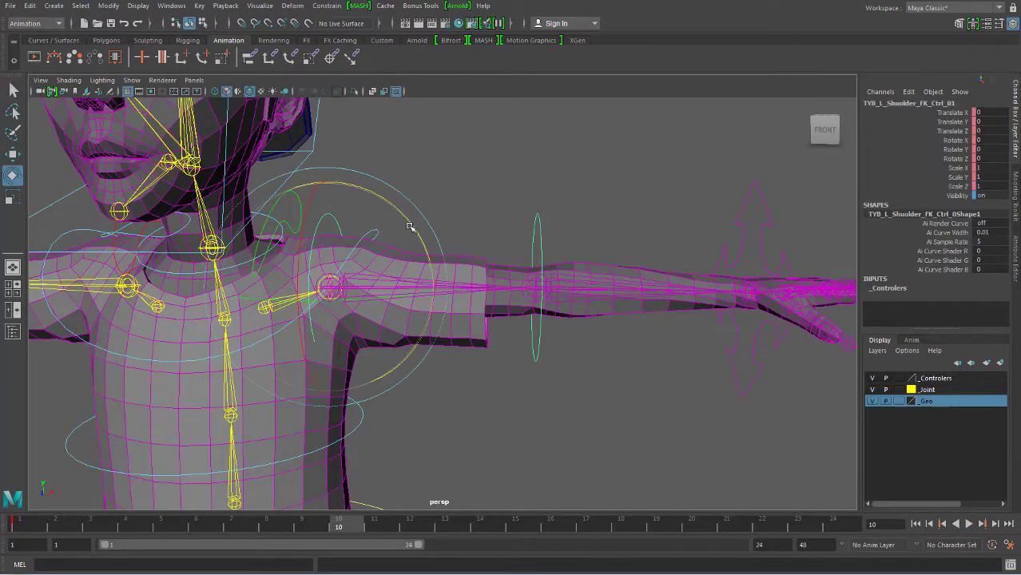
{"action": "mouse_move", "coordinate": [399, 209]}
{"action": "left_mouse_down"}
{"action": "mouse_move", "coordinate": [430, 319]}
{"action": "mouse_move", "coordinate": [527, 311]}
{"action": "left_mouse_up"}
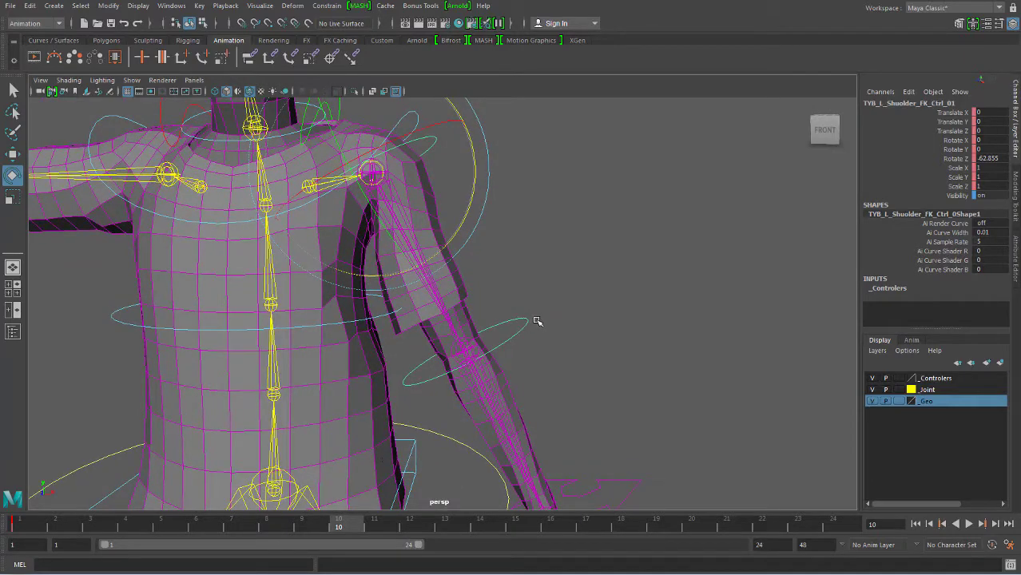
{"action": "left_click_drag", "start_coordinate": [536, 321], "coordinate": [401, 186], "text": "alt"}
{"action": "left_click", "coordinate": [401, 186]}
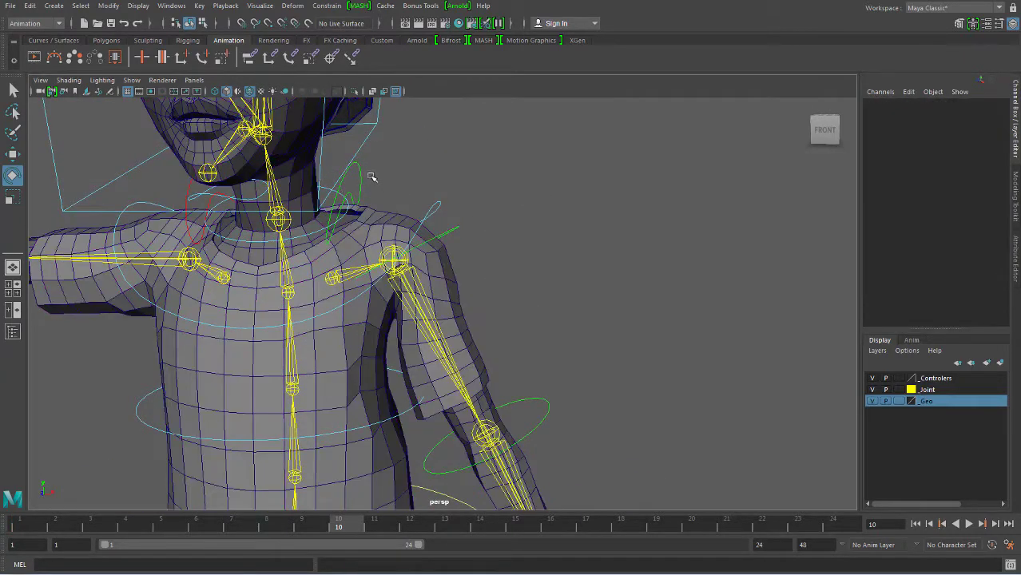
{"action": "left_click", "coordinate": [361, 184]}
{"action": "left_click_drag", "start_coordinate": [421, 223], "coordinate": [402, 186]}
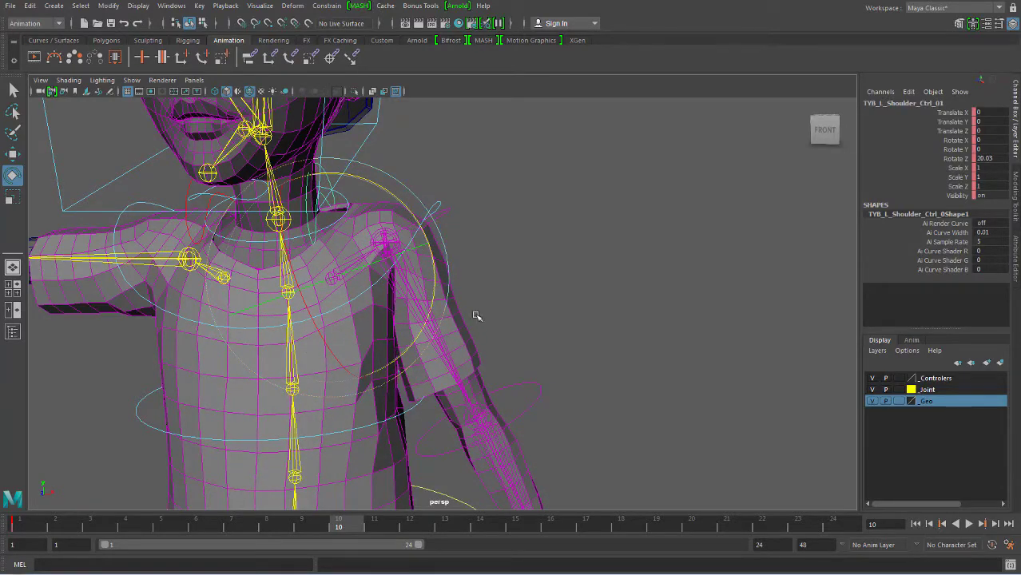
{"action": "key", "text": "s"}
- Bend the forearm across the chest, then play back the arm animation and stop at frame 1
{"action": "middle_click_drag", "start_coordinate": [518, 369], "coordinate": [547, 257], "text": "alt"}
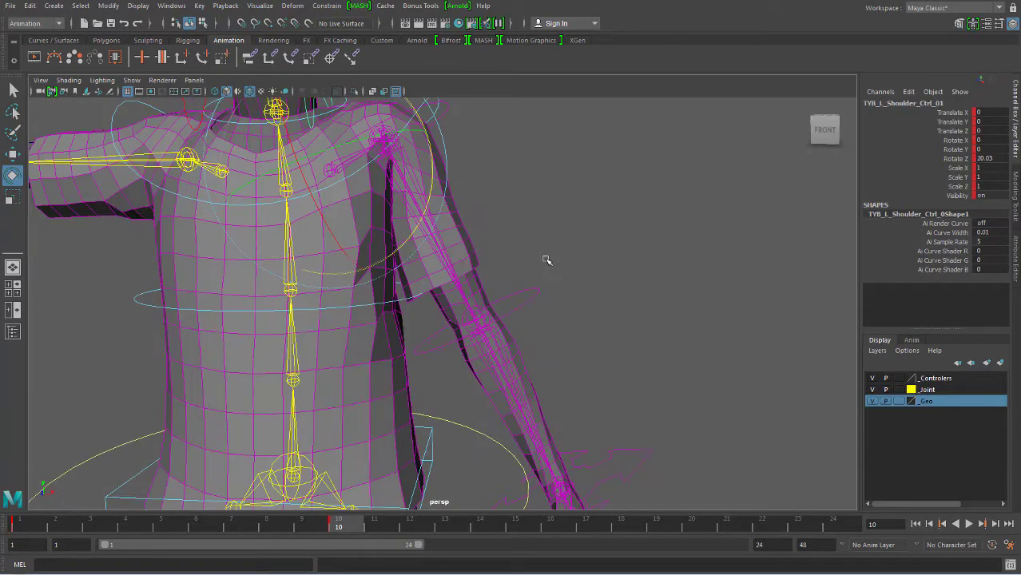
{"action": "left_click", "coordinate": [540, 368]}
{"action": "mouse_move", "coordinate": [472, 386]}
{"action": "left_mouse_down"}
{"action": "mouse_move", "coordinate": [375, 360]}
{"action": "mouse_move", "coordinate": [400, 357]}
{"action": "mouse_move", "coordinate": [380, 367]}
{"action": "mouse_move", "coordinate": [404, 396]}
{"action": "mouse_move", "coordinate": [388, 419]}
{"action": "mouse_move", "coordinate": [251, 361]}
{"action": "mouse_move", "coordinate": [192, 247]}
{"action": "mouse_move", "coordinate": [281, 337]}
{"action": "mouse_move", "coordinate": [387, 319]}
{"action": "mouse_move", "coordinate": [447, 336]}
{"action": "mouse_move", "coordinate": [497, 331]}
{"action": "mouse_move", "coordinate": [487, 367]}
{"action": "mouse_move", "coordinate": [499, 403]}
{"action": "left_mouse_up"}
{"action": "left_click", "coordinate": [196, 245]}
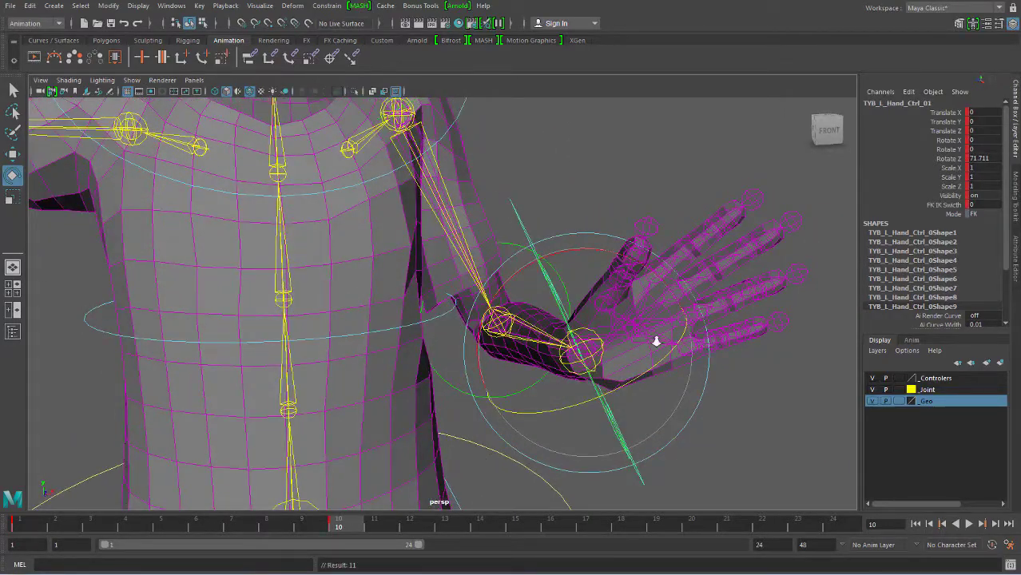
{"action": "right_click_drag", "start_coordinate": [656, 342], "coordinate": [559, 399], "text": "alt"}
{"action": "left_click_drag", "start_coordinate": [559, 399], "coordinate": [299, 520], "text": "alt"}
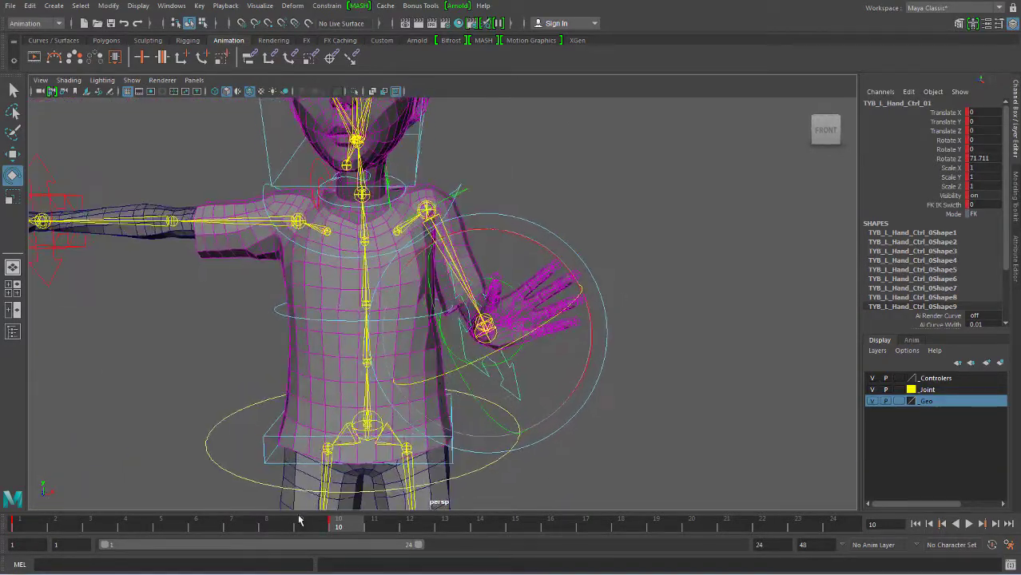
{"action": "key", "text": "alt+v"}
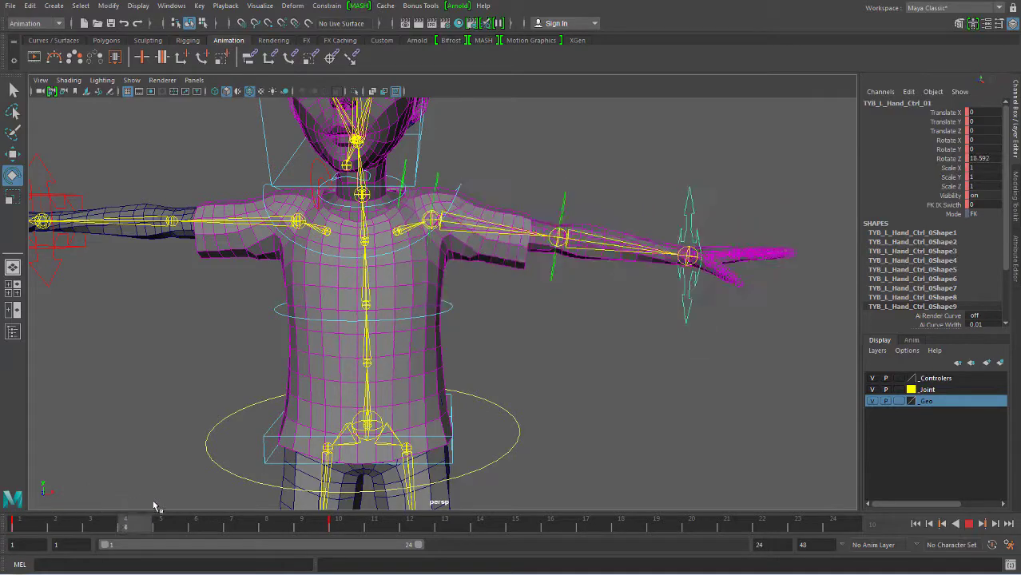
{"action": "key", "text": "alt+v"}
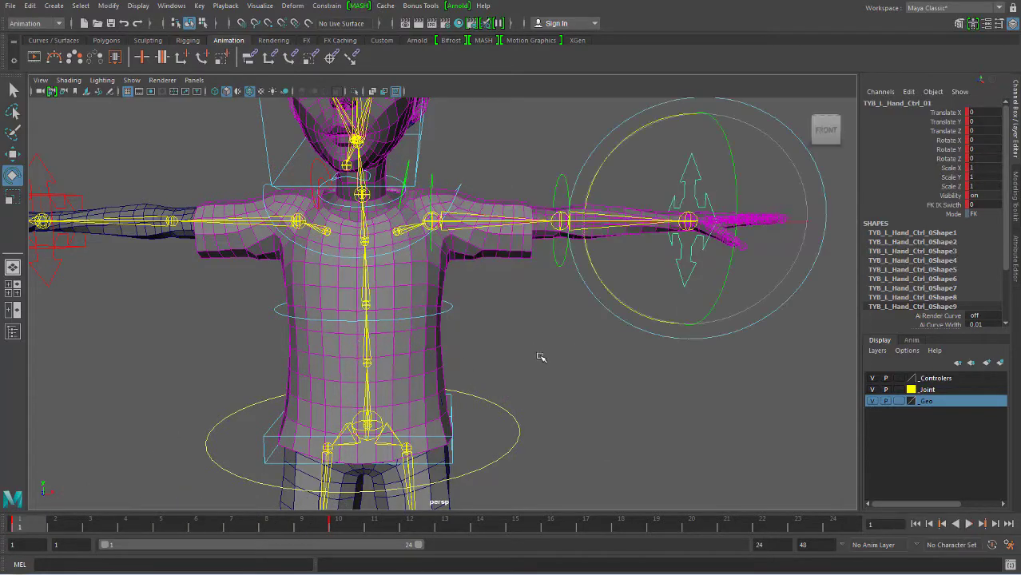
- Select the left arm mesh and isolate it in the perspective view
{"action": "mouse_move", "coordinate": [540, 357]}
{"action": "left_mouse_down", "text": "alt"}
{"action": "mouse_move", "coordinate": [496, 347]}
{"action": "mouse_move", "coordinate": [382, 361]}
{"action": "mouse_move", "coordinate": [401, 165]}
{"action": "left_mouse_up", "text": "alt"}
{"action": "left_click", "coordinate": [408, 195]}
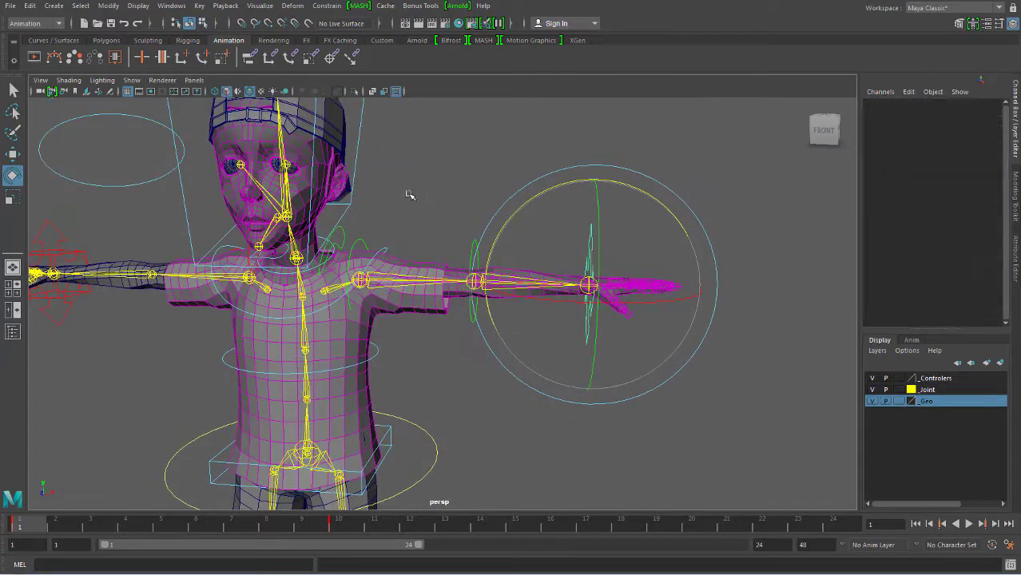
{"action": "left_click", "coordinate": [452, 294]}
{"action": "mouse_move", "coordinate": [516, 329]}
{"action": "left_mouse_down", "text": "alt"}
{"action": "mouse_move", "coordinate": [510, 346]}
{"action": "mouse_move", "coordinate": [446, 344]}
{"action": "mouse_move", "coordinate": [545, 353]}
{"action": "mouse_move", "coordinate": [517, 324]}
{"action": "left_mouse_up", "text": "alt"}
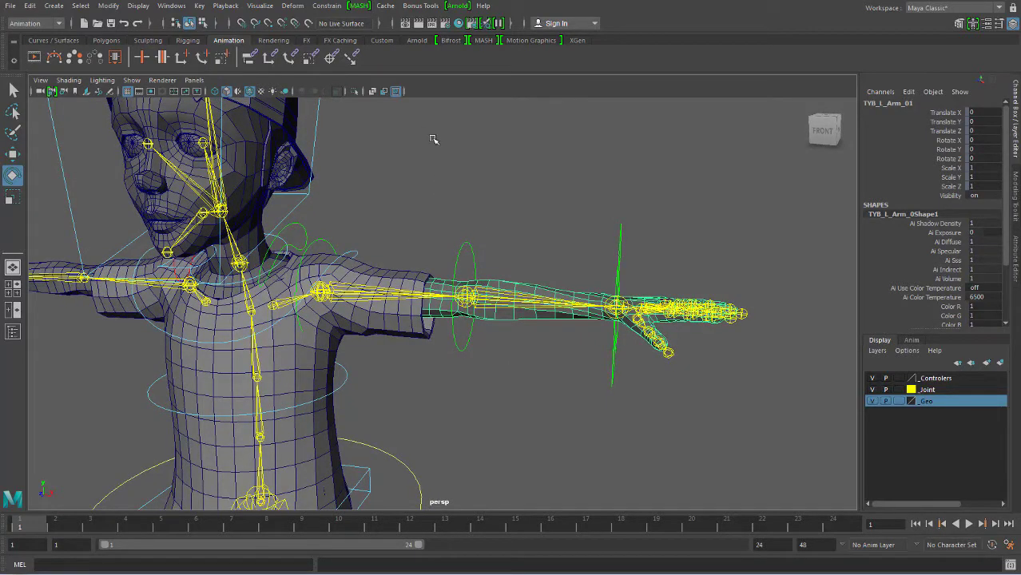
{"action": "left_click", "coordinate": [355, 91]}
{"action": "mouse_move", "coordinate": [481, 289]}
{"action": "left_mouse_down", "text": "alt"}
{"action": "mouse_move", "coordinate": [444, 341]}
{"action": "mouse_move", "coordinate": [306, 467]}
{"action": "left_mouse_up", "text": "alt"}
- Scrub the timeline around frame 7 to check how the isolated arm bends
{"action": "left_click_drag", "start_coordinate": [57, 522], "coordinate": [231, 522]}
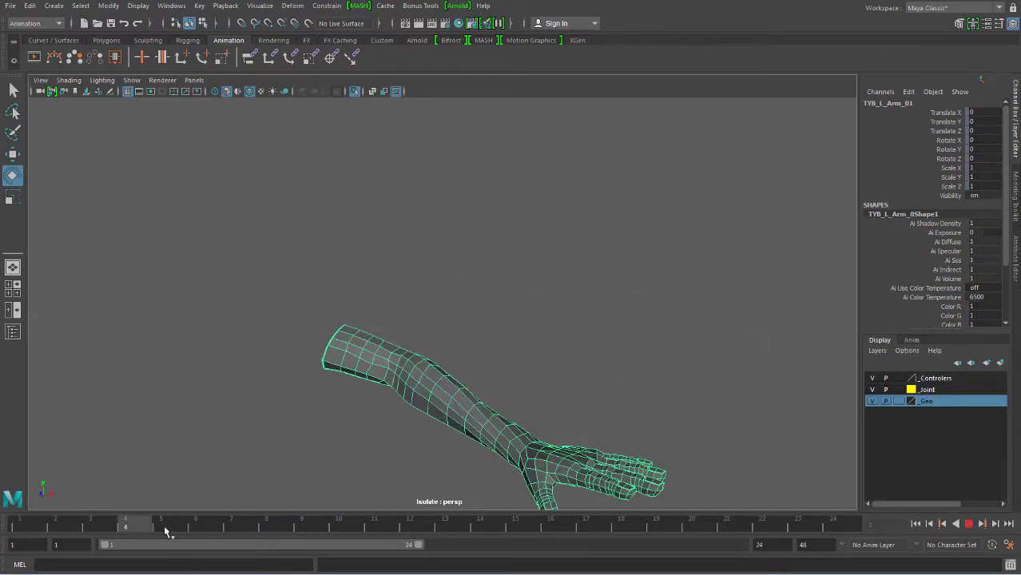
{"action": "key", "text": "f"}
{"action": "mouse_move", "coordinate": [432, 291]}
{"action": "left_mouse_down", "text": "alt"}
{"action": "mouse_move", "coordinate": [292, 349]}
{"action": "mouse_move", "coordinate": [319, 420]}
{"action": "left_mouse_up", "text": "alt"}
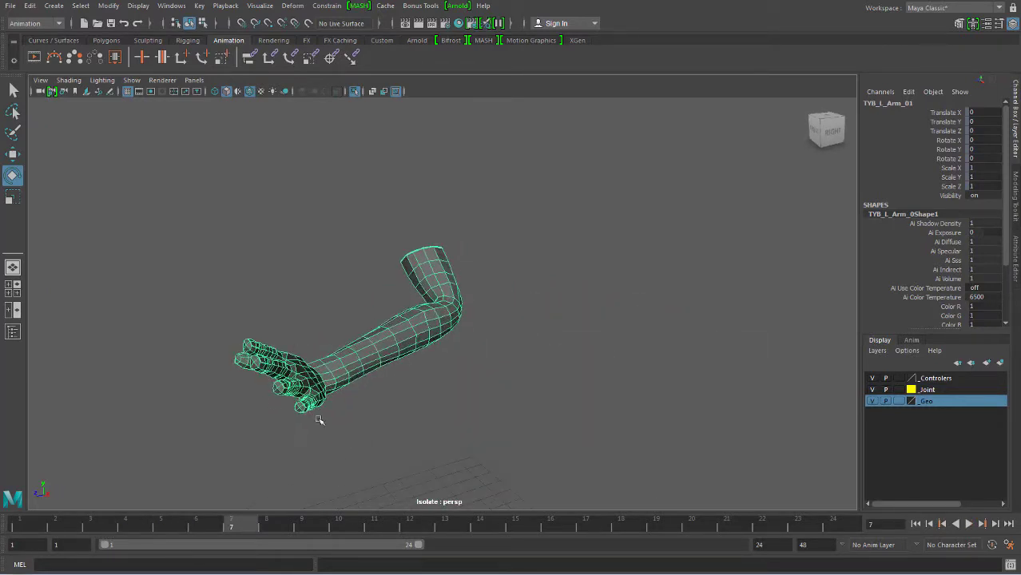
{"action": "mouse_move", "coordinate": [243, 508]}
{"action": "left_mouse_down"}
{"action": "mouse_move", "coordinate": [294, 529]}
{"action": "mouse_move", "coordinate": [280, 537]}
{"action": "mouse_move", "coordinate": [130, 531]}
{"action": "mouse_move", "coordinate": [358, 523]}
{"action": "mouse_move", "coordinate": [20, 525]}
{"action": "left_mouse_up"}
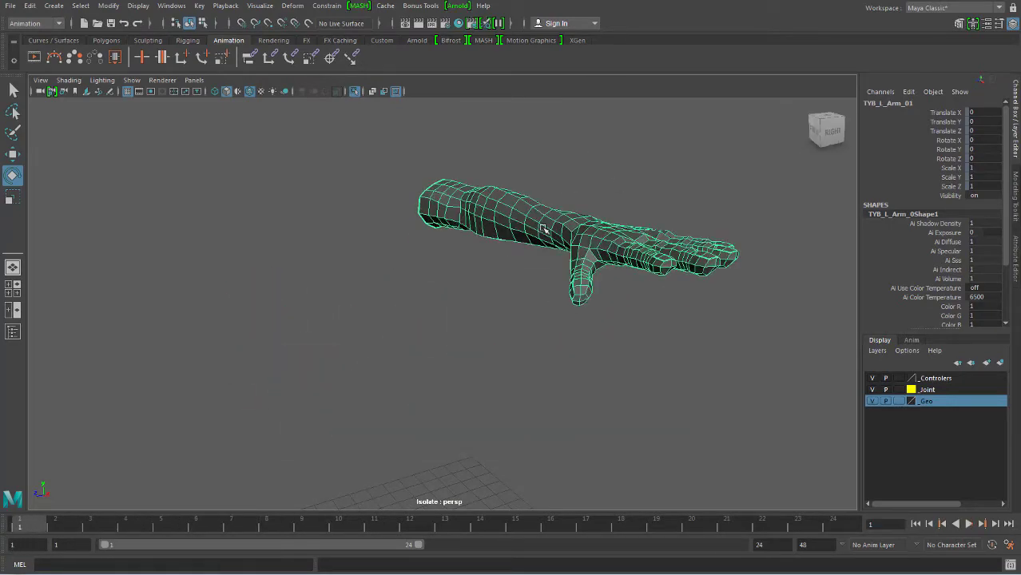
{"action": "mouse_move", "coordinate": [544, 230]}
{"action": "left_mouse_down", "text": "alt"}
{"action": "mouse_move", "coordinate": [547, 257]}
{"action": "mouse_move", "coordinate": [456, 273]}
{"action": "mouse_move", "coordinate": [473, 275]}
{"action": "mouse_move", "coordinate": [433, 257]}
{"action": "mouse_move", "coordinate": [407, 269]}
{"action": "left_mouse_up", "text": "alt"}
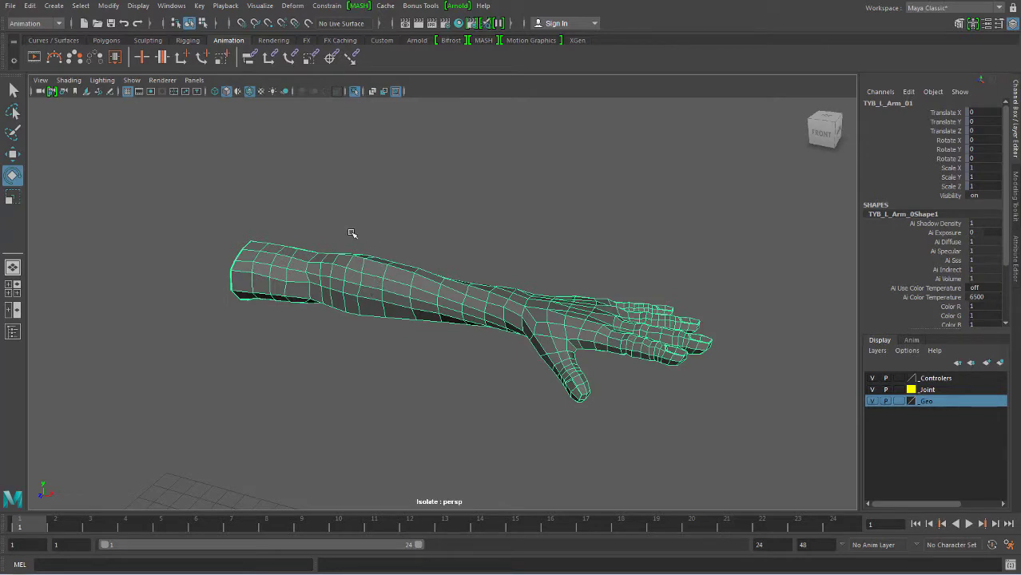
- Switch to the Rigging menu set and look through the skinning commands
{"action": "left_click", "coordinate": [45, 24]}
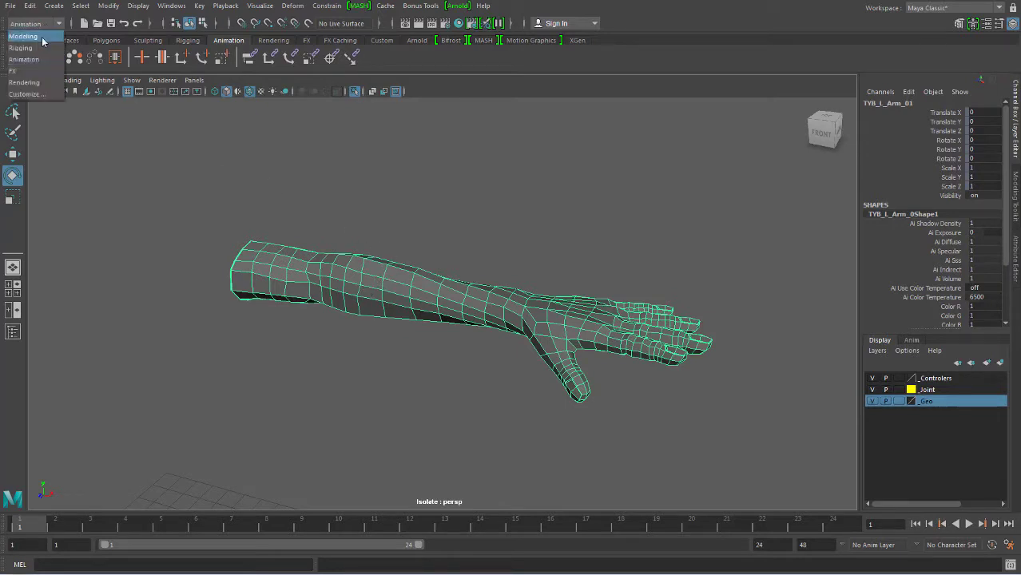
{"action": "left_click", "coordinate": [21, 48]}
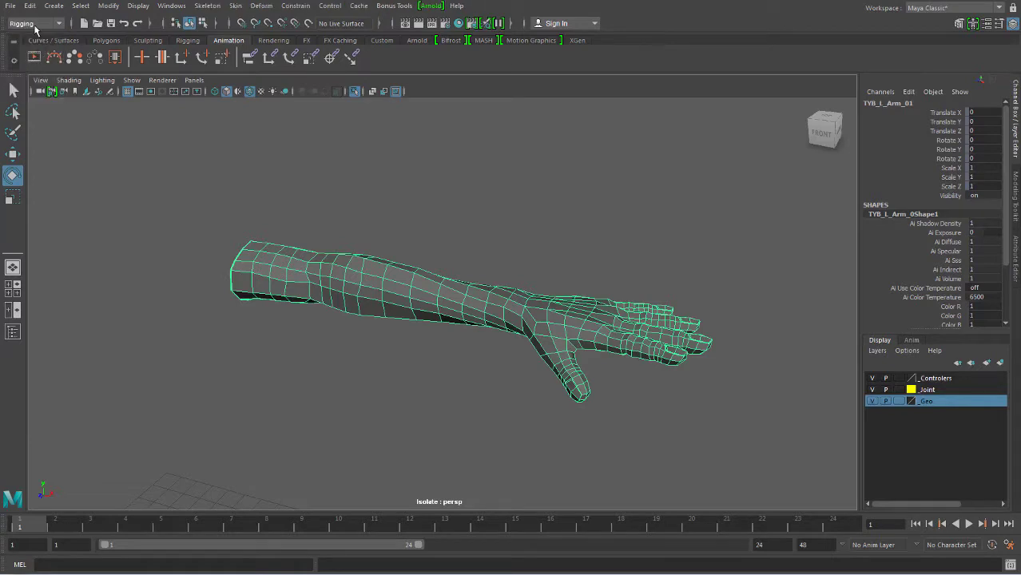
{"action": "left_click", "coordinate": [235, 5]}
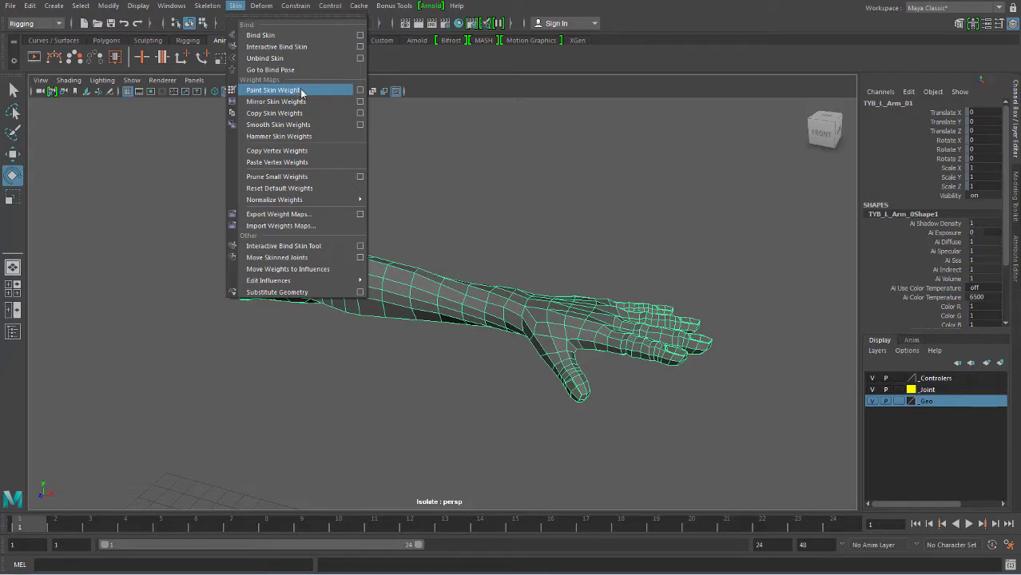
{"action": "left_click", "coordinate": [305, 90]}
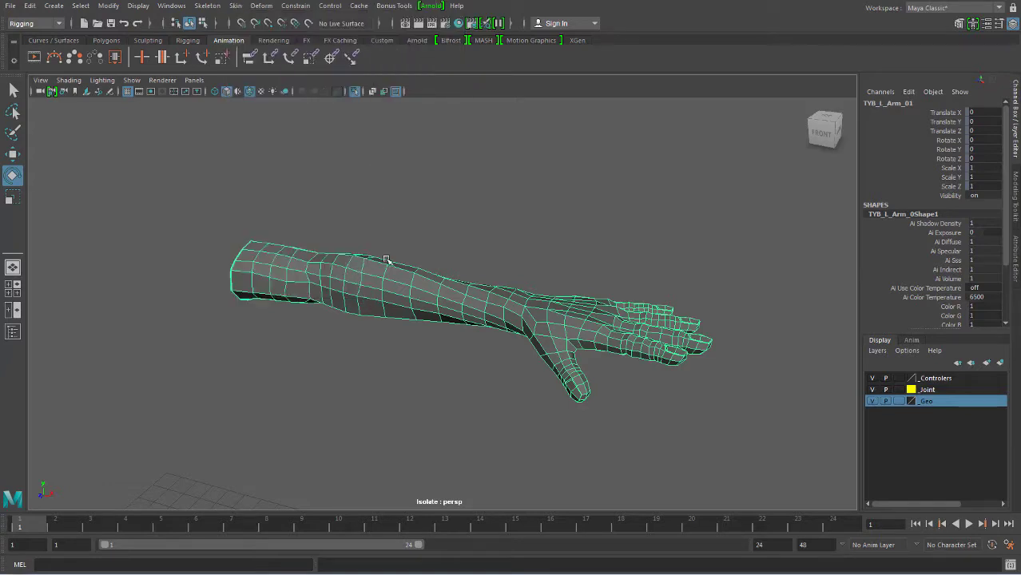
- Reselect the arm mesh and start the Paint Skin Weights Tool from its marking menu
{"action": "left_click_drag", "start_coordinate": [444, 246], "coordinate": [463, 223], "text": "alt"}
{"action": "left_click", "coordinate": [443, 240]}
{"action": "left_click", "coordinate": [454, 331]}
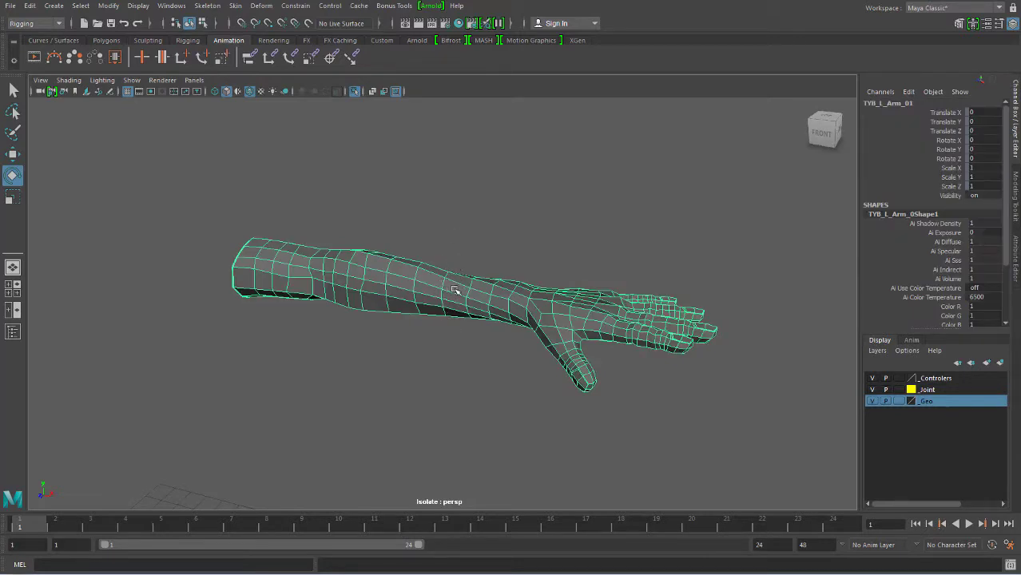
{"action": "key", "text": "space"}
{"action": "left_click", "coordinate": [455, 289]}
{"action": "right_click_drag", "start_coordinate": [451, 259], "coordinate": [421, 250]}
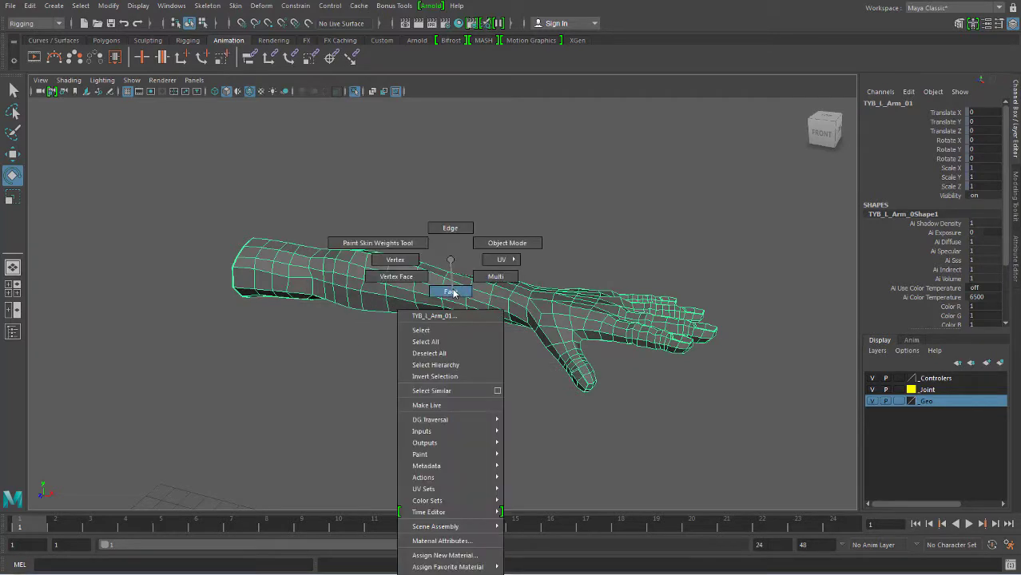
{"action": "left_click", "coordinate": [414, 245]}
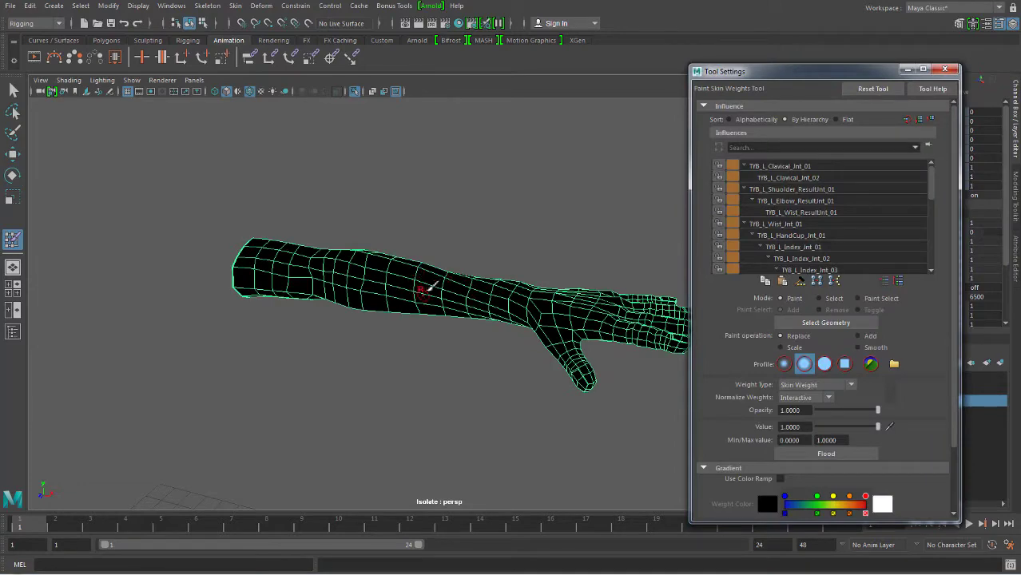
- Move the paint settings aside and cycle through the shoulder, elbow and wrist joint weights
{"action": "left_click_drag", "start_coordinate": [429, 286], "coordinate": [409, 276], "text": "alt"}
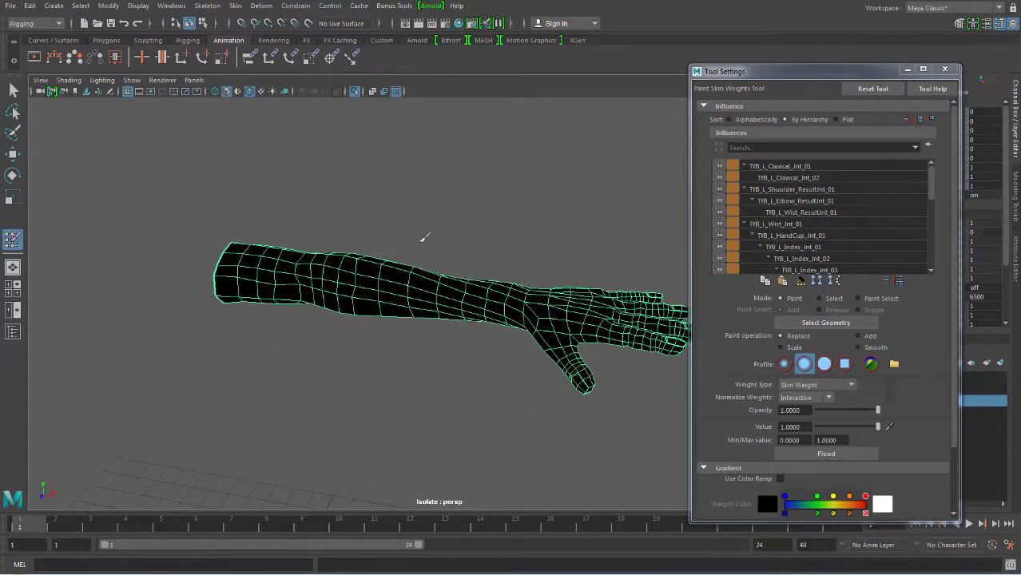
{"action": "left_click_drag", "start_coordinate": [769, 80], "coordinate": [711, 60]}
{"action": "left_click_drag", "start_coordinate": [512, 280], "coordinate": [490, 297], "text": "alt"}
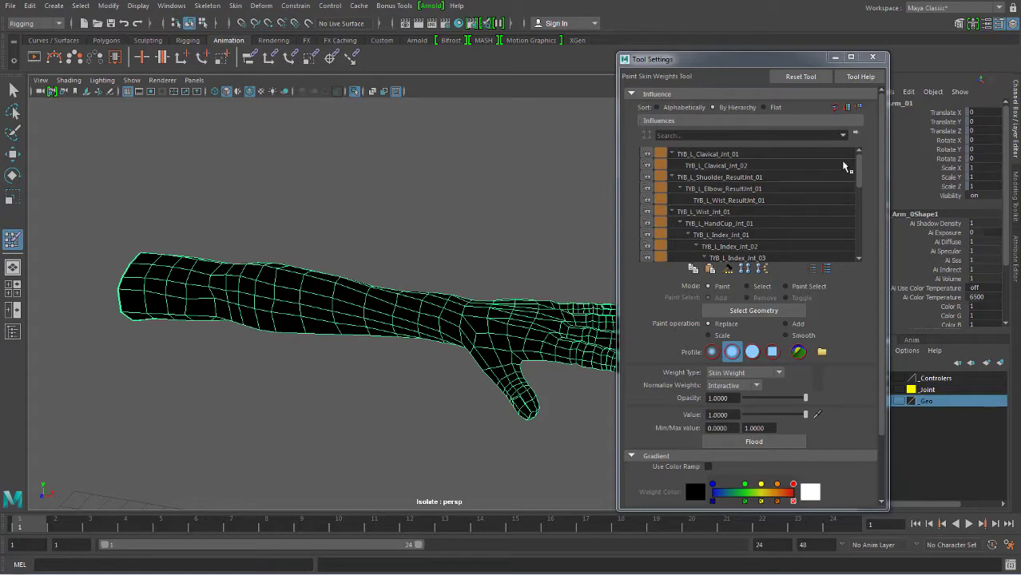
{"action": "left_click", "coordinate": [717, 154]}
{"action": "left_click", "coordinate": [719, 165]}
{"action": "left_click", "coordinate": [722, 176]}
{"action": "left_click", "coordinate": [725, 189]}
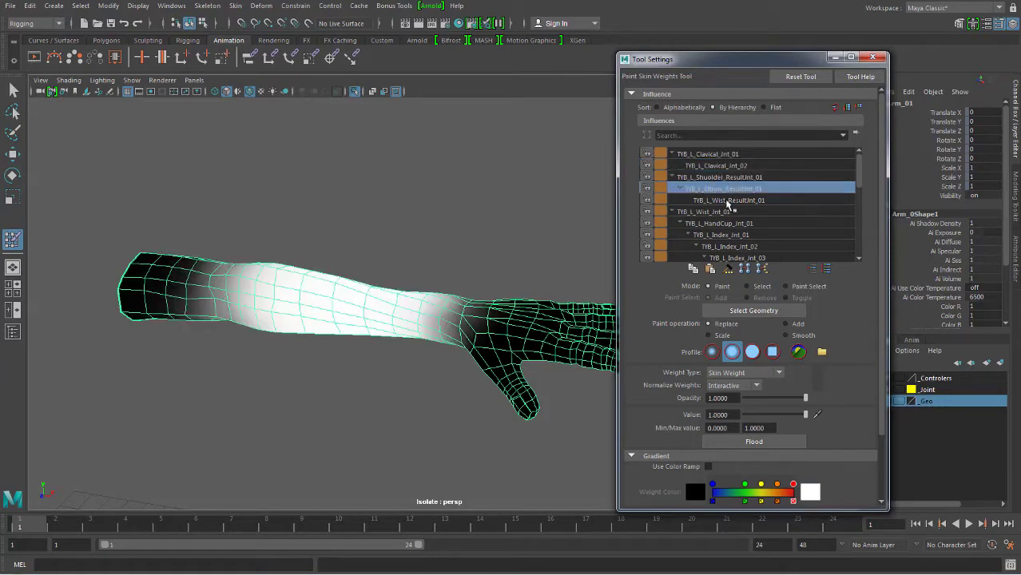
{"action": "left_click", "coordinate": [729, 201]}
{"action": "left_click", "coordinate": [725, 188]}
{"action": "left_click", "coordinate": [723, 177]}
- Check both clavicle joints' weights, then settle on TYB_L_Shoulder_ResultJnt_01's weights
{"action": "left_click", "coordinate": [721, 166]}
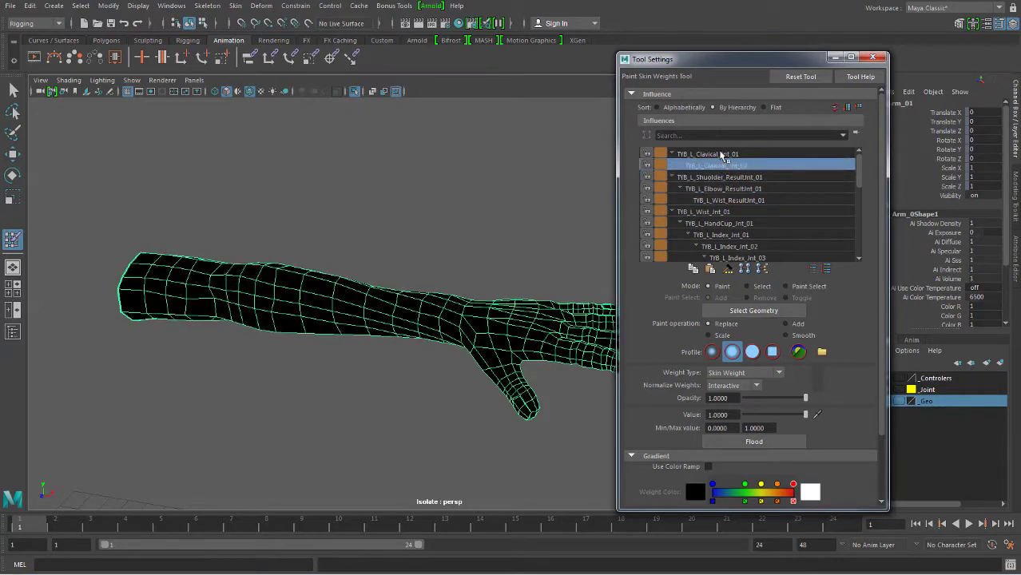
{"action": "left_click", "coordinate": [726, 155]}
{"action": "left_click", "coordinate": [723, 166]}
{"action": "left_click", "coordinate": [717, 157]}
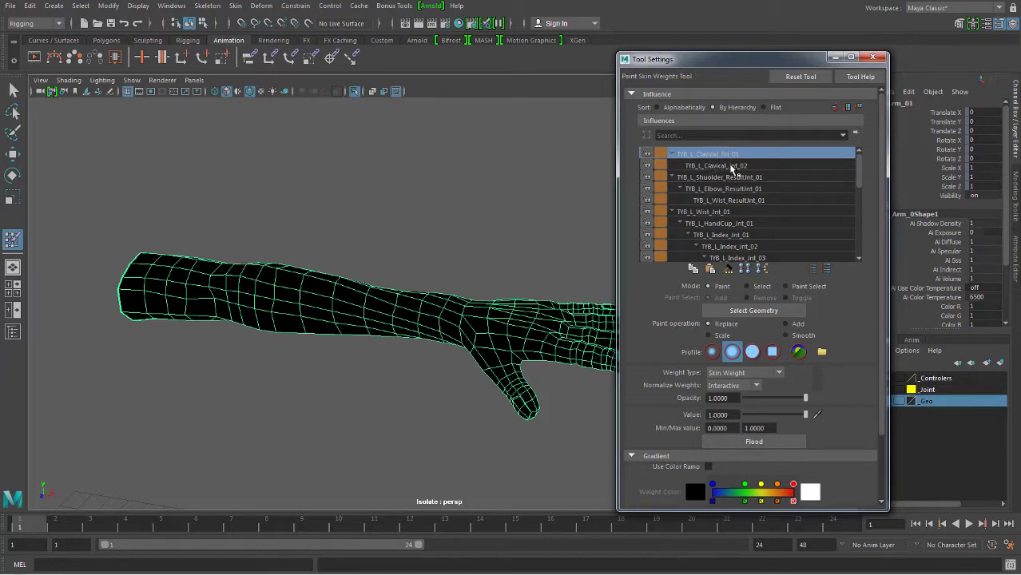
{"action": "left_click", "coordinate": [729, 166]}
{"action": "left_click", "coordinate": [737, 177]}
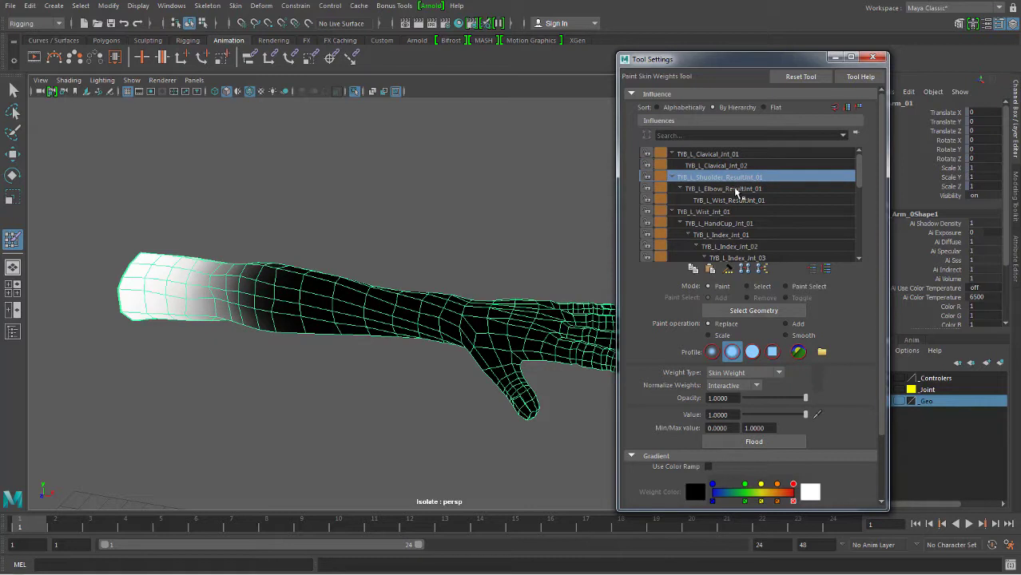
{"action": "left_click", "coordinate": [743, 190]}
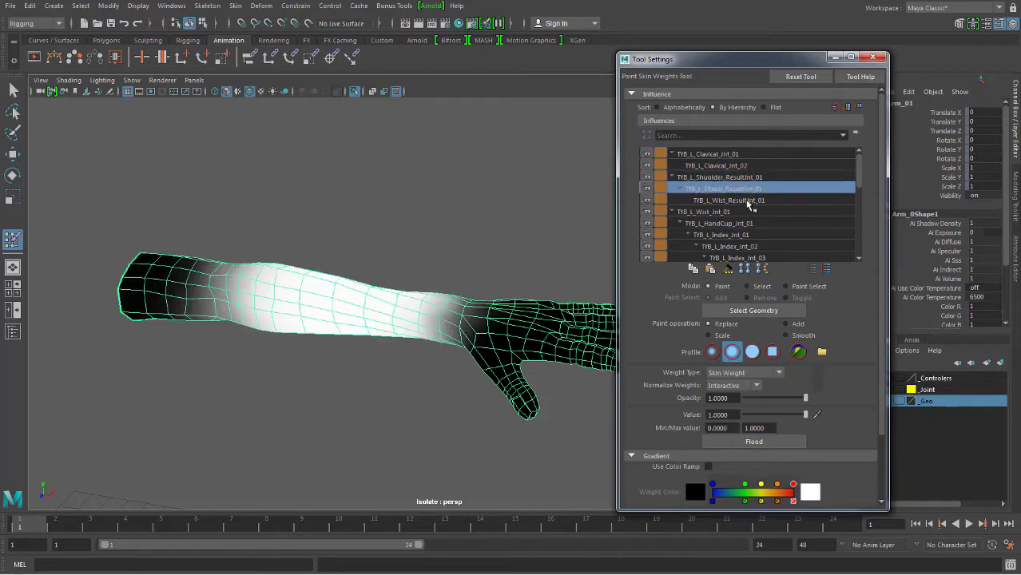
{"action": "left_click", "coordinate": [722, 177]}
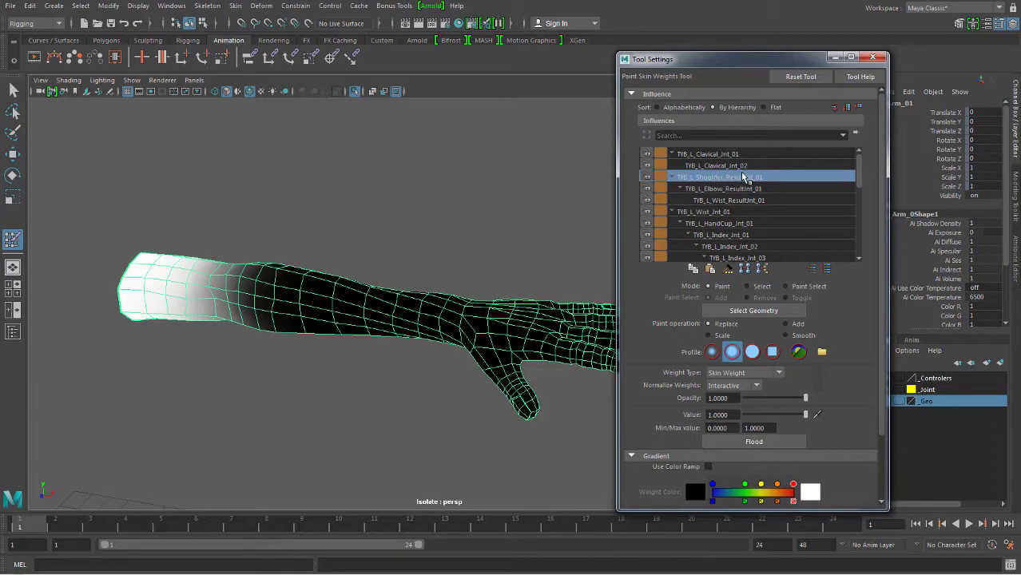
- Zoom in and frame the upper arm to paint the shoulder joint's weights
{"action": "mouse_move", "coordinate": [307, 196]}
{"action": "left_mouse_down", "text": "alt"}
{"action": "mouse_move", "coordinate": [357, 253]}
{"action": "mouse_move", "coordinate": [346, 297]}
{"action": "mouse_move", "coordinate": [311, 296]}
{"action": "mouse_move", "coordinate": [323, 286]}
{"action": "left_mouse_up", "text": "alt"}
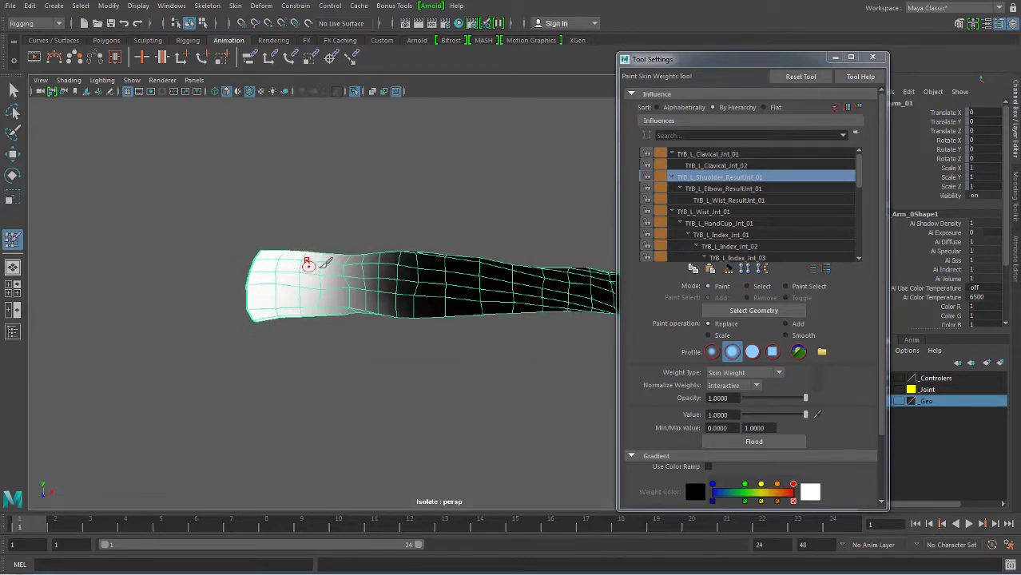
{"action": "mouse_move", "coordinate": [331, 285]}
{"action": "right_mouse_down", "text": "alt"}
{"action": "mouse_move", "coordinate": [383, 303]}
{"action": "mouse_move", "coordinate": [392, 335]}
{"action": "mouse_move", "coordinate": [409, 262]}
{"action": "right_mouse_up", "text": "alt"}
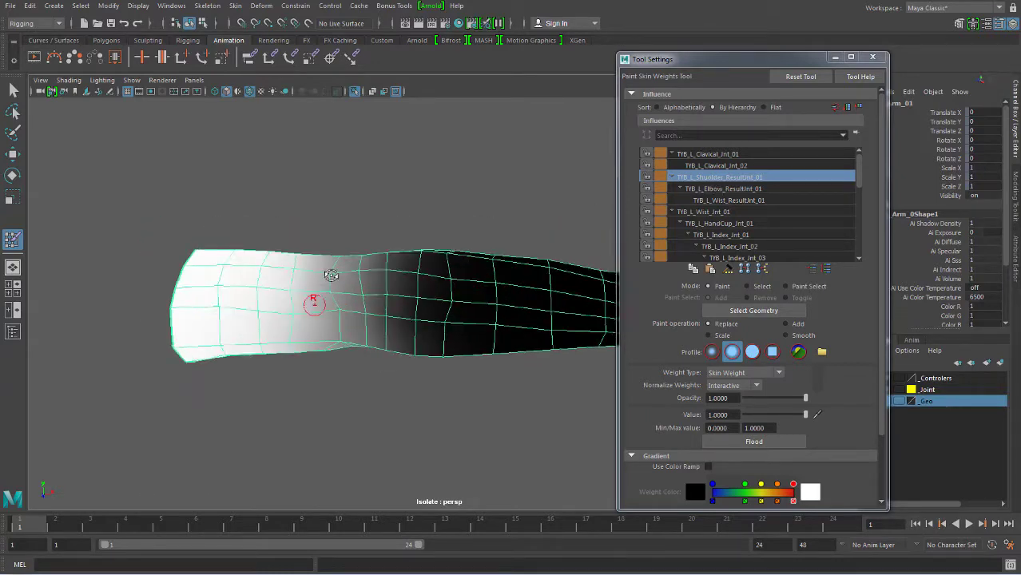
{"action": "middle_click_drag", "start_coordinate": [319, 296], "coordinate": [250, 295], "text": "alt"}
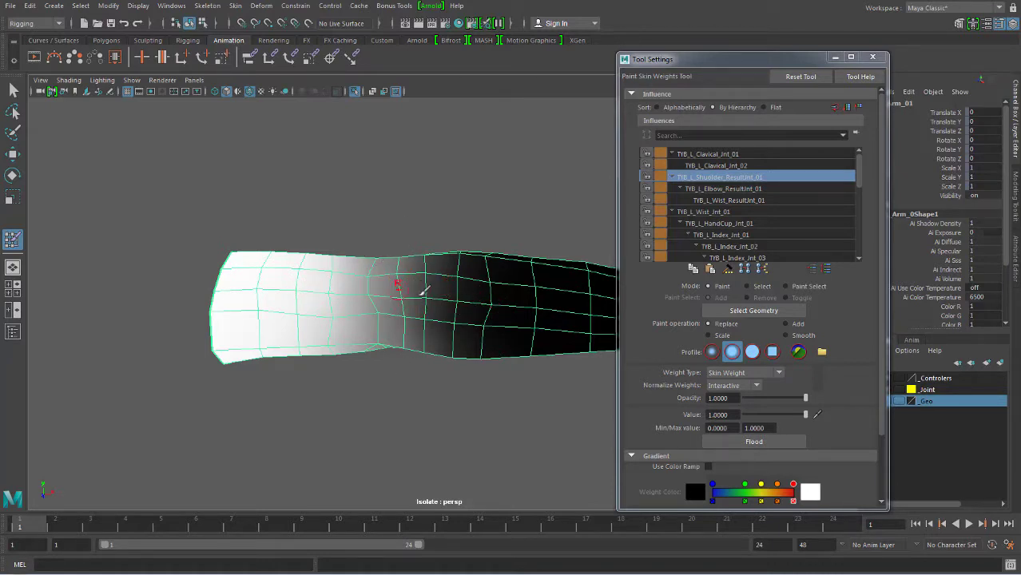
{"action": "mouse_move", "coordinate": [427, 288]}
{"action": "left_mouse_down", "text": "alt"}
{"action": "mouse_move", "coordinate": [432, 279]}
{"action": "mouse_move", "coordinate": [356, 389]}
{"action": "left_mouse_up", "text": "alt"}
- Scrub the time slider to frame 10 and orbit around the bent elbow
{"action": "left_click_drag", "start_coordinate": [50, 529], "coordinate": [338, 525]}
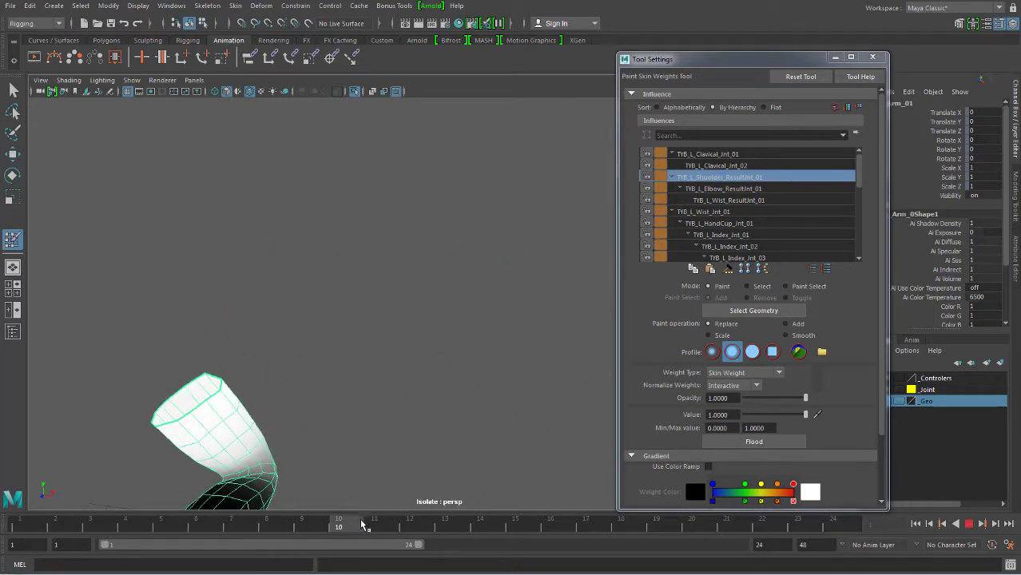
{"action": "mouse_move", "coordinate": [341, 409]}
{"action": "left_mouse_down", "text": "alt"}
{"action": "mouse_move", "coordinate": [488, 272]}
{"action": "mouse_move", "coordinate": [403, 296]}
{"action": "mouse_move", "coordinate": [468, 323]}
{"action": "mouse_move", "coordinate": [373, 315]}
{"action": "left_mouse_up", "text": "alt"}
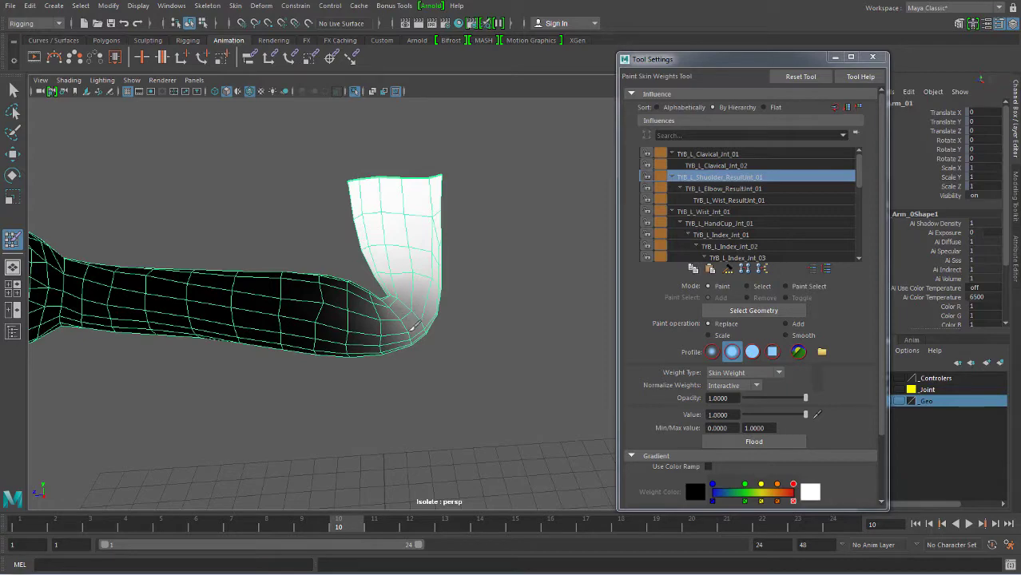
{"action": "left_click_drag", "start_coordinate": [405, 321], "coordinate": [425, 321], "text": "alt"}
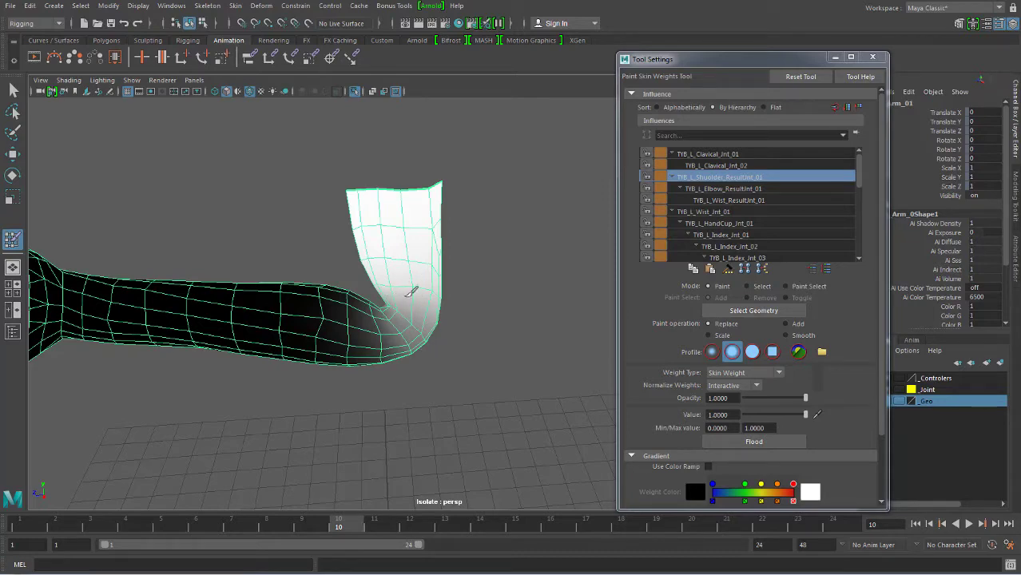
- Show the elbow joint's weights, reveal the whole character, and orbit out over arm and torso
{"action": "left_click", "coordinate": [719, 189]}
{"action": "left_click_drag", "start_coordinate": [275, 293], "coordinate": [296, 296], "text": "alt"}
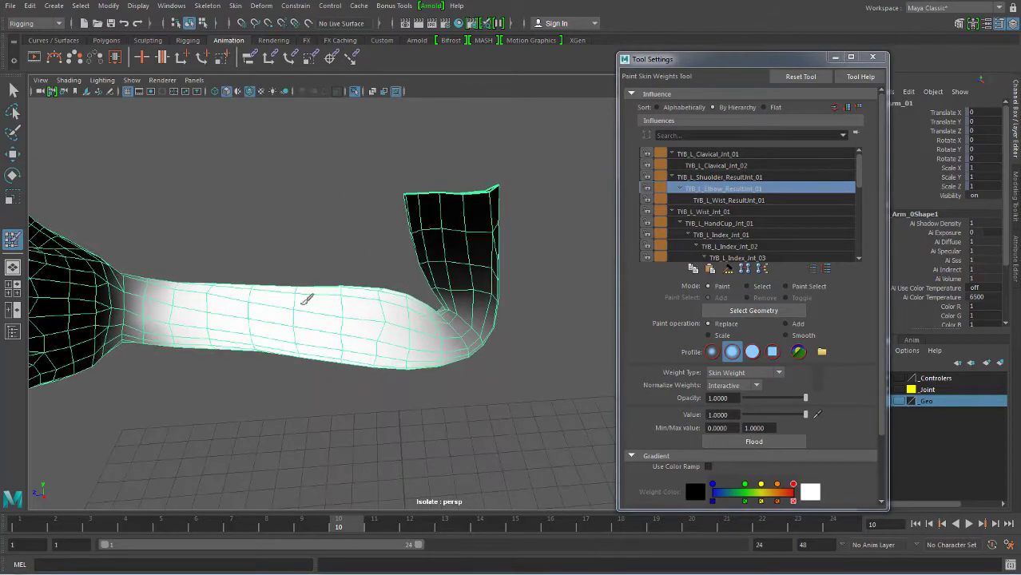
{"action": "mouse_move", "coordinate": [383, 318]}
{"action": "left_mouse_down", "text": "alt"}
{"action": "mouse_move", "coordinate": [391, 276]}
{"action": "mouse_move", "coordinate": [485, 332]}
{"action": "left_mouse_up", "text": "alt"}
{"action": "left_click", "coordinate": [356, 90]}
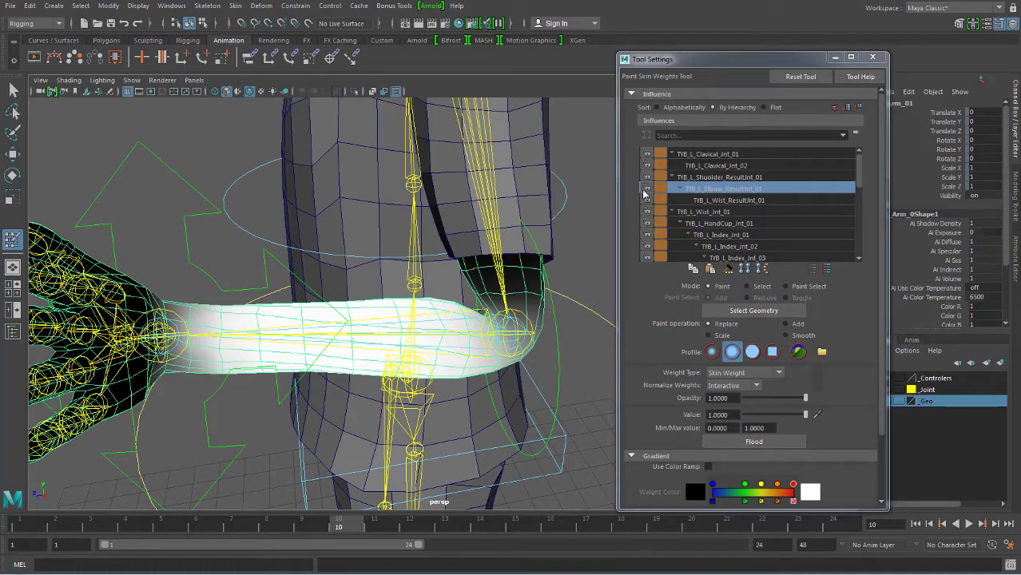
{"action": "right_click", "coordinate": [505, 281]}
{"action": "left_click_drag", "start_coordinate": [505, 281], "coordinate": [479, 190], "text": "alt"}
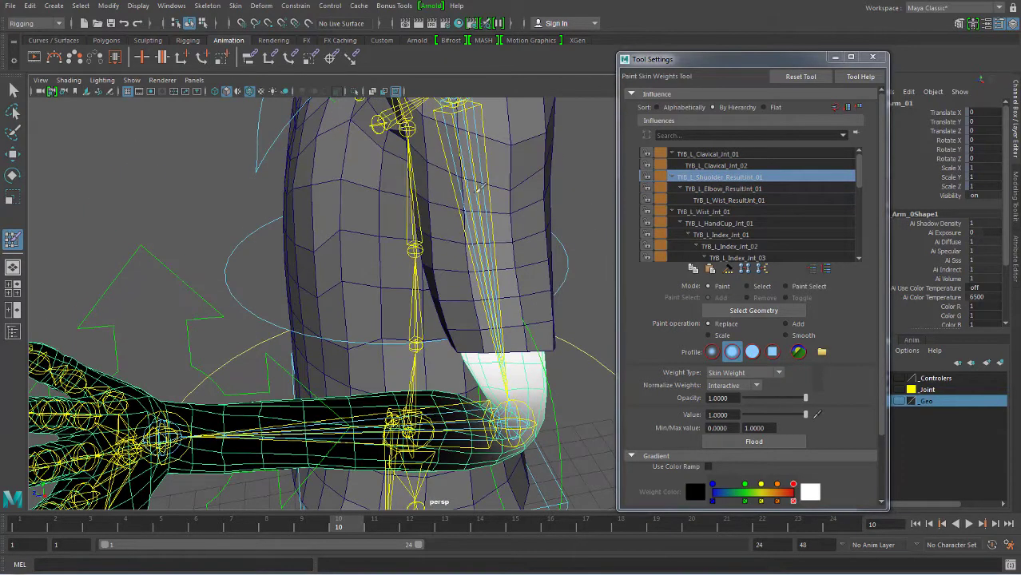
{"action": "left_click_drag", "start_coordinate": [473, 131], "coordinate": [453, 160], "text": "alt"}
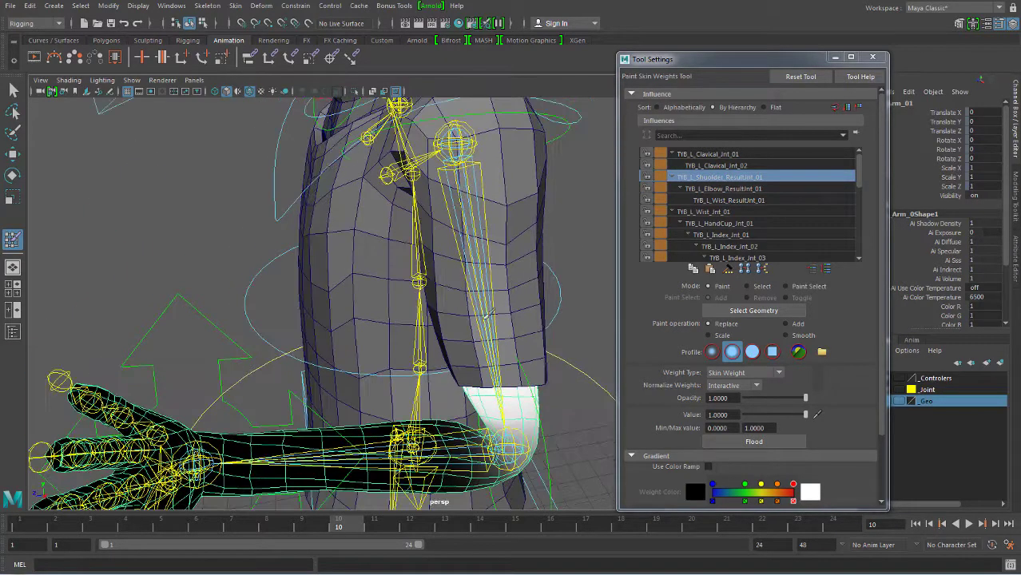
{"action": "left_click_drag", "start_coordinate": [508, 421], "coordinate": [513, 362], "text": "alt"}
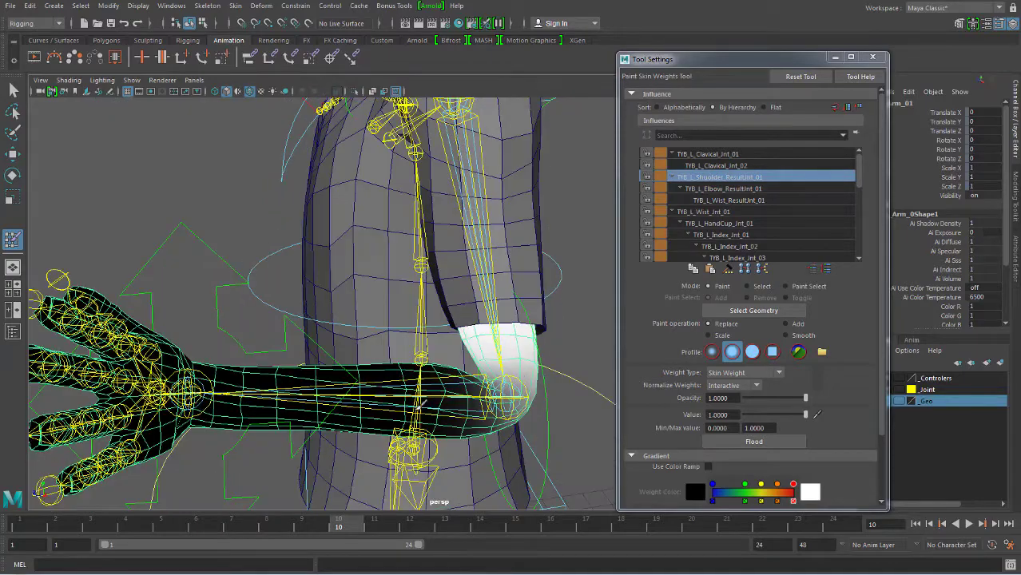
- Review the elbow, wrist, hand cup and both index finger joints' weights close up
{"action": "left_click", "coordinate": [718, 189]}
{"action": "left_click", "coordinate": [728, 200]}
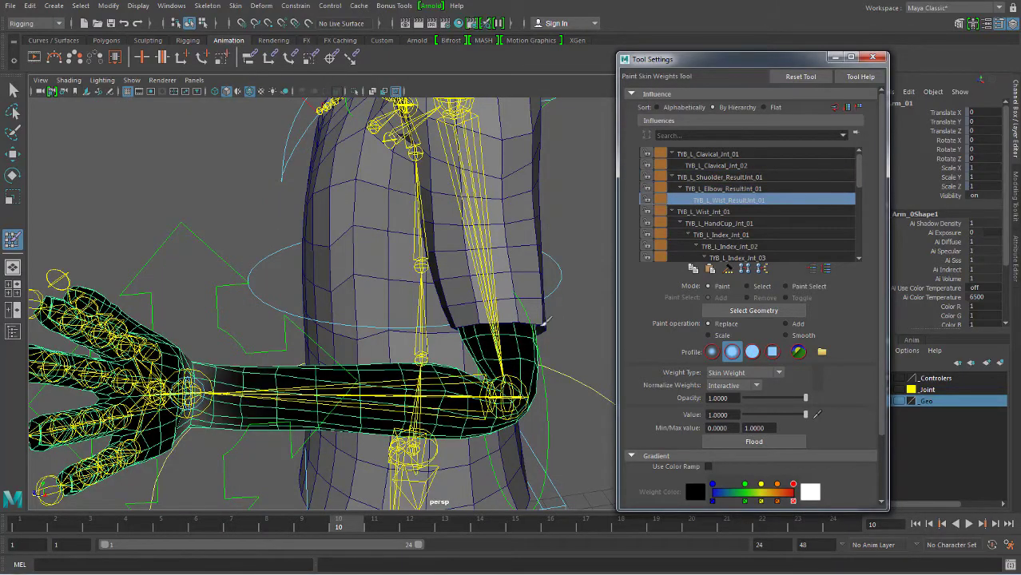
{"action": "mouse_move", "coordinate": [378, 379]}
{"action": "left_mouse_down", "text": "alt"}
{"action": "mouse_move", "coordinate": [438, 361]}
{"action": "mouse_move", "coordinate": [281, 279]}
{"action": "mouse_move", "coordinate": [330, 286]}
{"action": "left_mouse_up", "text": "alt"}
{"action": "right_click_drag", "start_coordinate": [330, 286], "coordinate": [423, 285], "text": "alt"}
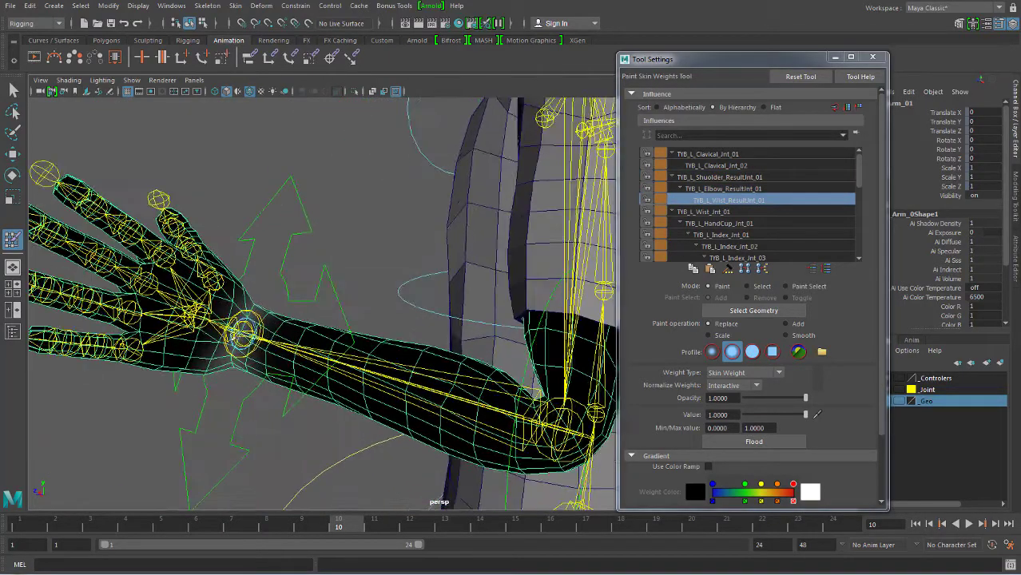
{"action": "left_click", "coordinate": [709, 212]}
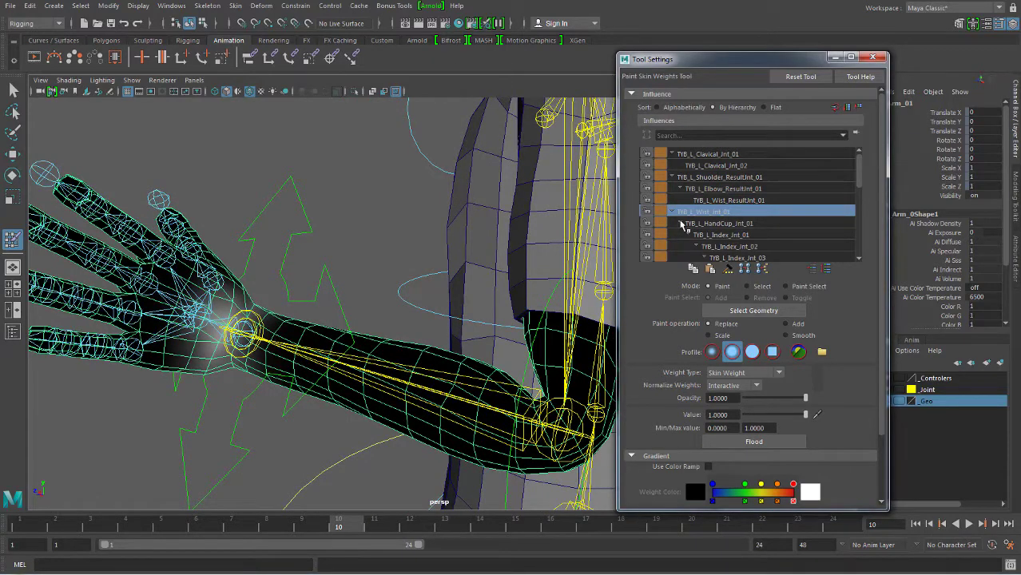
{"action": "left_click", "coordinate": [700, 224]}
{"action": "left_click", "coordinate": [706, 235]}
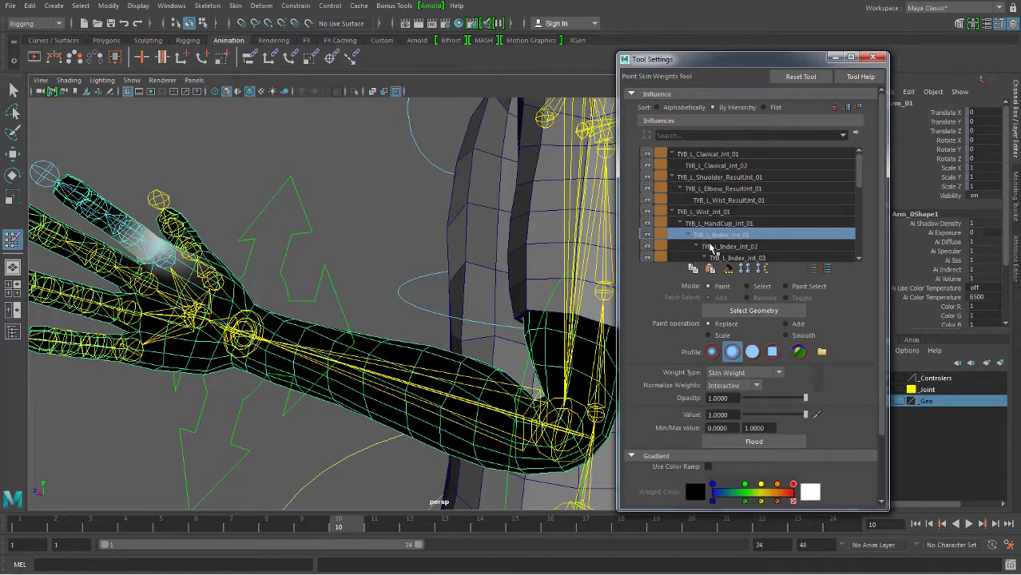
{"action": "left_click", "coordinate": [713, 247]}
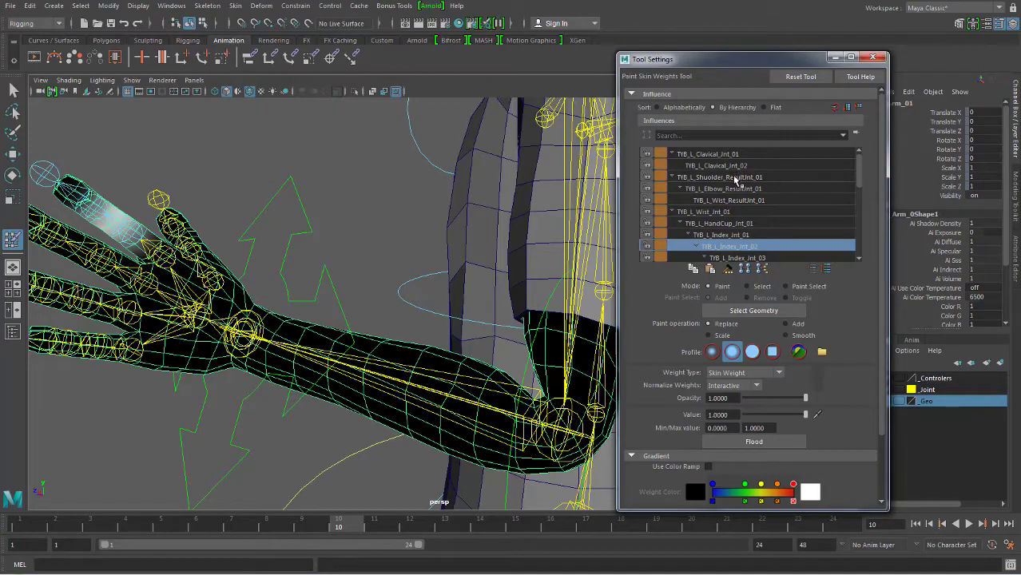
- Select TYB_L_Shoulder_ResultJnt_01 and orbit to a side view of the arm
{"action": "left_click", "coordinate": [734, 177]}
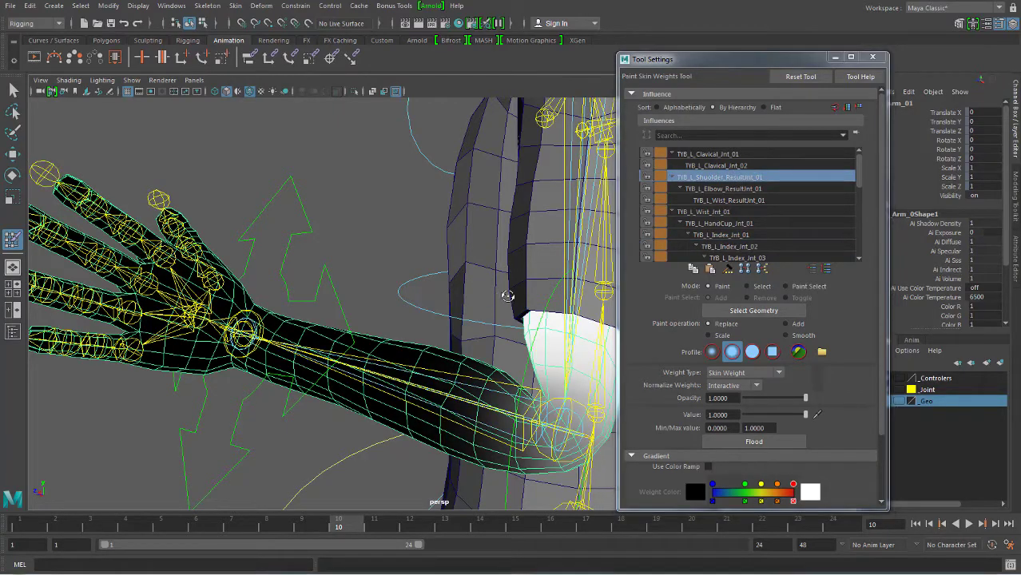
{"action": "left_click_drag", "start_coordinate": [507, 296], "coordinate": [416, 300], "text": "alt"}
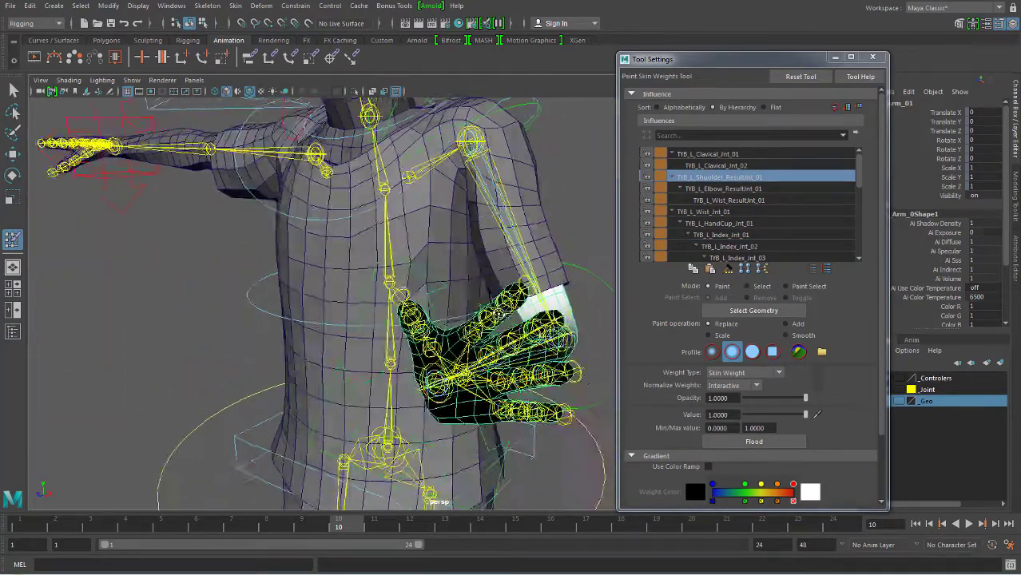
{"action": "mouse_move", "coordinate": [495, 264]}
{"action": "left_mouse_down", "text": "alt"}
{"action": "mouse_move", "coordinate": [276, 300]}
{"action": "mouse_move", "coordinate": [376, 98]}
{"action": "left_mouse_up", "text": "alt"}
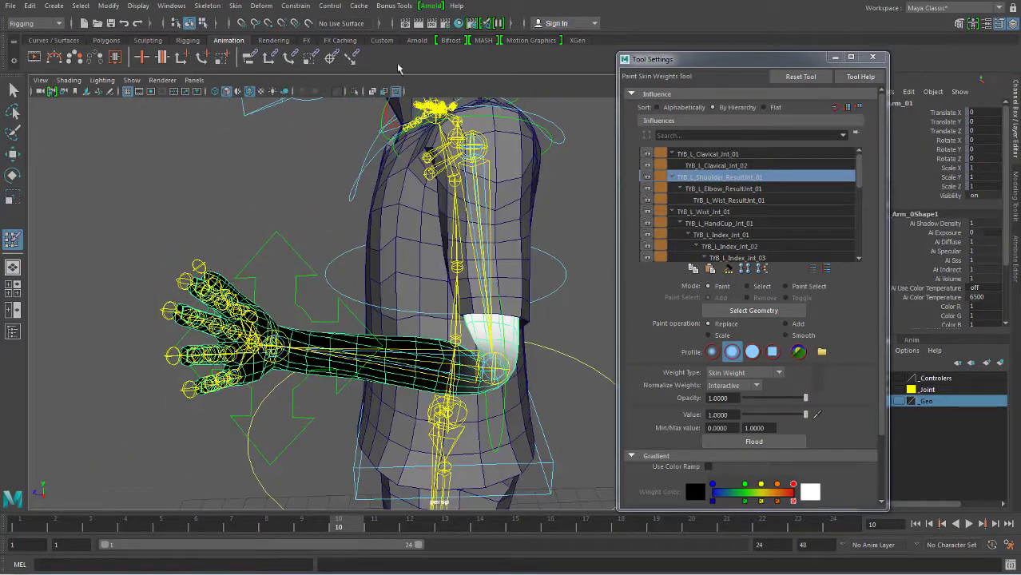
- Toggle Isolate Select off and on while orbiting around the left arm
{"action": "left_click", "coordinate": [355, 91]}
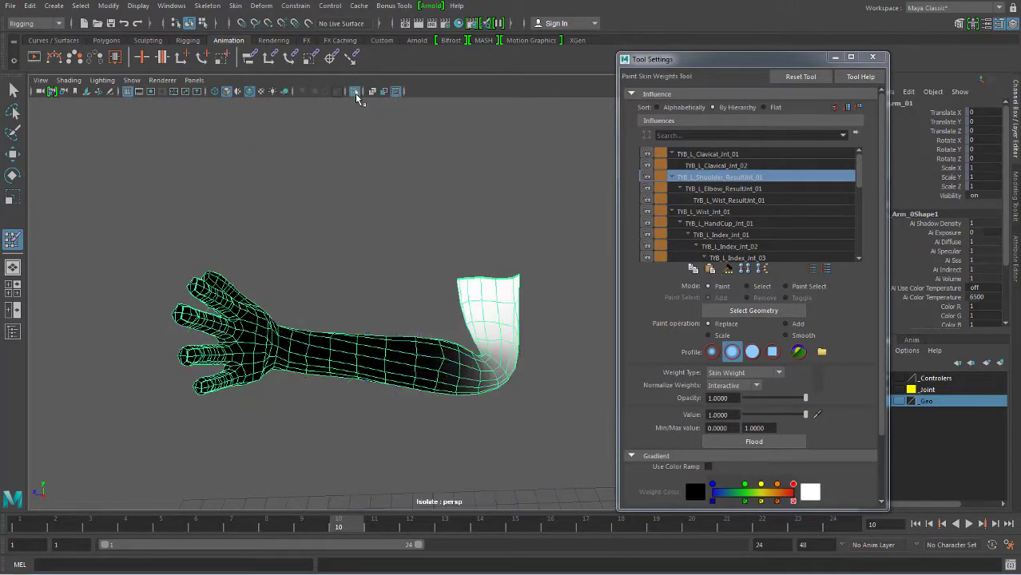
{"action": "mouse_move", "coordinate": [460, 347]}
{"action": "left_mouse_down", "text": "alt"}
{"action": "mouse_move", "coordinate": [500, 360]}
{"action": "mouse_move", "coordinate": [506, 376]}
{"action": "mouse_move", "coordinate": [555, 342]}
{"action": "left_mouse_up", "text": "alt"}
{"action": "left_click_drag", "start_coordinate": [710, 65], "coordinate": [697, 59]}
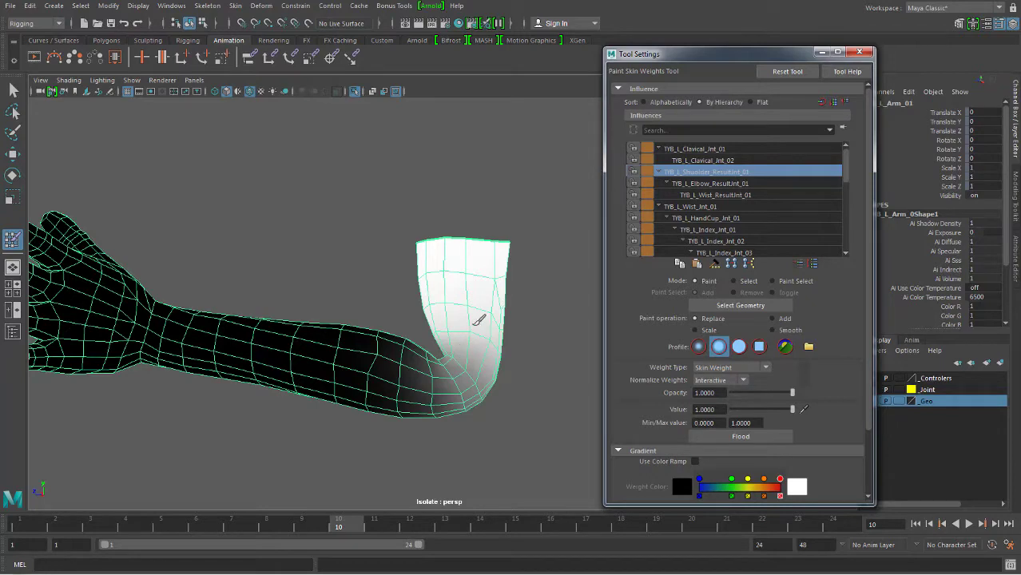
{"action": "mouse_move", "coordinate": [512, 349]}
{"action": "left_mouse_down", "text": "alt"}
{"action": "mouse_move", "coordinate": [506, 321]}
{"action": "mouse_move", "coordinate": [471, 323]}
{"action": "left_mouse_up", "text": "alt"}
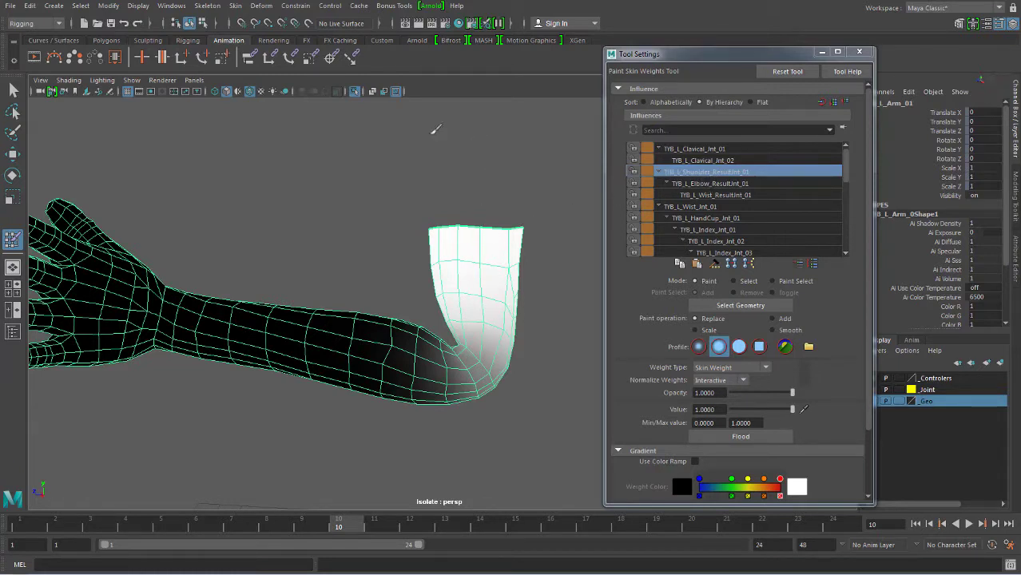
{"action": "left_click", "coordinate": [356, 91]}
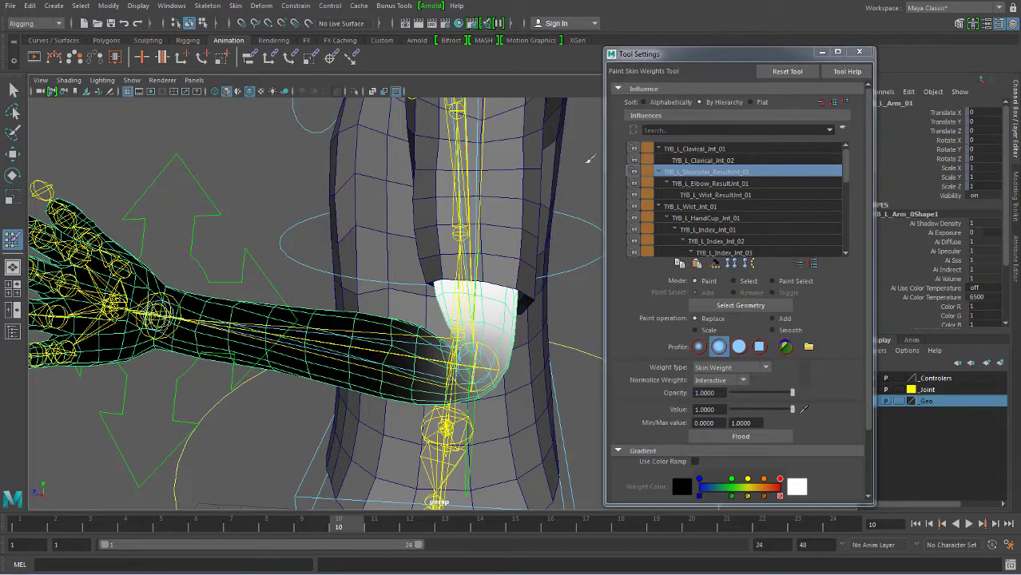
{"action": "left_click", "coordinate": [356, 92]}
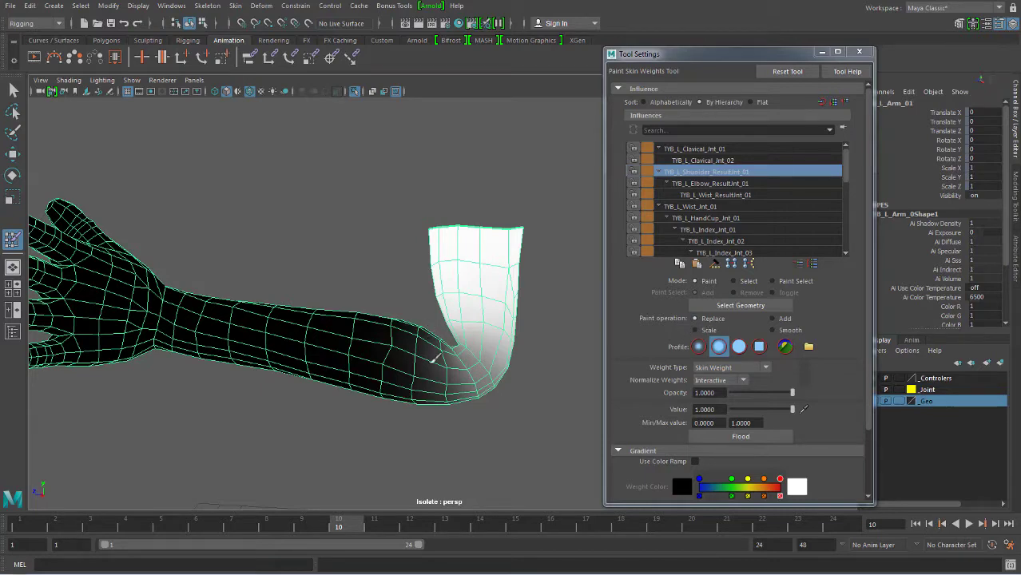
- Zoom in on the elbow and switch to the Select Tool
{"action": "scroll", "coordinate": [444, 358], "scroll_direction": "up", "scroll_amount": 2}
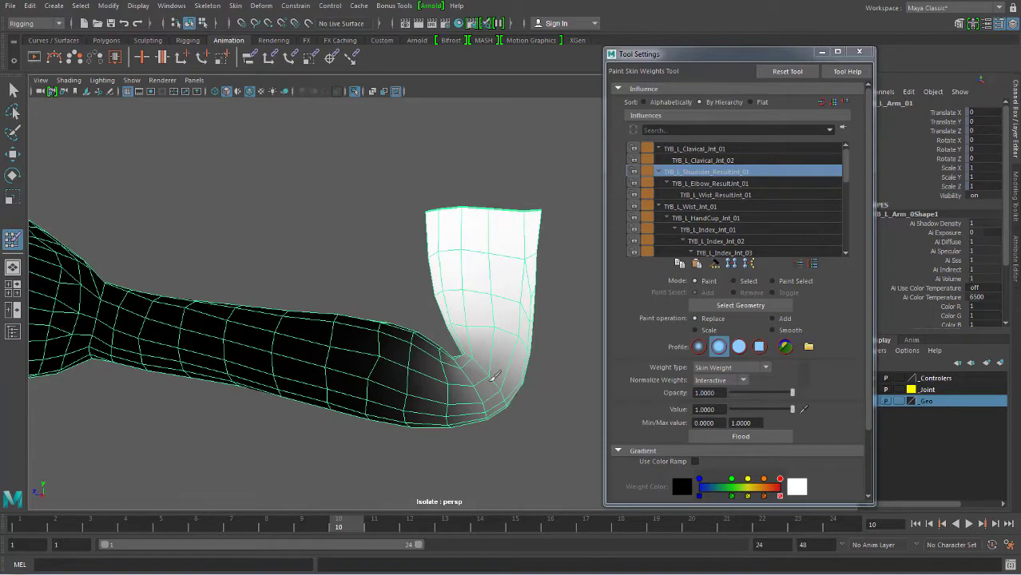
{"action": "left_click_drag", "start_coordinate": [495, 374], "coordinate": [517, 346], "text": "alt"}
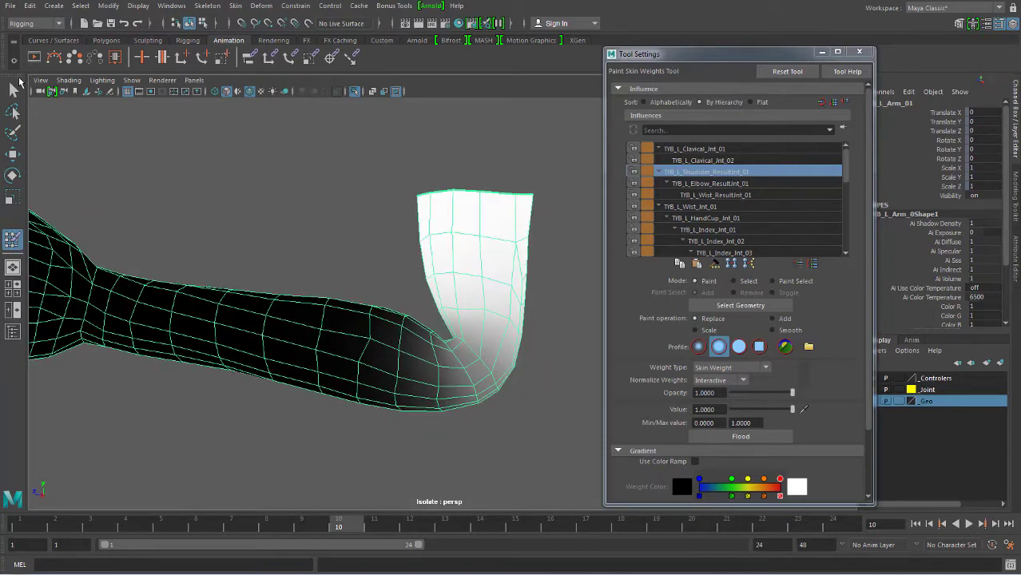
{"action": "left_click", "coordinate": [15, 88]}
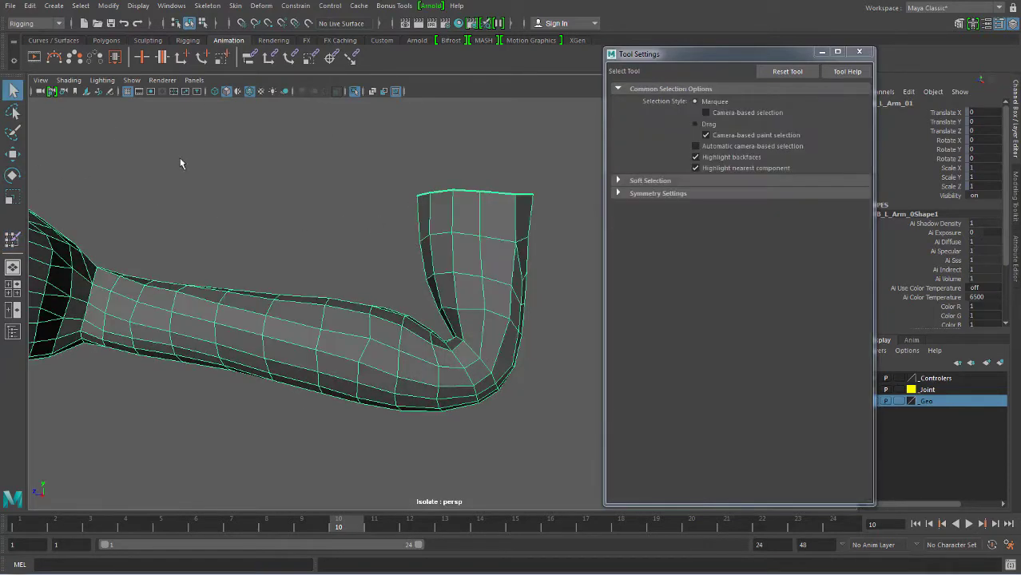
- Reactivate Paint Skin Weights and paint value 1.0 shoulder weight around the inner elbow
{"action": "left_click", "coordinate": [13, 240]}
{"action": "left_click_drag", "start_coordinate": [479, 347], "coordinate": [480, 347]}
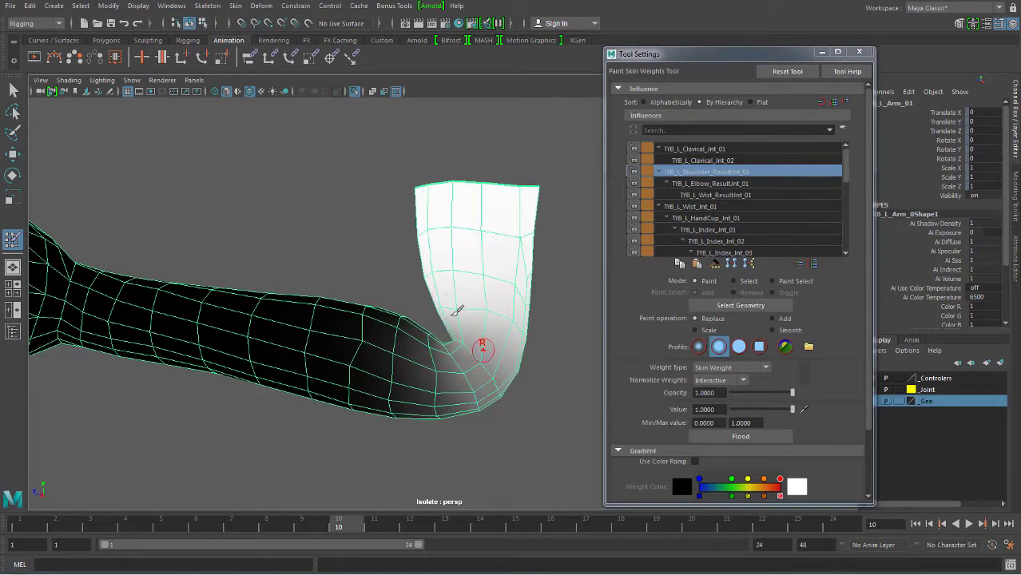
{"action": "mouse_move", "coordinate": [503, 336]}
{"action": "left_mouse_down"}
{"action": "mouse_move", "coordinate": [513, 344]}
{"action": "mouse_move", "coordinate": [495, 357]}
{"action": "left_mouse_up"}
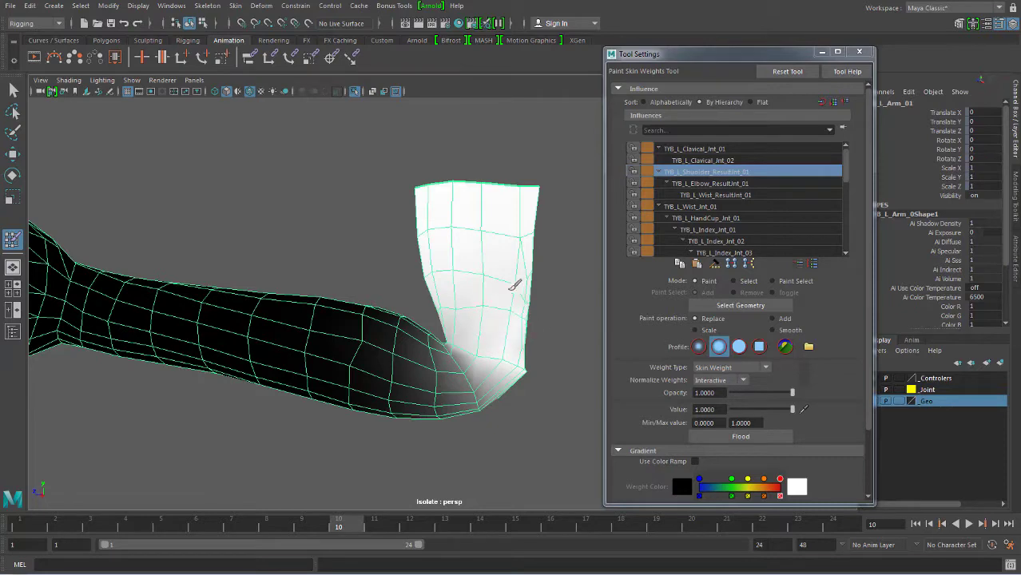
{"action": "mouse_move", "coordinate": [499, 264]}
{"action": "left_mouse_down", "text": "alt"}
{"action": "mouse_move", "coordinate": [453, 310]}
{"action": "mouse_move", "coordinate": [416, 256]}
{"action": "left_mouse_up", "text": "alt"}
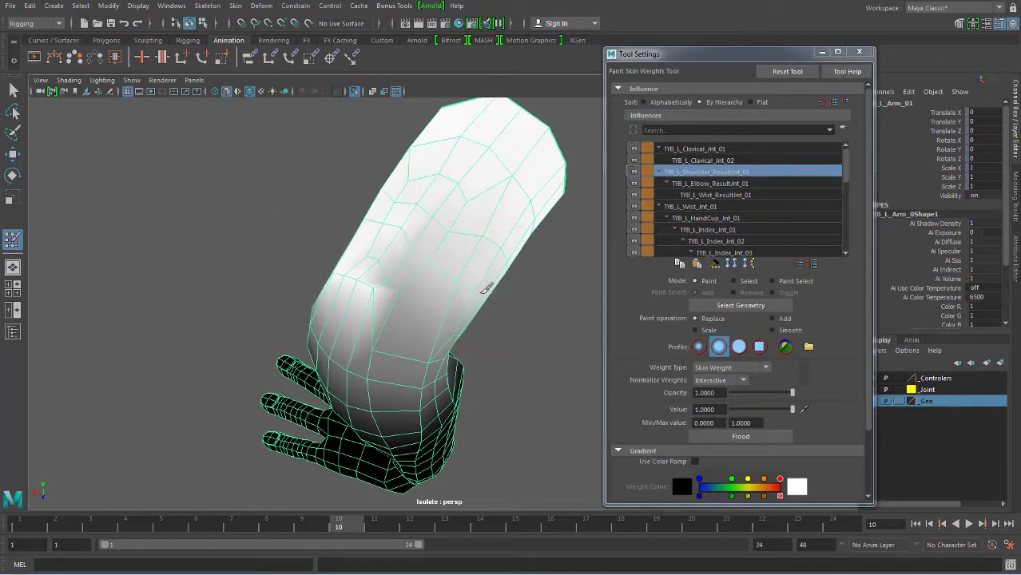
{"action": "left_click", "coordinate": [365, 246]}
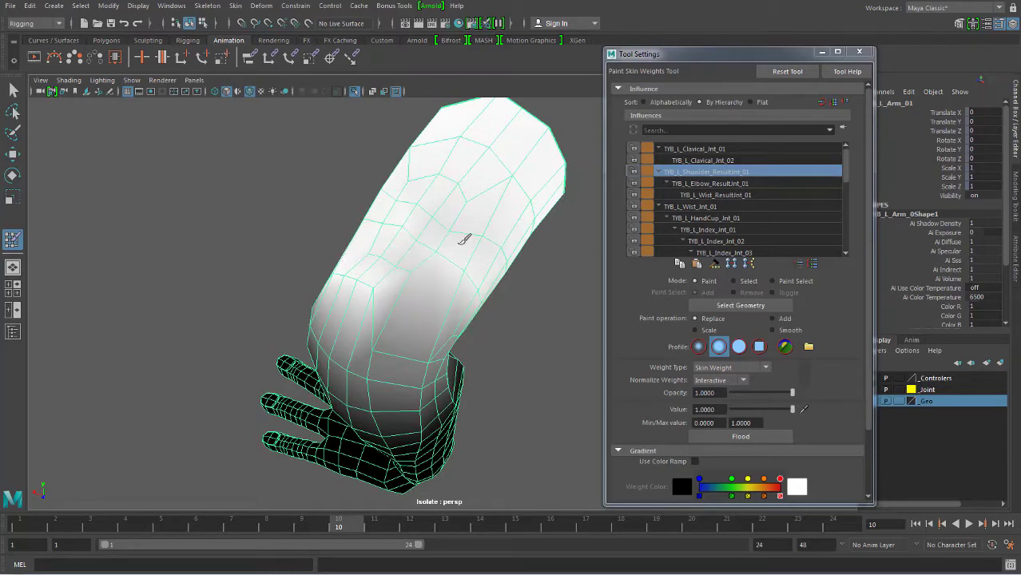
{"action": "mouse_move", "coordinate": [422, 298]}
{"action": "left_mouse_down", "text": "alt"}
{"action": "mouse_move", "coordinate": [412, 237]}
{"action": "mouse_move", "coordinate": [343, 239]}
{"action": "left_mouse_up", "text": "alt"}
{"action": "left_click", "coordinate": [414, 271]}
{"action": "left_click", "coordinate": [415, 274]}
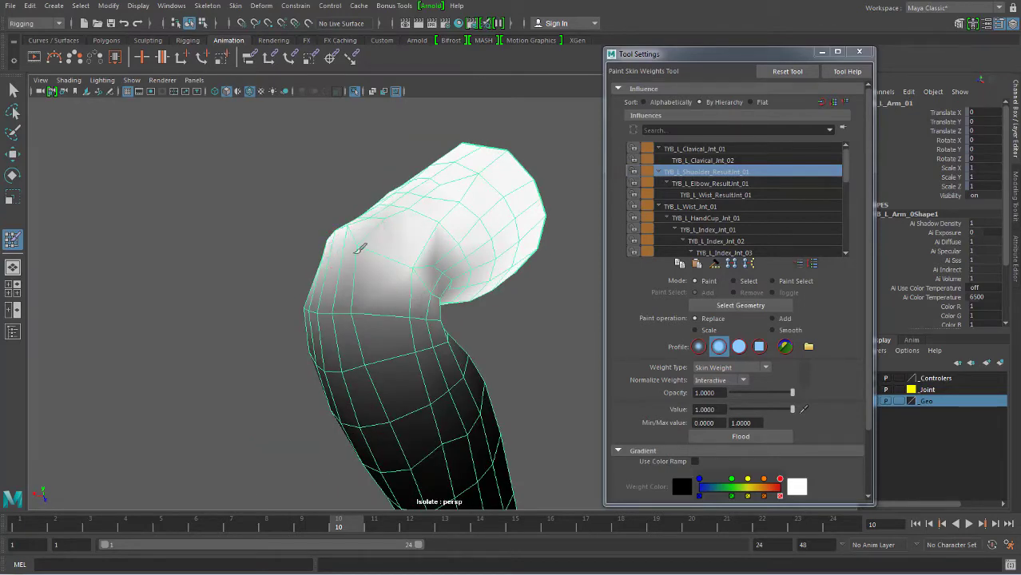
- Brighten the dark inner-elbow crease, check the upper arm from the side, and select the Value field
{"action": "mouse_move", "coordinate": [433, 244]}
{"action": "left_mouse_down"}
{"action": "mouse_move", "coordinate": [433, 229]}
{"action": "mouse_move", "coordinate": [451, 269]}
{"action": "mouse_move", "coordinate": [463, 227]}
{"action": "mouse_move", "coordinate": [387, 281]}
{"action": "left_mouse_up"}
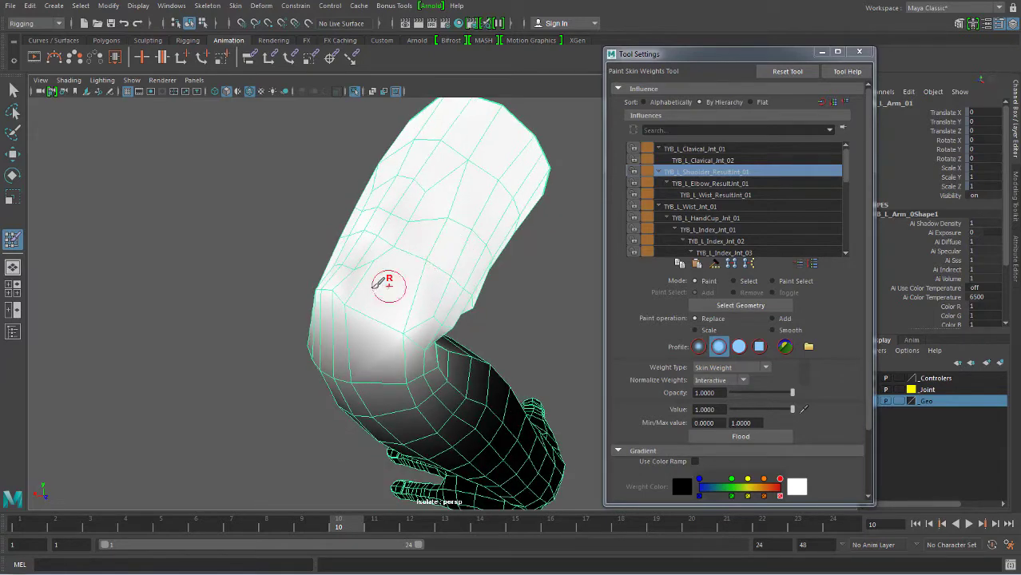
{"action": "left_click_drag", "start_coordinate": [480, 252], "coordinate": [376, 273], "text": "alt"}
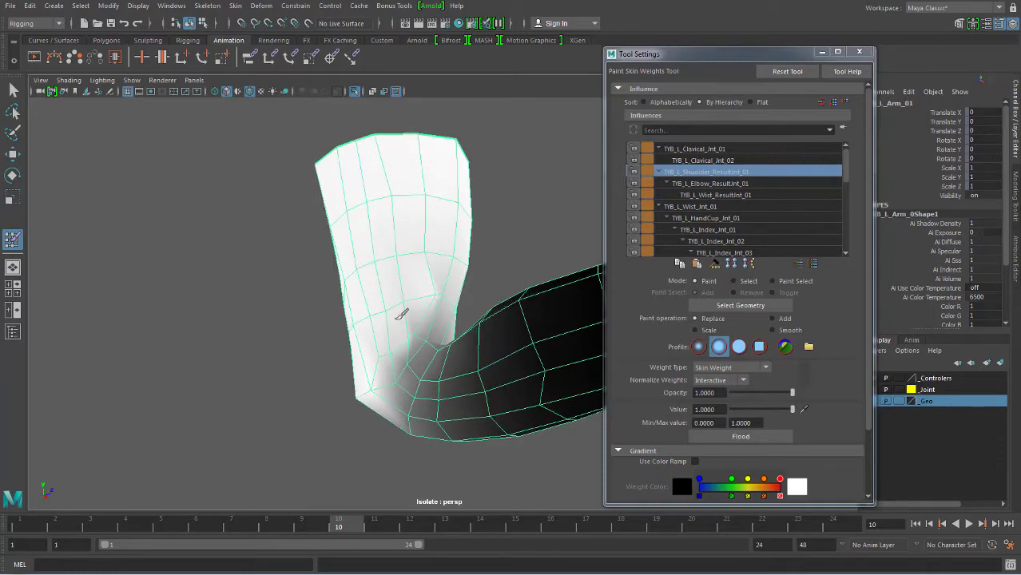
{"action": "left_click_drag", "start_coordinate": [398, 312], "coordinate": [451, 276], "text": "alt"}
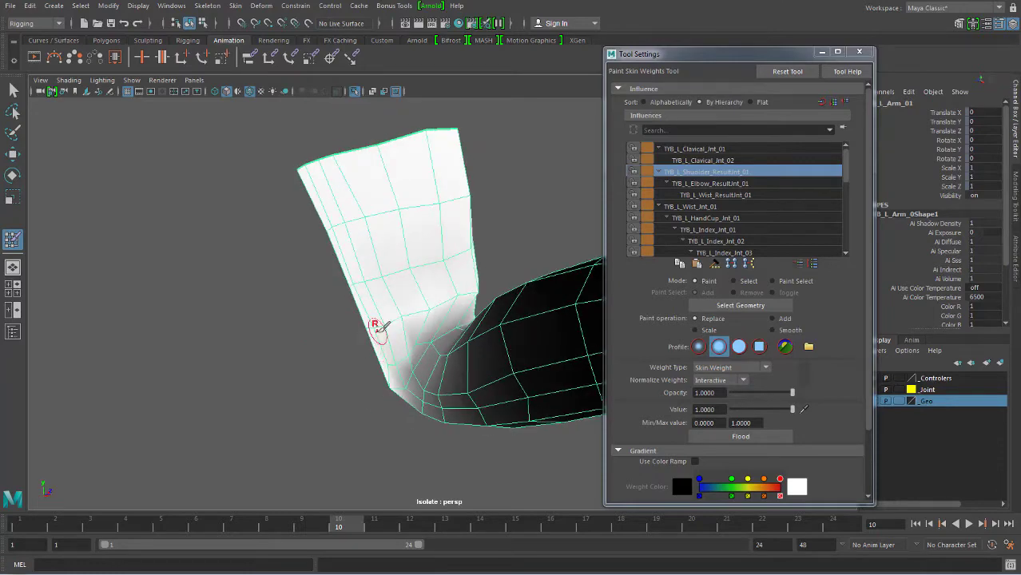
{"action": "mouse_move", "coordinate": [371, 323]}
{"action": "left_mouse_down", "text": "alt"}
{"action": "mouse_move", "coordinate": [462, 286]}
{"action": "mouse_move", "coordinate": [423, 309]}
{"action": "mouse_move", "coordinate": [554, 335]}
{"action": "mouse_move", "coordinate": [506, 325]}
{"action": "mouse_move", "coordinate": [485, 266]}
{"action": "left_mouse_up", "text": "alt"}
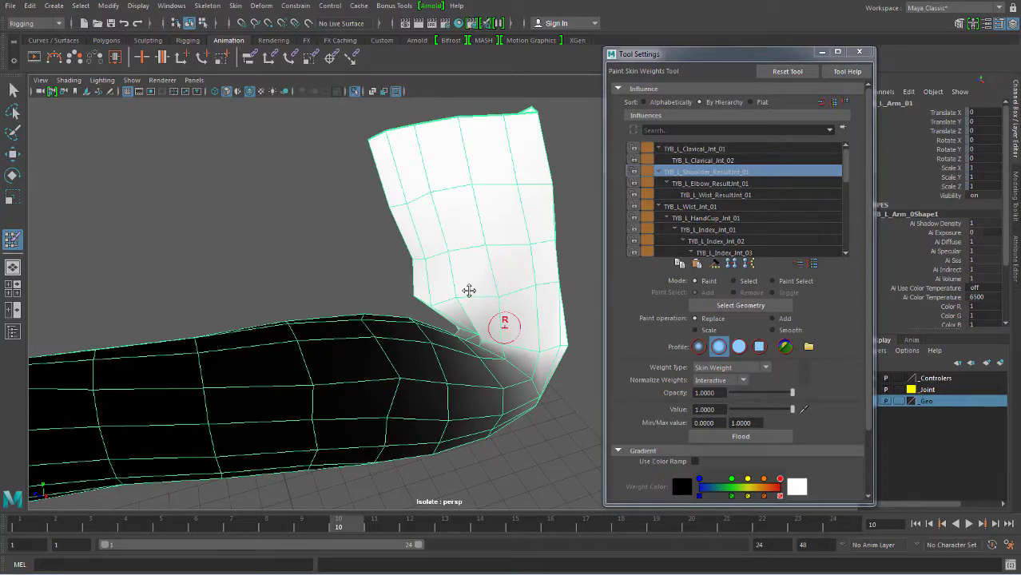
{"action": "mouse_move", "coordinate": [505, 324]}
{"action": "left_mouse_down", "text": "alt"}
{"action": "mouse_move", "coordinate": [455, 296]}
{"action": "mouse_move", "coordinate": [563, 331]}
{"action": "left_mouse_up", "text": "alt"}
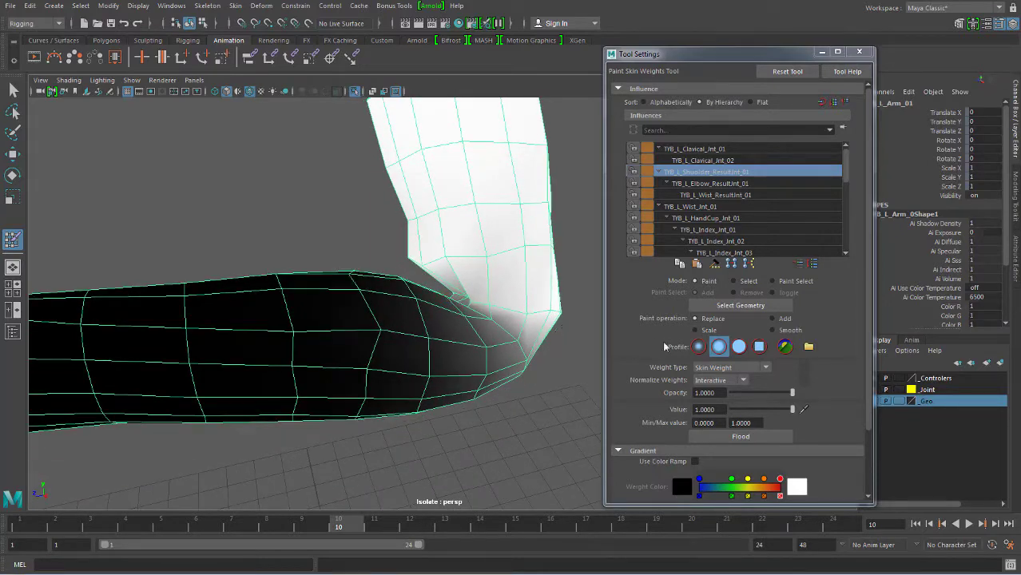
{"action": "double_click", "coordinate": [705, 409]}
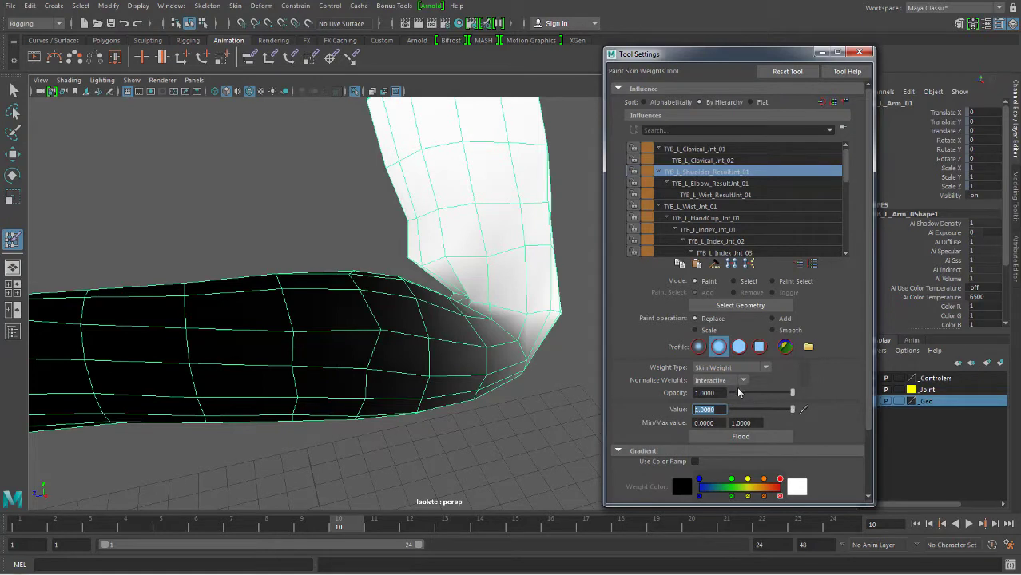
- Lower the paint value toward zero and darken the shoulder weights at the inner elbow
{"action": "left_click_drag", "start_coordinate": [792, 409], "coordinate": [725, 415]}
{"action": "left_click", "coordinate": [481, 330]}
{"action": "left_click", "coordinate": [484, 327]}
{"action": "left_click", "coordinate": [487, 323]}
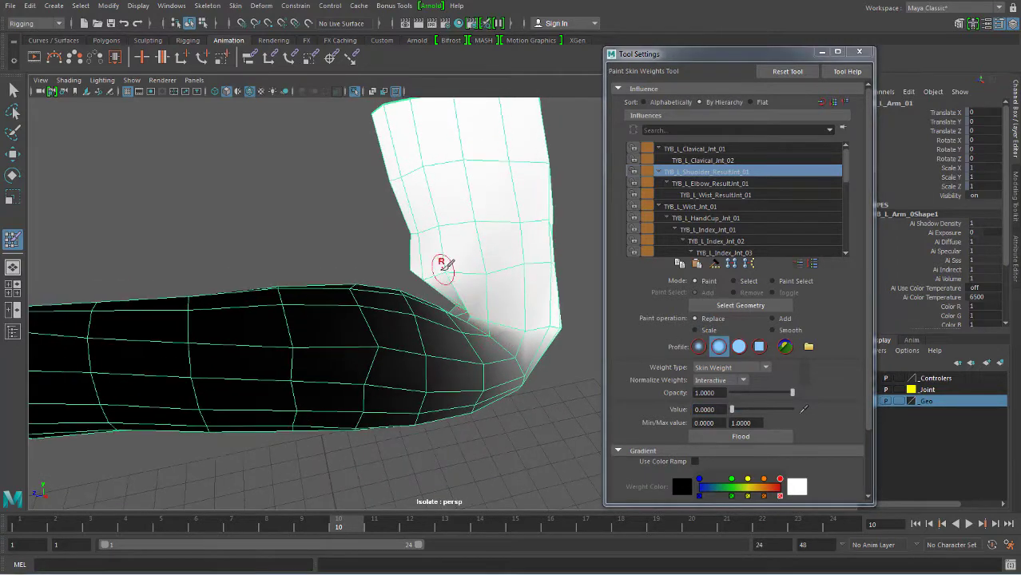
{"action": "mouse_move", "coordinate": [443, 266]}
{"action": "left_mouse_down"}
{"action": "mouse_move", "coordinate": [517, 269]}
{"action": "mouse_move", "coordinate": [423, 268]}
{"action": "mouse_move", "coordinate": [516, 267]}
{"action": "mouse_move", "coordinate": [559, 295]}
{"action": "mouse_move", "coordinate": [501, 256]}
{"action": "left_mouse_up"}
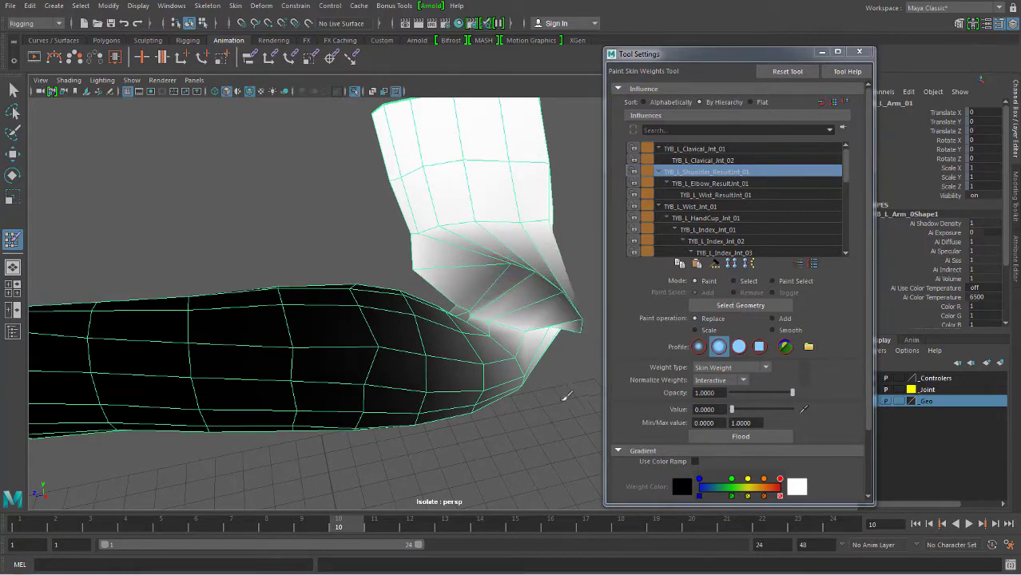
{"action": "left_click_drag", "start_coordinate": [564, 396], "coordinate": [519, 382], "text": "alt"}
{"action": "mouse_move", "coordinate": [410, 297]}
{"action": "left_mouse_down"}
{"action": "mouse_move", "coordinate": [397, 361]}
{"action": "mouse_move", "coordinate": [404, 393]}
{"action": "left_mouse_up"}
{"action": "left_click_drag", "start_coordinate": [489, 368], "coordinate": [512, 363], "text": "alt"}
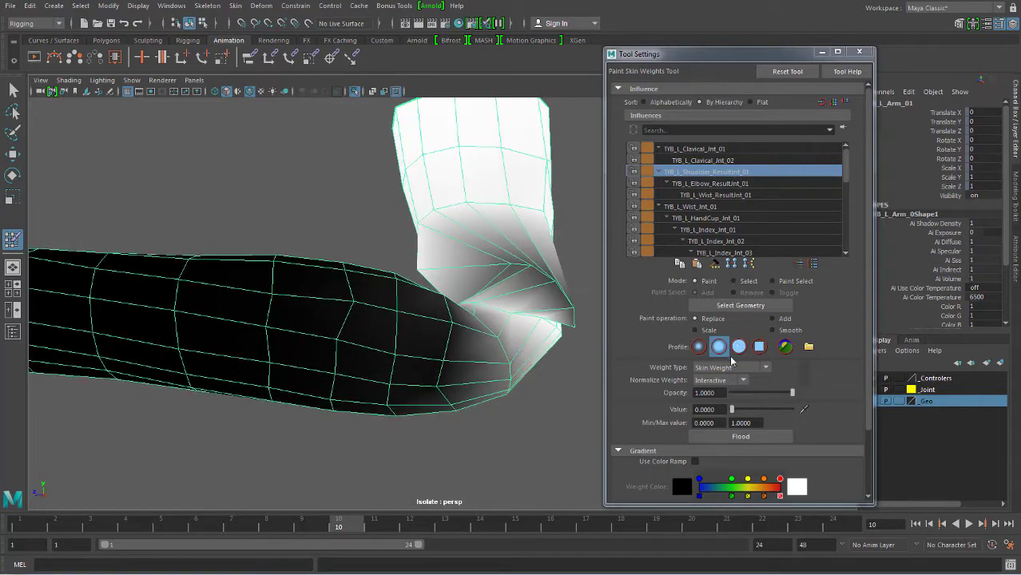
- Raise the value back to 1, brighten the elbow, and adjust the brush opacity
{"action": "left_click_drag", "start_coordinate": [749, 411], "coordinate": [807, 412]}
{"action": "mouse_move", "coordinate": [525, 310]}
{"action": "left_mouse_down", "text": "alt"}
{"action": "mouse_move", "coordinate": [478, 331]}
{"action": "mouse_move", "coordinate": [421, 285]}
{"action": "mouse_move", "coordinate": [527, 311]}
{"action": "mouse_move", "coordinate": [464, 286]}
{"action": "mouse_move", "coordinate": [483, 313]}
{"action": "mouse_move", "coordinate": [457, 289]}
{"action": "mouse_move", "coordinate": [540, 318]}
{"action": "mouse_move", "coordinate": [542, 337]}
{"action": "mouse_move", "coordinate": [483, 280]}
{"action": "mouse_move", "coordinate": [503, 281]}
{"action": "mouse_move", "coordinate": [497, 291]}
{"action": "mouse_move", "coordinate": [494, 246]}
{"action": "mouse_move", "coordinate": [513, 228]}
{"action": "left_mouse_up", "text": "alt"}
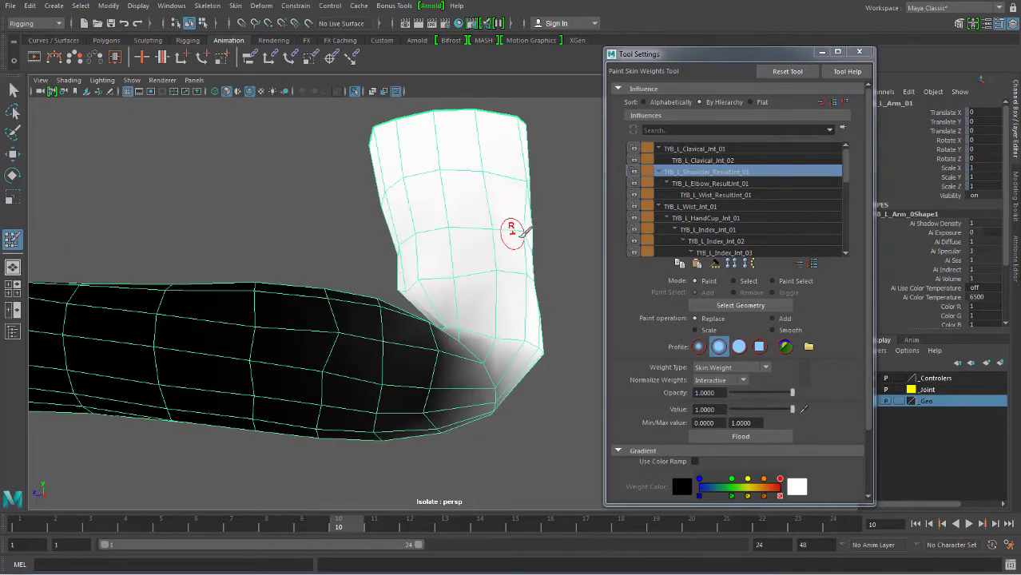
{"action": "left_click", "coordinate": [719, 393]}
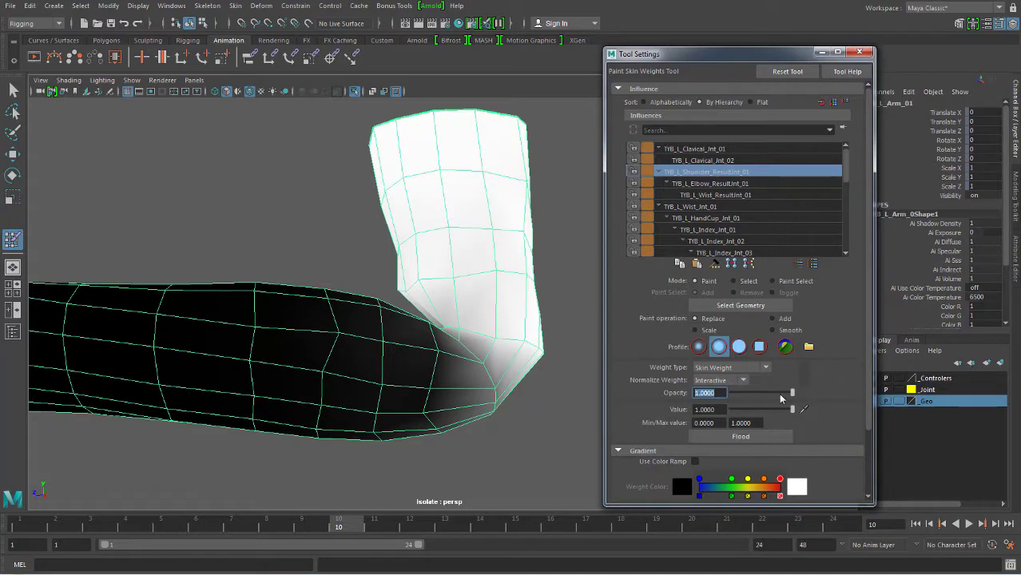
{"action": "mouse_move", "coordinate": [790, 395]}
{"action": "left_mouse_down"}
{"action": "mouse_move", "coordinate": [800, 396]}
{"action": "mouse_move", "coordinate": [738, 391]}
{"action": "left_mouse_up"}
{"action": "mouse_move", "coordinate": [791, 393]}
{"action": "left_mouse_down"}
{"action": "mouse_move", "coordinate": [726, 400]}
{"action": "mouse_move", "coordinate": [804, 402]}
{"action": "left_mouse_up"}
{"action": "left_click_drag", "start_coordinate": [722, 409], "coordinate": [692, 409]}
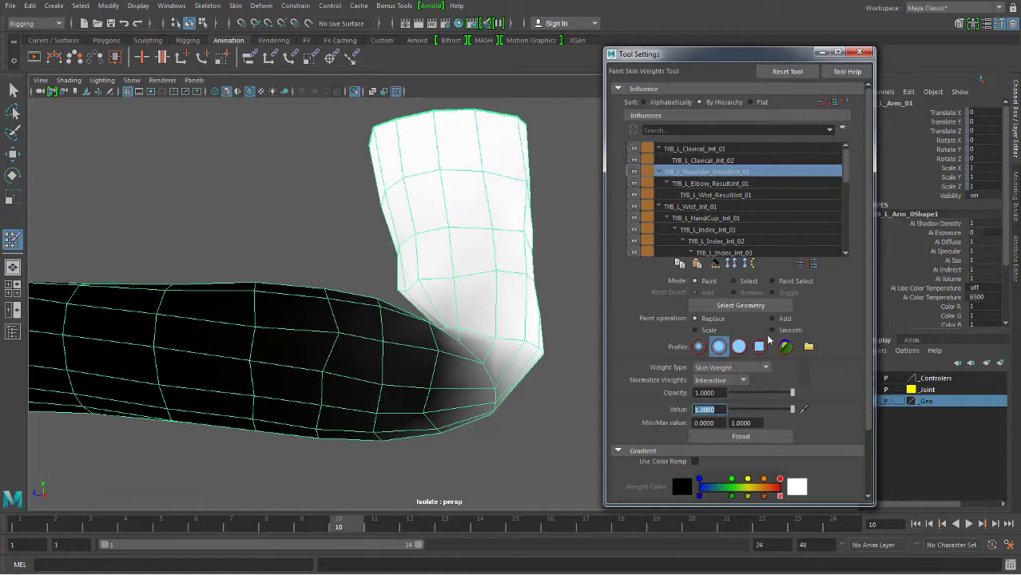
- Smooth the shoulder weights along the elbow crease, then set Paint operation back to Replace
{"action": "left_click", "coordinate": [772, 329]}
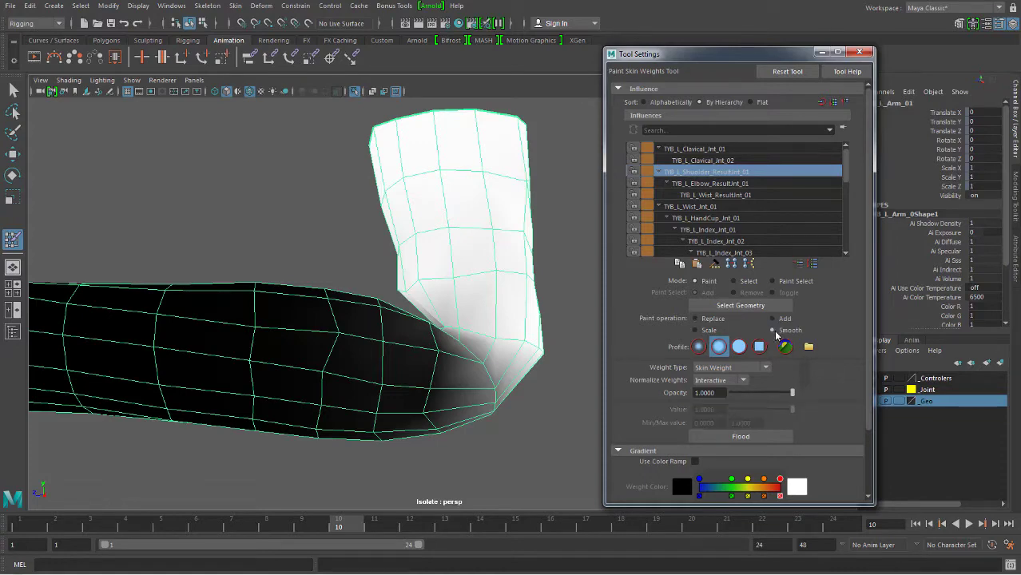
{"action": "mouse_move", "coordinate": [497, 388]}
{"action": "left_mouse_down", "text": "alt"}
{"action": "mouse_move", "coordinate": [494, 349]}
{"action": "mouse_move", "coordinate": [514, 332]}
{"action": "left_mouse_up", "text": "alt"}
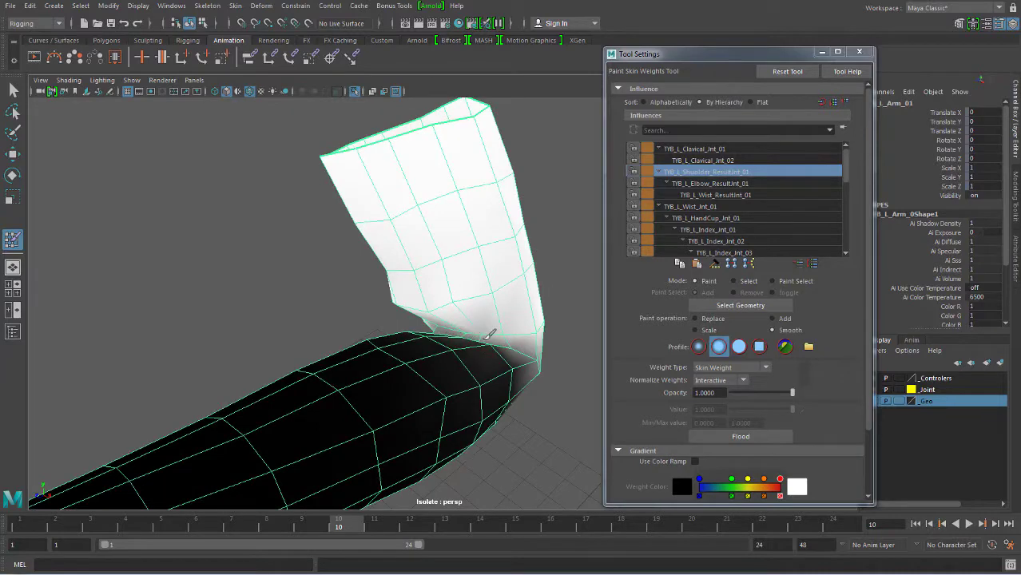
{"action": "mouse_move", "coordinate": [421, 337]}
{"action": "left_mouse_down", "text": "alt"}
{"action": "mouse_move", "coordinate": [547, 303]}
{"action": "mouse_move", "coordinate": [453, 343]}
{"action": "mouse_move", "coordinate": [439, 336]}
{"action": "left_mouse_up", "text": "alt"}
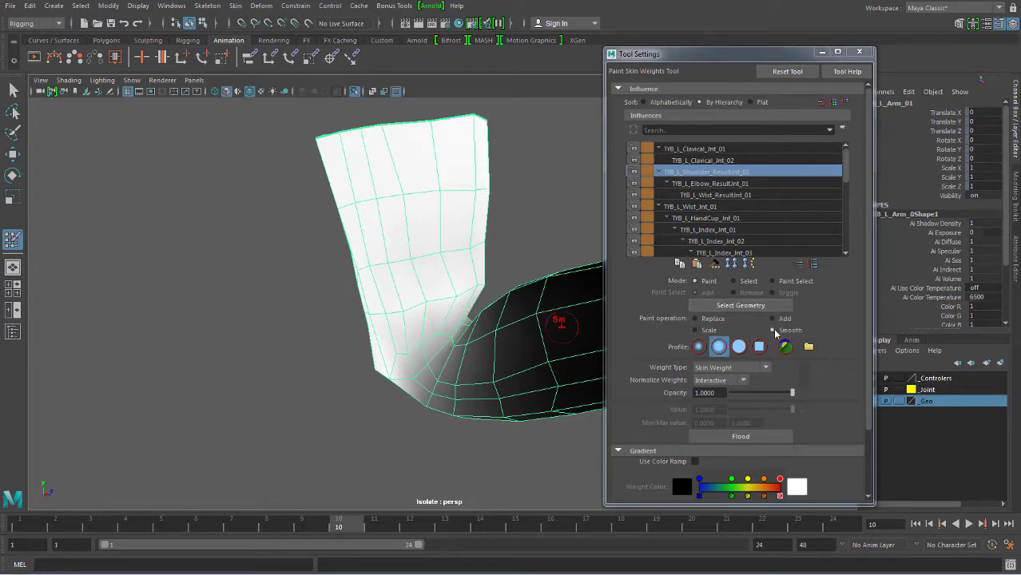
{"action": "mouse_move", "coordinate": [446, 333]}
{"action": "left_mouse_down"}
{"action": "mouse_move", "coordinate": [428, 338]}
{"action": "mouse_move", "coordinate": [473, 364]}
{"action": "left_mouse_up"}
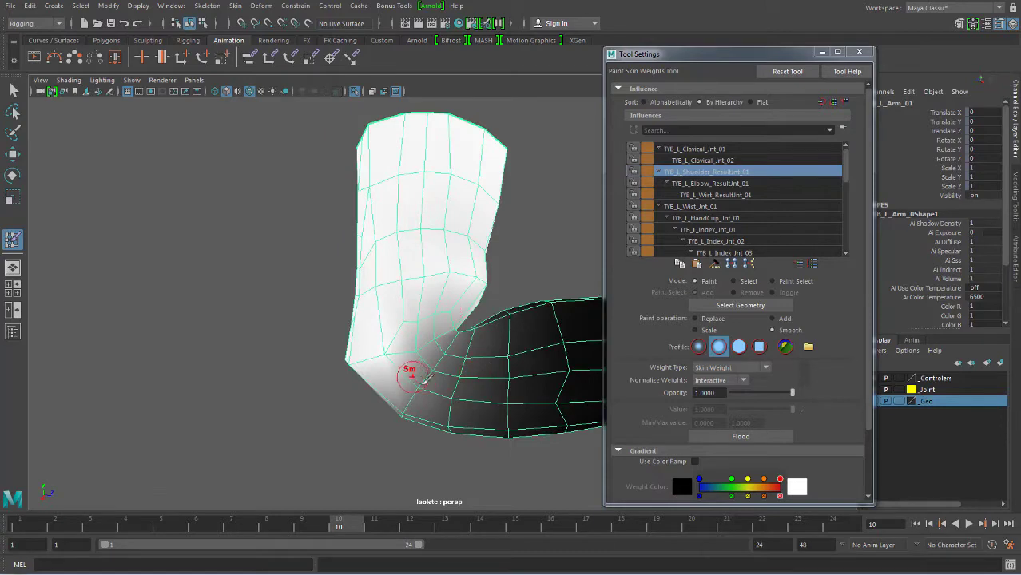
{"action": "left_click_drag", "start_coordinate": [409, 371], "coordinate": [432, 390]}
{"action": "mouse_move", "coordinate": [352, 377]}
{"action": "left_mouse_down", "text": "alt"}
{"action": "mouse_move", "coordinate": [543, 433]}
{"action": "mouse_move", "coordinate": [471, 340]}
{"action": "left_mouse_up", "text": "alt"}
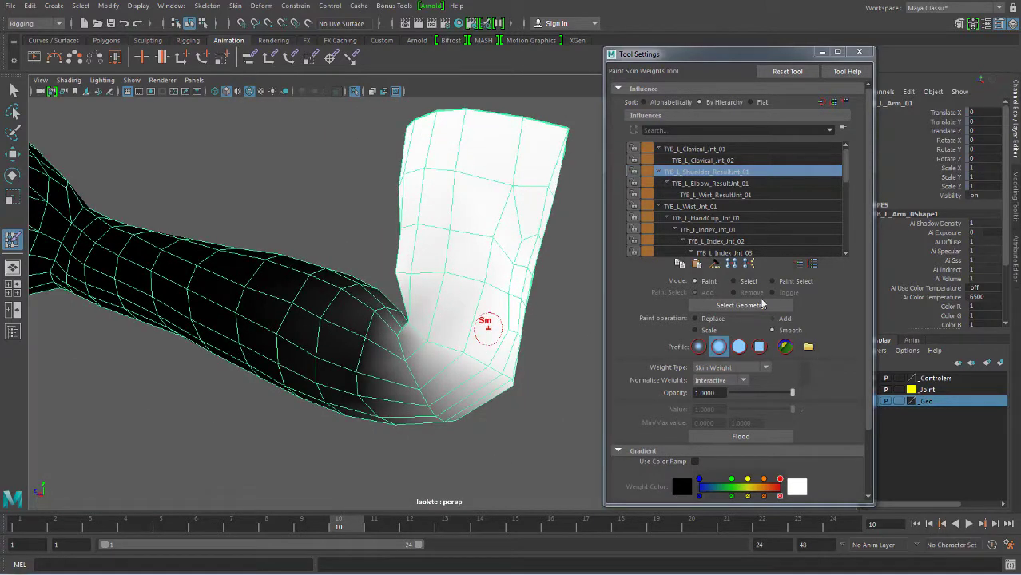
{"action": "left_click", "coordinate": [695, 319]}
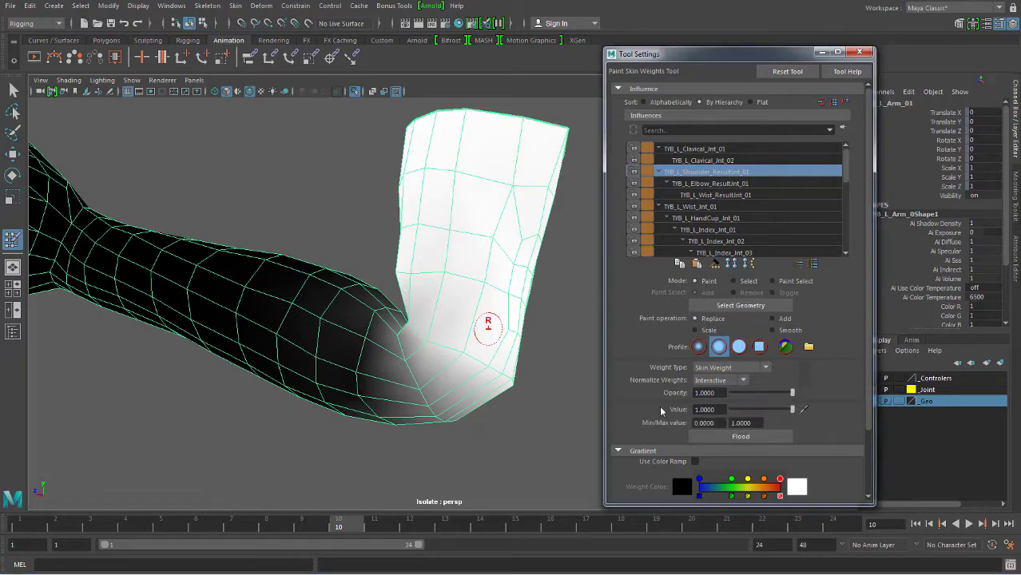
- Orbit around the left arm to check the elbow weights from several angles
{"action": "left_click_drag", "start_coordinate": [511, 319], "coordinate": [462, 291], "text": "alt"}
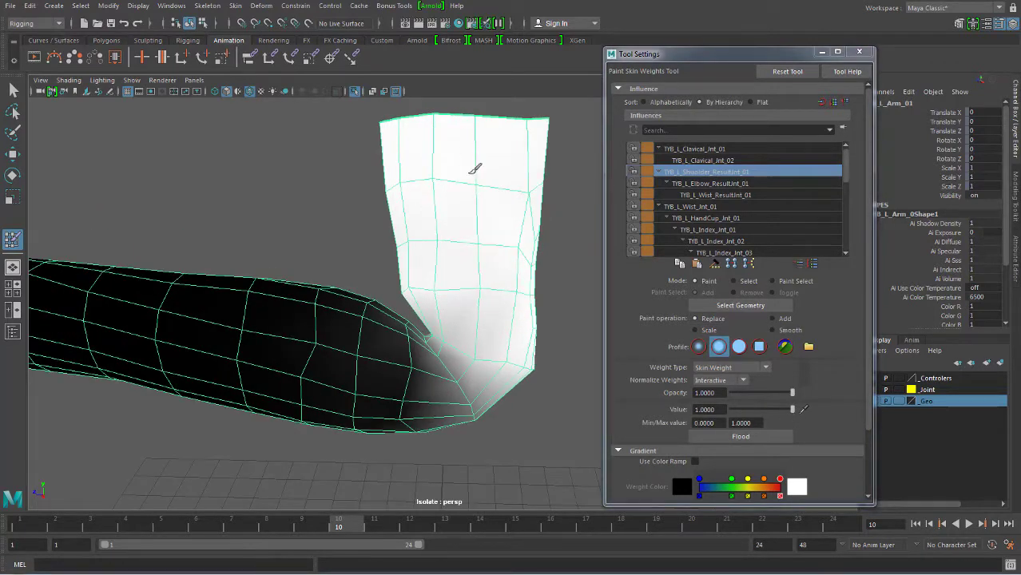
{"action": "middle_click_drag", "start_coordinate": [471, 221], "coordinate": [479, 268], "text": "alt"}
{"action": "left_click_drag", "start_coordinate": [465, 273], "coordinate": [449, 309], "text": "alt"}
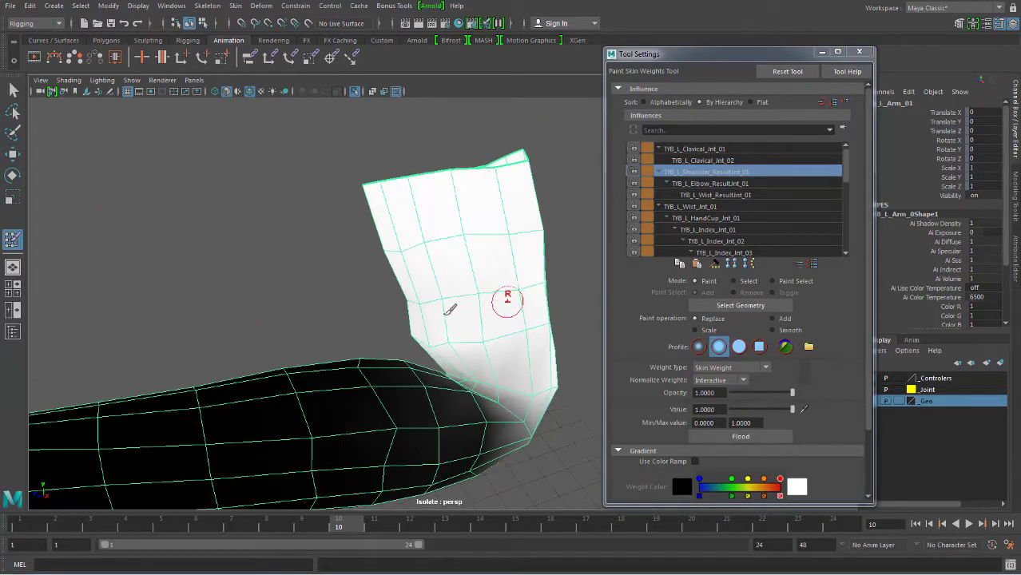
{"action": "mouse_move", "coordinate": [513, 269]}
{"action": "left_mouse_down", "text": "alt"}
{"action": "mouse_move", "coordinate": [479, 296]}
{"action": "mouse_move", "coordinate": [399, 320]}
{"action": "mouse_move", "coordinate": [479, 286]}
{"action": "left_mouse_up", "text": "alt"}
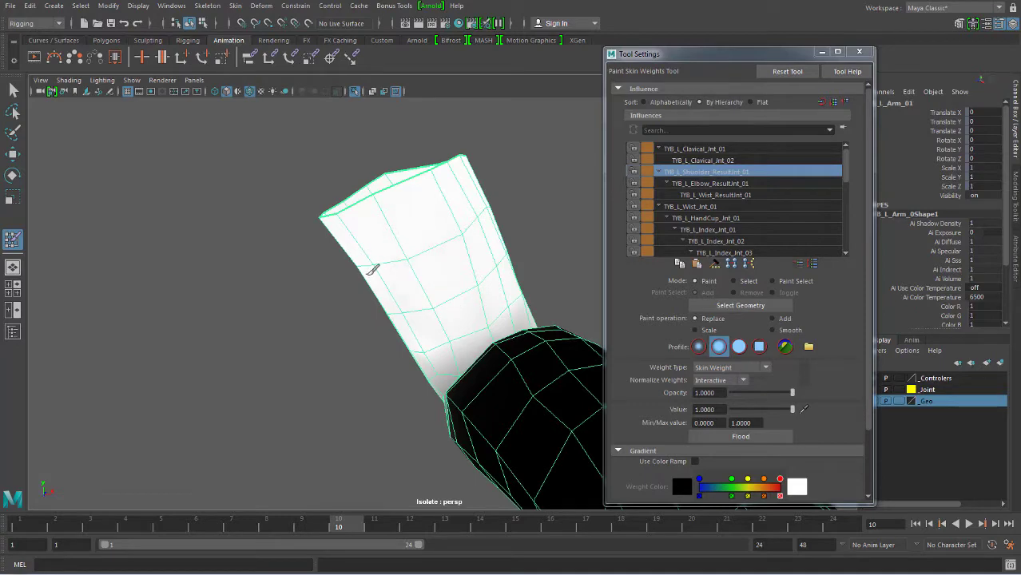
{"action": "mouse_move", "coordinate": [422, 300]}
{"action": "left_mouse_down", "text": "alt"}
{"action": "mouse_move", "coordinate": [489, 283]}
{"action": "mouse_move", "coordinate": [421, 299]}
{"action": "mouse_move", "coordinate": [456, 303]}
{"action": "mouse_move", "coordinate": [473, 326]}
{"action": "mouse_move", "coordinate": [433, 255]}
{"action": "mouse_move", "coordinate": [478, 291]}
{"action": "left_mouse_up", "text": "alt"}
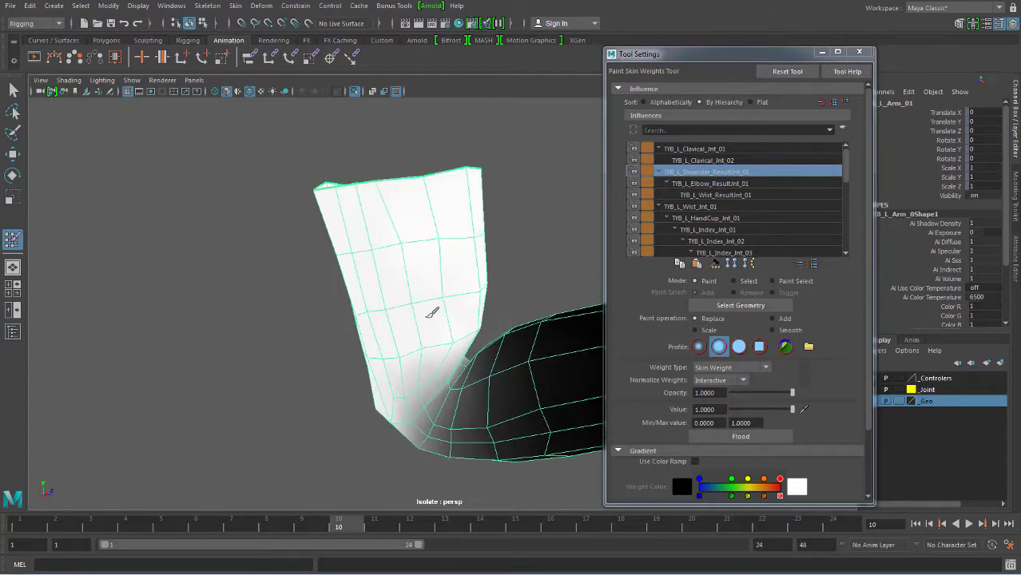
{"action": "mouse_move", "coordinate": [444, 257]}
{"action": "left_mouse_down", "text": "alt"}
{"action": "mouse_move", "coordinate": [479, 260]}
{"action": "mouse_move", "coordinate": [401, 321]}
{"action": "mouse_move", "coordinate": [413, 345]}
{"action": "left_mouse_up", "text": "alt"}
- Go to frame 8, recheck the upper arm, and scroll Tool Settings to the Gradient section
{"action": "mouse_move", "coordinate": [327, 523]}
{"action": "left_mouse_down"}
{"action": "mouse_move", "coordinate": [148, 510]}
{"action": "mouse_move", "coordinate": [292, 506]}
{"action": "left_mouse_up"}
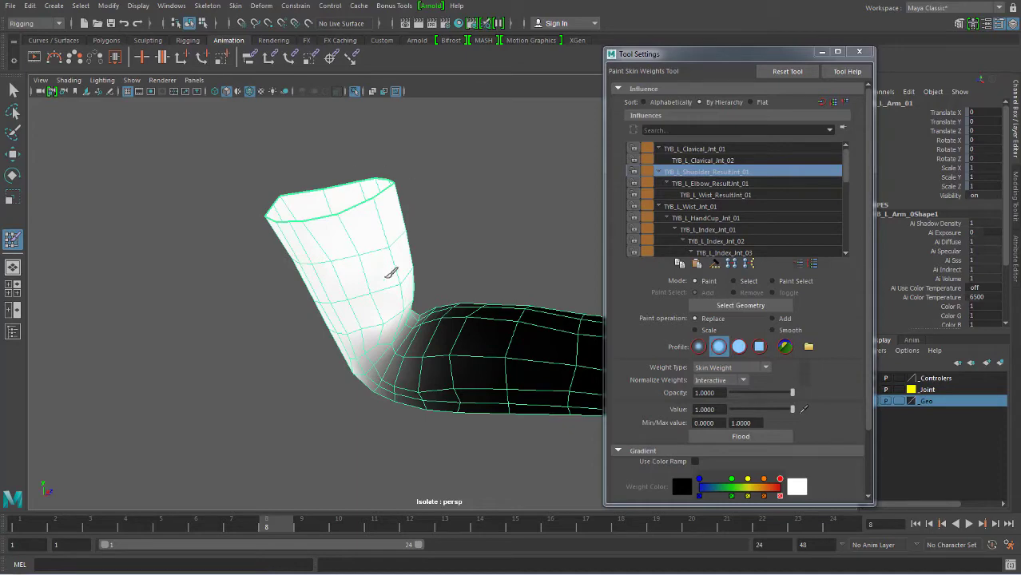
{"action": "mouse_move", "coordinate": [490, 257]}
{"action": "left_mouse_down", "text": "alt"}
{"action": "mouse_move", "coordinate": [433, 303]}
{"action": "mouse_move", "coordinate": [444, 303]}
{"action": "mouse_move", "coordinate": [307, 284]}
{"action": "mouse_move", "coordinate": [398, 342]}
{"action": "mouse_move", "coordinate": [371, 346]}
{"action": "mouse_move", "coordinate": [432, 341]}
{"action": "left_mouse_up", "text": "alt"}
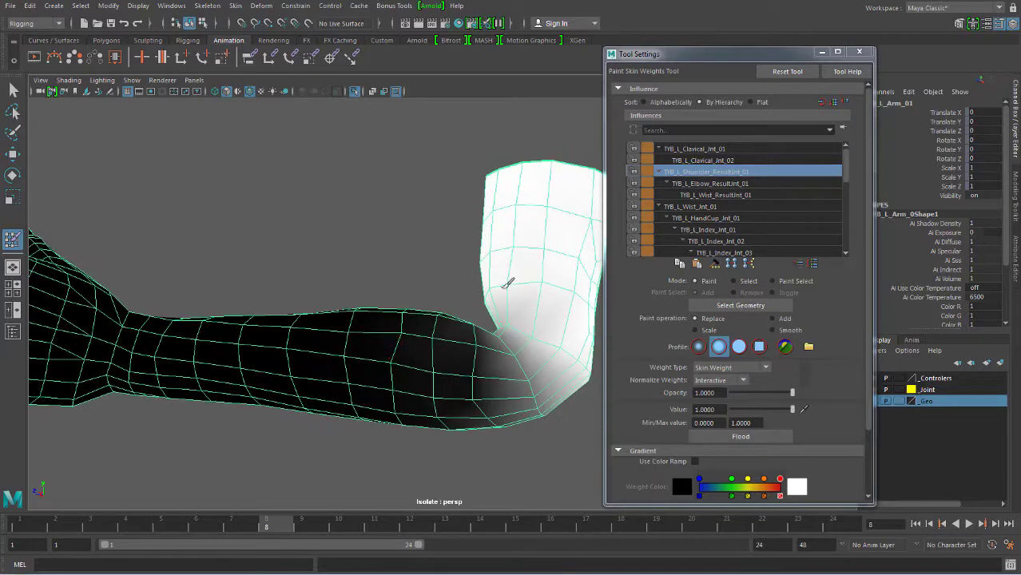
{"action": "mouse_move", "coordinate": [510, 274]}
{"action": "left_mouse_down", "text": "alt"}
{"action": "mouse_move", "coordinate": [483, 304]}
{"action": "mouse_move", "coordinate": [499, 264]}
{"action": "left_mouse_up", "text": "alt"}
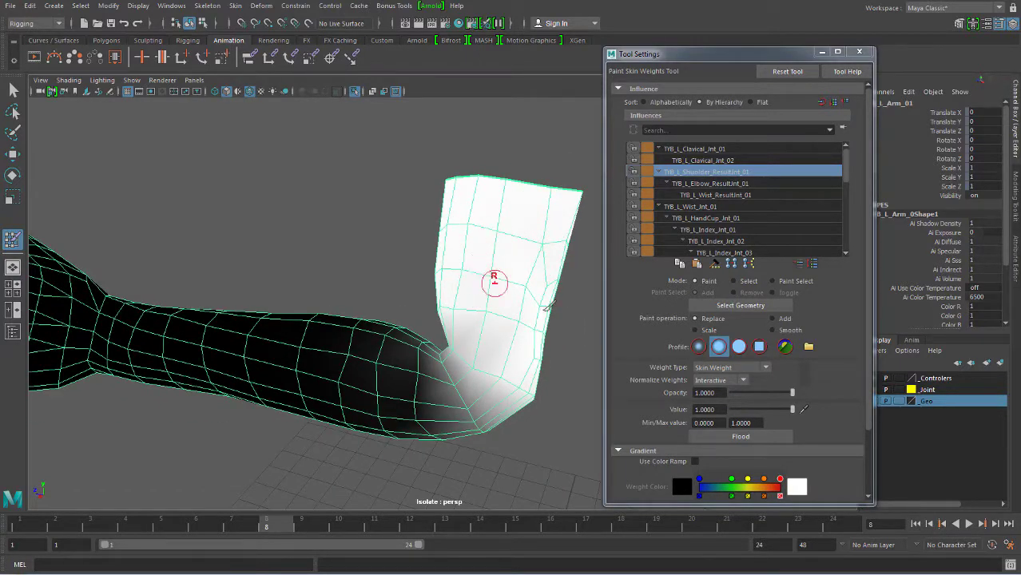
{"action": "scroll", "coordinate": [679, 401], "scroll_direction": "down", "scroll_amount": 3}
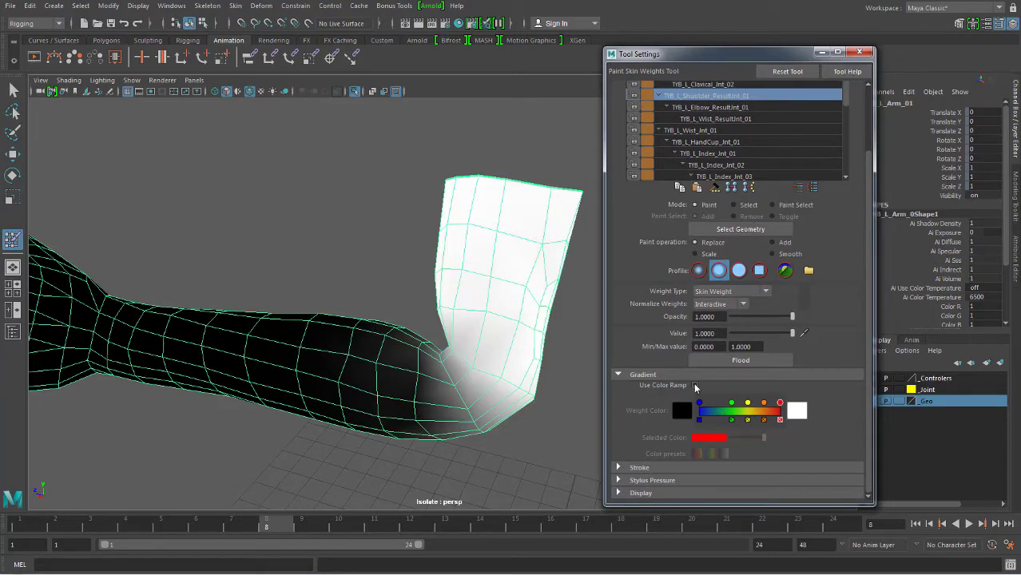
- Turn on Use Color Ramp and orbit to view the coloured elbow weights
{"action": "left_click", "coordinate": [695, 386]}
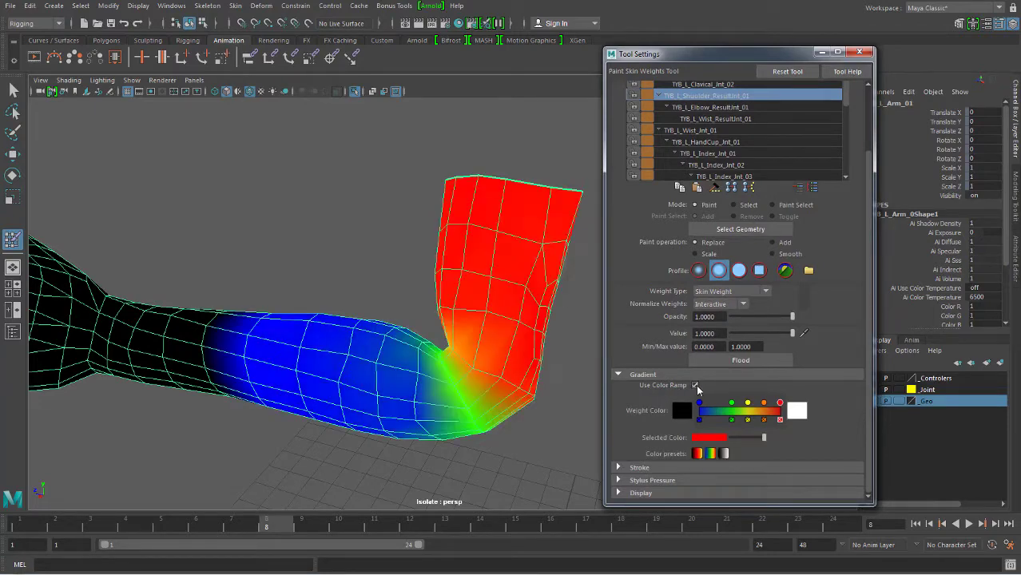
{"action": "left_click_drag", "start_coordinate": [547, 296], "coordinate": [501, 209], "text": "alt"}
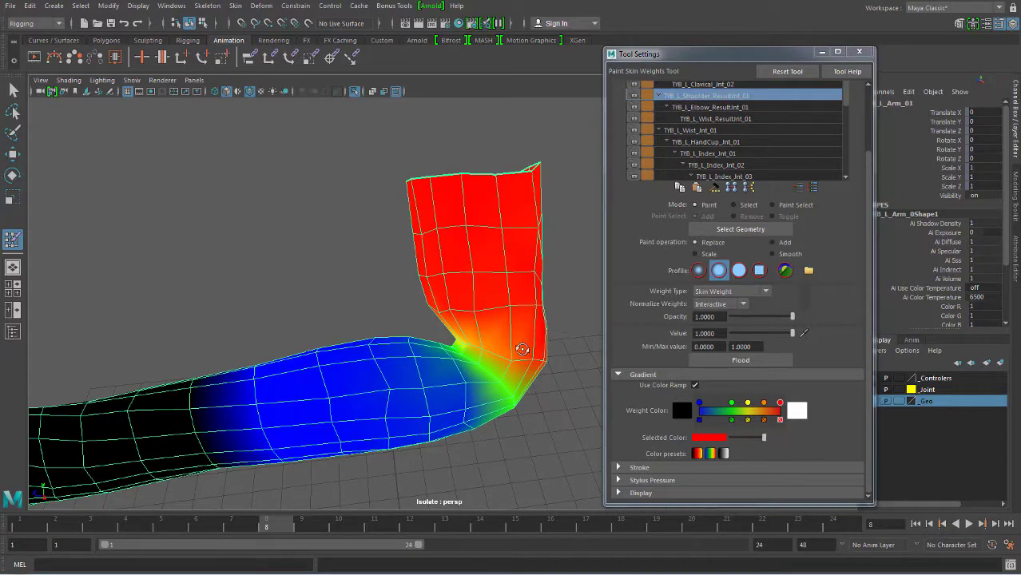
{"action": "left_click_drag", "start_coordinate": [519, 349], "coordinate": [505, 339], "text": "alt"}
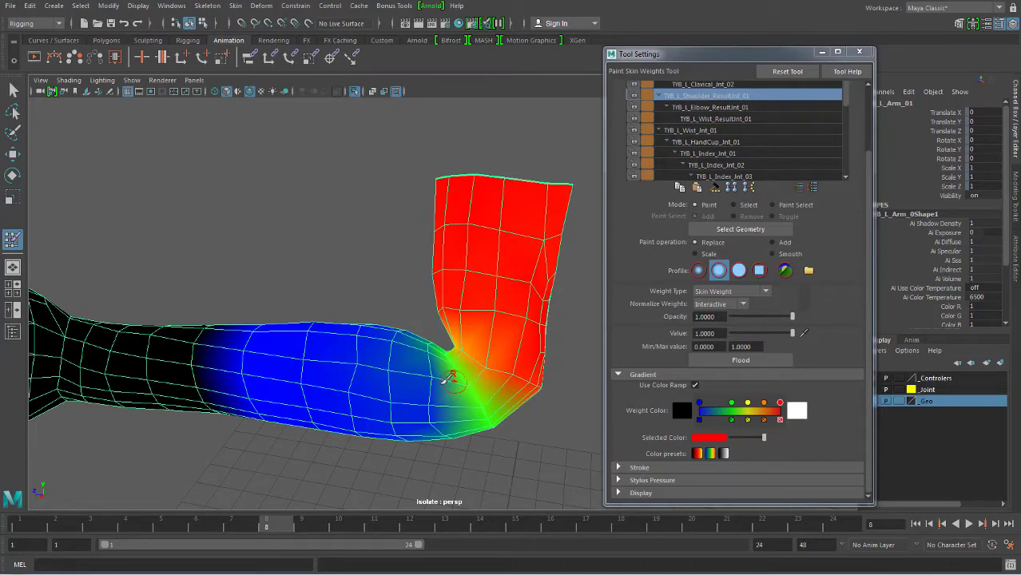
{"action": "mouse_move", "coordinate": [358, 334]}
{"action": "left_mouse_down", "text": "alt"}
{"action": "mouse_move", "coordinate": [358, 357]}
{"action": "mouse_move", "coordinate": [327, 291]}
{"action": "left_mouse_up", "text": "alt"}
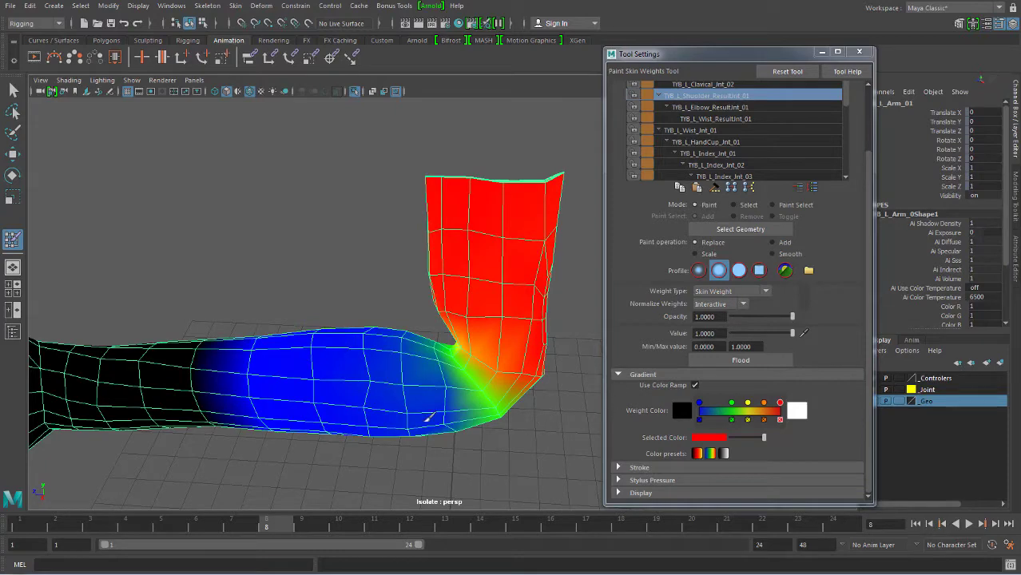
{"action": "left_click_drag", "start_coordinate": [588, 422], "coordinate": [561, 410], "text": "alt"}
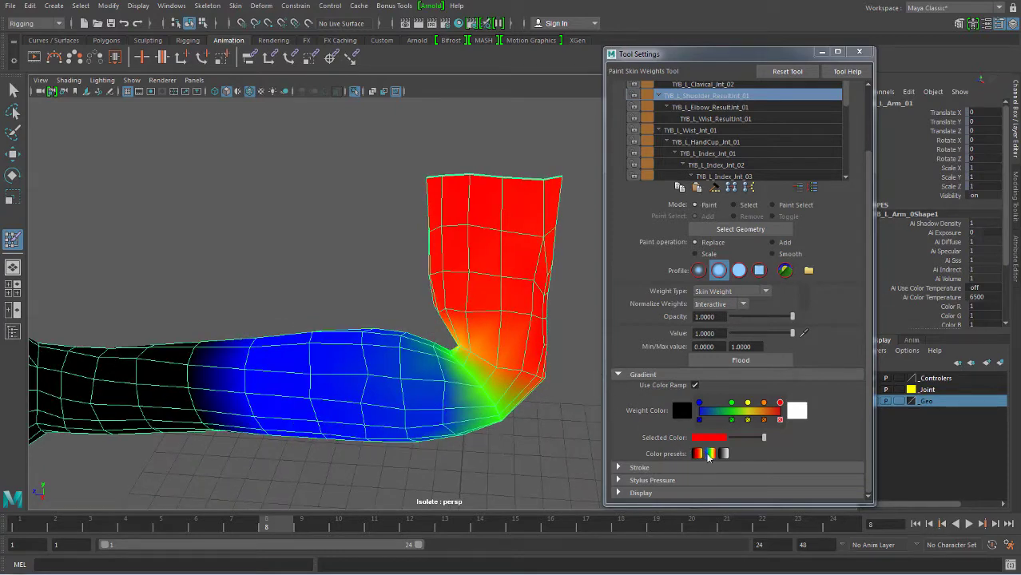
- Compare the rainbow, greyscale and heat colour presets, then untick Use Color Ramp
{"action": "left_click", "coordinate": [712, 456]}
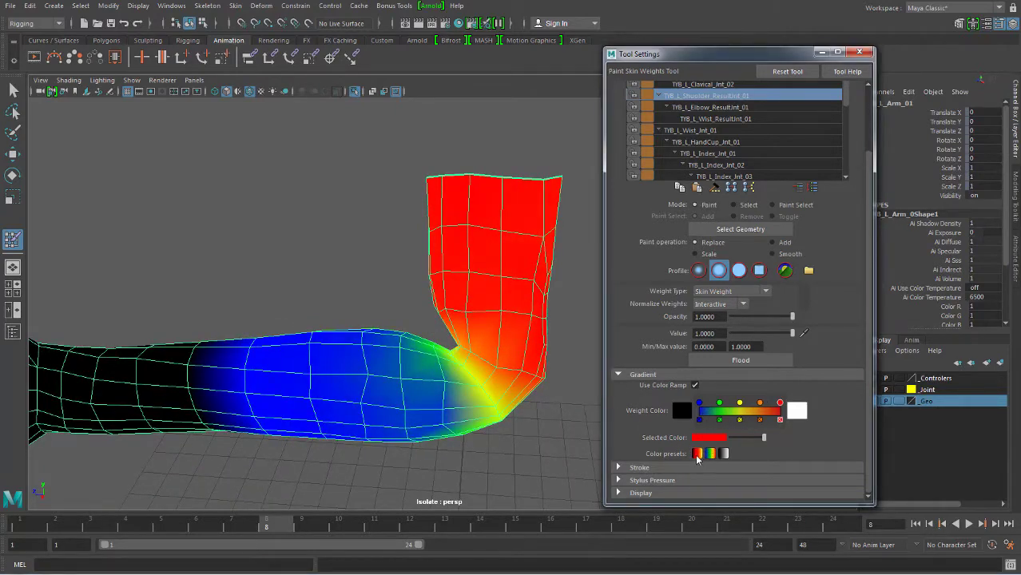
{"action": "left_click", "coordinate": [697, 454]}
{"action": "left_click", "coordinate": [725, 454]}
{"action": "left_click", "coordinate": [712, 454]}
{"action": "left_click", "coordinate": [697, 454]}
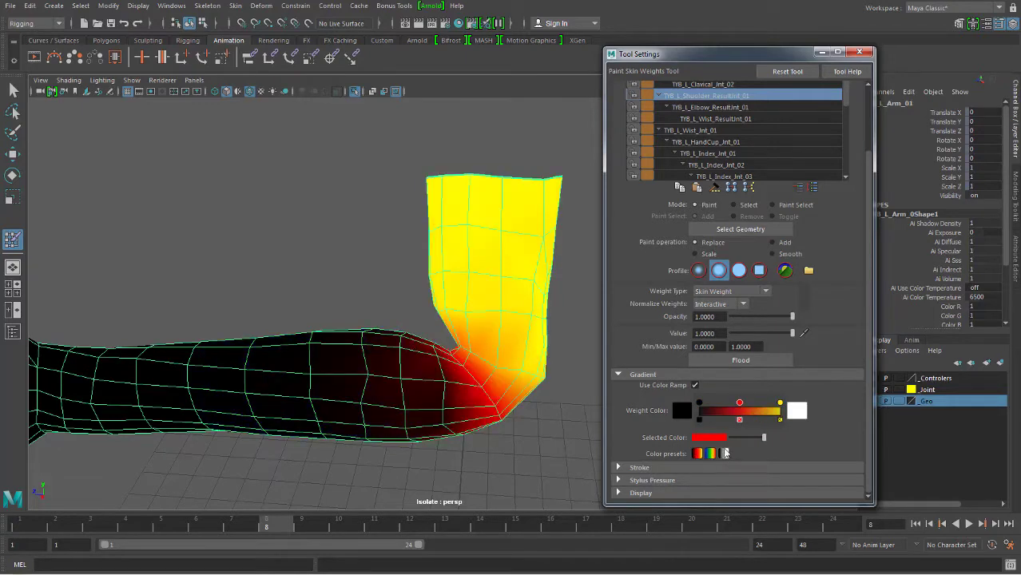
{"action": "left_click", "coordinate": [725, 453]}
{"action": "left_click", "coordinate": [712, 453]}
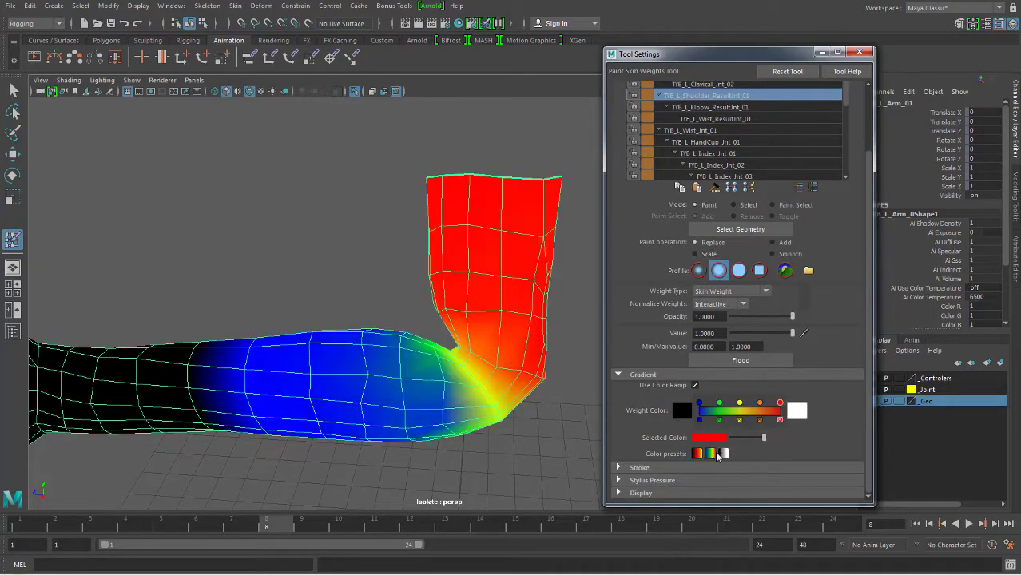
{"action": "left_click", "coordinate": [697, 454]}
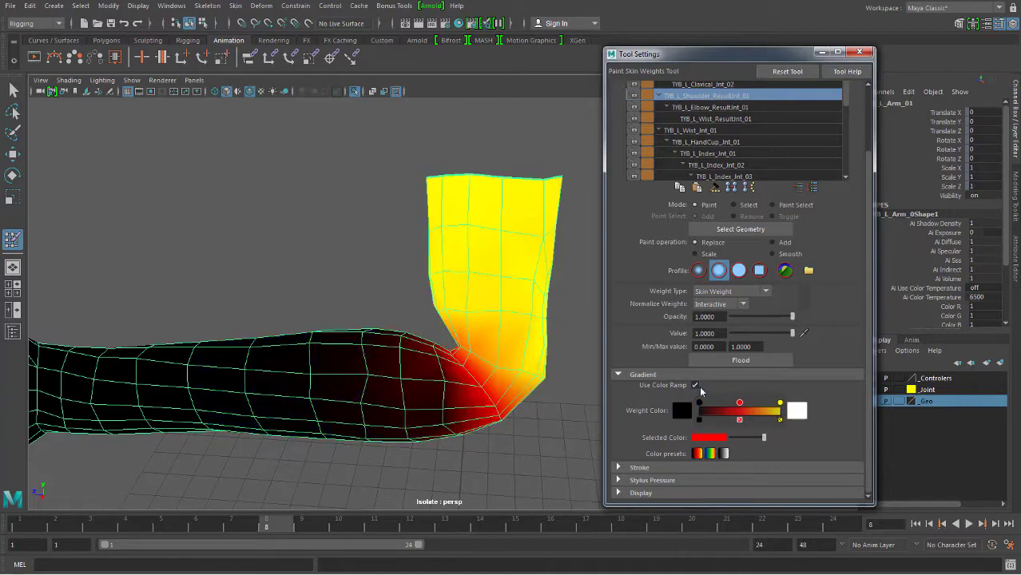
{"action": "left_click", "coordinate": [696, 385]}
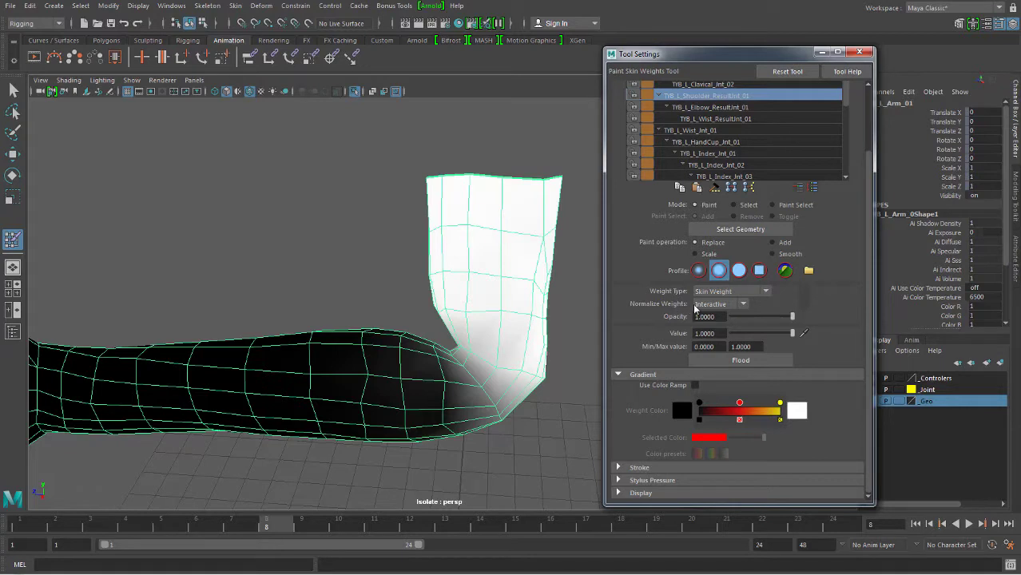
- Review the normalization and weight type options, keeping Skin Weight as the weight type
{"action": "left_click", "coordinate": [715, 305]}
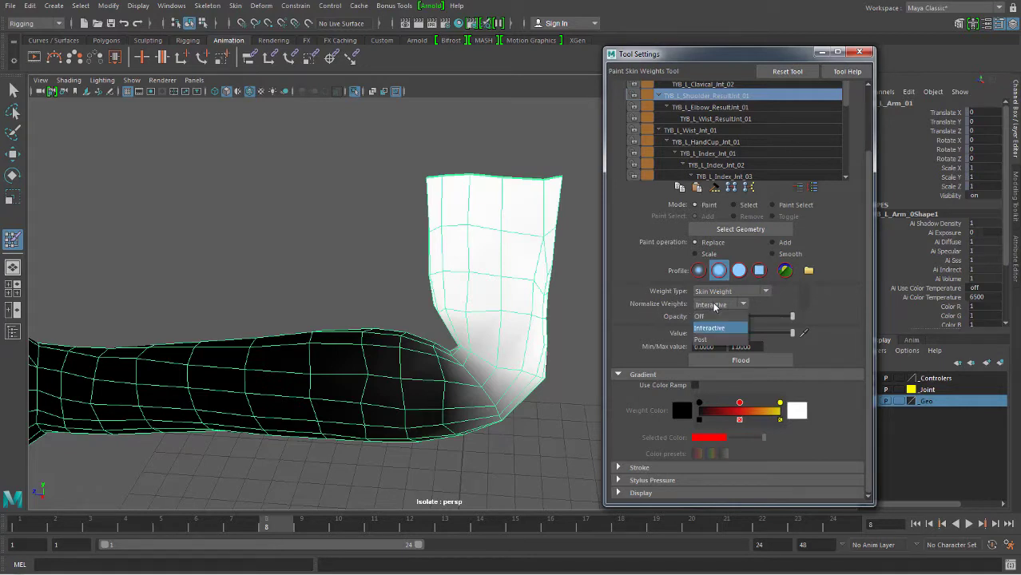
{"action": "left_click", "coordinate": [620, 299]}
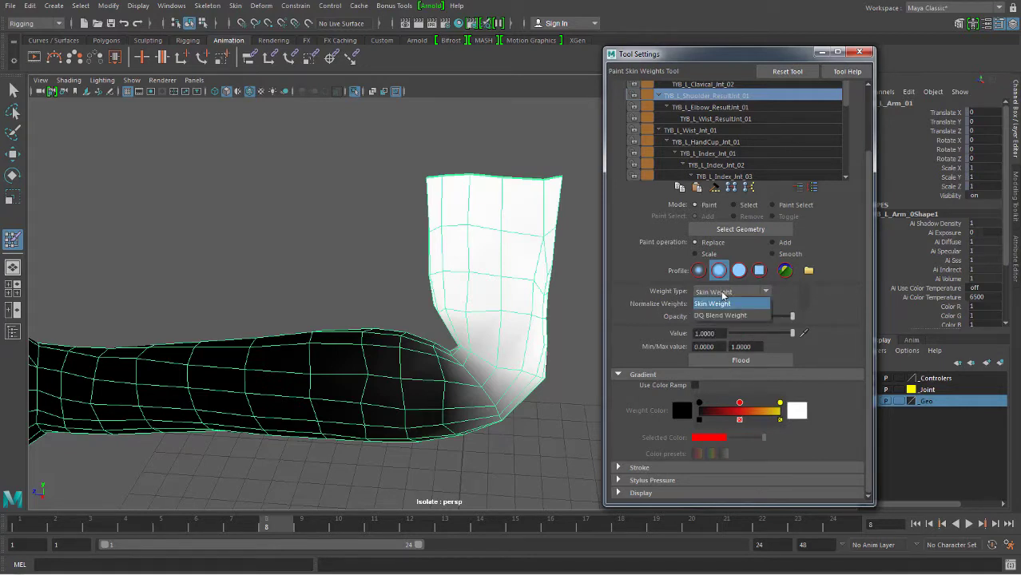
{"action": "left_click", "coordinate": [716, 292]}
{"action": "left_click", "coordinate": [630, 293]}
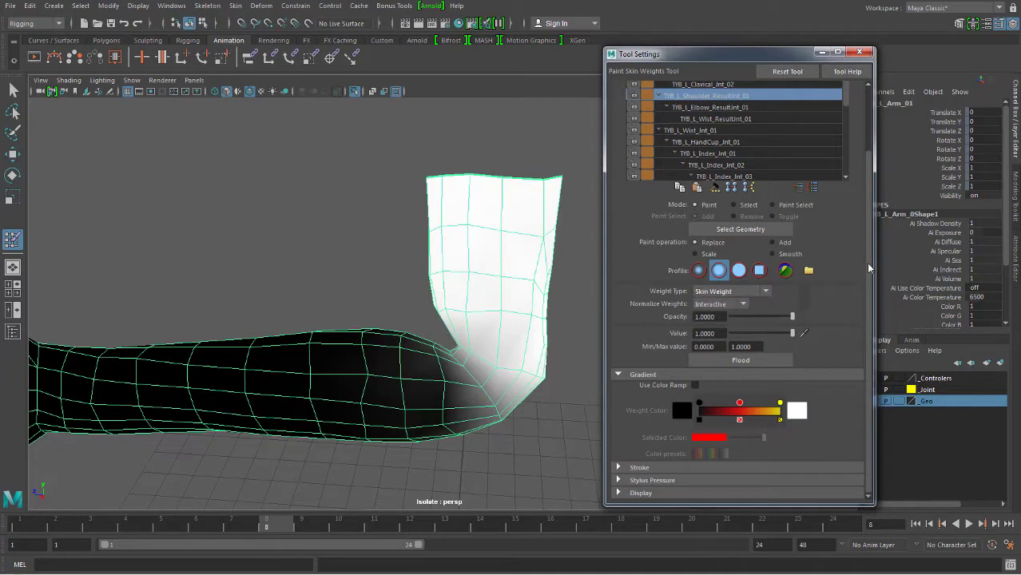
- Expand and then collapse the Stroke section to bring the influence list back into view
{"action": "left_click", "coordinate": [621, 469]}
{"action": "scroll", "coordinate": [639, 360], "scroll_direction": "down", "scroll_amount": 3}
{"action": "scroll", "coordinate": [615, 359], "scroll_direction": "down", "scroll_amount": 2}
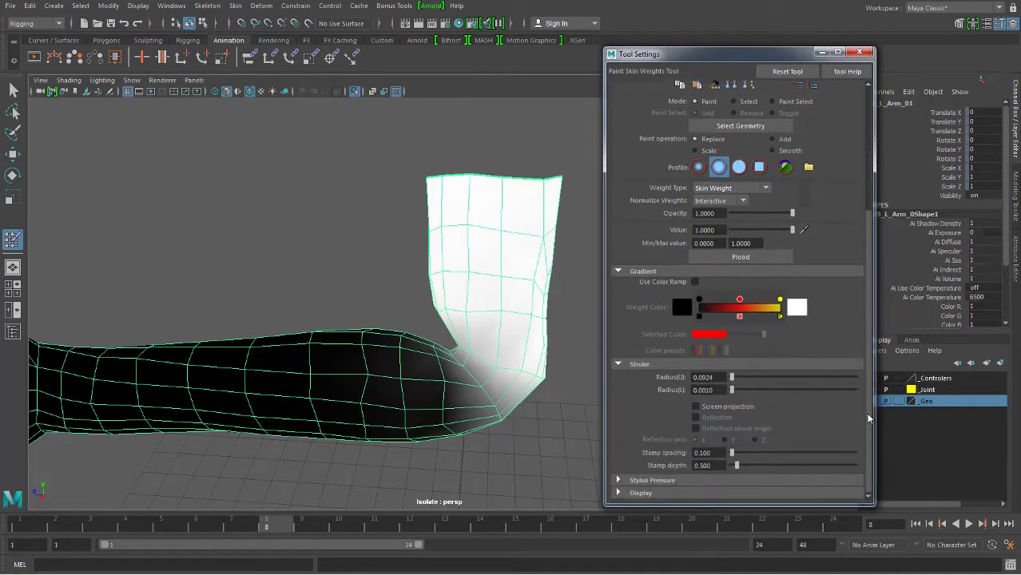
{"action": "left_click", "coordinate": [617, 363]}
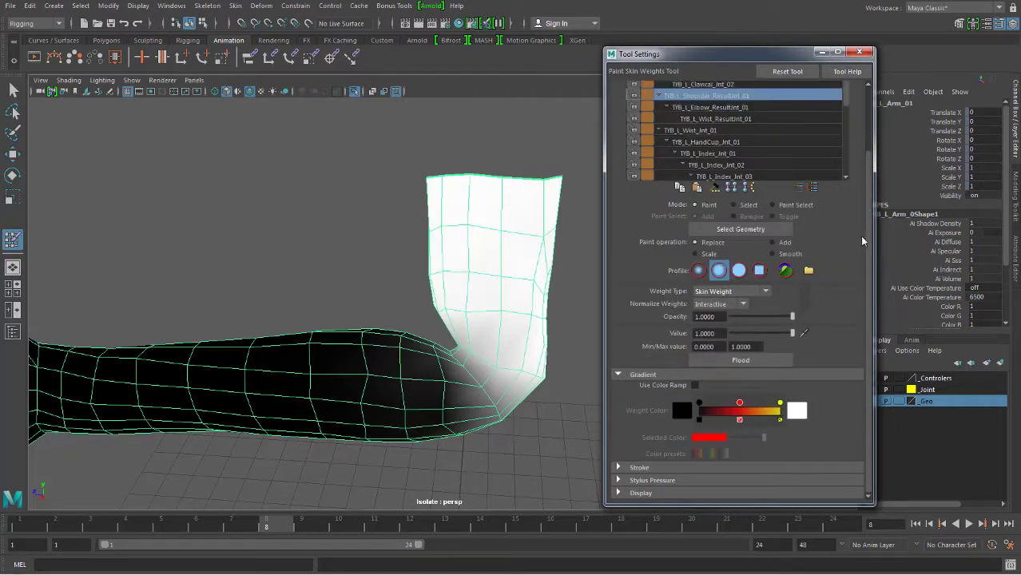
{"action": "left_click_drag", "start_coordinate": [869, 177], "coordinate": [866, 121]}
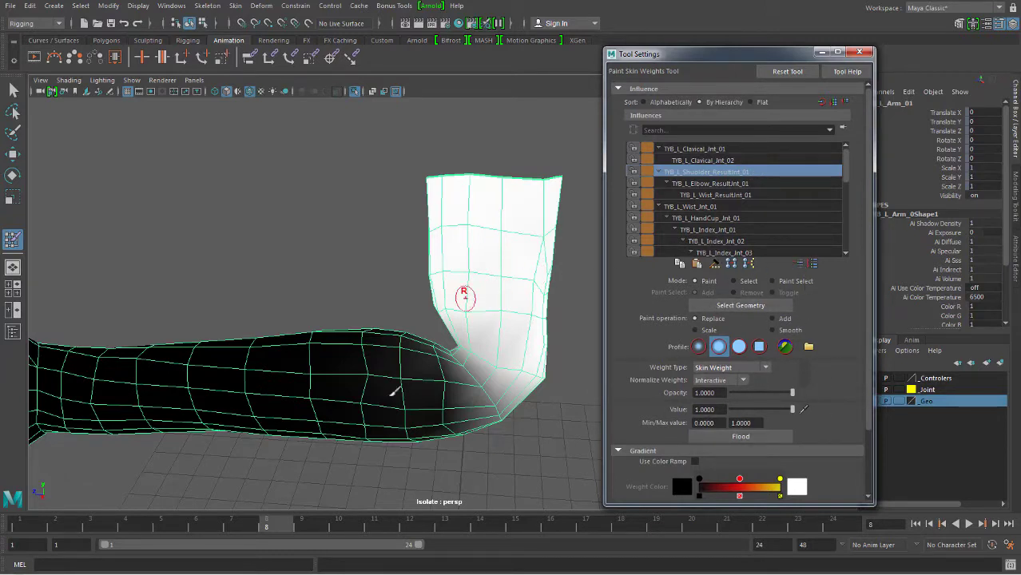
{"action": "mouse_move", "coordinate": [519, 297]}
{"action": "left_mouse_down", "text": "alt"}
{"action": "mouse_move", "coordinate": [491, 292]}
{"action": "mouse_move", "coordinate": [492, 337]}
{"action": "mouse_move", "coordinate": [511, 304]}
{"action": "left_mouse_up", "text": "alt"}
{"action": "left_click_drag", "start_coordinate": [436, 304], "coordinate": [467, 319], "text": "alt"}
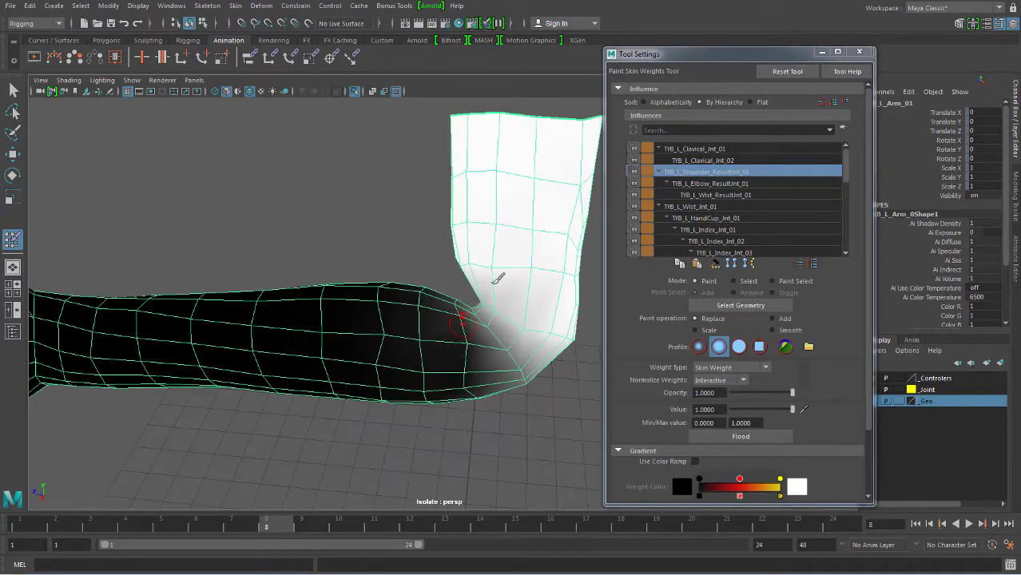
{"action": "left_click_drag", "start_coordinate": [496, 255], "coordinate": [478, 289], "text": "alt"}
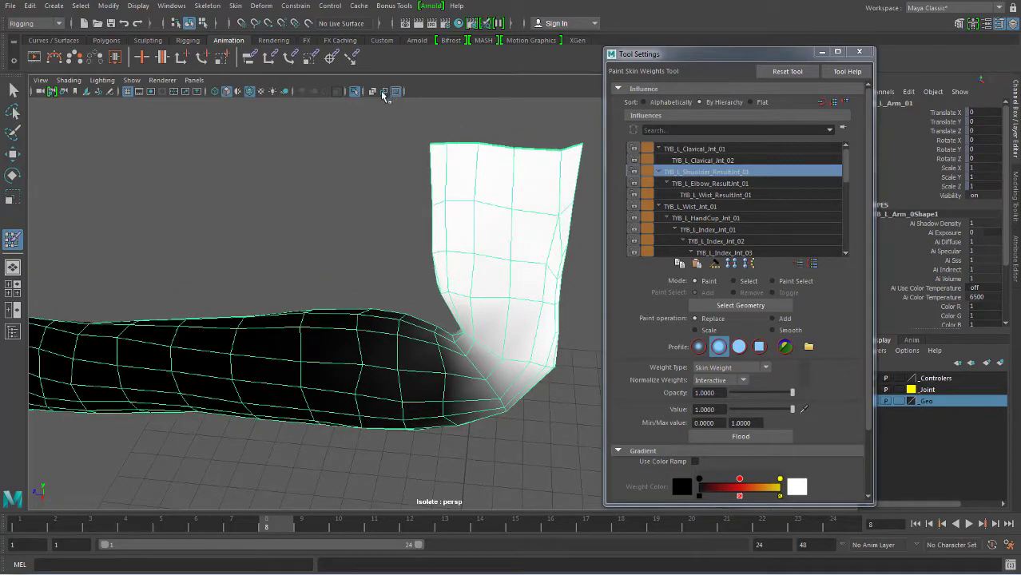
{"action": "left_click", "coordinate": [355, 91]}
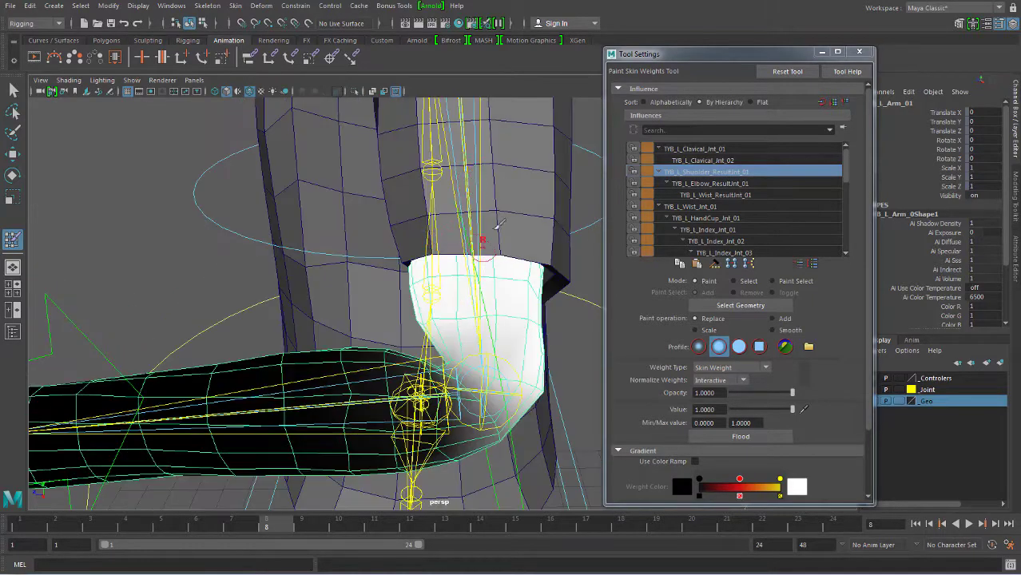
{"action": "left_click_drag", "start_coordinate": [421, 428], "coordinate": [468, 246], "text": "alt"}
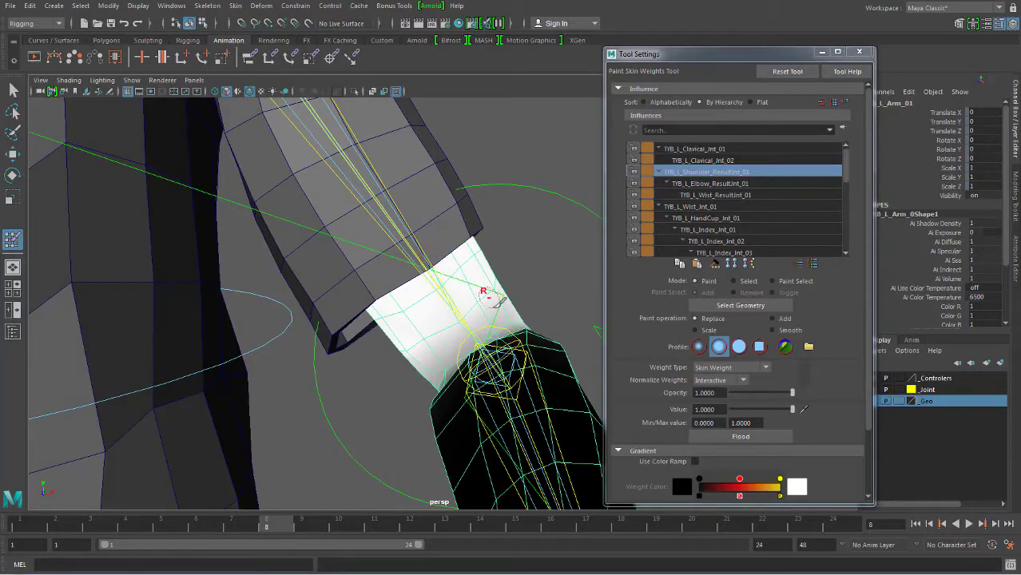
{"action": "mouse_move", "coordinate": [486, 291]}
{"action": "left_mouse_down", "text": "alt"}
{"action": "mouse_move", "coordinate": [465, 331]}
{"action": "mouse_move", "coordinate": [462, 314]}
{"action": "left_mouse_up", "text": "alt"}
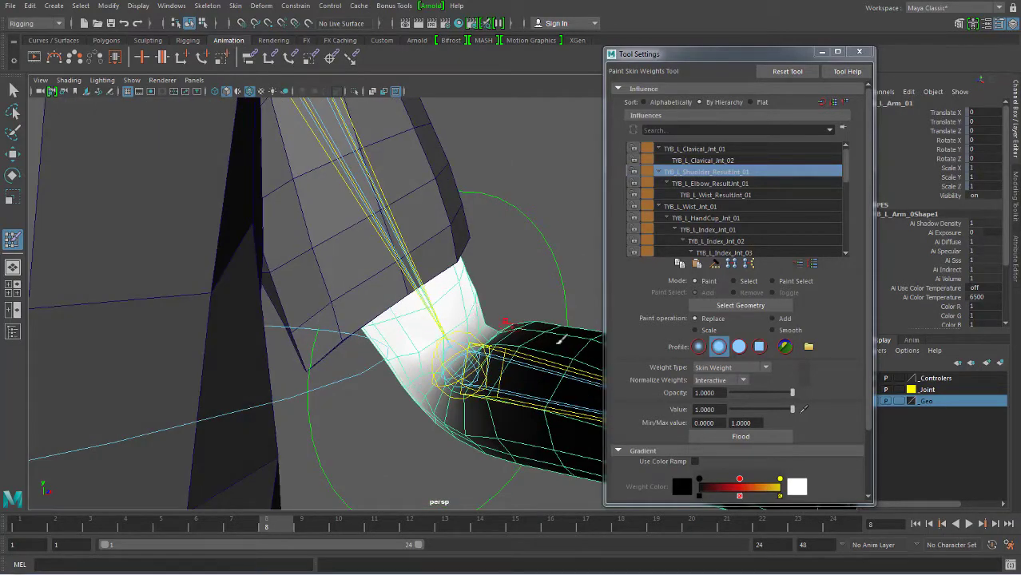
{"action": "mouse_move", "coordinate": [432, 359]}
{"action": "left_mouse_down", "text": "alt"}
{"action": "mouse_move", "coordinate": [356, 364]}
{"action": "mouse_move", "coordinate": [343, 331]}
{"action": "mouse_move", "coordinate": [376, 319]}
{"action": "mouse_move", "coordinate": [360, 299]}
{"action": "mouse_move", "coordinate": [352, 322]}
{"action": "mouse_move", "coordinate": [412, 339]}
{"action": "mouse_move", "coordinate": [372, 298]}
{"action": "mouse_move", "coordinate": [359, 346]}
{"action": "mouse_move", "coordinate": [385, 366]}
{"action": "left_mouse_up", "text": "alt"}
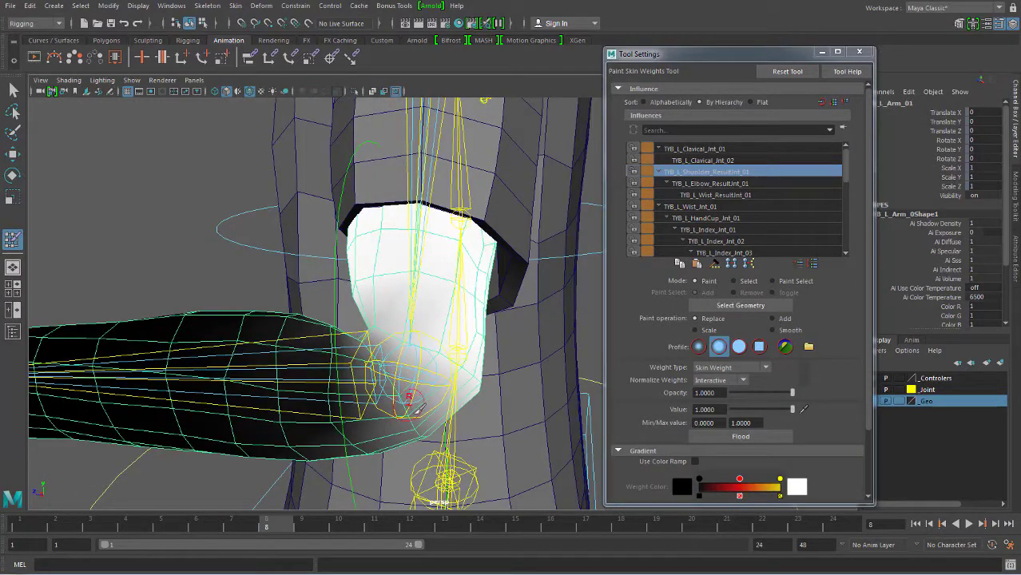
- Isolate the left arm mesh again and orbit until the forearm extends right
{"action": "left_click", "coordinate": [352, 91]}
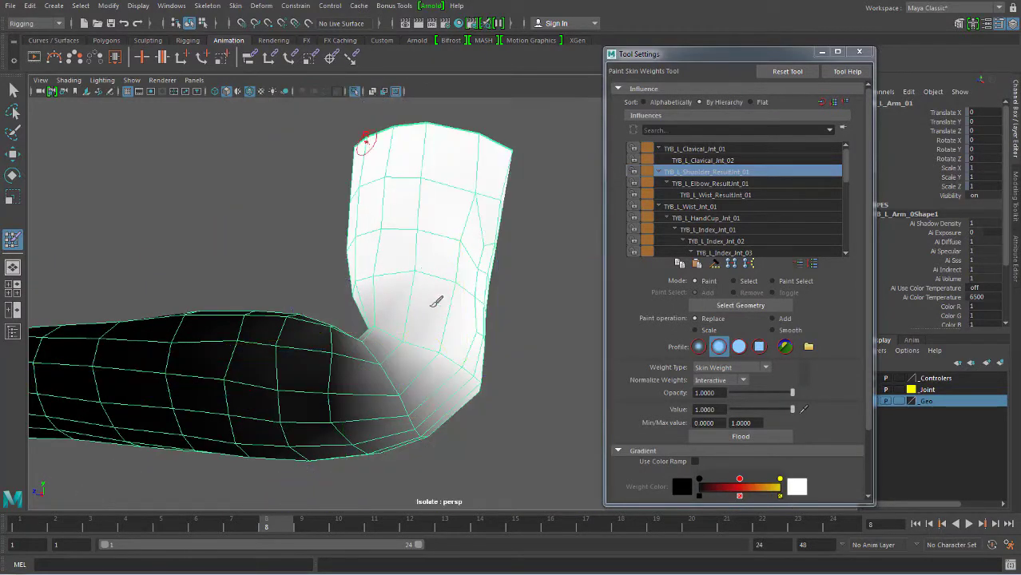
{"action": "left_click_drag", "start_coordinate": [364, 141], "coordinate": [426, 341], "text": "alt"}
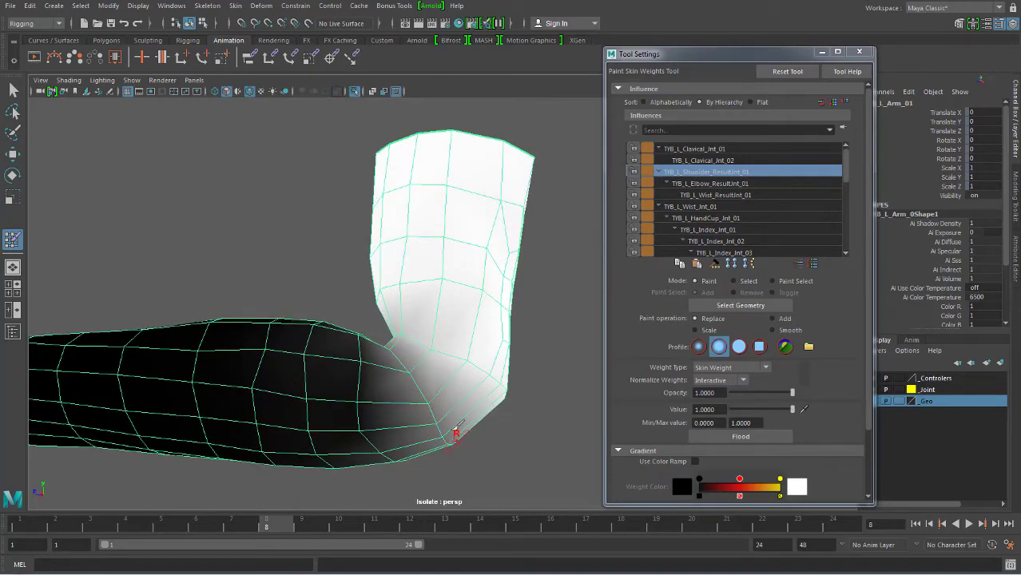
{"action": "left_click_drag", "start_coordinate": [455, 432], "coordinate": [467, 399], "text": "alt"}
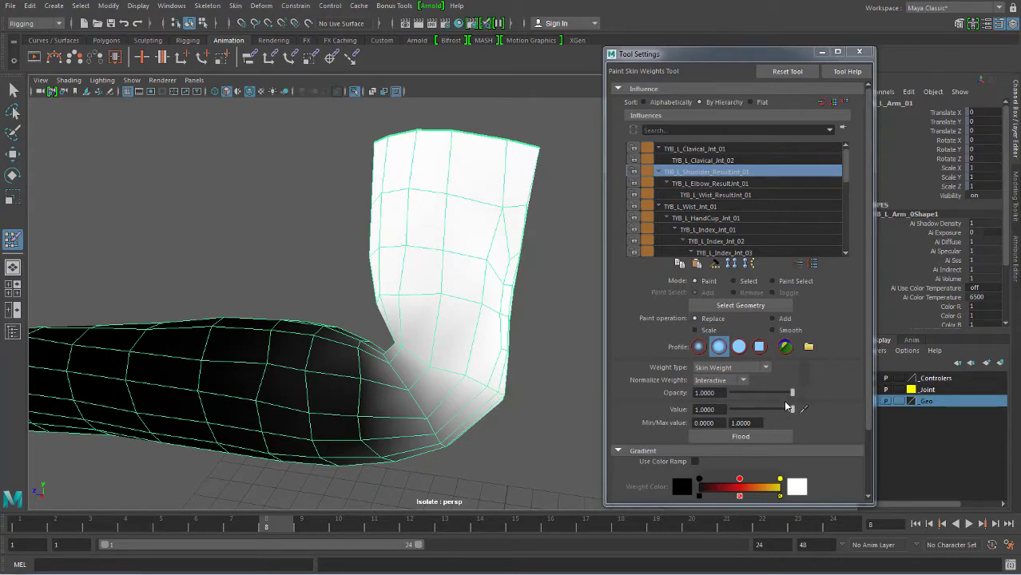
{"action": "left_click_drag", "start_coordinate": [382, 373], "coordinate": [407, 328], "text": "alt"}
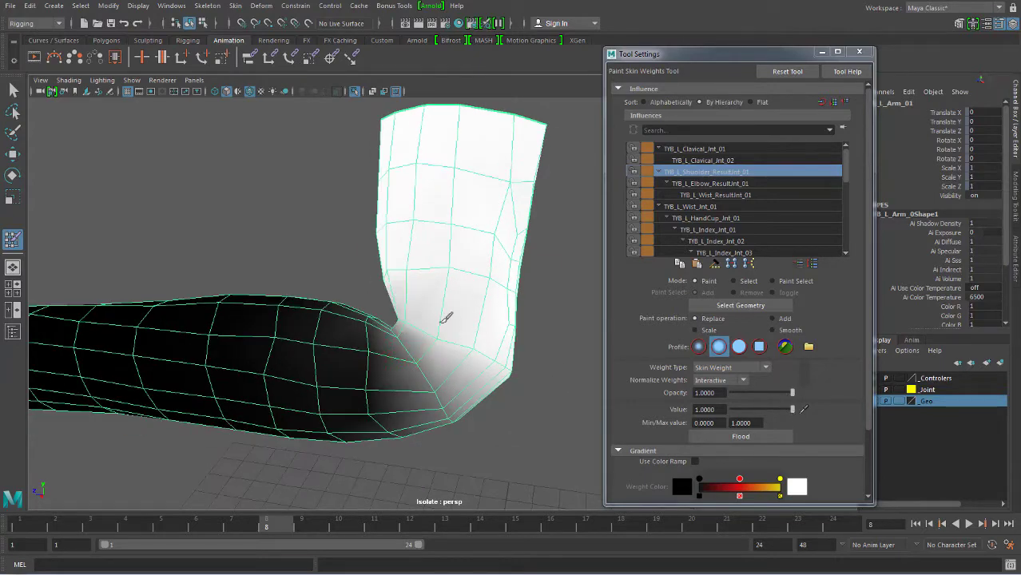
{"action": "mouse_move", "coordinate": [478, 346]}
{"action": "left_mouse_down", "text": "alt"}
{"action": "mouse_move", "coordinate": [440, 382]}
{"action": "mouse_move", "coordinate": [452, 397]}
{"action": "mouse_move", "coordinate": [422, 319]}
{"action": "mouse_move", "coordinate": [439, 377]}
{"action": "mouse_move", "coordinate": [449, 353]}
{"action": "mouse_move", "coordinate": [383, 274]}
{"action": "mouse_move", "coordinate": [396, 316]}
{"action": "mouse_move", "coordinate": [446, 361]}
{"action": "left_mouse_up", "text": "alt"}
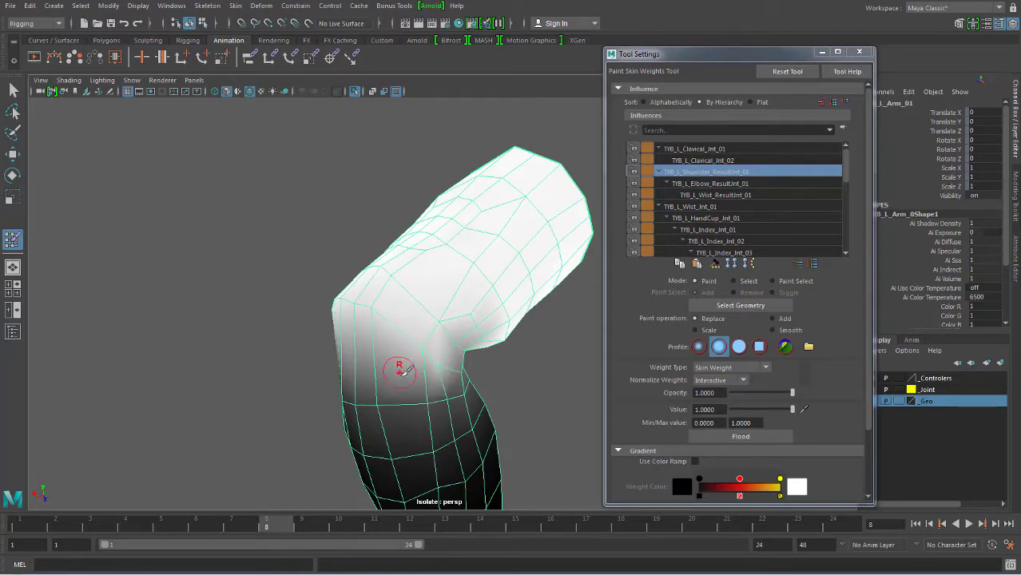
{"action": "mouse_move", "coordinate": [442, 345]}
{"action": "left_mouse_down", "text": "alt"}
{"action": "mouse_move", "coordinate": [424, 357]}
{"action": "mouse_move", "coordinate": [447, 336]}
{"action": "mouse_move", "coordinate": [423, 397]}
{"action": "left_mouse_up", "text": "alt"}
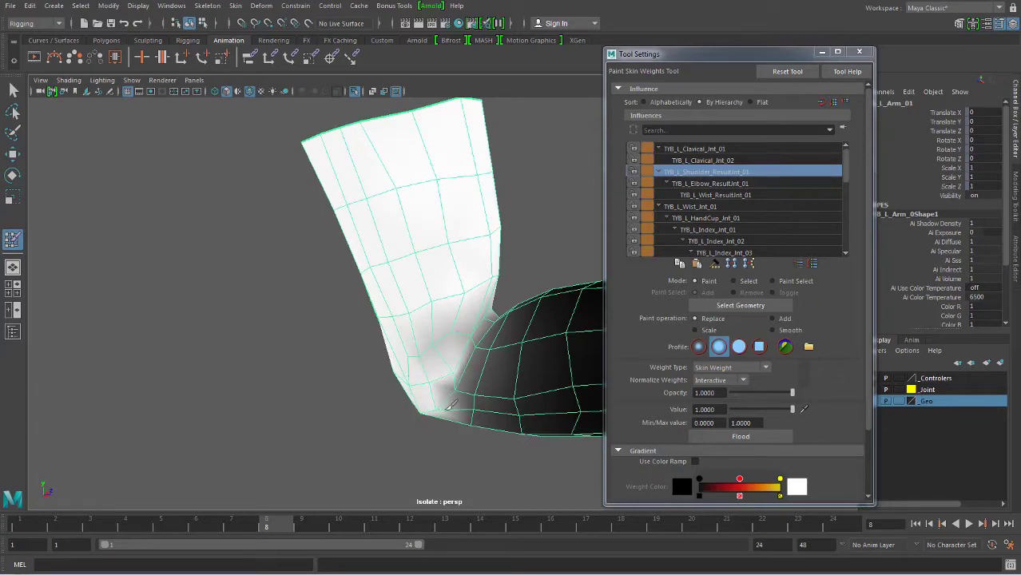
- Paint full shoulder weight onto the inner elbow and check it around the upper arm
{"action": "mouse_move", "coordinate": [460, 327]}
{"action": "left_mouse_down"}
{"action": "mouse_move", "coordinate": [495, 308]}
{"action": "mouse_move", "coordinate": [465, 330]}
{"action": "mouse_move", "coordinate": [428, 326]}
{"action": "mouse_move", "coordinate": [390, 303]}
{"action": "mouse_move", "coordinate": [441, 340]}
{"action": "left_mouse_up"}
{"action": "mouse_move", "coordinate": [496, 359]}
{"action": "left_mouse_down", "text": "alt"}
{"action": "mouse_move", "coordinate": [448, 342]}
{"action": "mouse_move", "coordinate": [506, 354]}
{"action": "left_mouse_up", "text": "alt"}
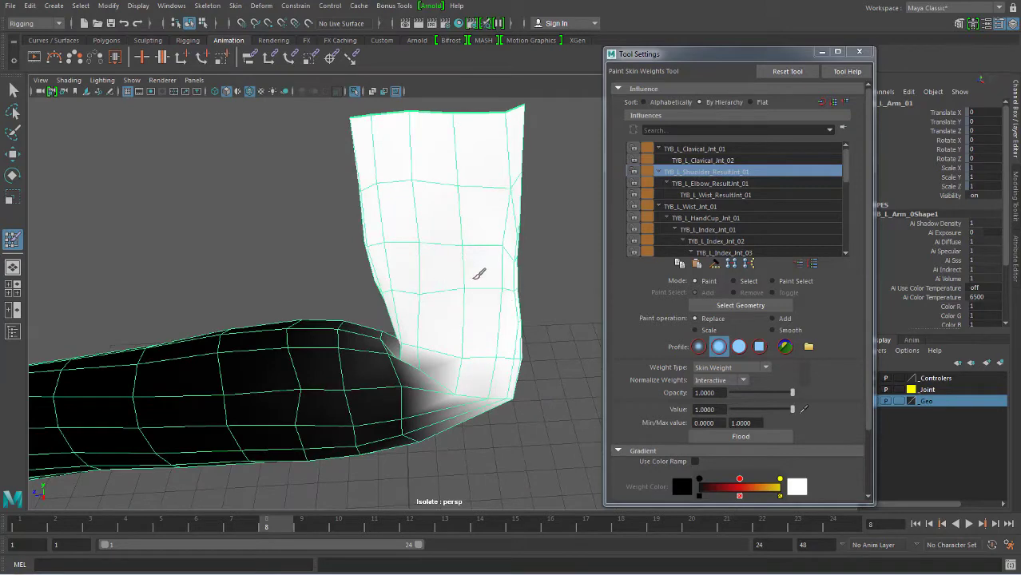
{"action": "mouse_move", "coordinate": [417, 285]}
{"action": "left_mouse_down", "text": "alt"}
{"action": "mouse_move", "coordinate": [471, 254]}
{"action": "mouse_move", "coordinate": [476, 266]}
{"action": "mouse_move", "coordinate": [410, 343]}
{"action": "mouse_move", "coordinate": [497, 303]}
{"action": "mouse_move", "coordinate": [425, 301]}
{"action": "mouse_move", "coordinate": [446, 296]}
{"action": "mouse_move", "coordinate": [357, 278]}
{"action": "left_mouse_up", "text": "alt"}
{"action": "left_click_drag", "start_coordinate": [433, 299], "coordinate": [567, 362], "text": "alt"}
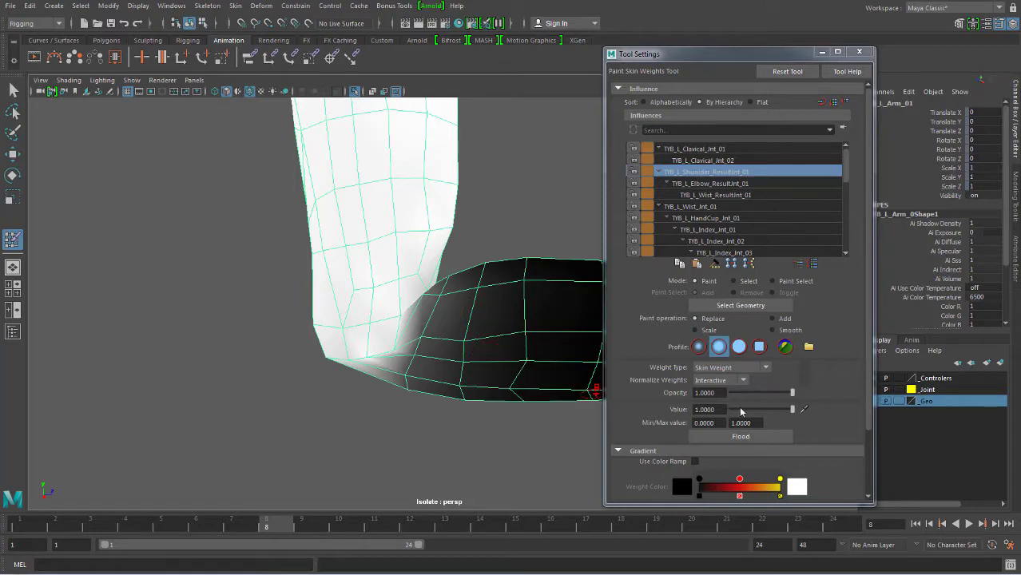
- Lower the paint value to zero and remove shoulder weight from the forearm near the elbow
{"action": "double_click", "coordinate": [695, 410]}
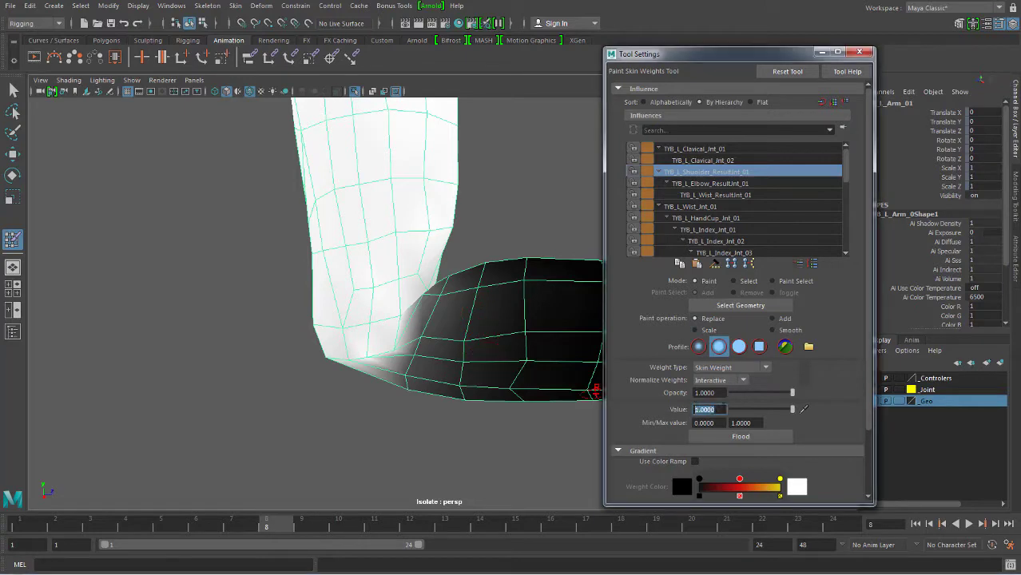
{"action": "left_click_drag", "start_coordinate": [793, 409], "coordinate": [750, 409]}
{"action": "left_click_drag", "start_coordinate": [479, 260], "coordinate": [527, 323]}
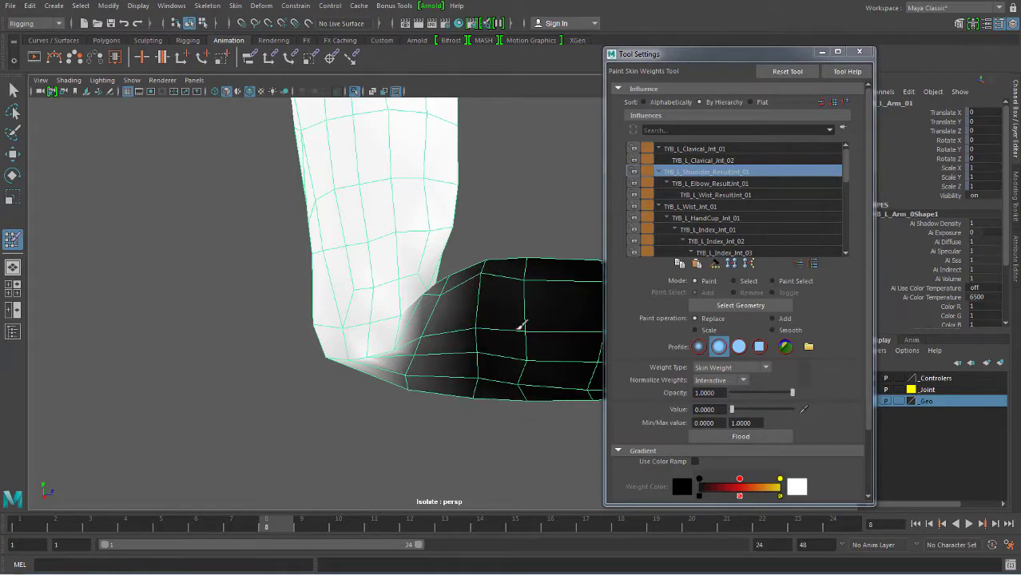
{"action": "middle_click_drag", "start_coordinate": [527, 323], "coordinate": [488, 318], "text": "alt"}
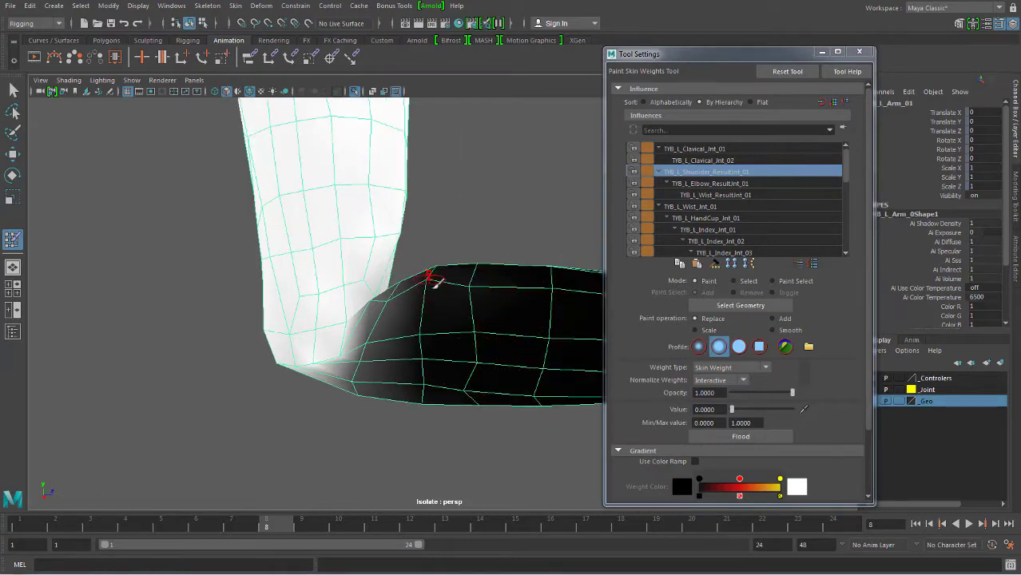
{"action": "left_click_drag", "start_coordinate": [565, 313], "coordinate": [544, 318]}
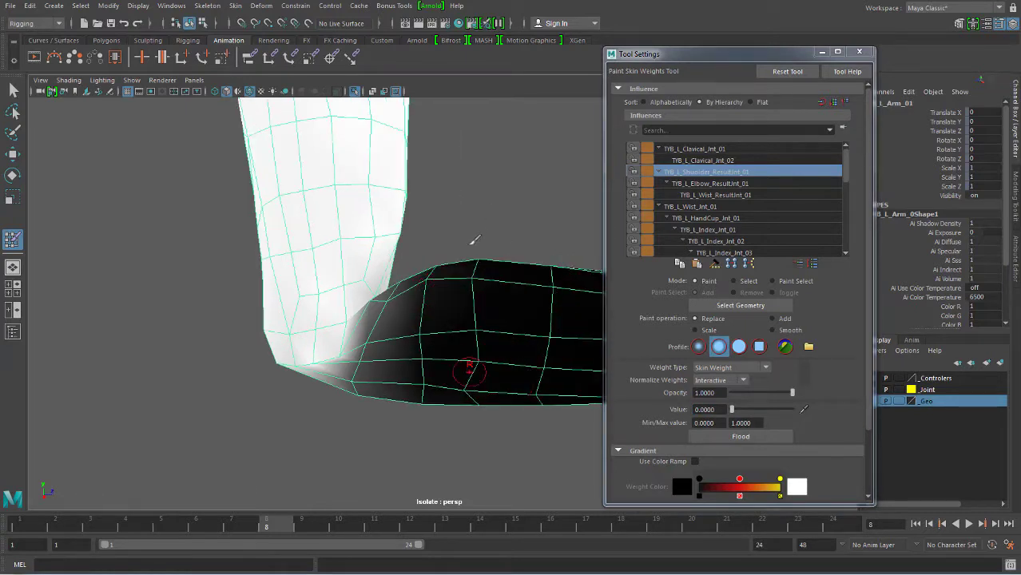
{"action": "left_click_drag", "start_coordinate": [555, 355], "coordinate": [547, 330], "text": "alt"}
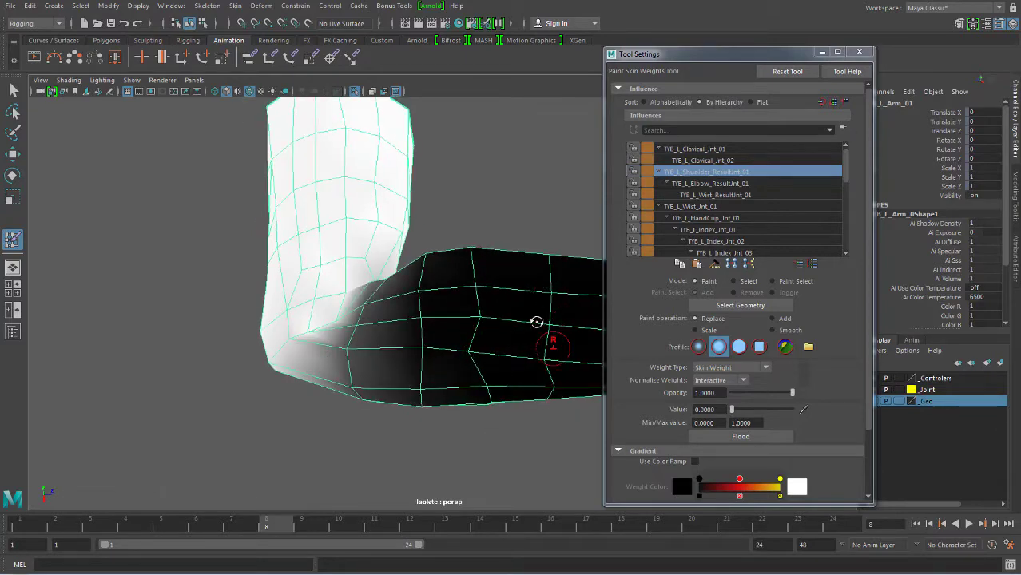
{"action": "left_click_drag", "start_coordinate": [537, 324], "coordinate": [492, 368], "text": "alt"}
{"action": "mouse_move", "coordinate": [497, 296]}
{"action": "left_mouse_down", "text": "alt"}
{"action": "mouse_move", "coordinate": [505, 333]}
{"action": "mouse_move", "coordinate": [457, 352]}
{"action": "left_mouse_up", "text": "alt"}
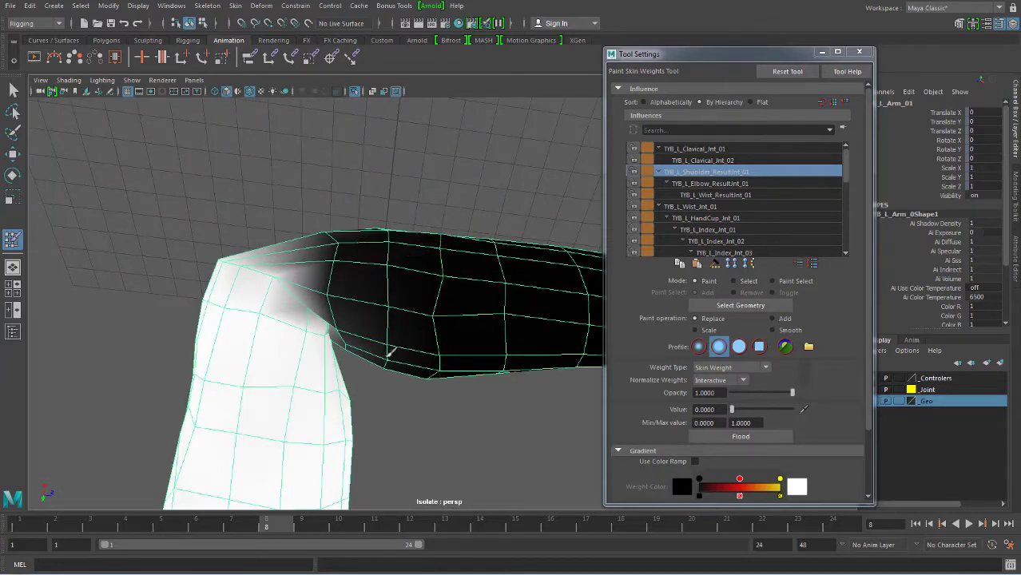
{"action": "mouse_move", "coordinate": [351, 280]}
{"action": "left_mouse_down"}
{"action": "mouse_move", "coordinate": [397, 371]}
{"action": "mouse_move", "coordinate": [444, 266]}
{"action": "left_mouse_up"}
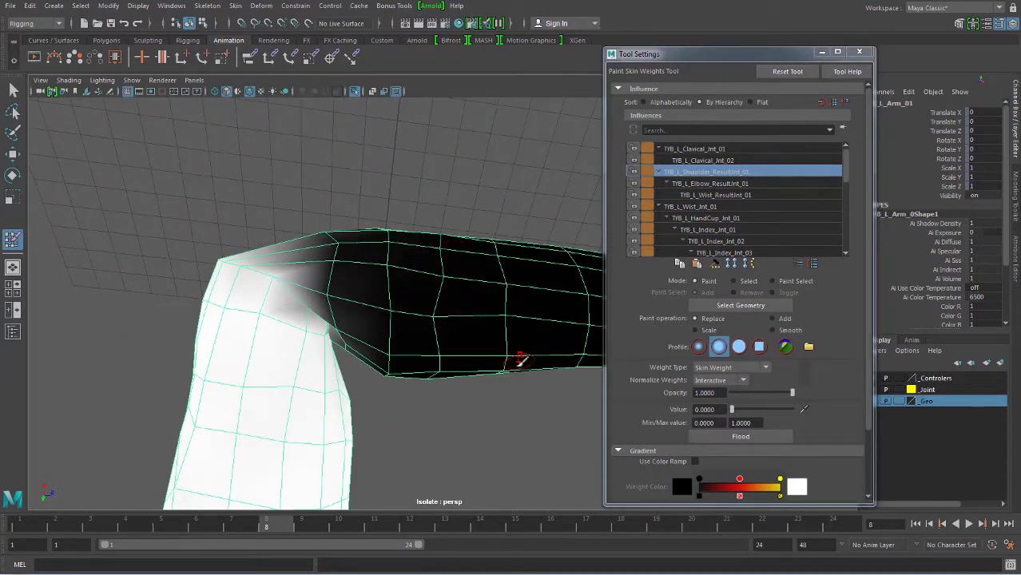
- Undo the last stroke and raise the paint value slightly above zero
{"action": "mouse_move", "coordinate": [520, 358]}
{"action": "left_mouse_down", "text": "alt"}
{"action": "mouse_move", "coordinate": [449, 312]}
{"action": "mouse_move", "coordinate": [424, 267]}
{"action": "mouse_move", "coordinate": [392, 358]}
{"action": "left_mouse_up", "text": "alt"}
{"action": "left_click_drag", "start_coordinate": [395, 312], "coordinate": [447, 305], "text": "alt"}
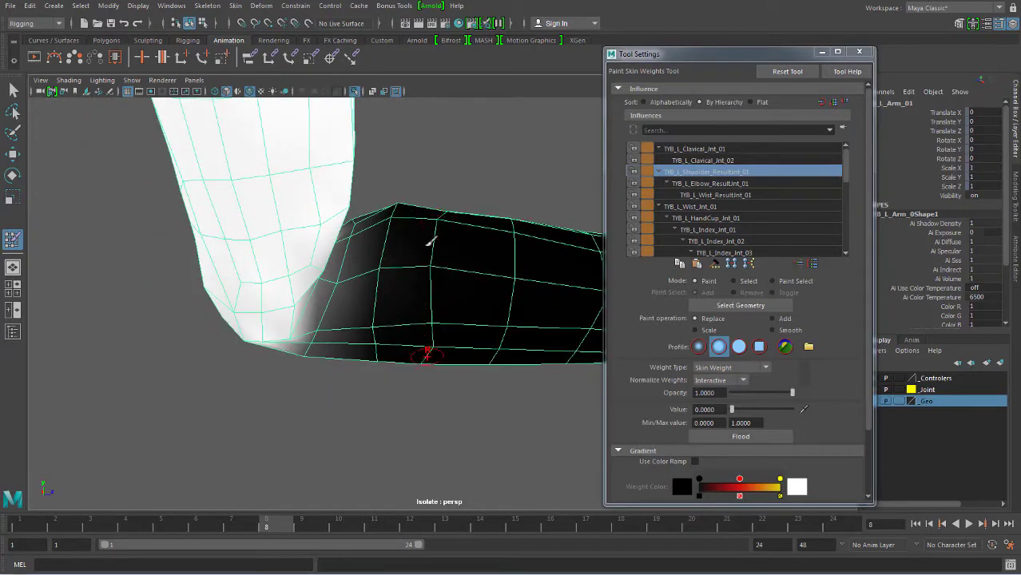
{"action": "mouse_move", "coordinate": [564, 310]}
{"action": "left_mouse_down", "text": "alt"}
{"action": "mouse_move", "coordinate": [497, 325]}
{"action": "mouse_move", "coordinate": [467, 298]}
{"action": "mouse_move", "coordinate": [447, 240]}
{"action": "left_mouse_up", "text": "alt"}
{"action": "mouse_move", "coordinate": [460, 290]}
{"action": "left_mouse_down", "text": "alt"}
{"action": "mouse_move", "coordinate": [435, 289]}
{"action": "mouse_move", "coordinate": [423, 256]}
{"action": "left_mouse_up", "text": "alt"}
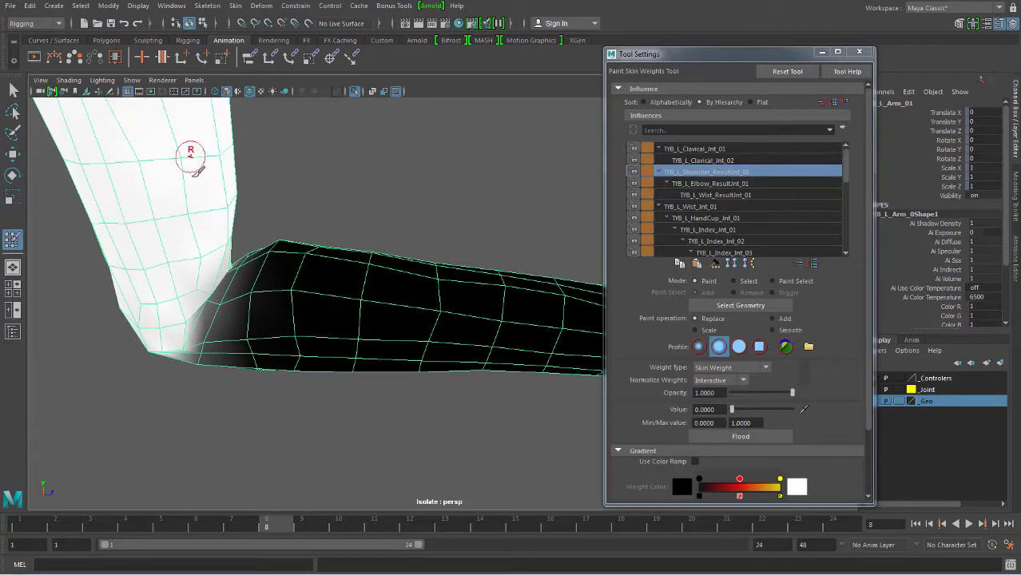
{"action": "mouse_move", "coordinate": [269, 260]}
{"action": "left_mouse_down", "text": "alt"}
{"action": "mouse_move", "coordinate": [387, 308]}
{"action": "mouse_move", "coordinate": [306, 310]}
{"action": "left_mouse_up", "text": "alt"}
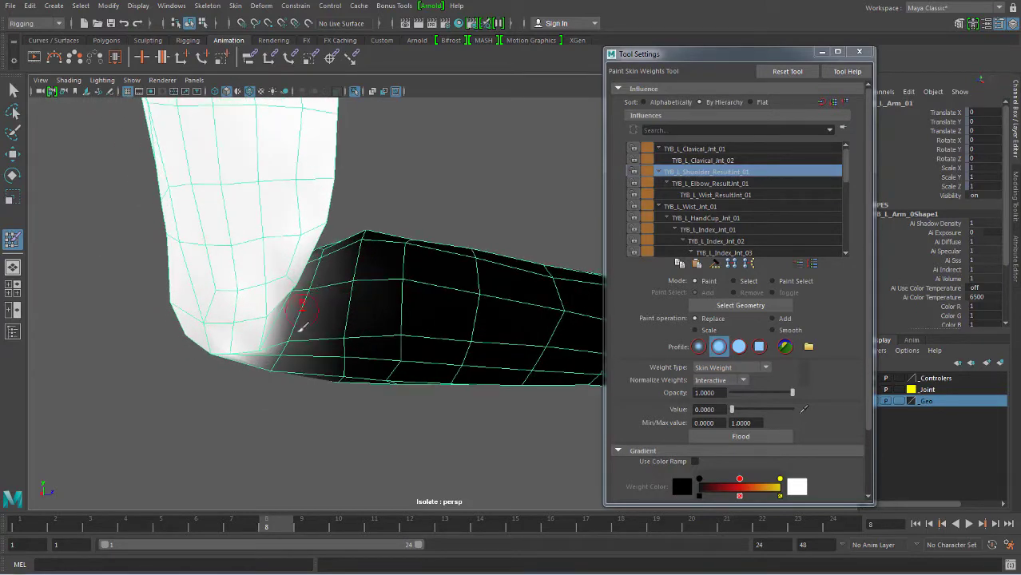
{"action": "key", "text": "ctrl+z"}
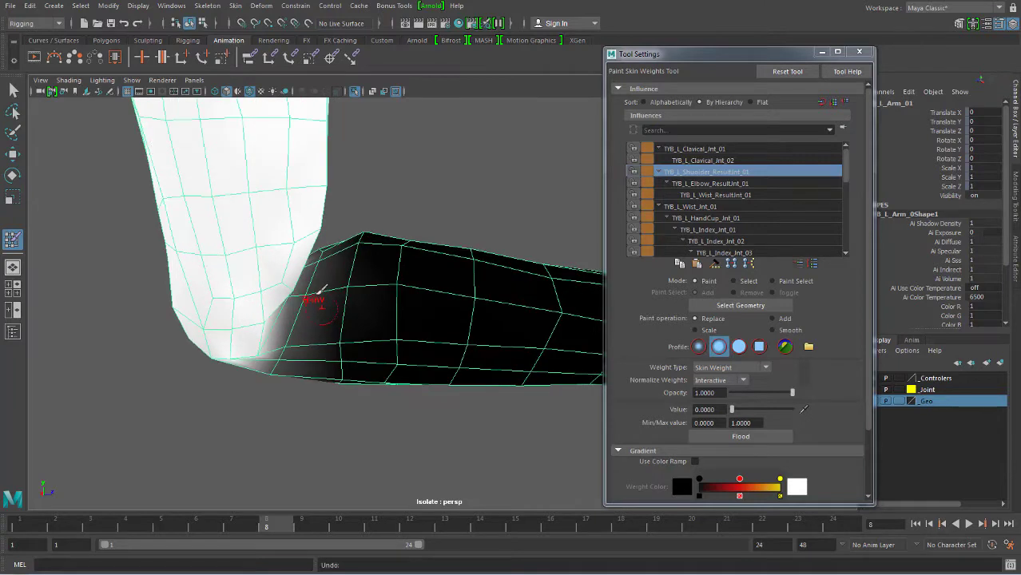
{"action": "left_click_drag", "start_coordinate": [732, 410], "coordinate": [744, 410]}
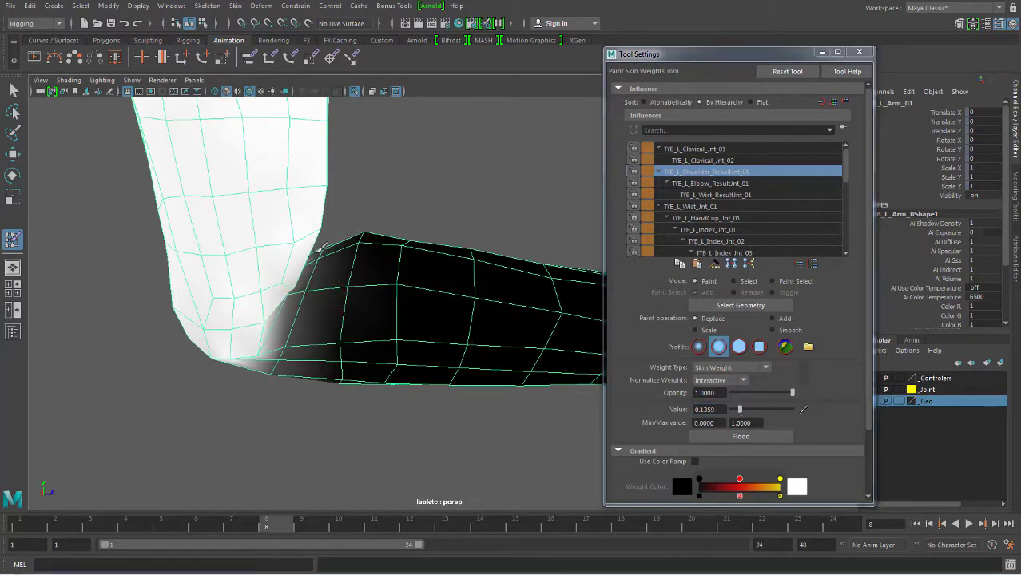
{"action": "mouse_move", "coordinate": [329, 270]}
{"action": "left_mouse_down", "text": "alt"}
{"action": "mouse_move", "coordinate": [319, 296]}
{"action": "mouse_move", "coordinate": [318, 263]}
{"action": "mouse_move", "coordinate": [307, 270]}
{"action": "mouse_move", "coordinate": [331, 318]}
{"action": "mouse_move", "coordinate": [330, 289]}
{"action": "mouse_move", "coordinate": [359, 295]}
{"action": "mouse_move", "coordinate": [322, 284]}
{"action": "mouse_move", "coordinate": [340, 298]}
{"action": "mouse_move", "coordinate": [292, 312]}
{"action": "left_mouse_up", "text": "alt"}
- Switch the brush to Smooth and work around the elbow bend from several angles
{"action": "left_click", "coordinate": [771, 329]}
{"action": "mouse_move", "coordinate": [292, 363]}
{"action": "left_mouse_down", "text": "alt"}
{"action": "mouse_move", "coordinate": [371, 347]}
{"action": "mouse_move", "coordinate": [426, 416]}
{"action": "mouse_move", "coordinate": [497, 360]}
{"action": "mouse_move", "coordinate": [398, 347]}
{"action": "mouse_move", "coordinate": [461, 293]}
{"action": "left_mouse_up", "text": "alt"}
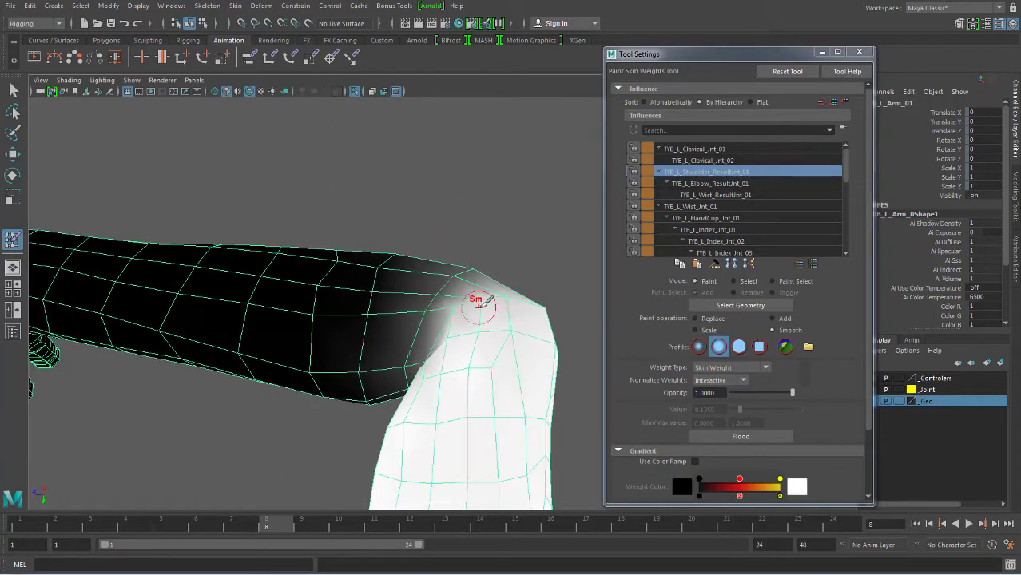
{"action": "mouse_move", "coordinate": [482, 280]}
{"action": "left_mouse_down", "text": "alt"}
{"action": "mouse_move", "coordinate": [458, 328]}
{"action": "mouse_move", "coordinate": [410, 296]}
{"action": "mouse_move", "coordinate": [415, 280]}
{"action": "left_mouse_up", "text": "alt"}
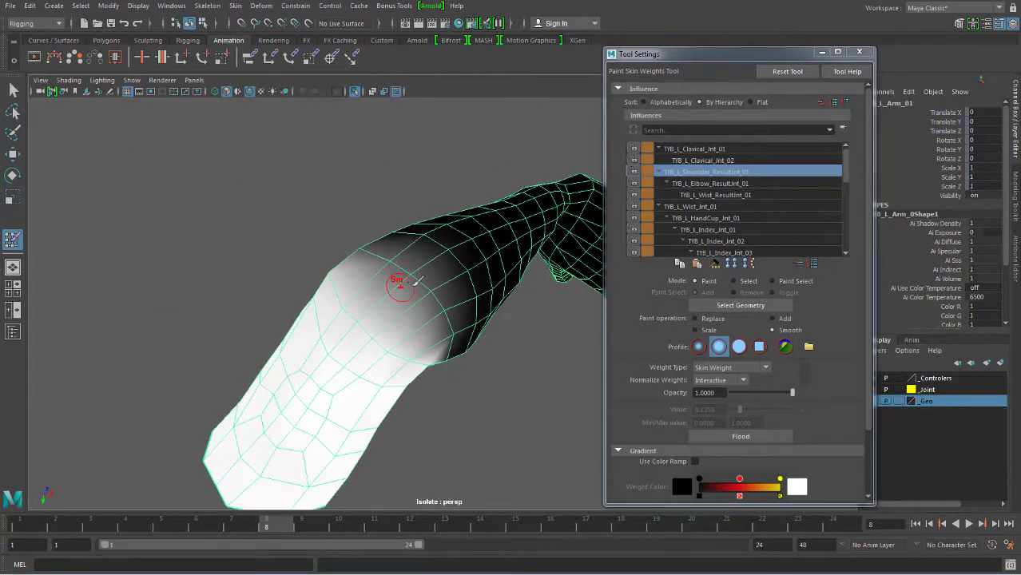
{"action": "left_click_drag", "start_coordinate": [444, 324], "coordinate": [445, 302], "text": "alt"}
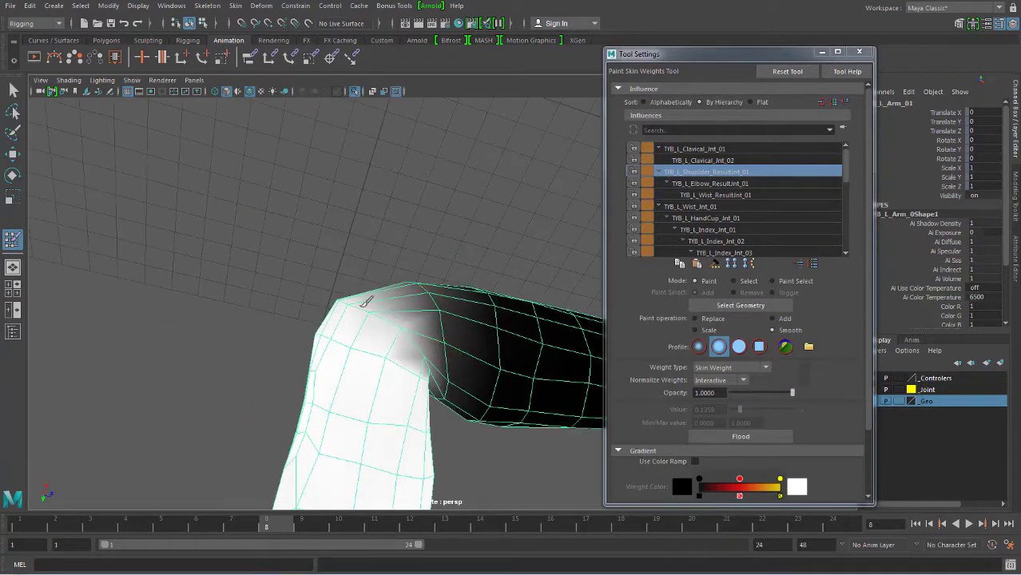
{"action": "mouse_move", "coordinate": [331, 290]}
{"action": "left_mouse_down", "text": "alt"}
{"action": "mouse_move", "coordinate": [336, 278]}
{"action": "mouse_move", "coordinate": [423, 340]}
{"action": "mouse_move", "coordinate": [413, 336]}
{"action": "left_mouse_up", "text": "alt"}
{"action": "mouse_move", "coordinate": [509, 282]}
{"action": "left_mouse_down", "text": "alt"}
{"action": "mouse_move", "coordinate": [524, 371]}
{"action": "mouse_move", "coordinate": [492, 335]}
{"action": "mouse_move", "coordinate": [456, 347]}
{"action": "mouse_move", "coordinate": [451, 302]}
{"action": "mouse_move", "coordinate": [467, 285]}
{"action": "mouse_move", "coordinate": [428, 337]}
{"action": "mouse_move", "coordinate": [503, 327]}
{"action": "mouse_move", "coordinate": [382, 291]}
{"action": "mouse_move", "coordinate": [410, 303]}
{"action": "mouse_move", "coordinate": [366, 334]}
{"action": "left_mouse_up", "text": "alt"}
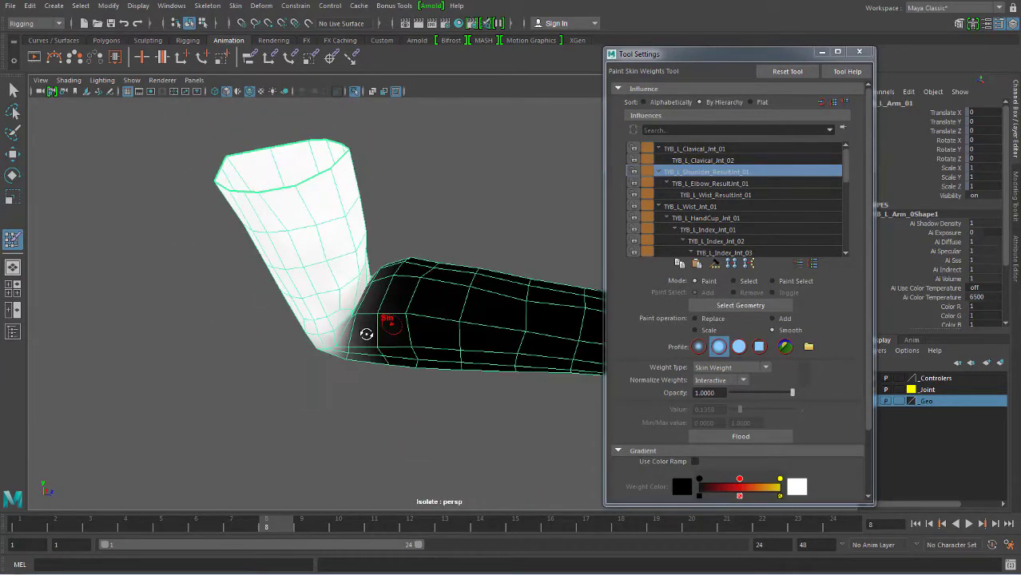
- Show TYB_L_Elbow_ResultJnt_01's weights: white forearm, black upper arm
{"action": "left_click", "coordinate": [703, 184]}
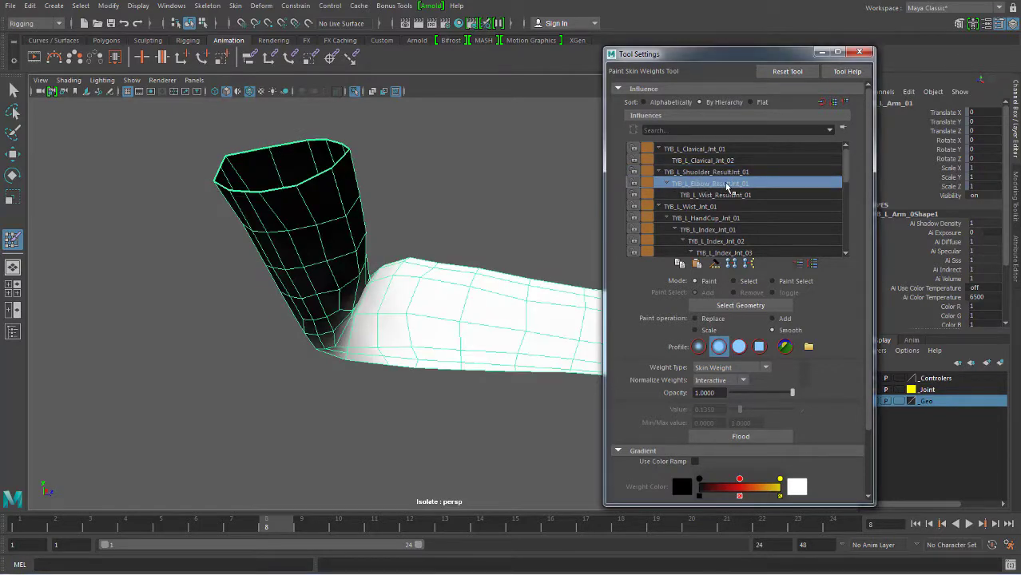
{"action": "mouse_move", "coordinate": [414, 331]}
{"action": "left_mouse_down", "text": "alt"}
{"action": "mouse_move", "coordinate": [474, 303]}
{"action": "mouse_move", "coordinate": [430, 332]}
{"action": "mouse_move", "coordinate": [410, 296]}
{"action": "mouse_move", "coordinate": [353, 331]}
{"action": "mouse_move", "coordinate": [399, 298]}
{"action": "left_mouse_up", "text": "alt"}
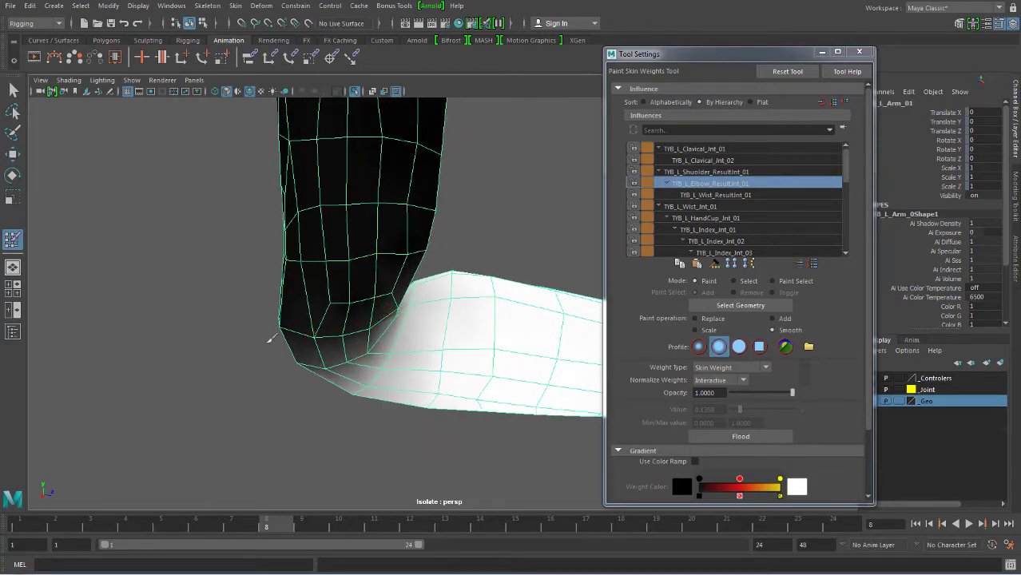
{"action": "mouse_move", "coordinate": [350, 361]}
{"action": "left_mouse_down", "text": "alt"}
{"action": "mouse_move", "coordinate": [468, 387]}
{"action": "mouse_move", "coordinate": [477, 364]}
{"action": "left_mouse_up", "text": "alt"}
{"action": "mouse_move", "coordinate": [373, 333]}
{"action": "left_mouse_down", "text": "alt"}
{"action": "mouse_move", "coordinate": [504, 357]}
{"action": "mouse_move", "coordinate": [497, 324]}
{"action": "mouse_move", "coordinate": [479, 331]}
{"action": "mouse_move", "coordinate": [518, 305]}
{"action": "left_mouse_up", "text": "alt"}
{"action": "left_click_drag", "start_coordinate": [502, 357], "coordinate": [527, 341], "text": "alt"}
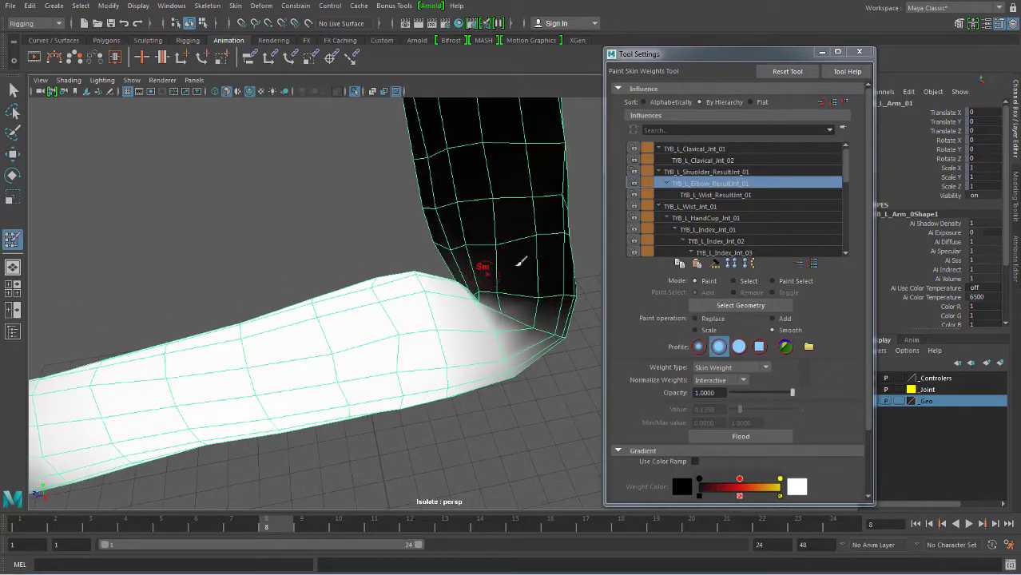
{"action": "mouse_move", "coordinate": [523, 284]}
{"action": "left_mouse_down", "text": "alt"}
{"action": "mouse_move", "coordinate": [476, 319]}
{"action": "mouse_move", "coordinate": [467, 342]}
{"action": "mouse_move", "coordinate": [477, 353]}
{"action": "left_mouse_up", "text": "alt"}
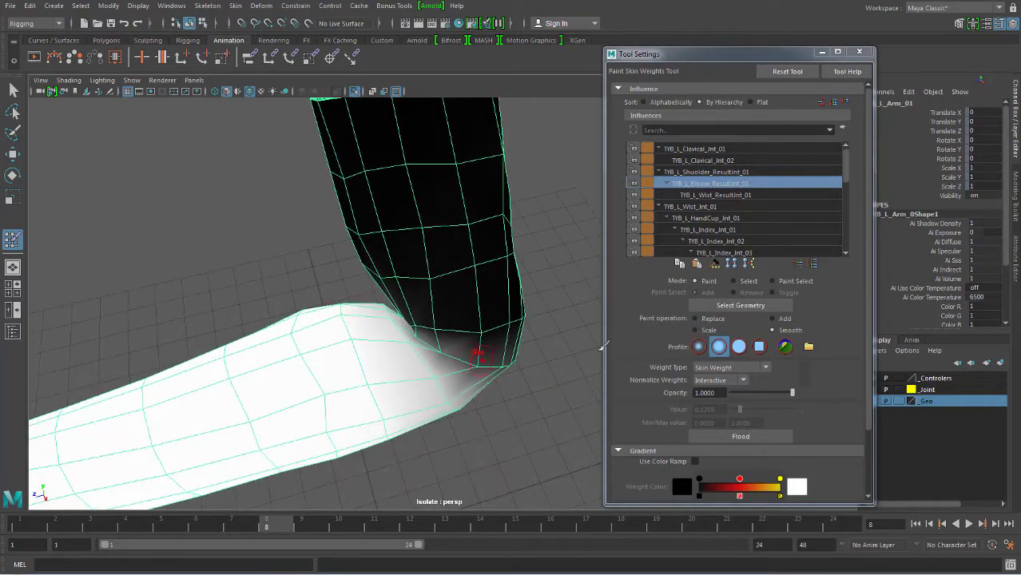
- Set the brush to Replace at 0 and paint the stray inner-edge vertices near the elbow
{"action": "left_click", "coordinate": [703, 320]}
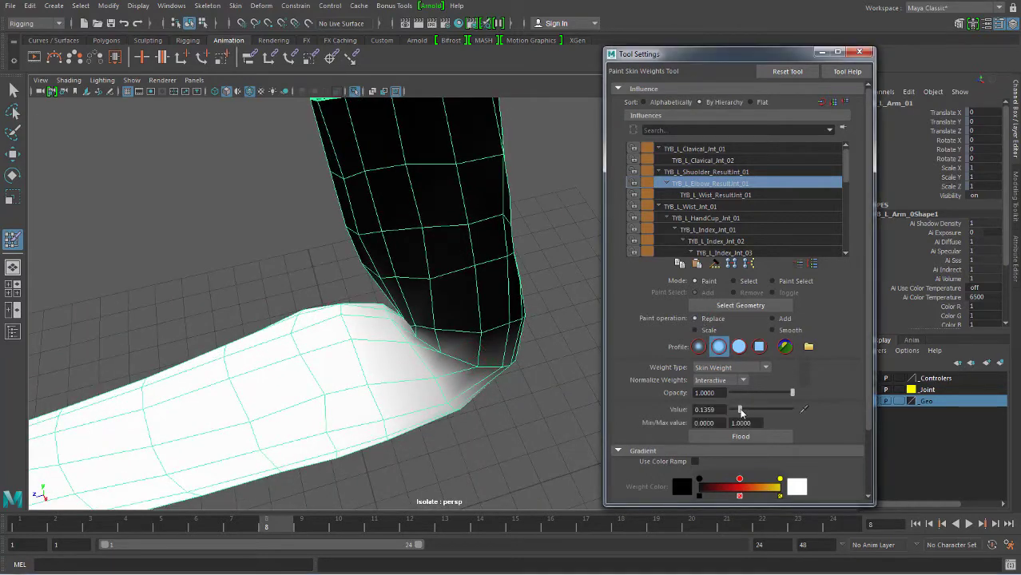
{"action": "mouse_move", "coordinate": [407, 323]}
{"action": "left_mouse_down", "text": "alt"}
{"action": "mouse_move", "coordinate": [446, 296]}
{"action": "mouse_move", "coordinate": [427, 304]}
{"action": "mouse_move", "coordinate": [456, 347]}
{"action": "mouse_move", "coordinate": [497, 304]}
{"action": "mouse_move", "coordinate": [493, 353]}
{"action": "mouse_move", "coordinate": [501, 342]}
{"action": "left_mouse_up", "text": "alt"}
{"action": "right_click_drag", "start_coordinate": [501, 342], "coordinate": [587, 364], "text": "alt"}
{"action": "scroll", "coordinate": [425, 373], "scroll_direction": "up", "scroll_amount": 3}
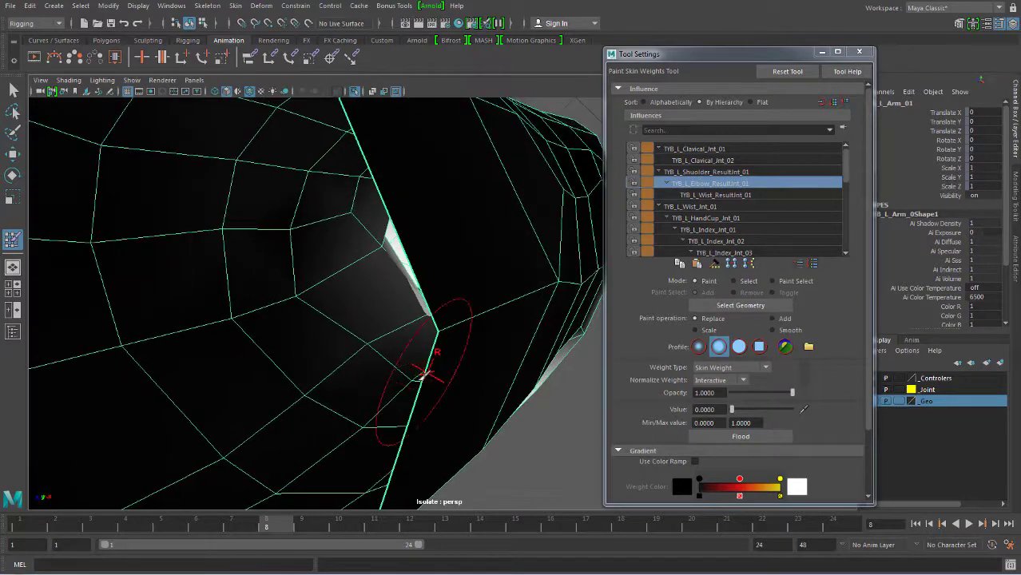
{"action": "scroll", "coordinate": [425, 372], "scroll_direction": "down", "scroll_amount": 3}
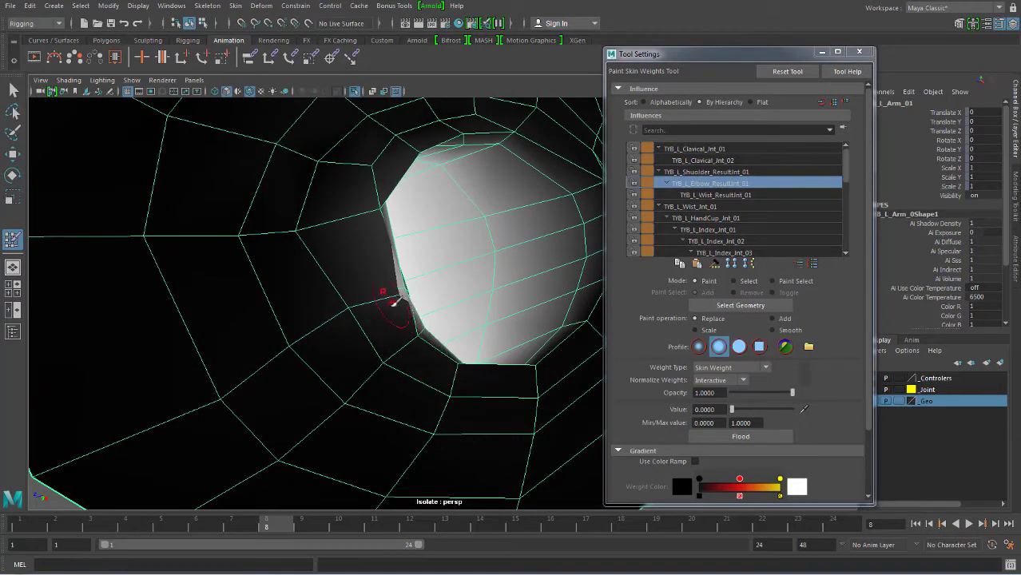
{"action": "mouse_move", "coordinate": [393, 302]}
{"action": "left_mouse_down"}
{"action": "mouse_move", "coordinate": [369, 212]}
{"action": "mouse_move", "coordinate": [478, 371]}
{"action": "mouse_move", "coordinate": [528, 366]}
{"action": "left_mouse_up"}
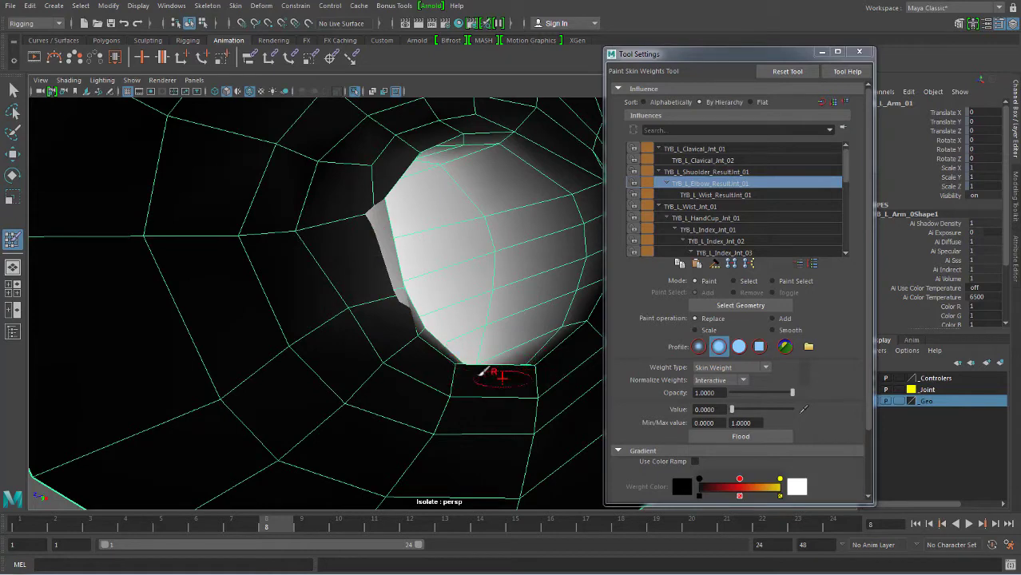
{"action": "mouse_move", "coordinate": [452, 357]}
{"action": "left_mouse_down", "text": "alt"}
{"action": "mouse_move", "coordinate": [387, 388]}
{"action": "mouse_move", "coordinate": [387, 297]}
{"action": "mouse_move", "coordinate": [412, 388]}
{"action": "mouse_move", "coordinate": [401, 399]}
{"action": "mouse_move", "coordinate": [376, 392]}
{"action": "mouse_move", "coordinate": [444, 406]}
{"action": "mouse_move", "coordinate": [548, 343]}
{"action": "left_mouse_up", "text": "alt"}
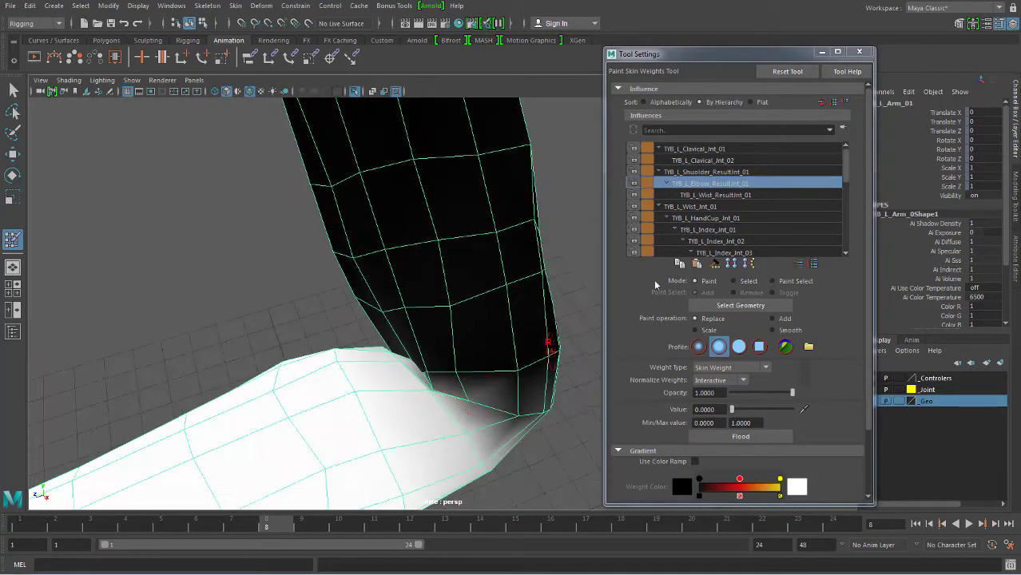
- Show TYB_L_Shoulder_ResultJnt_01's weights and inspect the open arm and elbow bend
{"action": "left_click", "coordinate": [699, 174]}
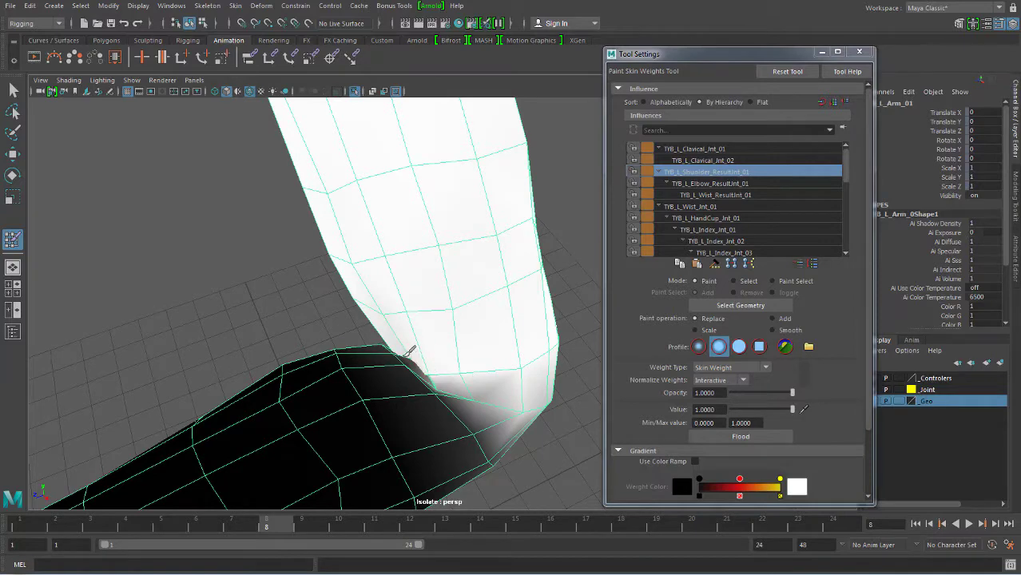
{"action": "mouse_move", "coordinate": [416, 335]}
{"action": "left_mouse_down", "text": "alt"}
{"action": "mouse_move", "coordinate": [482, 357]}
{"action": "mouse_move", "coordinate": [474, 346]}
{"action": "mouse_move", "coordinate": [491, 433]}
{"action": "mouse_move", "coordinate": [489, 423]}
{"action": "left_mouse_up", "text": "alt"}
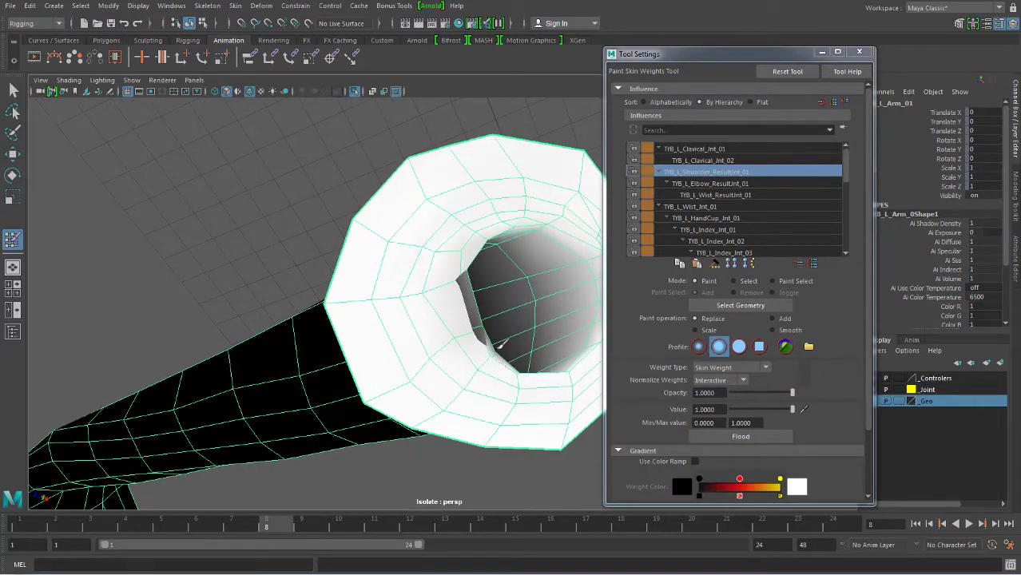
{"action": "mouse_move", "coordinate": [467, 328]}
{"action": "left_mouse_down", "text": "alt"}
{"action": "mouse_move", "coordinate": [479, 304]}
{"action": "mouse_move", "coordinate": [456, 287]}
{"action": "mouse_move", "coordinate": [481, 290]}
{"action": "left_mouse_up", "text": "alt"}
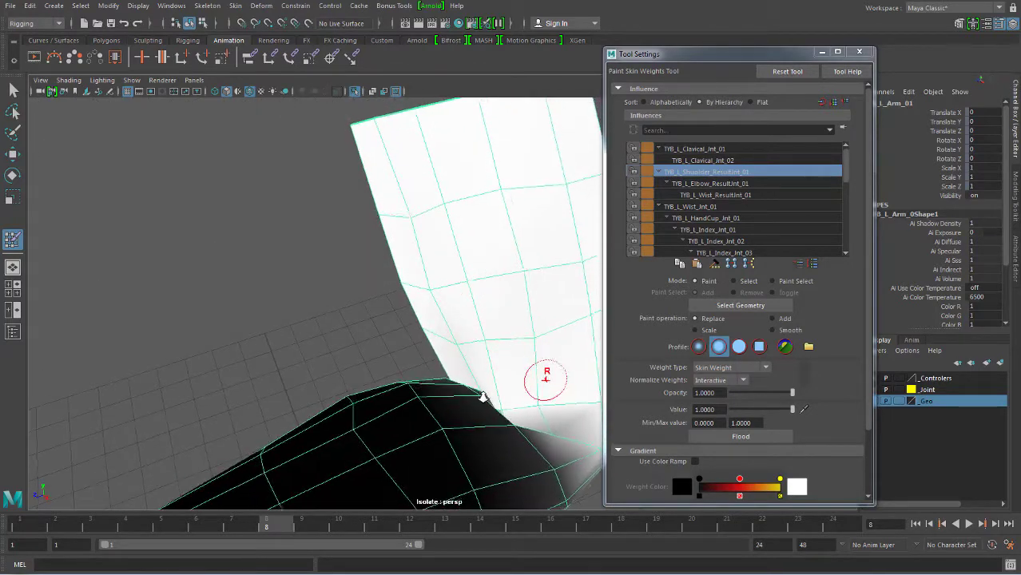
{"action": "mouse_move", "coordinate": [547, 376]}
{"action": "left_mouse_down", "text": "alt"}
{"action": "mouse_move", "coordinate": [417, 383]}
{"action": "mouse_move", "coordinate": [411, 360]}
{"action": "left_mouse_up", "text": "alt"}
{"action": "mouse_move", "coordinate": [474, 398]}
{"action": "left_mouse_down", "text": "alt"}
{"action": "mouse_move", "coordinate": [499, 409]}
{"action": "mouse_move", "coordinate": [409, 416]}
{"action": "left_mouse_up", "text": "alt"}
- Switch the brush to Smooth and scrub to frame 5 to check the bent arm
{"action": "key", "text": "shift"}
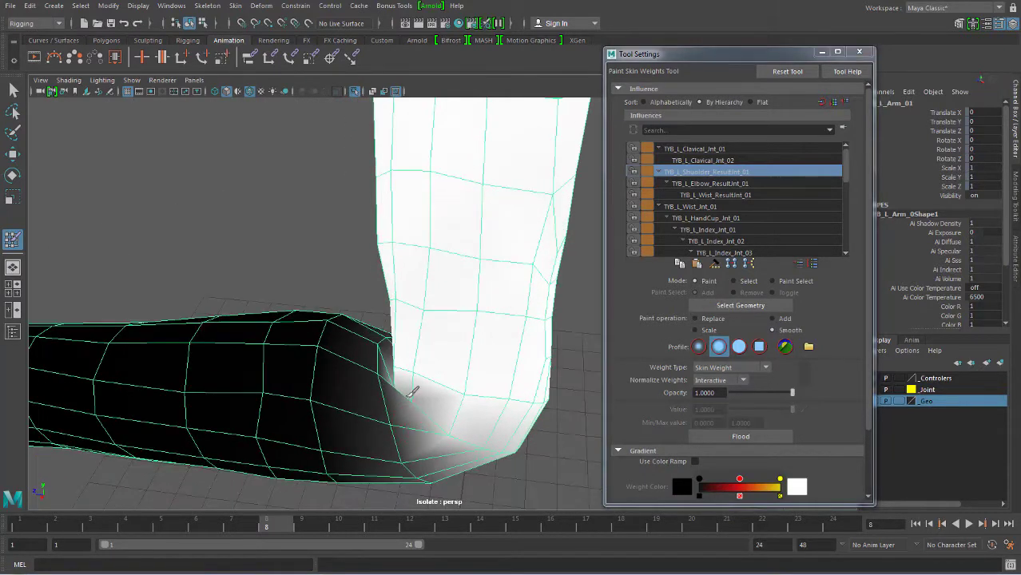
{"action": "mouse_move", "coordinate": [424, 382]}
{"action": "left_mouse_down", "text": "alt"}
{"action": "mouse_move", "coordinate": [432, 358]}
{"action": "mouse_move", "coordinate": [285, 361]}
{"action": "mouse_move", "coordinate": [531, 376]}
{"action": "mouse_move", "coordinate": [543, 353]}
{"action": "mouse_move", "coordinate": [398, 341]}
{"action": "mouse_move", "coordinate": [388, 307]}
{"action": "mouse_move", "coordinate": [410, 331]}
{"action": "mouse_move", "coordinate": [417, 377]}
{"action": "mouse_move", "coordinate": [437, 392]}
{"action": "mouse_move", "coordinate": [424, 417]}
{"action": "mouse_move", "coordinate": [342, 358]}
{"action": "mouse_move", "coordinate": [471, 335]}
{"action": "left_mouse_up", "text": "alt"}
{"action": "mouse_move", "coordinate": [279, 526]}
{"action": "left_mouse_down"}
{"action": "mouse_move", "coordinate": [353, 528]}
{"action": "mouse_move", "coordinate": [160, 519]}
{"action": "left_mouse_up"}
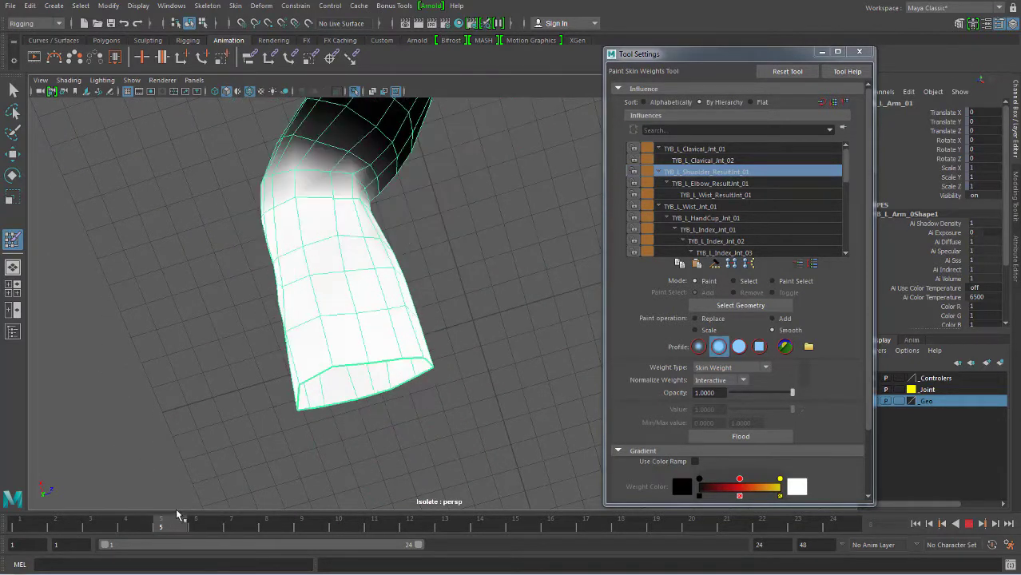
{"action": "mouse_move", "coordinate": [403, 311]}
{"action": "left_mouse_down", "text": "alt"}
{"action": "mouse_move", "coordinate": [419, 365]}
{"action": "mouse_move", "coordinate": [388, 338]}
{"action": "mouse_move", "coordinate": [384, 283]}
{"action": "mouse_move", "coordinate": [364, 342]}
{"action": "mouse_move", "coordinate": [485, 298]}
{"action": "mouse_move", "coordinate": [478, 319]}
{"action": "mouse_move", "coordinate": [336, 355]}
{"action": "mouse_move", "coordinate": [328, 208]}
{"action": "mouse_move", "coordinate": [349, 306]}
{"action": "mouse_move", "coordinate": [319, 296]}
{"action": "mouse_move", "coordinate": [353, 288]}
{"action": "mouse_move", "coordinate": [395, 332]}
{"action": "mouse_move", "coordinate": [370, 305]}
{"action": "mouse_move", "coordinate": [378, 319]}
{"action": "left_mouse_up", "text": "alt"}
- Check normal shading, then resume Paint Skin Weights with an enlarged brush radius
{"action": "key", "text": "q"}
{"action": "left_click", "coordinate": [12, 240]}
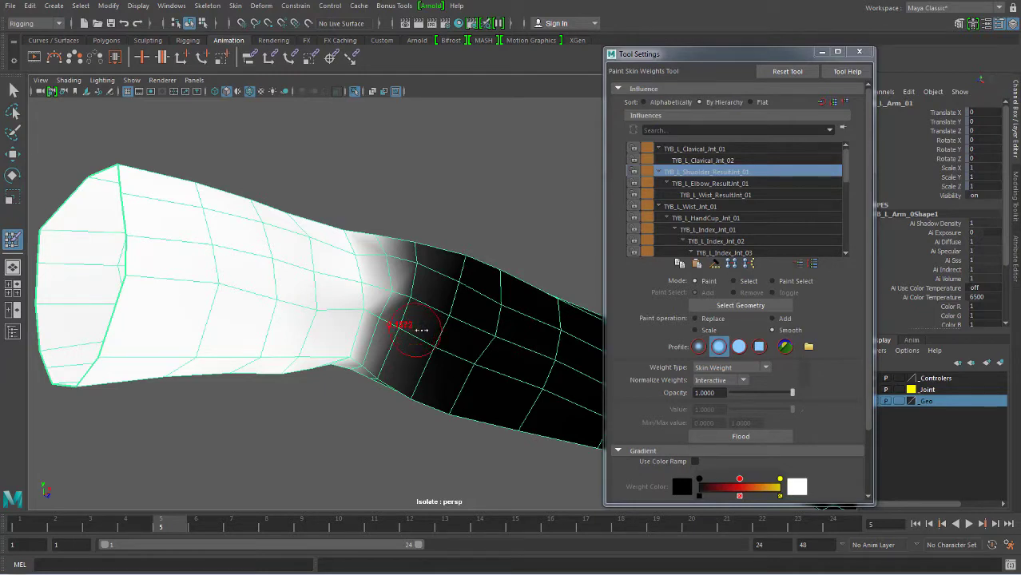
{"action": "mouse_move", "coordinate": [426, 331]}
{"action": "left_mouse_down"}
{"action": "mouse_move", "coordinate": [443, 343]}
{"action": "mouse_move", "coordinate": [424, 338]}
{"action": "left_mouse_up"}
- Smooth the upper and lower shoulder transition areas, then set the brush to Replace
{"action": "mouse_move", "coordinate": [413, 325]}
{"action": "left_mouse_down"}
{"action": "mouse_move", "coordinate": [389, 286]}
{"action": "mouse_move", "coordinate": [377, 349]}
{"action": "left_mouse_up"}
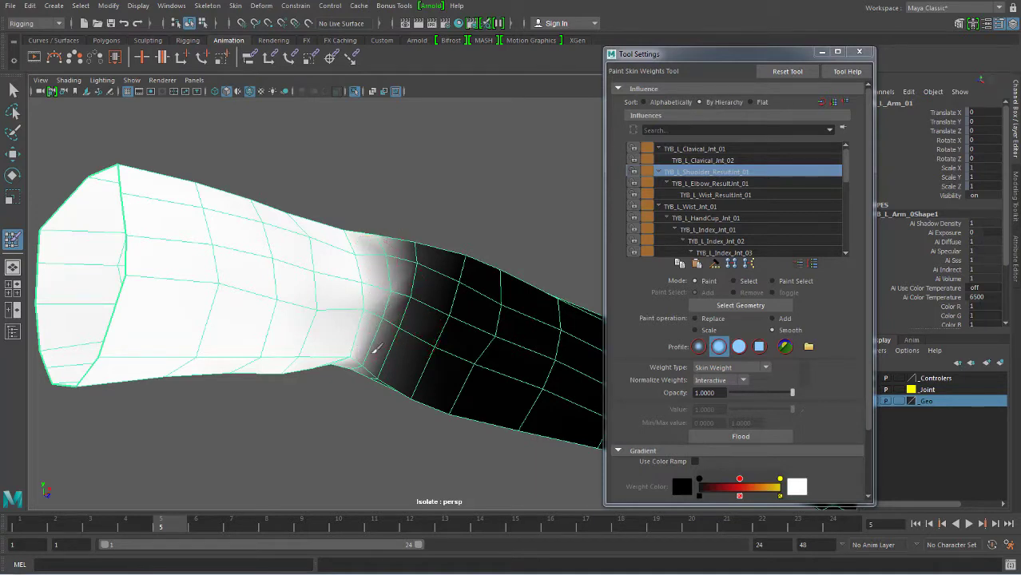
{"action": "left_click_drag", "start_coordinate": [400, 272], "coordinate": [378, 349]}
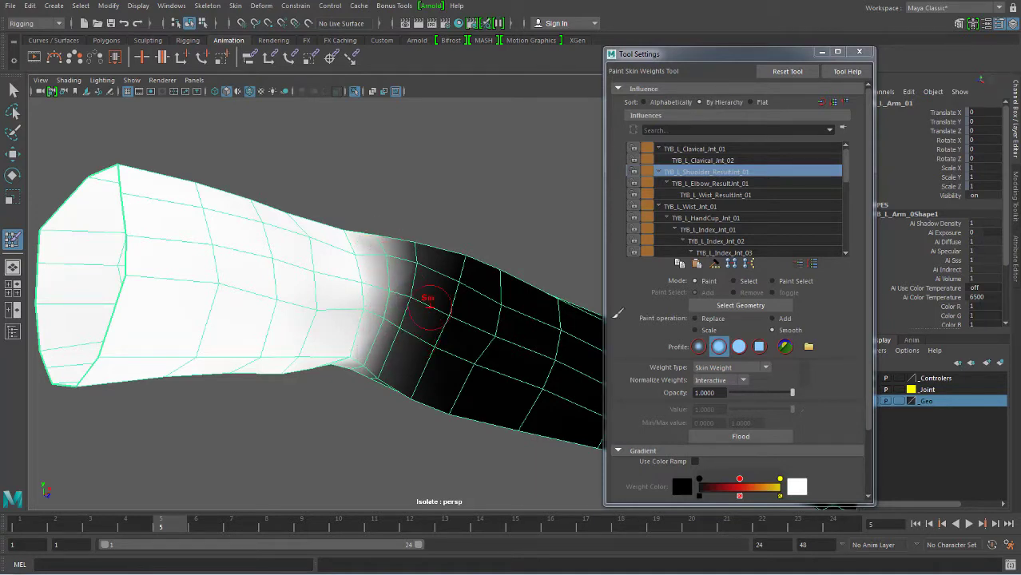
{"action": "left_click", "coordinate": [709, 318]}
{"action": "mouse_move", "coordinate": [328, 288]}
{"action": "left_mouse_down", "text": "alt"}
{"action": "mouse_move", "coordinate": [320, 308]}
{"action": "mouse_move", "coordinate": [323, 232]}
{"action": "left_mouse_up", "text": "alt"}
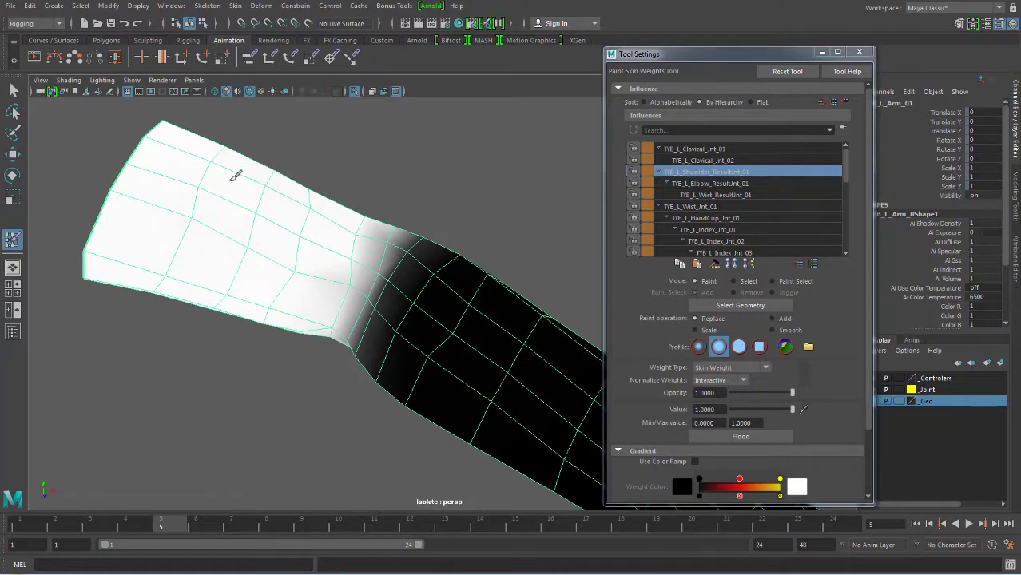
{"action": "mouse_move", "coordinate": [299, 295]}
{"action": "left_mouse_down", "text": "alt"}
{"action": "mouse_move", "coordinate": [296, 309]}
{"action": "mouse_move", "coordinate": [227, 358]}
{"action": "mouse_move", "coordinate": [343, 315]}
{"action": "mouse_move", "coordinate": [376, 359]}
{"action": "mouse_move", "coordinate": [421, 277]}
{"action": "left_mouse_up", "text": "alt"}
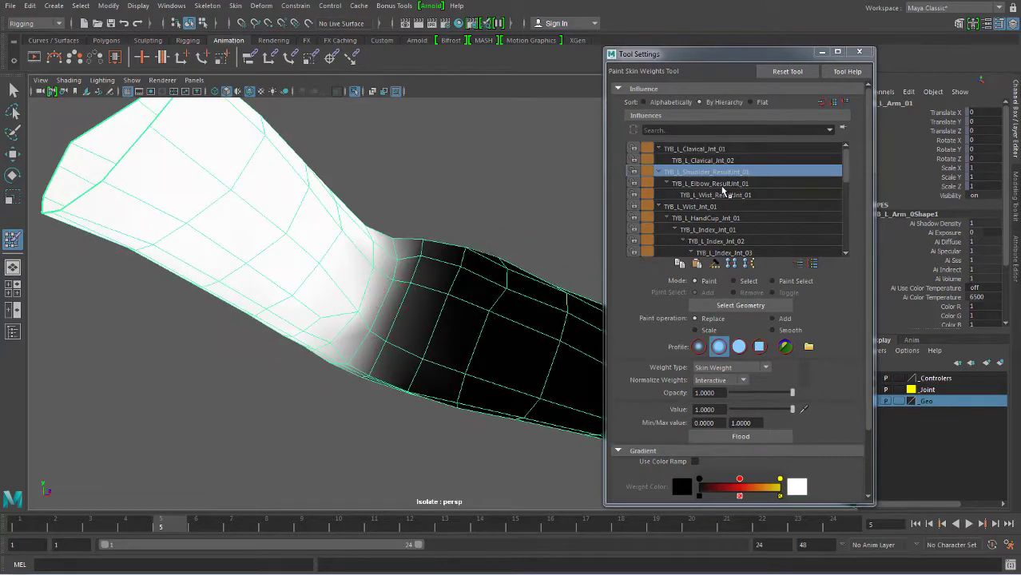
- Paint full 1.0 TYB_L_Elbow_ResultJnt_01 weight onto the forearm up to the wrist
{"action": "left_click", "coordinate": [723, 184]}
{"action": "mouse_move", "coordinate": [531, 313]}
{"action": "left_mouse_down", "text": "alt"}
{"action": "mouse_move", "coordinate": [399, 297]}
{"action": "mouse_move", "coordinate": [449, 254]}
{"action": "mouse_move", "coordinate": [337, 228]}
{"action": "mouse_move", "coordinate": [403, 291]}
{"action": "mouse_move", "coordinate": [446, 291]}
{"action": "mouse_move", "coordinate": [418, 360]}
{"action": "mouse_move", "coordinate": [357, 369]}
{"action": "mouse_move", "coordinate": [405, 368]}
{"action": "mouse_move", "coordinate": [421, 385]}
{"action": "mouse_move", "coordinate": [351, 332]}
{"action": "mouse_move", "coordinate": [420, 351]}
{"action": "mouse_move", "coordinate": [427, 295]}
{"action": "mouse_move", "coordinate": [406, 257]}
{"action": "mouse_move", "coordinate": [419, 268]}
{"action": "mouse_move", "coordinate": [412, 264]}
{"action": "mouse_move", "coordinate": [406, 310]}
{"action": "left_mouse_up", "text": "alt"}
{"action": "left_click_drag", "start_coordinate": [364, 336], "coordinate": [331, 317]}
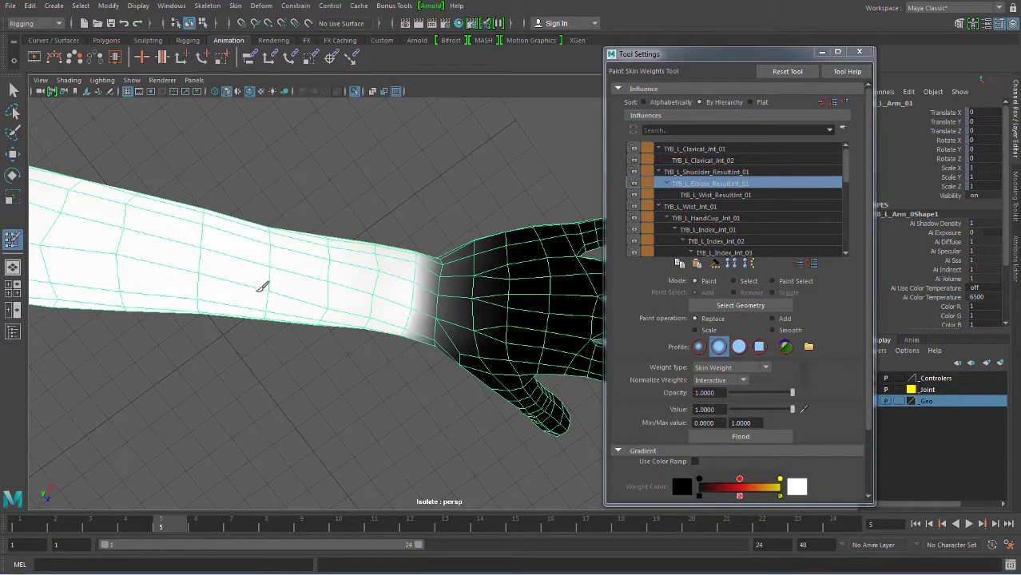
{"action": "left_click_drag", "start_coordinate": [408, 294], "coordinate": [364, 399], "text": "alt"}
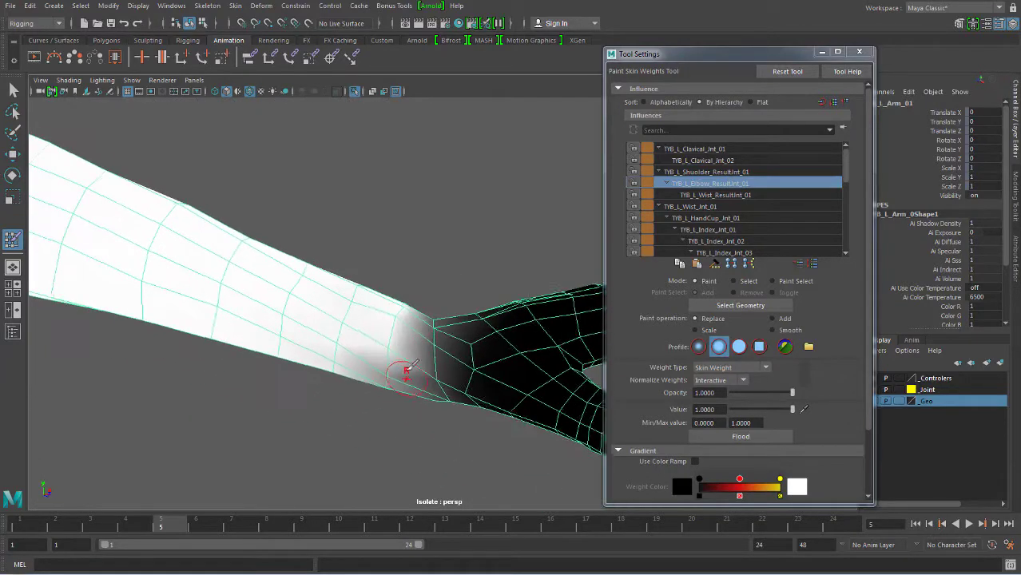
{"action": "left_click_drag", "start_coordinate": [408, 369], "coordinate": [384, 343], "text": "alt"}
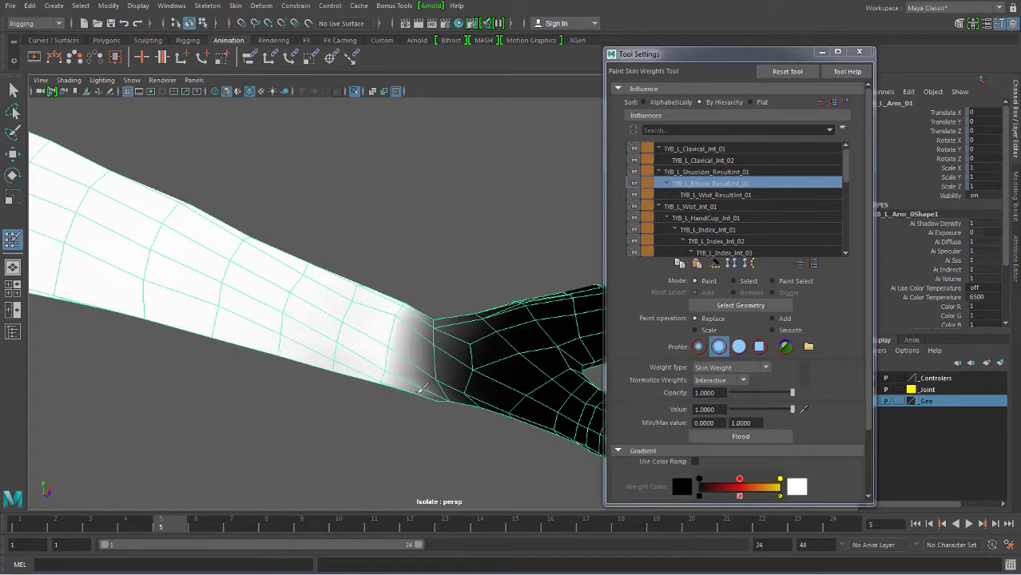
{"action": "left_click_drag", "start_coordinate": [421, 388], "coordinate": [367, 369], "text": "alt"}
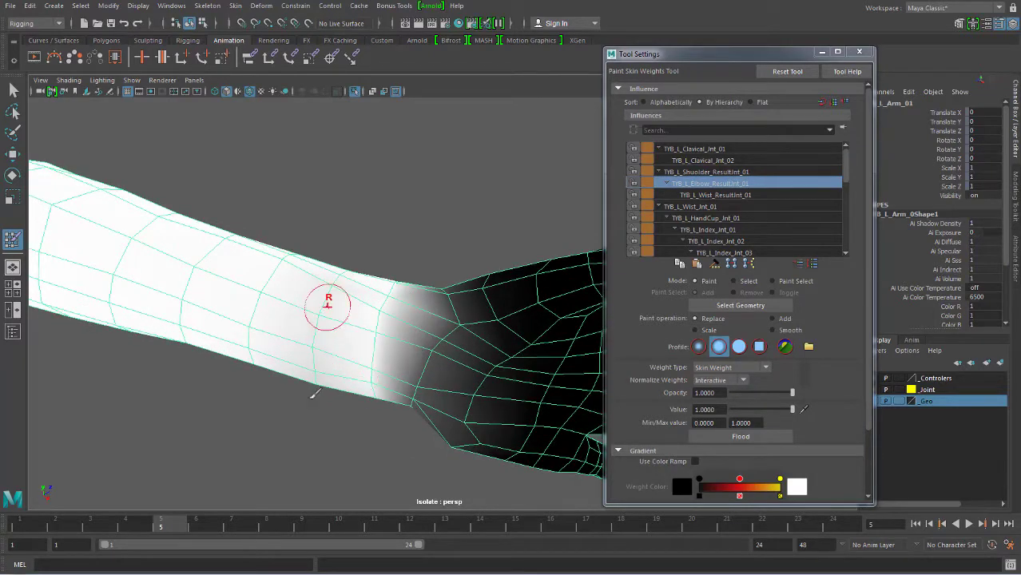
{"action": "mouse_move", "coordinate": [402, 288]}
{"action": "left_mouse_down", "text": "alt"}
{"action": "mouse_move", "coordinate": [444, 352]}
{"action": "mouse_move", "coordinate": [342, 248]}
{"action": "left_mouse_up", "text": "alt"}
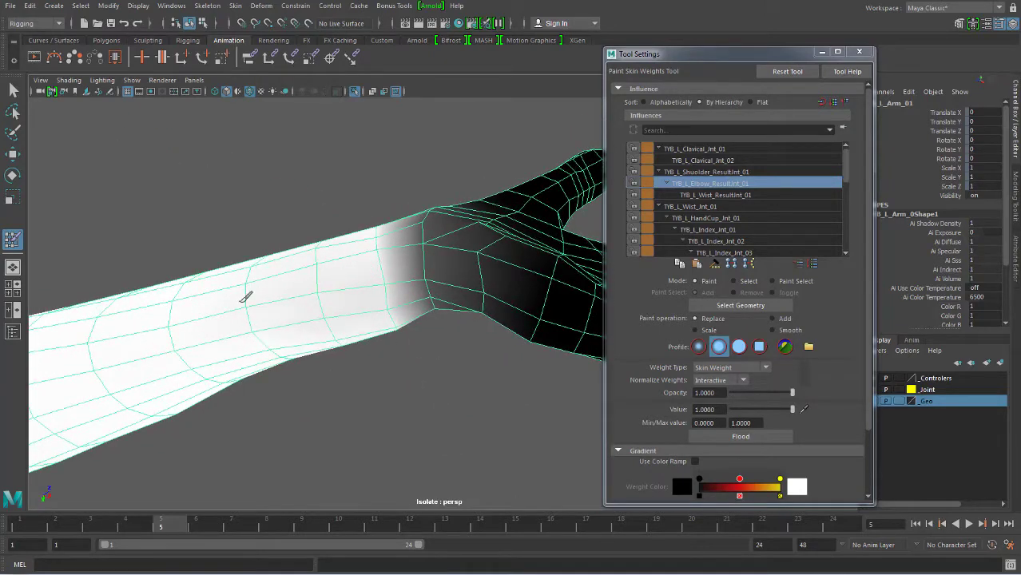
{"action": "mouse_move", "coordinate": [157, 352]}
{"action": "left_mouse_down", "text": "alt"}
{"action": "mouse_move", "coordinate": [358, 372]}
{"action": "mouse_move", "coordinate": [371, 351]}
{"action": "mouse_move", "coordinate": [296, 342]}
{"action": "mouse_move", "coordinate": [335, 358]}
{"action": "left_mouse_up", "text": "alt"}
- Select the wrist joint's weights, set the value to 0.5, and paint the wrist underside
{"action": "left_click", "coordinate": [720, 195]}
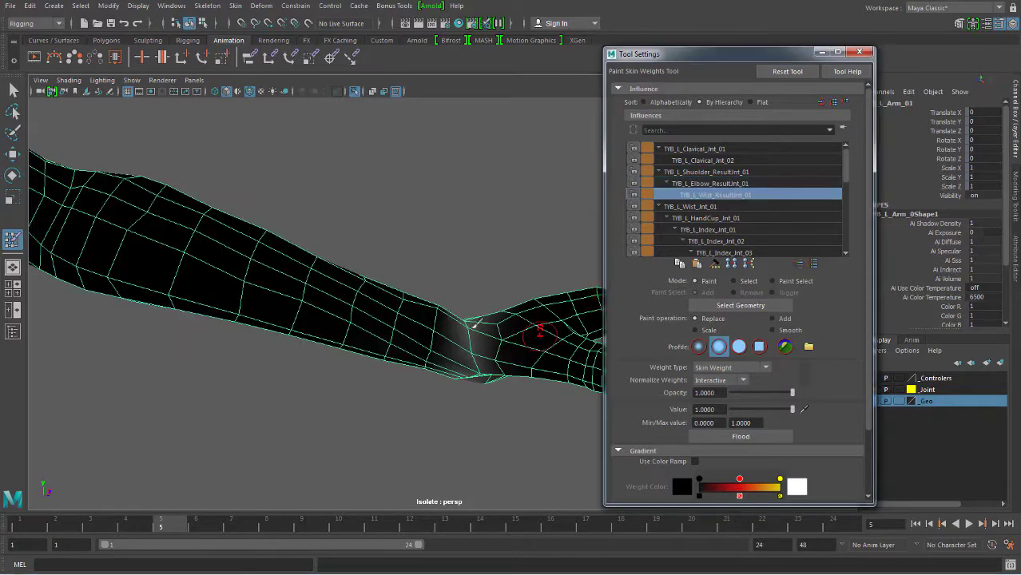
{"action": "mouse_move", "coordinate": [531, 333]}
{"action": "left_mouse_down", "text": "alt"}
{"action": "mouse_move", "coordinate": [417, 376]}
{"action": "mouse_move", "coordinate": [395, 276]}
{"action": "left_mouse_up", "text": "alt"}
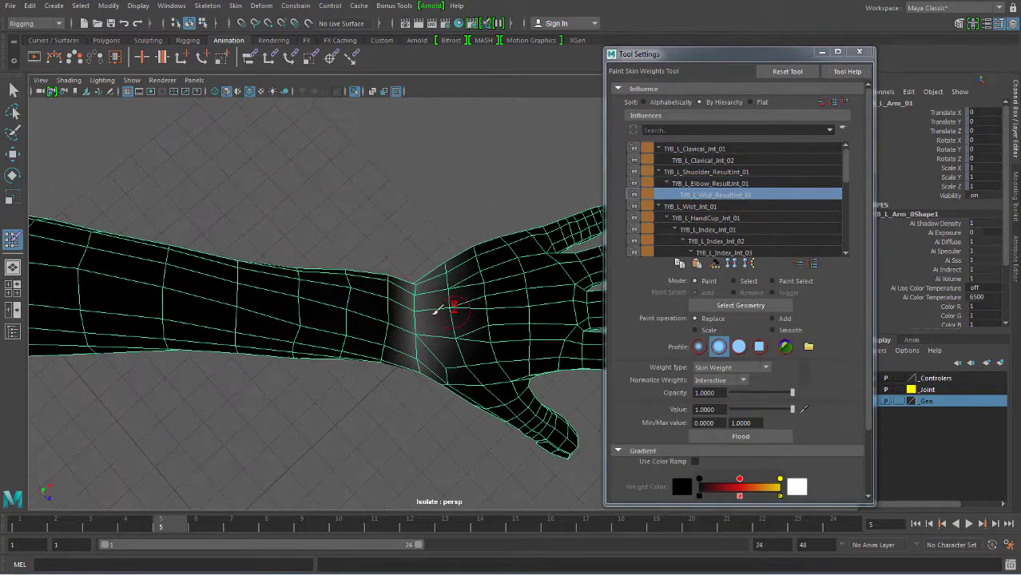
{"action": "left_click_drag", "start_coordinate": [436, 310], "coordinate": [489, 303], "text": "alt"}
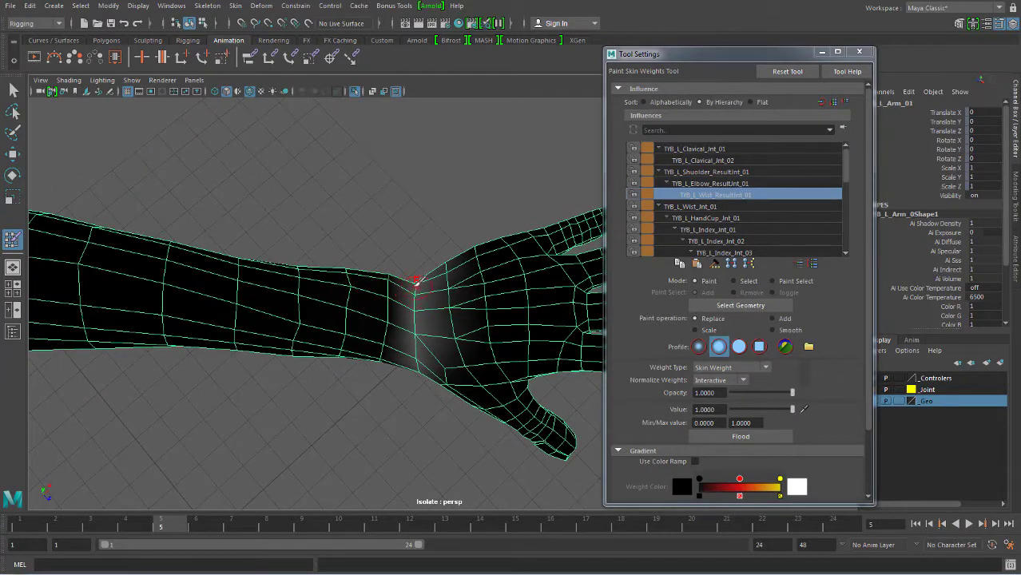
{"action": "double_click", "coordinate": [707, 409]}
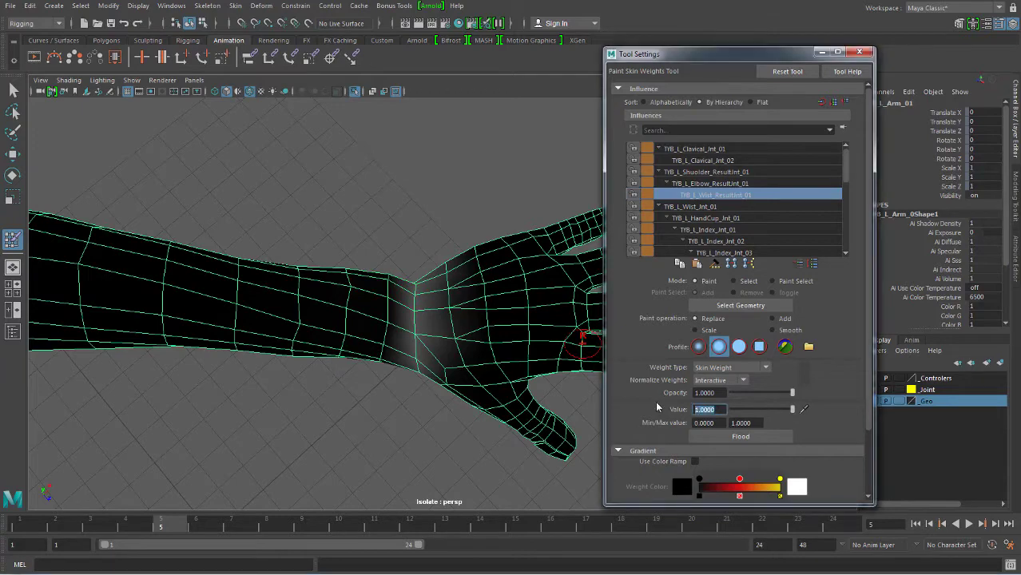
{"action": "type", "text": "0.5"}
{"action": "key", "text": "Return"}
{"action": "left_click_drag", "start_coordinate": [398, 297], "coordinate": [414, 278], "text": "alt"}
{"action": "left_click_drag", "start_coordinate": [407, 353], "coordinate": [417, 306]}
- Scrub to frame 10 to bend the hand and check the 0.5 wrist band
{"action": "mouse_move", "coordinate": [427, 351]}
{"action": "left_mouse_down", "text": "alt"}
{"action": "mouse_move", "coordinate": [411, 327]}
{"action": "mouse_move", "coordinate": [421, 303]}
{"action": "mouse_move", "coordinate": [412, 296]}
{"action": "left_mouse_up", "text": "alt"}
{"action": "left_click_drag", "start_coordinate": [407, 354], "coordinate": [417, 307], "text": "alt"}
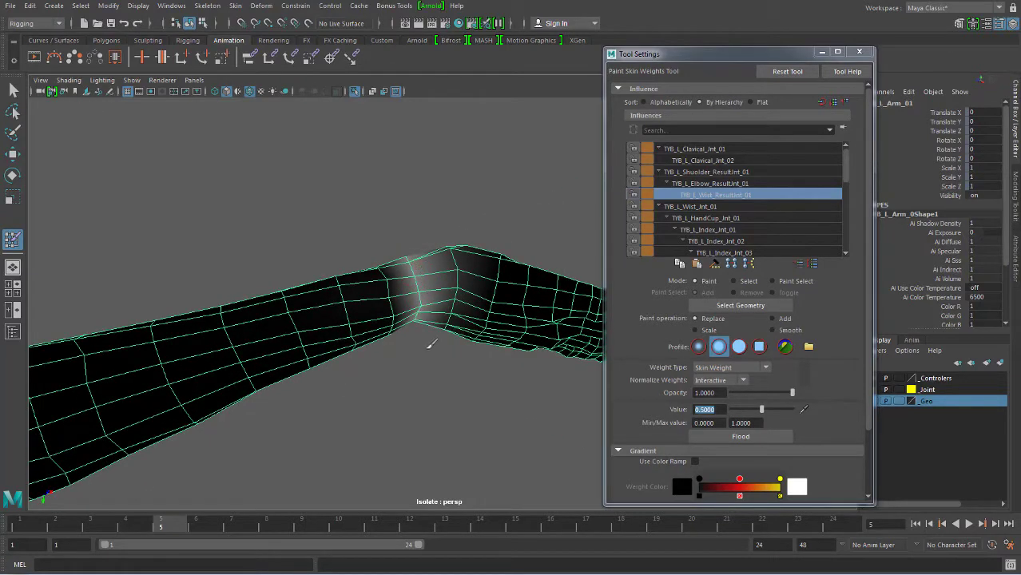
{"action": "left_click_drag", "start_coordinate": [431, 344], "coordinate": [417, 305], "text": "alt"}
{"action": "left_click_drag", "start_coordinate": [181, 524], "coordinate": [338, 524]}
{"action": "mouse_move", "coordinate": [459, 292]}
{"action": "left_mouse_down", "text": "alt"}
{"action": "mouse_move", "coordinate": [396, 413]}
{"action": "mouse_move", "coordinate": [447, 358]}
{"action": "mouse_move", "coordinate": [424, 344]}
{"action": "mouse_move", "coordinate": [291, 348]}
{"action": "mouse_move", "coordinate": [468, 365]}
{"action": "mouse_move", "coordinate": [445, 388]}
{"action": "mouse_move", "coordinate": [491, 366]}
{"action": "mouse_move", "coordinate": [467, 338]}
{"action": "left_mouse_up", "text": "alt"}
{"action": "scroll", "coordinate": [491, 366], "scroll_direction": "up", "scroll_amount": 2}
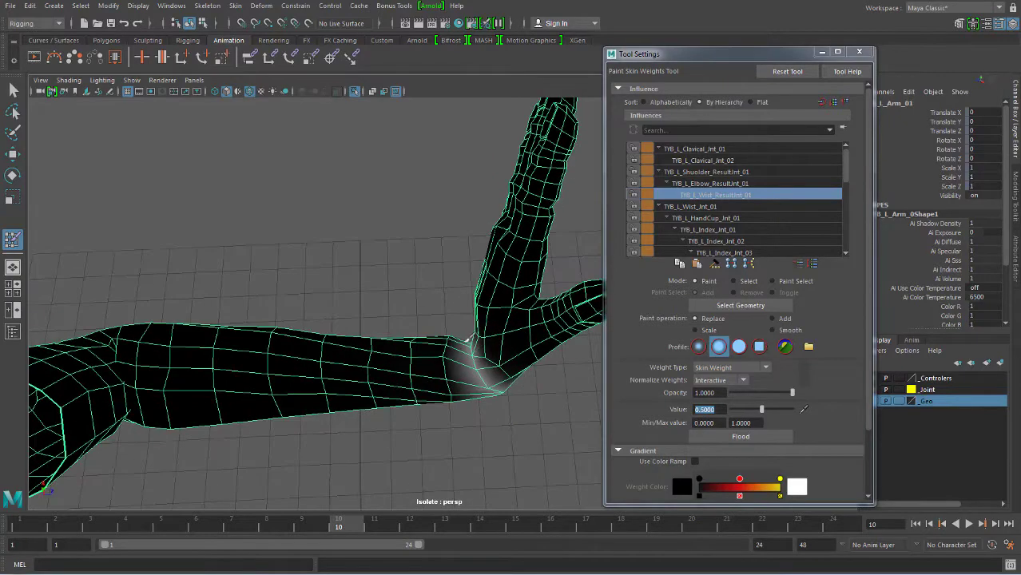
- Select the wrist joint's weights and turn the hand to show the palm
{"action": "left_click", "coordinate": [692, 207]}
{"action": "mouse_move", "coordinate": [445, 337]}
{"action": "left_mouse_down", "text": "alt"}
{"action": "mouse_move", "coordinate": [536, 361]}
{"action": "mouse_move", "coordinate": [585, 296]}
{"action": "mouse_move", "coordinate": [428, 353]}
{"action": "mouse_move", "coordinate": [455, 387]}
{"action": "mouse_move", "coordinate": [433, 382]}
{"action": "mouse_move", "coordinate": [409, 353]}
{"action": "mouse_move", "coordinate": [489, 337]}
{"action": "mouse_move", "coordinate": [447, 330]}
{"action": "mouse_move", "coordinate": [462, 349]}
{"action": "mouse_move", "coordinate": [551, 240]}
{"action": "left_mouse_up", "text": "alt"}
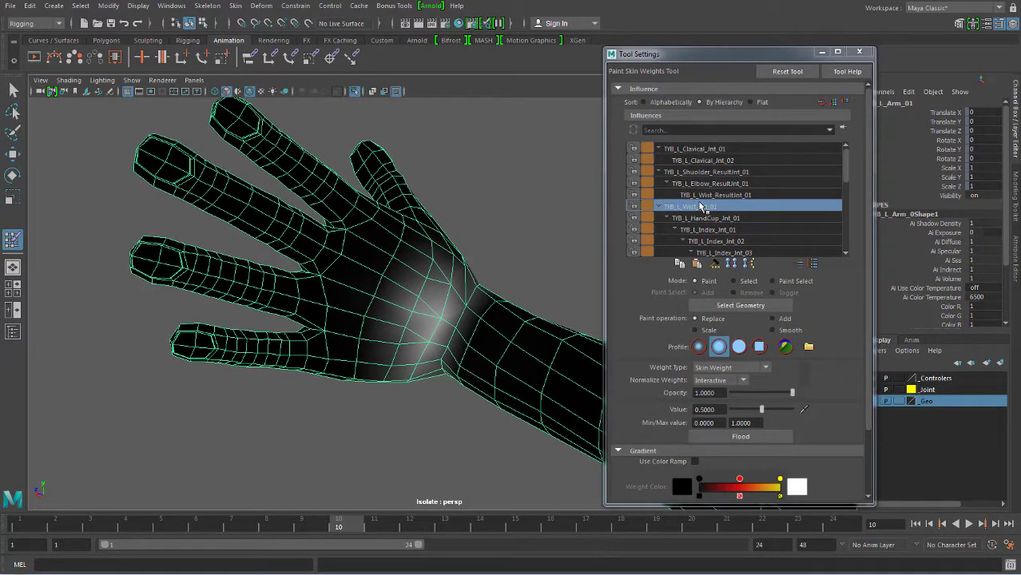
{"action": "mouse_move", "coordinate": [472, 324]}
{"action": "left_mouse_down", "text": "alt"}
{"action": "mouse_move", "coordinate": [425, 342]}
{"action": "mouse_move", "coordinate": [417, 273]}
{"action": "mouse_move", "coordinate": [238, 253]}
{"action": "left_mouse_up", "text": "alt"}
{"action": "left_click", "coordinate": [13, 90]}
{"action": "left_click", "coordinate": [12, 239]}
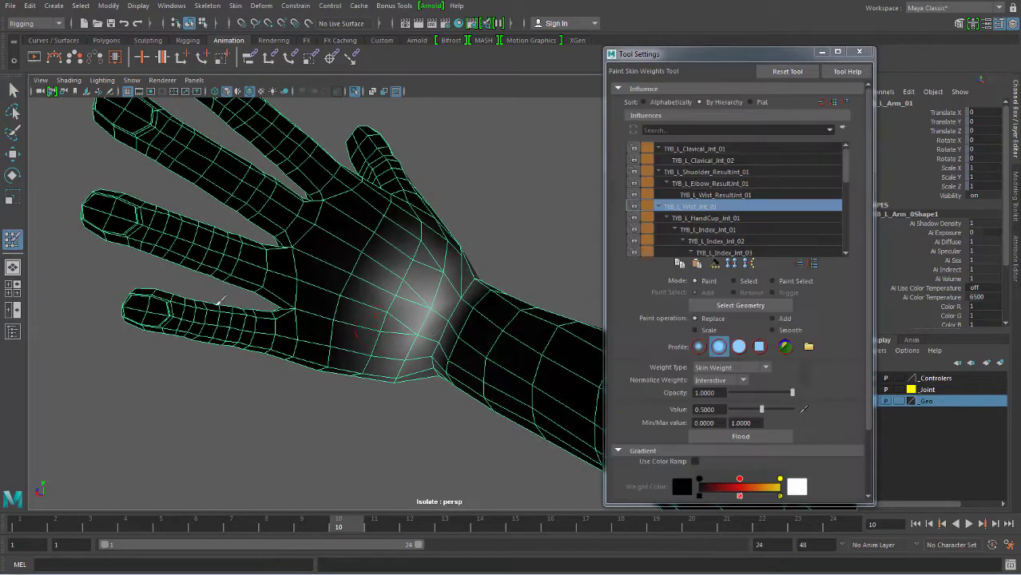
{"action": "mouse_move", "coordinate": [437, 334]}
{"action": "left_mouse_down", "text": "alt"}
{"action": "mouse_move", "coordinate": [450, 297]}
{"action": "mouse_move", "coordinate": [424, 278]}
{"action": "left_mouse_up", "text": "alt"}
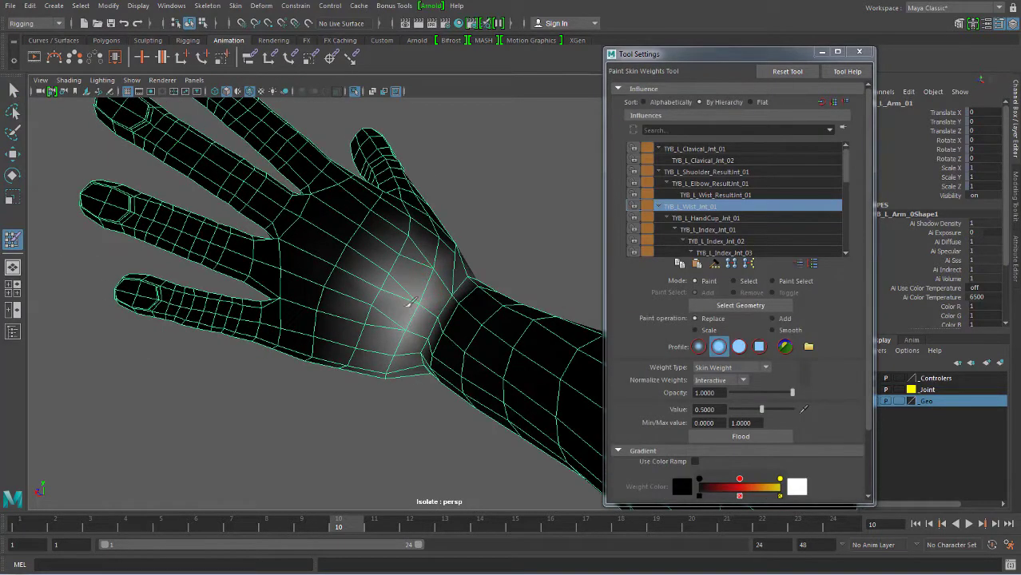
- Raise the value to 1.0 and paint full weight across the palm and lower palm
{"action": "left_click_drag", "start_coordinate": [773, 410], "coordinate": [816, 414]}
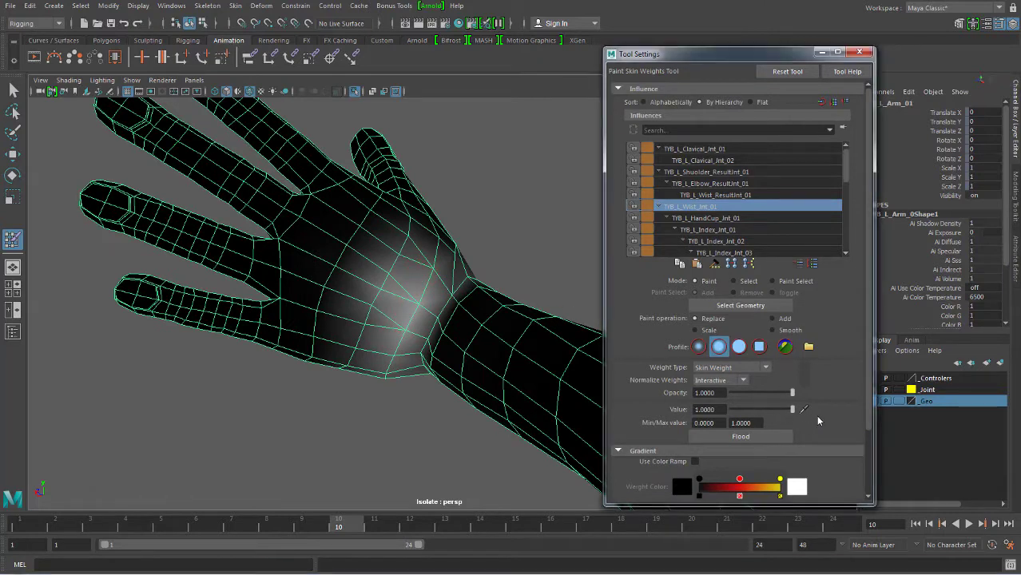
{"action": "mouse_move", "coordinate": [421, 281]}
{"action": "left_mouse_down"}
{"action": "mouse_move", "coordinate": [377, 344]}
{"action": "mouse_move", "coordinate": [398, 297]}
{"action": "mouse_move", "coordinate": [387, 364]}
{"action": "mouse_move", "coordinate": [347, 378]}
{"action": "mouse_move", "coordinate": [364, 315]}
{"action": "mouse_move", "coordinate": [364, 369]}
{"action": "mouse_move", "coordinate": [376, 383]}
{"action": "left_mouse_up"}
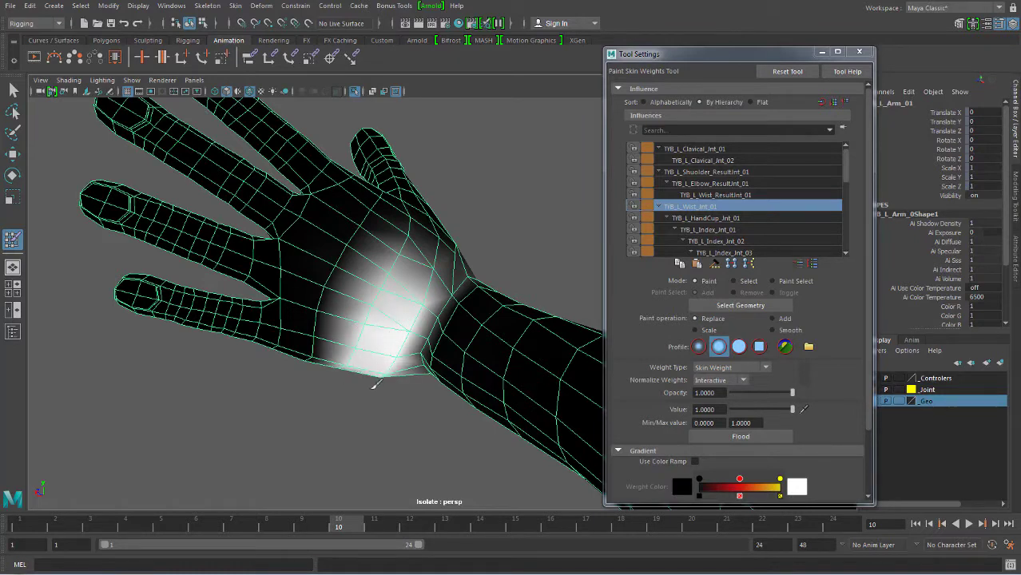
{"action": "mouse_move", "coordinate": [408, 257]}
{"action": "left_mouse_down"}
{"action": "mouse_move", "coordinate": [419, 280]}
{"action": "mouse_move", "coordinate": [372, 349]}
{"action": "mouse_move", "coordinate": [529, 302]}
{"action": "mouse_move", "coordinate": [519, 326]}
{"action": "mouse_move", "coordinate": [447, 257]}
{"action": "mouse_move", "coordinate": [455, 246]}
{"action": "mouse_move", "coordinate": [480, 291]}
{"action": "mouse_move", "coordinate": [467, 284]}
{"action": "mouse_move", "coordinate": [472, 298]}
{"action": "mouse_move", "coordinate": [479, 269]}
{"action": "mouse_move", "coordinate": [478, 289]}
{"action": "mouse_move", "coordinate": [509, 319]}
{"action": "left_mouse_up"}
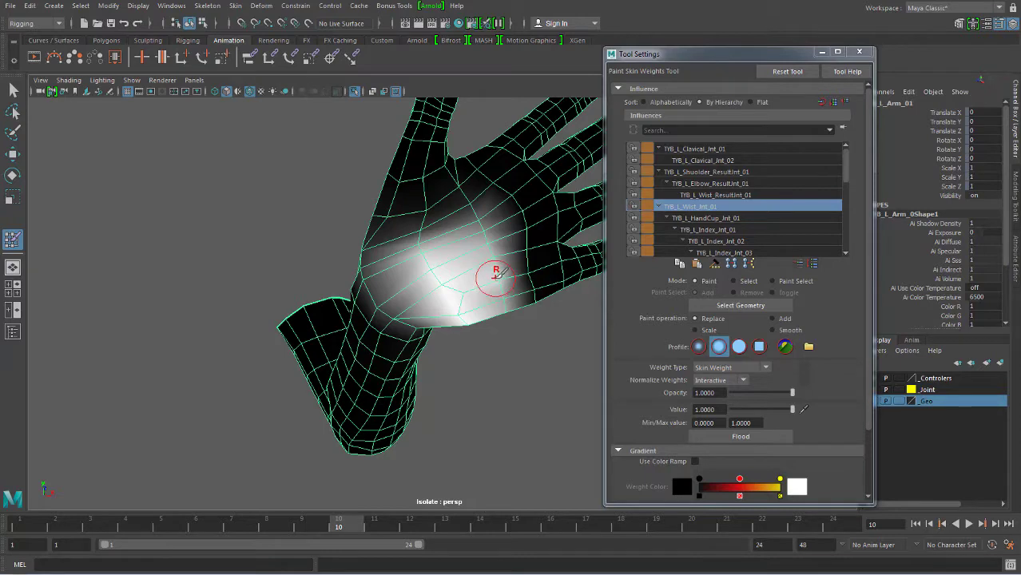
{"action": "left_click_drag", "start_coordinate": [496, 273], "coordinate": [497, 292], "text": "alt"}
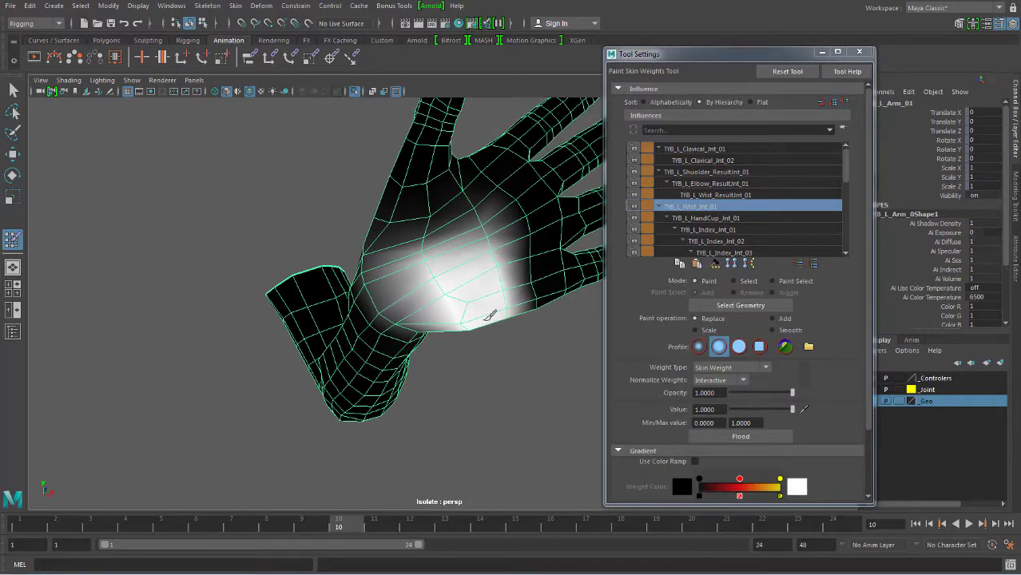
{"action": "mouse_move", "coordinate": [433, 235]}
{"action": "left_mouse_down", "text": "alt"}
{"action": "mouse_move", "coordinate": [494, 277]}
{"action": "mouse_move", "coordinate": [504, 353]}
{"action": "mouse_move", "coordinate": [446, 307]}
{"action": "left_mouse_up", "text": "alt"}
- Undo a stray stroke near the elbow, then show the hand cup joint's weights
{"action": "left_click_drag", "start_coordinate": [468, 348], "coordinate": [517, 333]}
{"action": "left_click", "coordinate": [715, 195]}
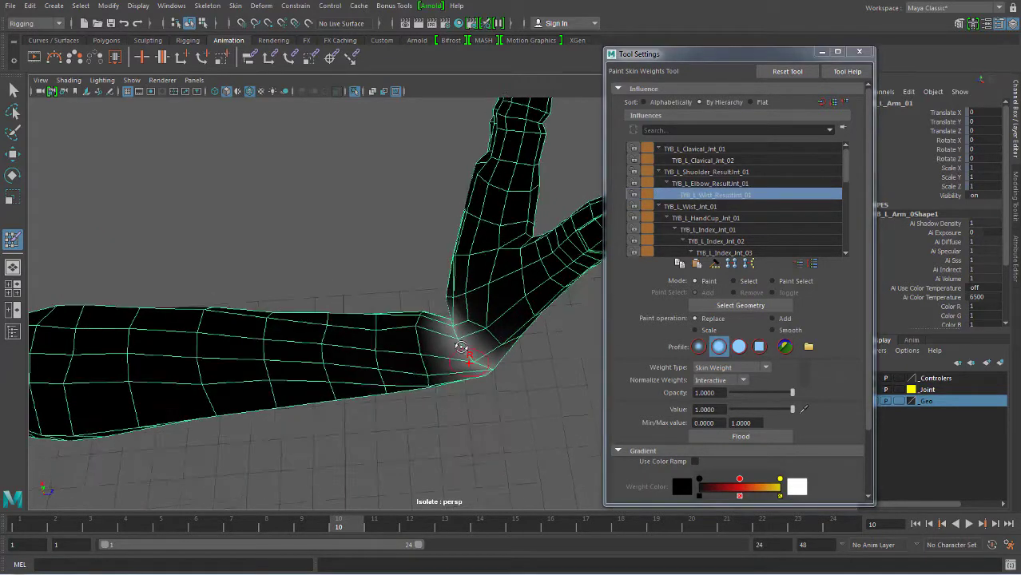
{"action": "mouse_move", "coordinate": [463, 354]}
{"action": "left_mouse_down", "text": "alt"}
{"action": "mouse_move", "coordinate": [477, 332]}
{"action": "mouse_move", "coordinate": [467, 342]}
{"action": "mouse_move", "coordinate": [463, 327]}
{"action": "mouse_move", "coordinate": [479, 342]}
{"action": "mouse_move", "coordinate": [444, 313]}
{"action": "mouse_move", "coordinate": [471, 331]}
{"action": "mouse_move", "coordinate": [588, 281]}
{"action": "mouse_move", "coordinate": [416, 306]}
{"action": "mouse_move", "coordinate": [440, 328]}
{"action": "mouse_move", "coordinate": [433, 321]}
{"action": "left_mouse_up", "text": "alt"}
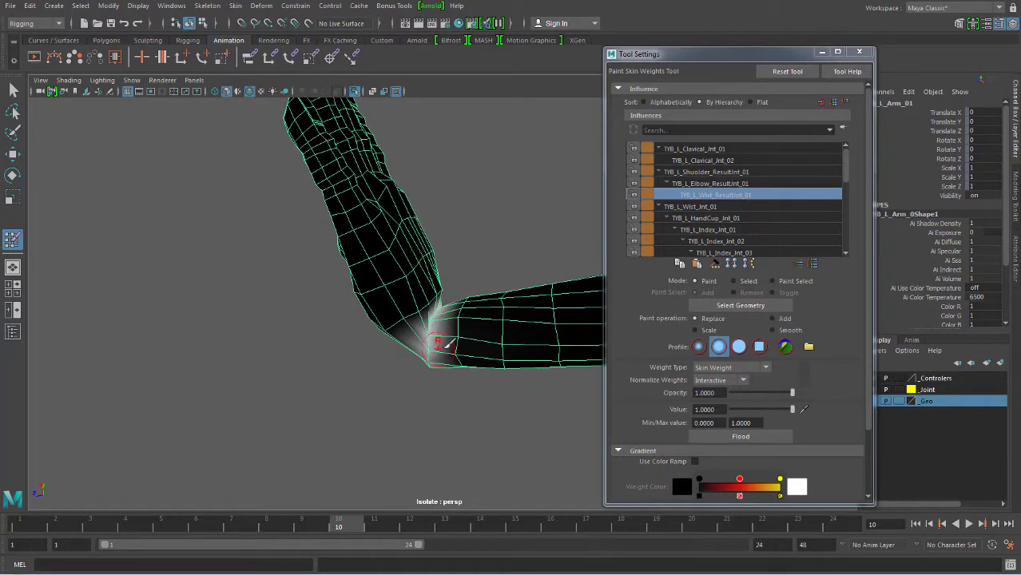
{"action": "key", "text": "ctrl+z"}
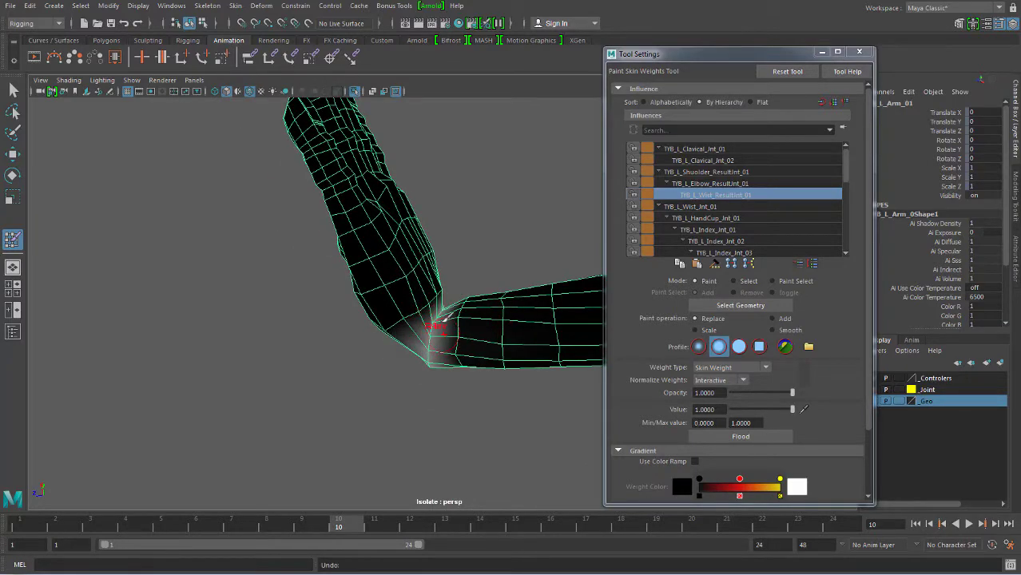
{"action": "mouse_move", "coordinate": [431, 327]}
{"action": "left_mouse_down", "text": "alt"}
{"action": "mouse_move", "coordinate": [423, 358]}
{"action": "mouse_move", "coordinate": [497, 347]}
{"action": "mouse_move", "coordinate": [471, 321]}
{"action": "left_mouse_up", "text": "alt"}
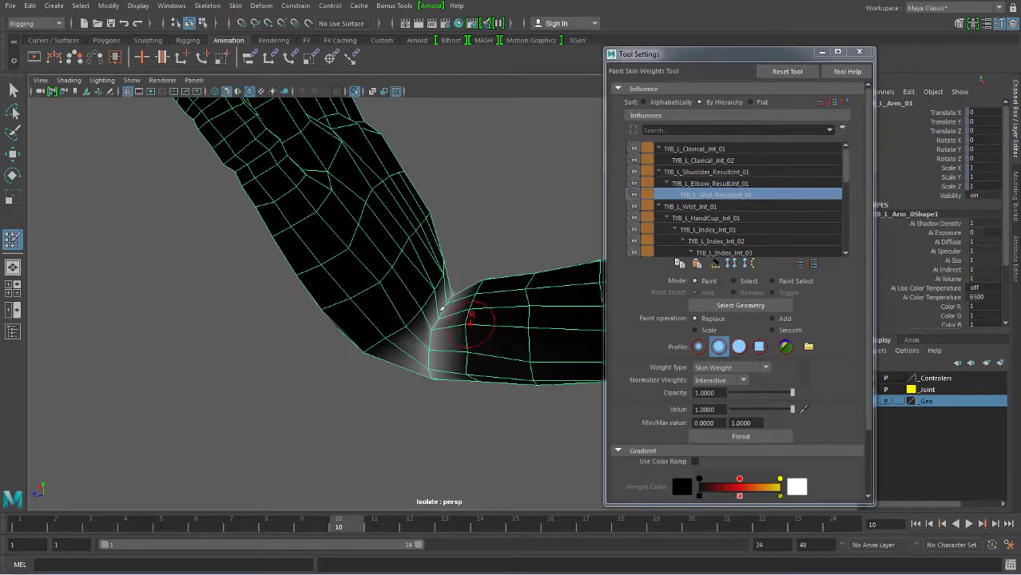
{"action": "left_click", "coordinate": [706, 206]}
{"action": "left_click", "coordinate": [706, 218]}
{"action": "mouse_move", "coordinate": [479, 304]}
{"action": "left_mouse_down", "text": "alt"}
{"action": "mouse_move", "coordinate": [423, 314]}
{"action": "mouse_move", "coordinate": [432, 348]}
{"action": "mouse_move", "coordinate": [497, 278]}
{"action": "mouse_move", "coordinate": [501, 285]}
{"action": "left_mouse_up", "text": "alt"}
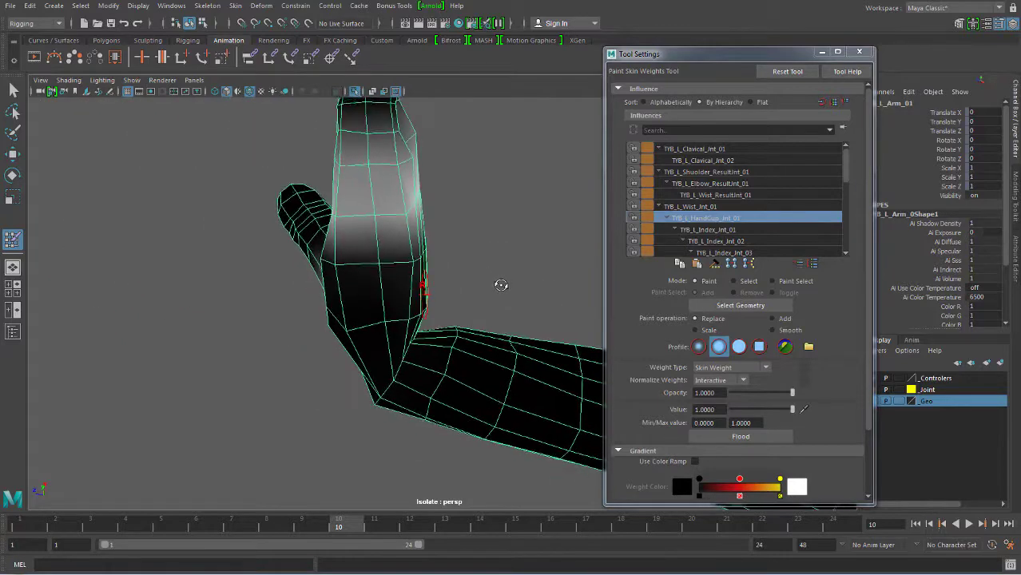
- Select TYB_L_Elbow_ResultJnt_01 and set the paint operation to Smooth
{"action": "left_click", "coordinate": [706, 195]}
{"action": "mouse_move", "coordinate": [447, 312]}
{"action": "left_mouse_down", "text": "alt"}
{"action": "mouse_move", "coordinate": [392, 342]}
{"action": "mouse_move", "coordinate": [431, 319]}
{"action": "mouse_move", "coordinate": [487, 315]}
{"action": "mouse_move", "coordinate": [456, 320]}
{"action": "mouse_move", "coordinate": [497, 369]}
{"action": "left_mouse_up", "text": "alt"}
{"action": "left_click", "coordinate": [714, 184]}
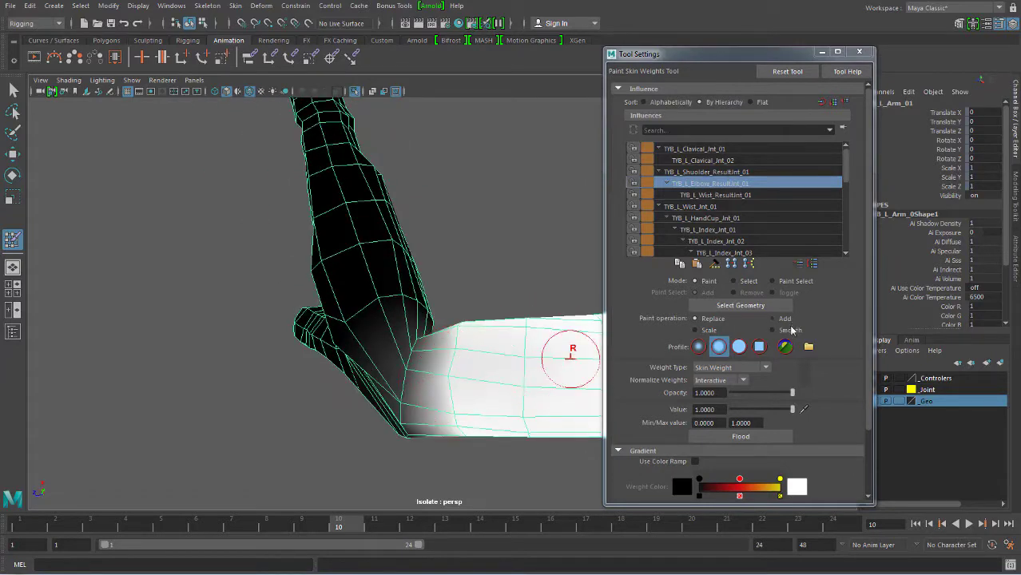
{"action": "left_click", "coordinate": [789, 330]}
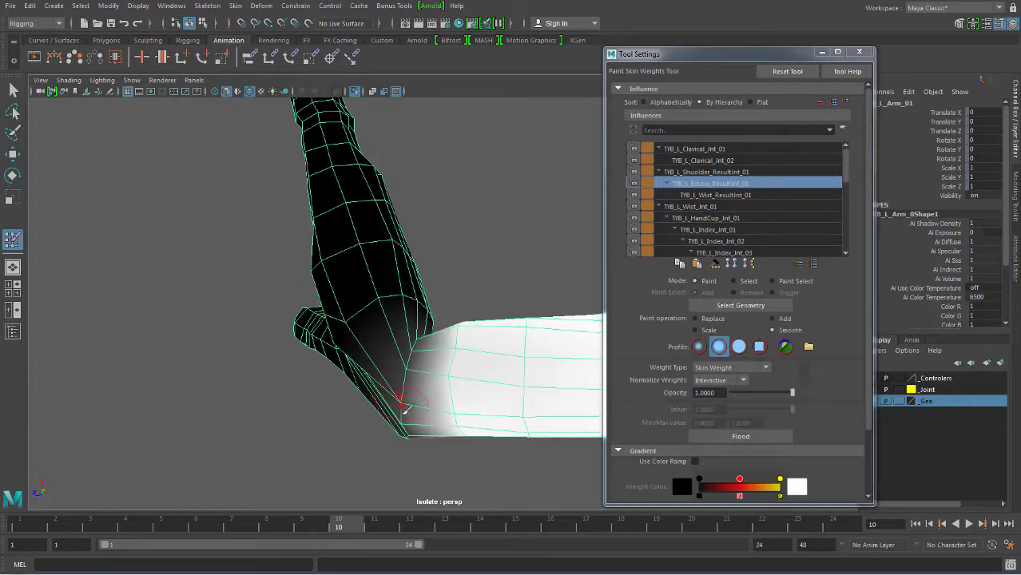
- Smooth the elbow crease and wrist boundary, then show the wrist joint's weights
{"action": "left_click_drag", "start_coordinate": [448, 340], "coordinate": [417, 375], "text": "alt"}
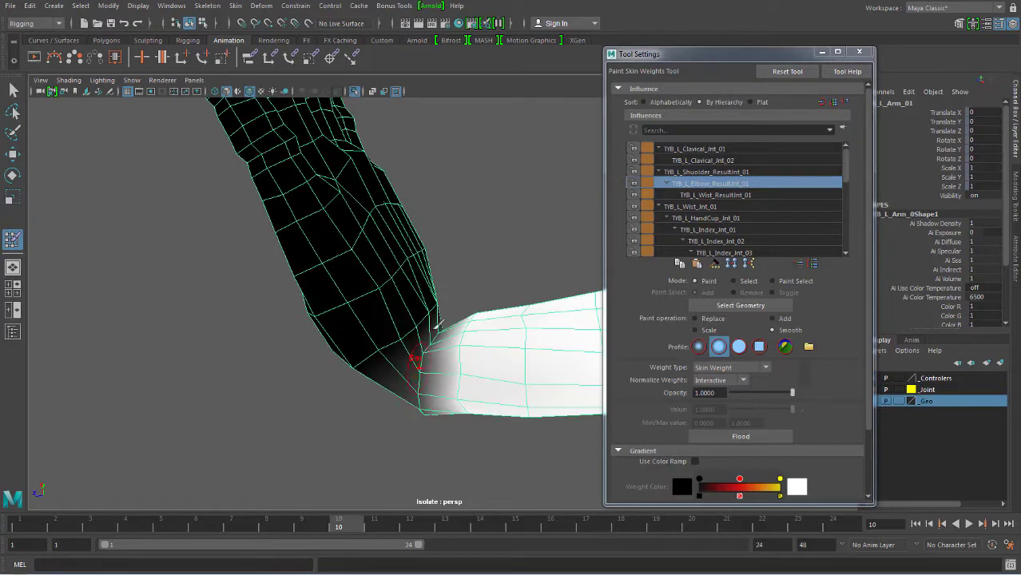
{"action": "mouse_move", "coordinate": [438, 325]}
{"action": "left_mouse_down"}
{"action": "mouse_move", "coordinate": [429, 350]}
{"action": "mouse_move", "coordinate": [372, 372]}
{"action": "left_mouse_up"}
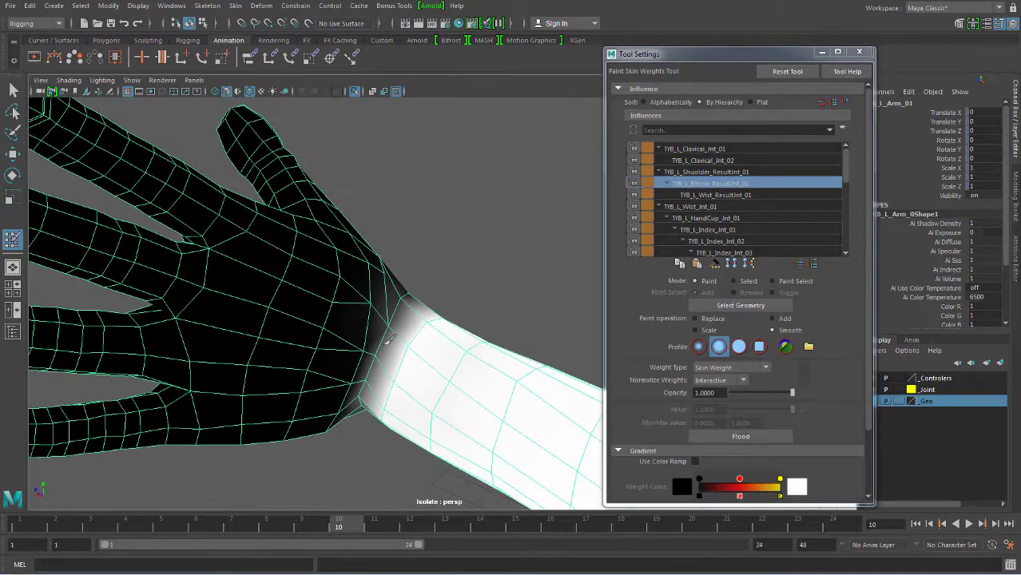
{"action": "left_click_drag", "start_coordinate": [375, 326], "coordinate": [342, 401]}
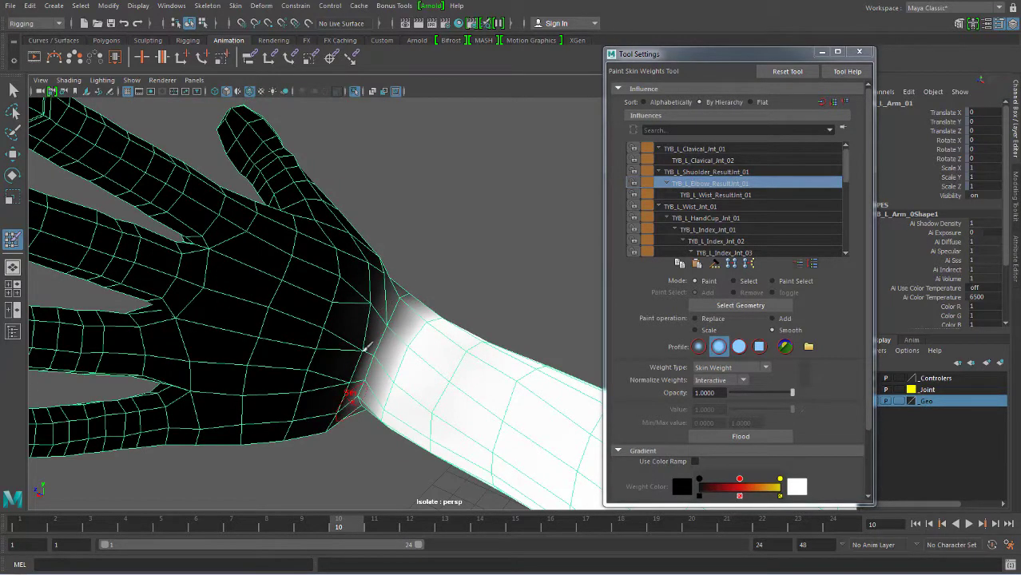
{"action": "mouse_move", "coordinate": [392, 422]}
{"action": "left_mouse_down", "text": "alt"}
{"action": "mouse_move", "coordinate": [417, 356]}
{"action": "mouse_move", "coordinate": [499, 376]}
{"action": "mouse_move", "coordinate": [558, 371]}
{"action": "mouse_move", "coordinate": [455, 353]}
{"action": "mouse_move", "coordinate": [482, 357]}
{"action": "mouse_move", "coordinate": [456, 401]}
{"action": "mouse_move", "coordinate": [471, 384]}
{"action": "left_mouse_up", "text": "alt"}
{"action": "left_click", "coordinate": [721, 195]}
{"action": "left_click", "coordinate": [699, 207]}
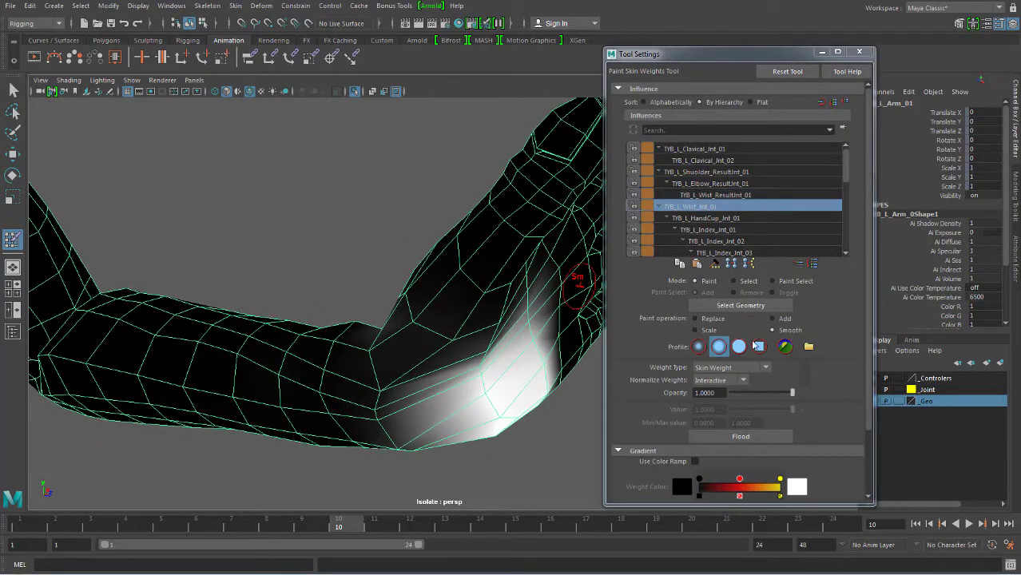
- Briefly switch the brush to Replace, then undo the last change
{"action": "left_click", "coordinate": [695, 317]}
{"action": "mouse_move", "coordinate": [511, 397]}
{"action": "left_mouse_down", "text": "alt"}
{"action": "mouse_move", "coordinate": [410, 368]}
{"action": "mouse_move", "coordinate": [451, 435]}
{"action": "mouse_move", "coordinate": [422, 403]}
{"action": "mouse_move", "coordinate": [466, 436]}
{"action": "mouse_move", "coordinate": [456, 422]}
{"action": "mouse_move", "coordinate": [470, 407]}
{"action": "left_mouse_up", "text": "alt"}
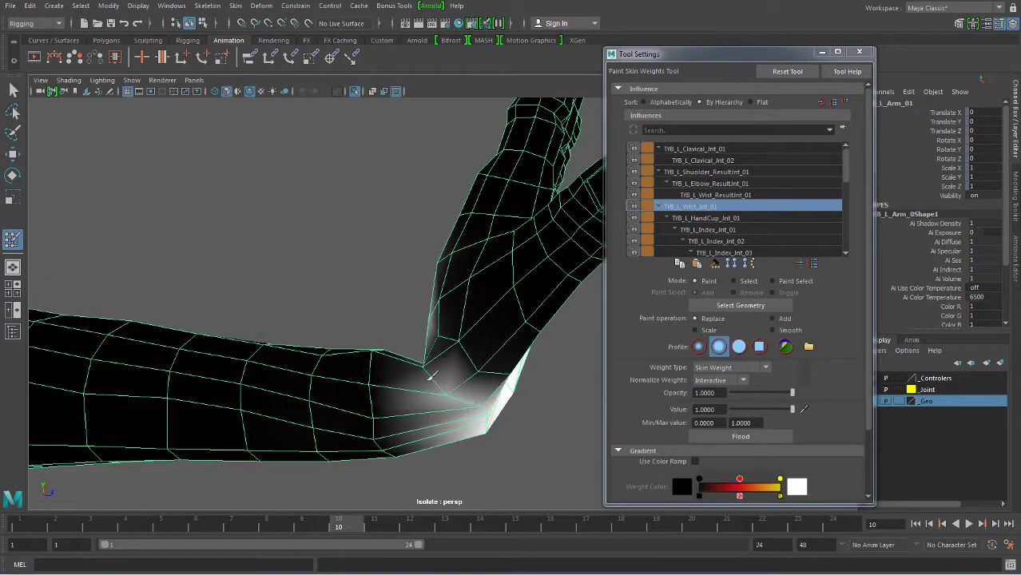
{"action": "mouse_move", "coordinate": [455, 369]}
{"action": "left_mouse_down", "text": "alt"}
{"action": "mouse_move", "coordinate": [467, 399]}
{"action": "mouse_move", "coordinate": [443, 380]}
{"action": "mouse_move", "coordinate": [462, 371]}
{"action": "mouse_move", "coordinate": [483, 406]}
{"action": "mouse_move", "coordinate": [471, 368]}
{"action": "mouse_move", "coordinate": [456, 357]}
{"action": "mouse_move", "coordinate": [485, 357]}
{"action": "mouse_move", "coordinate": [426, 302]}
{"action": "mouse_move", "coordinate": [337, 357]}
{"action": "mouse_move", "coordinate": [302, 403]}
{"action": "mouse_move", "coordinate": [467, 371]}
{"action": "left_mouse_up", "text": "alt"}
{"action": "key", "text": "ctrl+z"}
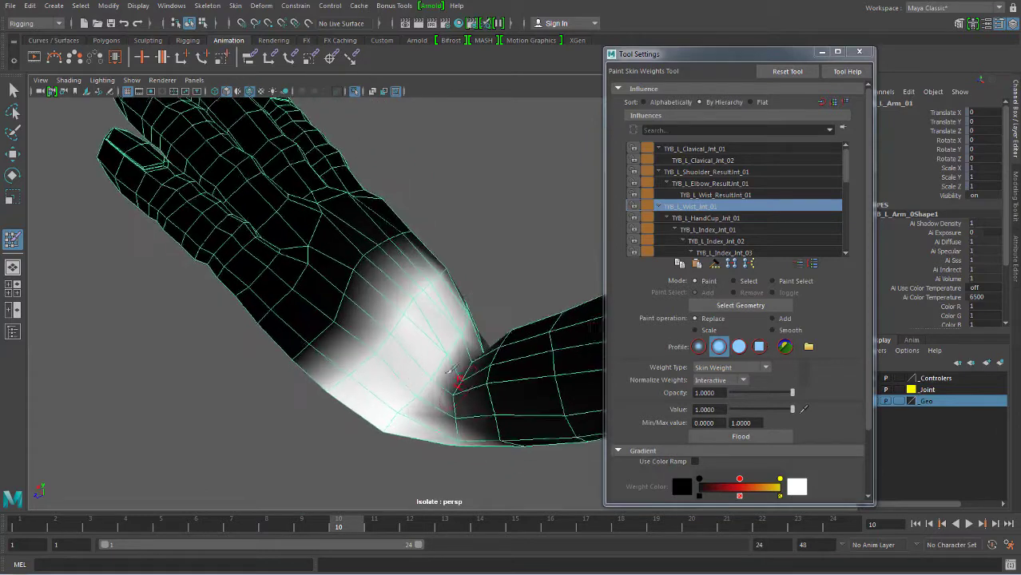
- Set Smooth, blend the wrist and palm weights, then show the elbow result joint's weights
{"action": "left_click", "coordinate": [773, 330]}
{"action": "mouse_move", "coordinate": [561, 377]}
{"action": "left_mouse_down", "text": "alt"}
{"action": "mouse_move", "coordinate": [461, 382]}
{"action": "mouse_move", "coordinate": [524, 371]}
{"action": "mouse_move", "coordinate": [497, 406]}
{"action": "mouse_move", "coordinate": [511, 326]}
{"action": "mouse_move", "coordinate": [494, 335]}
{"action": "mouse_move", "coordinate": [524, 272]}
{"action": "left_mouse_up", "text": "alt"}
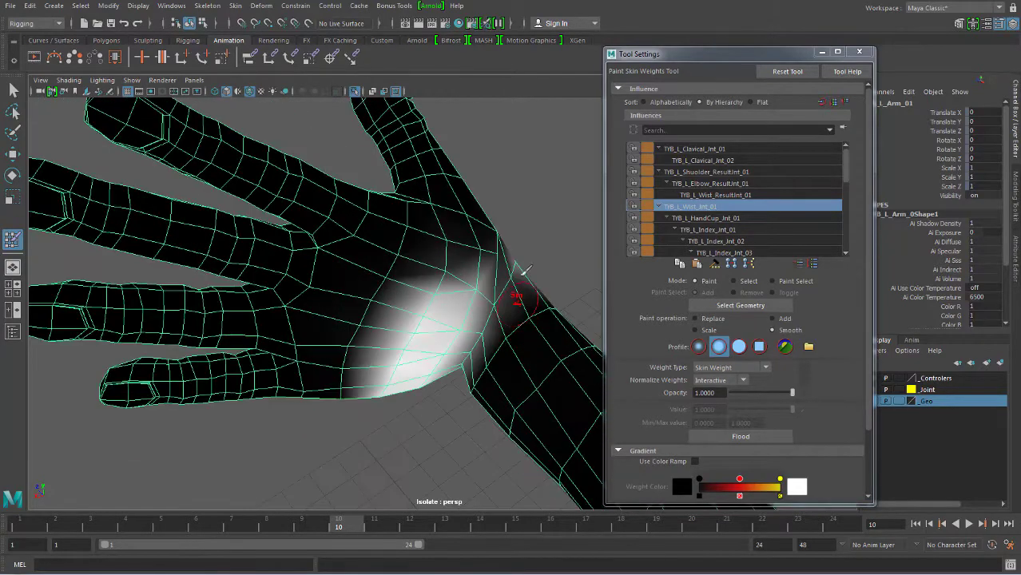
{"action": "middle_click_drag", "start_coordinate": [512, 290], "coordinate": [496, 346], "text": "alt"}
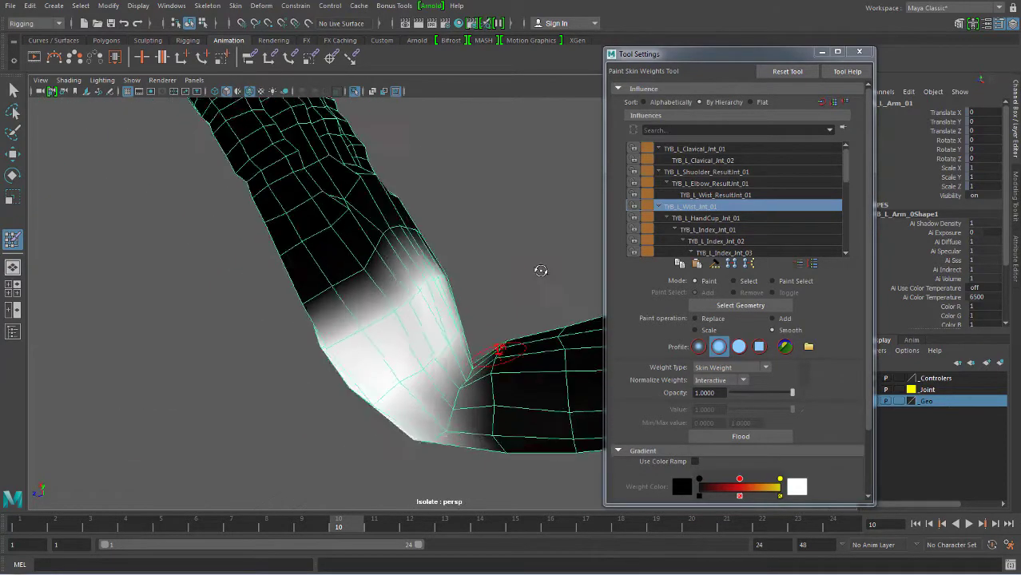
{"action": "left_click_drag", "start_coordinate": [496, 346], "coordinate": [489, 364], "text": "alt"}
{"action": "right_click_drag", "start_coordinate": [461, 390], "coordinate": [332, 373], "text": "alt"}
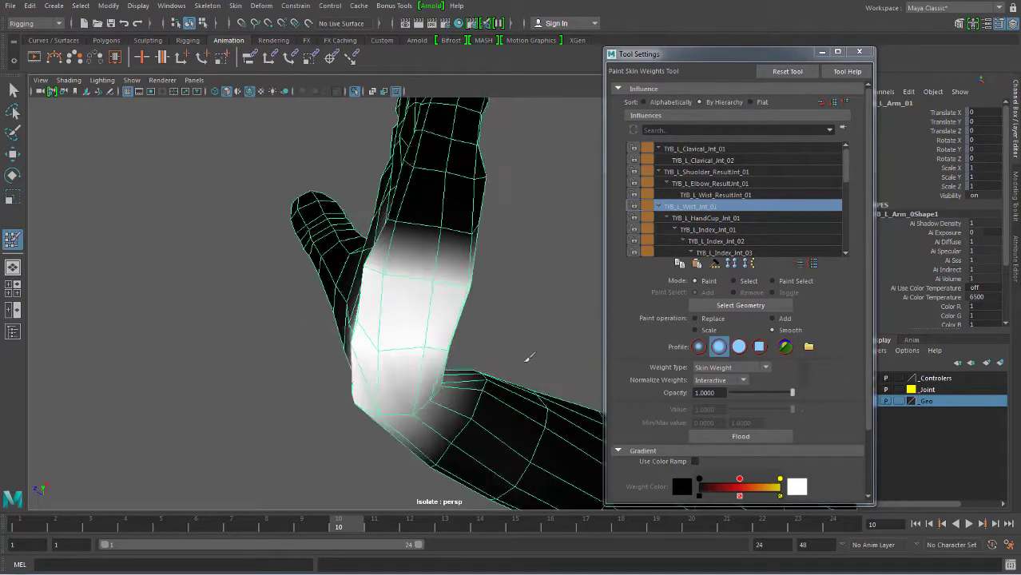
{"action": "left_click_drag", "start_coordinate": [331, 373], "coordinate": [543, 455], "text": "alt"}
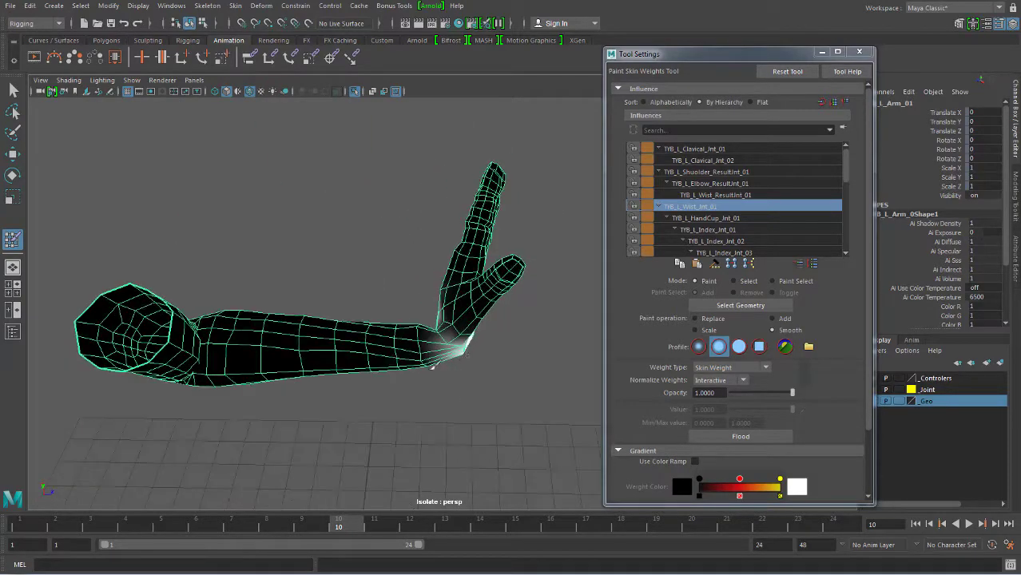
{"action": "right_click_drag", "start_coordinate": [432, 367], "coordinate": [479, 383], "text": "alt"}
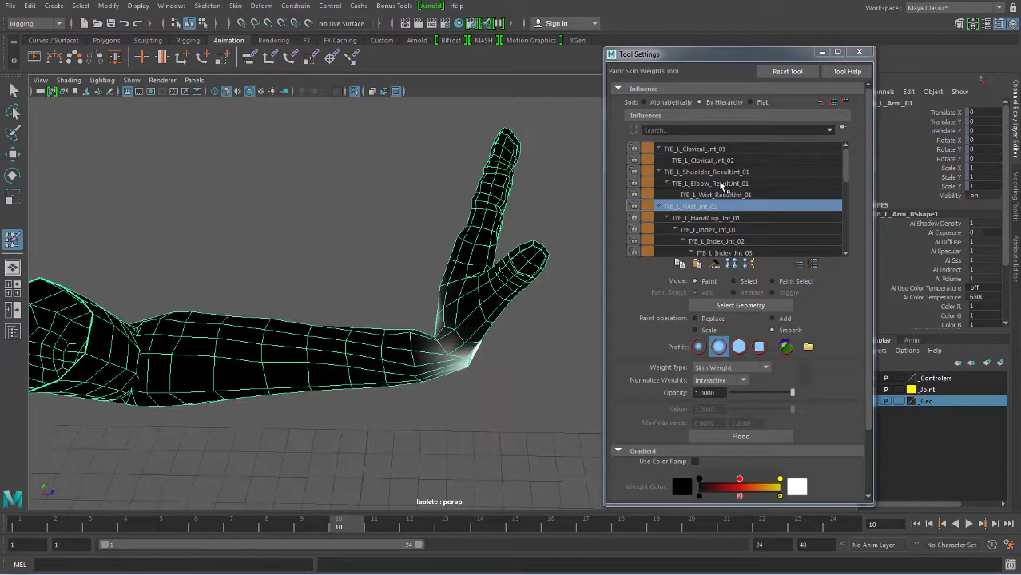
{"action": "left_click", "coordinate": [721, 184]}
{"action": "left_click_drag", "start_coordinate": [405, 343], "coordinate": [375, 351], "text": "alt"}
- Smooth the elbow weights along the forearm toward the wrist, then exit painting with Escape
{"action": "right_click_drag", "start_coordinate": [375, 352], "coordinate": [382, 347], "text": "alt"}
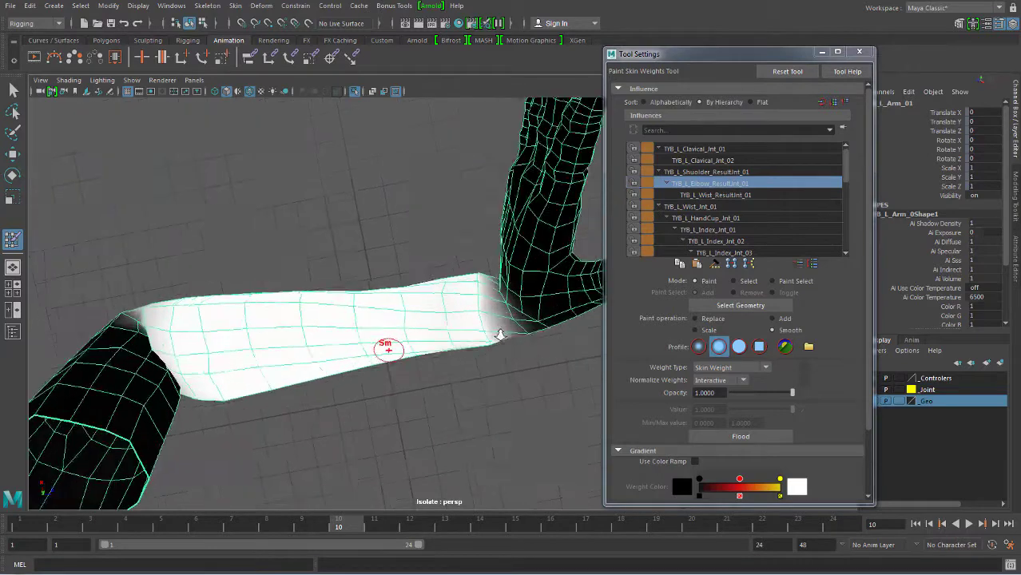
{"action": "mouse_move", "coordinate": [382, 347]}
{"action": "left_mouse_down", "text": "alt"}
{"action": "mouse_move", "coordinate": [492, 331]}
{"action": "mouse_move", "coordinate": [562, 259]}
{"action": "mouse_move", "coordinate": [462, 347]}
{"action": "mouse_move", "coordinate": [423, 316]}
{"action": "mouse_move", "coordinate": [467, 351]}
{"action": "mouse_move", "coordinate": [472, 307]}
{"action": "mouse_move", "coordinate": [421, 346]}
{"action": "mouse_move", "coordinate": [462, 348]}
{"action": "left_mouse_up", "text": "alt"}
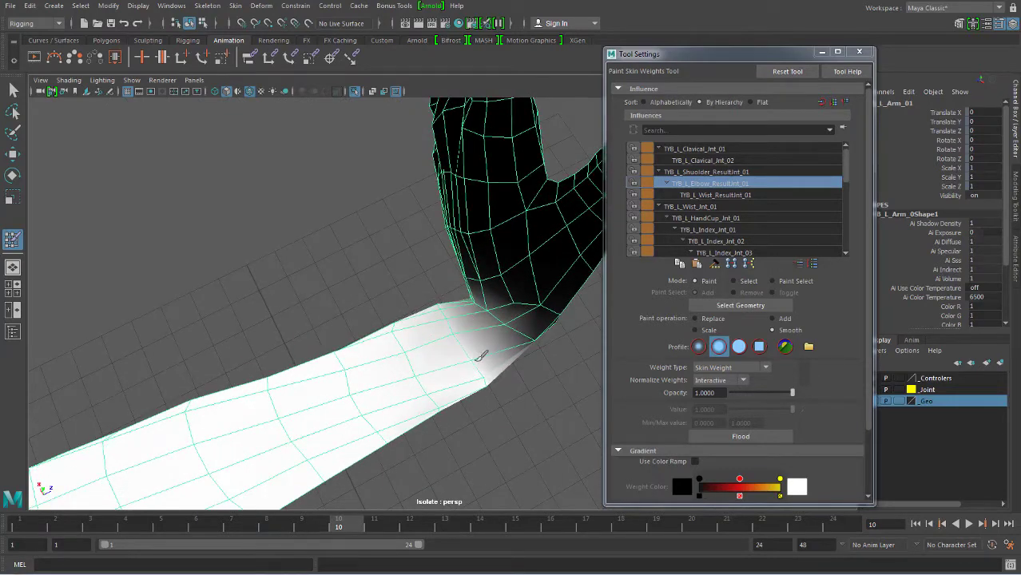
{"action": "mouse_move", "coordinate": [515, 384]}
{"action": "left_mouse_down", "text": "alt"}
{"action": "mouse_move", "coordinate": [471, 343]}
{"action": "mouse_move", "coordinate": [467, 375]}
{"action": "mouse_move", "coordinate": [451, 331]}
{"action": "mouse_move", "coordinate": [467, 372]}
{"action": "left_mouse_up", "text": "alt"}
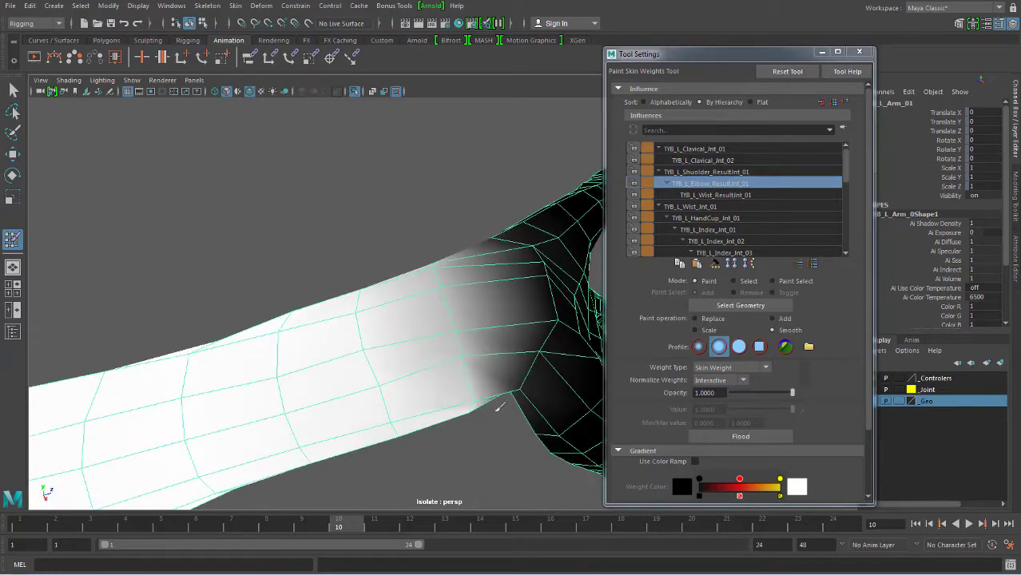
{"action": "left_click_drag", "start_coordinate": [497, 405], "coordinate": [467, 305], "text": "alt"}
{"action": "mouse_move", "coordinate": [471, 269]}
{"action": "left_mouse_down", "text": "alt"}
{"action": "mouse_move", "coordinate": [464, 184]}
{"action": "mouse_move", "coordinate": [459, 257]}
{"action": "mouse_move", "coordinate": [476, 209]}
{"action": "mouse_move", "coordinate": [546, 254]}
{"action": "mouse_move", "coordinate": [467, 274]}
{"action": "mouse_move", "coordinate": [440, 292]}
{"action": "mouse_move", "coordinate": [477, 253]}
{"action": "mouse_move", "coordinate": [462, 283]}
{"action": "mouse_move", "coordinate": [469, 292]}
{"action": "left_mouse_up", "text": "alt"}
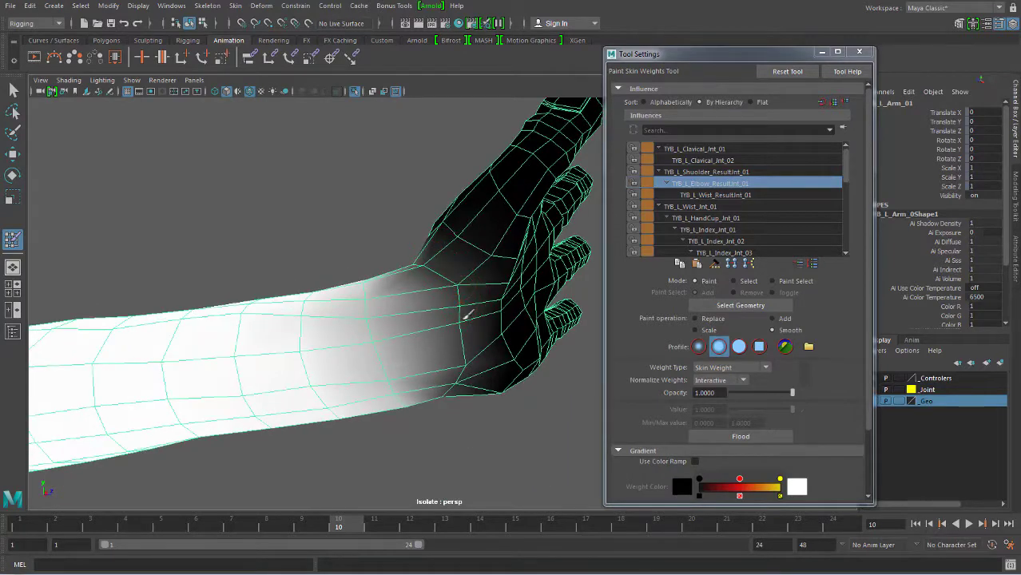
{"action": "mouse_move", "coordinate": [459, 330]}
{"action": "left_mouse_down", "text": "alt"}
{"action": "mouse_move", "coordinate": [415, 283]}
{"action": "mouse_move", "coordinate": [444, 341]}
{"action": "mouse_move", "coordinate": [326, 358]}
{"action": "mouse_move", "coordinate": [337, 318]}
{"action": "mouse_move", "coordinate": [344, 339]}
{"action": "mouse_move", "coordinate": [393, 295]}
{"action": "mouse_move", "coordinate": [422, 342]}
{"action": "mouse_move", "coordinate": [341, 525]}
{"action": "mouse_move", "coordinate": [82, 501]}
{"action": "left_mouse_up", "text": "alt"}
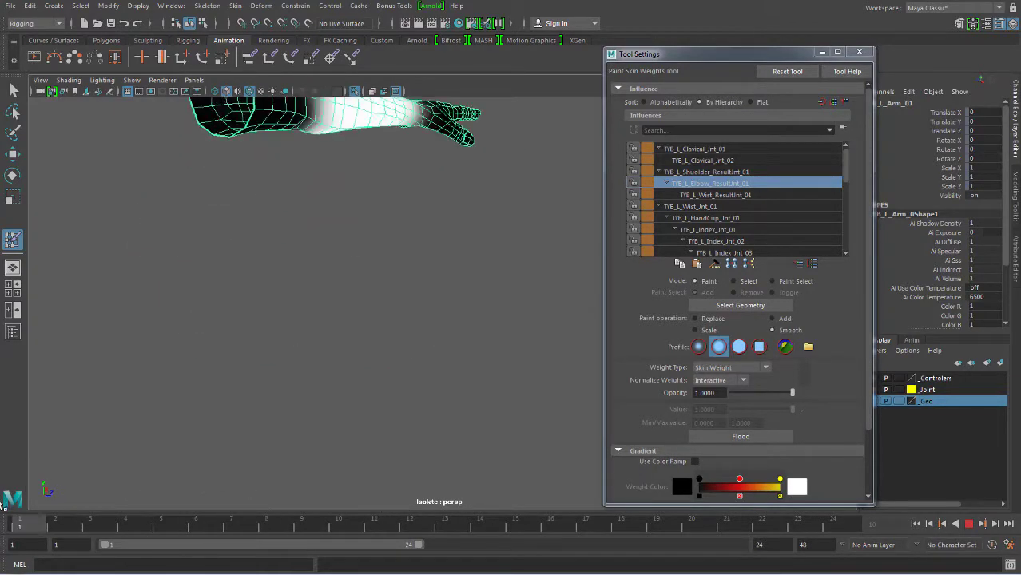
{"action": "key", "text": "Escape"}
- Stop playback and save the scene
{"action": "left_click", "coordinate": [13, 91]}
{"action": "mouse_move", "coordinate": [514, 369]}
{"action": "left_mouse_down", "text": "alt"}
{"action": "mouse_move", "coordinate": [412, 303]}
{"action": "mouse_move", "coordinate": [257, 381]}
{"action": "mouse_move", "coordinate": [203, 381]}
{"action": "mouse_move", "coordinate": [336, 361]}
{"action": "left_mouse_up", "text": "alt"}
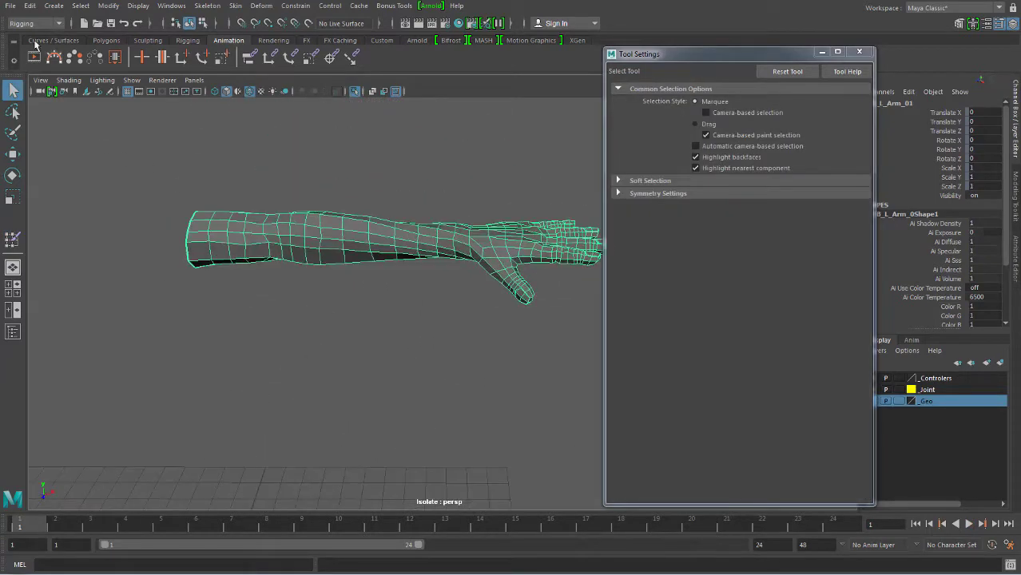
{"action": "left_click", "coordinate": [12, 7]}
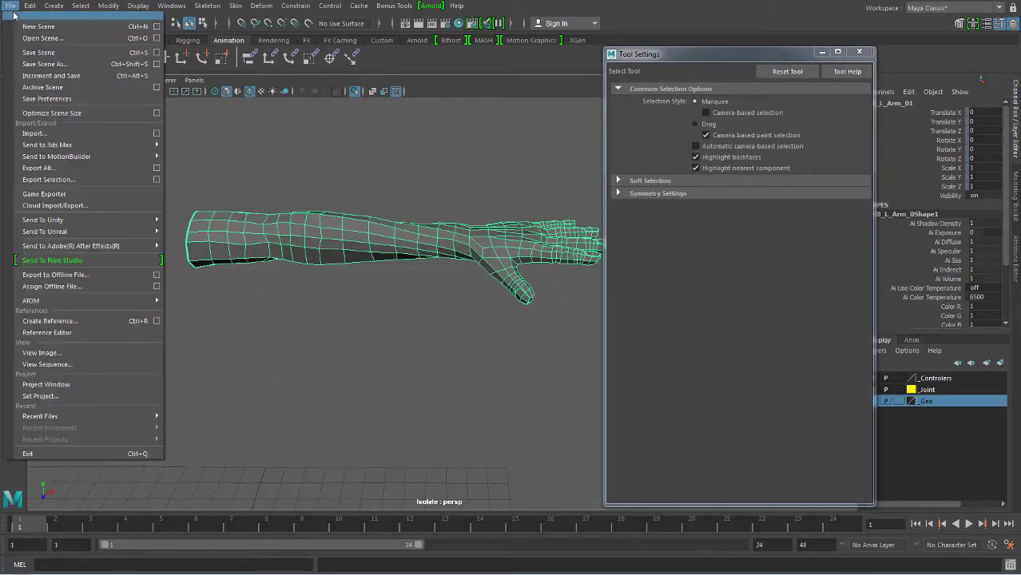
{"action": "left_click", "coordinate": [55, 53]}
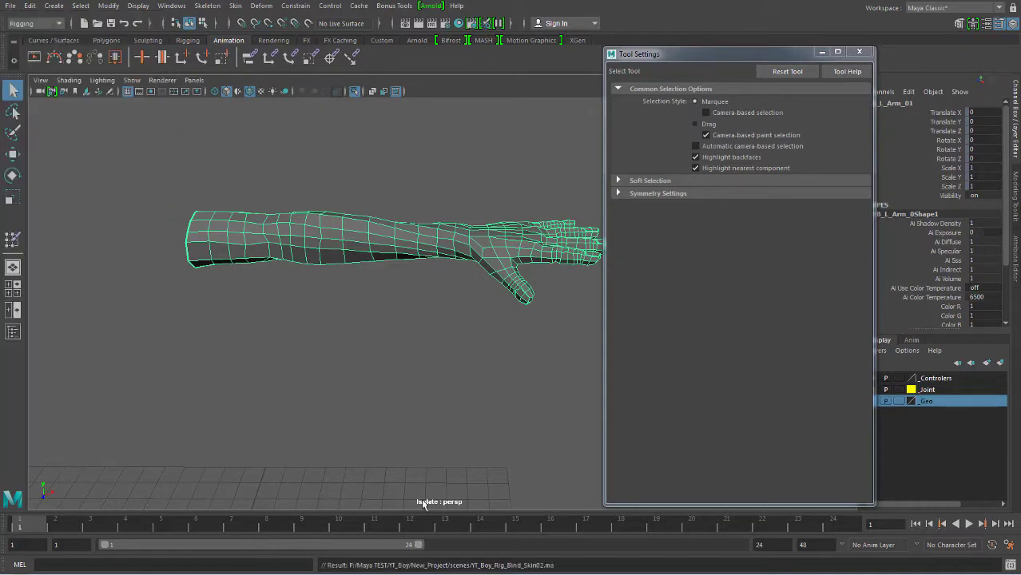
- Turn Isolate Select off and scrub to frame 11 to check the arm bend
{"action": "left_click", "coordinate": [357, 91]}
{"action": "scroll", "coordinate": [320, 303], "scroll_direction": "down", "scroll_amount": 5}
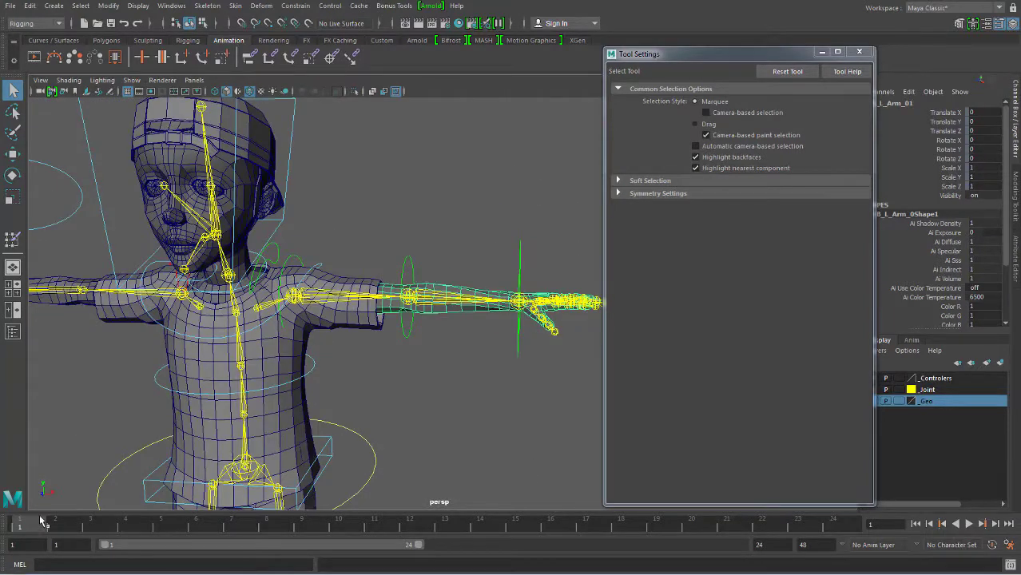
{"action": "left_click_drag", "start_coordinate": [41, 520], "coordinate": [389, 522]}
{"action": "mouse_move", "coordinate": [432, 447]}
{"action": "left_mouse_down", "text": "alt"}
{"action": "mouse_move", "coordinate": [465, 353]}
{"action": "mouse_move", "coordinate": [335, 324]}
{"action": "mouse_move", "coordinate": [542, 321]}
{"action": "left_mouse_up", "text": "alt"}
{"action": "scroll", "coordinate": [542, 321], "scroll_direction": "up", "scroll_amount": 2}
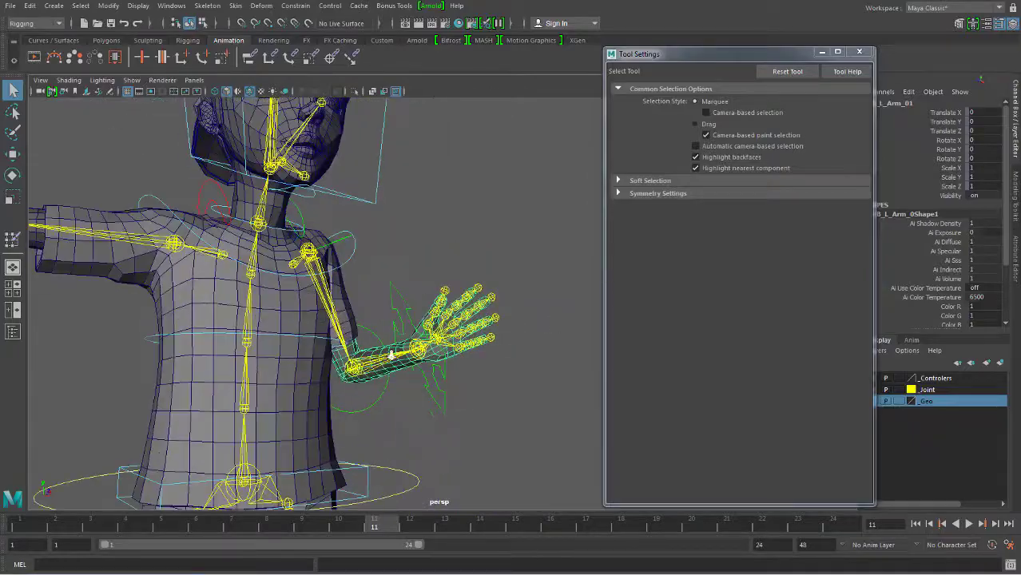
{"action": "scroll", "coordinate": [589, 372], "scroll_direction": "up", "scroll_amount": 4}
- Return the rig to frame 1 in T-pose and select the left arm mesh
{"action": "mouse_move", "coordinate": [590, 372]}
{"action": "left_mouse_down", "text": "alt"}
{"action": "mouse_move", "coordinate": [517, 458]}
{"action": "mouse_move", "coordinate": [529, 326]}
{"action": "mouse_move", "coordinate": [479, 336]}
{"action": "left_mouse_up", "text": "alt"}
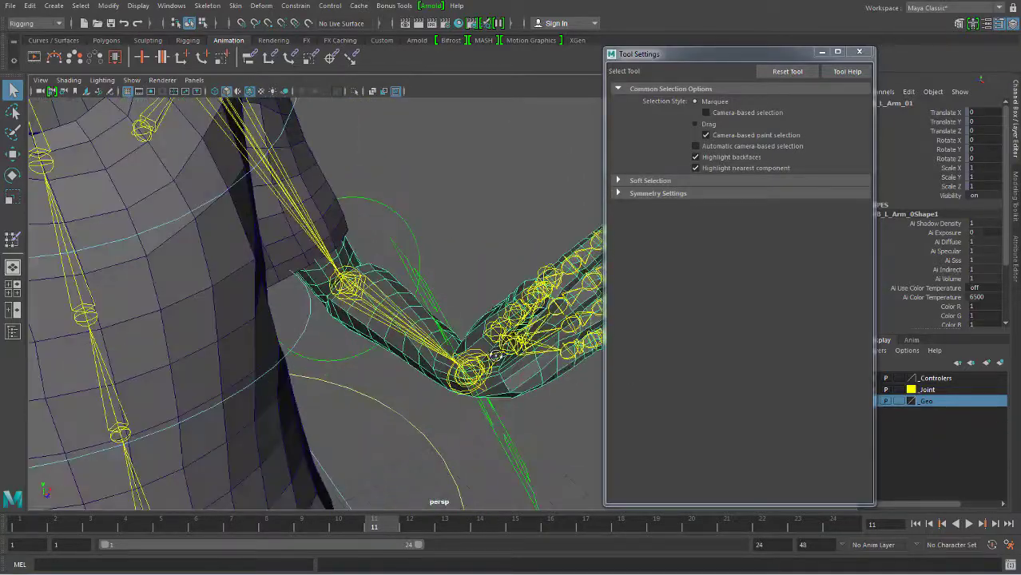
{"action": "left_click_drag", "start_coordinate": [385, 524], "coordinate": [20, 524]}
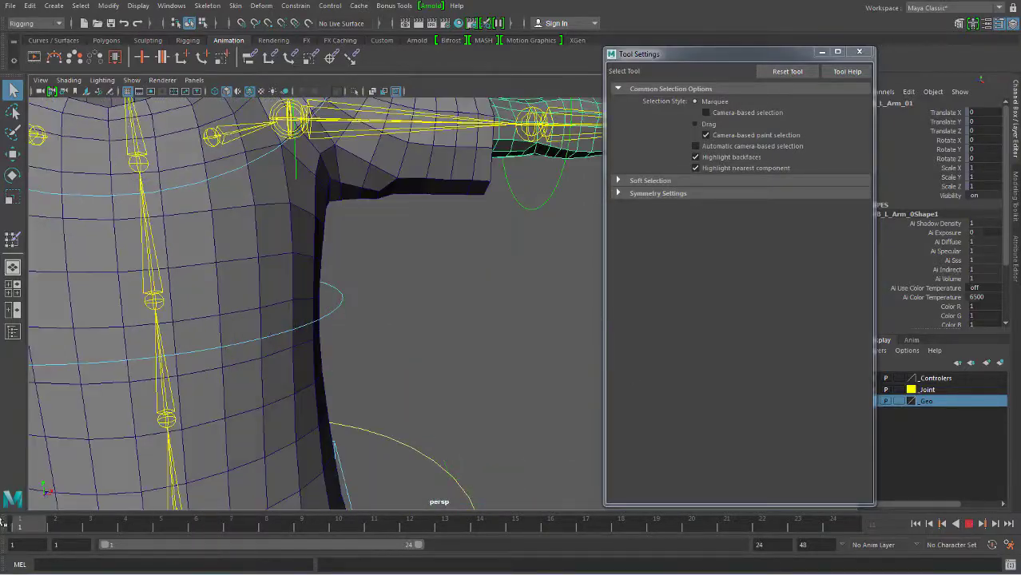
{"action": "mouse_move", "coordinate": [351, 307]}
{"action": "left_mouse_down", "text": "alt"}
{"action": "mouse_move", "coordinate": [544, 360]}
{"action": "mouse_move", "coordinate": [303, 306]}
{"action": "mouse_move", "coordinate": [524, 283]}
{"action": "left_mouse_up", "text": "alt"}
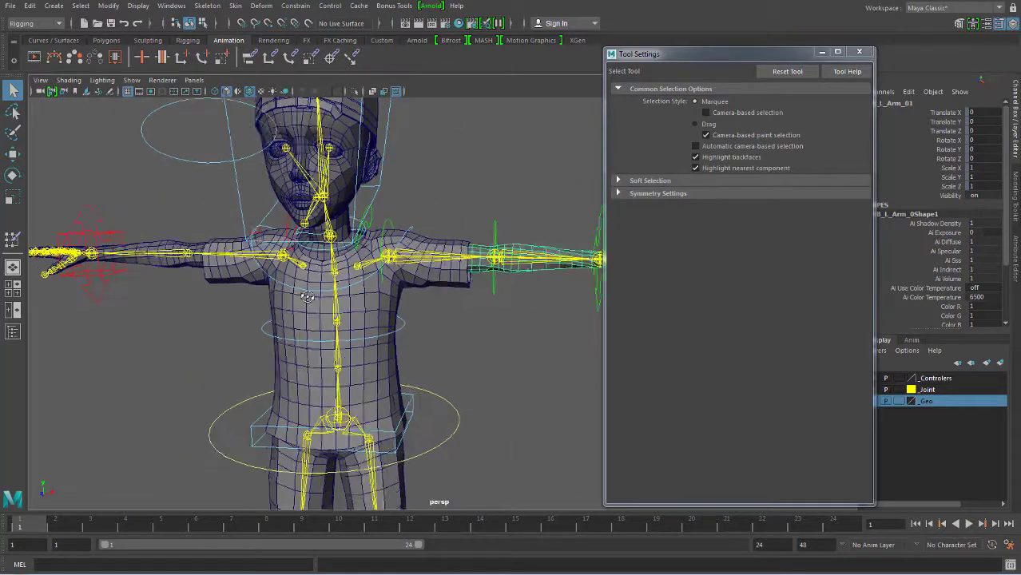
{"action": "left_click", "coordinate": [523, 284]}
{"action": "left_click", "coordinate": [527, 275]}
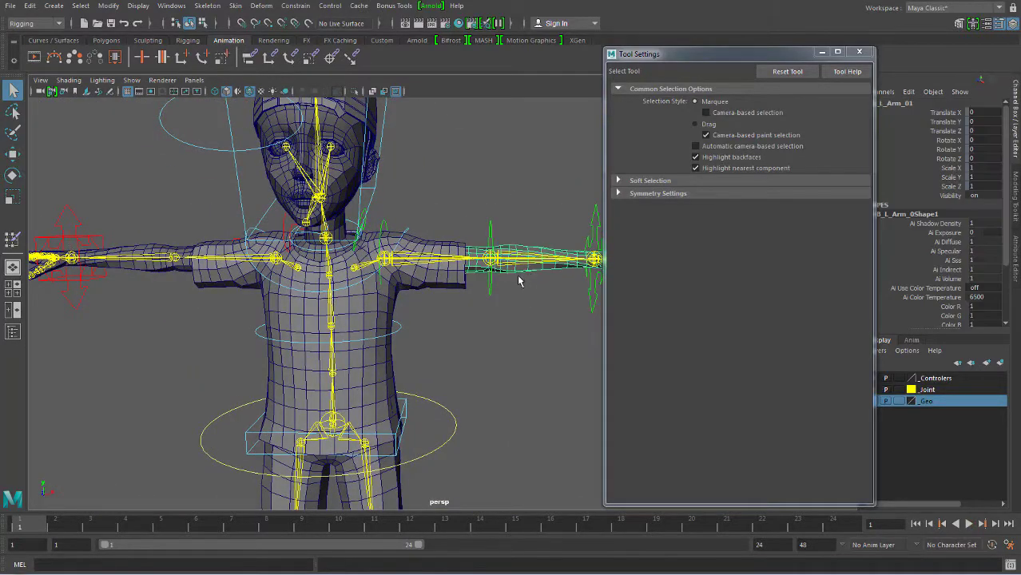
- Close Tool Settings and select the left arm mesh
{"action": "left_click", "coordinate": [859, 51]}
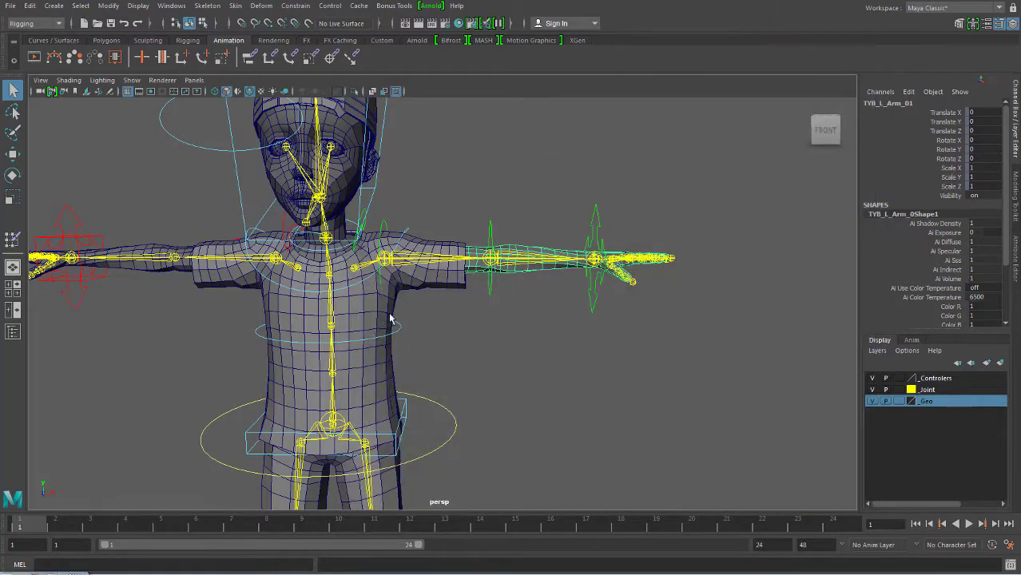
{"action": "left_click_drag", "start_coordinate": [559, 263], "coordinate": [597, 272], "text": "alt"}
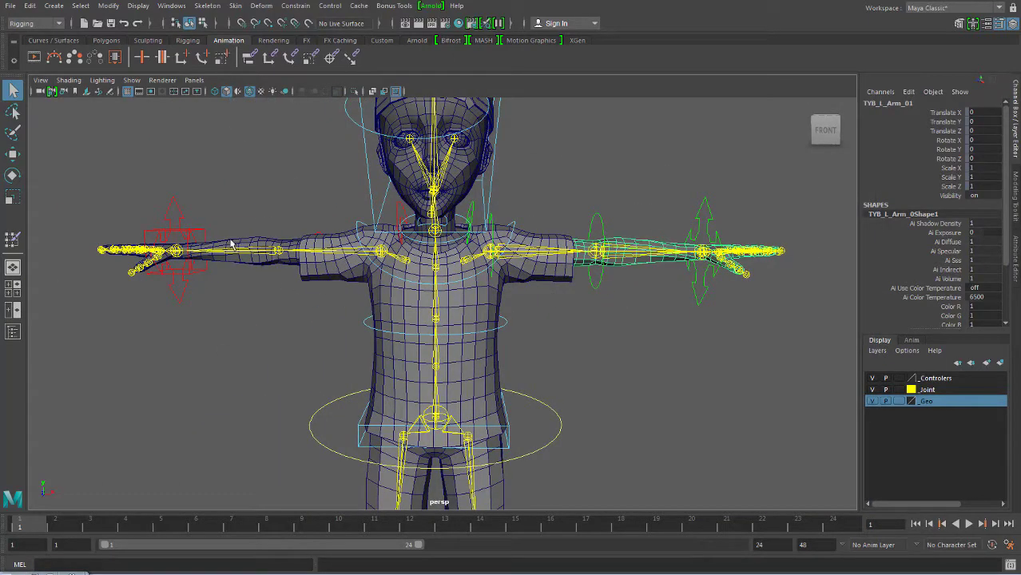
{"action": "left_click", "coordinate": [627, 276]}
{"action": "left_click", "coordinate": [625, 269]}
{"action": "left_click", "coordinate": [635, 278]}
{"action": "left_click", "coordinate": [632, 270]}
- Select TYB_L_Arm_01, then add TYB_R_Arm_01 to the selection
{"action": "left_click", "coordinate": [248, 266], "text": "shift"}
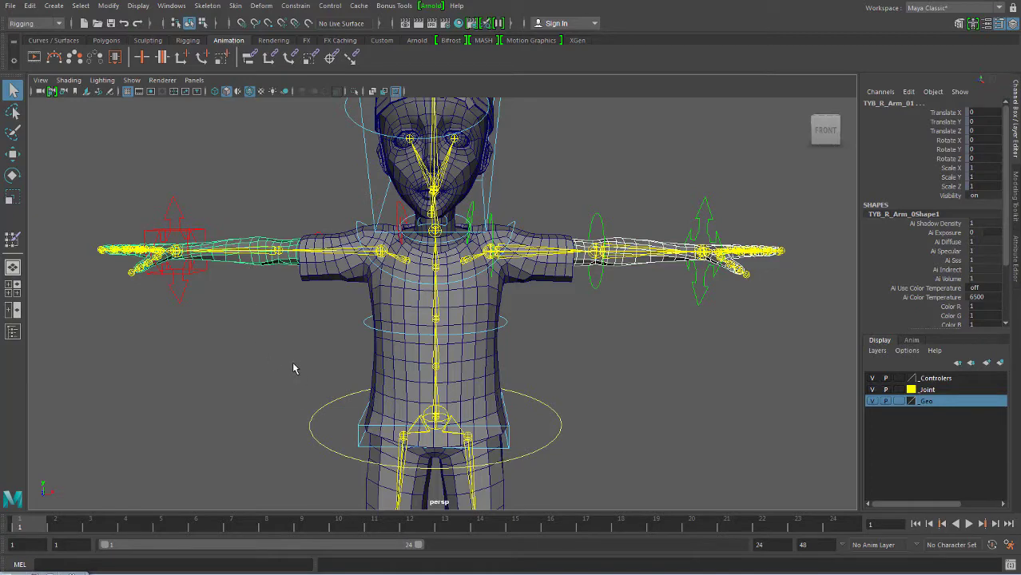
{"action": "left_click_drag", "start_coordinate": [293, 367], "coordinate": [297, 354], "text": "alt"}
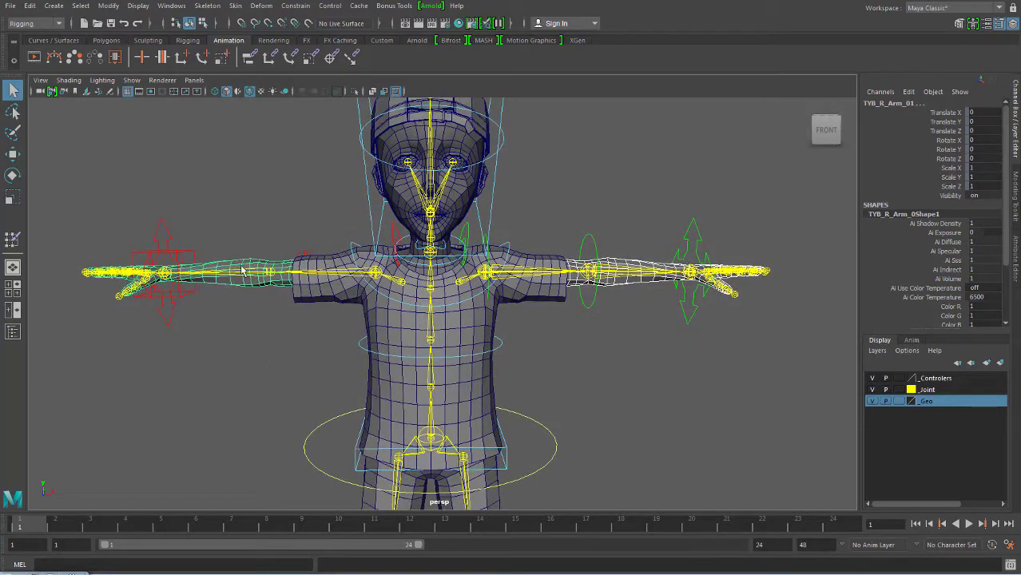
{"action": "left_click", "coordinate": [601, 348]}
{"action": "left_click", "coordinate": [623, 291]}
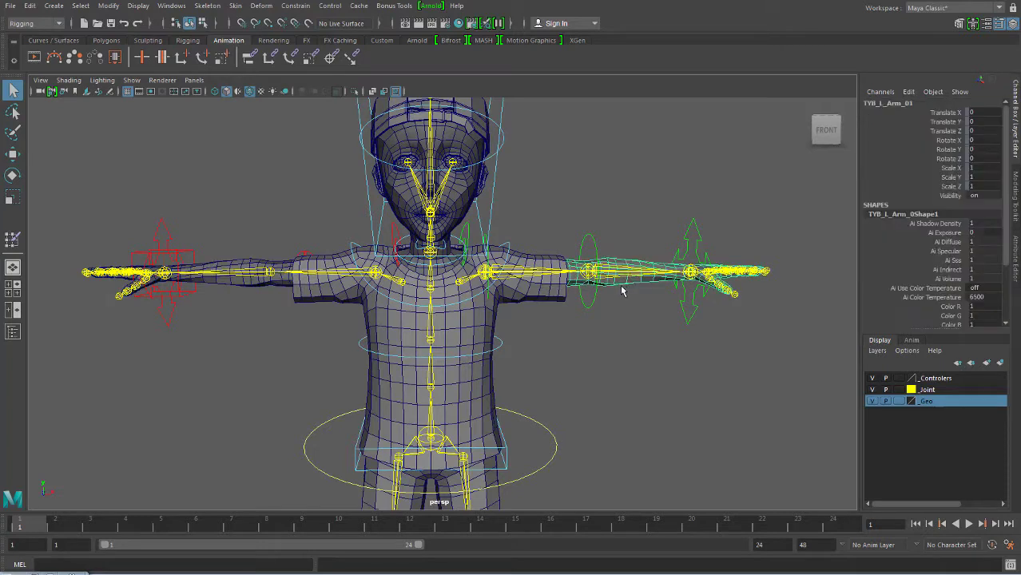
{"action": "left_click", "coordinate": [253, 286], "text": "shift"}
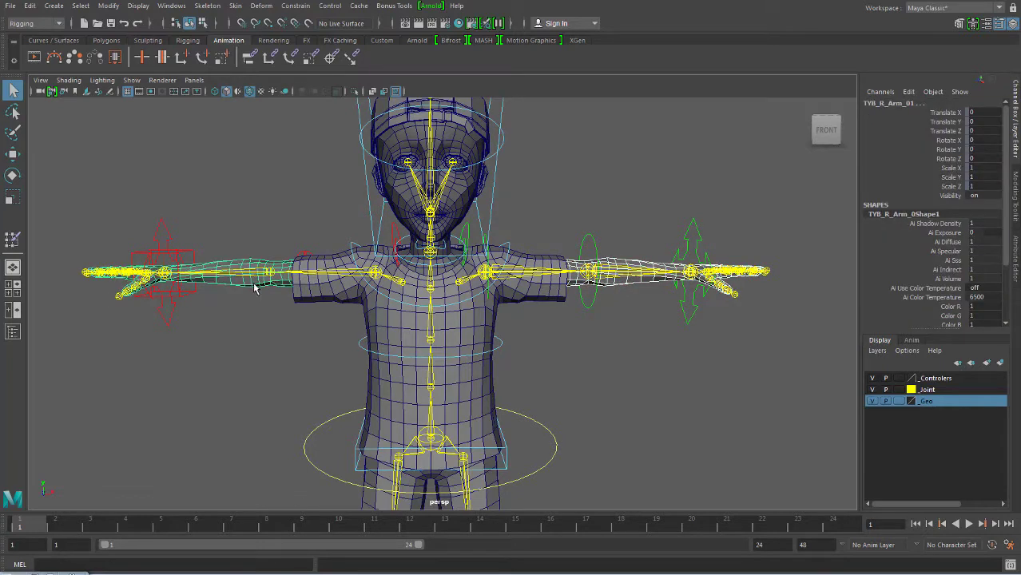
- Open Mirror Skin Weights options reset to defaults: YZ, positive to negative, closest joint
{"action": "left_click", "coordinate": [235, 7]}
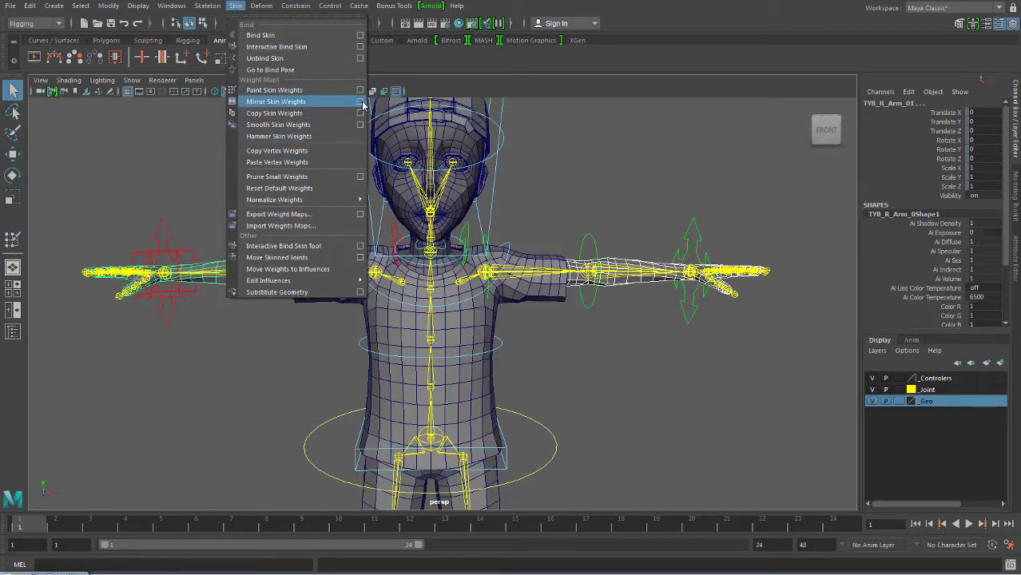
{"action": "left_click", "coordinate": [360, 101]}
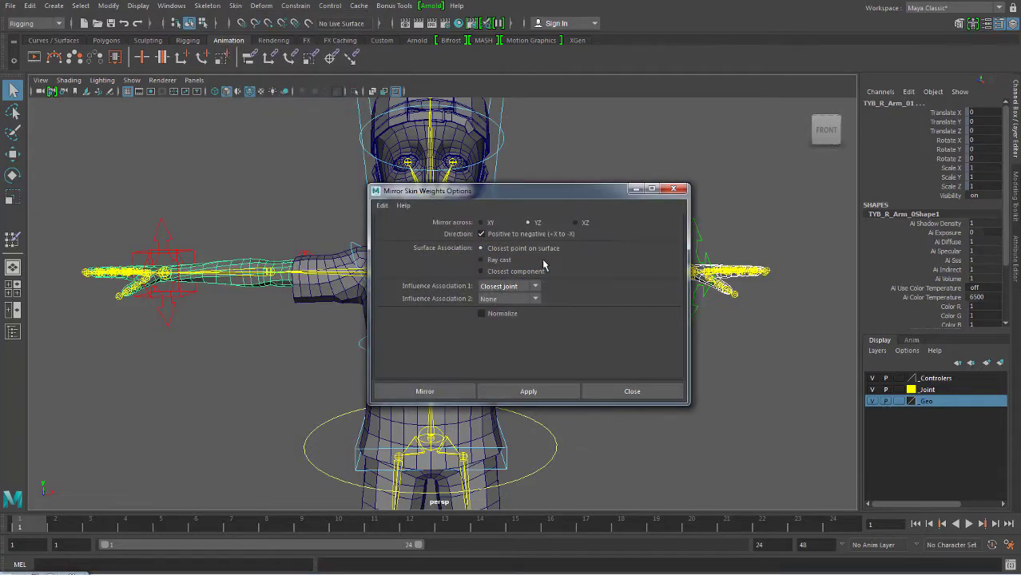
{"action": "left_click_drag", "start_coordinate": [526, 194], "coordinate": [534, 189]}
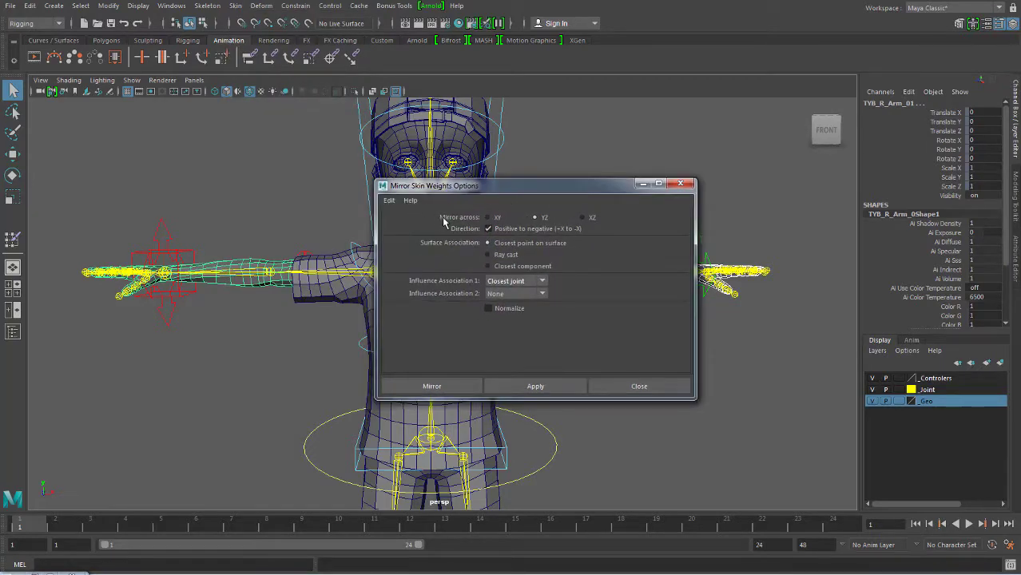
{"action": "left_click", "coordinate": [389, 200]}
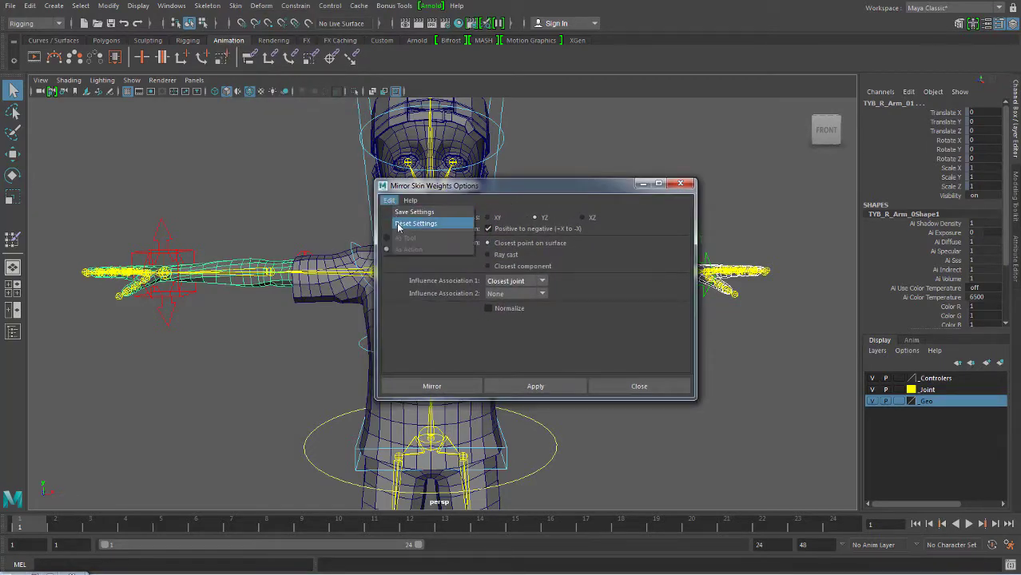
{"action": "left_click", "coordinate": [399, 224]}
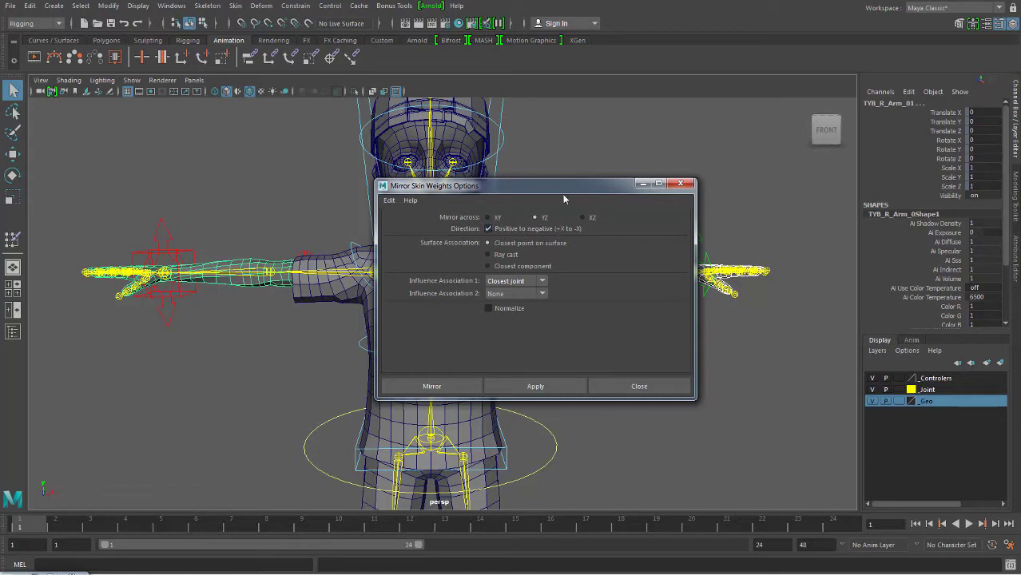
{"action": "mouse_move", "coordinate": [563, 194]}
{"action": "left_mouse_down"}
{"action": "mouse_move", "coordinate": [613, 259]}
{"action": "mouse_move", "coordinate": [624, 74]}
{"action": "left_mouse_up"}
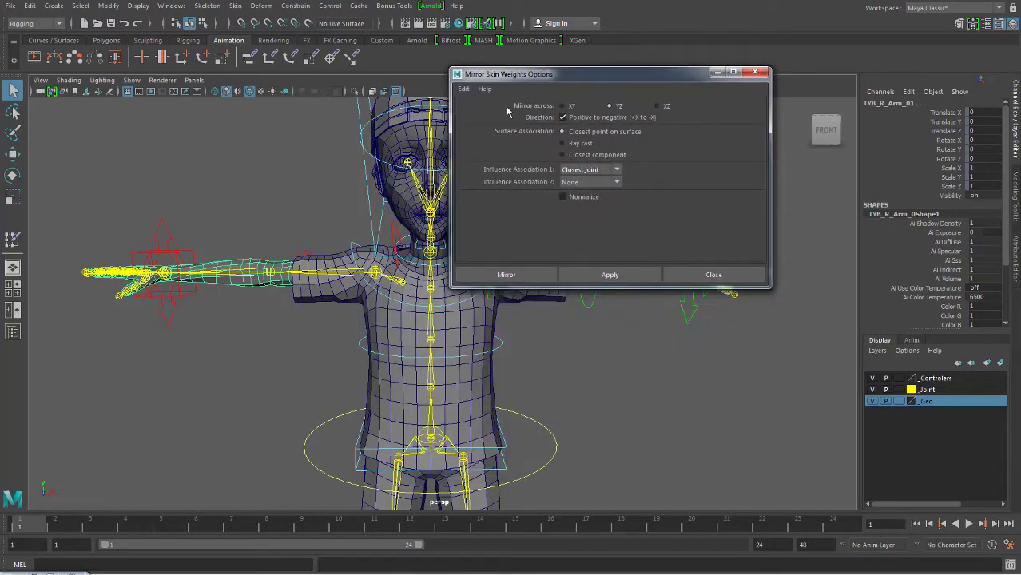
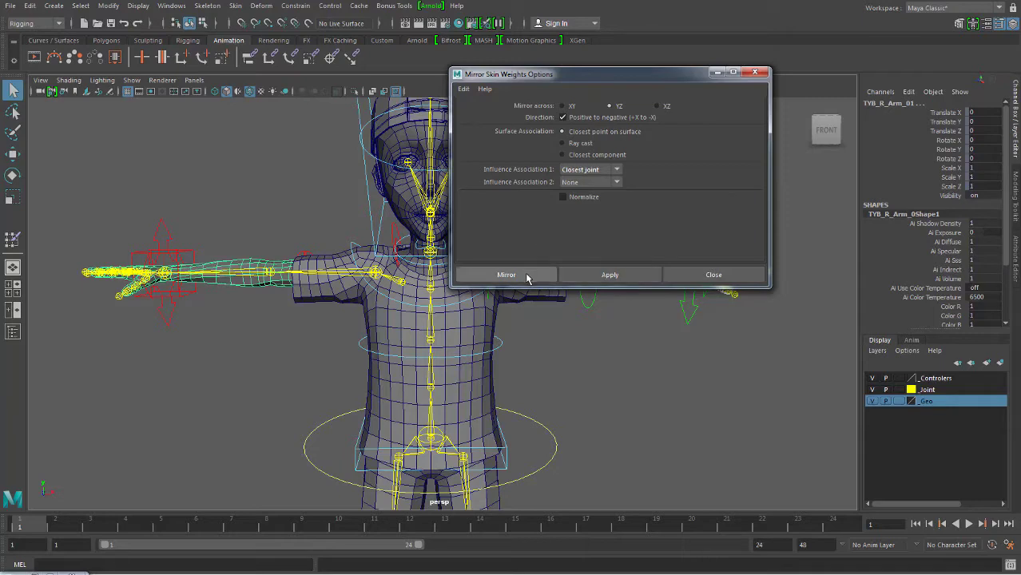
- Mirror the arm skin weights across, then select the right arm mesh
{"action": "left_click", "coordinate": [526, 277]}
{"action": "left_click", "coordinate": [565, 346]}
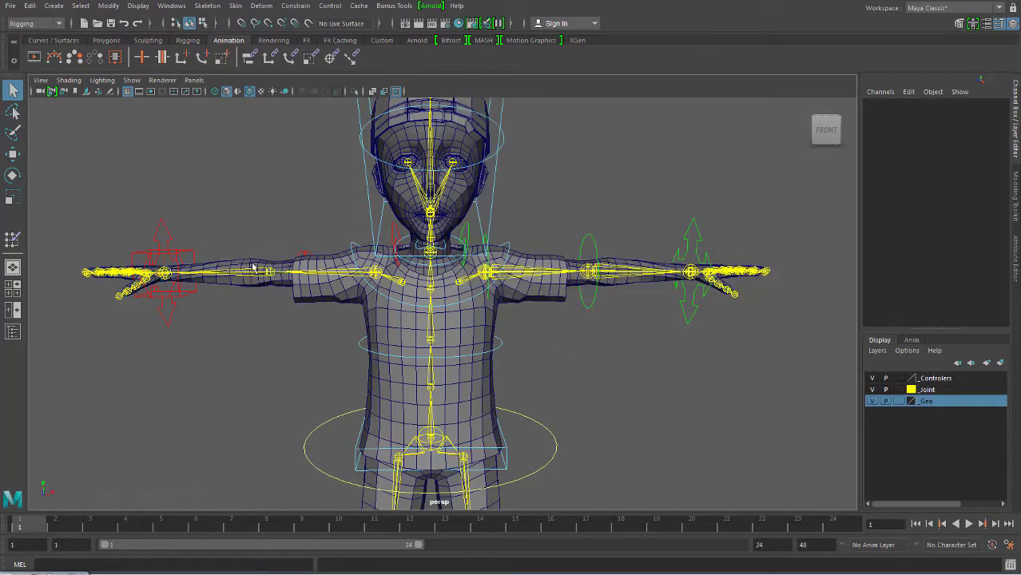
{"action": "left_click", "coordinate": [254, 265]}
- Switch the right arm to FK by setting the hand control's FK IK Switch to 0
{"action": "mouse_move", "coordinate": [280, 345]}
{"action": "left_mouse_down", "text": "alt"}
{"action": "mouse_move", "coordinate": [270, 322]}
{"action": "mouse_move", "coordinate": [232, 304]}
{"action": "left_mouse_up", "text": "alt"}
{"action": "left_click", "coordinate": [184, 262]}
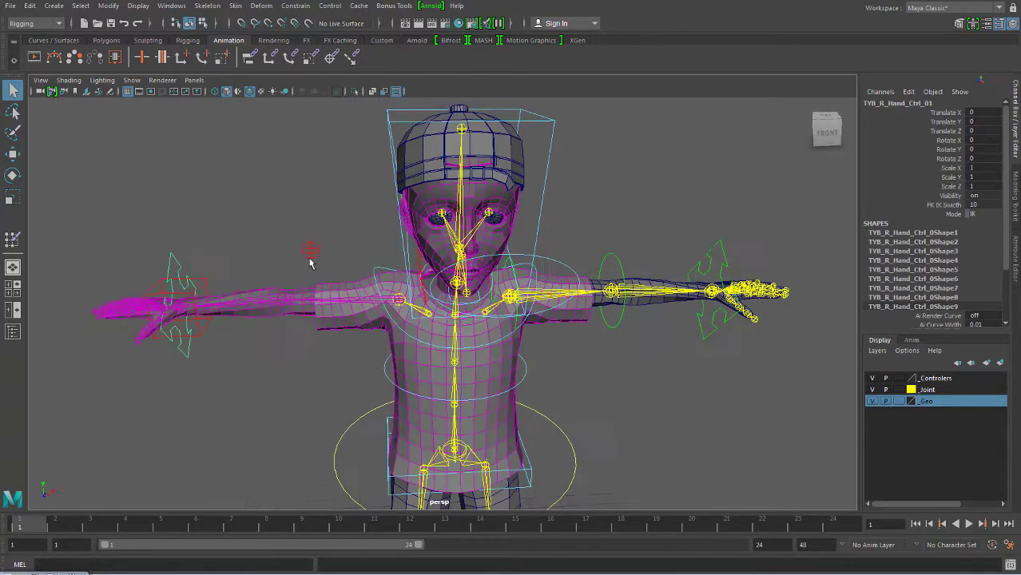
{"action": "left_click", "coordinate": [949, 206]}
{"action": "middle_click_drag", "start_coordinate": [323, 293], "coordinate": [304, 293]}
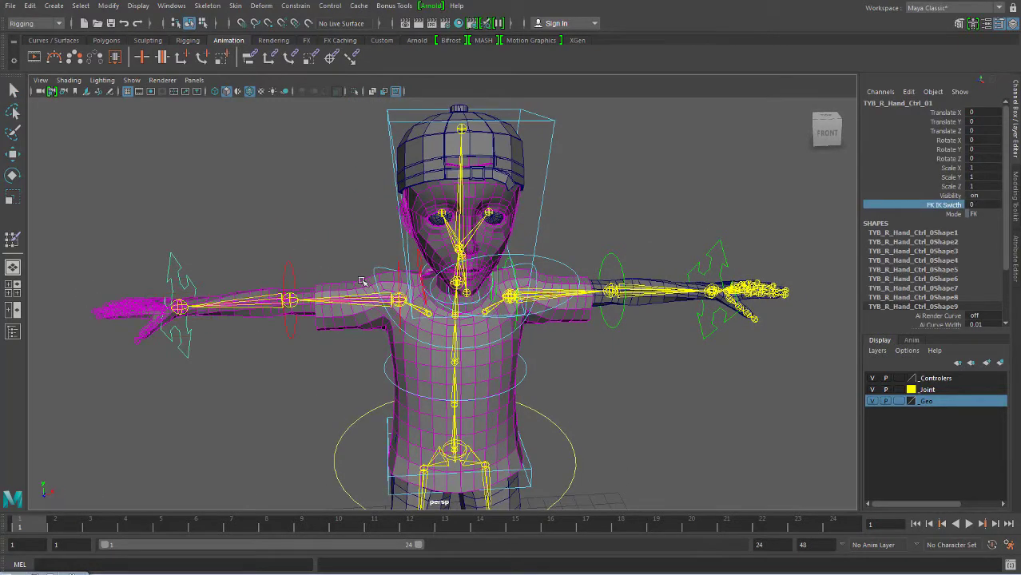
- Test-bend the right elbow FK control with the rotate tool through several angles
{"action": "left_click_drag", "start_coordinate": [361, 282], "coordinate": [354, 280], "text": "alt"}
{"action": "mouse_move", "coordinate": [353, 280]}
{"action": "right_mouse_down", "text": "alt"}
{"action": "mouse_move", "coordinate": [382, 257]}
{"action": "mouse_move", "coordinate": [393, 305]}
{"action": "right_mouse_up", "text": "alt"}
{"action": "left_click", "coordinate": [384, 257]}
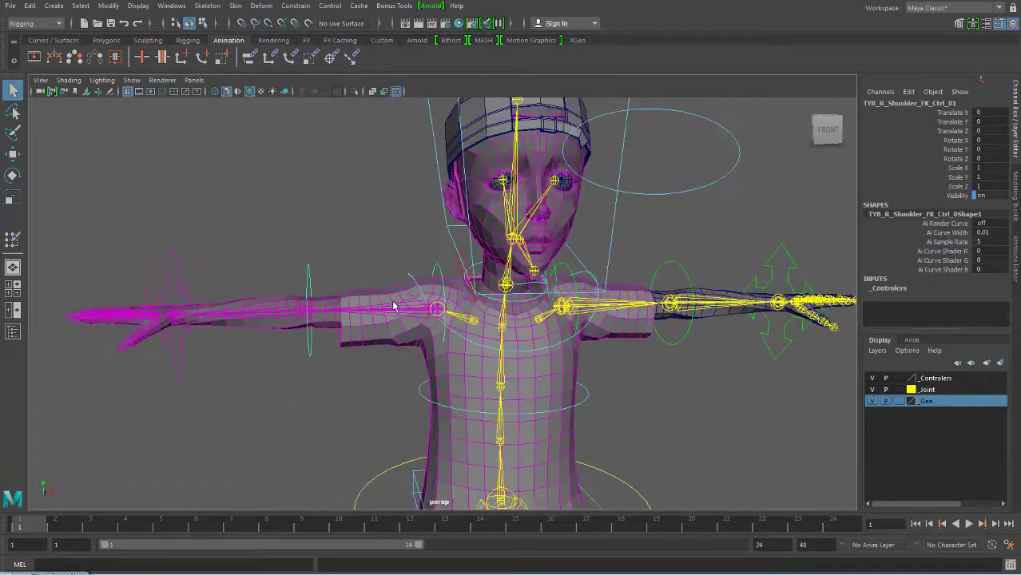
{"action": "key", "text": "e"}
{"action": "left_click", "coordinate": [317, 286]}
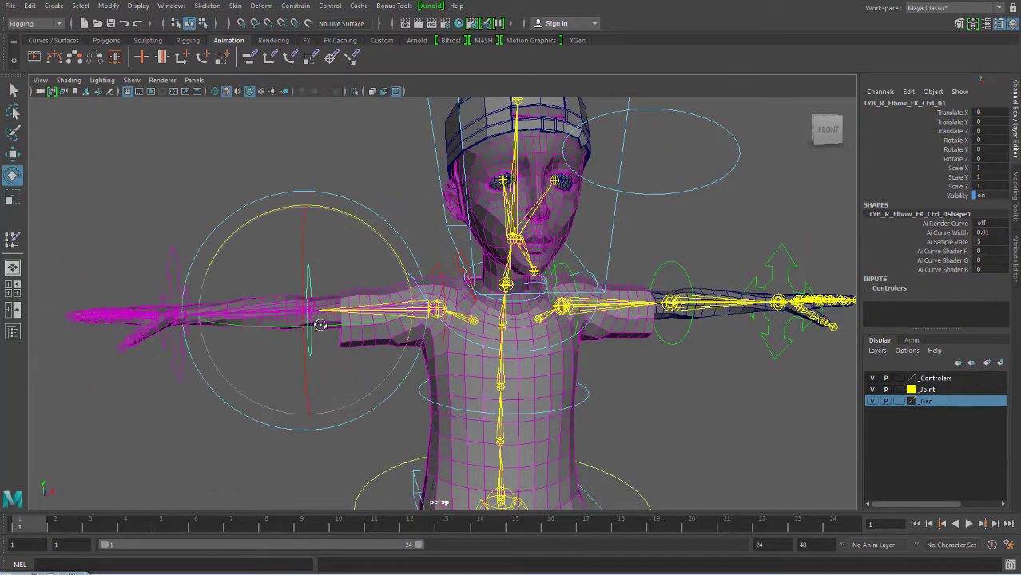
{"action": "mouse_move", "coordinate": [318, 286]}
{"action": "left_mouse_down", "text": "alt"}
{"action": "mouse_move", "coordinate": [251, 355]}
{"action": "mouse_move", "coordinate": [360, 362]}
{"action": "mouse_move", "coordinate": [355, 375]}
{"action": "left_mouse_up", "text": "alt"}
{"action": "mouse_move", "coordinate": [356, 336]}
{"action": "left_mouse_down", "text": "alt"}
{"action": "mouse_move", "coordinate": [352, 391]}
{"action": "mouse_move", "coordinate": [415, 319]}
{"action": "left_mouse_up", "text": "alt"}
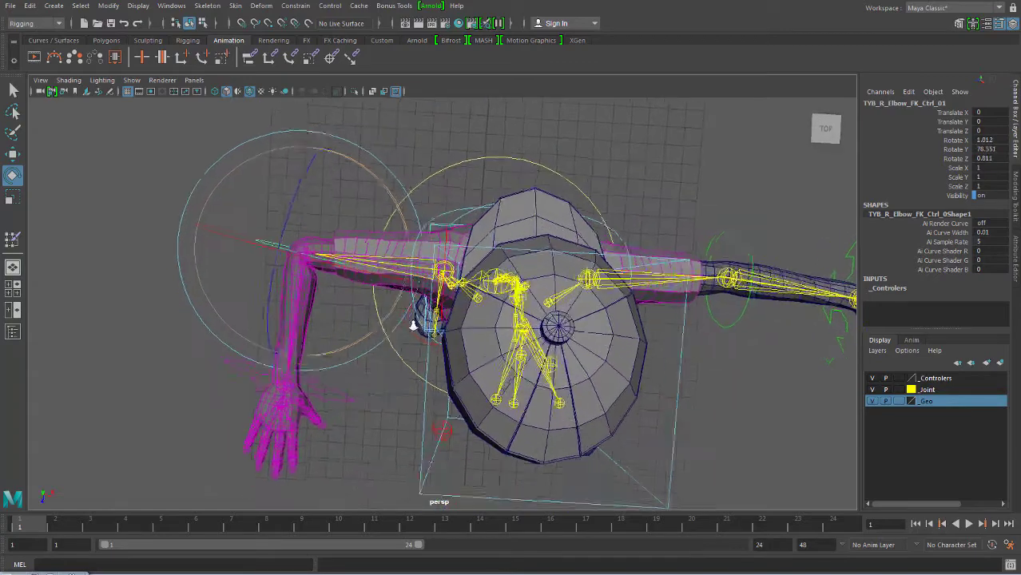
{"action": "scroll", "coordinate": [415, 319], "scroll_direction": "up", "scroll_amount": 5}
{"action": "mouse_move", "coordinate": [413, 266]}
{"action": "left_mouse_down"}
{"action": "mouse_move", "coordinate": [424, 254]}
{"action": "mouse_move", "coordinate": [399, 217]}
{"action": "left_mouse_up"}
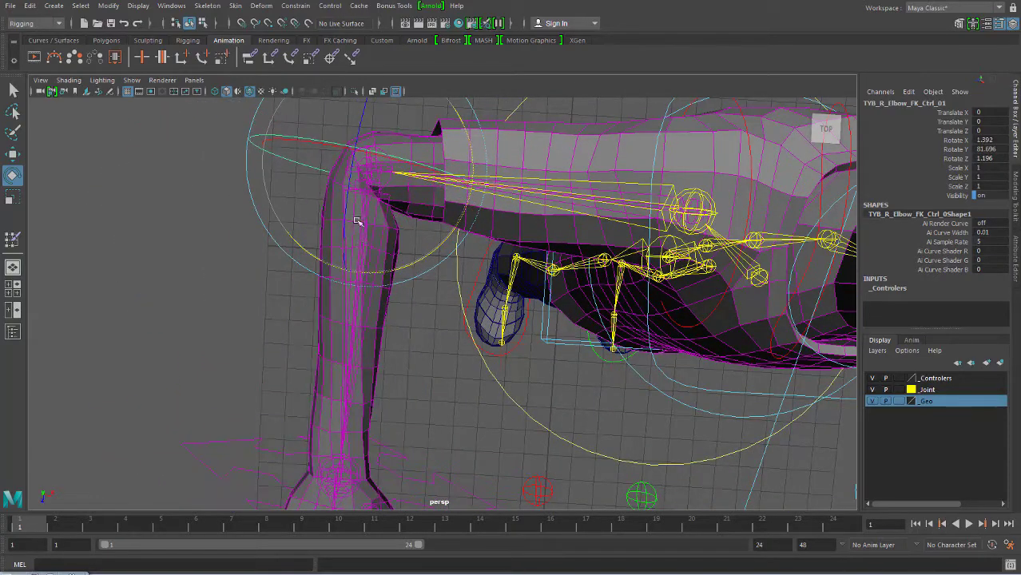
{"action": "left_click_drag", "start_coordinate": [436, 252], "coordinate": [378, 289]}
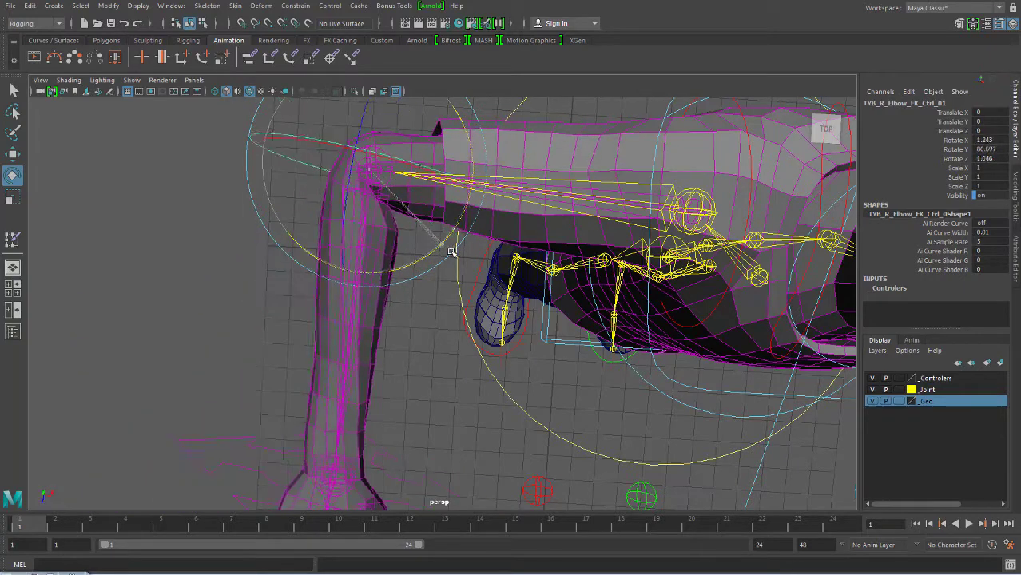
- Undo the elbow rotations to straighten the arm and frame the whole rig
{"action": "key", "text": "ctrl+z"}
{"action": "key", "text": "ctrl+z"}
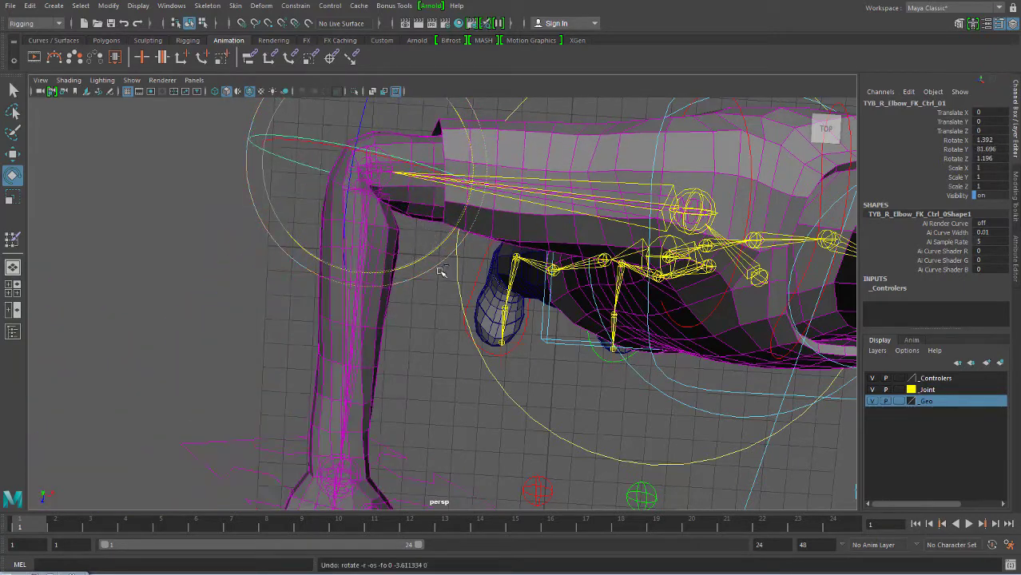
{"action": "key", "text": "ctrl+z"}
{"action": "key", "text": "ctrl+z"}
{"action": "key", "text": "ctrl+z"}
{"action": "key", "text": "ctrl+z"}
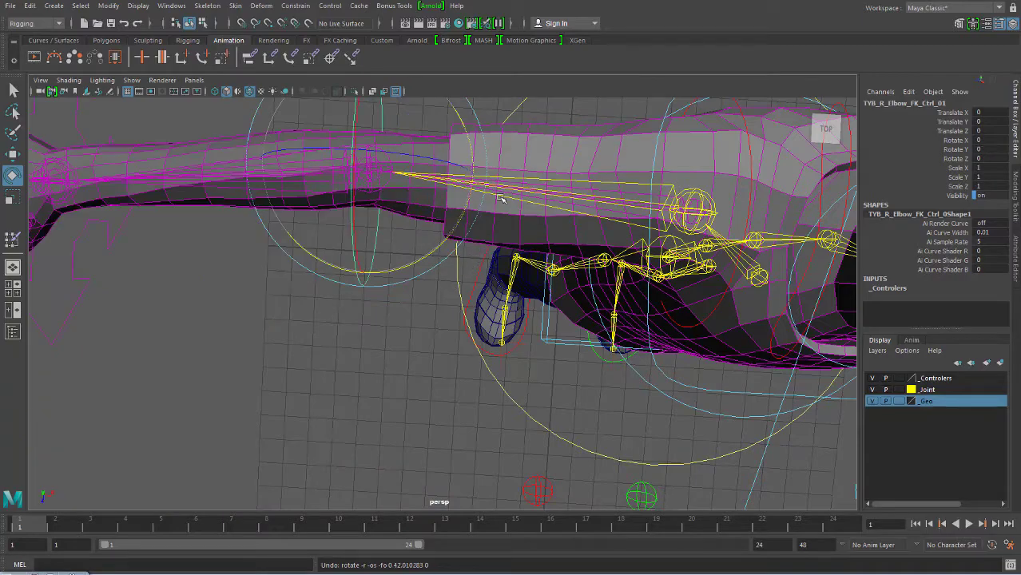
{"action": "mouse_move", "coordinate": [422, 284]}
{"action": "left_mouse_down", "text": "alt"}
{"action": "mouse_move", "coordinate": [647, 342]}
{"action": "mouse_move", "coordinate": [601, 322]}
{"action": "mouse_move", "coordinate": [539, 349]}
{"action": "left_mouse_up", "text": "alt"}
{"action": "key", "text": "a"}
{"action": "scroll", "coordinate": [600, 321], "scroll_direction": "up", "scroll_amount": 5}
- Select the left elbow FK control and scrub through its bend animation
{"action": "left_click", "coordinate": [528, 254]}
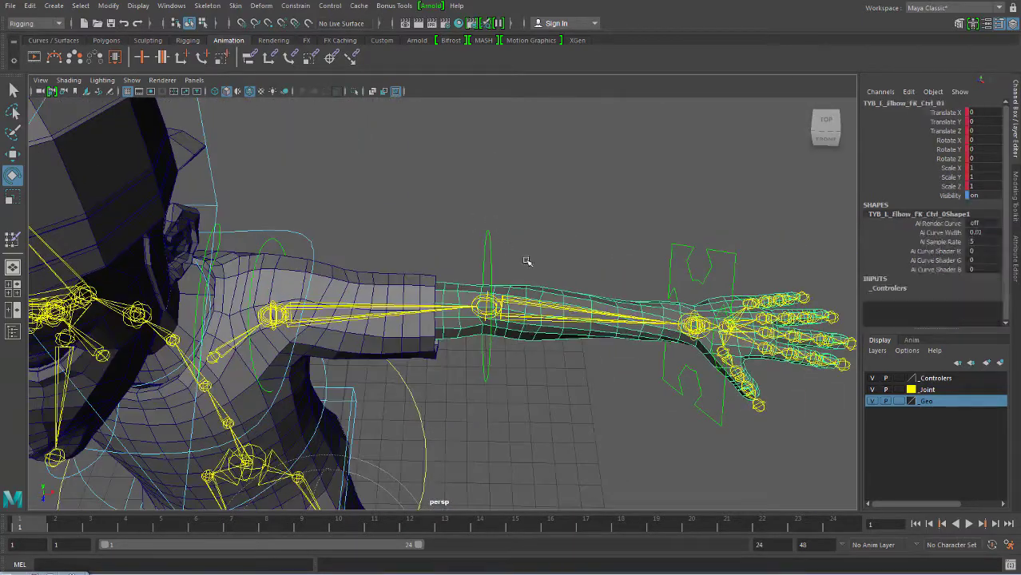
{"action": "left_click", "coordinate": [70, 523]}
{"action": "left_click_drag", "start_coordinate": [69, 523], "coordinate": [194, 529]}
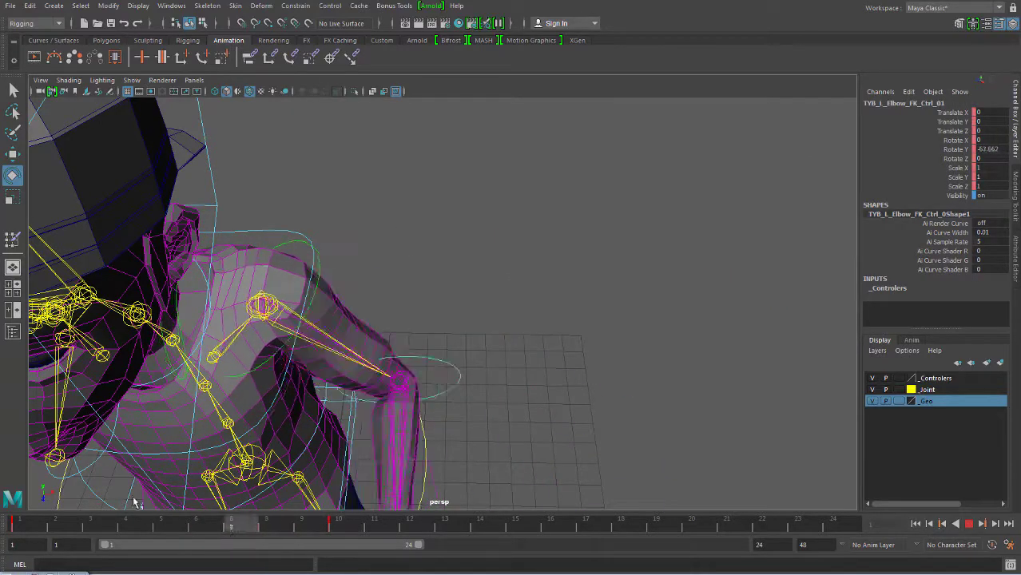
{"action": "key", "text": "Escape"}
- At frame 10, set the left shoulder FK control's Rotate Z to 0
{"action": "mouse_move", "coordinate": [311, 324]}
{"action": "left_mouse_down", "text": "alt"}
{"action": "mouse_move", "coordinate": [337, 250]}
{"action": "mouse_move", "coordinate": [371, 232]}
{"action": "left_mouse_up", "text": "alt"}
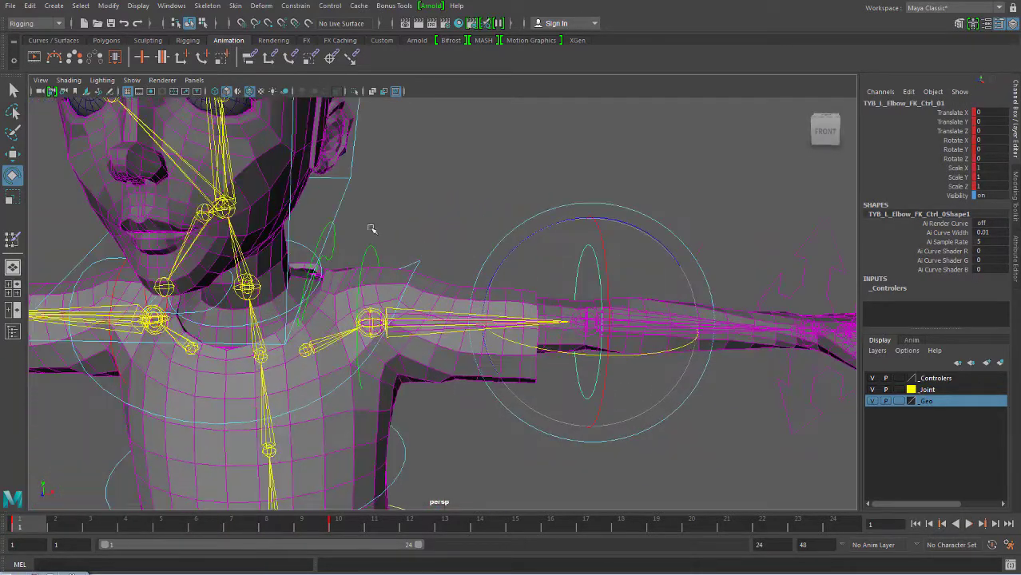
{"action": "left_click", "coordinate": [382, 242]}
{"action": "right_click_drag", "start_coordinate": [327, 237], "coordinate": [439, 245], "text": "alt"}
{"action": "left_click_drag", "start_coordinate": [438, 245], "coordinate": [349, 204], "text": "alt"}
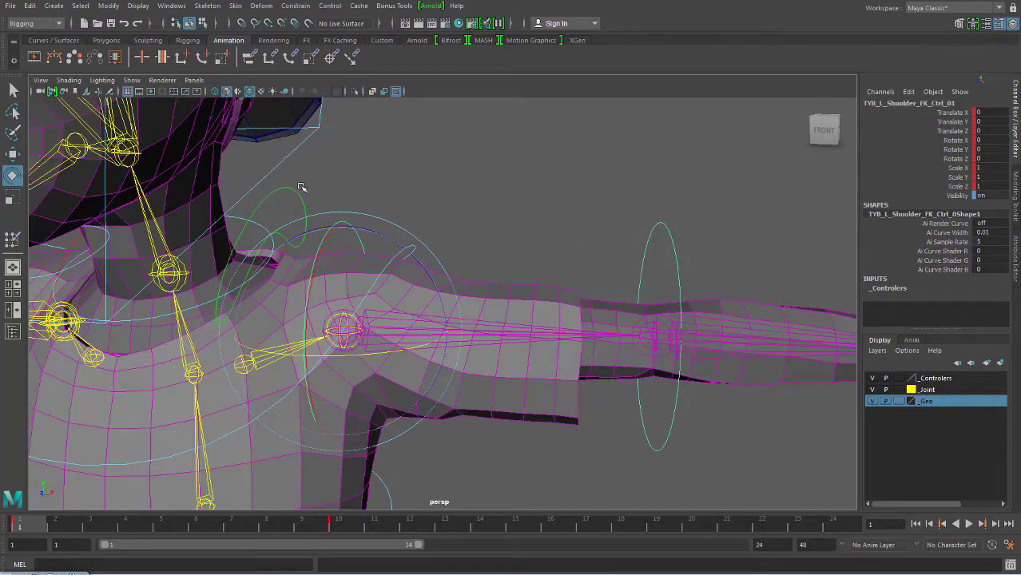
{"action": "scroll", "coordinate": [534, 251], "scroll_direction": "down", "scroll_amount": 3}
{"action": "left_click_drag", "start_coordinate": [533, 251], "coordinate": [99, 478], "text": "alt"}
{"action": "left_click_drag", "start_coordinate": [42, 525], "coordinate": [331, 524]}
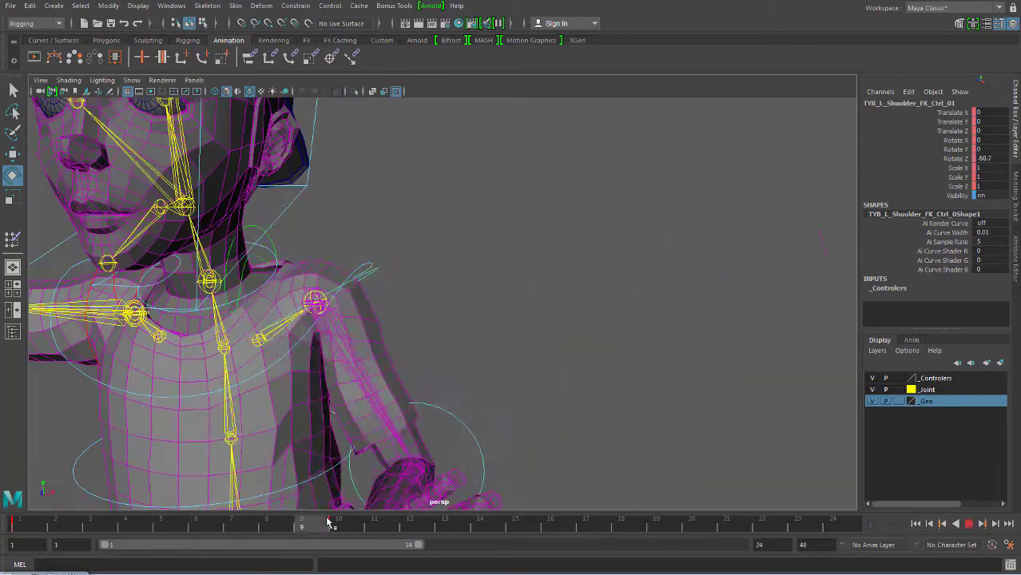
{"action": "left_click", "coordinate": [990, 159]}
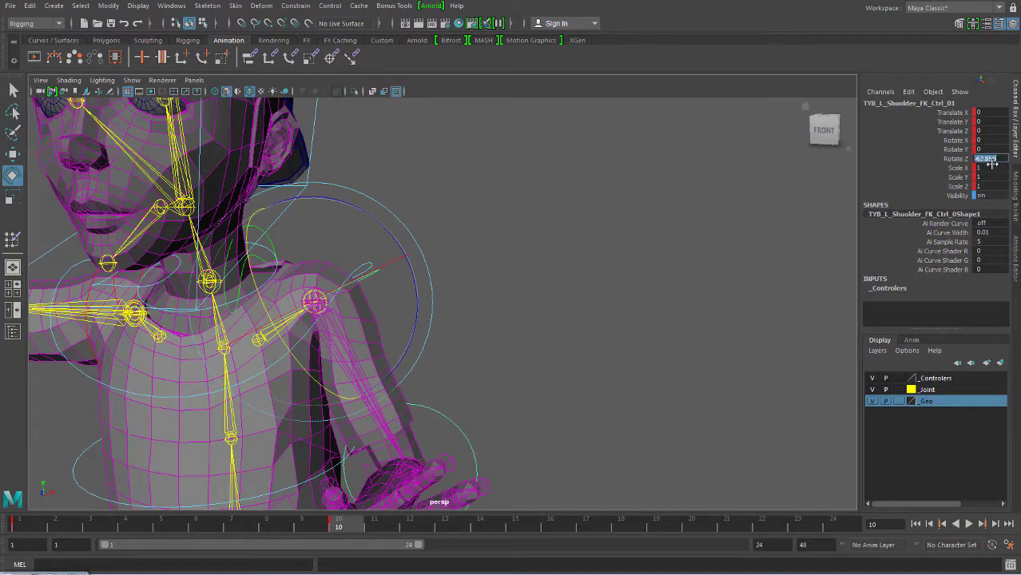
{"action": "type", "text": "0"}
{"action": "key", "text": "Return"}
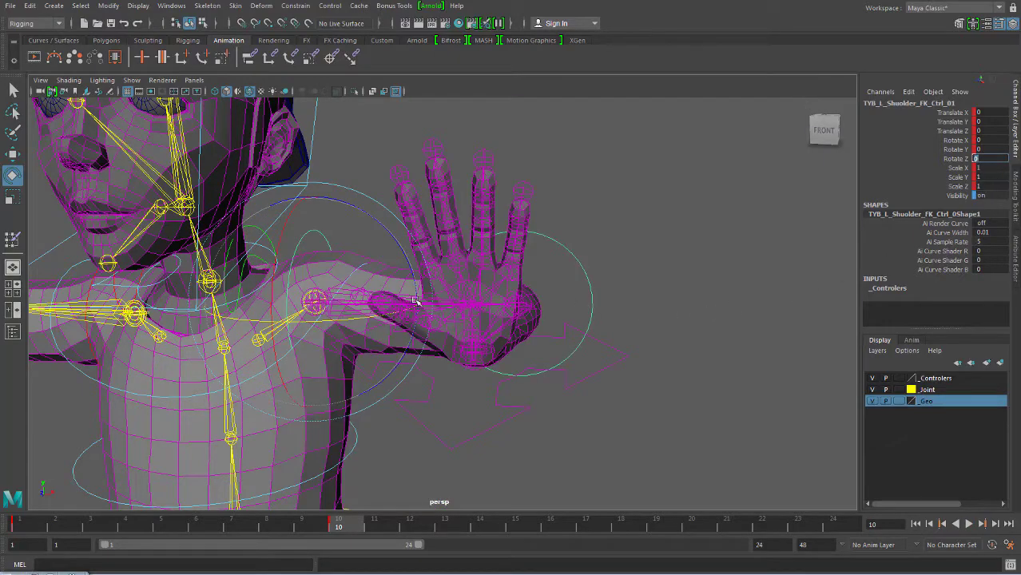
- Play and stop the arm animation, then select the left arm mesh
{"action": "scroll", "coordinate": [415, 300], "scroll_direction": "down", "scroll_amount": 3}
{"action": "mouse_move", "coordinate": [415, 300]}
{"action": "left_mouse_down", "text": "alt"}
{"action": "mouse_move", "coordinate": [520, 264]}
{"action": "mouse_move", "coordinate": [541, 305]}
{"action": "left_mouse_up", "text": "alt"}
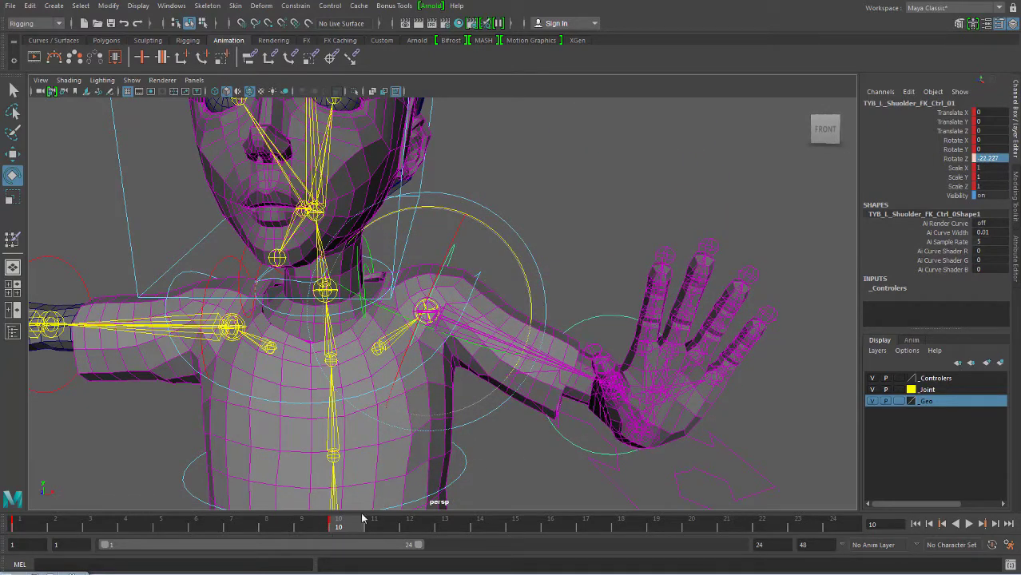
{"action": "key", "text": "alt+v"}
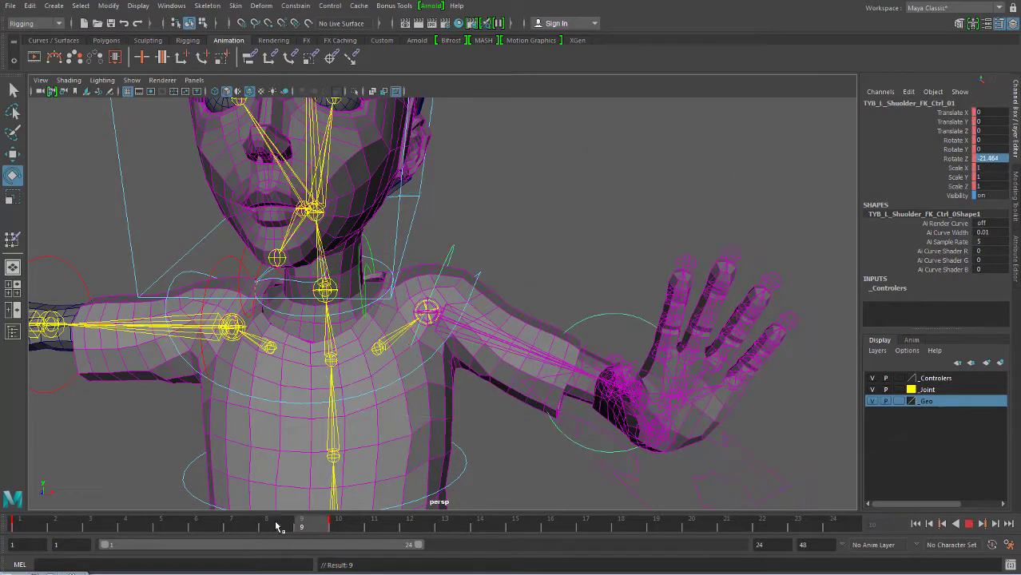
{"action": "key", "text": "alt+v"}
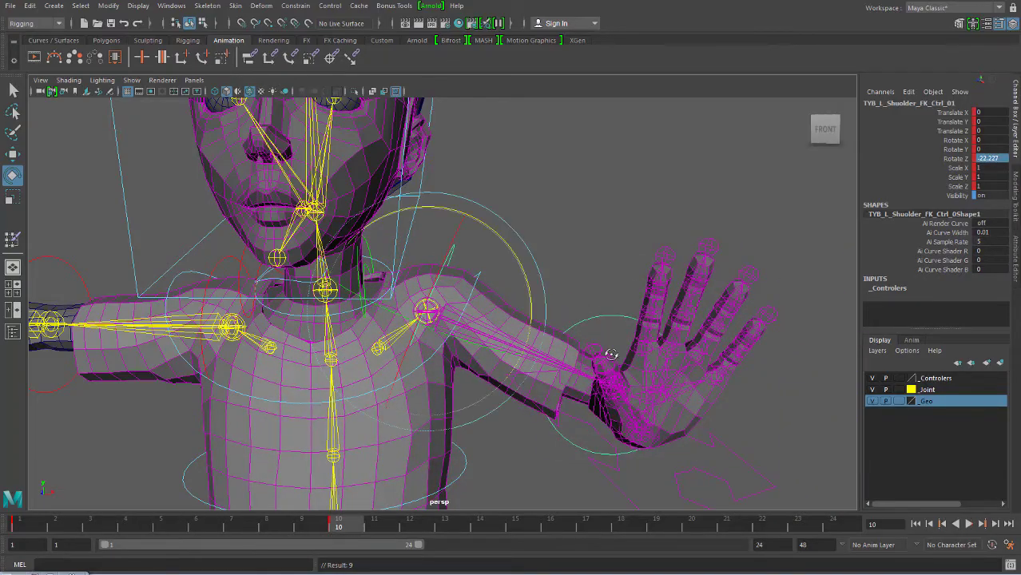
{"action": "mouse_move", "coordinate": [480, 319]}
{"action": "left_mouse_down", "text": "alt"}
{"action": "mouse_move", "coordinate": [716, 351]}
{"action": "mouse_move", "coordinate": [481, 319]}
{"action": "mouse_move", "coordinate": [417, 323]}
{"action": "mouse_move", "coordinate": [465, 339]}
{"action": "left_mouse_up", "text": "alt"}
{"action": "left_click_drag", "start_coordinate": [469, 420], "coordinate": [611, 293], "text": "alt"}
{"action": "left_click", "coordinate": [568, 351]}
{"action": "left_click", "coordinate": [568, 350]}
{"action": "left_click_drag", "start_coordinate": [568, 351], "coordinate": [413, 275], "text": "alt"}
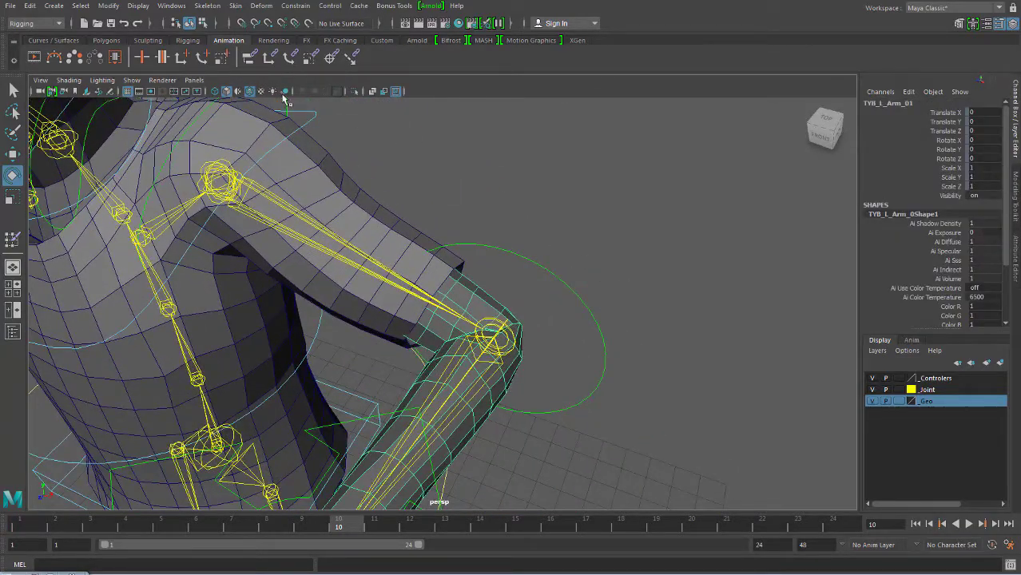
- Isolate the left arm mesh in smooth preview and inspect the elbow from side, back and below
{"action": "left_click", "coordinate": [353, 92]}
{"action": "mouse_move", "coordinate": [558, 266]}
{"action": "left_mouse_down", "text": "alt"}
{"action": "mouse_move", "coordinate": [551, 302]}
{"action": "mouse_move", "coordinate": [559, 286]}
{"action": "mouse_move", "coordinate": [611, 282]}
{"action": "left_mouse_up", "text": "alt"}
{"action": "key", "text": "3"}
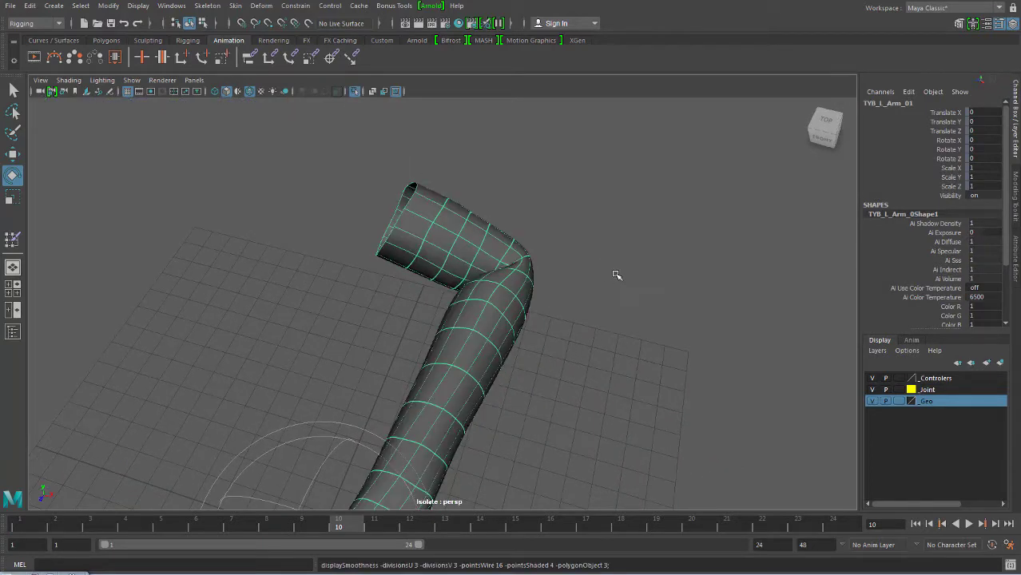
{"action": "left_click", "coordinate": [615, 275]}
{"action": "left_click_drag", "start_coordinate": [660, 323], "coordinate": [536, 279], "text": "alt"}
{"action": "left_click", "coordinate": [536, 279]}
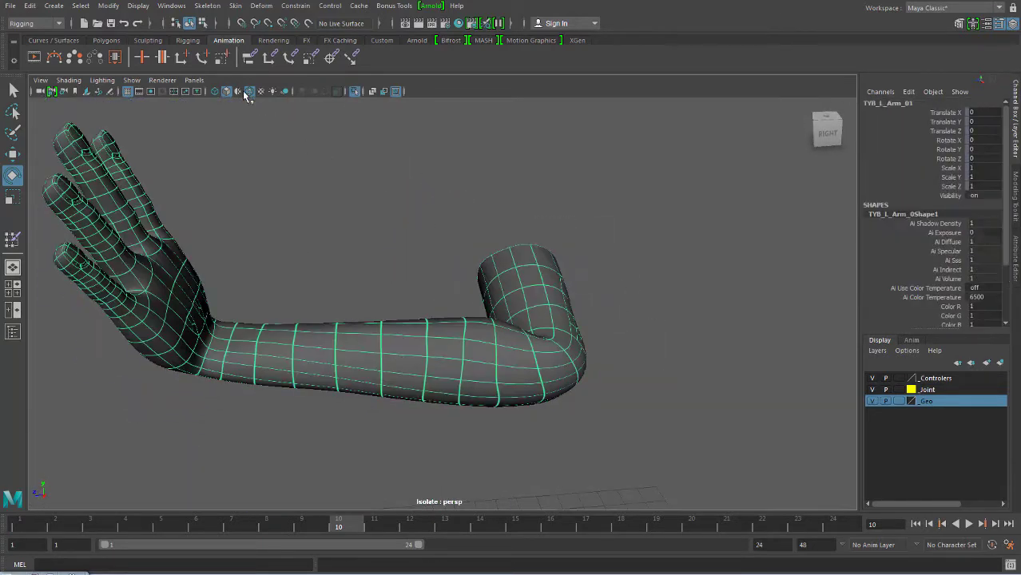
{"action": "left_click", "coordinate": [385, 226]}
{"action": "mouse_move", "coordinate": [631, 303]}
{"action": "left_mouse_down", "text": "alt"}
{"action": "mouse_move", "coordinate": [550, 283]}
{"action": "mouse_move", "coordinate": [540, 209]}
{"action": "left_mouse_up", "text": "alt"}
{"action": "mouse_move", "coordinate": [419, 243]}
{"action": "left_mouse_down", "text": "alt"}
{"action": "mouse_move", "coordinate": [453, 221]}
{"action": "mouse_move", "coordinate": [450, 205]}
{"action": "mouse_move", "coordinate": [416, 231]}
{"action": "mouse_move", "coordinate": [445, 259]}
{"action": "mouse_move", "coordinate": [449, 313]}
{"action": "mouse_move", "coordinate": [426, 305]}
{"action": "mouse_move", "coordinate": [501, 351]}
{"action": "mouse_move", "coordinate": [456, 337]}
{"action": "mouse_move", "coordinate": [488, 369]}
{"action": "mouse_move", "coordinate": [471, 271]}
{"action": "left_mouse_up", "text": "alt"}
- Reselect the arm, return to low-poly display, and start Paint Skin Weights
{"action": "left_click", "coordinate": [511, 348]}
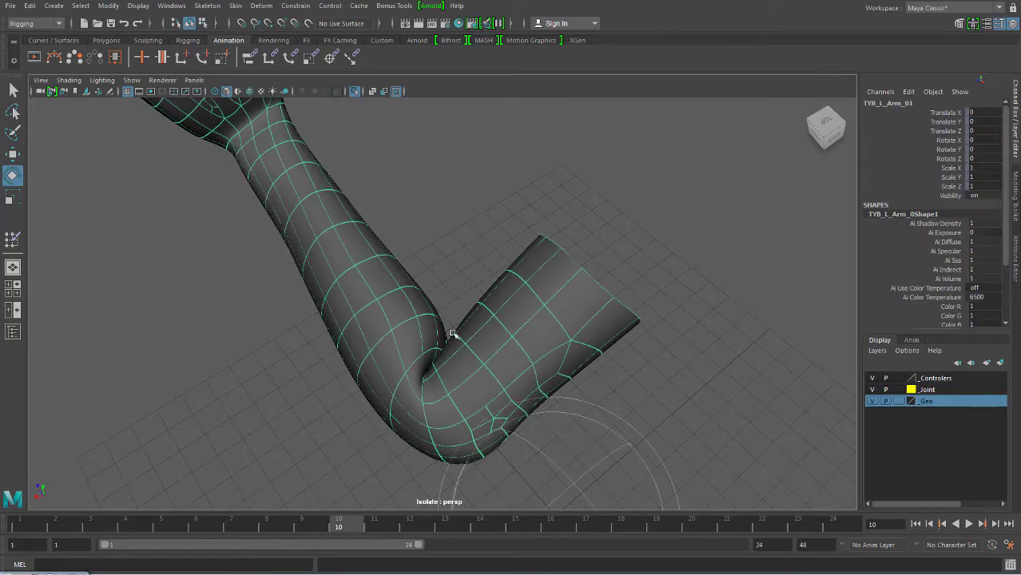
{"action": "mouse_move", "coordinate": [485, 332]}
{"action": "left_mouse_down"}
{"action": "mouse_move", "coordinate": [449, 334]}
{"action": "mouse_move", "coordinate": [452, 407]}
{"action": "mouse_move", "coordinate": [425, 374]}
{"action": "mouse_move", "coordinate": [424, 406]}
{"action": "mouse_move", "coordinate": [478, 297]}
{"action": "mouse_move", "coordinate": [424, 268]}
{"action": "left_mouse_up"}
{"action": "key", "text": "1"}
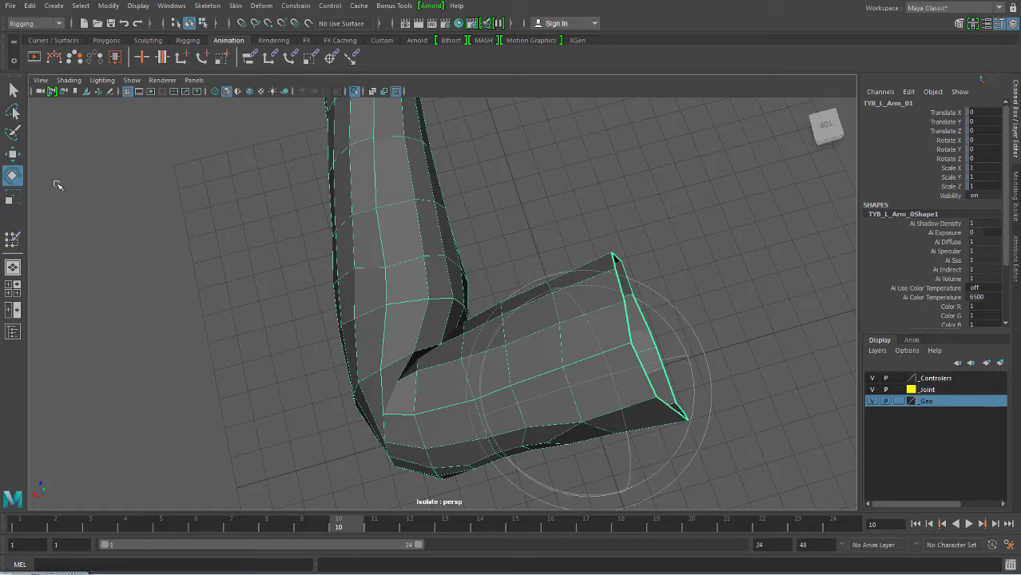
{"action": "left_click", "coordinate": [12, 240]}
{"action": "mouse_move", "coordinate": [485, 364]}
{"action": "left_mouse_down", "text": "alt"}
{"action": "mouse_move", "coordinate": [531, 375]}
{"action": "mouse_move", "coordinate": [441, 380]}
{"action": "mouse_move", "coordinate": [427, 349]}
{"action": "left_mouse_up", "text": "alt"}
- Smooth the elbow weights between TYB_L_Shoulder_ResultJnt_01 and the left elbow joint
{"action": "key", "text": "ctrl+shift+t"}
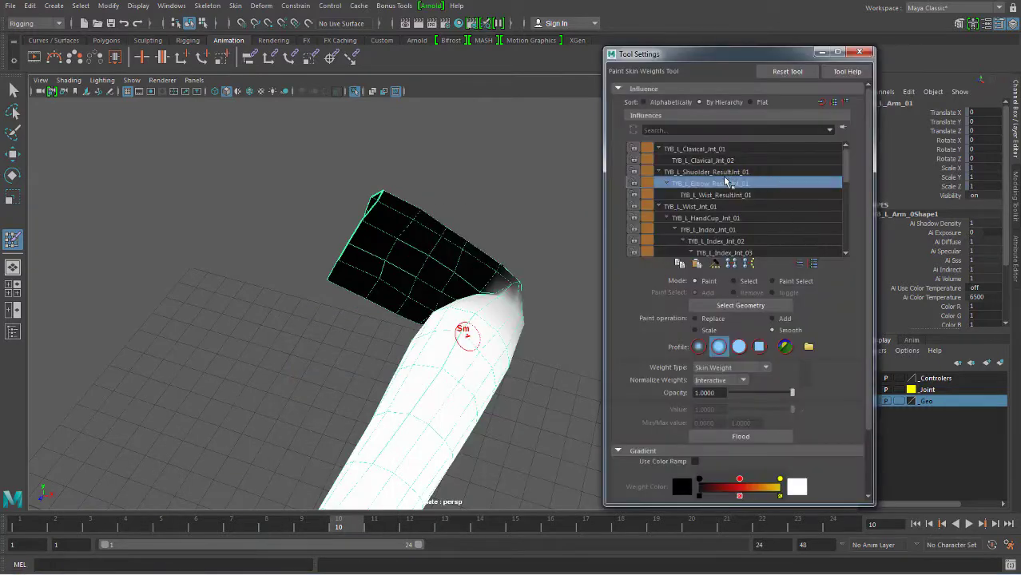
{"action": "left_click", "coordinate": [724, 177]}
{"action": "mouse_move", "coordinate": [453, 314]}
{"action": "left_mouse_down", "text": "alt"}
{"action": "mouse_move", "coordinate": [527, 353]}
{"action": "mouse_move", "coordinate": [437, 323]}
{"action": "mouse_move", "coordinate": [479, 342]}
{"action": "mouse_move", "coordinate": [485, 370]}
{"action": "mouse_move", "coordinate": [481, 341]}
{"action": "mouse_move", "coordinate": [468, 335]}
{"action": "mouse_move", "coordinate": [495, 344]}
{"action": "left_mouse_up", "text": "alt"}
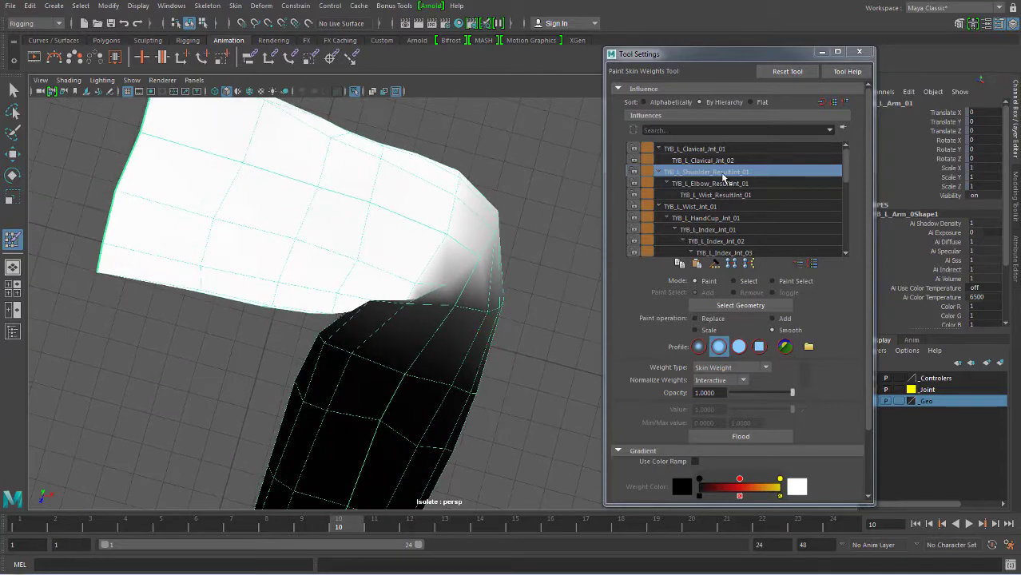
{"action": "left_click", "coordinate": [715, 184]}
{"action": "mouse_move", "coordinate": [410, 321]}
{"action": "left_mouse_down", "text": "alt"}
{"action": "mouse_move", "coordinate": [425, 304]}
{"action": "mouse_move", "coordinate": [513, 289]}
{"action": "mouse_move", "coordinate": [405, 355]}
{"action": "mouse_move", "coordinate": [433, 364]}
{"action": "mouse_move", "coordinate": [426, 307]}
{"action": "mouse_move", "coordinate": [449, 355]}
{"action": "mouse_move", "coordinate": [440, 308]}
{"action": "left_mouse_up", "text": "alt"}
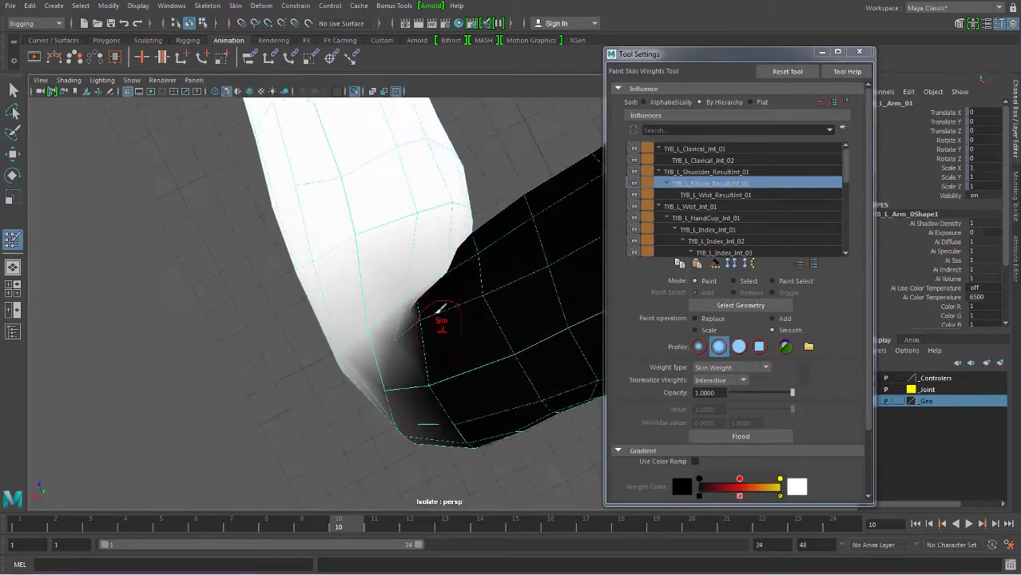
{"action": "left_click", "coordinate": [706, 172]}
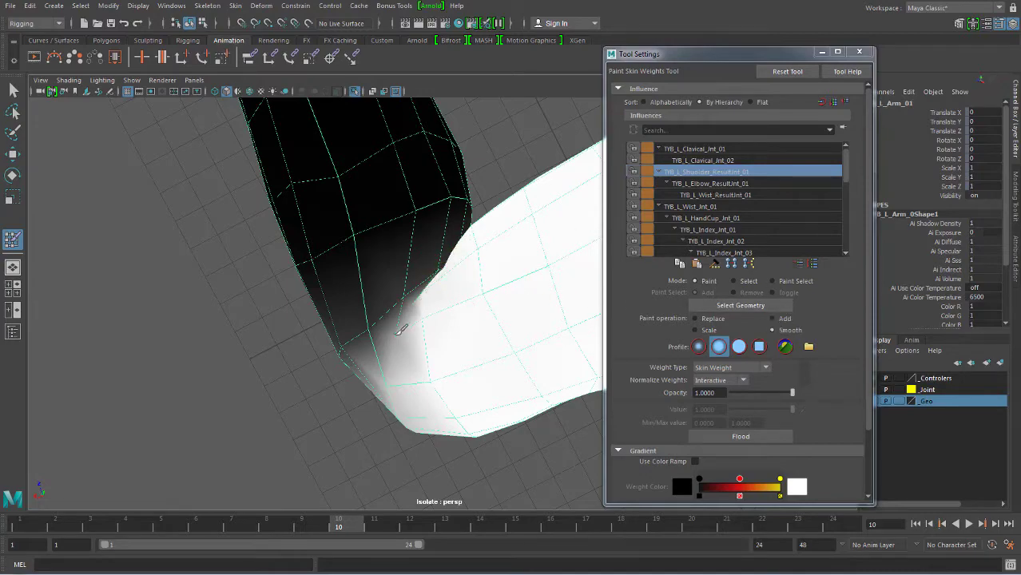
{"action": "mouse_move", "coordinate": [447, 333]}
{"action": "left_mouse_down", "text": "alt"}
{"action": "mouse_move", "coordinate": [450, 294]}
{"action": "mouse_move", "coordinate": [469, 278]}
{"action": "mouse_move", "coordinate": [398, 292]}
{"action": "mouse_move", "coordinate": [337, 286]}
{"action": "mouse_move", "coordinate": [376, 276]}
{"action": "left_mouse_up", "text": "alt"}
- Return to the Select Tool and reset the animation to the frame 1 rest pose
{"action": "key", "text": "q"}
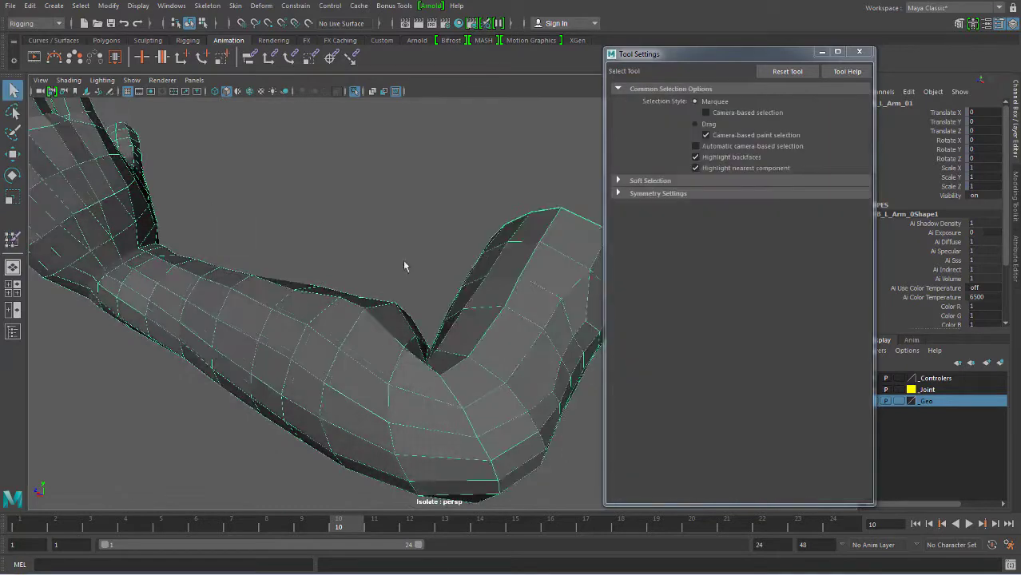
{"action": "right_click_drag", "start_coordinate": [404, 266], "coordinate": [333, 285], "text": "alt"}
{"action": "left_click_drag", "start_coordinate": [333, 285], "coordinate": [424, 315], "text": "alt"}
{"action": "left_click", "coordinate": [292, 246]}
{"action": "right_click_drag", "start_coordinate": [292, 247], "coordinate": [343, 384], "text": "alt"}
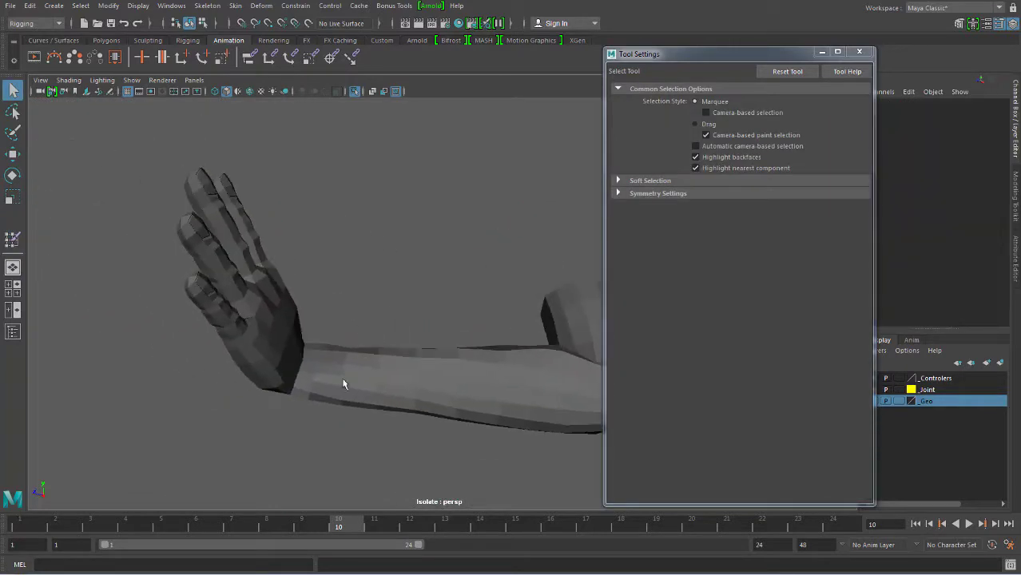
{"action": "left_click_drag", "start_coordinate": [334, 524], "coordinate": [19, 524]}
- Reselect the left arm mesh and start painting its skin weights
{"action": "mouse_move", "coordinate": [308, 274]}
{"action": "left_mouse_down", "text": "alt"}
{"action": "mouse_move", "coordinate": [190, 288]}
{"action": "mouse_move", "coordinate": [437, 338]}
{"action": "left_mouse_up", "text": "alt"}
{"action": "right_click_drag", "start_coordinate": [437, 339], "coordinate": [394, 319], "text": "alt"}
{"action": "mouse_move", "coordinate": [394, 318]}
{"action": "left_mouse_down", "text": "alt"}
{"action": "mouse_move", "coordinate": [369, 321]}
{"action": "mouse_move", "coordinate": [519, 379]}
{"action": "left_mouse_up", "text": "alt"}
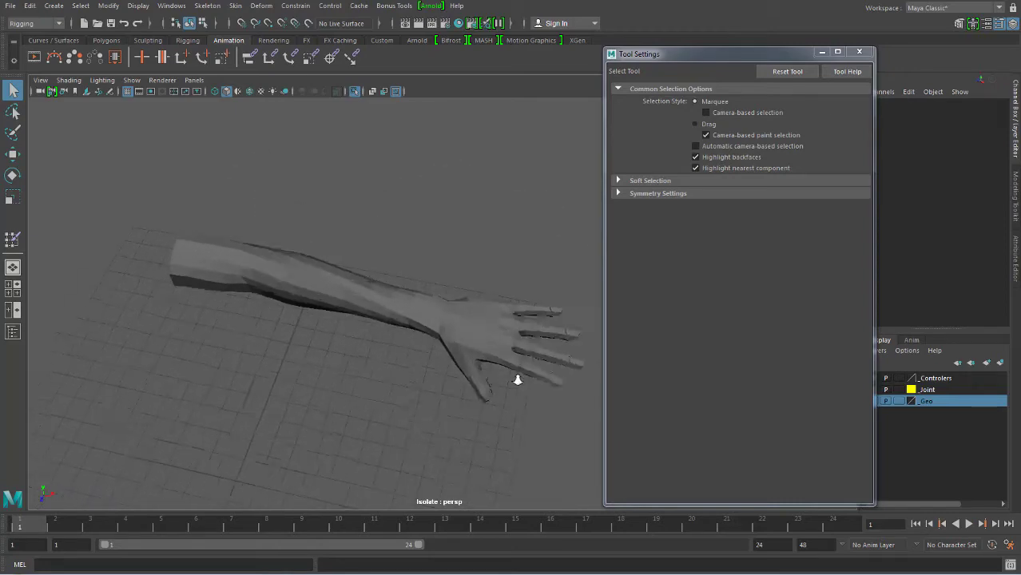
{"action": "right_click_drag", "start_coordinate": [519, 378], "coordinate": [449, 359], "text": "alt"}
{"action": "left_click_drag", "start_coordinate": [450, 359], "coordinate": [510, 251], "text": "alt"}
{"action": "left_click", "coordinate": [515, 337]}
{"action": "left_click_drag", "start_coordinate": [516, 337], "coordinate": [650, 238], "text": "alt"}
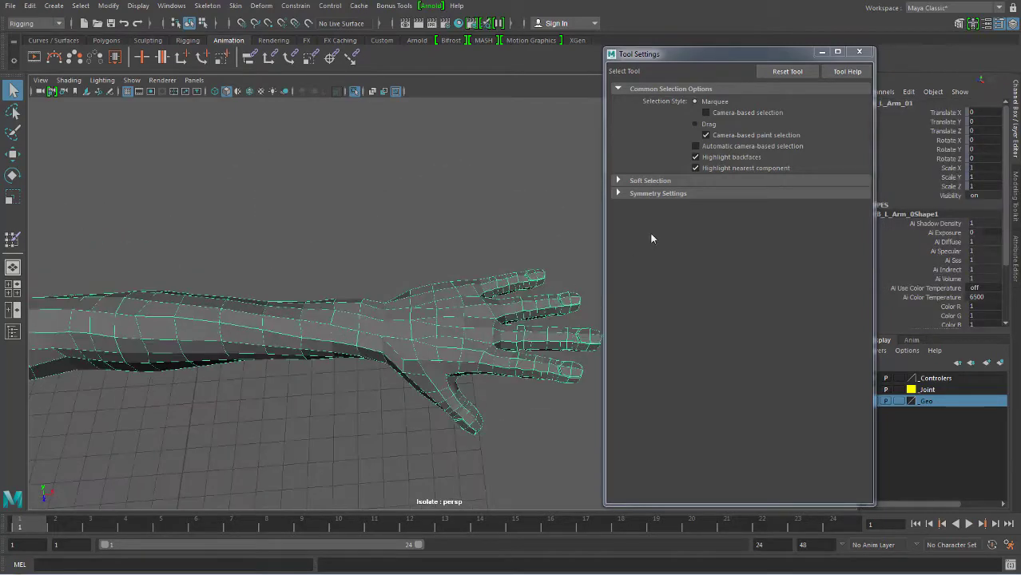
{"action": "mouse_move", "coordinate": [479, 313]}
{"action": "left_mouse_down", "text": "alt"}
{"action": "mouse_move", "coordinate": [513, 319]}
{"action": "mouse_move", "coordinate": [419, 332]}
{"action": "left_mouse_up", "text": "alt"}
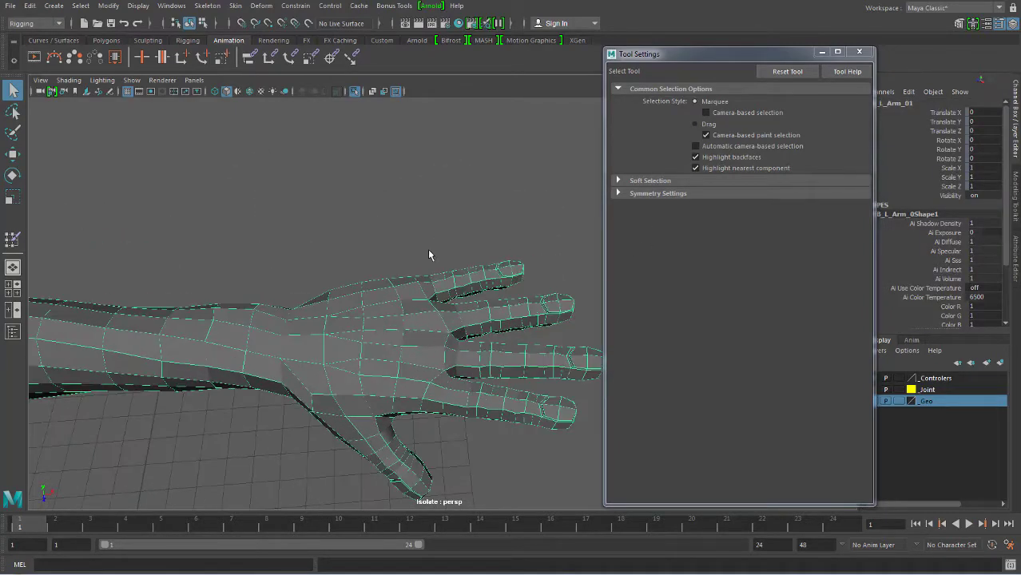
{"action": "right_click_drag", "start_coordinate": [424, 312], "coordinate": [359, 245]}
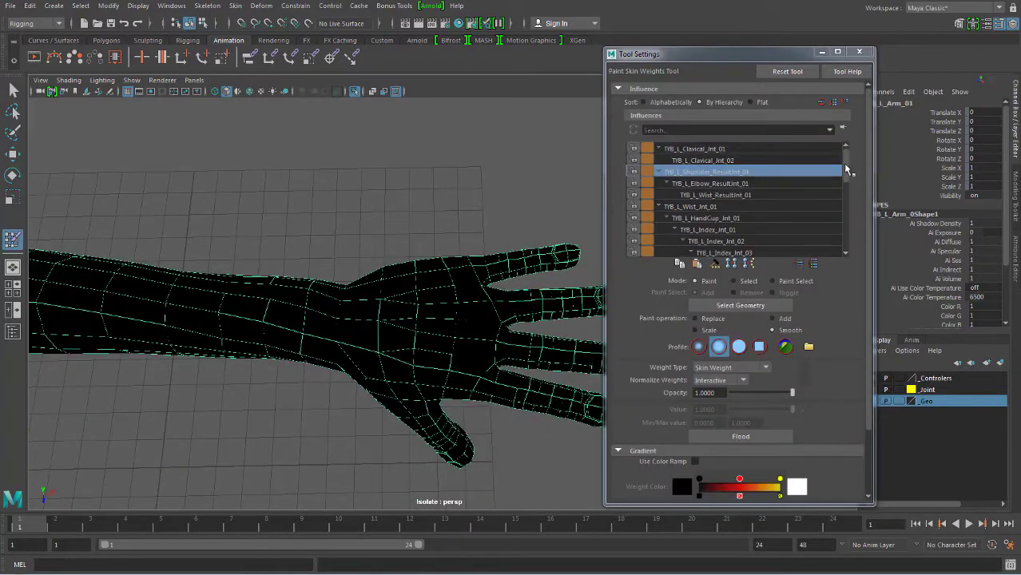
- Choose the wrist joint as paint influence after comparing hand-cup and wrist result joint weights
{"action": "scroll", "coordinate": [846, 170], "scroll_direction": "down", "scroll_amount": 2}
{"action": "scroll", "coordinate": [848, 176], "scroll_direction": "down", "scroll_amount": 3}
{"action": "scroll", "coordinate": [850, 180], "scroll_direction": "down", "scroll_amount": 2}
{"action": "scroll", "coordinate": [850, 180], "scroll_direction": "down", "scroll_amount": 2}
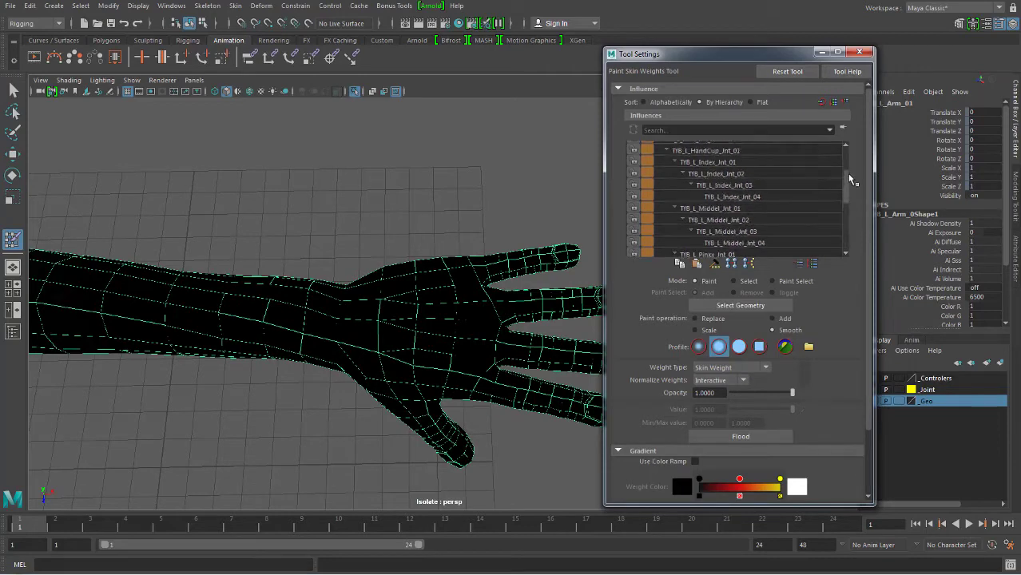
{"action": "scroll", "coordinate": [726, 157], "scroll_direction": "up", "scroll_amount": 3}
{"action": "left_click_drag", "start_coordinate": [396, 278], "coordinate": [422, 270], "text": "alt"}
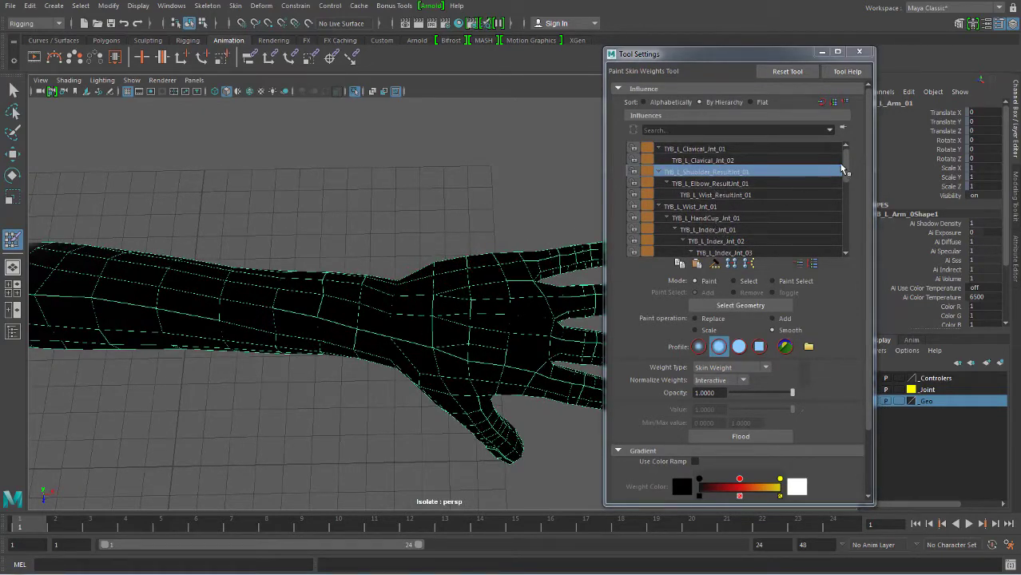
{"action": "scroll", "coordinate": [842, 162], "scroll_direction": "down", "scroll_amount": 1}
{"action": "left_click", "coordinate": [703, 193]}
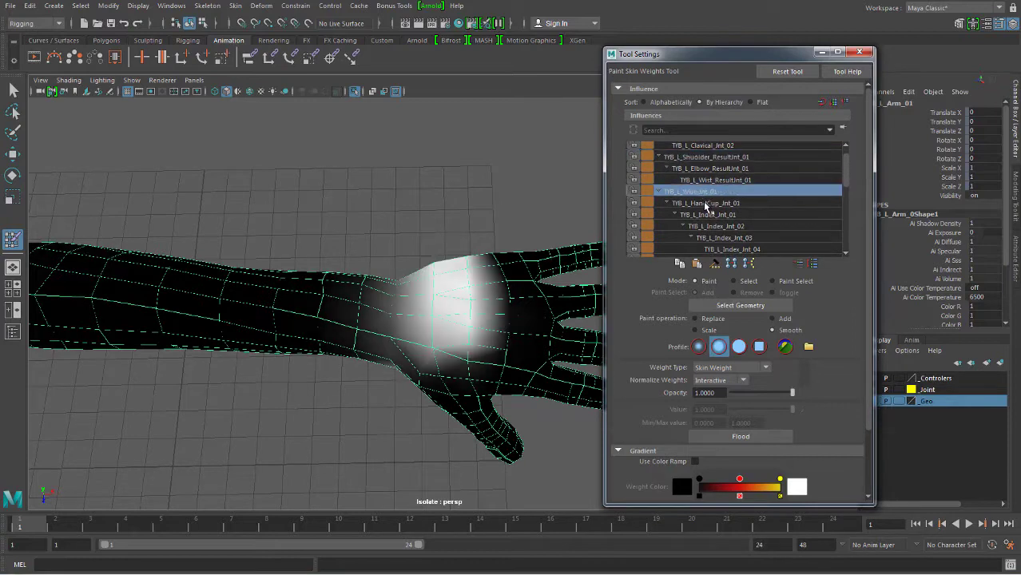
{"action": "left_click", "coordinate": [705, 204]}
{"action": "left_click", "coordinate": [698, 191]}
{"action": "left_click_drag", "start_coordinate": [456, 365], "coordinate": [470, 351], "text": "alt"}
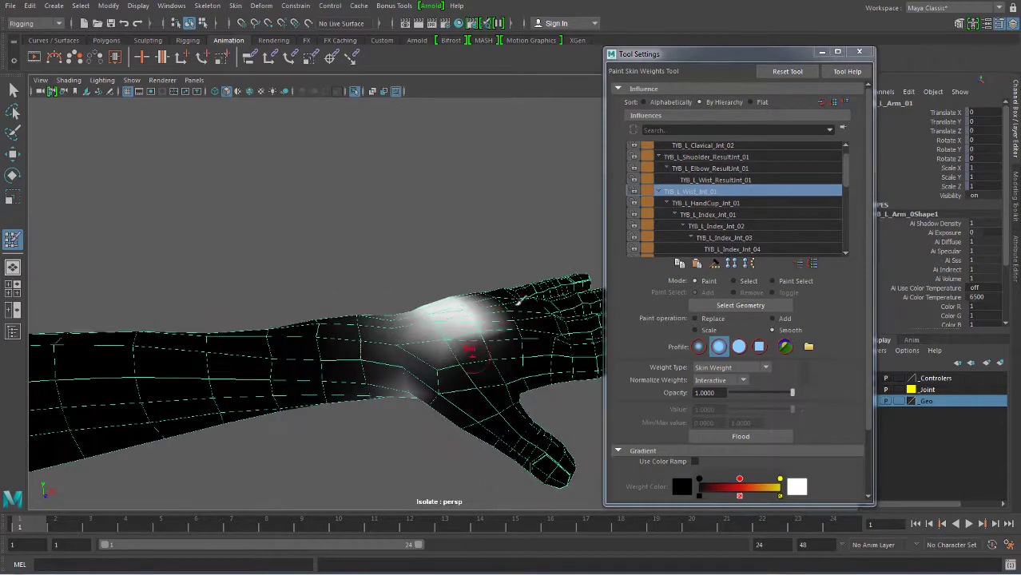
{"action": "left_click", "coordinate": [708, 180]}
{"action": "left_click", "coordinate": [702, 191]}
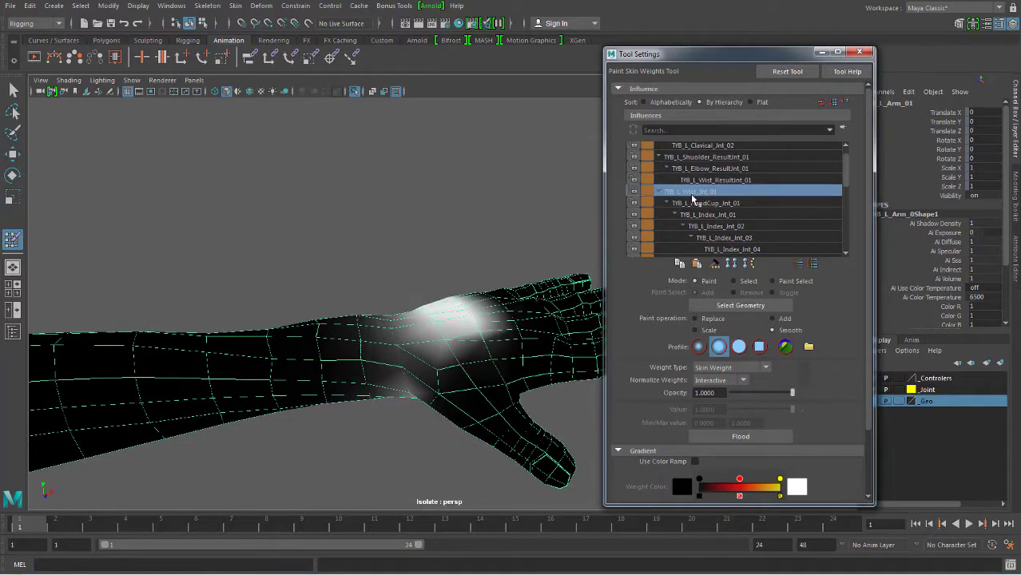
{"action": "mouse_move", "coordinate": [502, 326]}
{"action": "left_mouse_down", "text": "alt"}
{"action": "mouse_move", "coordinate": [429, 364]}
{"action": "mouse_move", "coordinate": [468, 358]}
{"action": "mouse_move", "coordinate": [499, 329]}
{"action": "left_mouse_up", "text": "alt"}
- Inspect the joints around the wrist with Isolate Select toggled off and back on
{"action": "left_click", "coordinate": [355, 91]}
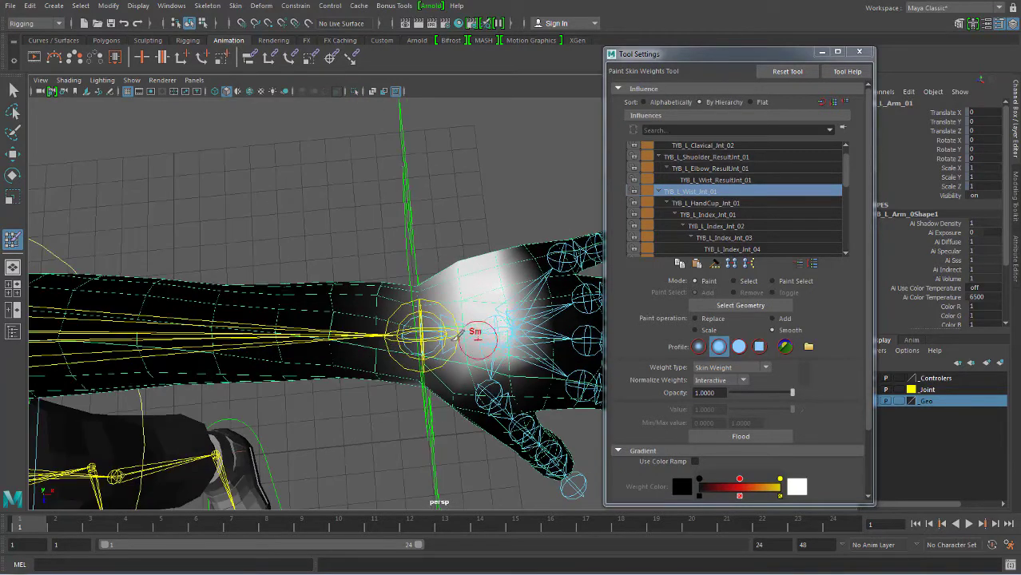
{"action": "mouse_move", "coordinate": [459, 270]}
{"action": "left_mouse_down", "text": "alt"}
{"action": "mouse_move", "coordinate": [467, 342]}
{"action": "mouse_move", "coordinate": [429, 117]}
{"action": "left_mouse_up", "text": "alt"}
{"action": "left_click", "coordinate": [355, 91]}
{"action": "mouse_move", "coordinate": [447, 344]}
{"action": "left_mouse_down", "text": "alt"}
{"action": "mouse_move", "coordinate": [472, 359]}
{"action": "mouse_move", "coordinate": [502, 330]}
{"action": "mouse_move", "coordinate": [596, 341]}
{"action": "left_mouse_up", "text": "alt"}
- Paint full wrist joint weight around the wrist using Replace at value 1
{"action": "left_click", "coordinate": [695, 318]}
{"action": "mouse_move", "coordinate": [537, 357]}
{"action": "left_mouse_down", "text": "alt"}
{"action": "mouse_move", "coordinate": [480, 313]}
{"action": "mouse_move", "coordinate": [487, 399]}
{"action": "mouse_move", "coordinate": [485, 337]}
{"action": "mouse_move", "coordinate": [489, 387]}
{"action": "mouse_move", "coordinate": [512, 337]}
{"action": "mouse_move", "coordinate": [523, 268]}
{"action": "mouse_move", "coordinate": [502, 217]}
{"action": "mouse_move", "coordinate": [519, 273]}
{"action": "mouse_move", "coordinate": [500, 234]}
{"action": "mouse_move", "coordinate": [496, 329]}
{"action": "mouse_move", "coordinate": [501, 320]}
{"action": "mouse_move", "coordinate": [503, 301]}
{"action": "mouse_move", "coordinate": [462, 355]}
{"action": "mouse_move", "coordinate": [467, 319]}
{"action": "left_mouse_up", "text": "alt"}
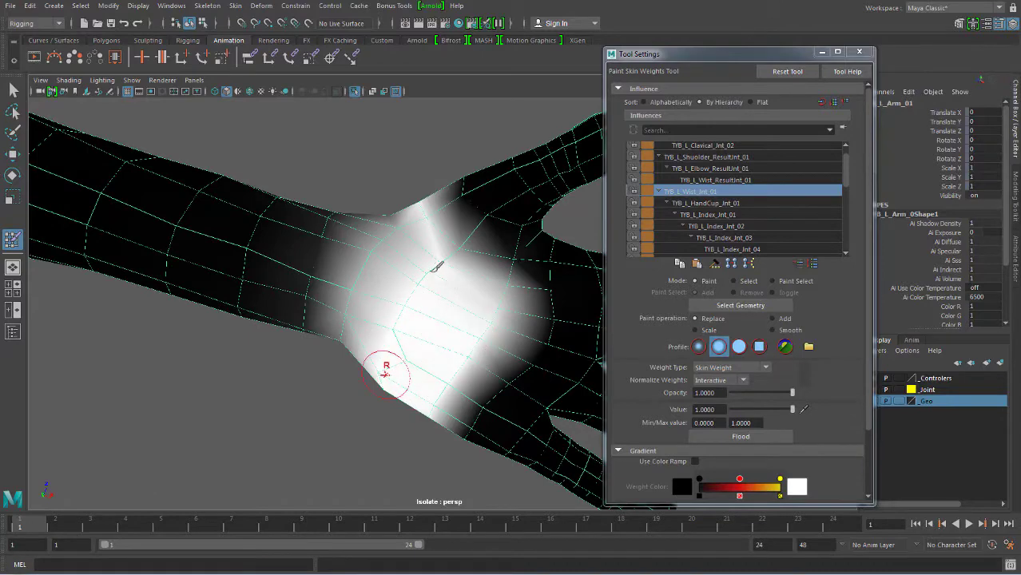
{"action": "mouse_move", "coordinate": [387, 365]}
{"action": "left_mouse_down", "text": "alt"}
{"action": "mouse_move", "coordinate": [400, 414]}
{"action": "mouse_move", "coordinate": [421, 347]}
{"action": "mouse_move", "coordinate": [478, 299]}
{"action": "left_mouse_up", "text": "alt"}
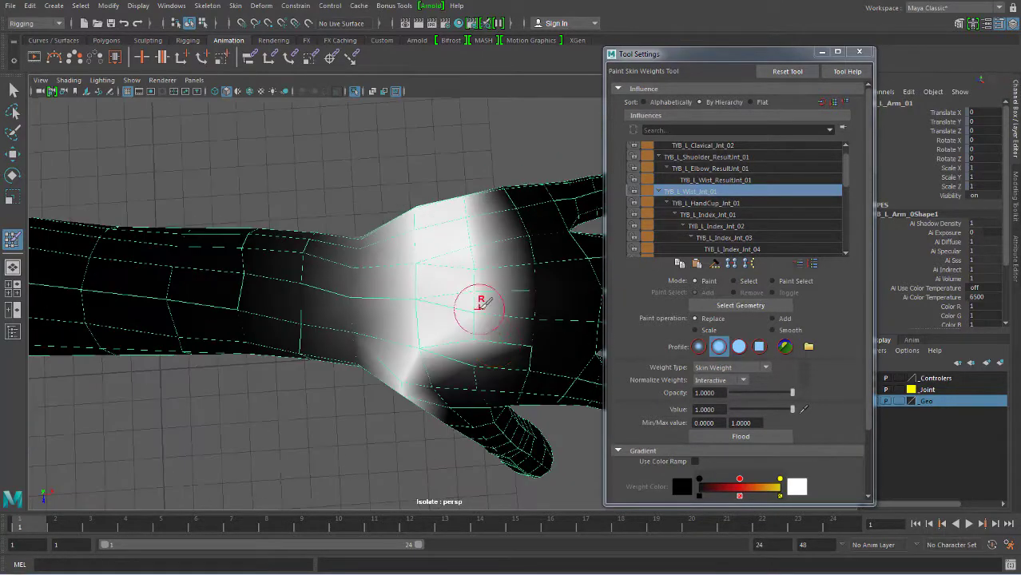
{"action": "left_click_drag", "start_coordinate": [486, 361], "coordinate": [474, 232]}
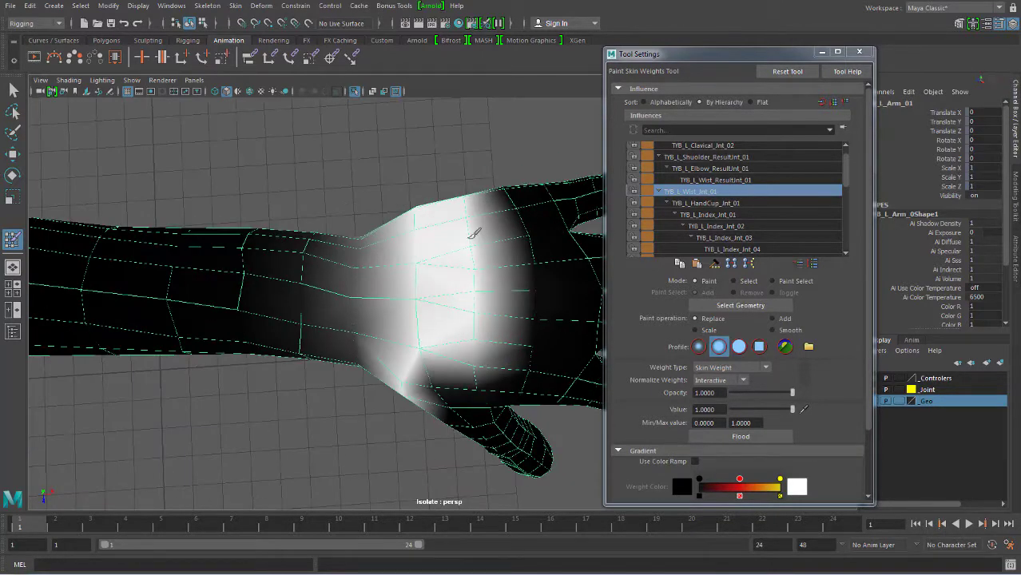
{"action": "left_click", "coordinate": [706, 206]}
{"action": "left_click_drag", "start_coordinate": [543, 316], "coordinate": [470, 304], "text": "alt"}
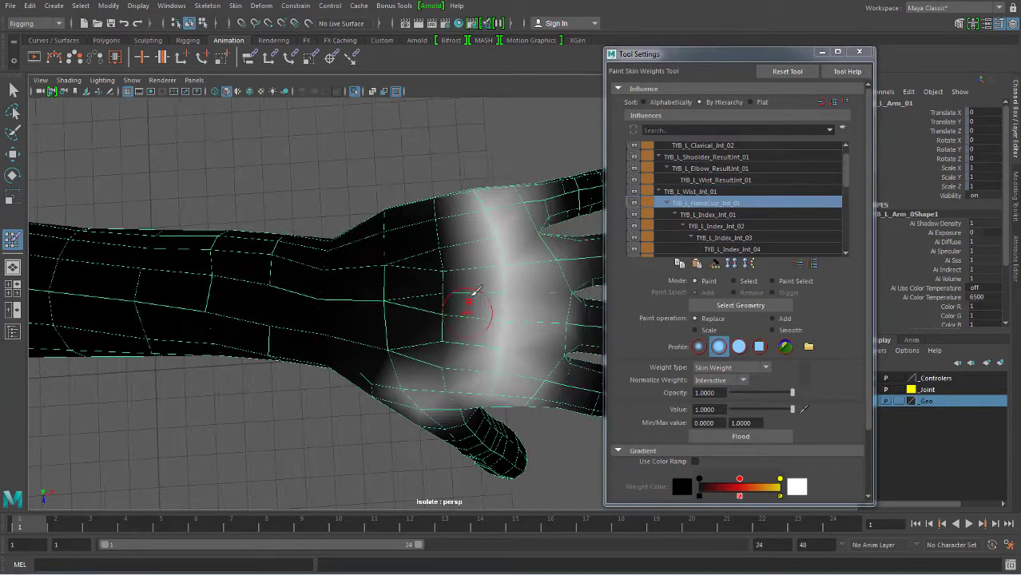
- Paint hand-cup joint weight near the wrist with the joints visible
{"action": "left_click", "coordinate": [356, 91]}
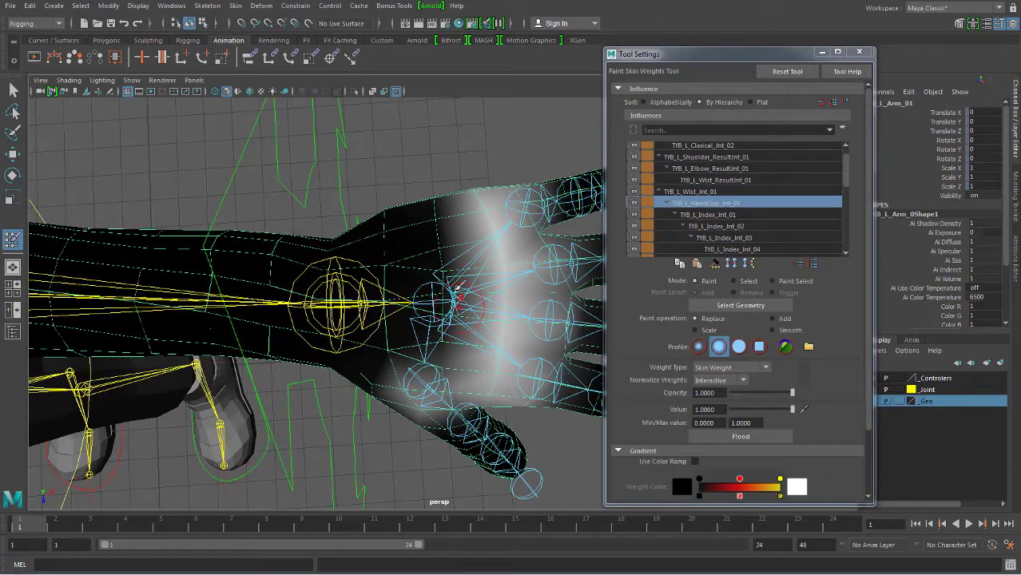
{"action": "left_click_drag", "start_coordinate": [511, 320], "coordinate": [447, 264], "text": "alt"}
{"action": "mouse_move", "coordinate": [435, 199]}
{"action": "left_mouse_down"}
{"action": "mouse_move", "coordinate": [444, 297]}
{"action": "mouse_move", "coordinate": [452, 219]}
{"action": "mouse_move", "coordinate": [467, 217]}
{"action": "mouse_move", "coordinate": [470, 307]}
{"action": "mouse_move", "coordinate": [480, 288]}
{"action": "mouse_move", "coordinate": [455, 379]}
{"action": "mouse_move", "coordinate": [487, 342]}
{"action": "mouse_move", "coordinate": [507, 274]}
{"action": "left_mouse_up"}
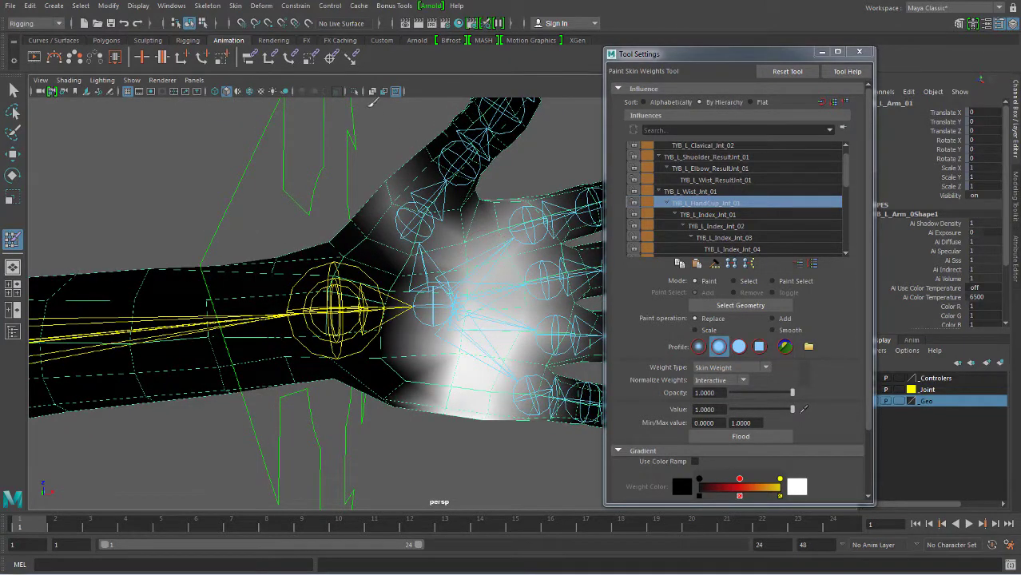
{"action": "left_click", "coordinate": [356, 91]}
- Paint full hand-cup weight over the upper palm, thumb base and back of the hand
{"action": "left_click_drag", "start_coordinate": [460, 184], "coordinate": [486, 297], "text": "alt"}
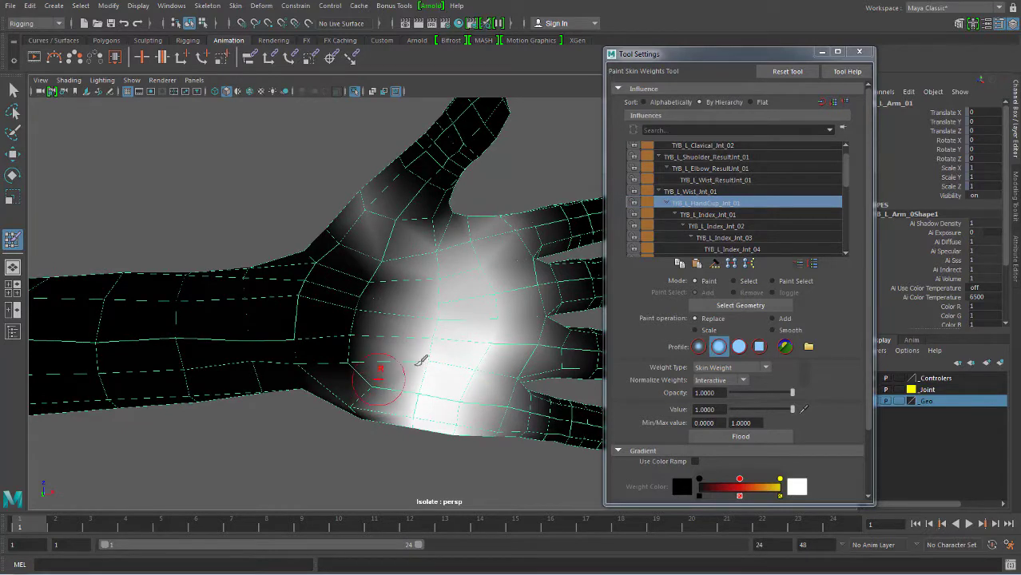
{"action": "mouse_move", "coordinate": [484, 297]}
{"action": "left_mouse_down"}
{"action": "mouse_move", "coordinate": [449, 309]}
{"action": "mouse_move", "coordinate": [474, 216]}
{"action": "left_mouse_up"}
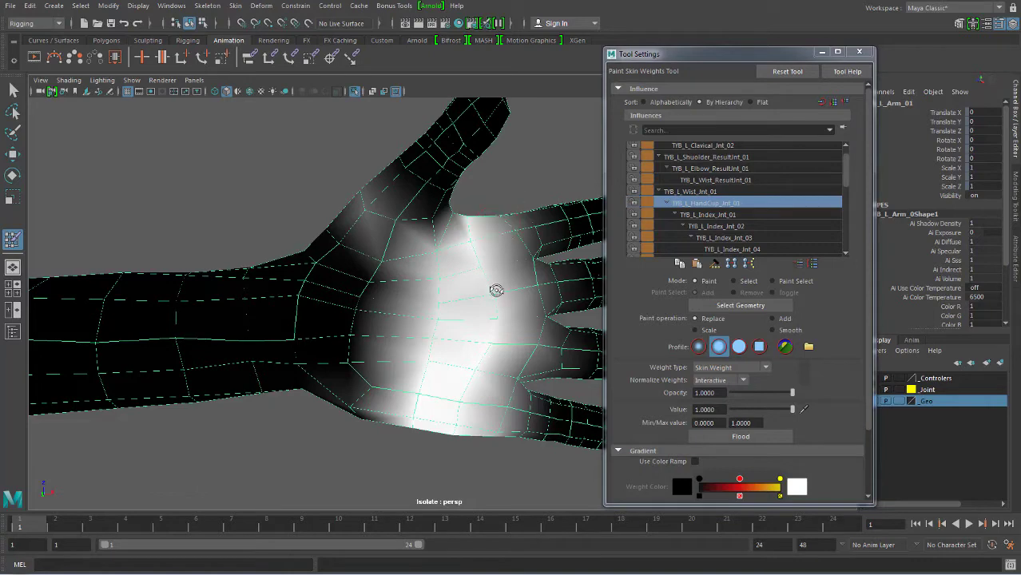
{"action": "mouse_move", "coordinate": [496, 289]}
{"action": "left_mouse_down", "text": "alt"}
{"action": "mouse_move", "coordinate": [478, 342]}
{"action": "mouse_move", "coordinate": [452, 351]}
{"action": "mouse_move", "coordinate": [448, 337]}
{"action": "mouse_move", "coordinate": [451, 369]}
{"action": "left_mouse_up", "text": "alt"}
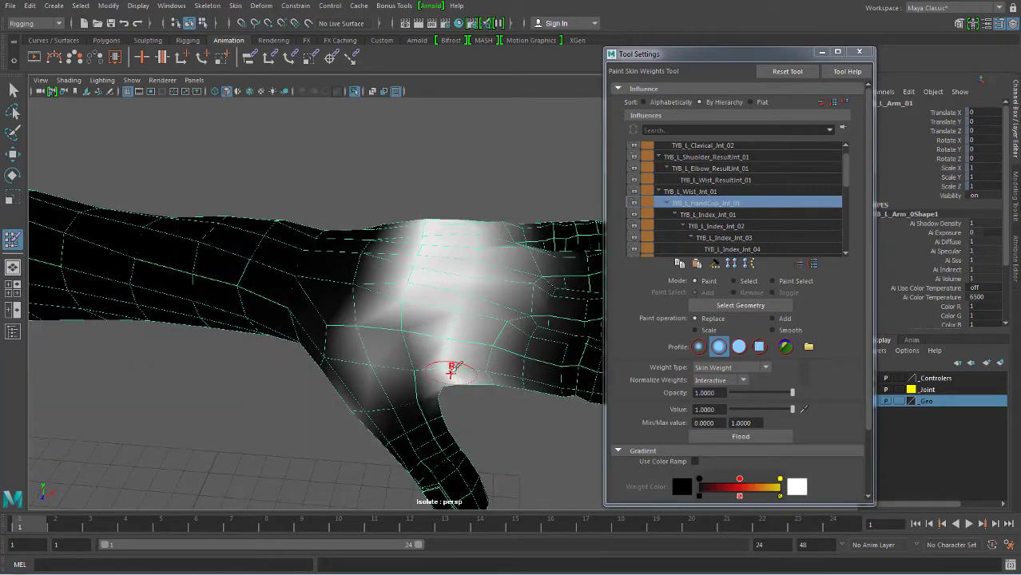
{"action": "mouse_move", "coordinate": [414, 306]}
{"action": "left_mouse_down"}
{"action": "mouse_move", "coordinate": [478, 346]}
{"action": "mouse_move", "coordinate": [508, 351]}
{"action": "mouse_move", "coordinate": [412, 368]}
{"action": "mouse_move", "coordinate": [447, 343]}
{"action": "left_mouse_up"}
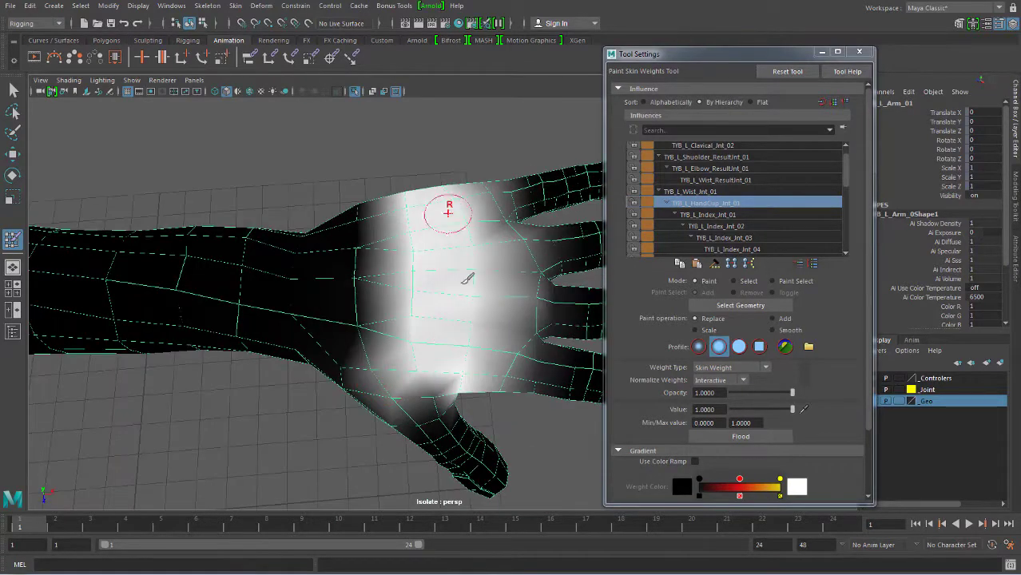
{"action": "mouse_move", "coordinate": [450, 260]}
{"action": "left_mouse_down", "text": "alt"}
{"action": "mouse_move", "coordinate": [456, 341]}
{"action": "mouse_move", "coordinate": [453, 275]}
{"action": "left_mouse_up", "text": "alt"}
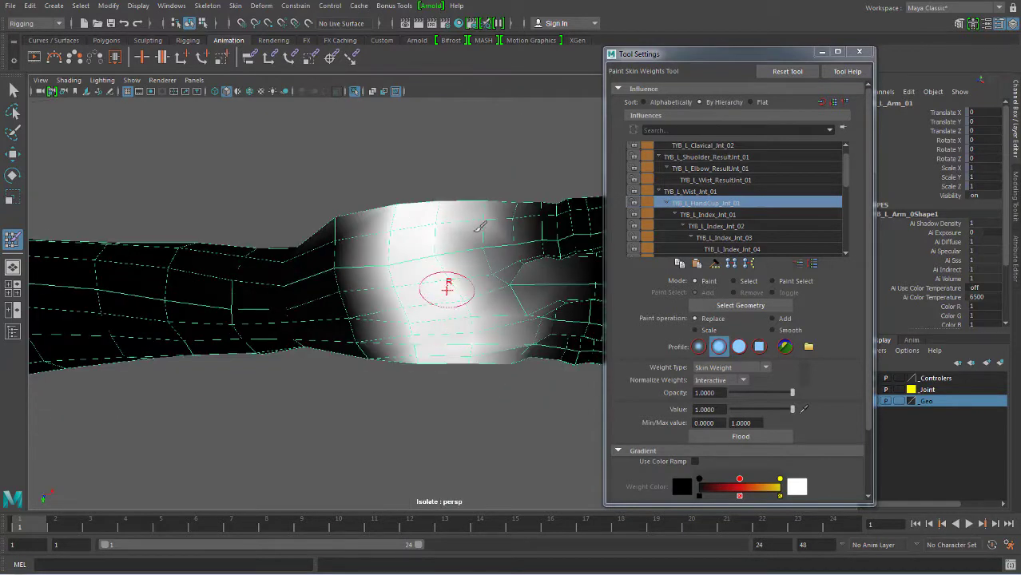
{"action": "left_click_drag", "start_coordinate": [480, 226], "coordinate": [436, 238]}
- Switch back to the wrist joint's weights and review the forearm and wrist
{"action": "left_click_drag", "start_coordinate": [455, 330], "coordinate": [462, 388], "text": "alt"}
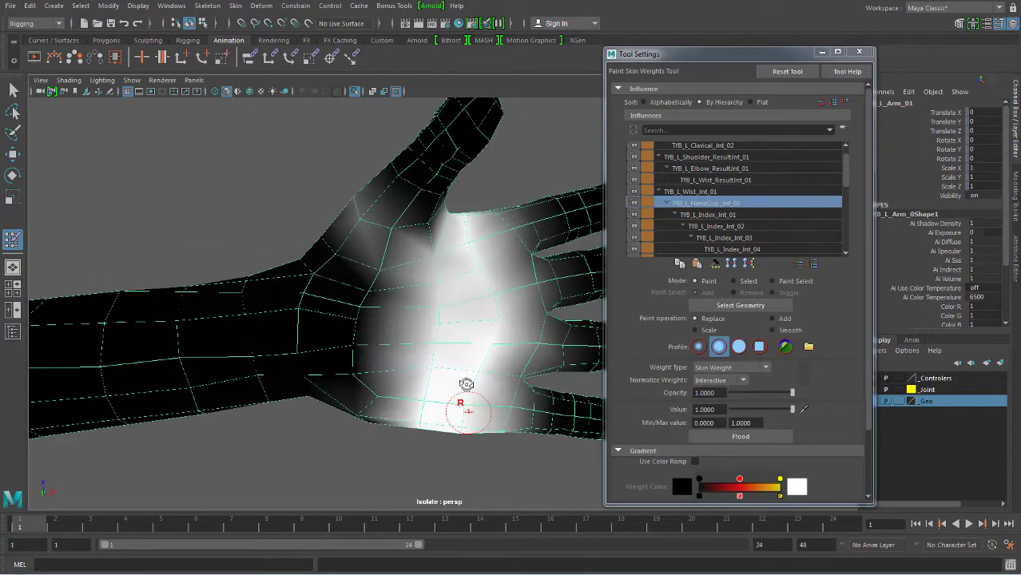
{"action": "left_click", "coordinate": [690, 192]}
{"action": "mouse_move", "coordinate": [401, 327]}
{"action": "left_mouse_down", "text": "alt"}
{"action": "mouse_move", "coordinate": [440, 289]}
{"action": "mouse_move", "coordinate": [392, 315]}
{"action": "left_mouse_up", "text": "alt"}
{"action": "mouse_move", "coordinate": [367, 388]}
{"action": "left_mouse_down", "text": "alt"}
{"action": "mouse_move", "coordinate": [343, 315]}
{"action": "mouse_move", "coordinate": [413, 317]}
{"action": "mouse_move", "coordinate": [394, 302]}
{"action": "mouse_move", "coordinate": [417, 342]}
{"action": "mouse_move", "coordinate": [422, 326]}
{"action": "mouse_move", "coordinate": [466, 312]}
{"action": "left_mouse_up", "text": "alt"}
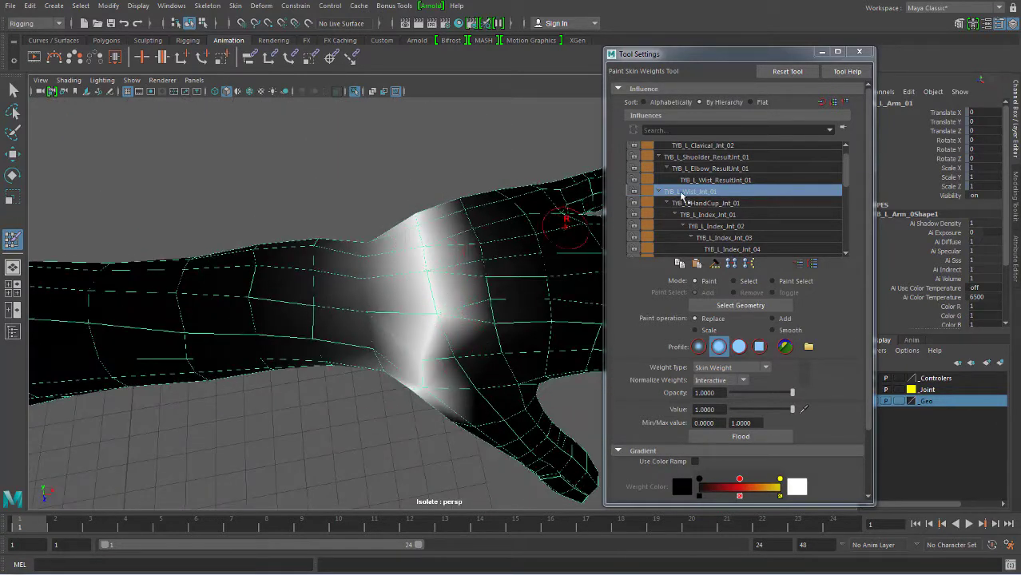
- Compare the hand-cup and wrist joint weights with the joints shown
{"action": "left_click", "coordinate": [356, 93]}
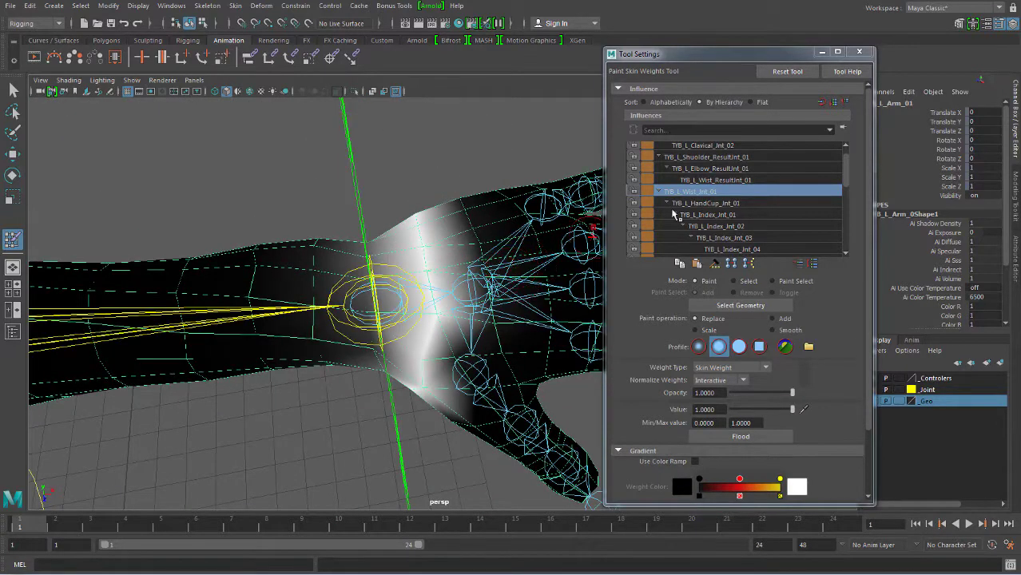
{"action": "left_click", "coordinate": [724, 204]}
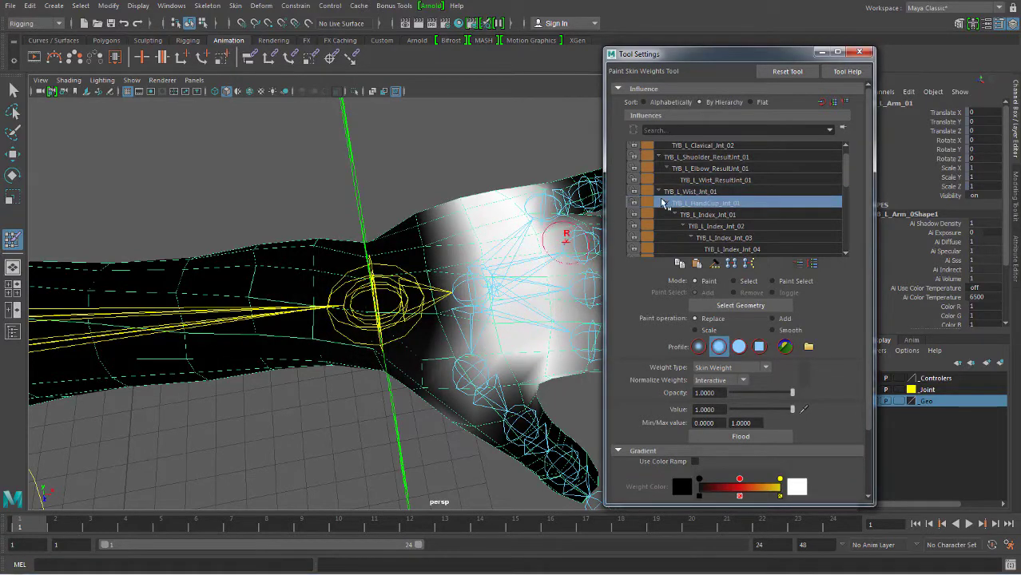
{"action": "left_click", "coordinate": [692, 192]}
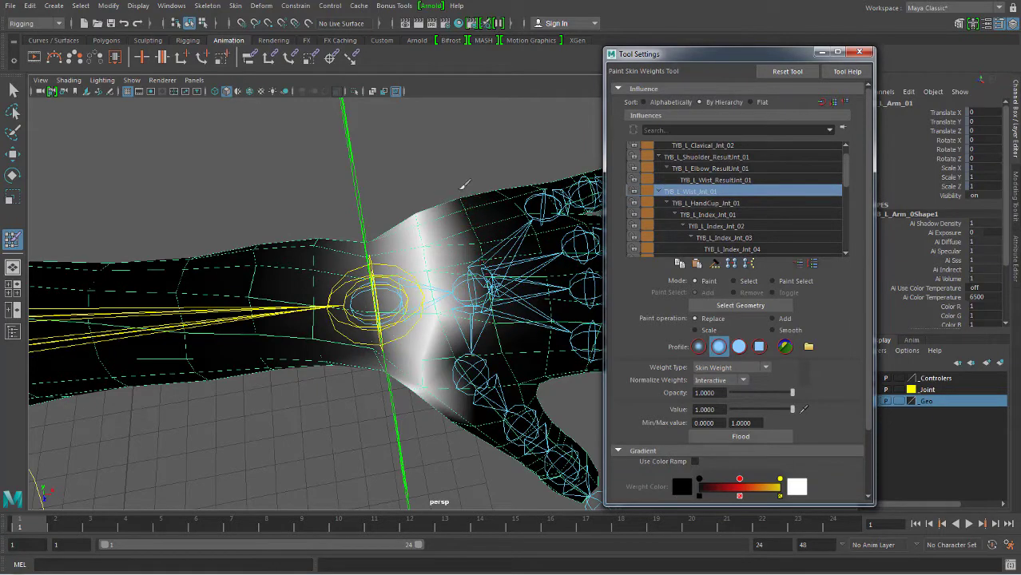
{"action": "left_click_drag", "start_coordinate": [495, 238], "coordinate": [481, 213], "text": "alt"}
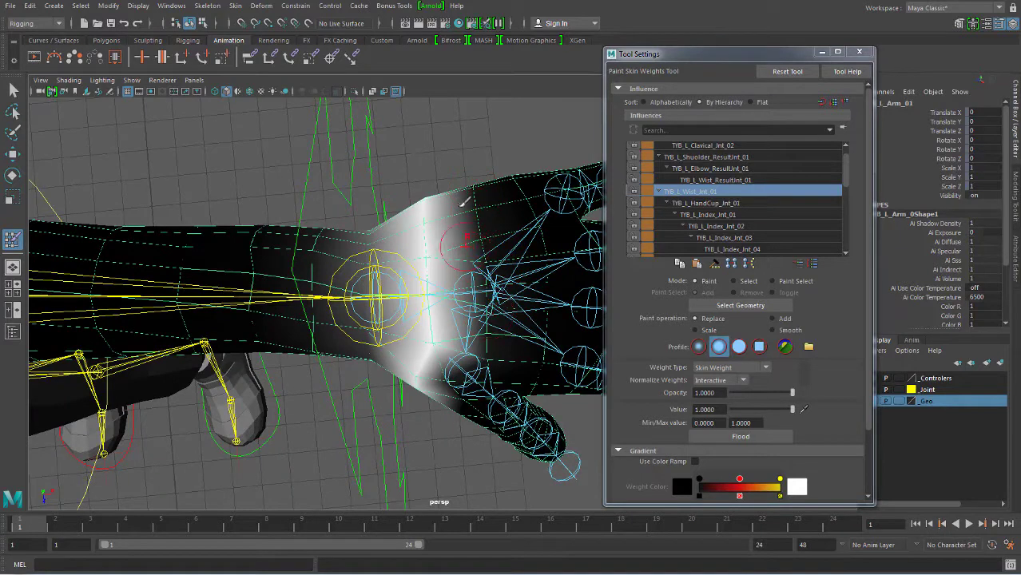
- Isolate the arm mesh and smooth the wrist joint's weight gradient across the wrist
{"action": "left_click", "coordinate": [357, 91]}
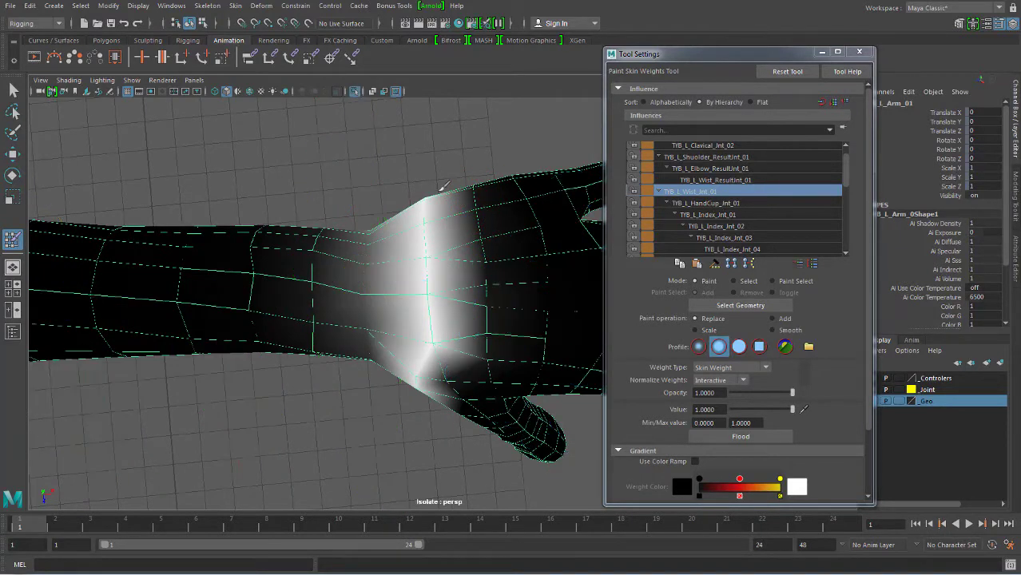
{"action": "left_click_drag", "start_coordinate": [510, 278], "coordinate": [518, 240], "text": "alt"}
{"action": "left_click", "coordinate": [773, 330]}
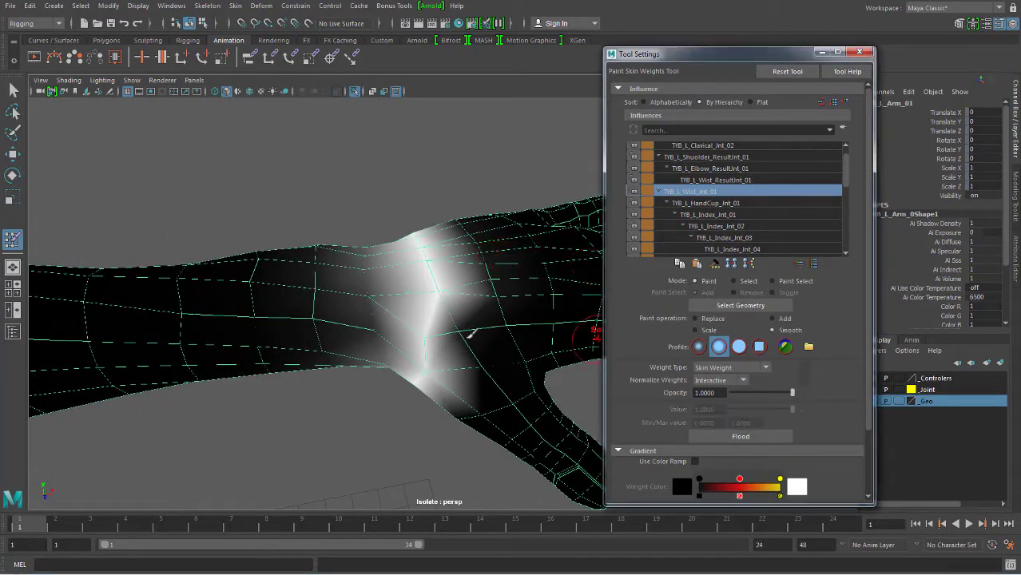
{"action": "mouse_move", "coordinate": [447, 319]}
{"action": "left_mouse_down", "text": "alt"}
{"action": "mouse_move", "coordinate": [371, 296]}
{"action": "mouse_move", "coordinate": [477, 333]}
{"action": "mouse_move", "coordinate": [468, 375]}
{"action": "left_mouse_up", "text": "alt"}
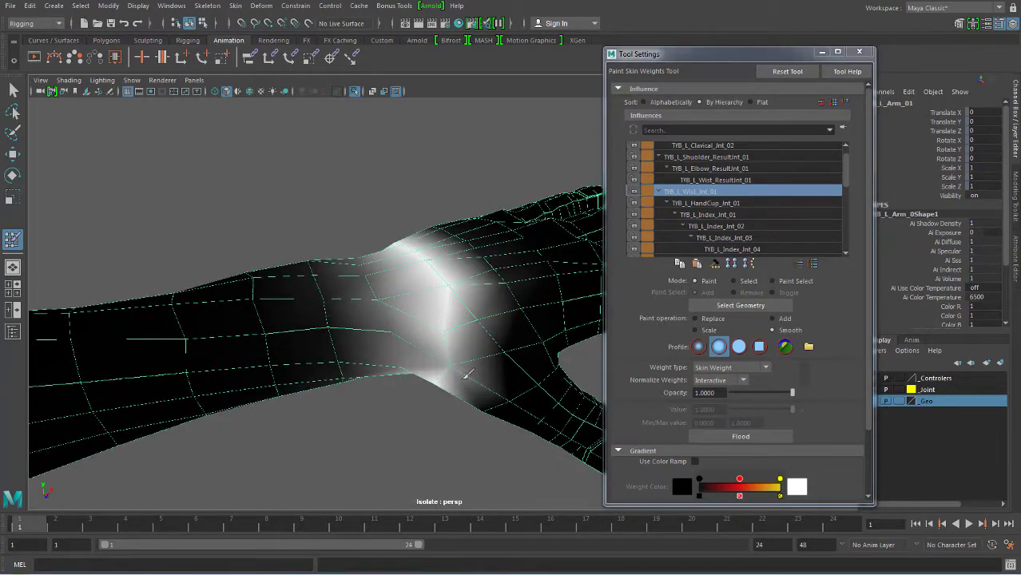
{"action": "mouse_move", "coordinate": [438, 416]}
{"action": "left_mouse_down", "text": "alt"}
{"action": "mouse_move", "coordinate": [503, 285]}
{"action": "mouse_move", "coordinate": [497, 224]}
{"action": "left_mouse_up", "text": "alt"}
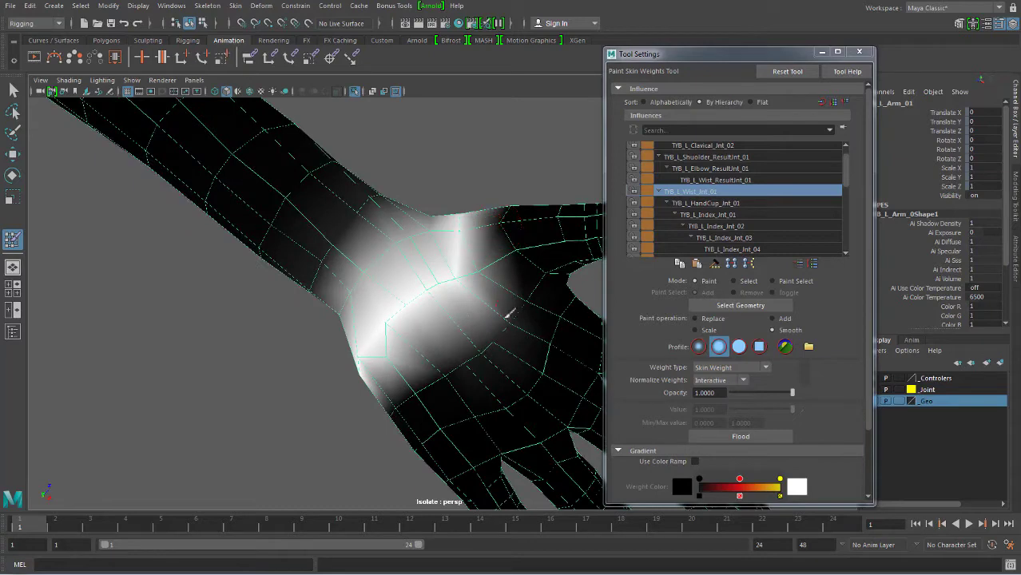
{"action": "left_click_drag", "start_coordinate": [507, 315], "coordinate": [439, 369]}
- Display the TYB_L_HandCup_Jnt_01 weights and inspect the forearm and hand
{"action": "left_click", "coordinate": [720, 204]}
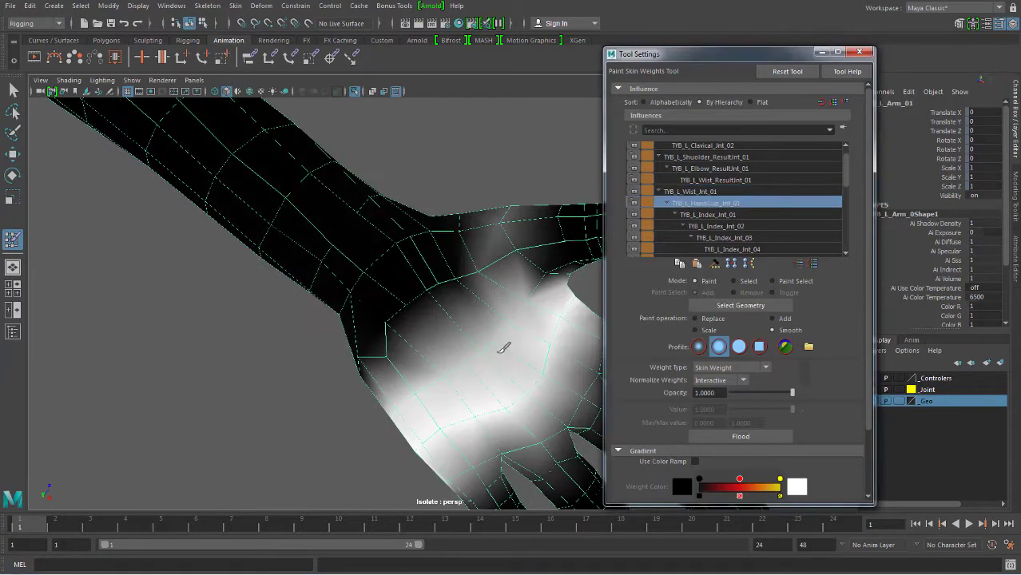
{"action": "left_click_drag", "start_coordinate": [479, 288], "coordinate": [503, 344], "text": "alt"}
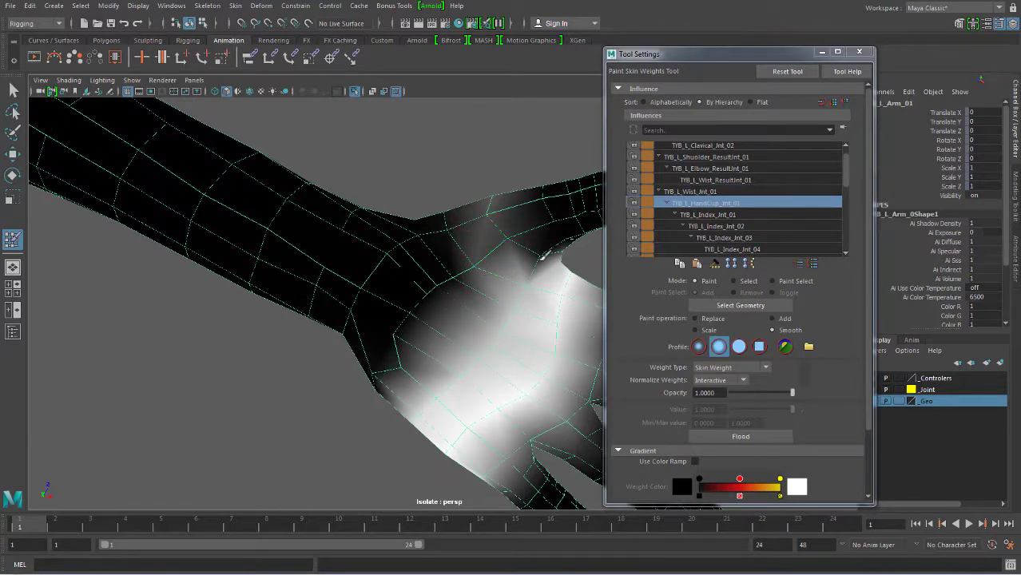
{"action": "mouse_move", "coordinate": [543, 254]}
{"action": "left_mouse_down", "text": "alt"}
{"action": "mouse_move", "coordinate": [494, 319]}
{"action": "mouse_move", "coordinate": [540, 335]}
{"action": "mouse_move", "coordinate": [520, 337]}
{"action": "left_mouse_up", "text": "alt"}
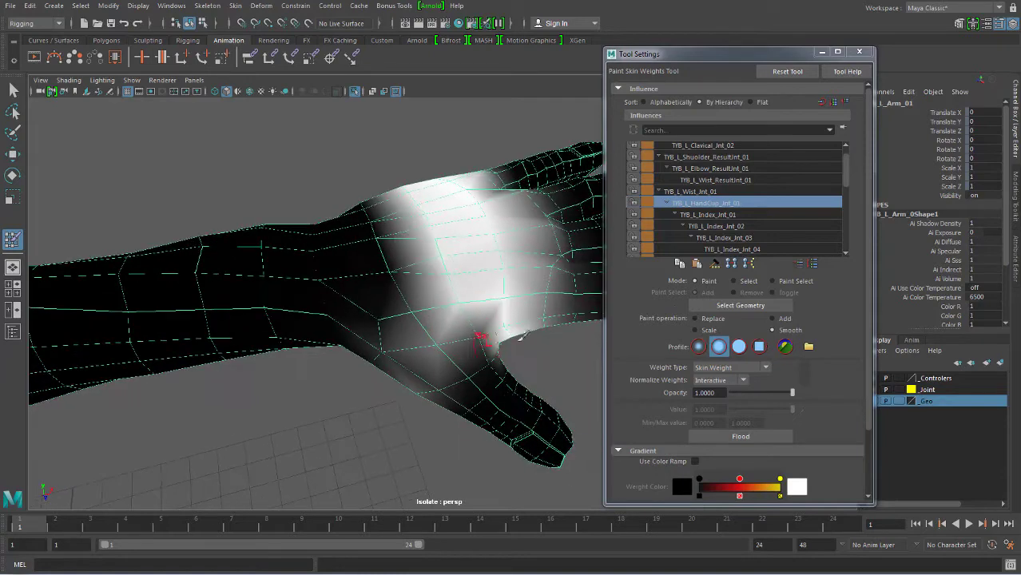
- Switch to Replace at value 1.0 and paint full HandCup weight across the palm
{"action": "left_click", "coordinate": [694, 318]}
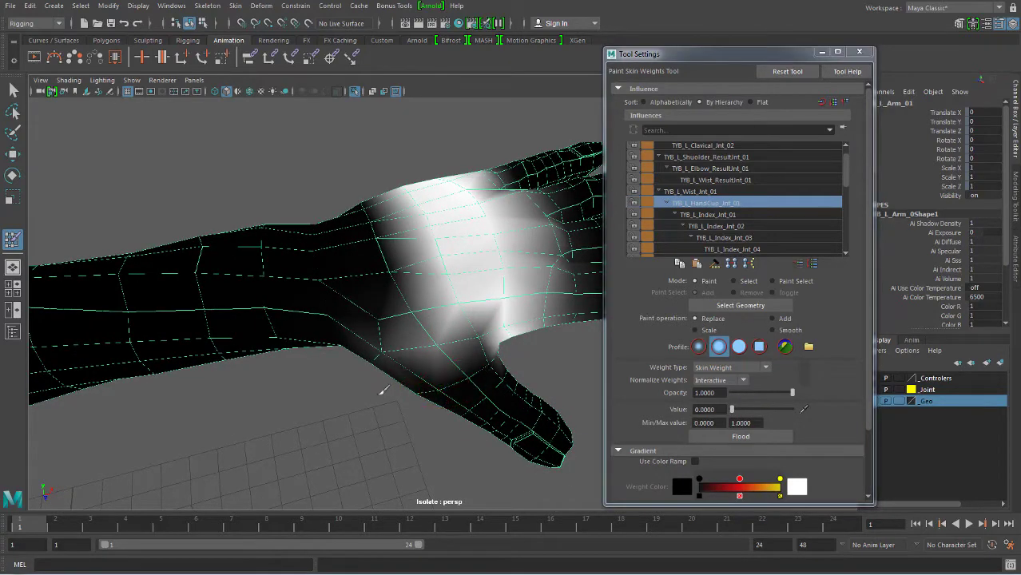
{"action": "mouse_move", "coordinate": [360, 360]}
{"action": "left_mouse_down", "text": "alt"}
{"action": "mouse_move", "coordinate": [451, 277]}
{"action": "mouse_move", "coordinate": [483, 265]}
{"action": "mouse_move", "coordinate": [505, 292]}
{"action": "mouse_move", "coordinate": [575, 318]}
{"action": "left_mouse_up", "text": "alt"}
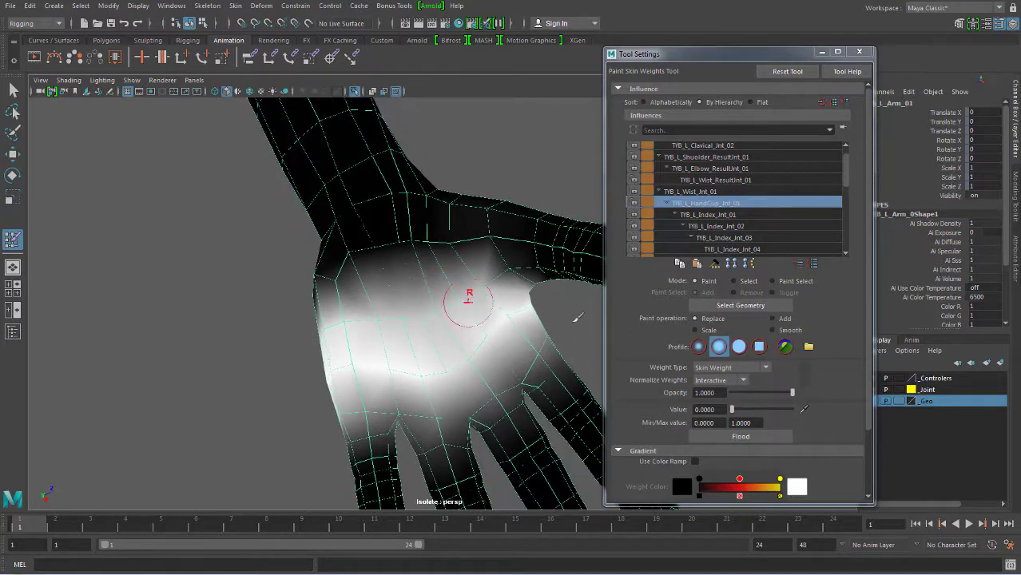
{"action": "left_click", "coordinate": [794, 410]}
{"action": "mouse_move", "coordinate": [399, 353]}
{"action": "left_mouse_down"}
{"action": "mouse_move", "coordinate": [471, 291]}
{"action": "mouse_move", "coordinate": [364, 341]}
{"action": "mouse_move", "coordinate": [427, 359]}
{"action": "mouse_move", "coordinate": [406, 392]}
{"action": "mouse_move", "coordinate": [460, 392]}
{"action": "mouse_move", "coordinate": [447, 407]}
{"action": "mouse_move", "coordinate": [509, 376]}
{"action": "mouse_move", "coordinate": [467, 387]}
{"action": "mouse_move", "coordinate": [488, 320]}
{"action": "mouse_move", "coordinate": [499, 337]}
{"action": "mouse_move", "coordinate": [478, 358]}
{"action": "mouse_move", "coordinate": [496, 331]}
{"action": "mouse_move", "coordinate": [486, 273]}
{"action": "mouse_move", "coordinate": [444, 271]}
{"action": "mouse_move", "coordinate": [428, 240]}
{"action": "mouse_move", "coordinate": [436, 228]}
{"action": "left_mouse_up"}
{"action": "left_click_drag", "start_coordinate": [454, 349], "coordinate": [460, 360]}
- Extend the white HandCup weight over the lower palm toward the ring and pinky bases
{"action": "mouse_move", "coordinate": [299, 389]}
{"action": "left_mouse_down"}
{"action": "mouse_move", "coordinate": [315, 396]}
{"action": "mouse_move", "coordinate": [456, 204]}
{"action": "mouse_move", "coordinate": [455, 357]}
{"action": "mouse_move", "coordinate": [482, 311]}
{"action": "mouse_move", "coordinate": [378, 323]}
{"action": "mouse_move", "coordinate": [394, 364]}
{"action": "mouse_move", "coordinate": [392, 267]}
{"action": "mouse_move", "coordinate": [417, 274]}
{"action": "left_mouse_up"}
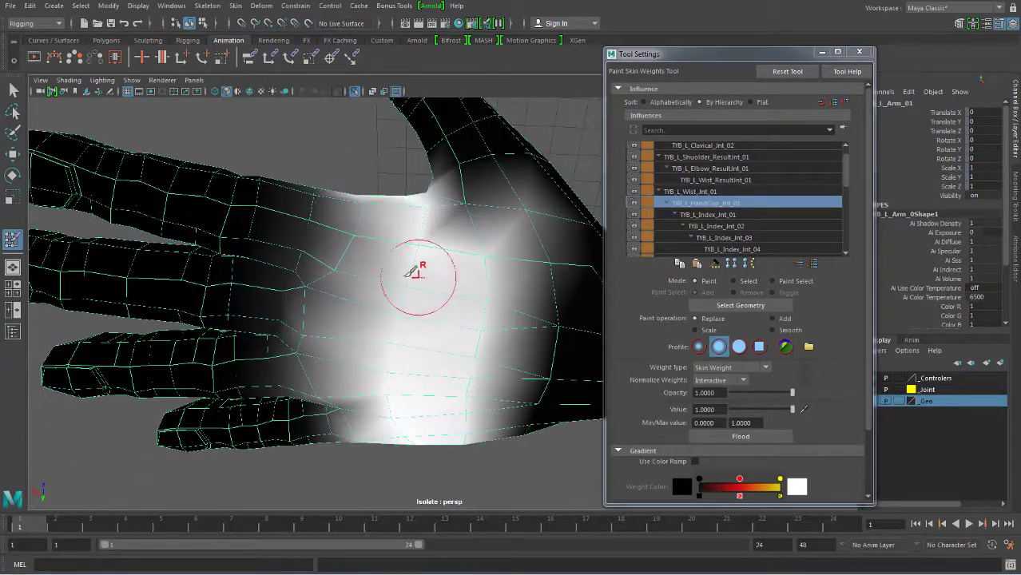
{"action": "mouse_move", "coordinate": [372, 233]}
{"action": "left_mouse_down"}
{"action": "mouse_move", "coordinate": [343, 257]}
{"action": "mouse_move", "coordinate": [361, 232]}
{"action": "mouse_move", "coordinate": [319, 342]}
{"action": "mouse_move", "coordinate": [337, 296]}
{"action": "mouse_move", "coordinate": [412, 229]}
{"action": "left_mouse_up"}
{"action": "mouse_move", "coordinate": [409, 189]}
{"action": "left_mouse_down"}
{"action": "mouse_move", "coordinate": [353, 262]}
{"action": "mouse_move", "coordinate": [372, 430]}
{"action": "left_mouse_up"}
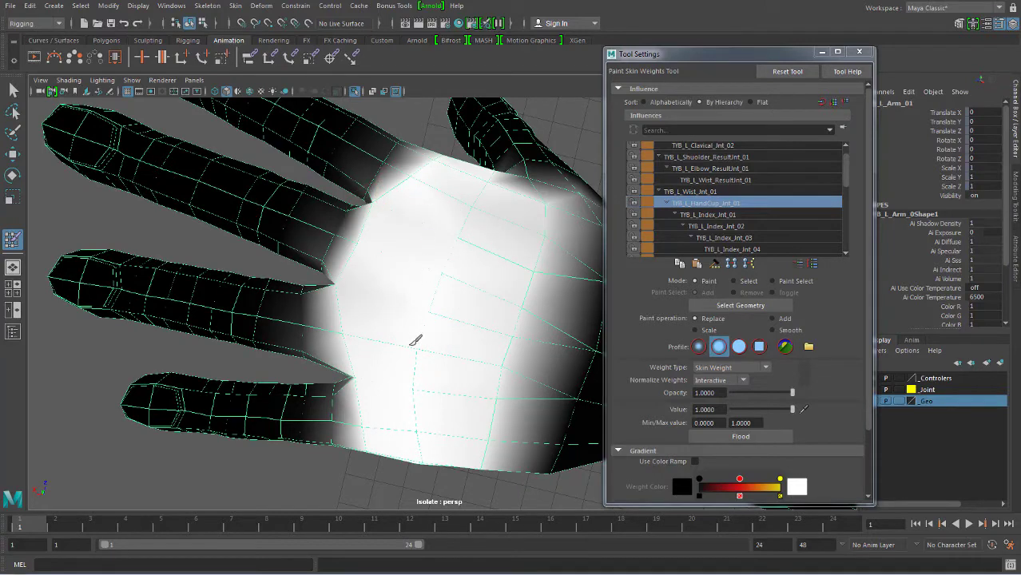
{"action": "mouse_move", "coordinate": [380, 340]}
{"action": "left_mouse_down", "text": "alt"}
{"action": "mouse_move", "coordinate": [387, 292]}
{"action": "mouse_move", "coordinate": [405, 301]}
{"action": "mouse_move", "coordinate": [467, 296]}
{"action": "mouse_move", "coordinate": [487, 172]}
{"action": "left_mouse_up", "text": "alt"}
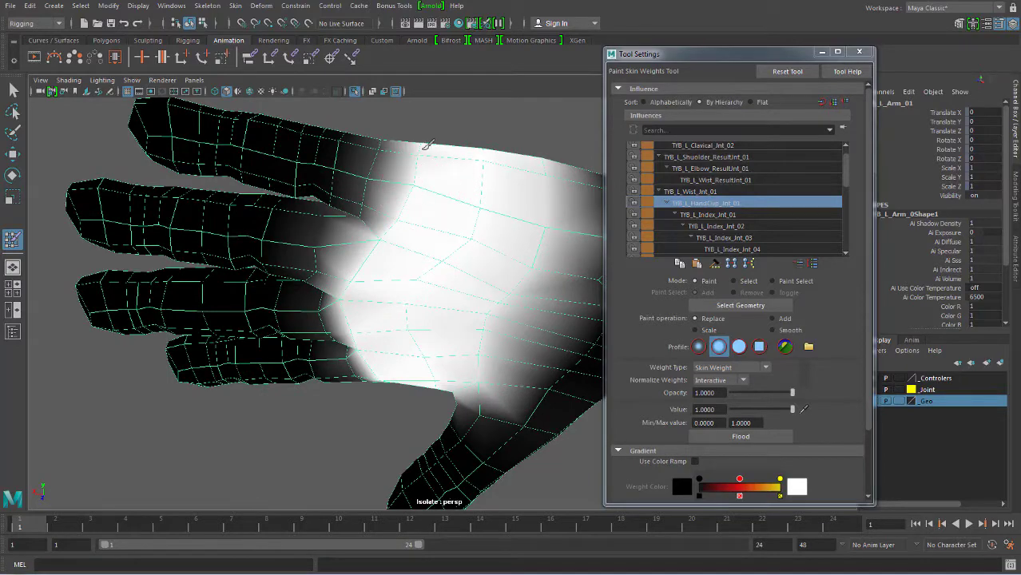
{"action": "mouse_move", "coordinate": [422, 201]}
{"action": "left_mouse_down", "text": "alt"}
{"action": "mouse_move", "coordinate": [365, 278]}
{"action": "mouse_move", "coordinate": [435, 332]}
{"action": "mouse_move", "coordinate": [468, 243]}
{"action": "mouse_move", "coordinate": [353, 337]}
{"action": "mouse_move", "coordinate": [547, 320]}
{"action": "mouse_move", "coordinate": [540, 311]}
{"action": "mouse_move", "coordinate": [417, 315]}
{"action": "mouse_move", "coordinate": [479, 308]}
{"action": "mouse_move", "coordinate": [518, 383]}
{"action": "mouse_move", "coordinate": [595, 383]}
{"action": "left_mouse_up", "text": "alt"}
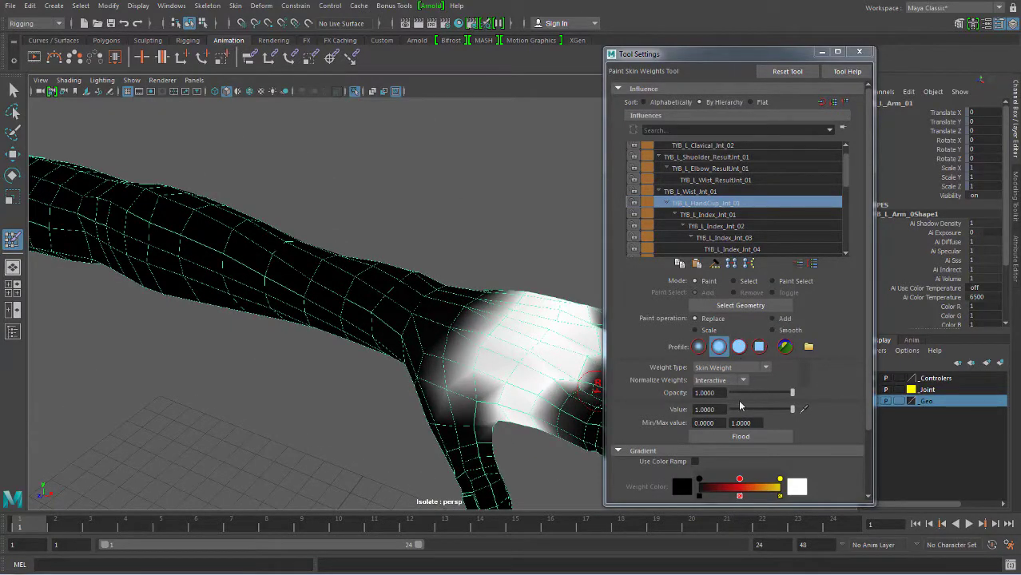
- Set the paint value to 0 and clear HandCup weight along the forearm
{"action": "left_click_drag", "start_coordinate": [739, 408], "coordinate": [724, 408]}
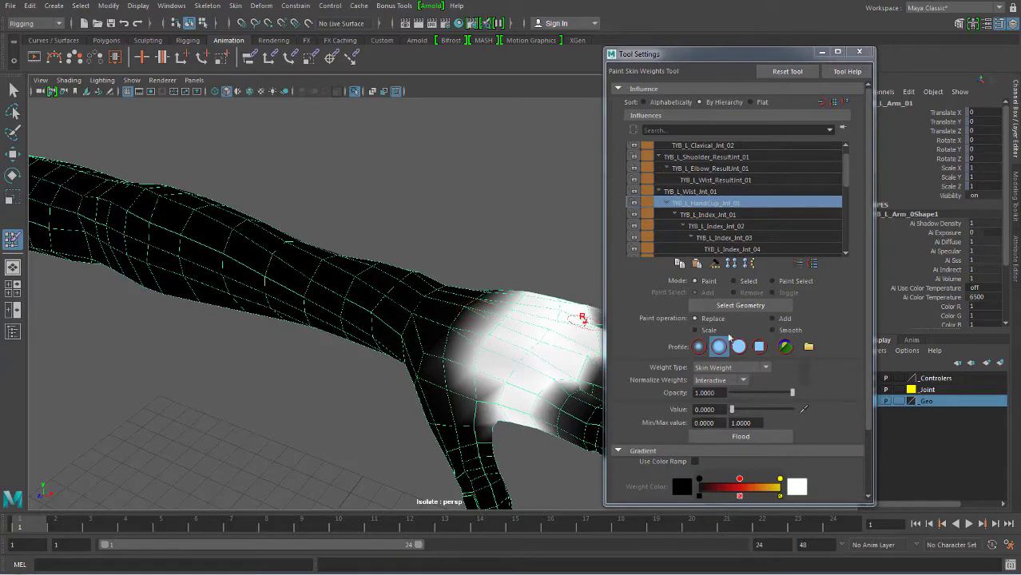
{"action": "left_click_drag", "start_coordinate": [278, 246], "coordinate": [379, 291], "text": "alt"}
{"action": "left_click_drag", "start_coordinate": [505, 285], "coordinate": [435, 286], "text": "alt"}
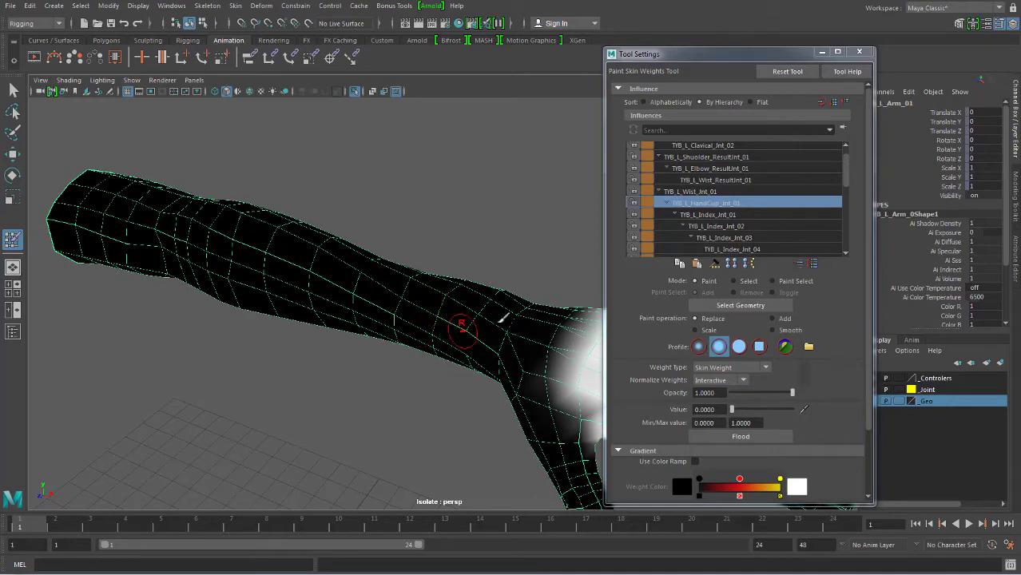
{"action": "mouse_move", "coordinate": [543, 339]}
{"action": "left_mouse_down", "text": "alt"}
{"action": "mouse_move", "coordinate": [485, 336]}
{"action": "mouse_move", "coordinate": [517, 337]}
{"action": "left_mouse_up", "text": "alt"}
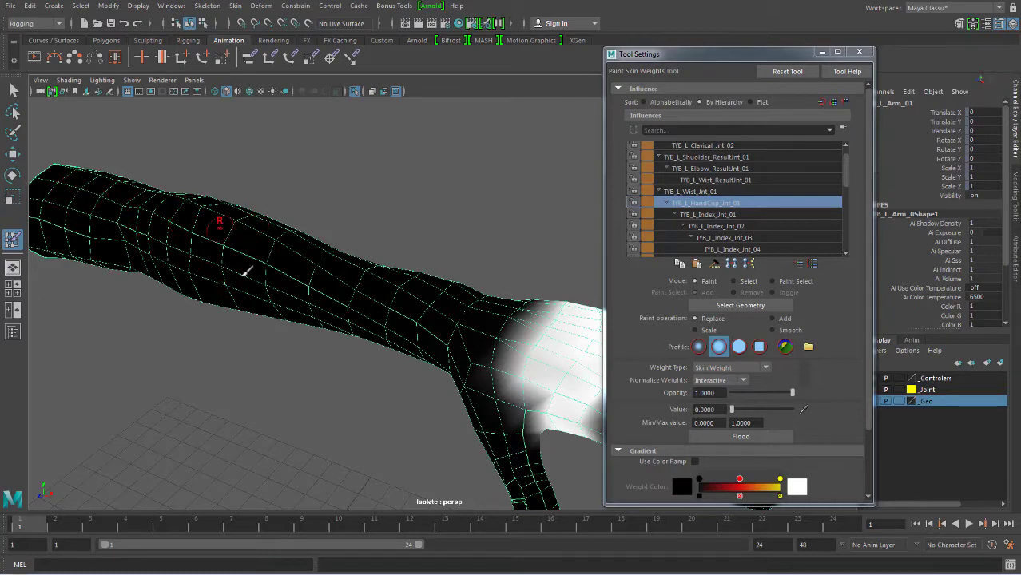
{"action": "mouse_move", "coordinate": [394, 295]}
{"action": "left_mouse_down", "text": "alt"}
{"action": "mouse_move", "coordinate": [405, 292]}
{"action": "mouse_move", "coordinate": [379, 288]}
{"action": "mouse_move", "coordinate": [390, 281]}
{"action": "left_mouse_up", "text": "alt"}
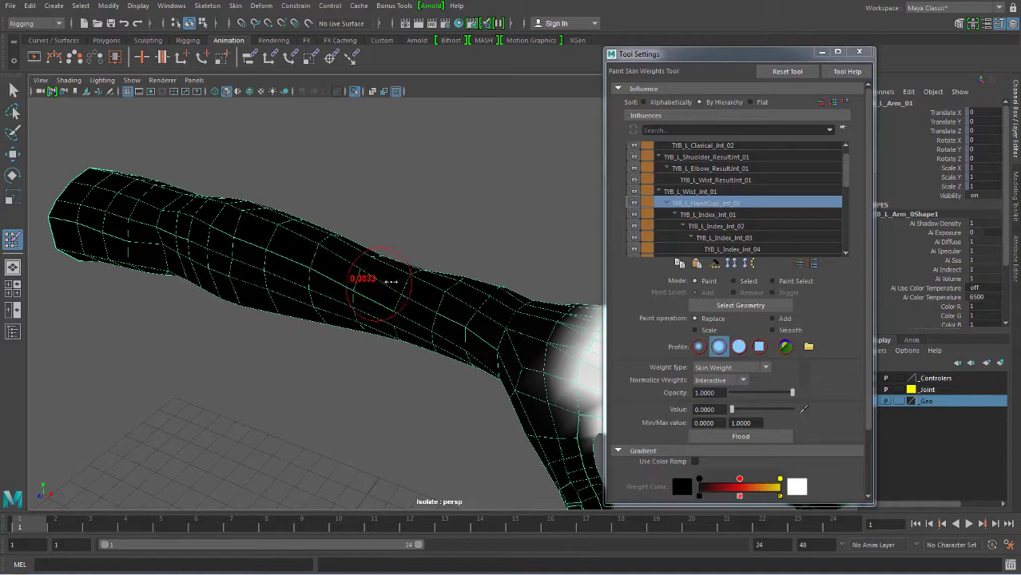
{"action": "left_click", "coordinate": [732, 410]}
{"action": "scroll", "coordinate": [448, 295], "scroll_direction": "up", "scroll_amount": 2}
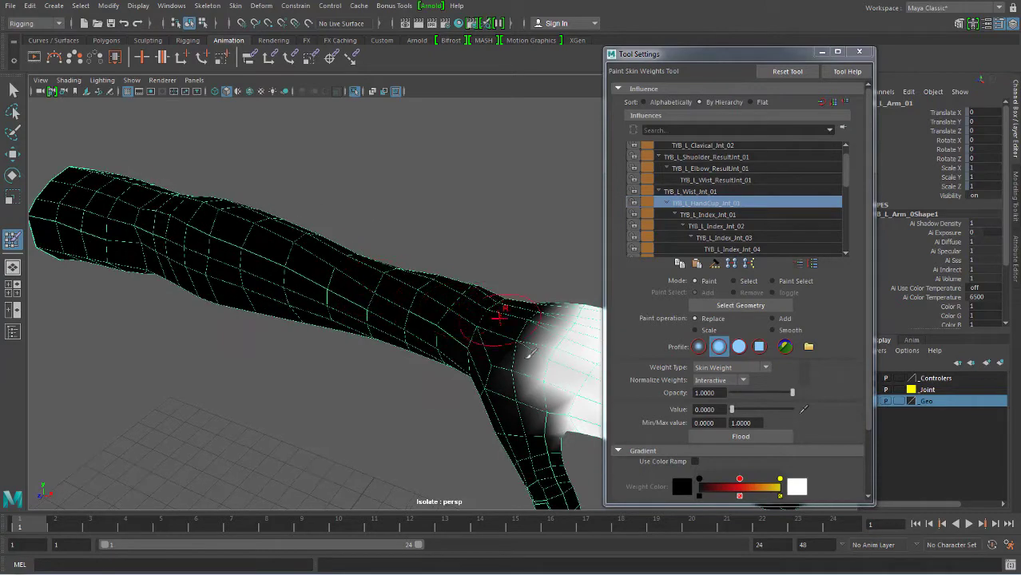
{"action": "scroll", "coordinate": [479, 336], "scroll_direction": "up", "scroll_amount": 2}
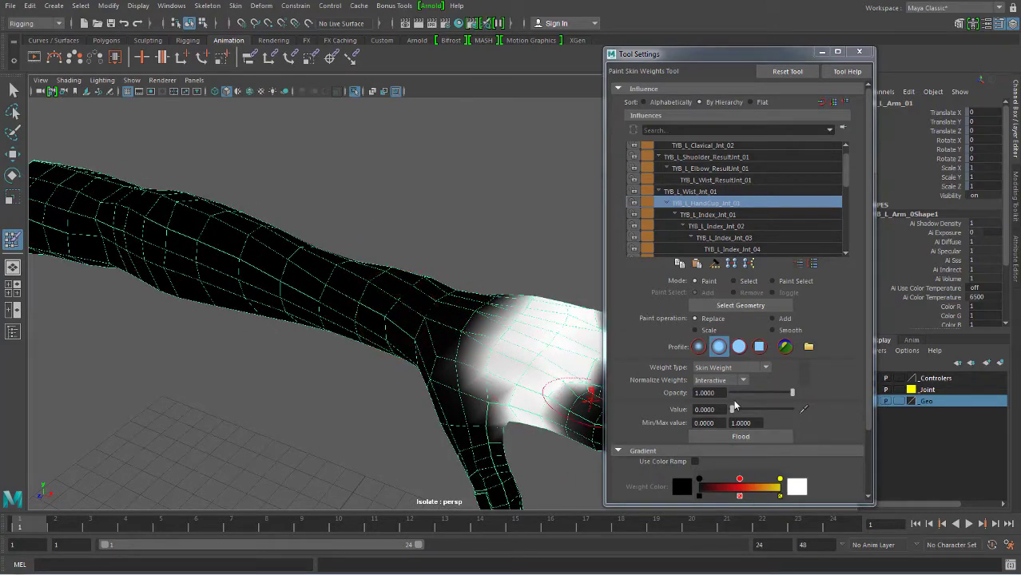
- Tumble around the hand to check the white HandCup weighting stays on the palm
{"action": "left_click_drag", "start_coordinate": [195, 227], "coordinate": [183, 266], "text": "alt"}
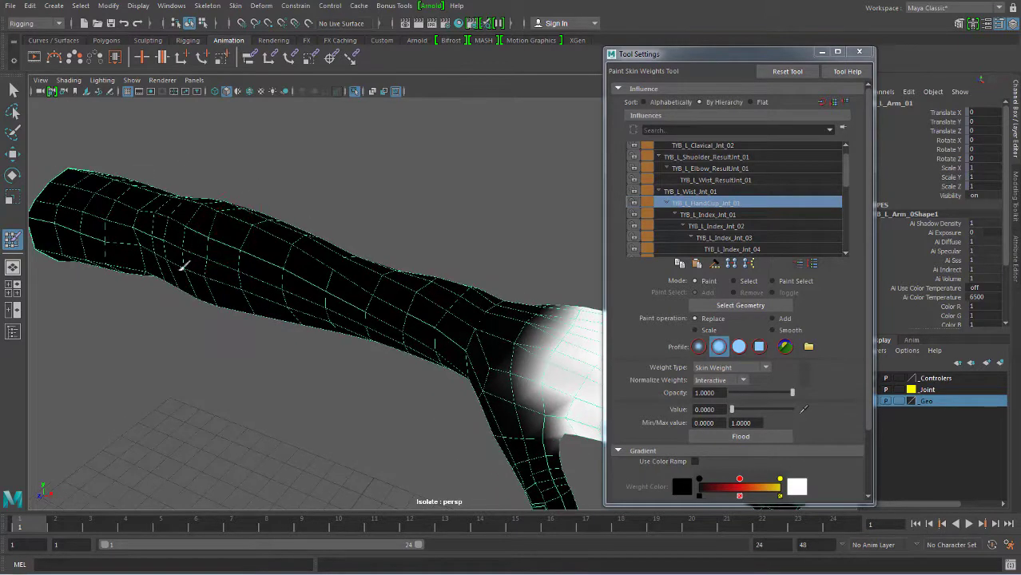
{"action": "mouse_move", "coordinate": [56, 226]}
{"action": "left_mouse_down", "text": "alt"}
{"action": "mouse_move", "coordinate": [187, 347]}
{"action": "mouse_move", "coordinate": [349, 256]}
{"action": "left_mouse_up", "text": "alt"}
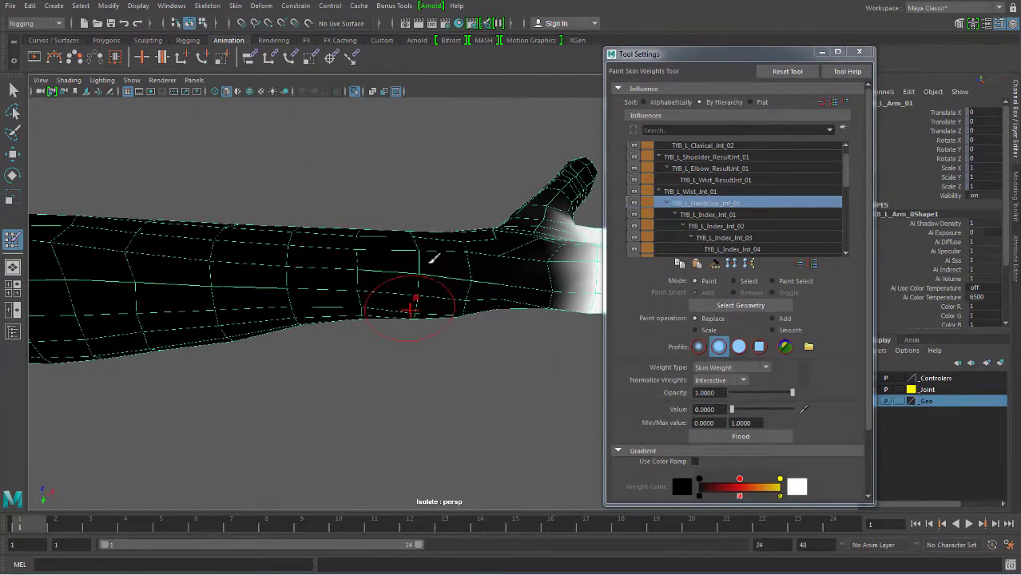
{"action": "mouse_move", "coordinate": [411, 302]}
{"action": "left_mouse_down", "text": "alt"}
{"action": "mouse_move", "coordinate": [307, 285]}
{"action": "mouse_move", "coordinate": [320, 307]}
{"action": "left_mouse_up", "text": "alt"}
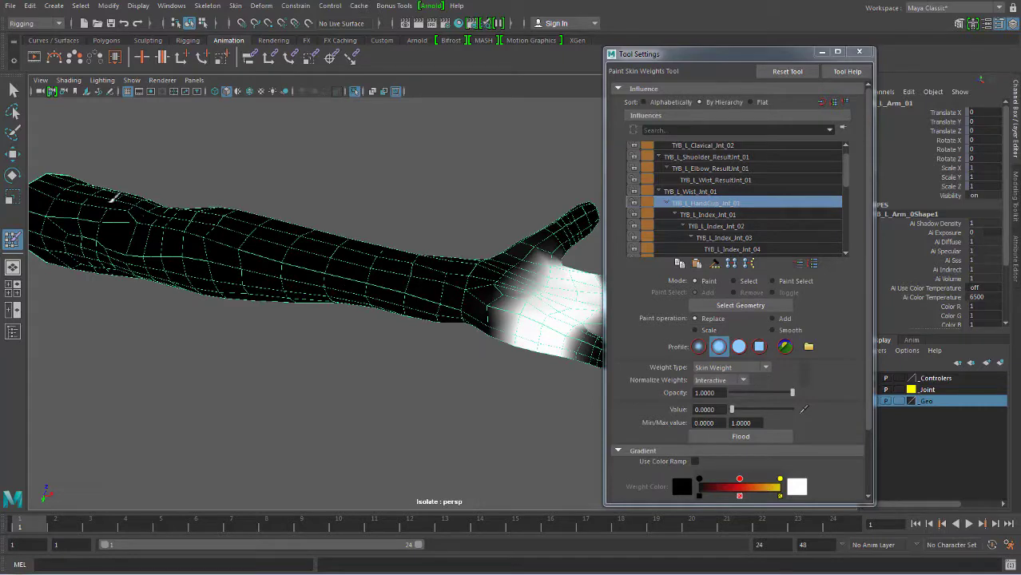
{"action": "left_click_drag", "start_coordinate": [405, 274], "coordinate": [387, 205], "text": "alt"}
{"action": "right_click_drag", "start_coordinate": [388, 205], "coordinate": [484, 219], "text": "alt"}
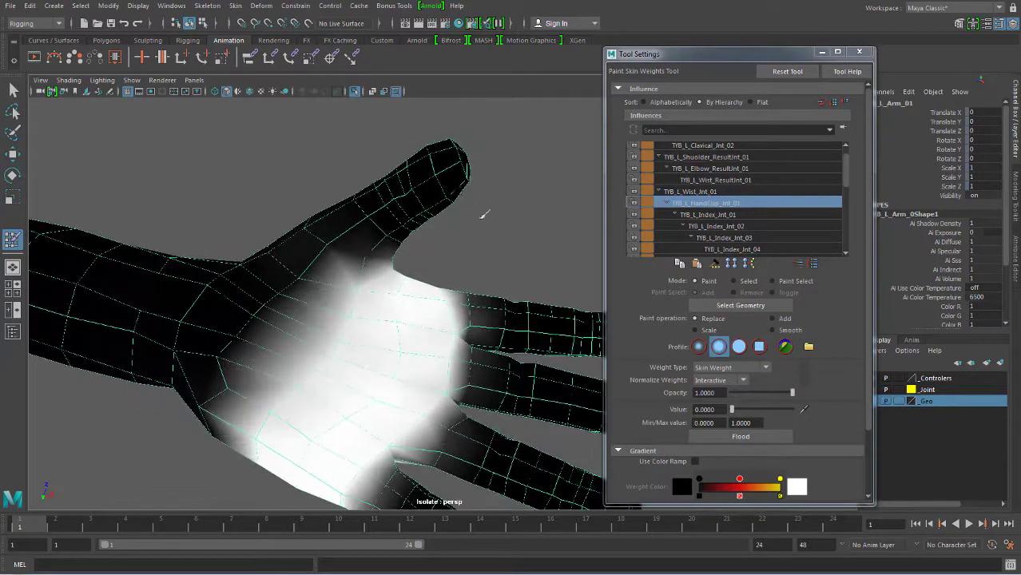
{"action": "left_click_drag", "start_coordinate": [485, 219], "coordinate": [393, 170], "text": "alt"}
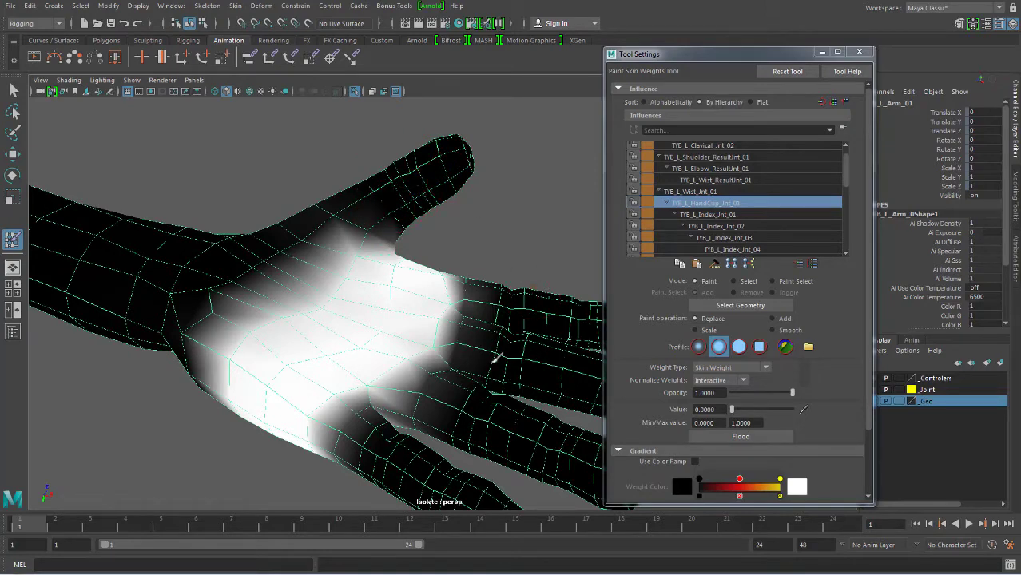
{"action": "mouse_move", "coordinate": [466, 405]}
{"action": "left_mouse_down", "text": "alt"}
{"action": "mouse_move", "coordinate": [473, 261]}
{"action": "mouse_move", "coordinate": [488, 293]}
{"action": "left_mouse_up", "text": "alt"}
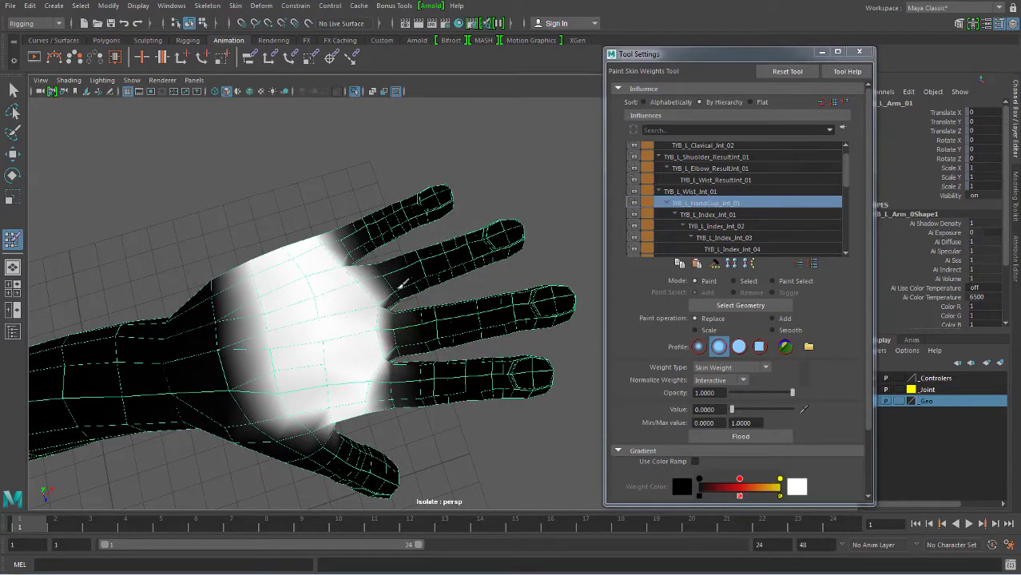
{"action": "left_click_drag", "start_coordinate": [520, 375], "coordinate": [433, 341], "text": "alt"}
{"action": "right_click_drag", "start_coordinate": [432, 342], "coordinate": [495, 431], "text": "alt"}
{"action": "mouse_move", "coordinate": [496, 430]}
{"action": "left_mouse_down", "text": "alt"}
{"action": "mouse_move", "coordinate": [529, 433]}
{"action": "mouse_move", "coordinate": [547, 404]}
{"action": "mouse_move", "coordinate": [417, 307]}
{"action": "mouse_move", "coordinate": [398, 307]}
{"action": "mouse_move", "coordinate": [400, 293]}
{"action": "mouse_move", "coordinate": [424, 346]}
{"action": "left_mouse_up", "text": "alt"}
- Select the TYB_L_Index_Jnt_01 influence and frame the isolated hand on the index finger base
{"action": "left_click", "coordinate": [723, 215]}
{"action": "left_click_drag", "start_coordinate": [739, 55], "coordinate": [850, 52]}
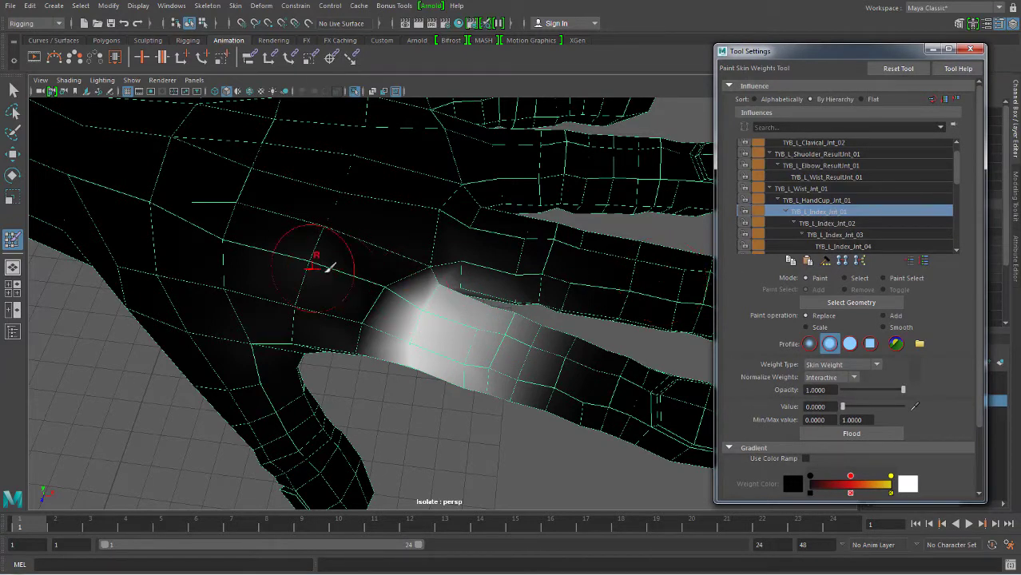
{"action": "left_click_drag", "start_coordinate": [468, 326], "coordinate": [490, 333], "text": "alt"}
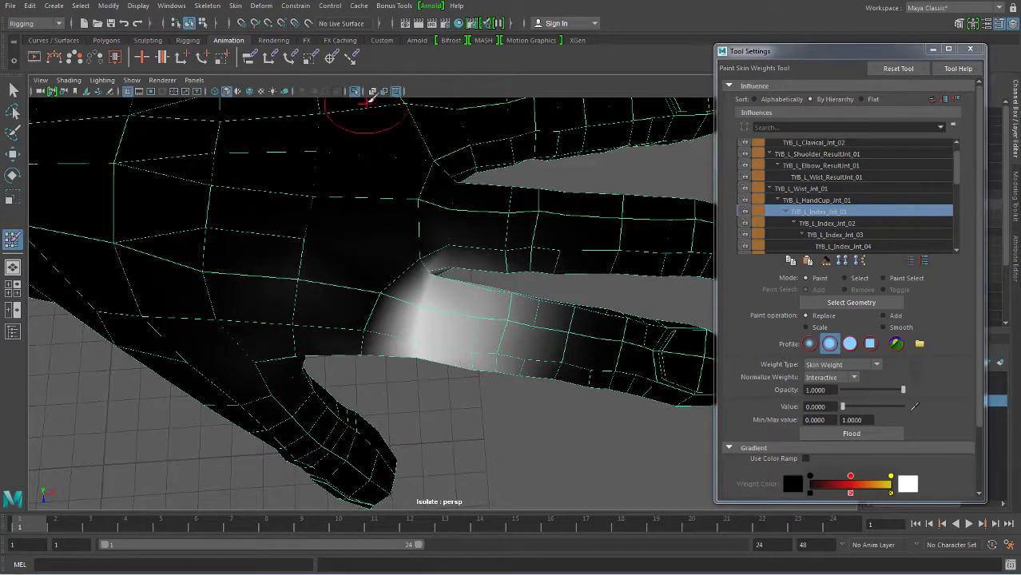
{"action": "left_click", "coordinate": [355, 90]}
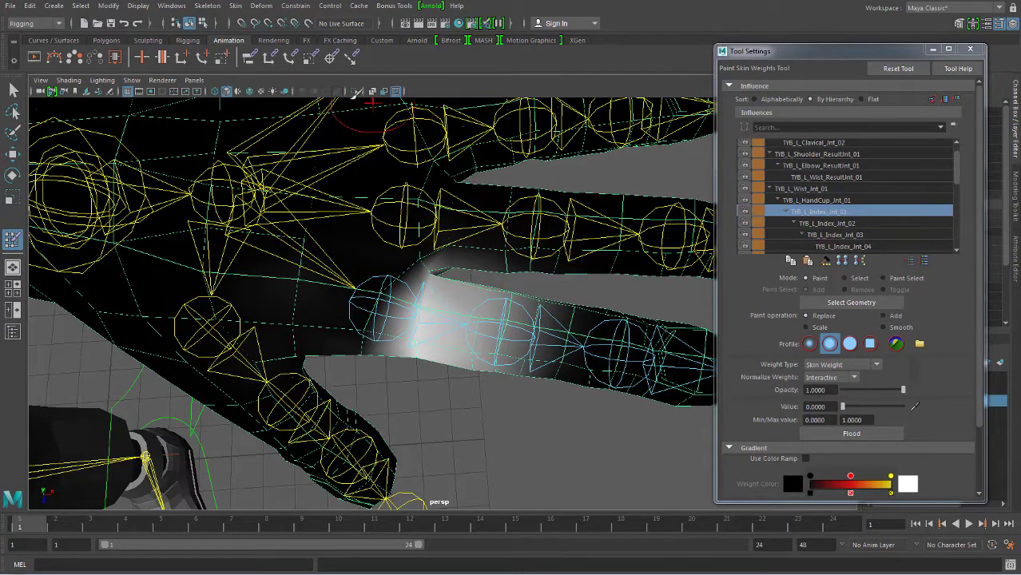
{"action": "left_click", "coordinate": [355, 91]}
{"action": "left_click_drag", "start_coordinate": [382, 279], "coordinate": [342, 224], "text": "alt"}
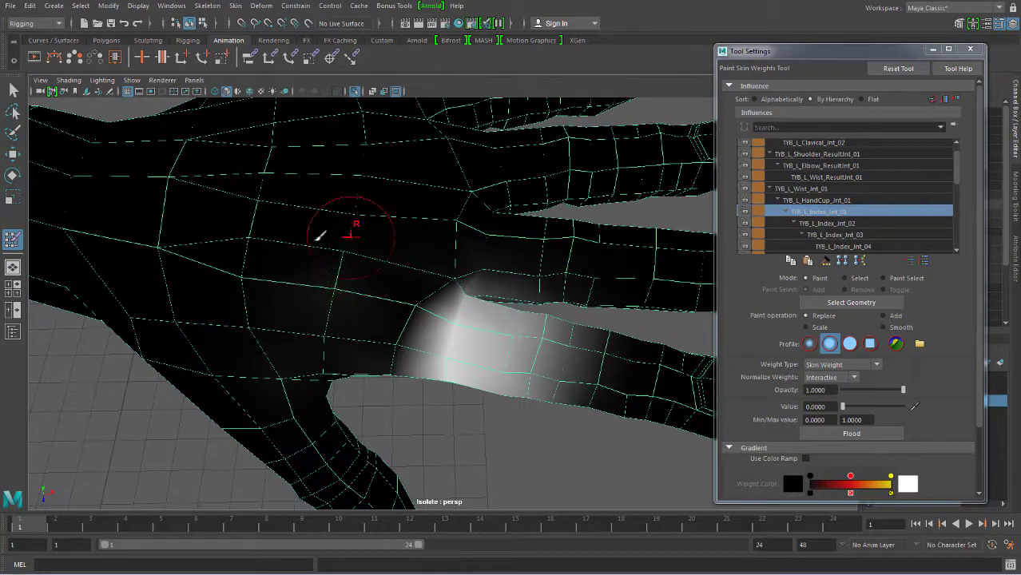
{"action": "left_click_drag", "start_coordinate": [319, 298], "coordinate": [349, 269], "text": "alt"}
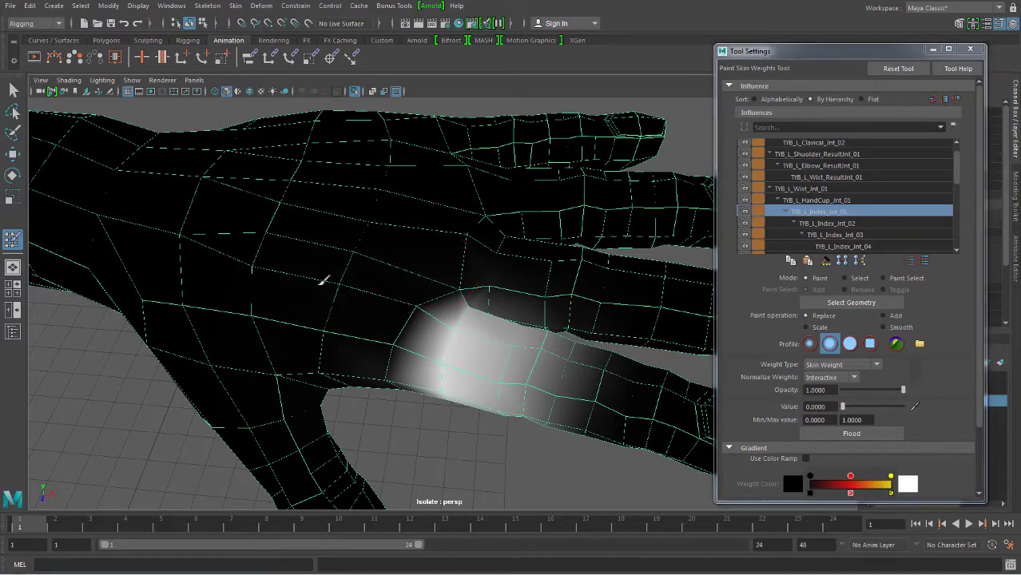
{"action": "left_click_drag", "start_coordinate": [345, 274], "coordinate": [286, 352], "text": "alt"}
{"action": "mouse_move", "coordinate": [300, 280]}
{"action": "left_mouse_down", "text": "alt"}
{"action": "mouse_move", "coordinate": [349, 296]}
{"action": "mouse_move", "coordinate": [479, 292]}
{"action": "mouse_move", "coordinate": [592, 365]}
{"action": "mouse_move", "coordinate": [613, 327]}
{"action": "mouse_move", "coordinate": [531, 360]}
{"action": "mouse_move", "coordinate": [505, 326]}
{"action": "mouse_move", "coordinate": [456, 338]}
{"action": "left_mouse_up", "text": "alt"}
- Remove stray TYB_L_Index_Jnt_01 weight along the crease between the fingers
{"action": "left_click_drag", "start_coordinate": [477, 289], "coordinate": [447, 314]}
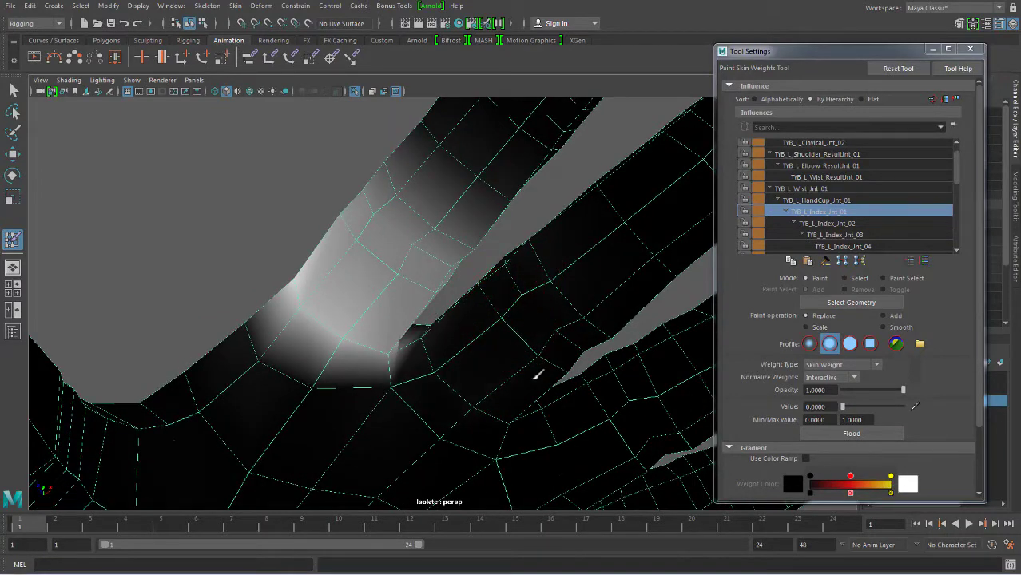
{"action": "mouse_move", "coordinate": [531, 369]}
{"action": "left_mouse_down", "text": "alt"}
{"action": "mouse_move", "coordinate": [524, 383]}
{"action": "mouse_move", "coordinate": [565, 337]}
{"action": "left_mouse_up", "text": "alt"}
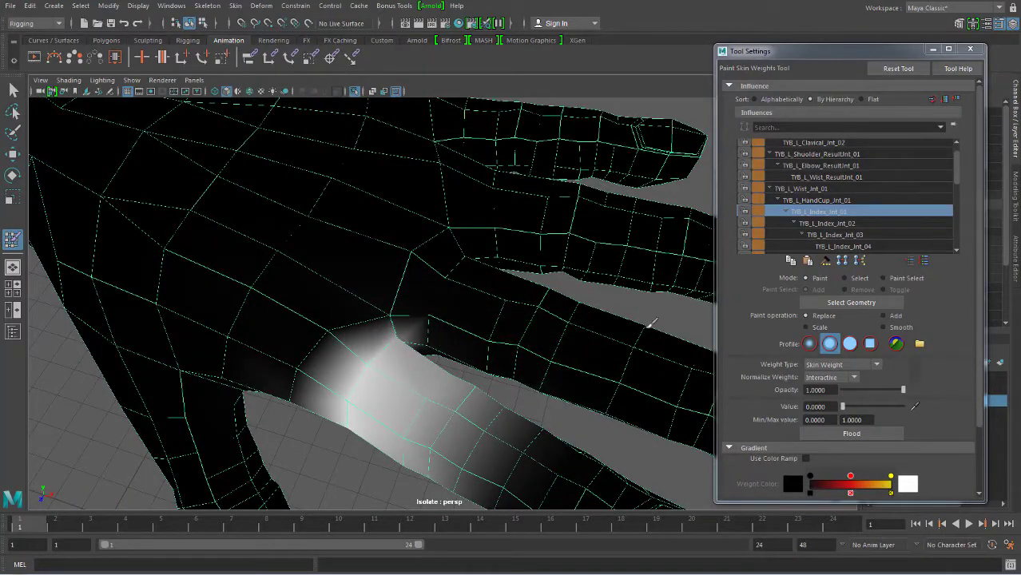
{"action": "mouse_move", "coordinate": [651, 323]}
{"action": "left_mouse_down", "text": "alt"}
{"action": "mouse_move", "coordinate": [386, 295]}
{"action": "mouse_move", "coordinate": [417, 281]}
{"action": "mouse_move", "coordinate": [405, 274]}
{"action": "mouse_move", "coordinate": [248, 436]}
{"action": "mouse_move", "coordinate": [257, 354]}
{"action": "mouse_move", "coordinate": [192, 332]}
{"action": "left_mouse_up", "text": "alt"}
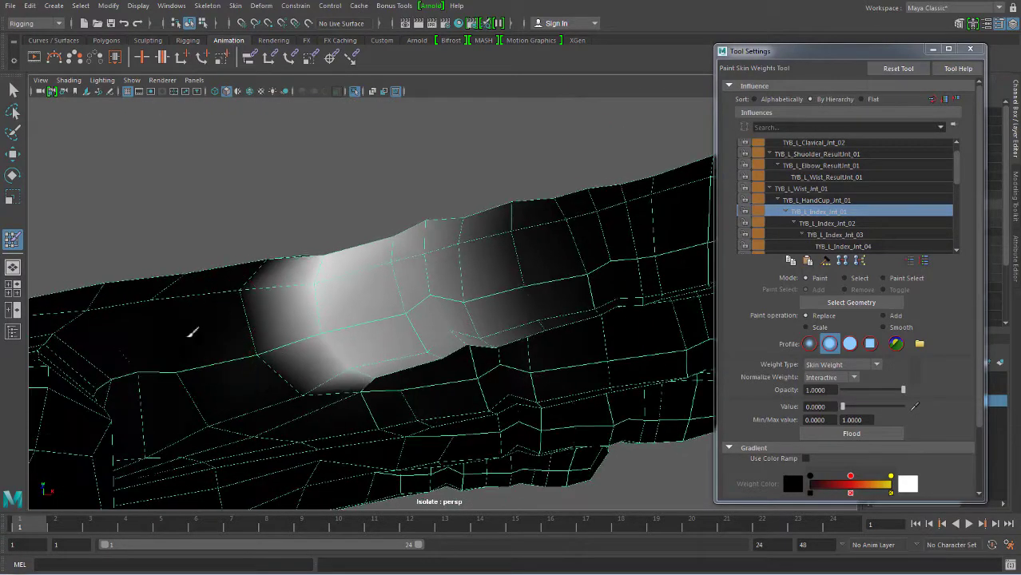
{"action": "left_click_drag", "start_coordinate": [262, 375], "coordinate": [348, 417], "text": "alt"}
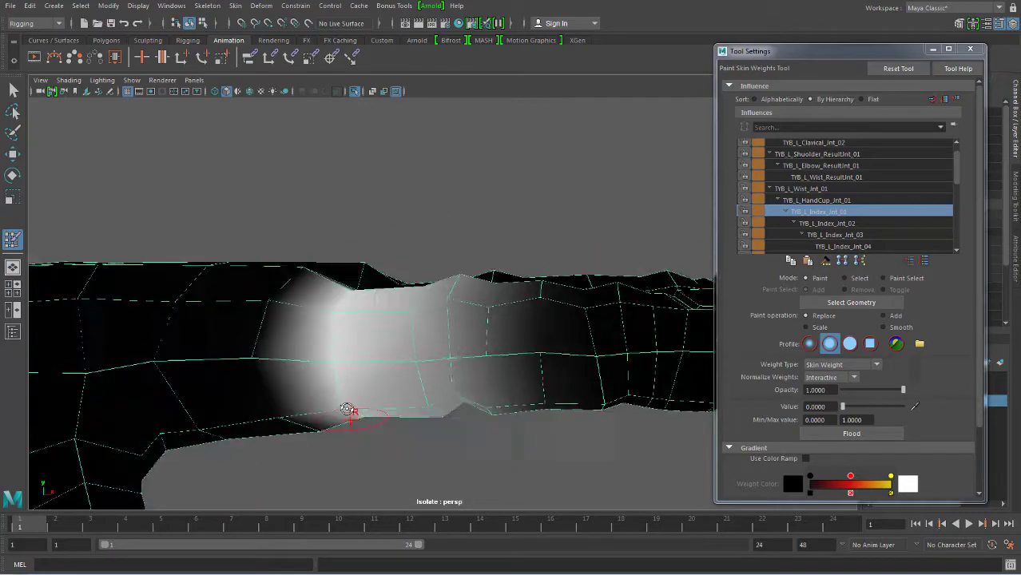
- Paint the index finger base at value 1, then erase partial weight beyond the band at 0
{"action": "left_click_drag", "start_coordinate": [841, 406], "coordinate": [903, 407]}
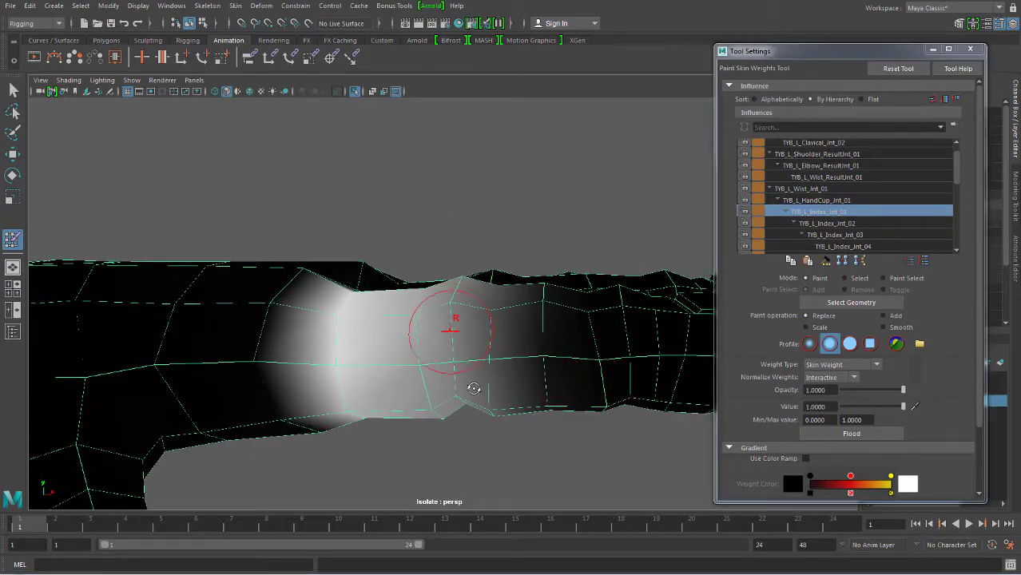
{"action": "mouse_move", "coordinate": [466, 318]}
{"action": "left_mouse_down", "text": "alt"}
{"action": "mouse_move", "coordinate": [460, 391]}
{"action": "mouse_move", "coordinate": [421, 376]}
{"action": "mouse_move", "coordinate": [456, 384]}
{"action": "mouse_move", "coordinate": [449, 412]}
{"action": "left_mouse_up", "text": "alt"}
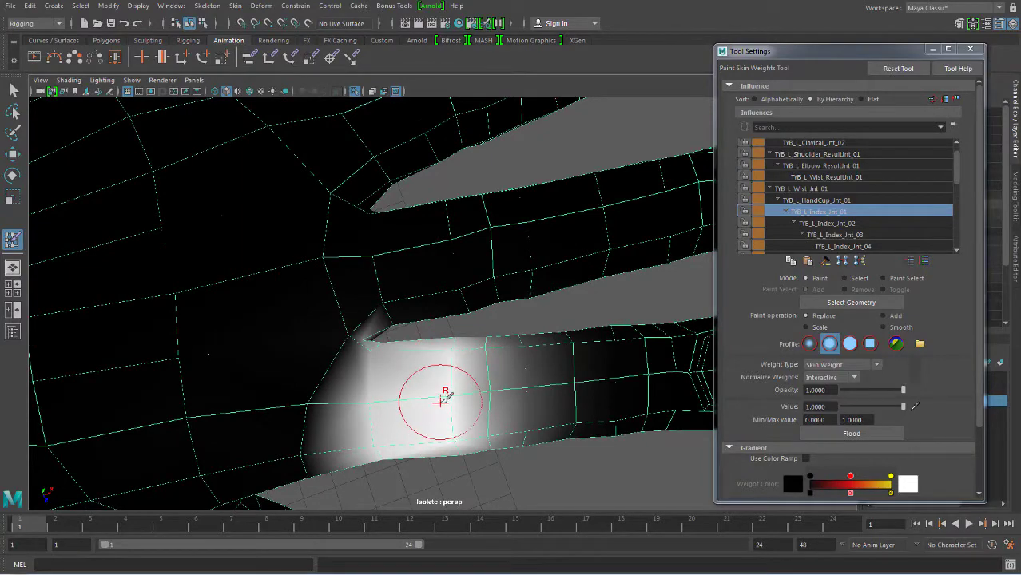
{"action": "mouse_move", "coordinate": [387, 383]}
{"action": "left_mouse_down", "text": "alt"}
{"action": "mouse_move", "coordinate": [372, 376]}
{"action": "mouse_move", "coordinate": [404, 377]}
{"action": "mouse_move", "coordinate": [467, 433]}
{"action": "mouse_move", "coordinate": [457, 397]}
{"action": "left_mouse_up", "text": "alt"}
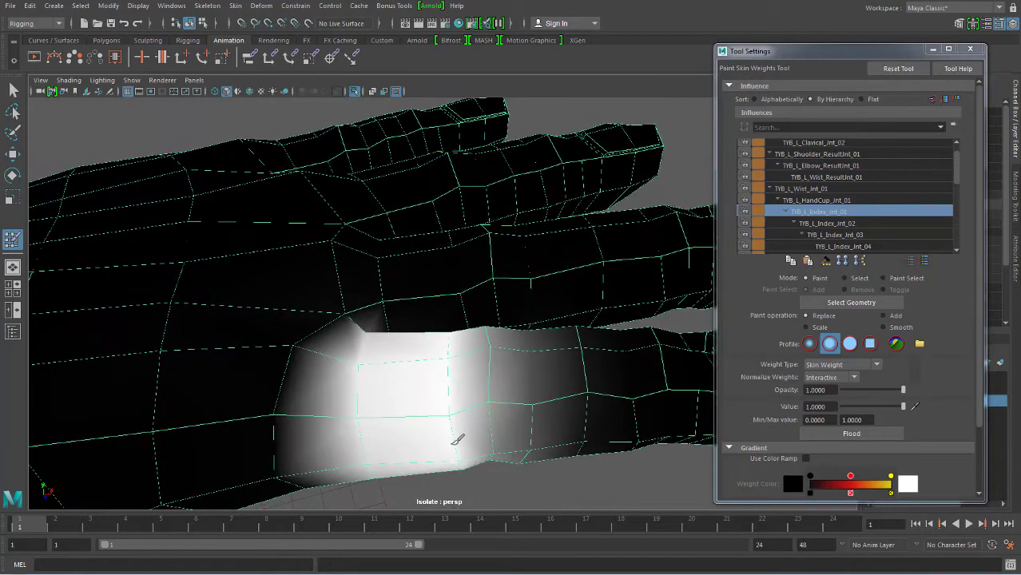
{"action": "mouse_move", "coordinate": [405, 447]}
{"action": "left_mouse_down", "text": "alt"}
{"action": "mouse_move", "coordinate": [422, 281]}
{"action": "mouse_move", "coordinate": [417, 171]}
{"action": "mouse_move", "coordinate": [417, 205]}
{"action": "mouse_move", "coordinate": [433, 200]}
{"action": "mouse_move", "coordinate": [445, 232]}
{"action": "mouse_move", "coordinate": [393, 194]}
{"action": "mouse_move", "coordinate": [342, 182]}
{"action": "mouse_move", "coordinate": [356, 230]}
{"action": "left_mouse_up", "text": "alt"}
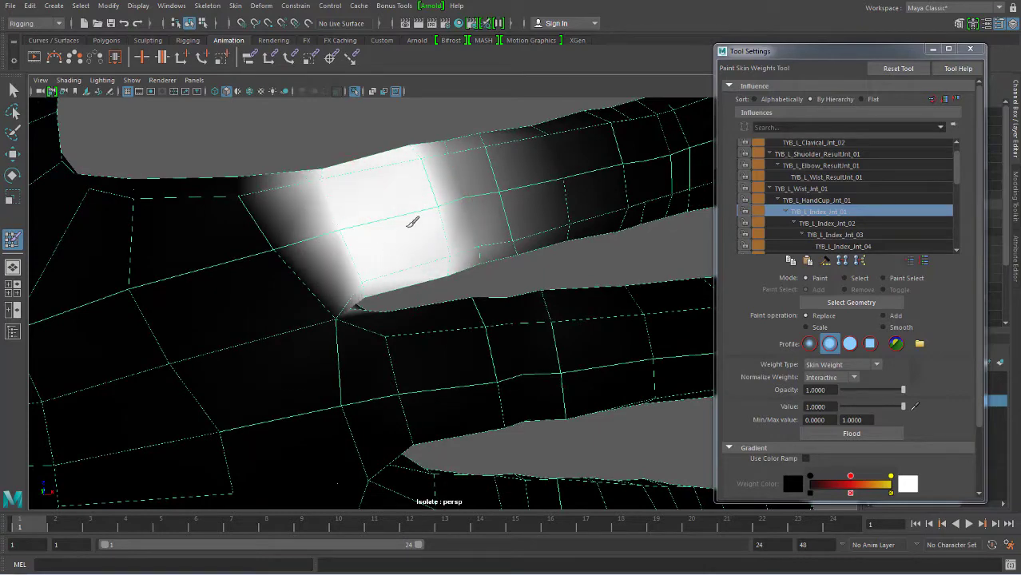
{"action": "mouse_move", "coordinate": [451, 253]}
{"action": "left_mouse_down", "text": "alt"}
{"action": "mouse_move", "coordinate": [433, 228]}
{"action": "mouse_move", "coordinate": [392, 250]}
{"action": "mouse_move", "coordinate": [421, 216]}
{"action": "left_mouse_up", "text": "alt"}
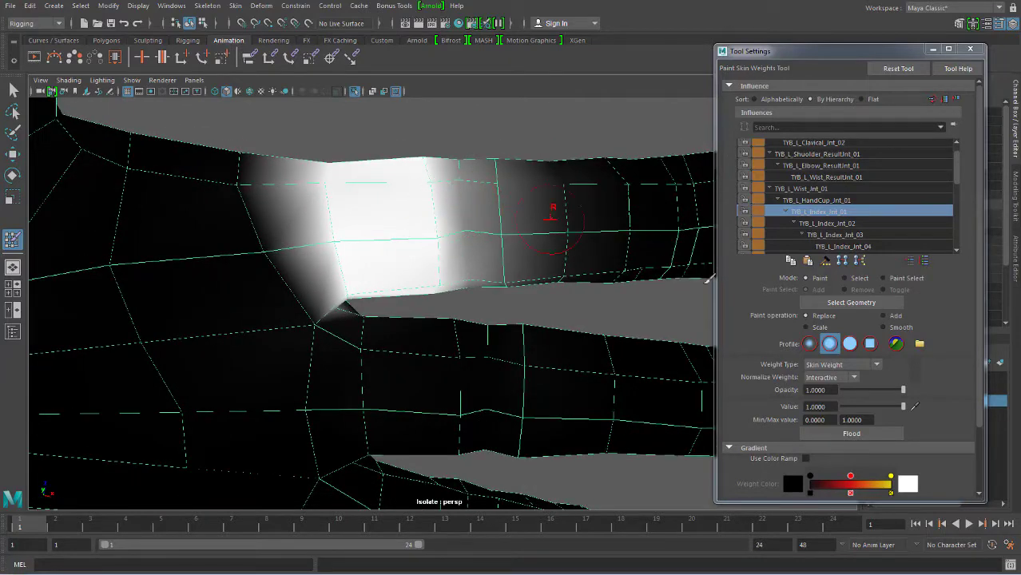
{"action": "left_click_drag", "start_coordinate": [869, 408], "coordinate": [821, 409]}
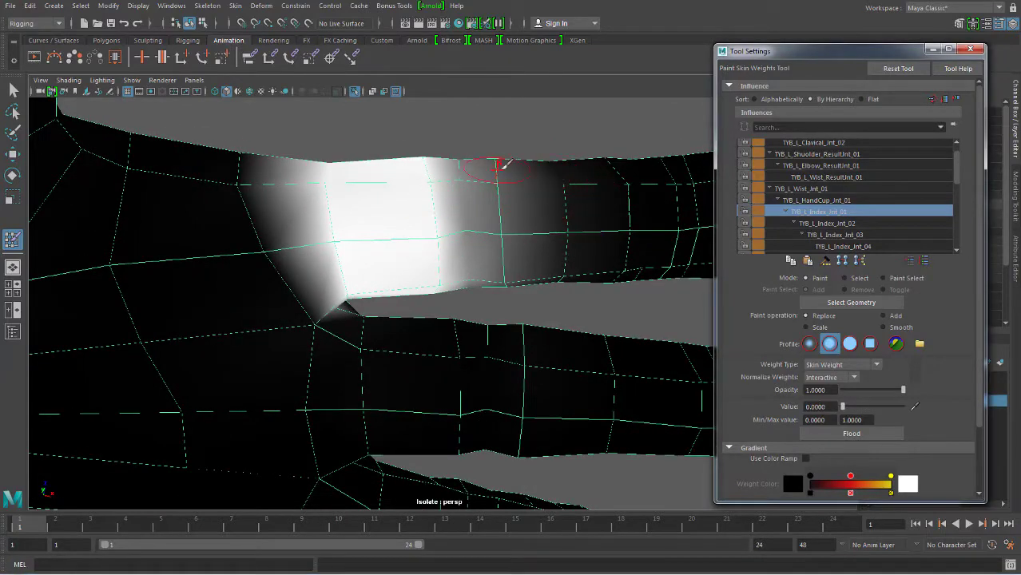
{"action": "mouse_move", "coordinate": [501, 164]}
{"action": "left_mouse_down"}
{"action": "mouse_move", "coordinate": [519, 246]}
{"action": "mouse_move", "coordinate": [511, 170]}
{"action": "mouse_move", "coordinate": [581, 253]}
{"action": "left_mouse_up"}
{"action": "mouse_move", "coordinate": [573, 310]}
{"action": "left_mouse_down", "text": "alt"}
{"action": "mouse_move", "coordinate": [551, 230]}
{"action": "mouse_move", "coordinate": [559, 335]}
{"action": "mouse_move", "coordinate": [512, 313]}
{"action": "mouse_move", "coordinate": [516, 327]}
{"action": "mouse_move", "coordinate": [524, 333]}
{"action": "mouse_move", "coordinate": [557, 315]}
{"action": "mouse_move", "coordinate": [529, 294]}
{"action": "left_mouse_up", "text": "alt"}
- Paint full weight on the finger base underside, then reset the value to 0
{"action": "left_click_drag", "start_coordinate": [531, 345], "coordinate": [597, 341], "text": "alt"}
{"action": "left_click_drag", "start_coordinate": [842, 406], "coordinate": [952, 406]}
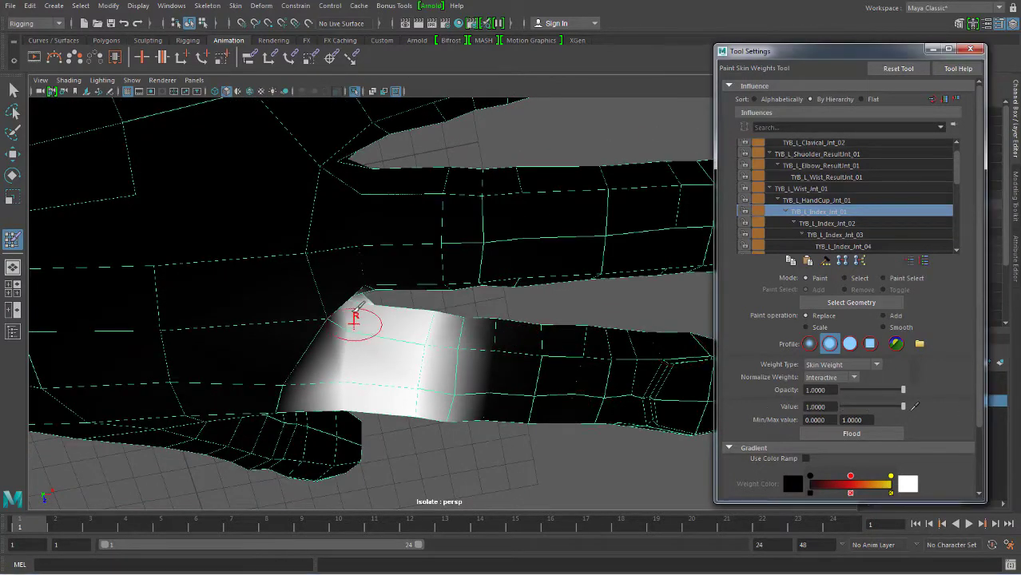
{"action": "left_click_drag", "start_coordinate": [375, 312], "coordinate": [366, 325]}
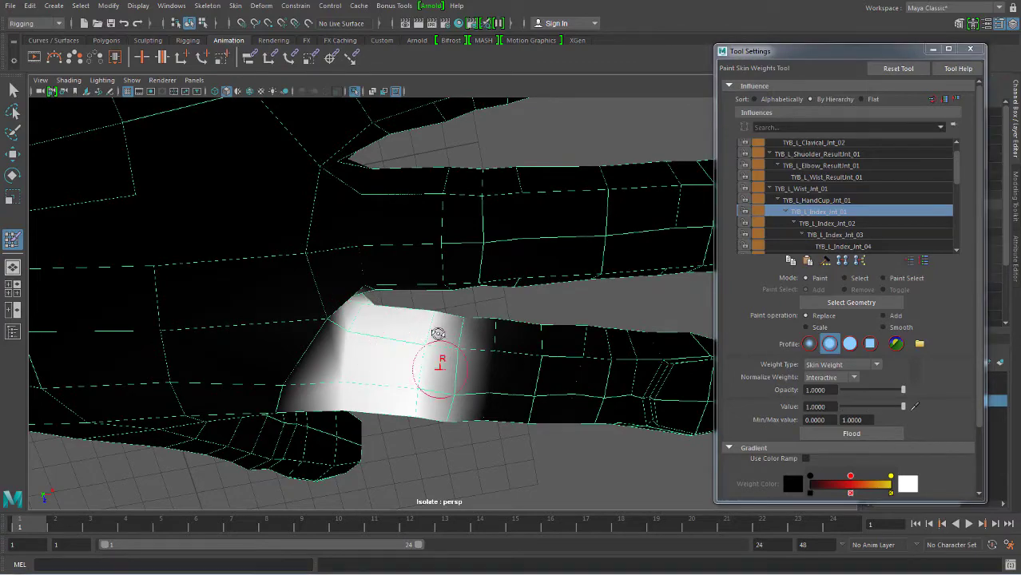
{"action": "mouse_move", "coordinate": [434, 330]}
{"action": "left_mouse_down", "text": "alt"}
{"action": "mouse_move", "coordinate": [395, 313]}
{"action": "mouse_move", "coordinate": [425, 303]}
{"action": "mouse_move", "coordinate": [695, 323]}
{"action": "left_mouse_up", "text": "alt"}
{"action": "mouse_move", "coordinate": [902, 407]}
{"action": "left_mouse_down"}
{"action": "mouse_move", "coordinate": [767, 416]}
{"action": "mouse_move", "coordinate": [524, 320]}
{"action": "mouse_move", "coordinate": [595, 332]}
{"action": "left_mouse_up"}
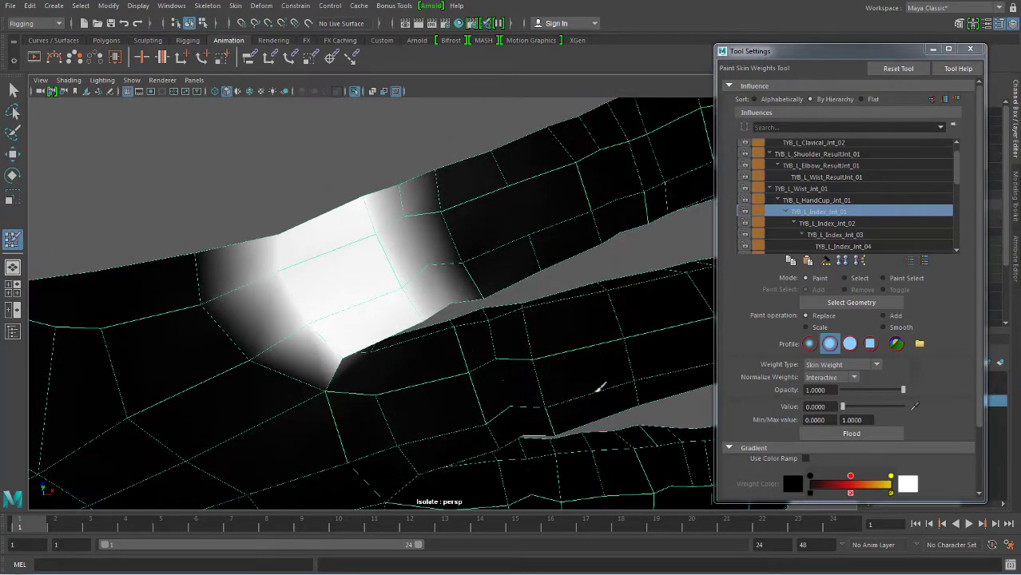
{"action": "mouse_move", "coordinate": [597, 388]}
{"action": "left_mouse_down", "text": "alt"}
{"action": "mouse_move", "coordinate": [543, 399]}
{"action": "mouse_move", "coordinate": [559, 403]}
{"action": "mouse_move", "coordinate": [637, 286]}
{"action": "mouse_move", "coordinate": [515, 355]}
{"action": "left_mouse_up", "text": "alt"}
- Switch to the TYB_L_Index_Jnt_02 influence and frame the index finger's middle section
{"action": "left_click", "coordinate": [830, 223]}
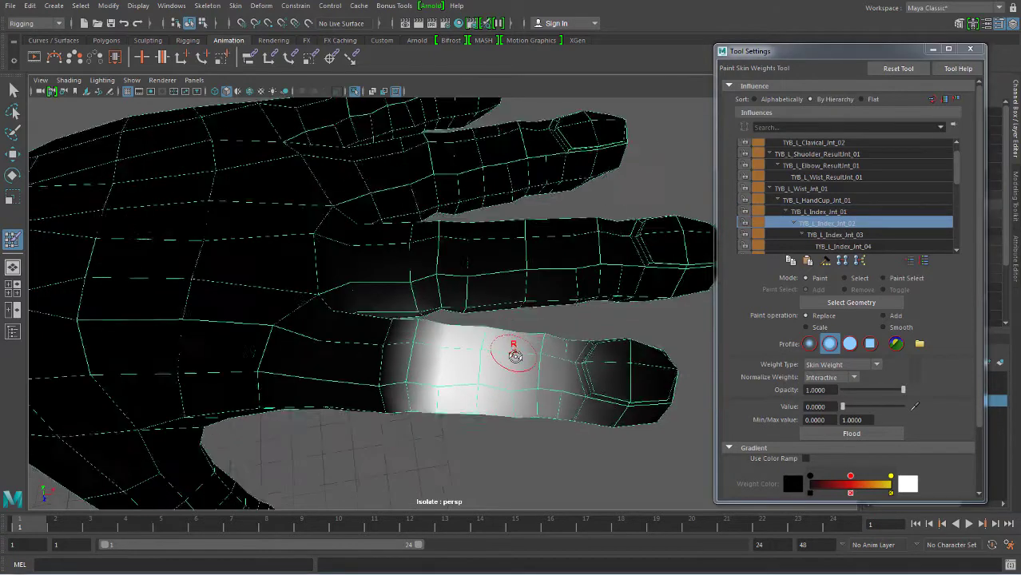
{"action": "scroll", "coordinate": [514, 355], "scroll_direction": "up", "scroll_amount": 2}
{"action": "scroll", "coordinate": [471, 309], "scroll_direction": "up", "scroll_amount": 3}
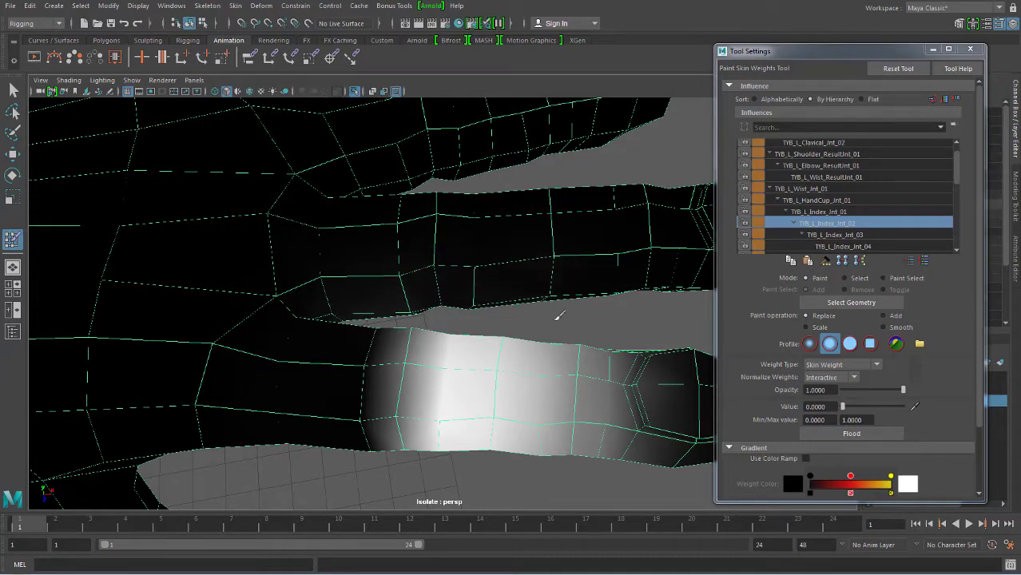
{"action": "left_click_drag", "start_coordinate": [558, 251], "coordinate": [542, 217], "text": "alt"}
{"action": "left_click_drag", "start_coordinate": [416, 389], "coordinate": [424, 345], "text": "alt"}
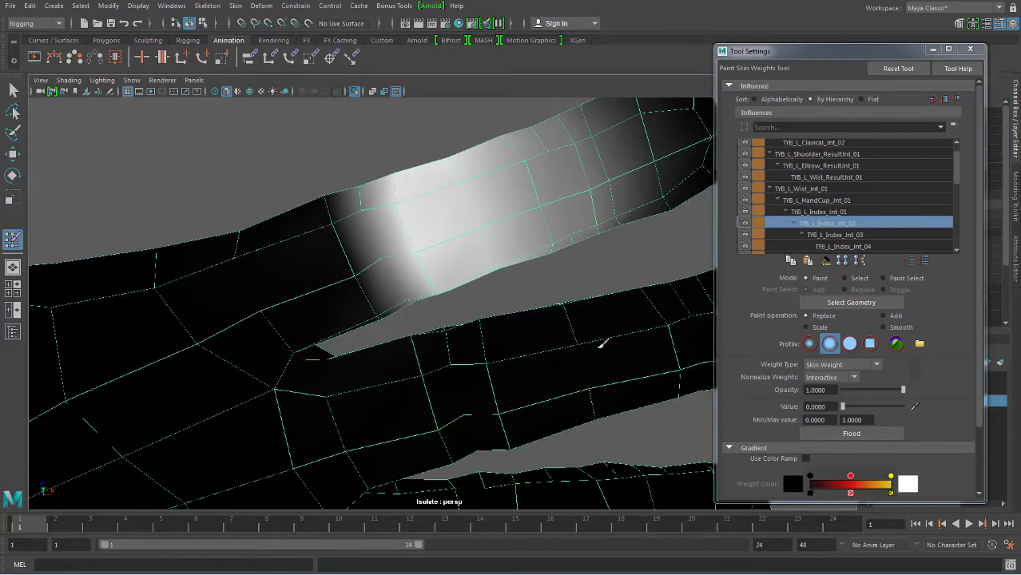
{"action": "left_click_drag", "start_coordinate": [600, 344], "coordinate": [619, 357], "text": "alt"}
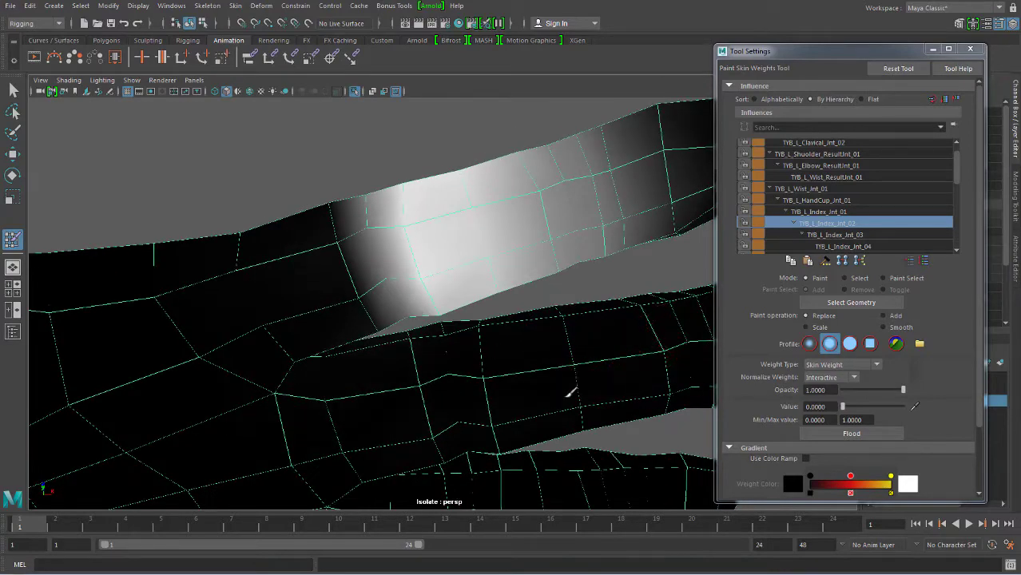
{"action": "mouse_move", "coordinate": [548, 401]}
{"action": "left_mouse_down", "text": "alt"}
{"action": "mouse_move", "coordinate": [506, 225]}
{"action": "mouse_move", "coordinate": [582, 326]}
{"action": "left_mouse_up", "text": "alt"}
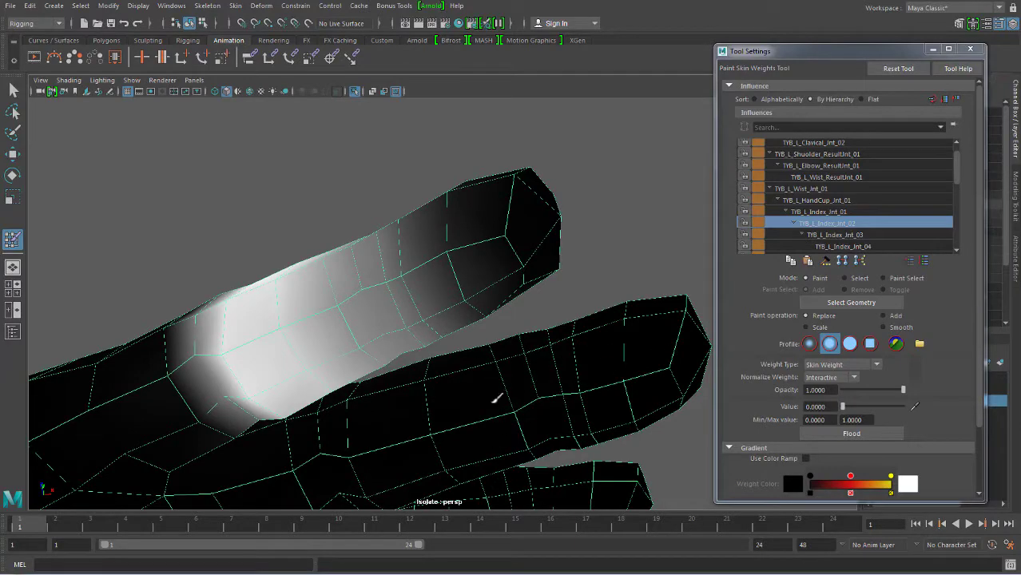
{"action": "mouse_move", "coordinate": [495, 398]}
{"action": "left_mouse_down", "text": "alt"}
{"action": "mouse_move", "coordinate": [478, 392]}
{"action": "mouse_move", "coordinate": [478, 421]}
{"action": "mouse_move", "coordinate": [511, 428]}
{"action": "left_mouse_up", "text": "alt"}
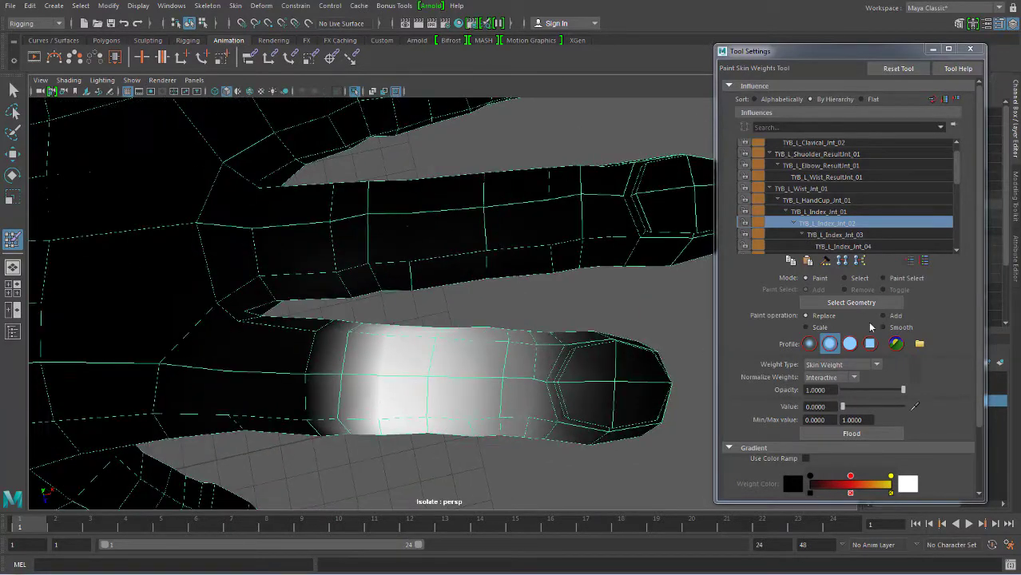
- Paint the middle index segment white at value 1.0, brightening the band's edges
{"action": "left_click_drag", "start_coordinate": [878, 407], "coordinate": [929, 406]}
{"action": "mouse_move", "coordinate": [558, 405]}
{"action": "left_mouse_down", "text": "alt"}
{"action": "mouse_move", "coordinate": [509, 377]}
{"action": "mouse_move", "coordinate": [548, 364]}
{"action": "mouse_move", "coordinate": [524, 376]}
{"action": "mouse_move", "coordinate": [543, 365]}
{"action": "mouse_move", "coordinate": [490, 358]}
{"action": "mouse_move", "coordinate": [508, 404]}
{"action": "left_mouse_up", "text": "alt"}
{"action": "mouse_move", "coordinate": [550, 430]}
{"action": "left_mouse_down"}
{"action": "mouse_move", "coordinate": [581, 425]}
{"action": "mouse_move", "coordinate": [591, 336]}
{"action": "mouse_move", "coordinate": [547, 376]}
{"action": "mouse_move", "coordinate": [465, 341]}
{"action": "mouse_move", "coordinate": [460, 304]}
{"action": "left_mouse_up"}
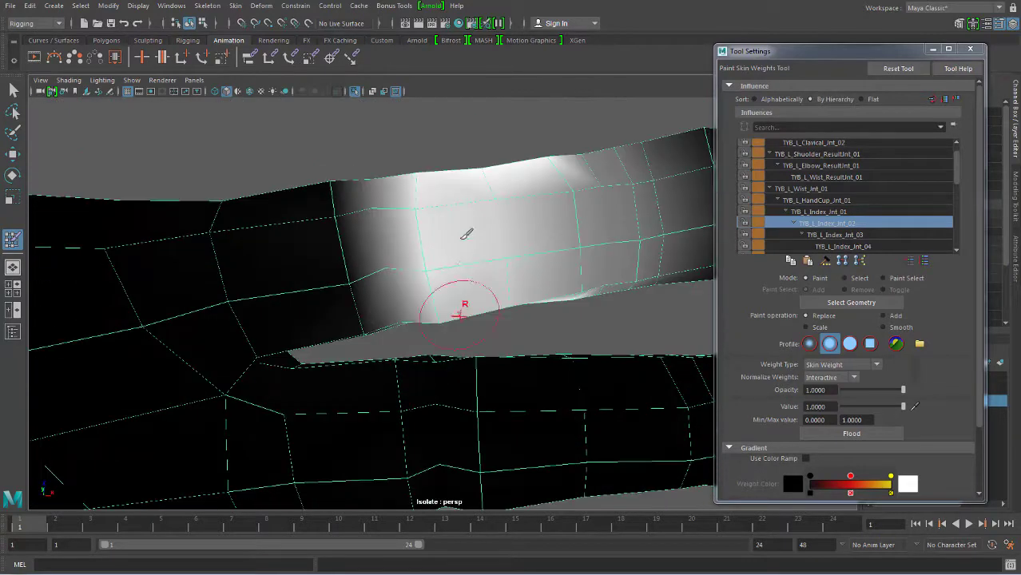
{"action": "mouse_move", "coordinate": [449, 224]}
{"action": "left_mouse_down"}
{"action": "mouse_move", "coordinate": [501, 175]}
{"action": "mouse_move", "coordinate": [540, 166]}
{"action": "mouse_move", "coordinate": [581, 227]}
{"action": "mouse_move", "coordinate": [569, 291]}
{"action": "mouse_move", "coordinate": [471, 262]}
{"action": "mouse_move", "coordinate": [483, 269]}
{"action": "mouse_move", "coordinate": [469, 285]}
{"action": "left_mouse_up"}
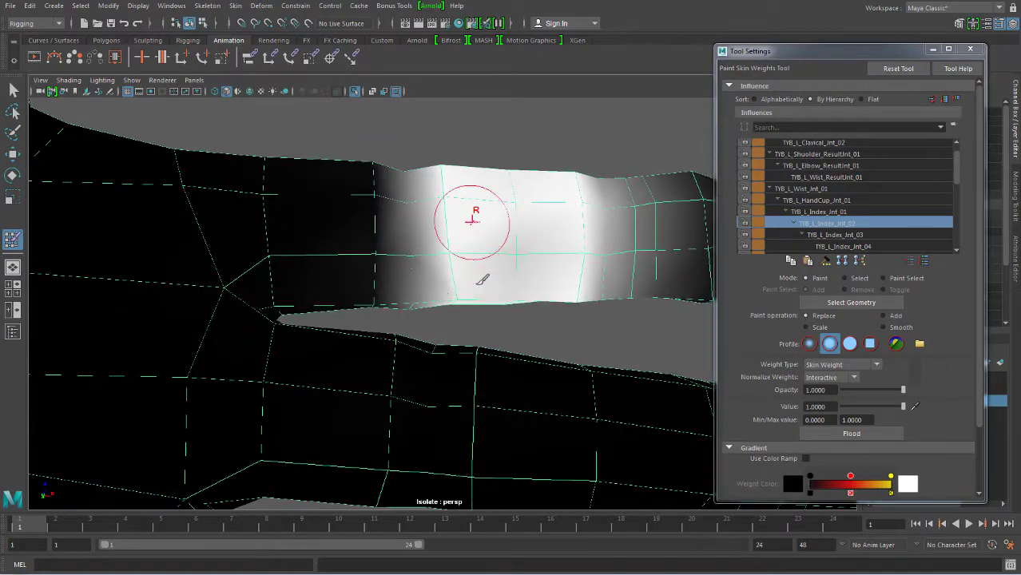
{"action": "left_click_drag", "start_coordinate": [473, 212], "coordinate": [519, 269]}
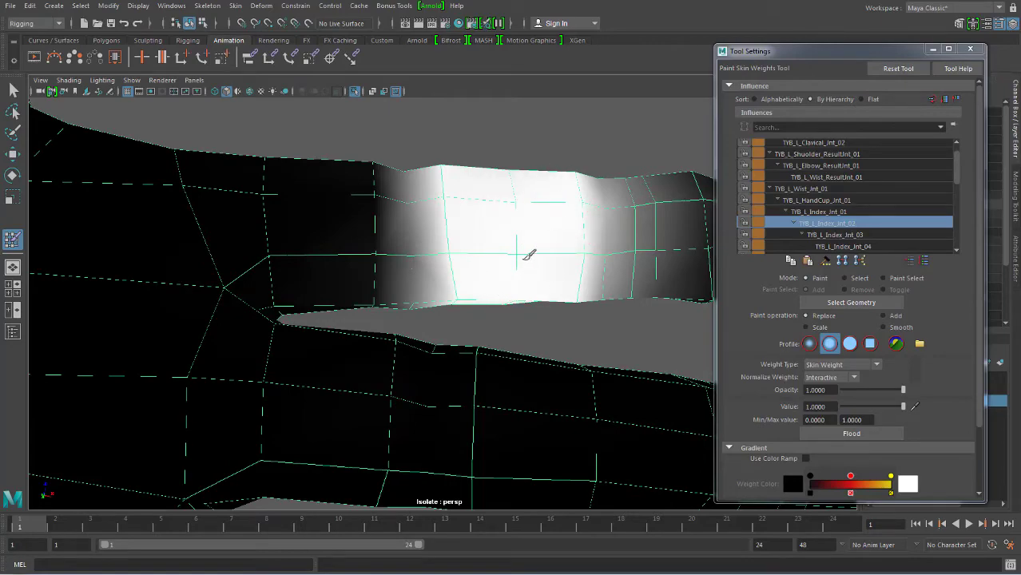
{"action": "mouse_move", "coordinate": [527, 254]}
{"action": "left_mouse_down", "text": "alt"}
{"action": "mouse_move", "coordinate": [522, 230]}
{"action": "mouse_move", "coordinate": [515, 297]}
{"action": "mouse_move", "coordinate": [527, 391]}
{"action": "mouse_move", "coordinate": [467, 358]}
{"action": "mouse_move", "coordinate": [486, 351]}
{"action": "mouse_move", "coordinate": [456, 355]}
{"action": "mouse_move", "coordinate": [471, 356]}
{"action": "mouse_move", "coordinate": [462, 353]}
{"action": "mouse_move", "coordinate": [545, 256]}
{"action": "left_mouse_up", "text": "alt"}
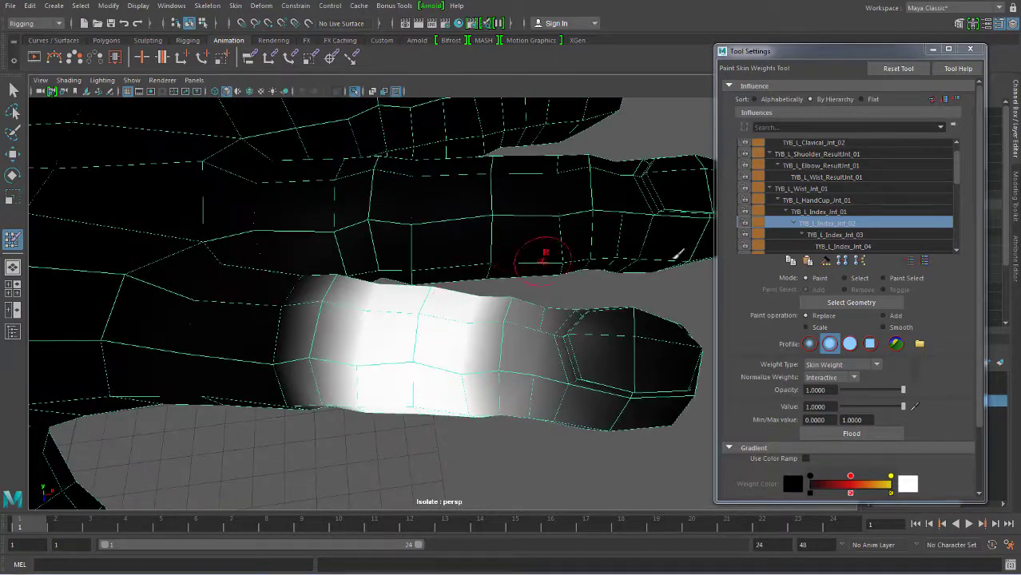
- Select TYB_L_Index_Jnt_03 and paint full weight on the index fingertip toward the middle section
{"action": "left_click", "coordinate": [849, 236]}
{"action": "mouse_move", "coordinate": [528, 324]}
{"action": "left_mouse_down", "text": "alt"}
{"action": "mouse_move", "coordinate": [485, 337]}
{"action": "mouse_move", "coordinate": [562, 318]}
{"action": "left_mouse_up", "text": "alt"}
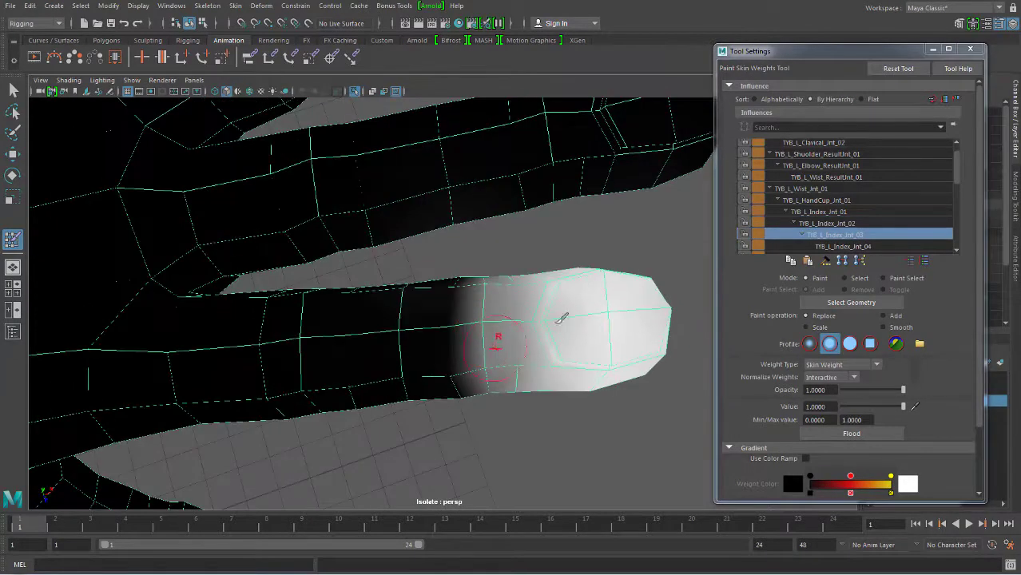
{"action": "mouse_move", "coordinate": [559, 353]}
{"action": "left_mouse_down"}
{"action": "mouse_move", "coordinate": [569, 336]}
{"action": "mouse_move", "coordinate": [583, 386]}
{"action": "mouse_move", "coordinate": [611, 315]}
{"action": "mouse_move", "coordinate": [599, 187]}
{"action": "left_mouse_up"}
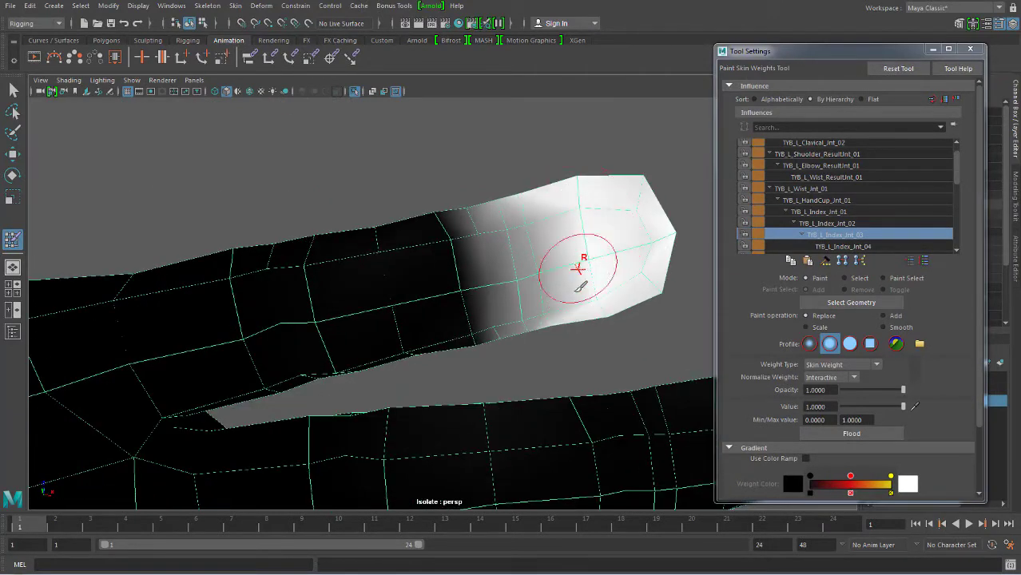
{"action": "mouse_move", "coordinate": [581, 267]}
{"action": "left_mouse_down"}
{"action": "mouse_move", "coordinate": [538, 200]}
{"action": "mouse_move", "coordinate": [555, 271]}
{"action": "left_mouse_up"}
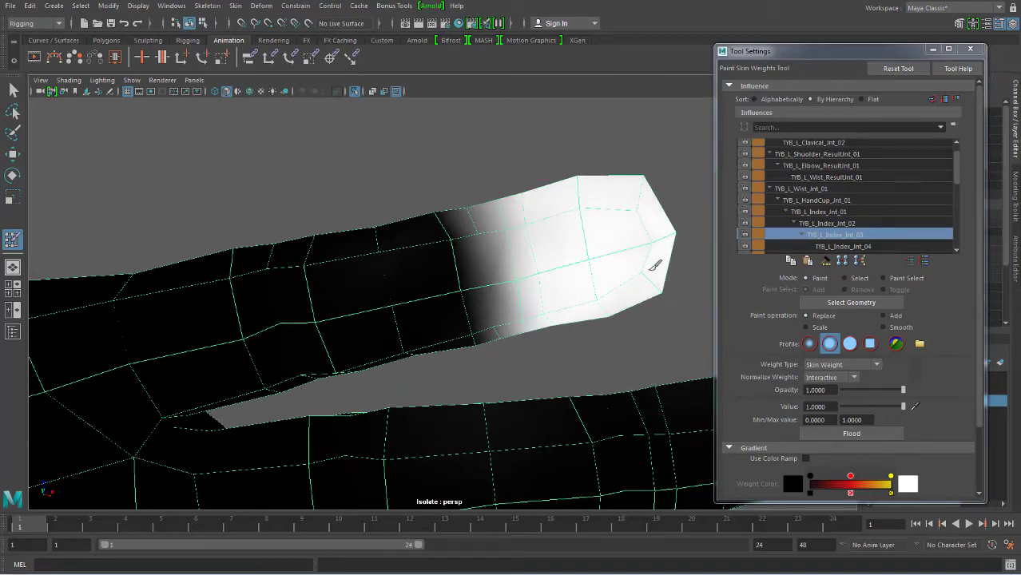
{"action": "left_click_drag", "start_coordinate": [603, 282], "coordinate": [543, 176], "text": "alt"}
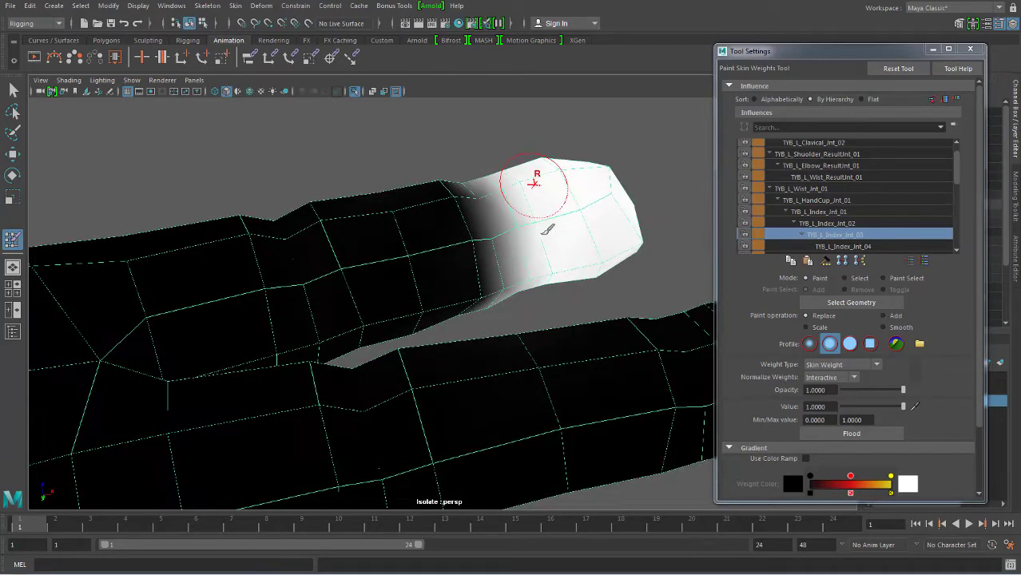
{"action": "mouse_move", "coordinate": [594, 274]}
{"action": "left_mouse_down", "text": "alt"}
{"action": "mouse_move", "coordinate": [587, 256]}
{"action": "mouse_move", "coordinate": [614, 335]}
{"action": "mouse_move", "coordinate": [524, 411]}
{"action": "mouse_move", "coordinate": [542, 315]}
{"action": "left_mouse_up", "text": "alt"}
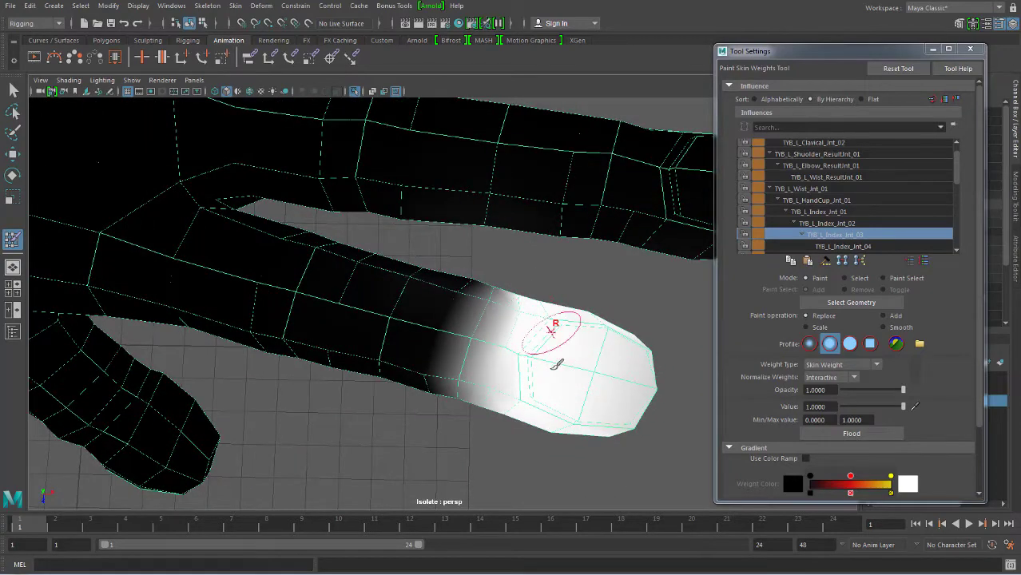
{"action": "mouse_move", "coordinate": [630, 411]}
{"action": "left_mouse_down", "text": "alt"}
{"action": "mouse_move", "coordinate": [638, 347]}
{"action": "mouse_move", "coordinate": [588, 395]}
{"action": "left_mouse_up", "text": "alt"}
- Set the paint value to 0 and inspect the fingertip weights from several angles
{"action": "left_click_drag", "start_coordinate": [902, 407], "coordinate": [842, 407]}
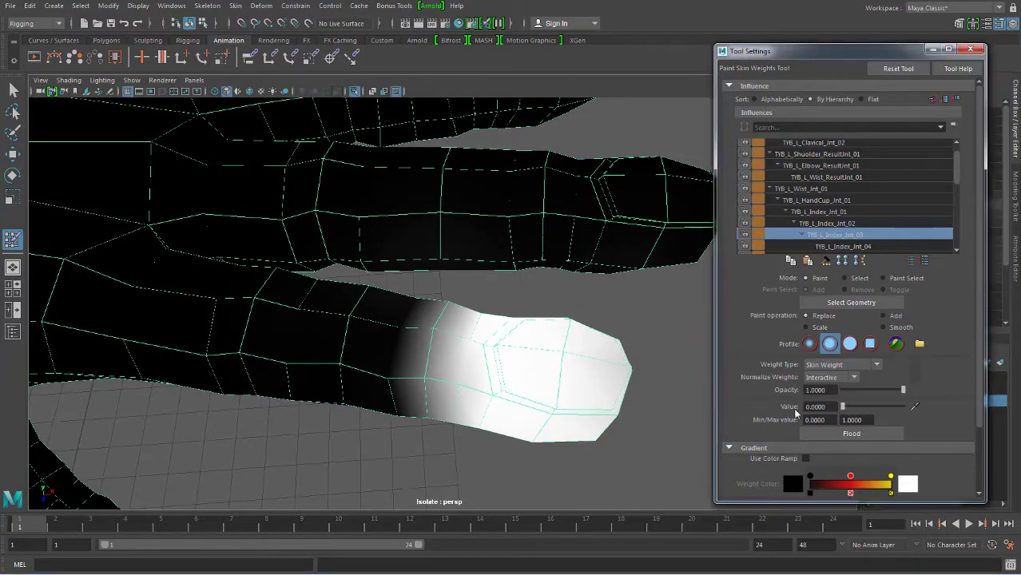
{"action": "mouse_move", "coordinate": [549, 285]}
{"action": "left_mouse_down", "text": "alt"}
{"action": "mouse_move", "coordinate": [615, 262]}
{"action": "mouse_move", "coordinate": [626, 303]}
{"action": "left_mouse_up", "text": "alt"}
{"action": "mouse_move", "coordinate": [659, 365]}
{"action": "left_mouse_down", "text": "alt"}
{"action": "mouse_move", "coordinate": [531, 342]}
{"action": "mouse_move", "coordinate": [583, 305]}
{"action": "left_mouse_up", "text": "alt"}
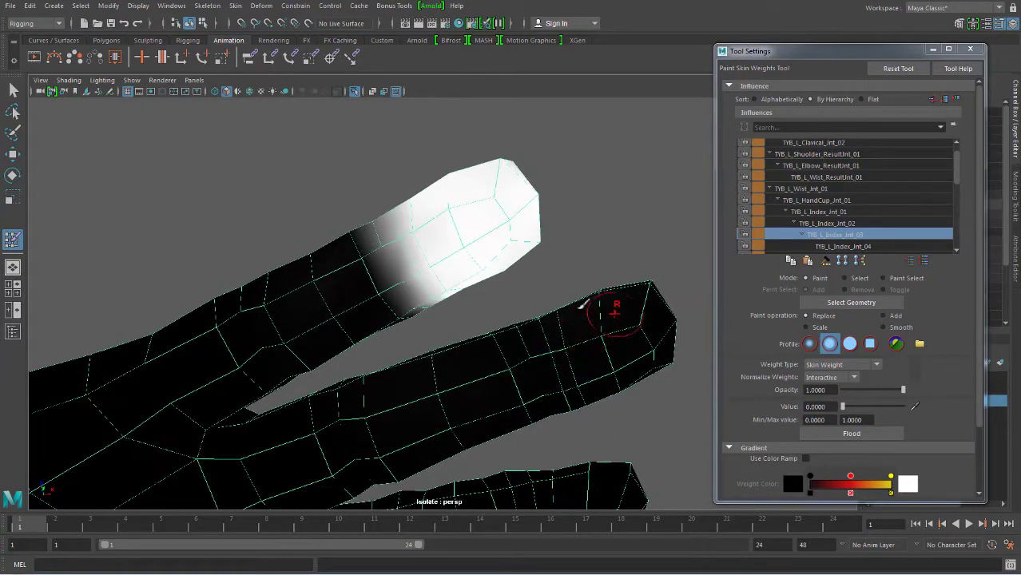
{"action": "mouse_move", "coordinate": [413, 413]}
{"action": "left_mouse_down", "text": "alt"}
{"action": "mouse_move", "coordinate": [451, 412]}
{"action": "mouse_move", "coordinate": [710, 270]}
{"action": "left_mouse_up", "text": "alt"}
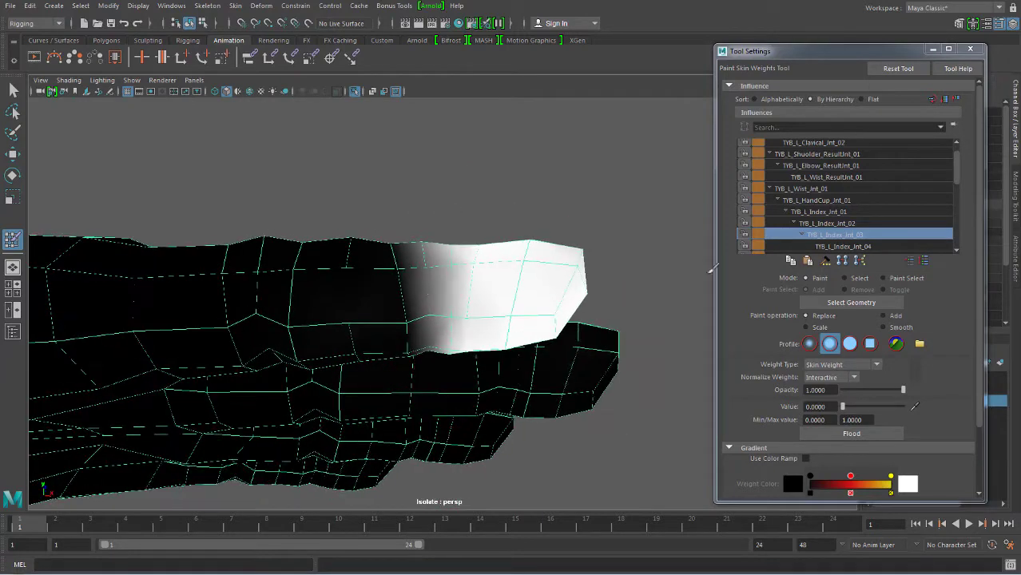
- Check the TYB_L_Index_Jnt_04 weights with the finger joints shown, then re-isolate the hand mesh
{"action": "left_click", "coordinate": [872, 247]}
{"action": "left_click_drag", "start_coordinate": [529, 337], "coordinate": [359, 126], "text": "alt"}
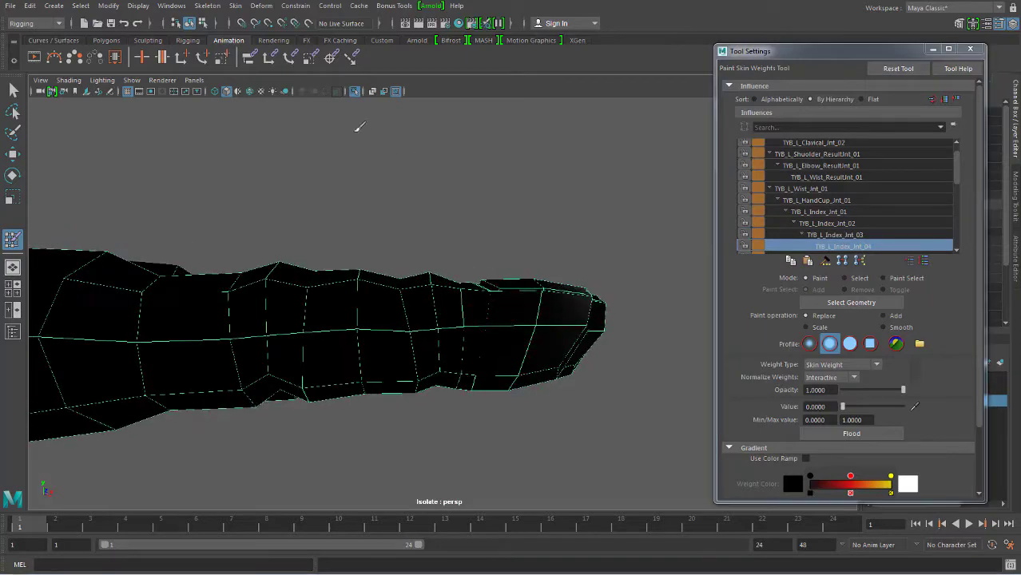
{"action": "left_click", "coordinate": [355, 91]}
{"action": "left_click_drag", "start_coordinate": [558, 358], "coordinate": [625, 361], "text": "alt"}
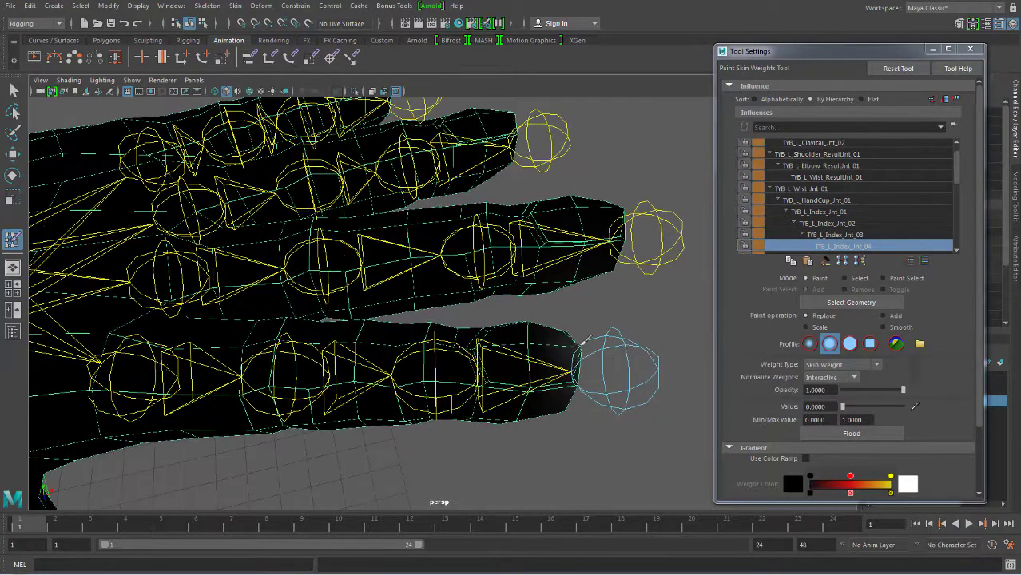
{"action": "left_click_drag", "start_coordinate": [563, 406], "coordinate": [490, 245], "text": "alt"}
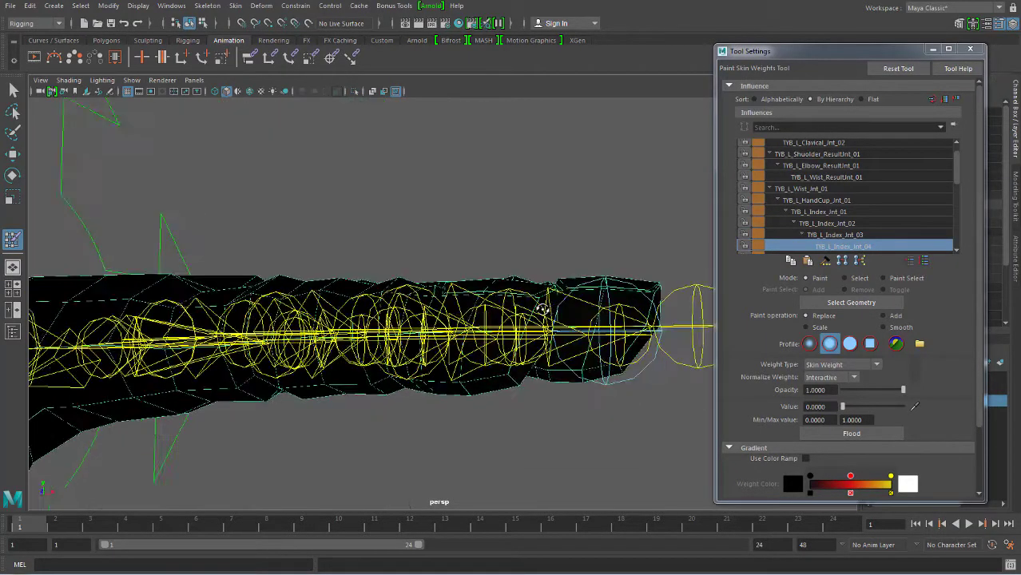
{"action": "mouse_move", "coordinate": [459, 310]}
{"action": "left_mouse_down", "text": "alt"}
{"action": "mouse_move", "coordinate": [486, 237]}
{"action": "mouse_move", "coordinate": [605, 239]}
{"action": "left_mouse_up", "text": "alt"}
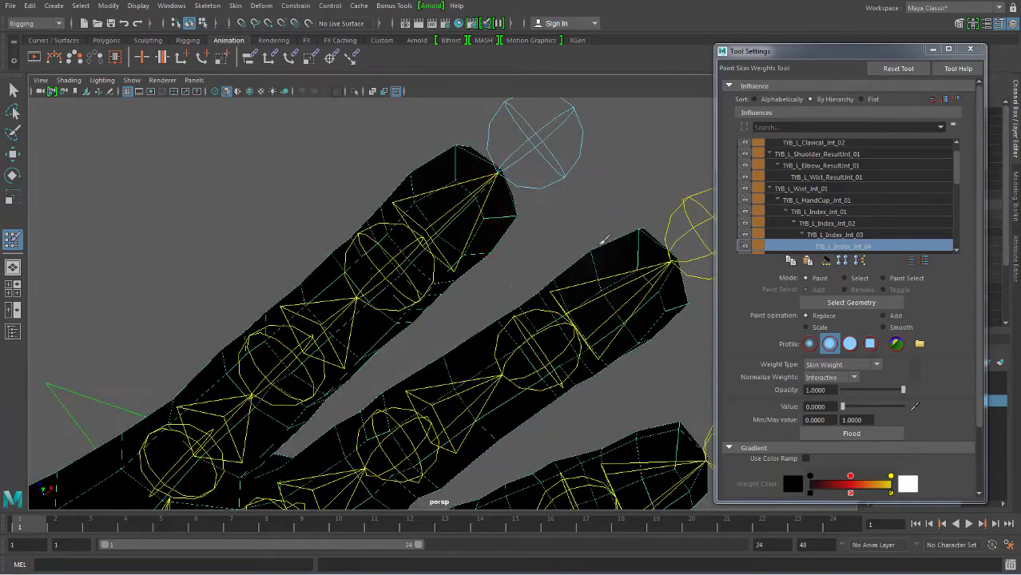
{"action": "mouse_move", "coordinate": [603, 303]}
{"action": "left_mouse_down", "text": "alt"}
{"action": "mouse_move", "coordinate": [554, 349]}
{"action": "mouse_move", "coordinate": [561, 301]}
{"action": "left_mouse_up", "text": "alt"}
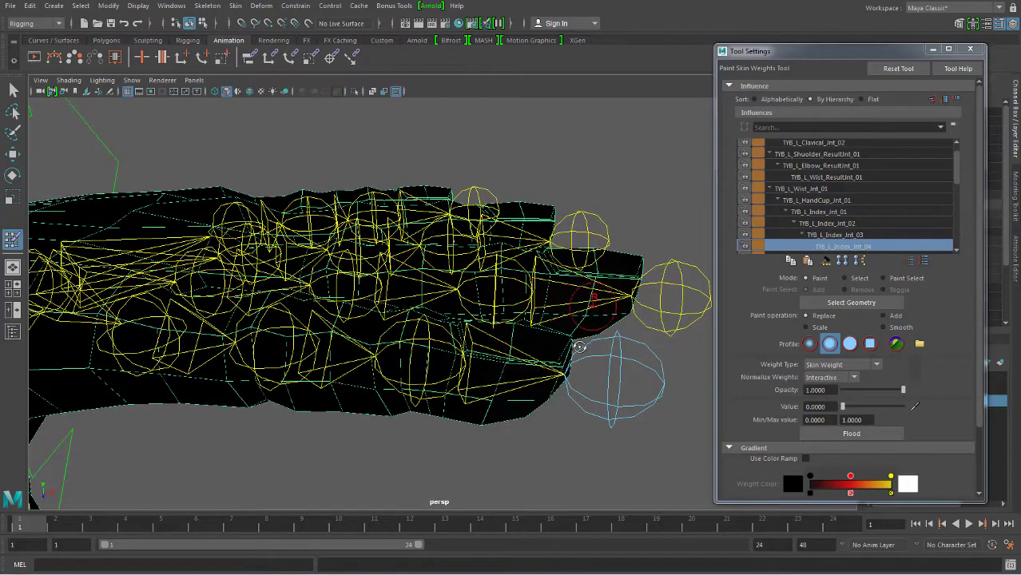
{"action": "left_click_drag", "start_coordinate": [579, 346], "coordinate": [391, 88], "text": "alt"}
{"action": "left_click", "coordinate": [355, 90]}
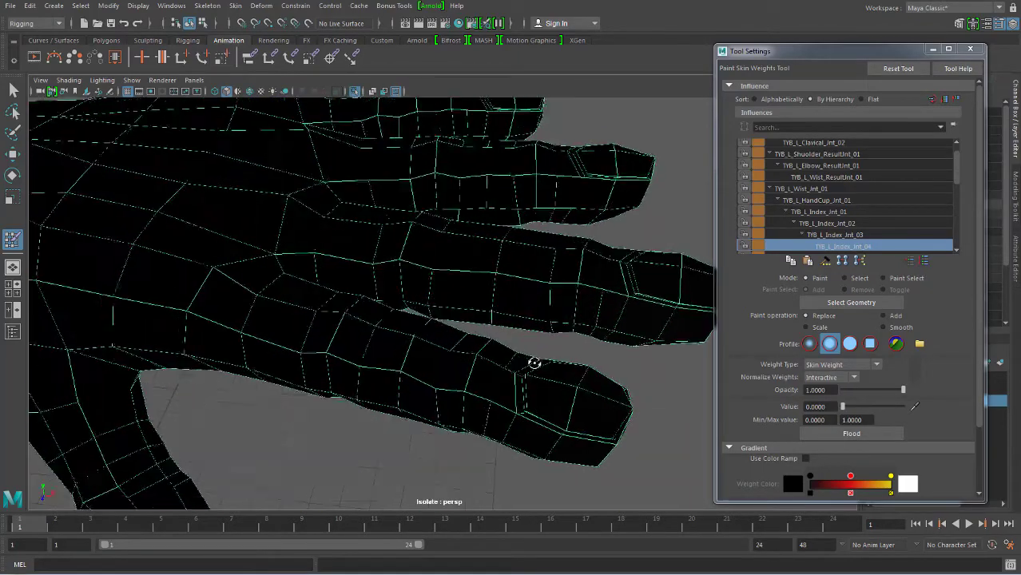
{"action": "scroll", "coordinate": [535, 375], "scroll_direction": "up", "scroll_amount": 3}
- Select TYB_L_Index_Jnt_03 and switch the paint operation to Smooth
{"action": "left_click", "coordinate": [844, 237]}
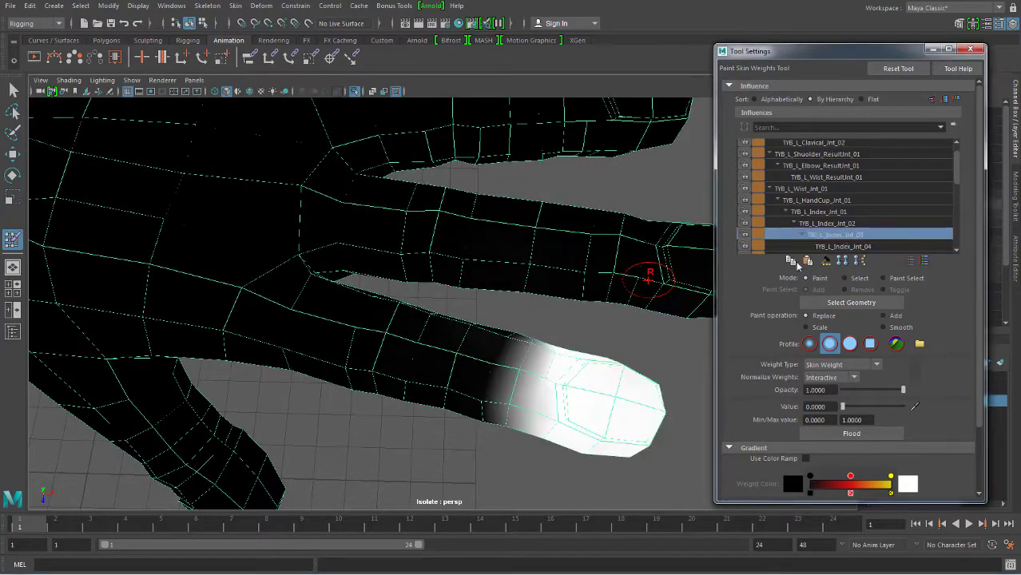
{"action": "mouse_move", "coordinate": [649, 278]}
{"action": "left_mouse_down", "text": "alt"}
{"action": "mouse_move", "coordinate": [529, 365]}
{"action": "mouse_move", "coordinate": [543, 359]}
{"action": "left_mouse_up", "text": "alt"}
{"action": "mouse_move", "coordinate": [572, 391]}
{"action": "left_mouse_down", "text": "alt"}
{"action": "mouse_move", "coordinate": [588, 342]}
{"action": "mouse_move", "coordinate": [703, 334]}
{"action": "left_mouse_up", "text": "alt"}
{"action": "left_click", "coordinate": [883, 327]}
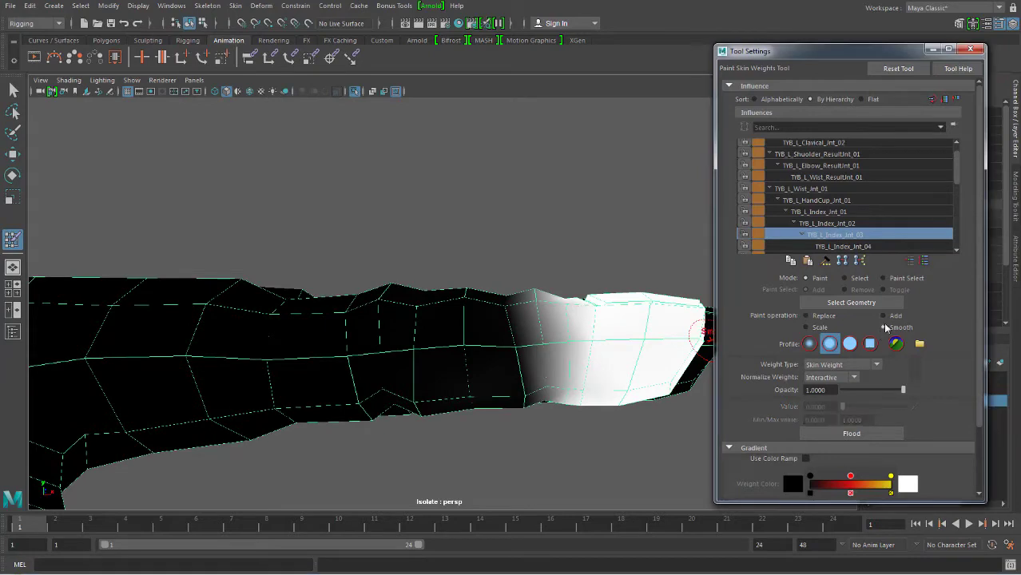
{"action": "mouse_move", "coordinate": [554, 353]}
{"action": "left_mouse_down", "text": "alt"}
{"action": "mouse_move", "coordinate": [513, 224]}
{"action": "mouse_move", "coordinate": [540, 280]}
{"action": "mouse_move", "coordinate": [472, 255]}
{"action": "left_mouse_up", "text": "alt"}
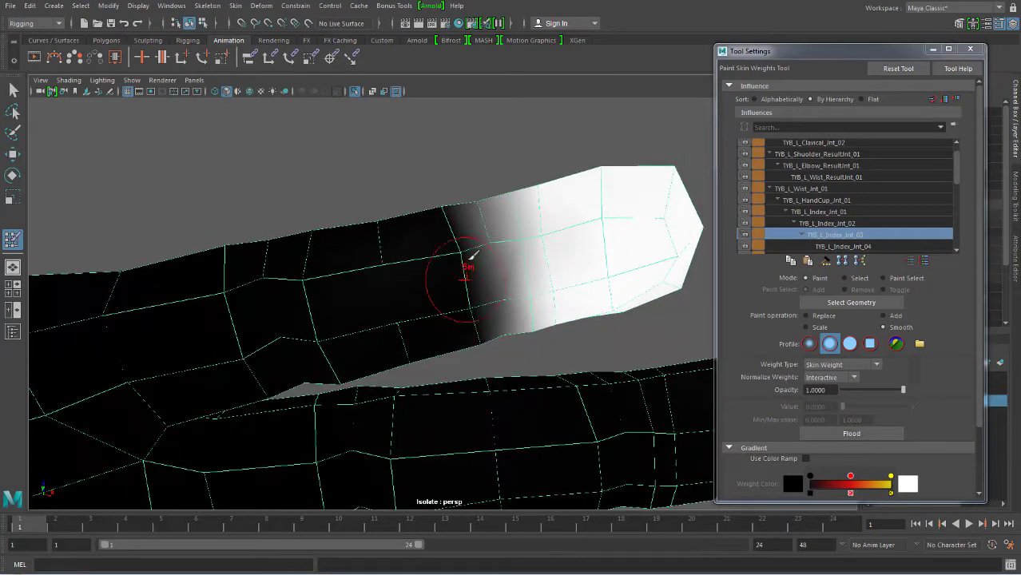
{"action": "mouse_move", "coordinate": [516, 286]}
{"action": "left_mouse_down", "text": "alt"}
{"action": "mouse_move", "coordinate": [487, 258]}
{"action": "mouse_move", "coordinate": [487, 404]}
{"action": "mouse_move", "coordinate": [506, 370]}
{"action": "left_mouse_up", "text": "alt"}
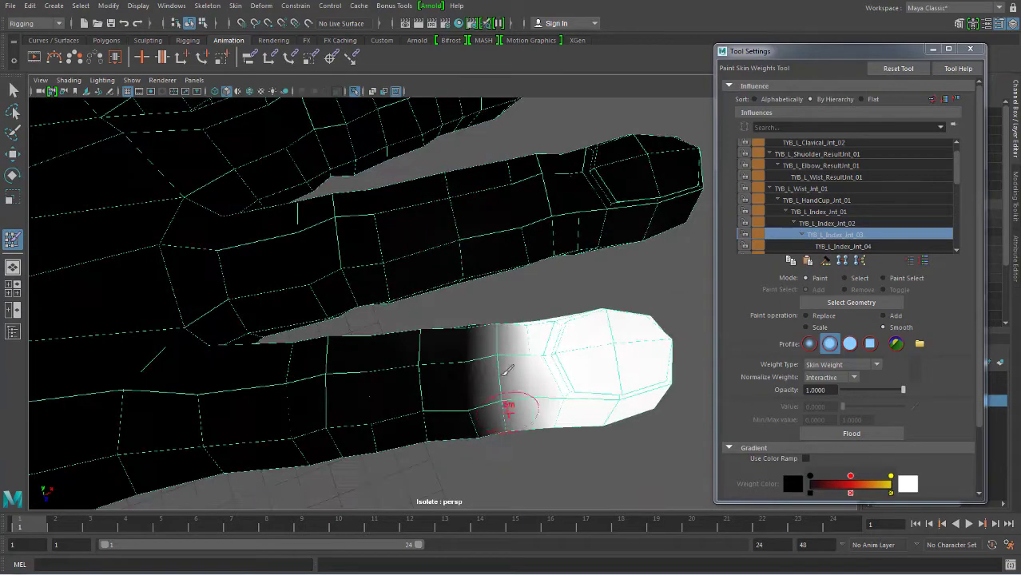
{"action": "left_click_drag", "start_coordinate": [484, 331], "coordinate": [673, 264], "text": "alt"}
- Step through TYB_L_Index_Jnt_02 to TYB_L_Index_Jnt_01, viewing the finger base from below
{"action": "left_click", "coordinate": [827, 224]}
{"action": "mouse_move", "coordinate": [495, 351]}
{"action": "left_mouse_down", "text": "alt"}
{"action": "mouse_move", "coordinate": [444, 365]}
{"action": "mouse_move", "coordinate": [533, 326]}
{"action": "mouse_move", "coordinate": [530, 312]}
{"action": "mouse_move", "coordinate": [540, 393]}
{"action": "mouse_move", "coordinate": [553, 408]}
{"action": "mouse_move", "coordinate": [531, 289]}
{"action": "mouse_move", "coordinate": [580, 302]}
{"action": "left_mouse_up", "text": "alt"}
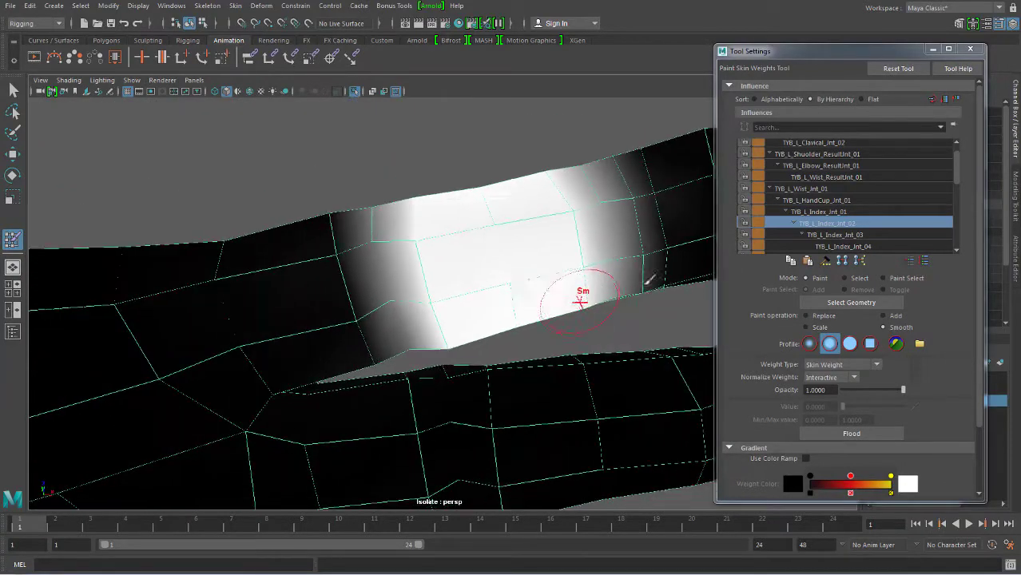
{"action": "left_click", "coordinate": [823, 211]}
{"action": "mouse_move", "coordinate": [479, 285]}
{"action": "left_mouse_down", "text": "alt"}
{"action": "mouse_move", "coordinate": [512, 292]}
{"action": "mouse_move", "coordinate": [454, 260]}
{"action": "left_mouse_up", "text": "alt"}
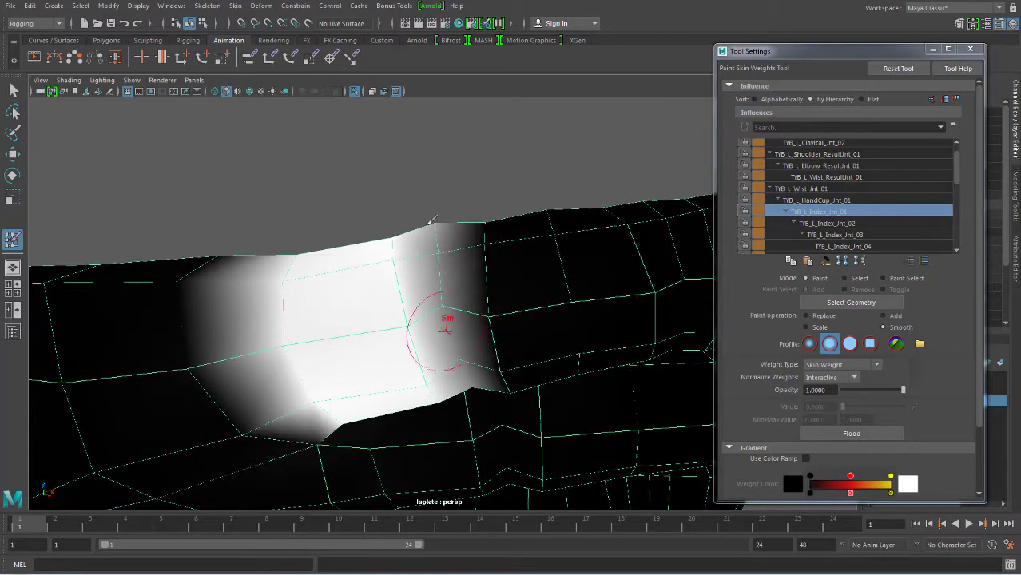
{"action": "mouse_move", "coordinate": [475, 343]}
{"action": "left_mouse_down", "text": "alt"}
{"action": "mouse_move", "coordinate": [470, 427]}
{"action": "mouse_move", "coordinate": [461, 341]}
{"action": "left_mouse_up", "text": "alt"}
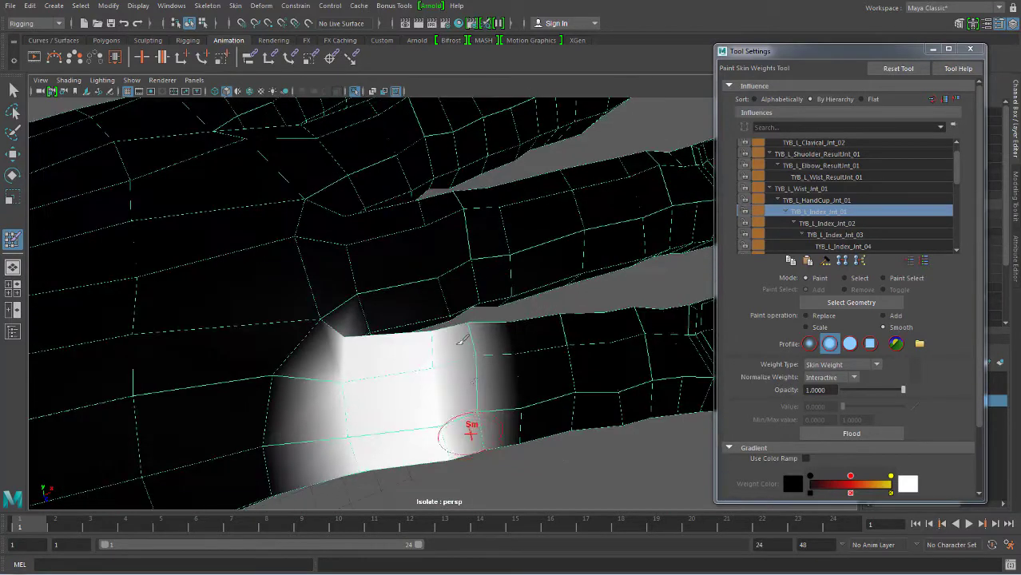
{"action": "left_click_drag", "start_coordinate": [485, 396], "coordinate": [481, 395], "text": "alt"}
{"action": "mouse_move", "coordinate": [452, 317]}
{"action": "left_mouse_down", "text": "alt"}
{"action": "mouse_move", "coordinate": [419, 347]}
{"action": "mouse_move", "coordinate": [355, 298]}
{"action": "left_mouse_up", "text": "alt"}
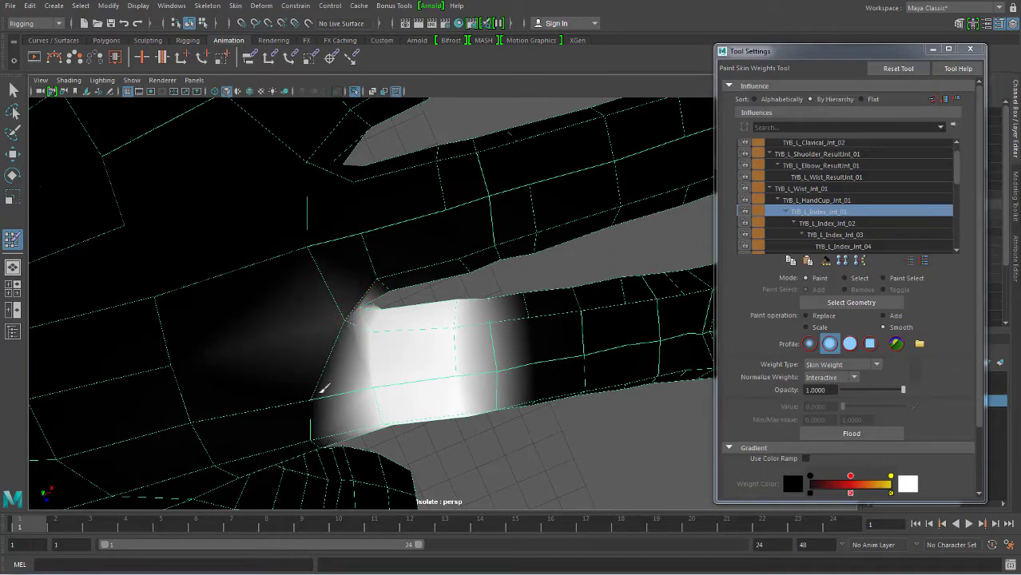
- Smooth the TYB_L_Index_Jnt_01 falloff around the index knuckle into the palm
{"action": "mouse_move", "coordinate": [324, 389]}
{"action": "left_mouse_down"}
{"action": "mouse_move", "coordinate": [342, 388]}
{"action": "mouse_move", "coordinate": [307, 353]}
{"action": "mouse_move", "coordinate": [296, 430]}
{"action": "left_mouse_up"}
{"action": "right_click_drag", "start_coordinate": [297, 430], "coordinate": [336, 259], "text": "alt"}
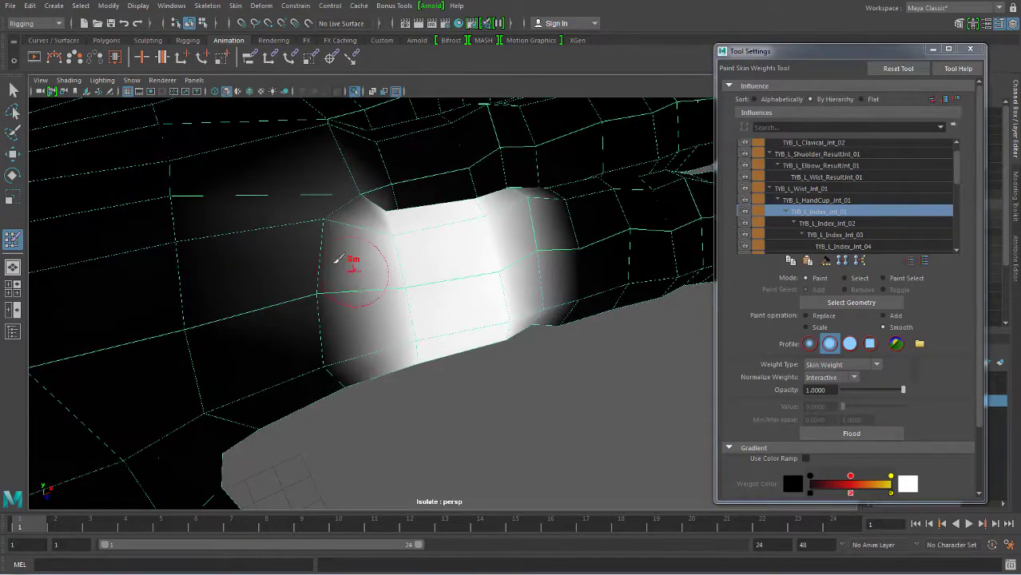
{"action": "mouse_move", "coordinate": [336, 260]}
{"action": "left_mouse_down", "text": "alt"}
{"action": "mouse_move", "coordinate": [342, 375]}
{"action": "mouse_move", "coordinate": [327, 297]}
{"action": "mouse_move", "coordinate": [319, 335]}
{"action": "left_mouse_up", "text": "alt"}
{"action": "mouse_move", "coordinate": [319, 335]}
{"action": "left_mouse_down"}
{"action": "mouse_move", "coordinate": [387, 387]}
{"action": "mouse_move", "coordinate": [397, 365]}
{"action": "left_mouse_up"}
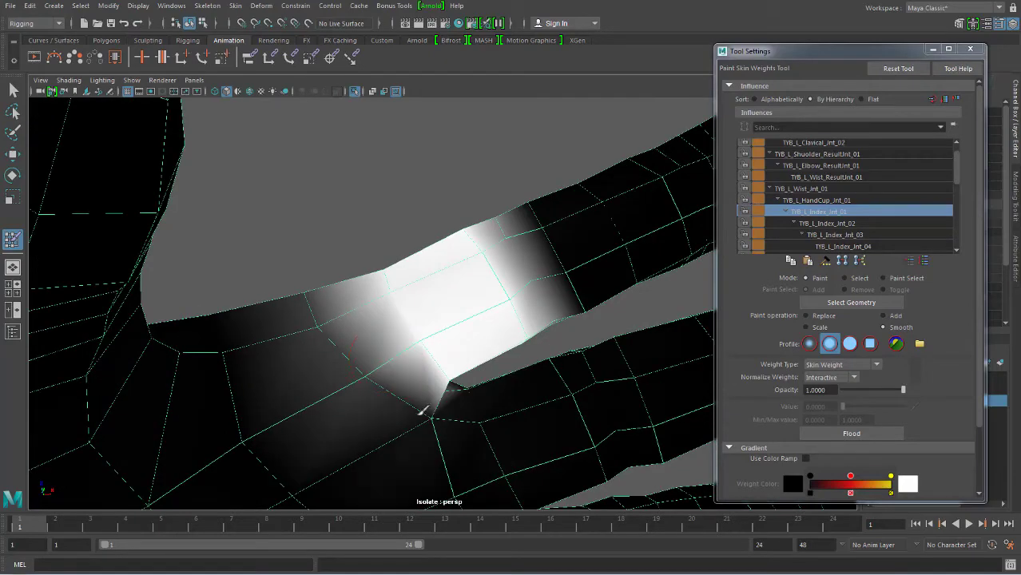
{"action": "left_click_drag", "start_coordinate": [422, 409], "coordinate": [409, 401]}
{"action": "mouse_move", "coordinate": [452, 274]}
{"action": "left_mouse_down", "text": "alt"}
{"action": "mouse_move", "coordinate": [431, 255]}
{"action": "mouse_move", "coordinate": [488, 405]}
{"action": "left_mouse_up", "text": "alt"}
{"action": "mouse_move", "coordinate": [548, 351]}
{"action": "right_mouse_down", "text": "alt"}
{"action": "mouse_move", "coordinate": [353, 371]}
{"action": "mouse_move", "coordinate": [838, 201]}
{"action": "right_mouse_up", "text": "alt"}
- Add more Replace weight for TYB_L_Middel_Jnt_01 onto the middle finger base
{"action": "scroll", "coordinate": [955, 176], "scroll_direction": "down", "scroll_amount": 1}
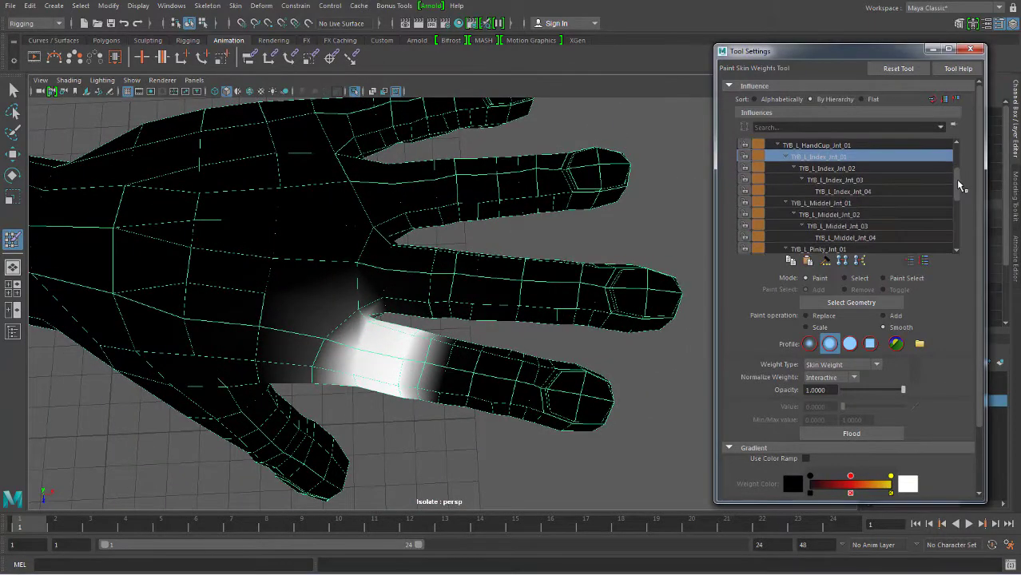
{"action": "scroll", "coordinate": [955, 179], "scroll_direction": "down", "scroll_amount": 2}
{"action": "left_click", "coordinate": [820, 205]}
{"action": "left_click_drag", "start_coordinate": [485, 298], "coordinate": [457, 314], "text": "alt"}
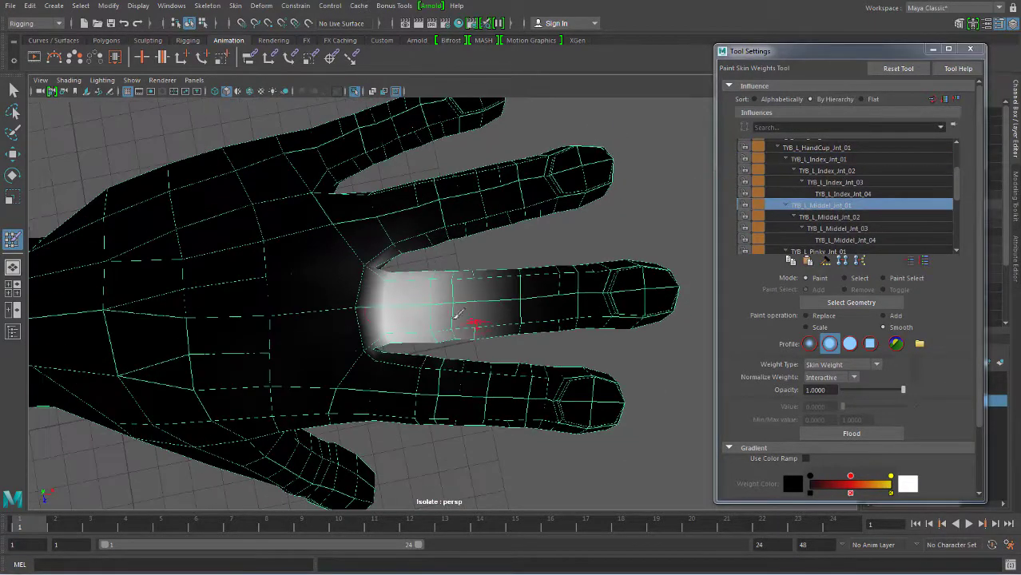
{"action": "right_click_drag", "start_coordinate": [444, 310], "coordinate": [783, 204], "text": "alt"}
{"action": "left_click", "coordinate": [807, 315]}
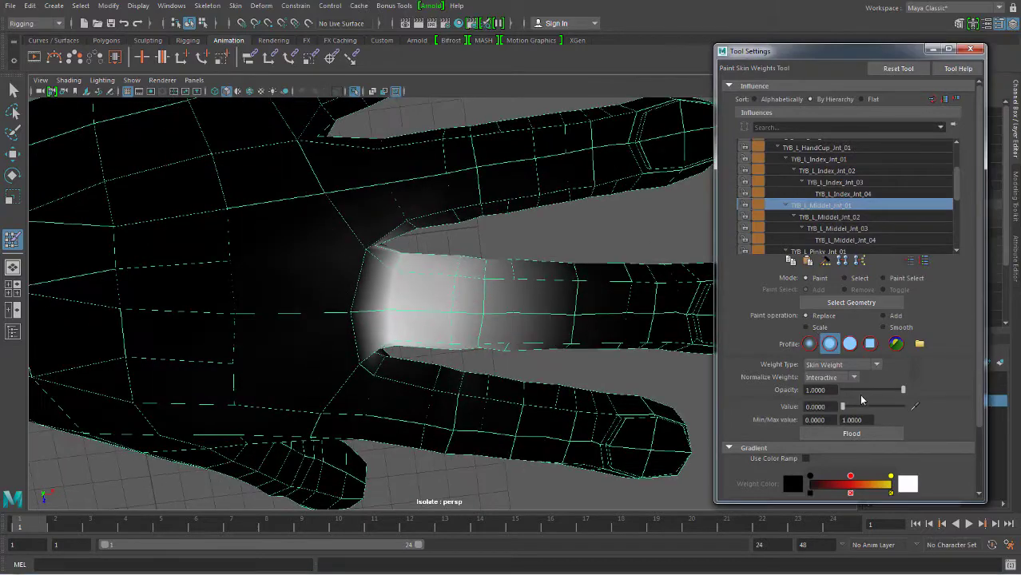
{"action": "right_click_drag", "start_coordinate": [398, 241], "coordinate": [501, 323], "text": "alt"}
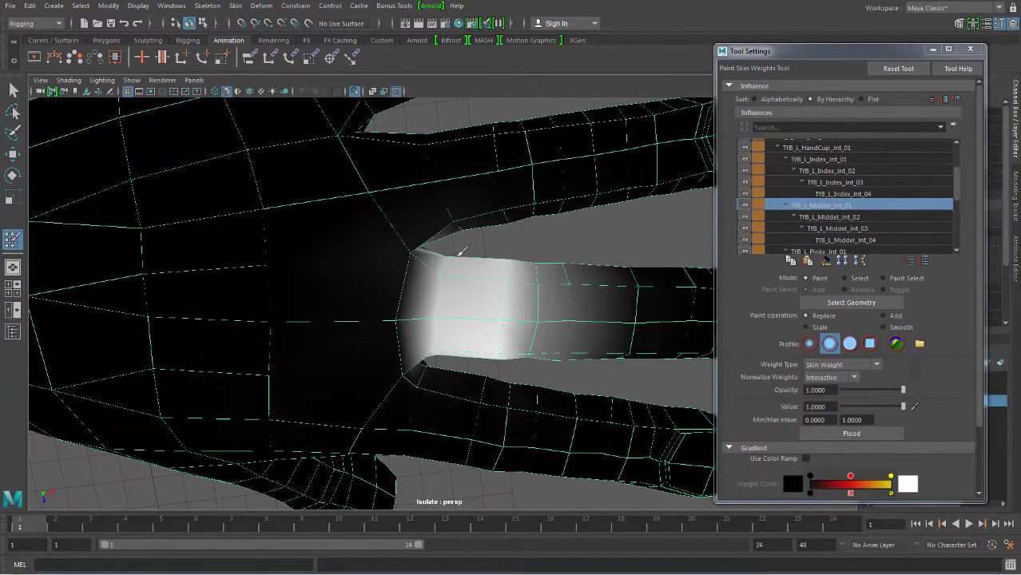
{"action": "mouse_move", "coordinate": [461, 251]}
{"action": "left_mouse_down"}
{"action": "mouse_move", "coordinate": [490, 337]}
{"action": "mouse_move", "coordinate": [469, 217]}
{"action": "mouse_move", "coordinate": [447, 271]}
{"action": "mouse_move", "coordinate": [487, 294]}
{"action": "mouse_move", "coordinate": [508, 277]}
{"action": "mouse_move", "coordinate": [524, 320]}
{"action": "mouse_move", "coordinate": [422, 326]}
{"action": "mouse_move", "coordinate": [440, 402]}
{"action": "mouse_move", "coordinate": [484, 391]}
{"action": "left_mouse_up"}
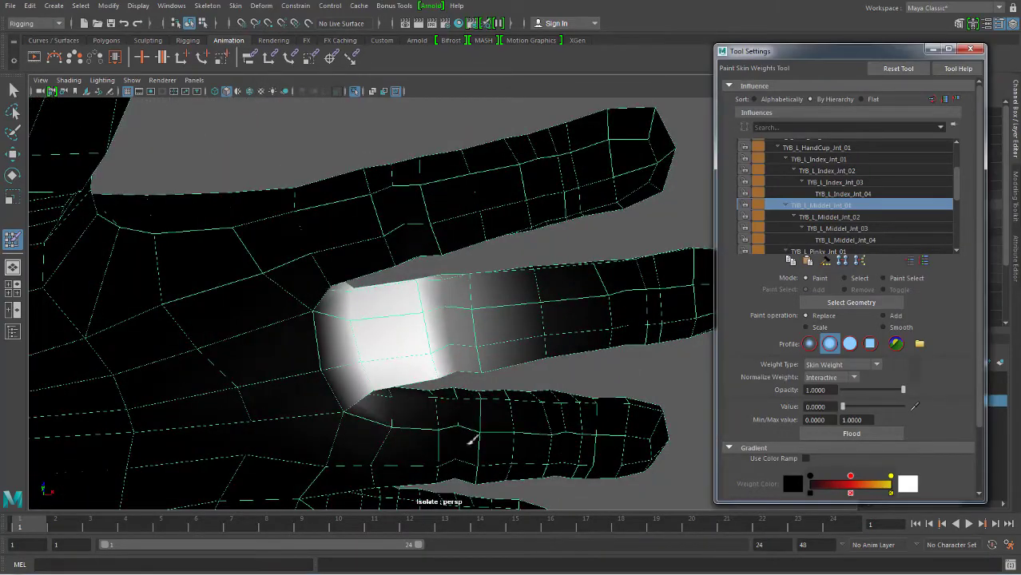
{"action": "mouse_move", "coordinate": [466, 427]}
{"action": "left_mouse_down", "text": "alt"}
{"action": "mouse_move", "coordinate": [364, 429]}
{"action": "mouse_move", "coordinate": [511, 272]}
{"action": "mouse_move", "coordinate": [596, 392]}
{"action": "mouse_move", "coordinate": [535, 272]}
{"action": "left_mouse_up", "text": "alt"}
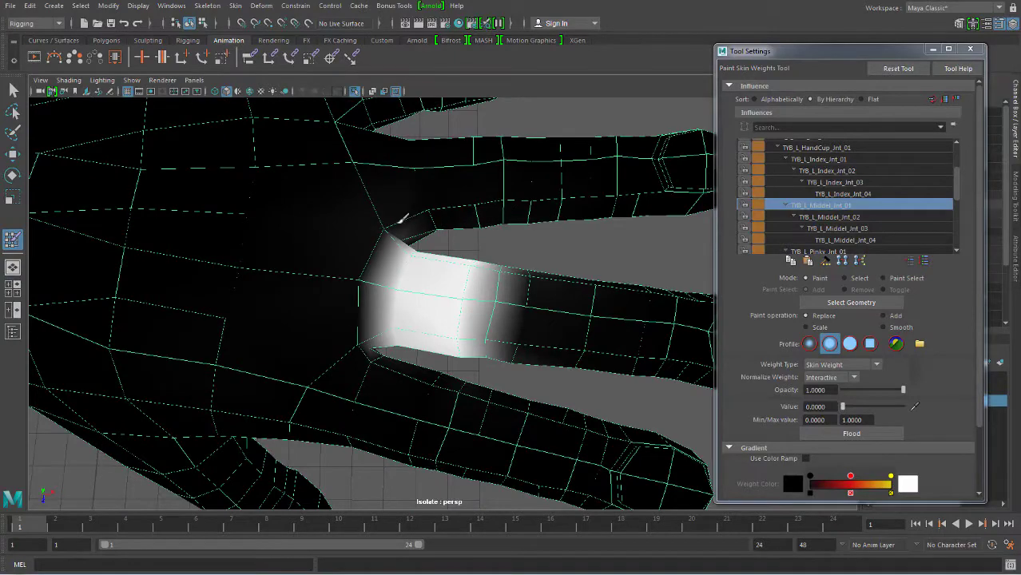
{"action": "left_click_drag", "start_coordinate": [527, 341], "coordinate": [542, 292], "text": "alt"}
{"action": "mouse_move", "coordinate": [577, 342]}
{"action": "left_mouse_down", "text": "alt"}
{"action": "mouse_move", "coordinate": [540, 285]}
{"action": "mouse_move", "coordinate": [581, 327]}
{"action": "mouse_move", "coordinate": [659, 297]}
{"action": "left_mouse_up", "text": "alt"}
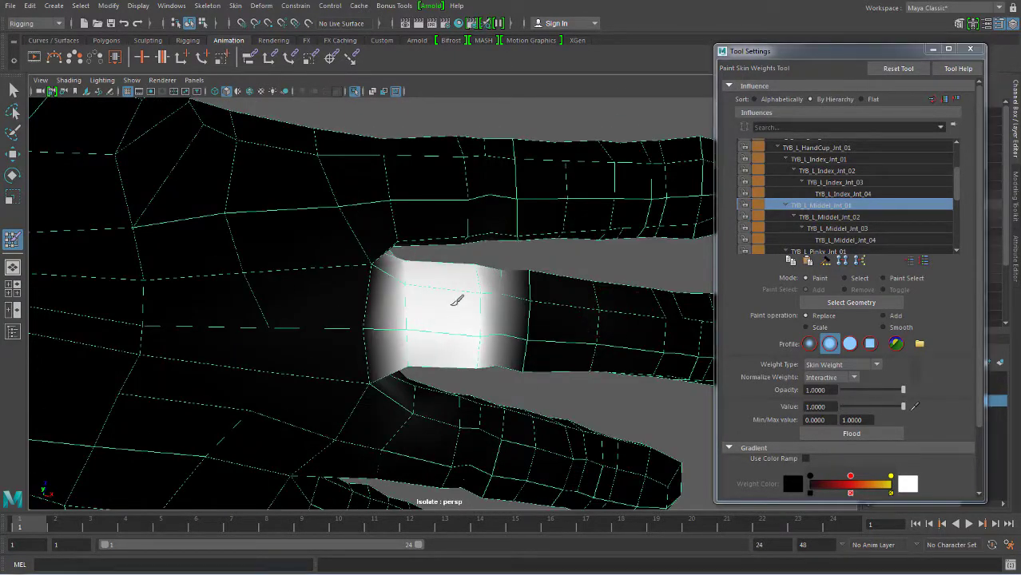
{"action": "mouse_move", "coordinate": [460, 297]}
{"action": "left_mouse_down", "text": "alt"}
{"action": "mouse_move", "coordinate": [534, 345]}
{"action": "mouse_move", "coordinate": [554, 319]}
{"action": "mouse_move", "coordinate": [552, 342]}
{"action": "mouse_move", "coordinate": [601, 296]}
{"action": "mouse_move", "coordinate": [558, 346]}
{"action": "mouse_move", "coordinate": [594, 343]}
{"action": "mouse_move", "coordinate": [325, 274]}
{"action": "mouse_move", "coordinate": [303, 325]}
{"action": "mouse_move", "coordinate": [583, 336]}
{"action": "left_mouse_up", "text": "alt"}
{"action": "scroll", "coordinate": [537, 350], "scroll_direction": "down", "scroll_amount": 3}
{"action": "mouse_move", "coordinate": [619, 363]}
{"action": "left_mouse_down", "text": "alt"}
{"action": "mouse_move", "coordinate": [584, 264]}
{"action": "mouse_move", "coordinate": [587, 221]}
{"action": "mouse_move", "coordinate": [559, 279]}
{"action": "left_mouse_up", "text": "alt"}
- Smooth TYB_L_Middel_Jnt_03 weight over the middle fingertip at value 1
{"action": "left_click_drag", "start_coordinate": [841, 406], "coordinate": [902, 406]}
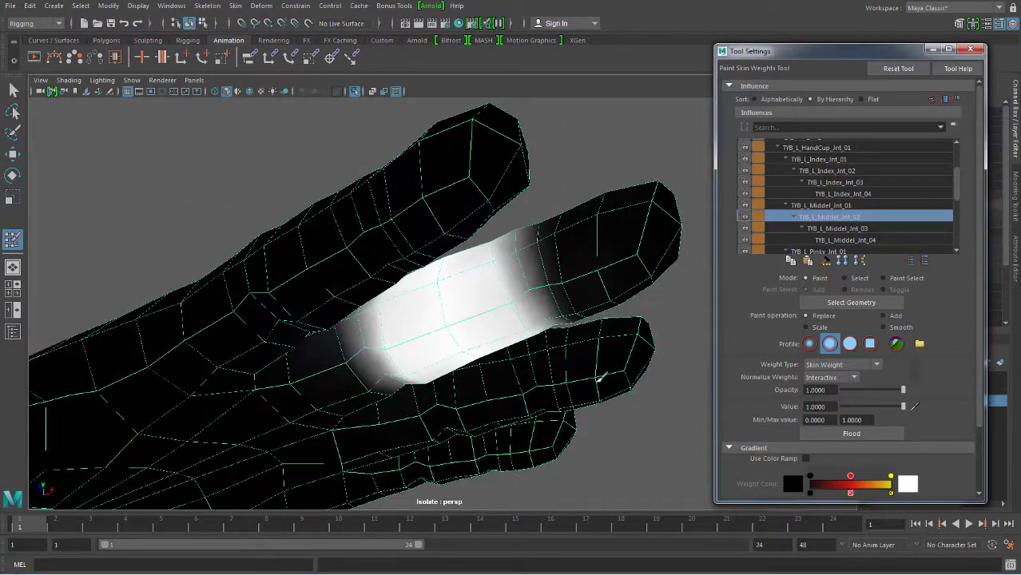
{"action": "left_click_drag", "start_coordinate": [559, 279], "coordinate": [489, 282], "text": "alt"}
{"action": "left_click_drag", "start_coordinate": [414, 321], "coordinate": [520, 235], "text": "alt"}
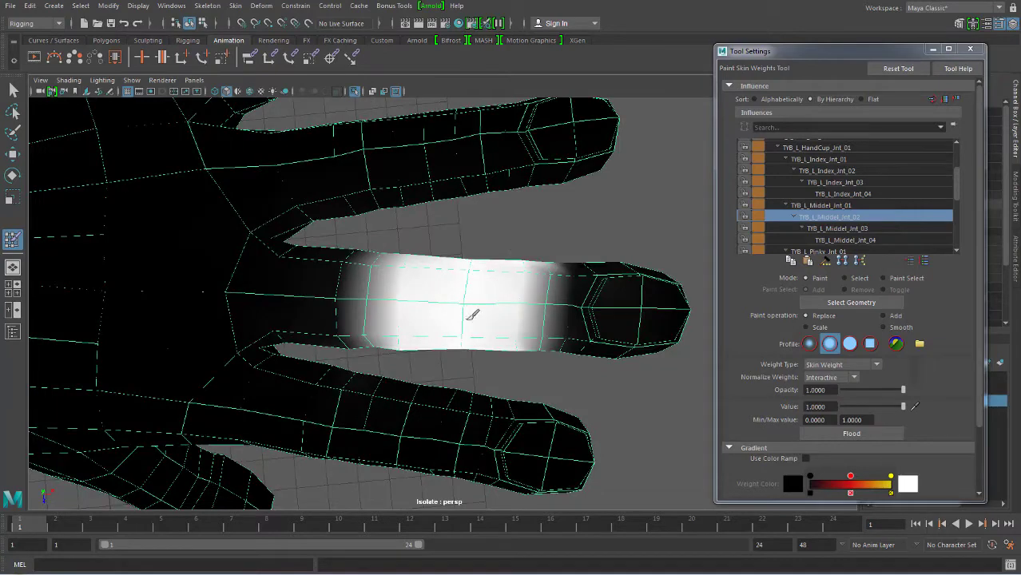
{"action": "left_click_drag", "start_coordinate": [474, 312], "coordinate": [511, 263], "text": "alt"}
{"action": "left_click", "coordinate": [883, 327]}
{"action": "left_click", "coordinate": [837, 228]}
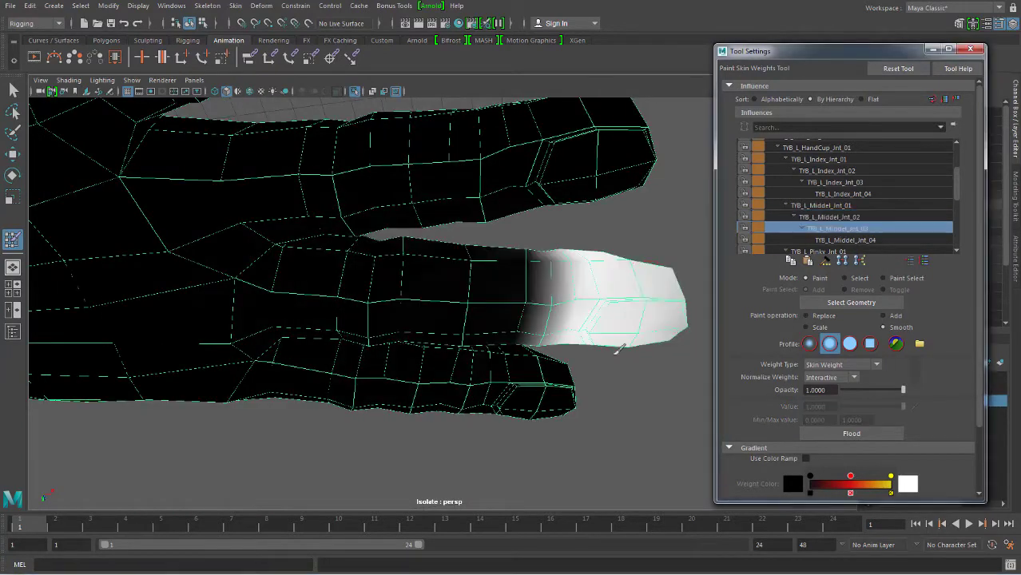
{"action": "left_click_drag", "start_coordinate": [615, 349], "coordinate": [483, 301], "text": "alt"}
{"action": "left_click_drag", "start_coordinate": [359, 200], "coordinate": [445, 288], "text": "alt"}
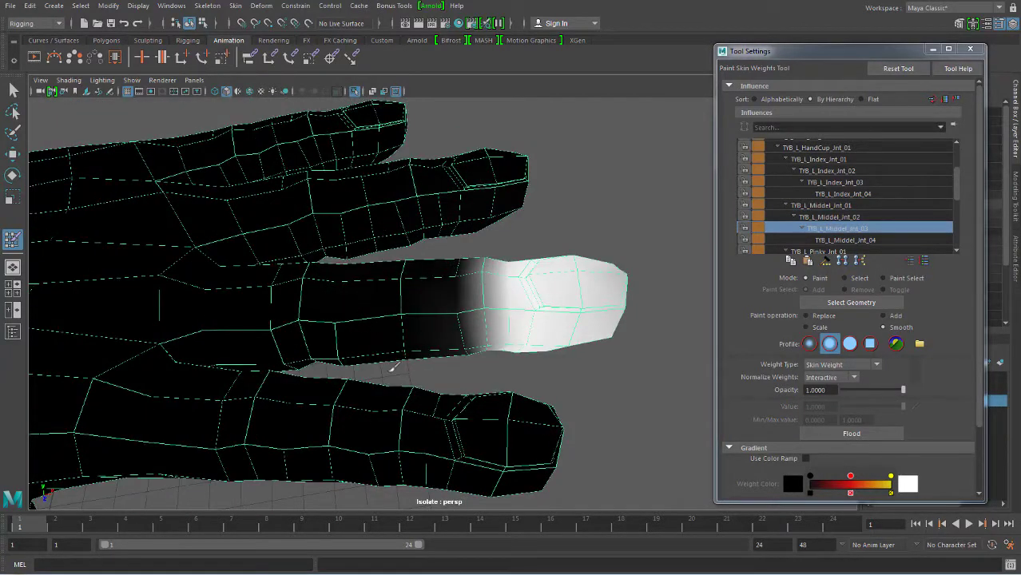
{"action": "left_click_drag", "start_coordinate": [394, 366], "coordinate": [452, 327], "text": "alt"}
{"action": "left_click_drag", "start_coordinate": [418, 378], "coordinate": [479, 320], "text": "alt"}
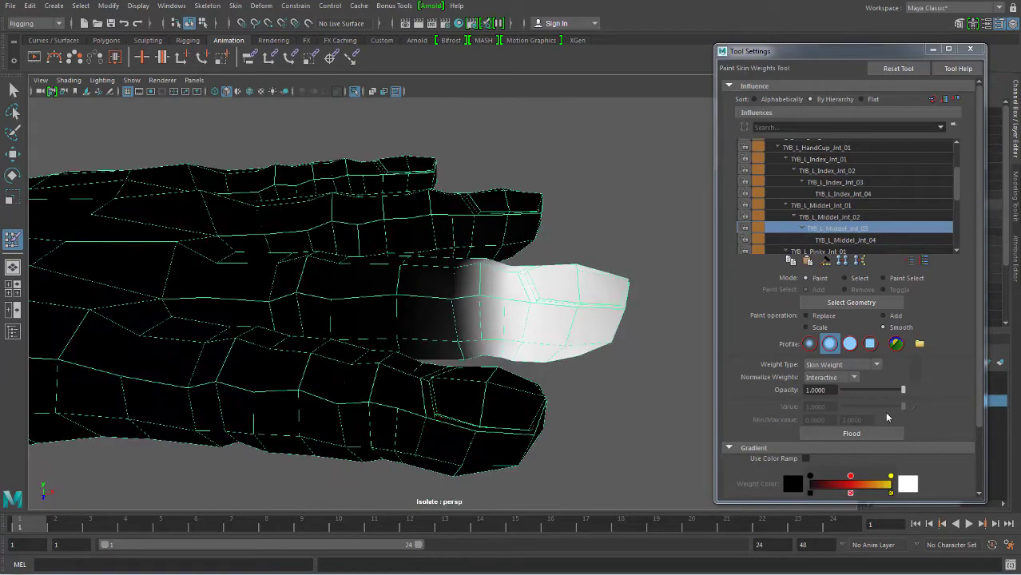
- Select TYB_L_Middel_Jnt_04 with Replace at value 0, confirming it carries no weight
{"action": "left_click", "coordinate": [807, 316]}
{"action": "scroll", "coordinate": [627, 343], "scroll_direction": "up", "scroll_amount": 2}
{"action": "mouse_move", "coordinate": [595, 270]}
{"action": "left_mouse_down", "text": "alt"}
{"action": "mouse_move", "coordinate": [622, 349]}
{"action": "mouse_move", "coordinate": [604, 259]}
{"action": "mouse_move", "coordinate": [617, 289]}
{"action": "mouse_move", "coordinate": [615, 250]}
{"action": "mouse_move", "coordinate": [607, 279]}
{"action": "left_mouse_up", "text": "alt"}
{"action": "left_click", "coordinate": [845, 240]}
{"action": "left_click_drag", "start_coordinate": [902, 407], "coordinate": [842, 407]}
{"action": "mouse_move", "coordinate": [607, 279]}
{"action": "left_mouse_down", "text": "alt"}
{"action": "mouse_move", "coordinate": [598, 219]}
{"action": "mouse_move", "coordinate": [603, 303]}
{"action": "mouse_move", "coordinate": [599, 287]}
{"action": "left_mouse_up", "text": "alt"}
{"action": "scroll", "coordinate": [838, 201], "scroll_direction": "down", "scroll_amount": 3}
- Paint TYB_L_Pinky_Jnt_01 at full weight (value 1) onto the pinky base
{"action": "left_click", "coordinate": [839, 201]}
{"action": "mouse_move", "coordinate": [559, 335]}
{"action": "left_mouse_down", "text": "alt"}
{"action": "mouse_move", "coordinate": [482, 364]}
{"action": "mouse_move", "coordinate": [463, 270]}
{"action": "left_mouse_up", "text": "alt"}
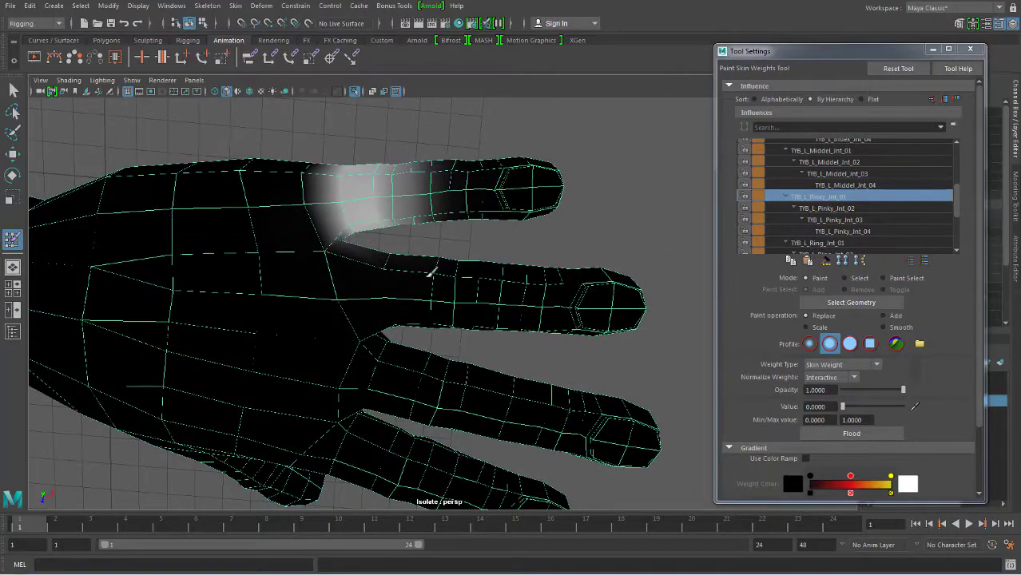
{"action": "mouse_move", "coordinate": [442, 181]}
{"action": "left_mouse_down", "text": "alt"}
{"action": "mouse_move", "coordinate": [529, 216]}
{"action": "mouse_move", "coordinate": [499, 182]}
{"action": "left_mouse_up", "text": "alt"}
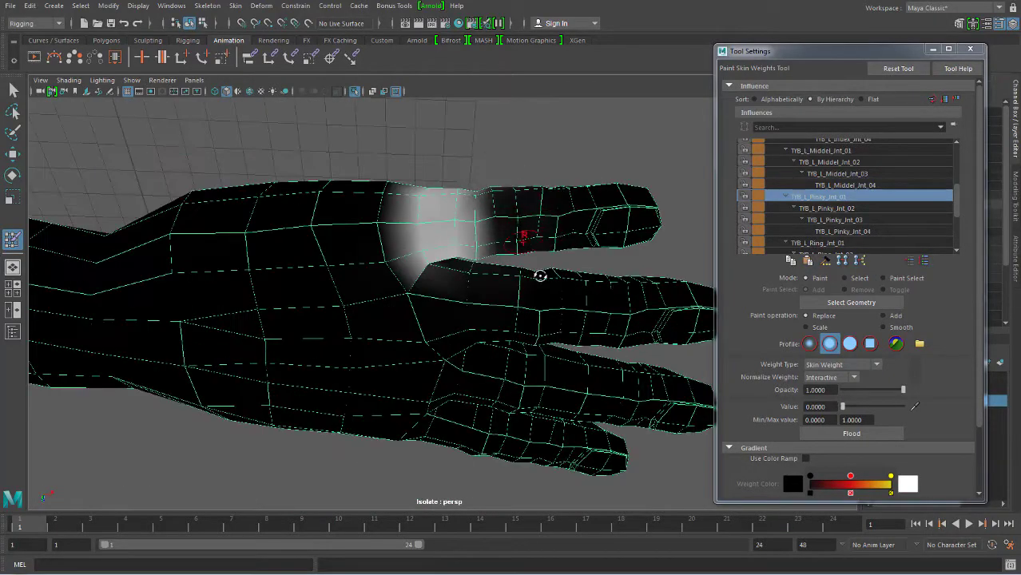
{"action": "mouse_move", "coordinate": [540, 276]}
{"action": "left_mouse_down", "text": "alt"}
{"action": "mouse_move", "coordinate": [512, 319]}
{"action": "mouse_move", "coordinate": [529, 293]}
{"action": "mouse_move", "coordinate": [485, 307]}
{"action": "mouse_move", "coordinate": [466, 335]}
{"action": "left_mouse_up", "text": "alt"}
{"action": "left_click_drag", "start_coordinate": [894, 410], "coordinate": [911, 407]}
{"action": "scroll", "coordinate": [483, 347], "scroll_direction": "up", "scroll_amount": 3}
{"action": "mouse_move", "coordinate": [483, 347]}
{"action": "left_mouse_down", "text": "alt"}
{"action": "mouse_move", "coordinate": [520, 372]}
{"action": "mouse_move", "coordinate": [462, 372]}
{"action": "mouse_move", "coordinate": [501, 345]}
{"action": "left_mouse_up", "text": "alt"}
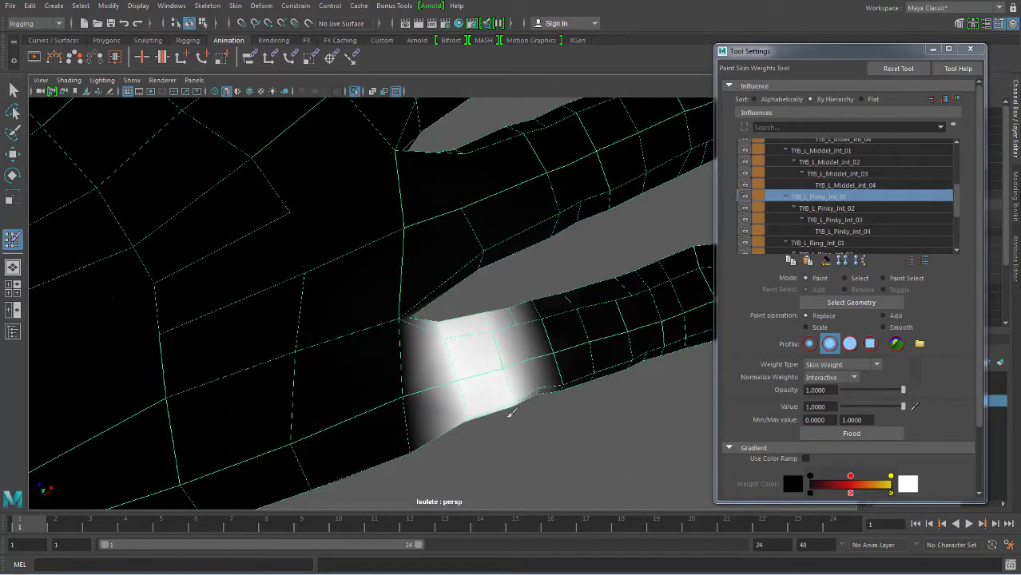
{"action": "mouse_move", "coordinate": [509, 412]}
{"action": "left_mouse_down", "text": "alt"}
{"action": "mouse_move", "coordinate": [543, 240]}
{"action": "mouse_move", "coordinate": [533, 274]}
{"action": "left_mouse_up", "text": "alt"}
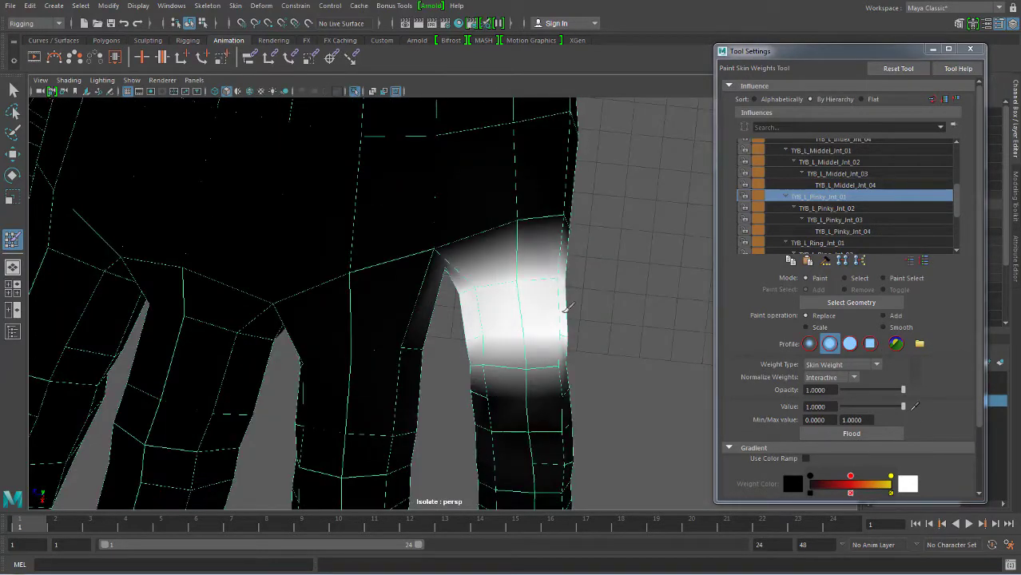
- Drop the value to 0 and smooth the edge of the pinky-base weight
{"action": "left_click_drag", "start_coordinate": [587, 291], "coordinate": [527, 319], "text": "alt"}
{"action": "left_click_drag", "start_coordinate": [902, 406], "coordinate": [842, 407]}
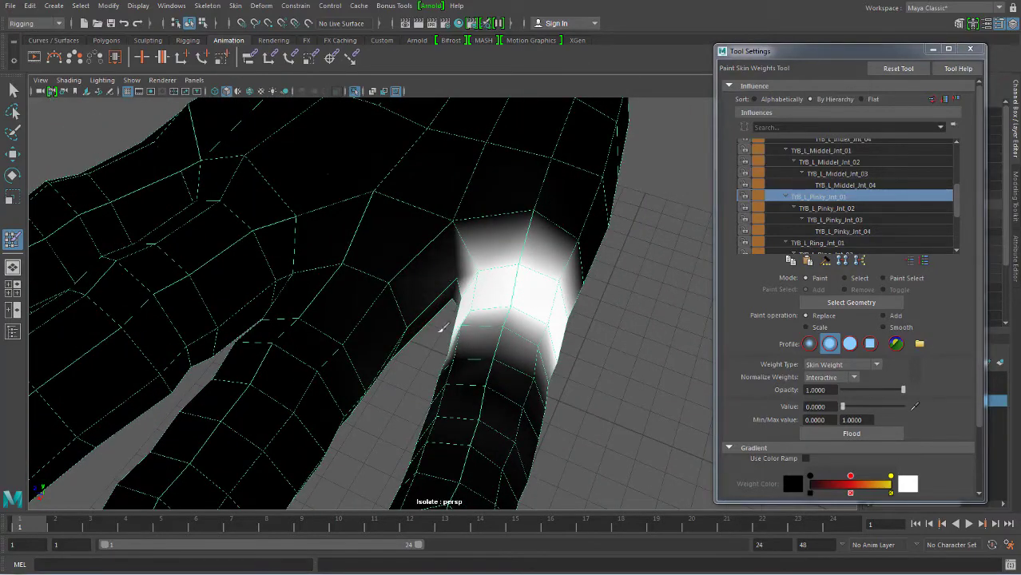
{"action": "mouse_move", "coordinate": [415, 320]}
{"action": "left_mouse_down", "text": "alt"}
{"action": "mouse_move", "coordinate": [480, 257]}
{"action": "mouse_move", "coordinate": [473, 243]}
{"action": "left_mouse_up", "text": "alt"}
{"action": "left_click", "coordinate": [883, 327]}
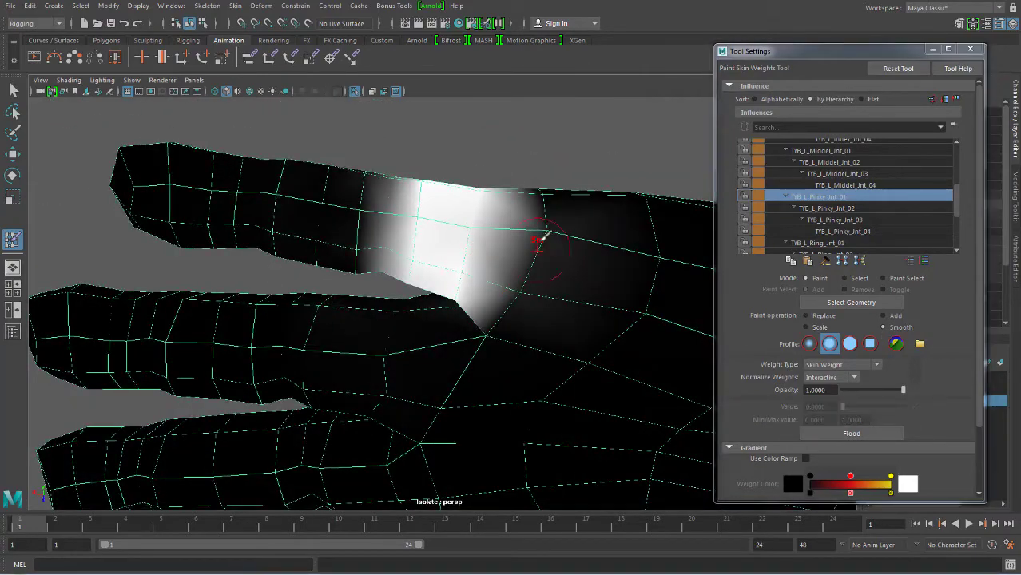
{"action": "mouse_move", "coordinate": [540, 237]}
{"action": "left_mouse_down", "text": "alt"}
{"action": "mouse_move", "coordinate": [541, 348]}
{"action": "mouse_move", "coordinate": [447, 363]}
{"action": "left_mouse_up", "text": "alt"}
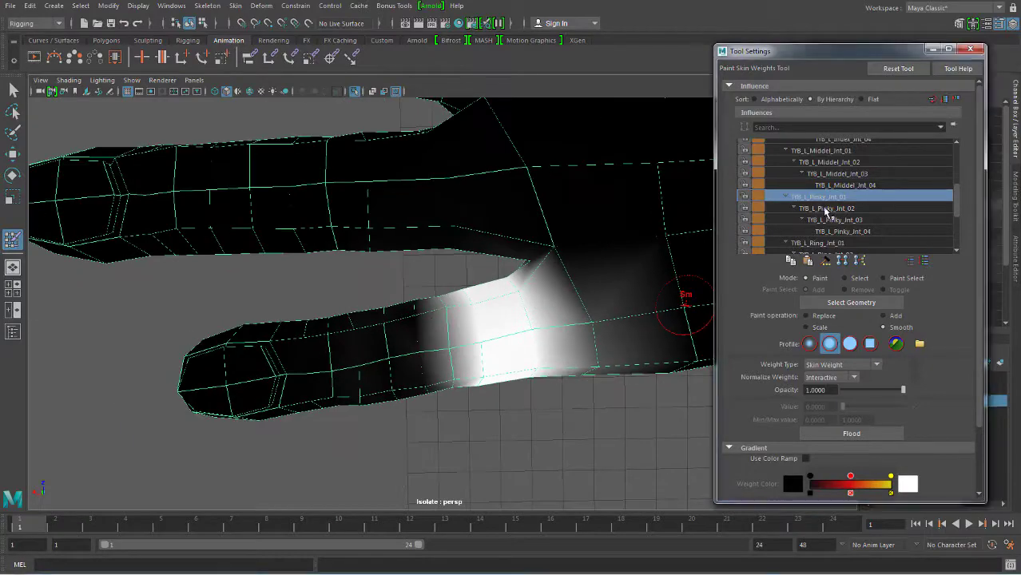
- Paint TYB_L_Pinky_Jnt_02 at value 1 on the pinky's middle band, clearing excess toward the tip
{"action": "left_click", "coordinate": [826, 207]}
{"action": "left_click_drag", "start_coordinate": [639, 336], "coordinate": [611, 297], "text": "alt"}
{"action": "left_click", "coordinate": [806, 315]}
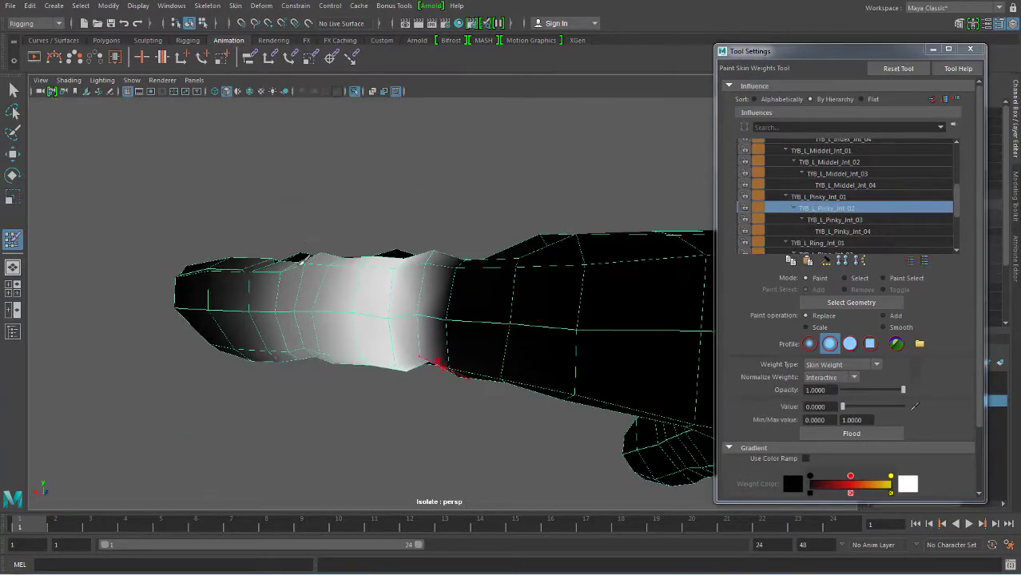
{"action": "left_click_drag", "start_coordinate": [591, 351], "coordinate": [472, 239], "text": "alt"}
{"action": "mouse_move", "coordinate": [619, 450]}
{"action": "left_mouse_down", "text": "alt"}
{"action": "mouse_move", "coordinate": [467, 415]}
{"action": "mouse_move", "coordinate": [296, 359]}
{"action": "left_mouse_up", "text": "alt"}
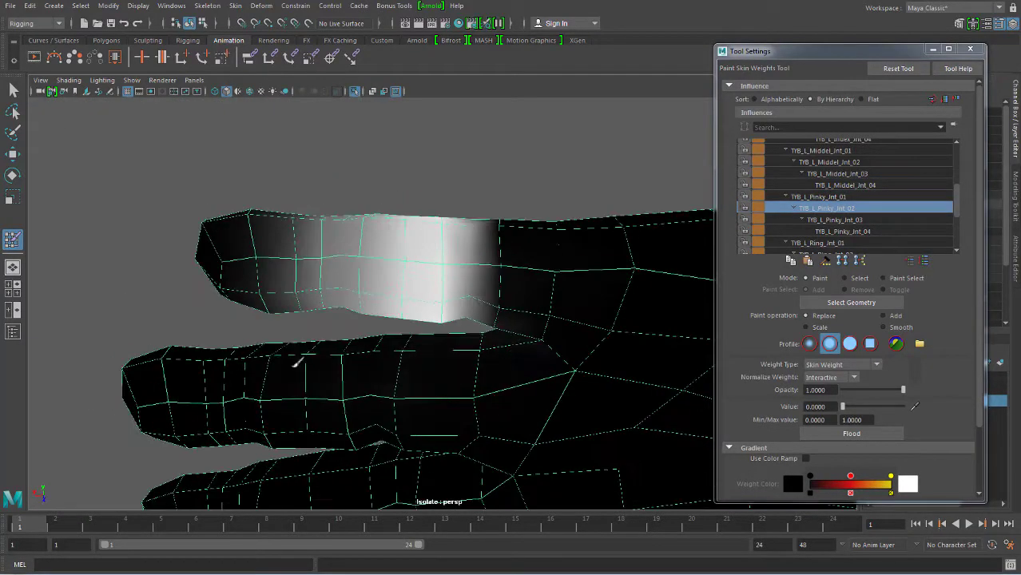
{"action": "mouse_move", "coordinate": [307, 204]}
{"action": "left_mouse_down"}
{"action": "mouse_move", "coordinate": [296, 272]}
{"action": "mouse_move", "coordinate": [276, 309]}
{"action": "mouse_move", "coordinate": [285, 304]}
{"action": "mouse_move", "coordinate": [286, 358]}
{"action": "mouse_move", "coordinate": [312, 363]}
{"action": "mouse_move", "coordinate": [342, 399]}
{"action": "mouse_move", "coordinate": [622, 319]}
{"action": "mouse_move", "coordinate": [611, 358]}
{"action": "mouse_move", "coordinate": [536, 376]}
{"action": "left_mouse_up"}
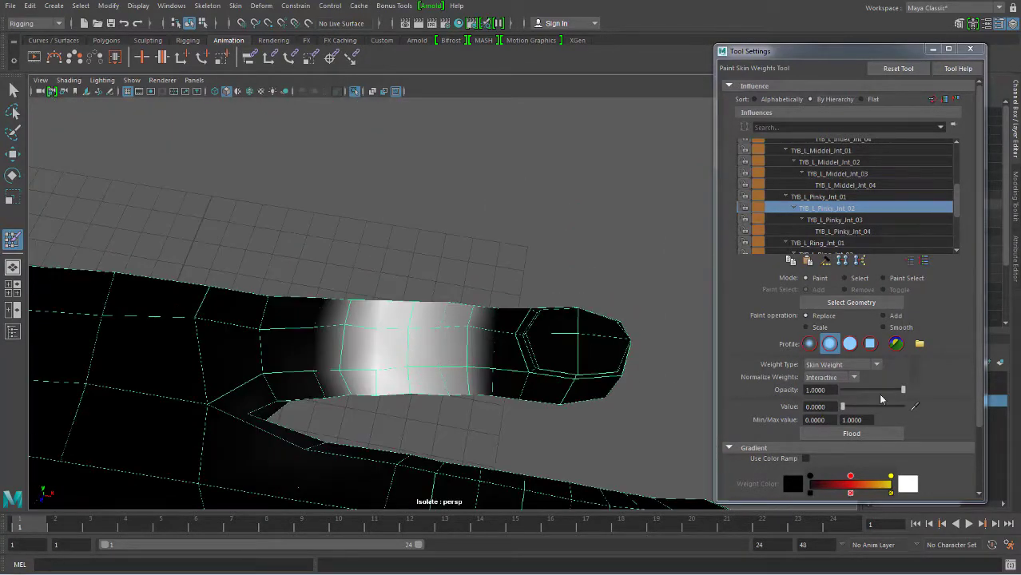
{"action": "left_click_drag", "start_coordinate": [842, 407], "coordinate": [905, 407]}
{"action": "mouse_move", "coordinate": [559, 359]}
{"action": "left_mouse_down", "text": "alt"}
{"action": "mouse_move", "coordinate": [497, 337]}
{"action": "mouse_move", "coordinate": [485, 361]}
{"action": "left_mouse_up", "text": "alt"}
{"action": "mouse_move", "coordinate": [503, 294]}
{"action": "left_mouse_down"}
{"action": "mouse_move", "coordinate": [467, 308]}
{"action": "mouse_move", "coordinate": [486, 298]}
{"action": "mouse_move", "coordinate": [467, 257]}
{"action": "mouse_move", "coordinate": [538, 334]}
{"action": "mouse_move", "coordinate": [506, 331]}
{"action": "left_mouse_up"}
- Clean up TYB_L_Pinky_Jnt_03 below the tip at value 0, then check Pinky_Jnt_04
{"action": "left_click", "coordinate": [834, 219]}
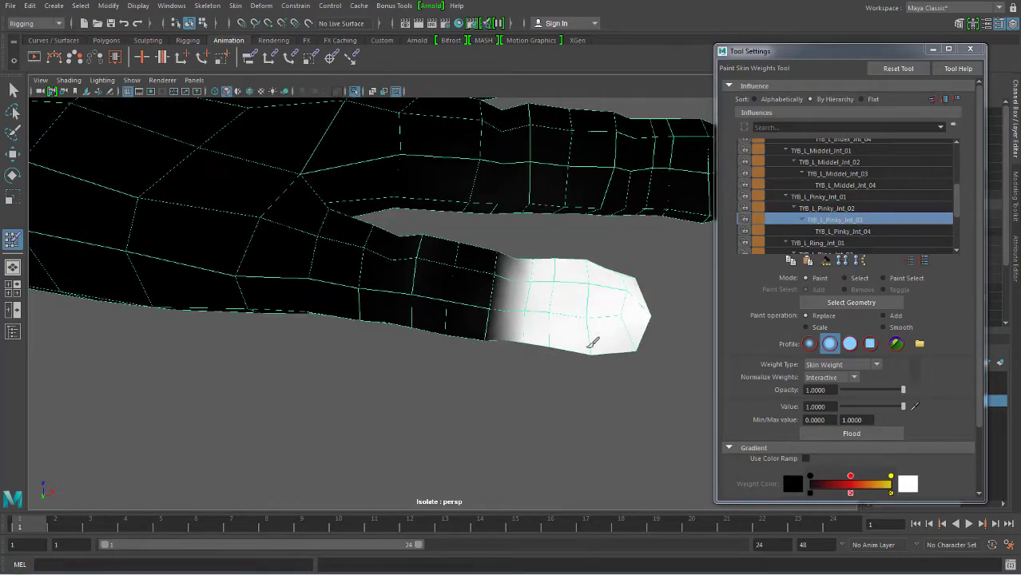
{"action": "mouse_move", "coordinate": [596, 337]}
{"action": "left_mouse_down", "text": "alt"}
{"action": "mouse_move", "coordinate": [607, 206]}
{"action": "mouse_move", "coordinate": [588, 315]}
{"action": "mouse_move", "coordinate": [513, 244]}
{"action": "mouse_move", "coordinate": [551, 274]}
{"action": "left_mouse_up", "text": "alt"}
{"action": "left_click_drag", "start_coordinate": [864, 409], "coordinate": [831, 407]}
{"action": "left_click_drag", "start_coordinate": [447, 335], "coordinate": [400, 349], "text": "alt"}
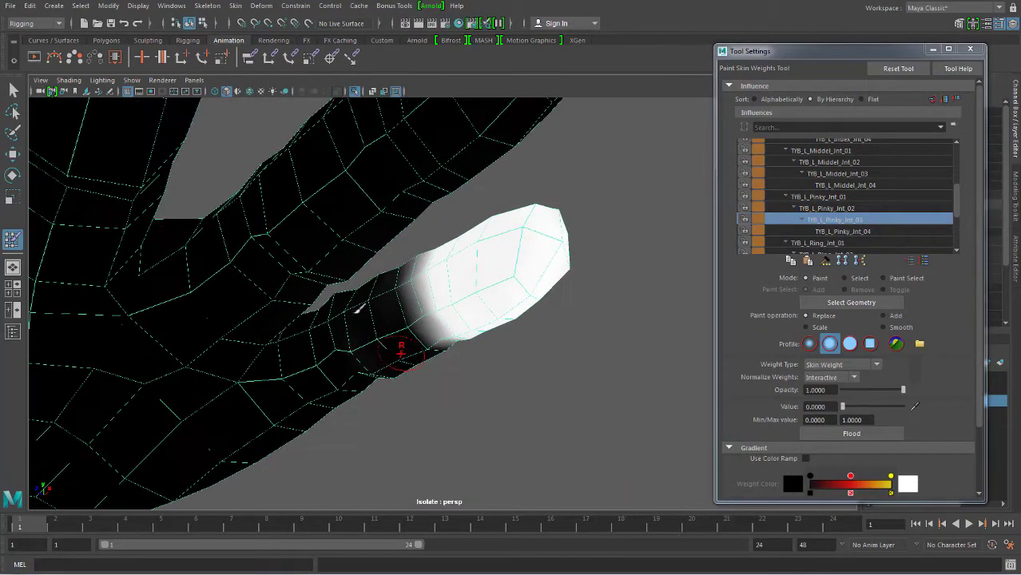
{"action": "mouse_move", "coordinate": [375, 270]}
{"action": "left_mouse_down", "text": "alt"}
{"action": "mouse_move", "coordinate": [410, 318]}
{"action": "mouse_move", "coordinate": [404, 342]}
{"action": "mouse_move", "coordinate": [389, 305]}
{"action": "mouse_move", "coordinate": [599, 326]}
{"action": "mouse_move", "coordinate": [441, 233]}
{"action": "left_mouse_up", "text": "alt"}
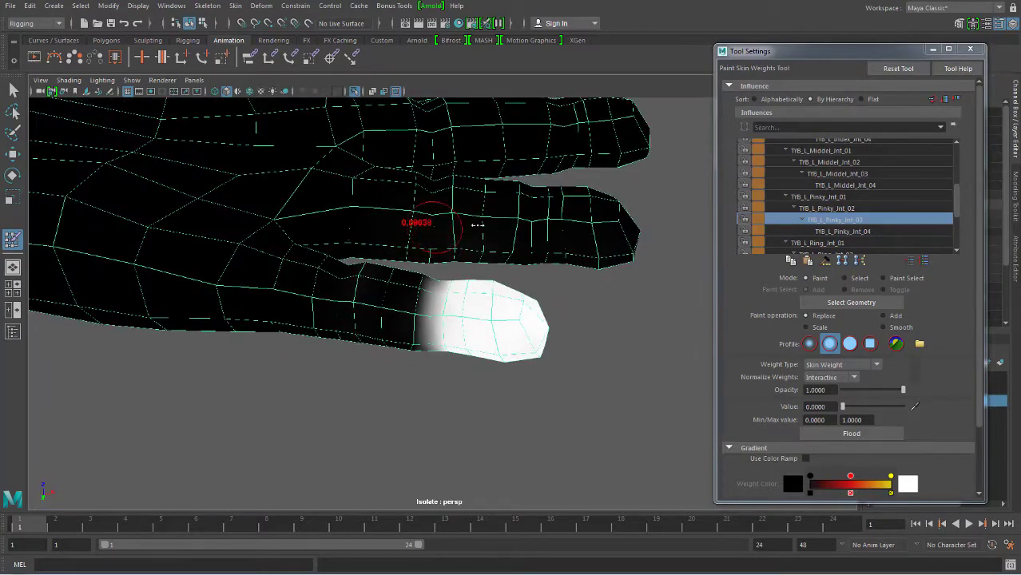
{"action": "key", "text": "Down"}
{"action": "left_click_drag", "start_coordinate": [561, 292], "coordinate": [564, 212], "text": "alt"}
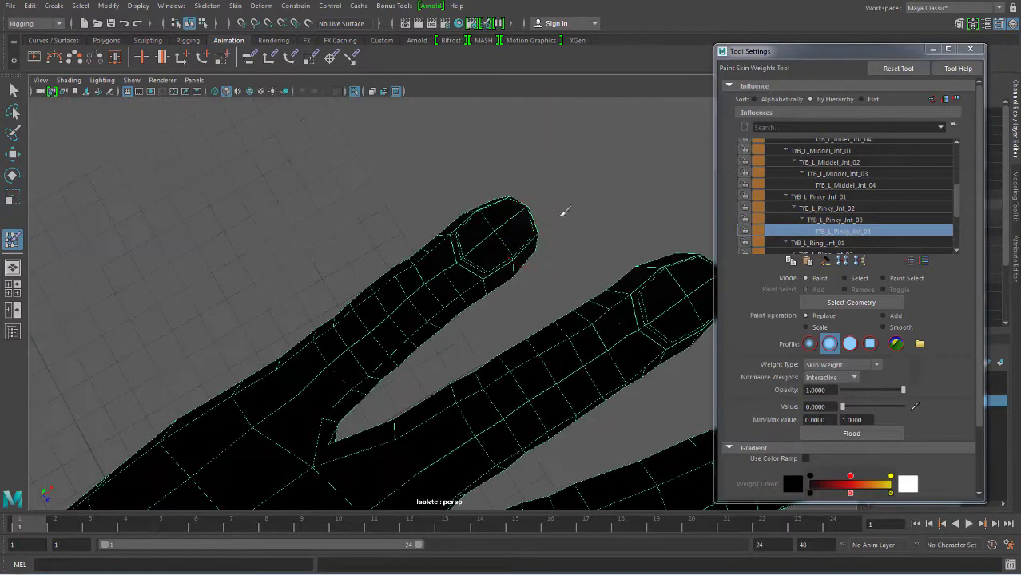
{"action": "key", "text": "Down"}
- Paint TYB_L_Ring_Jnt_01 at full weight around the ring-finger base
{"action": "mouse_move", "coordinate": [560, 263]}
{"action": "left_mouse_down", "text": "alt"}
{"action": "mouse_move", "coordinate": [456, 217]}
{"action": "mouse_move", "coordinate": [269, 320]}
{"action": "mouse_move", "coordinate": [444, 324]}
{"action": "mouse_move", "coordinate": [336, 401]}
{"action": "left_mouse_up", "text": "alt"}
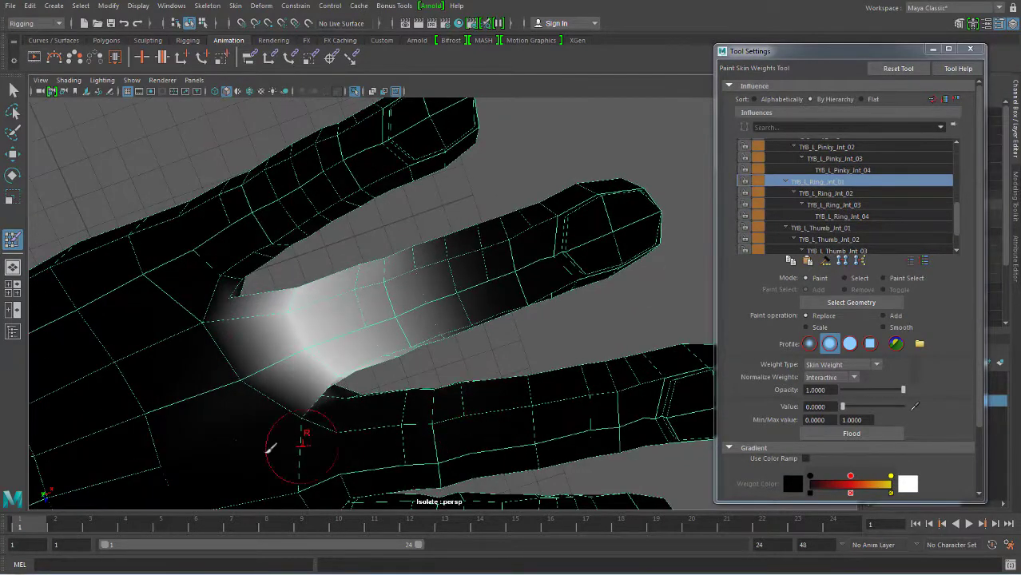
{"action": "mouse_move", "coordinate": [461, 239]}
{"action": "left_mouse_down", "text": "alt"}
{"action": "mouse_move", "coordinate": [433, 297]}
{"action": "mouse_move", "coordinate": [535, 237]}
{"action": "mouse_move", "coordinate": [570, 291]}
{"action": "mouse_move", "coordinate": [539, 314]}
{"action": "mouse_move", "coordinate": [567, 307]}
{"action": "left_mouse_up", "text": "alt"}
{"action": "left_click", "coordinate": [903, 406]}
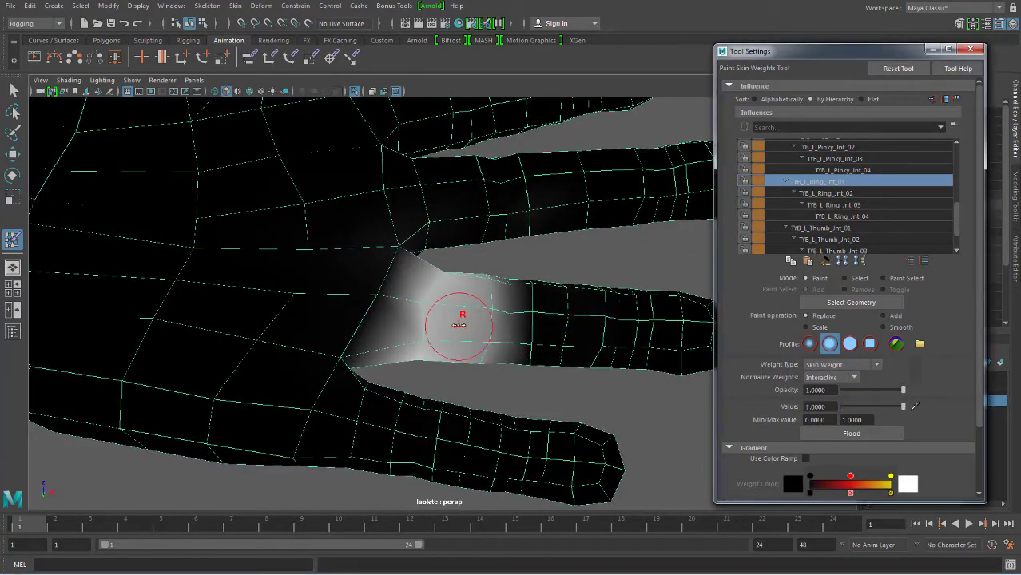
{"action": "mouse_move", "coordinate": [459, 324]}
{"action": "left_mouse_down"}
{"action": "mouse_move", "coordinate": [487, 320]}
{"action": "mouse_move", "coordinate": [445, 304]}
{"action": "mouse_move", "coordinate": [456, 258]}
{"action": "mouse_move", "coordinate": [479, 266]}
{"action": "mouse_move", "coordinate": [408, 304]}
{"action": "left_mouse_up"}
{"action": "mouse_move", "coordinate": [408, 304]}
{"action": "left_mouse_down", "text": "alt"}
{"action": "mouse_move", "coordinate": [429, 311]}
{"action": "mouse_move", "coordinate": [460, 292]}
{"action": "mouse_move", "coordinate": [436, 274]}
{"action": "mouse_move", "coordinate": [565, 301]}
{"action": "left_mouse_up", "text": "alt"}
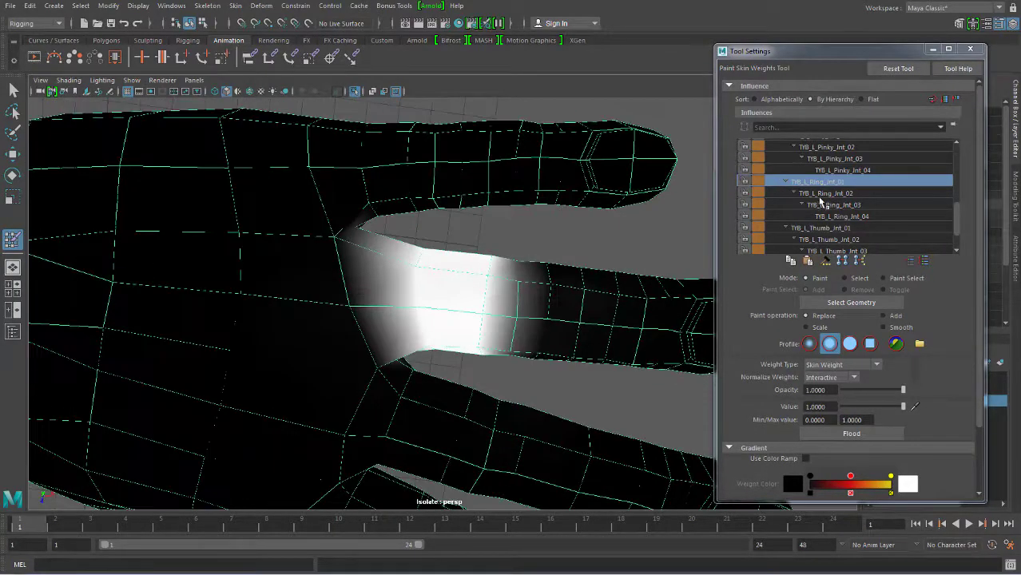
- Paint out Ring_Jnt_02 weight near the fingertip, then set Ring_Jnt_03 to value 1 and check Ring_Jnt_04
{"action": "left_click", "coordinate": [825, 192]}
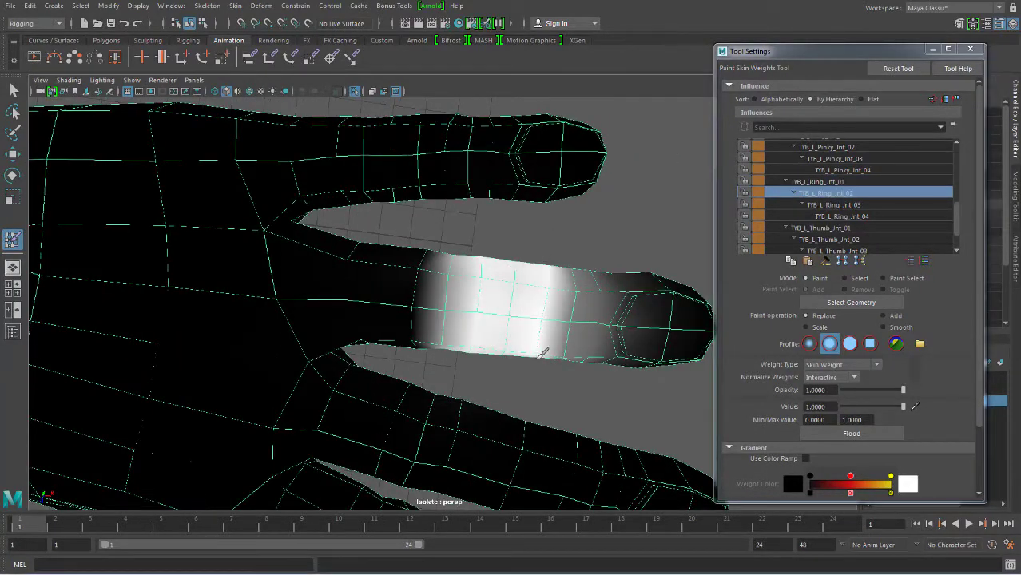
{"action": "left_click_drag", "start_coordinate": [495, 252], "coordinate": [543, 253], "text": "alt"}
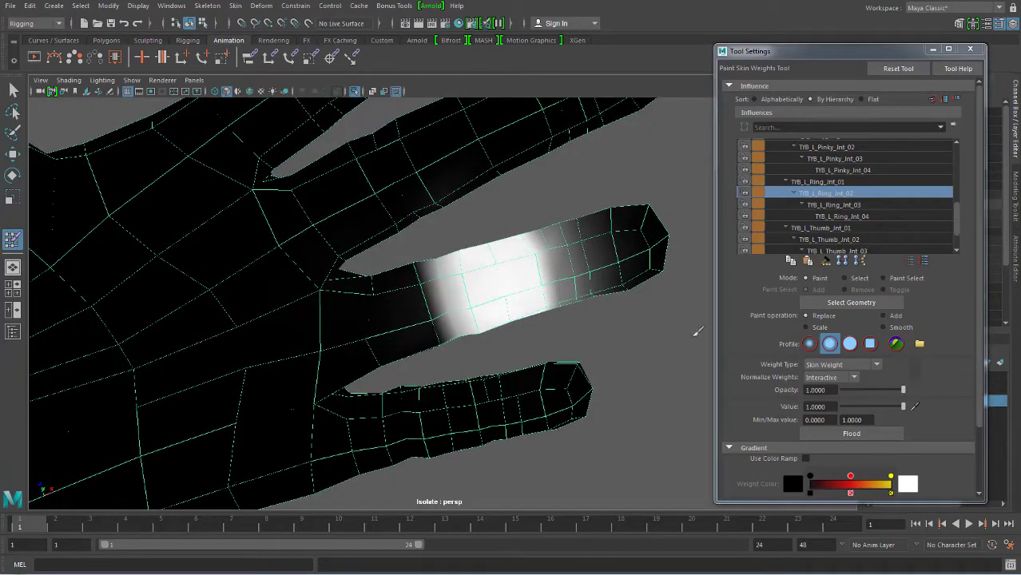
{"action": "mouse_move", "coordinate": [696, 331]}
{"action": "left_mouse_down", "text": "alt"}
{"action": "mouse_move", "coordinate": [455, 320]}
{"action": "mouse_move", "coordinate": [610, 266]}
{"action": "mouse_move", "coordinate": [599, 285]}
{"action": "mouse_move", "coordinate": [646, 340]}
{"action": "mouse_move", "coordinate": [611, 289]}
{"action": "mouse_move", "coordinate": [584, 333]}
{"action": "left_mouse_up", "text": "alt"}
{"action": "left_click", "coordinate": [833, 205]}
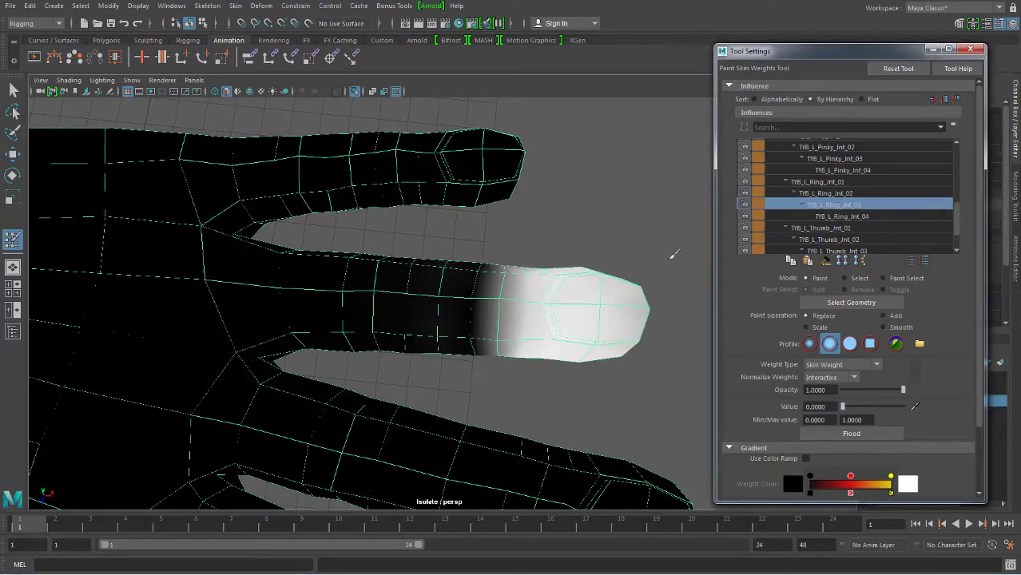
{"action": "left_click_drag", "start_coordinate": [842, 406], "coordinate": [903, 406]}
{"action": "mouse_move", "coordinate": [577, 310]}
{"action": "left_mouse_down", "text": "alt"}
{"action": "mouse_move", "coordinate": [547, 337]}
{"action": "mouse_move", "coordinate": [551, 319]}
{"action": "left_mouse_up", "text": "alt"}
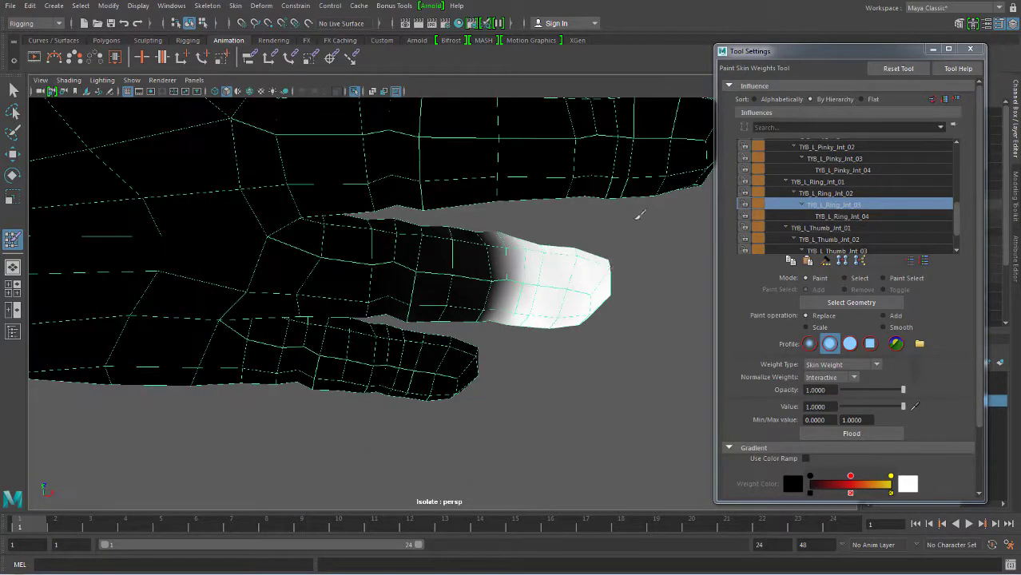
{"action": "mouse_move", "coordinate": [591, 351]}
{"action": "left_mouse_down", "text": "alt"}
{"action": "mouse_move", "coordinate": [615, 262]}
{"action": "mouse_move", "coordinate": [527, 237]}
{"action": "mouse_move", "coordinate": [604, 166]}
{"action": "mouse_move", "coordinate": [562, 206]}
{"action": "mouse_move", "coordinate": [421, 263]}
{"action": "mouse_move", "coordinate": [432, 285]}
{"action": "left_mouse_up", "text": "alt"}
{"action": "key", "text": "Down"}
- Smooth the weights at the ring-finger base and the pinky base
{"action": "left_click", "coordinate": [817, 181]}
{"action": "left_click", "coordinate": [883, 327]}
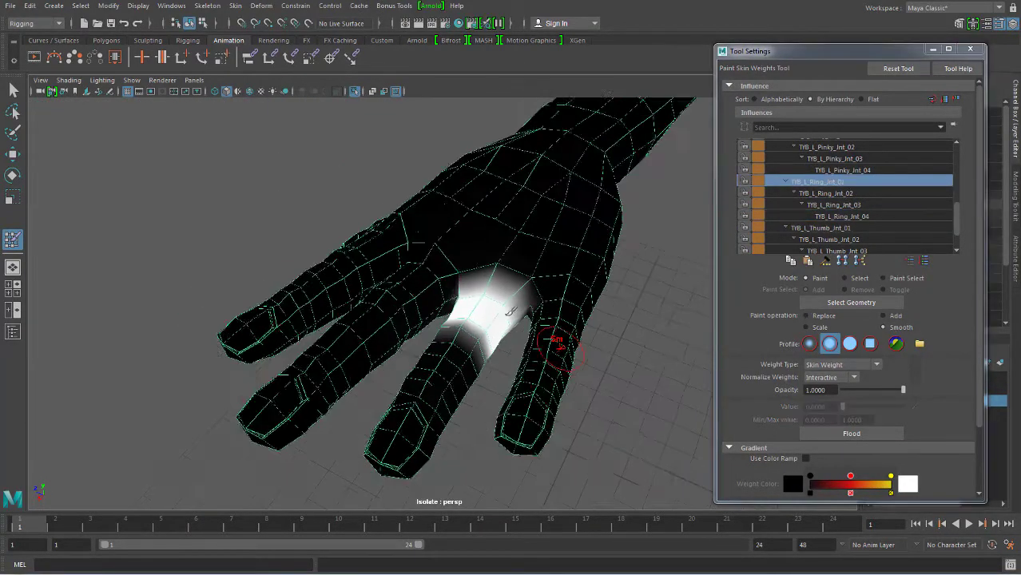
{"action": "mouse_move", "coordinate": [547, 353]}
{"action": "left_mouse_down", "text": "alt"}
{"action": "mouse_move", "coordinate": [505, 278]}
{"action": "mouse_move", "coordinate": [539, 267]}
{"action": "mouse_move", "coordinate": [527, 239]}
{"action": "mouse_move", "coordinate": [559, 262]}
{"action": "mouse_move", "coordinate": [516, 399]}
{"action": "left_mouse_up", "text": "alt"}
{"action": "left_click", "coordinate": [833, 150]}
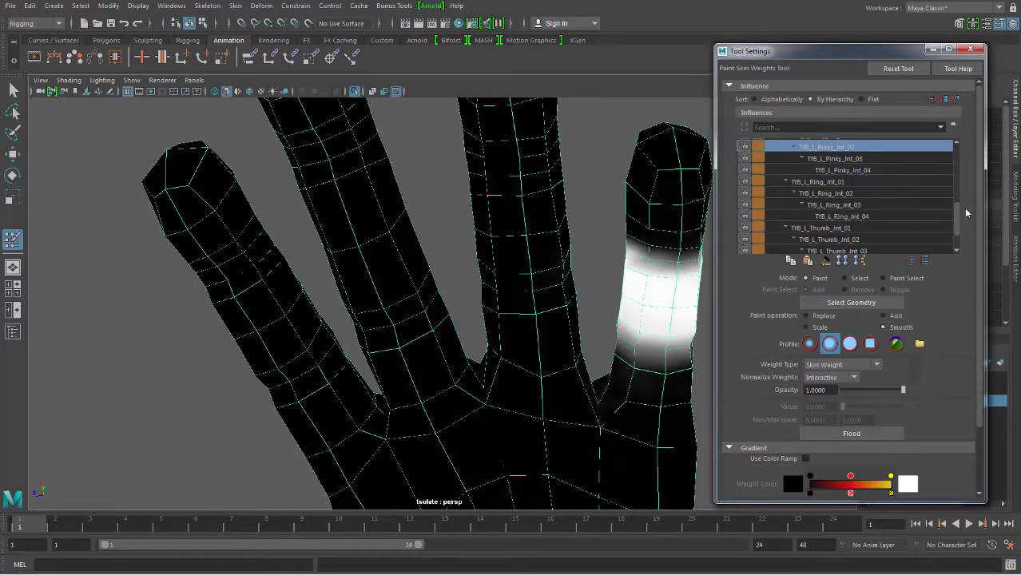
{"action": "scroll", "coordinate": [879, 190], "scroll_direction": "down", "scroll_amount": 1}
{"action": "left_click", "coordinate": [881, 192]}
{"action": "left_click", "coordinate": [818, 143]}
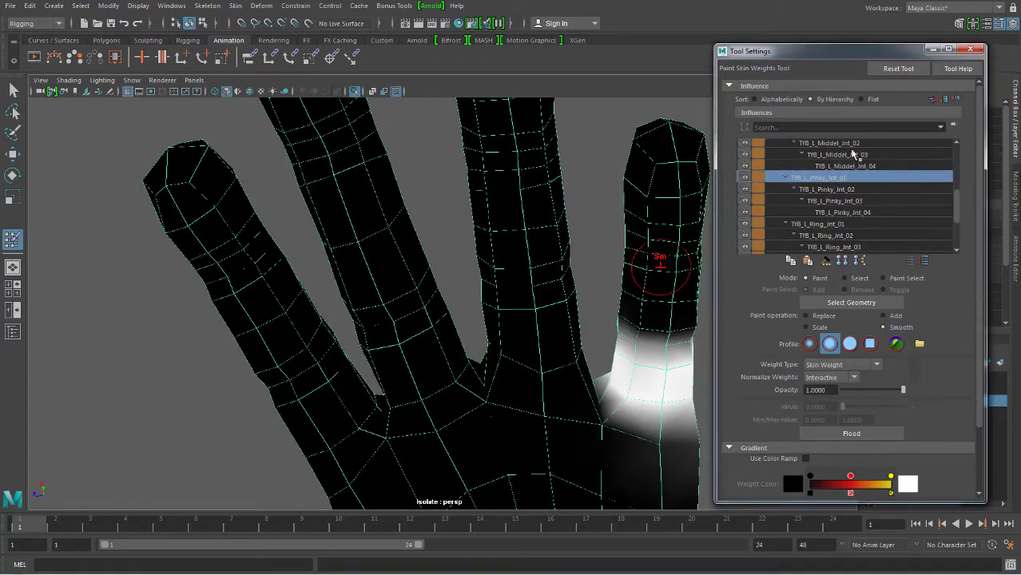
{"action": "right_click_drag", "start_coordinate": [661, 259], "coordinate": [517, 351]}
{"action": "mouse_move", "coordinate": [517, 351]}
{"action": "left_mouse_down", "text": "alt"}
{"action": "mouse_move", "coordinate": [446, 341]}
{"action": "mouse_move", "coordinate": [383, 243]}
{"action": "left_mouse_up", "text": "alt"}
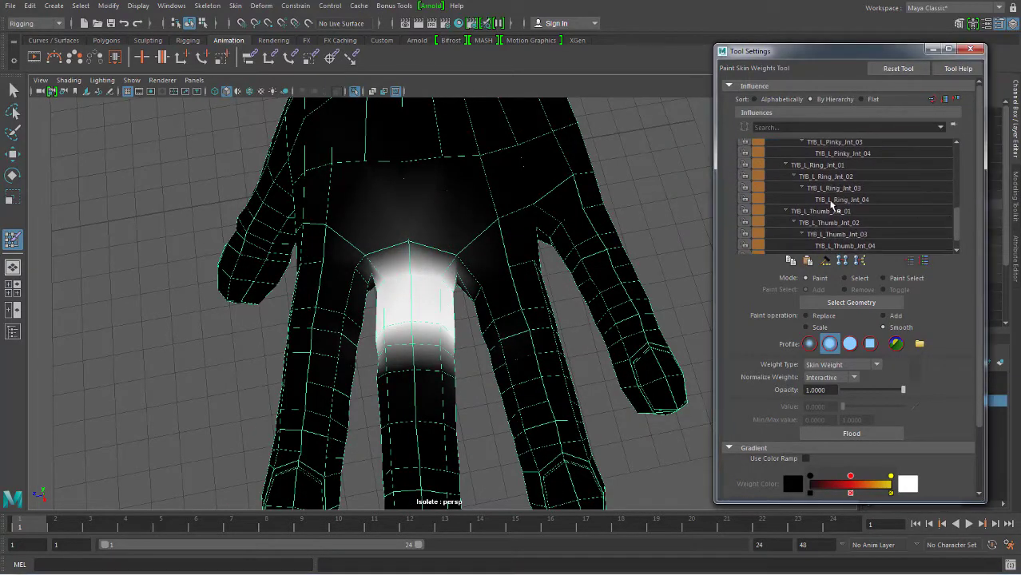
{"action": "mouse_move", "coordinate": [448, 263]}
{"action": "left_mouse_down", "text": "alt"}
{"action": "mouse_move", "coordinate": [496, 307]}
{"action": "mouse_move", "coordinate": [476, 380]}
{"action": "left_mouse_up", "text": "alt"}
- Paint full Replace weight onto the thumb base for TYB_L_Thumb_Jnt_01
{"action": "key", "text": "f"}
{"action": "left_click", "coordinate": [807, 315]}
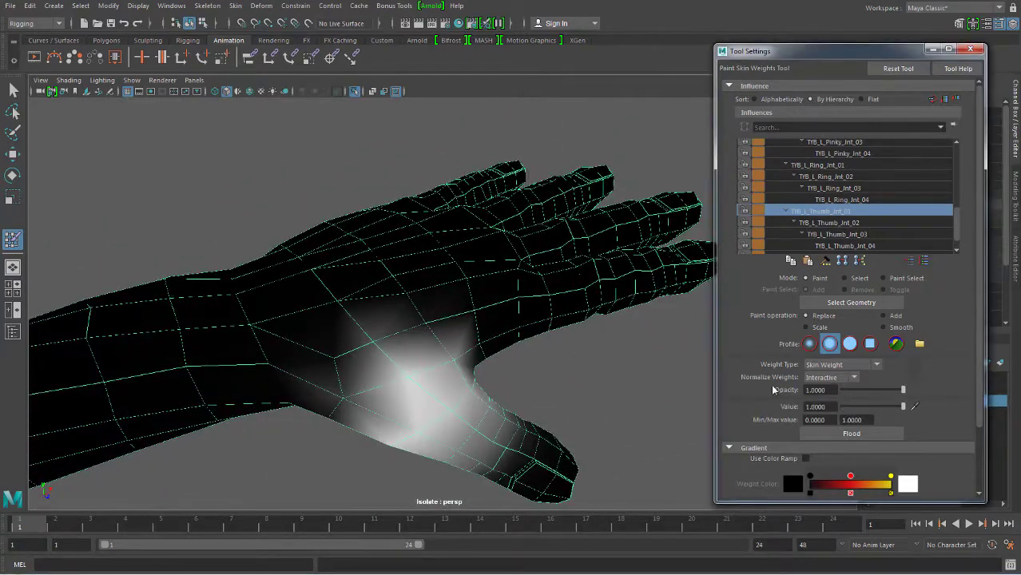
{"action": "mouse_move", "coordinate": [400, 327]}
{"action": "left_mouse_down"}
{"action": "mouse_move", "coordinate": [353, 347]}
{"action": "mouse_move", "coordinate": [418, 295]}
{"action": "mouse_move", "coordinate": [553, 221]}
{"action": "mouse_move", "coordinate": [556, 296]}
{"action": "mouse_move", "coordinate": [615, 309]}
{"action": "mouse_move", "coordinate": [559, 240]}
{"action": "left_mouse_up"}
{"action": "mouse_move", "coordinate": [560, 240]}
{"action": "left_mouse_down", "text": "alt"}
{"action": "mouse_move", "coordinate": [585, 265]}
{"action": "mouse_move", "coordinate": [457, 319]}
{"action": "mouse_move", "coordinate": [453, 359]}
{"action": "mouse_move", "coordinate": [480, 328]}
{"action": "mouse_move", "coordinate": [410, 307]}
{"action": "mouse_move", "coordinate": [479, 347]}
{"action": "mouse_move", "coordinate": [487, 301]}
{"action": "mouse_move", "coordinate": [570, 358]}
{"action": "mouse_move", "coordinate": [498, 196]}
{"action": "mouse_move", "coordinate": [435, 253]}
{"action": "mouse_move", "coordinate": [497, 342]}
{"action": "mouse_move", "coordinate": [592, 230]}
{"action": "mouse_move", "coordinate": [528, 193]}
{"action": "mouse_move", "coordinate": [524, 369]}
{"action": "mouse_move", "coordinate": [547, 358]}
{"action": "mouse_move", "coordinate": [356, 377]}
{"action": "mouse_move", "coordinate": [582, 385]}
{"action": "mouse_move", "coordinate": [516, 390]}
{"action": "left_mouse_up", "text": "alt"}
{"action": "key", "text": "ctrl+1"}
{"action": "key", "text": "ctrl+1"}
{"action": "mouse_move", "coordinate": [508, 351]}
{"action": "left_mouse_down", "text": "alt"}
{"action": "mouse_move", "coordinate": [631, 264]}
{"action": "mouse_move", "coordinate": [681, 278]}
{"action": "mouse_move", "coordinate": [616, 323]}
{"action": "mouse_move", "coordinate": [651, 360]}
{"action": "mouse_move", "coordinate": [576, 407]}
{"action": "mouse_move", "coordinate": [624, 364]}
{"action": "mouse_move", "coordinate": [567, 355]}
{"action": "left_mouse_up", "text": "alt"}
{"action": "mouse_move", "coordinate": [644, 410]}
{"action": "left_mouse_down", "text": "alt"}
{"action": "mouse_move", "coordinate": [631, 193]}
{"action": "mouse_move", "coordinate": [636, 276]}
{"action": "mouse_move", "coordinate": [557, 209]}
{"action": "left_mouse_up", "text": "alt"}
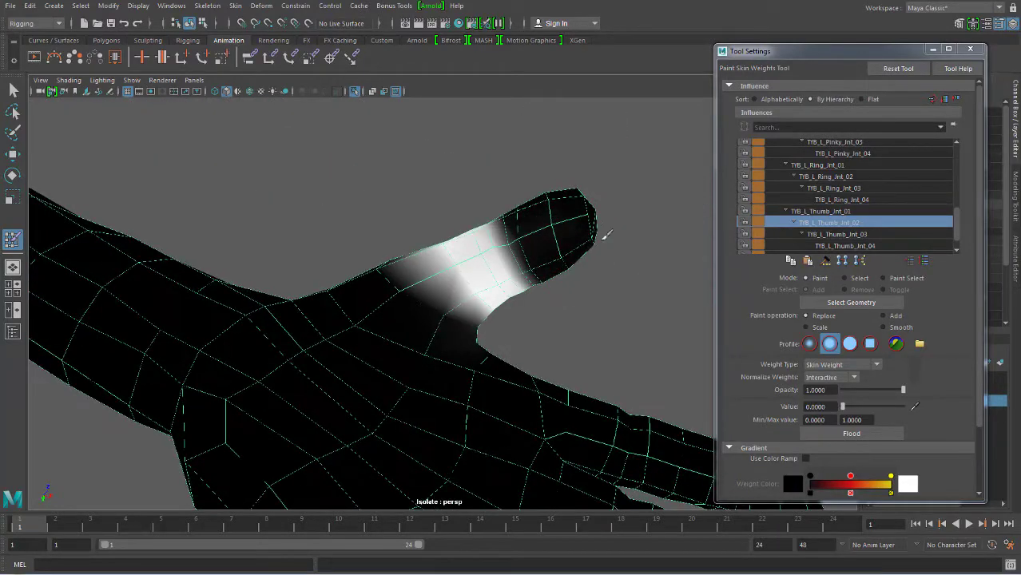
{"action": "mouse_move", "coordinate": [605, 234]}
{"action": "left_mouse_down", "text": "alt"}
{"action": "mouse_move", "coordinate": [467, 388]}
{"action": "mouse_move", "coordinate": [511, 343]}
{"action": "mouse_move", "coordinate": [559, 319]}
{"action": "left_mouse_up", "text": "alt"}
- Smooth the weights through the thumb joints, from the base to the tip
{"action": "left_click", "coordinate": [835, 234]}
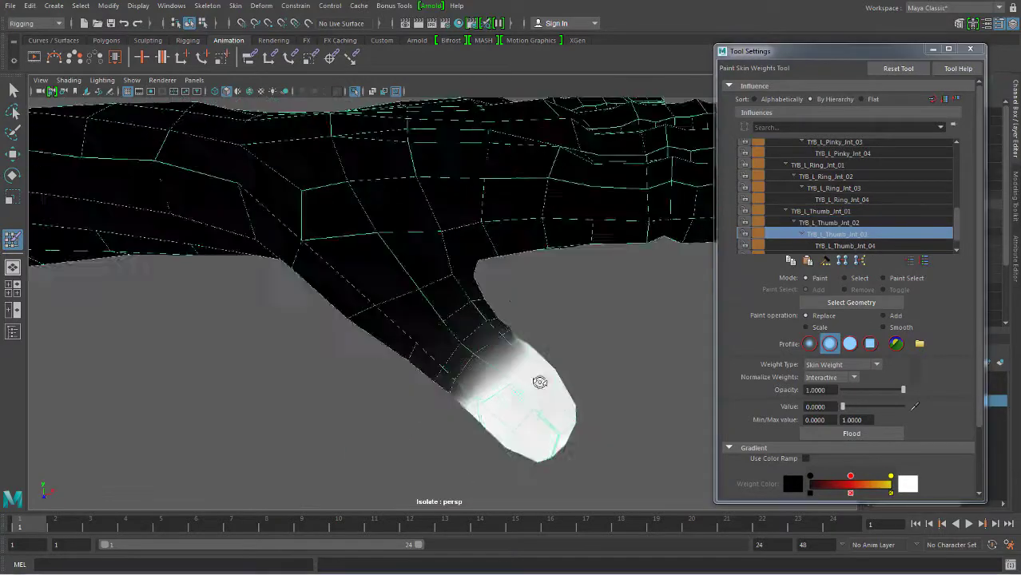
{"action": "mouse_move", "coordinate": [540, 381]}
{"action": "left_mouse_down", "text": "alt"}
{"action": "mouse_move", "coordinate": [422, 421]}
{"action": "mouse_move", "coordinate": [501, 255]}
{"action": "mouse_move", "coordinate": [514, 281]}
{"action": "mouse_move", "coordinate": [406, 312]}
{"action": "mouse_move", "coordinate": [607, 264]}
{"action": "left_mouse_up", "text": "alt"}
{"action": "left_click", "coordinate": [844, 245]}
{"action": "left_click_drag", "start_coordinate": [695, 244], "coordinate": [326, 292], "text": "alt"}
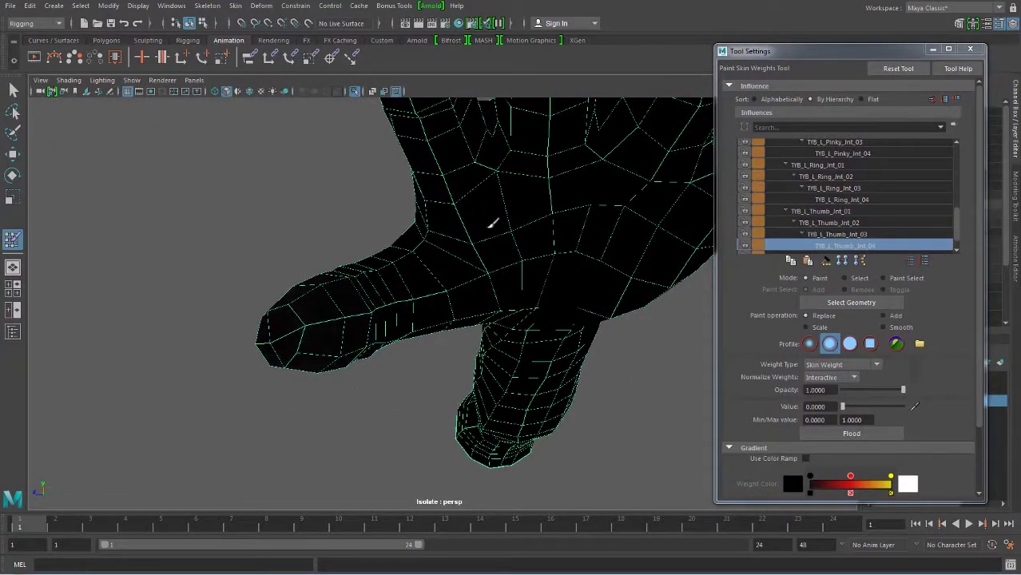
{"action": "mouse_move", "coordinate": [493, 224]}
{"action": "left_mouse_down", "text": "alt"}
{"action": "mouse_move", "coordinate": [559, 264]}
{"action": "mouse_move", "coordinate": [524, 229]}
{"action": "mouse_move", "coordinate": [488, 234]}
{"action": "mouse_move", "coordinate": [422, 196]}
{"action": "mouse_move", "coordinate": [337, 269]}
{"action": "mouse_move", "coordinate": [364, 189]}
{"action": "left_mouse_up", "text": "alt"}
{"action": "left_click", "coordinate": [818, 210]}
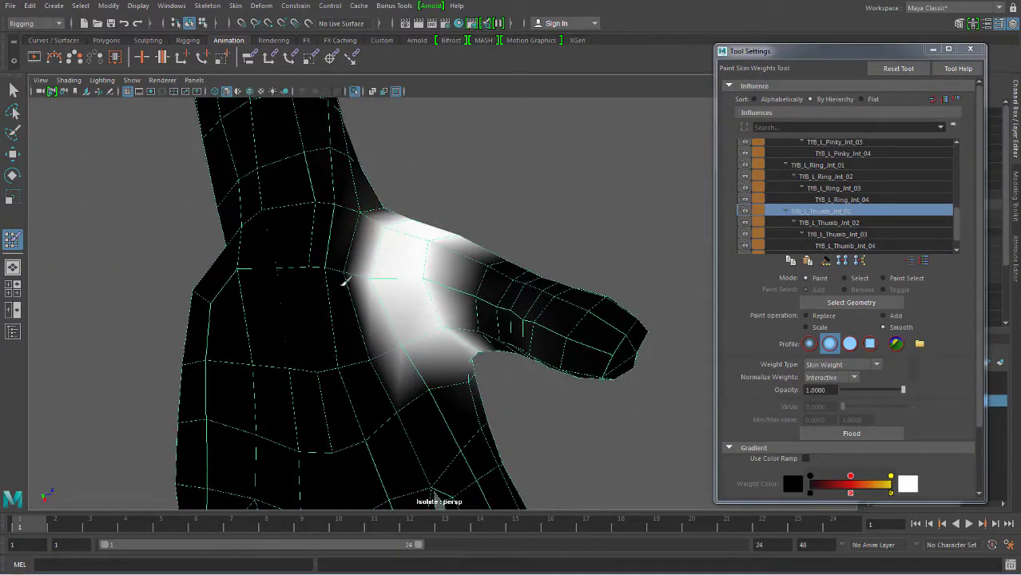
{"action": "mouse_move", "coordinate": [345, 281]}
{"action": "left_mouse_down", "text": "alt"}
{"action": "mouse_move", "coordinate": [449, 317]}
{"action": "mouse_move", "coordinate": [420, 303]}
{"action": "mouse_move", "coordinate": [492, 376]}
{"action": "mouse_move", "coordinate": [564, 345]}
{"action": "mouse_move", "coordinate": [478, 342]}
{"action": "mouse_move", "coordinate": [497, 353]}
{"action": "mouse_move", "coordinate": [456, 383]}
{"action": "mouse_move", "coordinate": [306, 362]}
{"action": "mouse_move", "coordinate": [435, 415]}
{"action": "left_mouse_up", "text": "alt"}
{"action": "left_click", "coordinate": [836, 234]}
{"action": "mouse_move", "coordinate": [463, 375]}
{"action": "left_mouse_down", "text": "alt"}
{"action": "mouse_move", "coordinate": [559, 359]}
{"action": "mouse_move", "coordinate": [702, 367]}
{"action": "mouse_move", "coordinate": [559, 351]}
{"action": "mouse_move", "coordinate": [340, 234]}
{"action": "mouse_move", "coordinate": [401, 337]}
{"action": "mouse_move", "coordinate": [493, 238]}
{"action": "left_mouse_up", "text": "alt"}
- Exit painting, deselect the arm mesh and turn off Isolate Select to show the full rig
{"action": "key", "text": "q"}
{"action": "scroll", "coordinate": [340, 234], "scroll_direction": "down", "scroll_amount": 5}
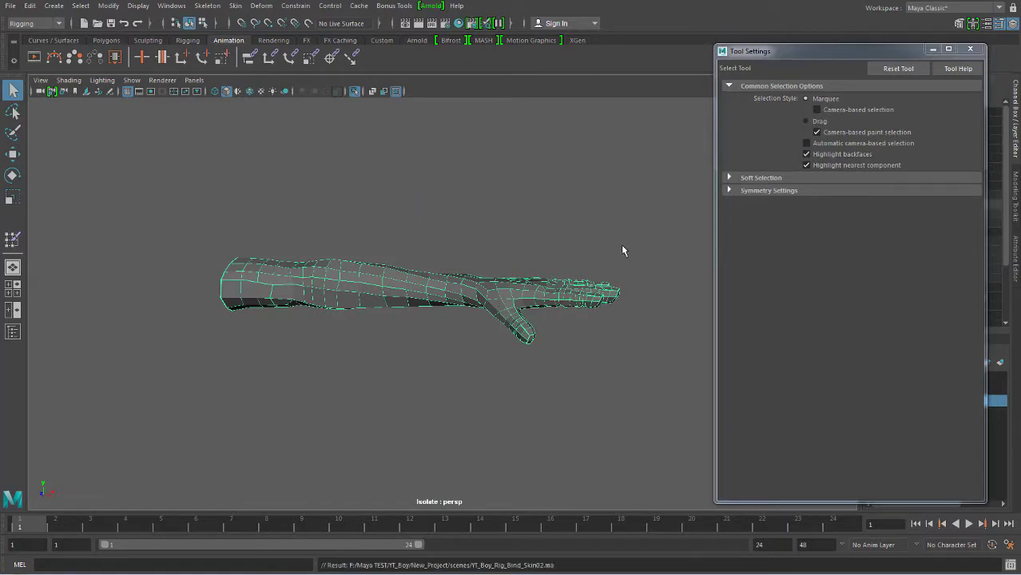
{"action": "left_click", "coordinate": [509, 175]}
{"action": "left_click", "coordinate": [359, 94]}
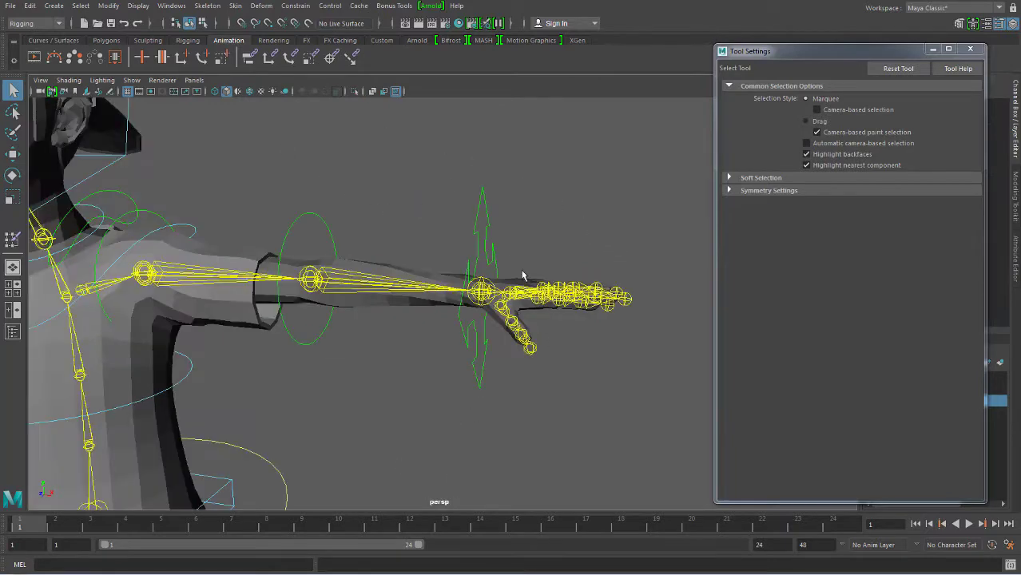
{"action": "middle_click_drag", "start_coordinate": [451, 303], "coordinate": [490, 322], "text": "alt"}
{"action": "scroll", "coordinate": [487, 336], "scroll_direction": "down", "scroll_amount": 3}
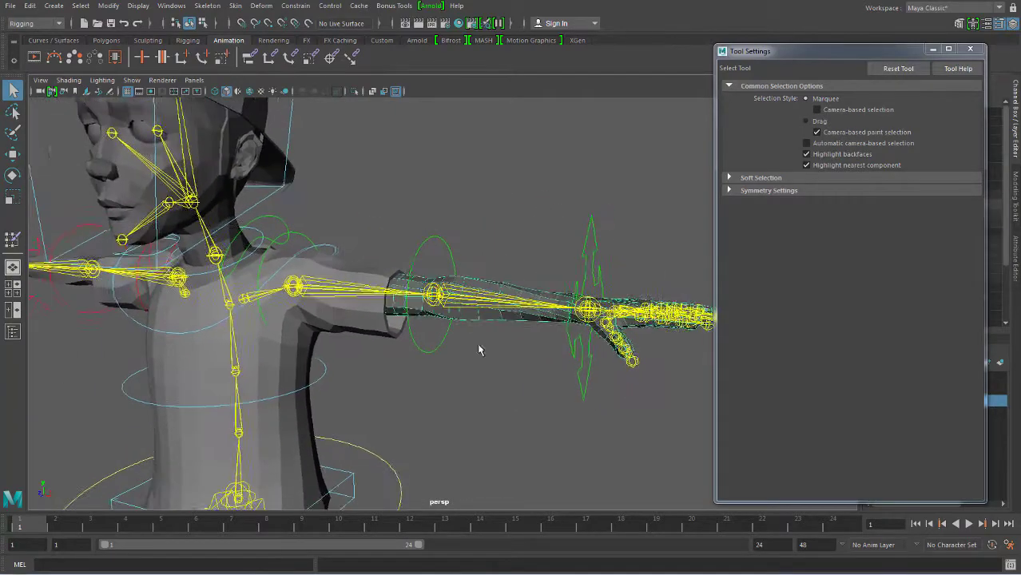
{"action": "mouse_move", "coordinate": [476, 332]}
{"action": "left_mouse_down", "text": "alt"}
{"action": "mouse_move", "coordinate": [557, 314]}
{"action": "mouse_move", "coordinate": [542, 313]}
{"action": "mouse_move", "coordinate": [540, 380]}
{"action": "left_mouse_up", "text": "alt"}
{"action": "scroll", "coordinate": [573, 333], "scroll_direction": "up", "scroll_amount": 2}
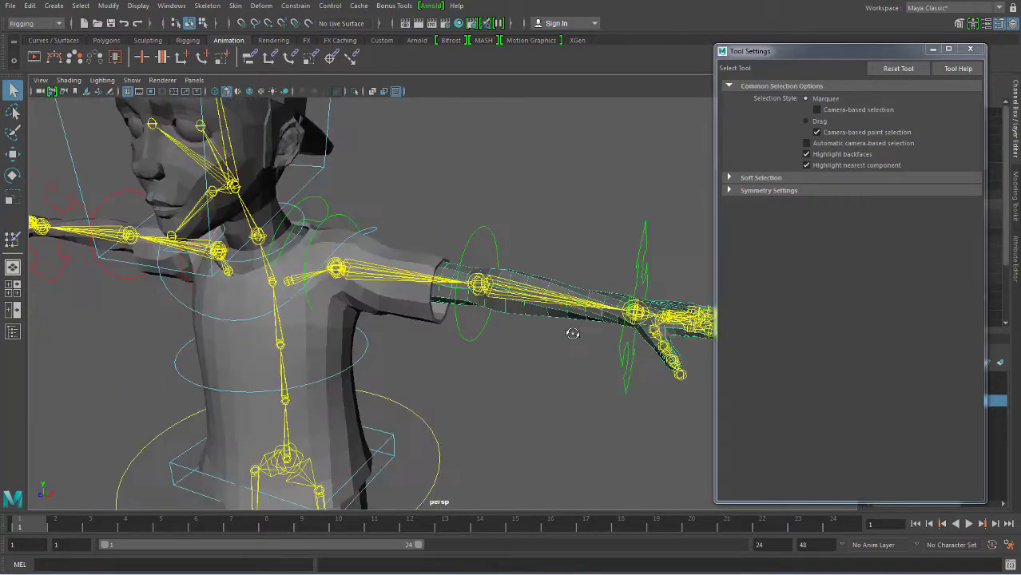
{"action": "scroll", "coordinate": [645, 354], "scroll_direction": "up", "scroll_amount": 3}
{"action": "scroll", "coordinate": [498, 330], "scroll_direction": "up", "scroll_amount": 2}
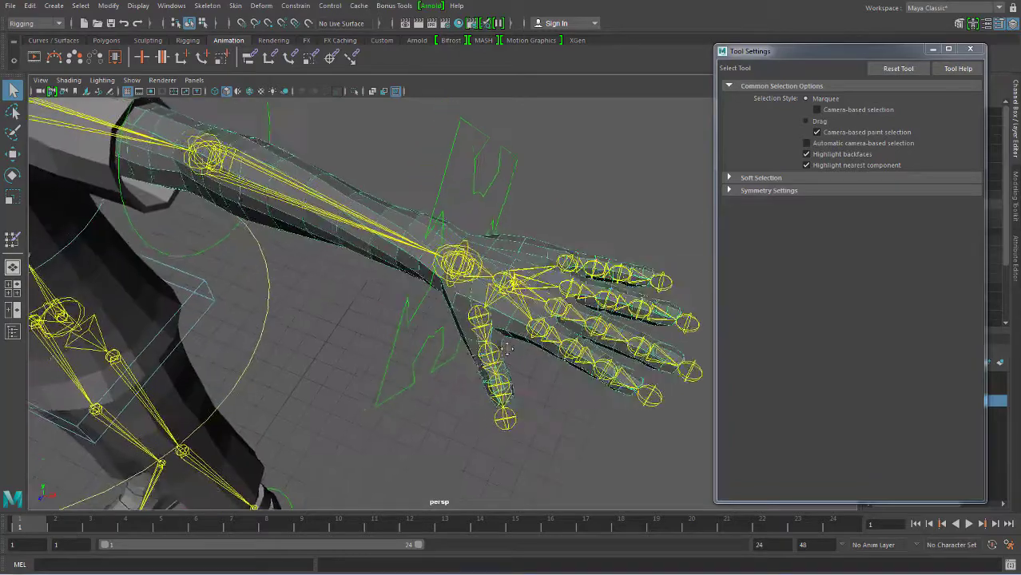
{"action": "scroll", "coordinate": [539, 380], "scroll_direction": "up", "scroll_amount": 2}
{"action": "scroll", "coordinate": [617, 388], "scroll_direction": "up", "scroll_amount": 2}
{"action": "scroll", "coordinate": [518, 368], "scroll_direction": "up", "scroll_amount": 1}
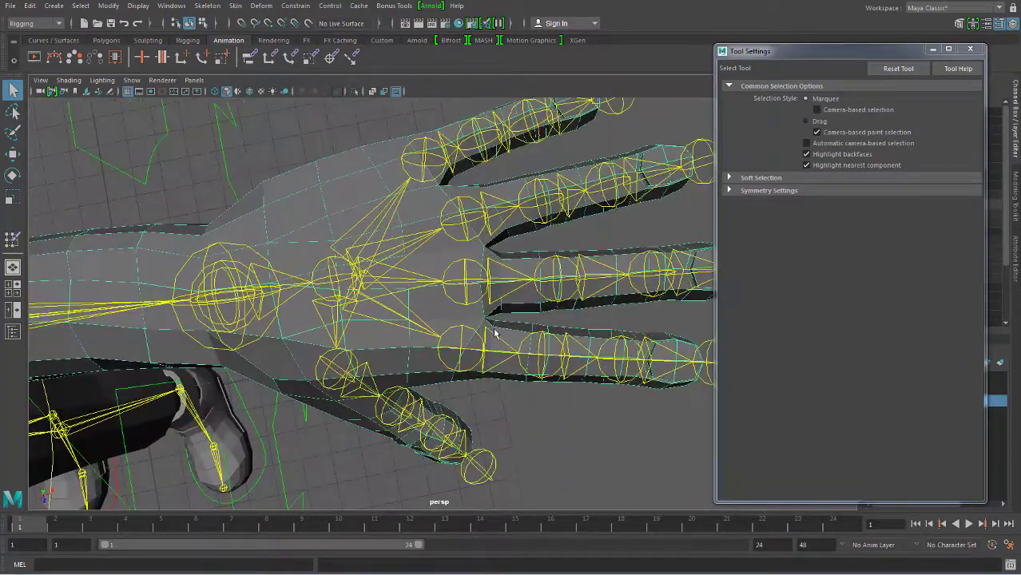
- Select the pinky's joint chain and rotate it to curl the finger
{"action": "left_click", "coordinate": [494, 342]}
{"action": "left_click_drag", "start_coordinate": [494, 342], "coordinate": [510, 347], "text": "alt"}
{"action": "left_click", "coordinate": [488, 344]}
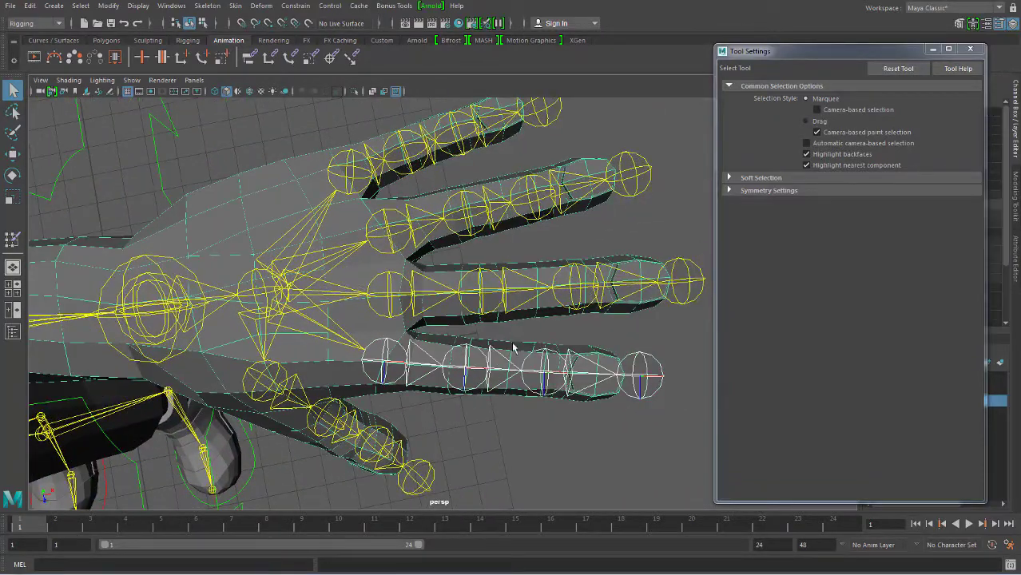
{"action": "left_click", "coordinate": [461, 347]}
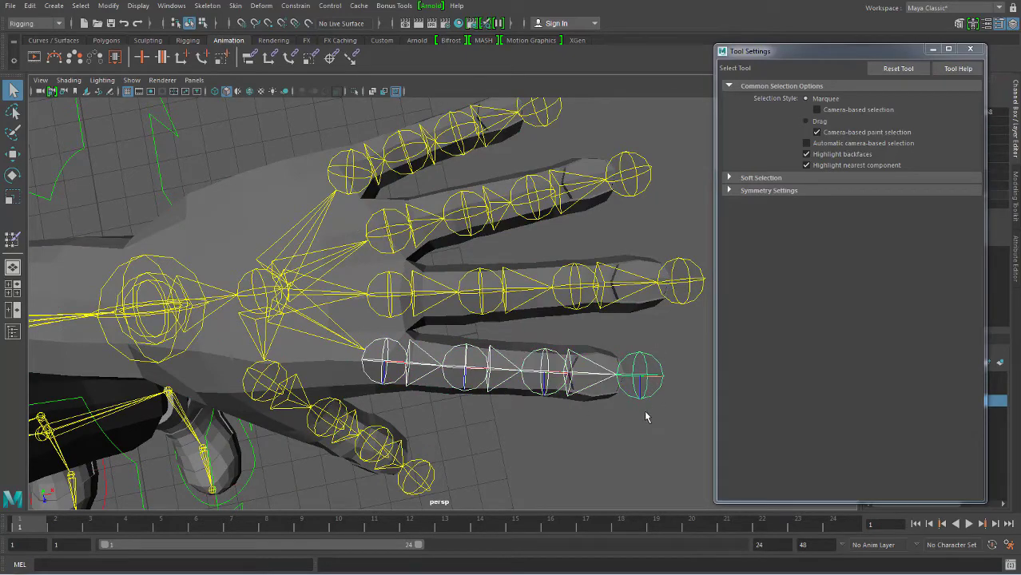
{"action": "key", "text": "e"}
{"action": "mouse_move", "coordinate": [651, 377]}
{"action": "left_mouse_down", "text": "alt"}
{"action": "mouse_move", "coordinate": [625, 326]}
{"action": "mouse_move", "coordinate": [651, 323]}
{"action": "mouse_move", "coordinate": [627, 235]}
{"action": "mouse_move", "coordinate": [645, 361]}
{"action": "mouse_move", "coordinate": [615, 221]}
{"action": "mouse_move", "coordinate": [579, 209]}
{"action": "mouse_move", "coordinate": [631, 255]}
{"action": "mouse_move", "coordinate": [640, 289]}
{"action": "mouse_move", "coordinate": [619, 160]}
{"action": "mouse_move", "coordinate": [547, 201]}
{"action": "mouse_move", "coordinate": [633, 219]}
{"action": "mouse_move", "coordinate": [381, 111]}
{"action": "left_mouse_up", "text": "alt"}
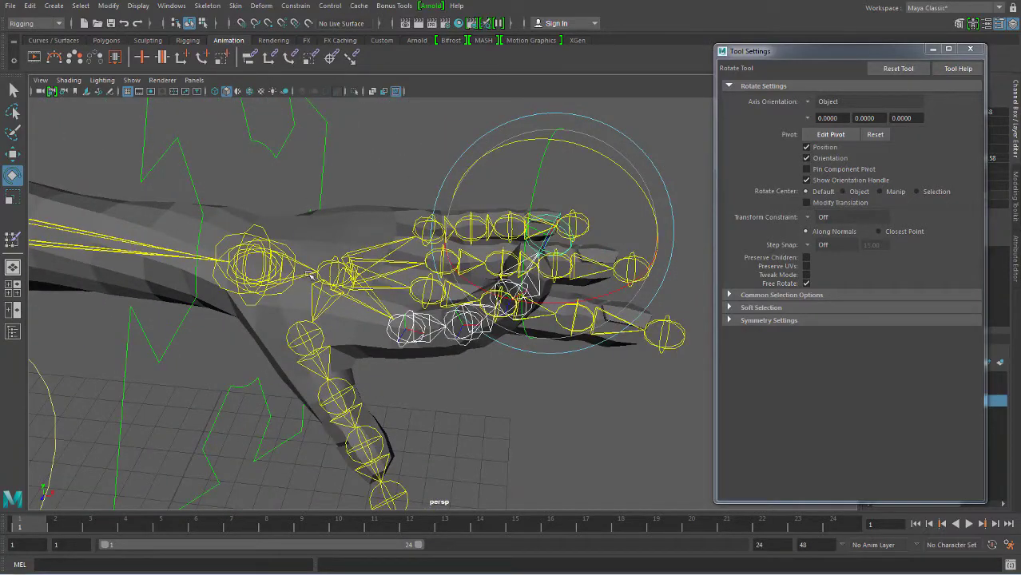
- Undo the pinky bend and curl the middle finger's joints upward to test its deformation
{"action": "left_click_drag", "start_coordinate": [309, 274], "coordinate": [397, 244], "text": "alt"}
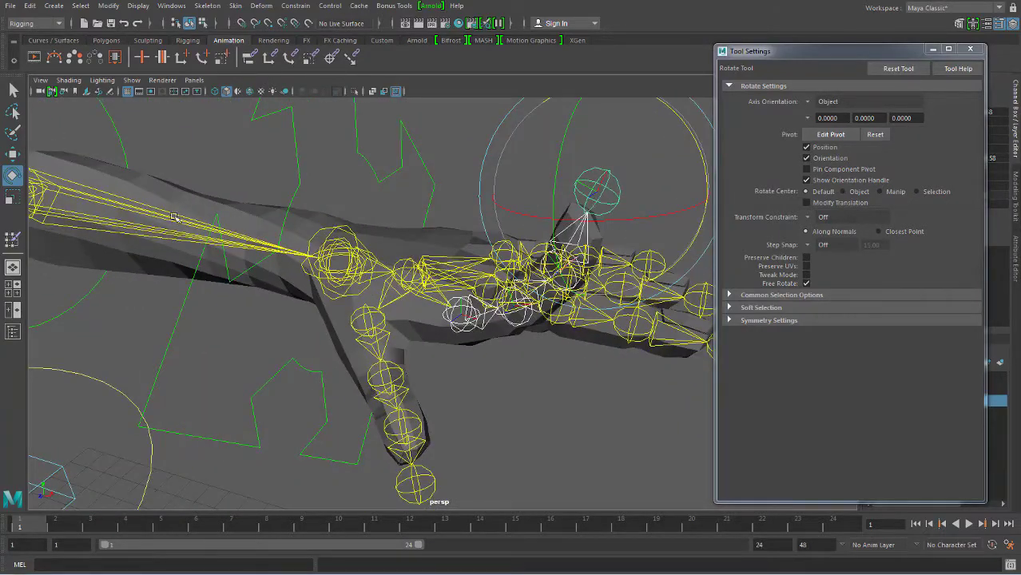
{"action": "left_click_drag", "start_coordinate": [463, 268], "coordinate": [502, 342], "text": "alt"}
{"action": "key", "text": "ctrl+z"}
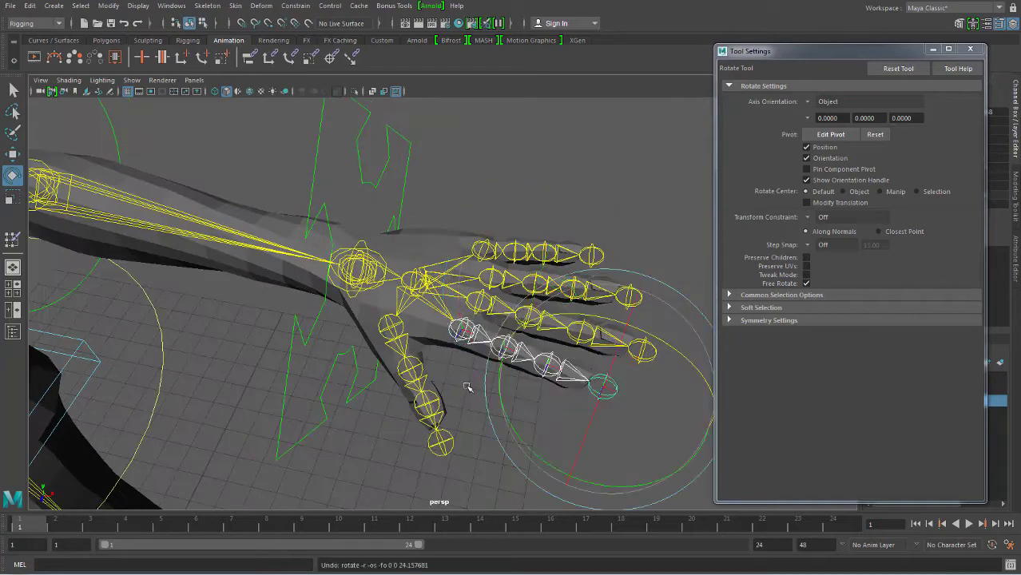
{"action": "left_click", "coordinate": [506, 312]}
{"action": "key", "text": "q"}
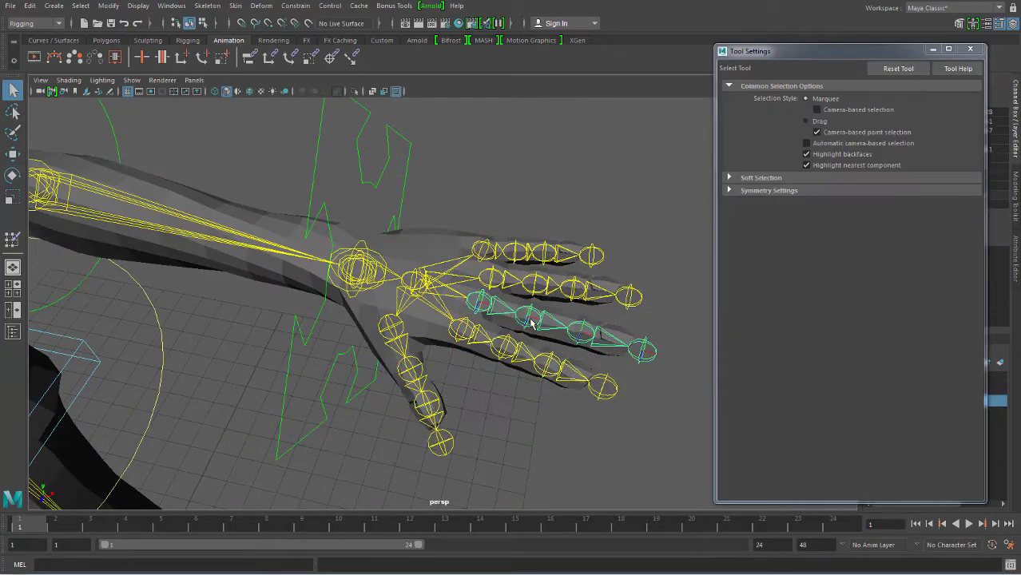
{"action": "key", "text": "e"}
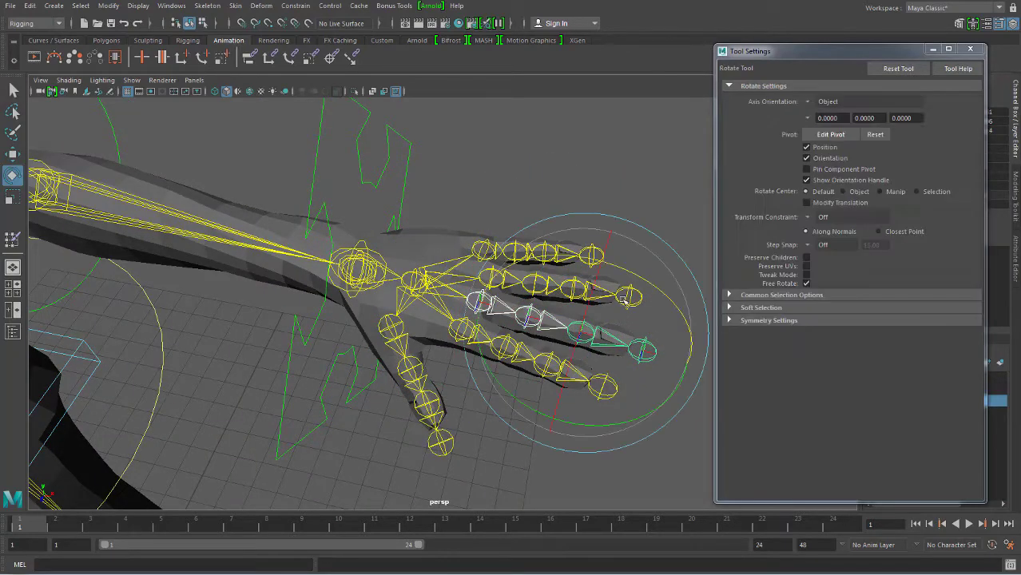
{"action": "mouse_move", "coordinate": [639, 279]}
{"action": "left_mouse_down"}
{"action": "mouse_move", "coordinate": [567, 231]}
{"action": "mouse_move", "coordinate": [536, 375]}
{"action": "mouse_move", "coordinate": [529, 334]}
{"action": "mouse_move", "coordinate": [582, 281]}
{"action": "left_mouse_up"}
{"action": "left_click_drag", "start_coordinate": [798, 50], "coordinate": [748, 57]}
{"action": "mouse_move", "coordinate": [559, 270]}
{"action": "left_mouse_down", "text": "alt"}
{"action": "mouse_move", "coordinate": [573, 279]}
{"action": "mouse_move", "coordinate": [511, 274]}
{"action": "mouse_move", "coordinate": [495, 254]}
{"action": "mouse_move", "coordinate": [525, 346]}
{"action": "mouse_move", "coordinate": [480, 400]}
{"action": "mouse_move", "coordinate": [387, 275]}
{"action": "left_mouse_up", "text": "alt"}
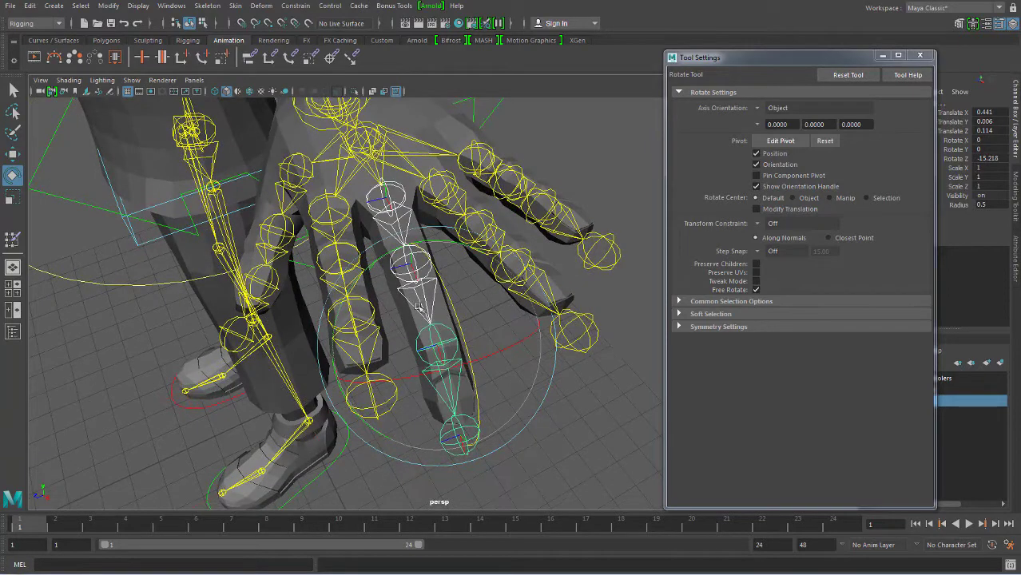
{"action": "mouse_move", "coordinate": [264, 112]}
{"action": "left_mouse_down", "text": "alt"}
{"action": "mouse_move", "coordinate": [489, 287]}
{"action": "mouse_move", "coordinate": [499, 219]}
{"action": "left_mouse_up", "text": "alt"}
{"action": "mouse_move", "coordinate": [588, 255]}
{"action": "left_mouse_down", "text": "alt"}
{"action": "mouse_move", "coordinate": [558, 262]}
{"action": "mouse_move", "coordinate": [584, 261]}
{"action": "left_mouse_up", "text": "alt"}
- Select the arm and hand mesh and isolate it so only the hand shows
{"action": "left_click", "coordinate": [578, 251]}
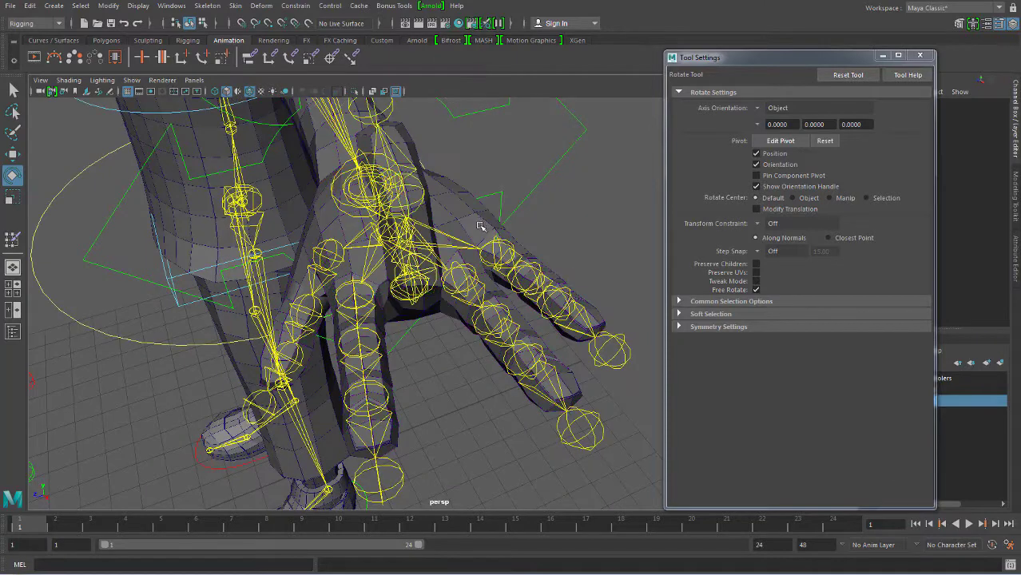
{"action": "left_click", "coordinate": [405, 107]}
{"action": "left_click", "coordinate": [357, 93]}
{"action": "mouse_move", "coordinate": [482, 294]}
{"action": "left_mouse_down", "text": "alt"}
{"action": "mouse_move", "coordinate": [497, 280]}
{"action": "mouse_move", "coordinate": [479, 278]}
{"action": "mouse_move", "coordinate": [494, 279]}
{"action": "left_mouse_up", "text": "alt"}
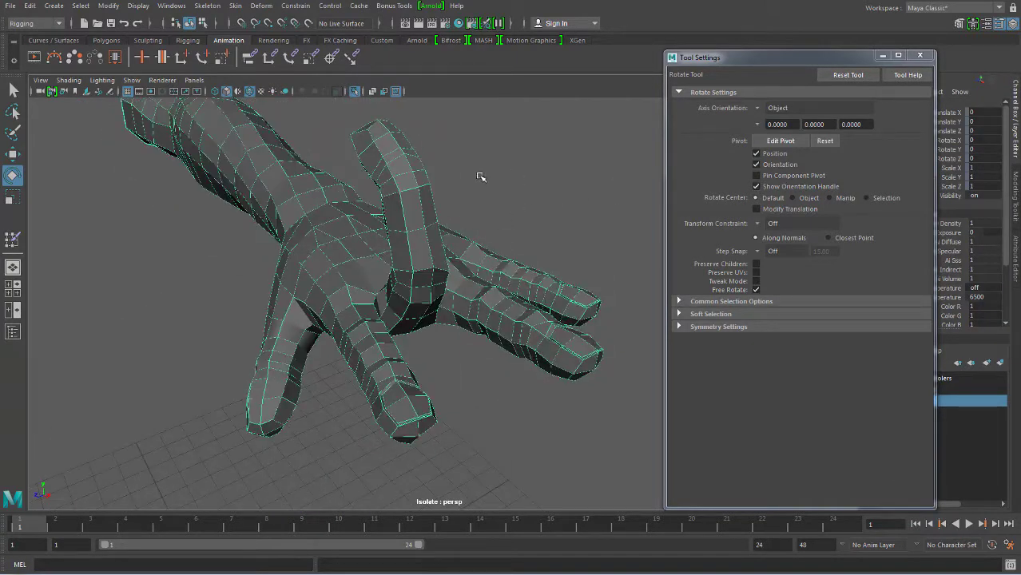
- Paint Replace-mode weights for TYB_L_Middel_Int_01 on the hand mesh
{"action": "right_click_drag", "start_coordinate": [433, 264], "coordinate": [367, 243]}
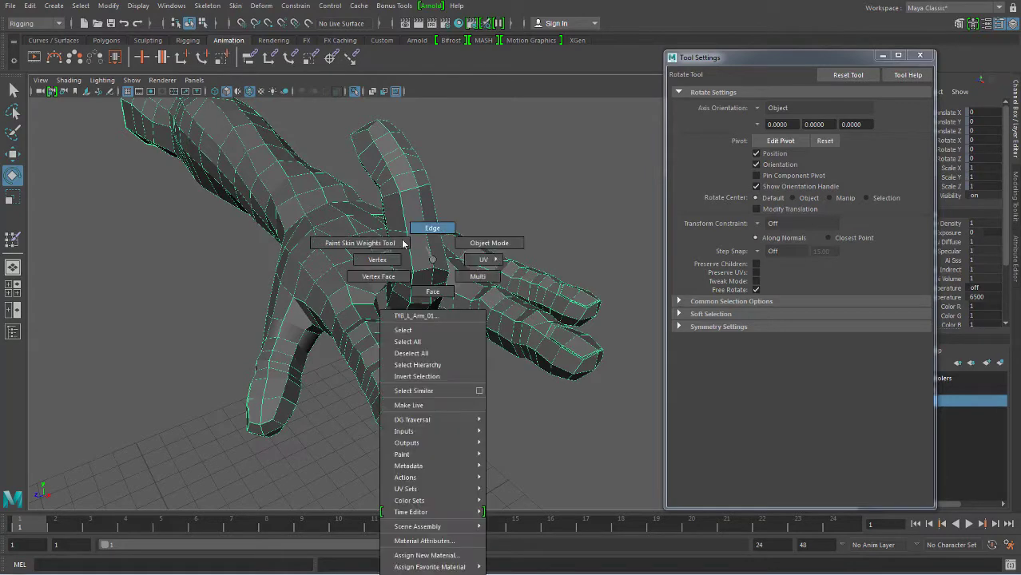
{"action": "left_click_drag", "start_coordinate": [439, 275], "coordinate": [814, 204], "text": "alt"}
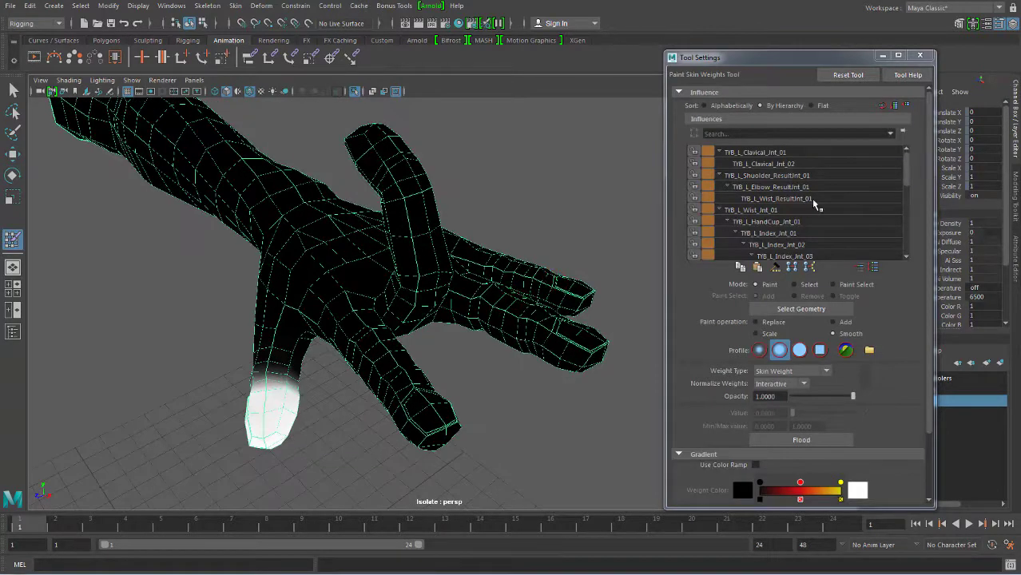
{"action": "mouse_move", "coordinate": [424, 209]}
{"action": "left_mouse_down", "text": "alt"}
{"action": "mouse_move", "coordinate": [423, 230]}
{"action": "mouse_move", "coordinate": [912, 197]}
{"action": "left_mouse_up", "text": "alt"}
{"action": "left_click", "coordinate": [803, 178]}
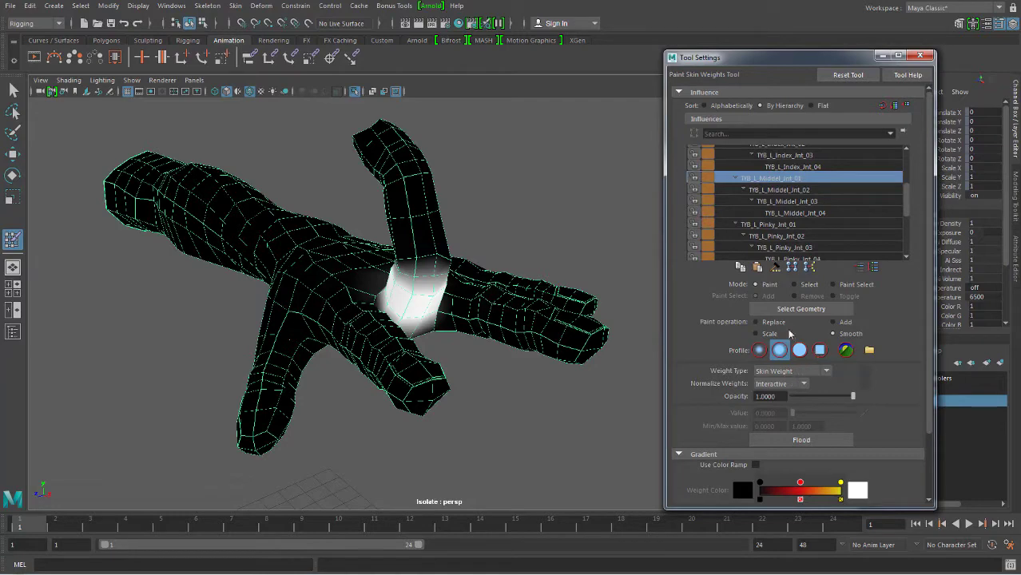
{"action": "left_click", "coordinate": [756, 322]}
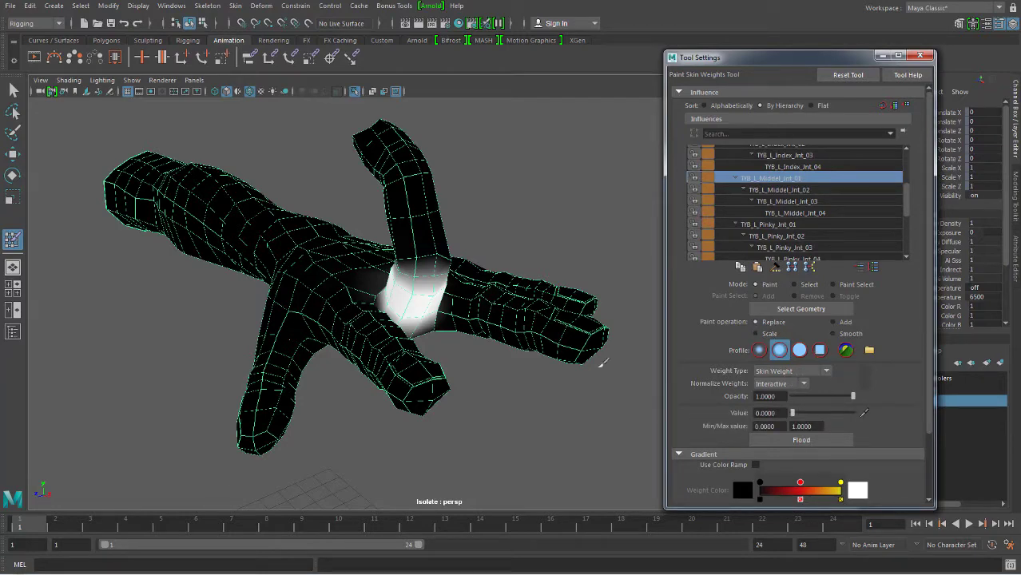
{"action": "left_click_drag", "start_coordinate": [599, 357], "coordinate": [570, 327], "text": "alt"}
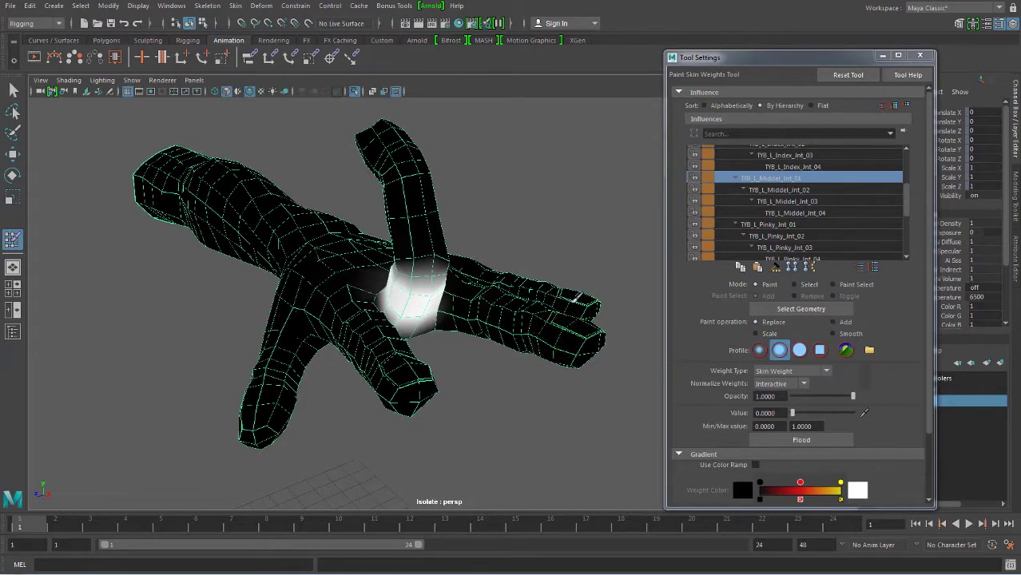
{"action": "left_click_drag", "start_coordinate": [482, 325], "coordinate": [511, 320], "text": "alt"}
{"action": "scroll", "coordinate": [520, 323], "scroll_direction": "up", "scroll_amount": 3}
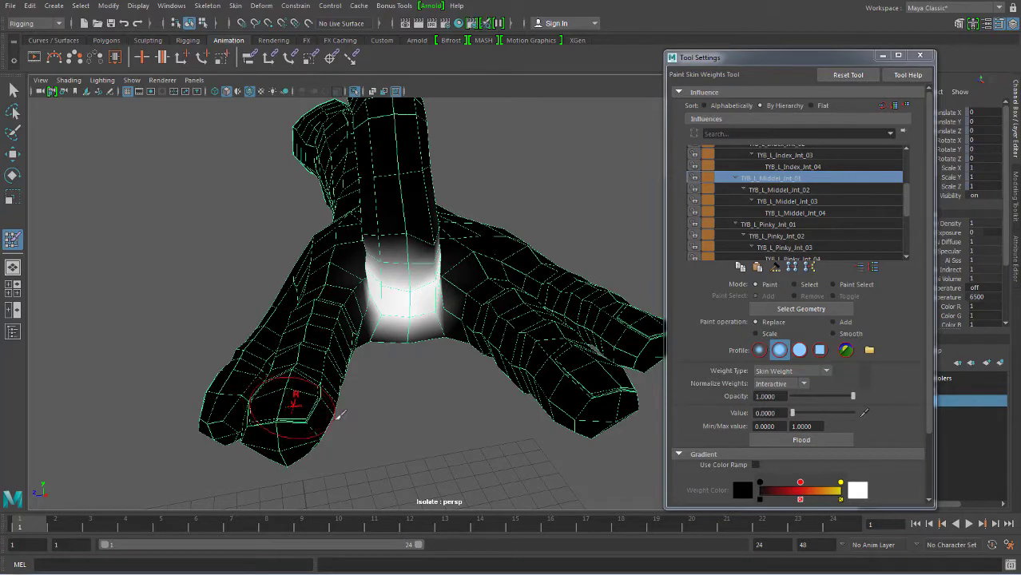
{"action": "left_click_drag", "start_coordinate": [297, 403], "coordinate": [316, 340], "text": "alt"}
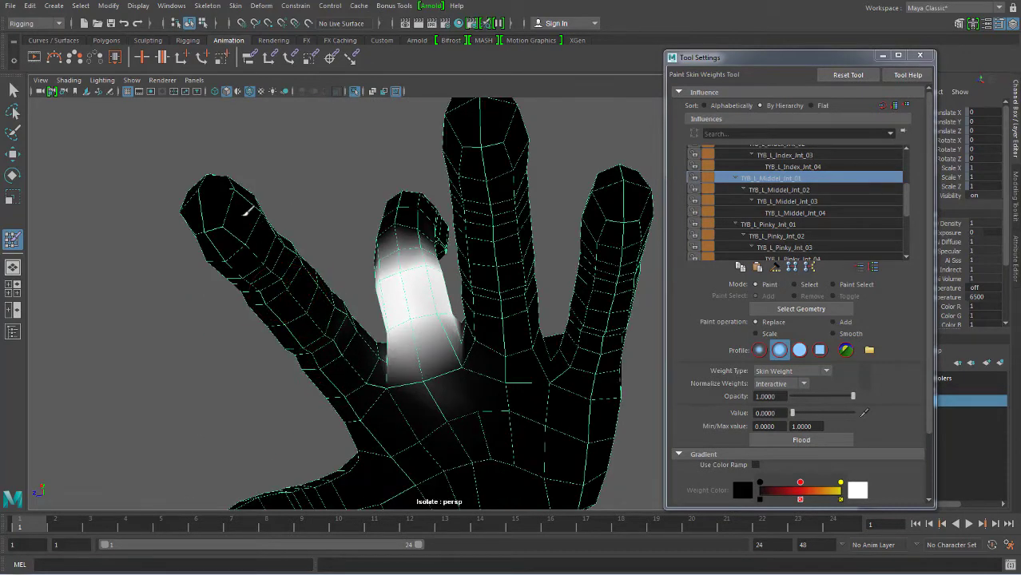
{"action": "left_click_drag", "start_coordinate": [497, 228], "coordinate": [565, 303], "text": "alt"}
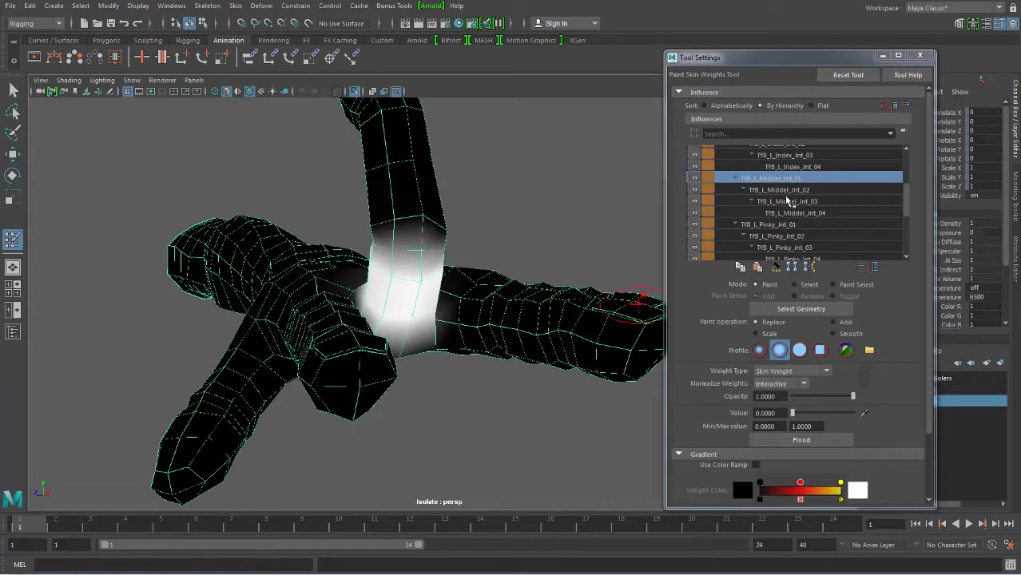
- Paint weights for TYB_L_Middel_Int_02 along the middle finger
{"action": "left_click", "coordinate": [779, 189]}
{"action": "left_click_drag", "start_coordinate": [619, 320], "coordinate": [551, 339], "text": "alt"}
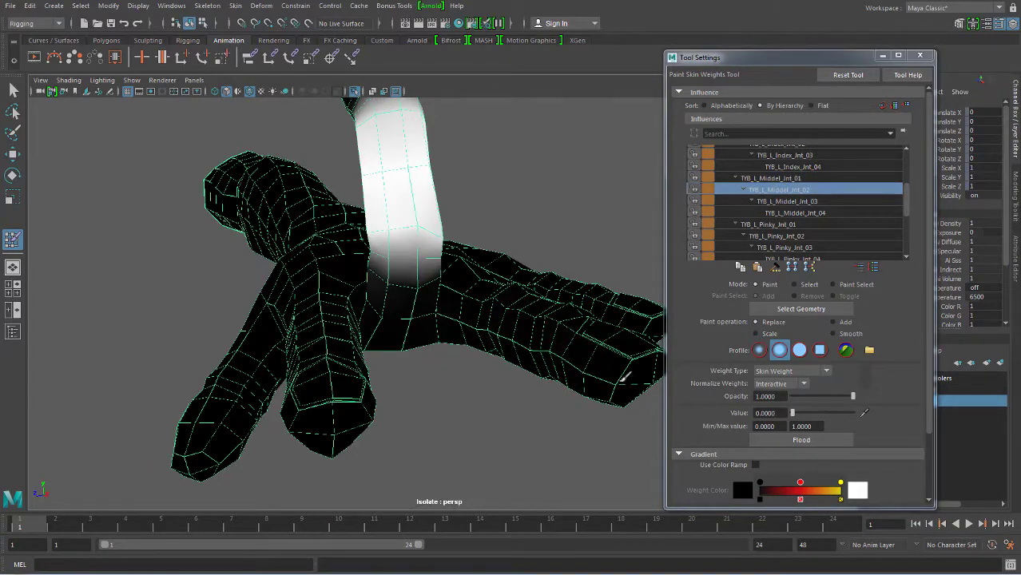
{"action": "left_click_drag", "start_coordinate": [621, 375], "coordinate": [578, 372], "text": "alt"}
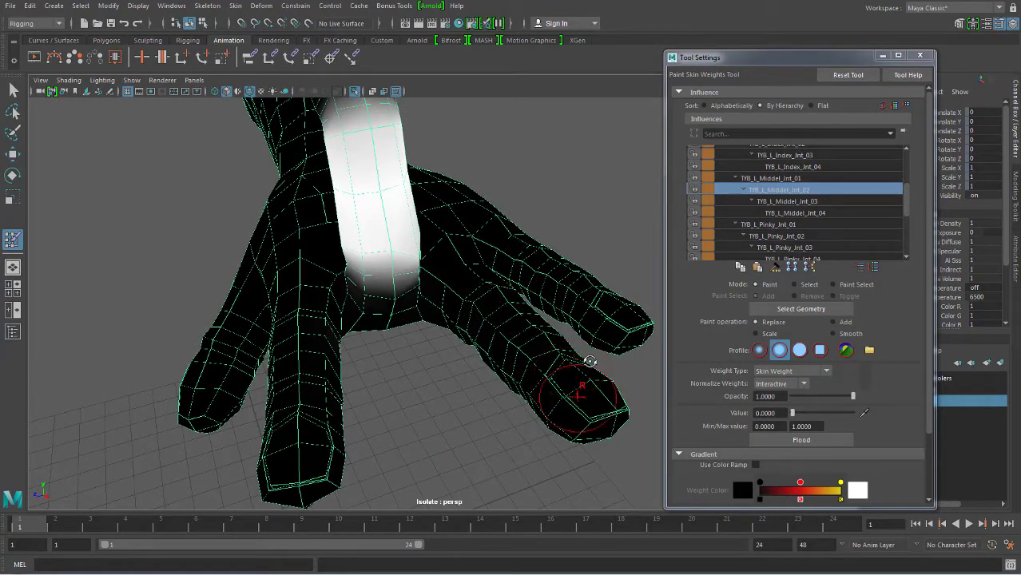
{"action": "mouse_move", "coordinate": [588, 364]}
{"action": "left_mouse_down", "text": "alt"}
{"action": "mouse_move", "coordinate": [651, 242]}
{"action": "mouse_move", "coordinate": [318, 318]}
{"action": "left_mouse_up", "text": "alt"}
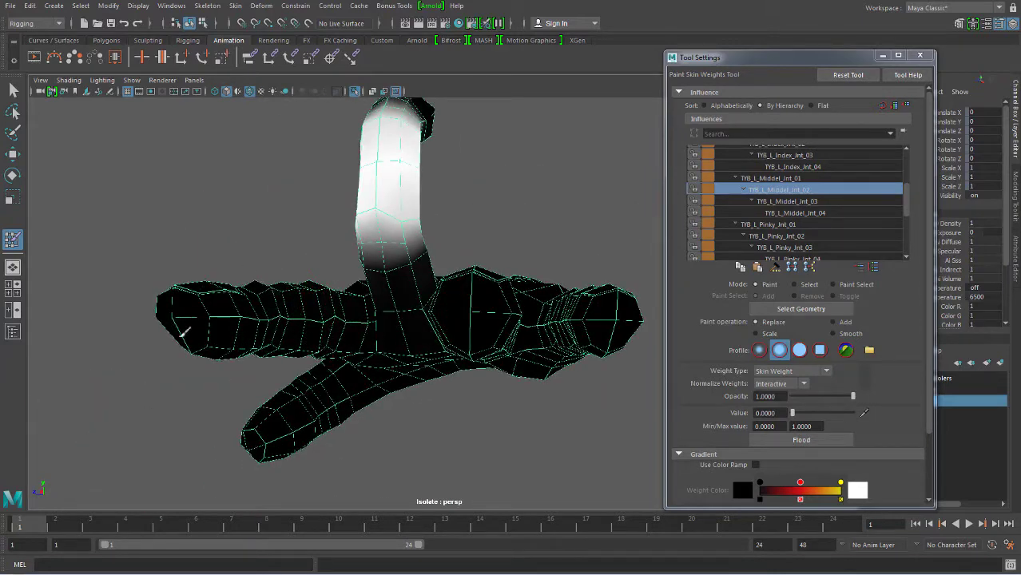
{"action": "left_click_drag", "start_coordinate": [175, 365], "coordinate": [226, 295], "text": "alt"}
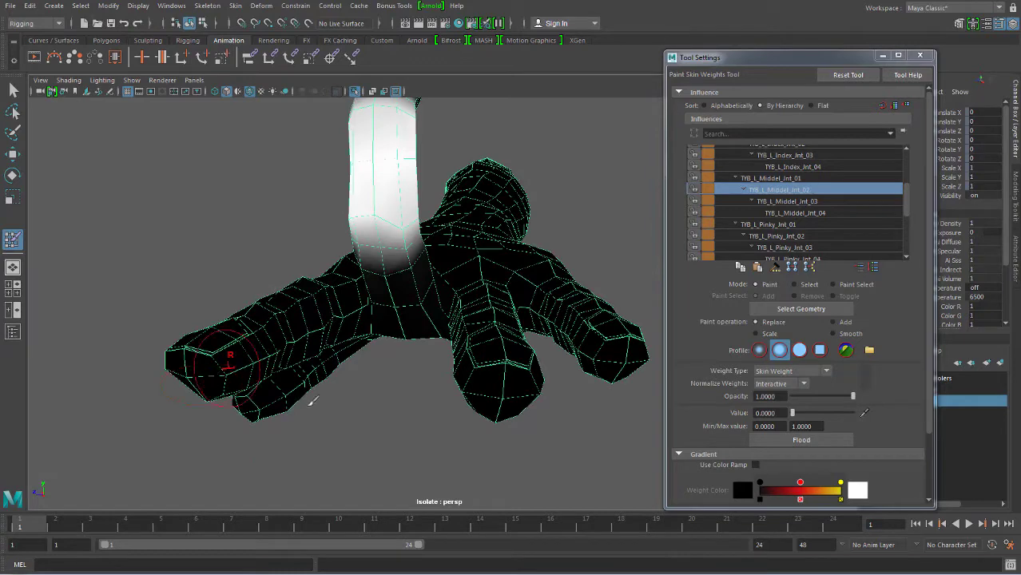
{"action": "left_click_drag", "start_coordinate": [212, 352], "coordinate": [281, 349], "text": "alt"}
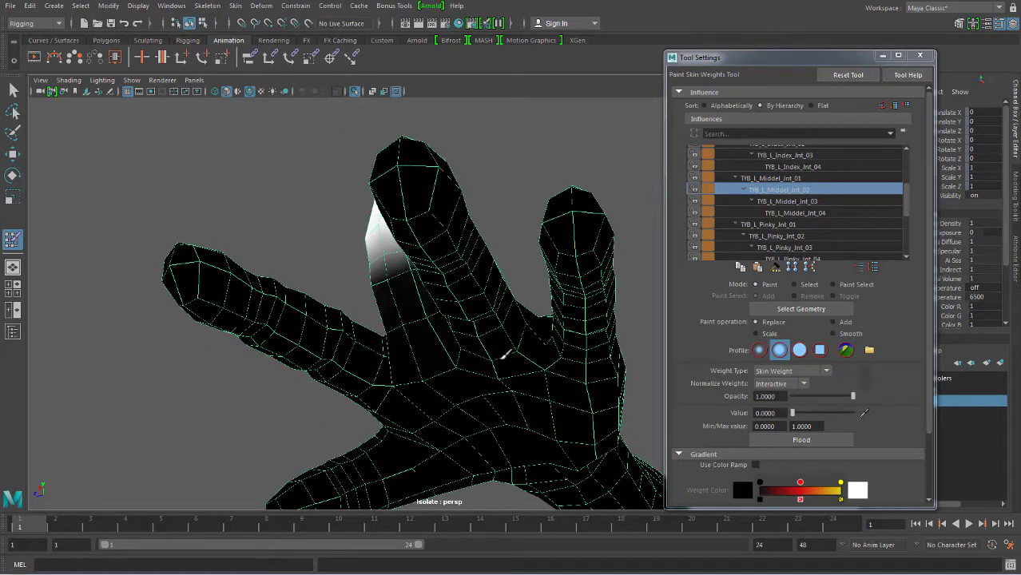
{"action": "left_click_drag", "start_coordinate": [536, 358], "coordinate": [514, 409], "text": "alt"}
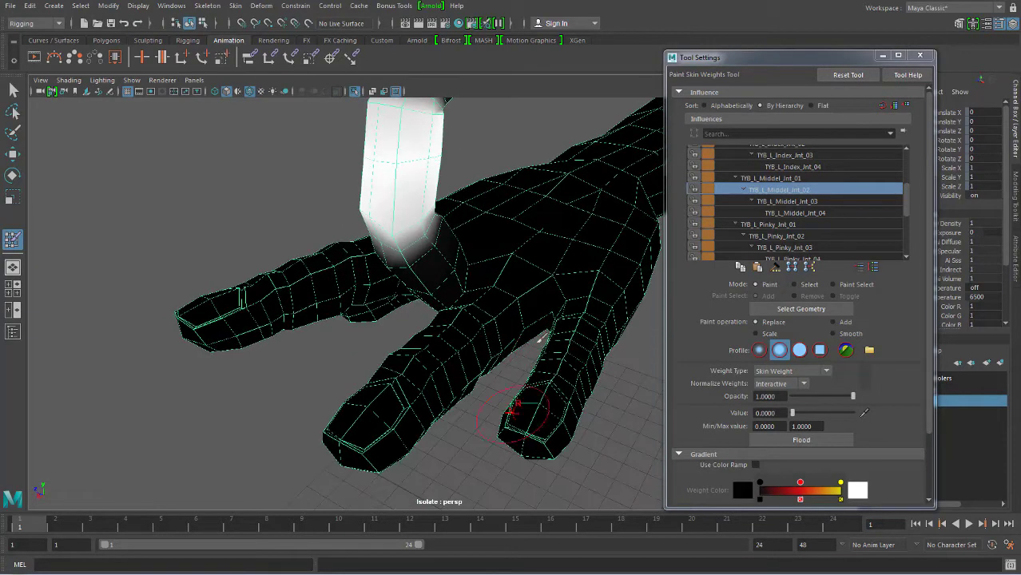
- Paint weights for TYB_L_Middel_Jnt_03, then return to the Select Tool
{"action": "left_click", "coordinate": [787, 201]}
{"action": "mouse_move", "coordinate": [426, 387]}
{"action": "left_mouse_down", "text": "alt"}
{"action": "mouse_move", "coordinate": [524, 364]}
{"action": "mouse_move", "coordinate": [525, 326]}
{"action": "left_mouse_up", "text": "alt"}
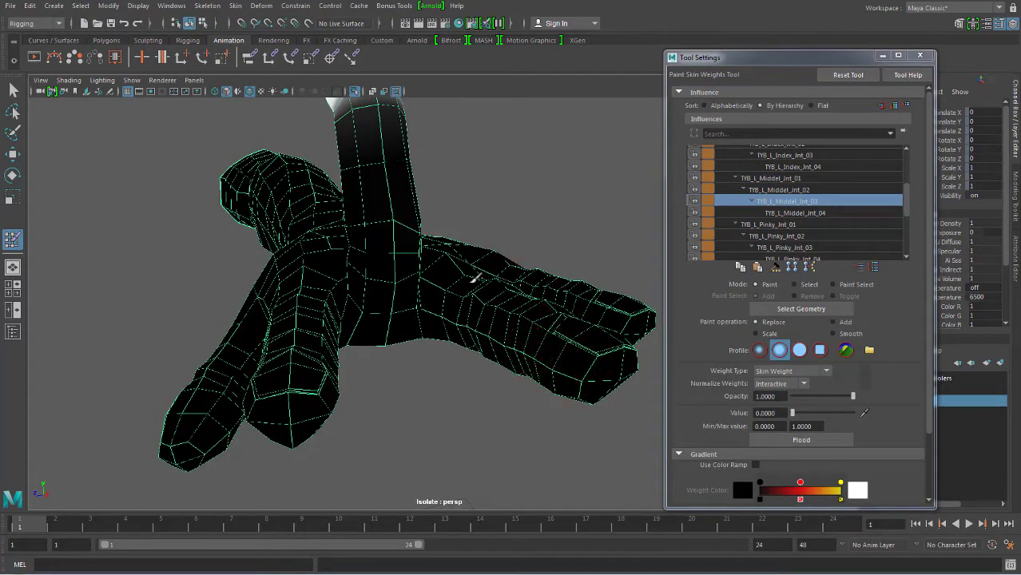
{"action": "left_click_drag", "start_coordinate": [434, 331], "coordinate": [339, 337], "text": "alt"}
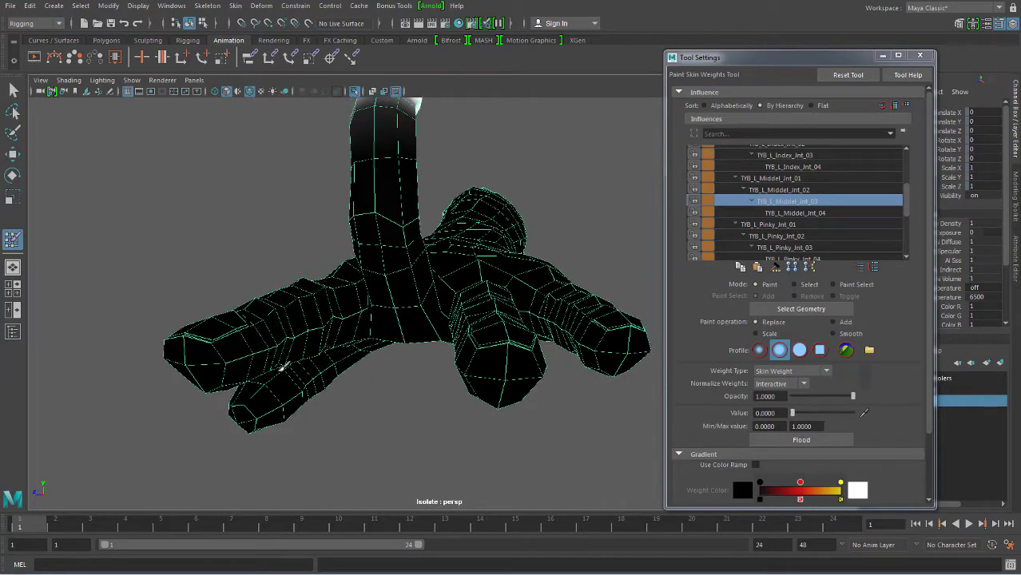
{"action": "mouse_move", "coordinate": [204, 323]}
{"action": "left_mouse_down", "text": "alt"}
{"action": "mouse_move", "coordinate": [232, 331]}
{"action": "mouse_move", "coordinate": [264, 311]}
{"action": "left_mouse_up", "text": "alt"}
{"action": "key", "text": "Down"}
{"action": "left_click_drag", "start_coordinate": [499, 362], "coordinate": [521, 341], "text": "alt"}
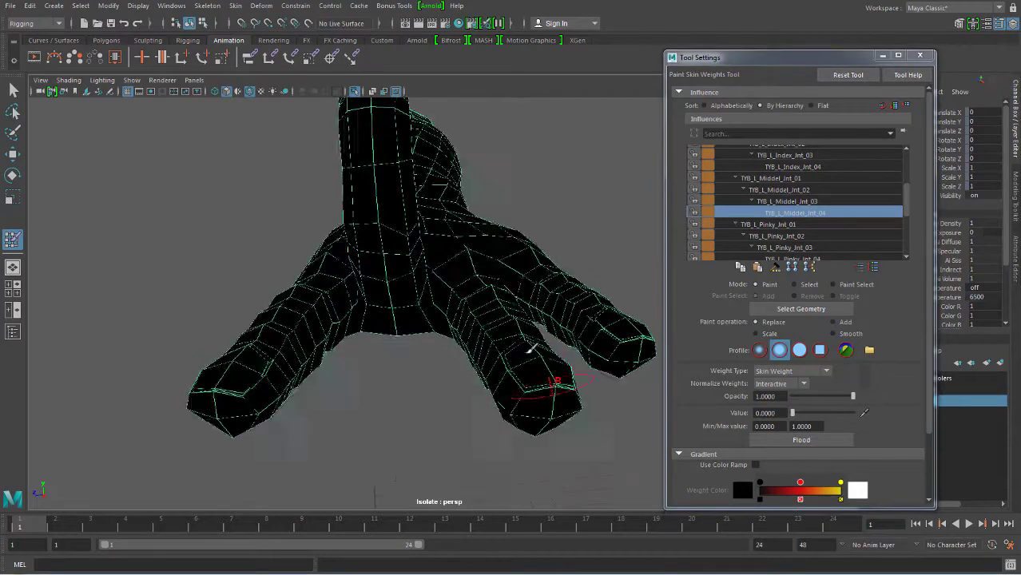
{"action": "mouse_move", "coordinate": [536, 380]}
{"action": "left_mouse_down", "text": "alt"}
{"action": "mouse_move", "coordinate": [547, 323]}
{"action": "mouse_move", "coordinate": [349, 326]}
{"action": "left_mouse_up", "text": "alt"}
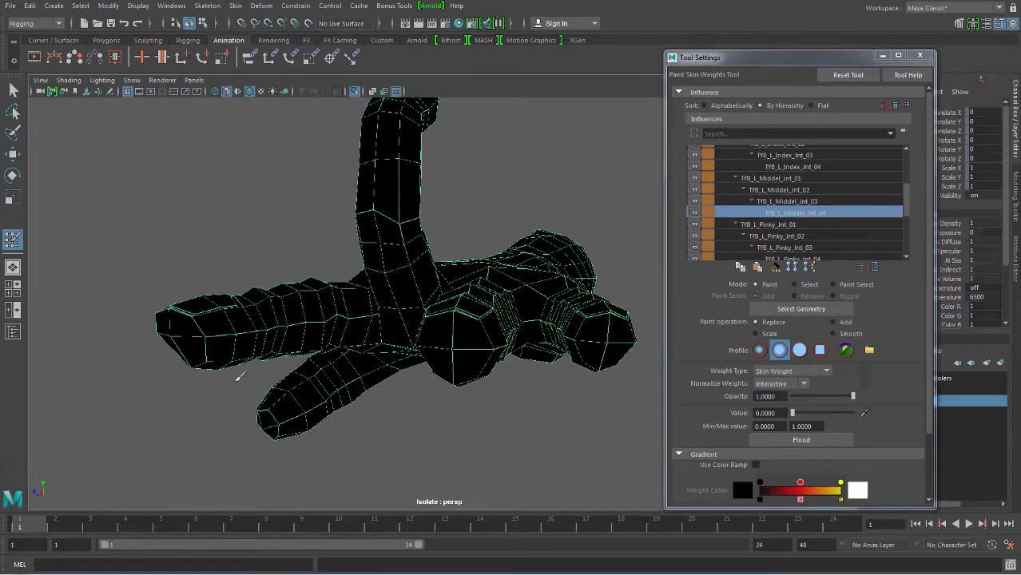
{"action": "left_click", "coordinate": [13, 90]}
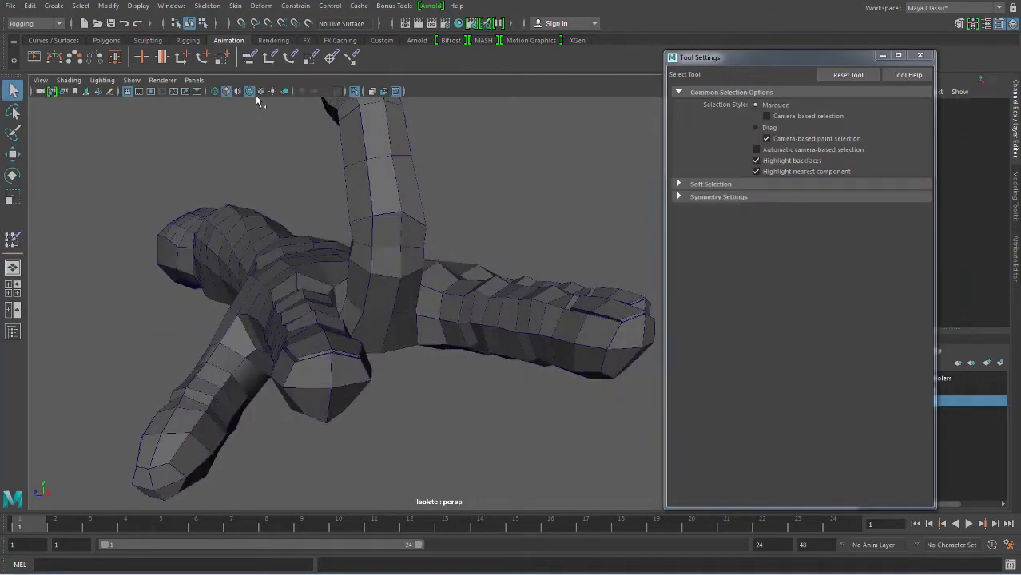
- Turn off wireframe-on-shaded and Isolate Select to bring the full hand rig back
{"action": "left_click", "coordinate": [249, 91]}
{"action": "left_click", "coordinate": [355, 91]}
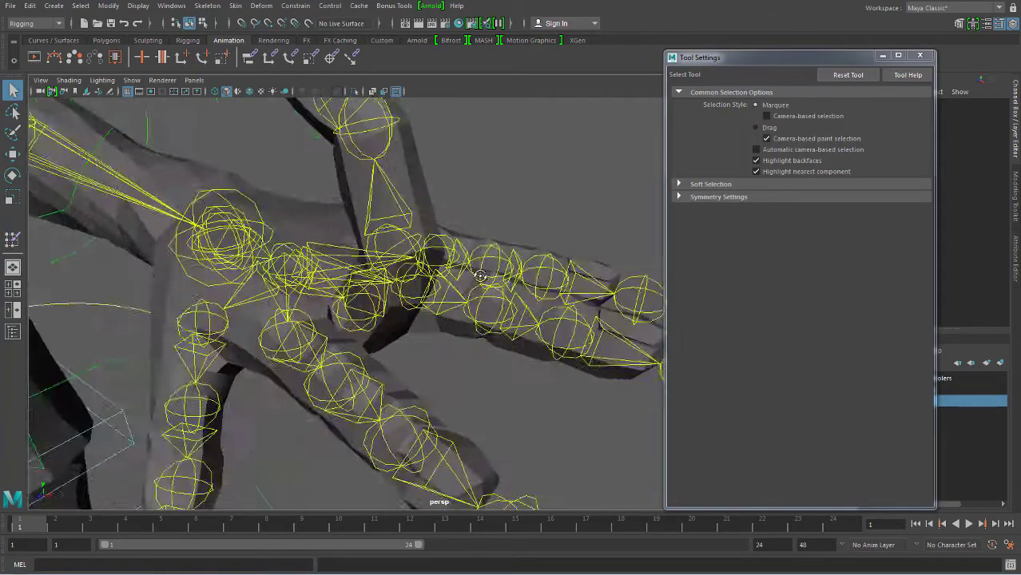
{"action": "mouse_move", "coordinate": [400, 279]}
{"action": "left_mouse_down", "text": "alt"}
{"action": "mouse_move", "coordinate": [460, 285]}
{"action": "mouse_move", "coordinate": [463, 257]}
{"action": "left_mouse_up", "text": "alt"}
{"action": "left_click", "coordinate": [460, 285]}
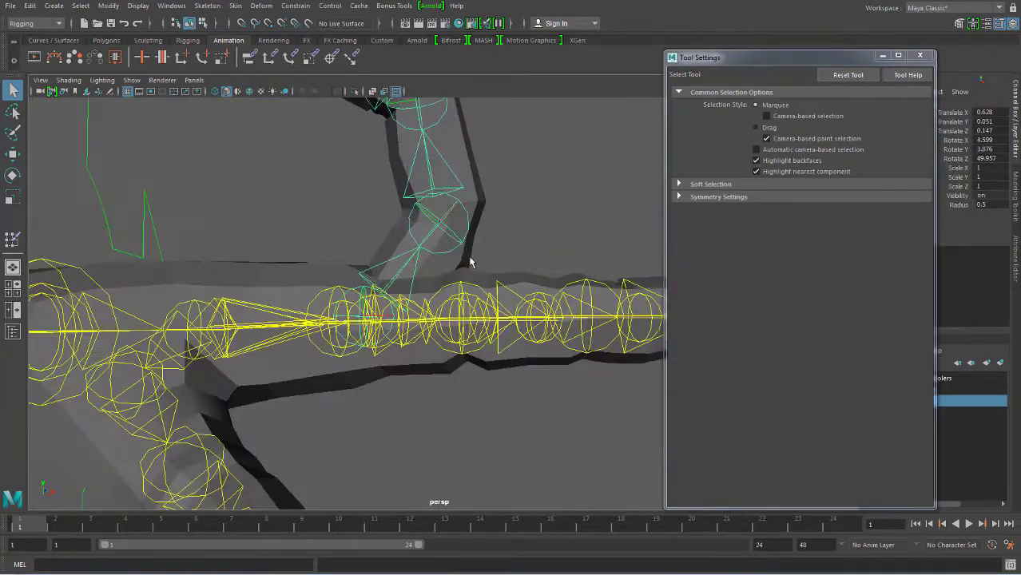
{"action": "left_click_drag", "start_coordinate": [458, 171], "coordinate": [491, 182], "text": "alt"}
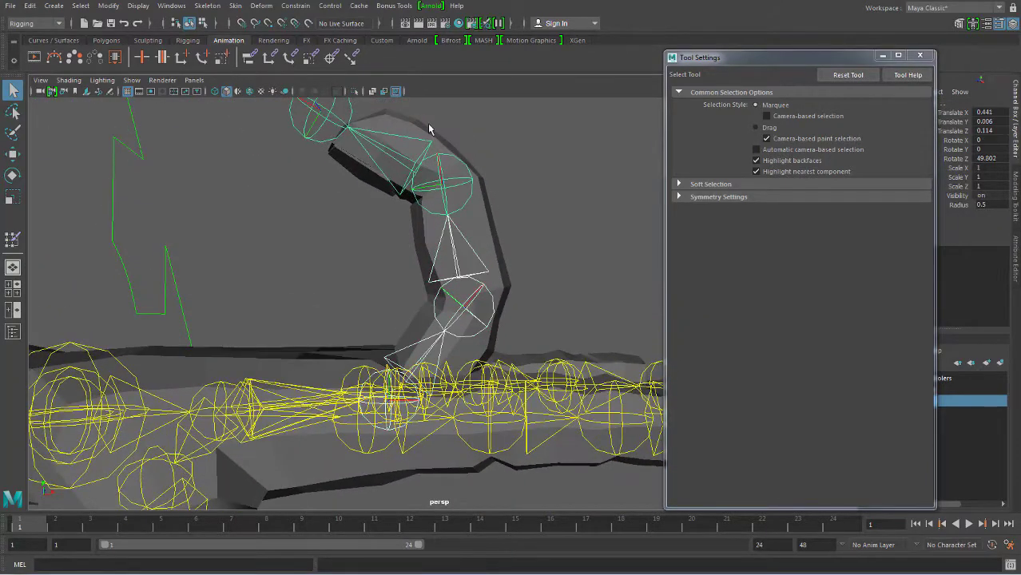
{"action": "left_click_drag", "start_coordinate": [559, 239], "coordinate": [478, 256], "text": "alt"}
- Try selecting finger joint chains, undoing the two unwanted selections
{"action": "left_click", "coordinate": [403, 384]}
{"action": "mouse_move", "coordinate": [403, 383]}
{"action": "left_mouse_down", "text": "alt"}
{"action": "mouse_move", "coordinate": [424, 389]}
{"action": "mouse_move", "coordinate": [496, 316]}
{"action": "left_mouse_up", "text": "alt"}
{"action": "left_click", "coordinate": [417, 397]}
{"action": "left_click", "coordinate": [493, 242]}
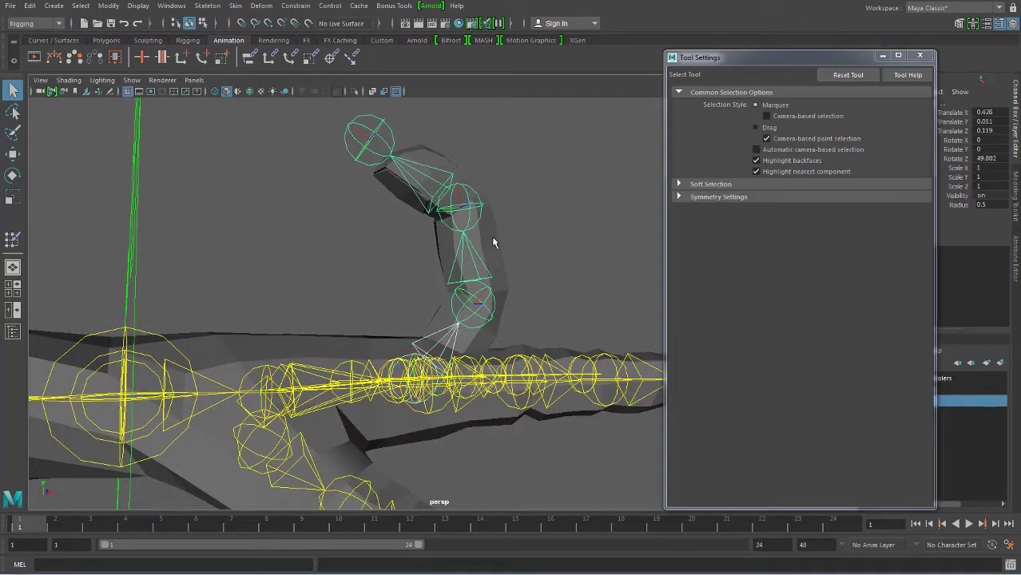
{"action": "key", "text": "ctrl+z"}
{"action": "key", "text": "ctrl+z"}
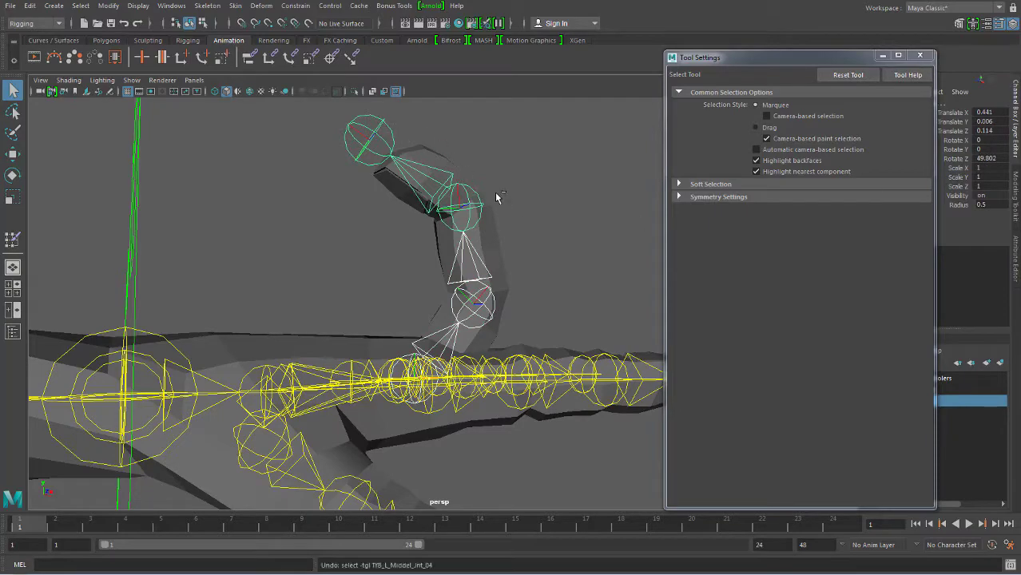
{"action": "key", "text": "ctrl+z"}
- Rotate another finger's lower joint down to test the deformation
{"action": "left_click_drag", "start_coordinate": [335, 360], "coordinate": [447, 400], "text": "alt"}
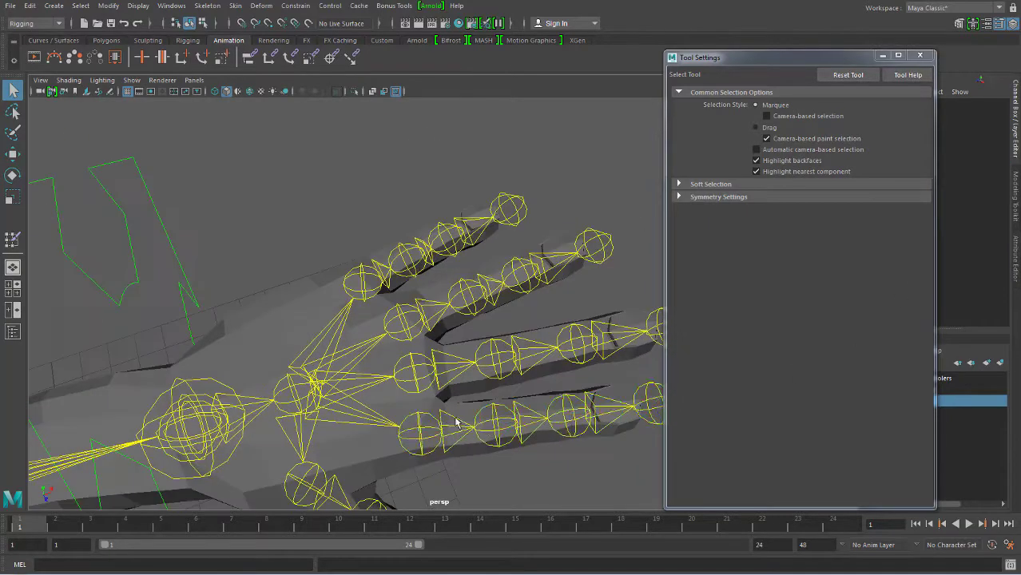
{"action": "left_click", "coordinate": [508, 409]}
{"action": "key", "text": "e"}
{"action": "left_click_drag", "start_coordinate": [508, 409], "coordinate": [447, 375], "text": "alt"}
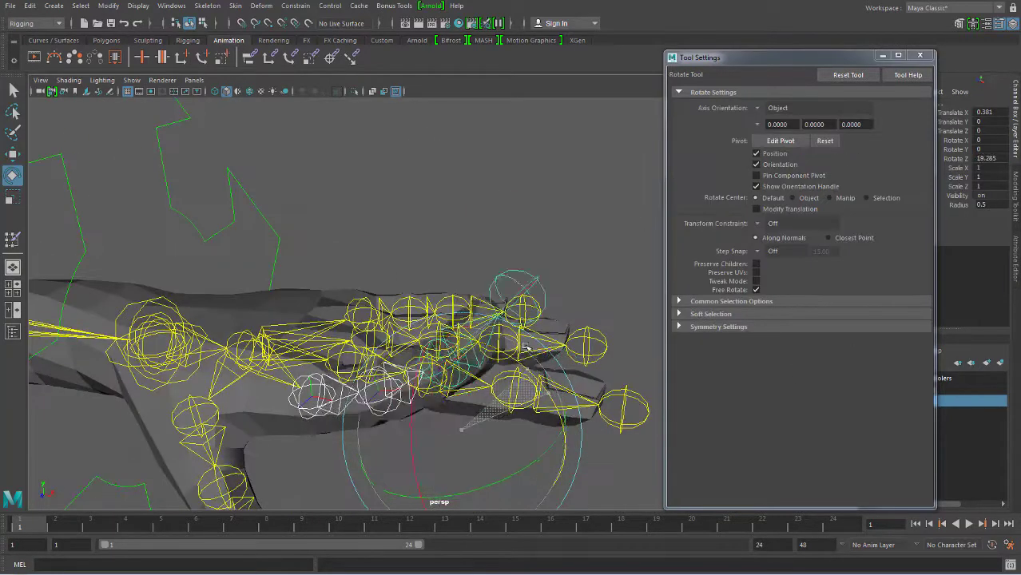
{"action": "mouse_move", "coordinate": [559, 391]}
{"action": "left_mouse_down"}
{"action": "mouse_move", "coordinate": [573, 438]}
{"action": "mouse_move", "coordinate": [551, 372]}
{"action": "left_mouse_up"}
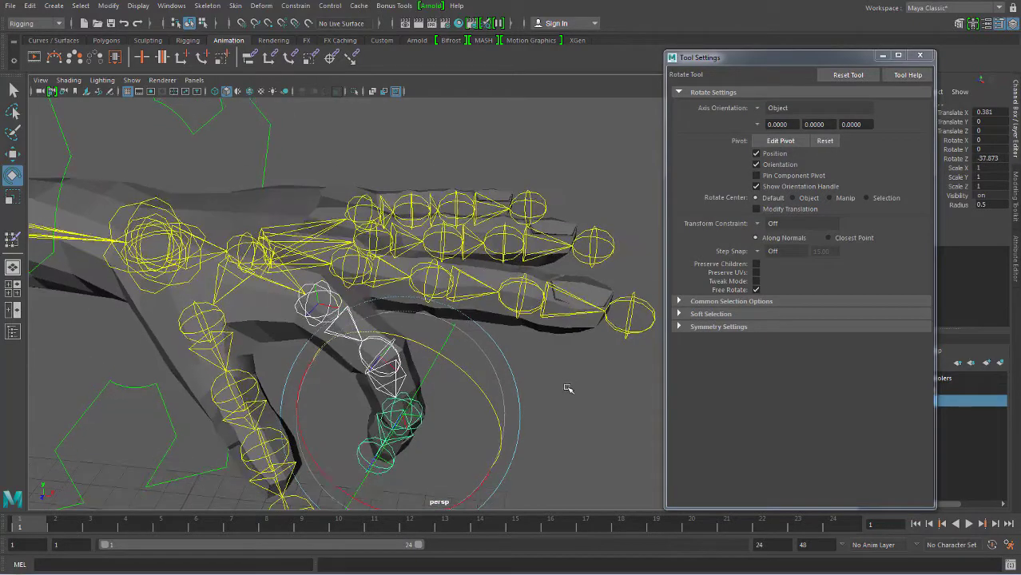
- Select the hand mesh and reopen the Paint Skin Weights Tool
{"action": "left_click", "coordinate": [388, 332]}
{"action": "left_click", "coordinate": [476, 289]}
{"action": "right_click_drag", "start_coordinate": [476, 289], "coordinate": [400, 235]}
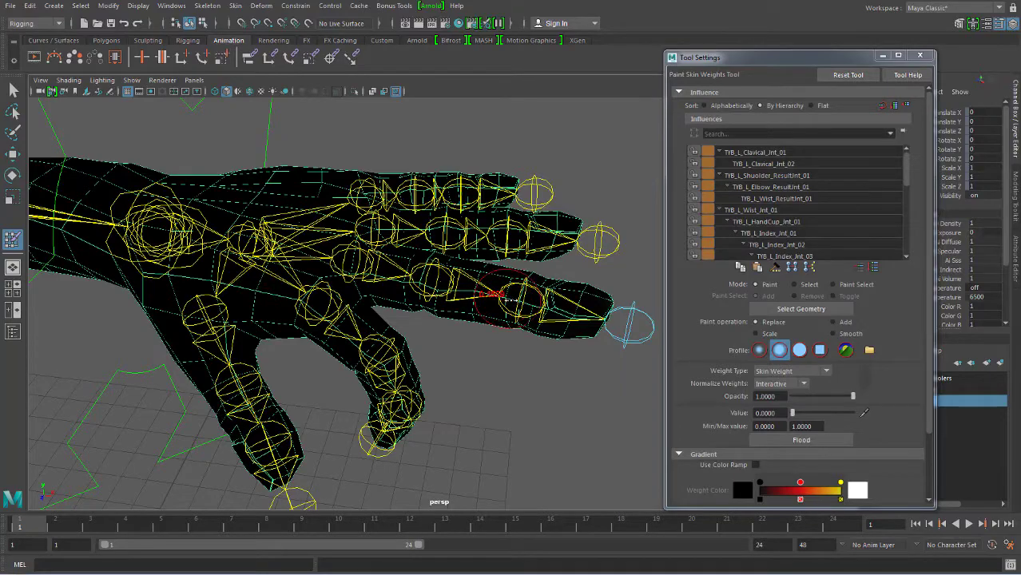
- Paint the index finger weights from TYB_L_Index_Jnt_01 with the hand mesh isolated
{"action": "left_click_drag", "start_coordinate": [586, 341], "coordinate": [773, 222], "text": "alt"}
{"action": "scroll", "coordinate": [776, 179], "scroll_direction": "down", "scroll_amount": 3}
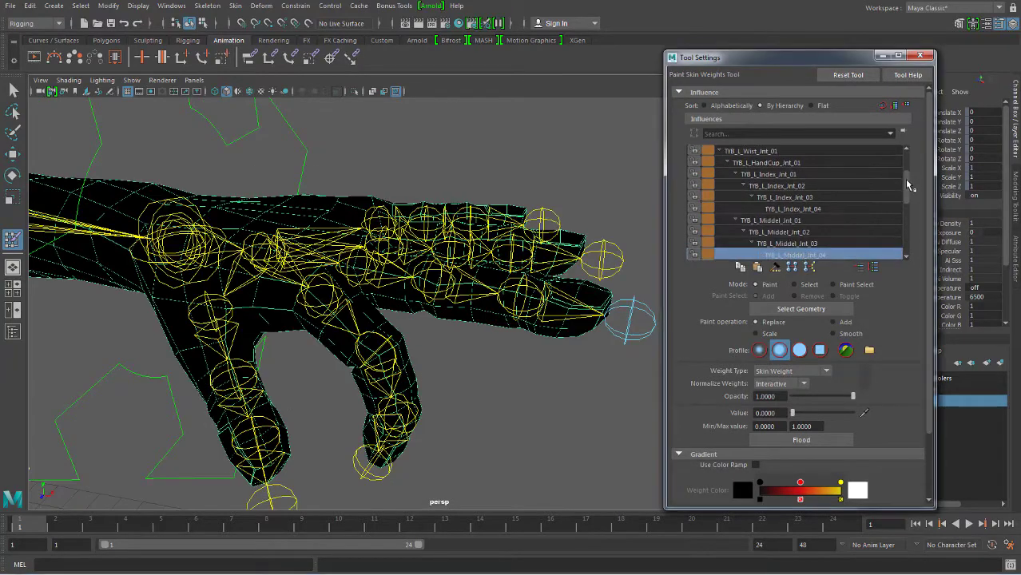
{"action": "scroll", "coordinate": [771, 195], "scroll_direction": "up", "scroll_amount": 1}
{"action": "left_click", "coordinate": [768, 185]}
{"action": "key", "text": "ctrl+1"}
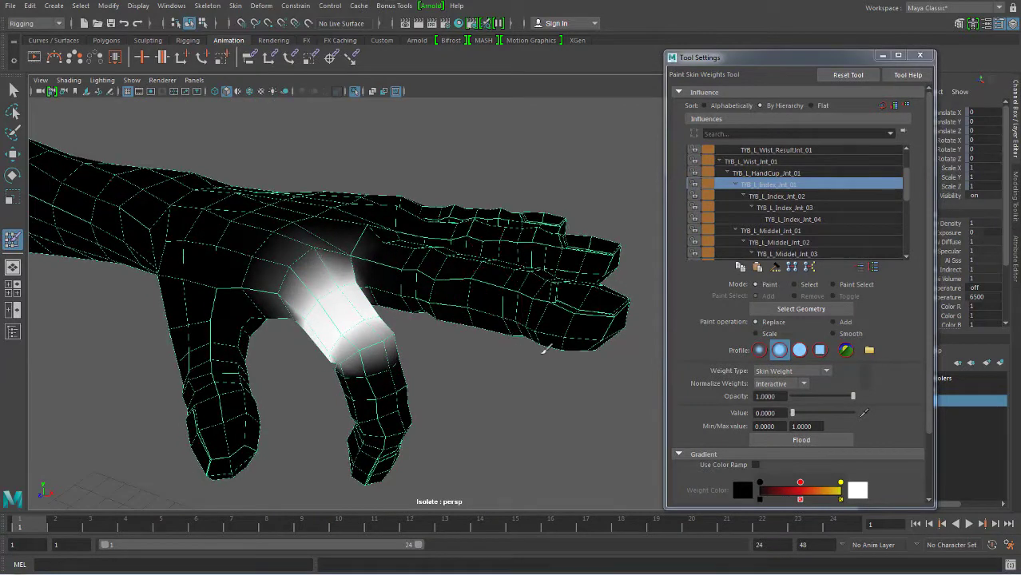
{"action": "left_click_drag", "start_coordinate": [547, 348], "coordinate": [555, 318], "text": "alt"}
{"action": "key", "text": "Down"}
{"action": "mouse_move", "coordinate": [519, 258]}
{"action": "left_mouse_down", "text": "alt"}
{"action": "mouse_move", "coordinate": [482, 301]}
{"action": "mouse_move", "coordinate": [511, 264]}
{"action": "left_mouse_up", "text": "alt"}
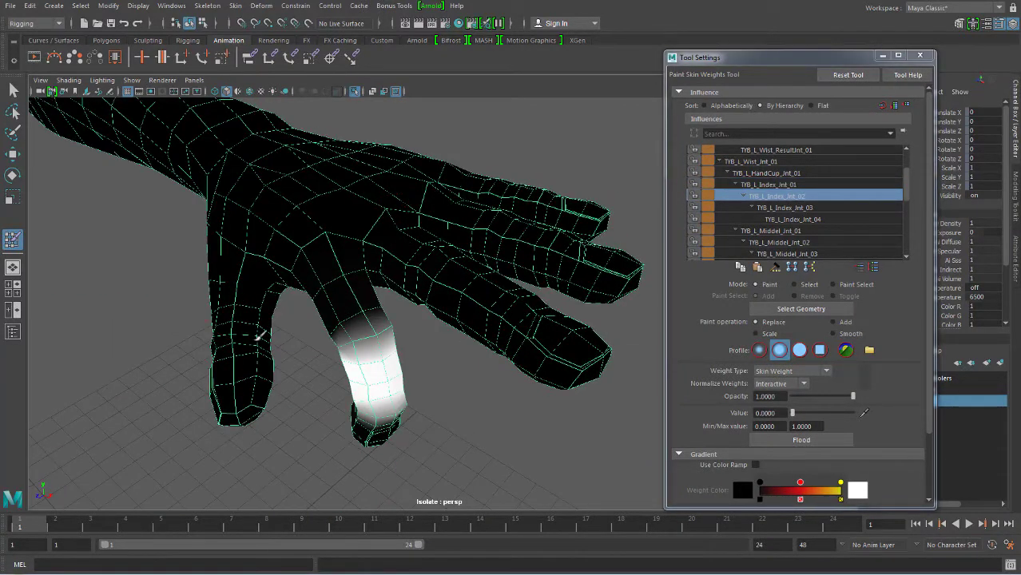
{"action": "mouse_move", "coordinate": [259, 335]}
{"action": "left_mouse_down", "text": "alt"}
{"action": "mouse_move", "coordinate": [535, 308]}
{"action": "mouse_move", "coordinate": [495, 297]}
{"action": "mouse_move", "coordinate": [537, 302]}
{"action": "mouse_move", "coordinate": [597, 342]}
{"action": "mouse_move", "coordinate": [553, 276]}
{"action": "mouse_move", "coordinate": [461, 293]}
{"action": "left_mouse_up", "text": "alt"}
{"action": "key", "text": "Down"}
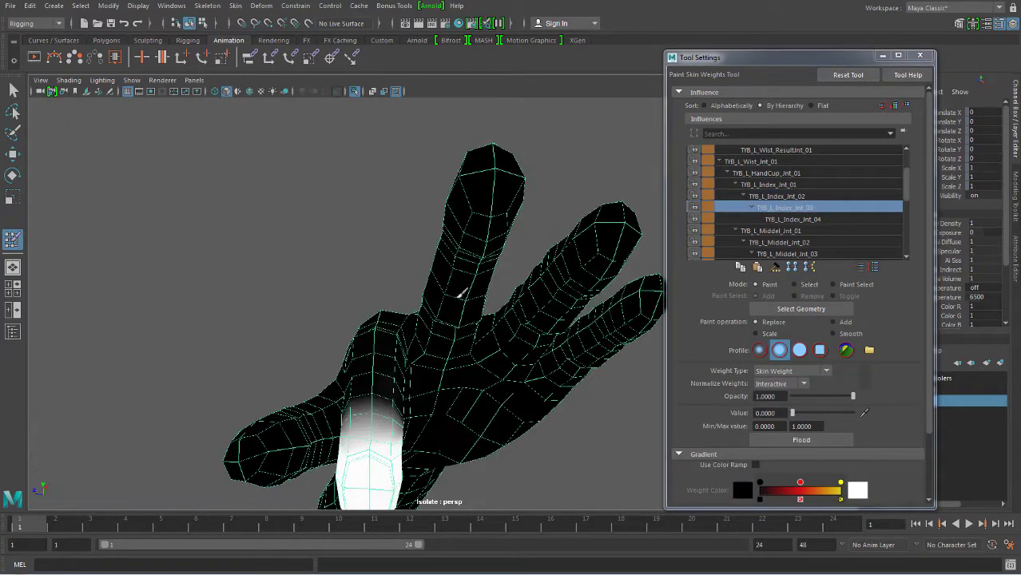
{"action": "key", "text": "Down"}
{"action": "mouse_move", "coordinate": [529, 273]}
{"action": "left_mouse_down", "text": "alt"}
{"action": "mouse_move", "coordinate": [504, 288]}
{"action": "mouse_move", "coordinate": [455, 262]}
{"action": "mouse_move", "coordinate": [383, 264]}
{"action": "left_mouse_up", "text": "alt"}
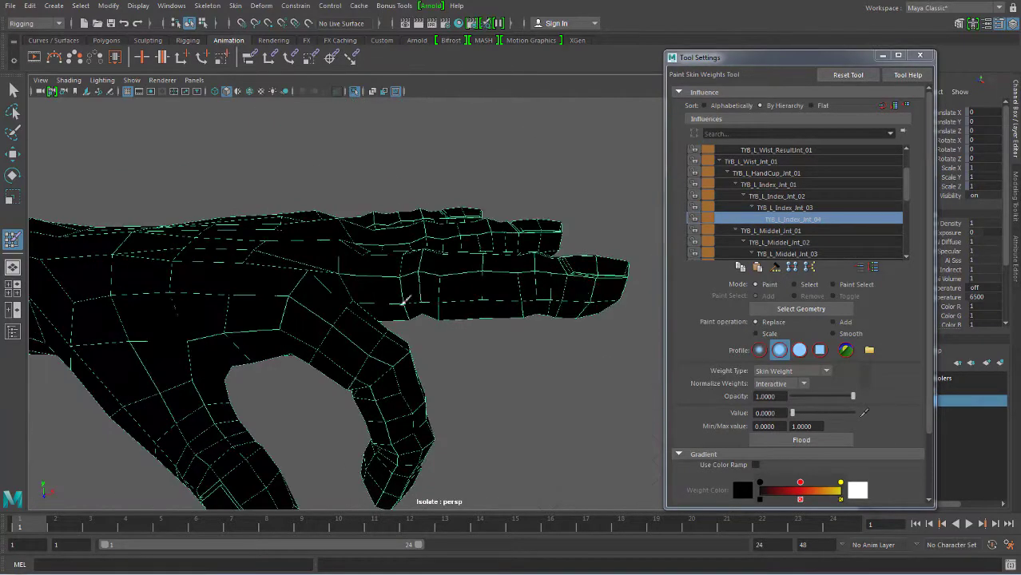
- Leave painting, show the skeleton, and straighten the bent finger to Rotate Z 0
{"action": "left_click", "coordinate": [15, 91]}
{"action": "left_click", "coordinate": [356, 93]}
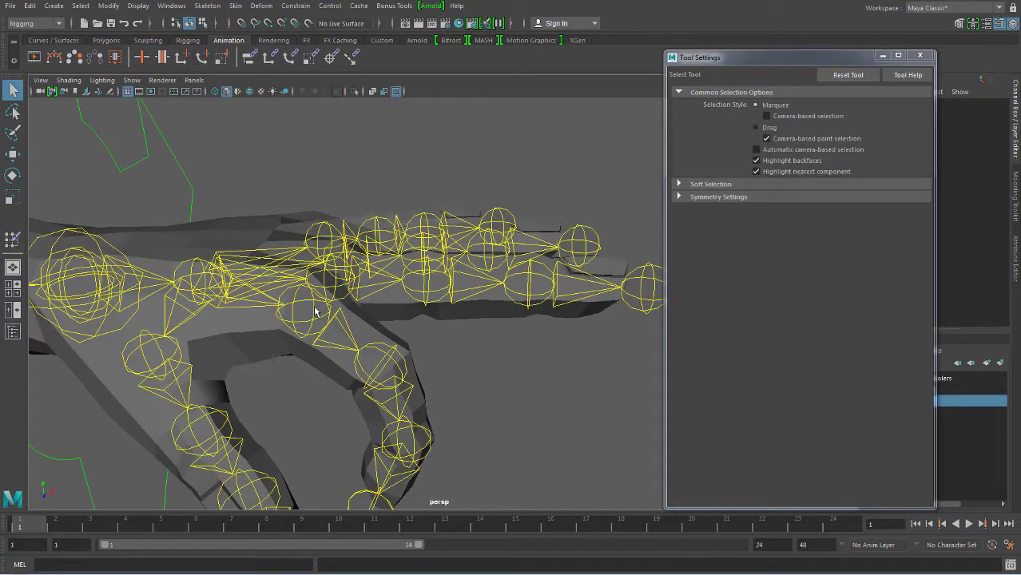
{"action": "left_click", "coordinate": [316, 310]}
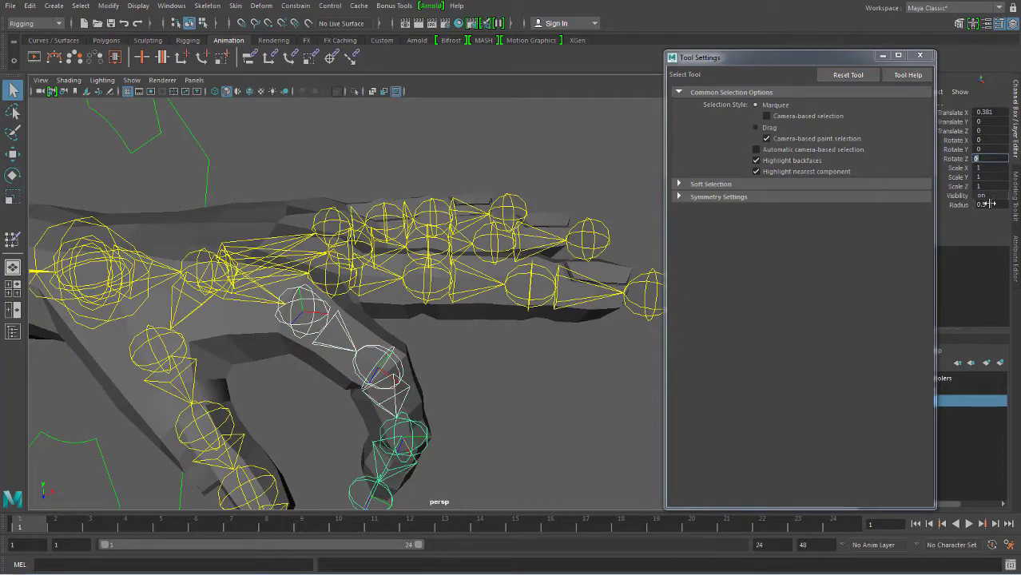
{"action": "key", "text": "Return"}
{"action": "left_click_drag", "start_coordinate": [583, 187], "coordinate": [531, 303], "text": "alt"}
- Rotate a middle-finger joint down to test deformation, then select the hand mesh
{"action": "left_click", "coordinate": [372, 283]}
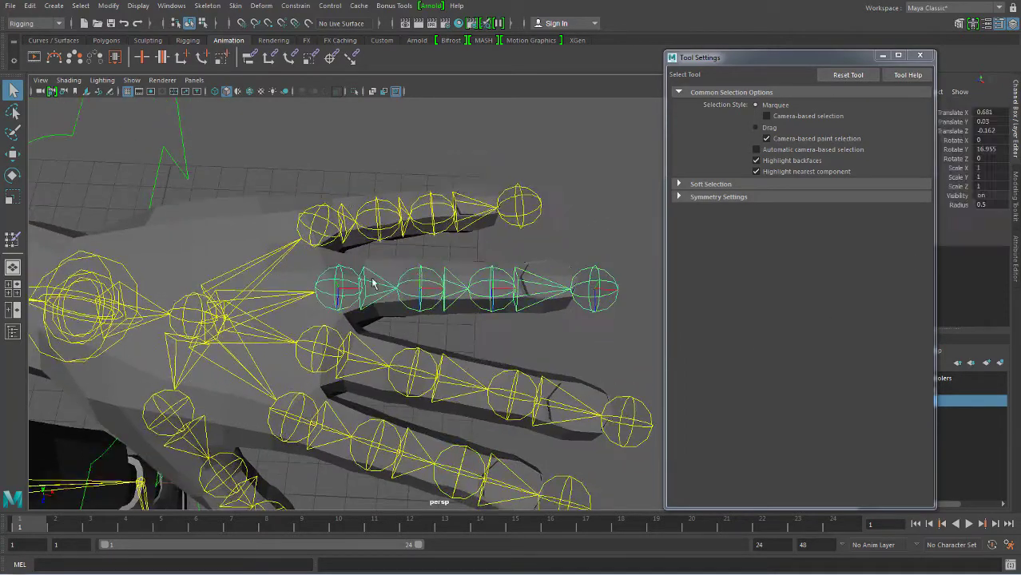
{"action": "left_click", "coordinate": [420, 275]}
{"action": "key", "text": "e"}
{"action": "mouse_move", "coordinate": [420, 275]}
{"action": "left_mouse_down", "text": "alt"}
{"action": "mouse_move", "coordinate": [551, 231]}
{"action": "mouse_move", "coordinate": [563, 258]}
{"action": "mouse_move", "coordinate": [447, 263]}
{"action": "left_mouse_up", "text": "alt"}
{"action": "left_click", "coordinate": [395, 264]}
- Reopen Paint Skin Weights on the hand mesh and select TYB_L_Pinky_Int_01
{"action": "right_click", "coordinate": [395, 259]}
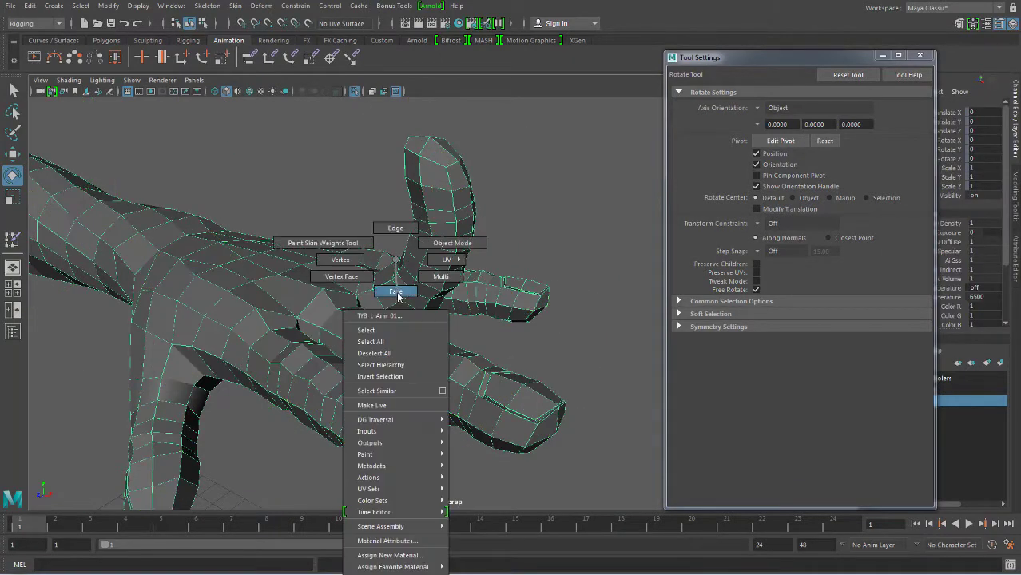
{"action": "left_click", "coordinate": [323, 243]}
{"action": "scroll", "coordinate": [798, 216], "scroll_direction": "down", "scroll_amount": 3}
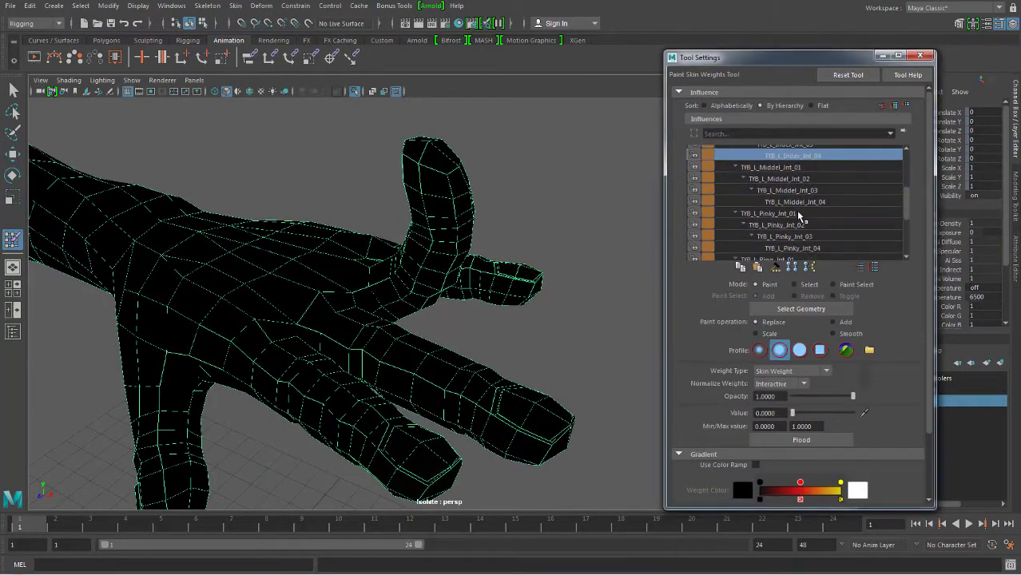
{"action": "left_click", "coordinate": [799, 214]}
{"action": "left_click_drag", "start_coordinate": [489, 289], "coordinate": [551, 304], "text": "alt"}
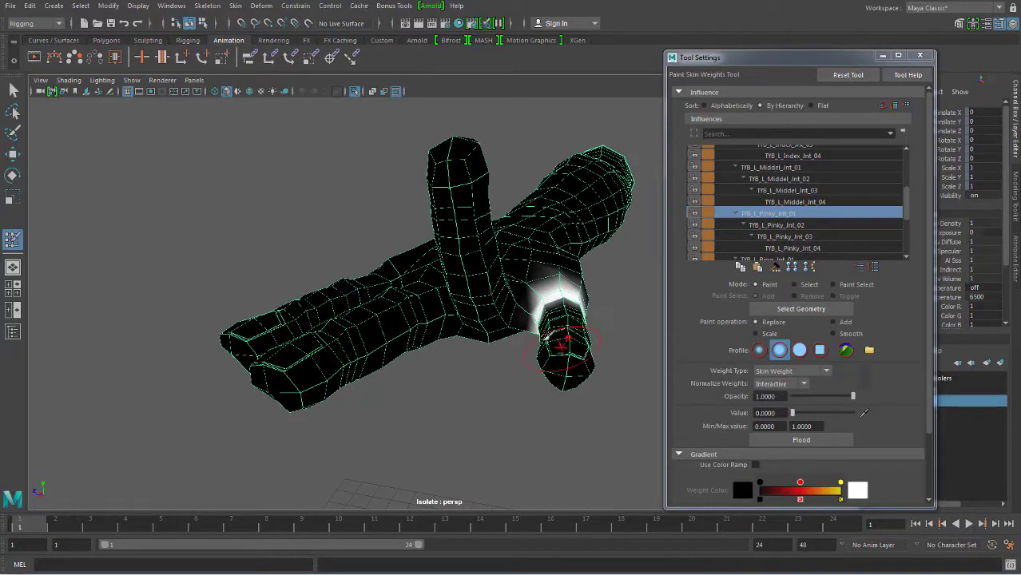
{"action": "left_click_drag", "start_coordinate": [563, 340], "coordinate": [591, 360], "text": "alt"}
{"action": "scroll", "coordinate": [911, 207], "scroll_direction": "down", "scroll_amount": 2}
- Inspect the weights of TYB_L_Ring_Int_01 through TYB_L_Ring_Int_04
{"action": "left_click", "coordinate": [789, 216]}
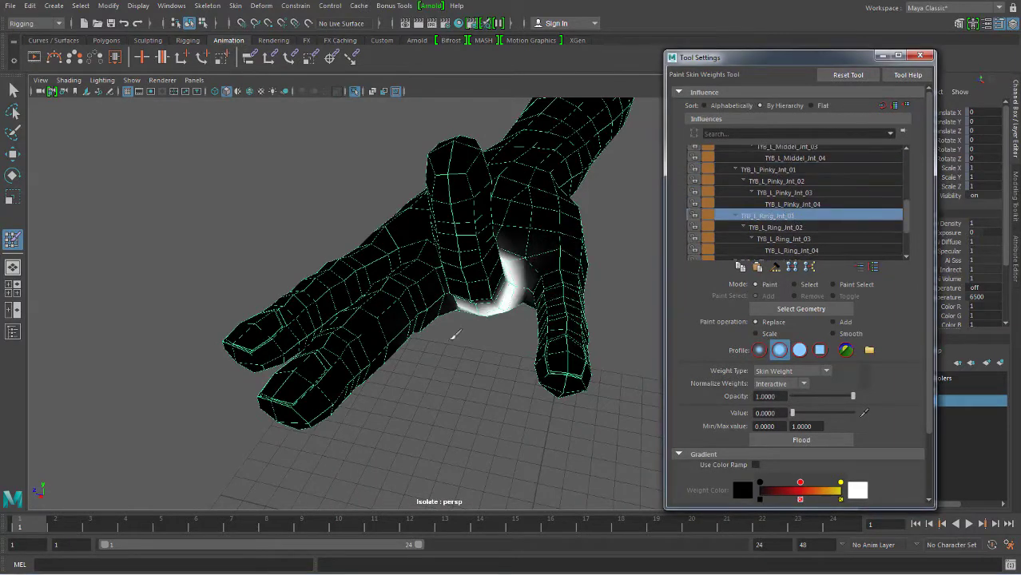
{"action": "left_click_drag", "start_coordinate": [495, 296], "coordinate": [383, 302], "text": "alt"}
{"action": "left_click_drag", "start_coordinate": [306, 434], "coordinate": [527, 341], "text": "alt"}
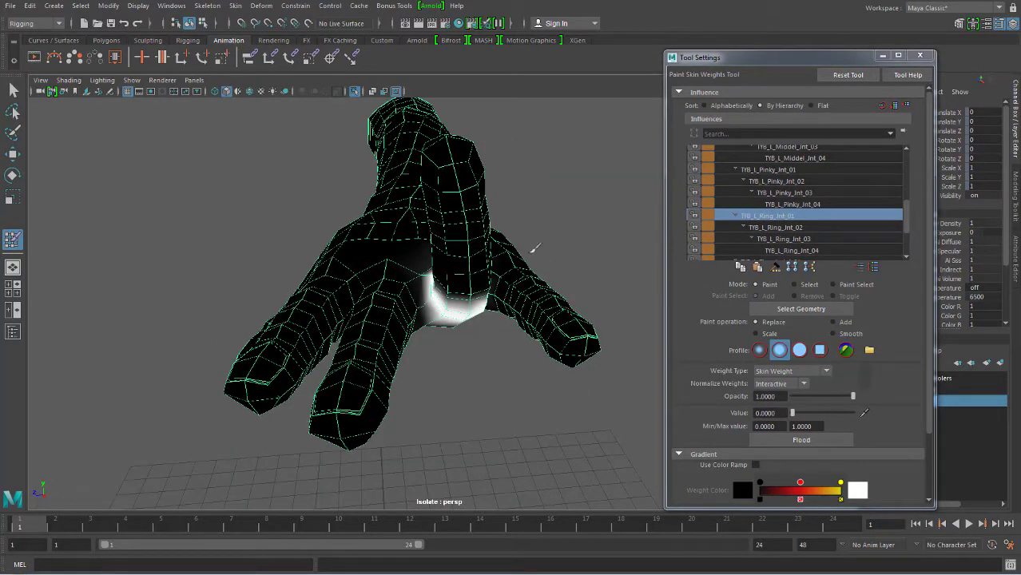
{"action": "mouse_move", "coordinate": [395, 319]}
{"action": "left_mouse_down", "text": "alt"}
{"action": "mouse_move", "coordinate": [467, 338]}
{"action": "mouse_move", "coordinate": [383, 299]}
{"action": "left_mouse_up", "text": "alt"}
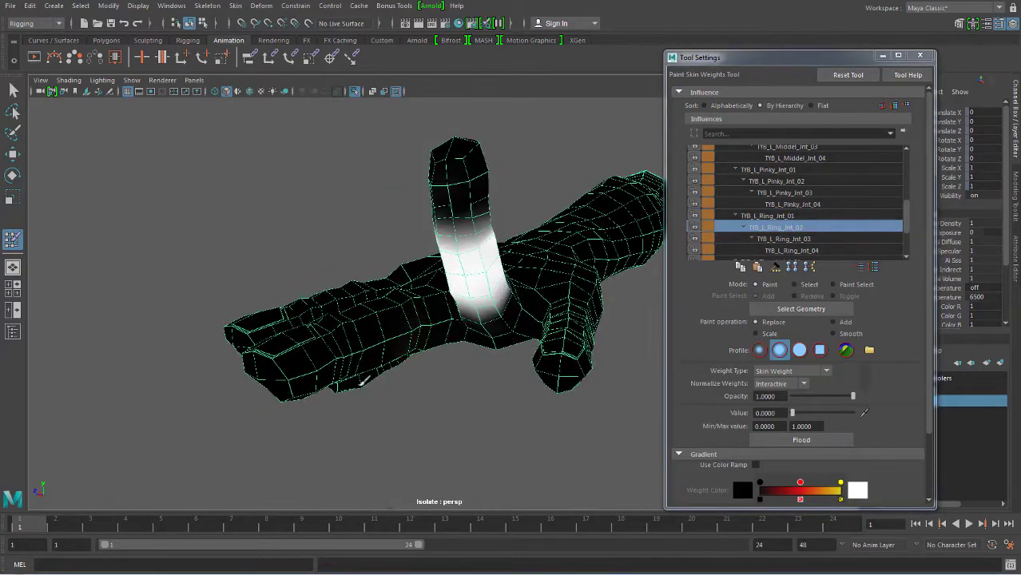
{"action": "mouse_move", "coordinate": [364, 381]}
{"action": "left_mouse_down", "text": "alt"}
{"action": "mouse_move", "coordinate": [555, 365]}
{"action": "mouse_move", "coordinate": [598, 310]}
{"action": "mouse_move", "coordinate": [519, 374]}
{"action": "left_mouse_up", "text": "alt"}
{"action": "key", "text": "Down"}
{"action": "mouse_move", "coordinate": [535, 312]}
{"action": "left_mouse_down", "text": "alt"}
{"action": "mouse_move", "coordinate": [540, 364]}
{"action": "mouse_move", "coordinate": [404, 302]}
{"action": "left_mouse_up", "text": "alt"}
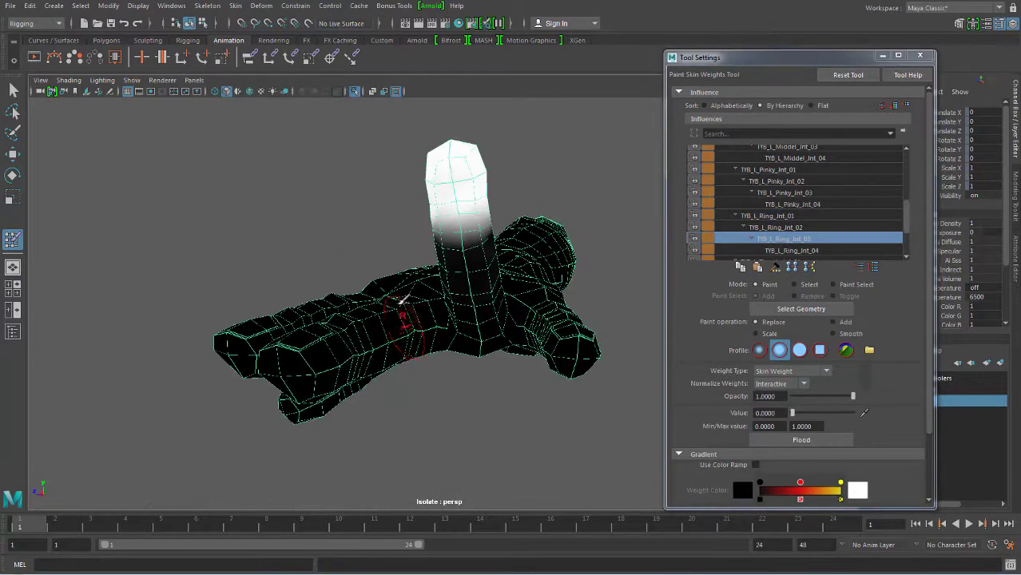
{"action": "left_click_drag", "start_coordinate": [344, 351], "coordinate": [371, 352], "text": "alt"}
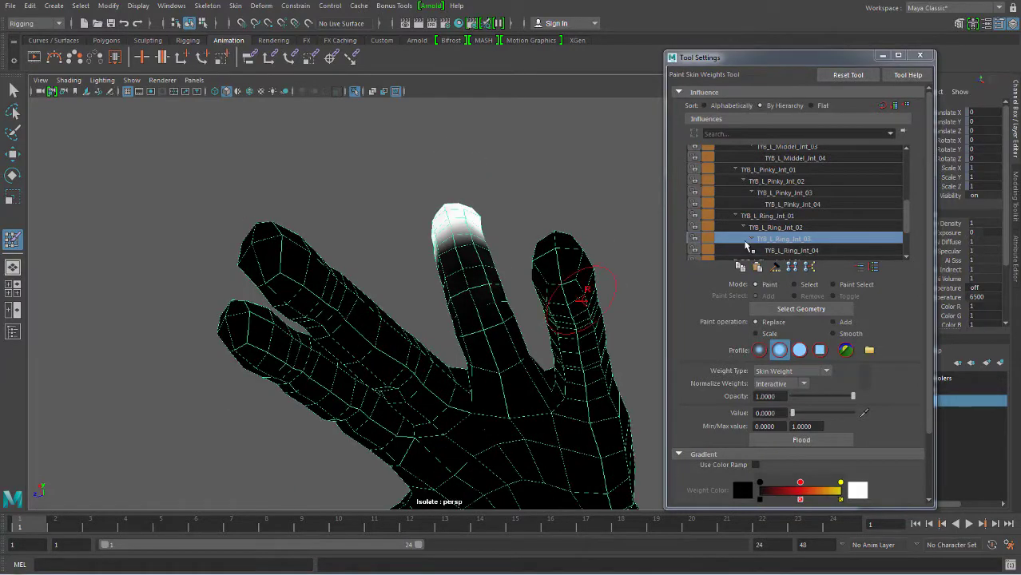
{"action": "left_click", "coordinate": [747, 250]}
{"action": "mouse_move", "coordinate": [747, 250]}
{"action": "left_mouse_down", "text": "alt"}
{"action": "mouse_move", "coordinate": [410, 353]}
{"action": "mouse_move", "coordinate": [251, 376]}
{"action": "mouse_move", "coordinate": [545, 284]}
{"action": "left_mouse_up", "text": "alt"}
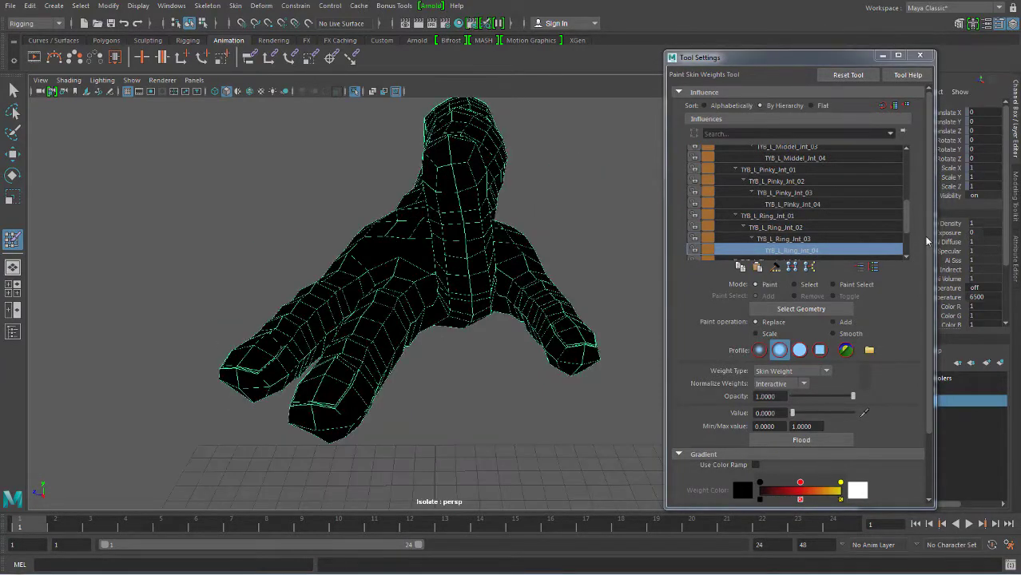
- Inspect TYB_L_Pinky_Int_01 through _04 weights, then exit painting with Q
{"action": "left_click", "coordinate": [766, 169]}
{"action": "mouse_move", "coordinate": [559, 240]}
{"action": "left_mouse_down", "text": "alt"}
{"action": "mouse_move", "coordinate": [456, 296]}
{"action": "mouse_move", "coordinate": [474, 226]}
{"action": "left_mouse_up", "text": "alt"}
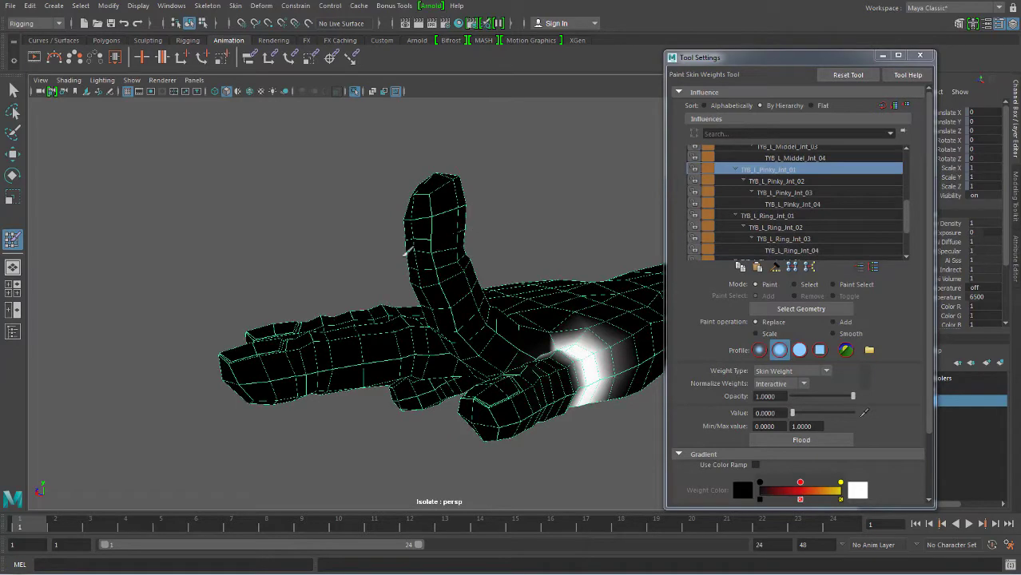
{"action": "mouse_move", "coordinate": [408, 252]}
{"action": "left_mouse_down", "text": "alt"}
{"action": "mouse_move", "coordinate": [448, 267]}
{"action": "mouse_move", "coordinate": [570, 274]}
{"action": "mouse_move", "coordinate": [471, 303]}
{"action": "mouse_move", "coordinate": [505, 286]}
{"action": "left_mouse_up", "text": "alt"}
{"action": "left_click", "coordinate": [765, 181]}
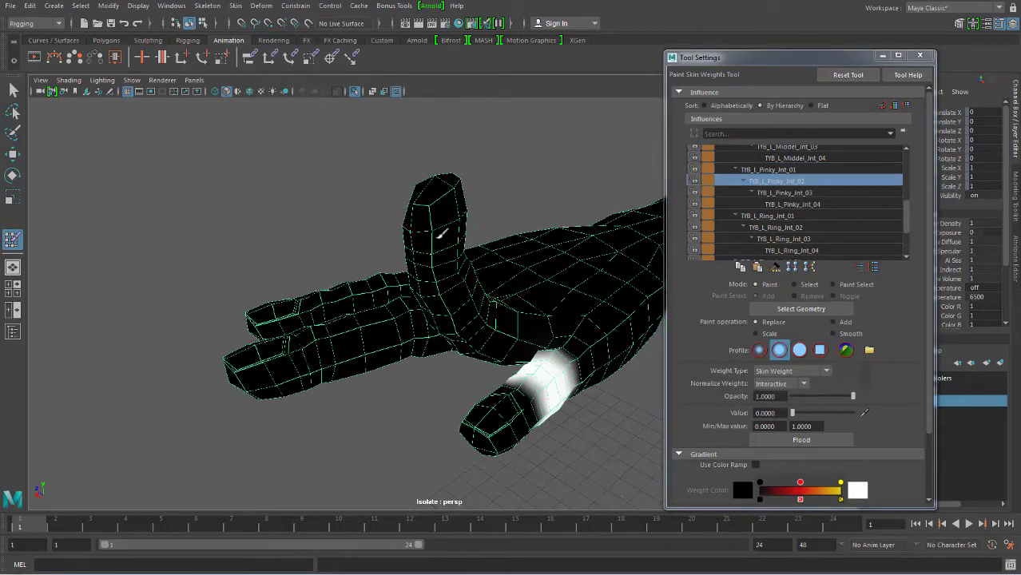
{"action": "left_click", "coordinate": [784, 193]}
{"action": "mouse_move", "coordinate": [484, 244]}
{"action": "left_mouse_down", "text": "alt"}
{"action": "mouse_move", "coordinate": [480, 256]}
{"action": "mouse_move", "coordinate": [440, 236]}
{"action": "left_mouse_up", "text": "alt"}
{"action": "left_click", "coordinate": [792, 203]}
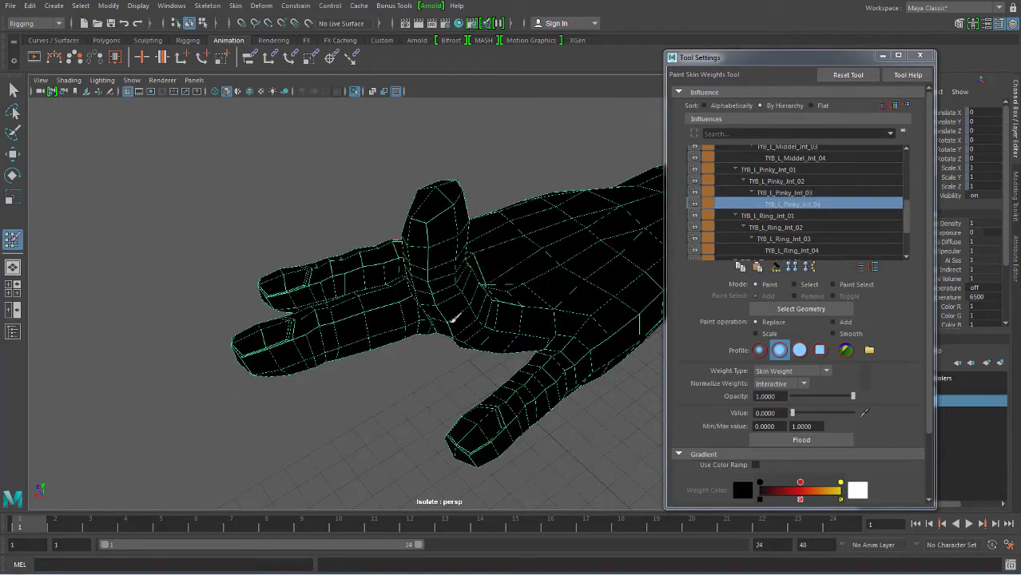
{"action": "key", "text": "q"}
{"action": "right_click_drag", "start_coordinate": [299, 150], "coordinate": [555, 271], "text": "alt"}
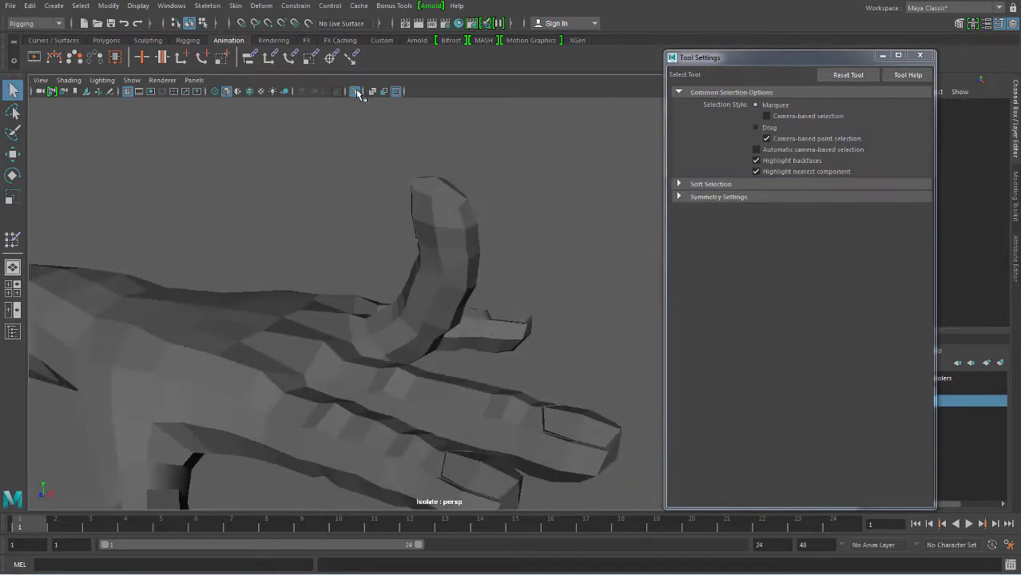
- Turn off Isolate Select and frame the whole character rig
{"action": "left_click", "coordinate": [357, 92]}
{"action": "left_click", "coordinate": [455, 304]}
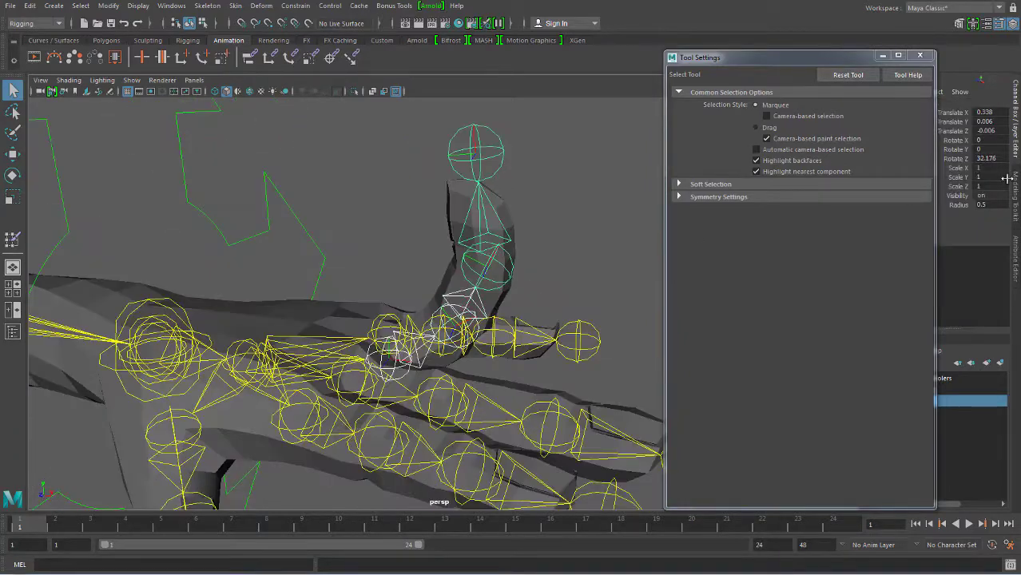
{"action": "left_click", "coordinate": [414, 317]}
{"action": "right_click_drag", "start_coordinate": [414, 317], "coordinate": [262, 276], "text": "alt"}
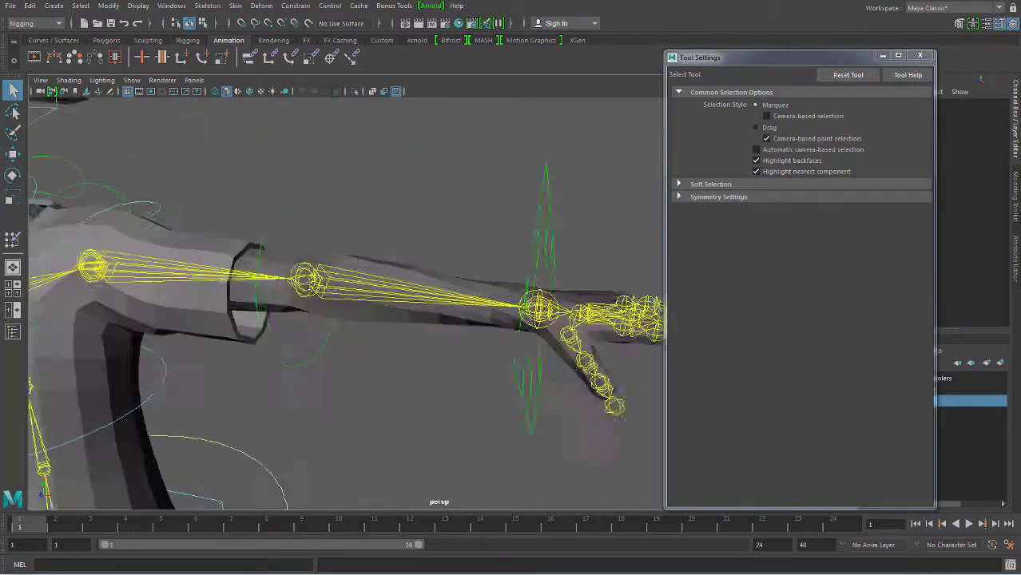
{"action": "left_click_drag", "start_coordinate": [261, 276], "coordinate": [101, 106], "text": "alt"}
{"action": "left_click", "coordinate": [10, 6]}
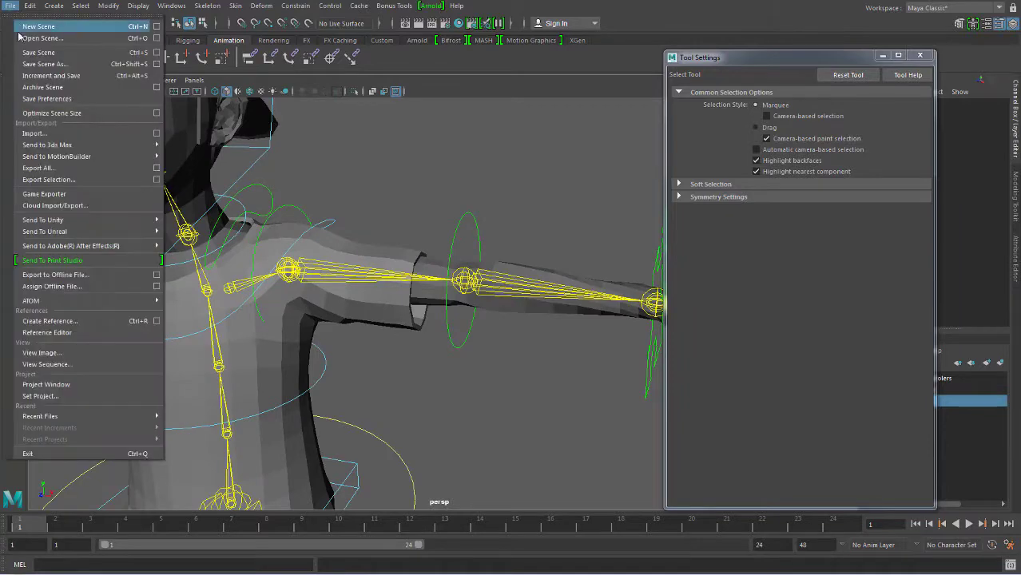
{"action": "left_click", "coordinate": [10, 6]}
{"action": "mouse_move", "coordinate": [479, 296]}
{"action": "left_mouse_down", "text": "alt"}
{"action": "mouse_move", "coordinate": [553, 303]}
{"action": "mouse_move", "coordinate": [280, 336]}
{"action": "mouse_move", "coordinate": [269, 314]}
{"action": "mouse_move", "coordinate": [147, 297]}
{"action": "left_mouse_up", "text": "alt"}
- Mirror the body mesh's skin weights across YZ, positive to negative X
{"action": "left_click", "coordinate": [543, 312]}
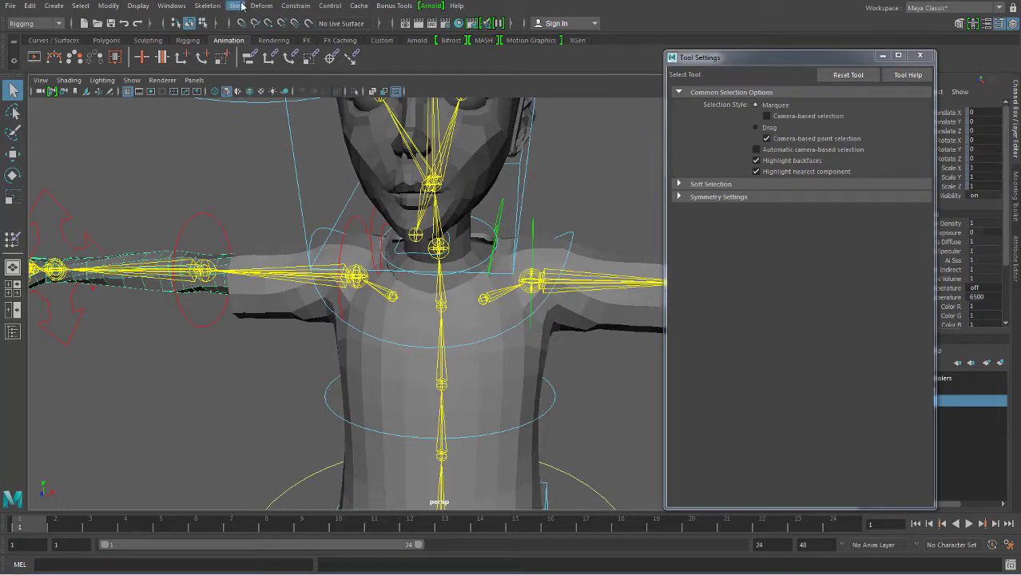
{"action": "left_click", "coordinate": [239, 6]}
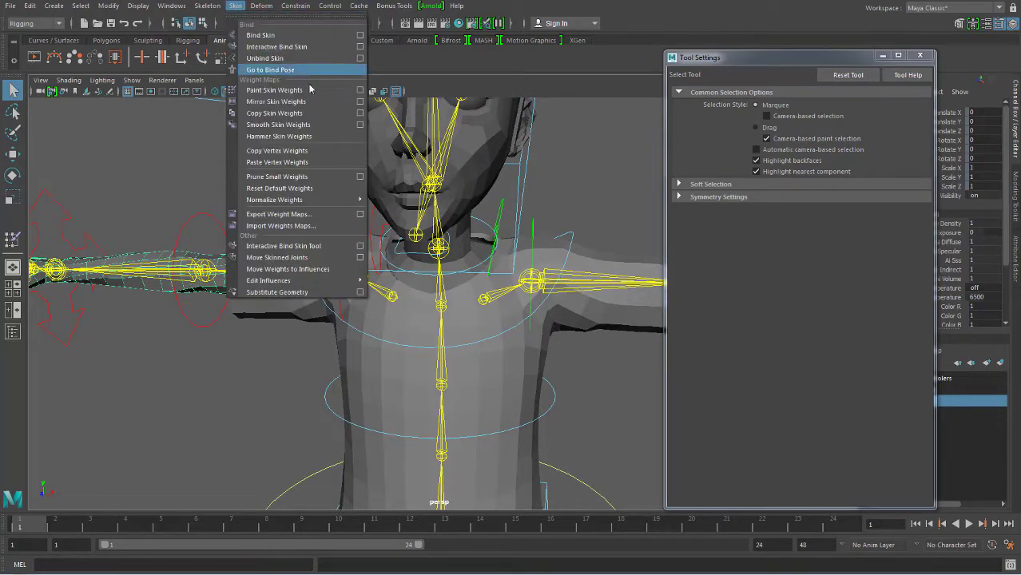
{"action": "left_click", "coordinate": [359, 102]}
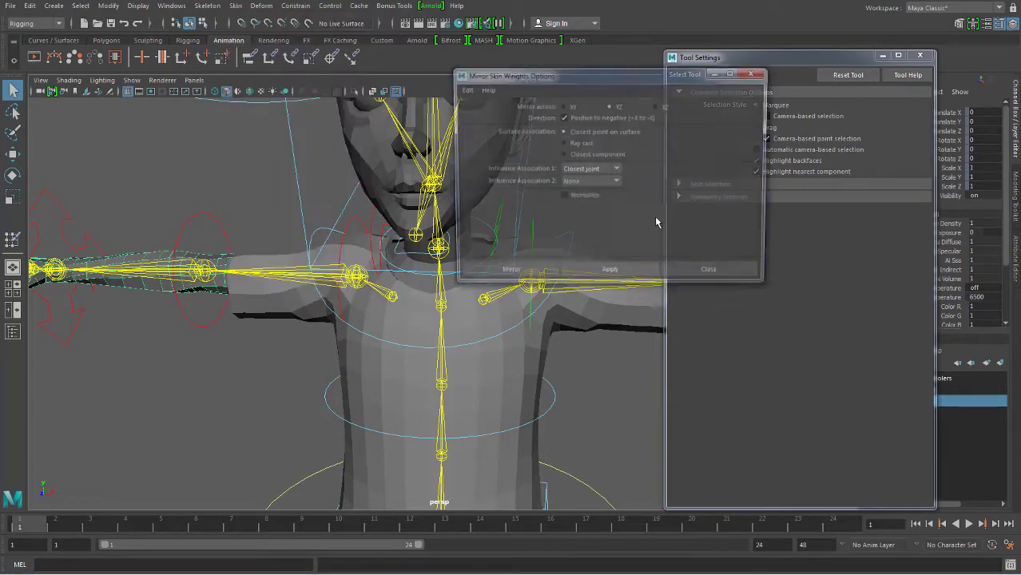
{"action": "left_click", "coordinate": [476, 276]}
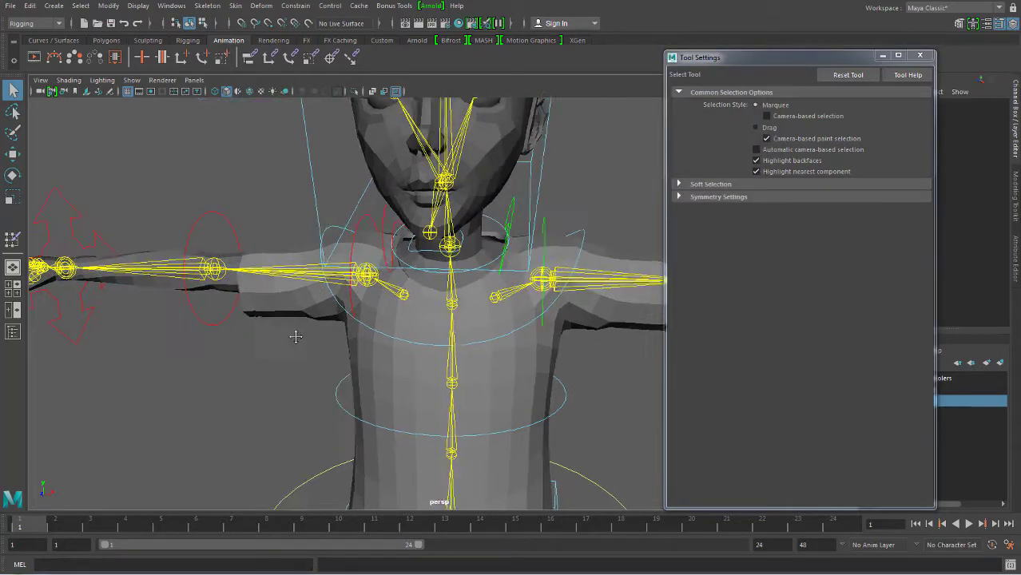
- Bend the ring finger to test its new weights, then undo the bend
{"action": "scroll", "coordinate": [331, 280], "scroll_direction": "up", "scroll_amount": 5}
{"action": "scroll", "coordinate": [331, 280], "scroll_direction": "down", "scroll_amount": 5}
{"action": "mouse_move", "coordinate": [332, 280]}
{"action": "left_mouse_down", "text": "alt"}
{"action": "mouse_move", "coordinate": [529, 348]}
{"action": "mouse_move", "coordinate": [299, 374]}
{"action": "mouse_move", "coordinate": [353, 387]}
{"action": "left_mouse_up", "text": "alt"}
{"action": "scroll", "coordinate": [529, 348], "scroll_direction": "up", "scroll_amount": 5}
{"action": "left_click", "coordinate": [338, 306]}
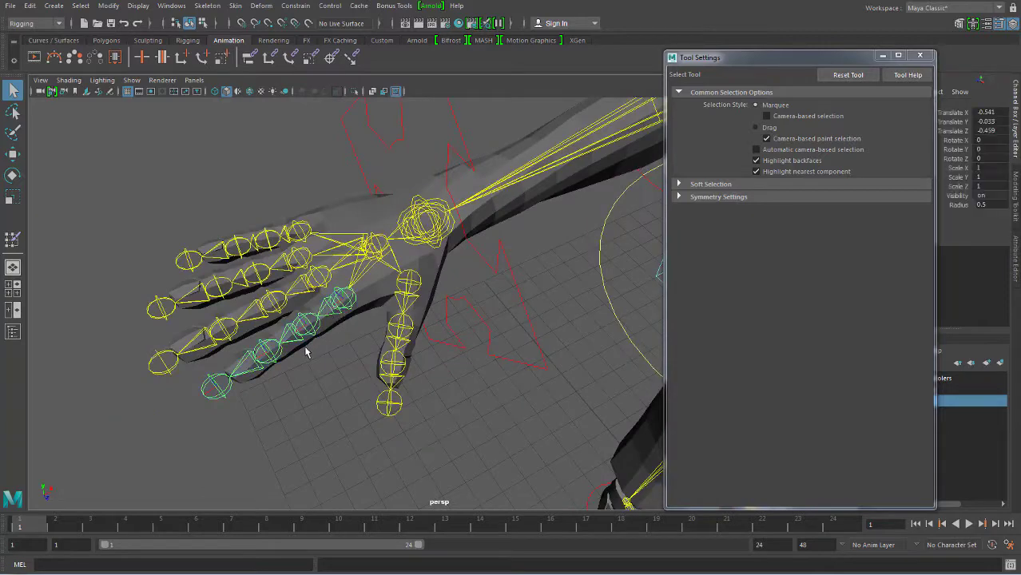
{"action": "left_click", "coordinate": [313, 332]}
{"action": "key", "text": "e"}
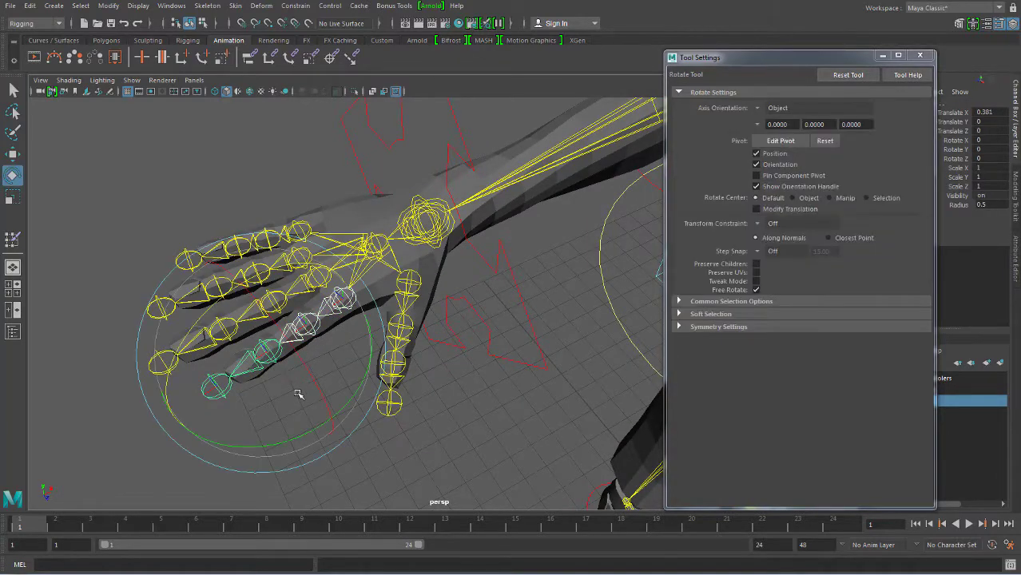
{"action": "mouse_move", "coordinate": [300, 398]}
{"action": "left_mouse_down", "text": "alt"}
{"action": "mouse_move", "coordinate": [194, 339]}
{"action": "mouse_move", "coordinate": [226, 347]}
{"action": "left_mouse_up", "text": "alt"}
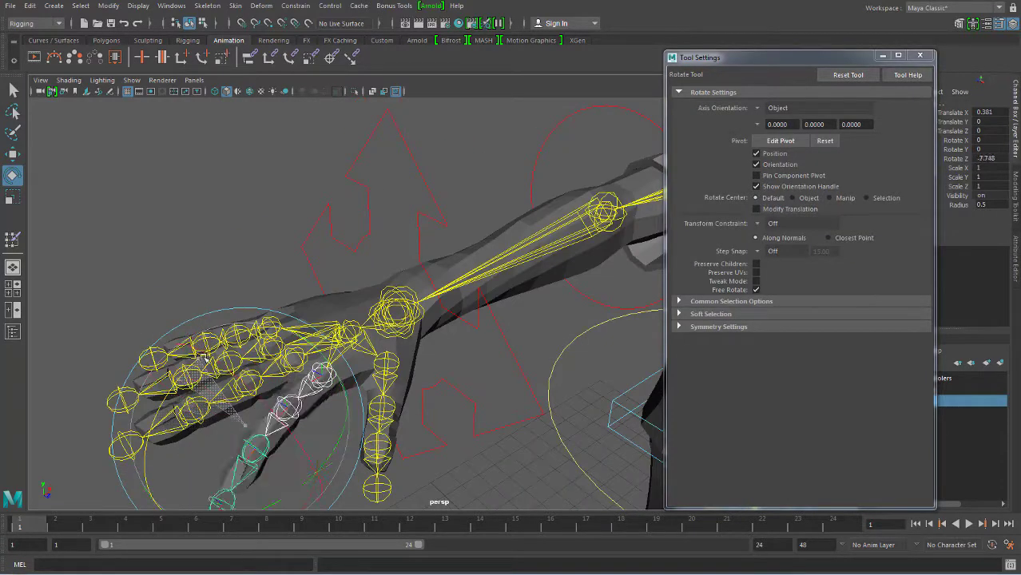
{"action": "key", "text": "ctrl+z"}
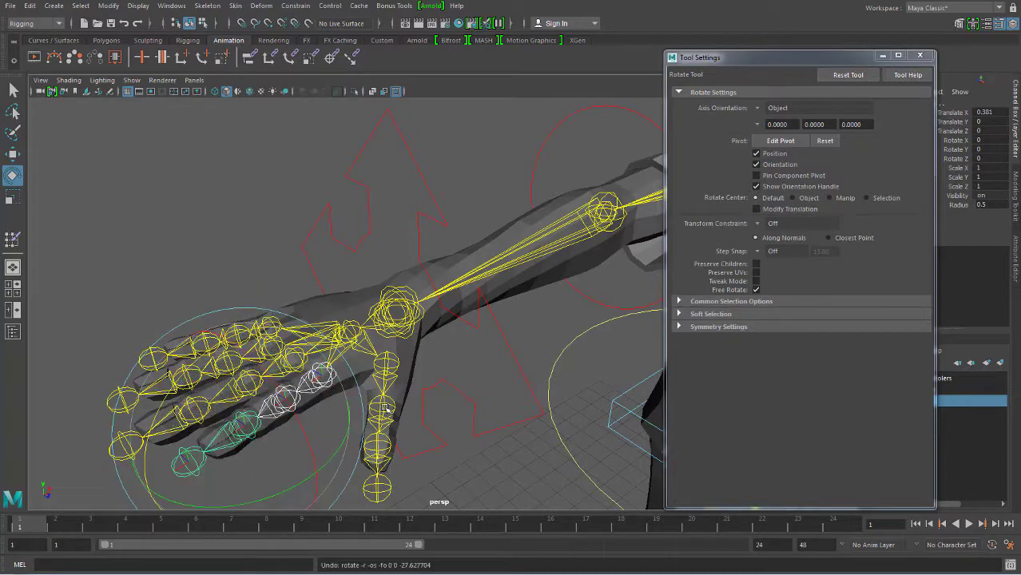
- Rotate the thumb joint chain to test deformation, then undo the rotation
{"action": "mouse_move", "coordinate": [450, 403]}
{"action": "left_mouse_down", "text": "alt"}
{"action": "mouse_move", "coordinate": [398, 415]}
{"action": "mouse_move", "coordinate": [490, 380]}
{"action": "mouse_move", "coordinate": [503, 364]}
{"action": "left_mouse_up", "text": "alt"}
{"action": "left_click", "coordinate": [478, 328]}
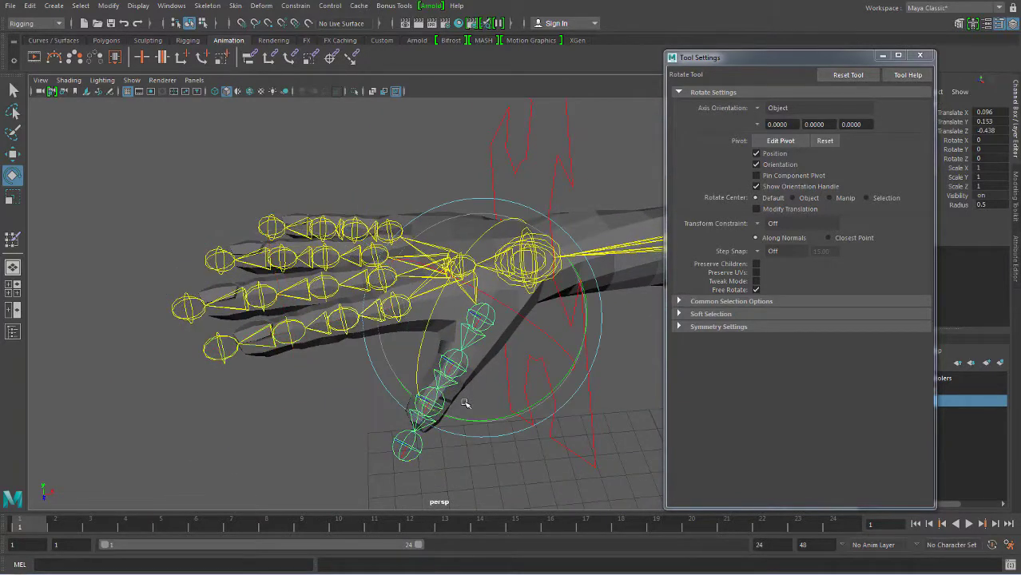
{"action": "key", "text": "q"}
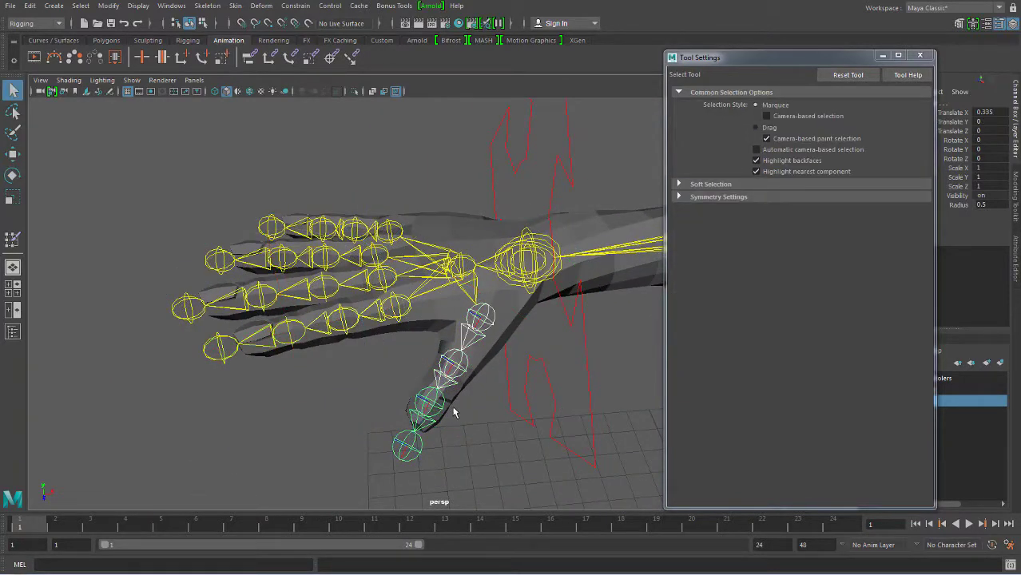
{"action": "key", "text": "e"}
{"action": "mouse_move", "coordinate": [533, 405]}
{"action": "left_mouse_down"}
{"action": "mouse_move", "coordinate": [564, 361]}
{"action": "mouse_move", "coordinate": [531, 386]}
{"action": "left_mouse_up"}
{"action": "key", "text": "ctrl+z"}
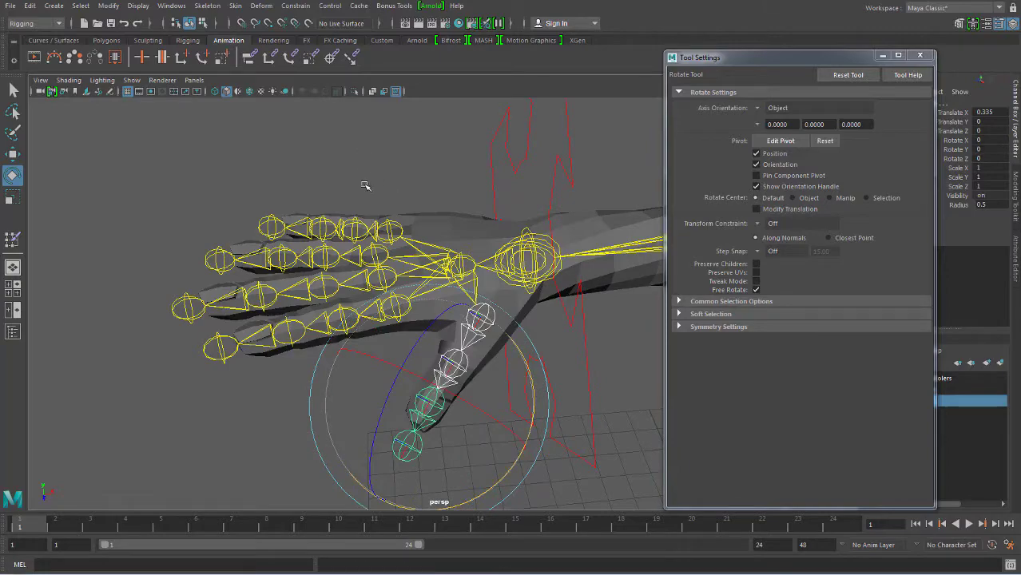
- Frame the upper body and save the scene with Increment and Save
{"action": "left_click", "coordinate": [364, 186]}
{"action": "right_click_drag", "start_coordinate": [364, 185], "coordinate": [319, 176], "text": "alt"}
{"action": "mouse_move", "coordinate": [320, 175]}
{"action": "left_mouse_down", "text": "alt"}
{"action": "mouse_move", "coordinate": [546, 304]}
{"action": "mouse_move", "coordinate": [353, 283]}
{"action": "left_mouse_up", "text": "alt"}
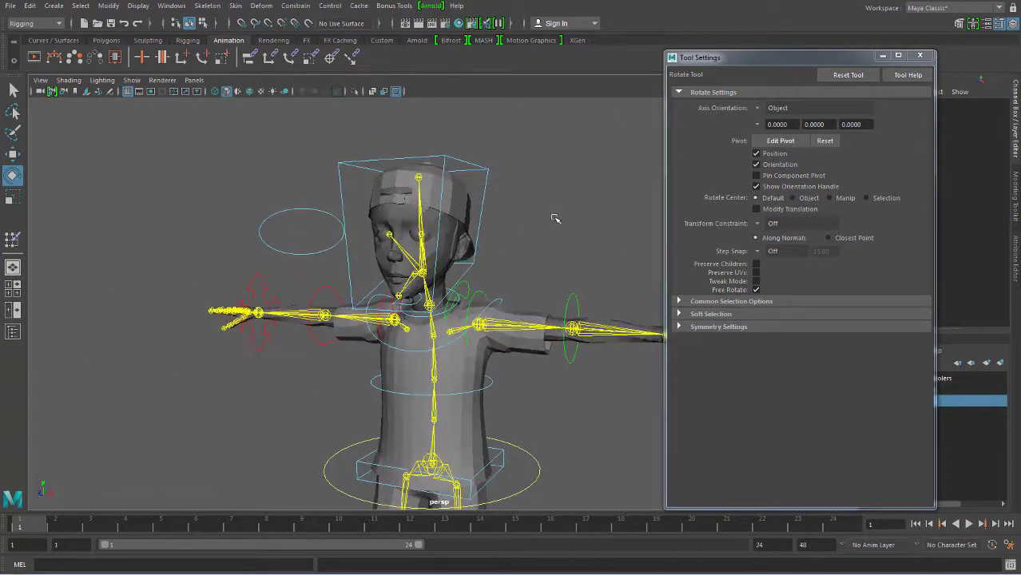
{"action": "left_click", "coordinate": [10, 6]}
{"action": "left_click", "coordinate": [35, 73]}
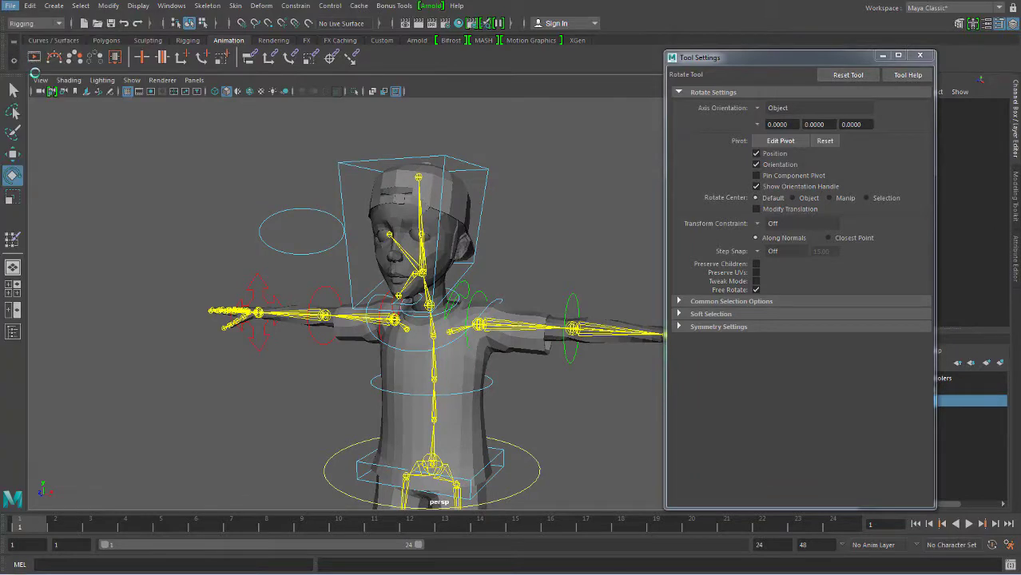
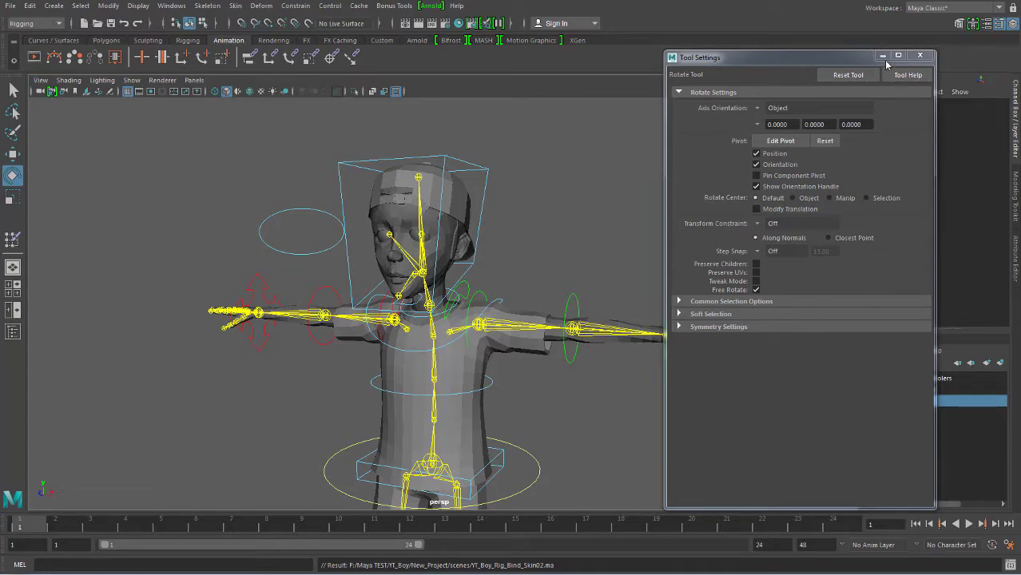
- Close Tool Settings, play back the animation to check the arm, then return to frame 1
{"action": "left_click", "coordinate": [919, 55]}
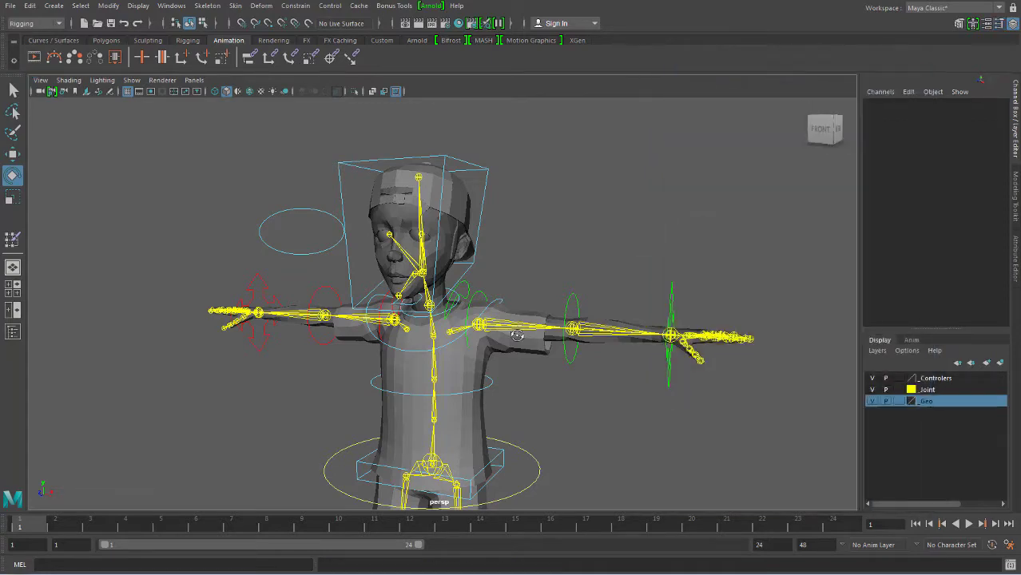
{"action": "mouse_move", "coordinate": [516, 334]}
{"action": "left_mouse_down", "text": "alt"}
{"action": "mouse_move", "coordinate": [482, 343]}
{"action": "mouse_move", "coordinate": [463, 292]}
{"action": "left_mouse_up", "text": "alt"}
{"action": "scroll", "coordinate": [570, 327], "scroll_direction": "up", "scroll_amount": 5}
{"action": "mouse_move", "coordinate": [569, 326]}
{"action": "left_mouse_down", "text": "alt"}
{"action": "mouse_move", "coordinate": [604, 312]}
{"action": "mouse_move", "coordinate": [615, 263]}
{"action": "mouse_move", "coordinate": [510, 272]}
{"action": "left_mouse_up", "text": "alt"}
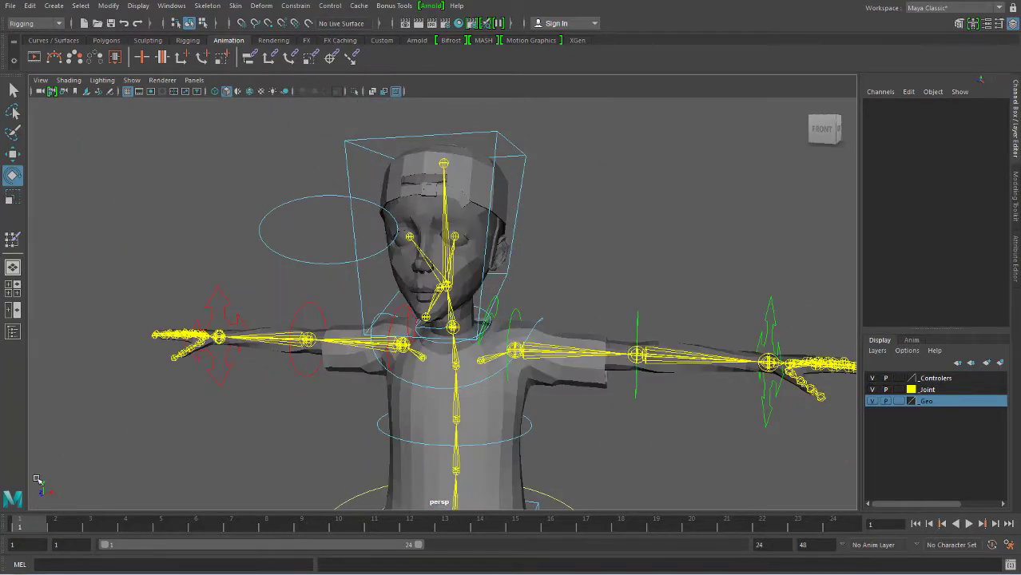
{"action": "key", "text": "alt+v"}
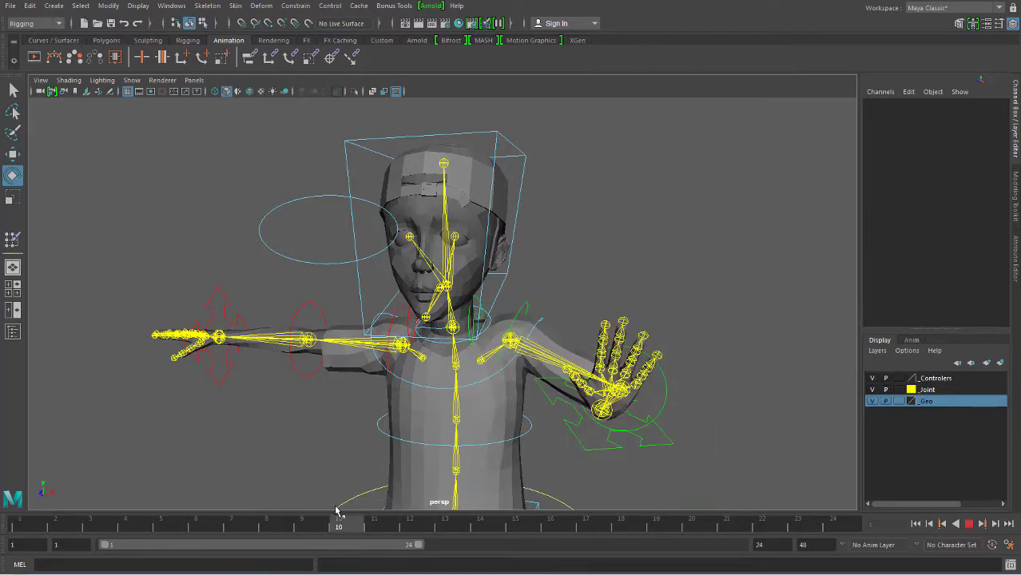
{"action": "key", "text": "alt+v"}
{"action": "left_click_drag", "start_coordinate": [559, 224], "coordinate": [567, 200], "text": "alt"}
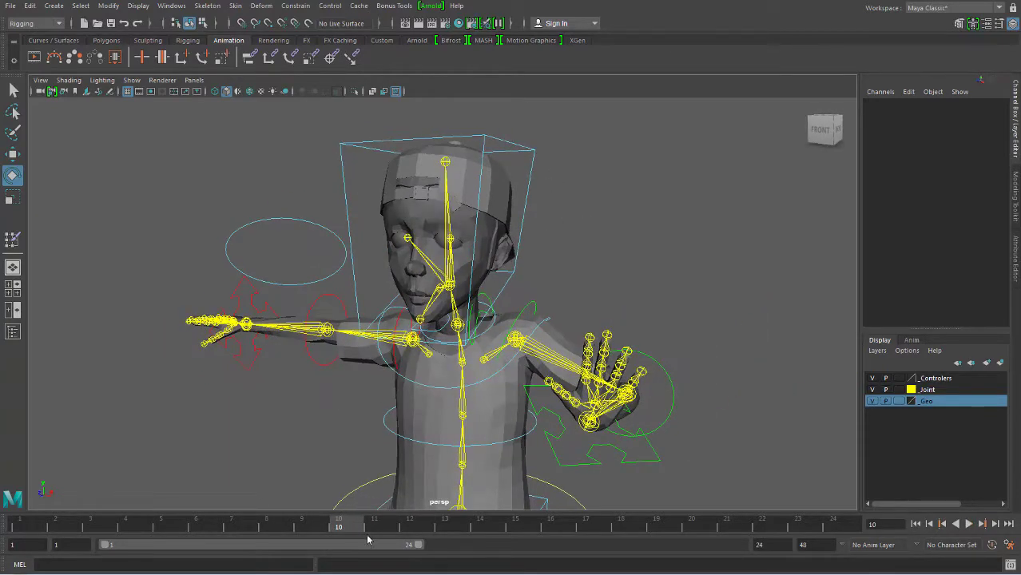
{"action": "key", "text": "alt+shift+v"}
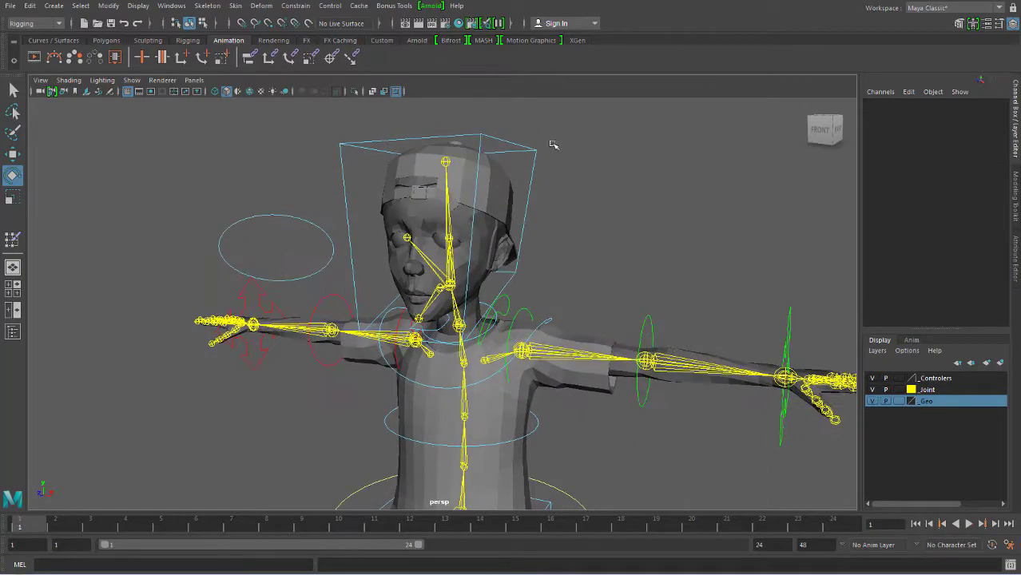
- Select the neck control TYB_Neck_Ctrl_01 and move the time slider to frame 10
{"action": "left_click", "coordinate": [535, 148]}
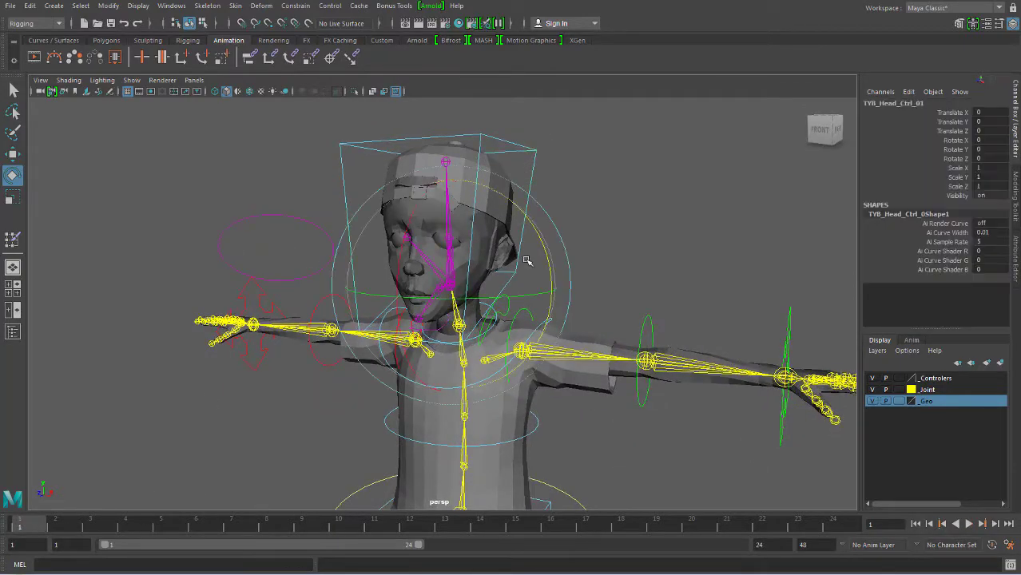
{"action": "left_click_drag", "start_coordinate": [526, 260], "coordinate": [655, 392], "text": "alt"}
{"action": "key", "text": "q"}
{"action": "scroll", "coordinate": [647, 400], "scroll_direction": "up", "scroll_amount": 3}
{"action": "left_click_drag", "start_coordinate": [627, 352], "coordinate": [554, 336], "text": "alt"}
{"action": "left_click", "coordinate": [555, 342]}
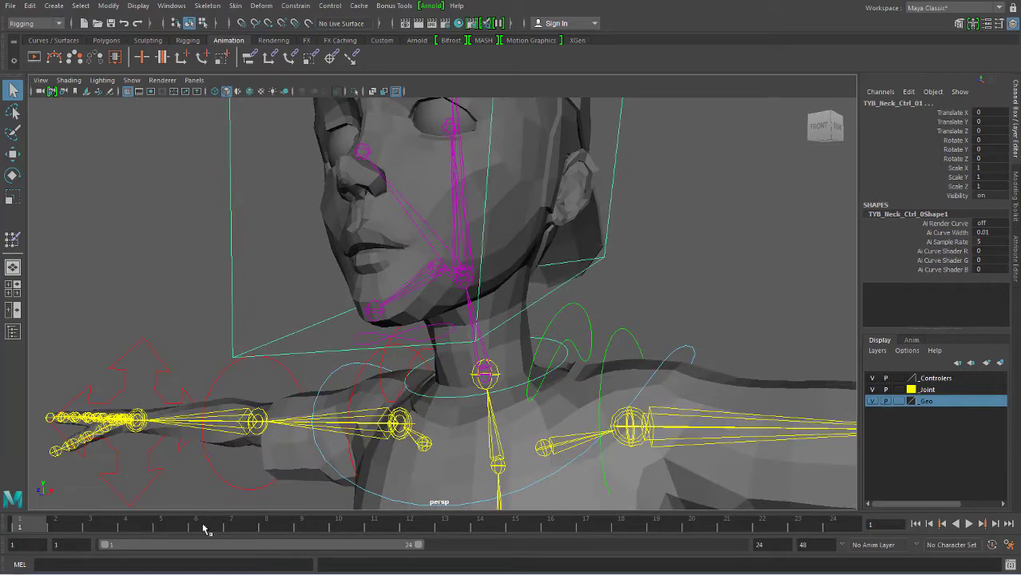
{"action": "left_click_drag", "start_coordinate": [44, 523], "coordinate": [338, 524]}
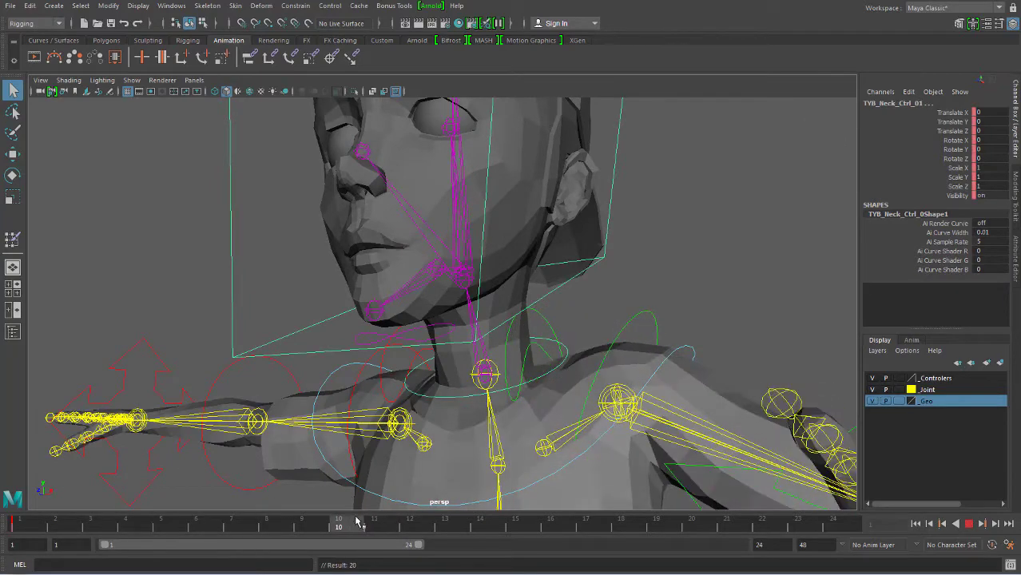
{"action": "scroll", "coordinate": [468, 332], "scroll_direction": "down", "scroll_amount": 5}
- Rotate TYB_Neck_Ctrl_01 and TYB_Head_Ctrl_01 to tilt the neck and head back at frame 10
{"action": "key", "text": "e"}
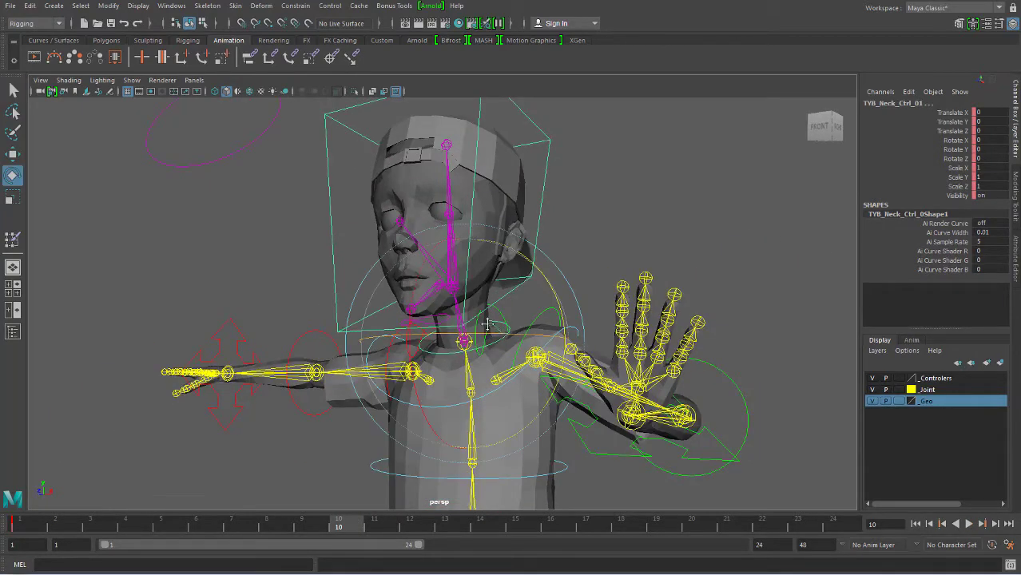
{"action": "mouse_move", "coordinate": [468, 331]}
{"action": "left_mouse_down"}
{"action": "mouse_move", "coordinate": [452, 360]}
{"action": "mouse_move", "coordinate": [457, 340]}
{"action": "left_mouse_up"}
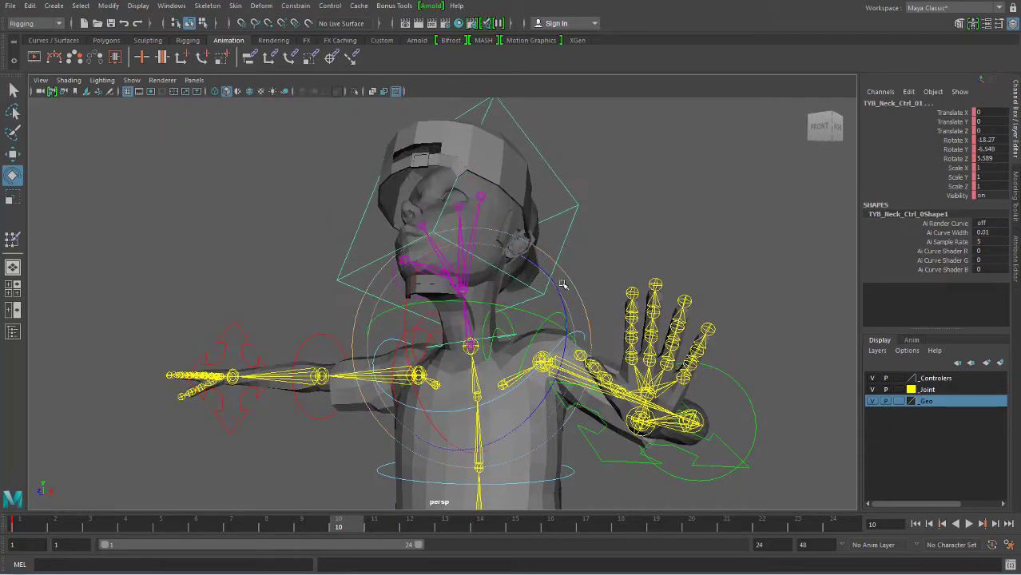
{"action": "left_click_drag", "start_coordinate": [564, 284], "coordinate": [563, 286]}
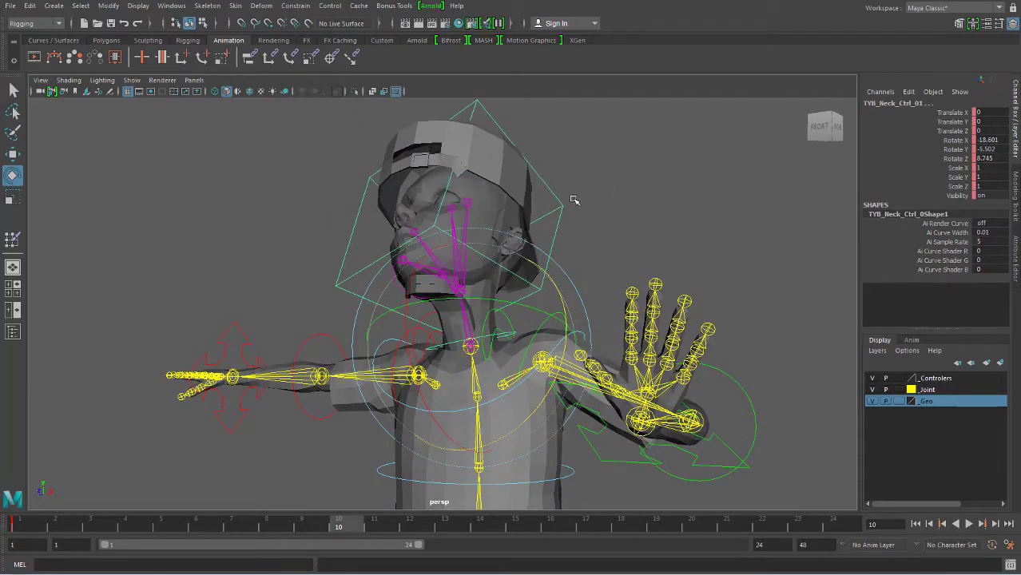
{"action": "left_click", "coordinate": [561, 317]}
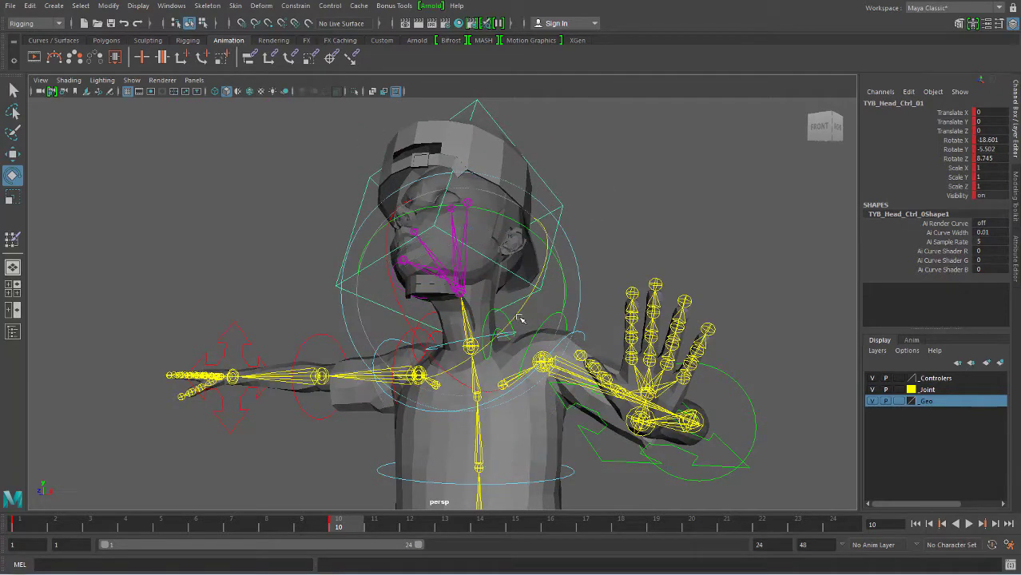
{"action": "left_click_drag", "start_coordinate": [519, 318], "coordinate": [476, 304]}
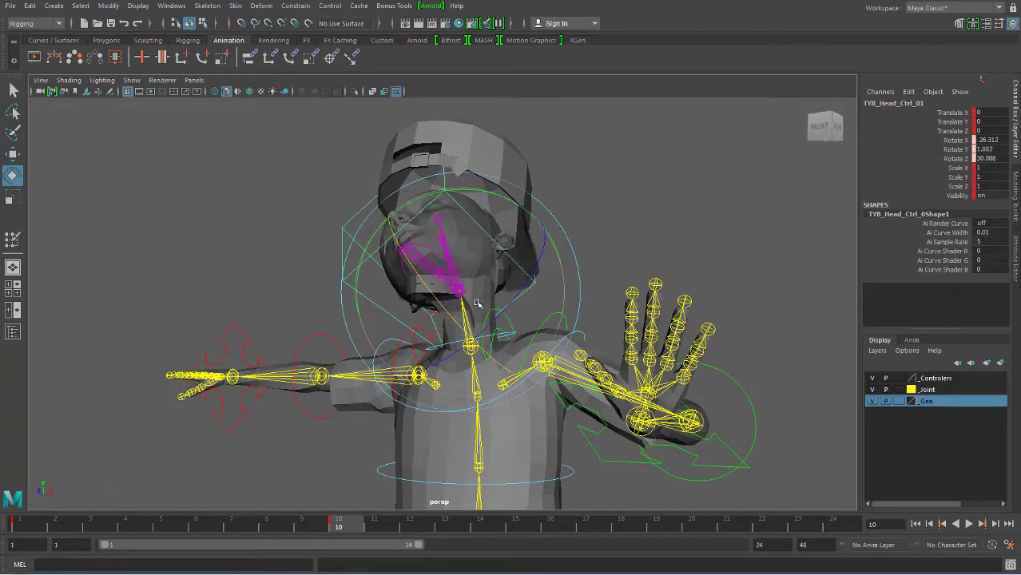
- Play back to check the head pose, clear the selection and hide the Controllers layer
{"action": "left_click_drag", "start_coordinate": [635, 312], "coordinate": [606, 357], "text": "alt"}
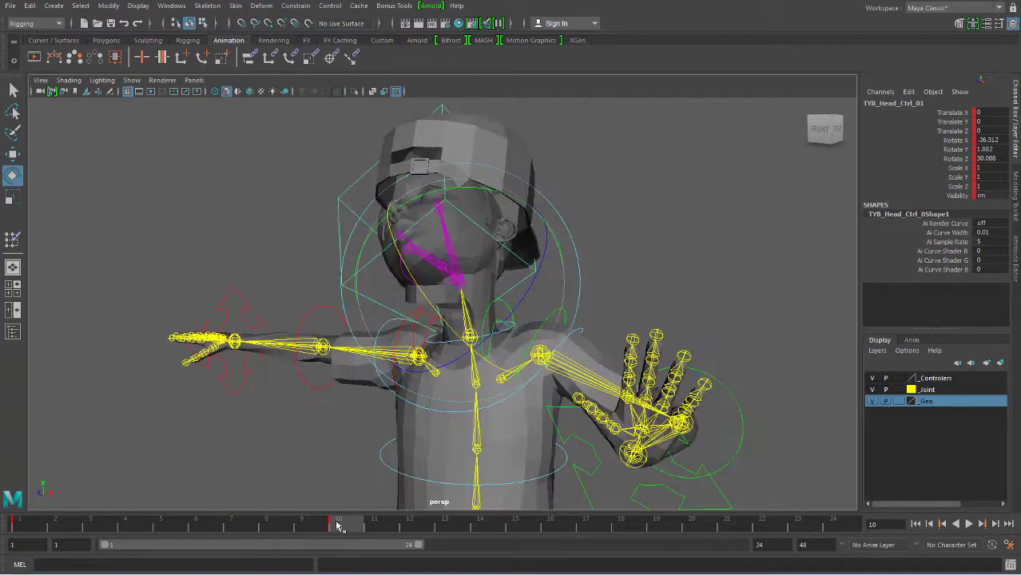
{"action": "key", "text": "alt+v"}
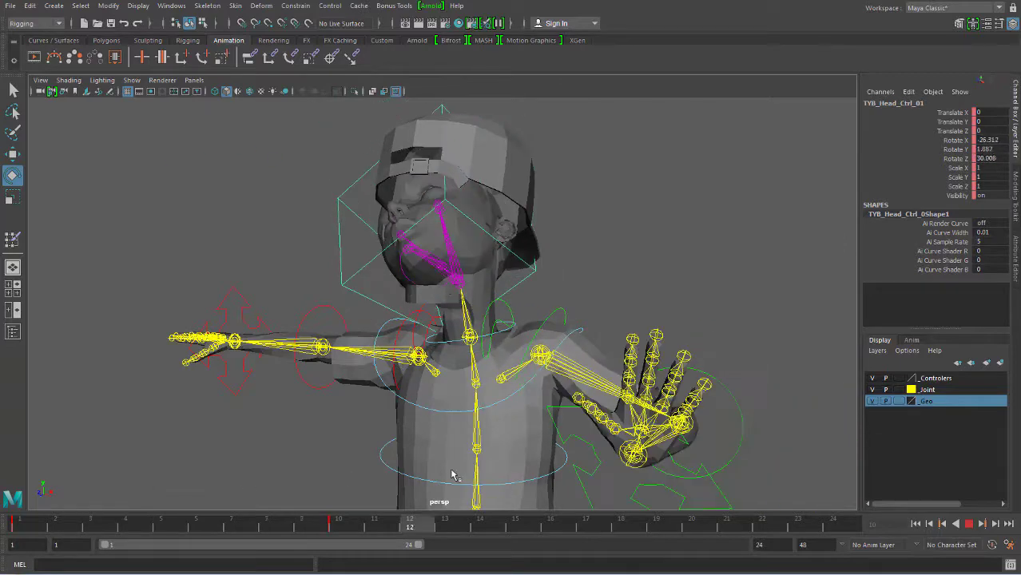
{"action": "key", "text": "alt+v"}
{"action": "left_click", "coordinate": [519, 261]}
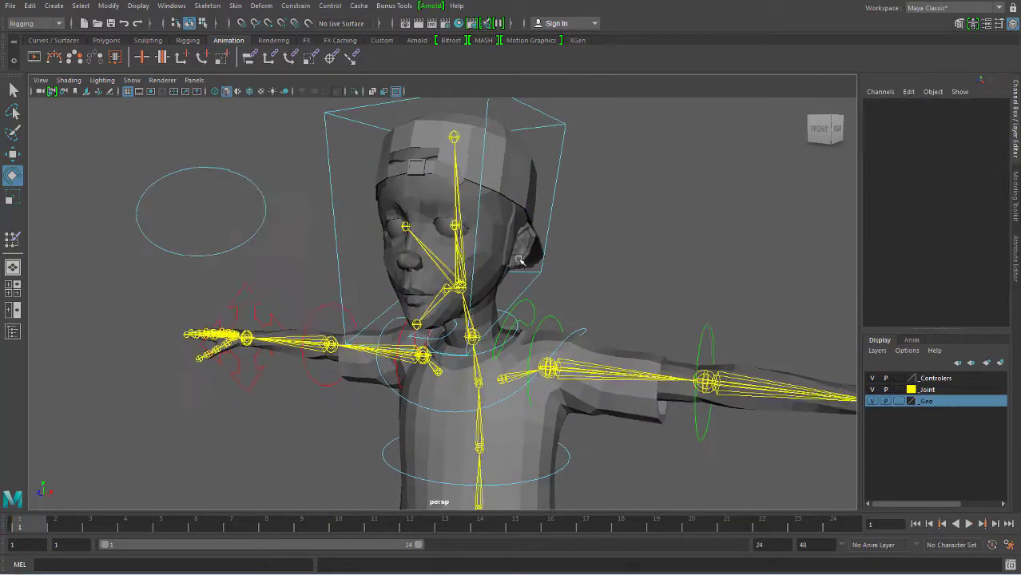
{"action": "left_click", "coordinate": [874, 379]}
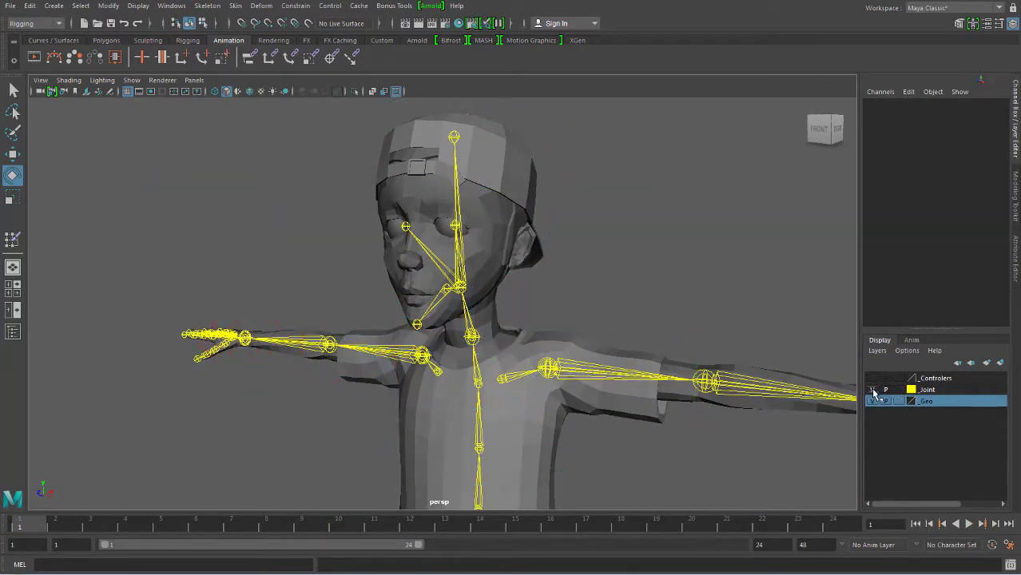
- Hide the Joint layer and isolate the selected head mesh
{"action": "left_click", "coordinate": [874, 391]}
{"action": "mouse_move", "coordinate": [786, 347]}
{"action": "left_mouse_down", "text": "alt"}
{"action": "mouse_move", "coordinate": [578, 264]}
{"action": "mouse_move", "coordinate": [519, 333]}
{"action": "mouse_move", "coordinate": [499, 321]}
{"action": "mouse_move", "coordinate": [541, 325]}
{"action": "mouse_move", "coordinate": [506, 318]}
{"action": "left_mouse_up", "text": "alt"}
{"action": "left_click", "coordinate": [499, 321]}
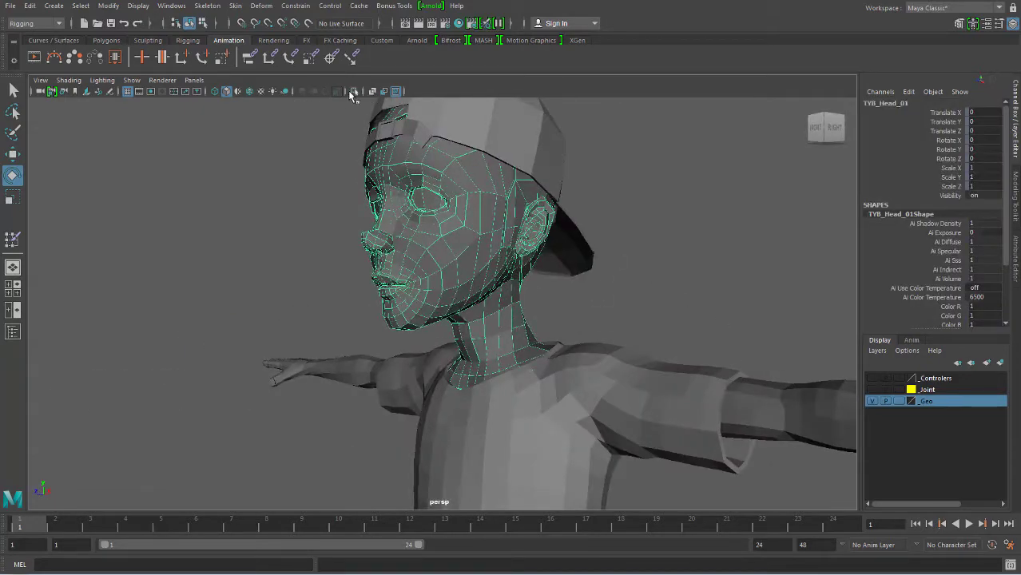
{"action": "left_click", "coordinate": [355, 92]}
- Switch to the Right View and frame the isolated head
{"action": "mouse_move", "coordinate": [569, 210]}
{"action": "left_mouse_down", "text": "alt"}
{"action": "mouse_move", "coordinate": [645, 286]}
{"action": "mouse_move", "coordinate": [637, 308]}
{"action": "left_mouse_up", "text": "alt"}
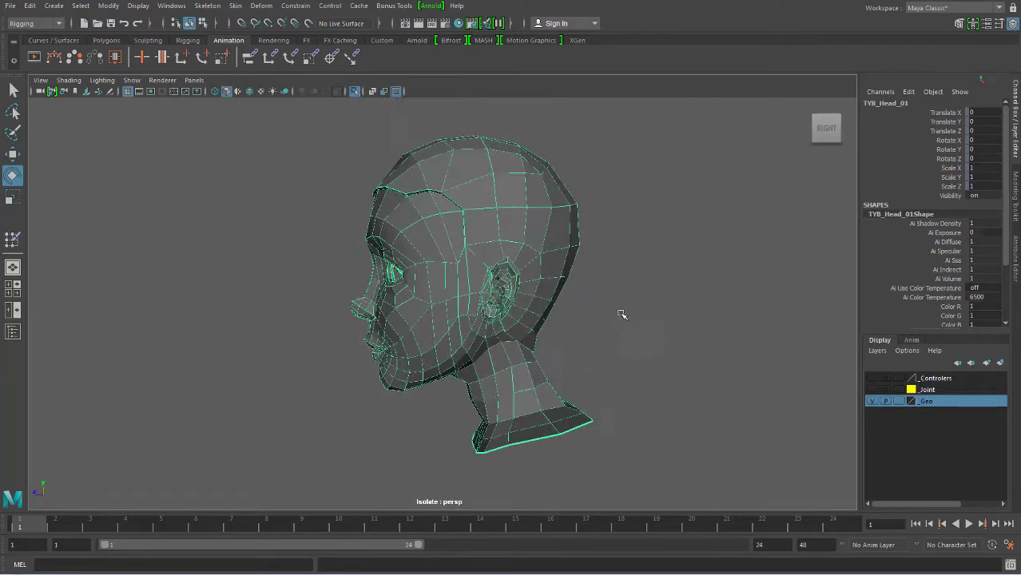
{"action": "key", "text": "space"}
{"action": "left_click", "coordinate": [662, 306]}
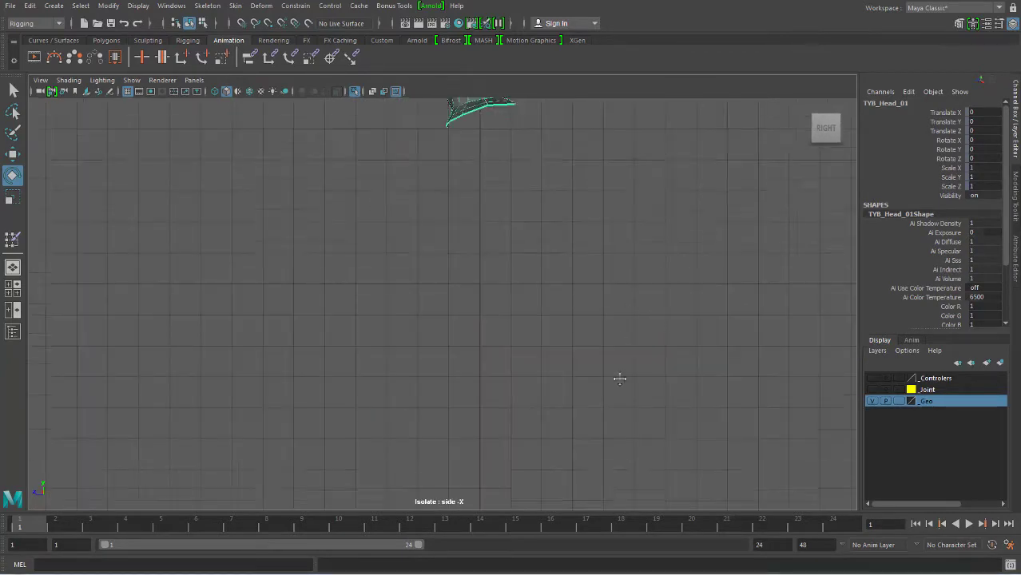
{"action": "key", "text": "f"}
{"action": "scroll", "coordinate": [537, 307], "scroll_direction": "up", "scroll_amount": 1}
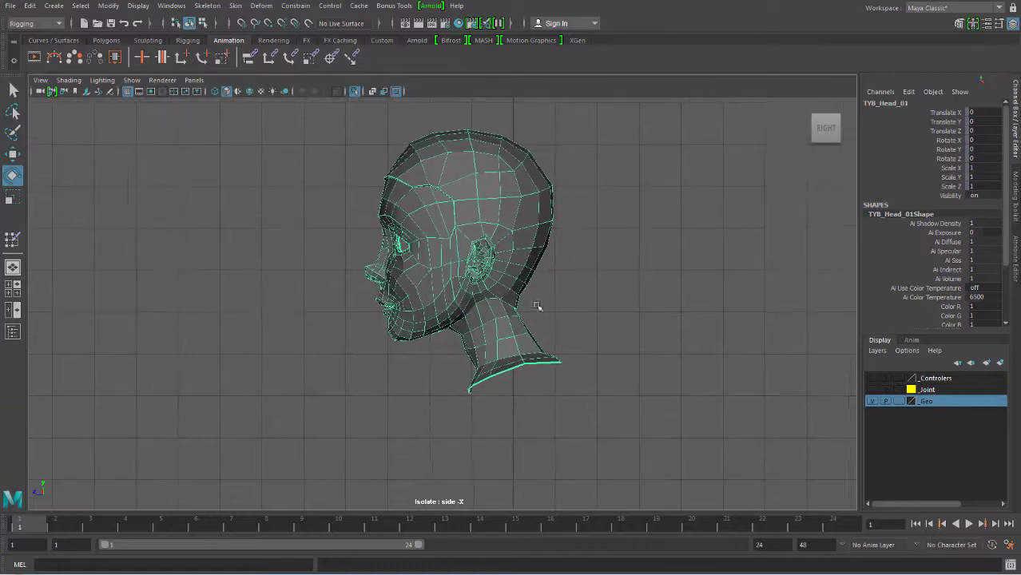
{"action": "scroll", "coordinate": [684, 353], "scroll_direction": "up", "scroll_amount": 2}
{"action": "scroll", "coordinate": [591, 368], "scroll_direction": "up", "scroll_amount": 1}
{"action": "middle_click_drag", "start_coordinate": [591, 367], "coordinate": [601, 369], "text": "alt"}
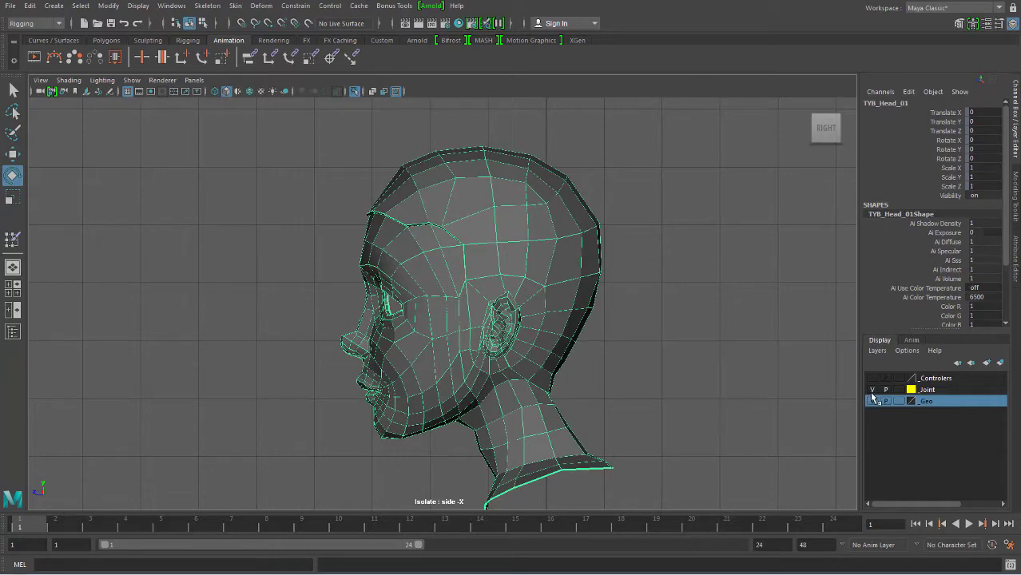
- Exit isolate, show the Joint layer again, and select the head joint to inspect it
{"action": "left_click", "coordinate": [355, 91]}
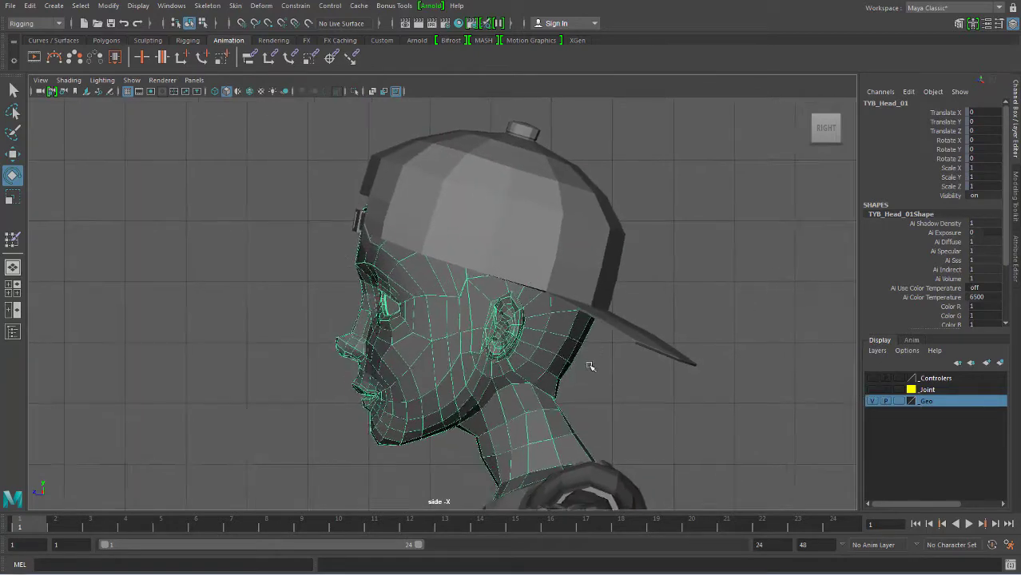
{"action": "middle_click_drag", "start_coordinate": [587, 356], "coordinate": [591, 304], "text": "alt"}
{"action": "left_click", "coordinate": [871, 389]}
{"action": "left_click_drag", "start_coordinate": [588, 346], "coordinate": [644, 369], "text": "alt"}
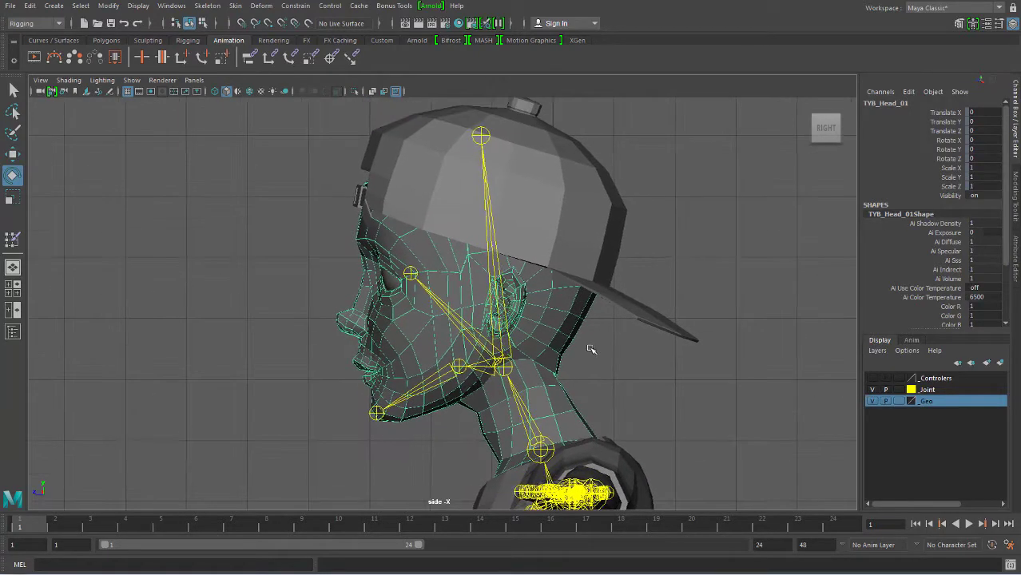
{"action": "scroll", "coordinate": [591, 388], "scroll_direction": "up", "scroll_amount": 2}
{"action": "scroll", "coordinate": [591, 388], "scroll_direction": "down", "scroll_amount": 2}
{"action": "scroll", "coordinate": [508, 226], "scroll_direction": "down", "scroll_amount": 1}
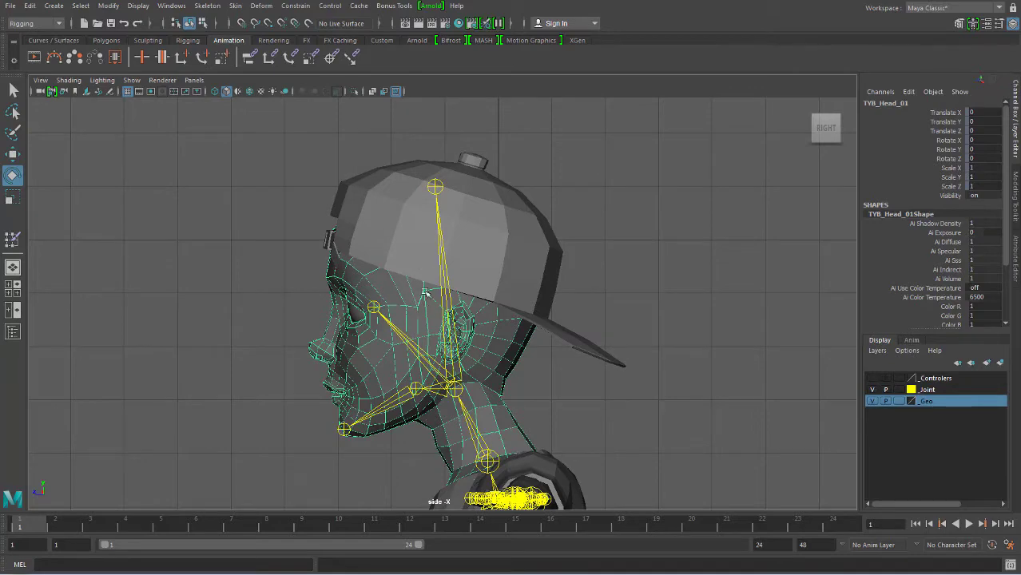
{"action": "scroll", "coordinate": [441, 321], "scroll_direction": "up", "scroll_amount": 1}
{"action": "scroll", "coordinate": [468, 357], "scroll_direction": "up", "scroll_amount": 2}
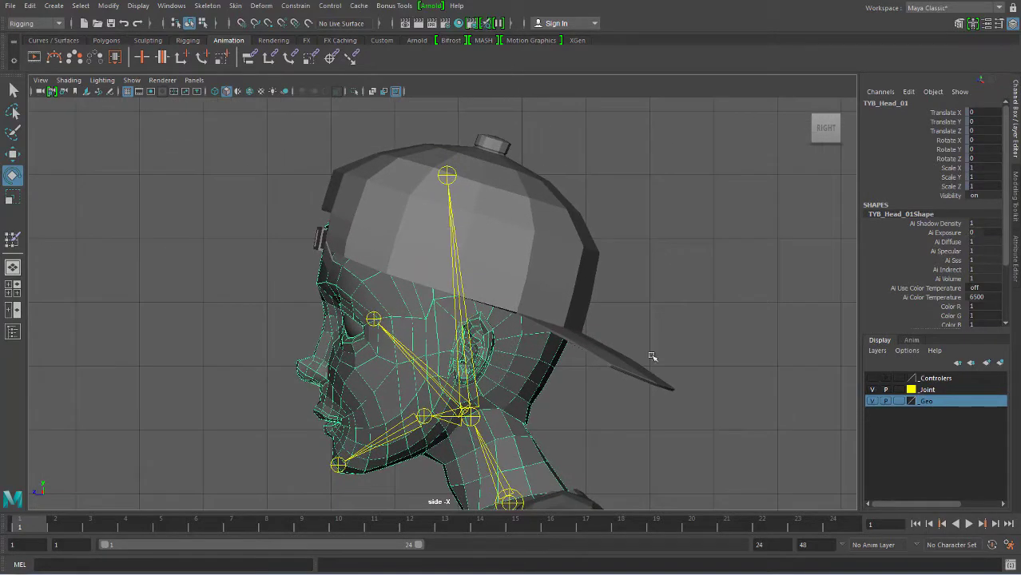
{"action": "left_click", "coordinate": [580, 215]}
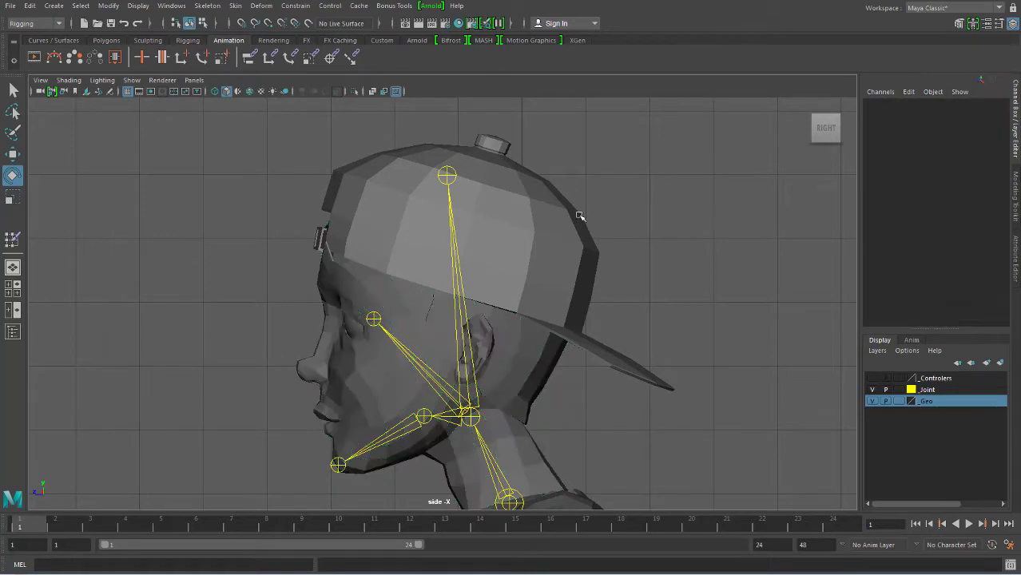
{"action": "left_click", "coordinate": [471, 283]}
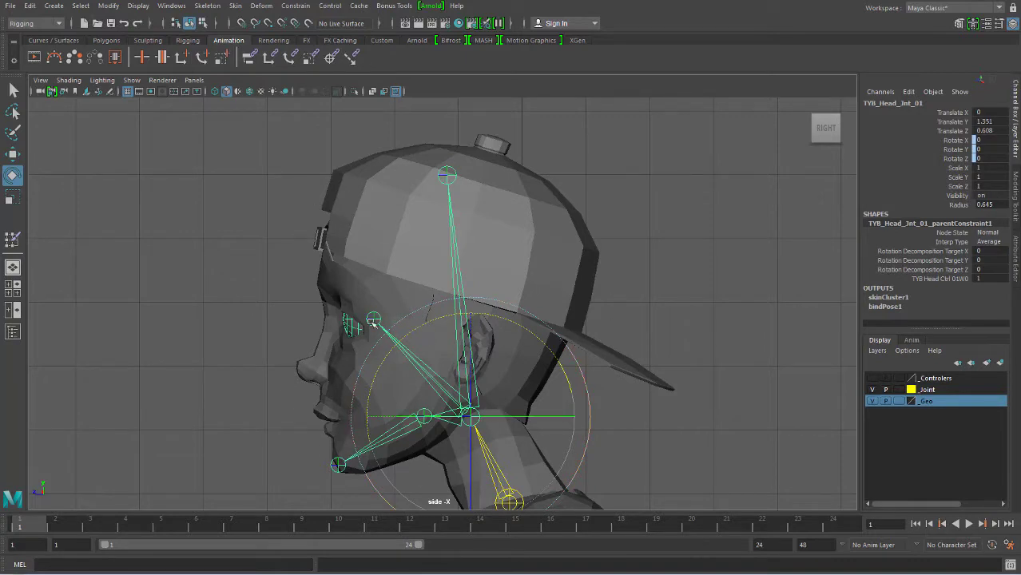
{"action": "left_click", "coordinate": [709, 242]}
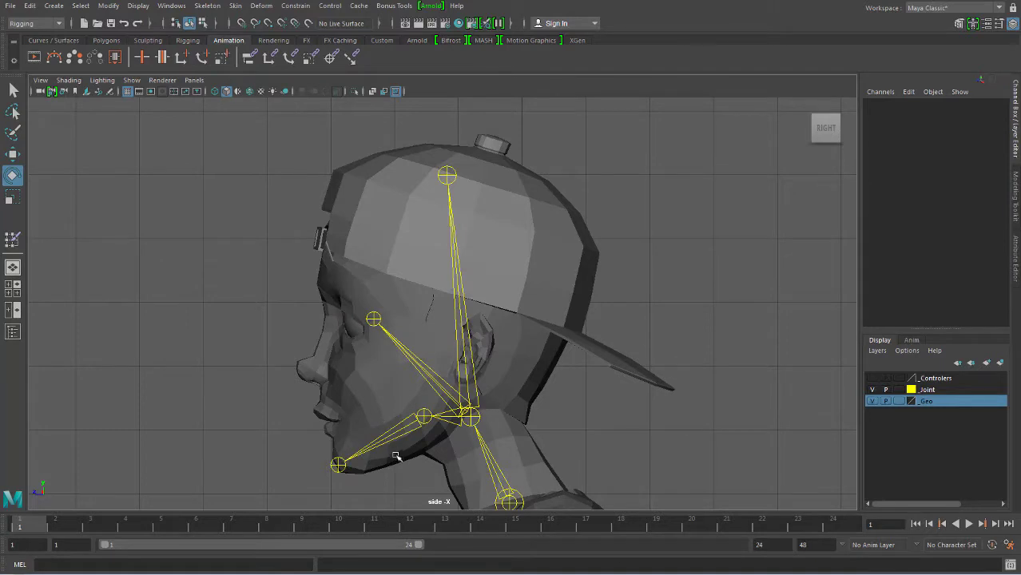
- Rotate the jaw joint open in X twice to test deformation, undoing back to closed each time
{"action": "left_click", "coordinate": [383, 429]}
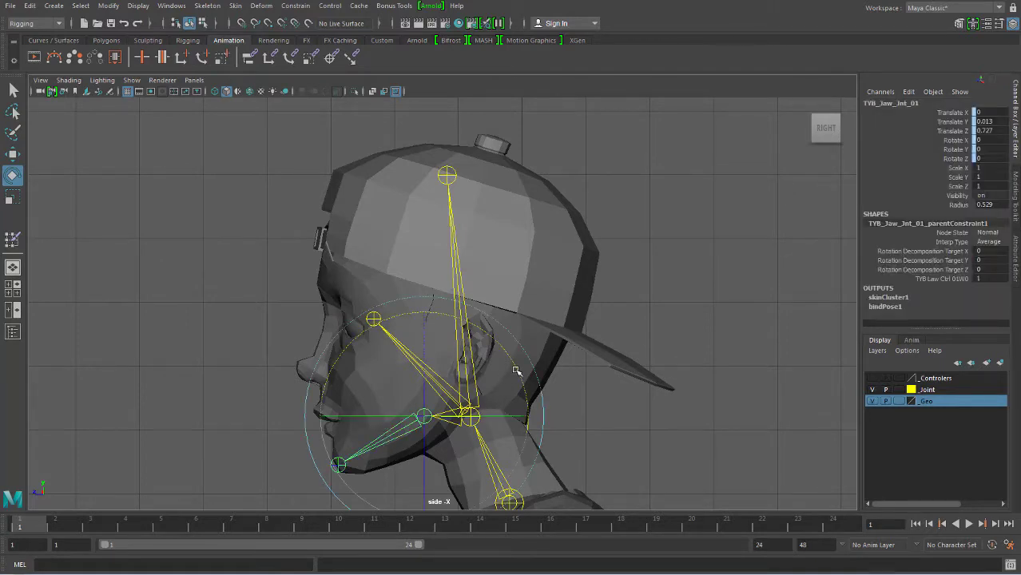
{"action": "mouse_move", "coordinate": [517, 366]}
{"action": "left_mouse_down"}
{"action": "mouse_move", "coordinate": [474, 305]}
{"action": "mouse_move", "coordinate": [473, 327]}
{"action": "left_mouse_up"}
{"action": "key", "text": "ctrl+z"}
{"action": "key", "text": "ctrl+z"}
{"action": "key", "text": "ctrl+z"}
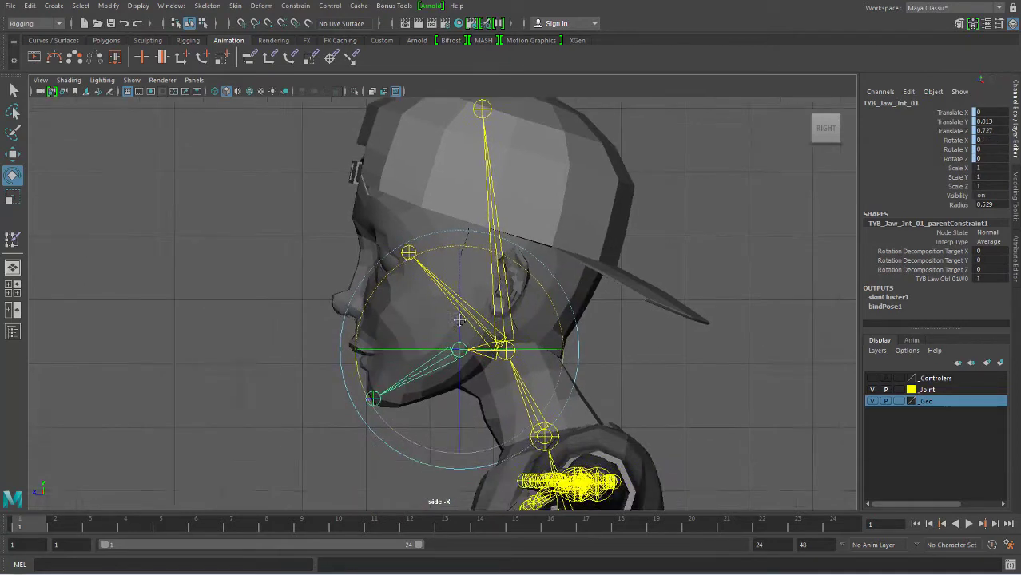
{"action": "scroll", "coordinate": [766, 424], "scroll_direction": "up", "scroll_amount": 5}
{"action": "middle_click_drag", "start_coordinate": [765, 423], "coordinate": [539, 405], "text": "alt"}
{"action": "scroll", "coordinate": [460, 307], "scroll_direction": "up", "scroll_amount": 2}
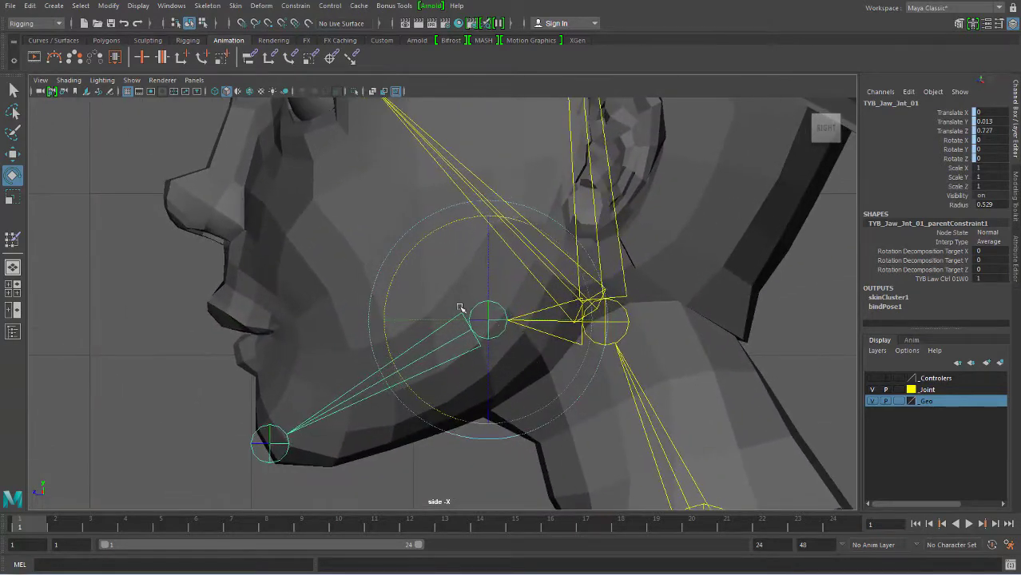
{"action": "left_click_drag", "start_coordinate": [393, 361], "coordinate": [425, 412]}
{"action": "key", "text": "ctrl+z"}
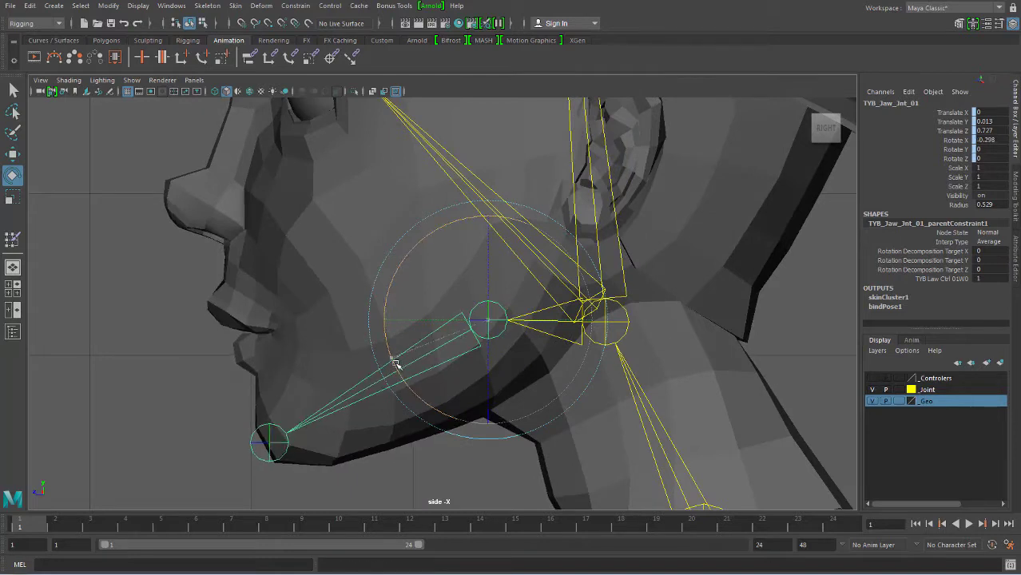
{"action": "key", "text": "ctrl+z"}
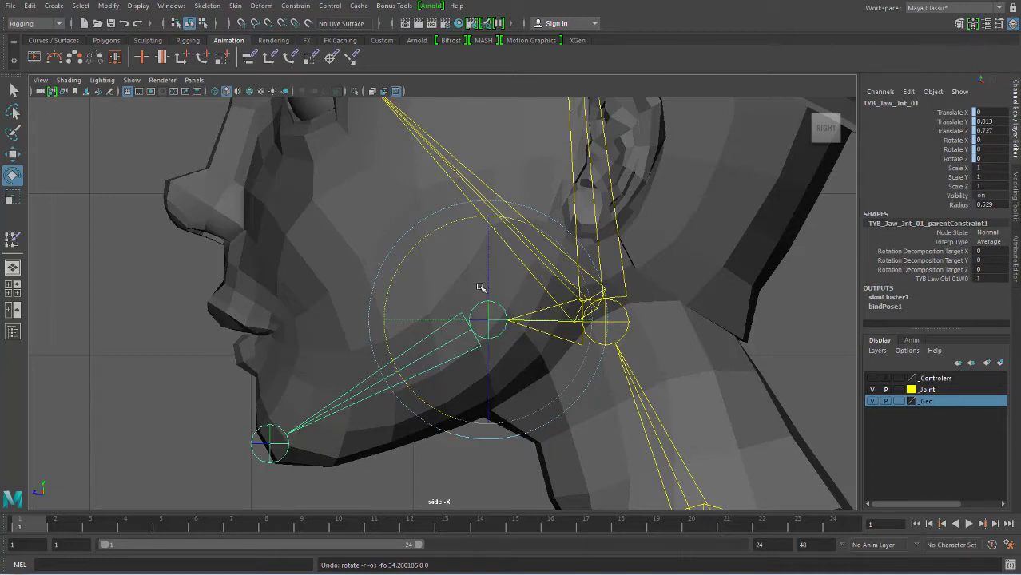
- Deselect the jaw joint and select the head mesh, framing the whole head
{"action": "left_click", "coordinate": [173, 336]}
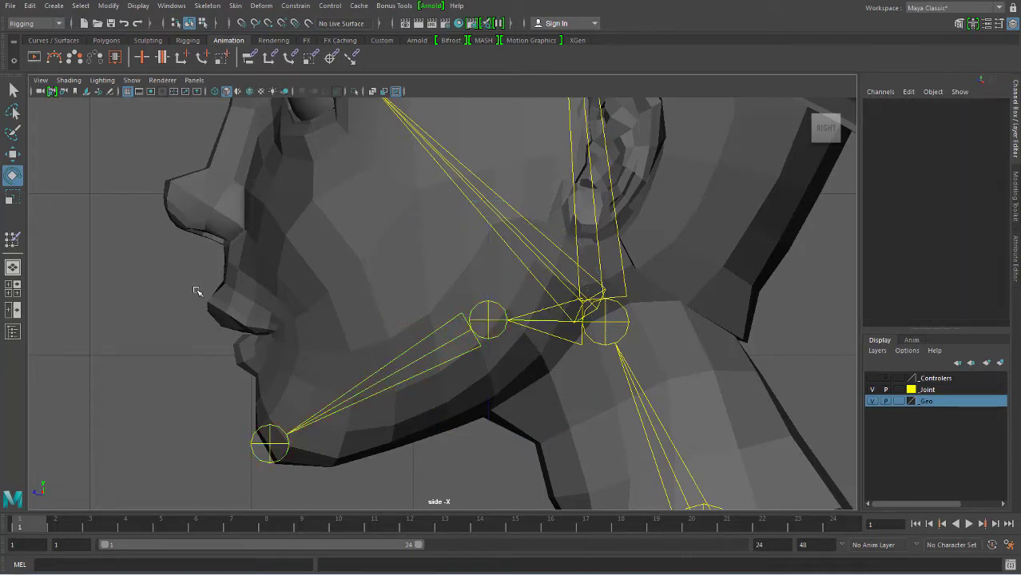
{"action": "left_click", "coordinate": [296, 292]}
{"action": "mouse_move", "coordinate": [296, 292]}
{"action": "middle_mouse_down", "text": "alt"}
{"action": "mouse_move", "coordinate": [358, 336]}
{"action": "mouse_move", "coordinate": [510, 288]}
{"action": "middle_mouse_up", "text": "alt"}
{"action": "scroll", "coordinate": [358, 335], "scroll_direction": "down", "scroll_amount": 5}
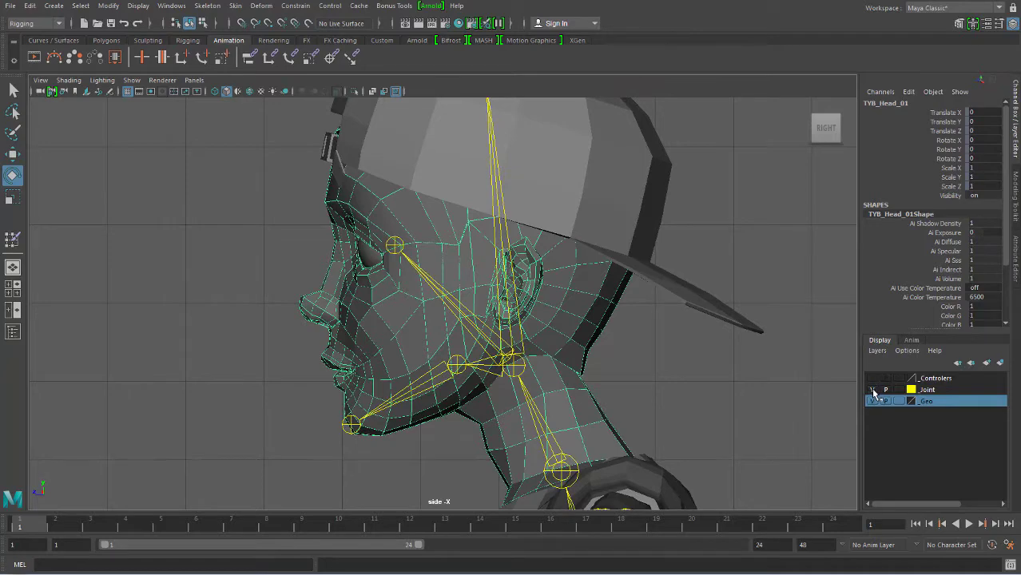
- Hide the Joint layer and isolate the head mesh, recentred in the view
{"action": "left_click", "coordinate": [873, 391]}
{"action": "scroll", "coordinate": [467, 296], "scroll_direction": "up", "scroll_amount": 2}
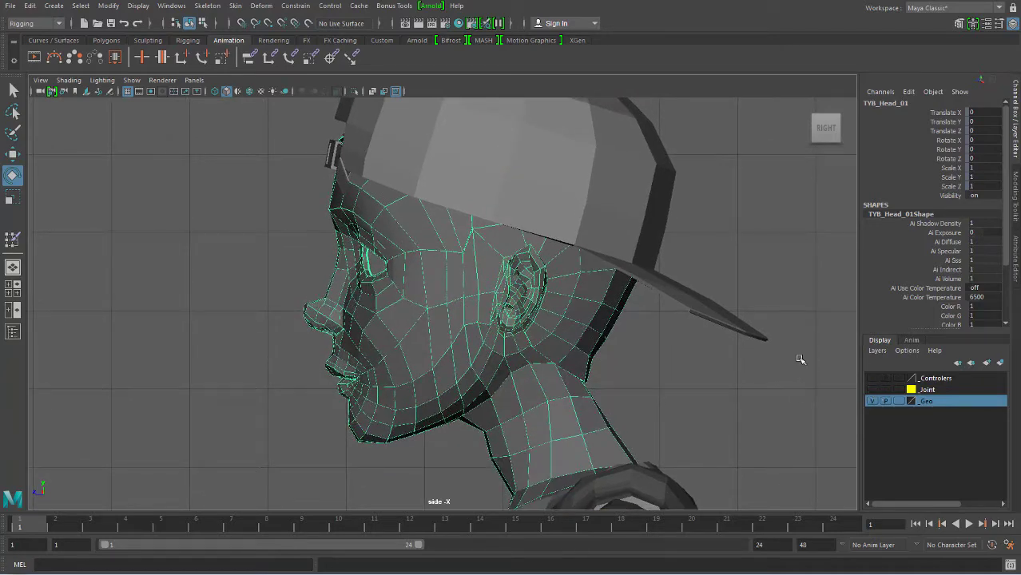
{"action": "left_click", "coordinate": [356, 91]}
{"action": "scroll", "coordinate": [565, 147], "scroll_direction": "down", "scroll_amount": 2}
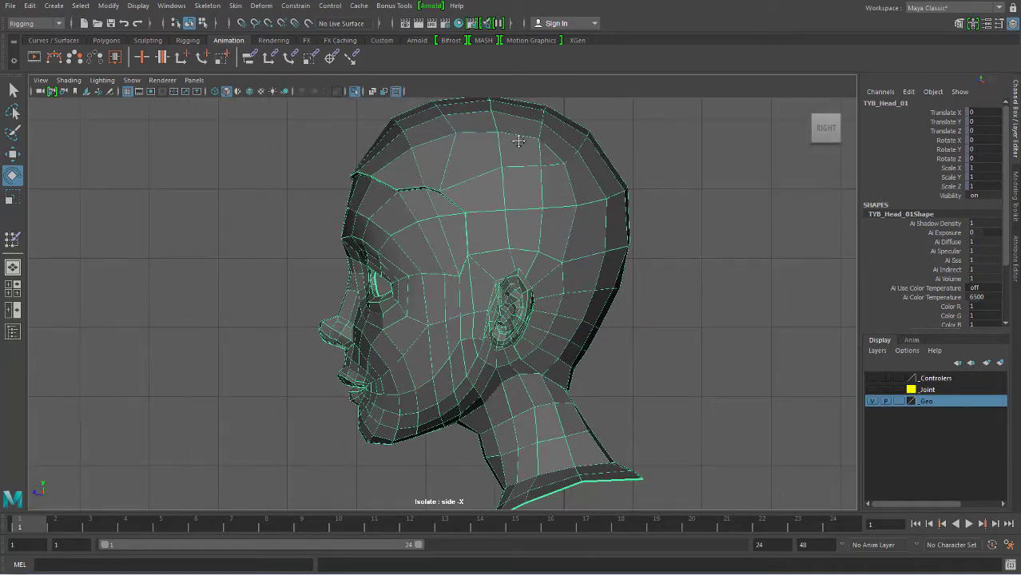
{"action": "middle_click_drag", "start_coordinate": [519, 141], "coordinate": [529, 118], "text": "alt"}
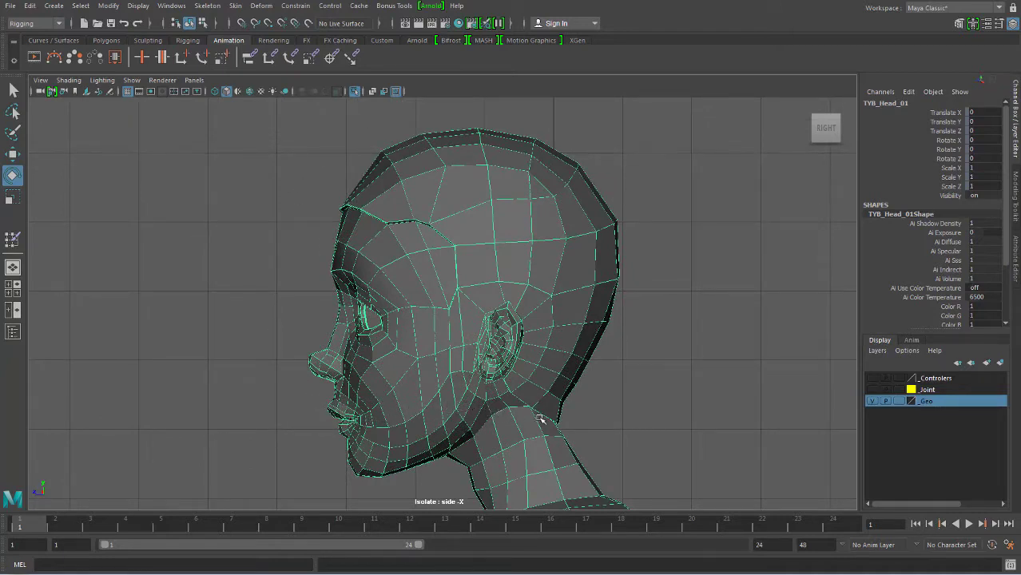
{"action": "left_click_drag", "start_coordinate": [487, 281], "coordinate": [482, 274], "text": "alt"}
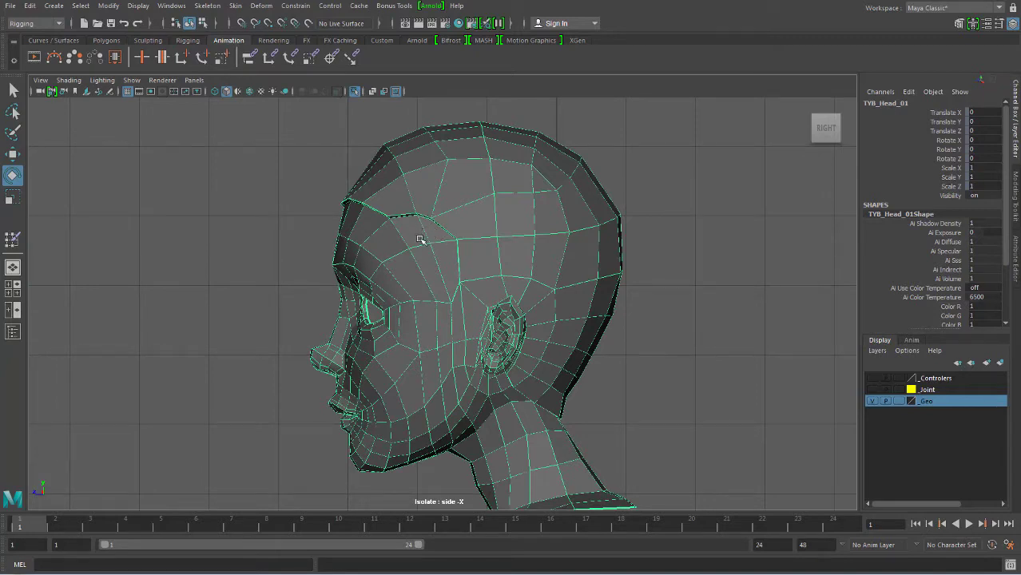
- Put the head into vertex mode and display it in wireframe
{"action": "right_click", "coordinate": [422, 246]}
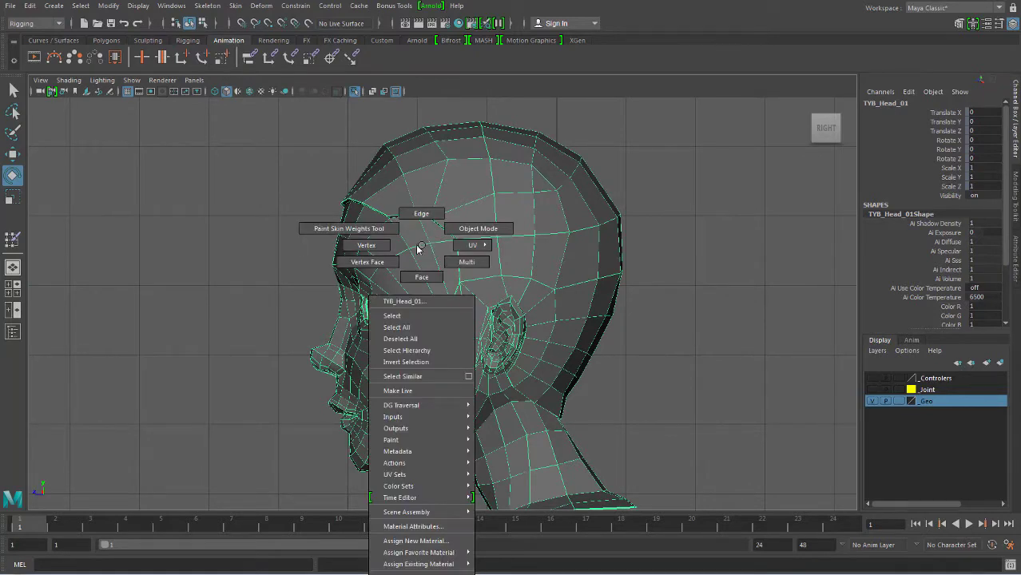
{"action": "right_click_drag", "start_coordinate": [417, 248], "coordinate": [382, 246]}
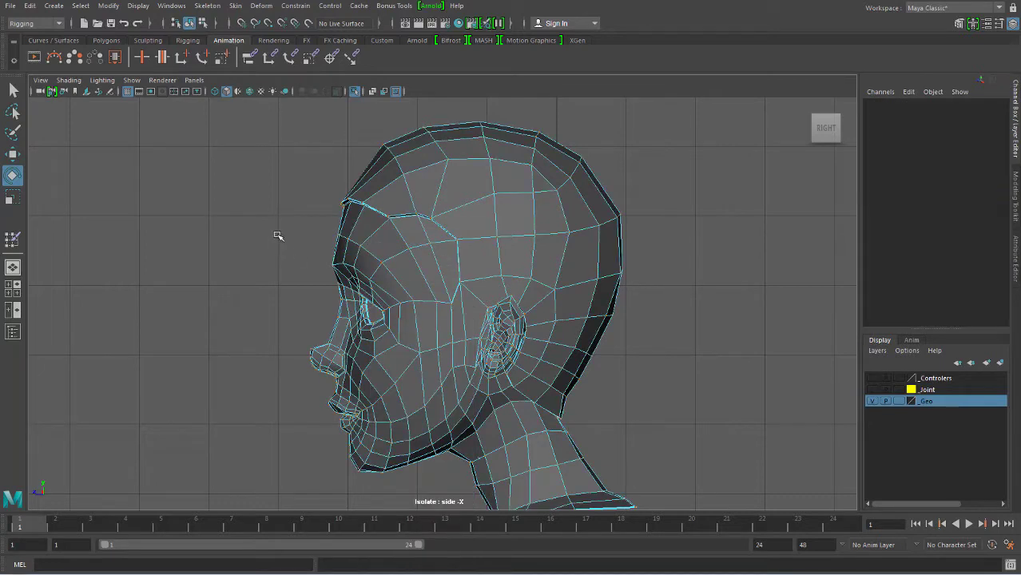
{"action": "scroll", "coordinate": [351, 312], "scroll_direction": "down", "scroll_amount": 1}
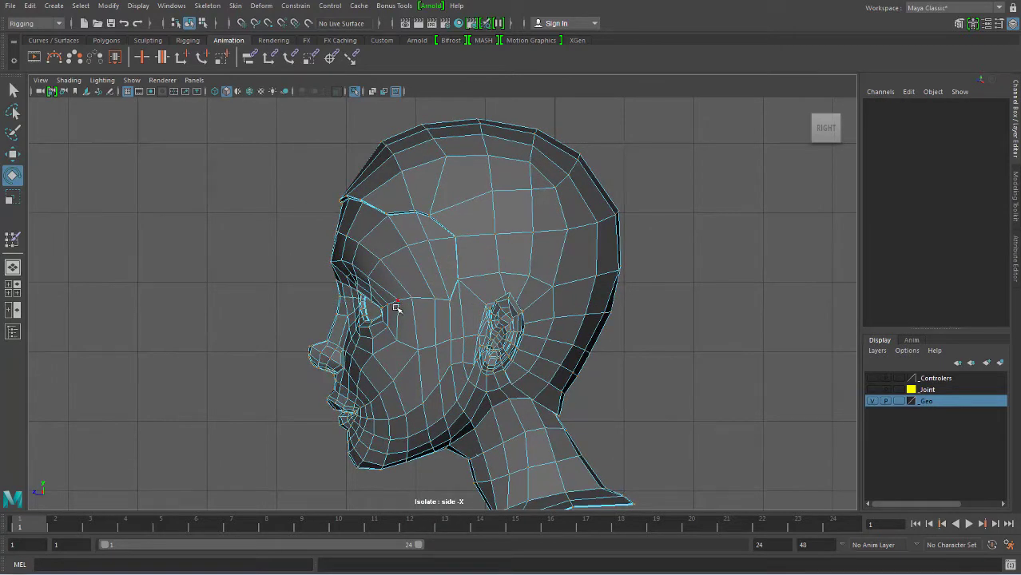
{"action": "key", "text": "4"}
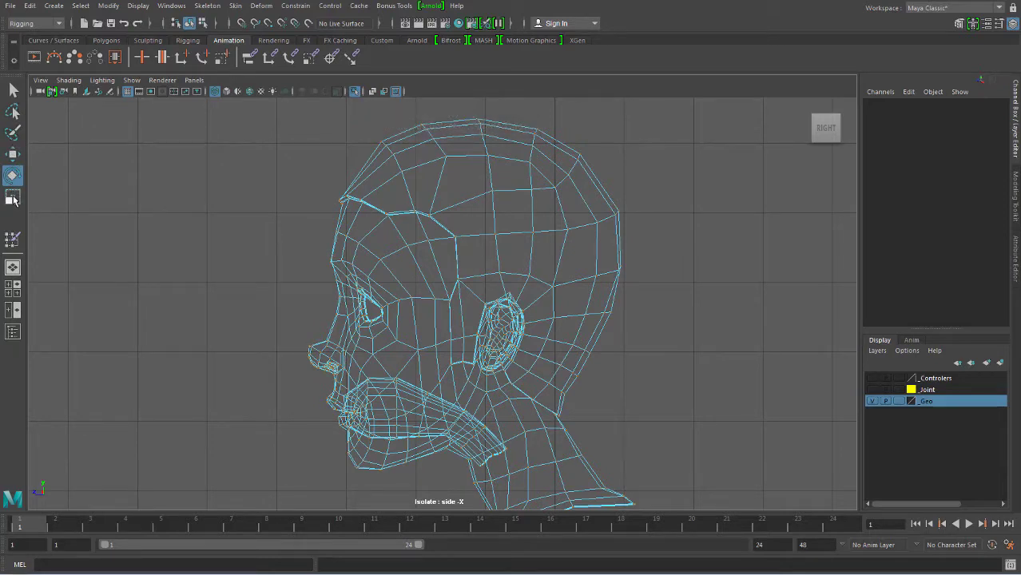
- Test a forehead vertex selection with the Scale tool, clear it, and reselect the Scale tool
{"action": "left_click", "coordinate": [12, 196]}
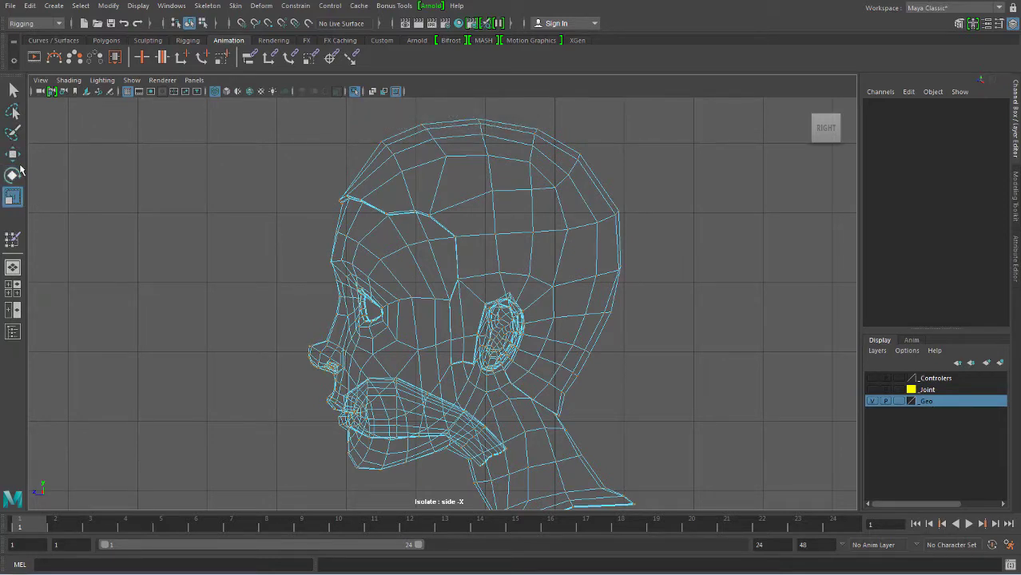
{"action": "left_click_drag", "start_coordinate": [294, 196], "coordinate": [351, 232]}
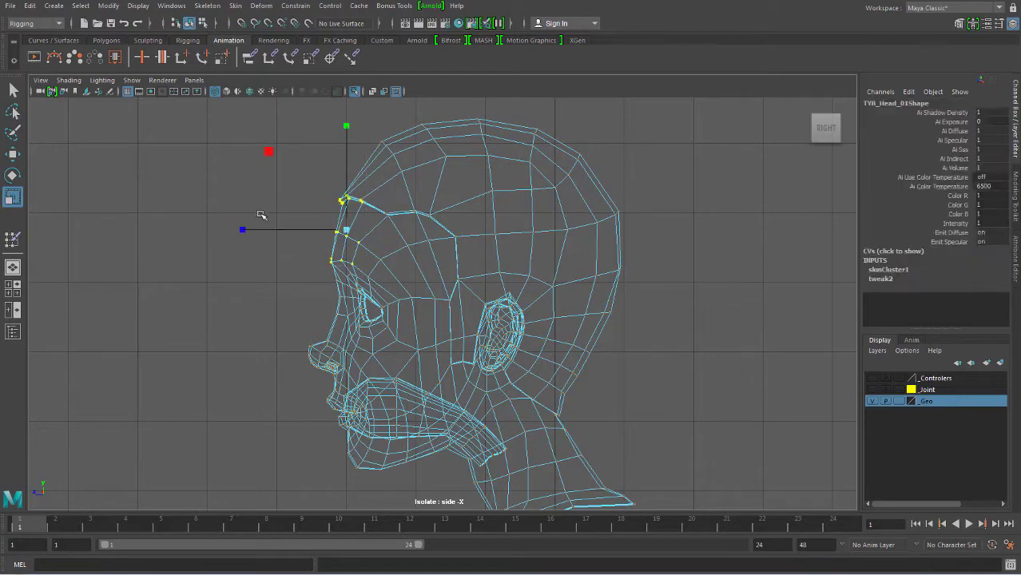
{"action": "left_click", "coordinate": [262, 222]}
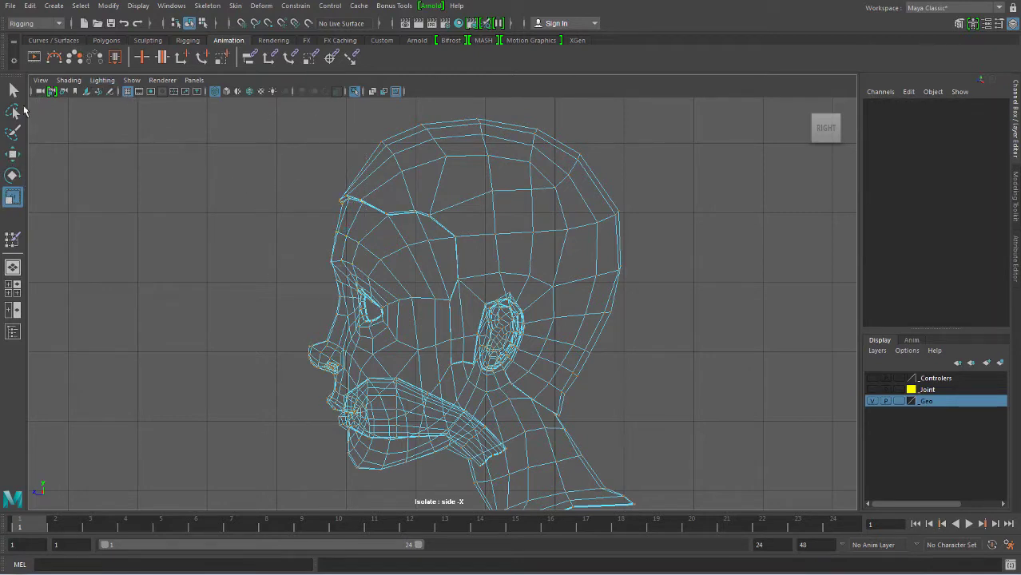
{"action": "left_click", "coordinate": [13, 90]}
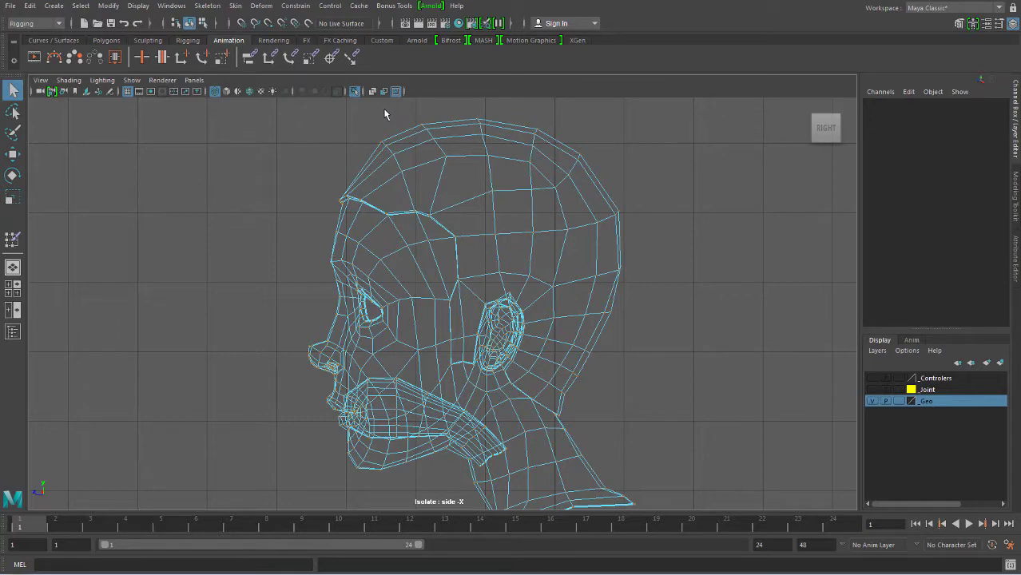
{"action": "left_click_drag", "start_coordinate": [284, 183], "coordinate": [285, 183]}
{"action": "left_click", "coordinate": [401, 128]}
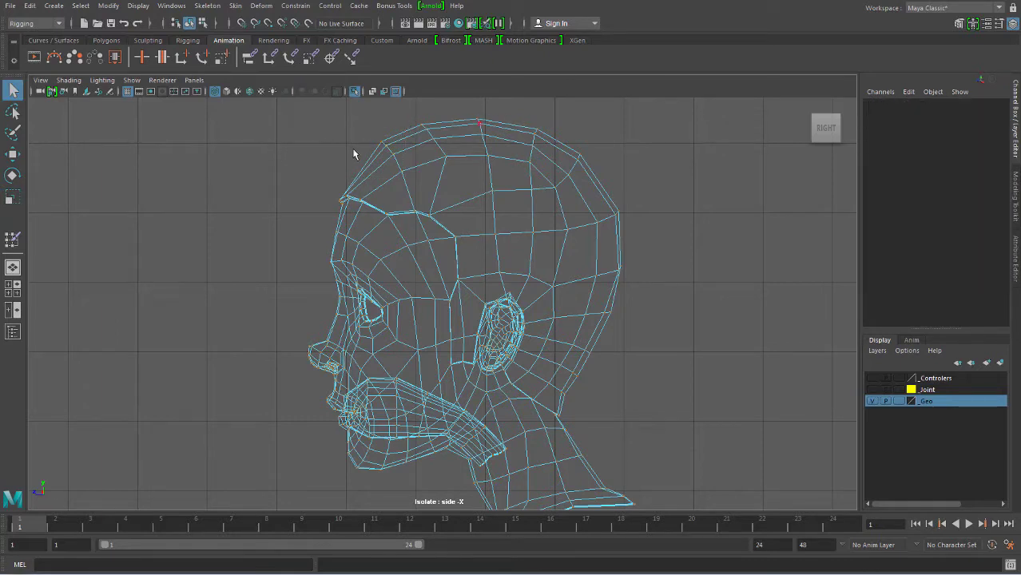
- Keep the Scale Tool axis orientation as Object, then switch to the Lasso tool
{"action": "double_click", "coordinate": [13, 197]}
{"action": "left_click", "coordinate": [788, 128]}
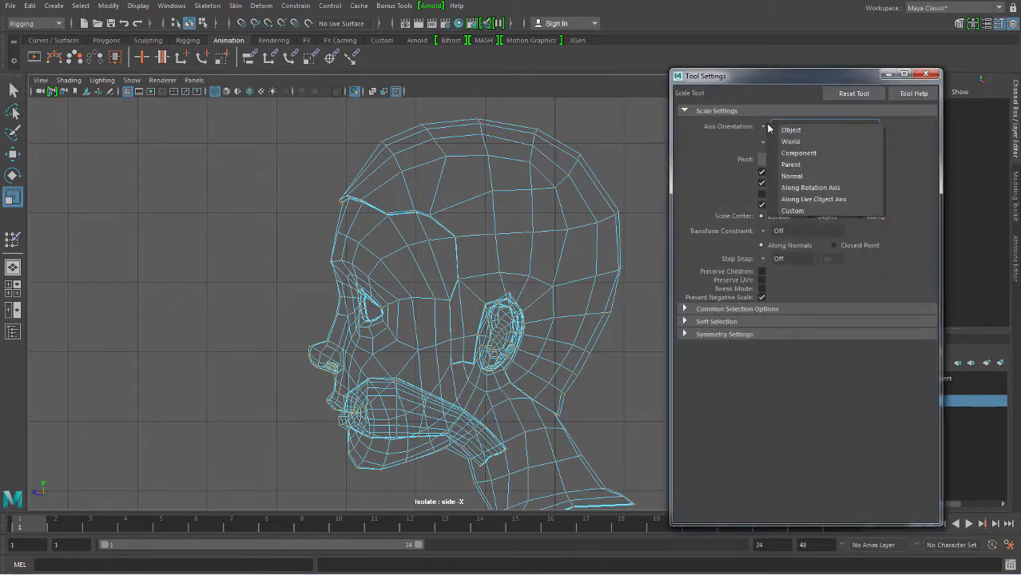
{"action": "left_click", "coordinate": [935, 77]}
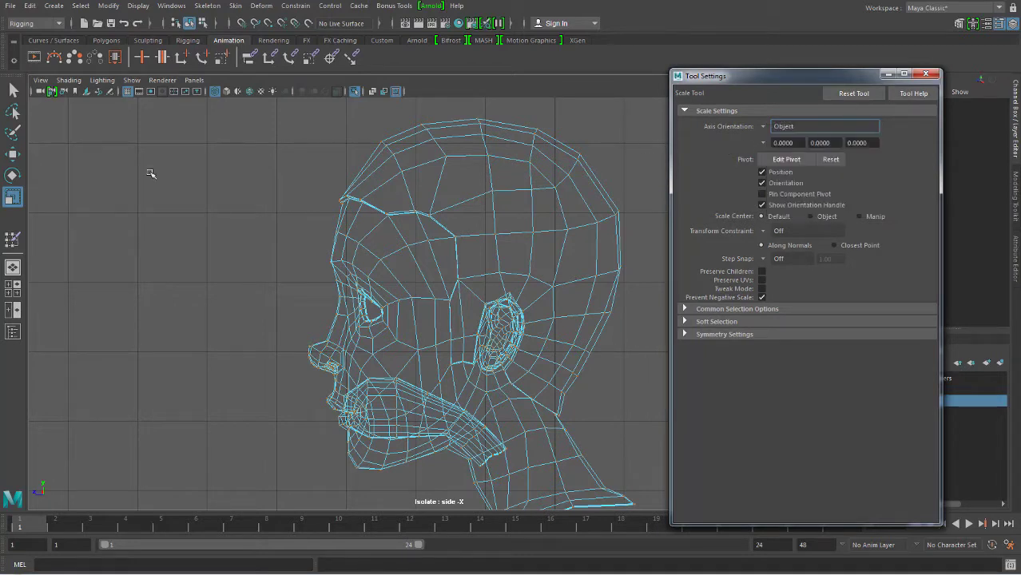
{"action": "left_click", "coordinate": [13, 132]}
{"action": "left_click", "coordinate": [13, 112]}
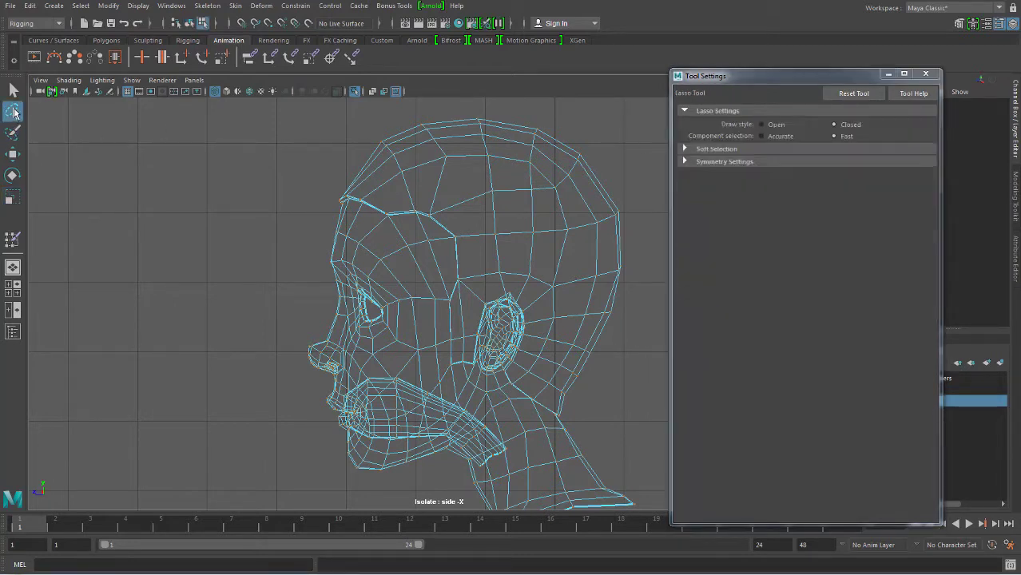
{"action": "left_click", "coordinate": [925, 74]}
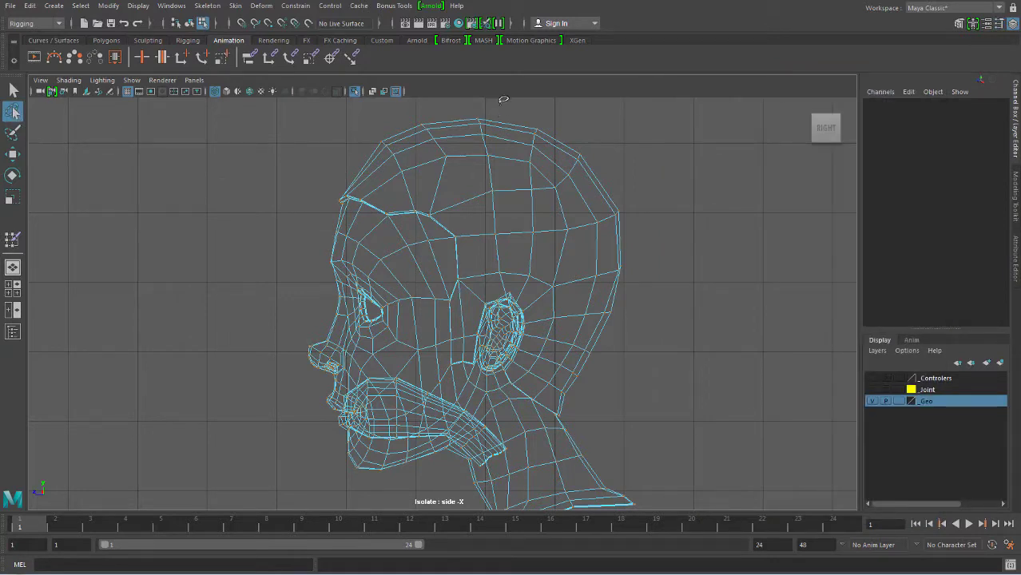
- Lasso the cranium, face and ear vertices, leaving out the jaw
{"action": "left_click_drag", "start_coordinate": [502, 99], "coordinate": [358, 123]}
{"action": "left_click_drag", "start_coordinate": [274, 295], "coordinate": [296, 392]}
{"action": "left_click_drag", "start_coordinate": [357, 405], "coordinate": [380, 400]}
{"action": "mouse_move", "coordinate": [455, 414]}
{"action": "left_mouse_down"}
{"action": "mouse_move", "coordinate": [527, 397]}
{"action": "mouse_move", "coordinate": [644, 405]}
{"action": "mouse_move", "coordinate": [528, 103]}
{"action": "mouse_move", "coordinate": [260, 167]}
{"action": "left_mouse_up"}
- Frame the head and add the mouth and upper lip vertices to the selection
{"action": "scroll", "coordinate": [394, 396], "scroll_direction": "up", "scroll_amount": 3}
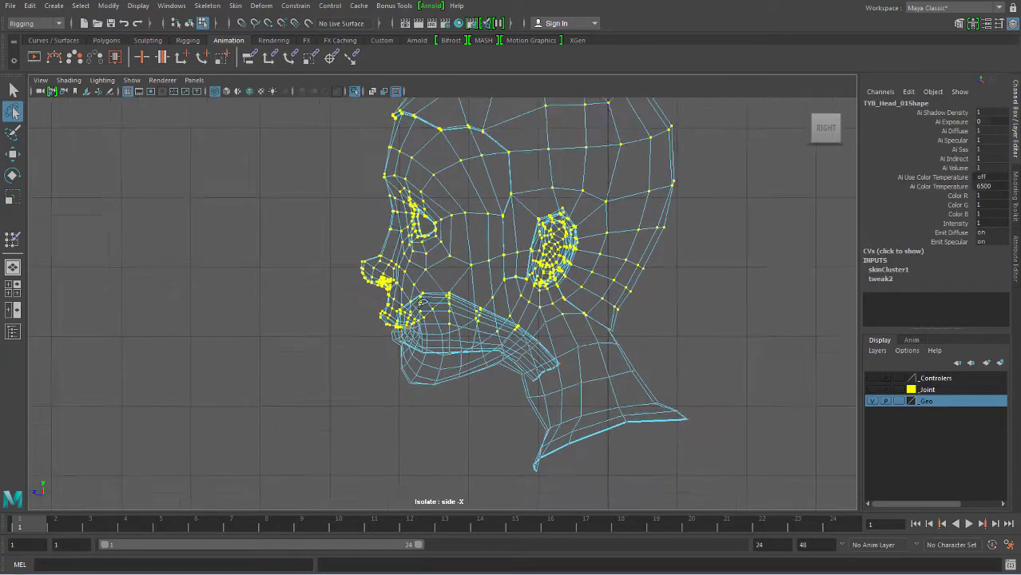
{"action": "scroll", "coordinate": [310, 322], "scroll_direction": "up", "scroll_amount": 2}
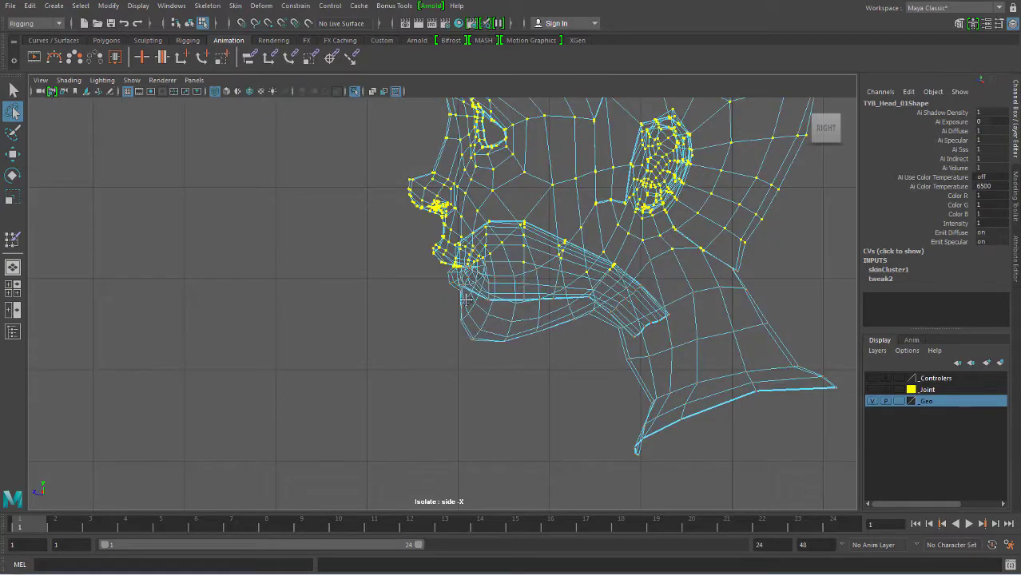
{"action": "key", "text": "f"}
{"action": "scroll", "coordinate": [422, 354], "scroll_direction": "up", "scroll_amount": 3}
{"action": "scroll", "coordinate": [450, 361], "scroll_direction": "up", "scroll_amount": 3}
{"action": "scroll", "coordinate": [450, 361], "scroll_direction": "down", "scroll_amount": 3}
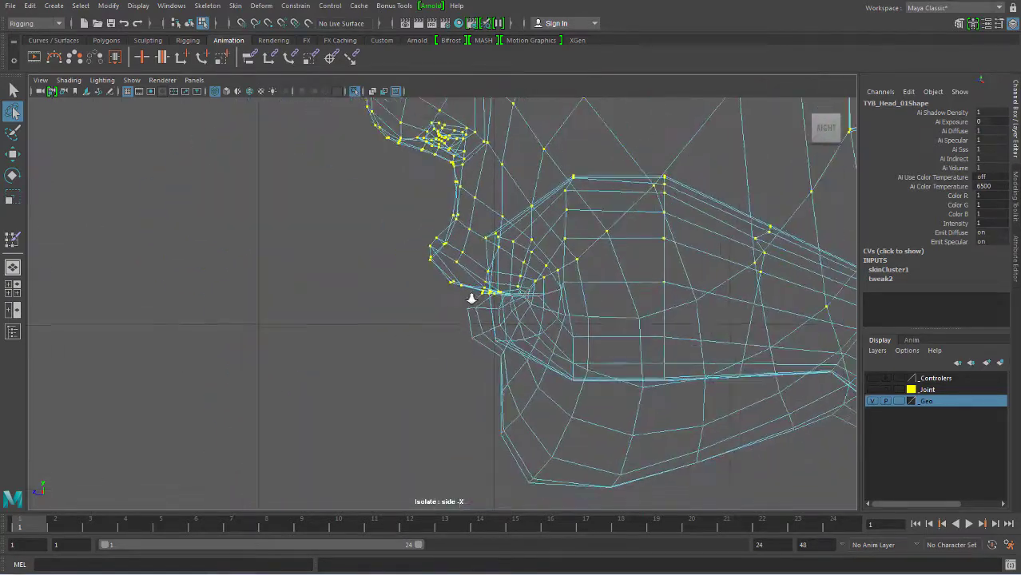
{"action": "scroll", "coordinate": [477, 292], "scroll_direction": "up", "scroll_amount": 3}
{"action": "scroll", "coordinate": [519, 304], "scroll_direction": "up", "scroll_amount": 2}
{"action": "scroll", "coordinate": [701, 392], "scroll_direction": "up", "scroll_amount": 2}
{"action": "scroll", "coordinate": [567, 316], "scroll_direction": "up", "scroll_amount": 1}
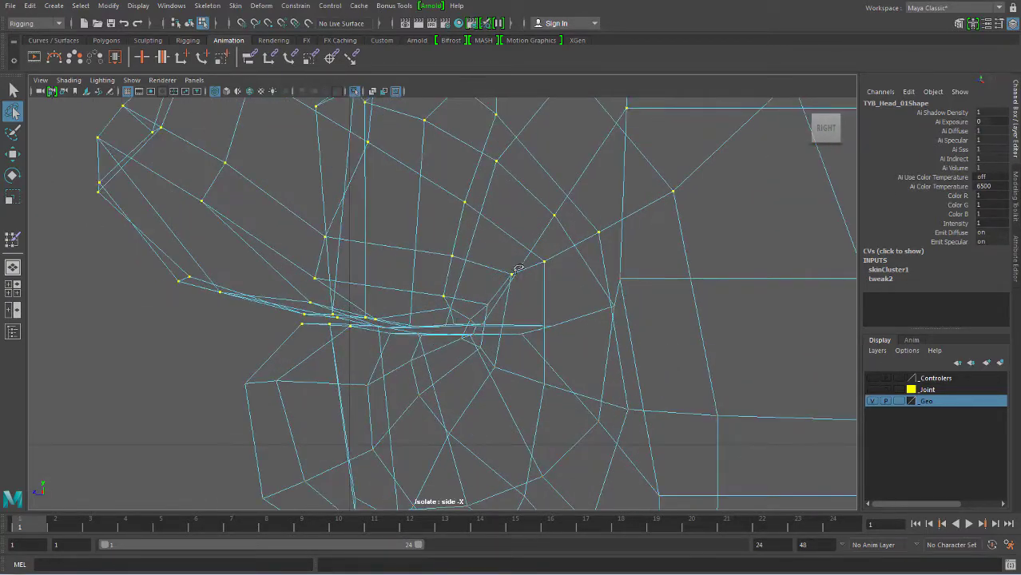
{"action": "left_click_drag", "start_coordinate": [517, 267], "coordinate": [515, 316]}
{"action": "scroll", "coordinate": [574, 296], "scroll_direction": "up", "scroll_amount": 2}
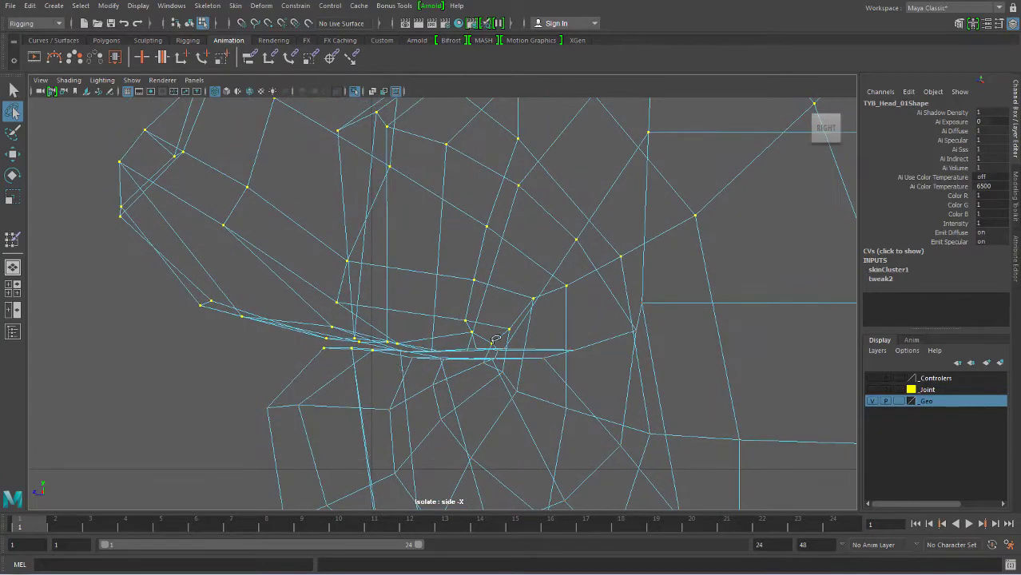
{"action": "scroll", "coordinate": [467, 383], "scroll_direction": "up", "scroll_amount": 1}
{"action": "scroll", "coordinate": [745, 413], "scroll_direction": "up", "scroll_amount": 2}
{"action": "scroll", "coordinate": [550, 338], "scroll_direction": "up", "scroll_amount": 1}
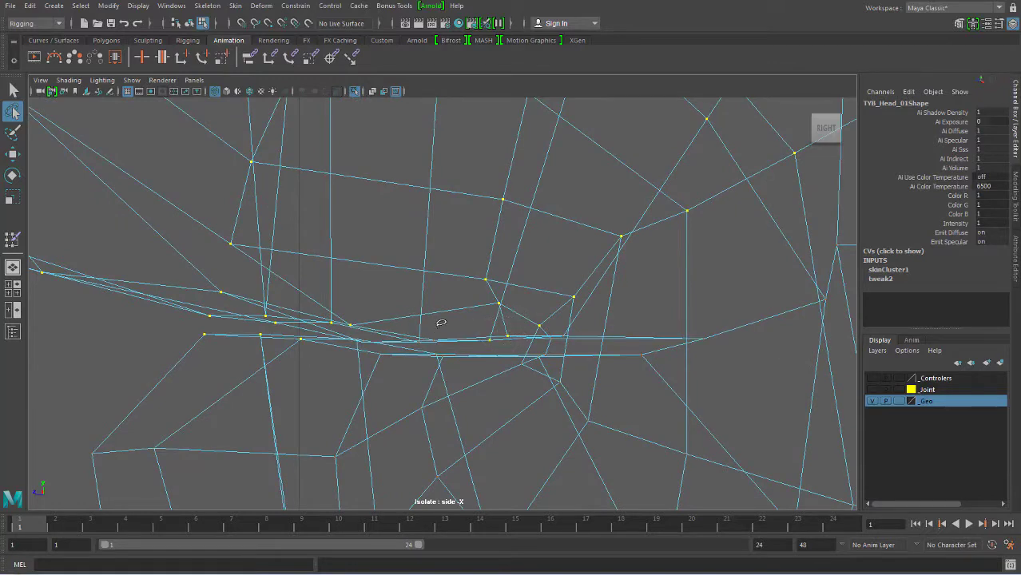
{"action": "left_click_drag", "start_coordinate": [469, 320], "coordinate": [358, 330], "text": "shift"}
- Orbit the head wireframe in Perspective View, then return to the Right View
{"action": "scroll", "coordinate": [376, 310], "scroll_direction": "down", "scroll_amount": 5}
{"action": "right_click_drag", "start_coordinate": [376, 310], "coordinate": [582, 367], "text": "alt"}
{"action": "scroll", "coordinate": [583, 367], "scroll_direction": "up", "scroll_amount": 2}
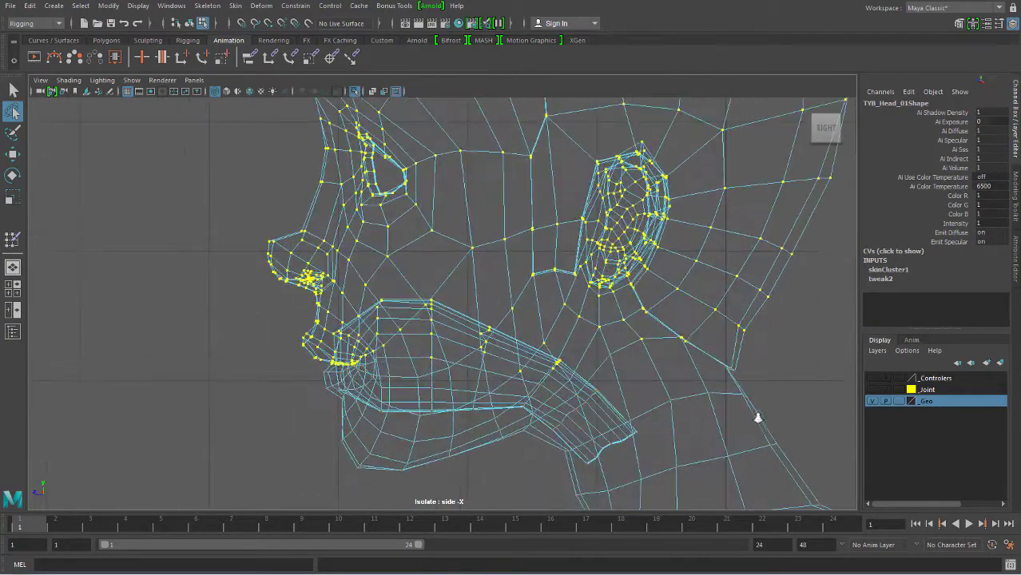
{"action": "scroll", "coordinate": [678, 358], "scroll_direction": "up", "scroll_amount": 2}
{"action": "scroll", "coordinate": [631, 329], "scroll_direction": "up", "scroll_amount": 1}
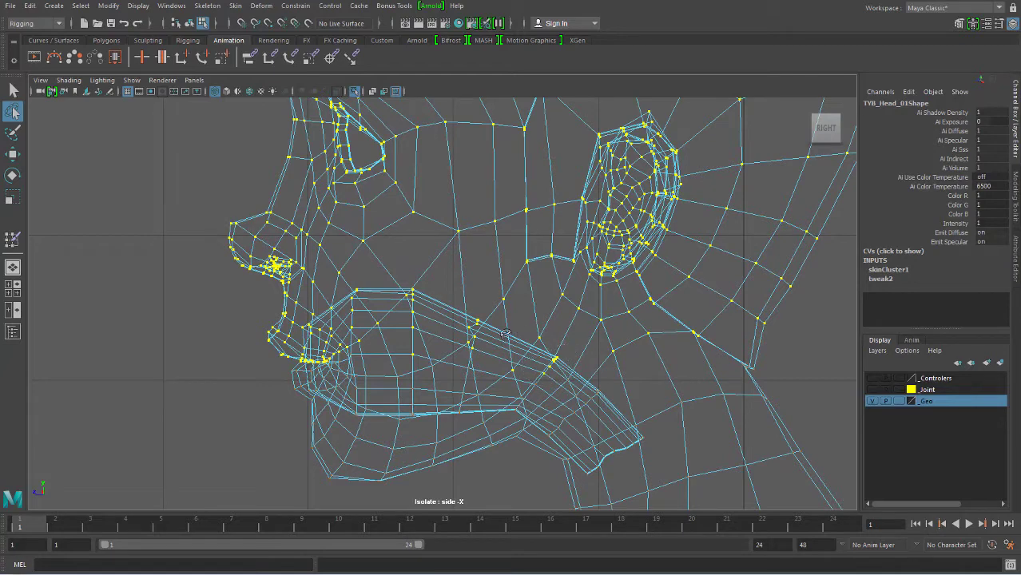
{"action": "scroll", "coordinate": [504, 256], "scroll_direction": "down", "scroll_amount": 3}
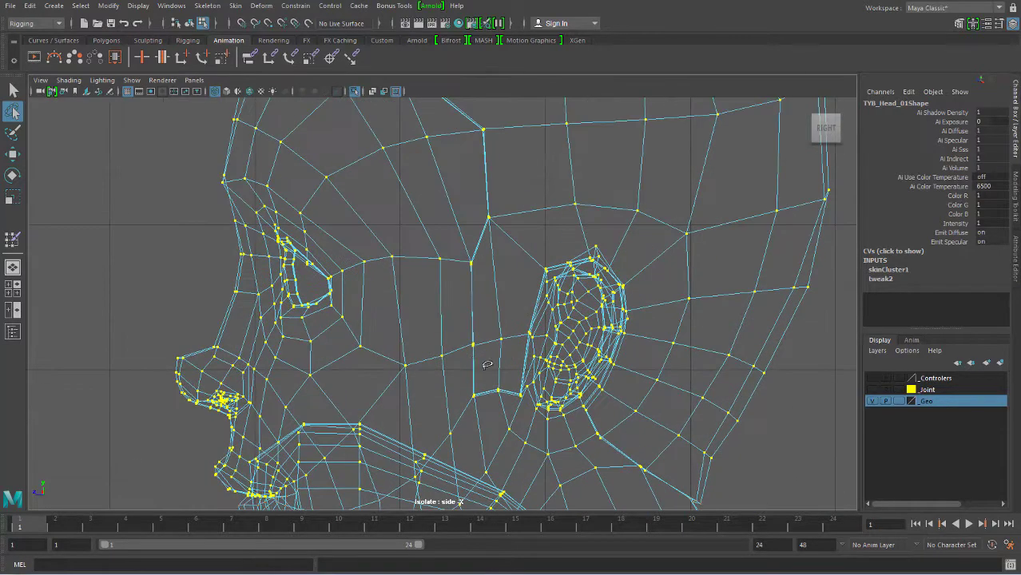
{"action": "scroll", "coordinate": [491, 361], "scroll_direction": "down", "scroll_amount": 3}
{"action": "scroll", "coordinate": [445, 329], "scroll_direction": "down", "scroll_amount": 1}
{"action": "key", "text": "space"}
{"action": "left_click", "coordinate": [472, 272]}
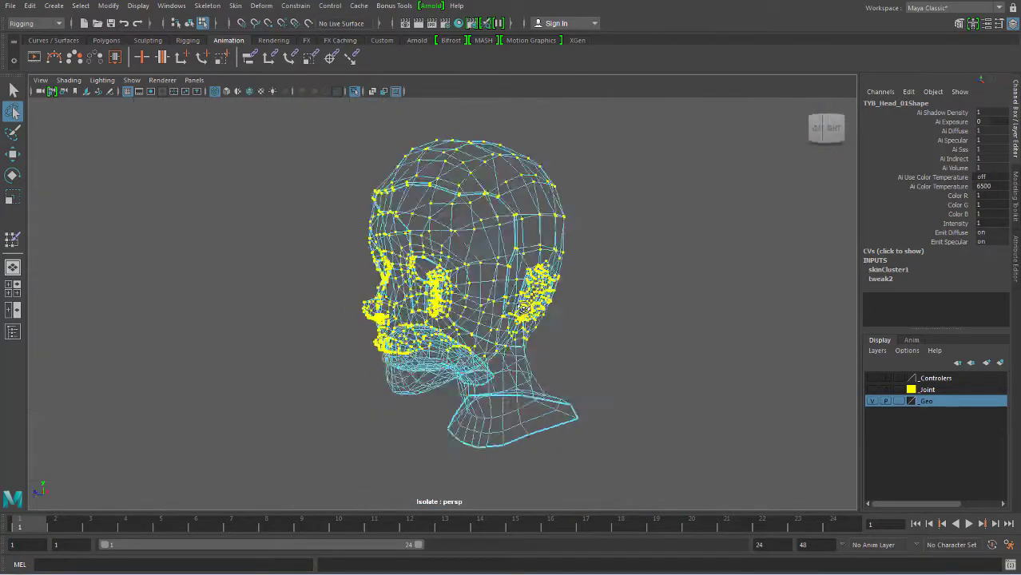
{"action": "left_click_drag", "start_coordinate": [472, 272], "coordinate": [483, 133], "text": "alt"}
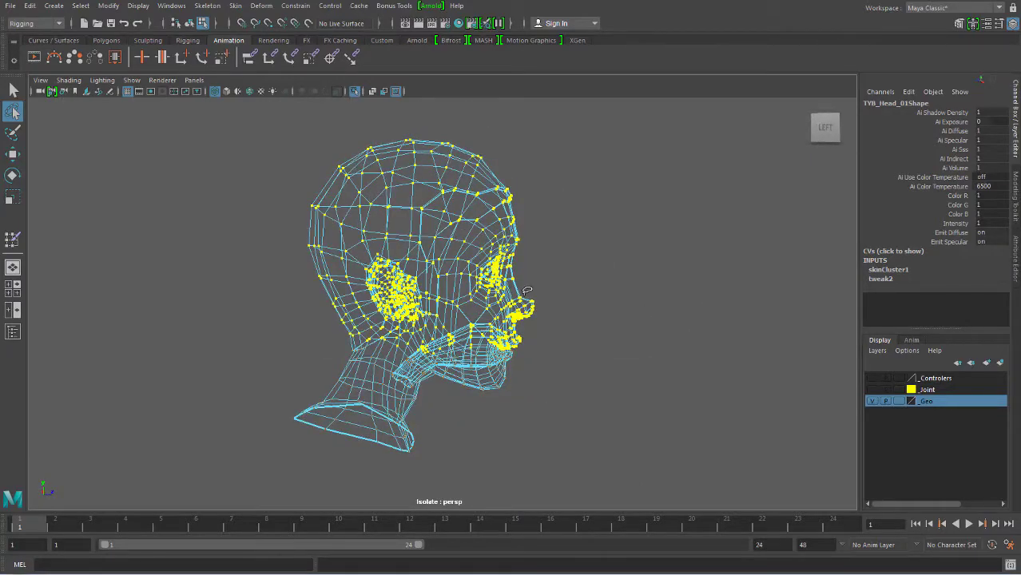
{"action": "mouse_move", "coordinate": [528, 289]}
{"action": "left_mouse_down", "text": "alt"}
{"action": "mouse_move", "coordinate": [554, 240]}
{"action": "mouse_move", "coordinate": [534, 254]}
{"action": "left_mouse_up", "text": "alt"}
{"action": "key", "text": "space"}
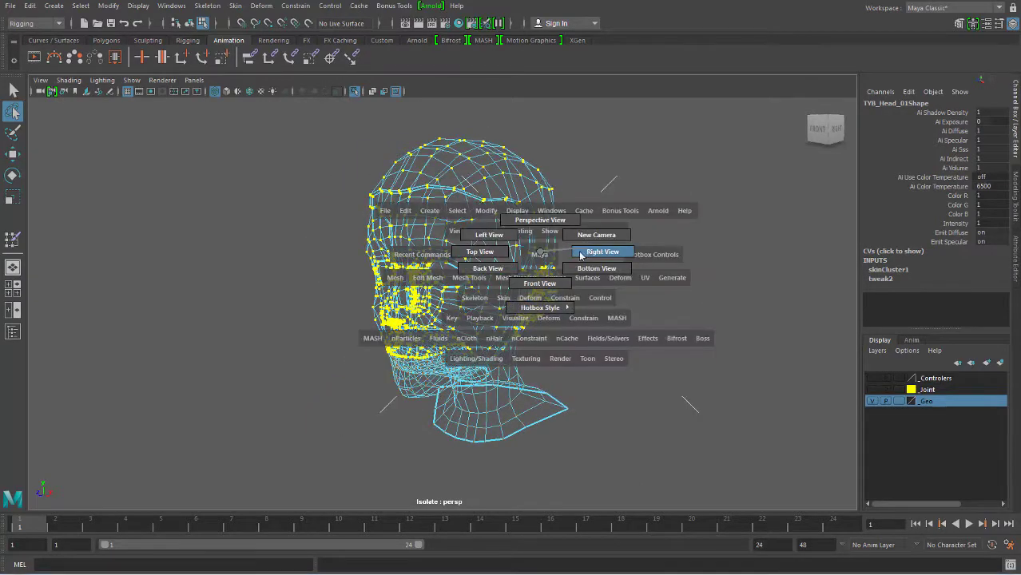
{"action": "left_click", "coordinate": [581, 256]}
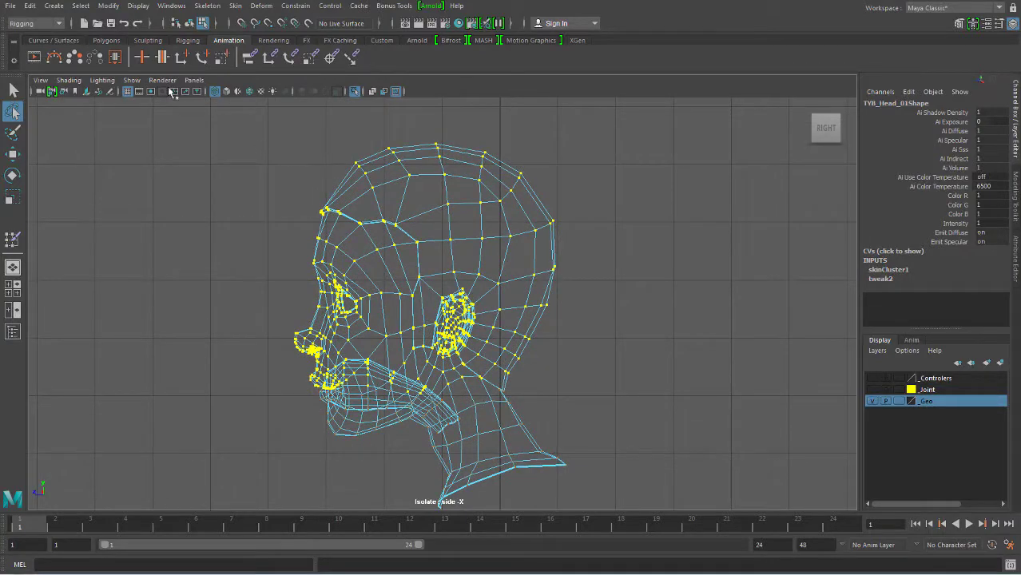
- Open the Component Editor and browse its tabs before returning to Smooth Skins
{"action": "left_click", "coordinate": [171, 6]}
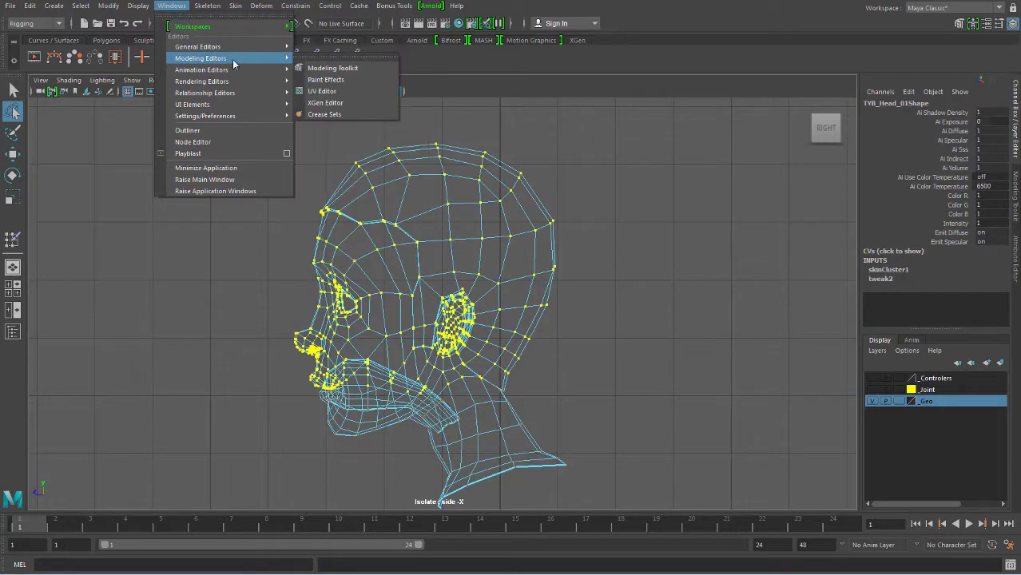
{"action": "mouse_move", "coordinate": [207, 47]}
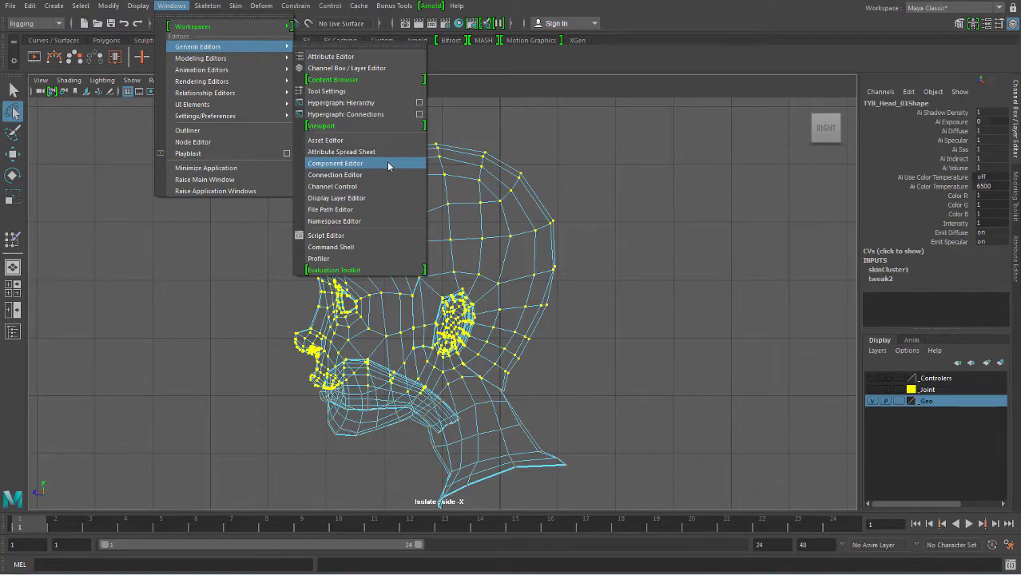
{"action": "left_click", "coordinate": [386, 163]}
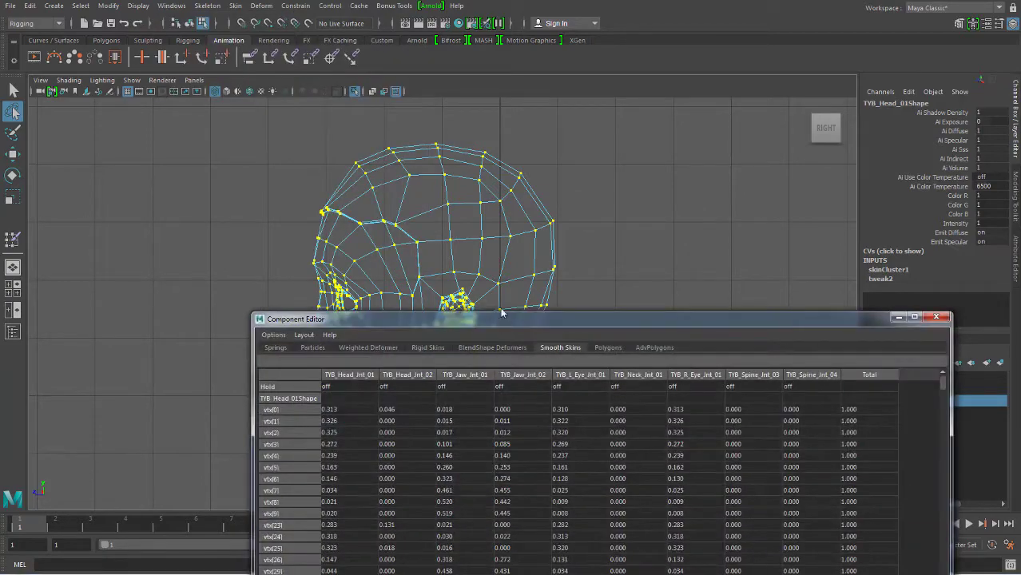
{"action": "left_click_drag", "start_coordinate": [502, 312], "coordinate": [463, 80]}
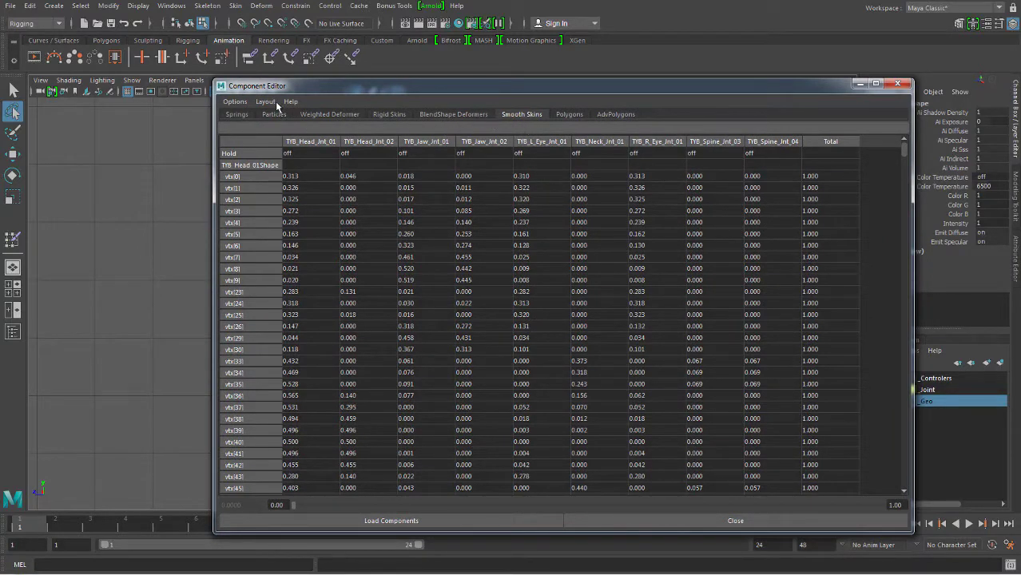
{"action": "left_click", "coordinate": [239, 115]}
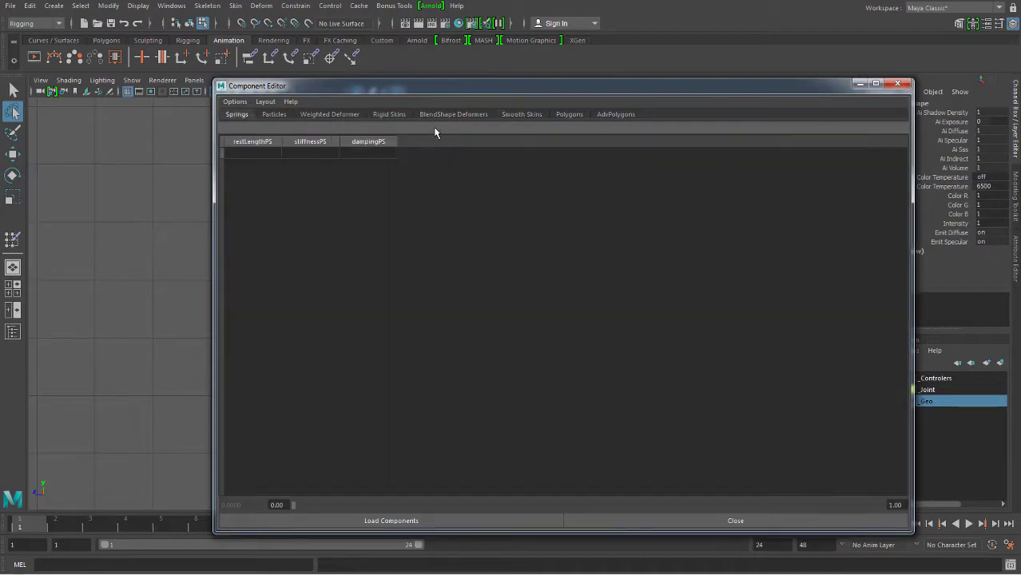
{"action": "left_click", "coordinate": [273, 114]}
{"action": "left_click", "coordinate": [323, 115]}
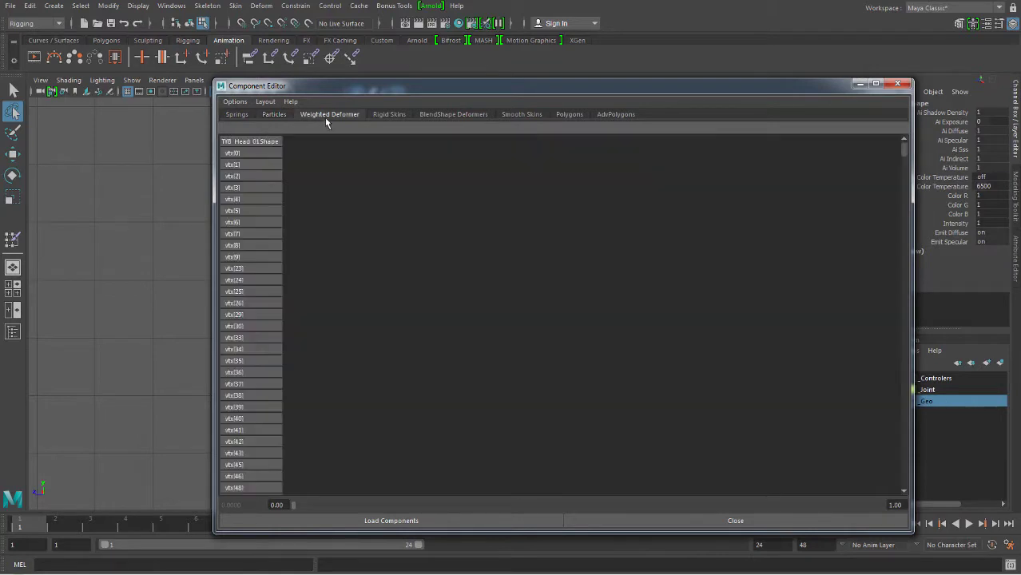
{"action": "left_click", "coordinate": [385, 116]}
{"action": "left_click", "coordinate": [437, 114]}
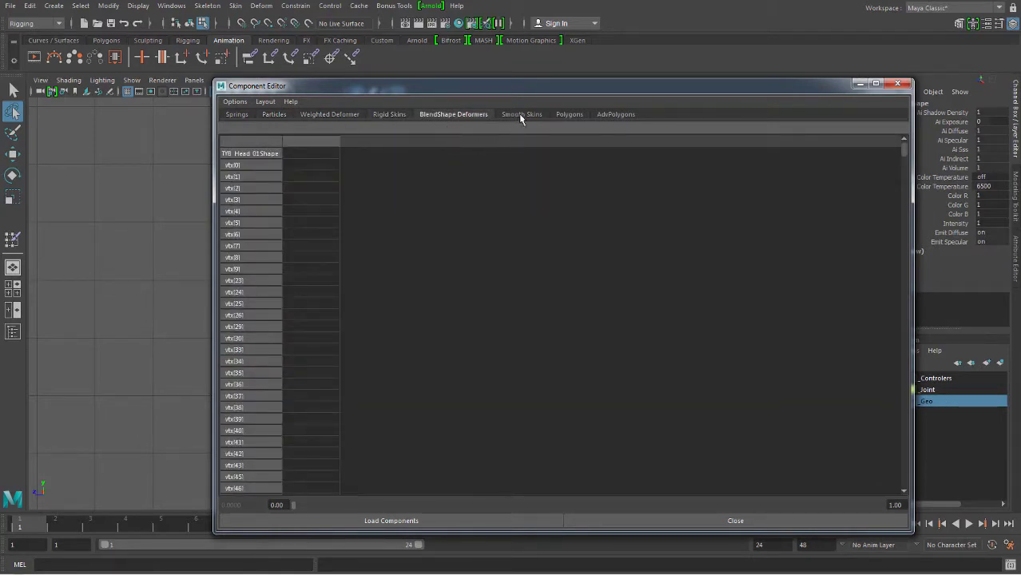
{"action": "left_click", "coordinate": [521, 116]}
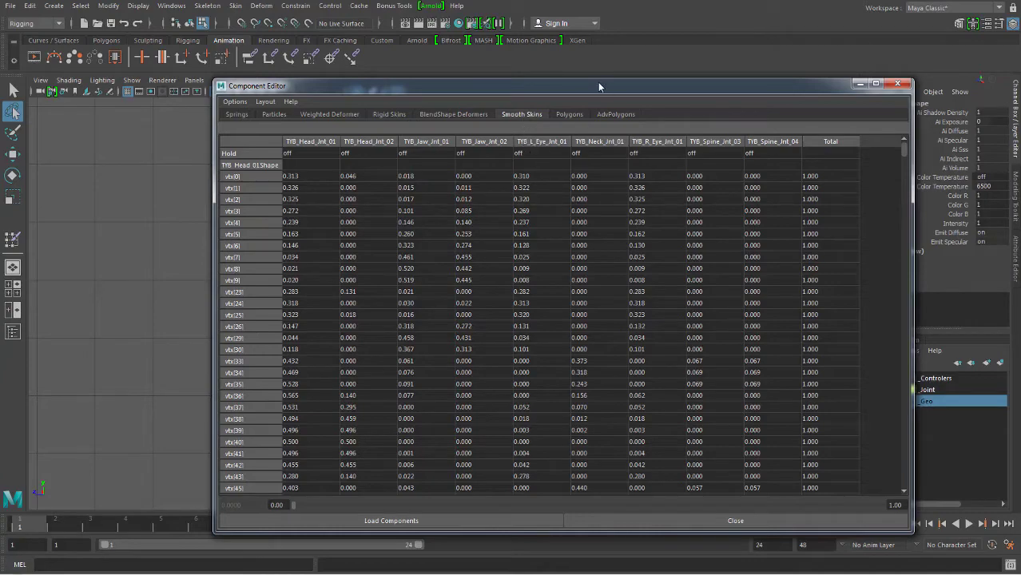
- Enlarge the Component Editor and move it to the top of the screen
{"action": "left_click_drag", "start_coordinate": [597, 82], "coordinate": [491, 26]}
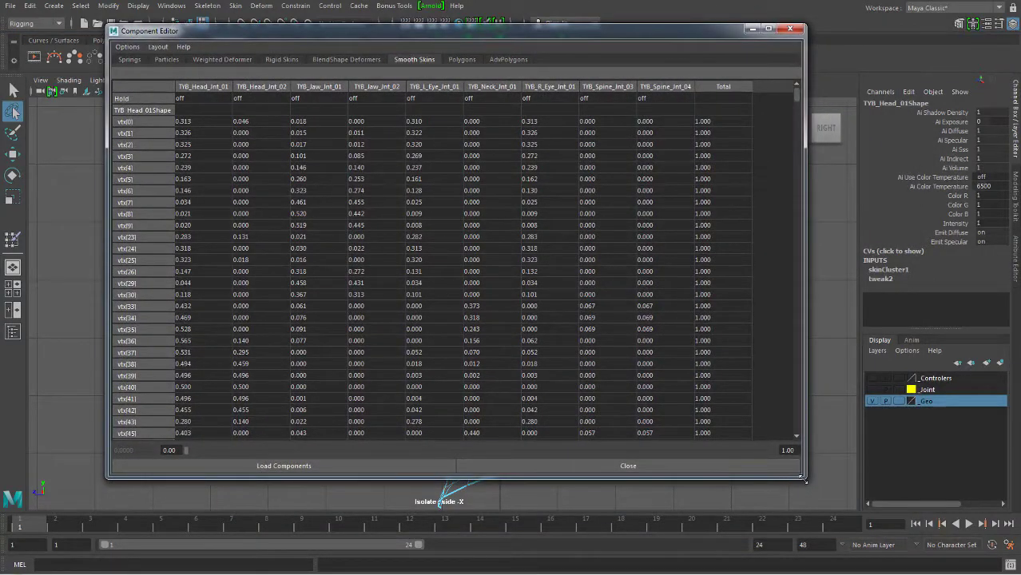
{"action": "left_click_drag", "start_coordinate": [805, 481], "coordinate": [873, 527]}
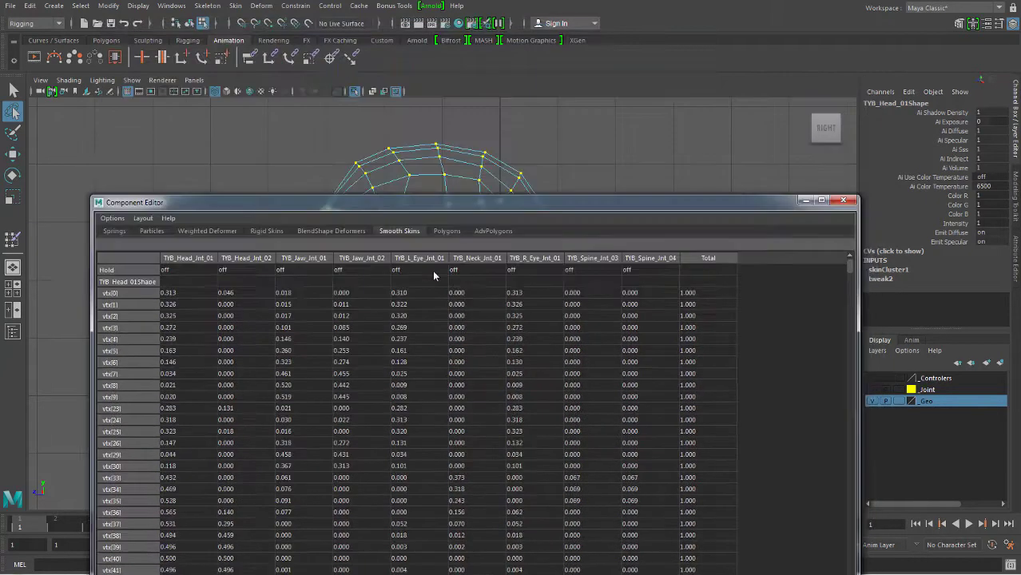
{"action": "left_click_drag", "start_coordinate": [449, 36], "coordinate": [437, 324]}
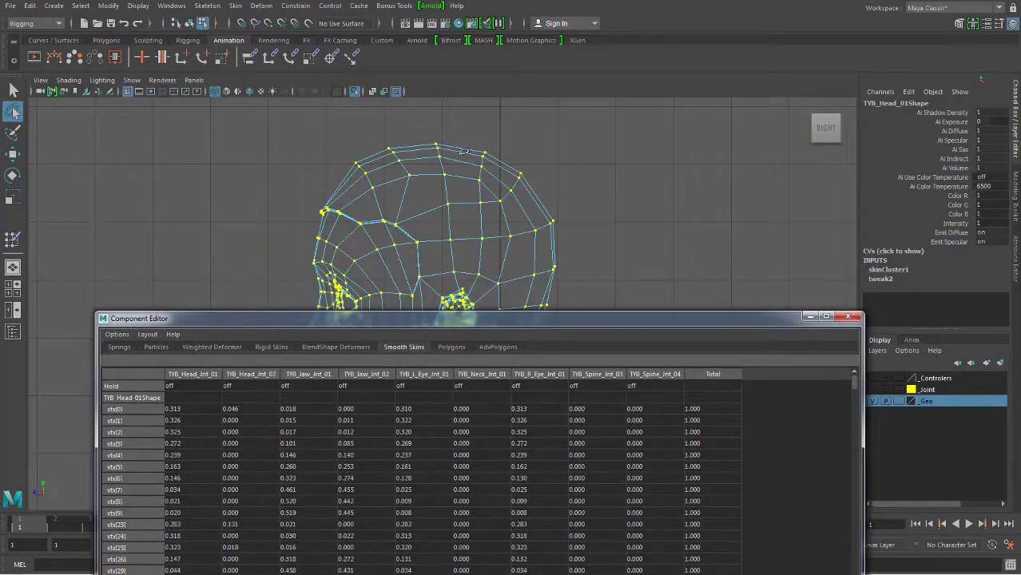
{"action": "left_click_drag", "start_coordinate": [519, 320], "coordinate": [544, 74]}
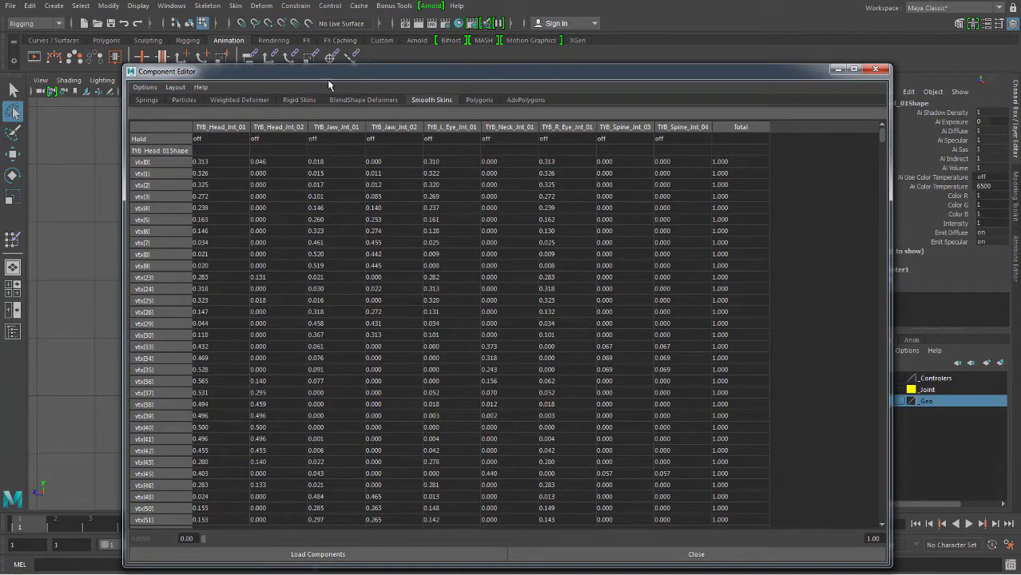
{"action": "left_click_drag", "start_coordinate": [326, 79], "coordinate": [325, 436]}
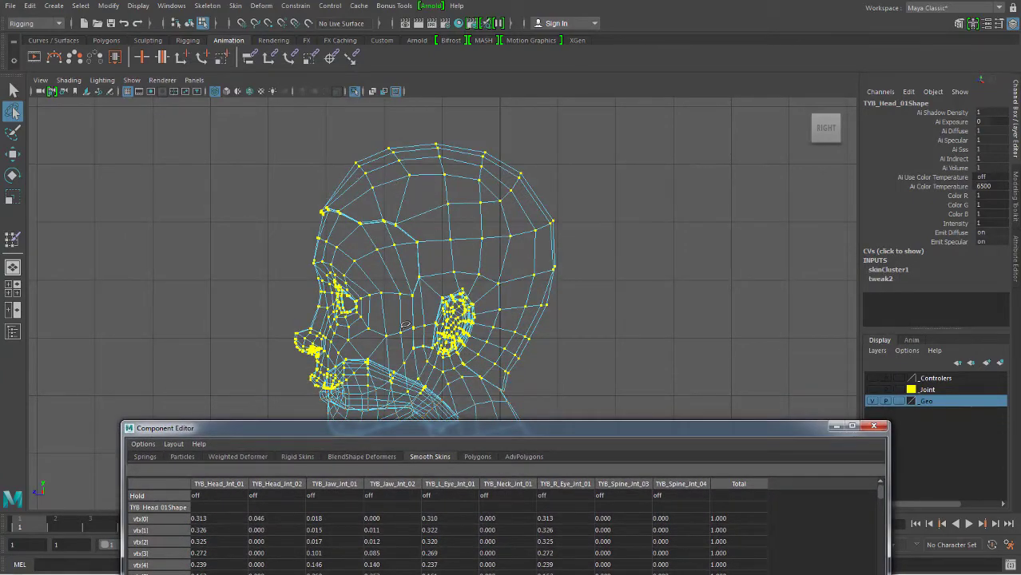
{"action": "left_click_drag", "start_coordinate": [372, 426], "coordinate": [393, 80]}
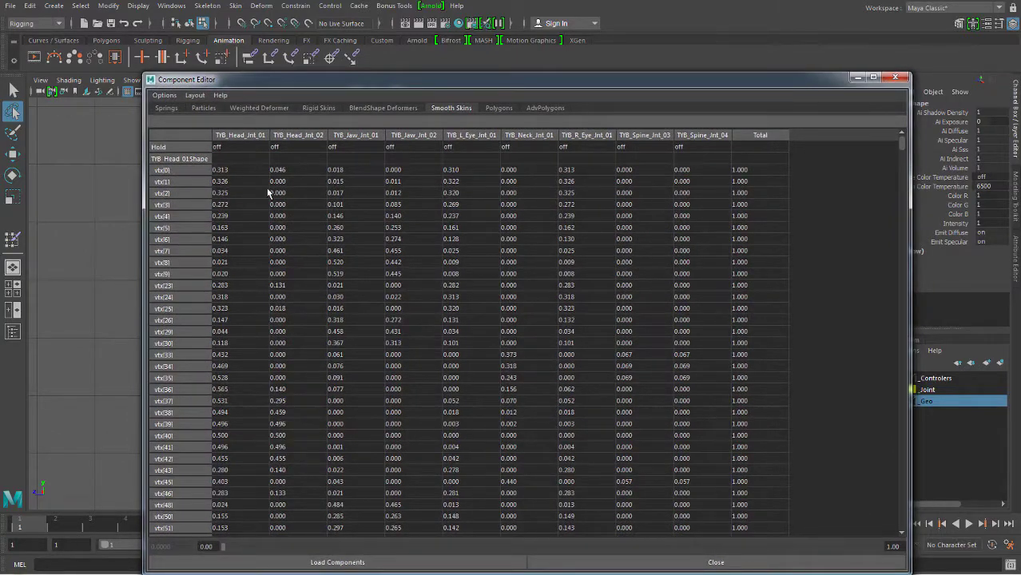
- Clear the head selection and cycle the Component Editor tabs back to Smooth Skins
{"action": "left_click", "coordinate": [243, 137]}
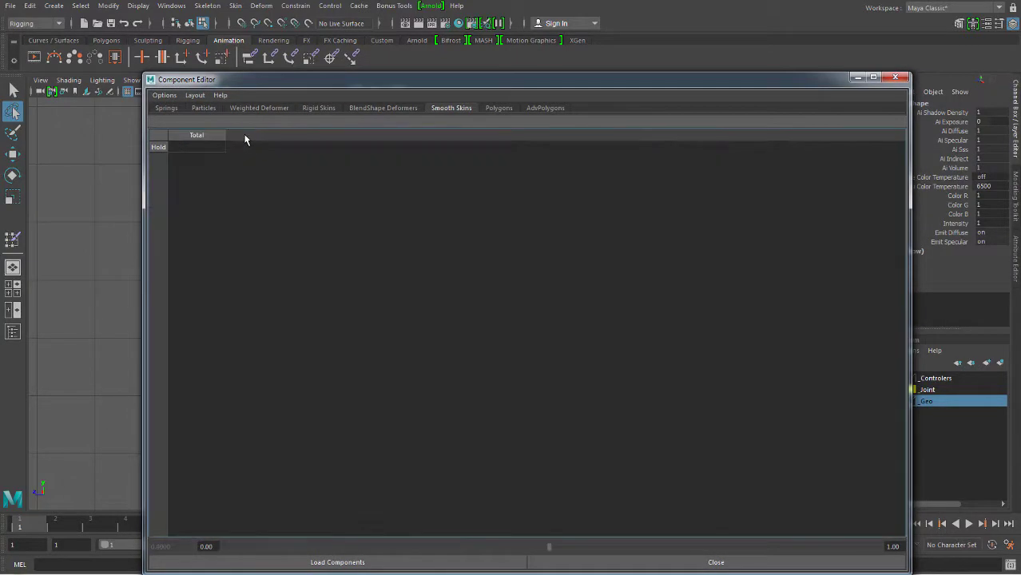
{"action": "left_click", "coordinate": [392, 108]}
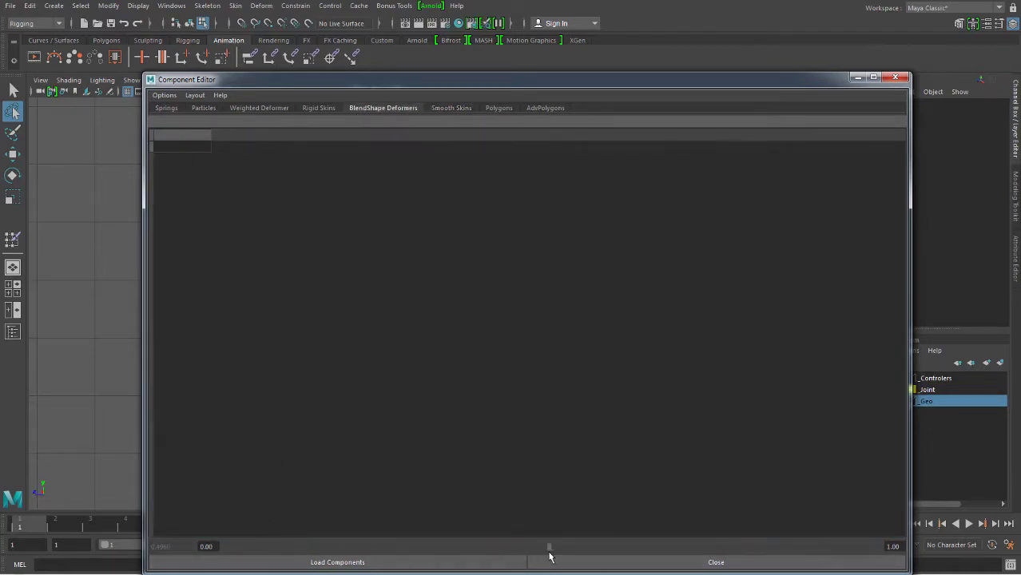
{"action": "left_click", "coordinate": [312, 108]}
{"action": "left_click", "coordinate": [263, 108]}
{"action": "left_click", "coordinate": [382, 108]}
{"action": "left_click", "coordinate": [451, 108]}
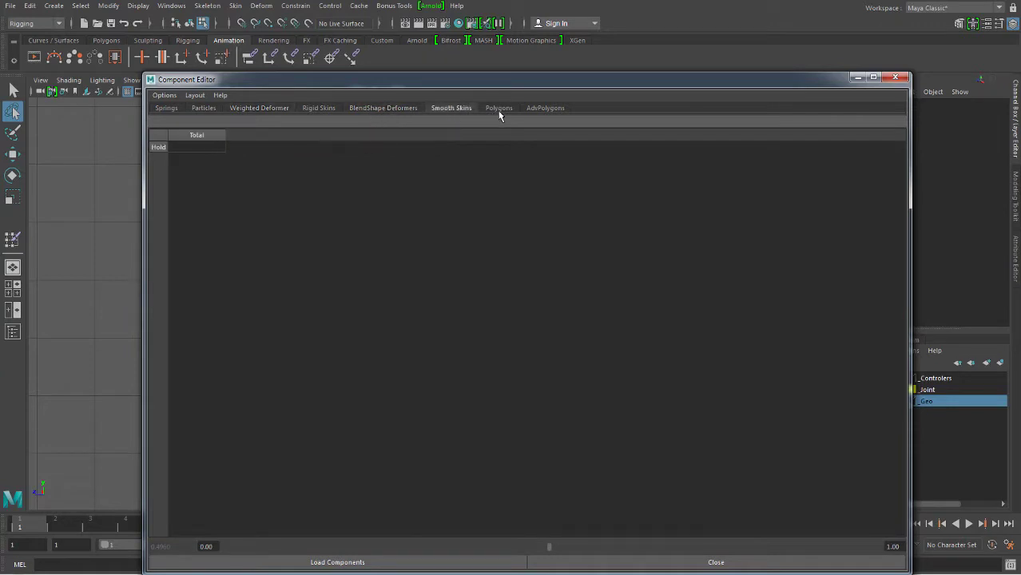
{"action": "left_click", "coordinate": [499, 108]}
{"action": "left_click", "coordinate": [452, 107]}
- Reselect the head mesh so its vertex weights fill the smooth skin table
{"action": "left_click_drag", "start_coordinate": [454, 84], "coordinate": [397, 420]}
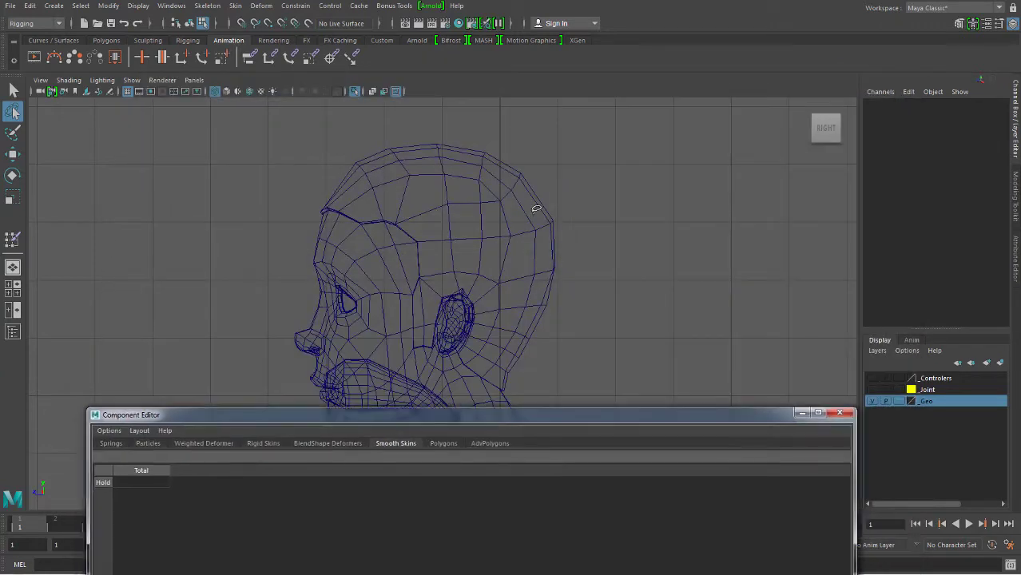
{"action": "left_click", "coordinate": [538, 211]}
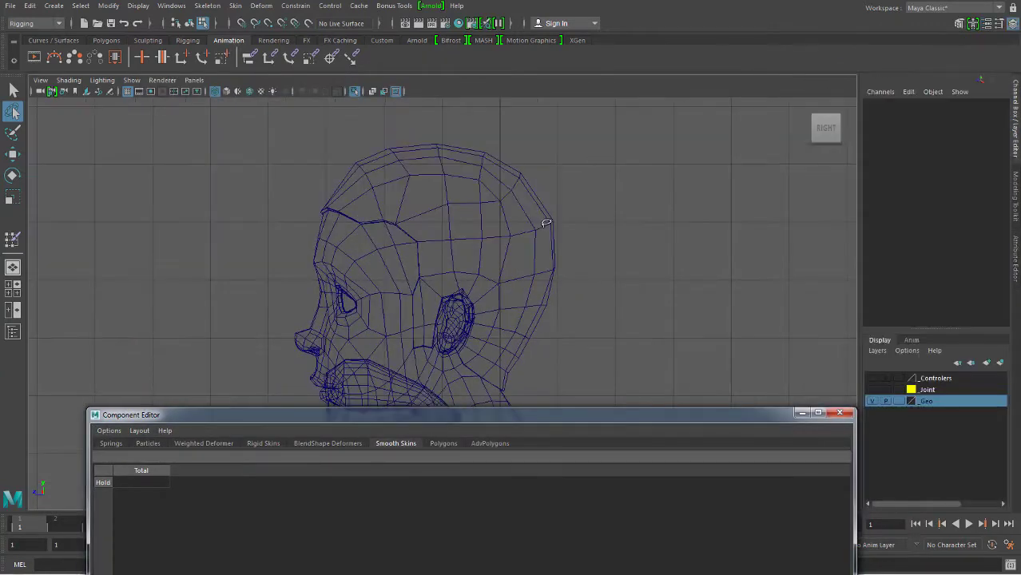
{"action": "left_click", "coordinate": [546, 223]}
{"action": "left_click_drag", "start_coordinate": [441, 431], "coordinate": [475, 108]}
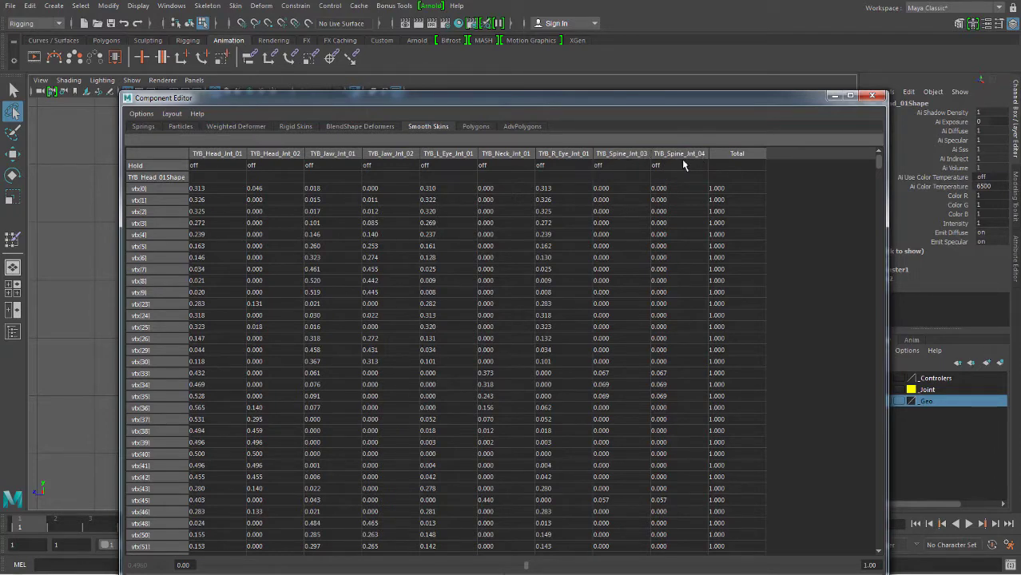
- Move the weight window aside and frame the whole head in the viewport
{"action": "left_click_drag", "start_coordinate": [589, 102], "coordinate": [809, 99]}
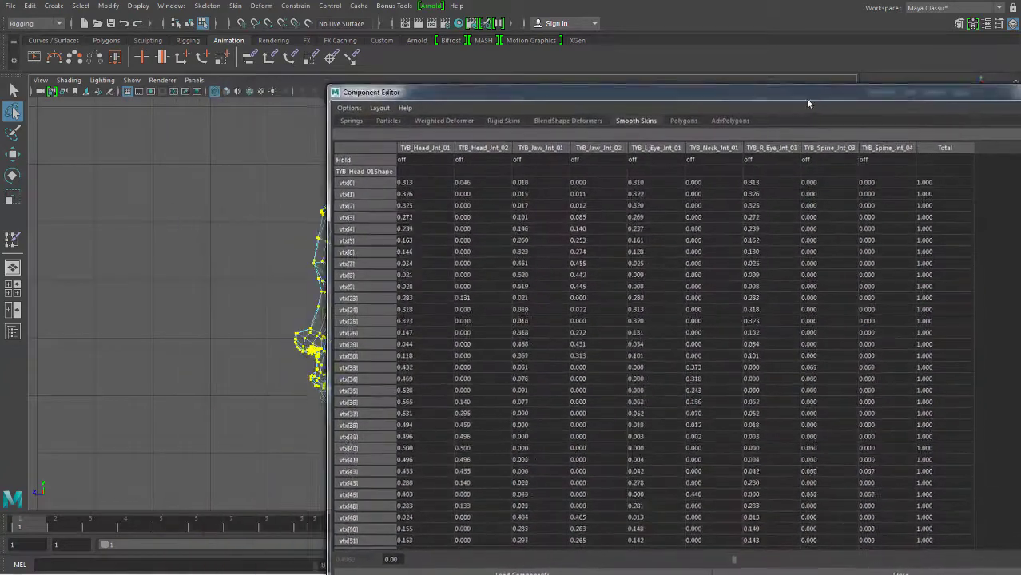
{"action": "scroll", "coordinate": [161, 289], "scroll_direction": "up", "scroll_amount": 3}
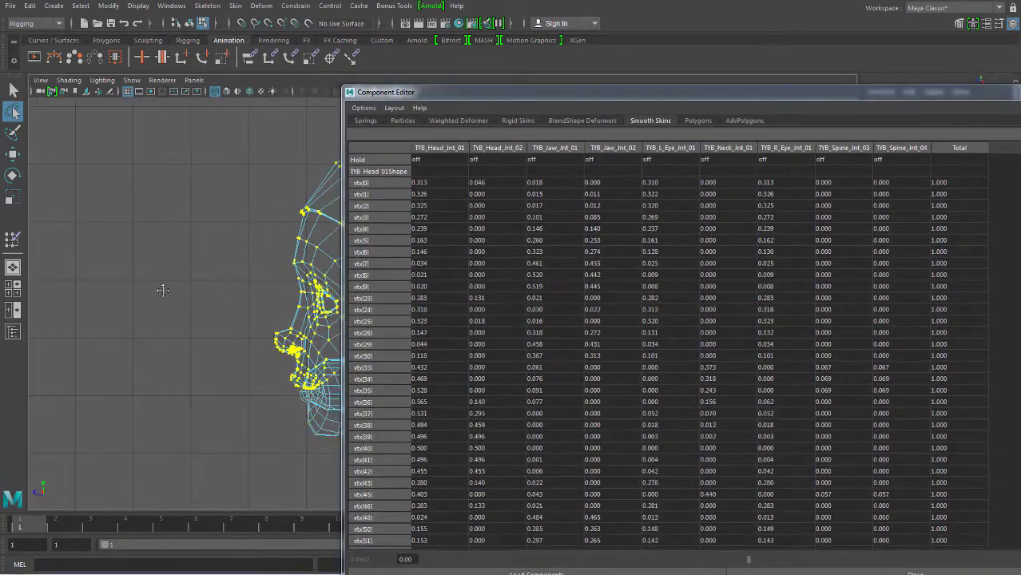
{"action": "scroll", "coordinate": [220, 292], "scroll_direction": "up", "scroll_amount": 2}
{"action": "middle_click_drag", "start_coordinate": [219, 291], "coordinate": [159, 268], "text": "alt"}
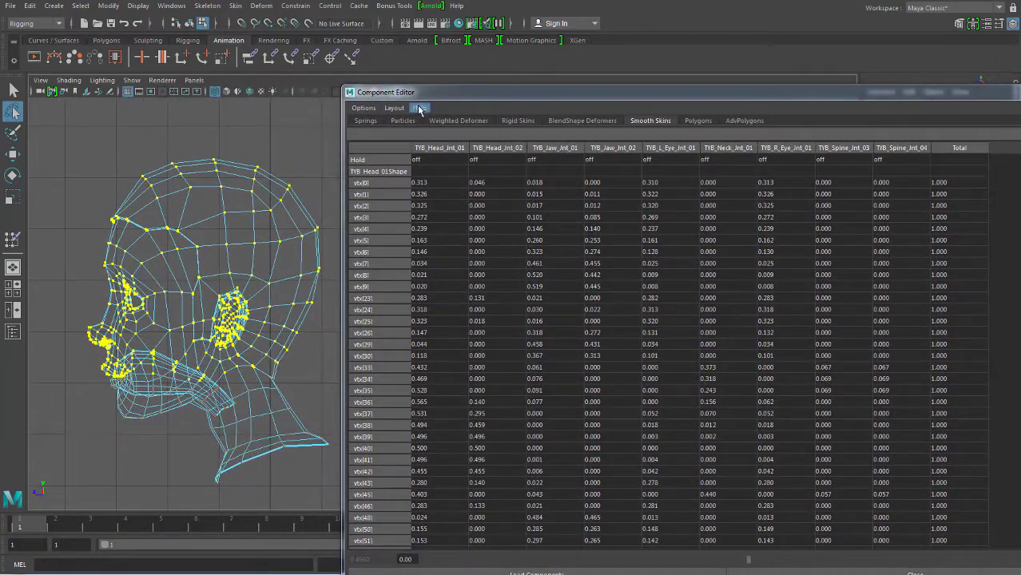
{"action": "left_click_drag", "start_coordinate": [422, 92], "coordinate": [414, 53]}
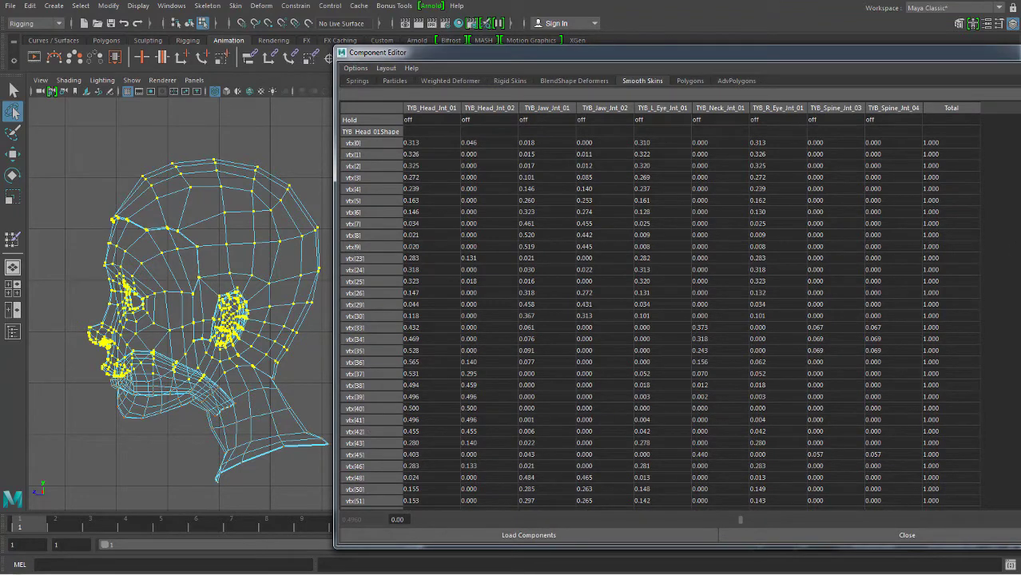
- Enter 1 for every listed vertex in the TYB_Head_Jnt_01 column
{"action": "scroll", "coordinate": [671, 312], "scroll_direction": "down", "scroll_amount": 5}
{"action": "scroll", "coordinate": [671, 312], "scroll_direction": "down", "scroll_amount": 5}
{"action": "scroll", "coordinate": [671, 311], "scroll_direction": "down", "scroll_amount": 5}
{"action": "scroll", "coordinate": [671, 311], "scroll_direction": "down", "scroll_amount": 5}
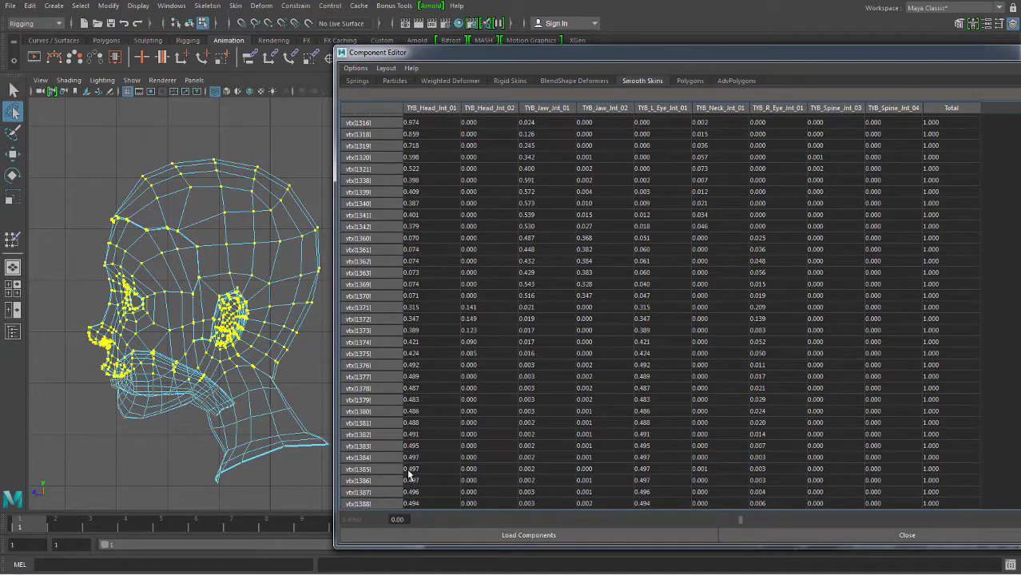
{"action": "scroll", "coordinate": [658, 311], "scroll_direction": "up", "scroll_amount": 10}
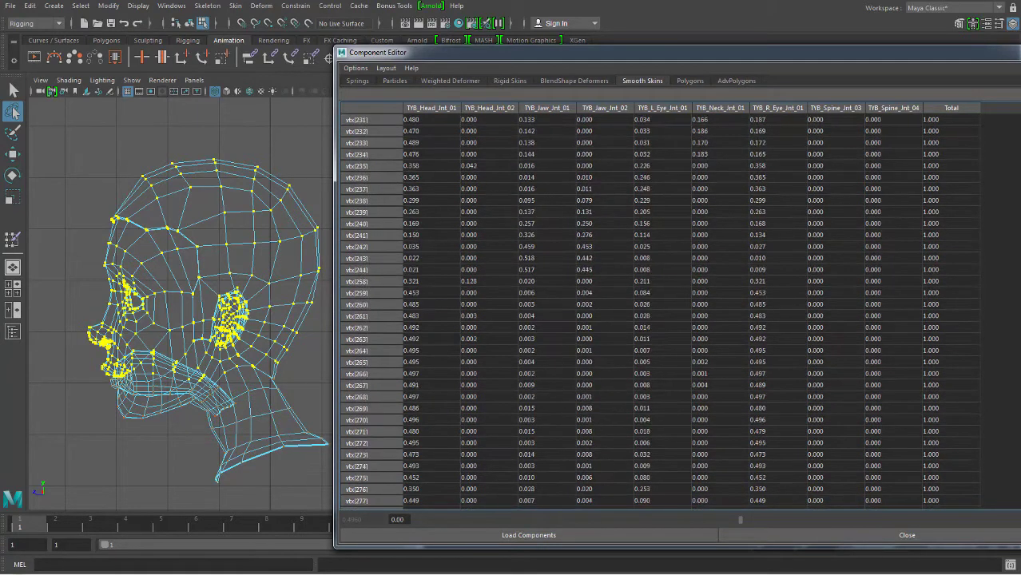
{"action": "scroll", "coordinate": [658, 311], "scroll_direction": "up", "scroll_amount": 5}
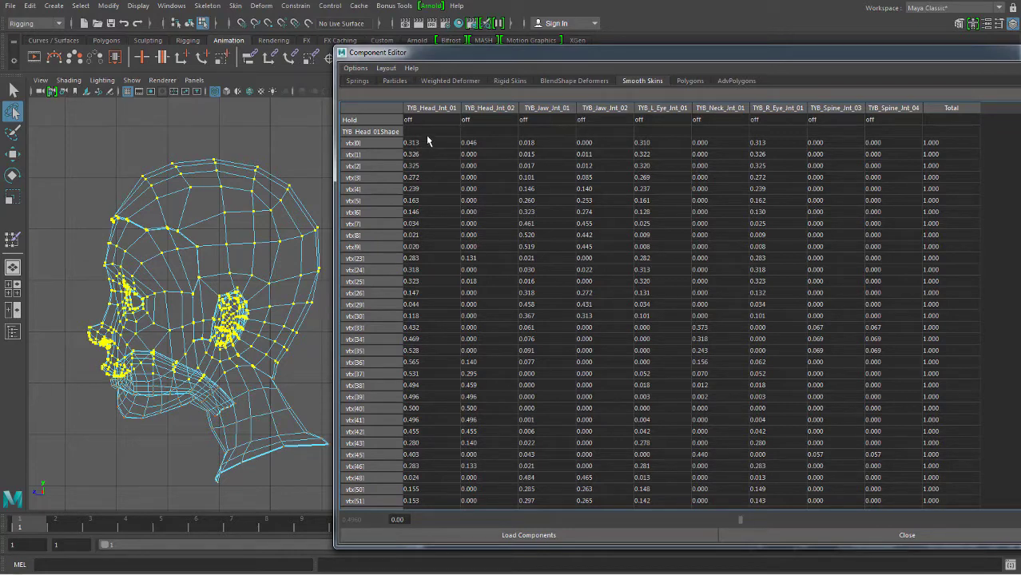
{"action": "mouse_move", "coordinate": [429, 143]}
{"action": "left_mouse_down"}
{"action": "mouse_move", "coordinate": [432, 529]}
{"action": "mouse_move", "coordinate": [416, 514]}
{"action": "left_mouse_up"}
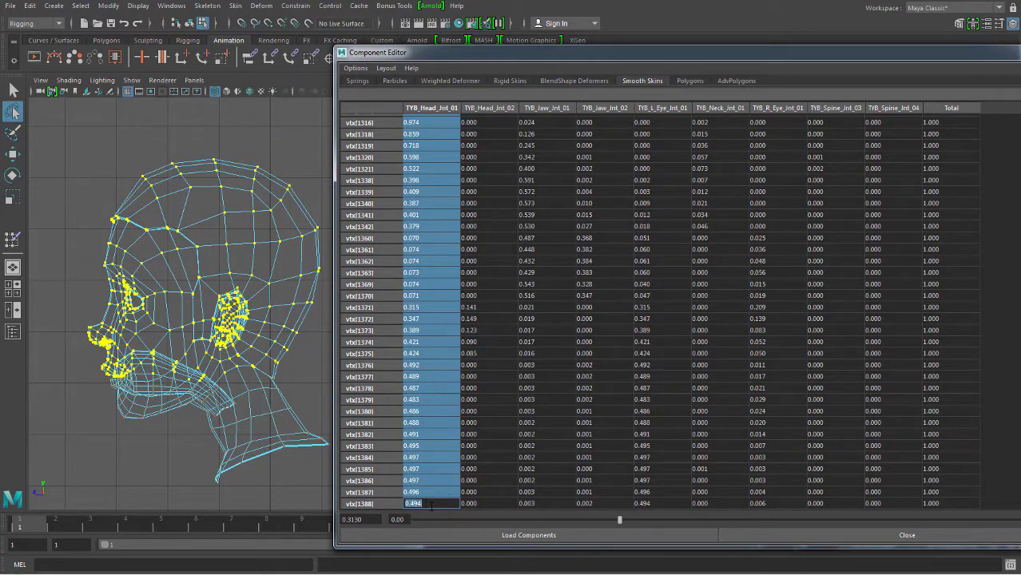
{"action": "type", "text": "1"}
{"action": "key", "text": "Return"}
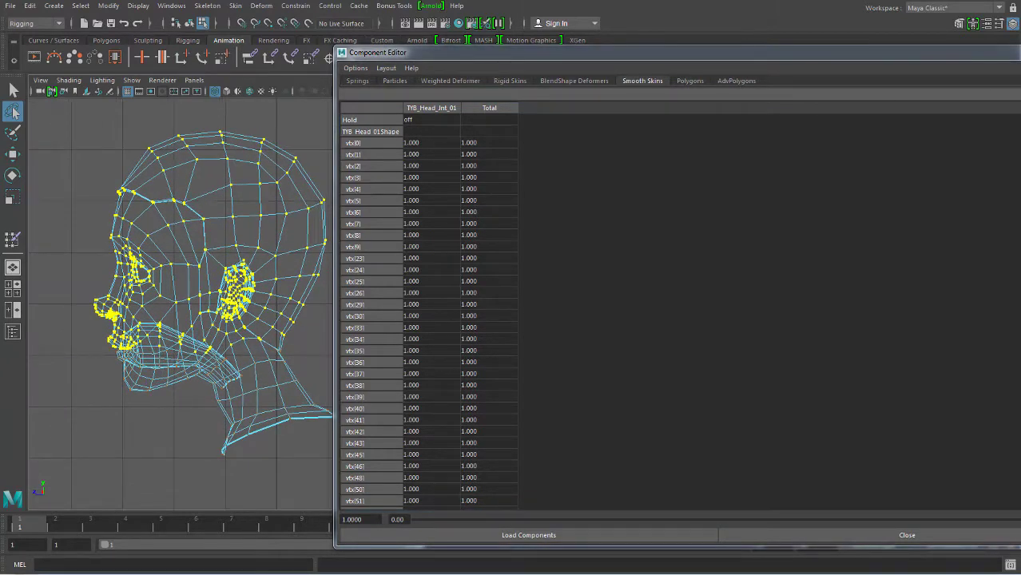
- Close the Component Editor and lasso-select the chin and jaw vertices in side view
{"action": "left_click", "coordinate": [1015, 52]}
{"action": "scroll", "coordinate": [658, 352], "scroll_direction": "up", "scroll_amount": 5}
{"action": "scroll", "coordinate": [392, 354], "scroll_direction": "up", "scroll_amount": 3}
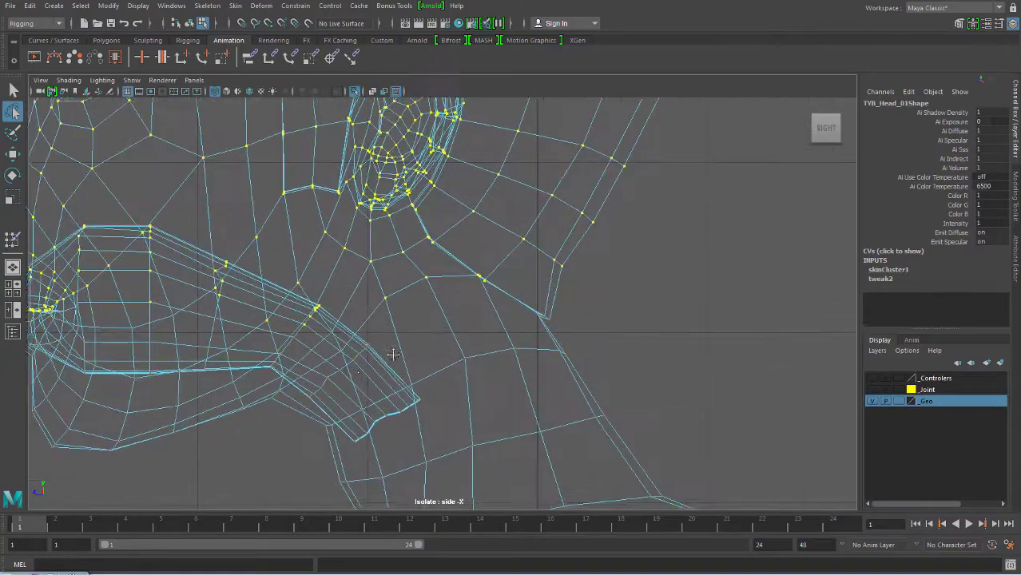
{"action": "scroll", "coordinate": [392, 354], "scroll_direction": "up", "scroll_amount": 3}
{"action": "scroll", "coordinate": [335, 263], "scroll_direction": "up", "scroll_amount": 3}
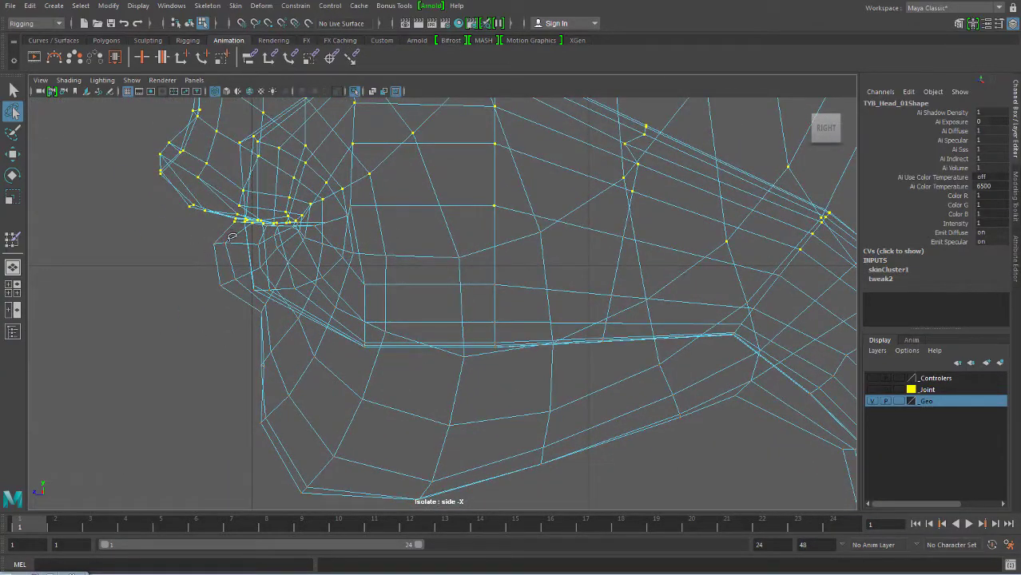
{"action": "left_click_drag", "start_coordinate": [210, 233], "coordinate": [207, 379]}
{"action": "mouse_move", "coordinate": [315, 489]}
{"action": "left_mouse_down"}
{"action": "mouse_move", "coordinate": [370, 501]}
{"action": "mouse_move", "coordinate": [645, 484]}
{"action": "mouse_move", "coordinate": [816, 380]}
{"action": "mouse_move", "coordinate": [814, 285]}
{"action": "mouse_move", "coordinate": [746, 225]}
{"action": "mouse_move", "coordinate": [266, 227]}
{"action": "mouse_move", "coordinate": [202, 238]}
{"action": "mouse_move", "coordinate": [190, 309]}
{"action": "left_mouse_up"}
- Add the lower-lip and remaining jawline vertices to the selection
{"action": "scroll", "coordinate": [217, 337], "scroll_direction": "up", "scroll_amount": 5}
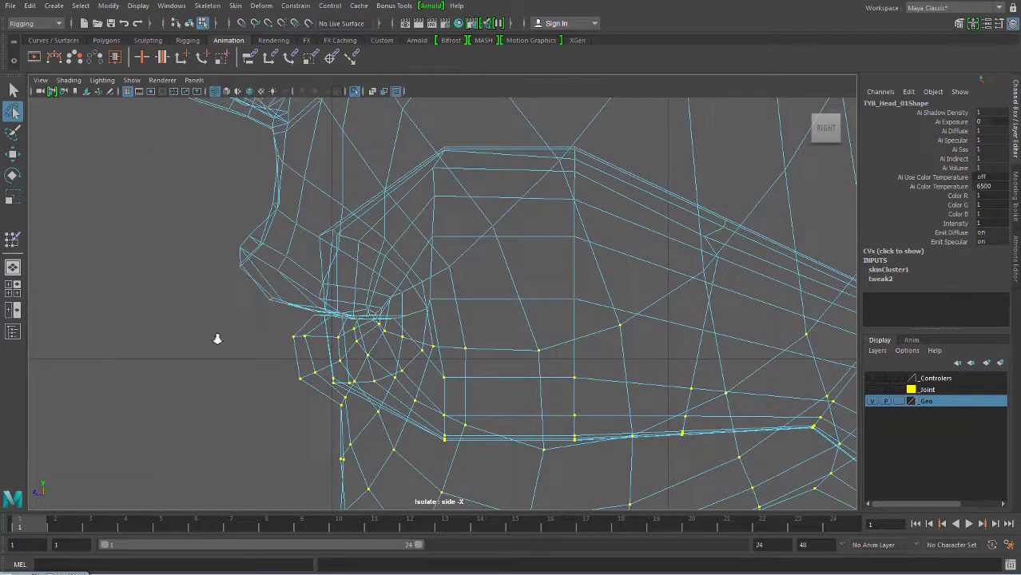
{"action": "scroll", "coordinate": [562, 364], "scroll_direction": "up", "scroll_amount": 2}
{"action": "scroll", "coordinate": [296, 338], "scroll_direction": "down", "scroll_amount": 2}
{"action": "scroll", "coordinate": [652, 406], "scroll_direction": "up", "scroll_amount": 3}
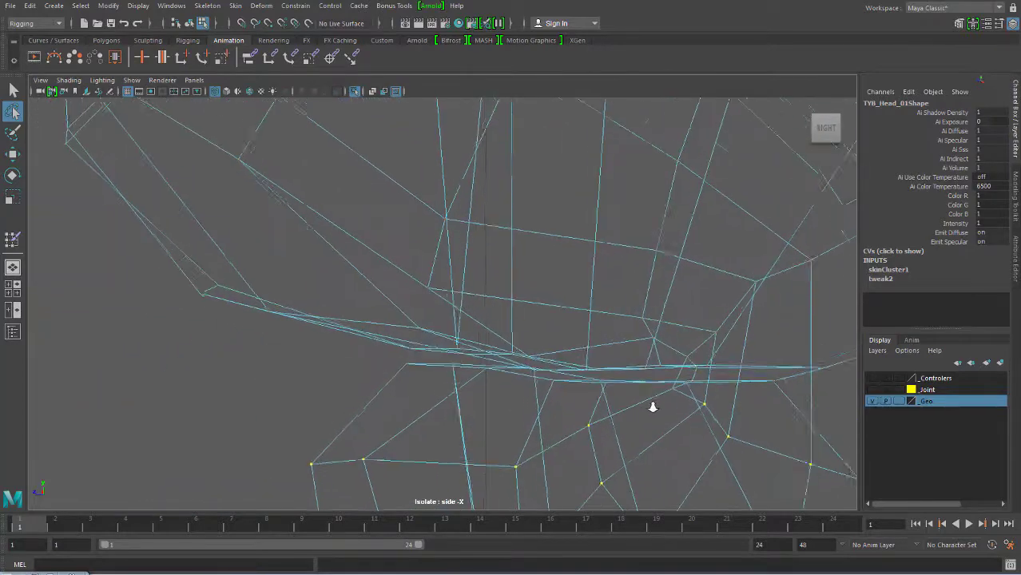
{"action": "scroll", "coordinate": [511, 393], "scroll_direction": "up", "scroll_amount": 2}
{"action": "mouse_move", "coordinate": [512, 393]}
{"action": "left_mouse_down"}
{"action": "mouse_move", "coordinate": [595, 428]}
{"action": "mouse_move", "coordinate": [591, 417]}
{"action": "left_mouse_up"}
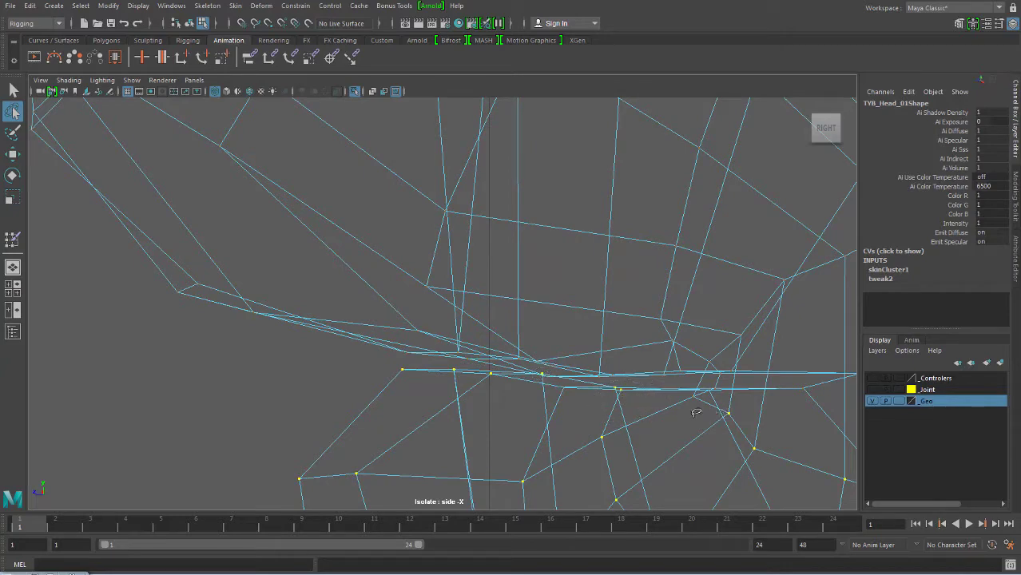
{"action": "middle_click_drag", "start_coordinate": [694, 412], "coordinate": [647, 384], "text": "alt"}
{"action": "left_click_drag", "start_coordinate": [776, 422], "coordinate": [650, 378]}
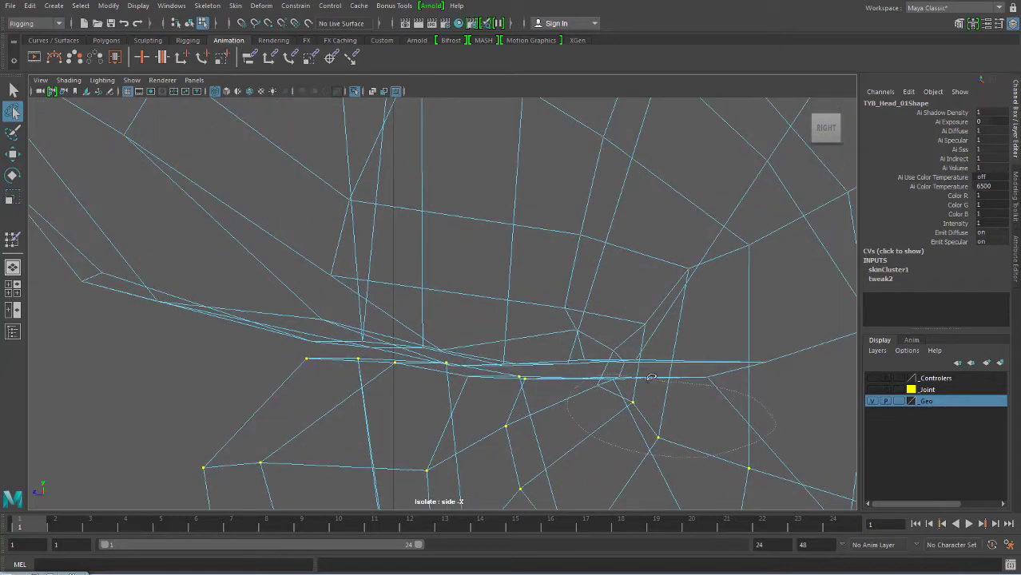
{"action": "middle_click_drag", "start_coordinate": [708, 423], "coordinate": [567, 382], "text": "alt"}
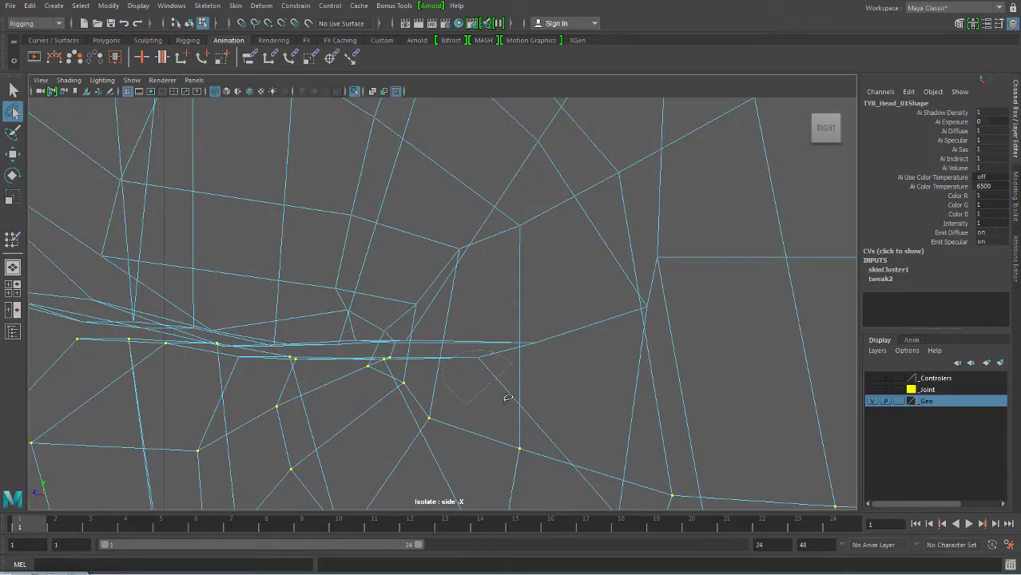
{"action": "scroll", "coordinate": [661, 347], "scroll_direction": "down", "scroll_amount": 2}
{"action": "scroll", "coordinate": [520, 357], "scroll_direction": "down", "scroll_amount": 5}
{"action": "scroll", "coordinate": [588, 383], "scroll_direction": "up", "scroll_amount": 5}
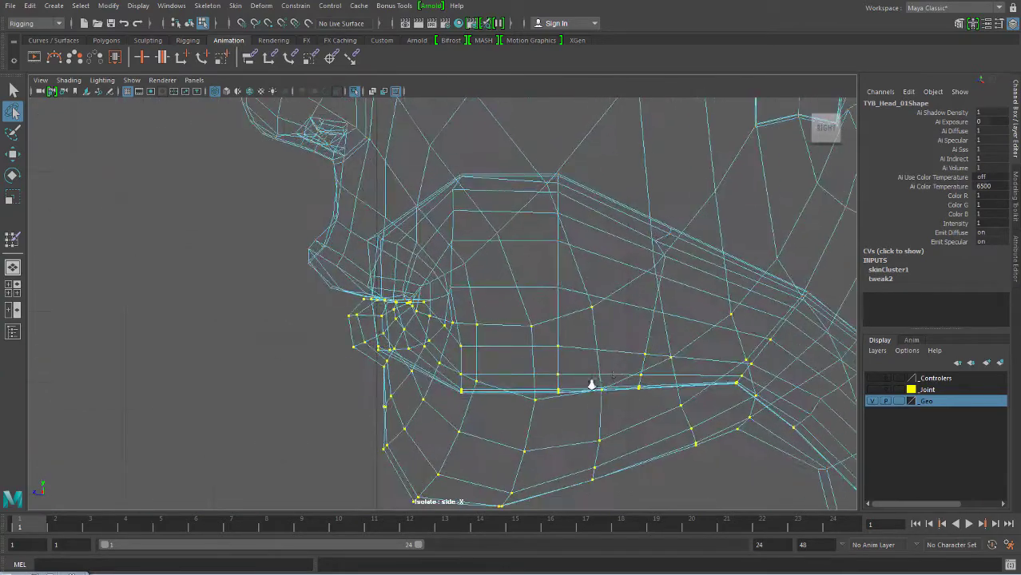
{"action": "scroll", "coordinate": [553, 380], "scroll_direction": "up", "scroll_amount": 3}
{"action": "middle_click_drag", "start_coordinate": [552, 379], "coordinate": [451, 401], "text": "alt"}
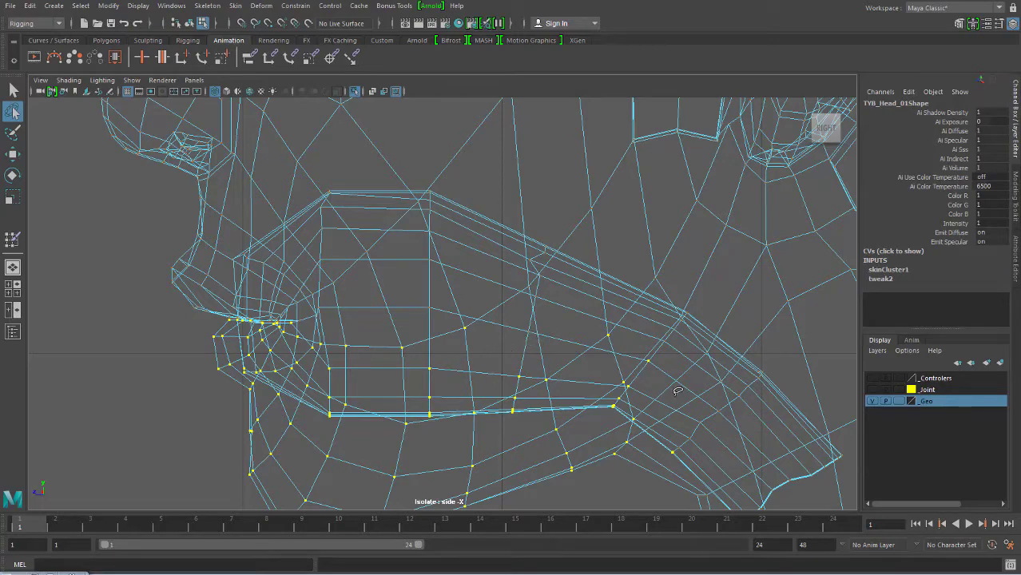
{"action": "middle_click_drag", "start_coordinate": [641, 386], "coordinate": [564, 338], "text": "alt"}
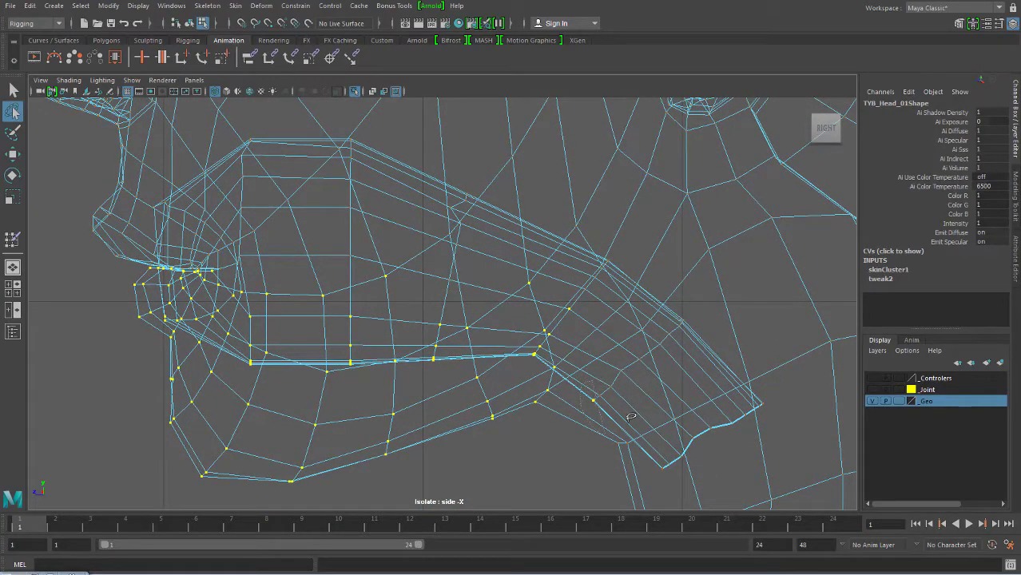
{"action": "middle_click_drag", "start_coordinate": [574, 392], "coordinate": [573, 399], "text": "alt"}
{"action": "scroll", "coordinate": [548, 374], "scroll_direction": "down", "scroll_amount": 10}
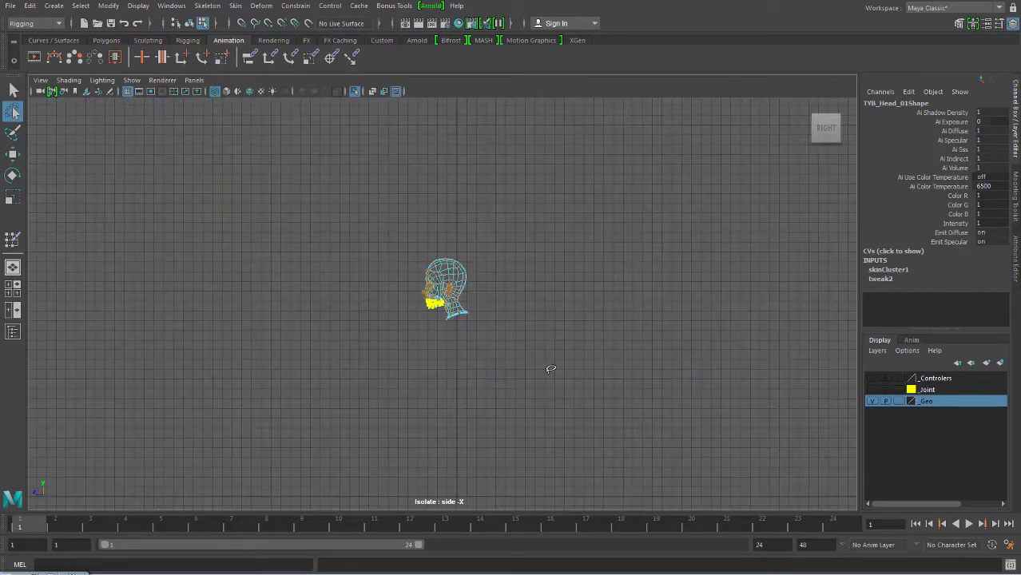
{"action": "scroll", "coordinate": [540, 303], "scroll_direction": "up", "scroll_amount": 2}
{"action": "scroll", "coordinate": [510, 337], "scroll_direction": "up", "scroll_amount": 3}
- Enter 1 in the TYB_Jaw_Jnt_01 column for all jaw vertices, close the table and deselect
{"action": "scroll", "coordinate": [510, 337], "scroll_direction": "up", "scroll_amount": 4}
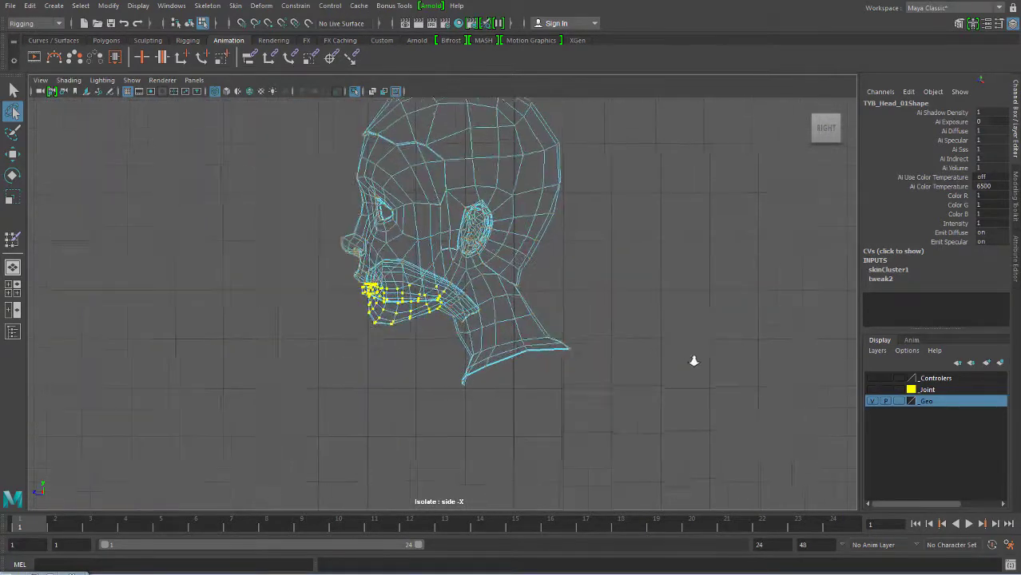
{"action": "scroll", "coordinate": [469, 385], "scroll_direction": "up", "scroll_amount": 1}
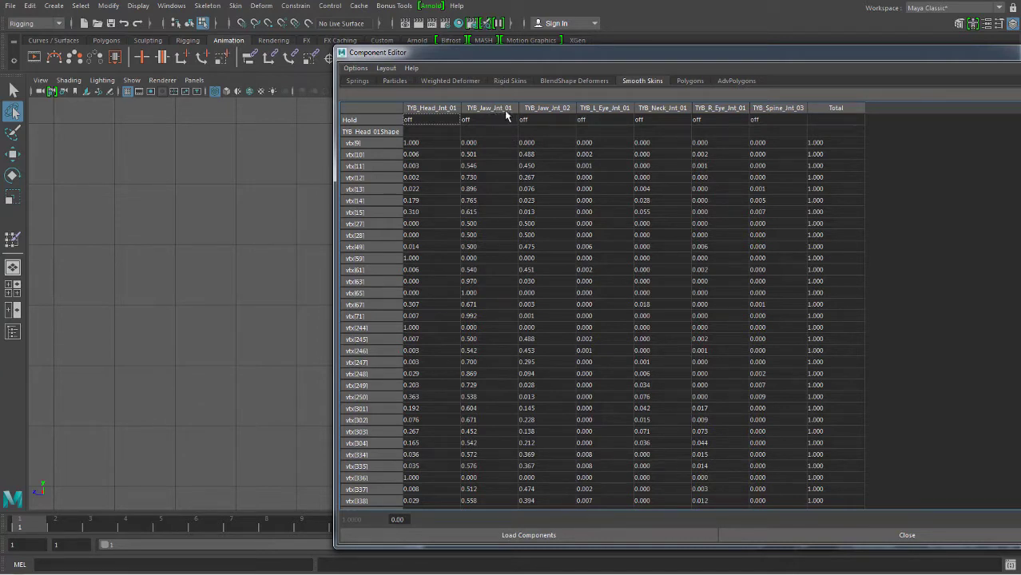
{"action": "left_click_drag", "start_coordinate": [479, 144], "coordinate": [488, 517]}
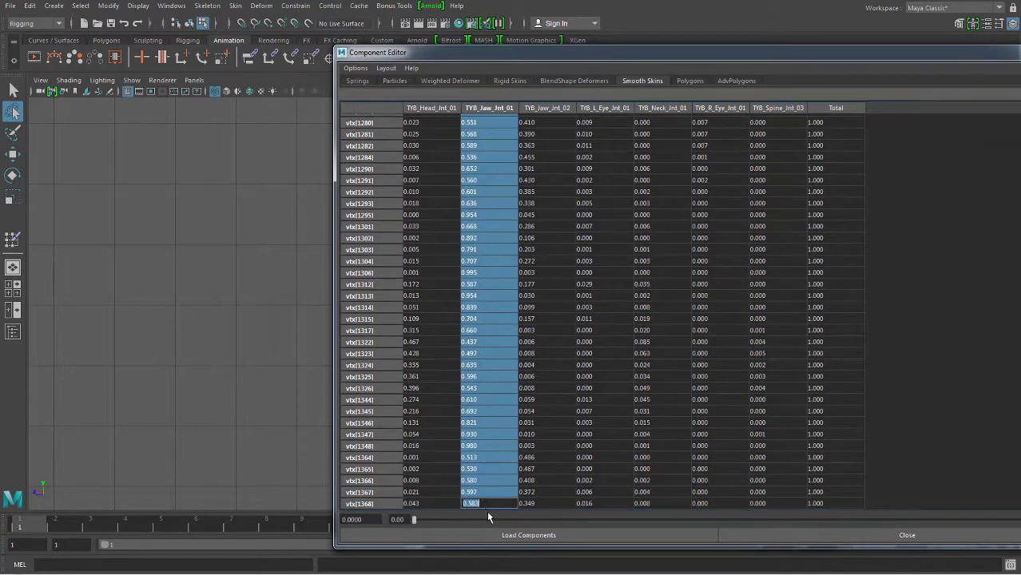
{"action": "type", "text": "1"}
{"action": "key", "text": "Return"}
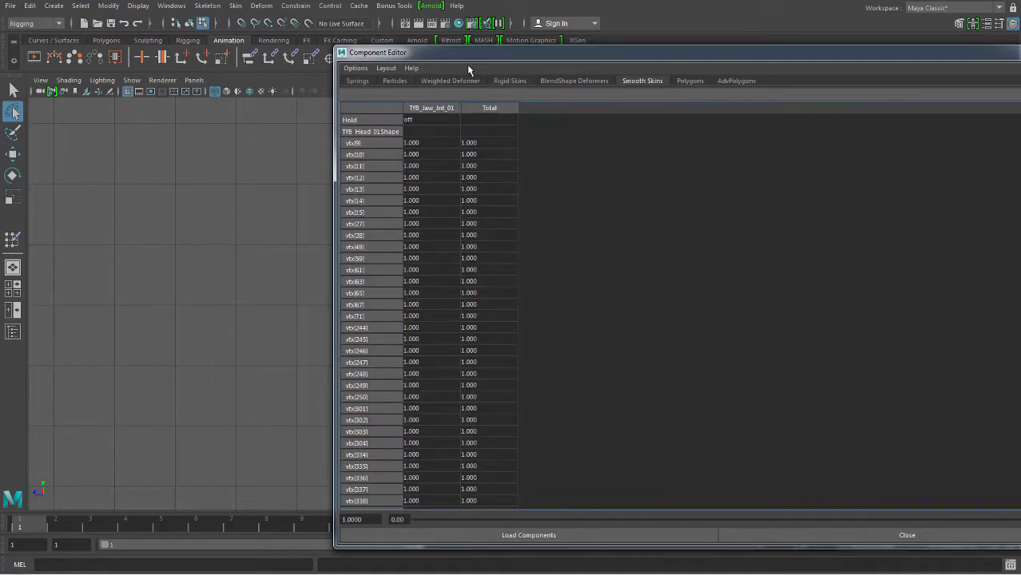
{"action": "left_click_drag", "start_coordinate": [468, 70], "coordinate": [404, 436]}
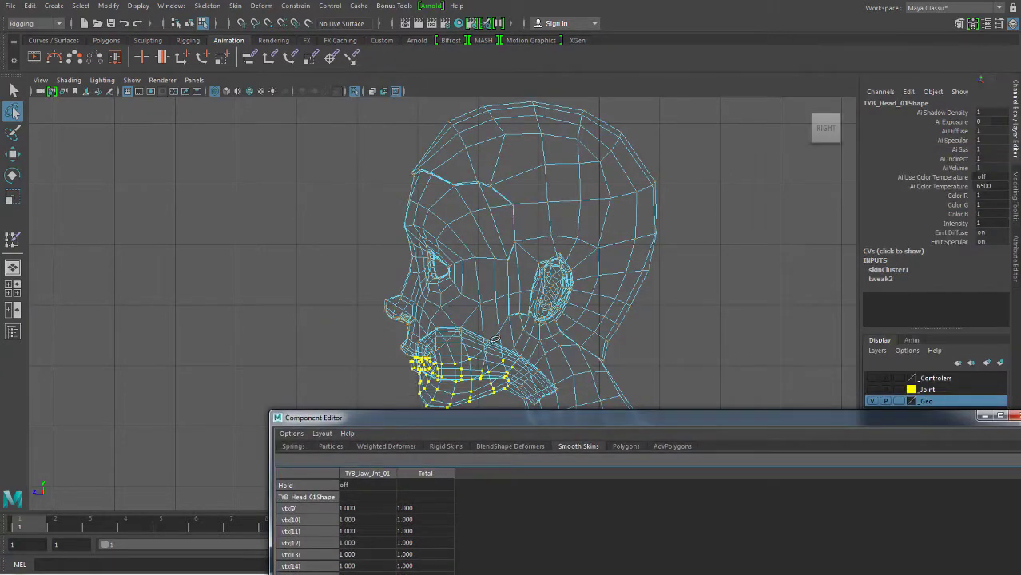
{"action": "left_click_drag", "start_coordinate": [378, 418], "coordinate": [360, 158]}
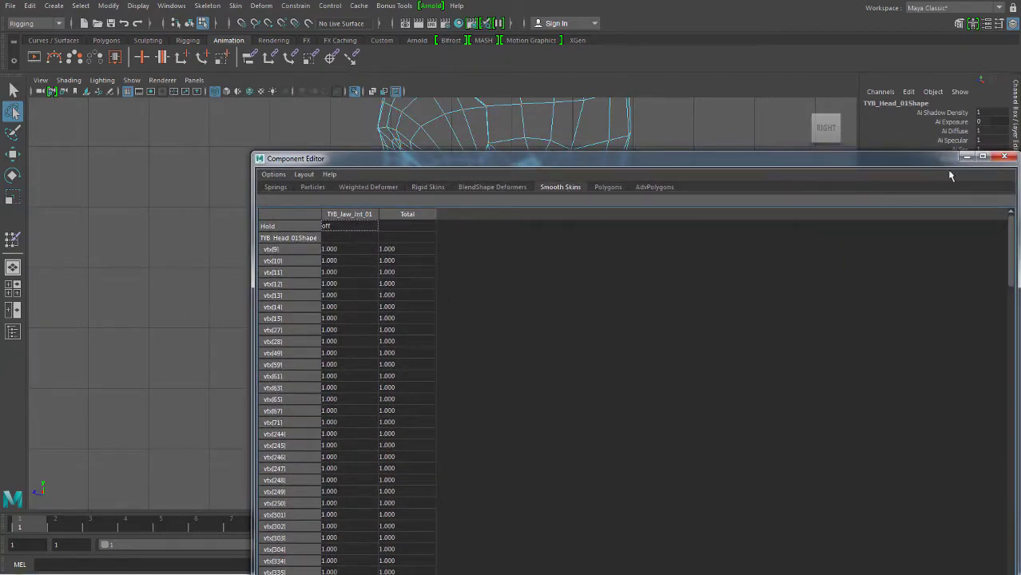
{"action": "left_click", "coordinate": [1004, 156]}
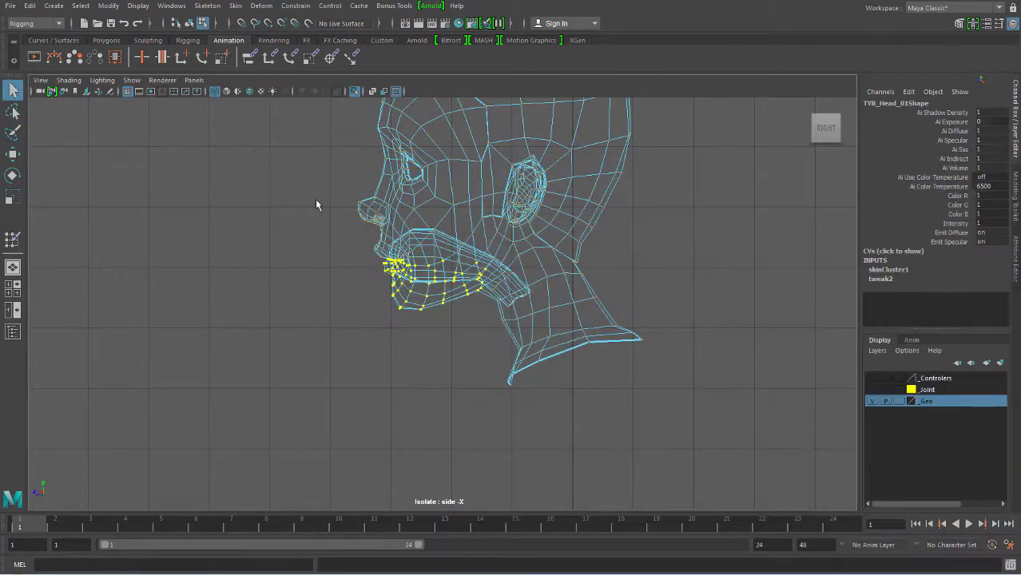
{"action": "left_click", "coordinate": [693, 250]}
- Switch to the shaded perspective view and start the Paint Skin Weights Tool on the head
{"action": "key", "text": "space"}
{"action": "left_click_drag", "start_coordinate": [533, 240], "coordinate": [588, 272]}
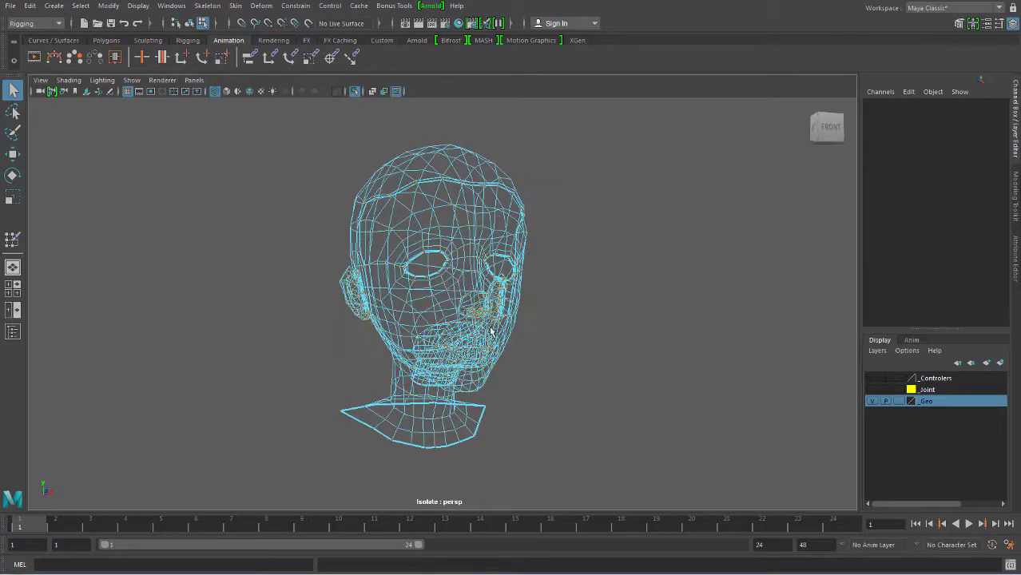
{"action": "mouse_move", "coordinate": [491, 330]}
{"action": "left_mouse_down", "text": "alt"}
{"action": "mouse_move", "coordinate": [635, 226]}
{"action": "mouse_move", "coordinate": [496, 309]}
{"action": "left_mouse_up", "text": "alt"}
{"action": "key", "text": "5"}
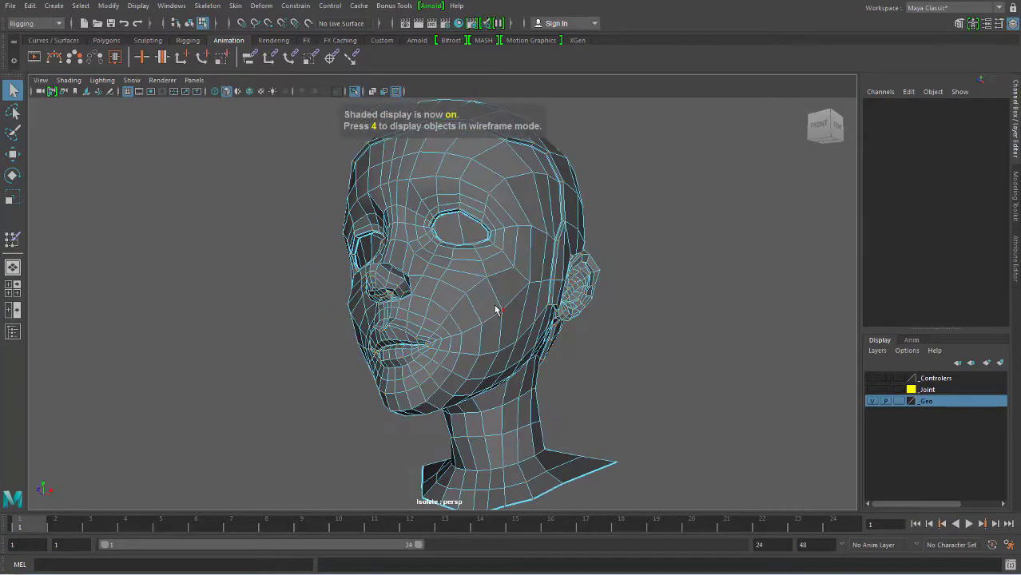
{"action": "right_click", "coordinate": [495, 260]}
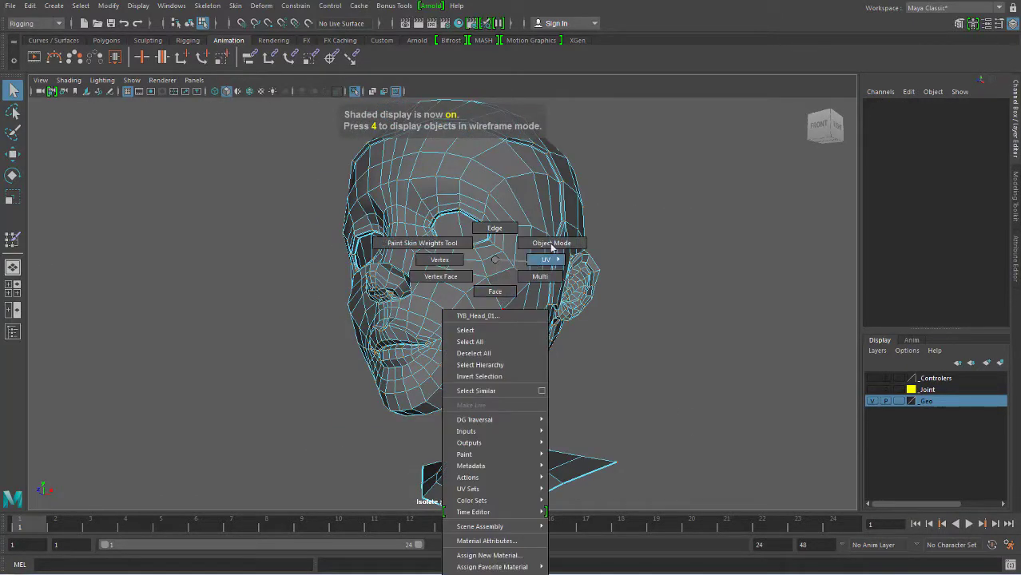
{"action": "left_click", "coordinate": [418, 242]}
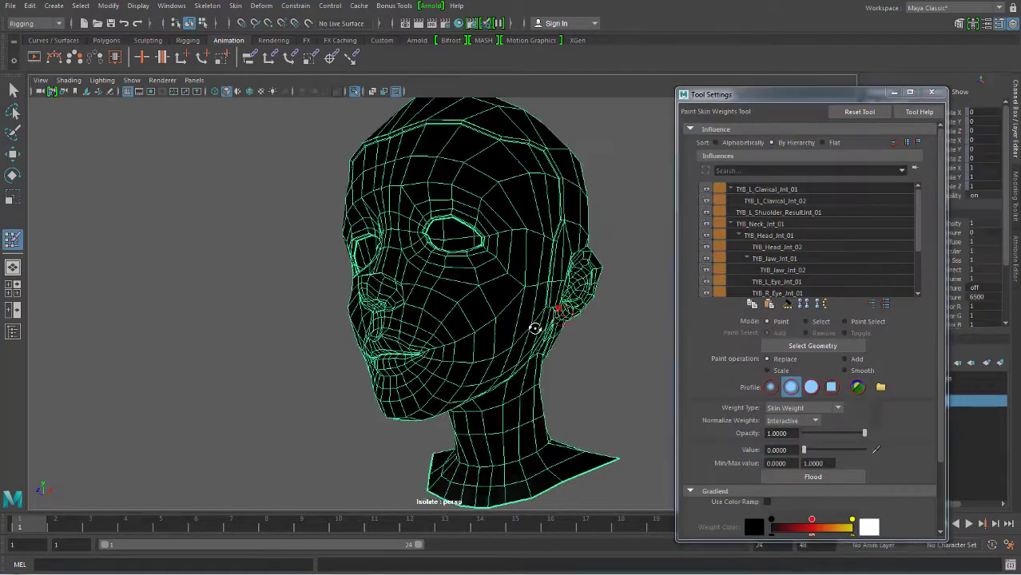
{"action": "left_click_drag", "start_coordinate": [534, 328], "coordinate": [463, 300], "text": "alt"}
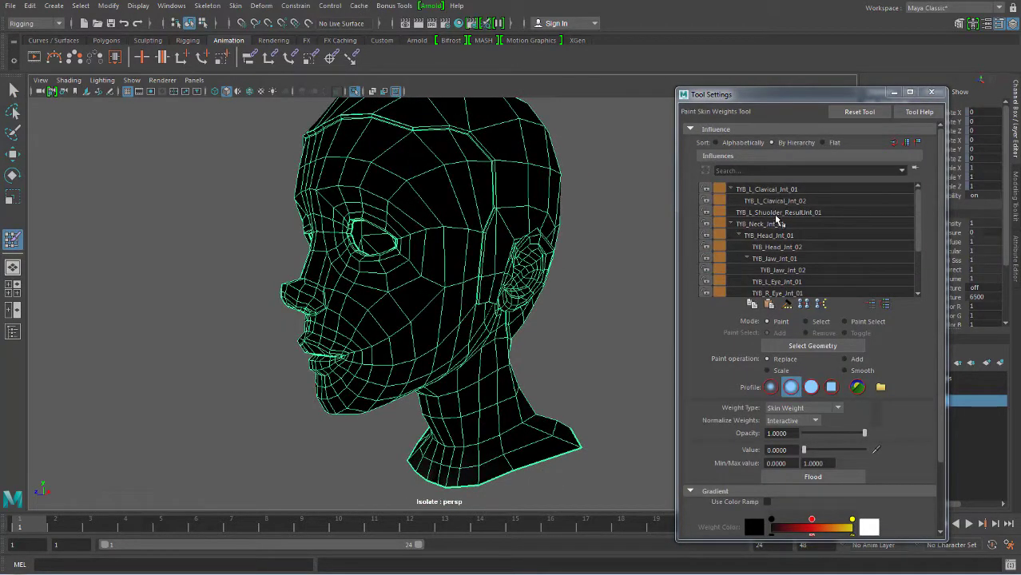
- Inspect the neck and TYB_Head_Jnt_01 weight maps from several angles around the head
{"action": "left_click", "coordinate": [774, 225]}
{"action": "left_click", "coordinate": [777, 236]}
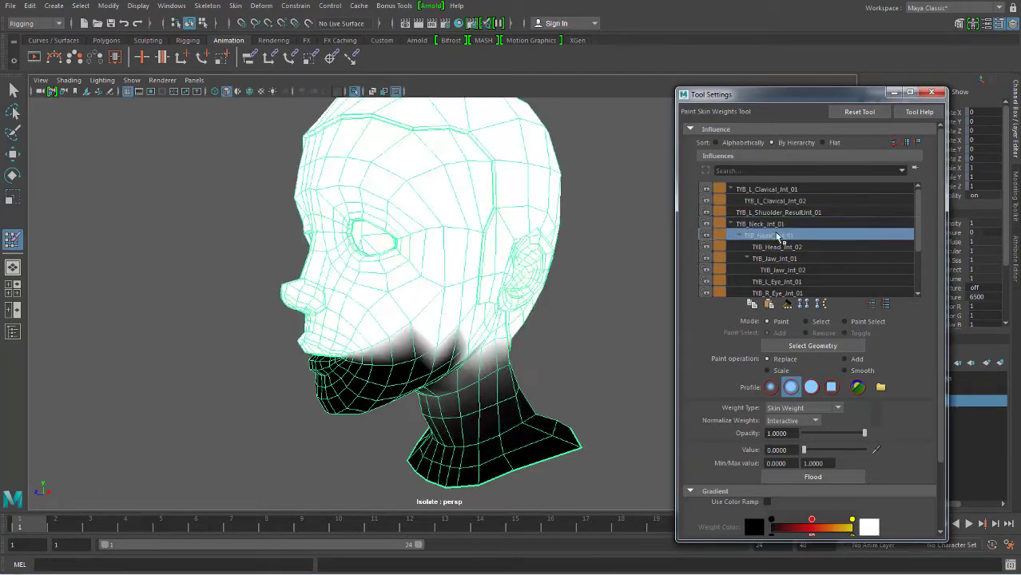
{"action": "mouse_move", "coordinate": [481, 294]}
{"action": "left_mouse_down", "text": "alt"}
{"action": "mouse_move", "coordinate": [591, 344]}
{"action": "mouse_move", "coordinate": [615, 319]}
{"action": "left_mouse_up", "text": "alt"}
{"action": "left_click_drag", "start_coordinate": [376, 353], "coordinate": [540, 351], "text": "alt"}
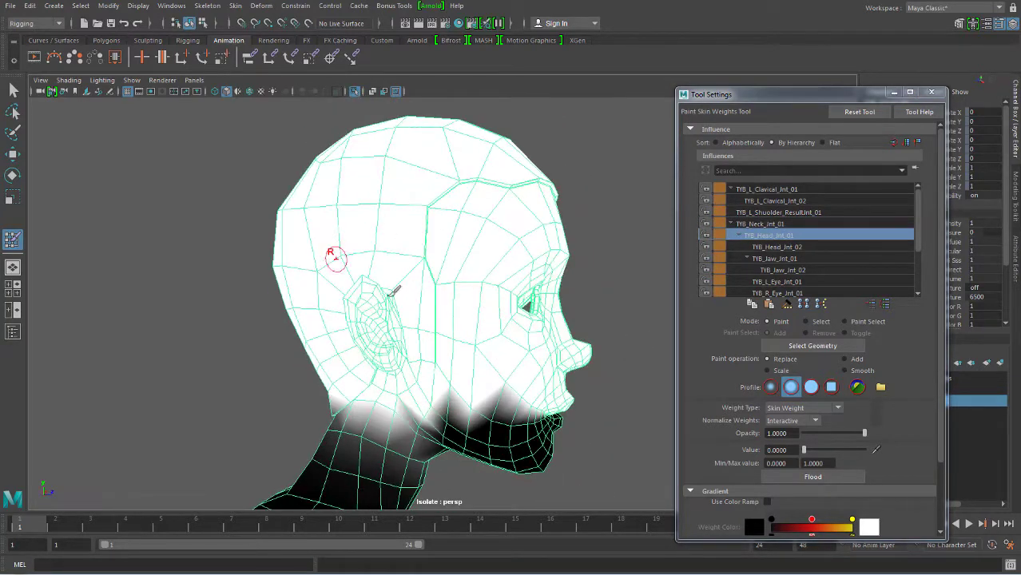
{"action": "mouse_move", "coordinate": [405, 182]}
{"action": "left_mouse_down", "text": "alt"}
{"action": "mouse_move", "coordinate": [479, 331]}
{"action": "mouse_move", "coordinate": [335, 326]}
{"action": "mouse_move", "coordinate": [435, 240]}
{"action": "left_mouse_up", "text": "alt"}
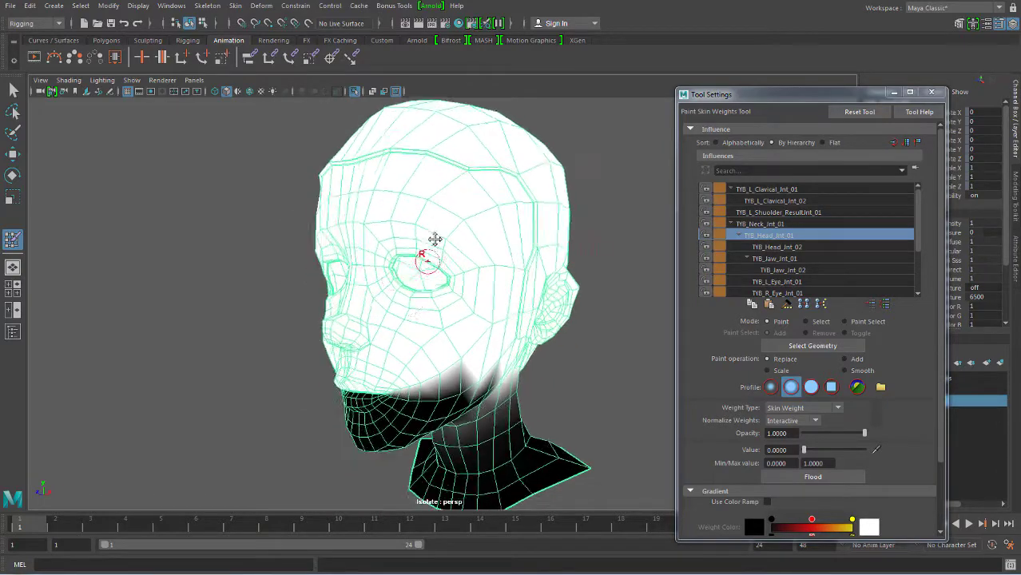
{"action": "scroll", "coordinate": [434, 240], "scroll_direction": "up", "scroll_amount": 3}
{"action": "mouse_move", "coordinate": [529, 319]}
{"action": "left_mouse_down", "text": "alt"}
{"action": "mouse_move", "coordinate": [537, 296]}
{"action": "mouse_move", "coordinate": [497, 358]}
{"action": "left_mouse_up", "text": "alt"}
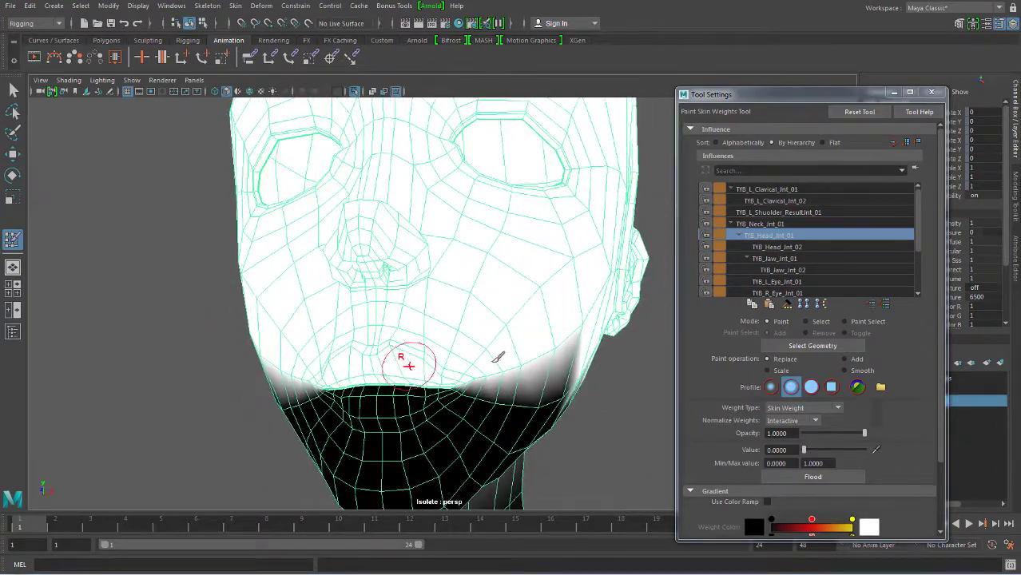
{"action": "scroll", "coordinate": [497, 358], "scroll_direction": "down", "scroll_amount": 2}
{"action": "scroll", "coordinate": [511, 291], "scroll_direction": "down", "scroll_amount": 2}
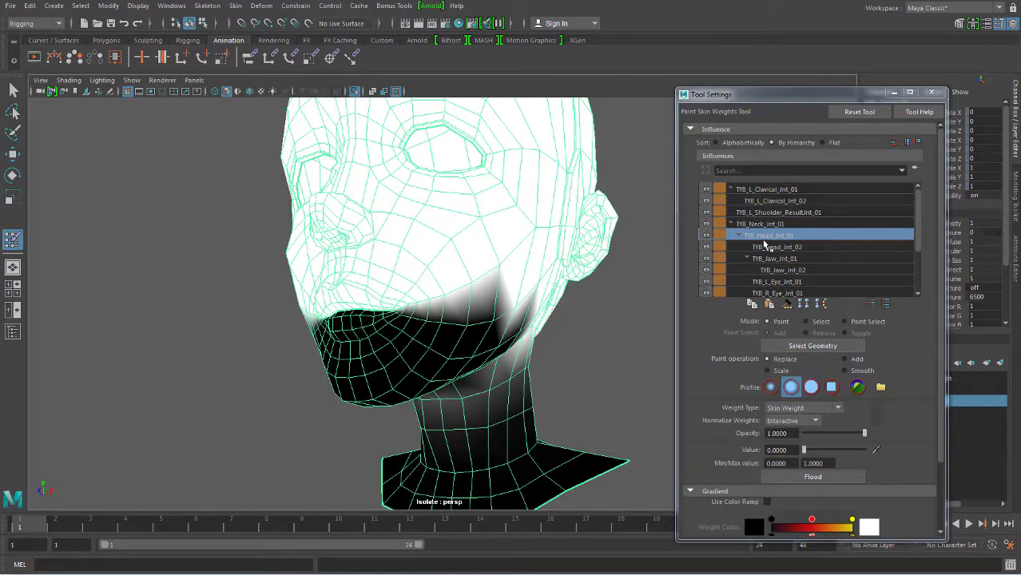
- Review TYB_Jaw_Jnt_01, TYB_Jaw_Jnt_02, TYB_Head_Jnt_02 and TYB_Neck_Jnt_01 weights, then turn Isolate Select off
{"action": "left_click", "coordinate": [773, 258]}
{"action": "mouse_move", "coordinate": [629, 327]}
{"action": "left_mouse_down", "text": "alt"}
{"action": "mouse_move", "coordinate": [409, 358]}
{"action": "mouse_move", "coordinate": [335, 344]}
{"action": "mouse_move", "coordinate": [473, 353]}
{"action": "mouse_move", "coordinate": [437, 355]}
{"action": "mouse_move", "coordinate": [614, 314]}
{"action": "left_mouse_up", "text": "alt"}
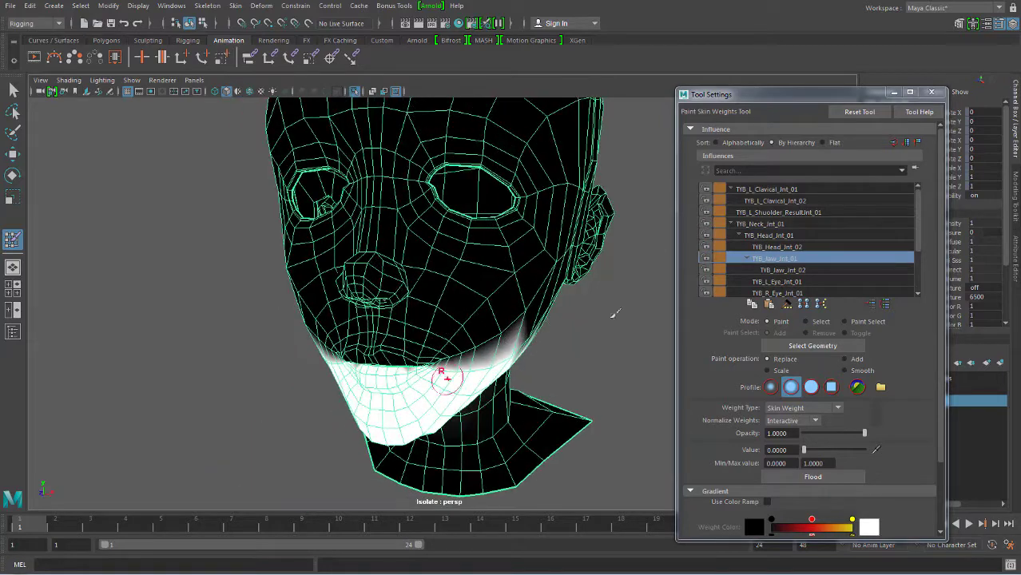
{"action": "left_click", "coordinate": [781, 274]}
{"action": "left_click_drag", "start_coordinate": [610, 361], "coordinate": [433, 353], "text": "alt"}
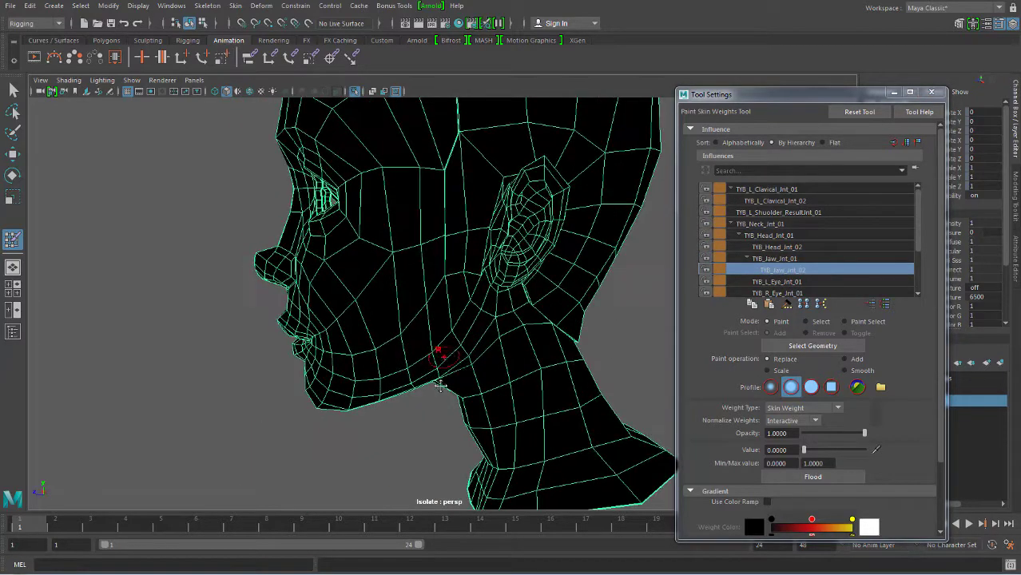
{"action": "left_click", "coordinate": [775, 246]}
{"action": "left_click_drag", "start_coordinate": [559, 335], "coordinate": [485, 319], "text": "alt"}
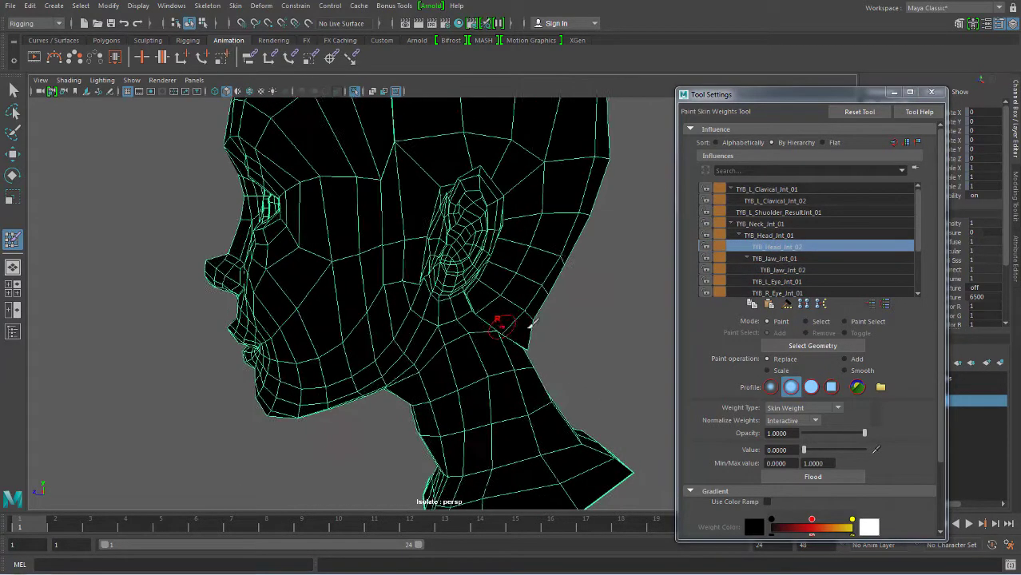
{"action": "left_click", "coordinate": [765, 224]}
{"action": "left_click_drag", "start_coordinate": [503, 364], "coordinate": [447, 339], "text": "alt"}
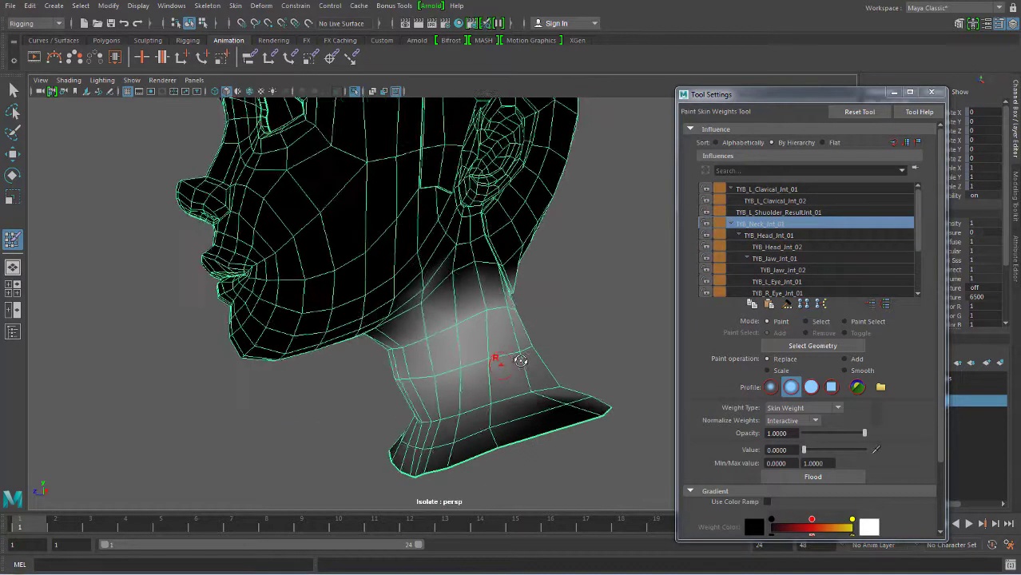
{"action": "left_click", "coordinate": [355, 90]}
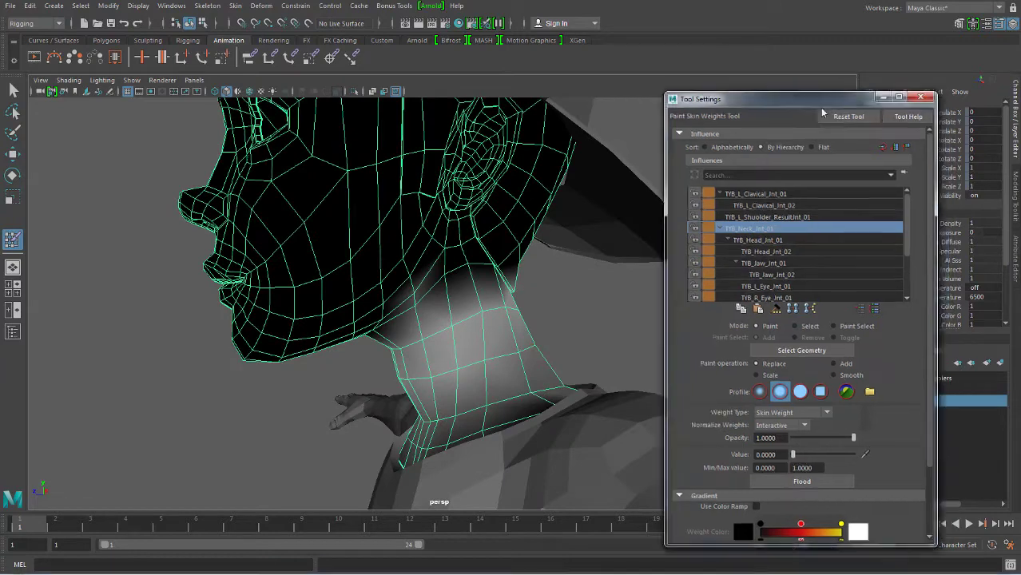
{"action": "left_click_drag", "start_coordinate": [879, 94], "coordinate": [750, 105]}
- Close the paint settings, return to the Select tool and show the Controlers layer
{"action": "left_click", "coordinate": [872, 389]}
{"action": "left_click_drag", "start_coordinate": [673, 108], "coordinate": [765, 99]}
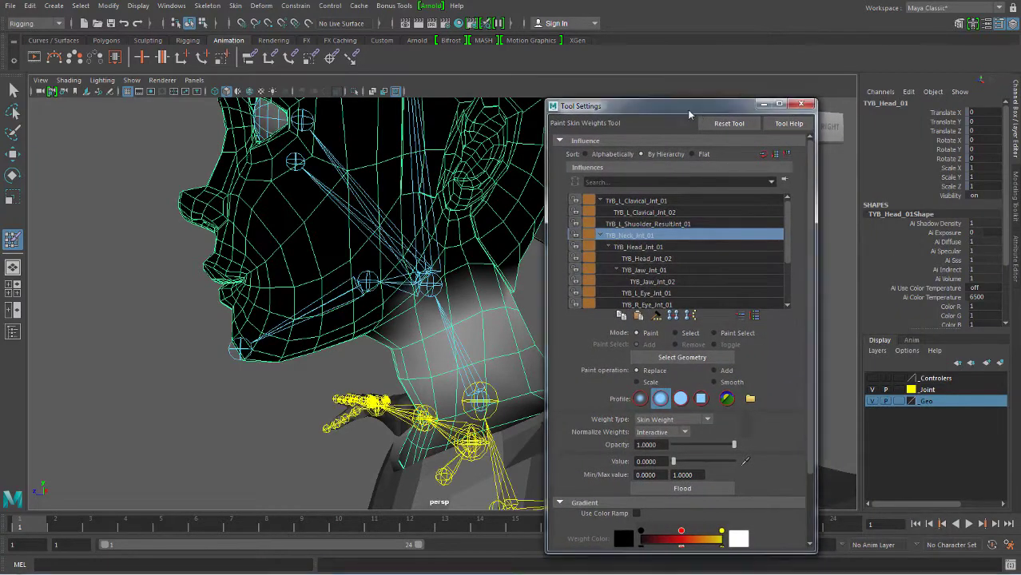
{"action": "scroll", "coordinate": [458, 346], "scroll_direction": "up", "scroll_amount": 3}
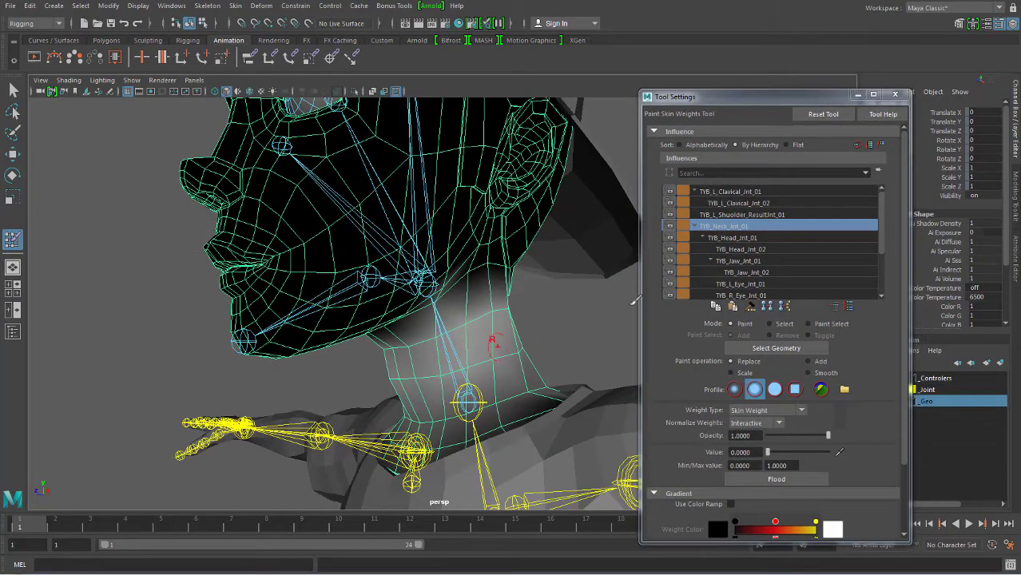
{"action": "left_click", "coordinate": [895, 94]}
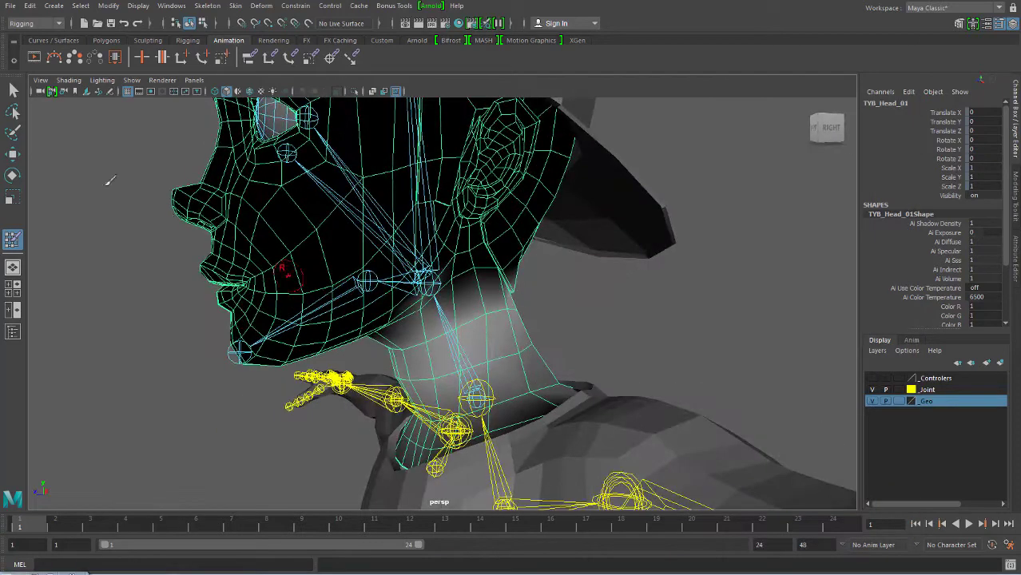
{"action": "left_click", "coordinate": [11, 92]}
{"action": "left_click", "coordinate": [527, 326]}
{"action": "left_click", "coordinate": [503, 335]}
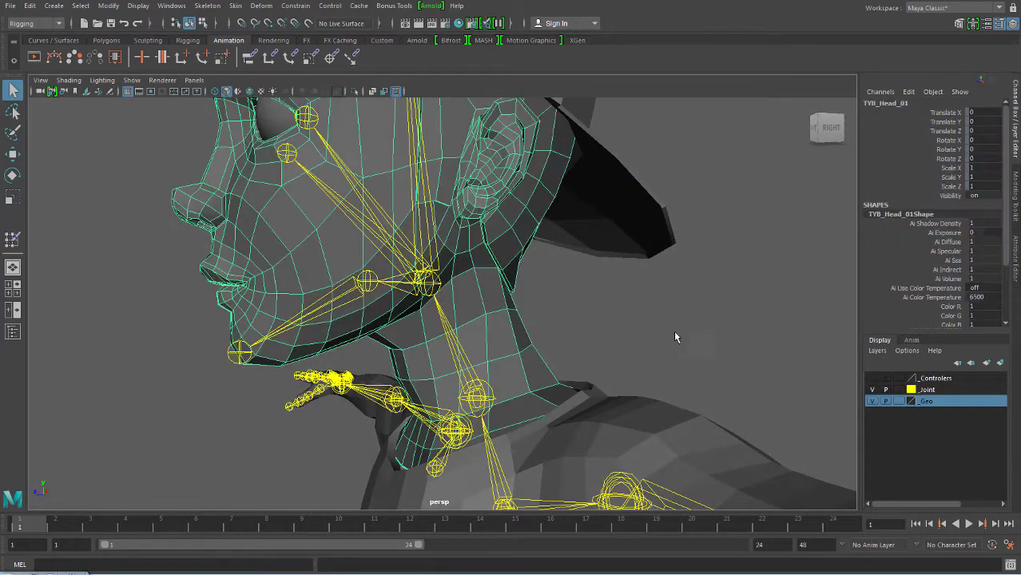
{"action": "left_click", "coordinate": [872, 377]}
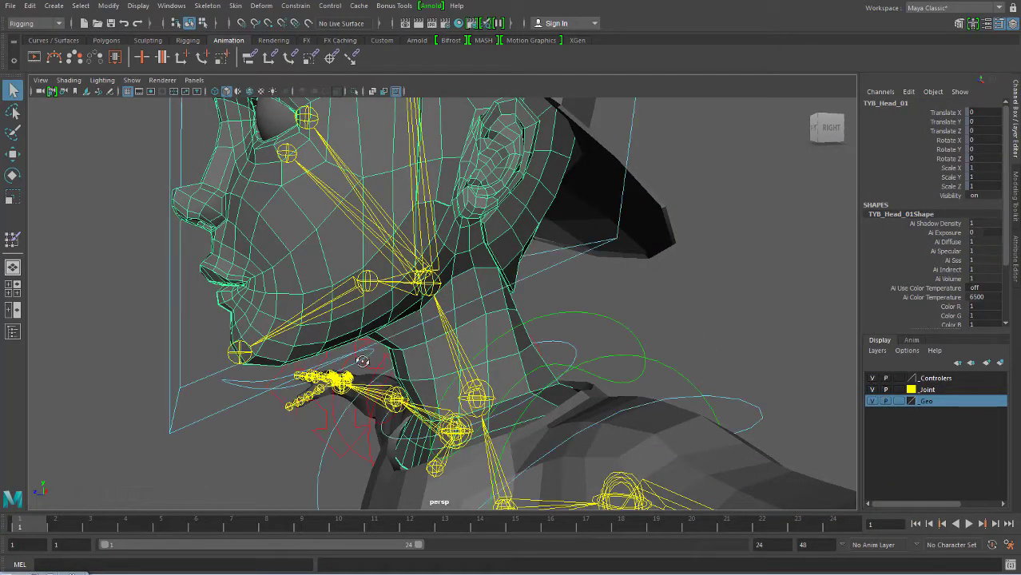
{"action": "mouse_move", "coordinate": [311, 391]}
{"action": "left_mouse_down", "text": "alt"}
{"action": "mouse_move", "coordinate": [286, 394]}
{"action": "mouse_move", "coordinate": [359, 428]}
{"action": "left_mouse_up", "text": "alt"}
- Rotate the jaw control at frame 10, then return to frame 1 and select the head mesh
{"action": "left_click", "coordinate": [243, 382]}
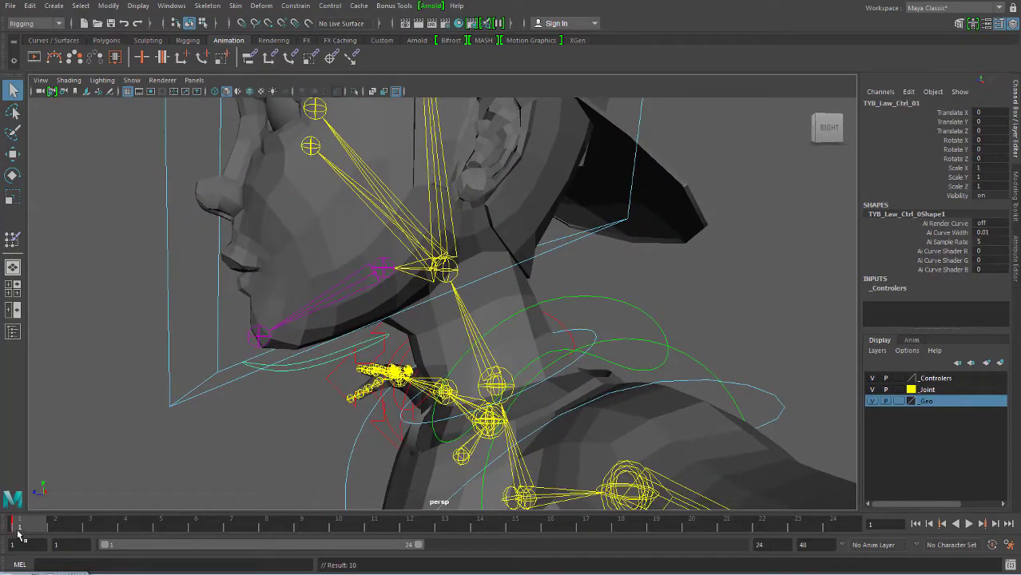
{"action": "left_click_drag", "start_coordinate": [38, 529], "coordinate": [339, 527]}
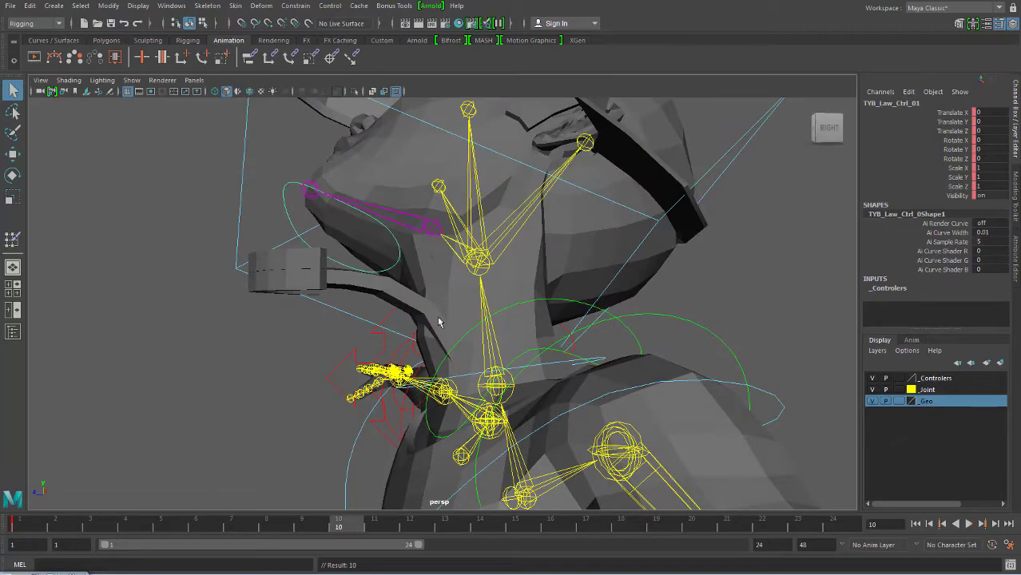
{"action": "mouse_move", "coordinate": [358, 312]}
{"action": "left_mouse_down", "text": "alt"}
{"action": "mouse_move", "coordinate": [548, 285]}
{"action": "mouse_move", "coordinate": [391, 159]}
{"action": "mouse_move", "coordinate": [341, 168]}
{"action": "mouse_move", "coordinate": [329, 183]}
{"action": "left_mouse_up", "text": "alt"}
{"action": "key", "text": "e"}
{"action": "mouse_move", "coordinate": [333, 229]}
{"action": "left_mouse_down", "text": "alt"}
{"action": "mouse_move", "coordinate": [336, 202]}
{"action": "mouse_move", "coordinate": [338, 353]}
{"action": "left_mouse_up", "text": "alt"}
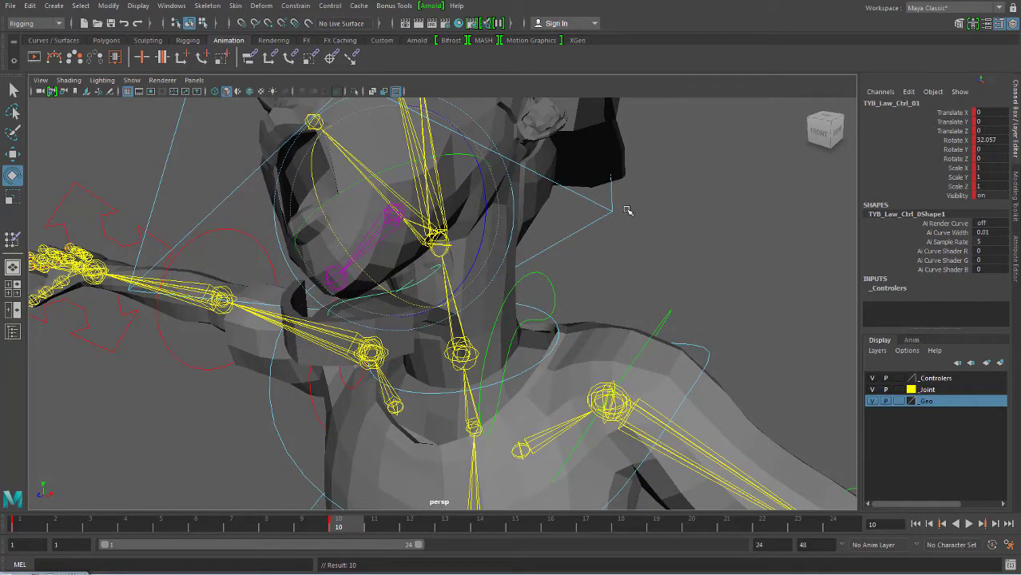
{"action": "key", "text": "Up"}
{"action": "key", "text": "alt+shift+v"}
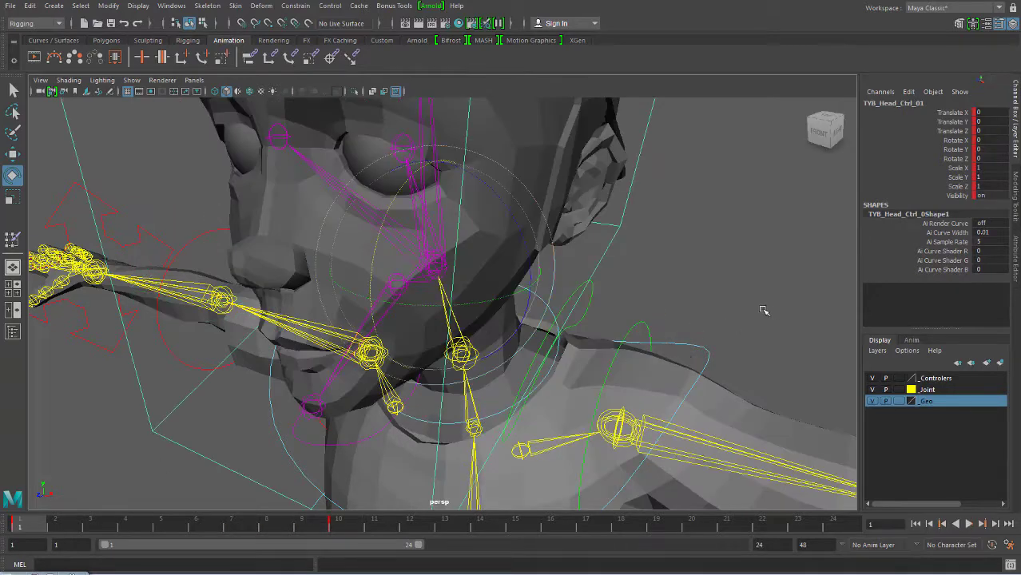
{"action": "left_click", "coordinate": [763, 303]}
{"action": "left_click_drag", "start_coordinate": [763, 304], "coordinate": [479, 335], "text": "alt"}
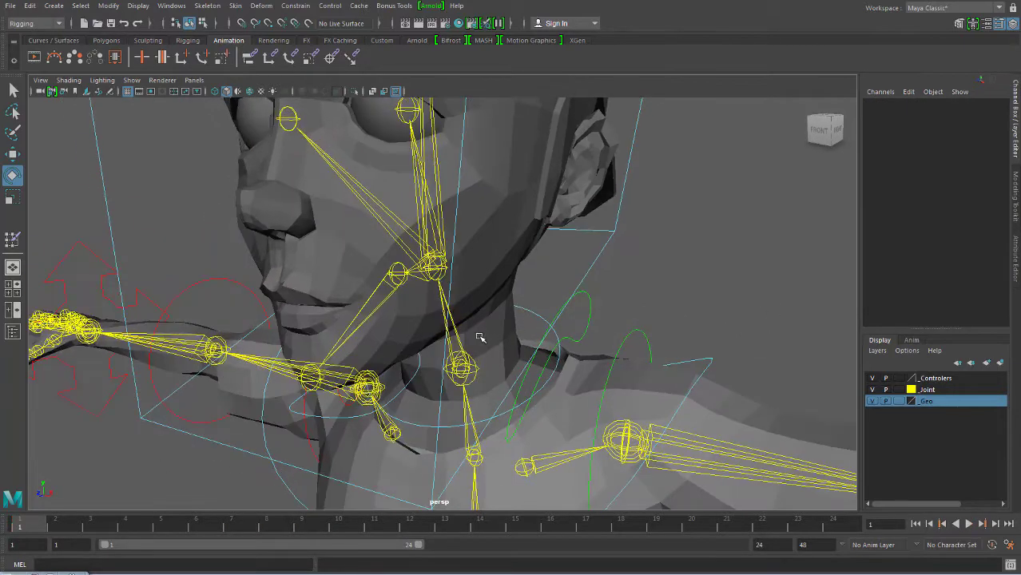
{"action": "left_click", "coordinate": [477, 316]}
- Isolate the head, reopen Paint Skin Weights settings at frame 10 and show TYB_Head_Jnt_01's weights
{"action": "left_click", "coordinate": [355, 92]}
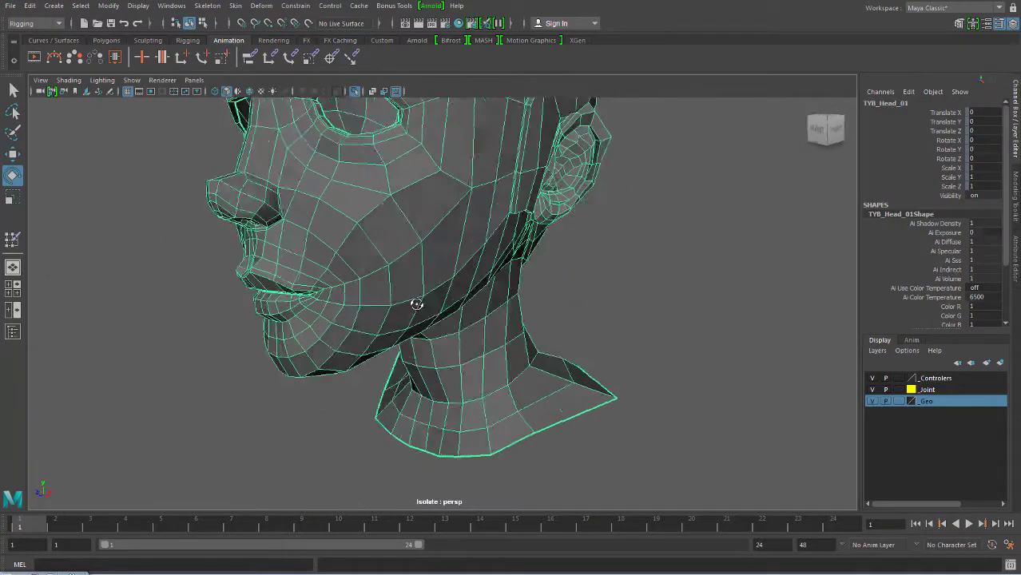
{"action": "right_click_drag", "start_coordinate": [446, 243], "coordinate": [374, 225]}
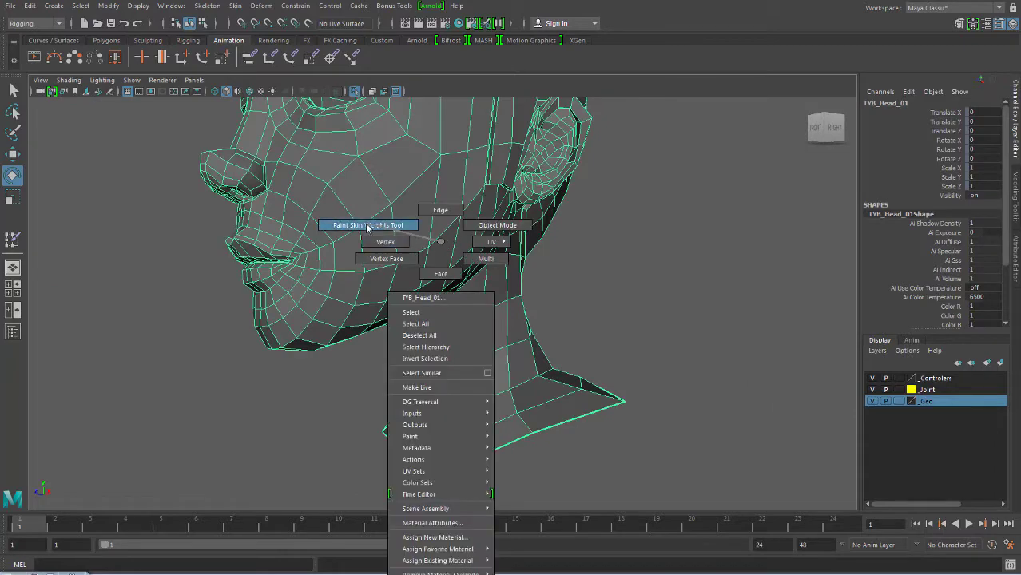
{"action": "left_click_drag", "start_coordinate": [398, 235], "coordinate": [484, 319], "text": "alt"}
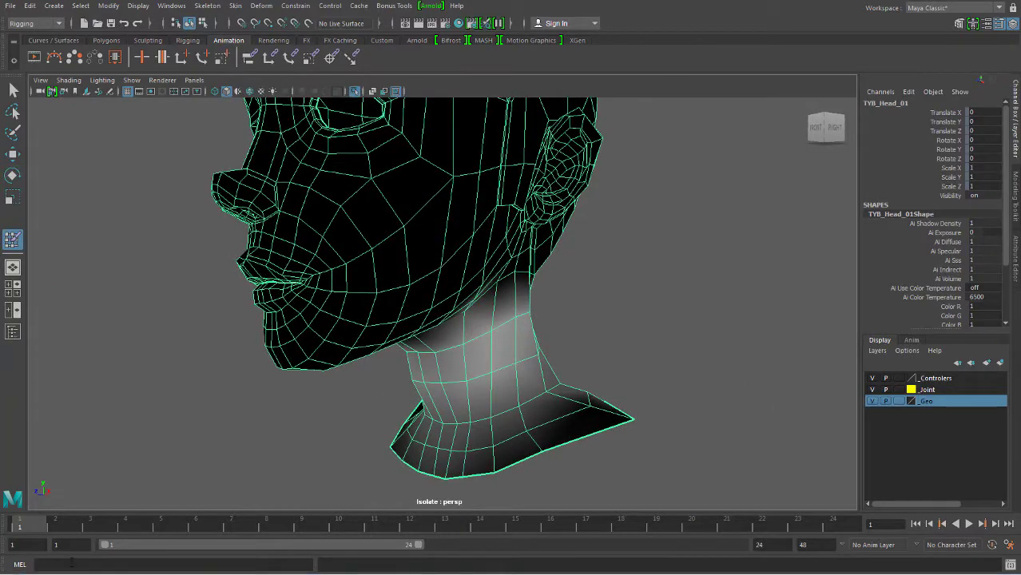
{"action": "key", "text": "ctrl+shift+t"}
{"action": "key", "text": "alt+v"}
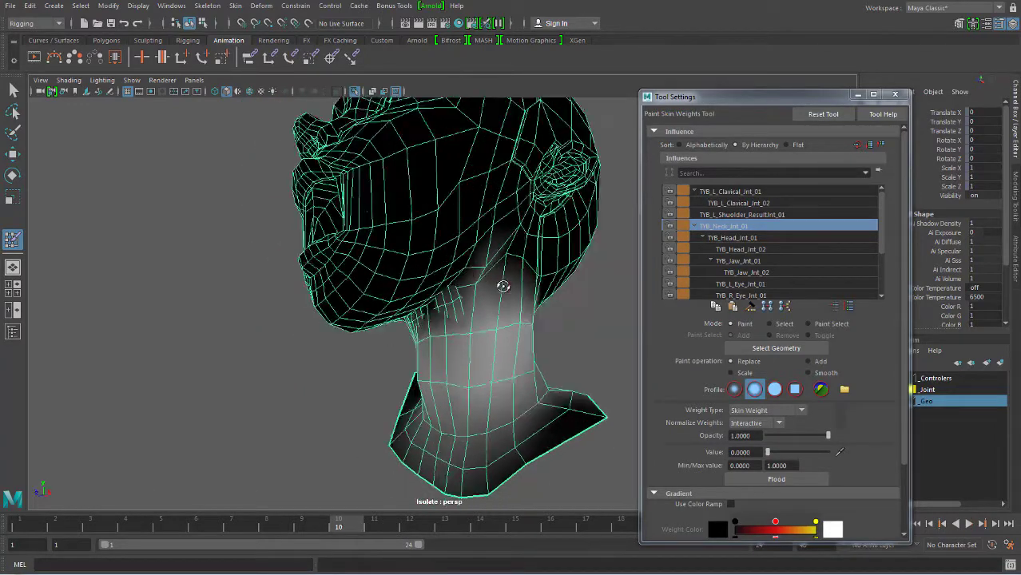
{"action": "key", "text": "alt+v"}
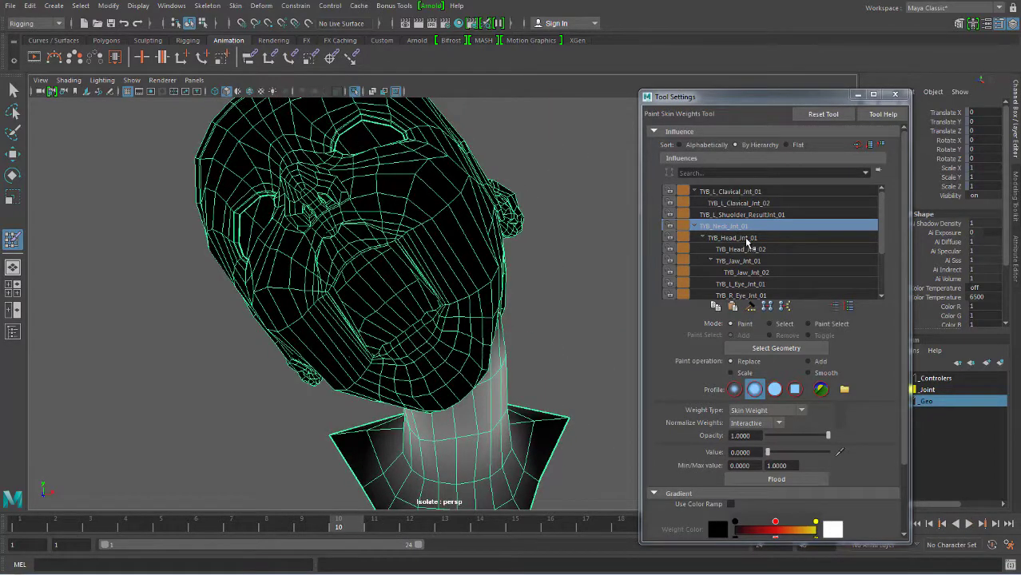
{"action": "left_click", "coordinate": [741, 237]}
{"action": "mouse_move", "coordinate": [489, 326]}
{"action": "left_mouse_down", "text": "alt"}
{"action": "mouse_move", "coordinate": [408, 342]}
{"action": "mouse_move", "coordinate": [439, 310]}
{"action": "mouse_move", "coordinate": [511, 297]}
{"action": "mouse_move", "coordinate": [422, 357]}
{"action": "mouse_move", "coordinate": [377, 358]}
{"action": "mouse_move", "coordinate": [488, 402]}
{"action": "mouse_move", "coordinate": [480, 375]}
{"action": "mouse_move", "coordinate": [529, 383]}
{"action": "mouse_move", "coordinate": [601, 365]}
{"action": "left_mouse_up", "text": "alt"}
- With TYB_Jaw_Jnt_01 at value 1, switch the brush to Smooth and smooth along the jaw line
{"action": "left_click", "coordinate": [739, 260]}
{"action": "scroll", "coordinate": [601, 364], "scroll_direction": "up", "scroll_amount": 3}
{"action": "scroll", "coordinate": [540, 372], "scroll_direction": "up", "scroll_amount": 3}
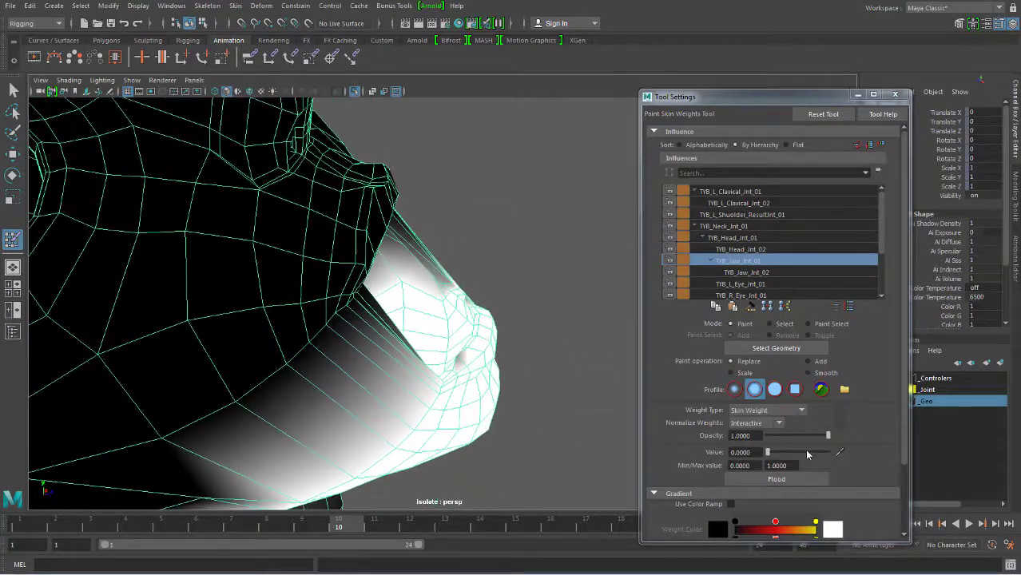
{"action": "left_click_drag", "start_coordinate": [767, 452], "coordinate": [852, 452]}
{"action": "left_click_drag", "start_coordinate": [498, 353], "coordinate": [495, 349], "text": "alt"}
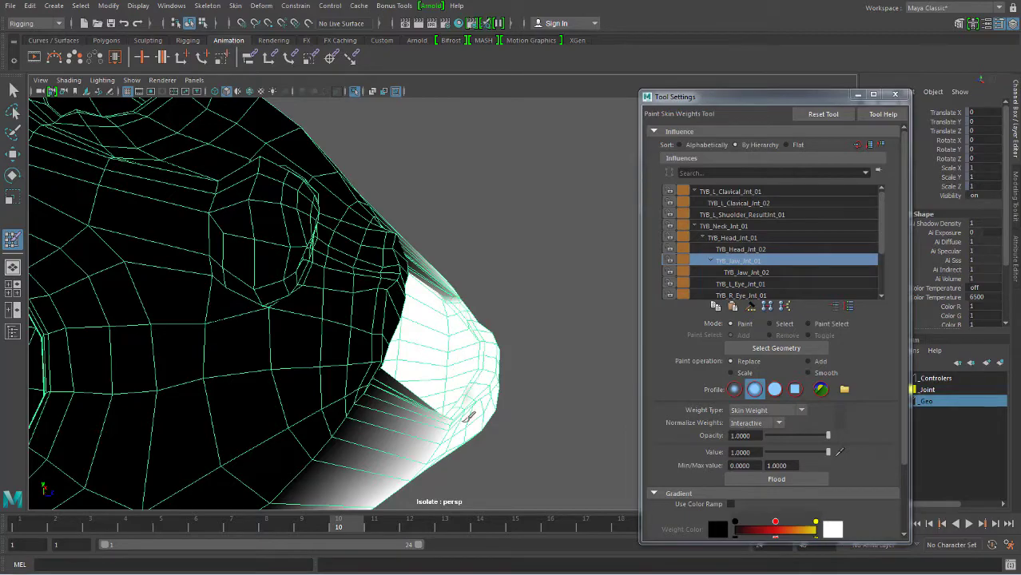
{"action": "scroll", "coordinate": [583, 342], "scroll_direction": "down", "scroll_amount": 5}
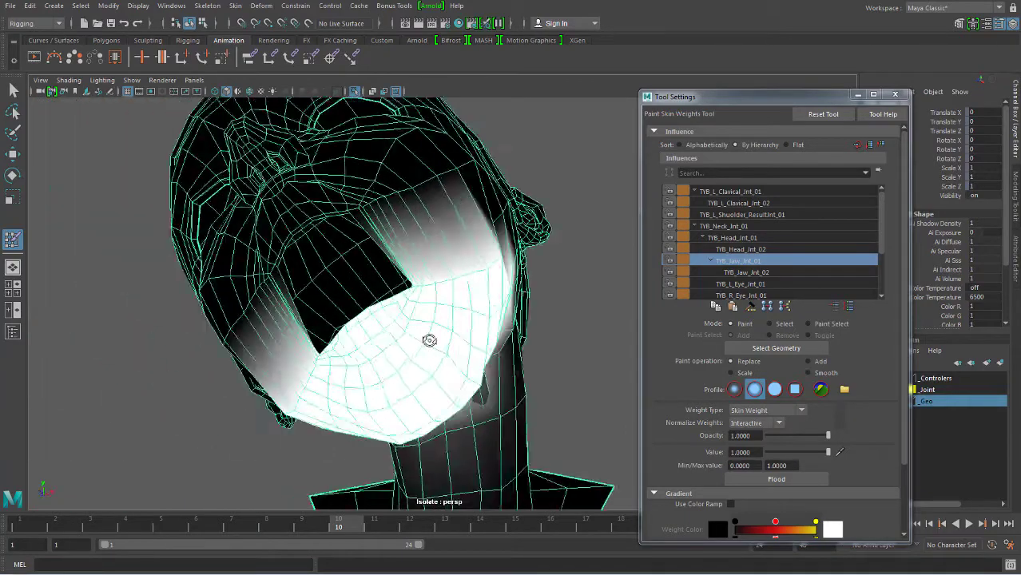
{"action": "mouse_move", "coordinate": [427, 337]}
{"action": "left_mouse_down", "text": "alt"}
{"action": "mouse_move", "coordinate": [392, 353]}
{"action": "mouse_move", "coordinate": [543, 287]}
{"action": "mouse_move", "coordinate": [392, 353]}
{"action": "mouse_move", "coordinate": [485, 311]}
{"action": "mouse_move", "coordinate": [512, 318]}
{"action": "mouse_move", "coordinate": [363, 297]}
{"action": "mouse_move", "coordinate": [314, 246]}
{"action": "left_mouse_up", "text": "alt"}
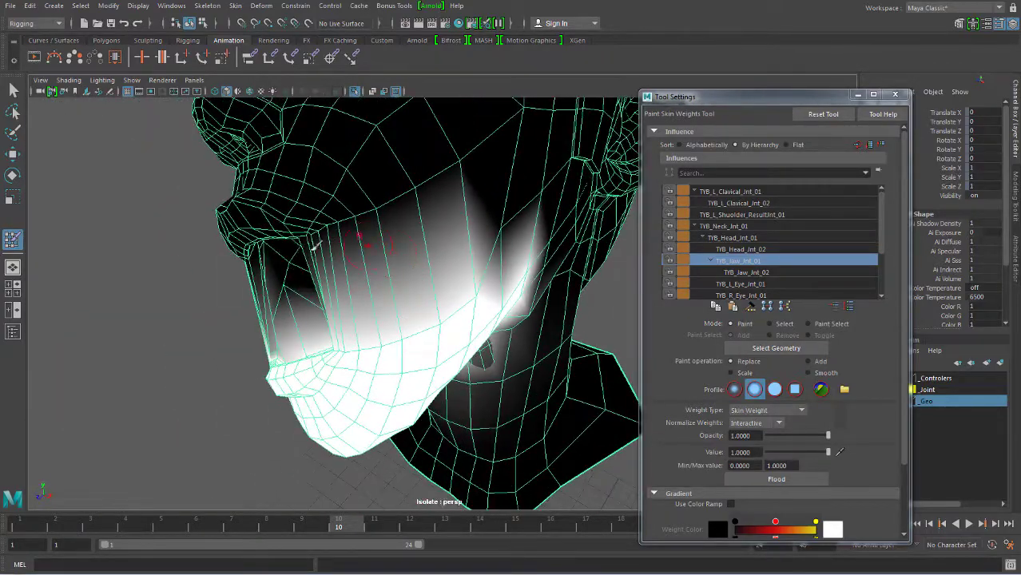
{"action": "left_click_drag", "start_coordinate": [431, 297], "coordinate": [591, 254], "text": "alt"}
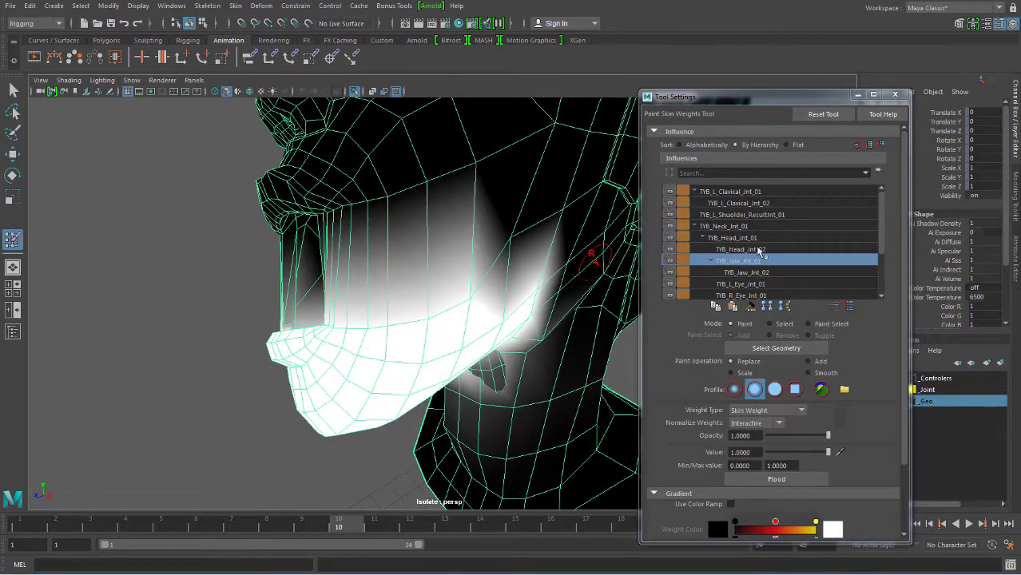
{"action": "left_click", "coordinate": [803, 374]}
{"action": "left_click_drag", "start_coordinate": [519, 335], "coordinate": [432, 330], "text": "alt"}
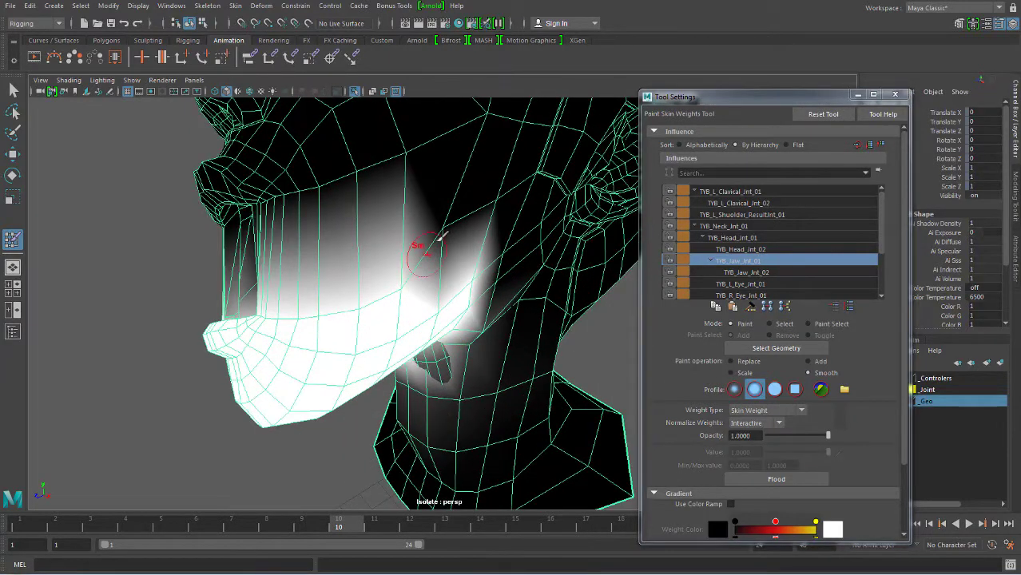
- Smooth the jaw weights along the jaw line and inspect the jaw and neck closely
{"action": "mouse_move", "coordinate": [414, 239]}
{"action": "left_mouse_down"}
{"action": "mouse_move", "coordinate": [448, 216]}
{"action": "mouse_move", "coordinate": [440, 238]}
{"action": "mouse_move", "coordinate": [320, 263]}
{"action": "mouse_move", "coordinate": [284, 308]}
{"action": "mouse_move", "coordinate": [406, 341]}
{"action": "mouse_move", "coordinate": [433, 289]}
{"action": "mouse_move", "coordinate": [442, 300]}
{"action": "mouse_move", "coordinate": [540, 303]}
{"action": "mouse_move", "coordinate": [527, 305]}
{"action": "mouse_move", "coordinate": [485, 410]}
{"action": "mouse_move", "coordinate": [497, 400]}
{"action": "mouse_move", "coordinate": [486, 397]}
{"action": "mouse_move", "coordinate": [468, 342]}
{"action": "mouse_move", "coordinate": [477, 316]}
{"action": "left_mouse_up"}
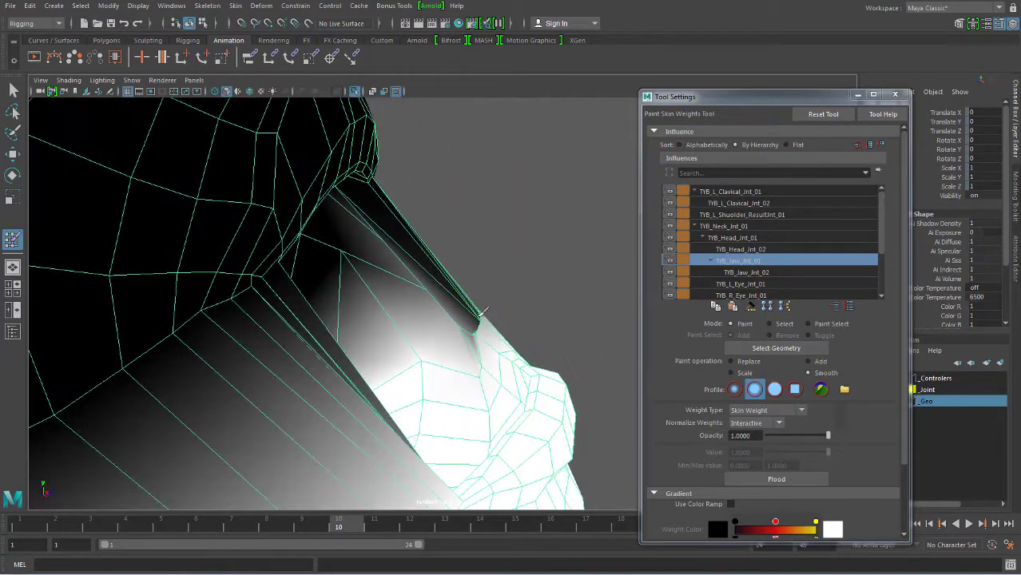
{"action": "mouse_move", "coordinate": [406, 289]}
{"action": "left_mouse_down", "text": "alt"}
{"action": "mouse_move", "coordinate": [337, 303]}
{"action": "mouse_move", "coordinate": [375, 308]}
{"action": "mouse_move", "coordinate": [351, 228]}
{"action": "mouse_move", "coordinate": [273, 310]}
{"action": "left_mouse_up", "text": "alt"}
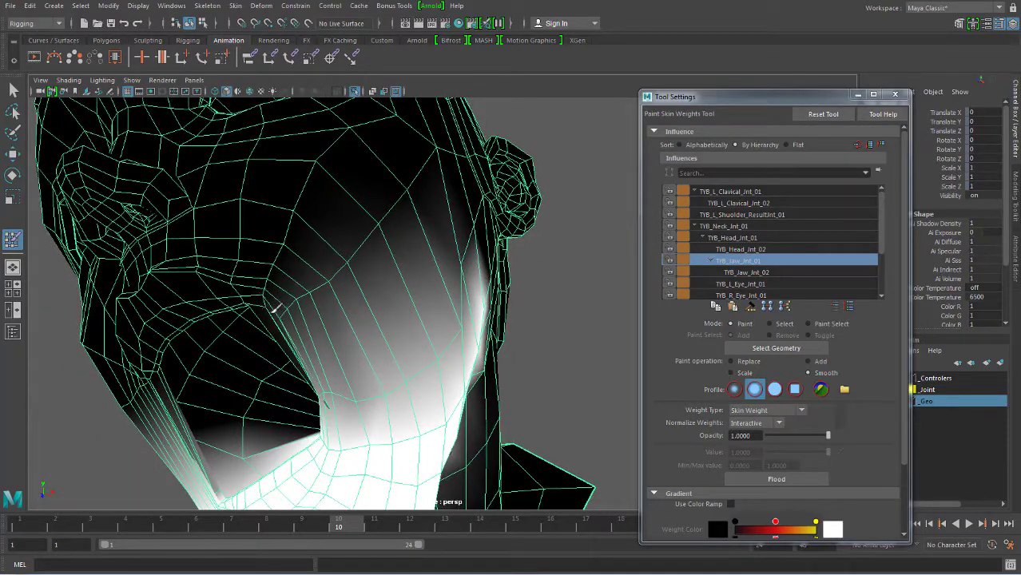
{"action": "left_click_drag", "start_coordinate": [373, 286], "coordinate": [308, 282], "text": "alt"}
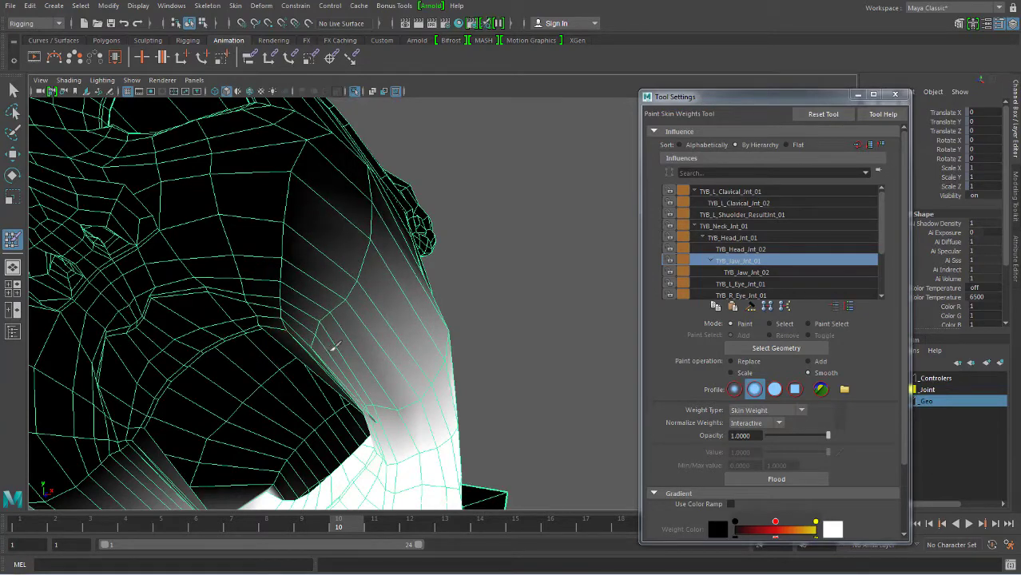
{"action": "mouse_move", "coordinate": [334, 345]}
{"action": "left_mouse_down", "text": "alt"}
{"action": "mouse_move", "coordinate": [415, 307]}
{"action": "mouse_move", "coordinate": [479, 312]}
{"action": "mouse_move", "coordinate": [375, 296]}
{"action": "mouse_move", "coordinate": [528, 299]}
{"action": "left_mouse_up", "text": "alt"}
{"action": "scroll", "coordinate": [480, 311], "scroll_direction": "up", "scroll_amount": 5}
{"action": "scroll", "coordinate": [491, 323], "scroll_direction": "down", "scroll_amount": 3}
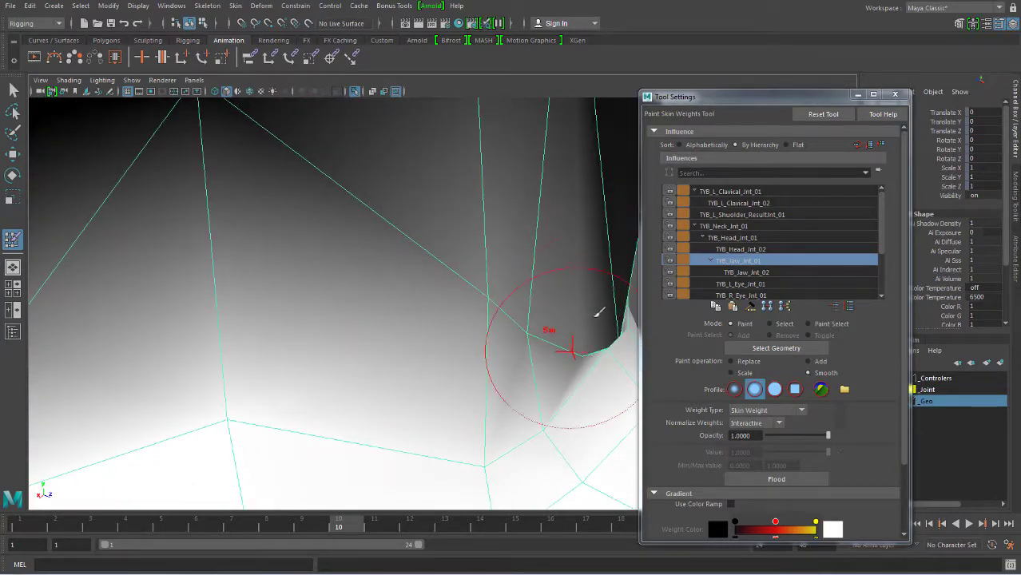
{"action": "mouse_move", "coordinate": [571, 349]}
{"action": "left_mouse_down", "text": "alt"}
{"action": "mouse_move", "coordinate": [547, 347]}
{"action": "mouse_move", "coordinate": [533, 373]}
{"action": "mouse_move", "coordinate": [543, 375]}
{"action": "left_mouse_up", "text": "alt"}
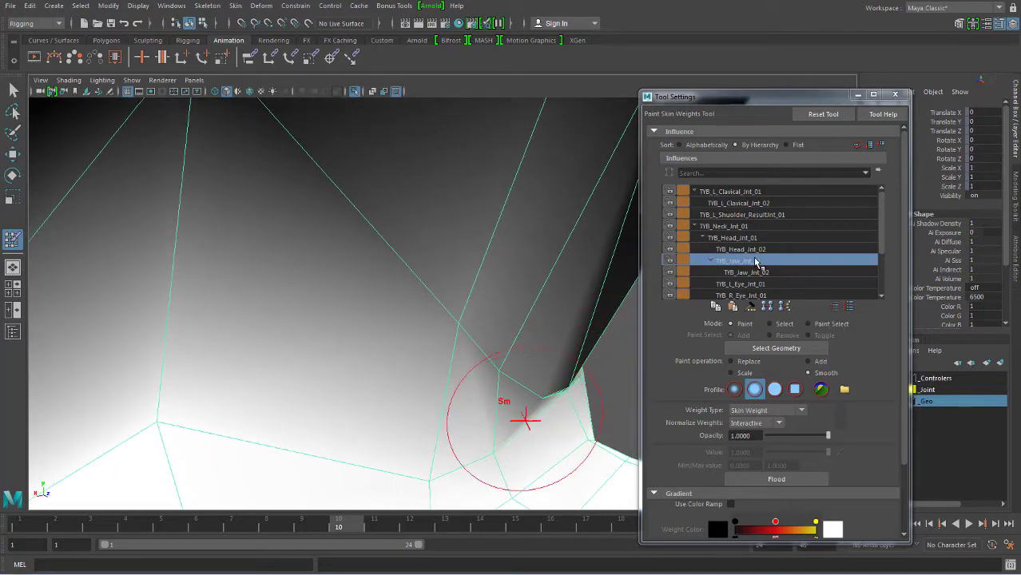
- Smooth the jaw-neck seam on the isolated mesh, then pick TYB_Head_Jnt_01 as the influence
{"action": "left_click", "coordinate": [747, 362]}
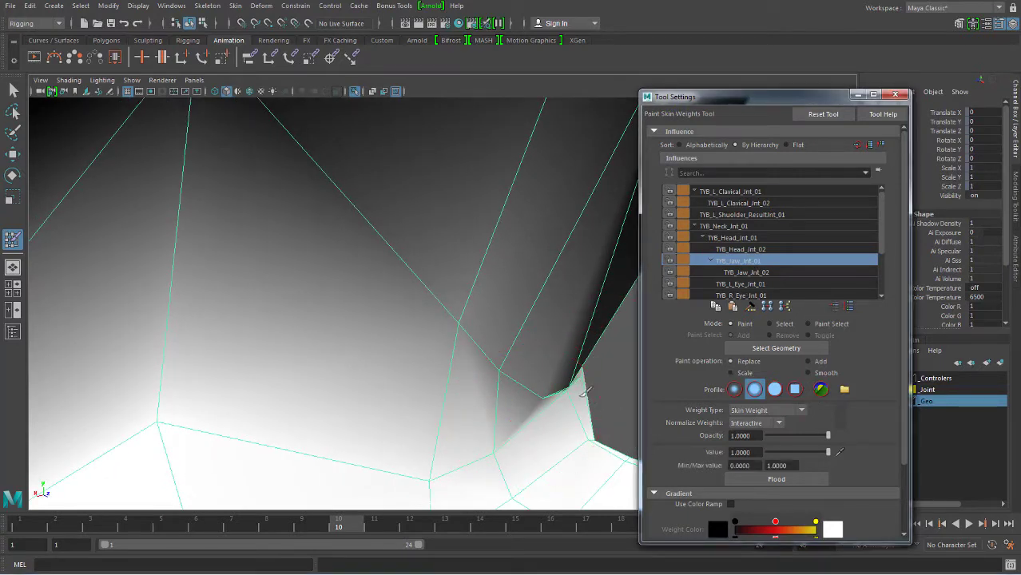
{"action": "mouse_move", "coordinate": [585, 392]}
{"action": "left_mouse_down", "text": "alt"}
{"action": "mouse_move", "coordinate": [471, 395]}
{"action": "mouse_move", "coordinate": [490, 376]}
{"action": "left_mouse_up", "text": "alt"}
{"action": "key", "text": "ctrl+1"}
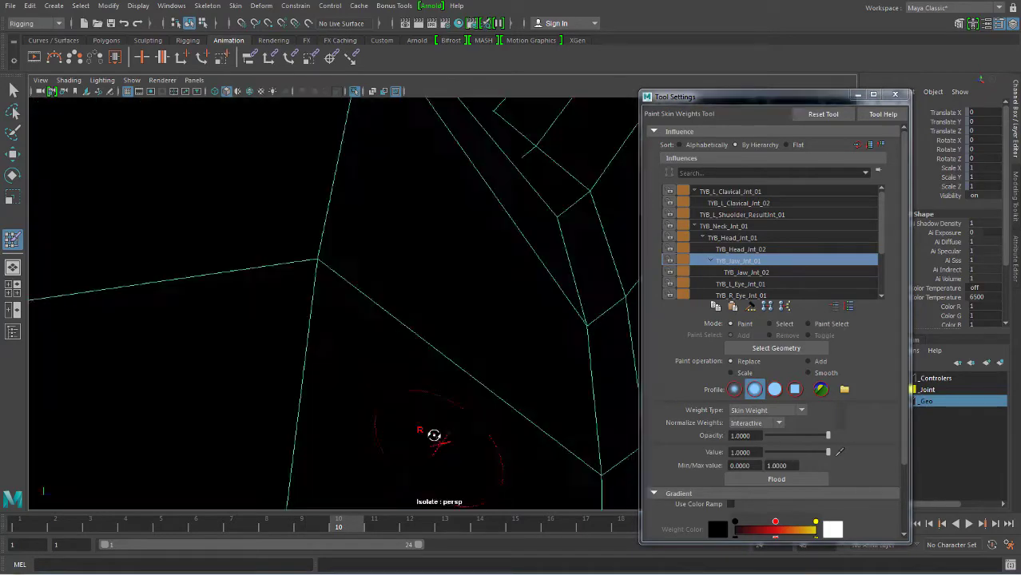
{"action": "mouse_move", "coordinate": [434, 435]}
{"action": "left_mouse_down", "text": "alt"}
{"action": "mouse_move", "coordinate": [346, 417]}
{"action": "mouse_move", "coordinate": [479, 406]}
{"action": "mouse_move", "coordinate": [455, 391]}
{"action": "left_mouse_up", "text": "alt"}
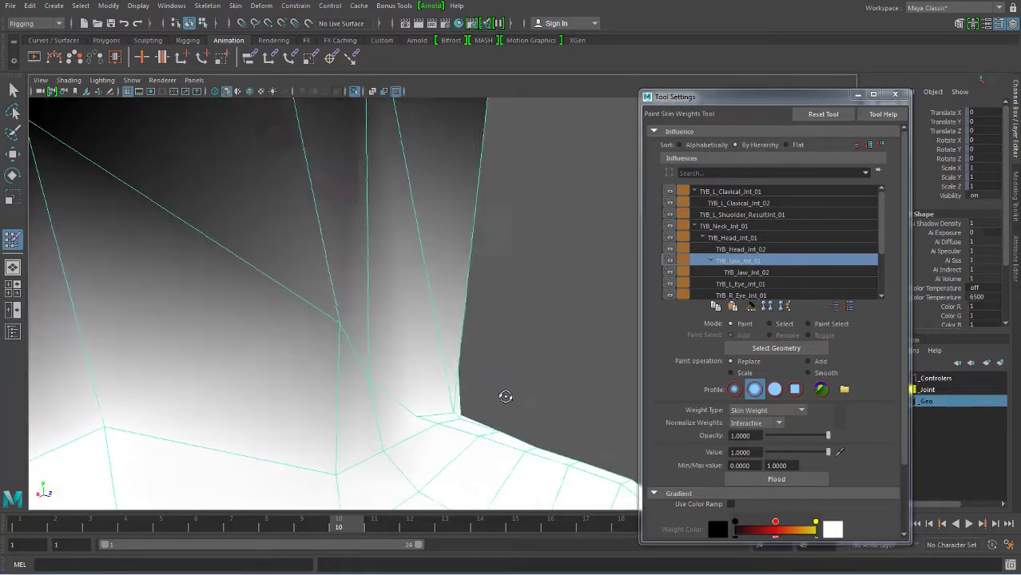
{"action": "left_click", "coordinate": [808, 373]}
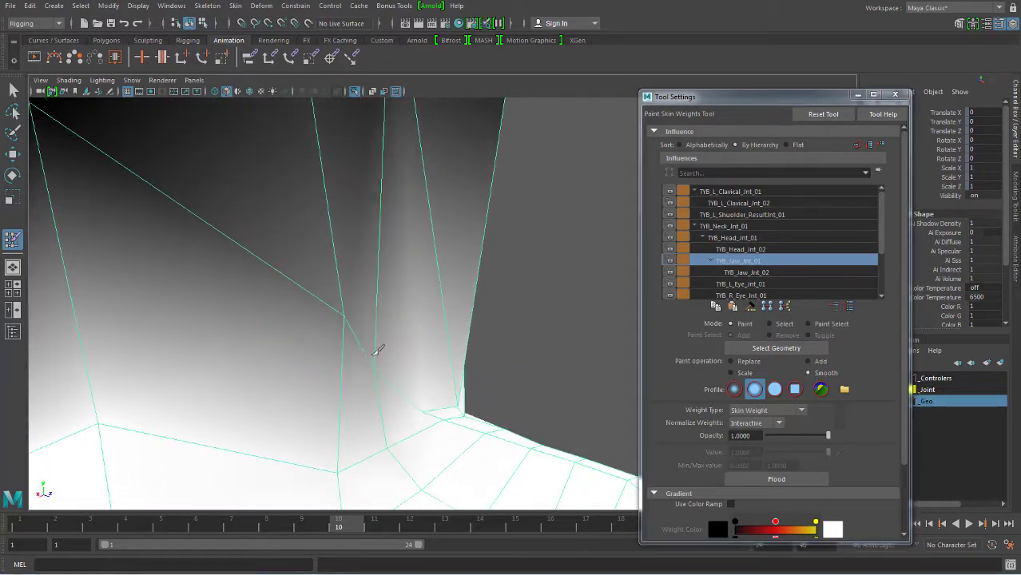
{"action": "mouse_move", "coordinate": [380, 347]}
{"action": "left_mouse_down"}
{"action": "mouse_move", "coordinate": [471, 360]}
{"action": "mouse_move", "coordinate": [439, 365]}
{"action": "left_mouse_up"}
{"action": "mouse_move", "coordinate": [513, 342]}
{"action": "left_mouse_down", "text": "alt"}
{"action": "mouse_move", "coordinate": [399, 360]}
{"action": "mouse_move", "coordinate": [619, 296]}
{"action": "left_mouse_up", "text": "alt"}
{"action": "left_click", "coordinate": [740, 239]}
{"action": "mouse_move", "coordinate": [403, 380]}
{"action": "left_mouse_down", "text": "alt"}
{"action": "mouse_move", "coordinate": [324, 410]}
{"action": "mouse_move", "coordinate": [376, 382]}
{"action": "mouse_move", "coordinate": [499, 375]}
{"action": "mouse_move", "coordinate": [421, 352]}
{"action": "mouse_move", "coordinate": [442, 393]}
{"action": "left_mouse_up", "text": "alt"}
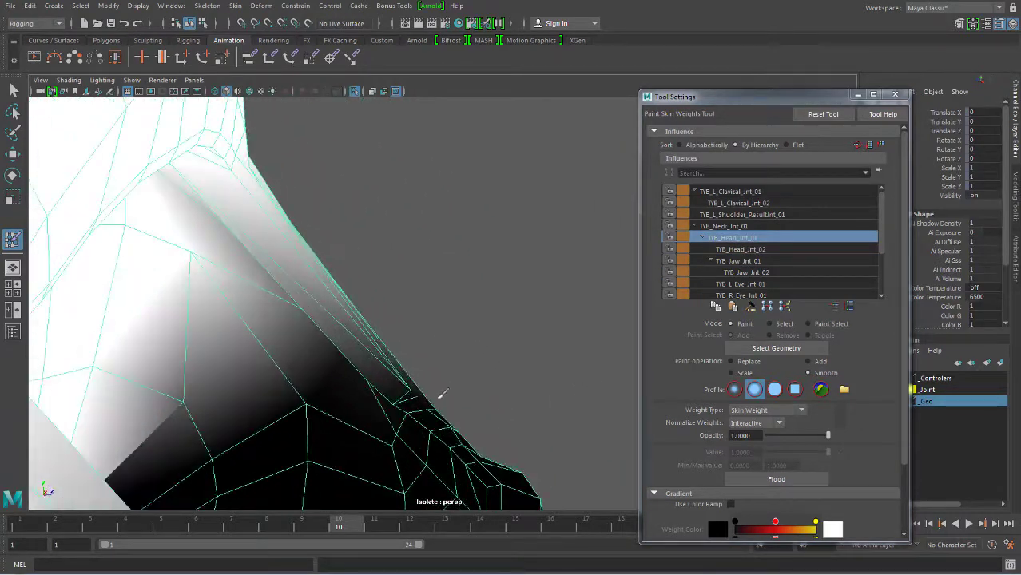
- Frame the neck closely and smooth TYB_Head_Jnt_01's weights along the neck edge below the jaw
{"action": "mouse_move", "coordinate": [382, 320]}
{"action": "left_mouse_down", "text": "alt"}
{"action": "mouse_move", "coordinate": [380, 403]}
{"action": "mouse_move", "coordinate": [478, 334]}
{"action": "mouse_move", "coordinate": [471, 340]}
{"action": "left_mouse_up", "text": "alt"}
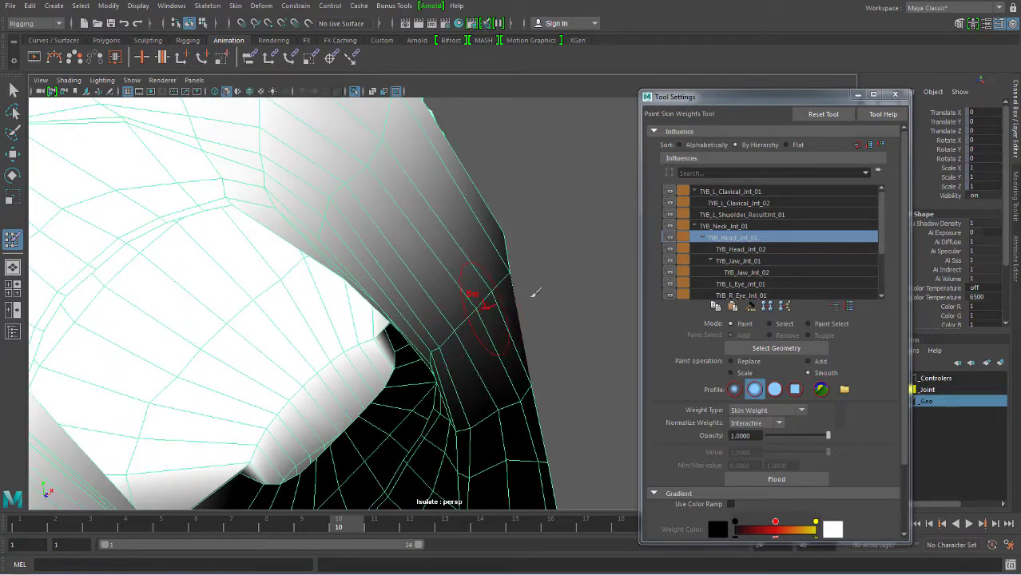
{"action": "mouse_move", "coordinate": [470, 294]}
{"action": "left_mouse_down", "text": "alt"}
{"action": "mouse_move", "coordinate": [467, 285]}
{"action": "mouse_move", "coordinate": [547, 296]}
{"action": "mouse_move", "coordinate": [551, 392]}
{"action": "mouse_move", "coordinate": [474, 394]}
{"action": "mouse_move", "coordinate": [469, 381]}
{"action": "left_mouse_up", "text": "alt"}
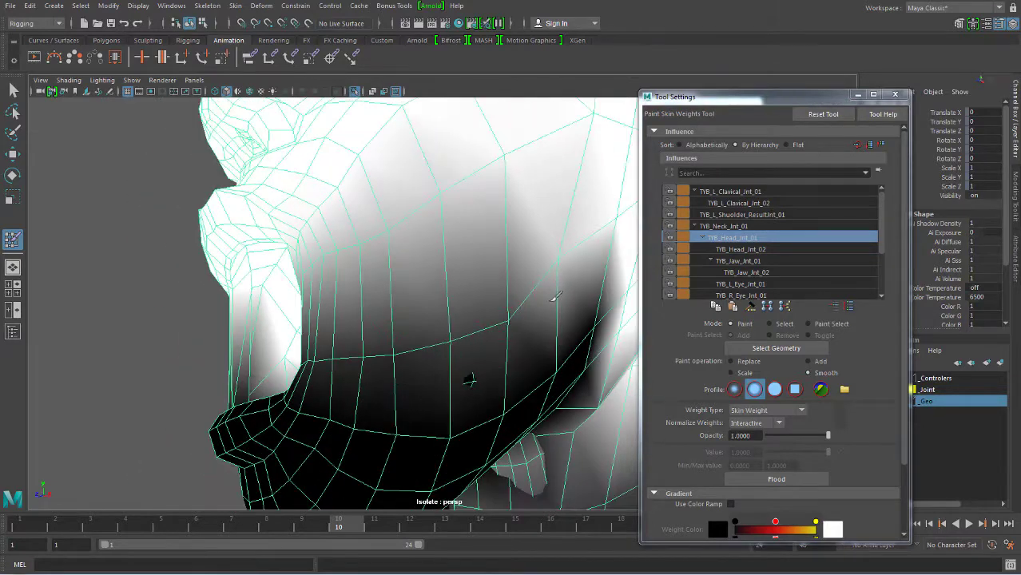
{"action": "mouse_move", "coordinate": [498, 339]}
{"action": "left_mouse_down", "text": "alt"}
{"action": "mouse_move", "coordinate": [505, 319]}
{"action": "mouse_move", "coordinate": [540, 297]}
{"action": "left_mouse_up", "text": "alt"}
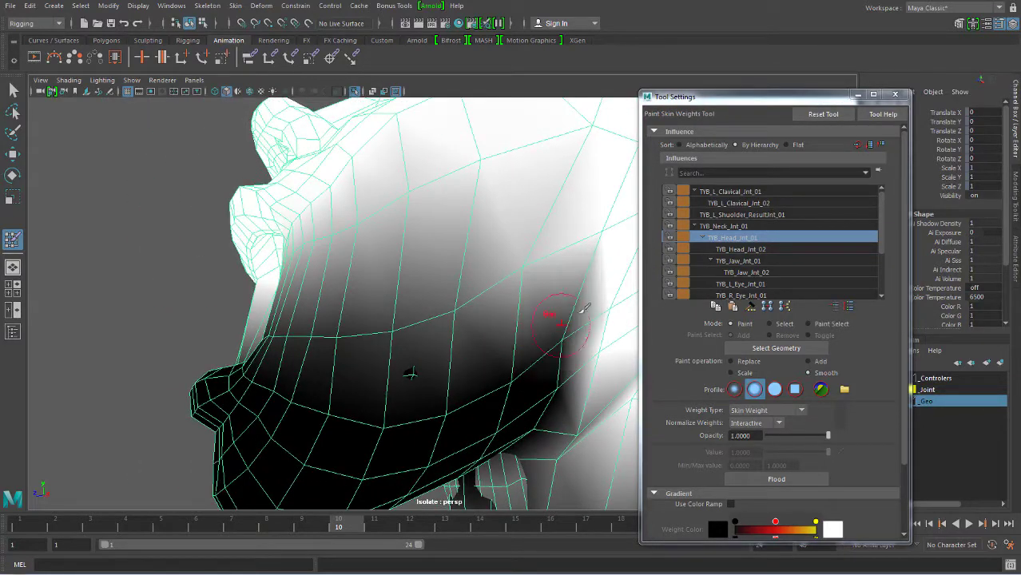
{"action": "mouse_move", "coordinate": [364, 284]}
{"action": "left_mouse_down", "text": "alt"}
{"action": "mouse_move", "coordinate": [405, 239]}
{"action": "mouse_move", "coordinate": [432, 227]}
{"action": "left_mouse_up", "text": "alt"}
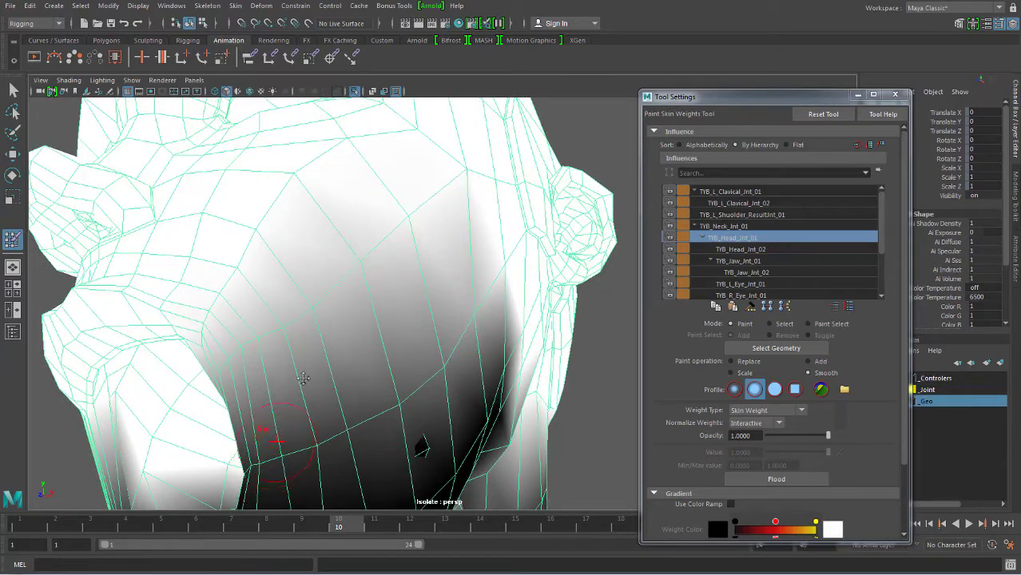
{"action": "left_click_drag", "start_coordinate": [362, 424], "coordinate": [460, 320], "text": "alt"}
{"action": "scroll", "coordinate": [517, 306], "scroll_direction": "up", "scroll_amount": 2}
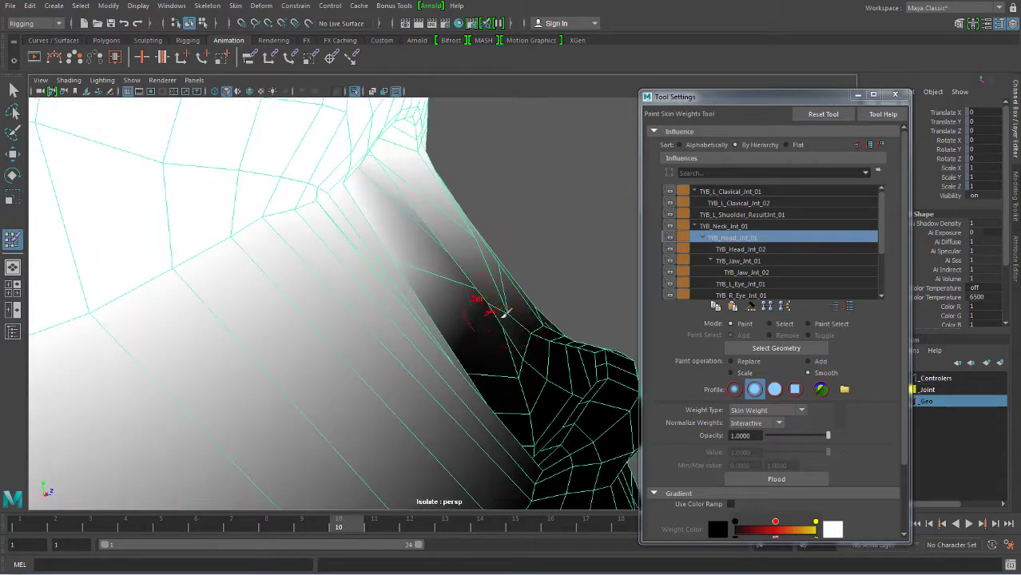
{"action": "scroll", "coordinate": [483, 335], "scroll_direction": "up", "scroll_amount": 3}
{"action": "scroll", "coordinate": [496, 346], "scroll_direction": "up", "scroll_amount": 3}
{"action": "scroll", "coordinate": [520, 265], "scroll_direction": "up", "scroll_amount": 2}
{"action": "left_click_drag", "start_coordinate": [520, 265], "coordinate": [468, 317]}
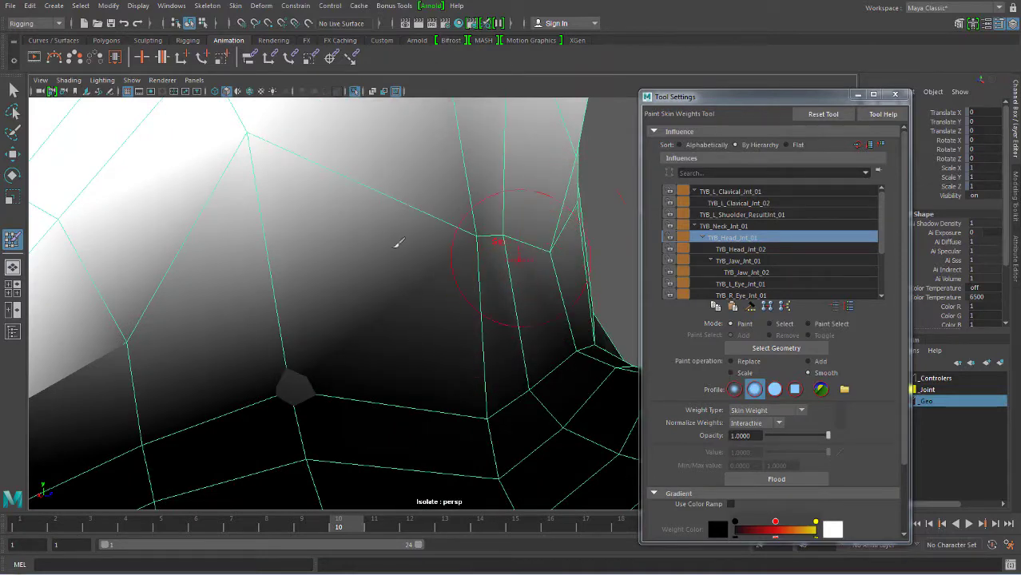
{"action": "mouse_move", "coordinate": [271, 226]}
{"action": "left_mouse_down"}
{"action": "mouse_move", "coordinate": [262, 168]}
{"action": "mouse_move", "coordinate": [270, 206]}
{"action": "left_mouse_up"}
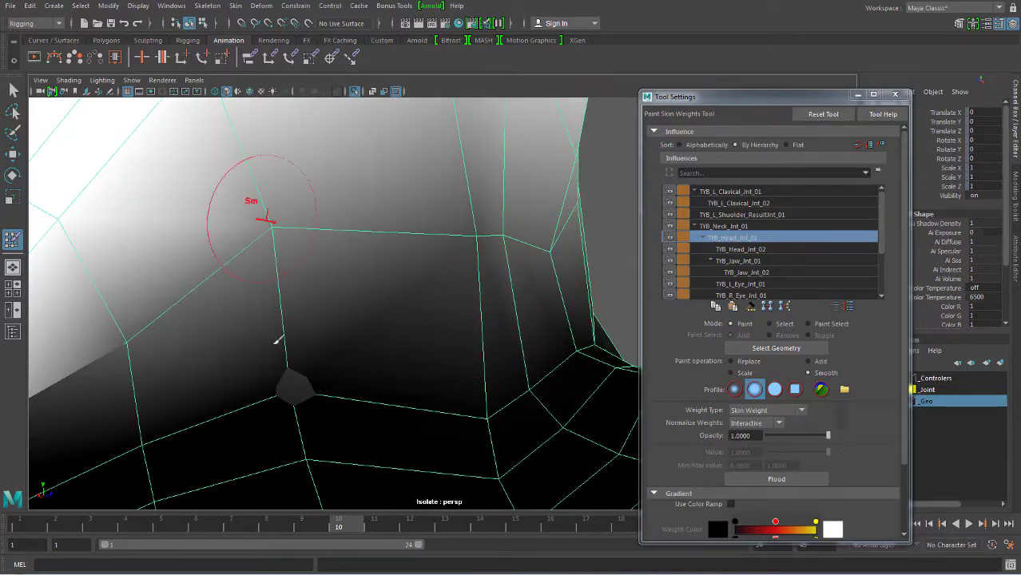
{"action": "left_click_drag", "start_coordinate": [158, 325], "coordinate": [158, 364], "text": "alt"}
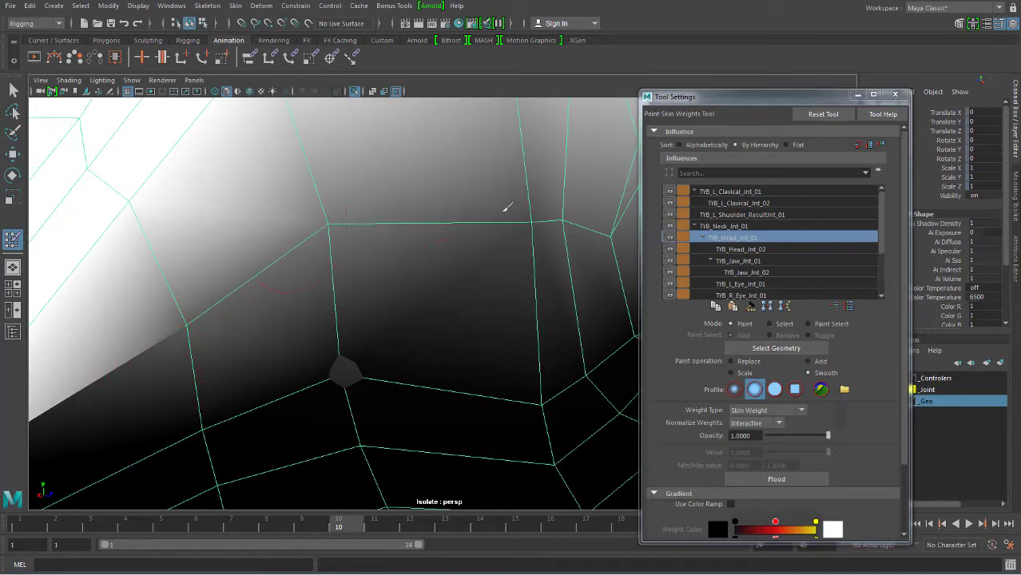
{"action": "left_click_drag", "start_coordinate": [624, 246], "coordinate": [461, 283], "text": "alt"}
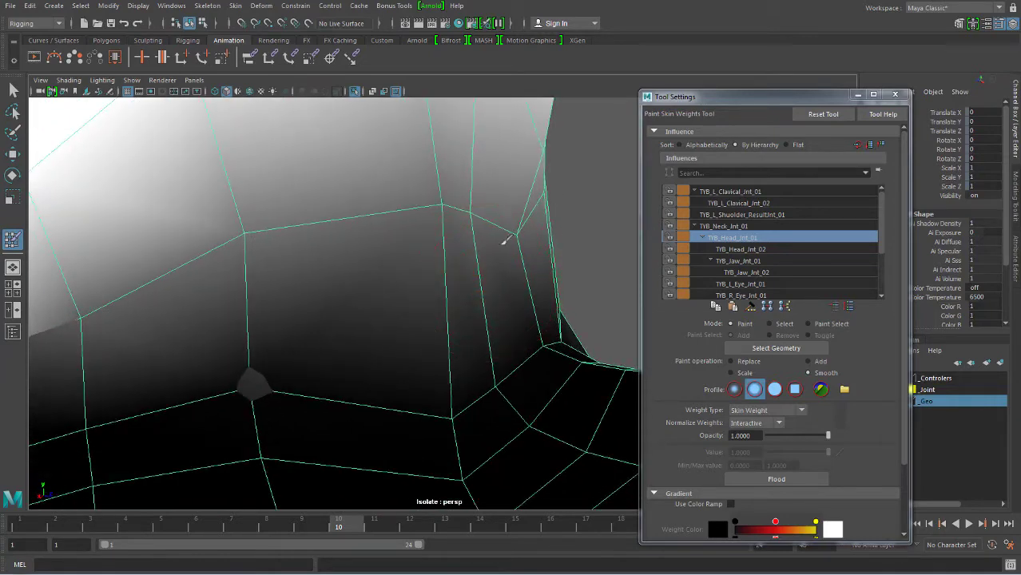
- Switch to TYB_Jaw_Jnt_01's weights and inspect their shading around the jaw and neck
{"action": "left_click", "coordinate": [730, 260]}
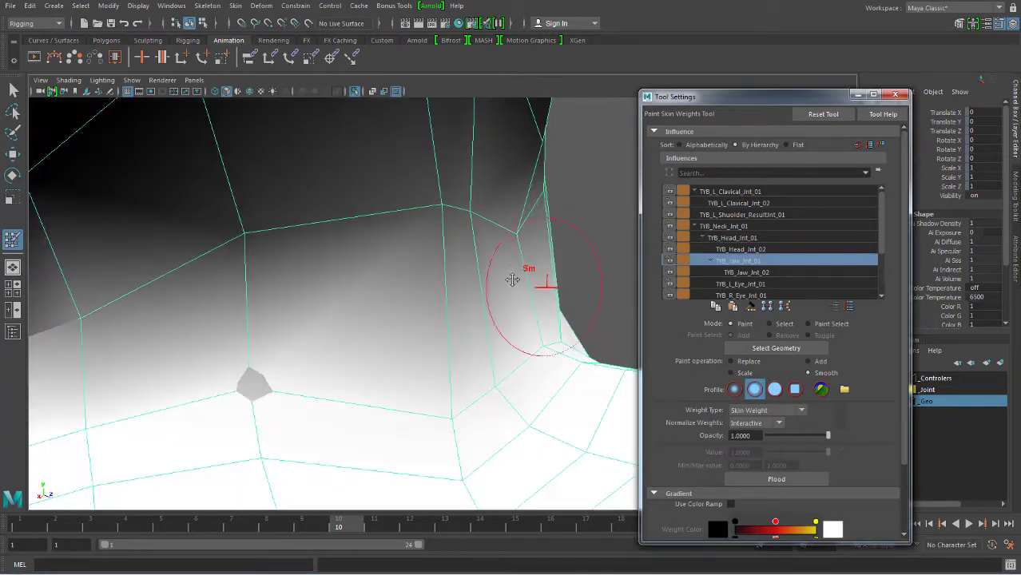
{"action": "mouse_move", "coordinate": [524, 285]}
{"action": "left_mouse_down", "text": "alt"}
{"action": "mouse_move", "coordinate": [483, 255]}
{"action": "mouse_move", "coordinate": [479, 283]}
{"action": "mouse_move", "coordinate": [128, 351]}
{"action": "left_mouse_up", "text": "alt"}
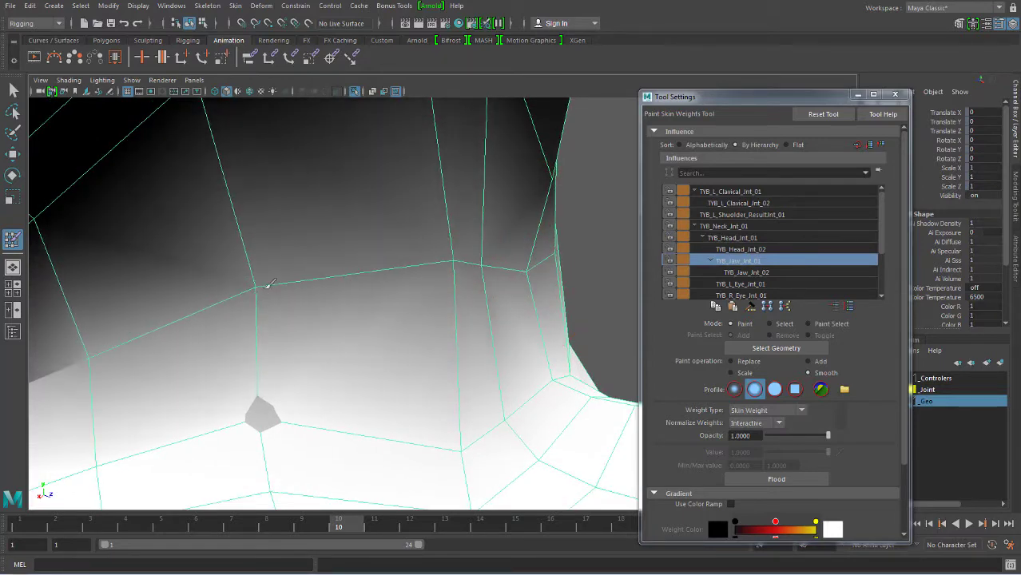
{"action": "left_click_drag", "start_coordinate": [661, 97], "coordinate": [745, 85]}
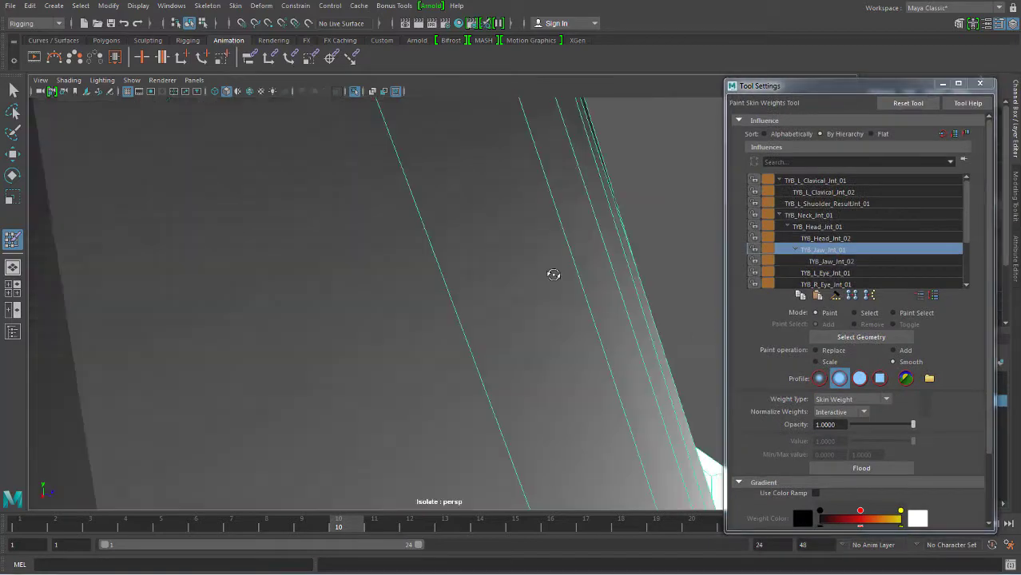
{"action": "right_click_drag", "start_coordinate": [466, 284], "coordinate": [392, 289], "text": "alt"}
{"action": "left_click_drag", "start_coordinate": [391, 290], "coordinate": [474, 361], "text": "alt"}
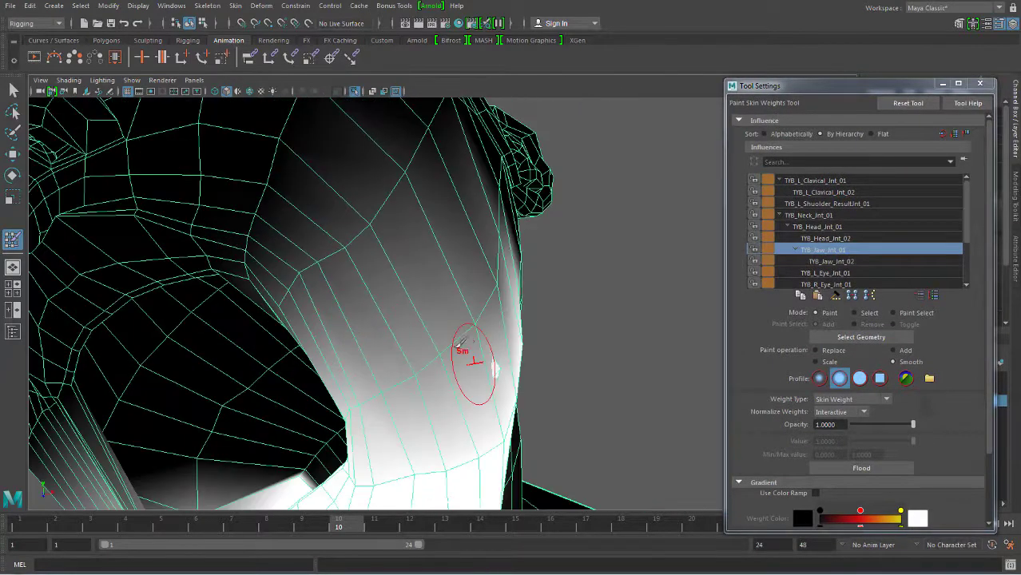
{"action": "left_click_drag", "start_coordinate": [376, 372], "coordinate": [237, 342], "text": "alt"}
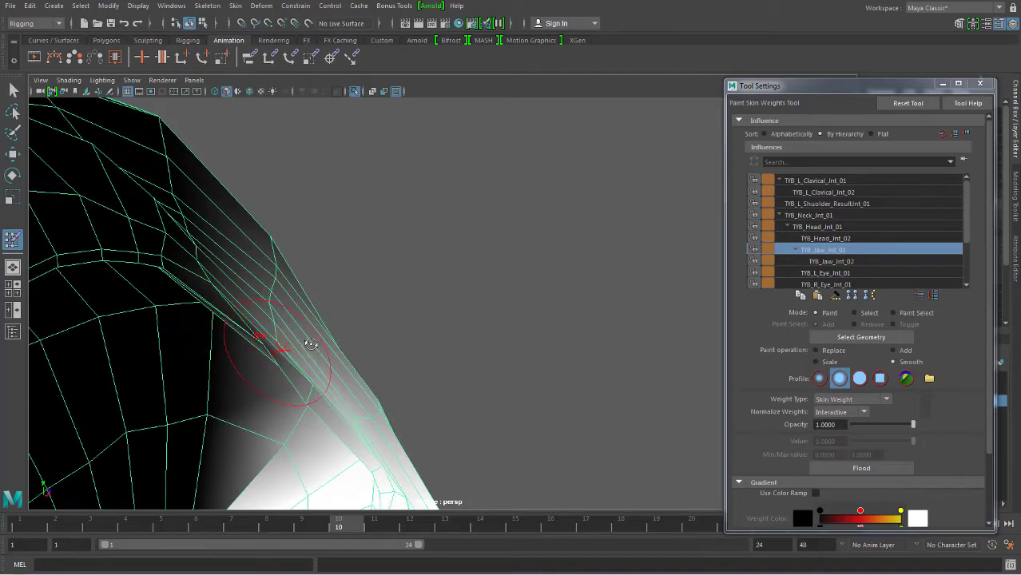
{"action": "left_click_drag", "start_coordinate": [311, 343], "coordinate": [289, 295], "text": "alt"}
{"action": "right_click_drag", "start_coordinate": [284, 324], "coordinate": [377, 319], "text": "alt"}
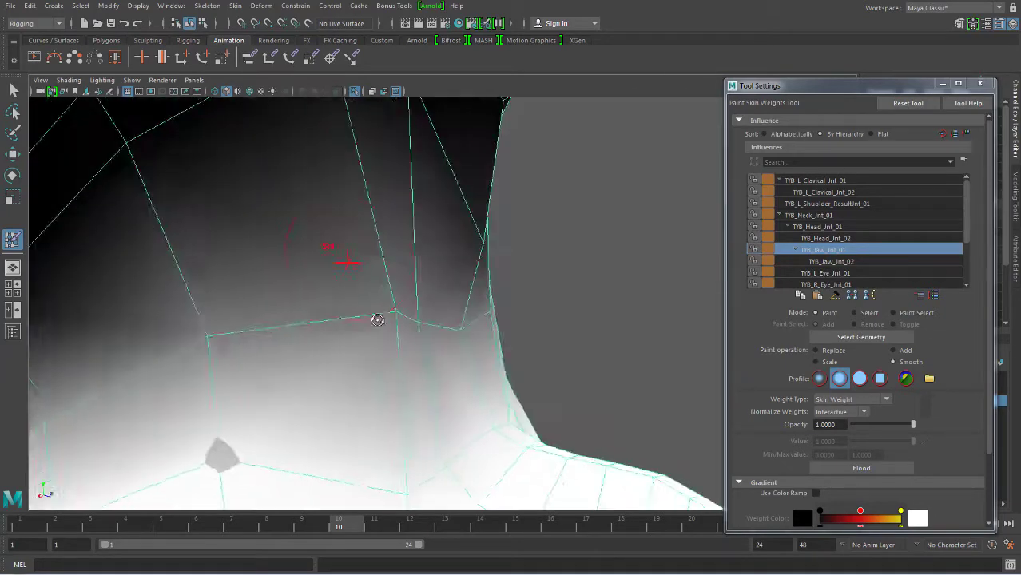
{"action": "mouse_move", "coordinate": [376, 319]}
{"action": "left_mouse_down", "text": "alt"}
{"action": "mouse_move", "coordinate": [449, 291]}
{"action": "mouse_move", "coordinate": [479, 424]}
{"action": "mouse_move", "coordinate": [456, 411]}
{"action": "left_mouse_up", "text": "alt"}
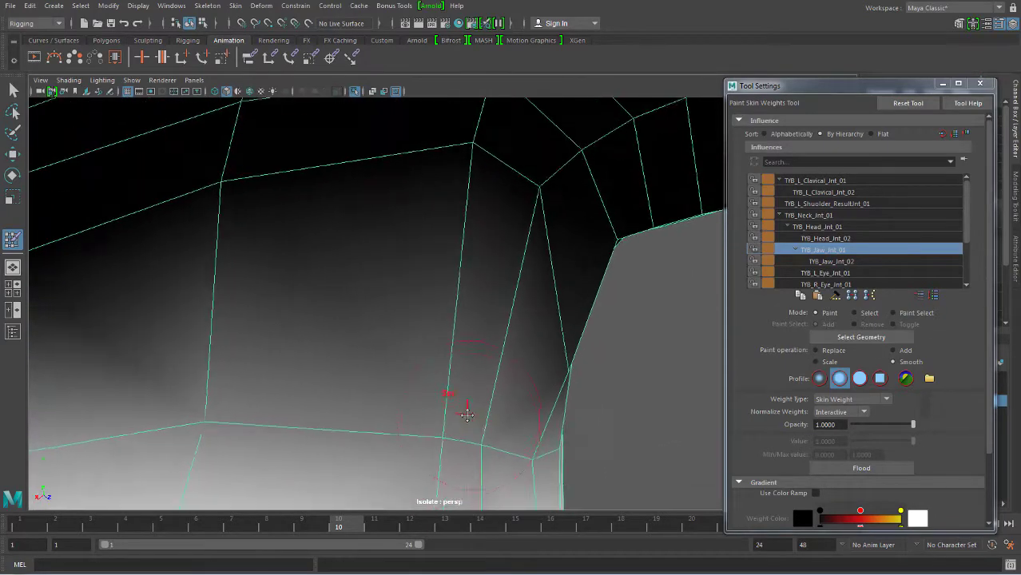
- Smooth TYB_Head_Jnt_01's weights near the neck
{"action": "left_click", "coordinate": [826, 228]}
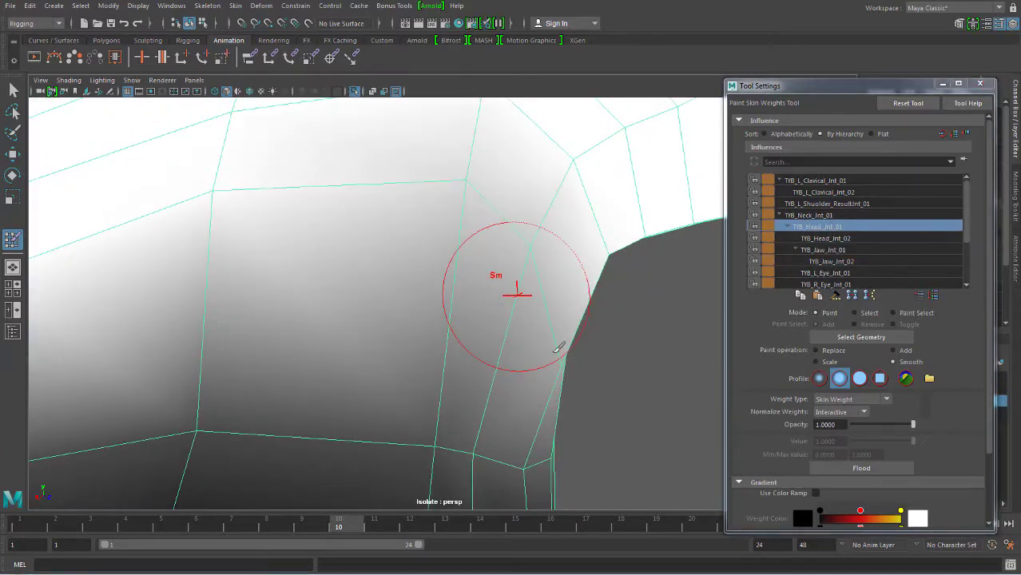
{"action": "left_click_drag", "start_coordinate": [153, 208], "coordinate": [153, 237]}
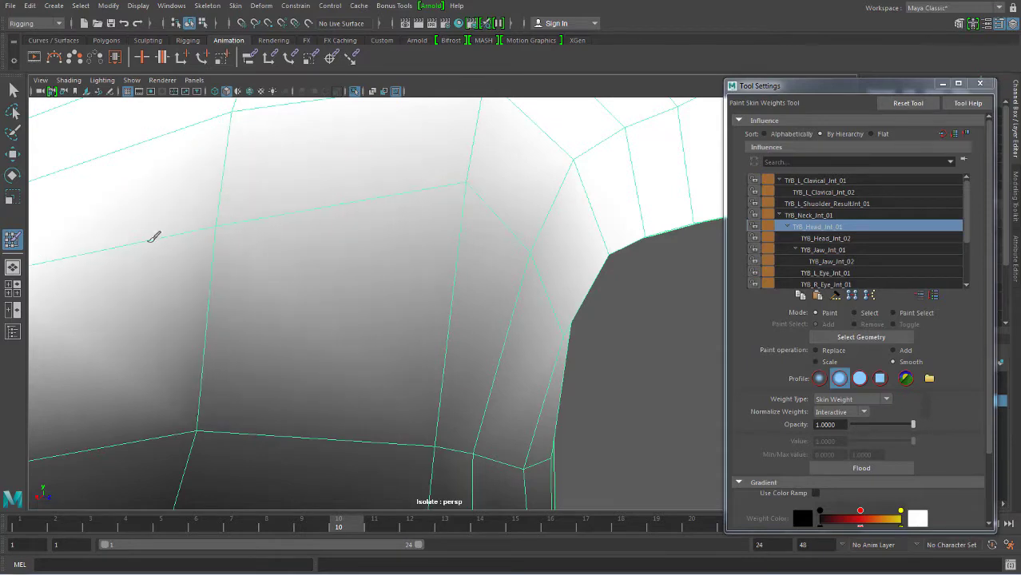
{"action": "mouse_move", "coordinate": [307, 274]}
{"action": "left_mouse_down", "text": "alt"}
{"action": "mouse_move", "coordinate": [406, 335]}
{"action": "mouse_move", "coordinate": [391, 331]}
{"action": "left_mouse_up", "text": "alt"}
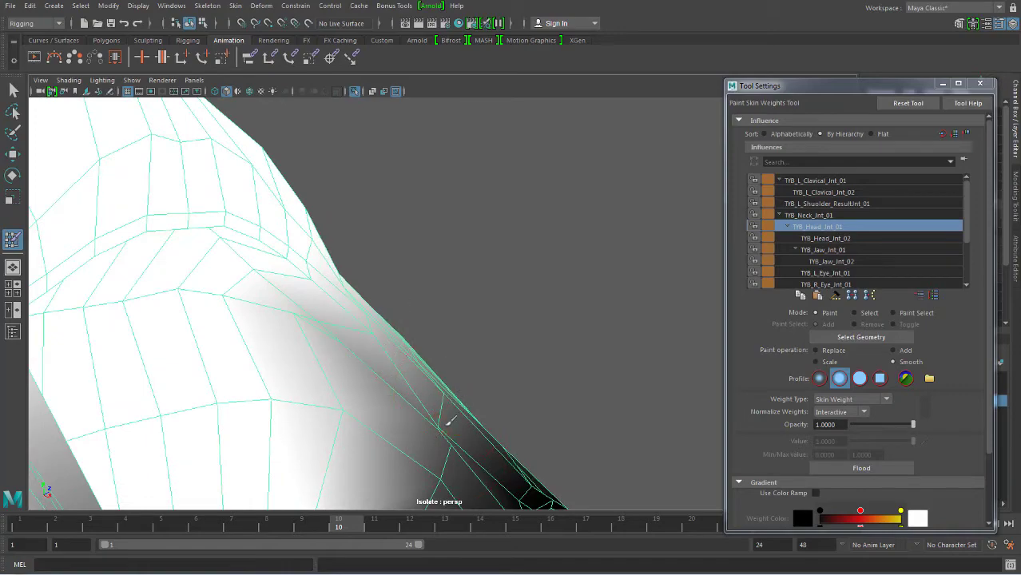
{"action": "left_click_drag", "start_coordinate": [449, 421], "coordinate": [516, 376], "text": "alt"}
{"action": "mouse_move", "coordinate": [421, 402]}
{"action": "left_mouse_down", "text": "alt"}
{"action": "mouse_move", "coordinate": [592, 392]}
{"action": "mouse_move", "coordinate": [505, 403]}
{"action": "left_mouse_up", "text": "alt"}
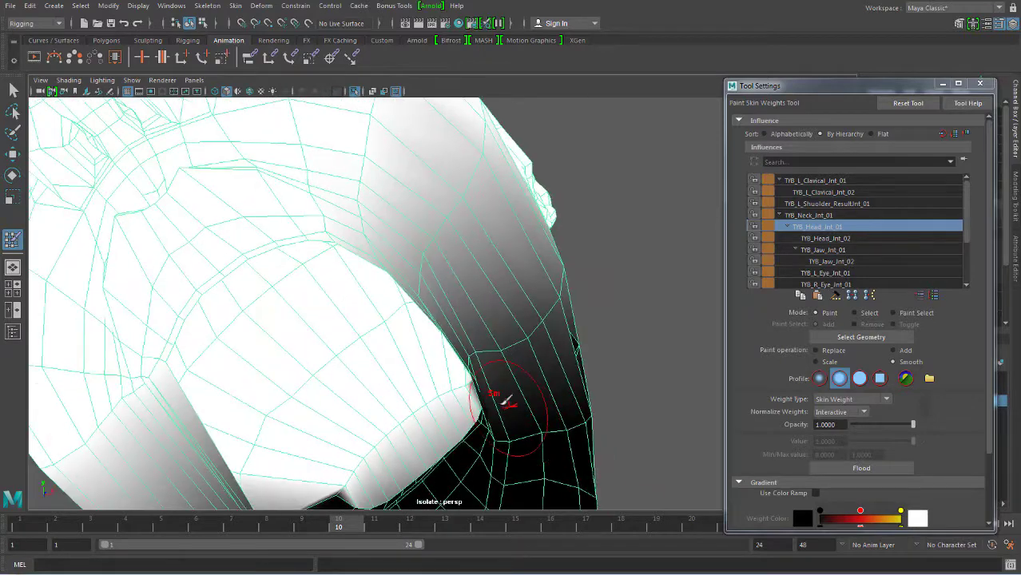
- Return to TYB_Jaw_Jnt_01's weights and review the jaw gradient from several angles
{"action": "left_click", "coordinate": [826, 249]}
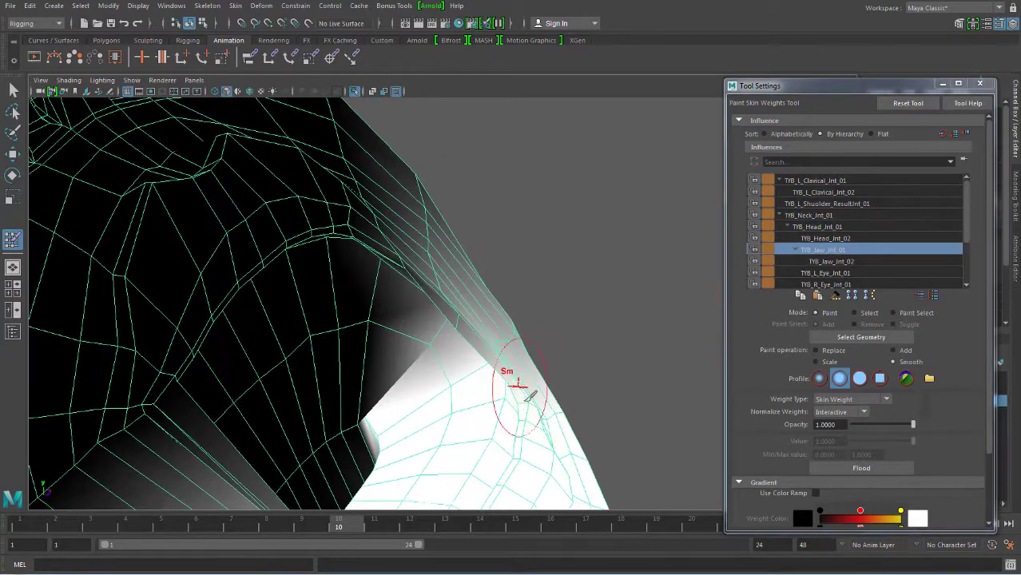
{"action": "mouse_move", "coordinate": [483, 339]}
{"action": "left_mouse_down", "text": "alt"}
{"action": "mouse_move", "coordinate": [456, 424]}
{"action": "mouse_move", "coordinate": [547, 405]}
{"action": "mouse_move", "coordinate": [546, 395]}
{"action": "left_mouse_up", "text": "alt"}
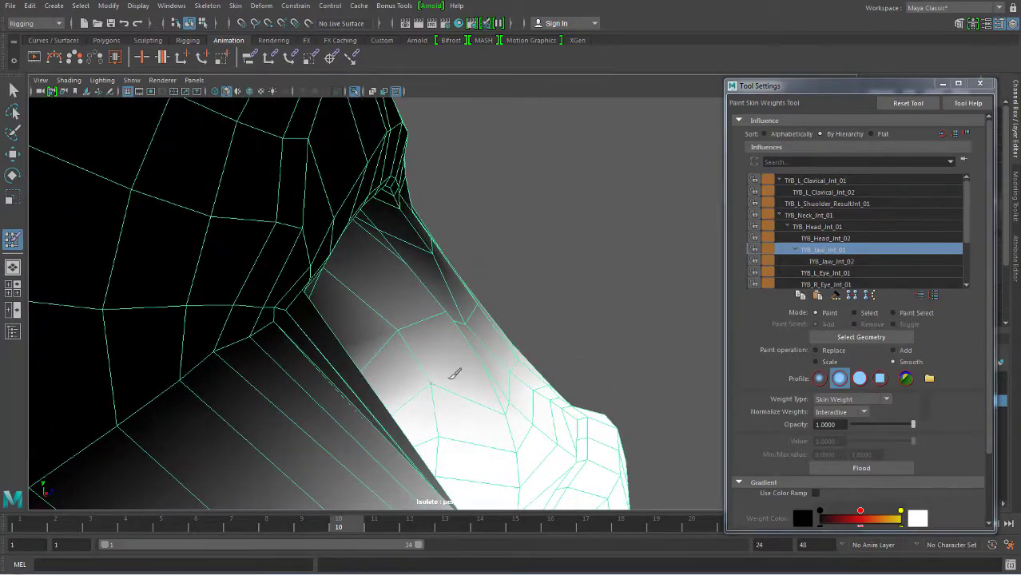
{"action": "mouse_move", "coordinate": [396, 352]}
{"action": "left_mouse_down", "text": "alt"}
{"action": "mouse_move", "coordinate": [481, 387]}
{"action": "mouse_move", "coordinate": [526, 382]}
{"action": "mouse_move", "coordinate": [433, 388]}
{"action": "mouse_move", "coordinate": [456, 353]}
{"action": "mouse_move", "coordinate": [412, 354]}
{"action": "mouse_move", "coordinate": [494, 411]}
{"action": "mouse_move", "coordinate": [433, 416]}
{"action": "mouse_move", "coordinate": [527, 351]}
{"action": "mouse_move", "coordinate": [392, 406]}
{"action": "mouse_move", "coordinate": [482, 362]}
{"action": "mouse_move", "coordinate": [544, 376]}
{"action": "left_mouse_up", "text": "alt"}
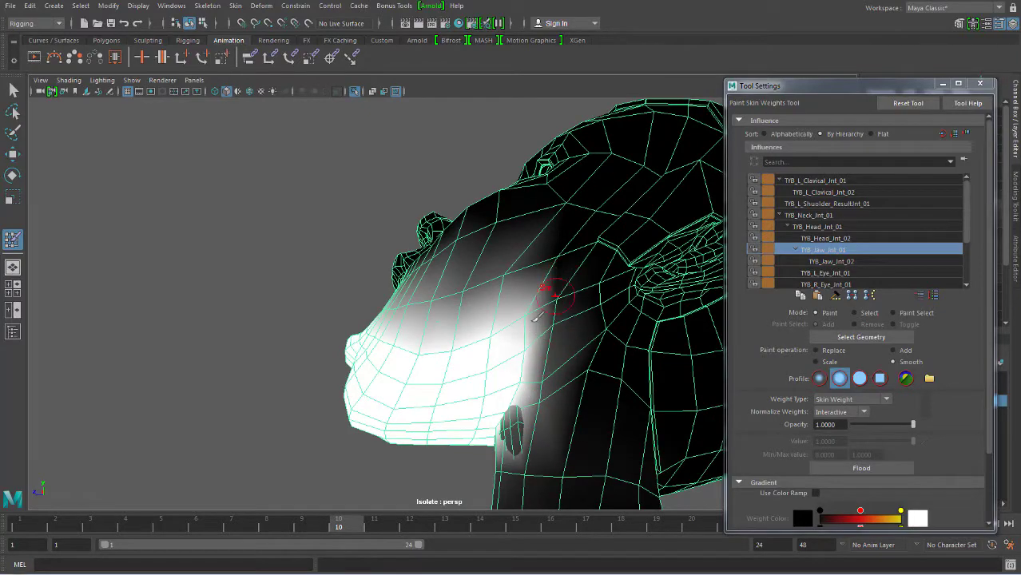
{"action": "mouse_move", "coordinate": [549, 352]}
{"action": "left_mouse_down", "text": "alt"}
{"action": "mouse_move", "coordinate": [554, 320]}
{"action": "mouse_move", "coordinate": [559, 349]}
{"action": "left_mouse_up", "text": "alt"}
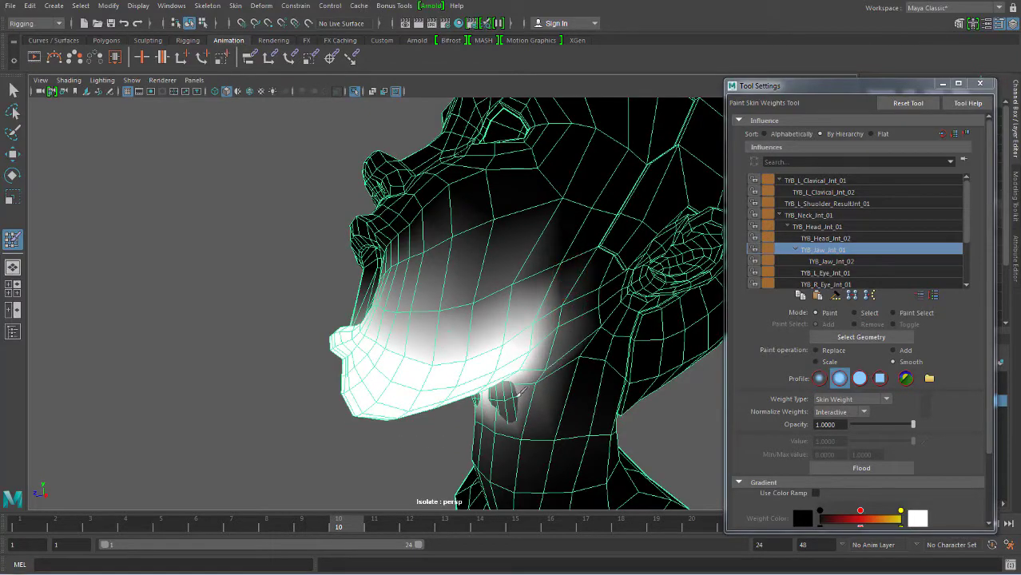
{"action": "mouse_move", "coordinate": [517, 391]}
{"action": "left_mouse_down", "text": "alt"}
{"action": "mouse_move", "coordinate": [581, 388]}
{"action": "mouse_move", "coordinate": [580, 371]}
{"action": "mouse_move", "coordinate": [537, 409]}
{"action": "left_mouse_up", "text": "alt"}
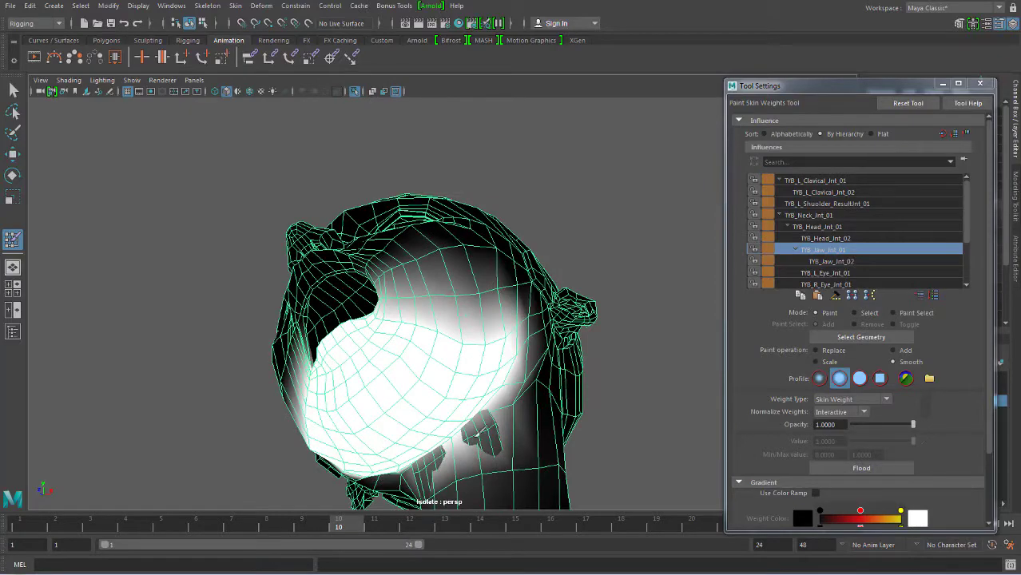
- Exit weight painting with the Select Tool, return to frame 1, and open the Skin menu
{"action": "left_click", "coordinate": [13, 90]}
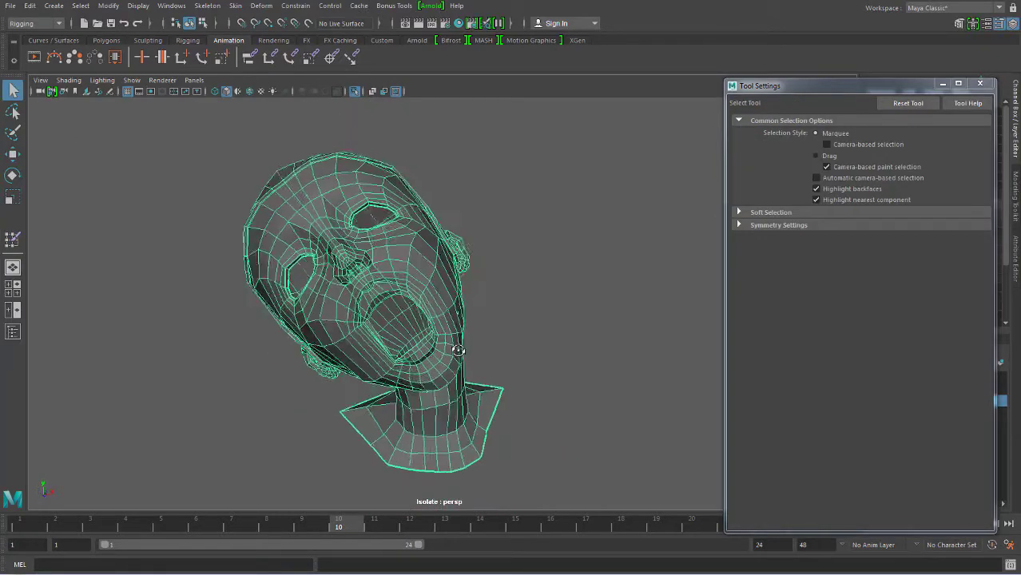
{"action": "left_click_drag", "start_coordinate": [329, 524], "coordinate": [2, 527]}
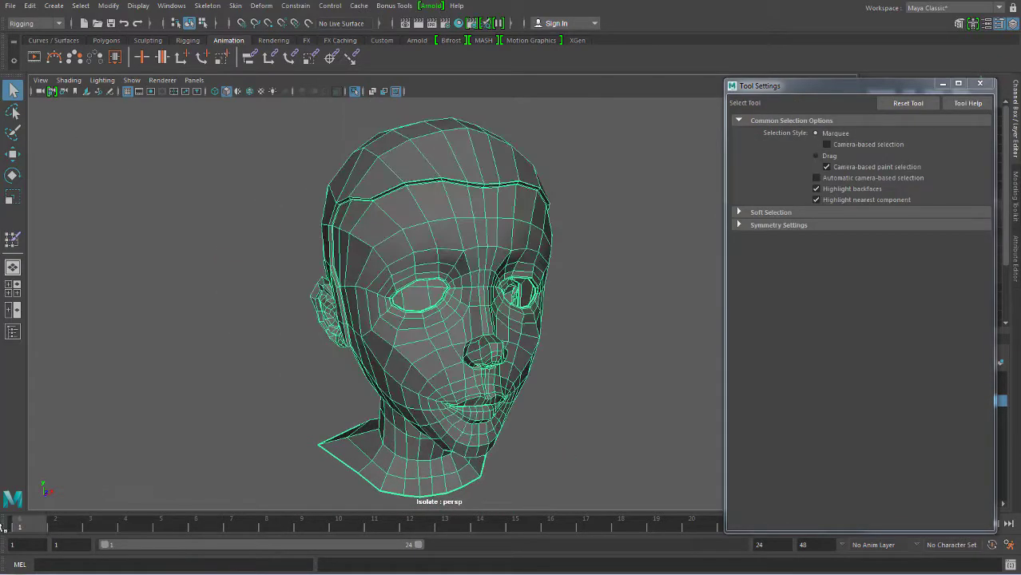
{"action": "left_click_drag", "start_coordinate": [601, 348], "coordinate": [414, 166], "text": "alt"}
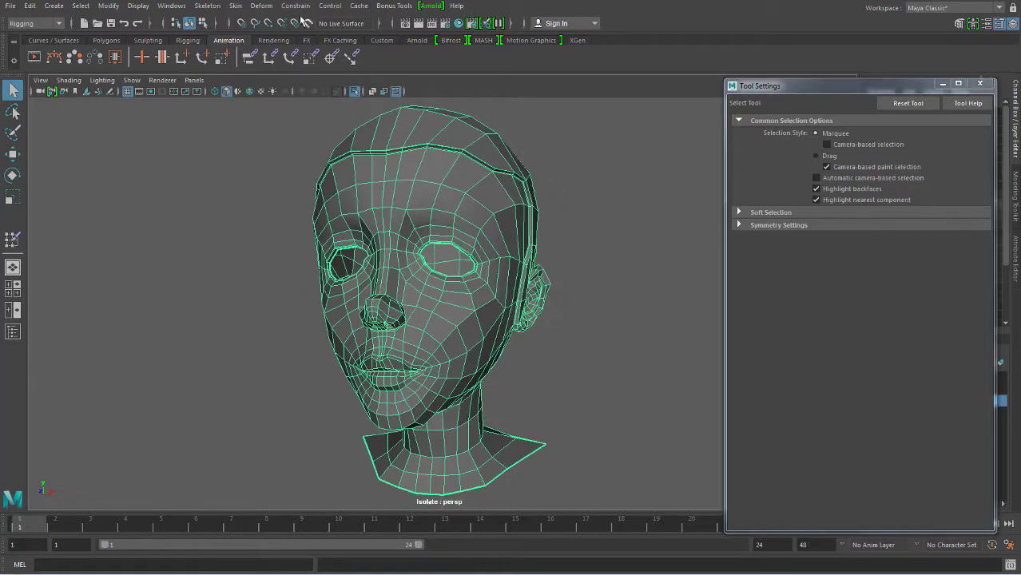
{"action": "left_click", "coordinate": [238, 7]}
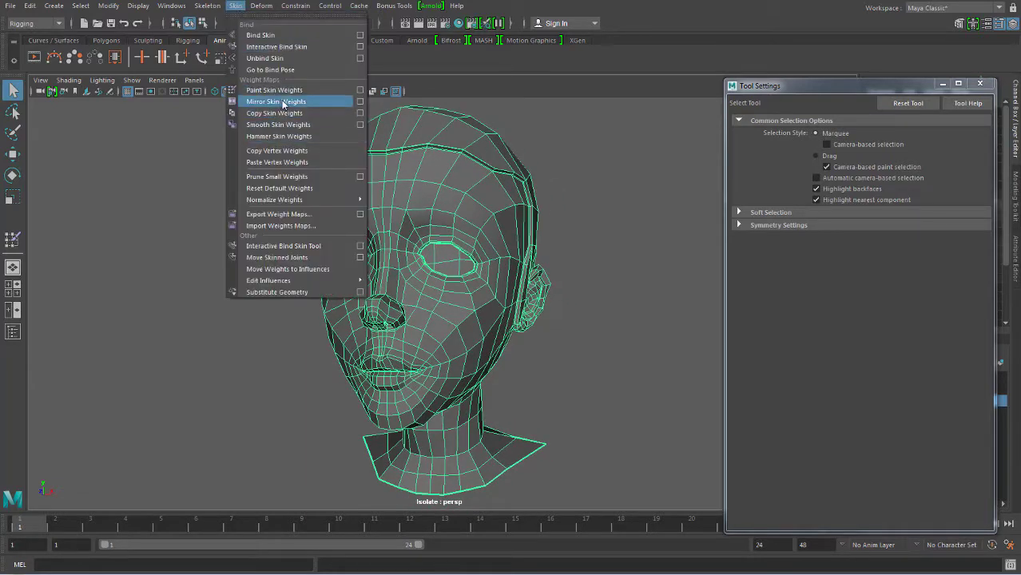
- Mirror the head's skin weights and move the time slider to frame 10
{"action": "left_click", "coordinate": [323, 104]}
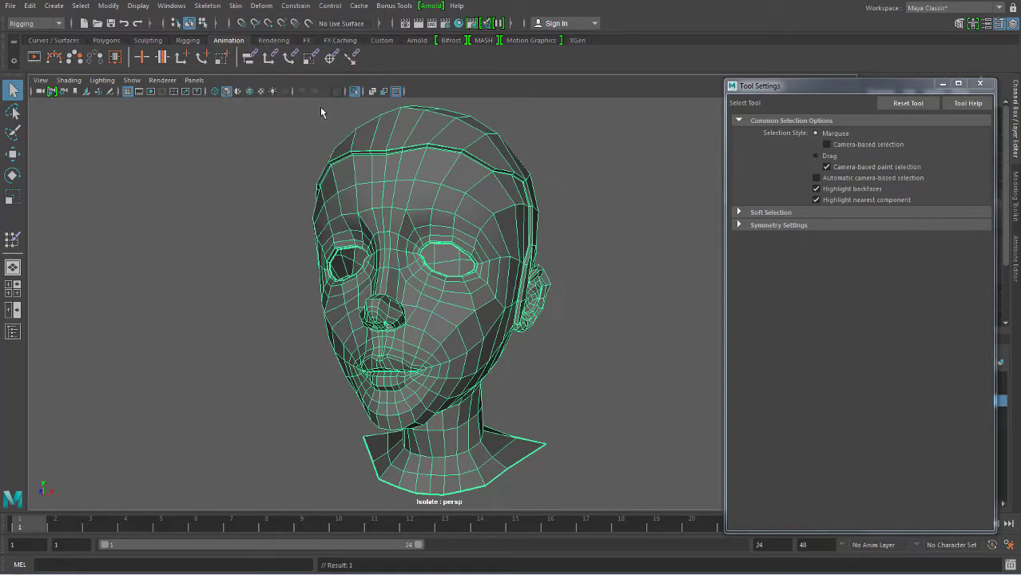
{"action": "left_click_drag", "start_coordinate": [224, 381], "coordinate": [110, 517], "text": "alt"}
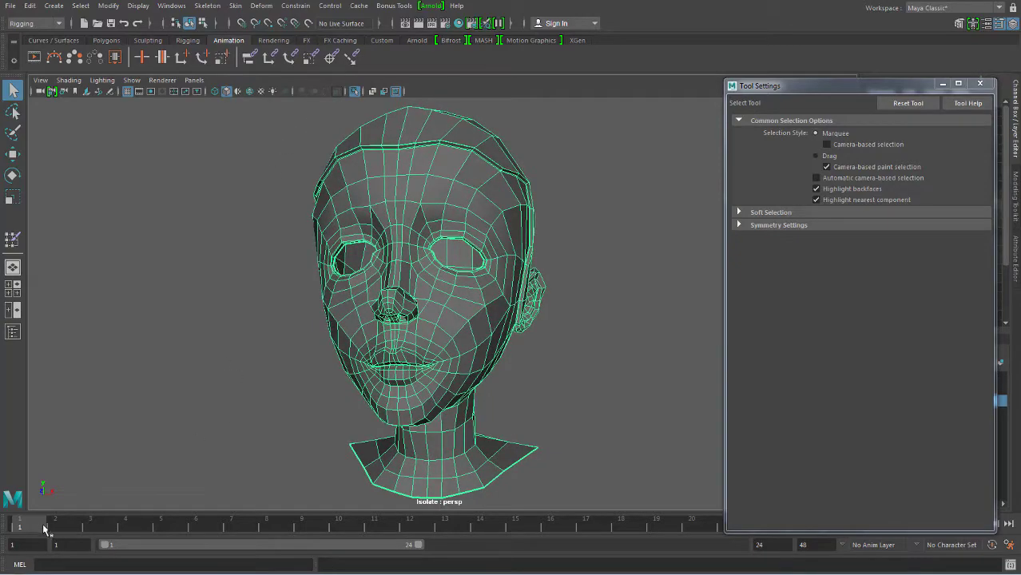
{"action": "mouse_move", "coordinate": [44, 528]}
{"action": "left_mouse_down"}
{"action": "mouse_move", "coordinate": [345, 502]}
{"action": "mouse_move", "coordinate": [435, 320]}
{"action": "left_mouse_up"}
- Inspect the frame-10 deformation from several angles, then return to Paint Skin Weights
{"action": "right_click_drag", "start_coordinate": [435, 320], "coordinate": [604, 333], "text": "alt"}
{"action": "mouse_move", "coordinate": [604, 333]}
{"action": "left_mouse_down", "text": "alt"}
{"action": "mouse_move", "coordinate": [467, 349]}
{"action": "mouse_move", "coordinate": [476, 321]}
{"action": "left_mouse_up", "text": "alt"}
{"action": "mouse_move", "coordinate": [453, 262]}
{"action": "left_mouse_down", "text": "alt"}
{"action": "mouse_move", "coordinate": [463, 308]}
{"action": "mouse_move", "coordinate": [401, 318]}
{"action": "mouse_move", "coordinate": [515, 334]}
{"action": "mouse_move", "coordinate": [567, 296]}
{"action": "mouse_move", "coordinate": [474, 301]}
{"action": "left_mouse_up", "text": "alt"}
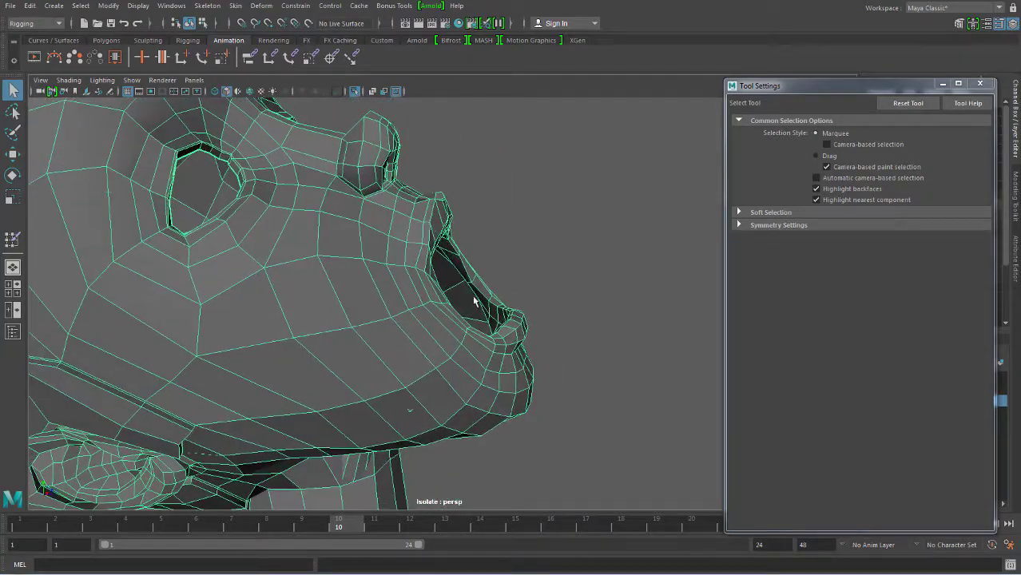
{"action": "mouse_move", "coordinate": [478, 265]}
{"action": "left_mouse_down", "text": "alt"}
{"action": "mouse_move", "coordinate": [458, 299]}
{"action": "mouse_move", "coordinate": [486, 313]}
{"action": "mouse_move", "coordinate": [401, 307]}
{"action": "left_mouse_up", "text": "alt"}
{"action": "left_click_drag", "start_coordinate": [460, 320], "coordinate": [395, 345], "text": "alt"}
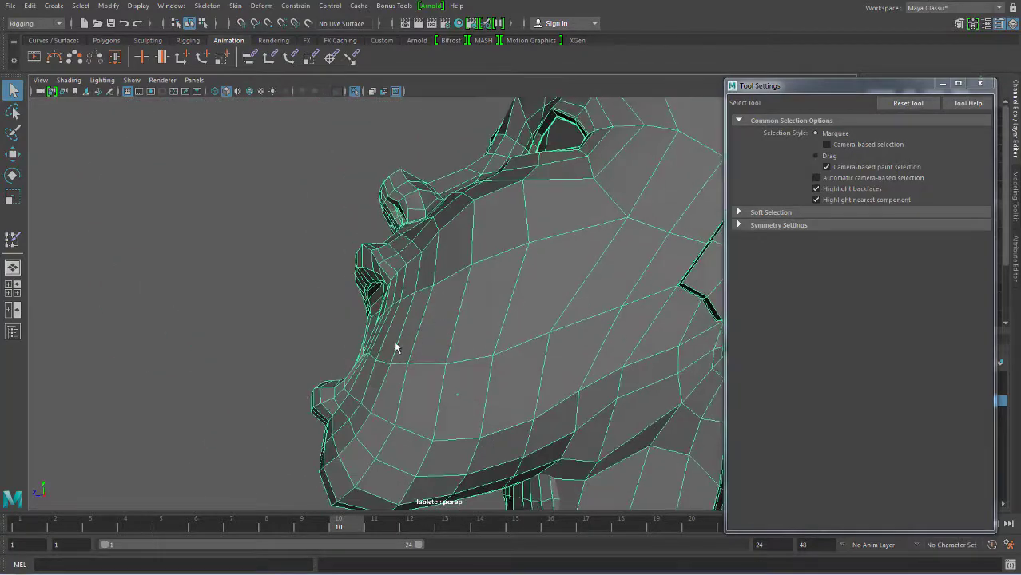
{"action": "mouse_move", "coordinate": [440, 244]}
{"action": "left_mouse_down", "text": "alt"}
{"action": "mouse_move", "coordinate": [478, 298]}
{"action": "mouse_move", "coordinate": [478, 321]}
{"action": "mouse_move", "coordinate": [522, 320]}
{"action": "mouse_move", "coordinate": [540, 283]}
{"action": "mouse_move", "coordinate": [531, 299]}
{"action": "mouse_move", "coordinate": [438, 310]}
{"action": "mouse_move", "coordinate": [459, 278]}
{"action": "left_mouse_up", "text": "alt"}
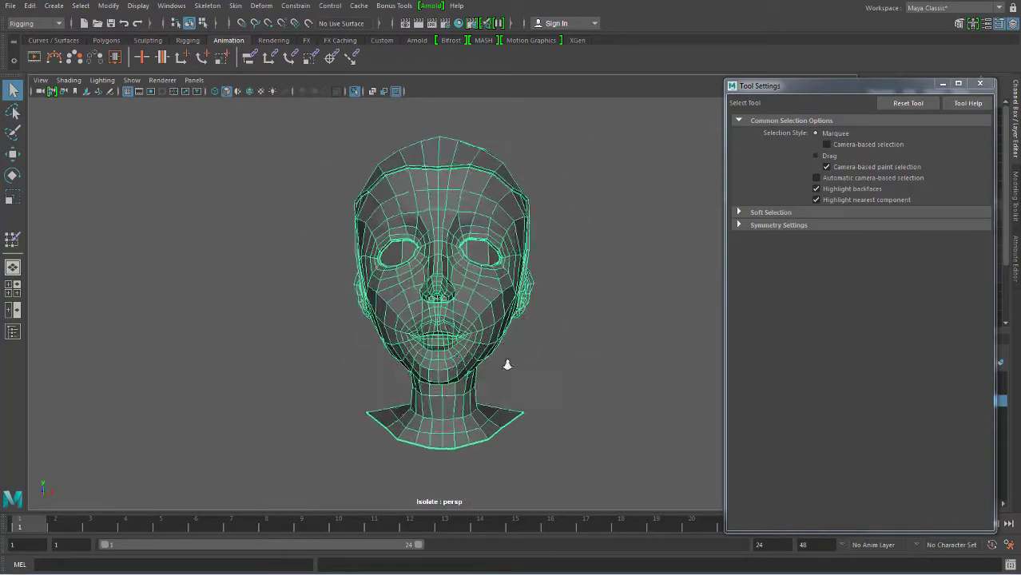
{"action": "scroll", "coordinate": [451, 369], "scroll_direction": "up", "scroll_amount": 5}
{"action": "left_click_drag", "start_coordinate": [444, 350], "coordinate": [336, 332], "text": "alt"}
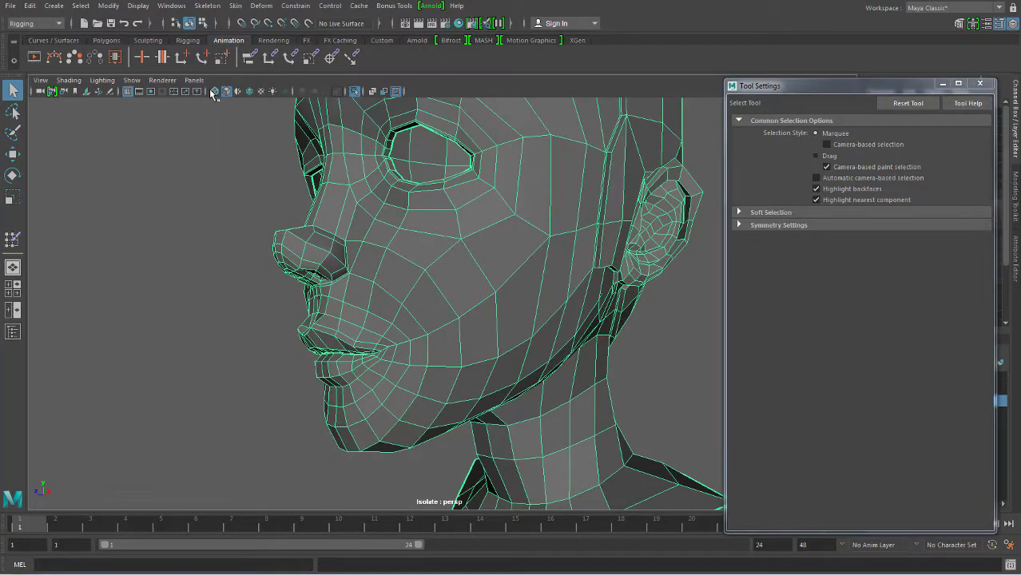
{"action": "mouse_move", "coordinate": [148, 268]}
{"action": "left_mouse_down", "text": "alt"}
{"action": "mouse_move", "coordinate": [568, 378]}
{"action": "mouse_move", "coordinate": [444, 325]}
{"action": "left_mouse_up", "text": "alt"}
{"action": "scroll", "coordinate": [571, 360], "scroll_direction": "up", "scroll_amount": 2}
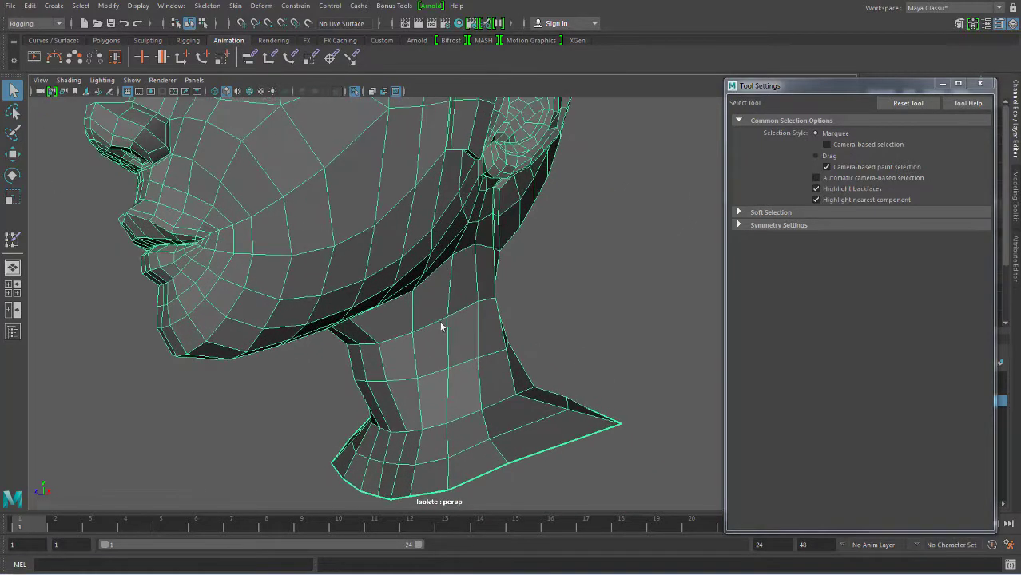
{"action": "right_click_drag", "start_coordinate": [433, 270], "coordinate": [364, 241]}
{"action": "mouse_move", "coordinate": [397, 239]}
{"action": "left_mouse_down", "text": "alt"}
{"action": "mouse_move", "coordinate": [478, 308]}
{"action": "mouse_move", "coordinate": [467, 247]}
{"action": "mouse_move", "coordinate": [435, 272]}
{"action": "mouse_move", "coordinate": [677, 305]}
{"action": "left_mouse_up", "text": "alt"}
- Select TYB_Neck_Jnt_01 in Influences and view the neck from below, side and front
{"action": "left_click", "coordinate": [808, 214]}
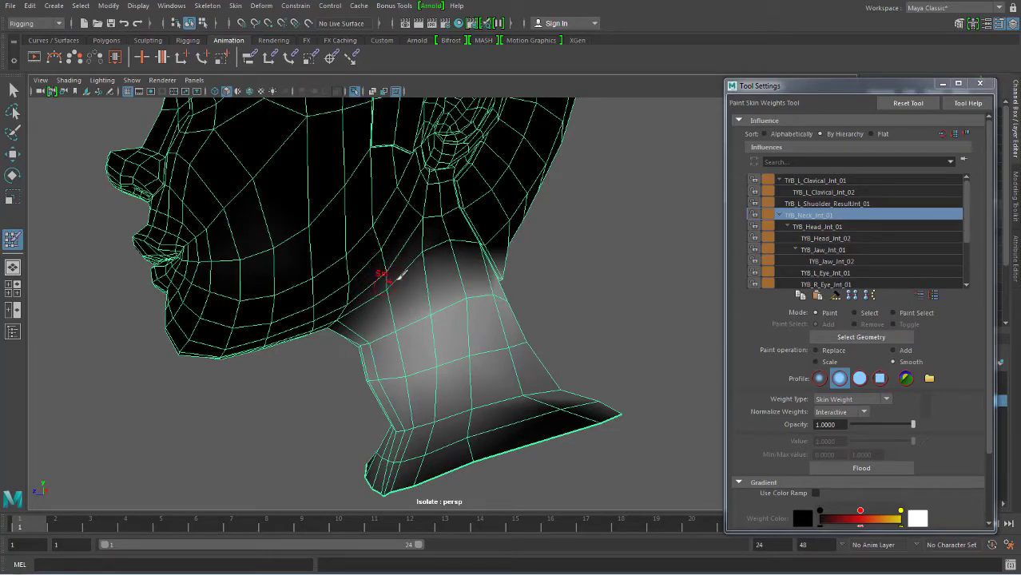
{"action": "left_click_drag", "start_coordinate": [382, 281], "coordinate": [383, 251], "text": "alt"}
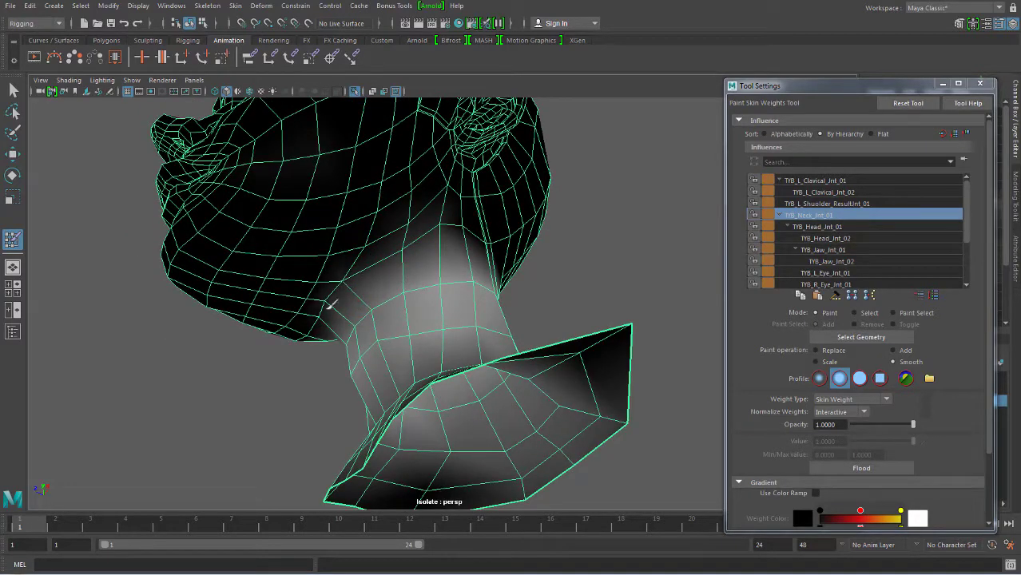
{"action": "left_click_drag", "start_coordinate": [471, 228], "coordinate": [392, 255], "text": "alt"}
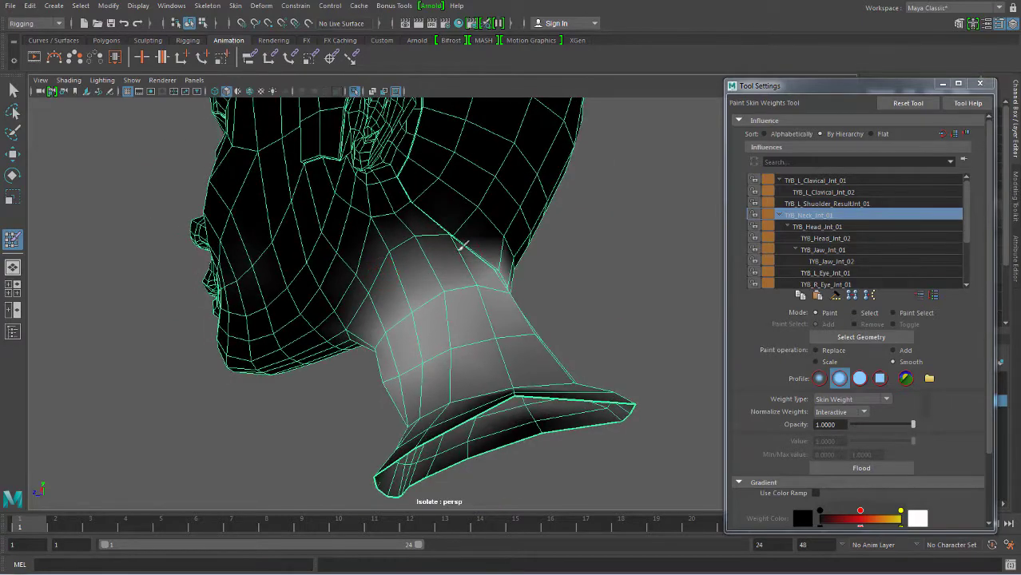
{"action": "mouse_move", "coordinate": [454, 226]}
{"action": "left_mouse_down", "text": "alt"}
{"action": "mouse_move", "coordinate": [433, 252]}
{"action": "mouse_move", "coordinate": [534, 256]}
{"action": "mouse_move", "coordinate": [509, 201]}
{"action": "mouse_move", "coordinate": [637, 342]}
{"action": "mouse_move", "coordinate": [711, 344]}
{"action": "left_mouse_up", "text": "alt"}
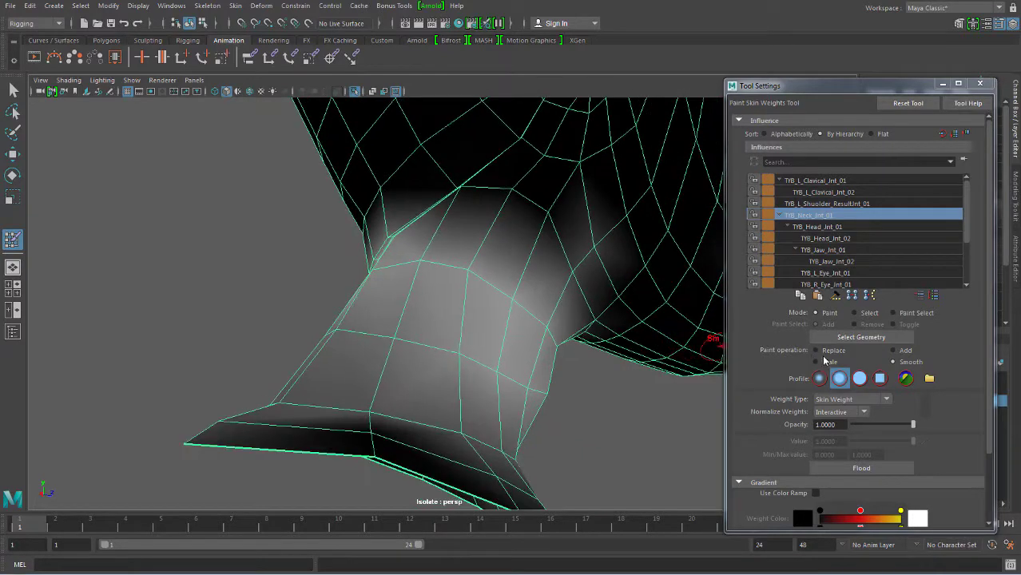
- Switch to Replace and paint TYB_Neck_Jnt_01 at value 1 across the front and back of the neck
{"action": "left_click", "coordinate": [816, 350]}
{"action": "left_click_drag", "start_coordinate": [869, 445], "coordinate": [791, 443]}
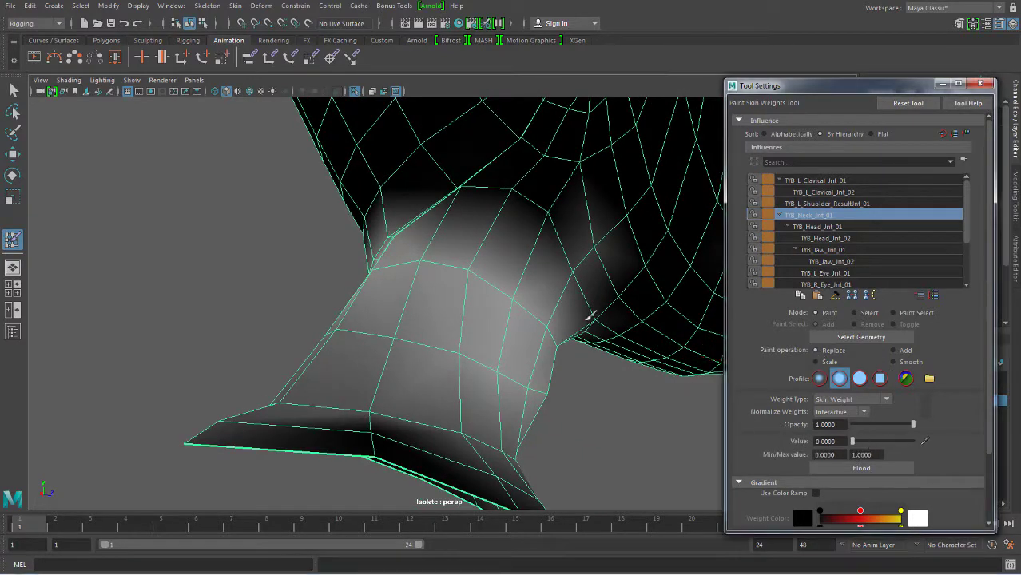
{"action": "left_click_drag", "start_coordinate": [591, 314], "coordinate": [524, 200], "text": "alt"}
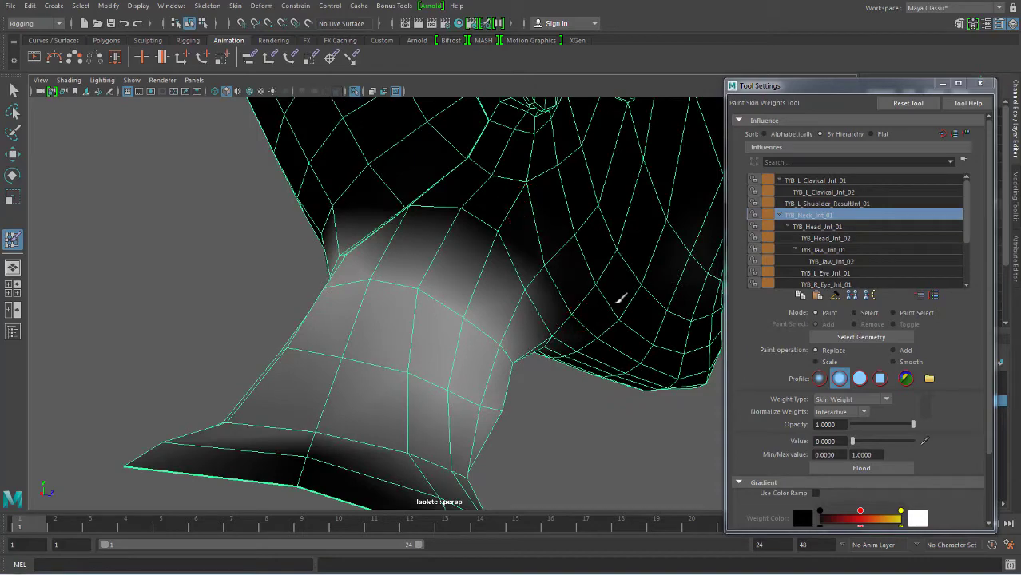
{"action": "mouse_move", "coordinate": [639, 347]}
{"action": "left_mouse_down", "text": "alt"}
{"action": "mouse_move", "coordinate": [342, 194]}
{"action": "mouse_move", "coordinate": [456, 326]}
{"action": "mouse_move", "coordinate": [479, 320]}
{"action": "left_mouse_up", "text": "alt"}
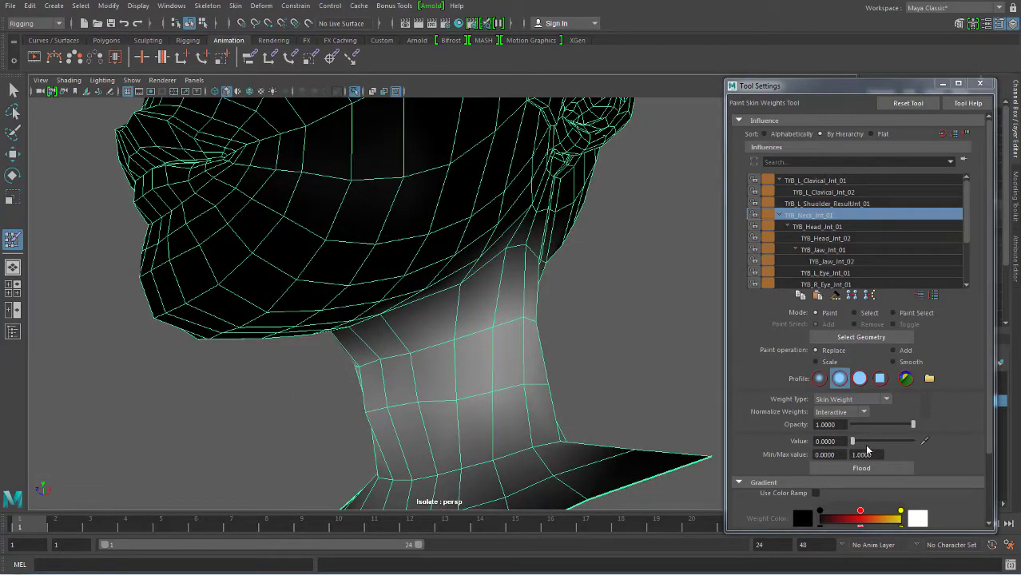
{"action": "left_click_drag", "start_coordinate": [852, 442], "coordinate": [925, 445]}
{"action": "mouse_move", "coordinate": [510, 349]}
{"action": "left_mouse_down", "text": "alt"}
{"action": "mouse_move", "coordinate": [539, 314]}
{"action": "mouse_move", "coordinate": [383, 372]}
{"action": "left_mouse_up", "text": "alt"}
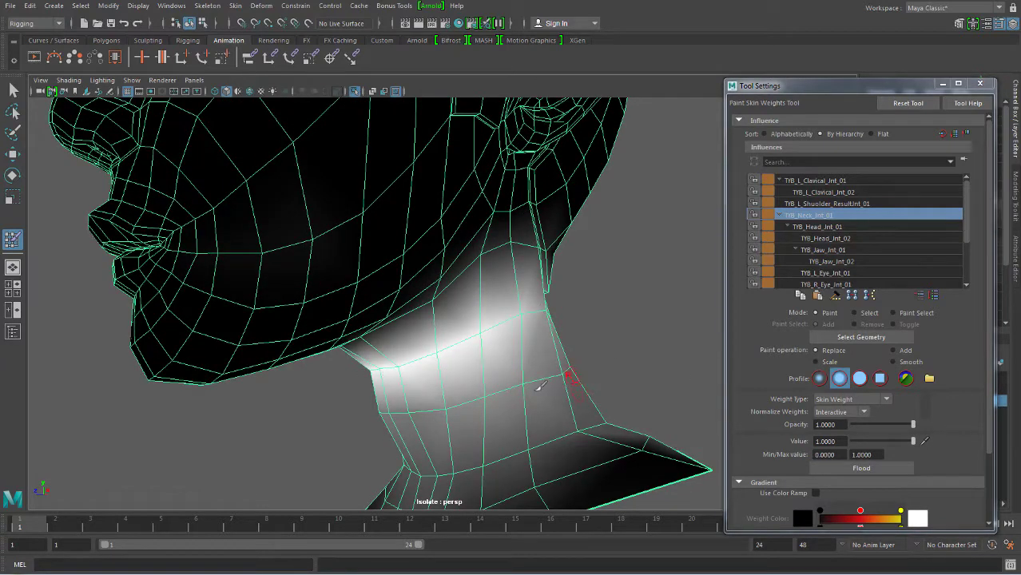
{"action": "mouse_move", "coordinate": [540, 387]}
{"action": "left_mouse_down"}
{"action": "mouse_move", "coordinate": [510, 382]}
{"action": "mouse_move", "coordinate": [533, 376]}
{"action": "mouse_move", "coordinate": [364, 410]}
{"action": "mouse_move", "coordinate": [531, 380]}
{"action": "mouse_move", "coordinate": [506, 353]}
{"action": "mouse_move", "coordinate": [510, 342]}
{"action": "left_mouse_up"}
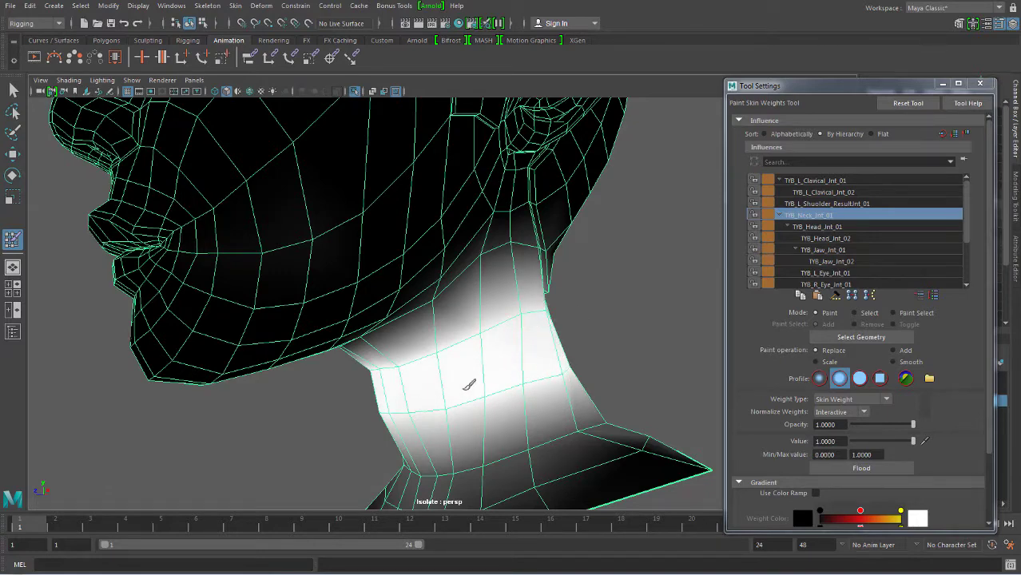
{"action": "mouse_move", "coordinate": [469, 385]}
{"action": "left_mouse_down", "text": "alt"}
{"action": "mouse_move", "coordinate": [524, 392]}
{"action": "mouse_move", "coordinate": [478, 398]}
{"action": "mouse_move", "coordinate": [527, 407]}
{"action": "mouse_move", "coordinate": [497, 334]}
{"action": "mouse_move", "coordinate": [540, 313]}
{"action": "mouse_move", "coordinate": [513, 330]}
{"action": "left_mouse_up", "text": "alt"}
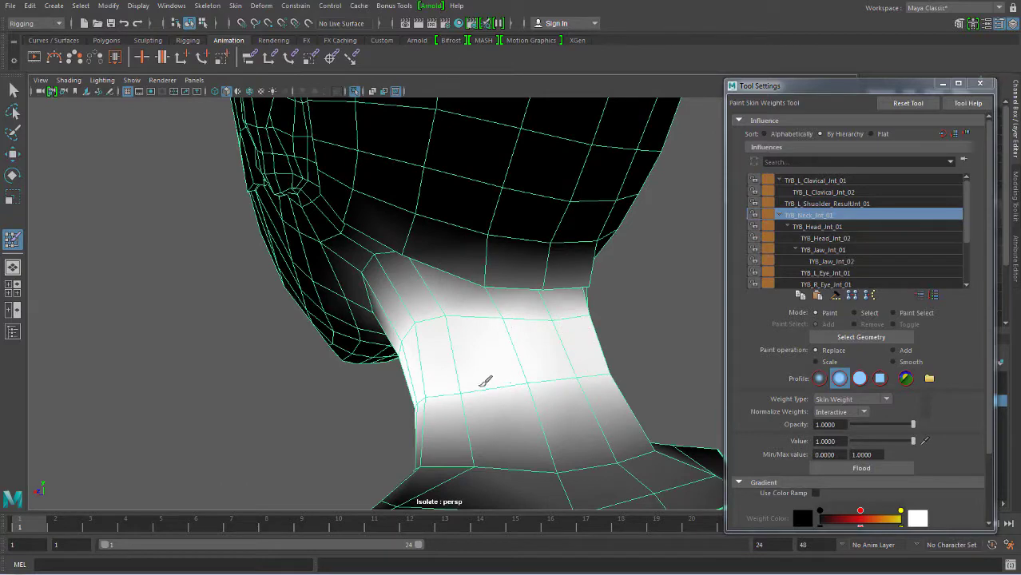
- Toggle Isolate Select off, paint more neck influence, then isolate the mesh again
{"action": "mouse_move", "coordinate": [485, 381]}
{"action": "left_mouse_down", "text": "alt"}
{"action": "mouse_move", "coordinate": [415, 406]}
{"action": "mouse_move", "coordinate": [483, 372]}
{"action": "mouse_move", "coordinate": [319, 324]}
{"action": "left_mouse_up", "text": "alt"}
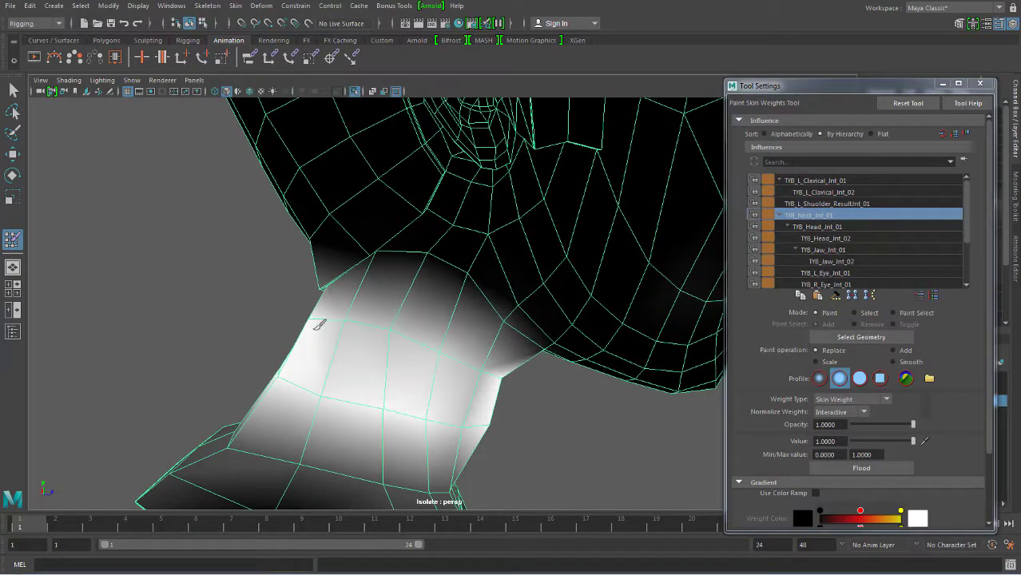
{"action": "left_click", "coordinate": [356, 92]}
{"action": "left_click_drag", "start_coordinate": [411, 301], "coordinate": [467, 391], "text": "alt"}
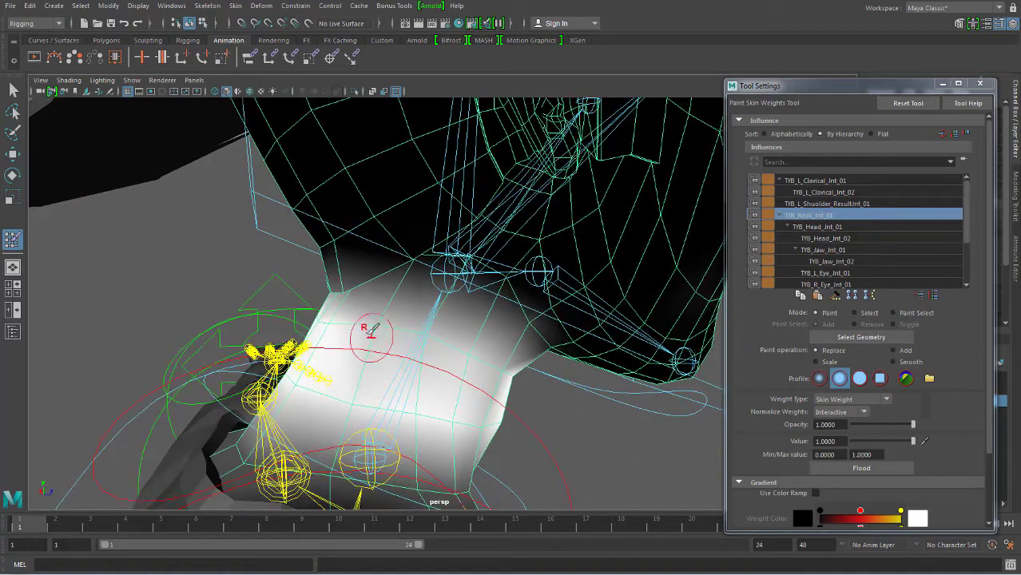
{"action": "mouse_move", "coordinate": [370, 331]}
{"action": "left_mouse_down", "text": "alt"}
{"action": "mouse_move", "coordinate": [340, 320]}
{"action": "mouse_move", "coordinate": [463, 352]}
{"action": "mouse_move", "coordinate": [461, 370]}
{"action": "mouse_move", "coordinate": [375, 353]}
{"action": "mouse_move", "coordinate": [467, 364]}
{"action": "left_mouse_up", "text": "alt"}
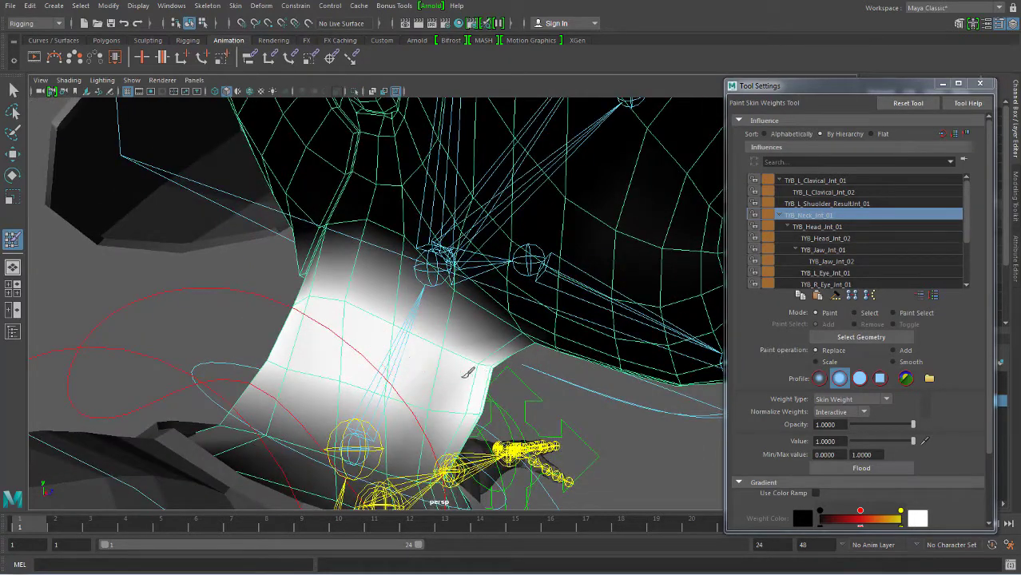
{"action": "left_click", "coordinate": [356, 91]}
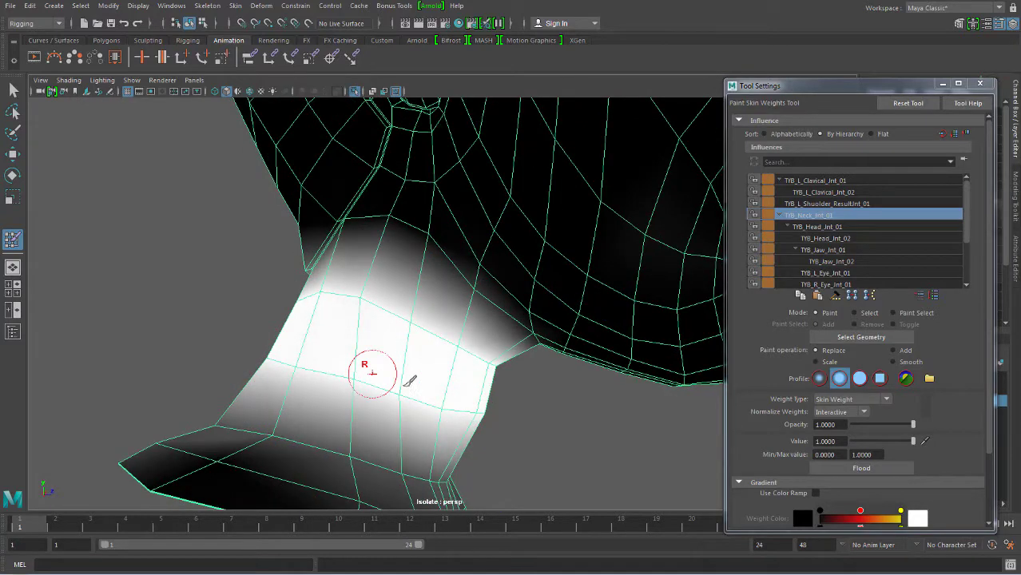
{"action": "mouse_move", "coordinate": [410, 382]}
{"action": "left_mouse_down", "text": "alt"}
{"action": "mouse_move", "coordinate": [506, 387]}
{"action": "mouse_move", "coordinate": [449, 326]}
{"action": "mouse_move", "coordinate": [591, 339]}
{"action": "left_mouse_up", "text": "alt"}
- Select TYB_Head_Jnt_01, switch to Smooth, and soften its weights along the jaw-neck seam
{"action": "left_click", "coordinate": [822, 226]}
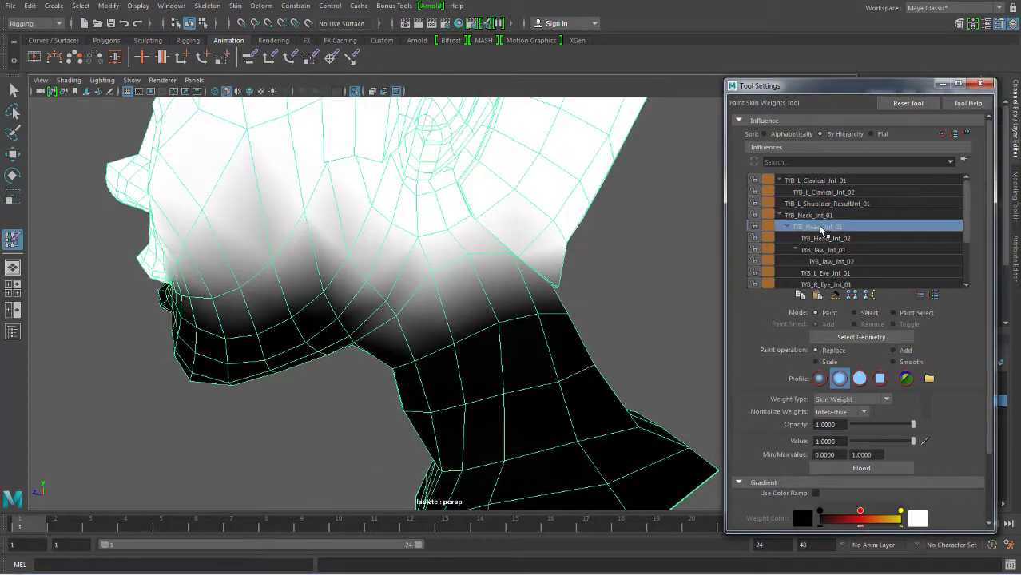
{"action": "mouse_move", "coordinate": [554, 303]}
{"action": "left_mouse_down", "text": "alt"}
{"action": "mouse_move", "coordinate": [513, 297]}
{"action": "mouse_move", "coordinate": [551, 323]}
{"action": "mouse_move", "coordinate": [474, 325]}
{"action": "mouse_move", "coordinate": [633, 319]}
{"action": "mouse_move", "coordinate": [444, 317]}
{"action": "mouse_move", "coordinate": [422, 285]}
{"action": "left_mouse_up", "text": "alt"}
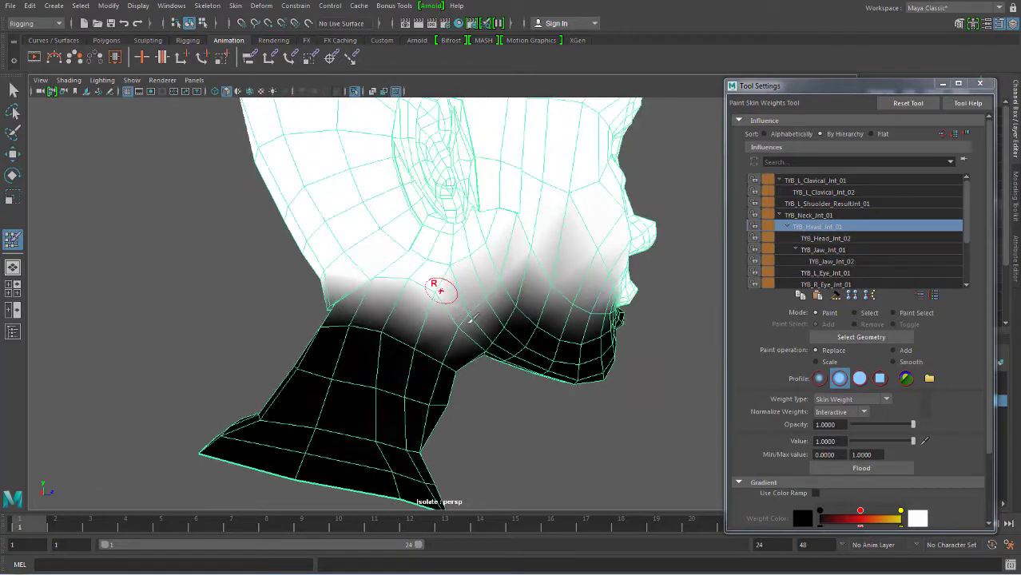
{"action": "mouse_move", "coordinate": [306, 312]}
{"action": "left_mouse_down", "text": "alt"}
{"action": "mouse_move", "coordinate": [406, 315]}
{"action": "mouse_move", "coordinate": [455, 289]}
{"action": "mouse_move", "coordinate": [454, 330]}
{"action": "mouse_move", "coordinate": [471, 327]}
{"action": "mouse_move", "coordinate": [535, 265]}
{"action": "left_mouse_up", "text": "alt"}
{"action": "left_click", "coordinate": [893, 362]}
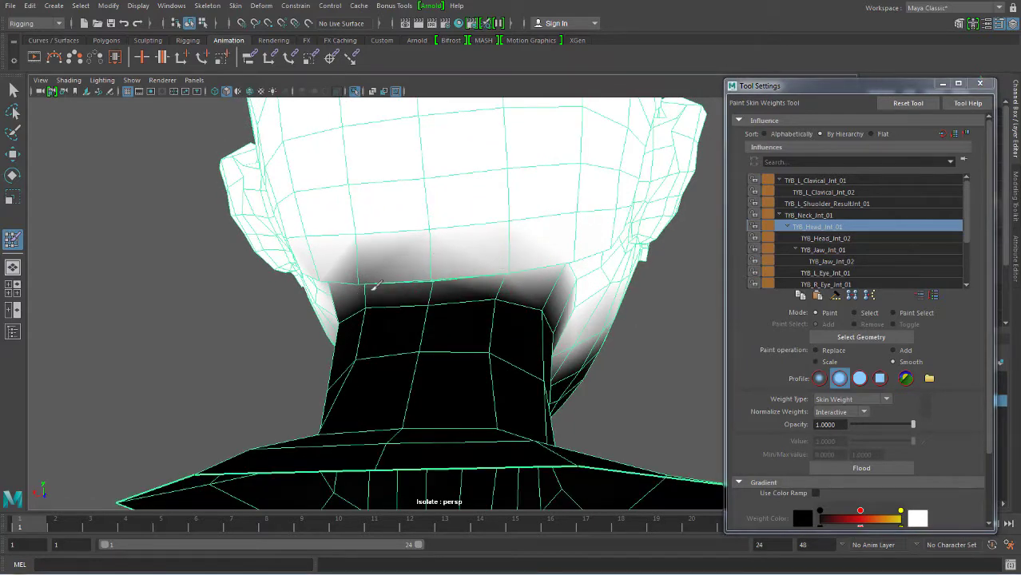
{"action": "left_click_drag", "start_coordinate": [331, 284], "coordinate": [399, 257], "text": "alt"}
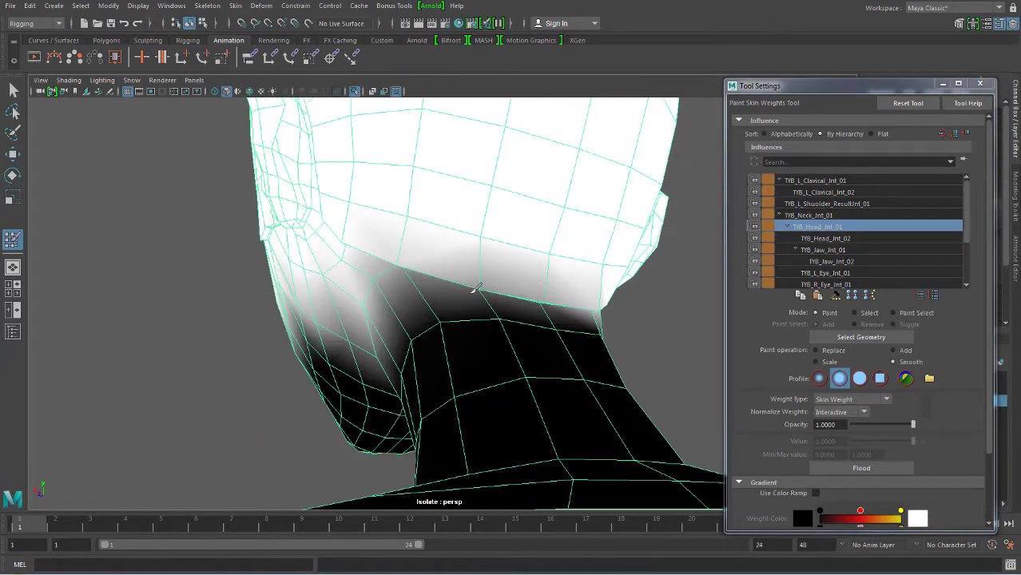
{"action": "mouse_move", "coordinate": [527, 297]}
{"action": "left_mouse_down"}
{"action": "mouse_move", "coordinate": [456, 257]}
{"action": "mouse_move", "coordinate": [574, 301]}
{"action": "mouse_move", "coordinate": [527, 289]}
{"action": "left_mouse_up"}
{"action": "mouse_move", "coordinate": [446, 272]}
{"action": "left_mouse_down"}
{"action": "mouse_move", "coordinate": [417, 267]}
{"action": "mouse_move", "coordinate": [392, 312]}
{"action": "mouse_move", "coordinate": [474, 366]}
{"action": "mouse_move", "coordinate": [469, 320]}
{"action": "left_mouse_up"}
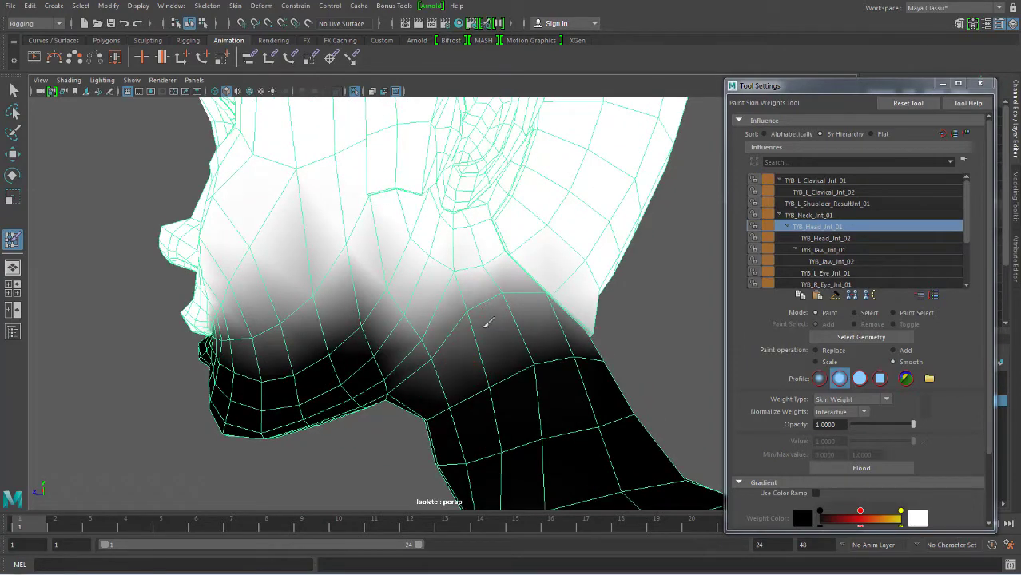
{"action": "mouse_move", "coordinate": [410, 391]}
{"action": "left_mouse_down", "text": "alt"}
{"action": "mouse_move", "coordinate": [644, 335]}
{"action": "mouse_move", "coordinate": [519, 273]}
{"action": "mouse_move", "coordinate": [391, 310]}
{"action": "mouse_move", "coordinate": [456, 296]}
{"action": "mouse_move", "coordinate": [521, 253]}
{"action": "left_mouse_up", "text": "alt"}
{"action": "mouse_move", "coordinate": [583, 294]}
{"action": "left_mouse_down", "text": "alt"}
{"action": "mouse_move", "coordinate": [449, 292]}
{"action": "mouse_move", "coordinate": [507, 402]}
{"action": "mouse_move", "coordinate": [447, 375]}
{"action": "left_mouse_up", "text": "alt"}
{"action": "left_click_drag", "start_coordinate": [824, 111], "coordinate": [813, 100], "text": "alt"}
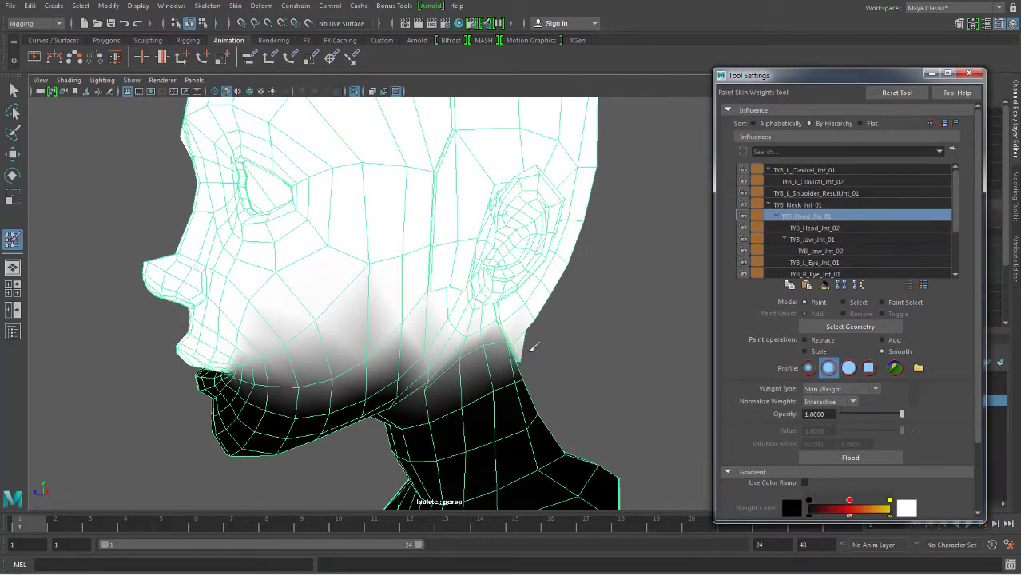
{"action": "left_click_drag", "start_coordinate": [529, 346], "coordinate": [629, 299], "text": "alt"}
- Replace TYB_Neck_Jnt_01's weights with value 0 on the cheek and jaw
{"action": "left_click", "coordinate": [799, 205]}
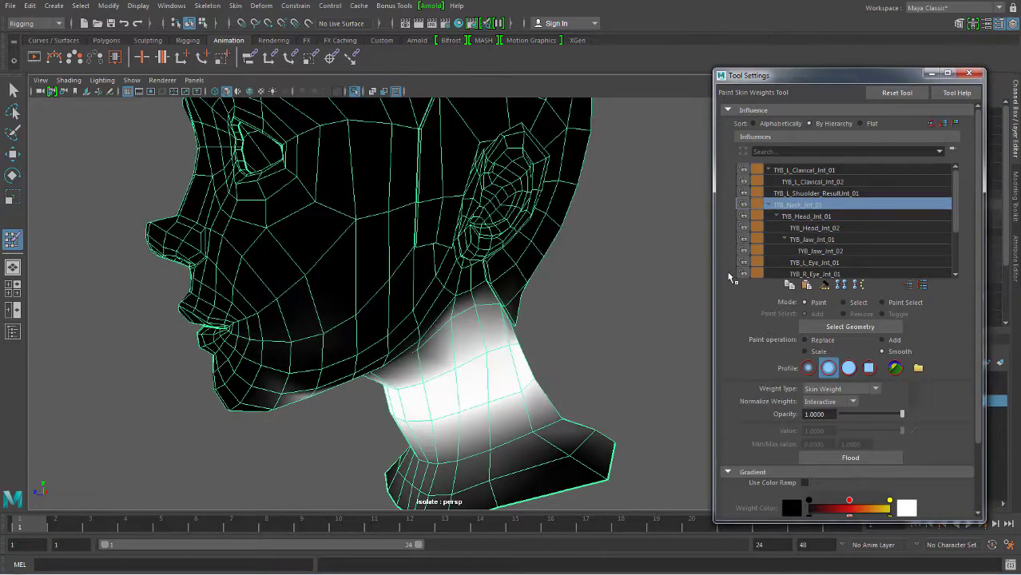
{"action": "mouse_move", "coordinate": [519, 346]}
{"action": "left_mouse_down", "text": "alt"}
{"action": "mouse_move", "coordinate": [392, 353]}
{"action": "mouse_move", "coordinate": [463, 355]}
{"action": "left_mouse_up", "text": "alt"}
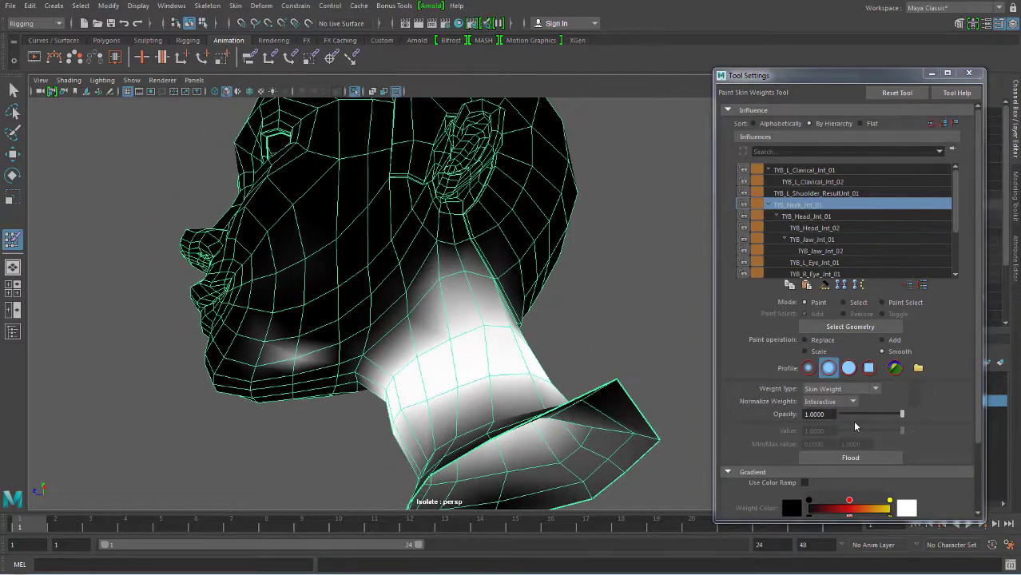
{"action": "left_click", "coordinate": [805, 339]}
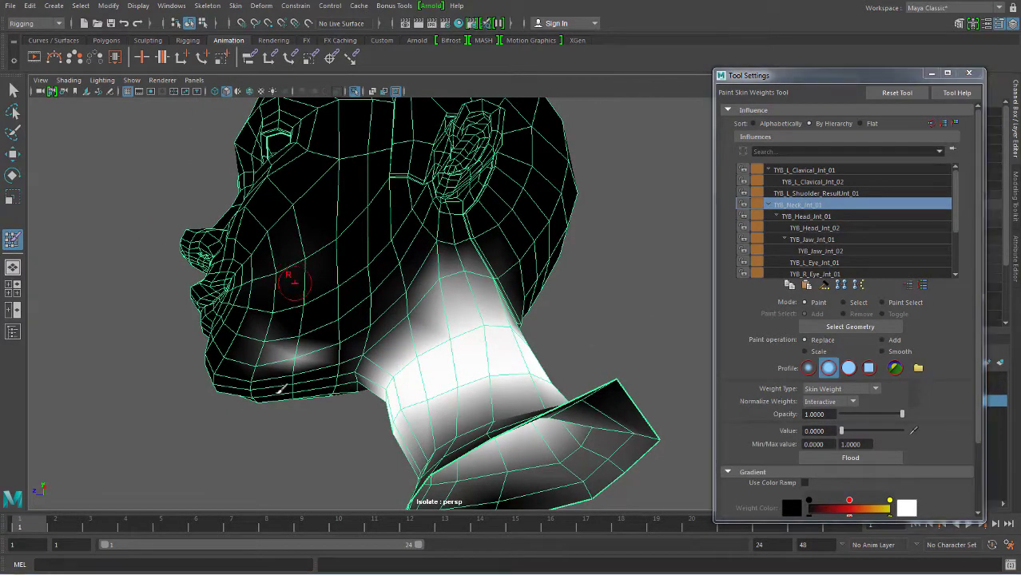
{"action": "left_click_drag", "start_coordinate": [289, 276], "coordinate": [234, 359]}
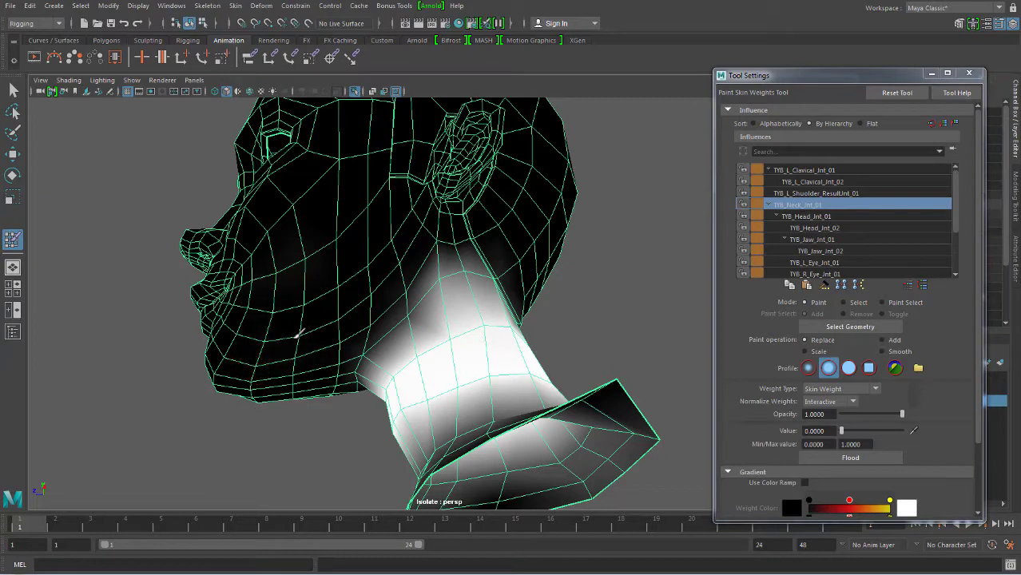
{"action": "left_click_drag", "start_coordinate": [265, 328], "coordinate": [393, 239], "text": "alt"}
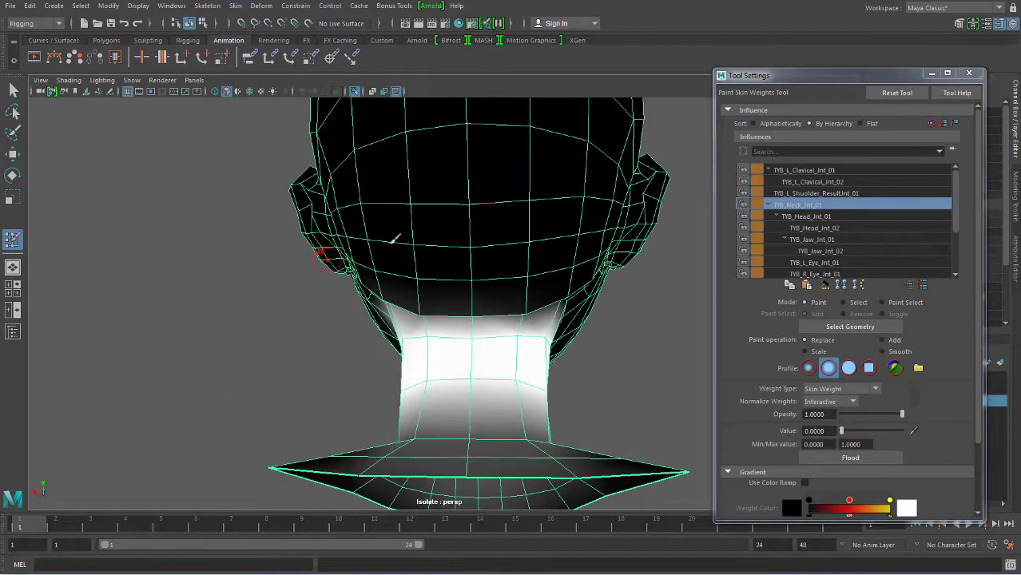
{"action": "mouse_move", "coordinate": [618, 256]}
{"action": "left_mouse_down", "text": "alt"}
{"action": "mouse_move", "coordinate": [483, 269]}
{"action": "mouse_move", "coordinate": [569, 403]}
{"action": "left_mouse_up", "text": "alt"}
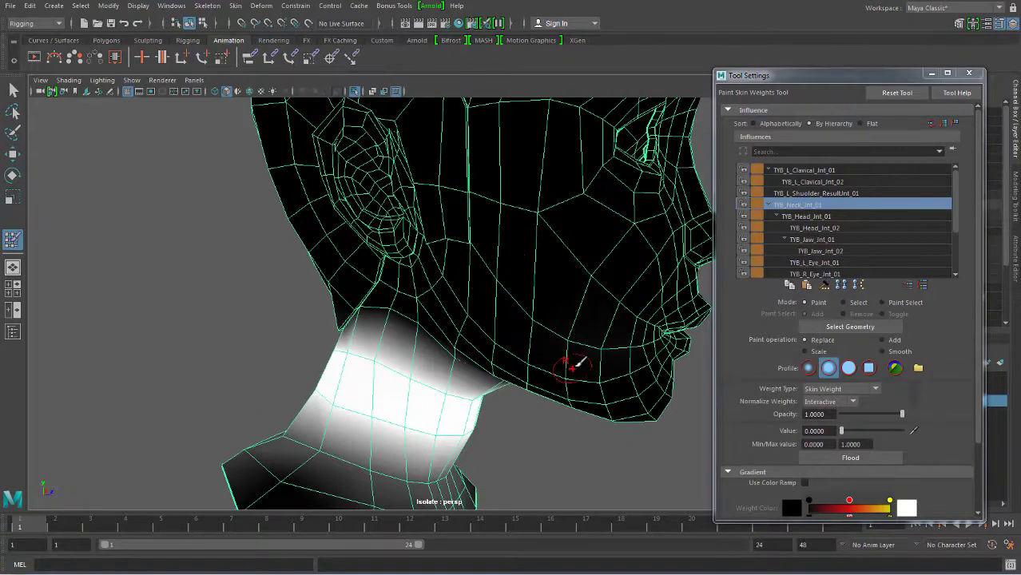
{"action": "mouse_move", "coordinate": [607, 342]}
{"action": "right_mouse_down", "text": "alt"}
{"action": "mouse_move", "coordinate": [611, 290]}
{"action": "mouse_move", "coordinate": [591, 359]}
{"action": "right_mouse_up", "text": "alt"}
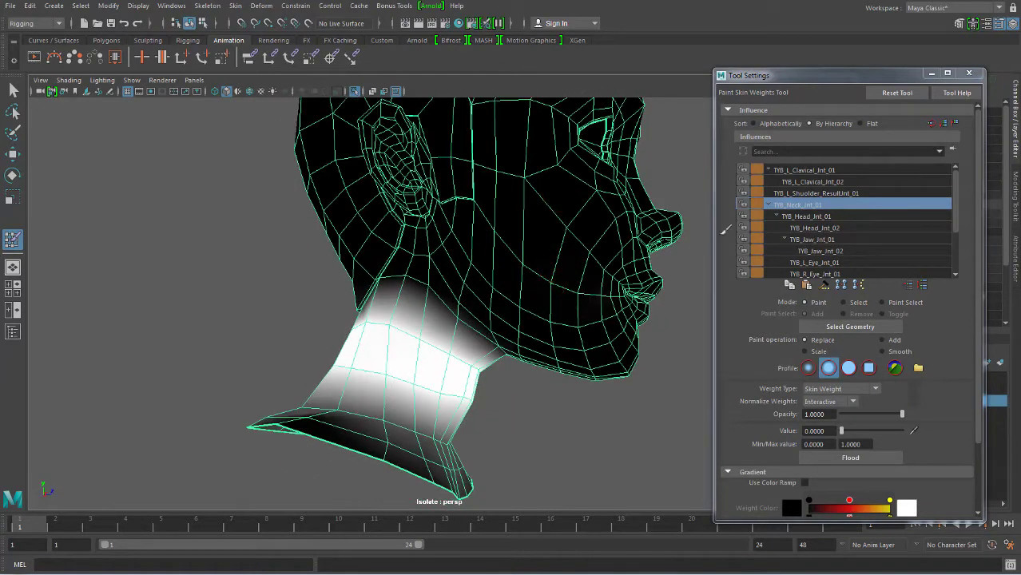
- Compare TYB_Head_Jnt_01 and TYB_Neck_Jnt_01 weights from front and back views
{"action": "left_click", "coordinate": [807, 217]}
{"action": "mouse_move", "coordinate": [615, 320]}
{"action": "left_mouse_down", "text": "alt"}
{"action": "mouse_move", "coordinate": [604, 331]}
{"action": "mouse_move", "coordinate": [388, 327]}
{"action": "left_mouse_up", "text": "alt"}
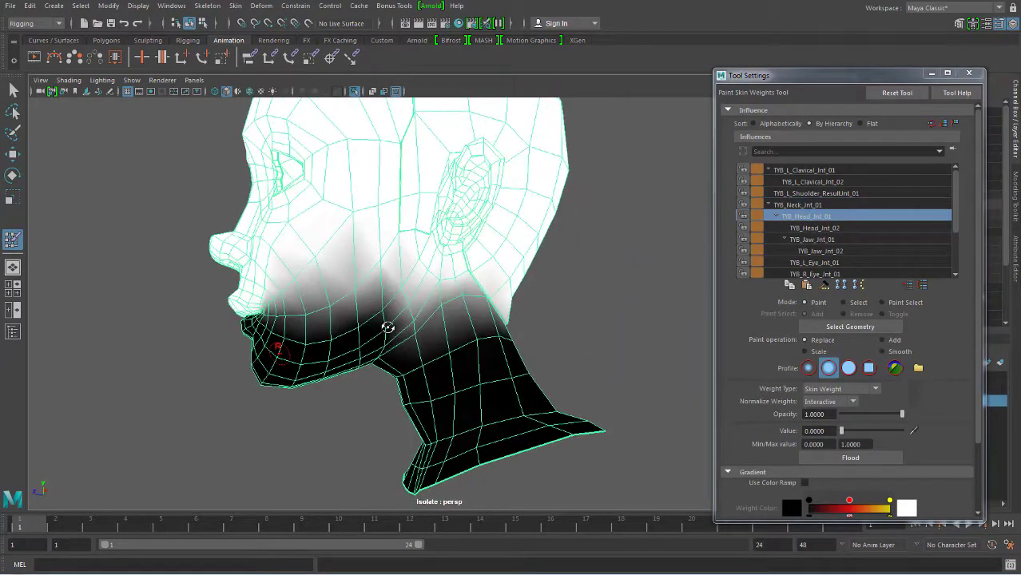
{"action": "left_click", "coordinate": [799, 204]}
{"action": "left_click_drag", "start_coordinate": [551, 375], "coordinate": [632, 298], "text": "alt"}
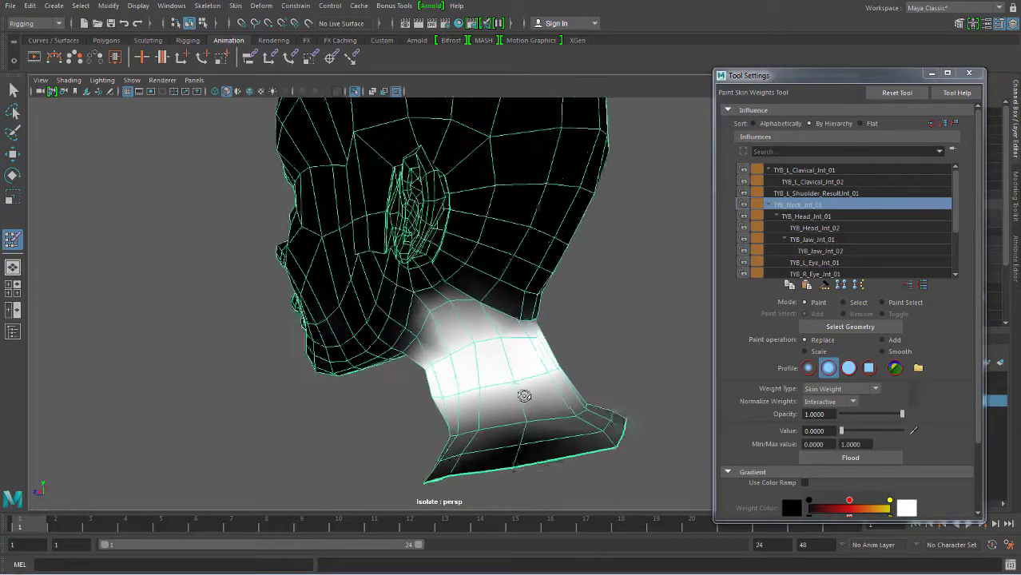
{"action": "left_click", "coordinate": [804, 216]}
{"action": "mouse_move", "coordinate": [575, 333]}
{"action": "left_mouse_down", "text": "alt"}
{"action": "mouse_move", "coordinate": [505, 329]}
{"action": "mouse_move", "coordinate": [495, 342]}
{"action": "left_mouse_up", "text": "alt"}
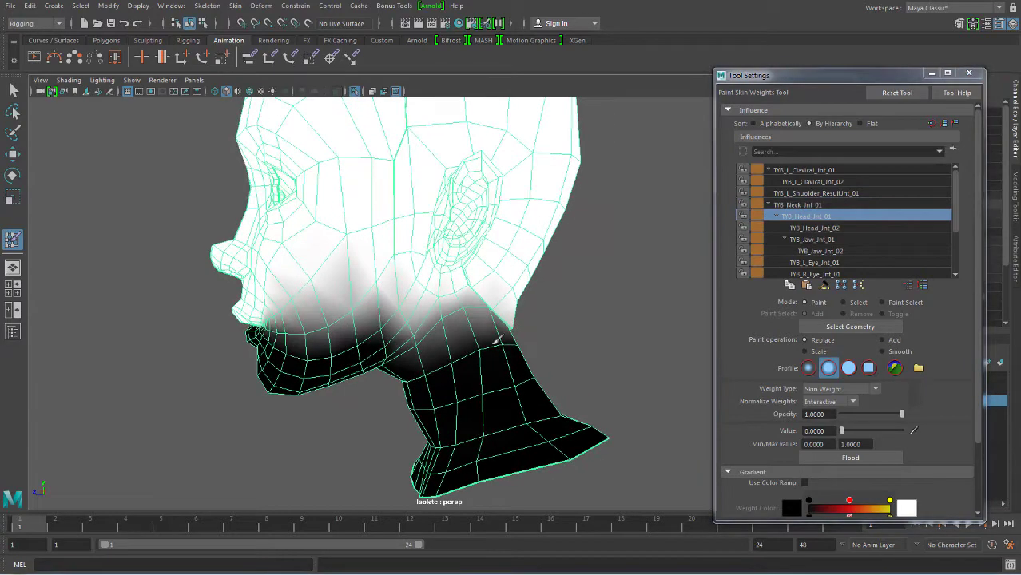
{"action": "left_click_drag", "start_coordinate": [429, 349], "coordinate": [440, 327], "text": "alt"}
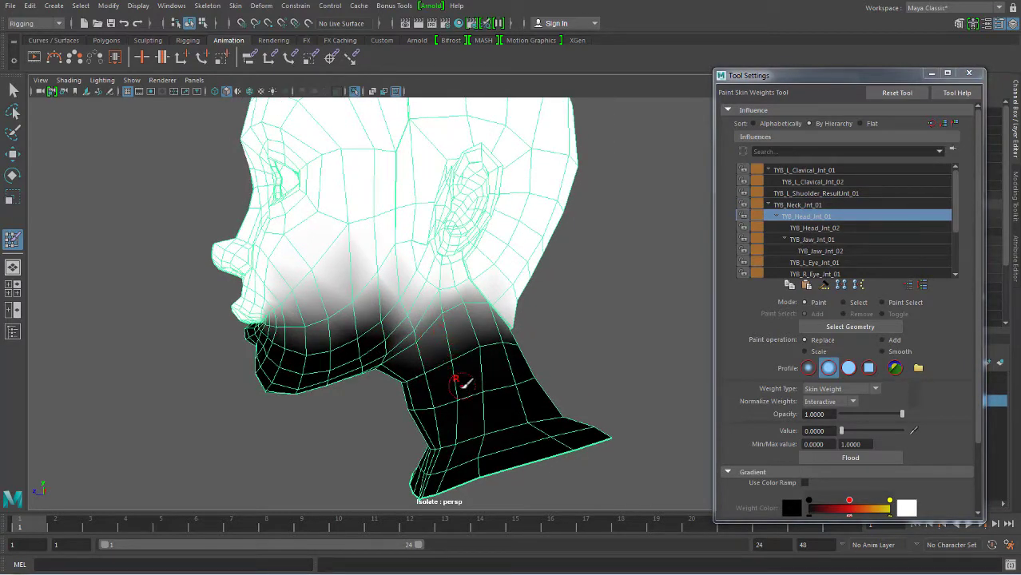
{"action": "left_click_drag", "start_coordinate": [571, 359], "coordinate": [595, 355], "text": "alt"}
- Switch to Smooth and Flood TYB_Head_Jnt_01's weights across the whole mesh
{"action": "left_click", "coordinate": [881, 352]}
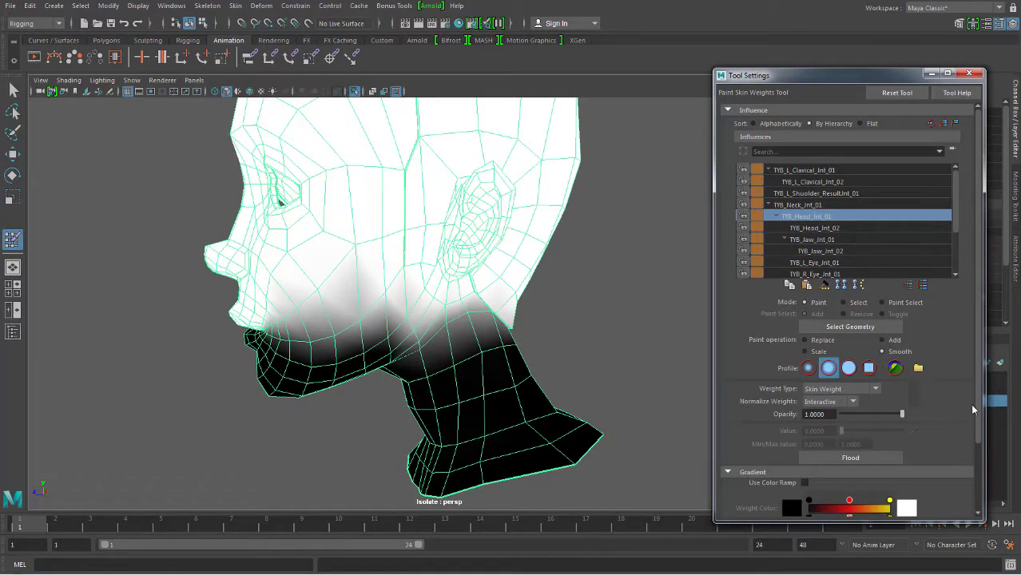
{"action": "left_click_drag", "start_coordinate": [981, 405], "coordinate": [980, 425]}
{"action": "left_click", "coordinate": [849, 432]}
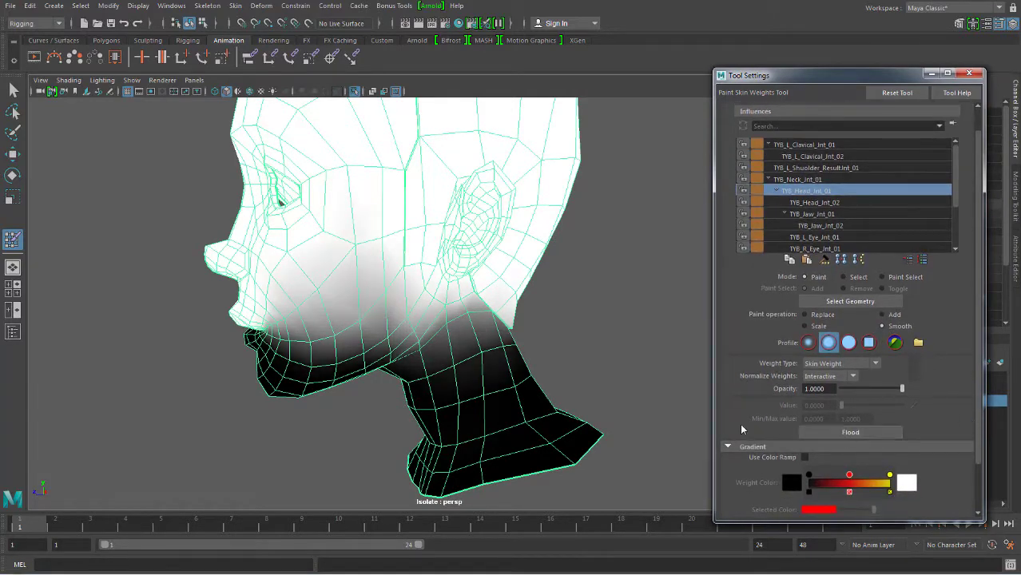
{"action": "left_click_drag", "start_coordinate": [472, 364], "coordinate": [503, 359], "text": "alt"}
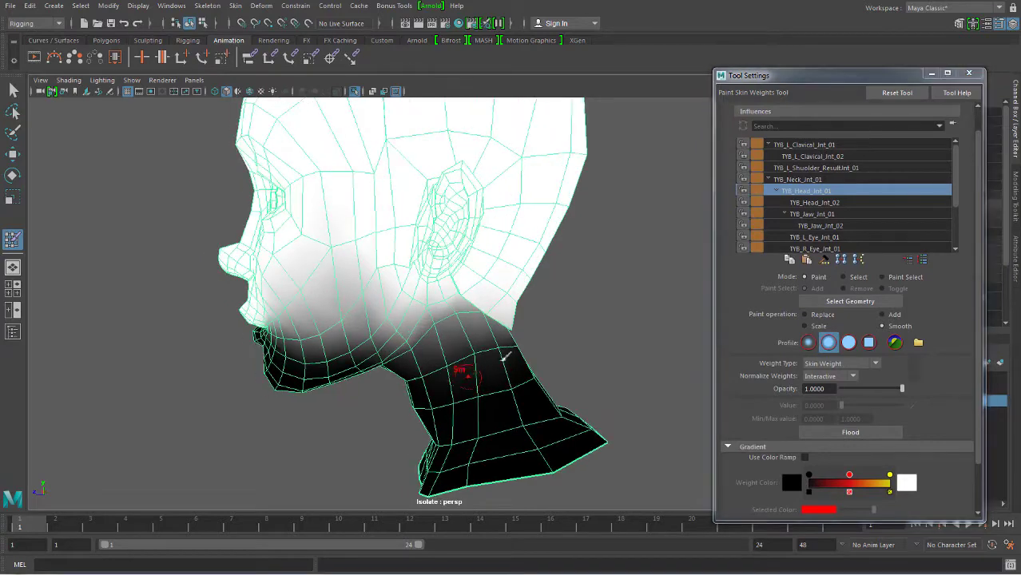
{"action": "left_click_drag", "start_coordinate": [351, 330], "coordinate": [490, 296], "text": "alt"}
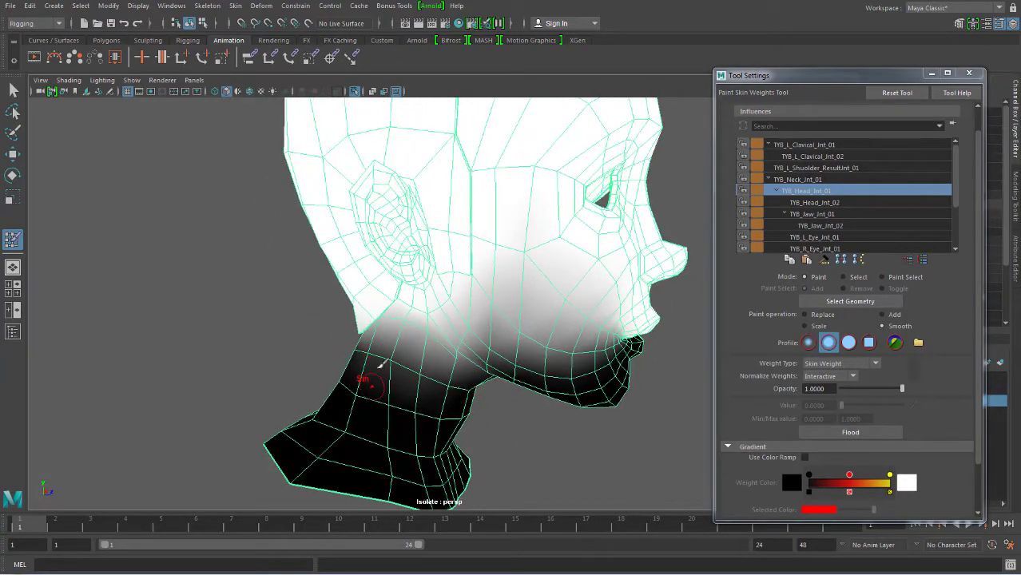
- Flood-smooth TYB_Neck_Jnt_01's weights across the whole mesh
{"action": "left_click", "coordinate": [797, 179]}
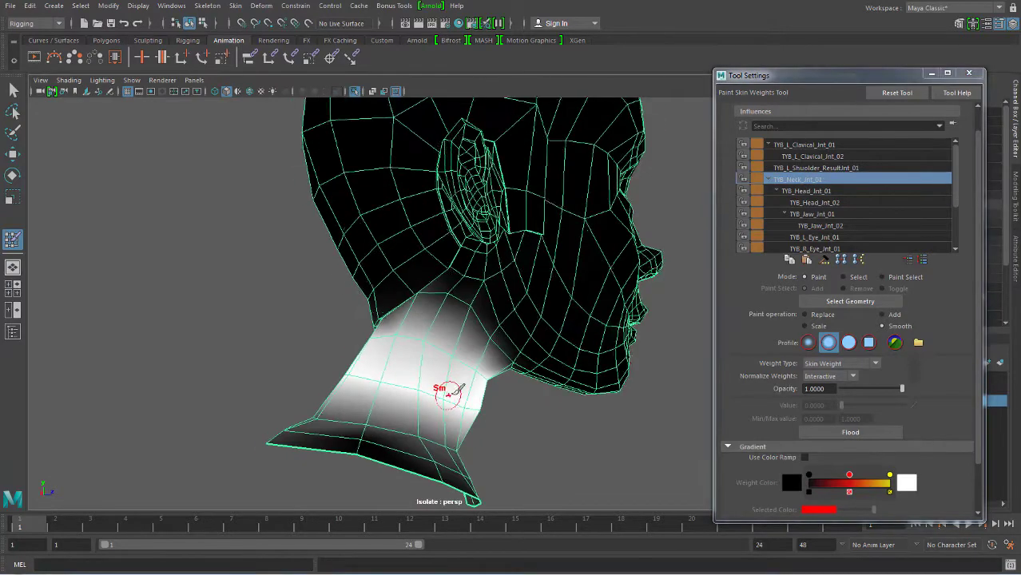
{"action": "mouse_move", "coordinate": [450, 387]}
{"action": "left_mouse_down", "text": "alt"}
{"action": "mouse_move", "coordinate": [440, 339]}
{"action": "mouse_move", "coordinate": [495, 344]}
{"action": "left_mouse_up", "text": "alt"}
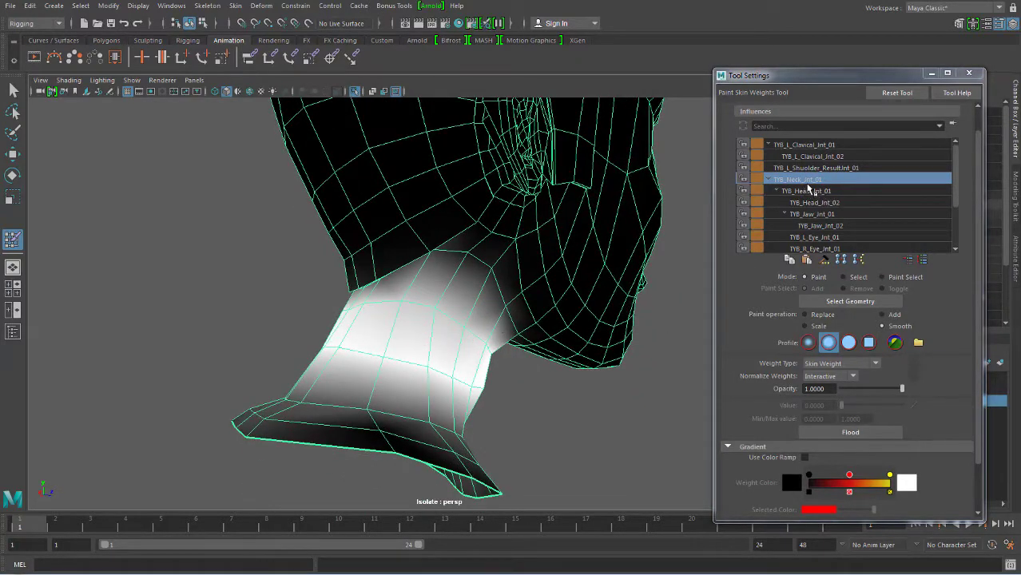
{"action": "left_click", "coordinate": [846, 432]}
{"action": "mouse_move", "coordinate": [519, 332]}
{"action": "left_mouse_down", "text": "alt"}
{"action": "mouse_move", "coordinate": [497, 347]}
{"action": "mouse_move", "coordinate": [548, 359]}
{"action": "left_mouse_up", "text": "alt"}
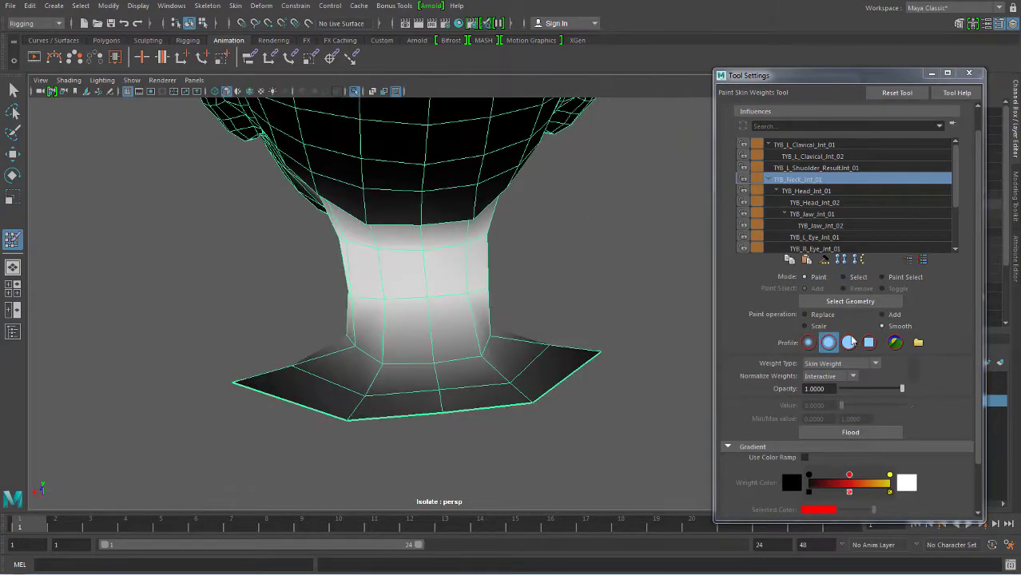
- Replace with value 0 to strip neck-joint weight from both sides of the neck base
{"action": "left_click", "coordinate": [810, 314]}
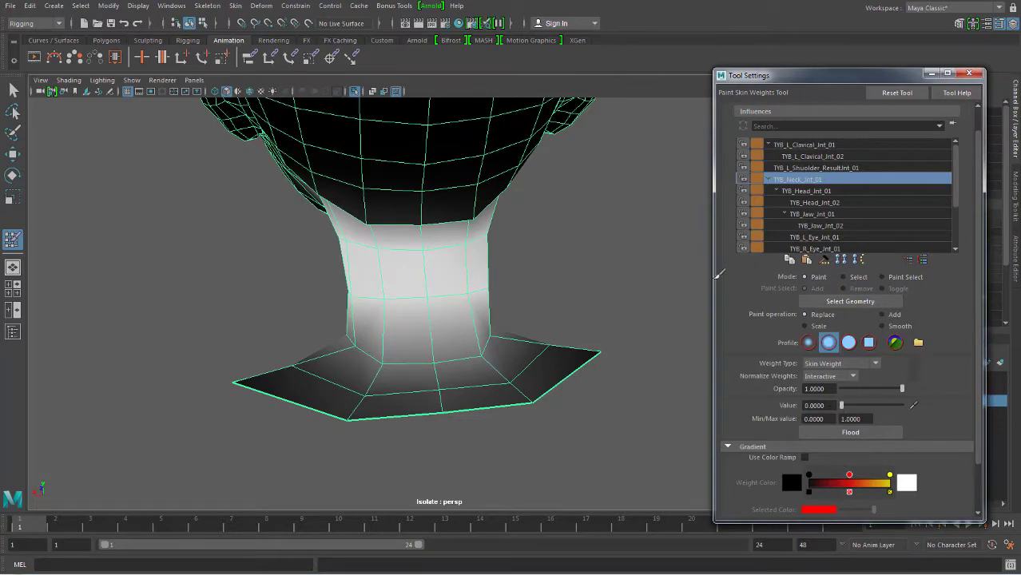
{"action": "mouse_move", "coordinate": [575, 343]}
{"action": "left_mouse_down", "text": "alt"}
{"action": "mouse_move", "coordinate": [523, 369]}
{"action": "mouse_move", "coordinate": [532, 377]}
{"action": "mouse_move", "coordinate": [559, 361]}
{"action": "left_mouse_up", "text": "alt"}
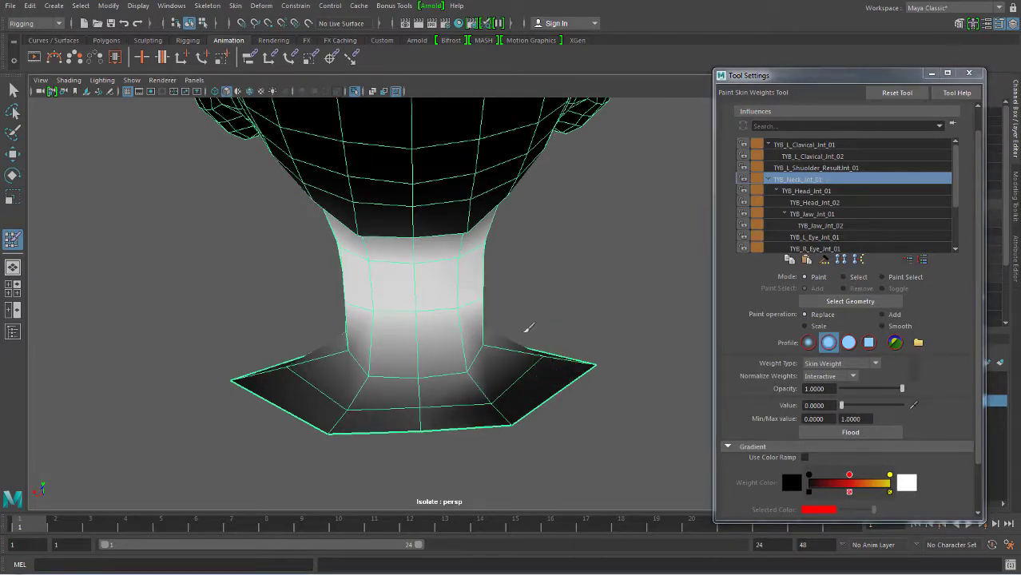
{"action": "mouse_move", "coordinate": [527, 327]}
{"action": "left_mouse_down", "text": "alt"}
{"action": "mouse_move", "coordinate": [524, 376]}
{"action": "mouse_move", "coordinate": [512, 361]}
{"action": "mouse_move", "coordinate": [527, 373]}
{"action": "left_mouse_up", "text": "alt"}
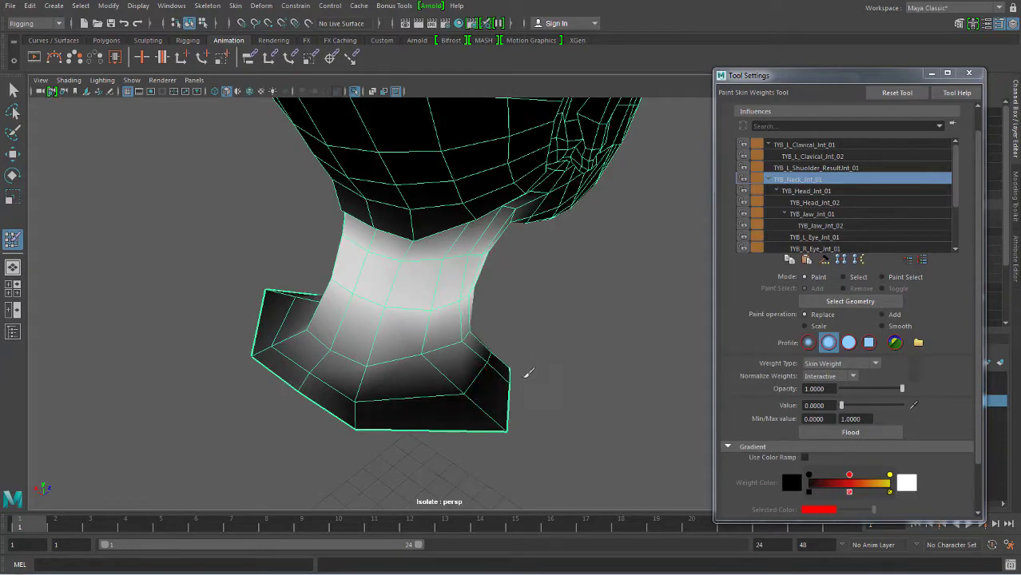
{"action": "mouse_move", "coordinate": [363, 407]}
{"action": "left_mouse_down", "text": "alt"}
{"action": "mouse_move", "coordinate": [303, 372]}
{"action": "mouse_move", "coordinate": [400, 431]}
{"action": "mouse_move", "coordinate": [319, 415]}
{"action": "mouse_move", "coordinate": [406, 452]}
{"action": "mouse_move", "coordinate": [273, 354]}
{"action": "mouse_move", "coordinate": [298, 329]}
{"action": "left_mouse_up", "text": "alt"}
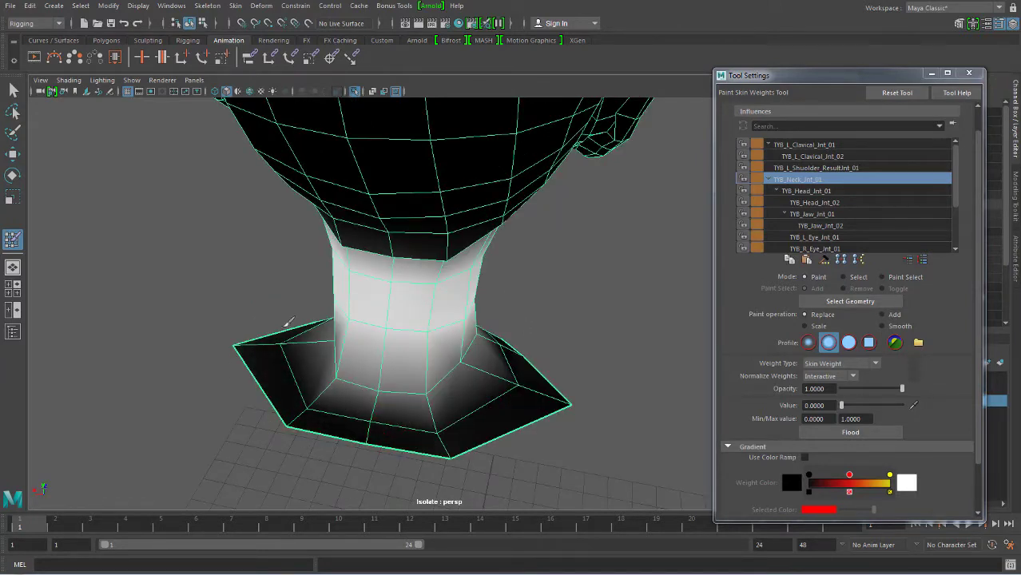
{"action": "mouse_move", "coordinate": [282, 438]}
{"action": "left_mouse_down", "text": "alt"}
{"action": "mouse_move", "coordinate": [449, 413]}
{"action": "mouse_move", "coordinate": [579, 355]}
{"action": "left_mouse_up", "text": "alt"}
{"action": "mouse_move", "coordinate": [524, 395]}
{"action": "left_mouse_down", "text": "alt"}
{"action": "mouse_move", "coordinate": [503, 399]}
{"action": "mouse_move", "coordinate": [569, 366]}
{"action": "mouse_move", "coordinate": [485, 365]}
{"action": "mouse_move", "coordinate": [448, 384]}
{"action": "mouse_move", "coordinate": [504, 381]}
{"action": "left_mouse_up", "text": "alt"}
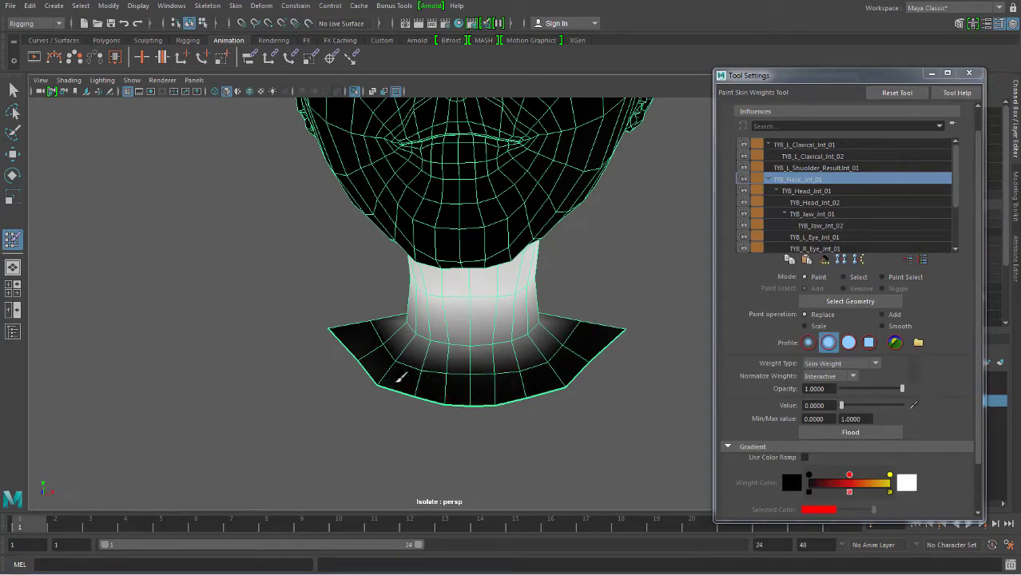
{"action": "mouse_move", "coordinate": [458, 306]}
{"action": "left_mouse_down", "text": "alt"}
{"action": "mouse_move", "coordinate": [456, 394]}
{"action": "mouse_move", "coordinate": [368, 364]}
{"action": "left_mouse_up", "text": "alt"}
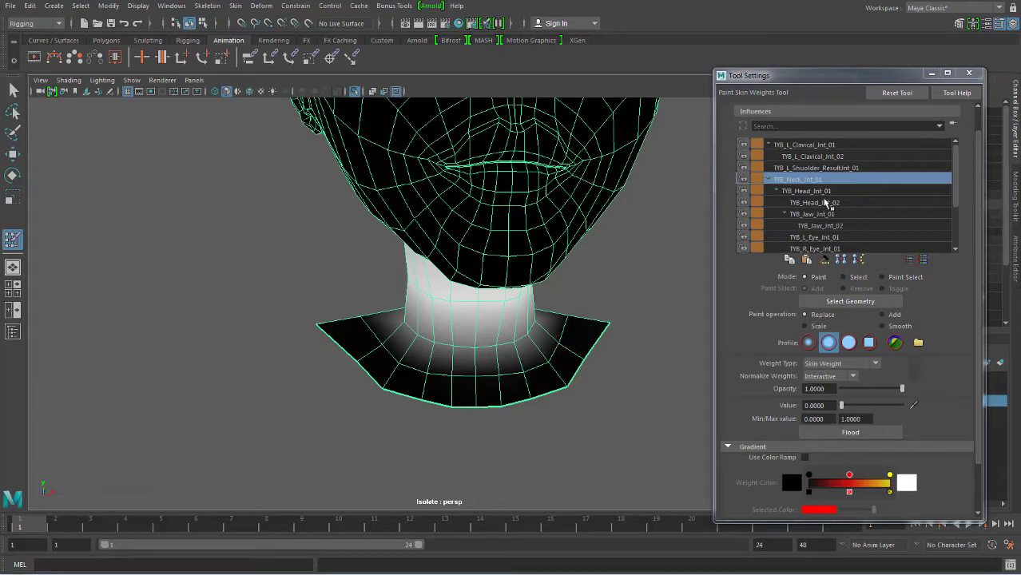
- Paint out TYB_Head_Jnt_01's weight on the upper neck
{"action": "left_click", "coordinate": [816, 193]}
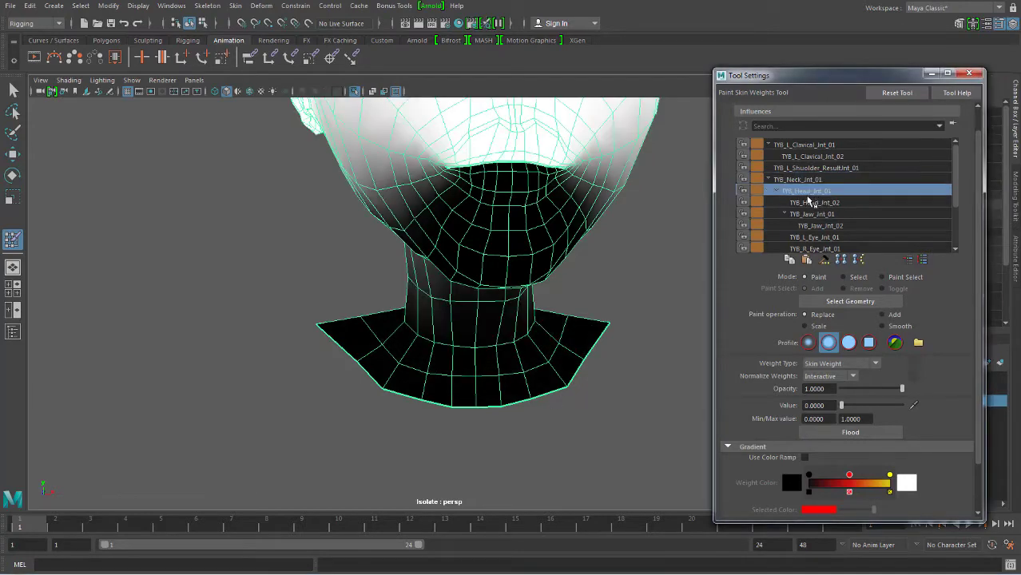
{"action": "mouse_move", "coordinate": [531, 337]}
{"action": "left_mouse_down", "text": "alt"}
{"action": "mouse_move", "coordinate": [489, 342]}
{"action": "mouse_move", "coordinate": [504, 352]}
{"action": "mouse_move", "coordinate": [427, 306]}
{"action": "mouse_move", "coordinate": [464, 342]}
{"action": "mouse_move", "coordinate": [315, 309]}
{"action": "left_mouse_up", "text": "alt"}
{"action": "mouse_move", "coordinate": [369, 364]}
{"action": "left_mouse_down", "text": "alt"}
{"action": "mouse_move", "coordinate": [524, 347]}
{"action": "mouse_move", "coordinate": [417, 304]}
{"action": "mouse_move", "coordinate": [380, 340]}
{"action": "mouse_move", "coordinate": [437, 375]}
{"action": "mouse_move", "coordinate": [482, 363]}
{"action": "left_mouse_up", "text": "alt"}
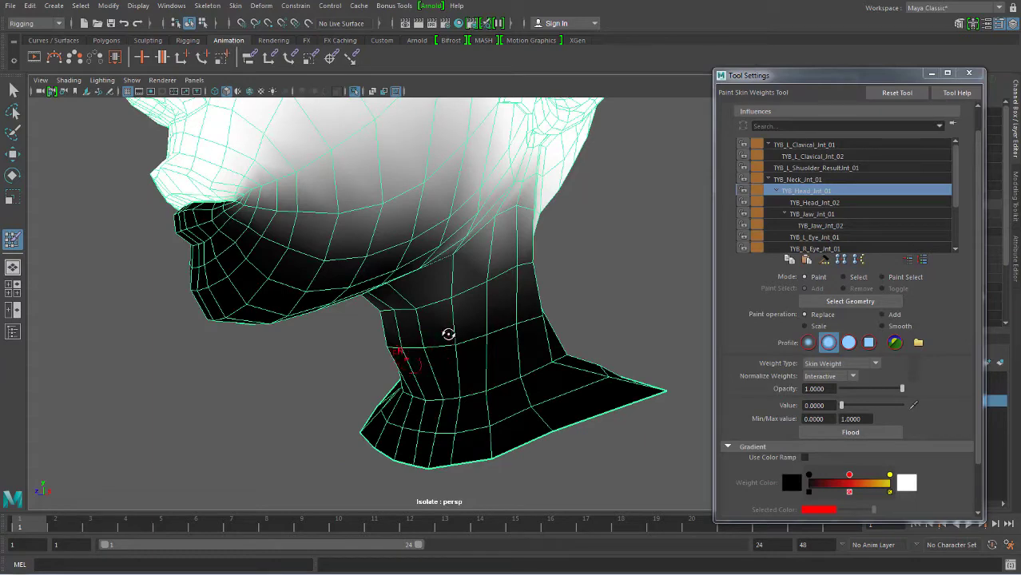
{"action": "mouse_move", "coordinate": [449, 333]}
{"action": "left_mouse_down", "text": "alt"}
{"action": "mouse_move", "coordinate": [421, 295]}
{"action": "mouse_move", "coordinate": [476, 267]}
{"action": "left_mouse_up", "text": "alt"}
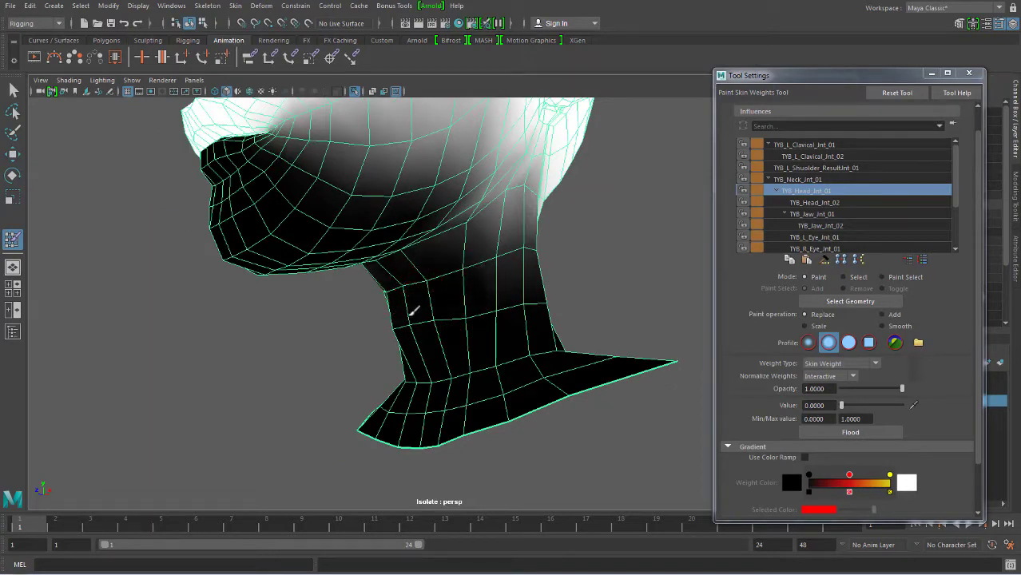
{"action": "left_click_drag", "start_coordinate": [413, 312], "coordinate": [506, 288], "text": "alt"}
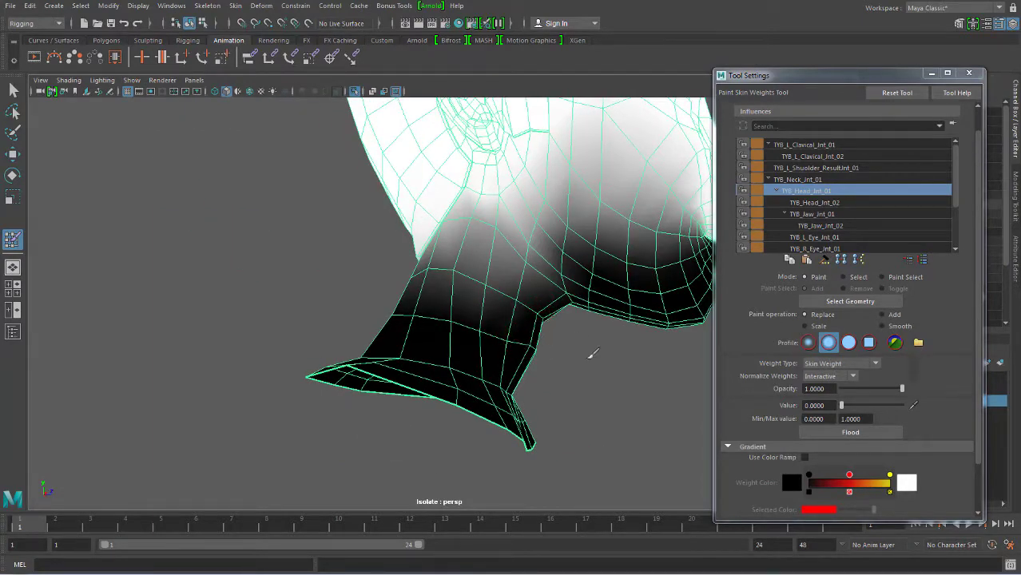
- Select TYB_Jaw_Jnt_01 and switch to Smooth to soften the jaw weights
{"action": "left_click", "coordinate": [831, 214]}
{"action": "mouse_move", "coordinate": [497, 308]}
{"action": "left_mouse_down", "text": "alt"}
{"action": "mouse_move", "coordinate": [444, 291]}
{"action": "mouse_move", "coordinate": [505, 290]}
{"action": "mouse_move", "coordinate": [565, 367]}
{"action": "mouse_move", "coordinate": [463, 318]}
{"action": "left_mouse_up", "text": "alt"}
{"action": "left_click", "coordinate": [883, 326]}
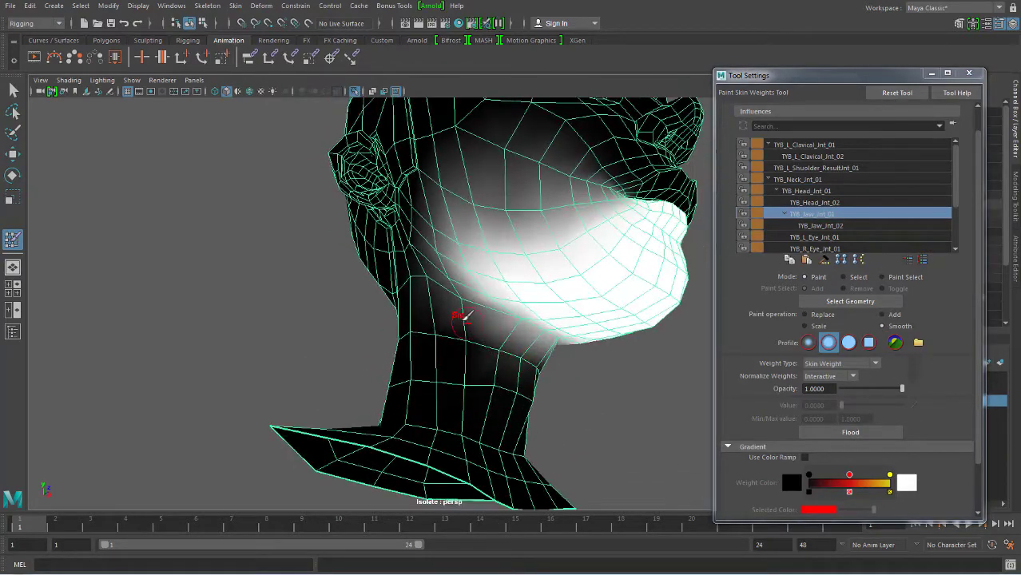
{"action": "left_click_drag", "start_coordinate": [451, 279], "coordinate": [431, 297], "text": "alt"}
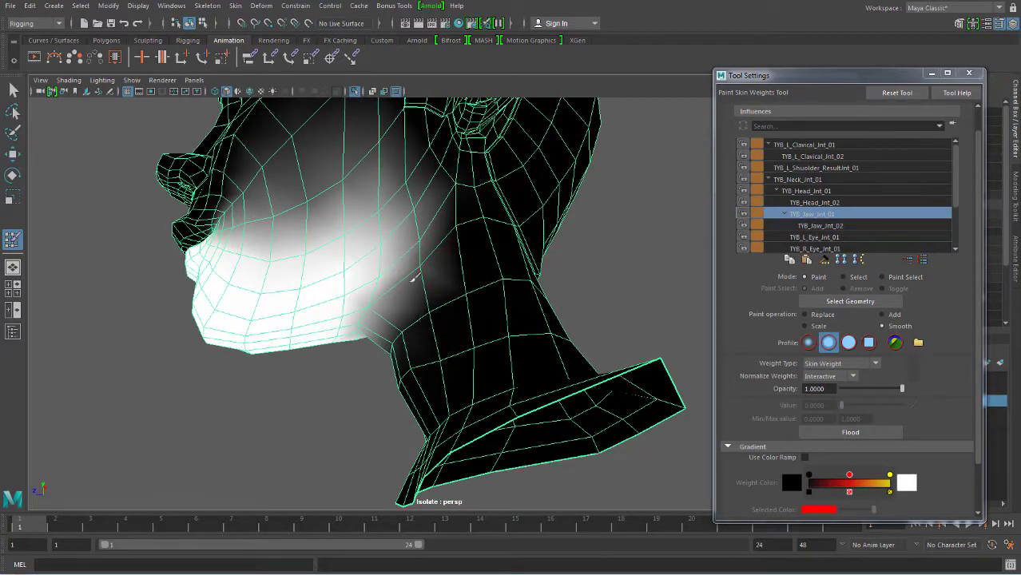
{"action": "mouse_move", "coordinate": [375, 361]}
{"action": "left_mouse_down", "text": "alt"}
{"action": "mouse_move", "coordinate": [383, 399]}
{"action": "mouse_move", "coordinate": [318, 379]}
{"action": "mouse_move", "coordinate": [417, 364]}
{"action": "mouse_move", "coordinate": [490, 373]}
{"action": "left_mouse_up", "text": "alt"}
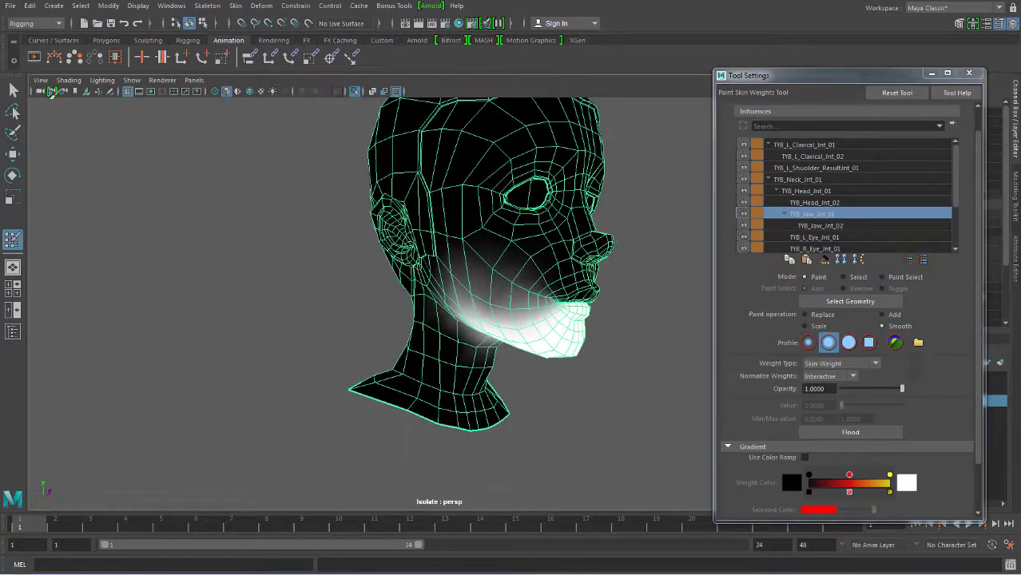
- Scrub frames 1 to 12 and tumble around the neck and face to check the head's deformation
{"action": "key", "text": "q"}
{"action": "mouse_move", "coordinate": [537, 403]}
{"action": "left_mouse_down", "text": "alt"}
{"action": "mouse_move", "coordinate": [520, 399]}
{"action": "mouse_move", "coordinate": [341, 511]}
{"action": "left_mouse_up", "text": "alt"}
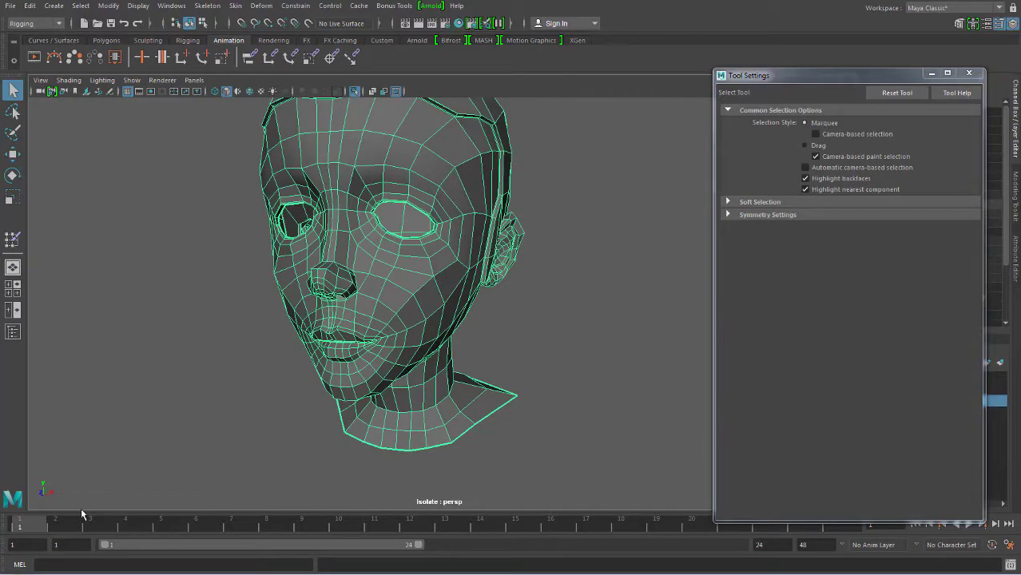
{"action": "mouse_move", "coordinate": [51, 522]}
{"action": "left_mouse_down"}
{"action": "mouse_move", "coordinate": [425, 523]}
{"action": "mouse_move", "coordinate": [120, 523]}
{"action": "mouse_move", "coordinate": [466, 508]}
{"action": "mouse_move", "coordinate": [324, 347]}
{"action": "left_mouse_up"}
{"action": "right_click_drag", "start_coordinate": [324, 346], "coordinate": [463, 372], "text": "alt"}
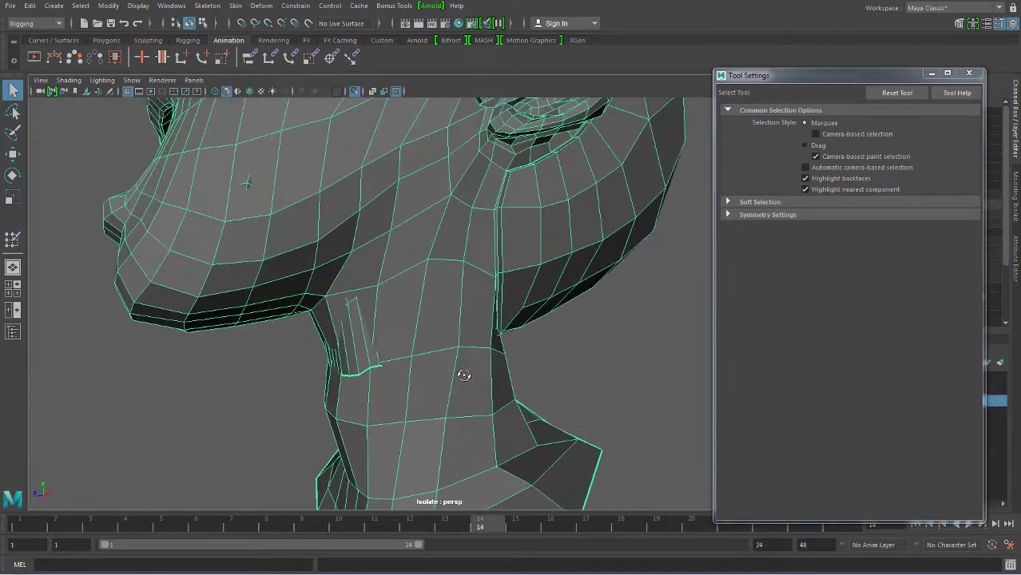
{"action": "middle_click_drag", "start_coordinate": [463, 372], "coordinate": [351, 377], "text": "alt"}
{"action": "mouse_move", "coordinate": [351, 377]}
{"action": "left_mouse_down", "text": "alt"}
{"action": "mouse_move", "coordinate": [477, 345]}
{"action": "mouse_move", "coordinate": [453, 346]}
{"action": "left_mouse_up", "text": "alt"}
{"action": "mouse_move", "coordinate": [378, 276]}
{"action": "right_mouse_down", "text": "alt"}
{"action": "mouse_move", "coordinate": [431, 297]}
{"action": "mouse_move", "coordinate": [421, 319]}
{"action": "right_mouse_up", "text": "alt"}
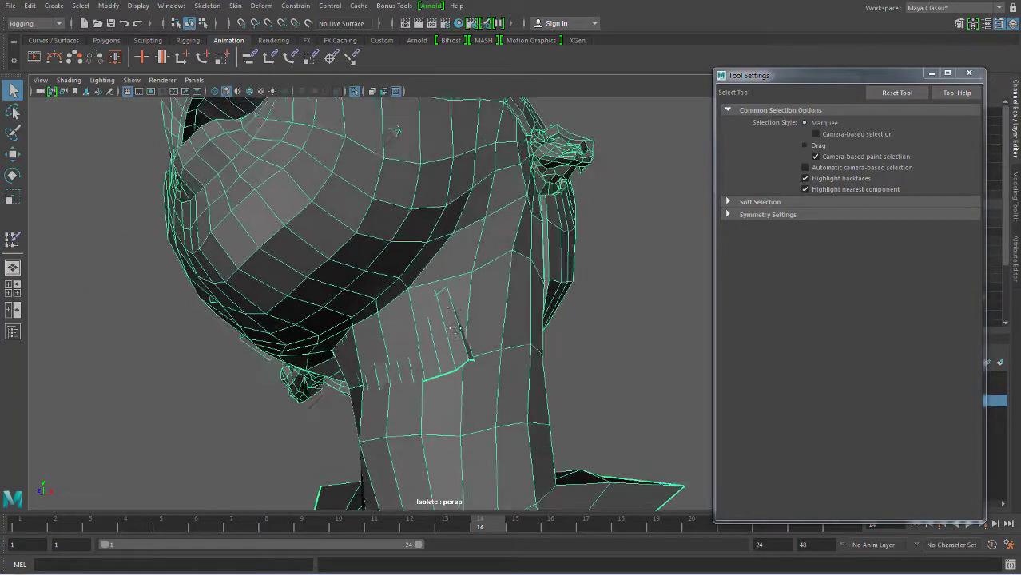
{"action": "left_click_drag", "start_coordinate": [421, 320], "coordinate": [318, 393], "text": "alt"}
{"action": "right_click_drag", "start_coordinate": [317, 393], "coordinate": [375, 344], "text": "alt"}
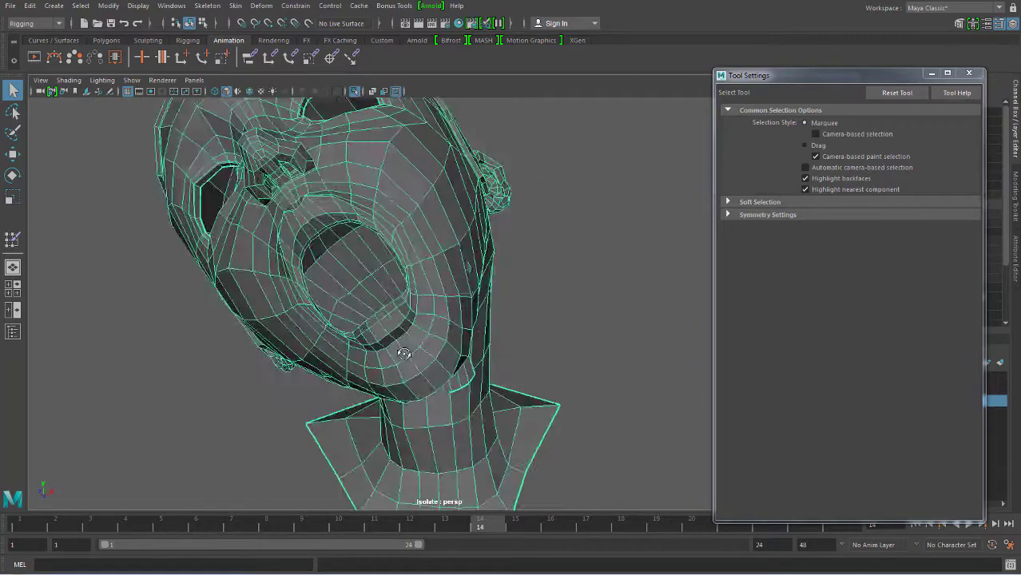
{"action": "left_click_drag", "start_coordinate": [376, 343], "coordinate": [438, 357], "text": "alt"}
{"action": "right_click_drag", "start_coordinate": [538, 414], "coordinate": [423, 362], "text": "alt"}
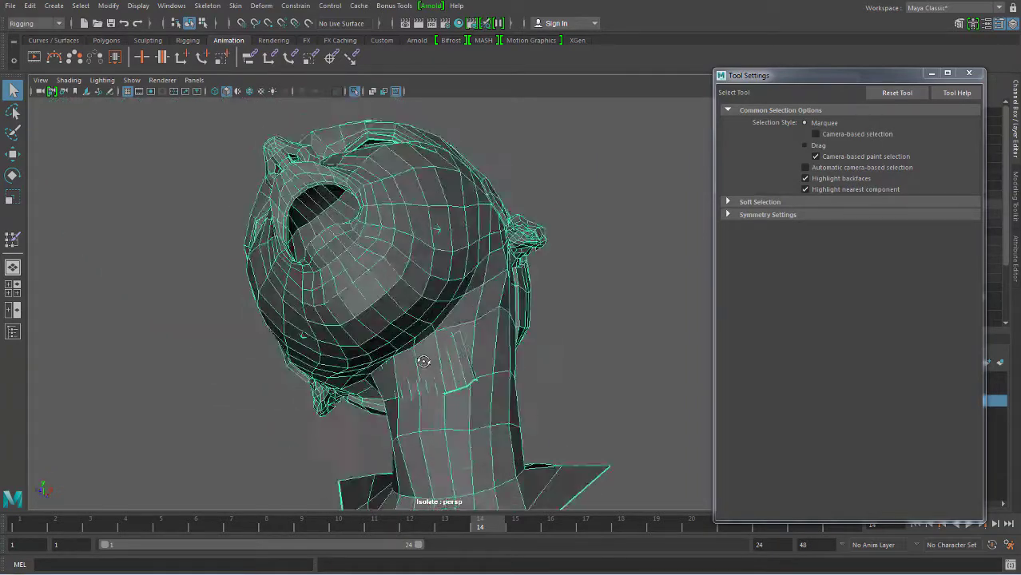
{"action": "left_click_drag", "start_coordinate": [423, 361], "coordinate": [467, 391], "text": "alt"}
- Switch the head mesh to vertex selection and return the animation to frame 4
{"action": "right_click_drag", "start_coordinate": [455, 275], "coordinate": [425, 326]}
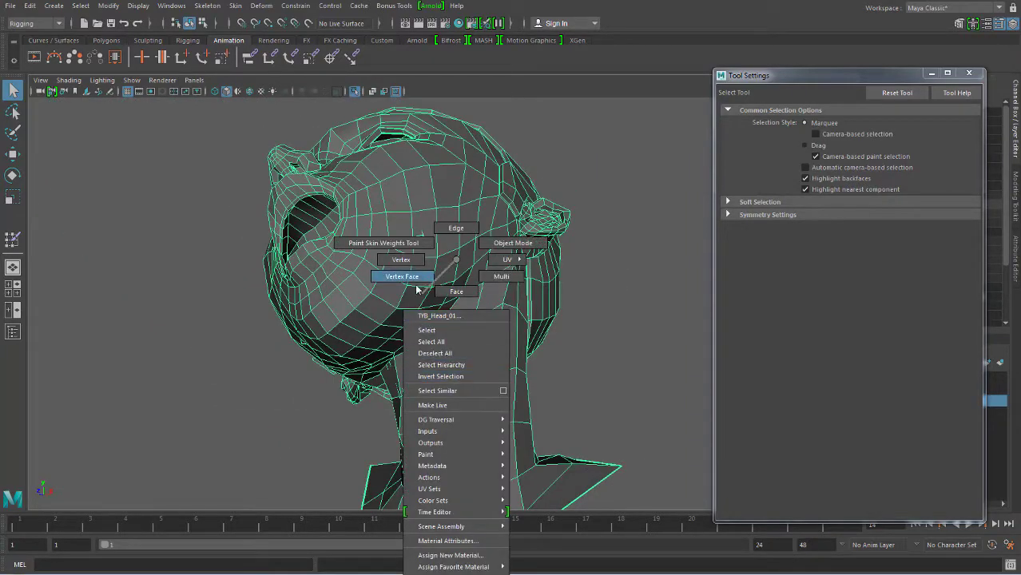
{"action": "left_click_drag", "start_coordinate": [425, 326], "coordinate": [369, 452], "text": "alt"}
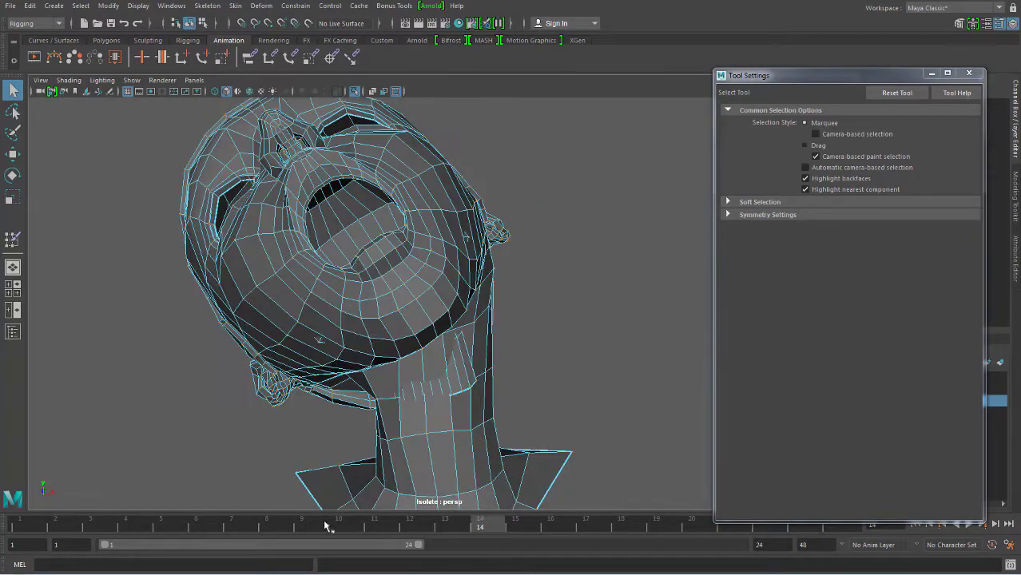
{"action": "mouse_move", "coordinate": [326, 526]}
{"action": "left_mouse_down"}
{"action": "mouse_move", "coordinate": [444, 529]}
{"action": "mouse_move", "coordinate": [182, 523]}
{"action": "mouse_move", "coordinate": [112, 512]}
{"action": "mouse_move", "coordinate": [19, 524]}
{"action": "left_mouse_up"}
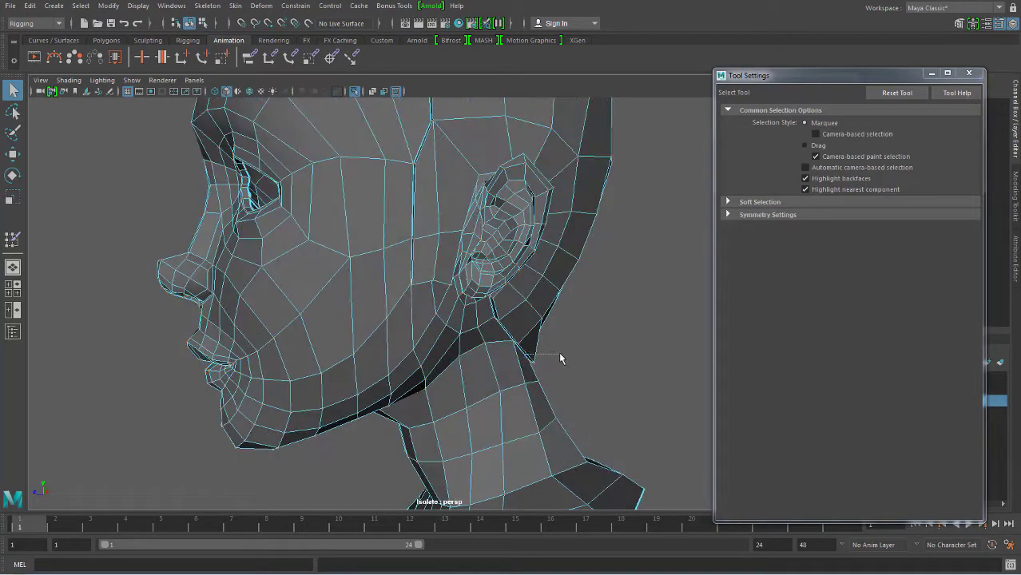
- In a zoomed side view in wireframe, marquee-select the vertices along the lip edge
{"action": "key", "text": "space"}
{"action": "left_click_drag", "start_coordinate": [558, 352], "coordinate": [472, 421]}
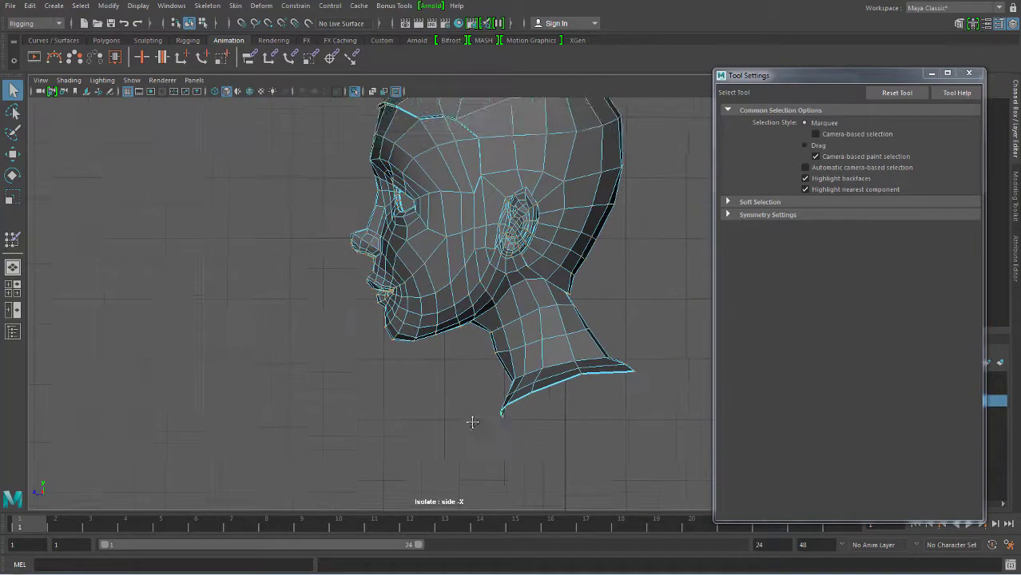
{"action": "scroll", "coordinate": [603, 405], "scroll_direction": "up", "scroll_amount": 2}
{"action": "scroll", "coordinate": [487, 392], "scroll_direction": "up", "scroll_amount": 2}
{"action": "key", "text": "4"}
{"action": "scroll", "coordinate": [433, 381], "scroll_direction": "up", "scroll_amount": 2}
{"action": "scroll", "coordinate": [433, 381], "scroll_direction": "up", "scroll_amount": 3}
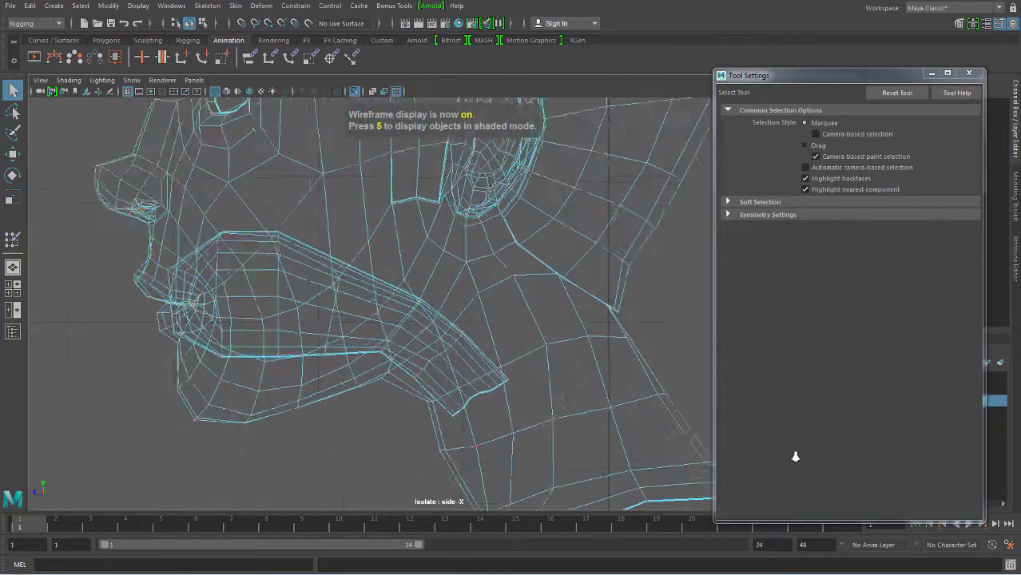
{"action": "scroll", "coordinate": [555, 334], "scroll_direction": "up", "scroll_amount": 2}
{"action": "scroll", "coordinate": [554, 334], "scroll_direction": "up", "scroll_amount": 2}
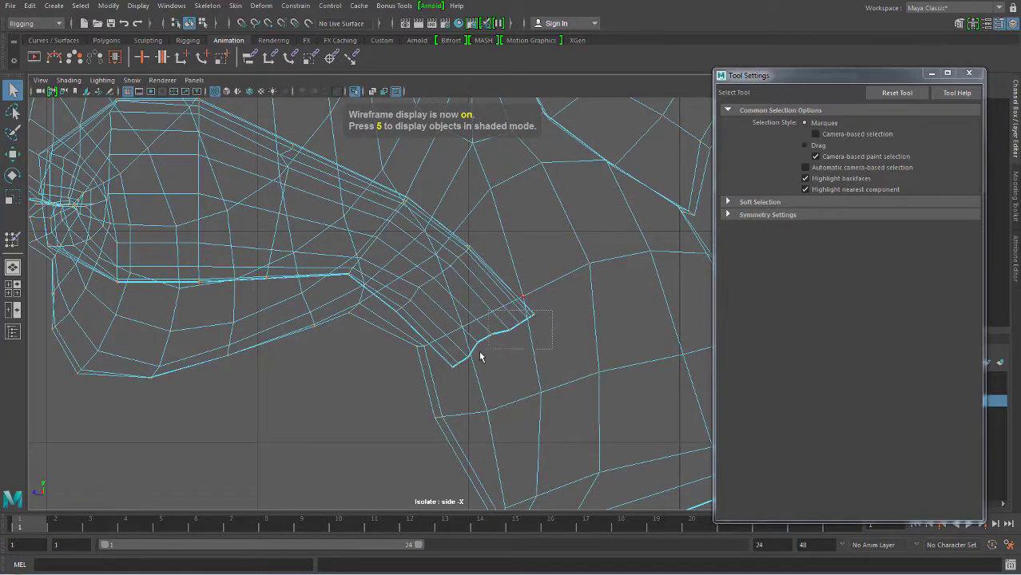
{"action": "left_click_drag", "start_coordinate": [470, 354], "coordinate": [452, 374]}
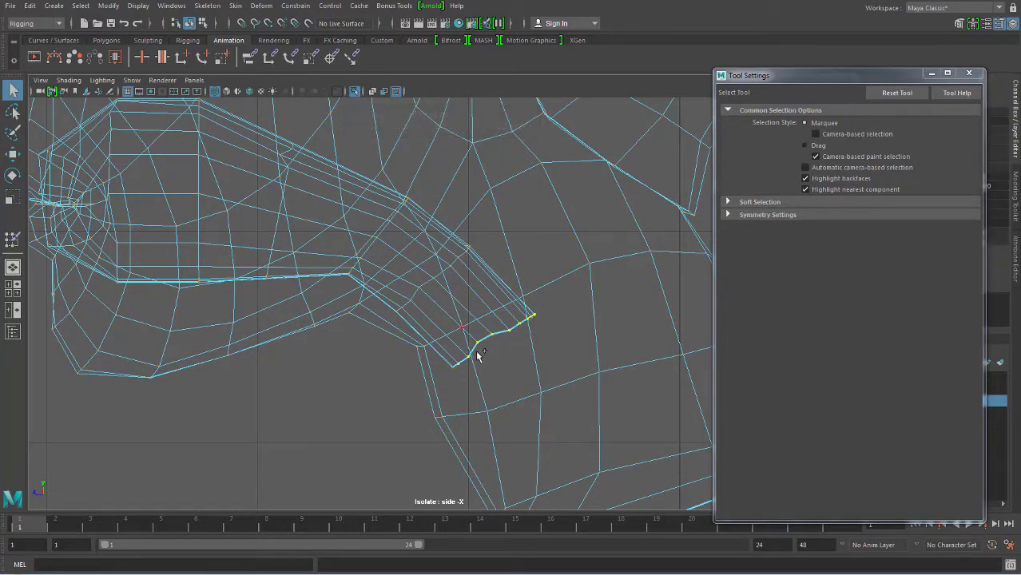
- In the Component Editor, set every selected lip vertex's TYB_Neck_Jnt_01 weight to 1.000
{"action": "left_click", "coordinate": [170, 6]}
{"action": "mouse_move", "coordinate": [198, 46]}
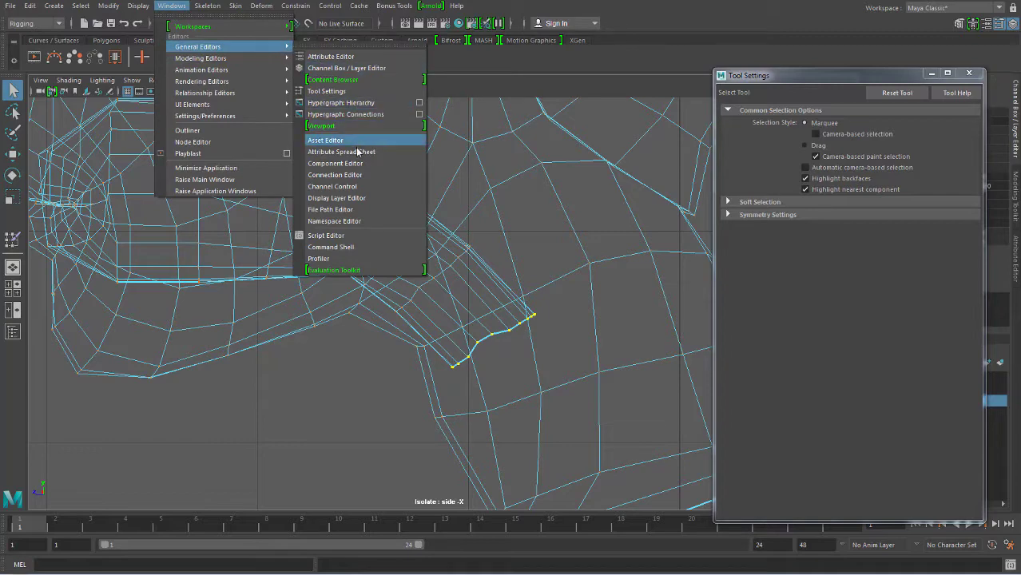
{"action": "left_click", "coordinate": [335, 163]}
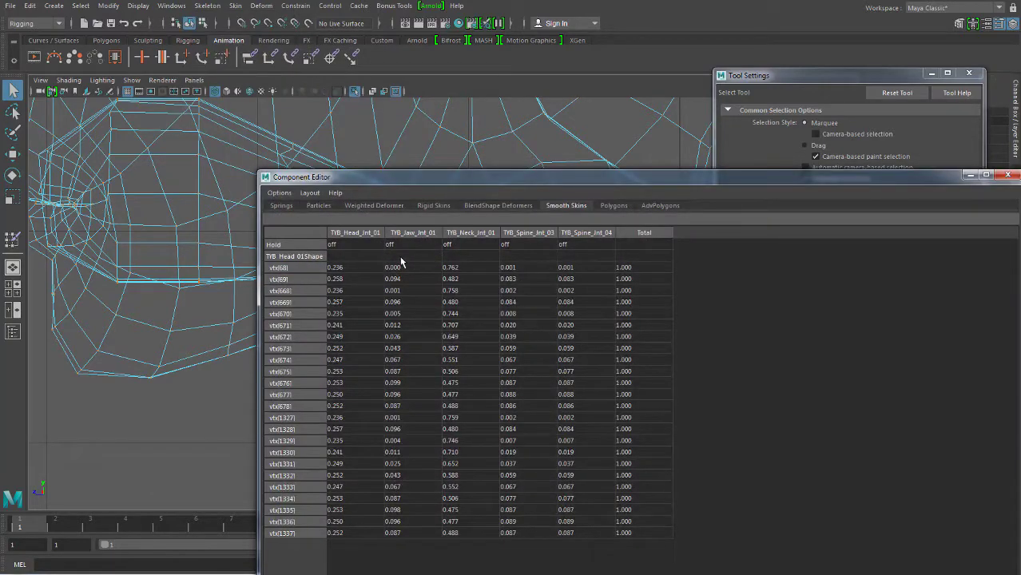
{"action": "left_click_drag", "start_coordinate": [473, 267], "coordinate": [481, 534]}
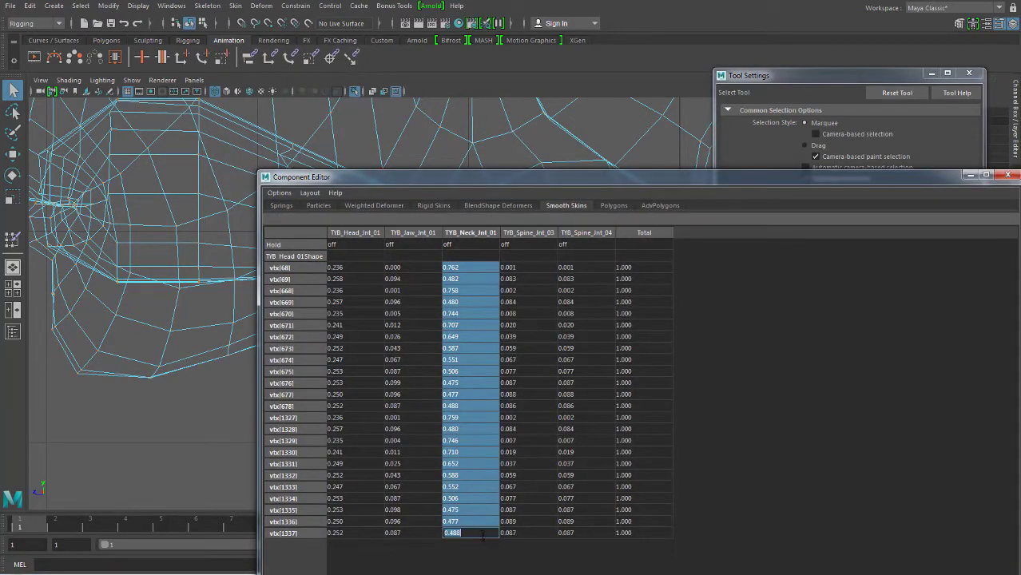
{"action": "type", "text": "1"}
{"action": "key", "text": "Return"}
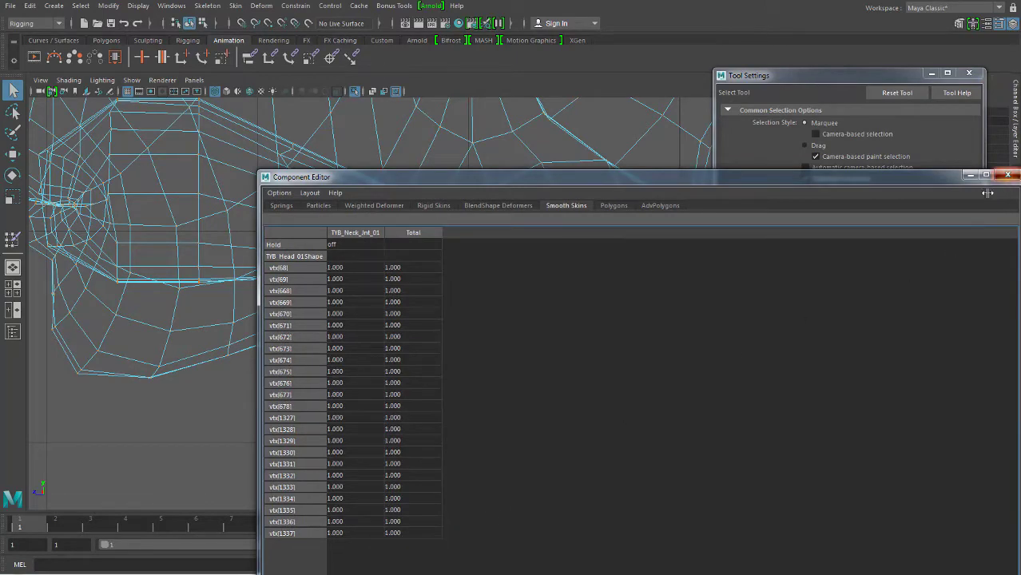
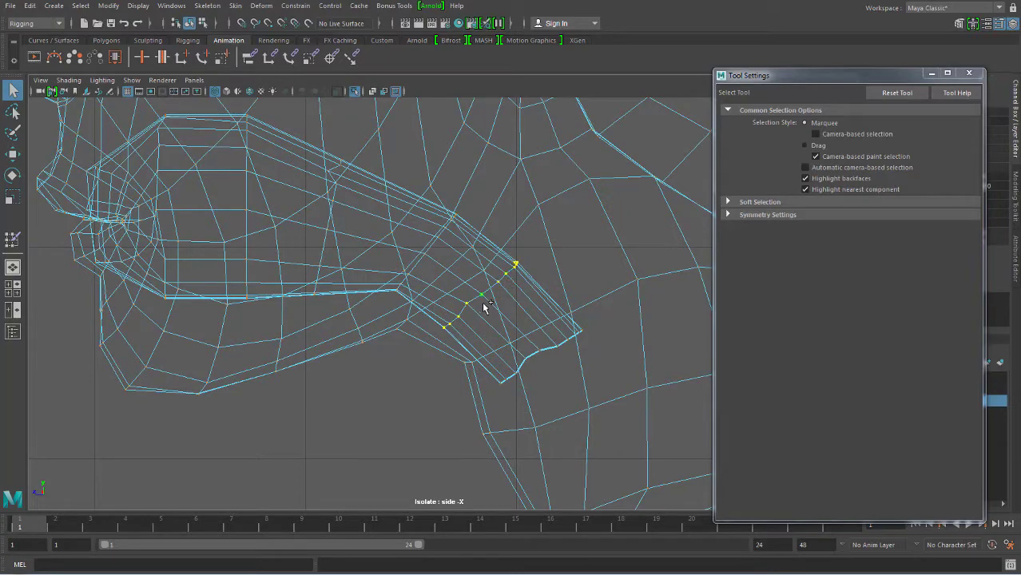
- In the Component Editor, set the selected jaw vertices' TYB_Jaw_Int_01 weight to 0.5
{"action": "left_click", "coordinate": [171, 7]}
{"action": "mouse_move", "coordinate": [198, 47]}
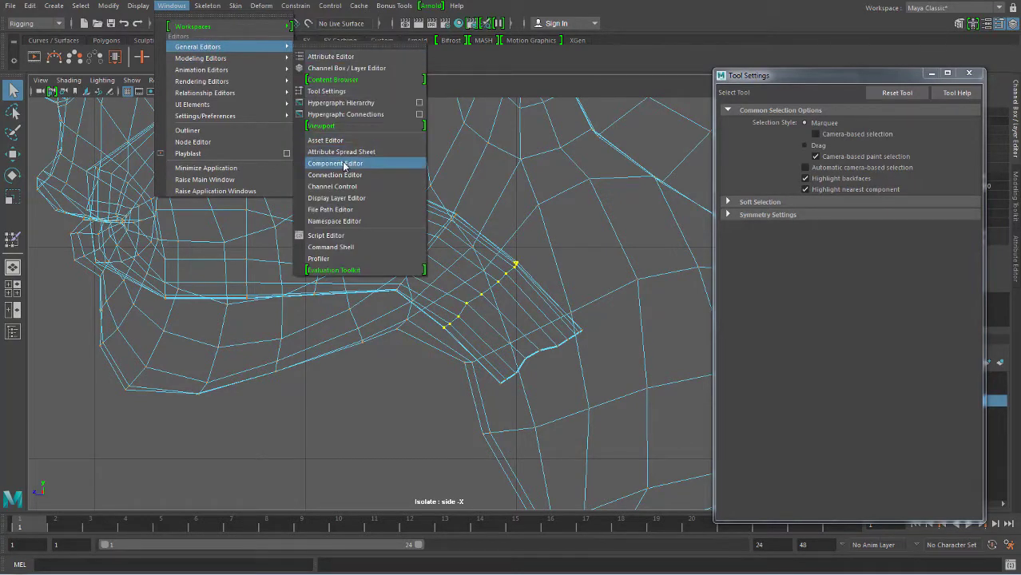
{"action": "left_click", "coordinate": [335, 163]}
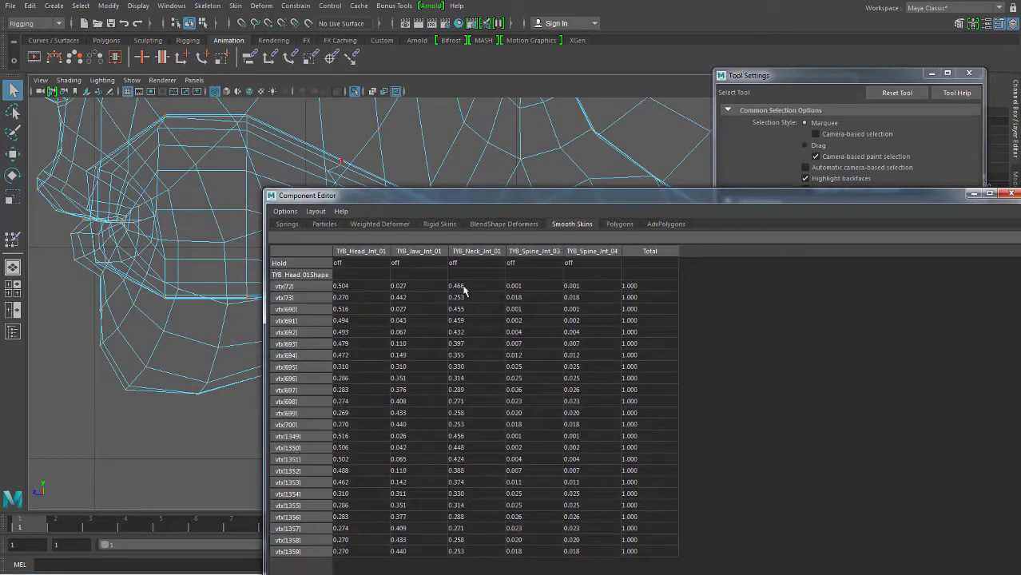
{"action": "left_click_drag", "start_coordinate": [409, 288], "coordinate": [413, 559]}
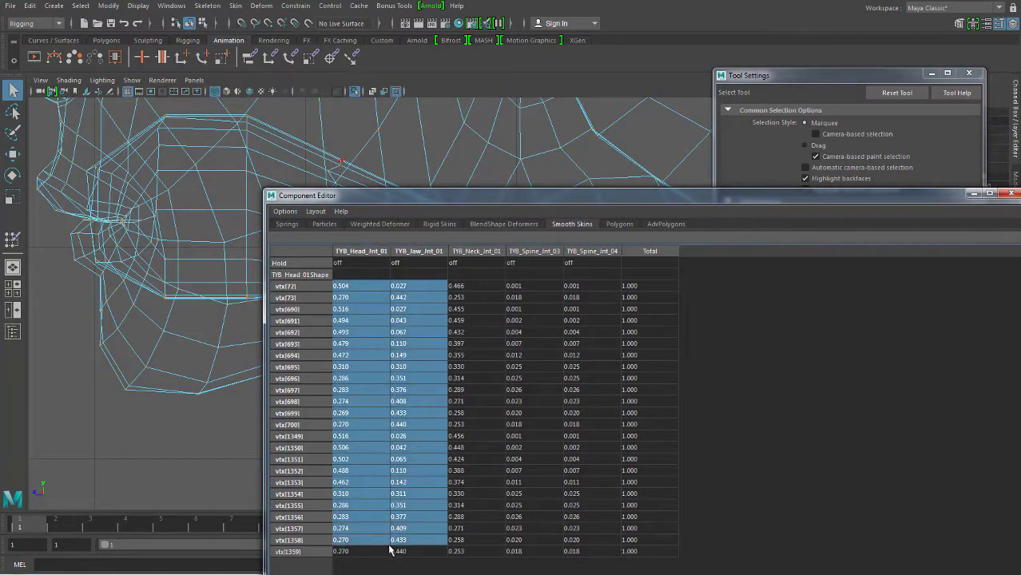
{"action": "type", "text": "0.5"}
{"action": "key", "text": "Return"}
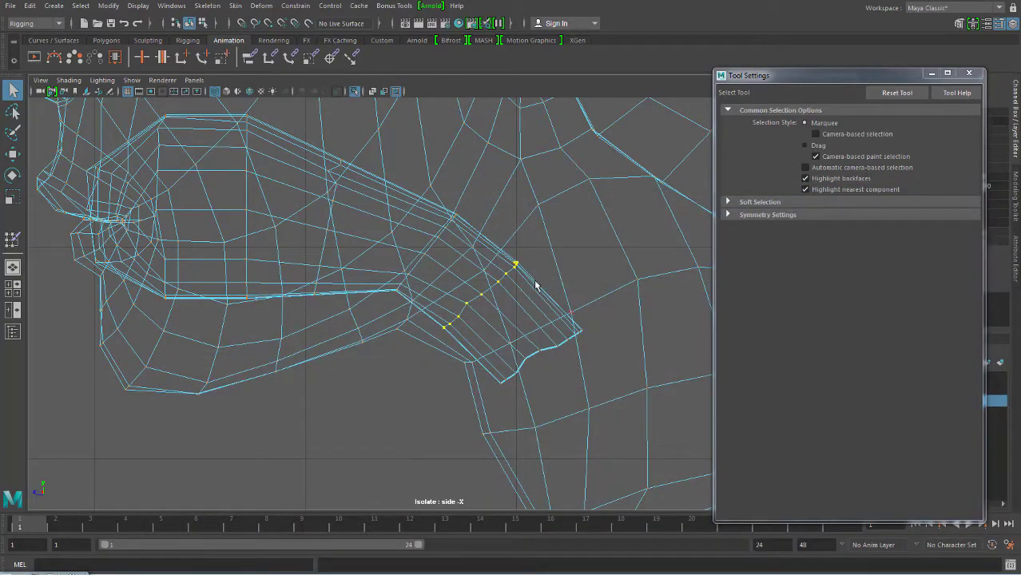
- Frame the jaw and play frames 1 to 10 to check the open-jaw deformation
{"action": "left_click_drag", "start_coordinate": [535, 285], "coordinate": [599, 313]}
{"action": "left_click_drag", "start_coordinate": [67, 523], "coordinate": [339, 523]}
{"action": "mouse_move", "coordinate": [513, 377]}
{"action": "left_mouse_down", "text": "alt"}
{"action": "mouse_move", "coordinate": [555, 378]}
{"action": "mouse_move", "coordinate": [583, 252]}
{"action": "mouse_move", "coordinate": [521, 357]}
{"action": "mouse_move", "coordinate": [413, 359]}
{"action": "mouse_move", "coordinate": [475, 313]}
{"action": "mouse_move", "coordinate": [471, 327]}
{"action": "mouse_move", "coordinate": [417, 342]}
{"action": "mouse_move", "coordinate": [537, 340]}
{"action": "mouse_move", "coordinate": [463, 353]}
{"action": "mouse_move", "coordinate": [461, 287]}
{"action": "left_mouse_up", "text": "alt"}
- Shade the head mesh, return to object mode, and turn the view to face the head
{"action": "key", "text": "5"}
{"action": "left_click_drag", "start_coordinate": [482, 325], "coordinate": [460, 306], "text": "alt"}
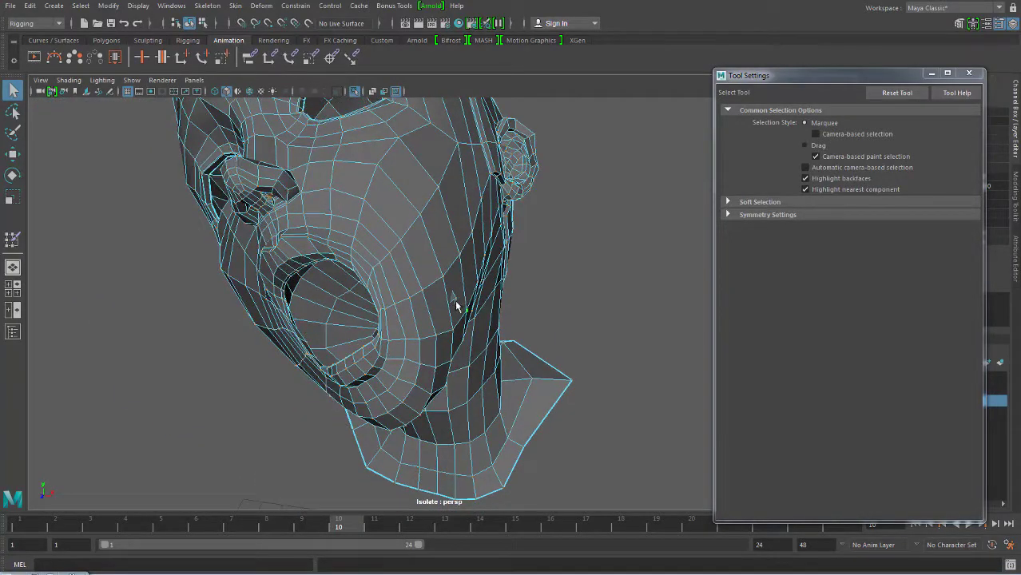
{"action": "right_click_drag", "start_coordinate": [401, 234], "coordinate": [395, 199]}
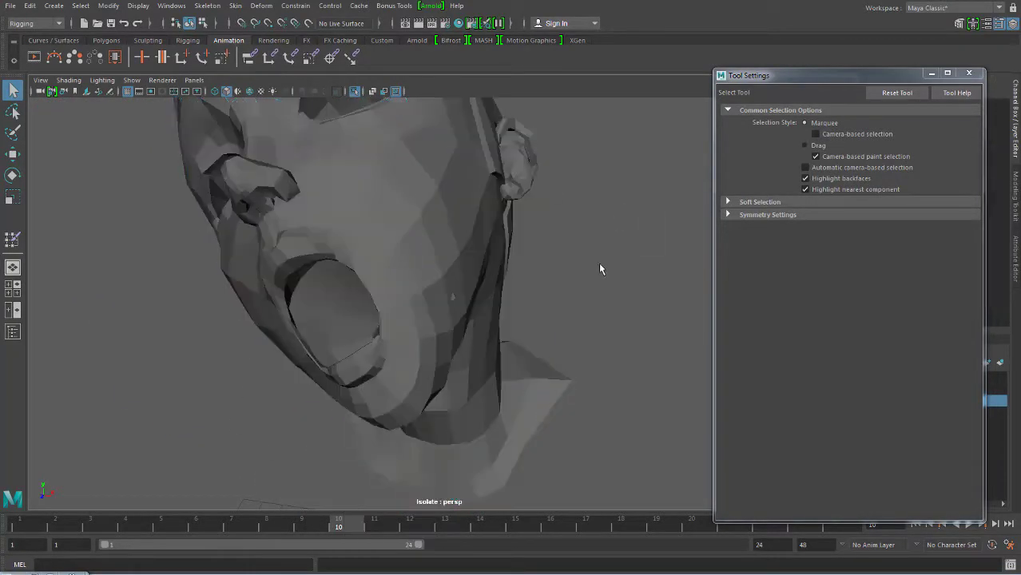
{"action": "mouse_move", "coordinate": [598, 264]}
{"action": "left_mouse_down", "text": "alt"}
{"action": "mouse_move", "coordinate": [557, 300]}
{"action": "mouse_move", "coordinate": [356, 342]}
{"action": "mouse_move", "coordinate": [510, 312]}
{"action": "mouse_move", "coordinate": [467, 308]}
{"action": "left_mouse_up", "text": "alt"}
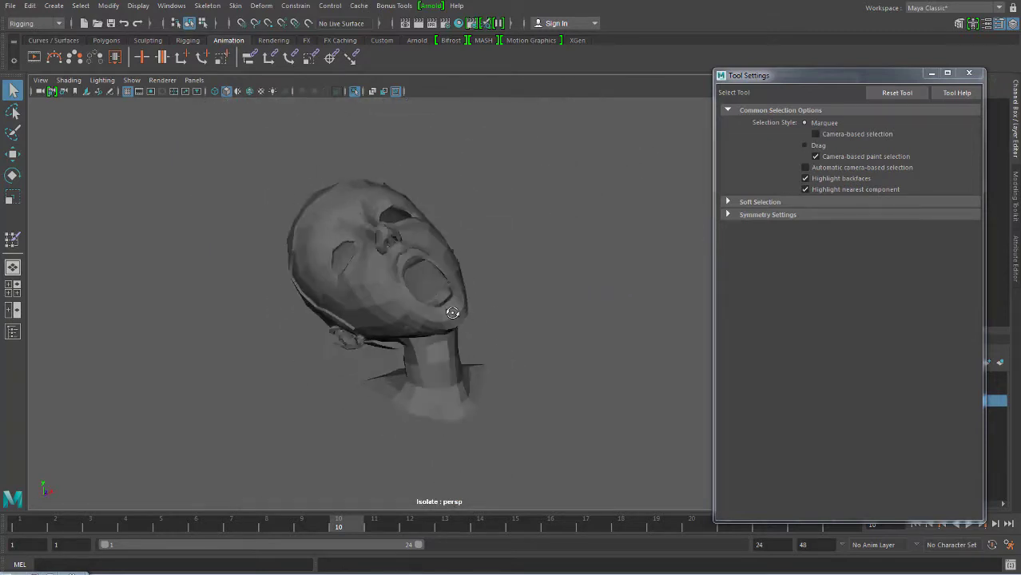
{"action": "left_click_drag", "start_coordinate": [68, 520], "coordinate": [3, 513]}
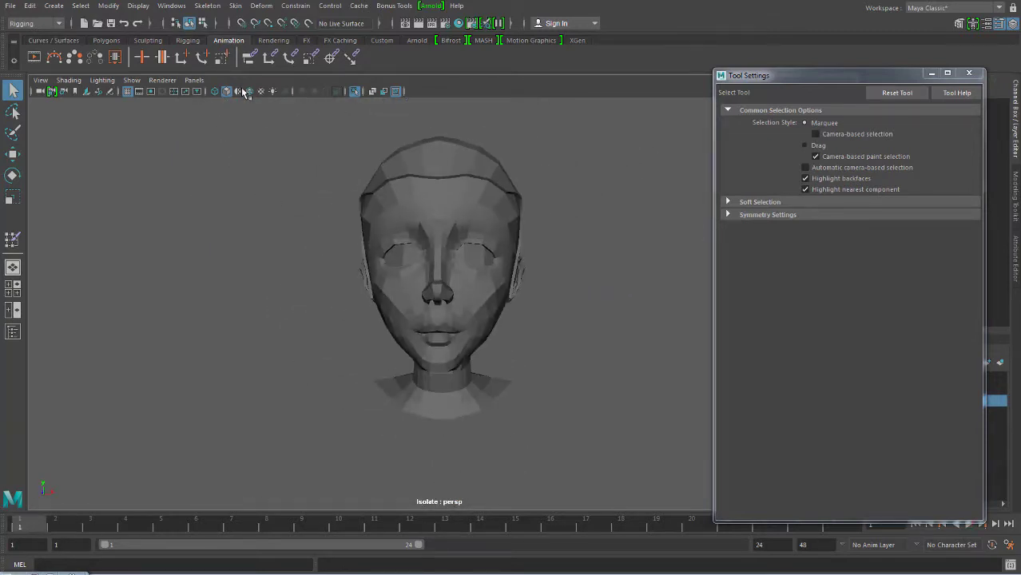
- Turn off Isolate Select, select the shoulder joint, and scrub to frame 10 to watch the arm swing
{"action": "left_click", "coordinate": [356, 91]}
{"action": "scroll", "coordinate": [611, 361], "scroll_direction": "up", "scroll_amount": 4}
{"action": "scroll", "coordinate": [505, 256], "scroll_direction": "up", "scroll_amount": 3}
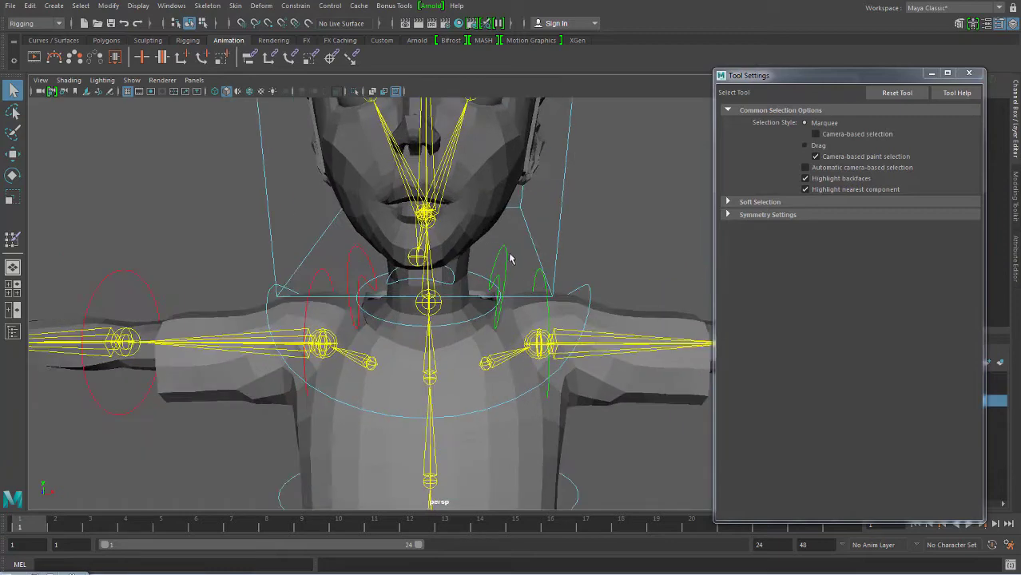
{"action": "left_click_drag", "start_coordinate": [535, 294], "coordinate": [531, 315], "text": "alt"}
{"action": "scroll", "coordinate": [432, 320], "scroll_direction": "up", "scroll_amount": 2}
{"action": "mouse_move", "coordinate": [432, 320]}
{"action": "left_mouse_down", "text": "alt"}
{"action": "mouse_move", "coordinate": [476, 346]}
{"action": "mouse_move", "coordinate": [448, 376]}
{"action": "left_mouse_up", "text": "alt"}
{"action": "key", "text": "e"}
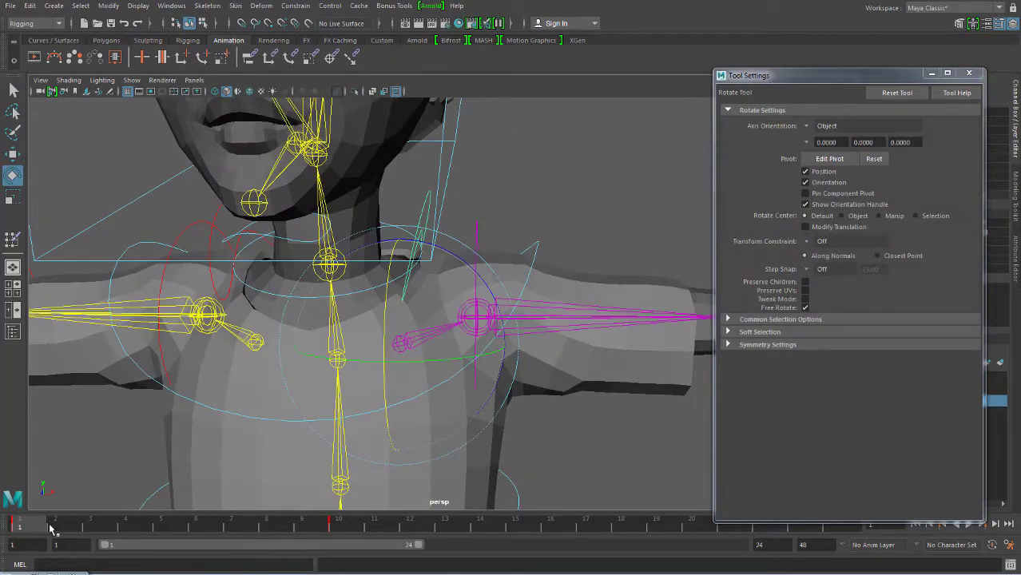
{"action": "left_click_drag", "start_coordinate": [49, 527], "coordinate": [338, 527]}
{"action": "mouse_move", "coordinate": [447, 296]}
{"action": "left_mouse_down", "text": "alt"}
{"action": "mouse_move", "coordinate": [445, 254]}
{"action": "mouse_move", "coordinate": [563, 314]}
{"action": "left_mouse_up", "text": "alt"}
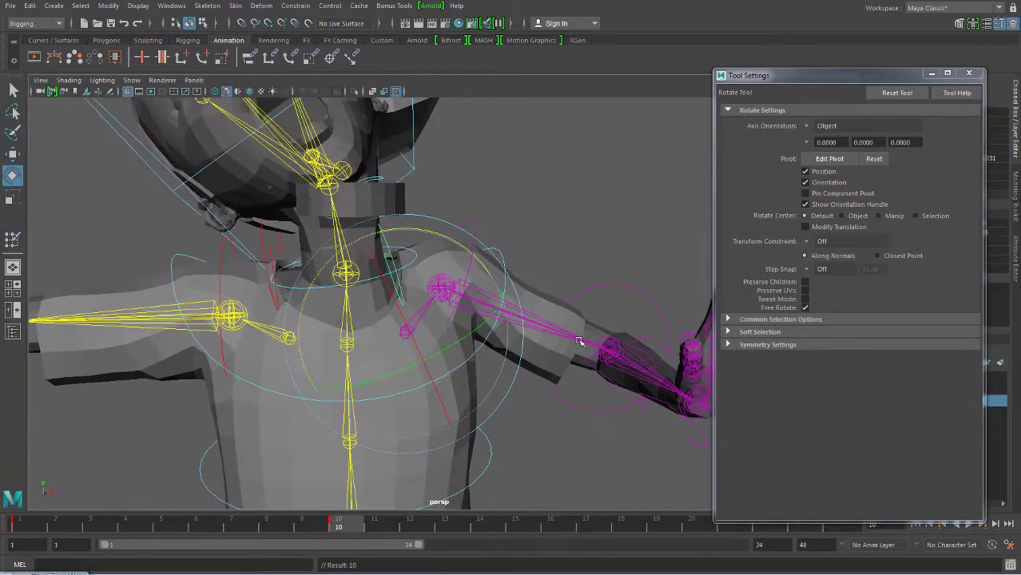
- Select the skeleton and compare the T-pose at frame 1 with the raised arm at frame 10
{"action": "left_click", "coordinate": [559, 227]}
{"action": "mouse_move", "coordinate": [558, 228]}
{"action": "left_mouse_down", "text": "alt"}
{"action": "mouse_move", "coordinate": [535, 374]}
{"action": "mouse_move", "coordinate": [540, 211]}
{"action": "left_mouse_up", "text": "alt"}
{"action": "left_click", "coordinate": [544, 213]}
{"action": "key", "text": "w"}
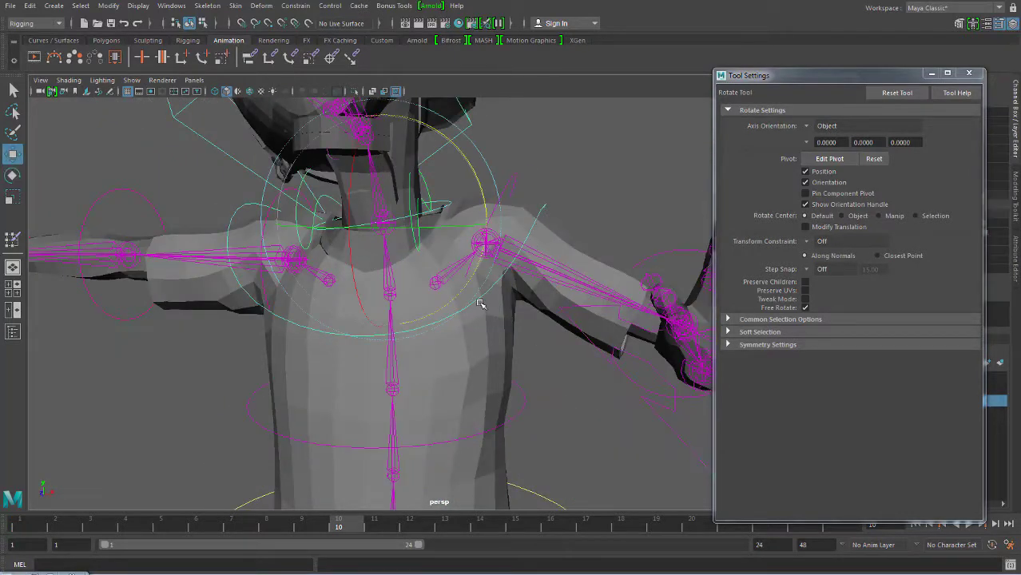
{"action": "scroll", "coordinate": [482, 297], "scroll_direction": "up", "scroll_amount": 3}
{"action": "mouse_move", "coordinate": [298, 523]}
{"action": "left_mouse_down"}
{"action": "mouse_move", "coordinate": [32, 518]}
{"action": "mouse_move", "coordinate": [338, 523]}
{"action": "left_mouse_up"}
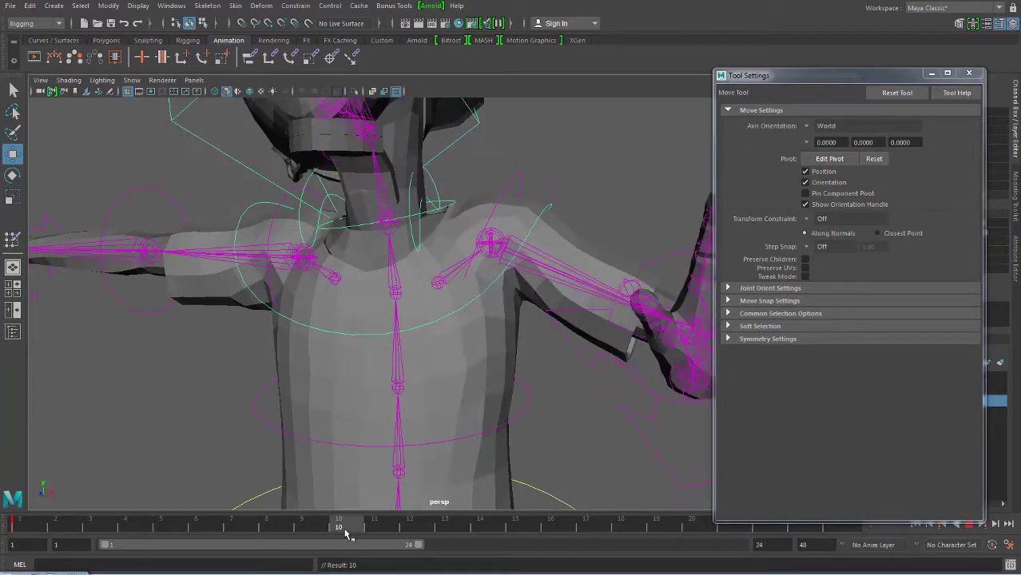
{"action": "mouse_move", "coordinate": [376, 240]}
{"action": "left_mouse_down", "text": "alt"}
{"action": "mouse_move", "coordinate": [387, 187]}
{"action": "mouse_move", "coordinate": [371, 226]}
{"action": "mouse_move", "coordinate": [381, 289]}
{"action": "mouse_move", "coordinate": [501, 330]}
{"action": "left_mouse_up", "text": "alt"}
- At frame 10, rotate the hip control to tilt the torso and shift it down and left
{"action": "key", "text": "e"}
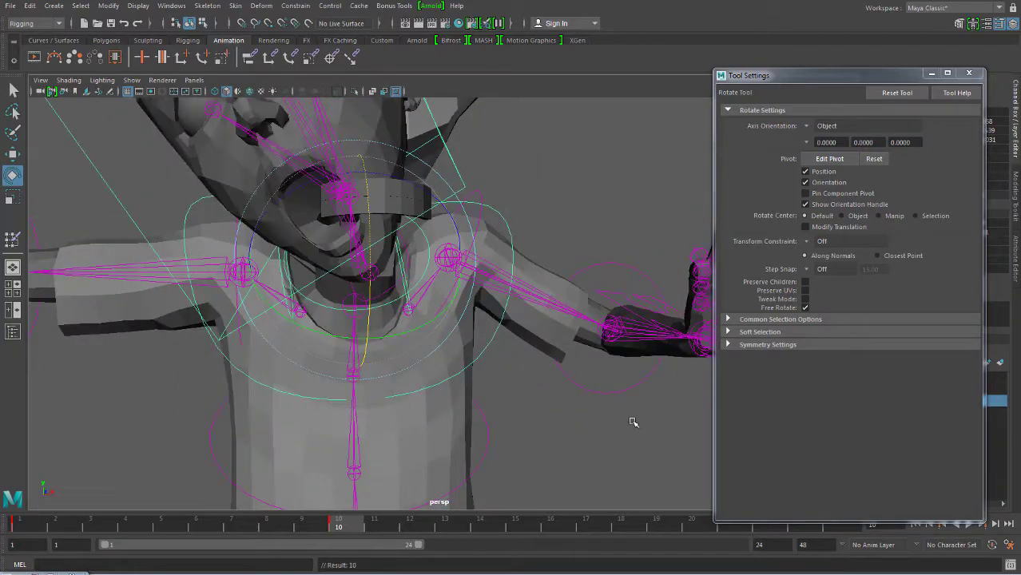
{"action": "left_click_drag", "start_coordinate": [632, 421], "coordinate": [483, 375], "text": "alt"}
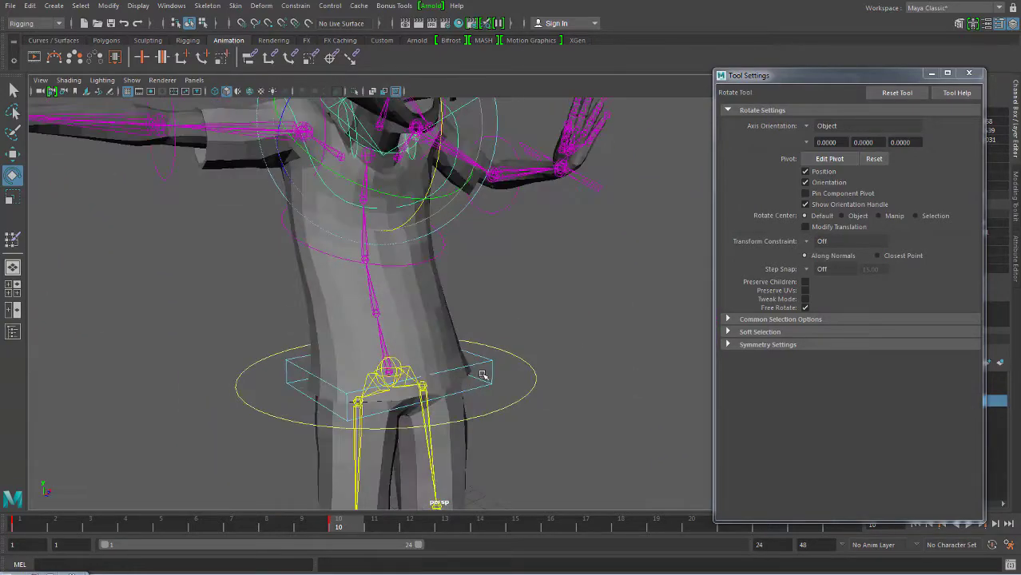
{"action": "middle_click_drag", "start_coordinate": [496, 364], "coordinate": [503, 379], "text": "alt"}
{"action": "left_click", "coordinate": [427, 416]}
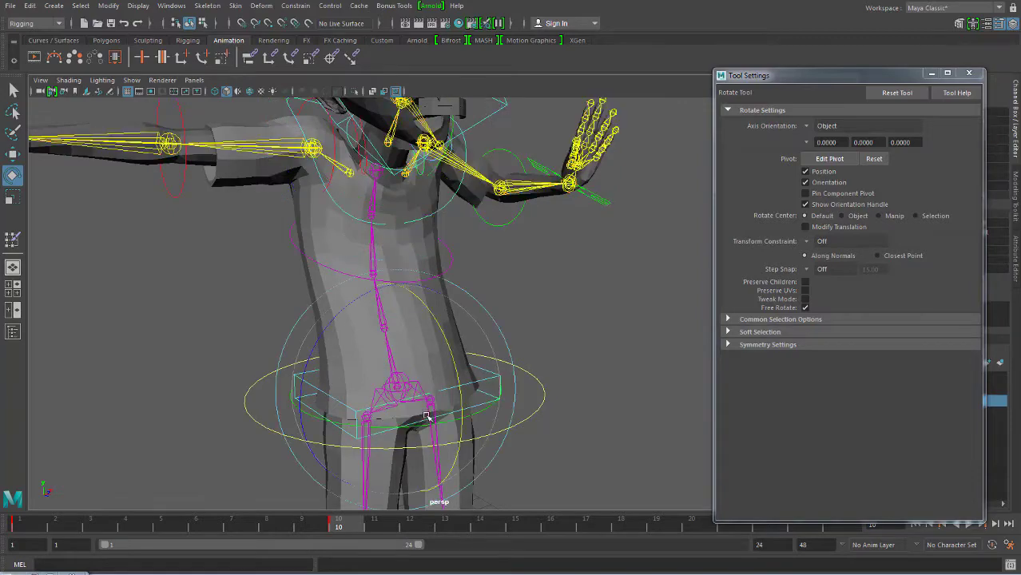
{"action": "mouse_move", "coordinate": [266, 529]}
{"action": "left_mouse_down"}
{"action": "mouse_move", "coordinate": [47, 509]}
{"action": "mouse_move", "coordinate": [332, 499]}
{"action": "mouse_move", "coordinate": [459, 343]}
{"action": "left_mouse_up"}
{"action": "left_click_drag", "start_coordinate": [366, 525], "coordinate": [161, 527]}
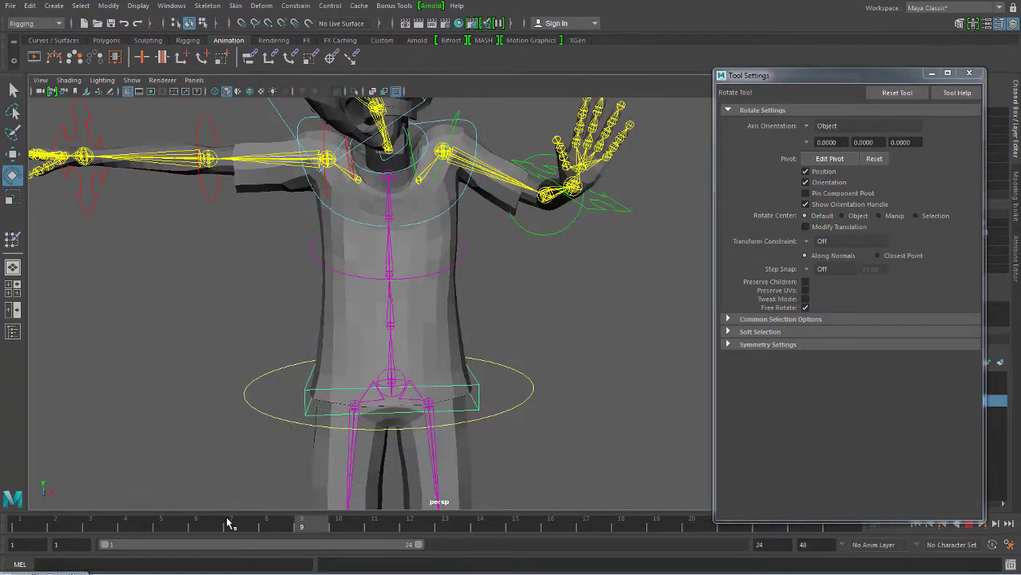
{"action": "left_click", "coordinate": [338, 527]}
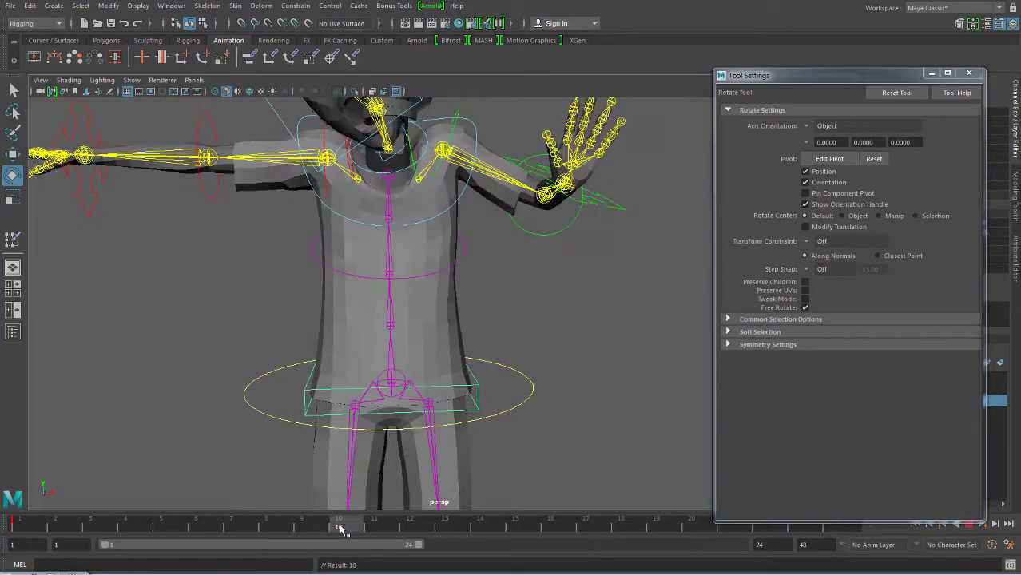
{"action": "left_click", "coordinate": [531, 389]}
{"action": "mouse_move", "coordinate": [479, 331]}
{"action": "left_mouse_down"}
{"action": "mouse_move", "coordinate": [485, 349]}
{"action": "mouse_move", "coordinate": [446, 350]}
{"action": "left_mouse_up"}
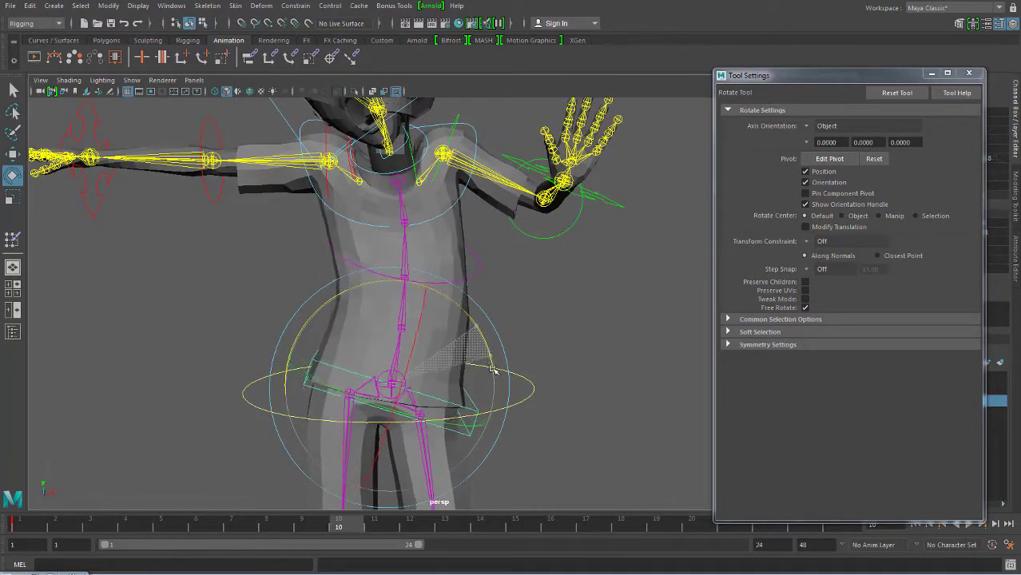
{"action": "key", "text": "w"}
{"action": "left_click_drag", "start_coordinate": [465, 312], "coordinate": [445, 336]}
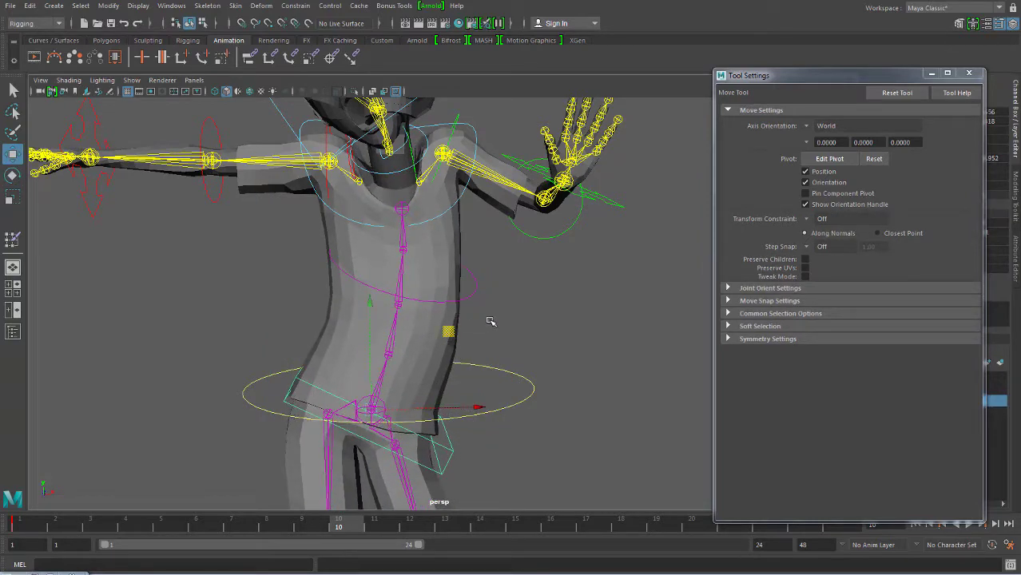
- At frame 10, move and swing the chest control to bend the torso
{"action": "left_click", "coordinate": [96, 525]}
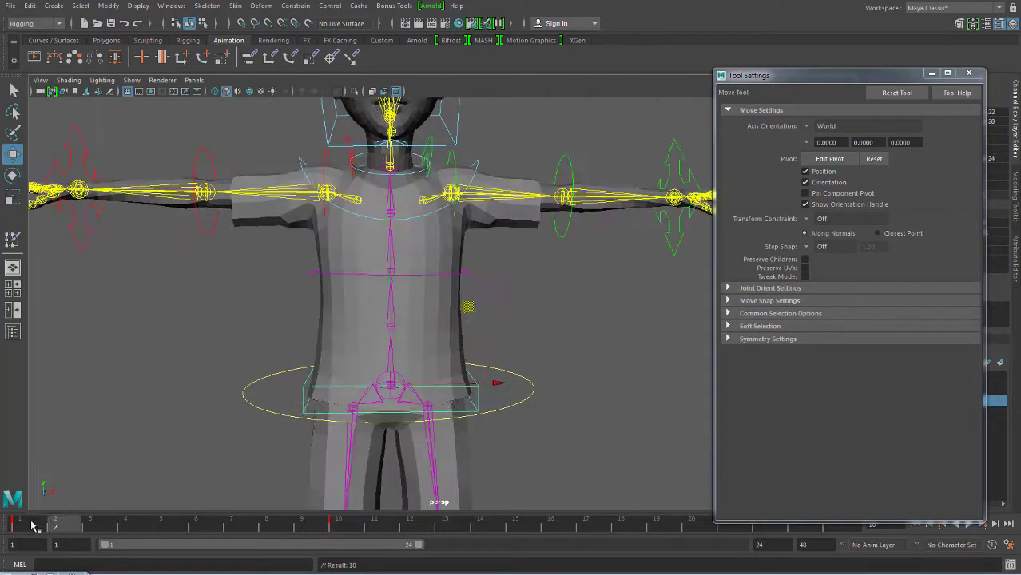
{"action": "left_click", "coordinate": [468, 275]}
{"action": "left_click_drag", "start_coordinate": [25, 527], "coordinate": [338, 533]}
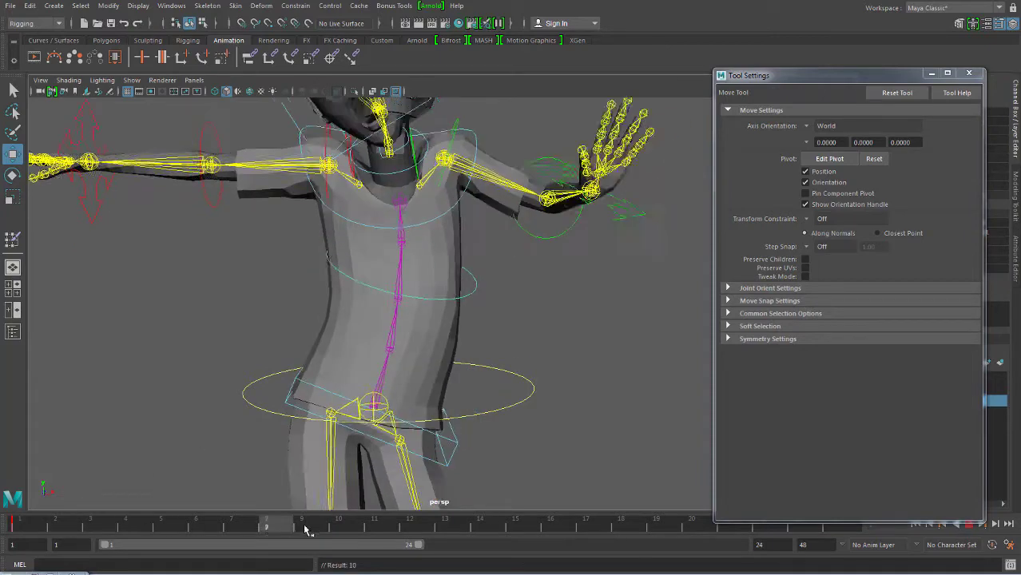
{"action": "left_click_drag", "start_coordinate": [476, 280], "coordinate": [502, 267]}
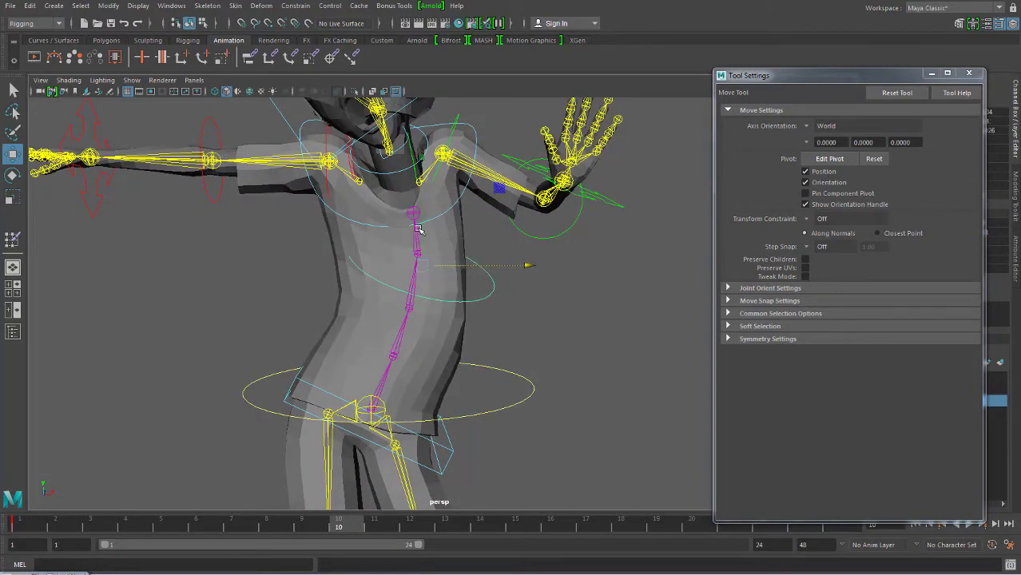
{"action": "left_click_drag", "start_coordinate": [533, 305], "coordinate": [451, 356]}
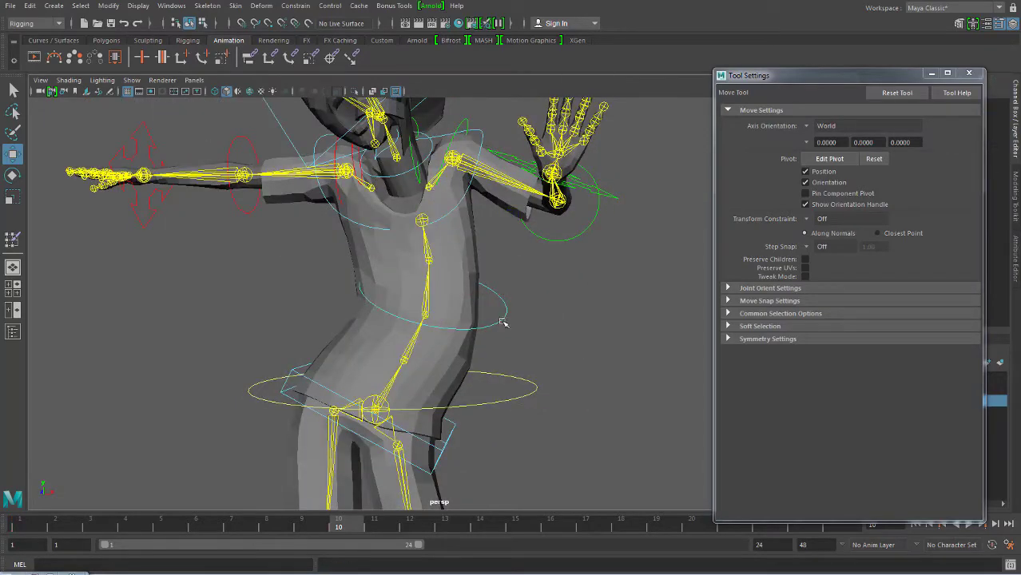
{"action": "mouse_move", "coordinate": [595, 366]}
{"action": "left_mouse_down", "text": "alt"}
{"action": "mouse_move", "coordinate": [414, 298]}
{"action": "mouse_move", "coordinate": [534, 345]}
{"action": "mouse_move", "coordinate": [451, 300]}
{"action": "mouse_move", "coordinate": [362, 310]}
{"action": "mouse_move", "coordinate": [565, 402]}
{"action": "mouse_move", "coordinate": [535, 373]}
{"action": "mouse_move", "coordinate": [452, 496]}
{"action": "left_mouse_up", "text": "alt"}
- Isolate the head mesh, scrub to watch it deform, and enter the Paint Skin Weights Tool
{"action": "scroll", "coordinate": [534, 346], "scroll_direction": "up", "scroll_amount": 5}
{"action": "left_click", "coordinate": [581, 403]}
{"action": "left_click_drag", "start_coordinate": [349, 531], "coordinate": [3, 523]}
{"action": "left_click_drag", "start_coordinate": [429, 294], "coordinate": [463, 166], "text": "alt"}
{"action": "left_click", "coordinate": [357, 91]}
{"action": "left_click_drag", "start_coordinate": [456, 227], "coordinate": [434, 371], "text": "alt"}
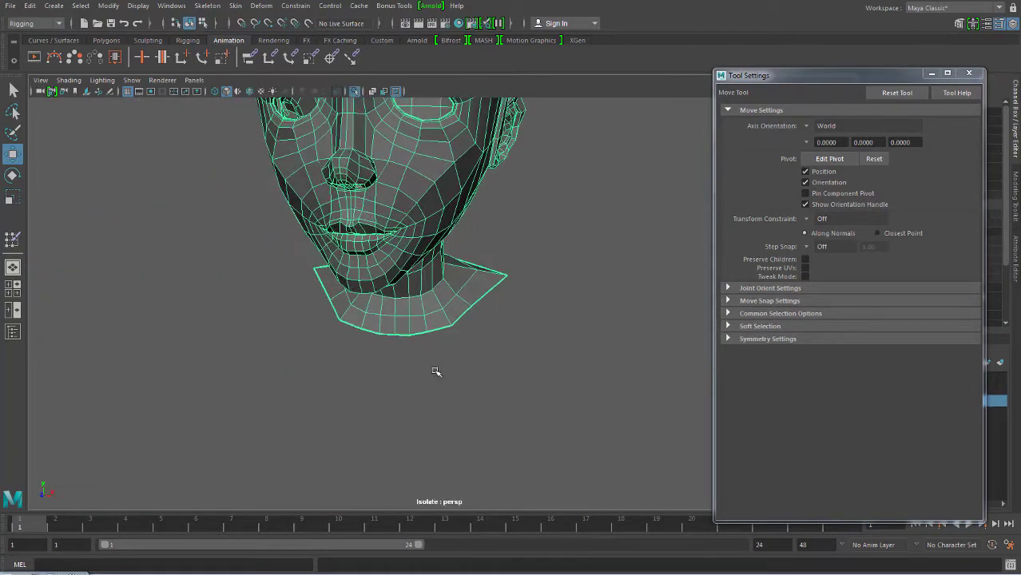
{"action": "mouse_move", "coordinate": [54, 525]}
{"action": "left_mouse_down"}
{"action": "mouse_move", "coordinate": [403, 521]}
{"action": "mouse_move", "coordinate": [177, 518]}
{"action": "left_mouse_up"}
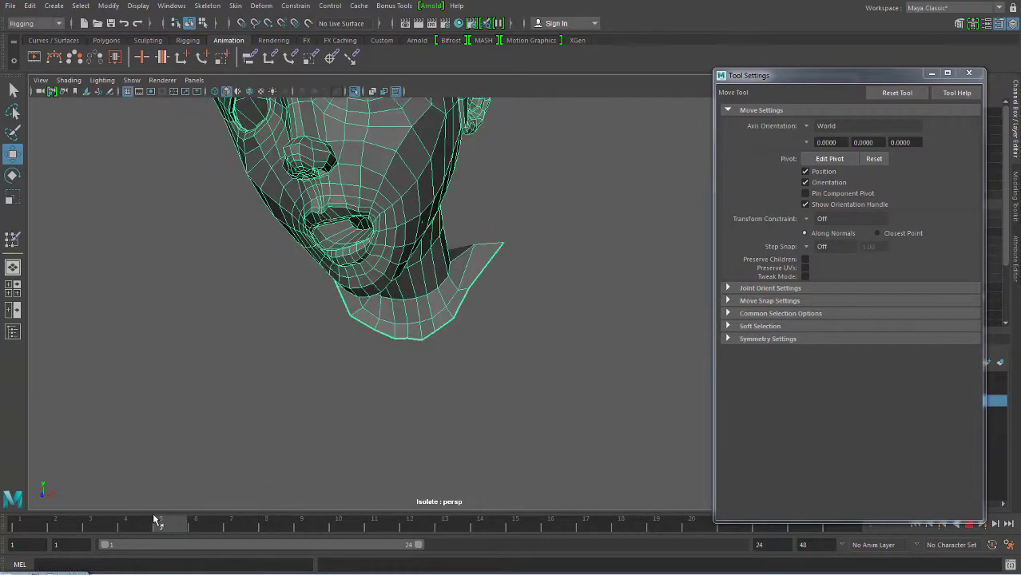
{"action": "right_click_drag", "start_coordinate": [425, 283], "coordinate": [360, 256]}
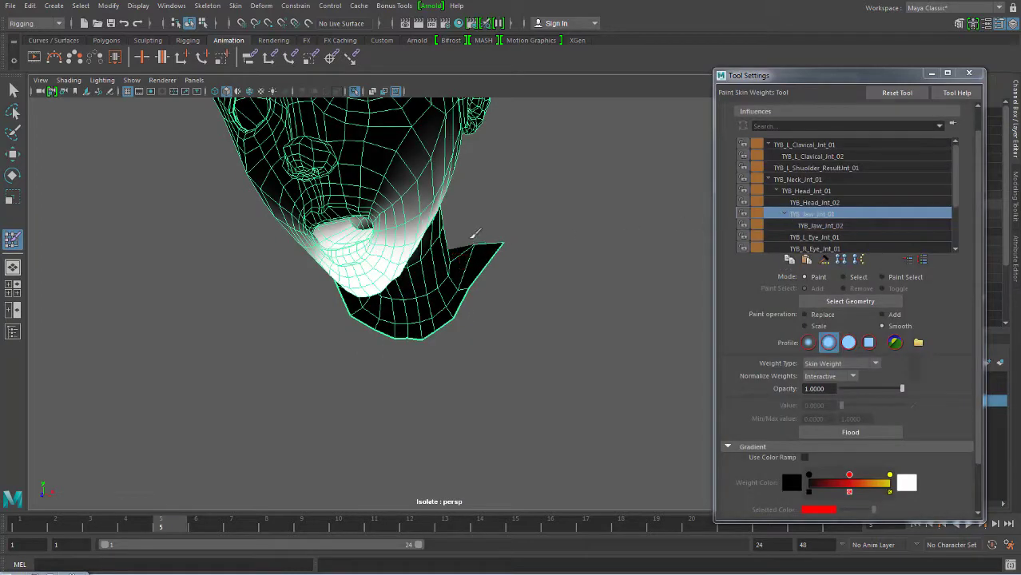
- Choose TYB_L_Clavical_Jnt_01 as the paint influence, comparing it with TYB_L_Clavical_Jnt_02
{"action": "left_click_drag", "start_coordinate": [474, 234], "coordinate": [462, 240], "text": "alt"}
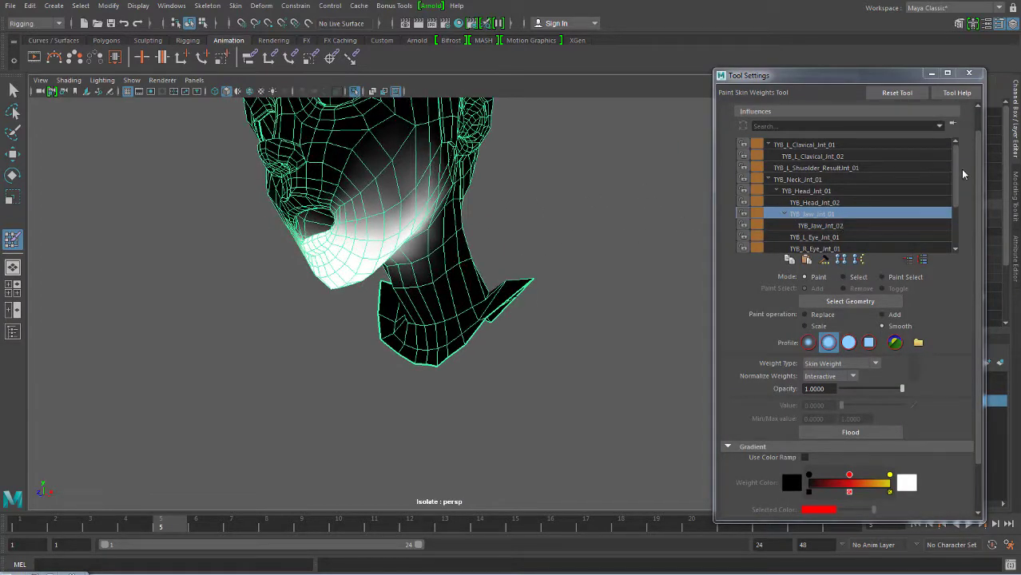
{"action": "left_click", "coordinate": [789, 146]}
{"action": "left_click_drag", "start_coordinate": [539, 289], "coordinate": [543, 296], "text": "alt"}
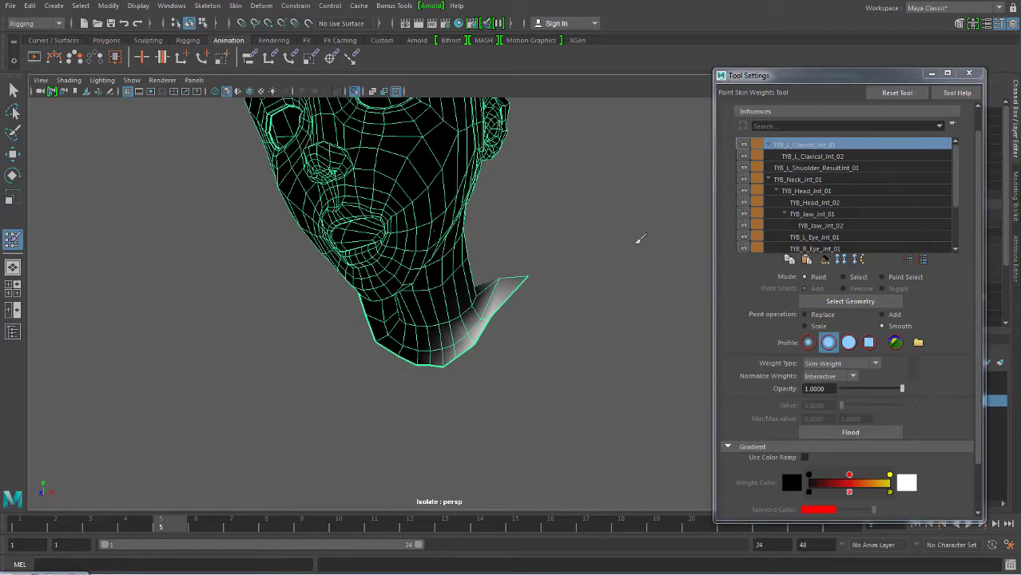
{"action": "left_click", "coordinate": [814, 156]}
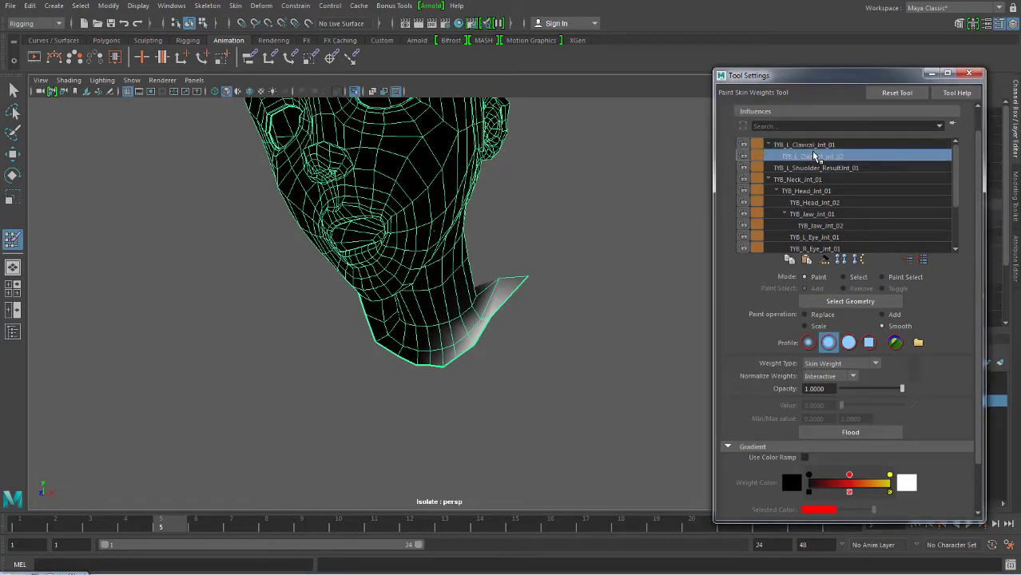
{"action": "left_click", "coordinate": [806, 145]}
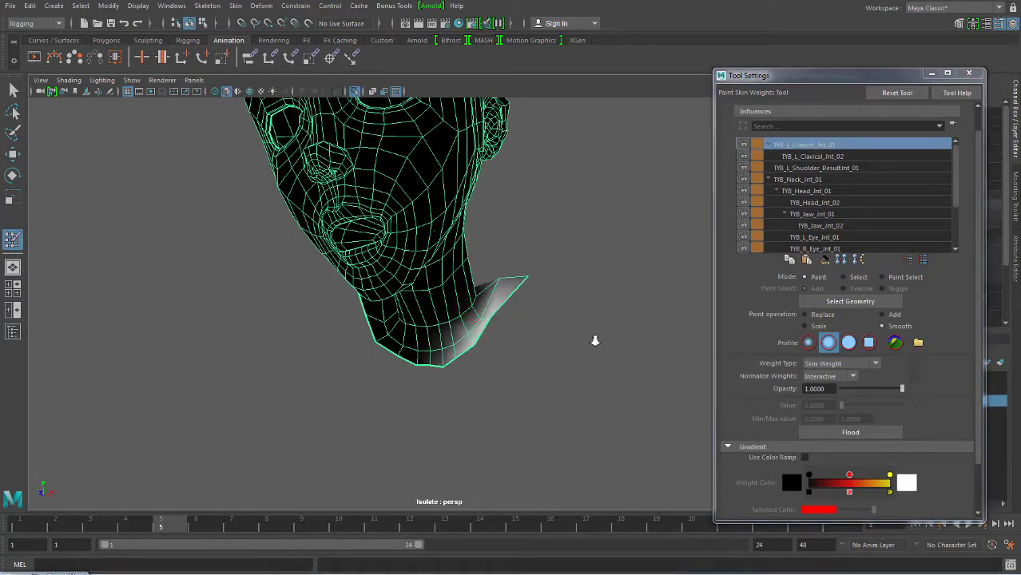
{"action": "left_click_drag", "start_coordinate": [597, 342], "coordinate": [565, 264], "text": "alt"}
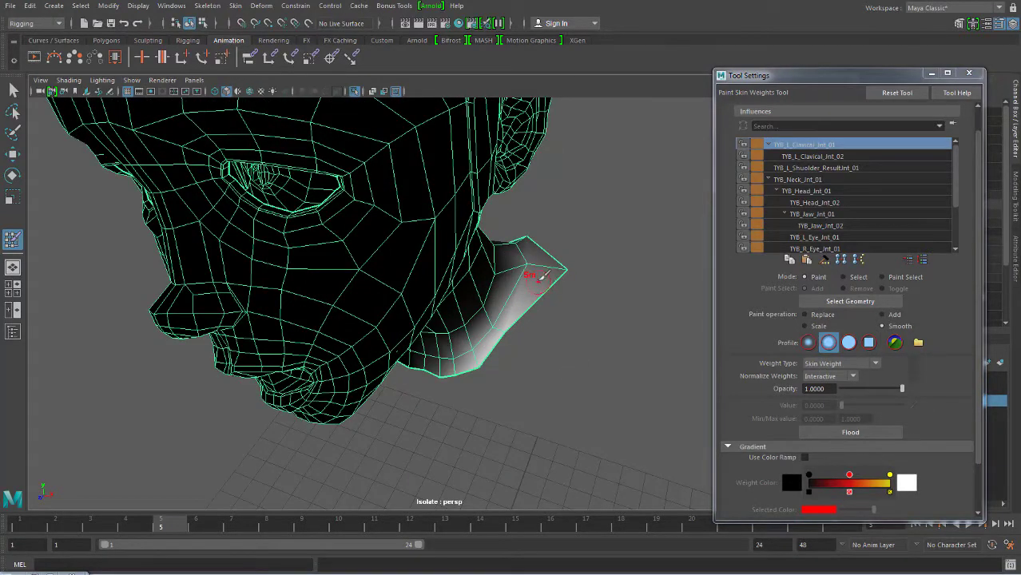
- Paint a Replace value of 1.0 over the collar flap and inspect it from below and the side
{"action": "left_click", "coordinate": [822, 315]}
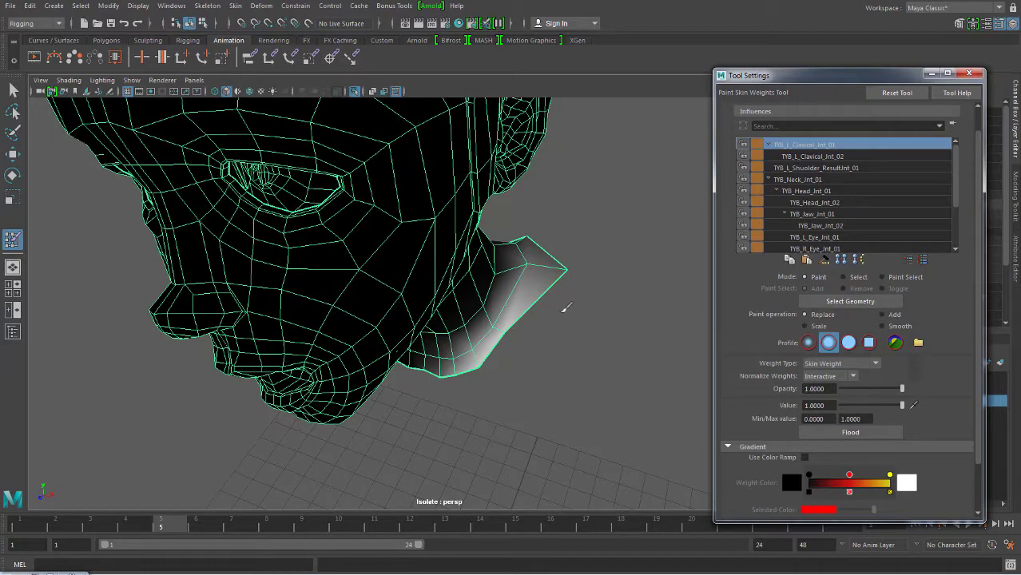
{"action": "mouse_move", "coordinate": [569, 291]}
{"action": "left_mouse_down", "text": "alt"}
{"action": "mouse_move", "coordinate": [528, 269]}
{"action": "mouse_move", "coordinate": [551, 312]}
{"action": "left_mouse_up", "text": "alt"}
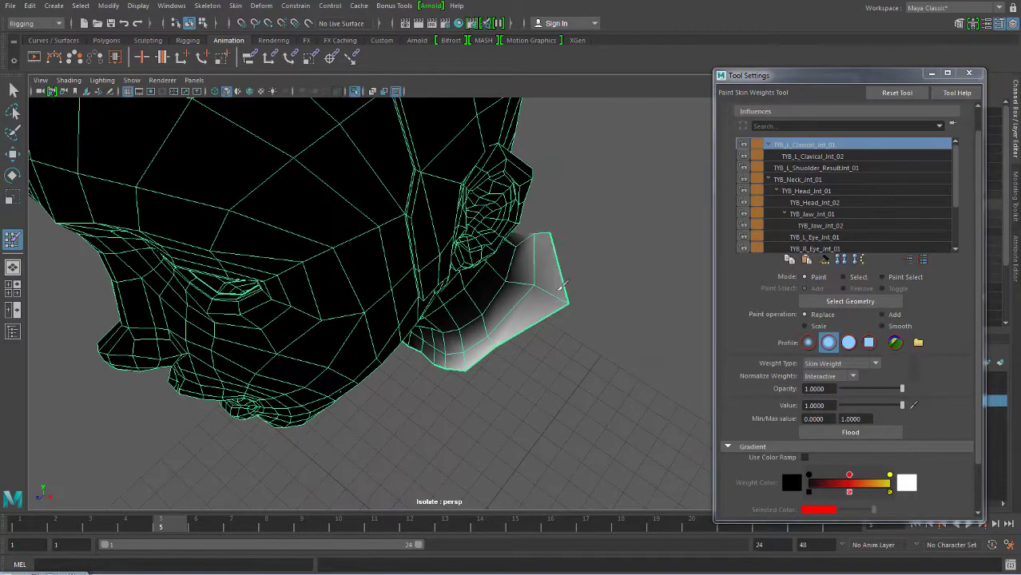
{"action": "mouse_move", "coordinate": [503, 272]}
{"action": "left_mouse_down"}
{"action": "mouse_move", "coordinate": [518, 340]}
{"action": "mouse_move", "coordinate": [523, 318]}
{"action": "mouse_move", "coordinate": [506, 312]}
{"action": "mouse_move", "coordinate": [463, 356]}
{"action": "mouse_move", "coordinate": [519, 342]}
{"action": "mouse_move", "coordinate": [511, 335]}
{"action": "mouse_move", "coordinate": [469, 367]}
{"action": "mouse_move", "coordinate": [468, 342]}
{"action": "left_mouse_up"}
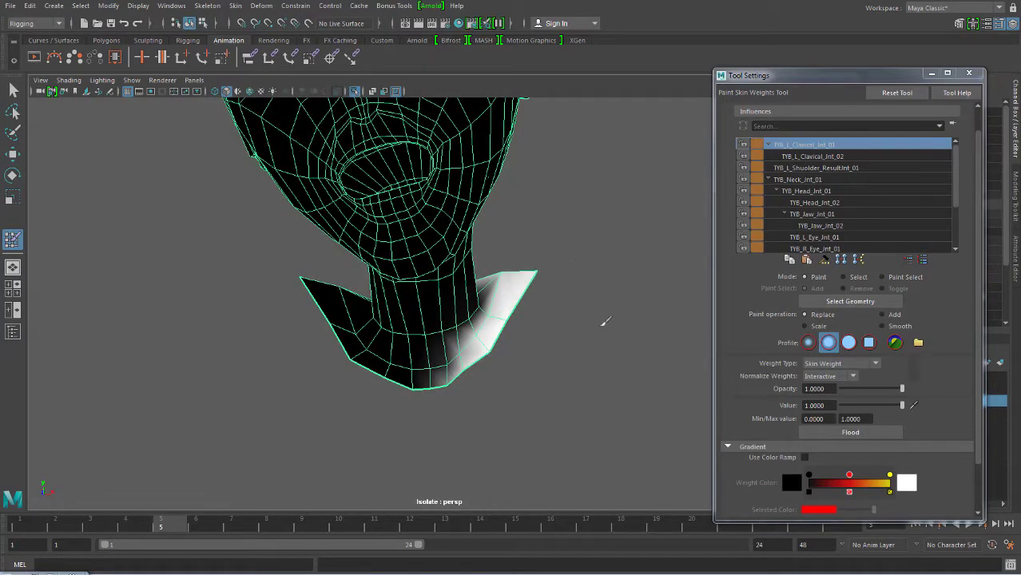
{"action": "mouse_move", "coordinate": [604, 321]}
{"action": "left_mouse_down", "text": "alt"}
{"action": "mouse_move", "coordinate": [391, 367]}
{"action": "mouse_move", "coordinate": [376, 389]}
{"action": "left_mouse_up", "text": "alt"}
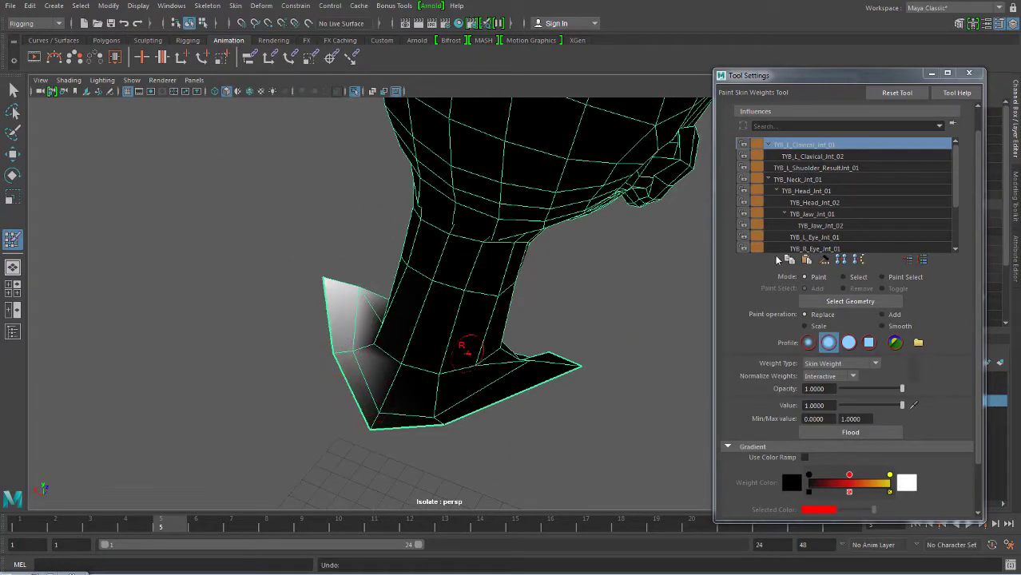
{"action": "left_click_drag", "start_coordinate": [959, 183], "coordinate": [956, 210]}
- Choose TYB_Spine_Jnt_03 as the paint influence and isolate the neck mesh again
{"action": "left_click", "coordinate": [357, 91]}
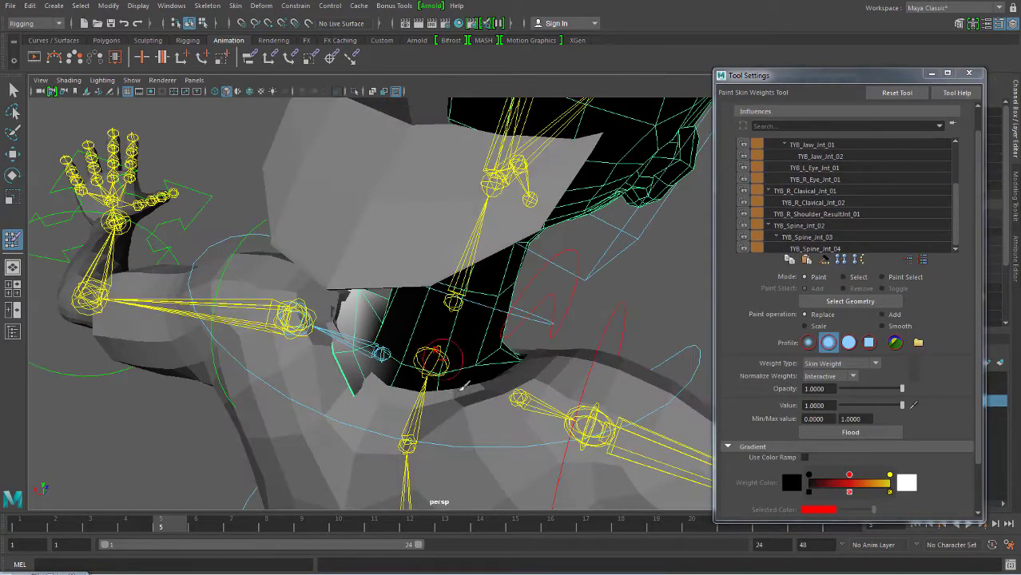
{"action": "left_click_drag", "start_coordinate": [409, 371], "coordinate": [435, 395], "text": "alt"}
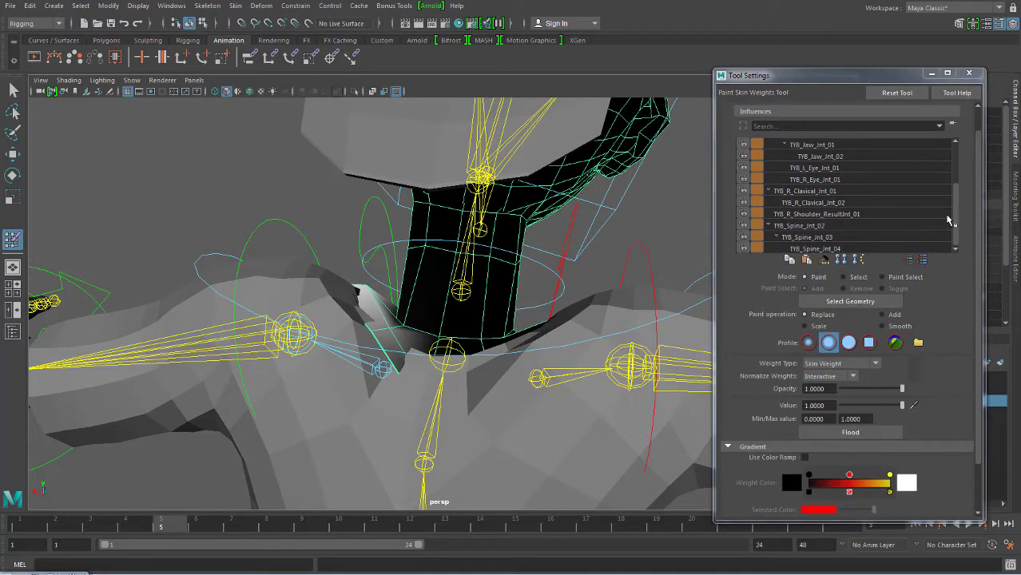
{"action": "left_click", "coordinate": [832, 238]}
{"action": "left_click_drag", "start_coordinate": [482, 377], "coordinate": [250, 283], "text": "alt"}
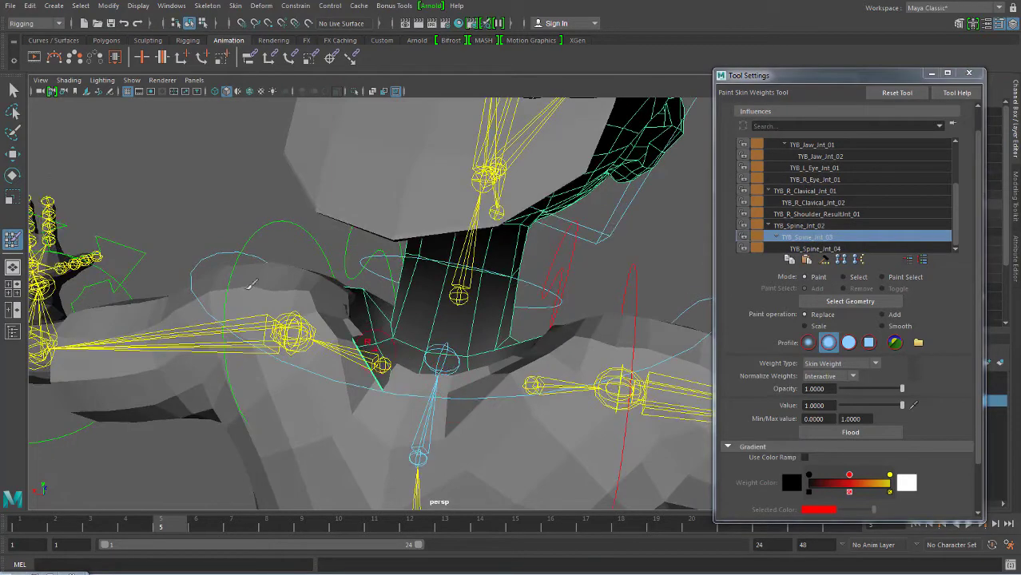
{"action": "left_click", "coordinate": [356, 91]}
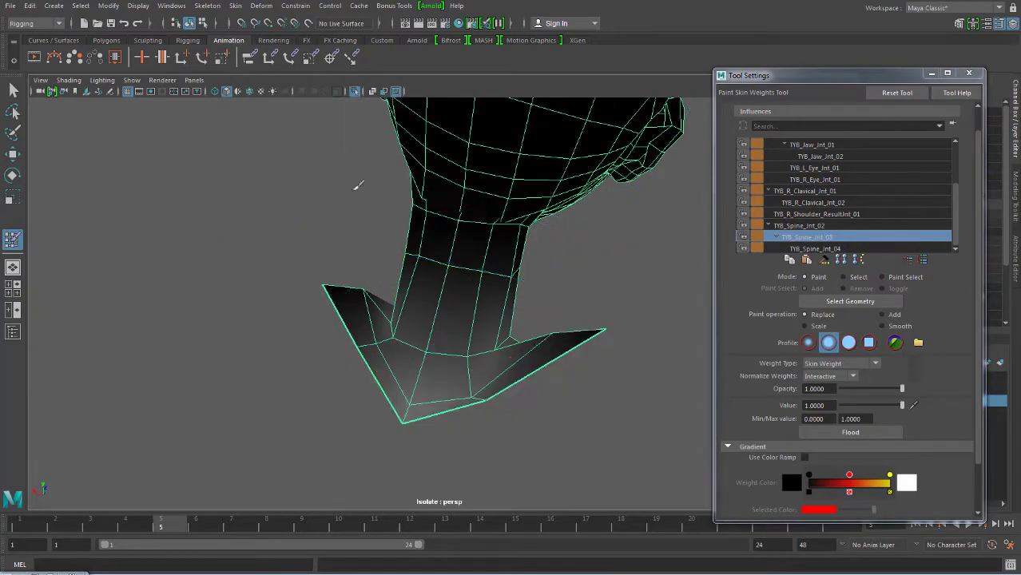
{"action": "mouse_move", "coordinate": [433, 379]}
{"action": "left_mouse_down", "text": "alt"}
{"action": "mouse_move", "coordinate": [442, 396]}
{"action": "mouse_move", "coordinate": [559, 385]}
{"action": "mouse_move", "coordinate": [610, 364]}
{"action": "mouse_move", "coordinate": [449, 335]}
{"action": "left_mouse_up", "text": "alt"}
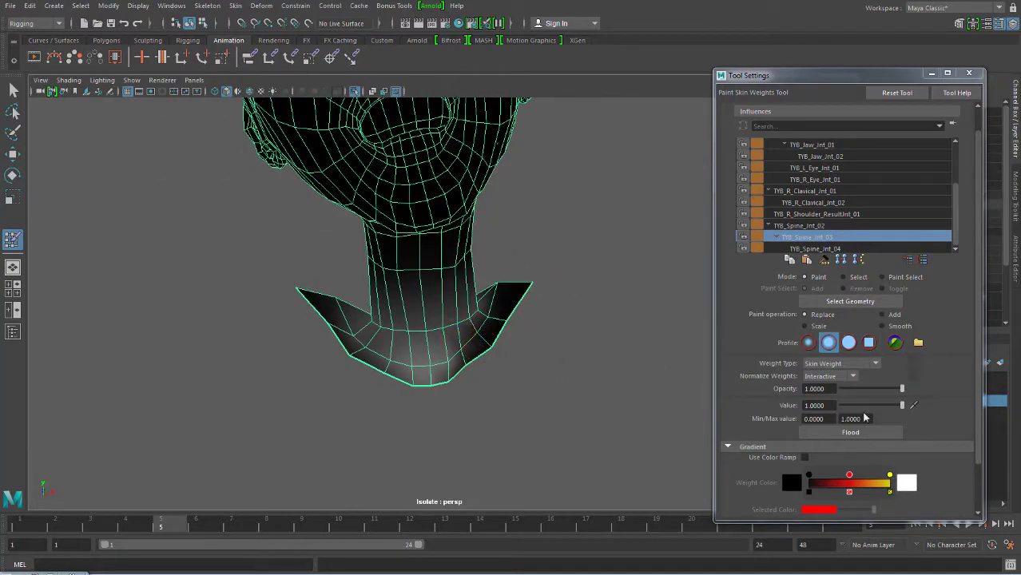
- Paint Replace value 0 to clear TYB_Spine_Jnt_03 weight from the lower neck and collar centre
{"action": "left_click_drag", "start_coordinate": [902, 405], "coordinate": [797, 412]}
{"action": "mouse_move", "coordinate": [461, 340]}
{"action": "left_mouse_down"}
{"action": "mouse_move", "coordinate": [392, 358]}
{"action": "mouse_move", "coordinate": [433, 360]}
{"action": "mouse_move", "coordinate": [412, 394]}
{"action": "mouse_move", "coordinate": [433, 359]}
{"action": "mouse_move", "coordinate": [375, 336]}
{"action": "mouse_move", "coordinate": [392, 355]}
{"action": "mouse_move", "coordinate": [431, 350]}
{"action": "mouse_move", "coordinate": [467, 277]}
{"action": "mouse_move", "coordinate": [484, 266]}
{"action": "mouse_move", "coordinate": [380, 321]}
{"action": "mouse_move", "coordinate": [396, 244]}
{"action": "left_mouse_up"}
{"action": "left_click_drag", "start_coordinate": [572, 260], "coordinate": [401, 267], "text": "alt"}
{"action": "mouse_move", "coordinate": [491, 354]}
{"action": "left_mouse_down"}
{"action": "mouse_move", "coordinate": [467, 346]}
{"action": "mouse_move", "coordinate": [497, 342]}
{"action": "mouse_move", "coordinate": [486, 340]}
{"action": "left_mouse_up"}
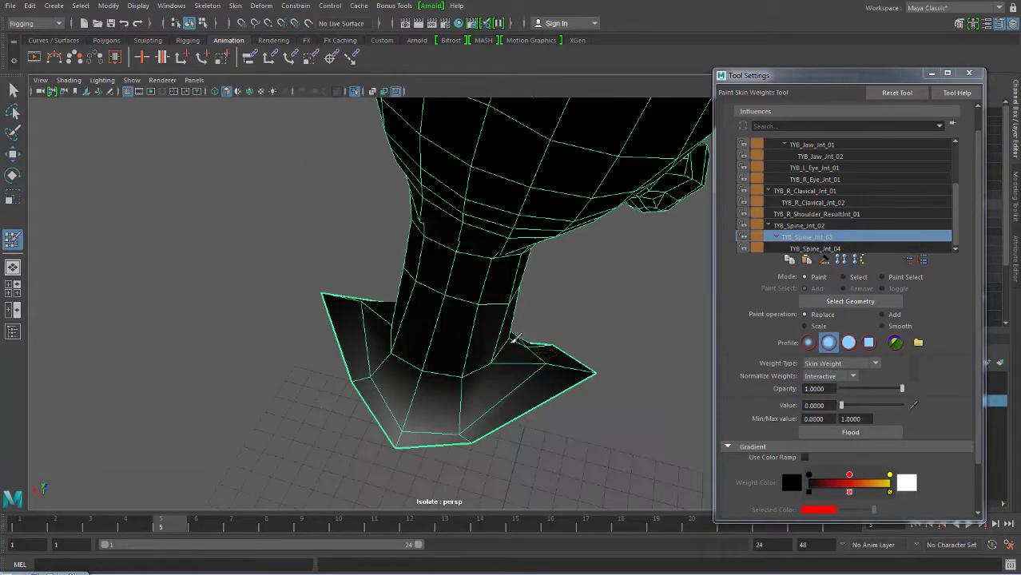
{"action": "mouse_move", "coordinate": [551, 315]}
{"action": "left_mouse_down", "text": "alt"}
{"action": "mouse_move", "coordinate": [524, 337]}
{"action": "mouse_move", "coordinate": [541, 281]}
{"action": "mouse_move", "coordinate": [487, 351]}
{"action": "mouse_move", "coordinate": [523, 353]}
{"action": "mouse_move", "coordinate": [505, 361]}
{"action": "mouse_move", "coordinate": [515, 358]}
{"action": "mouse_move", "coordinate": [515, 323]}
{"action": "left_mouse_up", "text": "alt"}
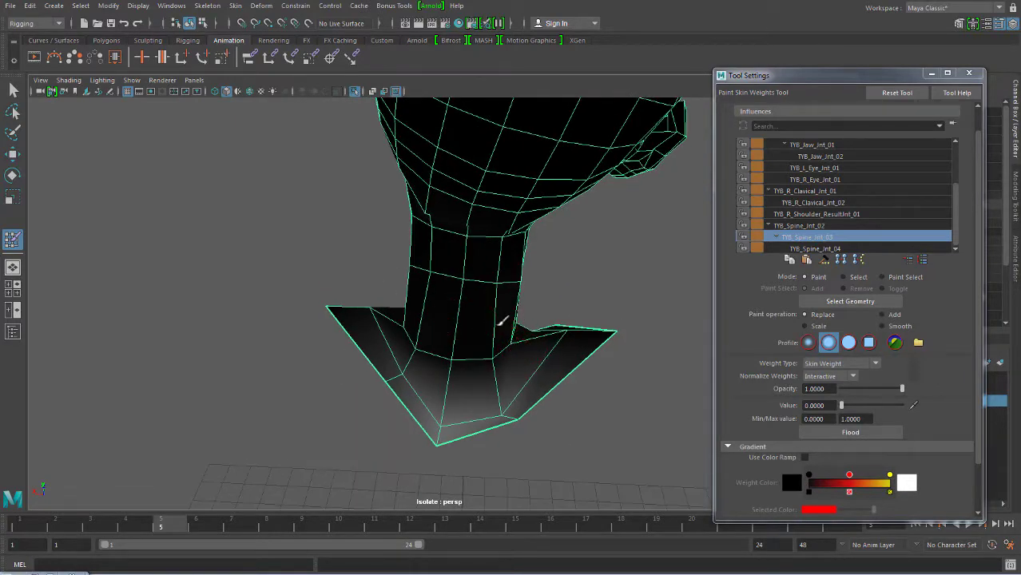
- Paint value 1 onto the lower collar and along the neck's lower rim toward the right
{"action": "left_click_drag", "start_coordinate": [851, 411], "coordinate": [932, 412]}
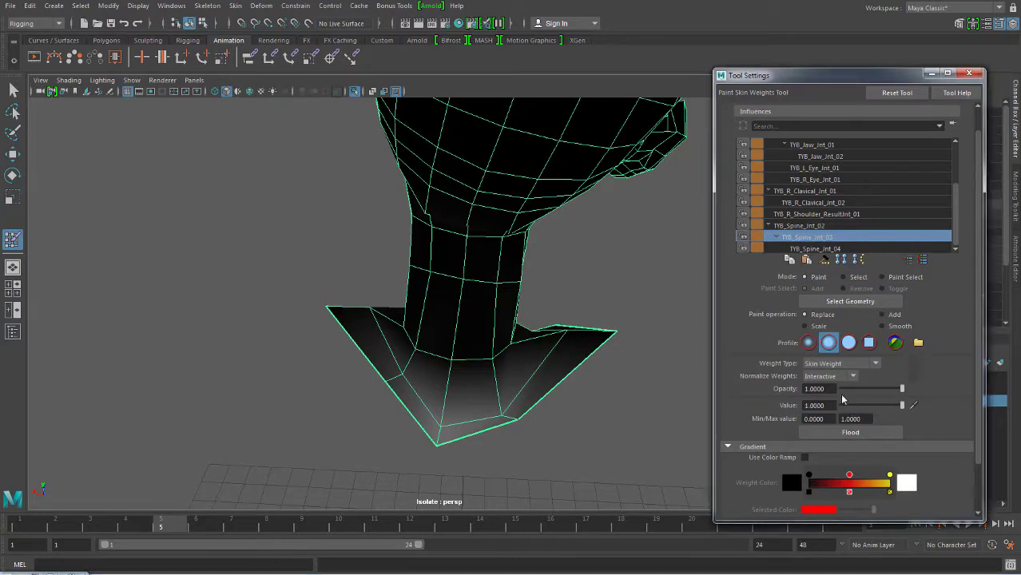
{"action": "mouse_move", "coordinate": [456, 395]}
{"action": "left_mouse_down", "text": "alt"}
{"action": "mouse_move", "coordinate": [415, 424]}
{"action": "mouse_move", "coordinate": [373, 394]}
{"action": "mouse_move", "coordinate": [424, 429]}
{"action": "mouse_move", "coordinate": [518, 446]}
{"action": "mouse_move", "coordinate": [484, 431]}
{"action": "mouse_move", "coordinate": [459, 447]}
{"action": "mouse_move", "coordinate": [390, 424]}
{"action": "mouse_move", "coordinate": [373, 399]}
{"action": "mouse_move", "coordinate": [392, 421]}
{"action": "mouse_move", "coordinate": [439, 436]}
{"action": "left_mouse_up", "text": "alt"}
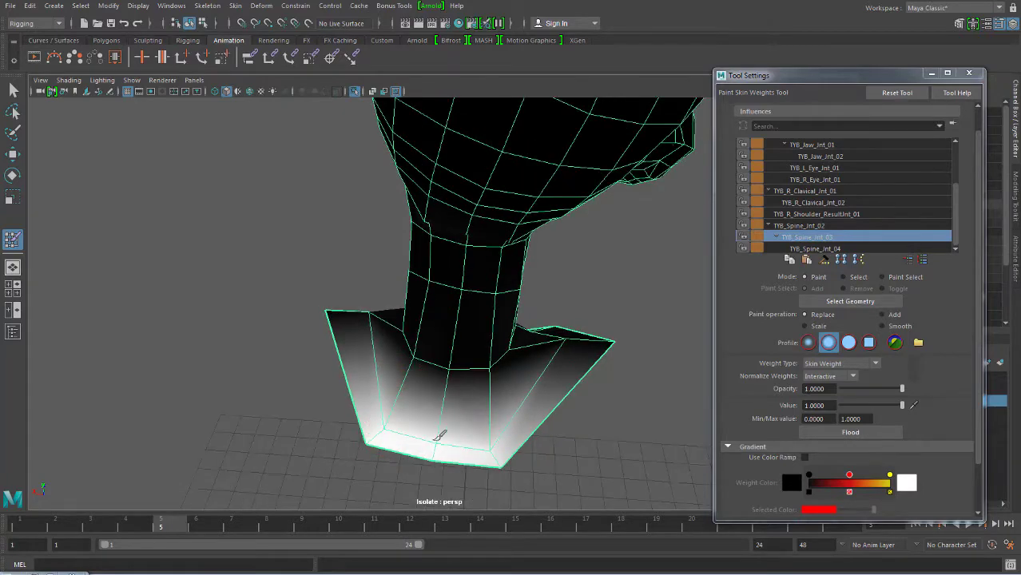
{"action": "left_click_drag", "start_coordinate": [478, 387], "coordinate": [660, 337], "text": "alt"}
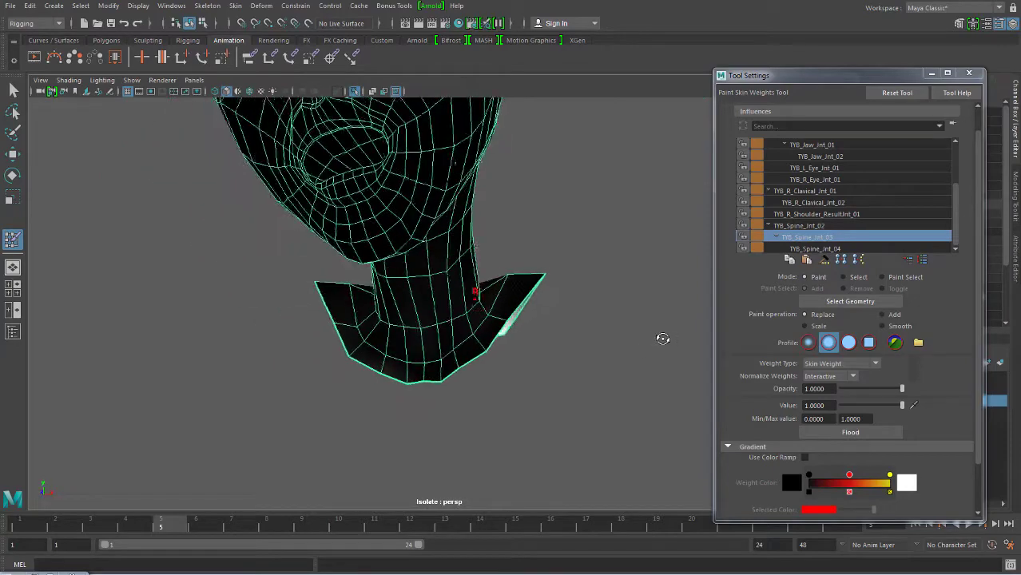
{"action": "left_click_drag", "start_coordinate": [433, 404], "coordinate": [485, 169], "text": "alt"}
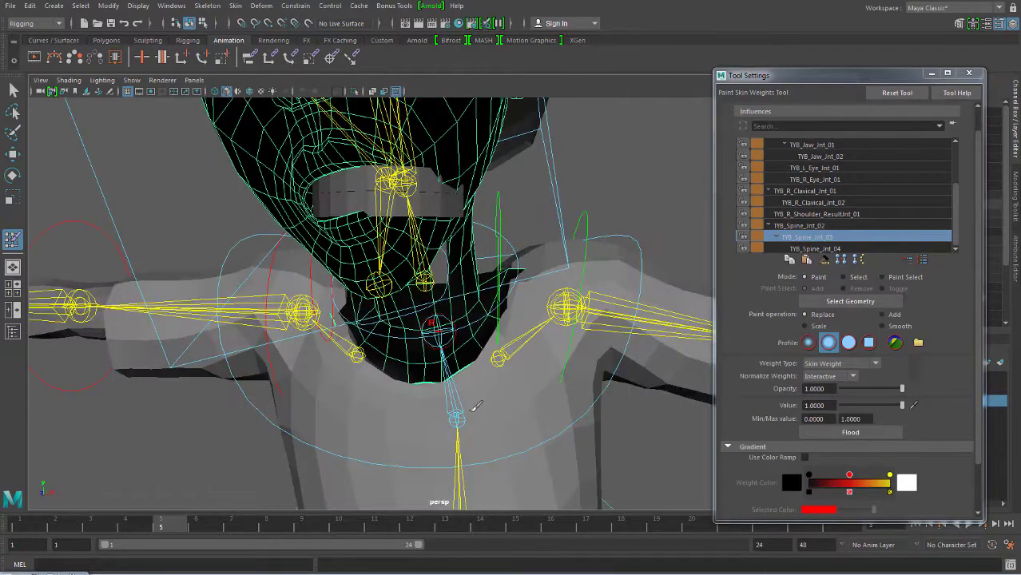
{"action": "left_click", "coordinate": [355, 90]}
{"action": "mouse_move", "coordinate": [495, 399]}
{"action": "left_mouse_down", "text": "alt"}
{"action": "mouse_move", "coordinate": [478, 406]}
{"action": "mouse_move", "coordinate": [426, 145]}
{"action": "left_mouse_up", "text": "alt"}
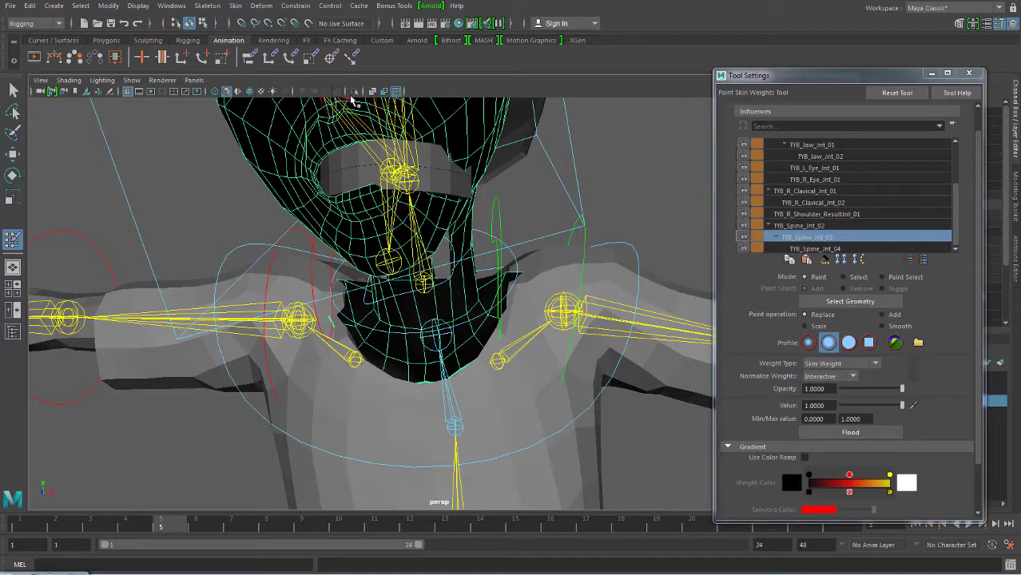
{"action": "left_click", "coordinate": [355, 90]}
{"action": "mouse_move", "coordinate": [440, 370]}
{"action": "left_mouse_down"}
{"action": "mouse_move", "coordinate": [425, 372]}
{"action": "mouse_move", "coordinate": [483, 389]}
{"action": "mouse_move", "coordinate": [459, 375]}
{"action": "mouse_move", "coordinate": [463, 354]}
{"action": "mouse_move", "coordinate": [447, 398]}
{"action": "mouse_move", "coordinate": [428, 406]}
{"action": "mouse_move", "coordinate": [428, 427]}
{"action": "mouse_move", "coordinate": [458, 401]}
{"action": "mouse_move", "coordinate": [434, 376]}
{"action": "mouse_move", "coordinate": [421, 389]}
{"action": "mouse_move", "coordinate": [477, 416]}
{"action": "left_mouse_up"}
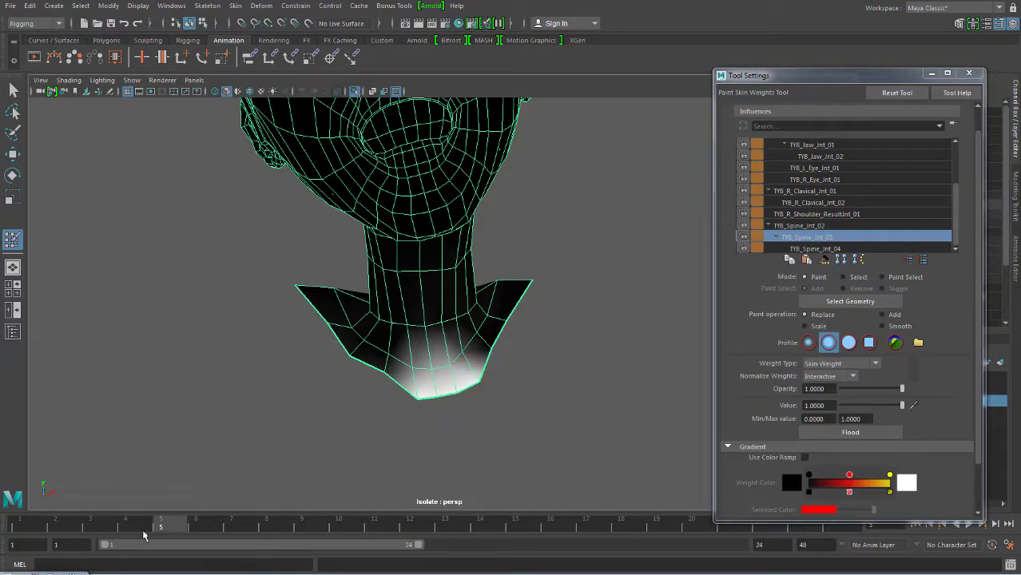
- At frame 1 in the front view, extend the weight farther right along the lower collar
{"action": "left_click_drag", "start_coordinate": [144, 535], "coordinate": [19, 527]}
{"action": "key", "text": "space"}
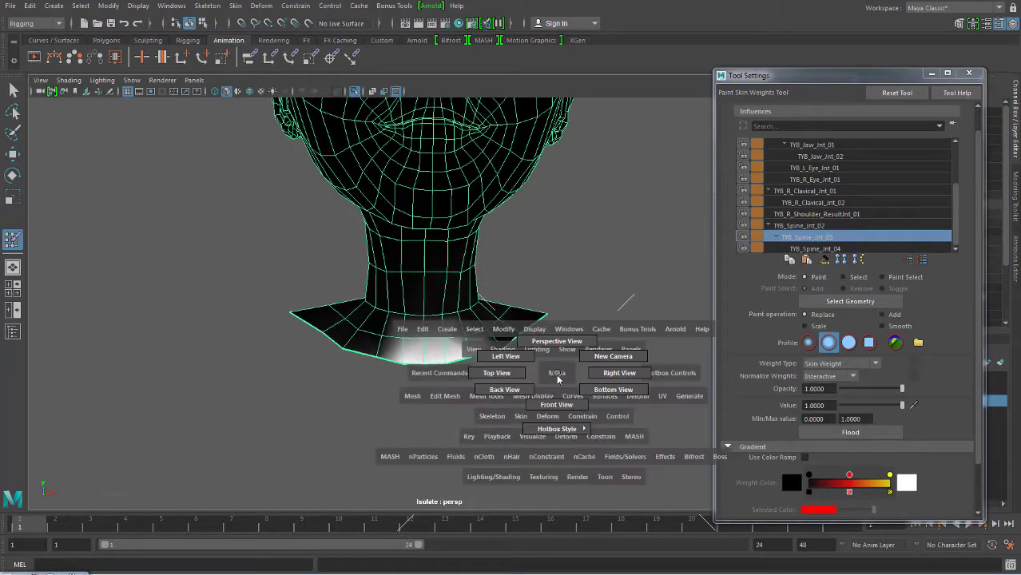
{"action": "left_click_drag", "start_coordinate": [557, 379], "coordinate": [556, 404]}
{"action": "key", "text": "f"}
{"action": "scroll", "coordinate": [511, 357], "scroll_direction": "up", "scroll_amount": 3}
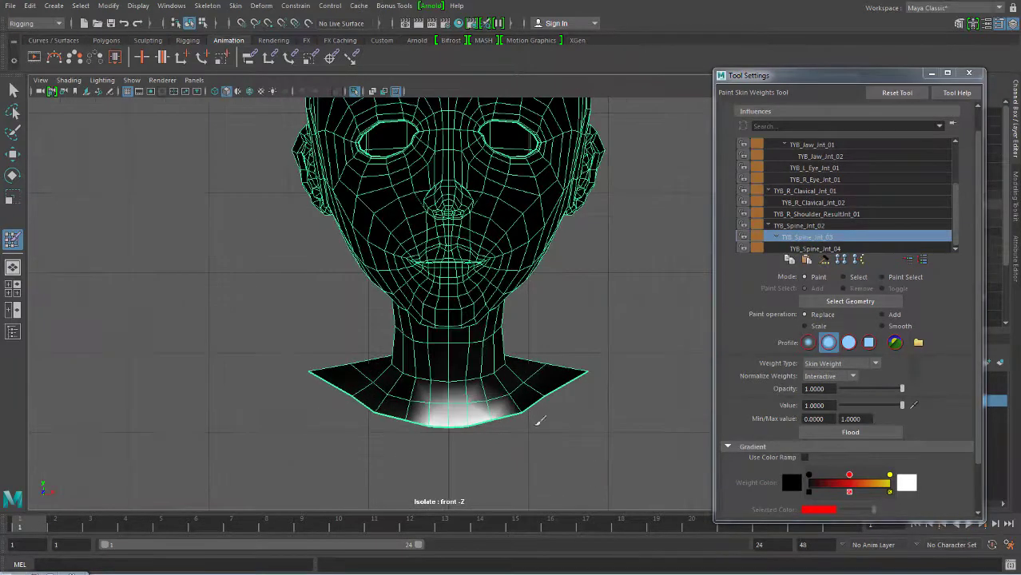
{"action": "scroll", "coordinate": [539, 421], "scroll_direction": "up", "scroll_amount": 3}
{"action": "scroll", "coordinate": [559, 415], "scroll_direction": "up", "scroll_amount": 2}
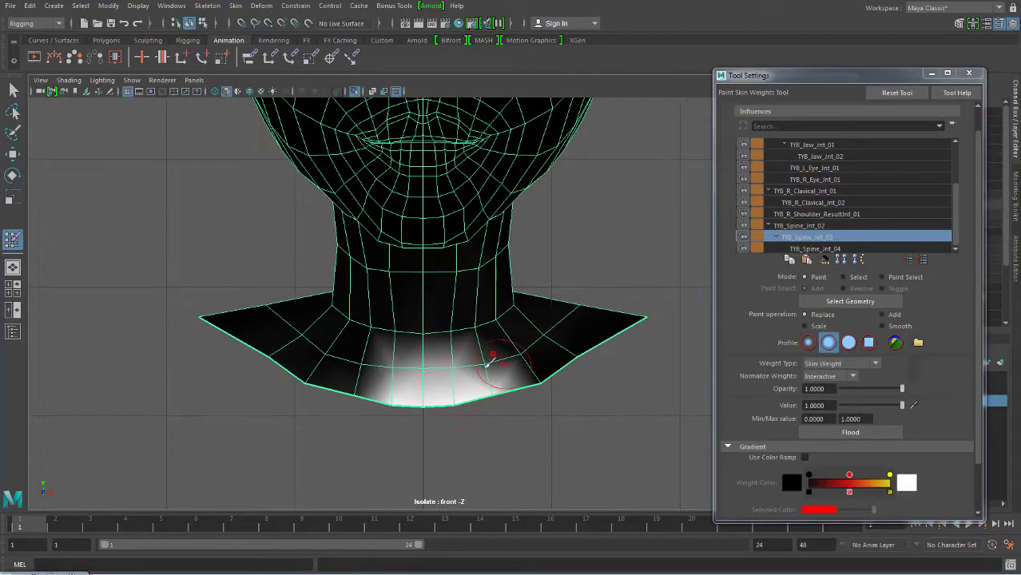
{"action": "mouse_move", "coordinate": [429, 373]}
{"action": "left_mouse_down"}
{"action": "mouse_move", "coordinate": [416, 358]}
{"action": "mouse_move", "coordinate": [494, 382]}
{"action": "mouse_move", "coordinate": [511, 430]}
{"action": "left_mouse_up"}
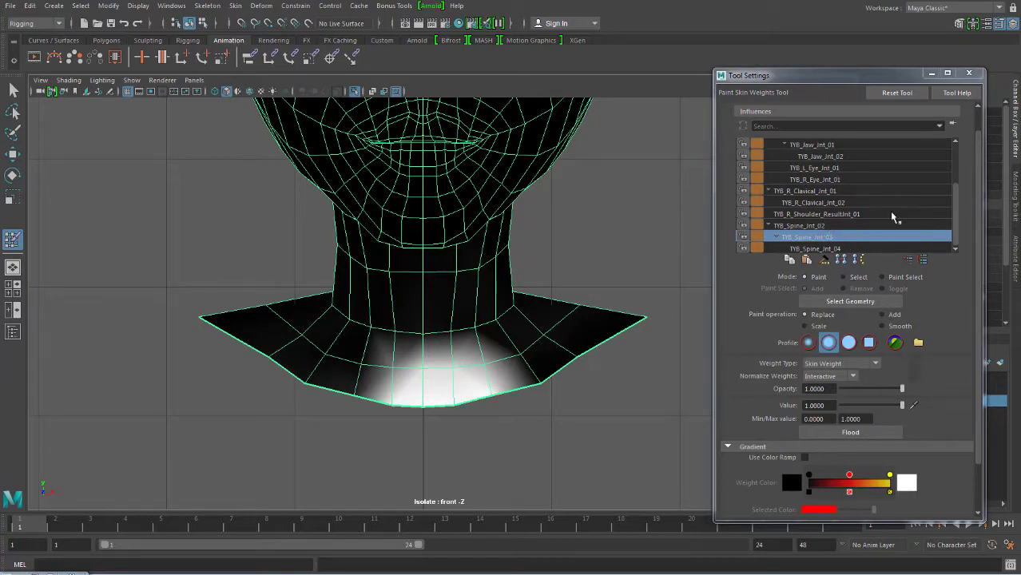
{"action": "left_click_drag", "start_coordinate": [955, 201], "coordinate": [952, 135]}
- Paint TYB_L_Clavical_Jnt_01 up the right collar, then set value 0.7282 with the Smooth operation
{"action": "left_click", "coordinate": [828, 144]}
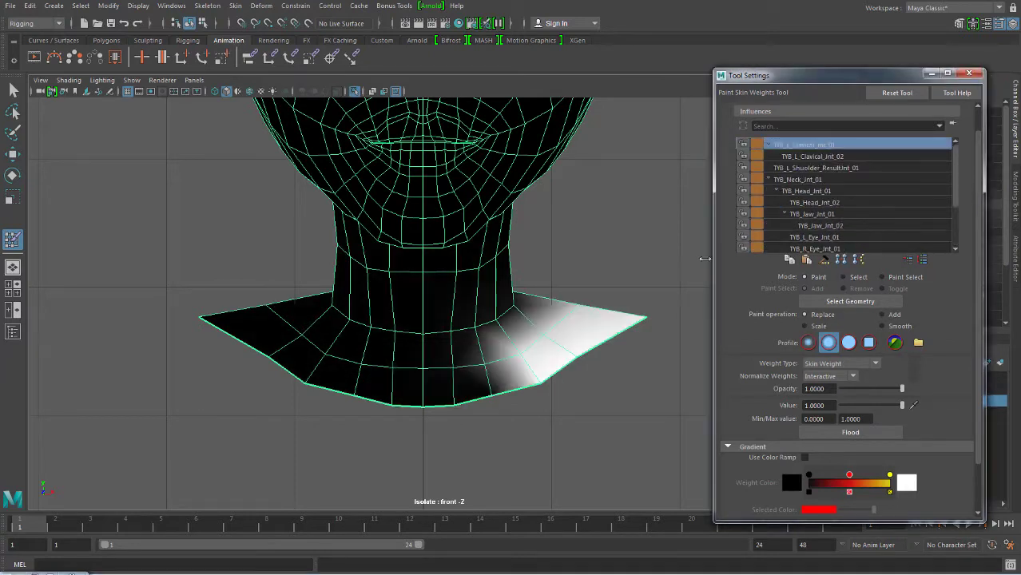
{"action": "mouse_move", "coordinate": [519, 302]}
{"action": "left_mouse_down"}
{"action": "mouse_move", "coordinate": [524, 285]}
{"action": "mouse_move", "coordinate": [498, 341]}
{"action": "left_mouse_up"}
{"action": "left_click_drag", "start_coordinate": [902, 405], "coordinate": [885, 407]}
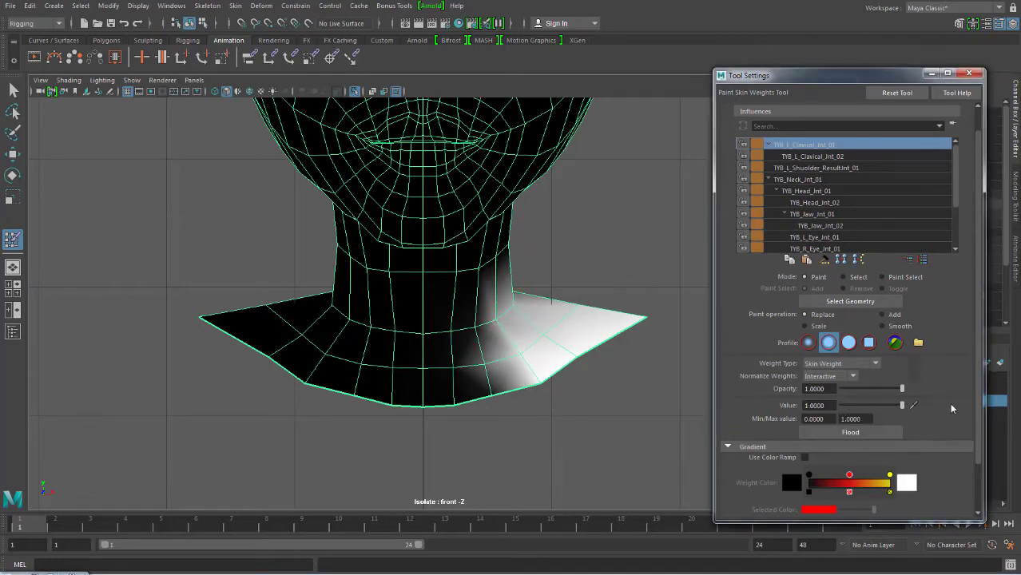
{"action": "left_click", "coordinate": [883, 326]}
- Inspect TYB_Spine_Jnt_03's weights around the collar base from several angles
{"action": "mouse_move", "coordinate": [524, 297]}
{"action": "left_mouse_down", "text": "alt"}
{"action": "mouse_move", "coordinate": [574, 304]}
{"action": "mouse_move", "coordinate": [500, 324]}
{"action": "mouse_move", "coordinate": [471, 315]}
{"action": "mouse_move", "coordinate": [406, 349]}
{"action": "mouse_move", "coordinate": [428, 355]}
{"action": "mouse_move", "coordinate": [519, 305]}
{"action": "mouse_move", "coordinate": [503, 368]}
{"action": "left_mouse_up", "text": "alt"}
{"action": "left_click_drag", "start_coordinate": [527, 312], "coordinate": [456, 326], "text": "alt"}
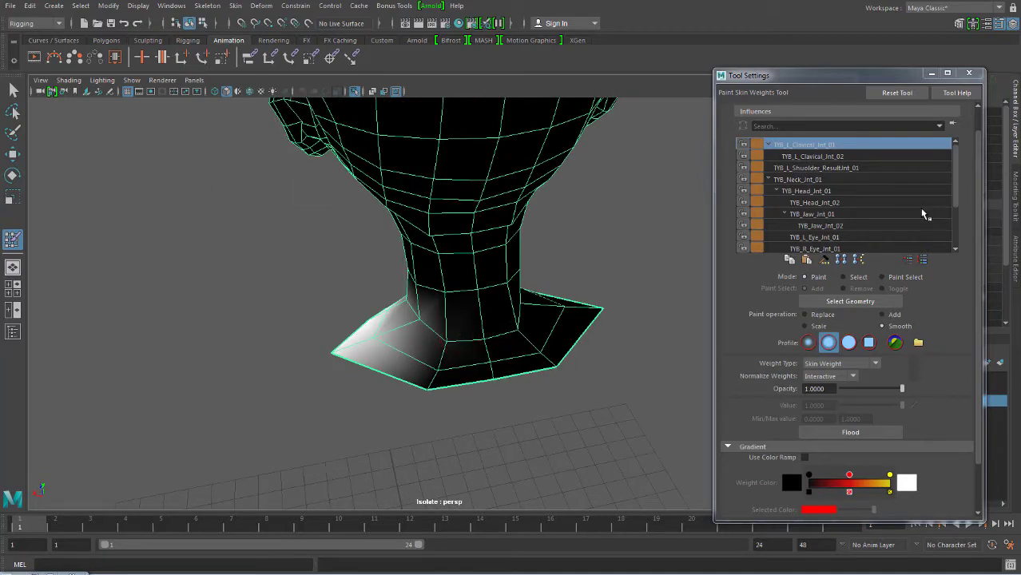
{"action": "scroll", "coordinate": [918, 208], "scroll_direction": "down", "scroll_amount": 2}
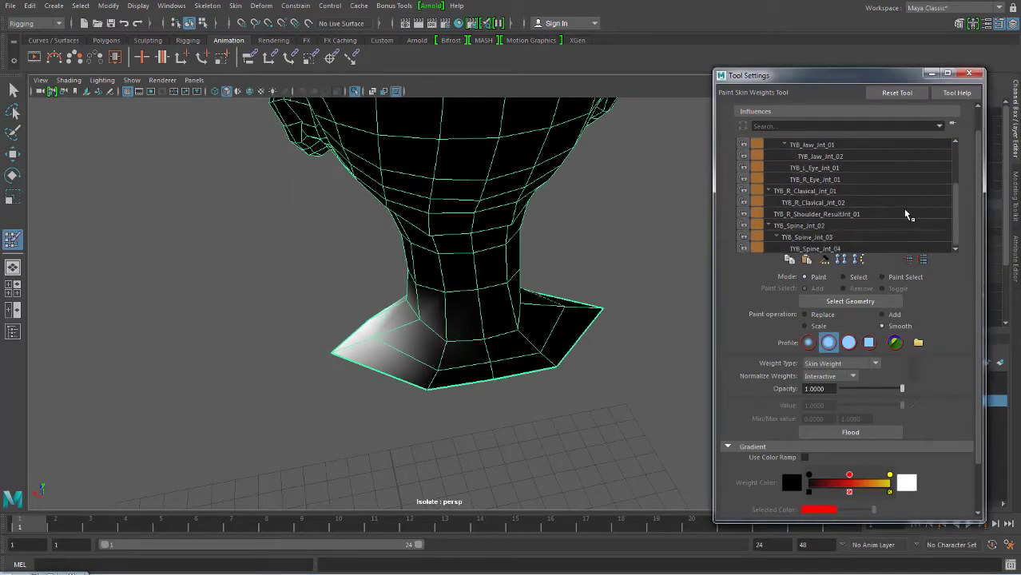
{"action": "left_click", "coordinate": [828, 237]}
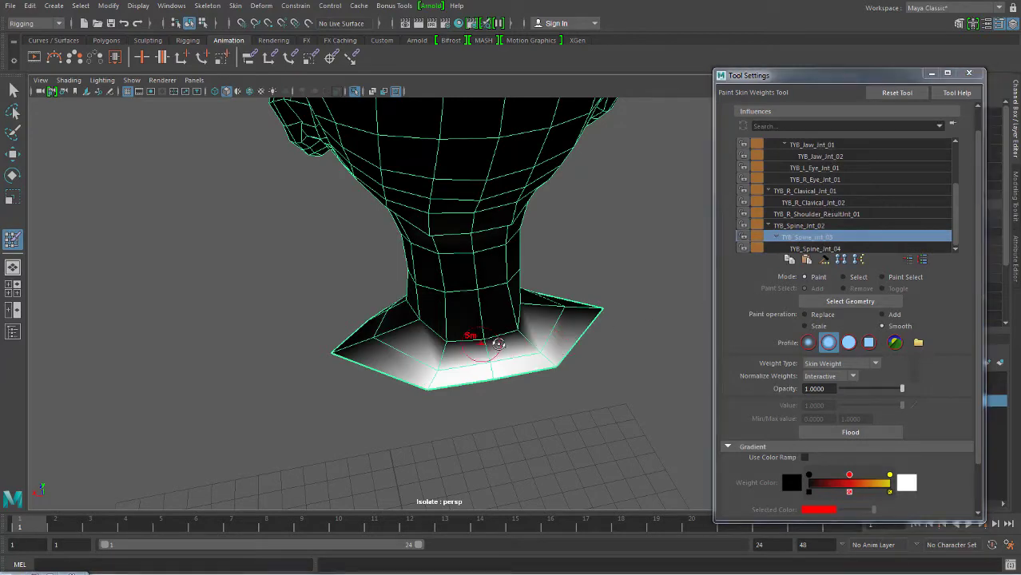
{"action": "left_click_drag", "start_coordinate": [468, 342], "coordinate": [461, 328], "text": "alt"}
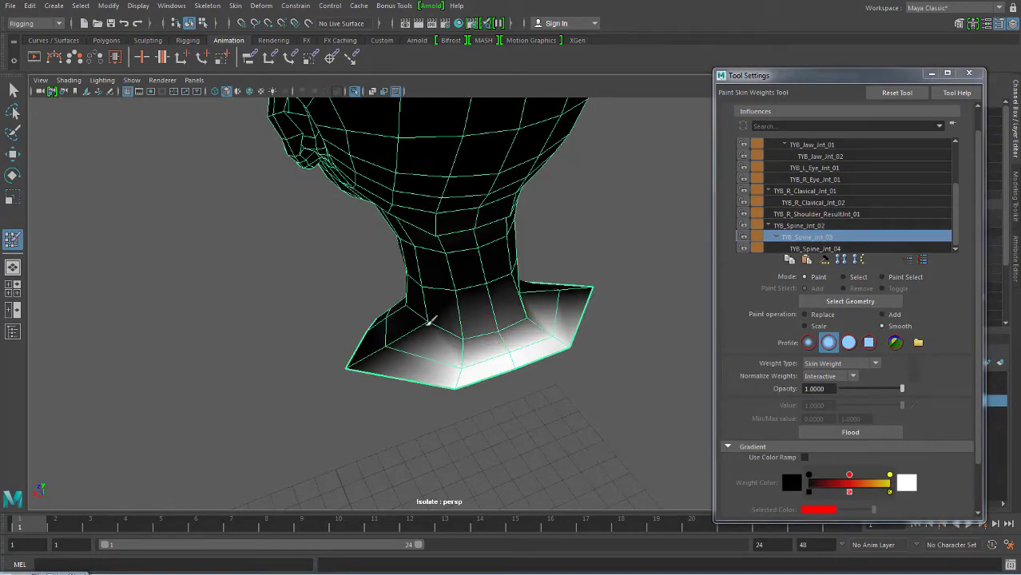
{"action": "left_click_drag", "start_coordinate": [495, 334], "coordinate": [484, 354], "text": "alt"}
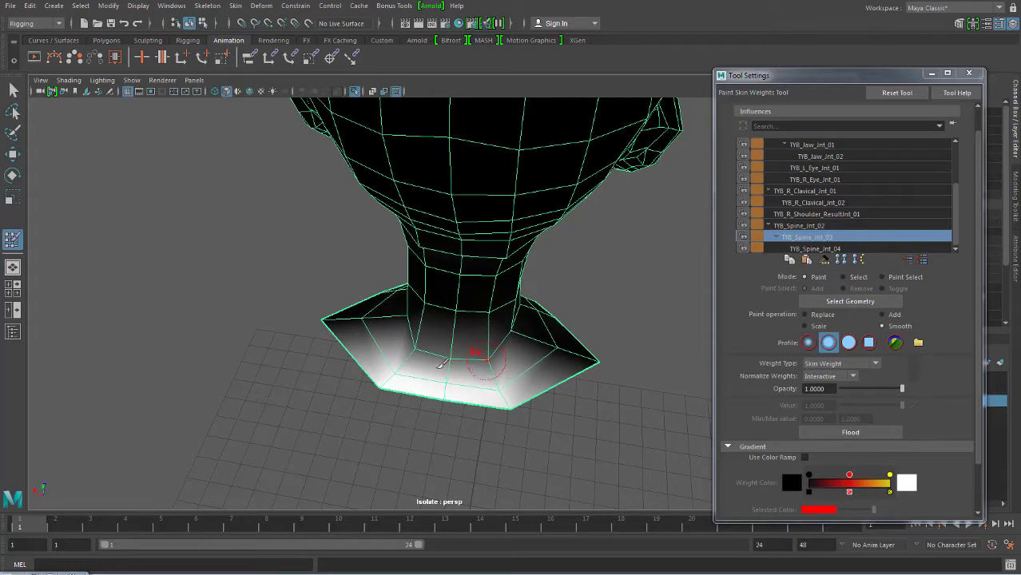
{"action": "left_click_drag", "start_coordinate": [442, 363], "coordinate": [424, 349], "text": "alt"}
- Leave weight painting and mirror the skin weights across the mesh
{"action": "left_click", "coordinate": [13, 90]}
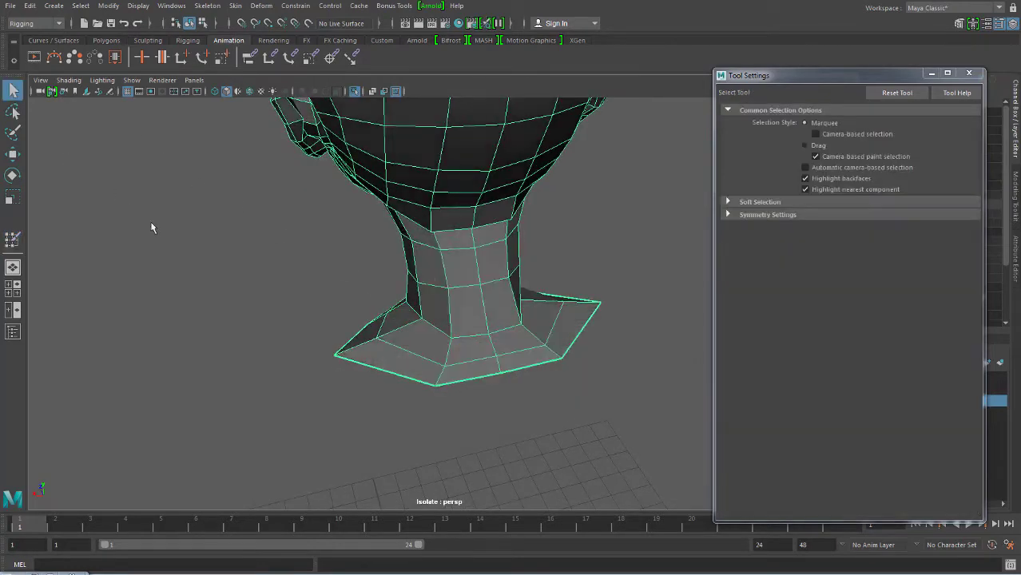
{"action": "mouse_move", "coordinate": [153, 221]}
{"action": "left_mouse_down", "text": "alt"}
{"action": "mouse_move", "coordinate": [311, 309]}
{"action": "mouse_move", "coordinate": [240, 40]}
{"action": "left_mouse_up", "text": "alt"}
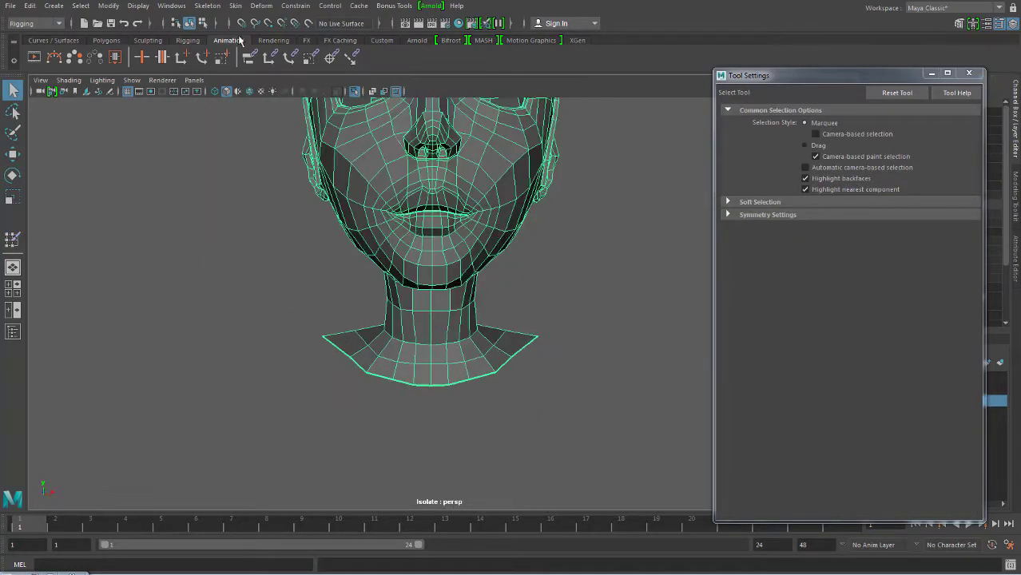
{"action": "left_click", "coordinate": [238, 8]}
{"action": "left_click", "coordinate": [292, 104]}
- Resume Paint Skin Weights, scrub the animation, and show the full rig again
{"action": "right_click", "coordinate": [447, 339]}
{"action": "left_click", "coordinate": [376, 242]}
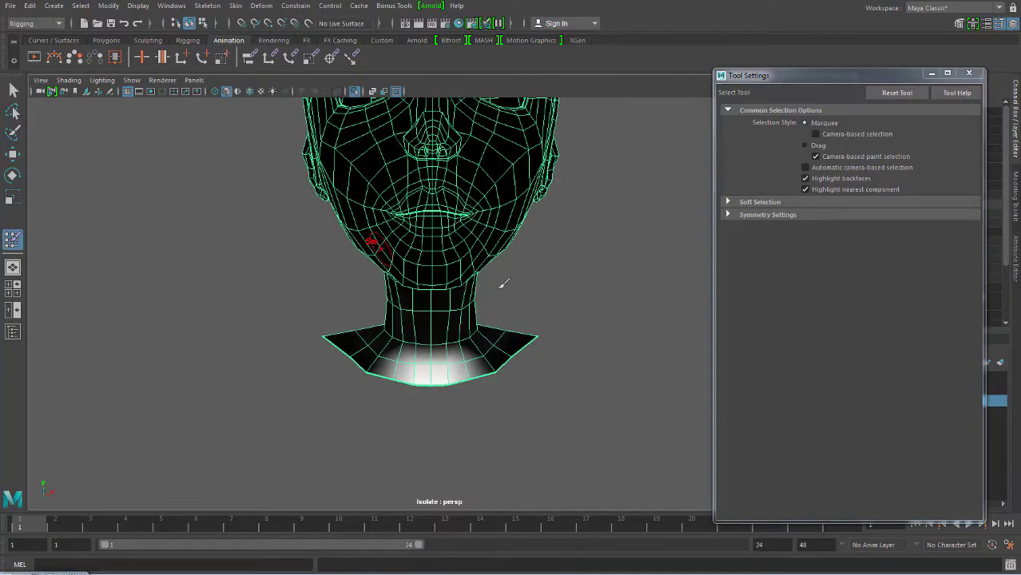
{"action": "mouse_move", "coordinate": [370, 241]}
{"action": "left_mouse_down", "text": "alt"}
{"action": "mouse_move", "coordinate": [509, 311]}
{"action": "mouse_move", "coordinate": [417, 319]}
{"action": "mouse_move", "coordinate": [604, 304]}
{"action": "mouse_move", "coordinate": [212, 484]}
{"action": "left_mouse_up", "text": "alt"}
{"action": "mouse_move", "coordinate": [48, 527]}
{"action": "left_mouse_down"}
{"action": "mouse_move", "coordinate": [266, 526]}
{"action": "mouse_move", "coordinate": [342, 511]}
{"action": "left_mouse_up"}
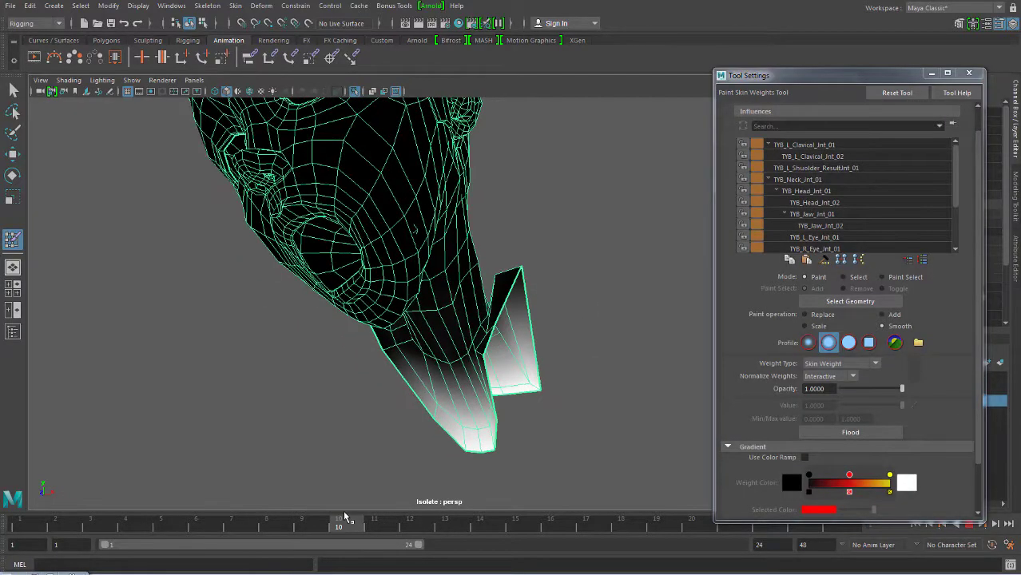
{"action": "mouse_move", "coordinate": [517, 300]}
{"action": "left_mouse_down", "text": "alt"}
{"action": "mouse_move", "coordinate": [378, 319]}
{"action": "mouse_move", "coordinate": [447, 247]}
{"action": "left_mouse_up", "text": "alt"}
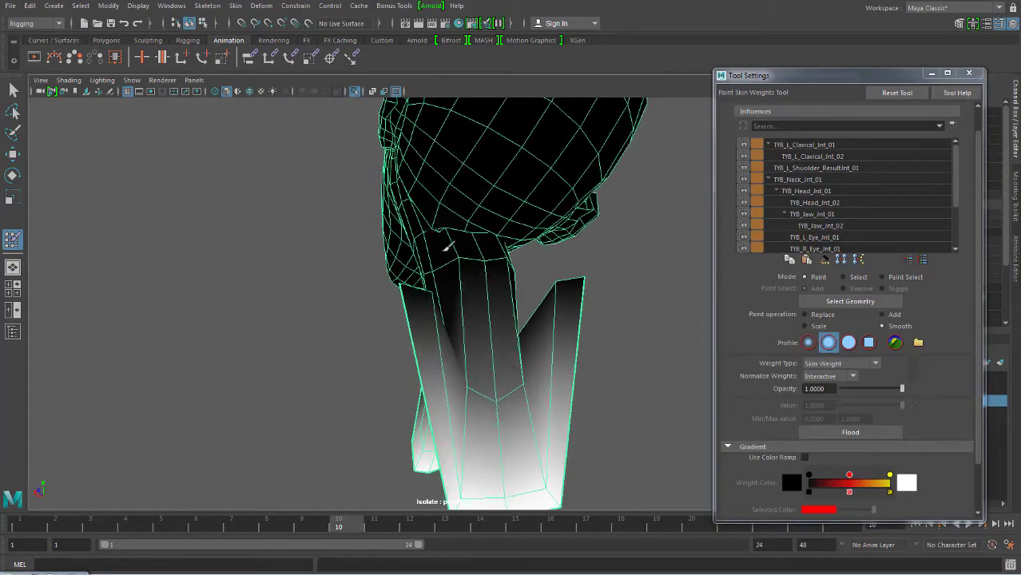
{"action": "left_click", "coordinate": [355, 91]}
{"action": "mouse_move", "coordinate": [497, 315]}
{"action": "left_mouse_down", "text": "alt"}
{"action": "mouse_move", "coordinate": [387, 308]}
{"action": "mouse_move", "coordinate": [428, 332]}
{"action": "mouse_move", "coordinate": [476, 302]}
{"action": "mouse_move", "coordinate": [538, 303]}
{"action": "mouse_move", "coordinate": [504, 316]}
{"action": "mouse_move", "coordinate": [527, 308]}
{"action": "mouse_move", "coordinate": [470, 302]}
{"action": "mouse_move", "coordinate": [461, 286]}
{"action": "left_mouse_up", "text": "alt"}
- Set TYB_L_Clavical_Jnt_01 with the Replace operation and check the pose at frame 5
{"action": "left_click", "coordinate": [818, 145]}
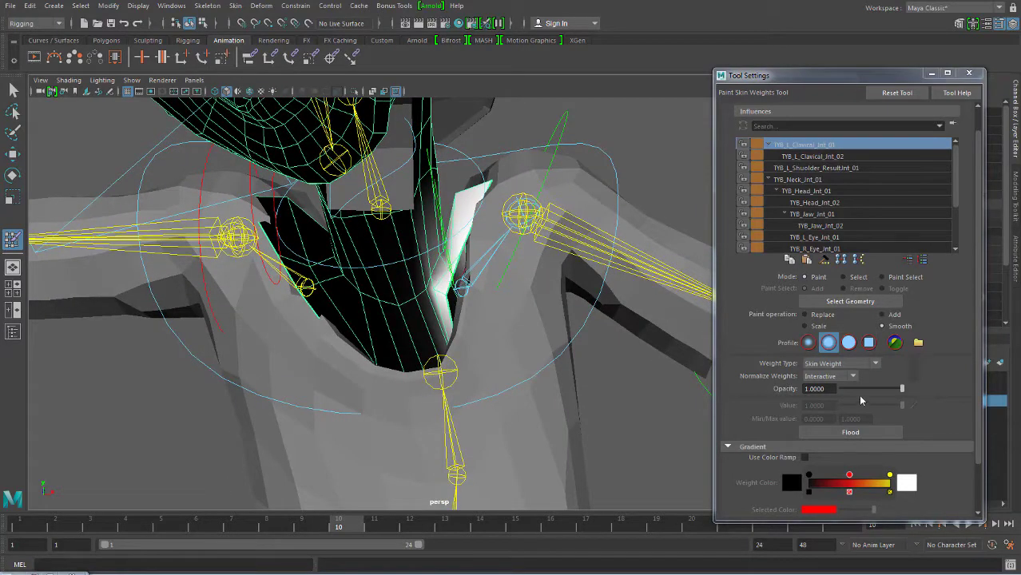
{"action": "left_click", "coordinate": [821, 313]}
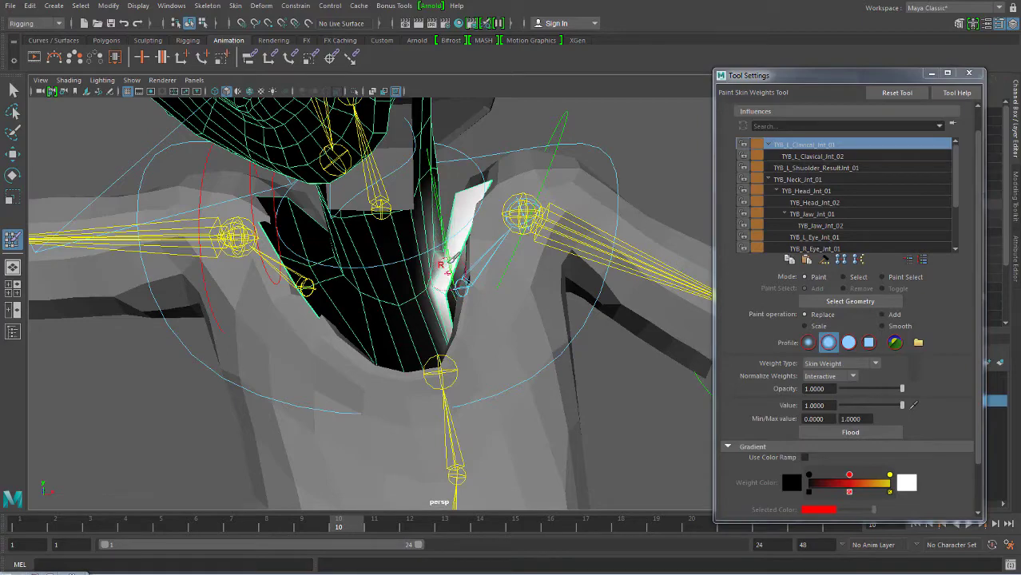
{"action": "left_click_drag", "start_coordinate": [452, 259], "coordinate": [443, 393], "text": "alt"}
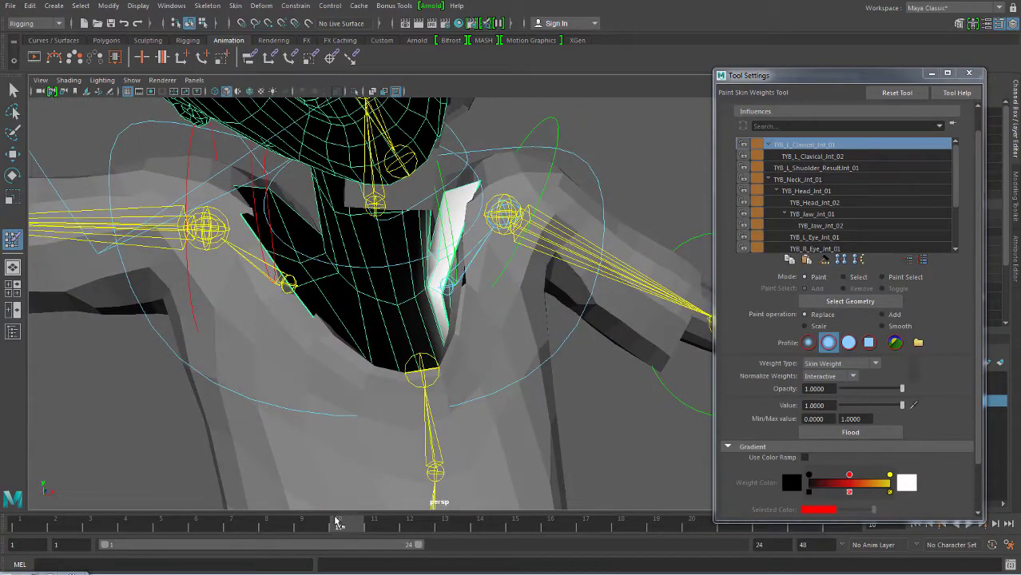
{"action": "left_click_drag", "start_coordinate": [336, 520], "coordinate": [160, 521]}
{"action": "left_click_drag", "start_coordinate": [447, 319], "coordinate": [471, 255], "text": "alt"}
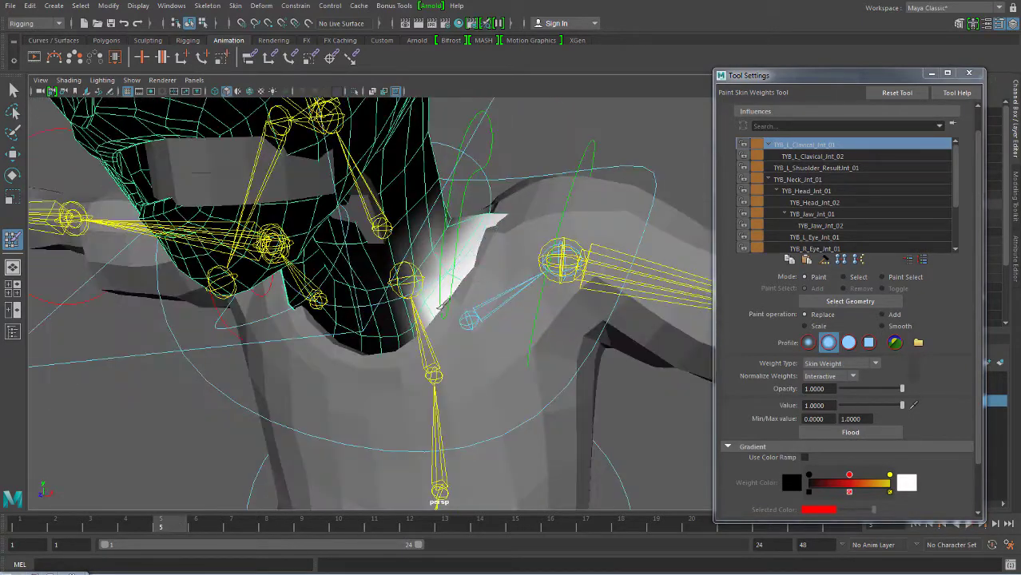
{"action": "left_click_drag", "start_coordinate": [533, 239], "coordinate": [522, 234], "text": "alt"}
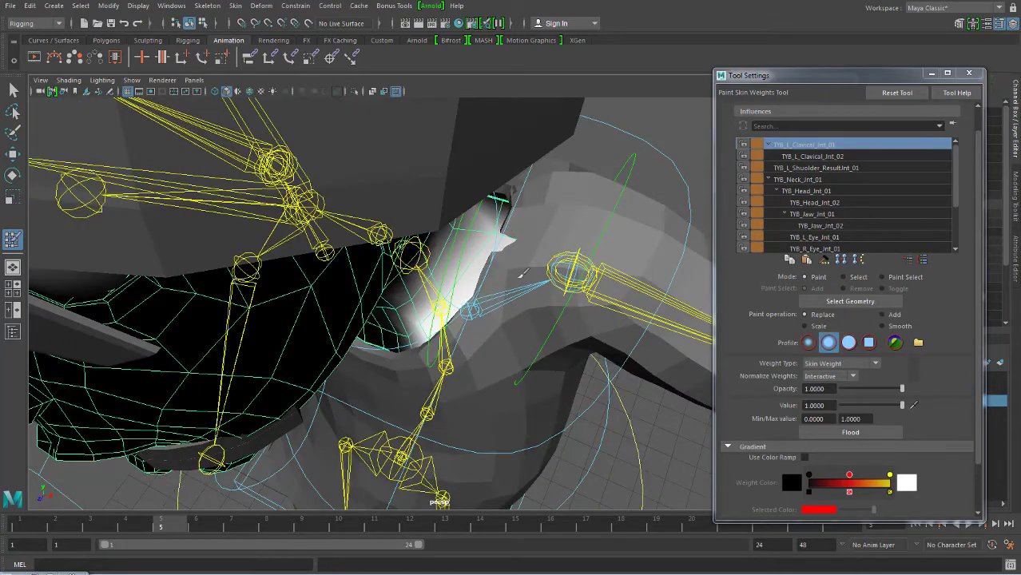
{"action": "mouse_move", "coordinate": [524, 273]}
{"action": "left_mouse_down", "text": "alt"}
{"action": "mouse_move", "coordinate": [377, 244]}
{"action": "mouse_move", "coordinate": [543, 310]}
{"action": "left_mouse_up", "text": "alt"}
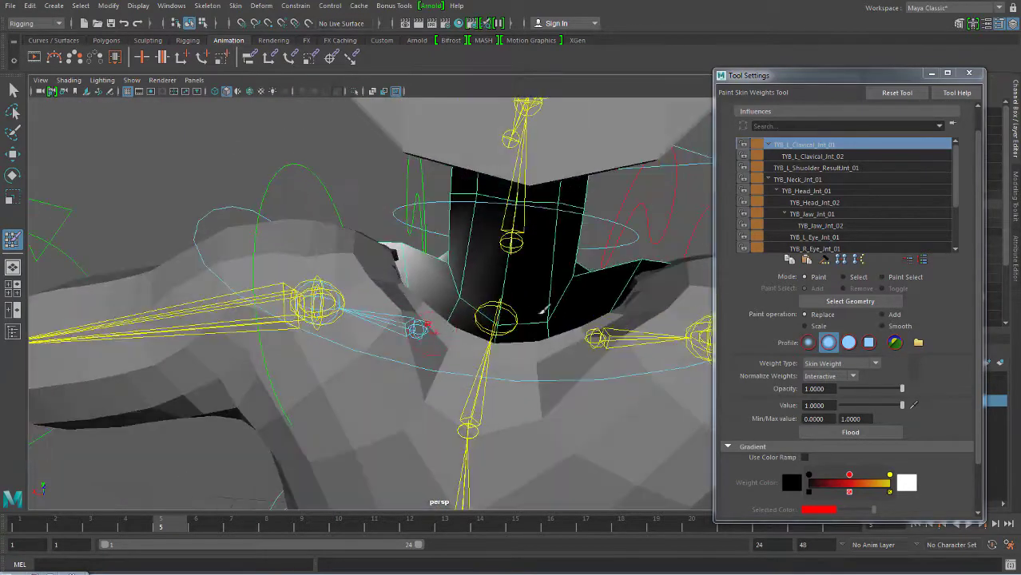
- Review the head joint's weights, then choose TYB_Spine_Jnt_02 as the paint influence
{"action": "left_click", "coordinate": [807, 191]}
{"action": "scroll", "coordinate": [851, 205], "scroll_direction": "down", "scroll_amount": 1}
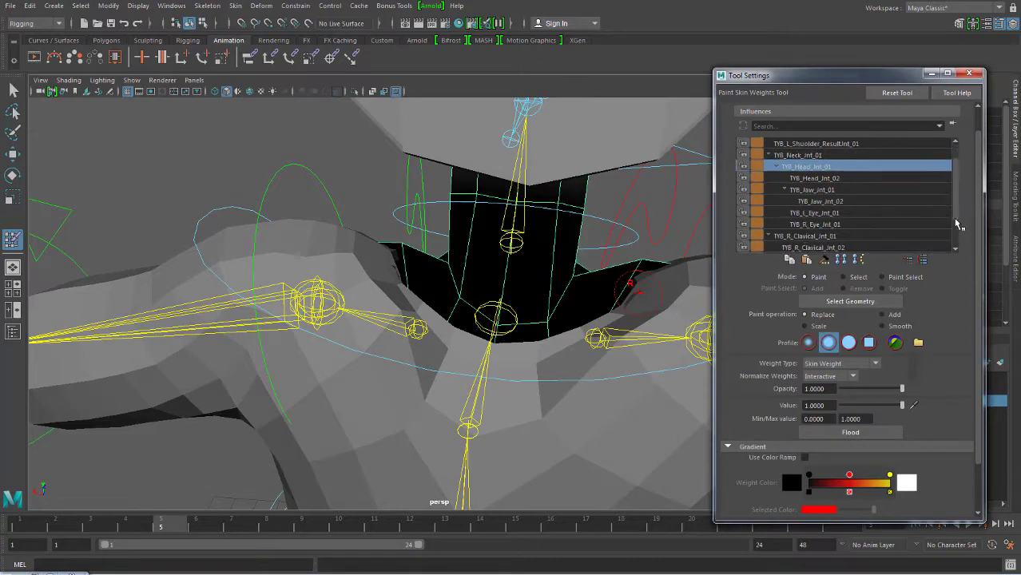
{"action": "scroll", "coordinate": [851, 205], "scroll_direction": "down", "scroll_amount": 1}
{"action": "left_click", "coordinate": [826, 226]}
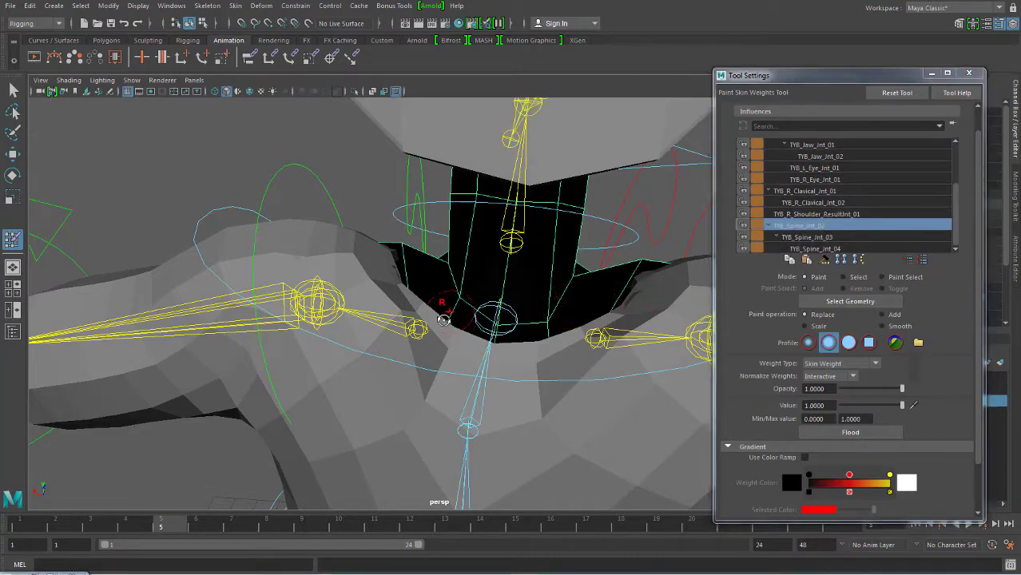
- Isolate the shirt mesh, view TYB_Spine_Jnt_03's weights, and switch the paint operation to Smooth
{"action": "left_click_drag", "start_coordinate": [447, 160], "coordinate": [372, 103], "text": "alt"}
{"action": "left_click", "coordinate": [354, 91]}
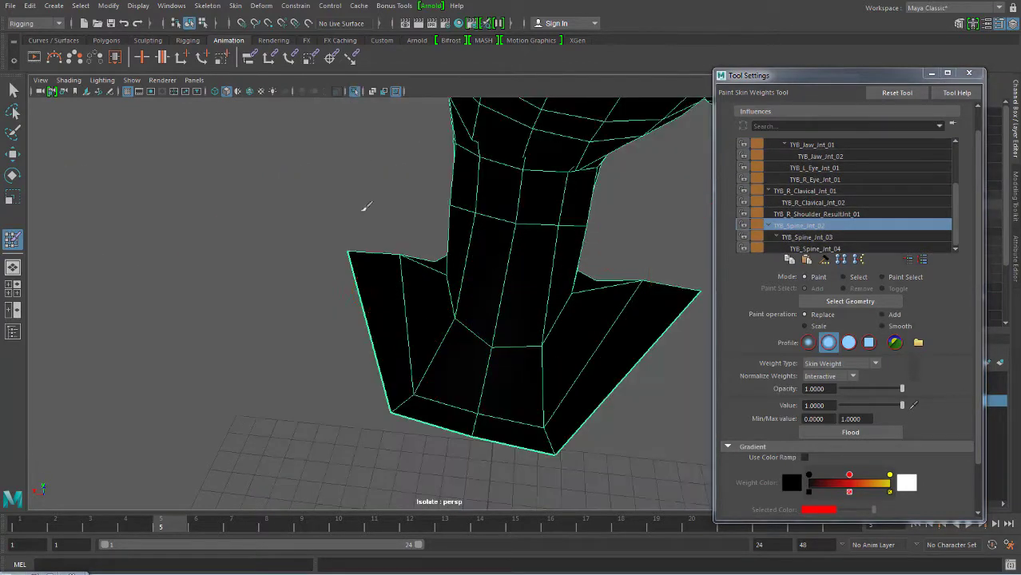
{"action": "left_click_drag", "start_coordinate": [531, 286], "coordinate": [500, 228], "text": "alt"}
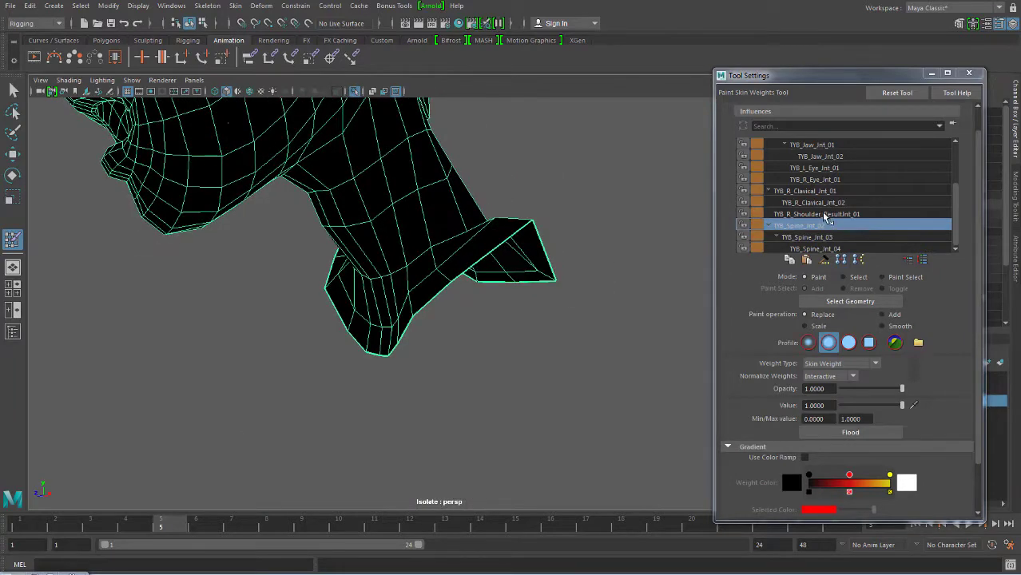
{"action": "left_click_drag", "start_coordinate": [513, 296], "coordinate": [624, 281], "text": "alt"}
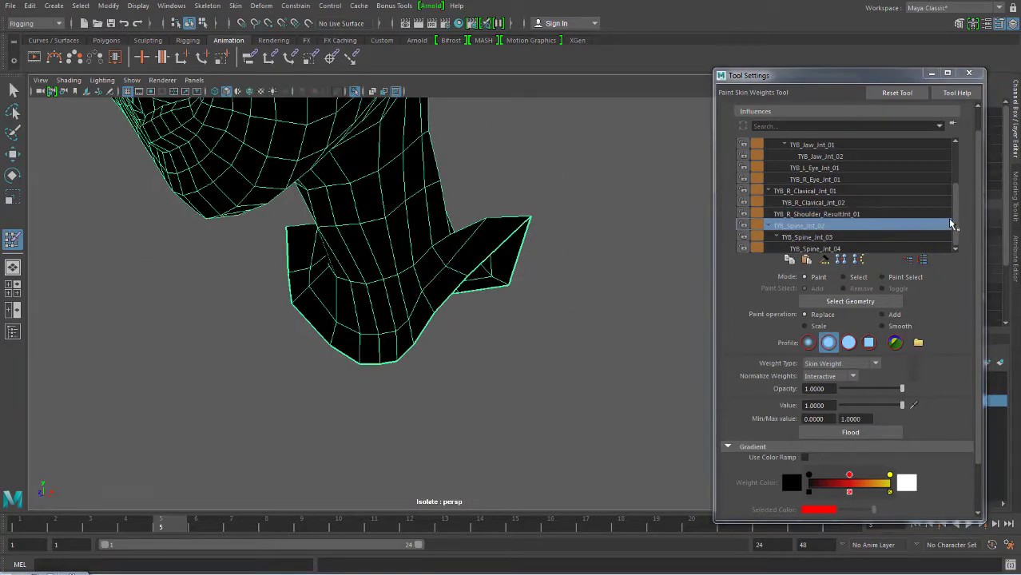
{"action": "left_click", "coordinate": [825, 238]}
{"action": "mouse_move", "coordinate": [445, 308]}
{"action": "left_mouse_down", "text": "alt"}
{"action": "mouse_move", "coordinate": [456, 303]}
{"action": "mouse_move", "coordinate": [444, 273]}
{"action": "mouse_move", "coordinate": [447, 319]}
{"action": "mouse_move", "coordinate": [417, 368]}
{"action": "left_mouse_up", "text": "alt"}
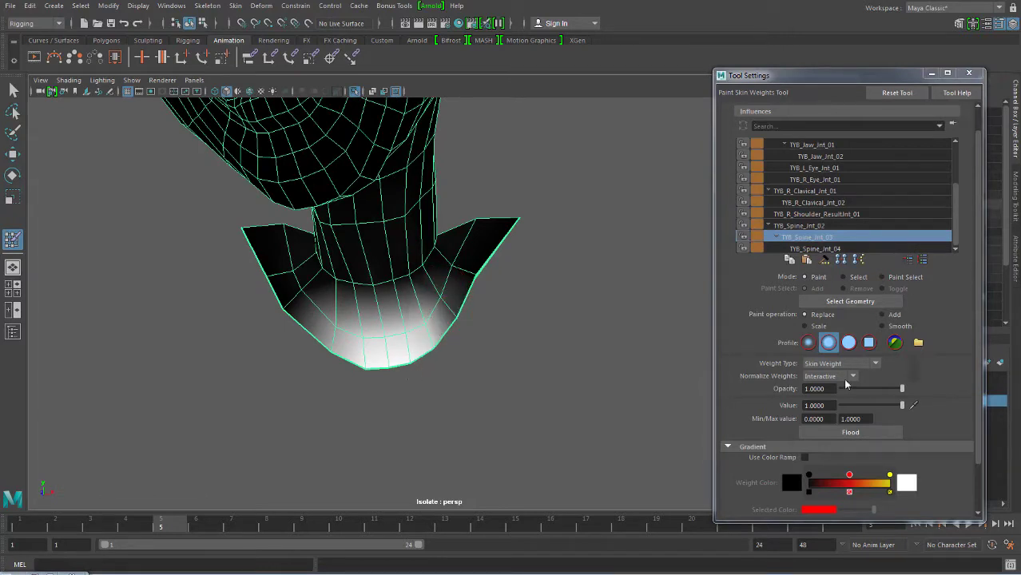
{"action": "left_click", "coordinate": [883, 325]}
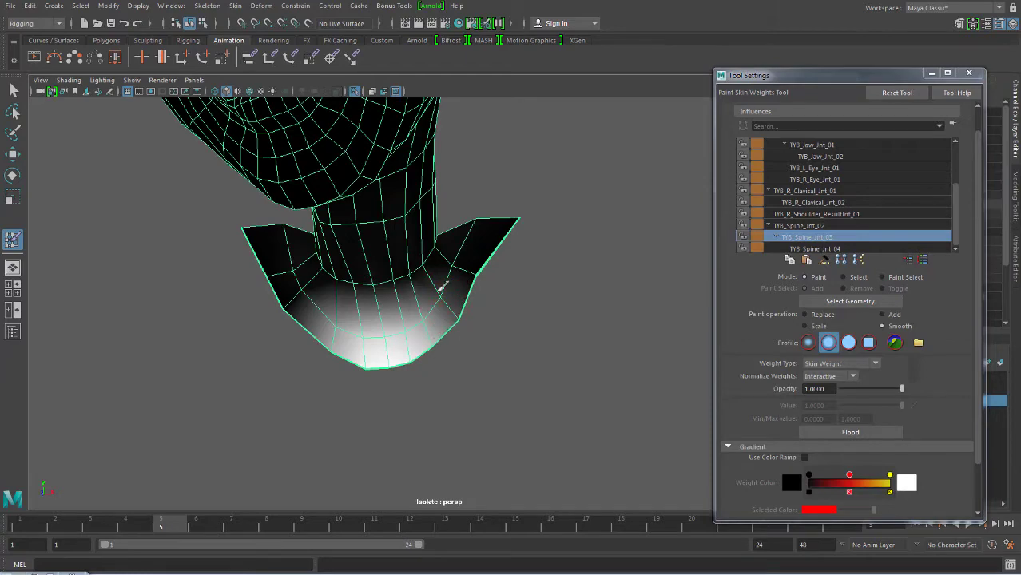
- Smooth TYB_L_Clavical_Jnt_01's weights along the lower flap, then Flood the smoothing over the whole mesh
{"action": "mouse_move", "coordinate": [559, 289]}
{"action": "left_mouse_down", "text": "alt"}
{"action": "mouse_move", "coordinate": [394, 264]}
{"action": "mouse_move", "coordinate": [412, 259]}
{"action": "left_mouse_up", "text": "alt"}
{"action": "left_click_drag", "start_coordinate": [464, 308], "coordinate": [766, 243], "text": "alt"}
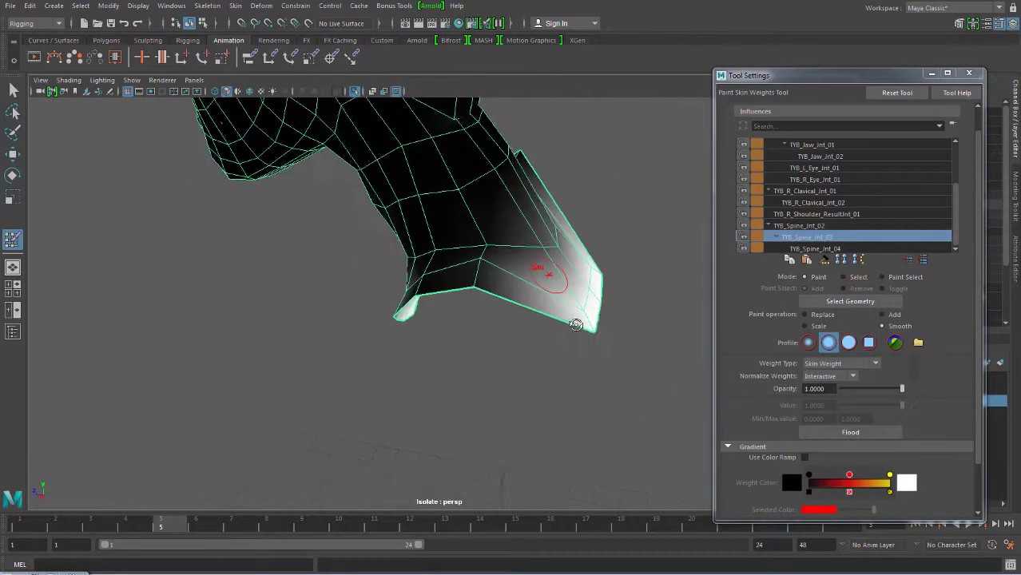
{"action": "left_click_drag", "start_coordinate": [958, 206], "coordinate": [961, 146]}
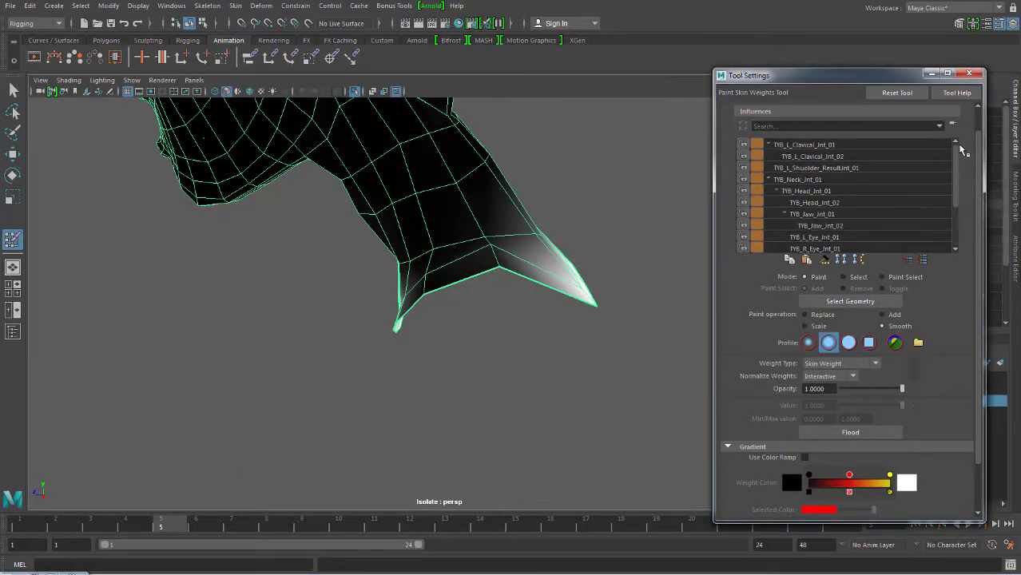
{"action": "left_click", "coordinate": [827, 147]}
{"action": "mouse_move", "coordinate": [524, 255]}
{"action": "left_mouse_down", "text": "alt"}
{"action": "mouse_move", "coordinate": [521, 274]}
{"action": "mouse_move", "coordinate": [515, 243]}
{"action": "left_mouse_up", "text": "alt"}
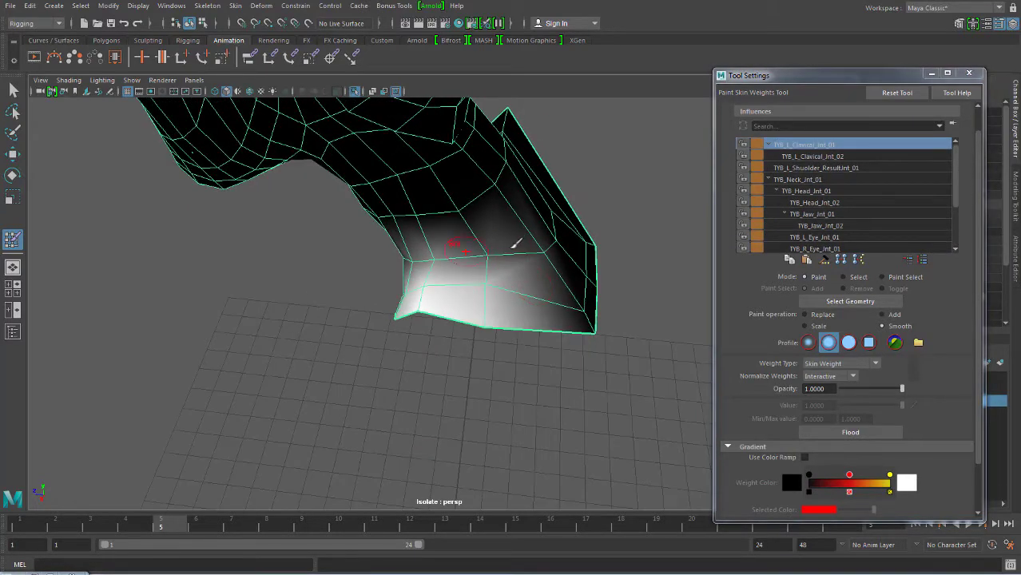
{"action": "mouse_move", "coordinate": [526, 340]}
{"action": "left_mouse_down", "text": "alt"}
{"action": "mouse_move", "coordinate": [510, 303]}
{"action": "mouse_move", "coordinate": [433, 313]}
{"action": "mouse_move", "coordinate": [679, 285]}
{"action": "mouse_move", "coordinate": [479, 278]}
{"action": "mouse_move", "coordinate": [453, 262]}
{"action": "left_mouse_up", "text": "alt"}
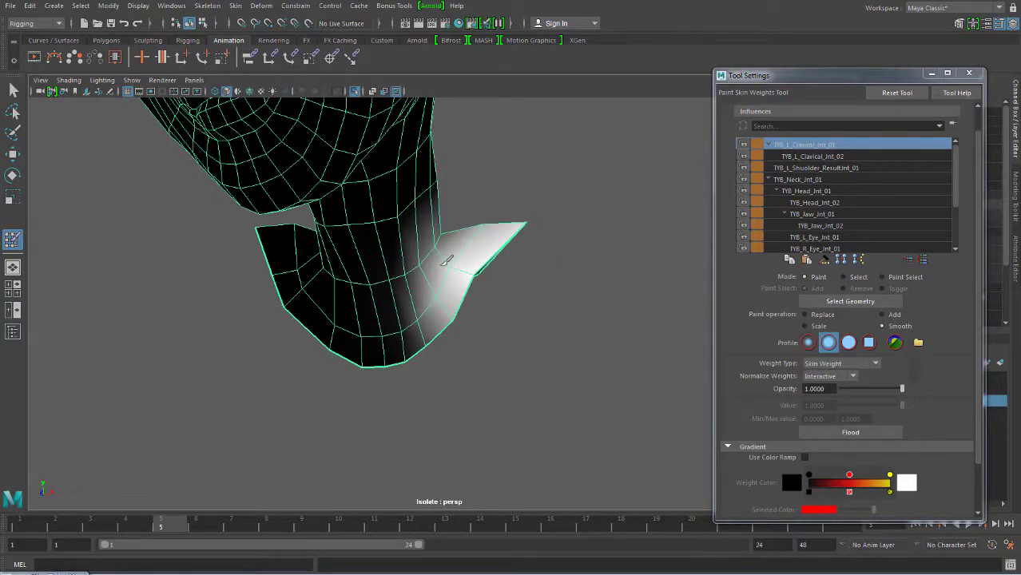
{"action": "left_click_drag", "start_coordinate": [431, 328], "coordinate": [372, 341]}
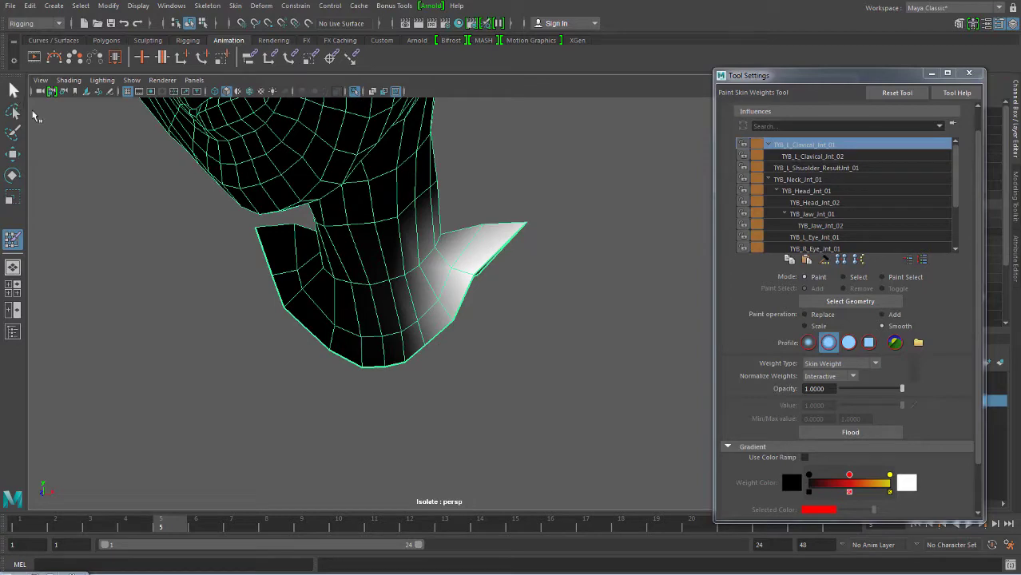
{"action": "left_click", "coordinate": [850, 432]}
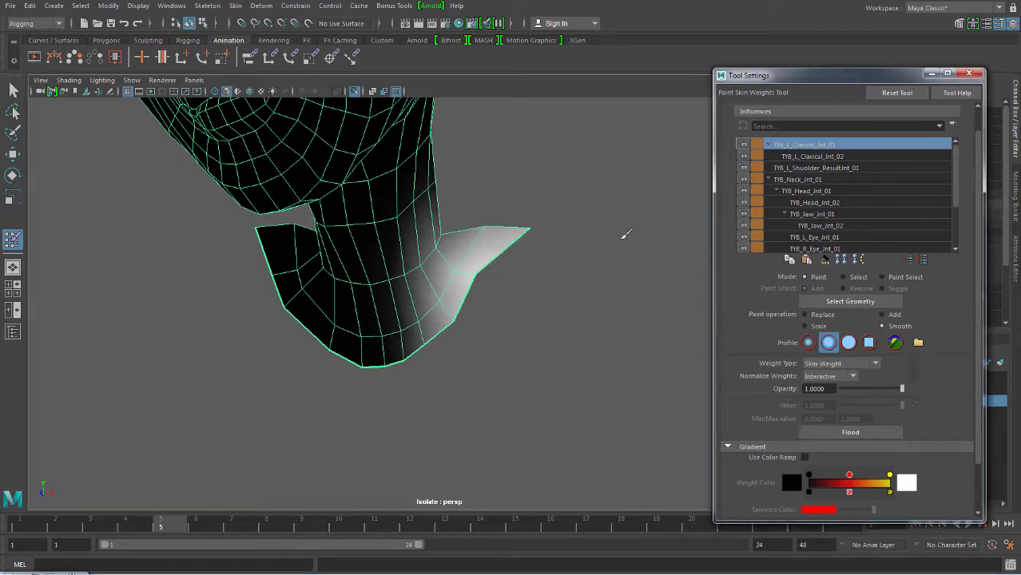
{"action": "mouse_move", "coordinate": [622, 228]}
{"action": "left_mouse_down", "text": "alt"}
{"action": "mouse_move", "coordinate": [413, 252]}
{"action": "mouse_move", "coordinate": [400, 243]}
{"action": "left_mouse_up", "text": "alt"}
- Leave weight painting, show the full rig again, and apply a command from the Skin menu
{"action": "left_click", "coordinate": [14, 92]}
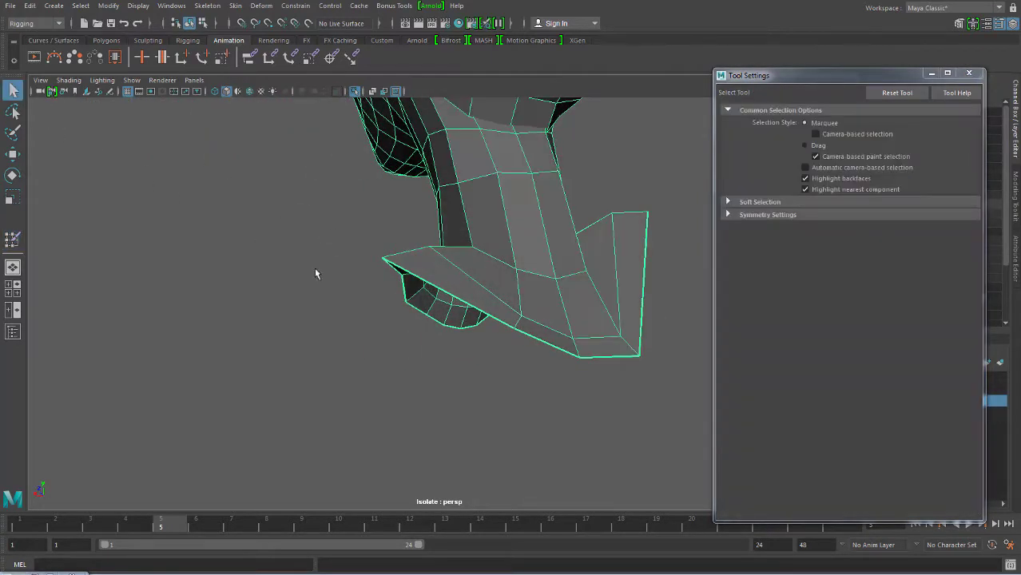
{"action": "left_click", "coordinate": [356, 92]}
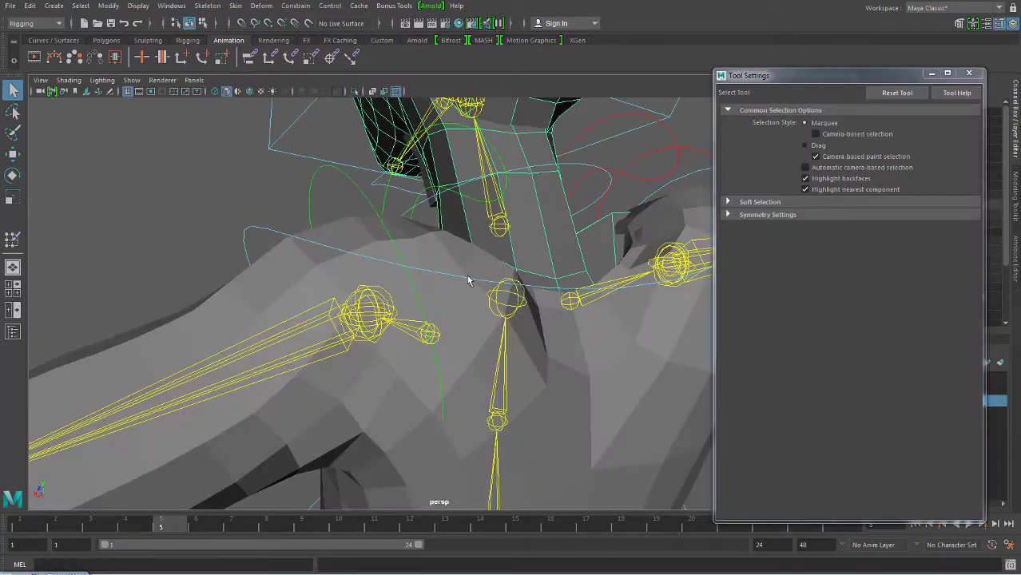
{"action": "mouse_move", "coordinate": [467, 280]}
{"action": "left_mouse_down", "text": "alt"}
{"action": "mouse_move", "coordinate": [414, 345]}
{"action": "mouse_move", "coordinate": [599, 336]}
{"action": "mouse_move", "coordinate": [116, 543]}
{"action": "mouse_move", "coordinate": [24, 526]}
{"action": "left_mouse_up", "text": "alt"}
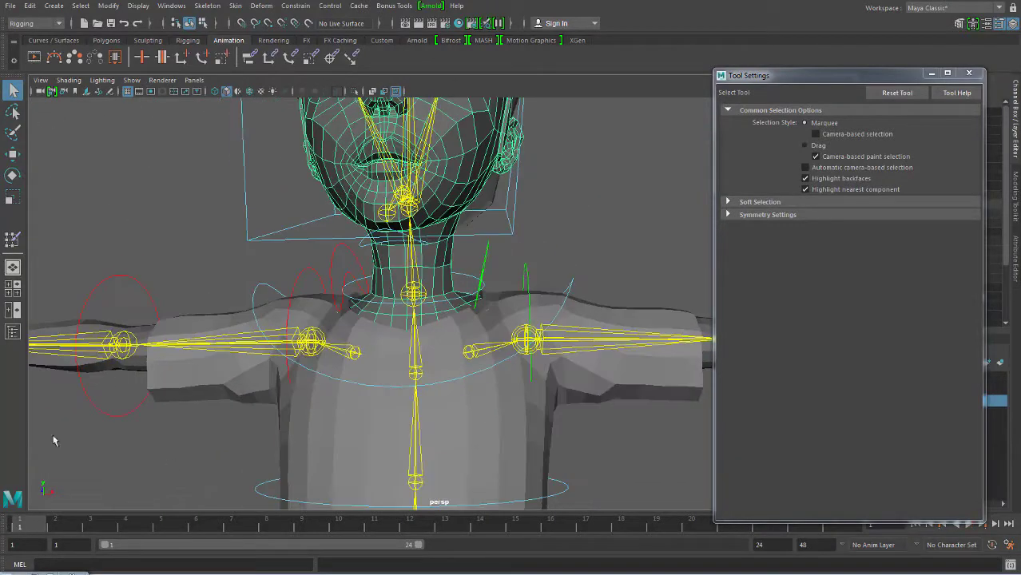
{"action": "left_click", "coordinate": [236, 6]}
{"action": "left_click", "coordinate": [262, 105]}
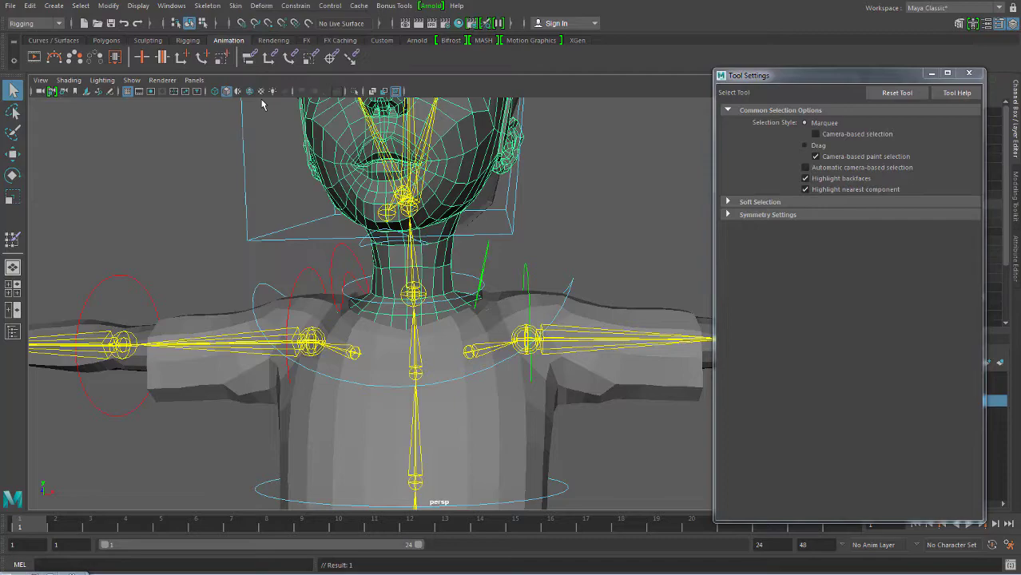
- Deselect the shirt, scrub the timeline to check deformation, and return to frame 1's T-pose
{"action": "left_click", "coordinate": [615, 237]}
{"action": "left_click_drag", "start_coordinate": [615, 237], "coordinate": [185, 464], "text": "alt"}
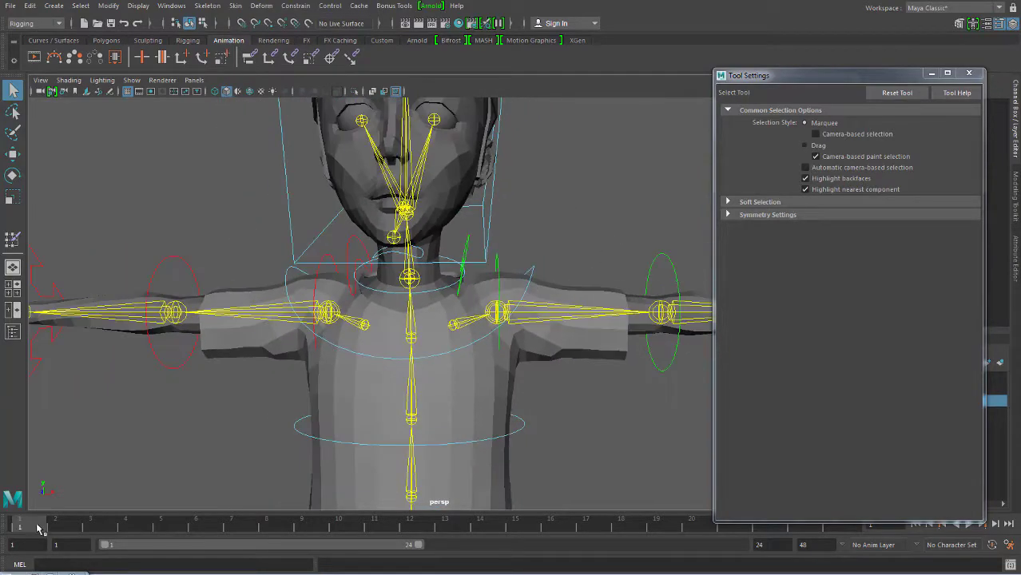
{"action": "mouse_move", "coordinate": [37, 527]}
{"action": "left_mouse_down"}
{"action": "mouse_move", "coordinate": [375, 525]}
{"action": "mouse_move", "coordinate": [48, 524]}
{"action": "mouse_move", "coordinate": [335, 524]}
{"action": "mouse_move", "coordinate": [105, 523]}
{"action": "mouse_move", "coordinate": [160, 525]}
{"action": "left_mouse_up"}
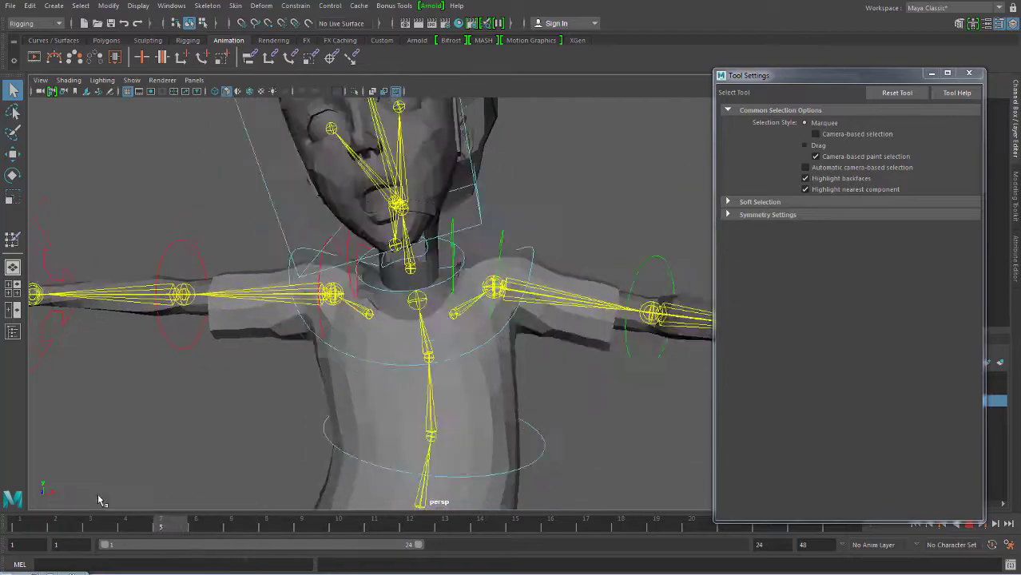
{"action": "key", "text": "alt+shift+v"}
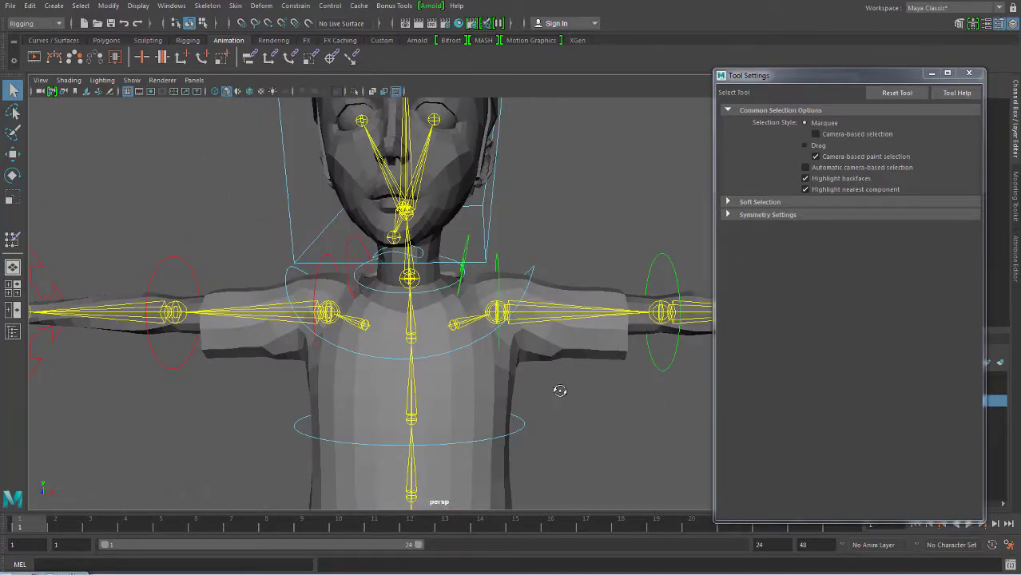
- Select and isolate the shirt, then start the Paint Skin Weights Tool on it
{"action": "mouse_move", "coordinate": [560, 391]}
{"action": "left_mouse_down", "text": "alt"}
{"action": "mouse_move", "coordinate": [579, 354]}
{"action": "mouse_move", "coordinate": [364, 185]}
{"action": "left_mouse_up", "text": "alt"}
{"action": "left_click", "coordinate": [579, 340]}
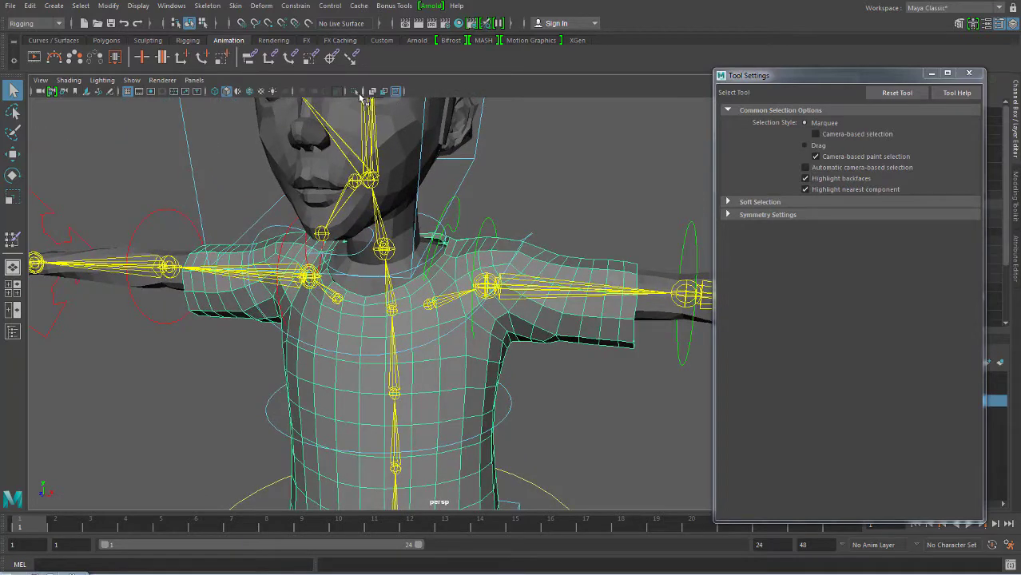
{"action": "left_click", "coordinate": [359, 95]}
{"action": "mouse_move", "coordinate": [527, 302]}
{"action": "left_mouse_down", "text": "alt"}
{"action": "mouse_move", "coordinate": [519, 319]}
{"action": "mouse_move", "coordinate": [523, 228]}
{"action": "mouse_move", "coordinate": [527, 250]}
{"action": "mouse_move", "coordinate": [616, 201]}
{"action": "left_mouse_up", "text": "alt"}
{"action": "right_click", "coordinate": [525, 226]}
{"action": "left_click", "coordinate": [476, 209]}
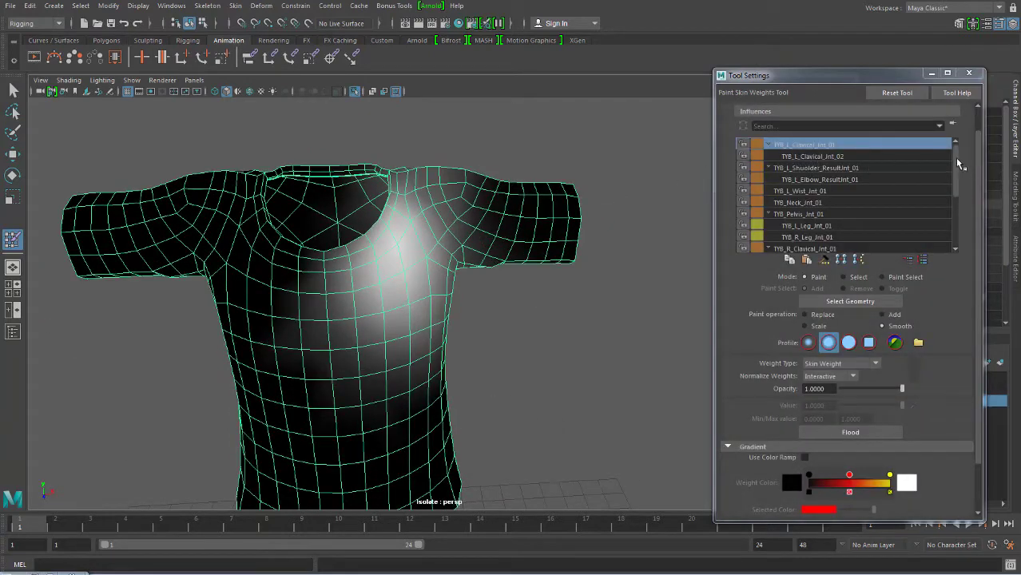
- Show TYB_L_Shoulder_ResultJnt_01's weight map, briefly reveal the full rig, then re-isolate the shirt
{"action": "left_click", "coordinate": [823, 169]}
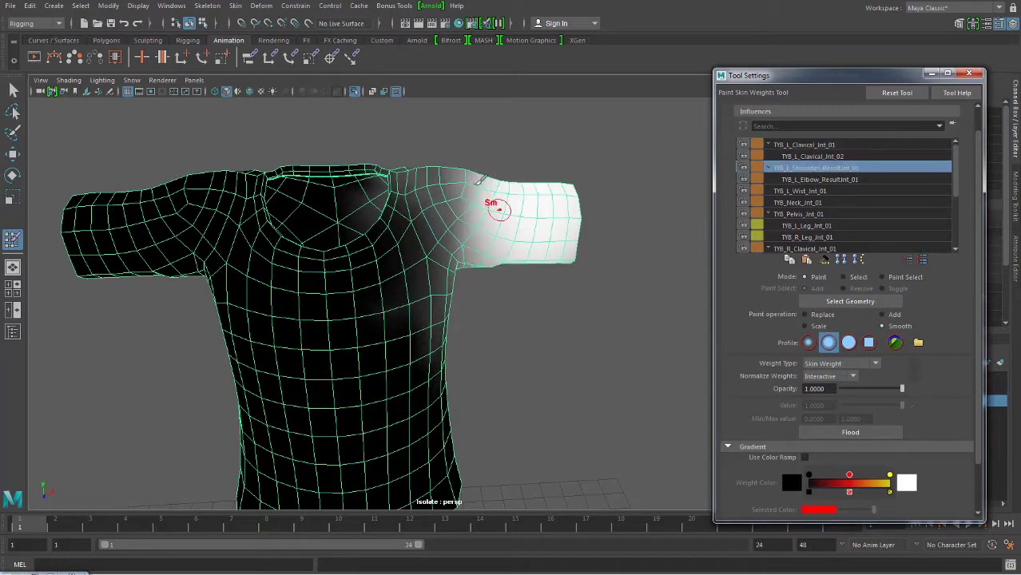
{"action": "left_click_drag", "start_coordinate": [508, 289], "coordinate": [479, 272], "text": "alt"}
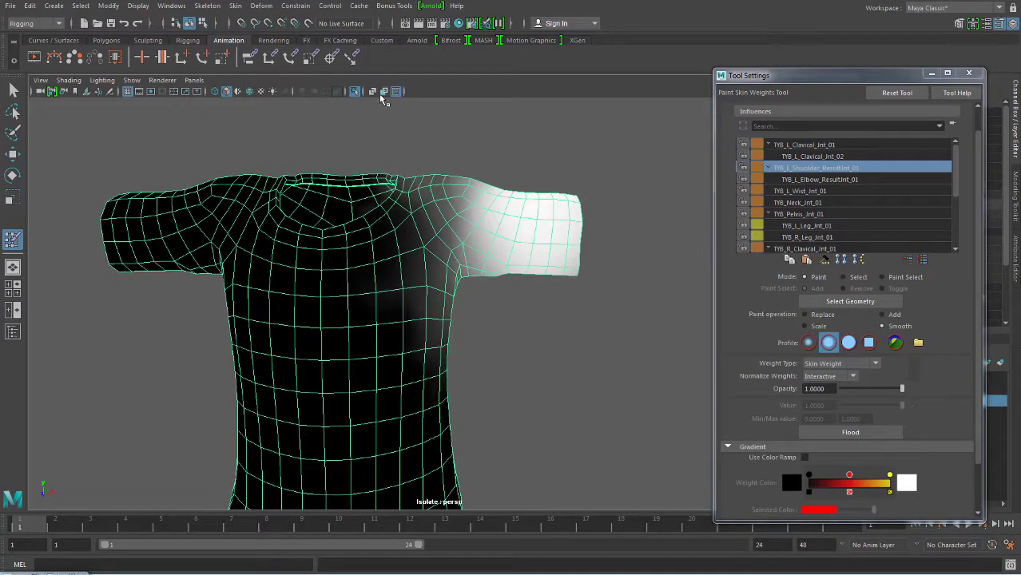
{"action": "key", "text": "ctrl+1"}
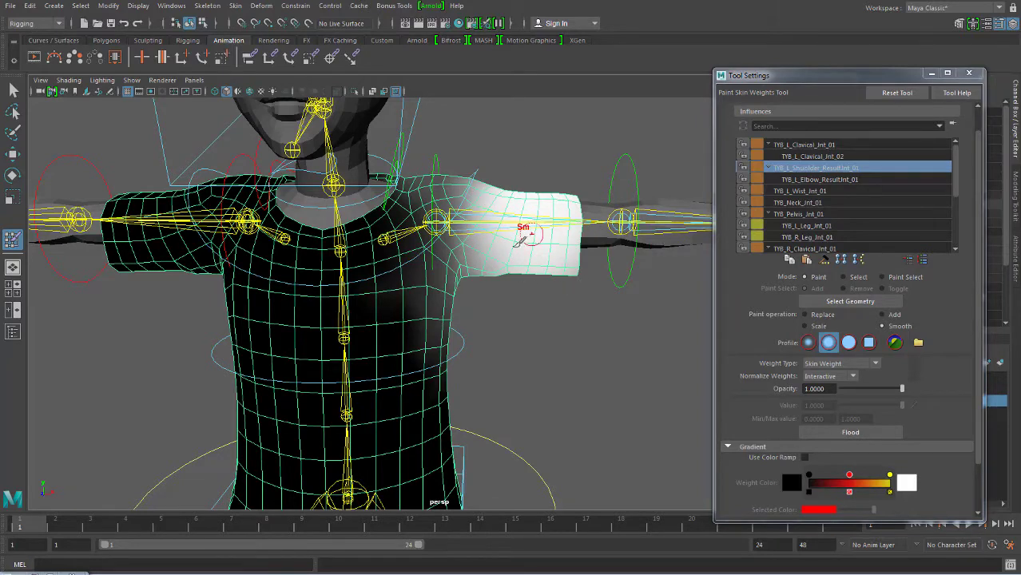
{"action": "left_click", "coordinate": [355, 91]}
{"action": "mouse_move", "coordinate": [432, 269]}
{"action": "left_mouse_down", "text": "alt"}
{"action": "mouse_move", "coordinate": [410, 267]}
{"action": "mouse_move", "coordinate": [464, 285]}
{"action": "mouse_move", "coordinate": [439, 321]}
{"action": "left_mouse_up", "text": "alt"}
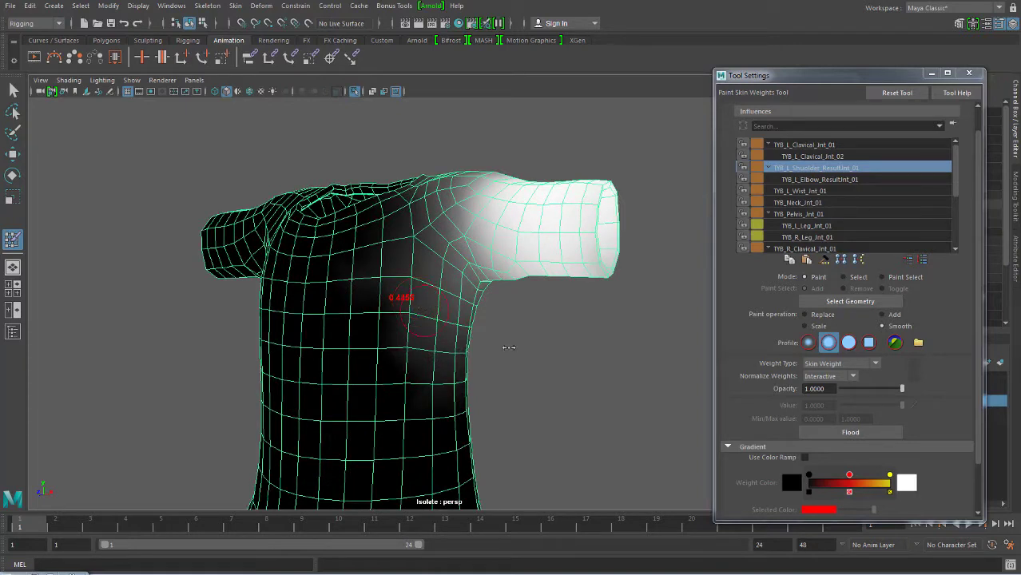
- Switch to Replace at value 0 and paint out shoulder weight over the upper chest and armpit
{"action": "left_click", "coordinate": [821, 315]}
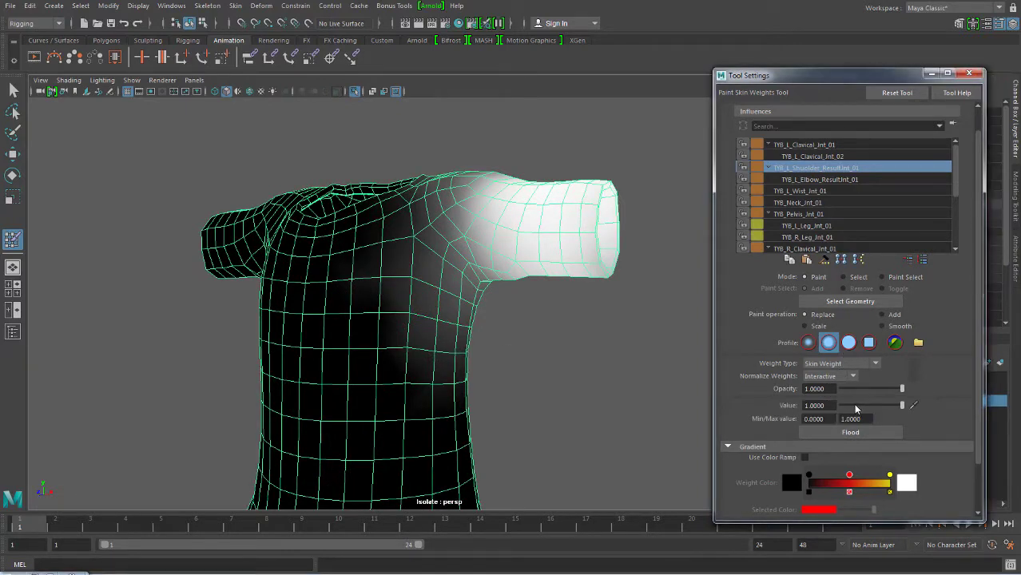
{"action": "left_click_drag", "start_coordinate": [411, 250], "coordinate": [417, 300], "text": "alt"}
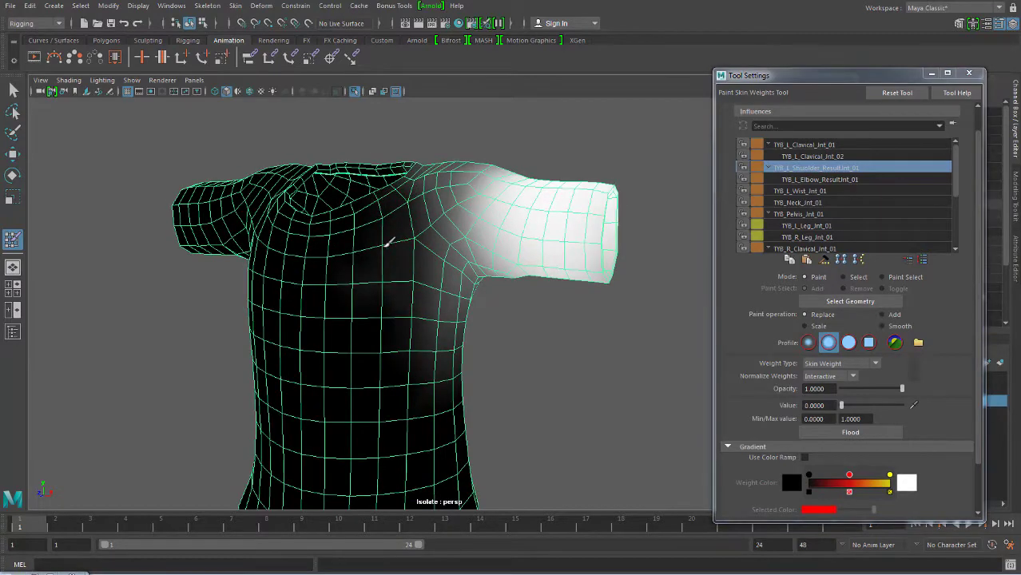
{"action": "left_click_drag", "start_coordinate": [390, 263], "coordinate": [422, 119], "text": "alt"}
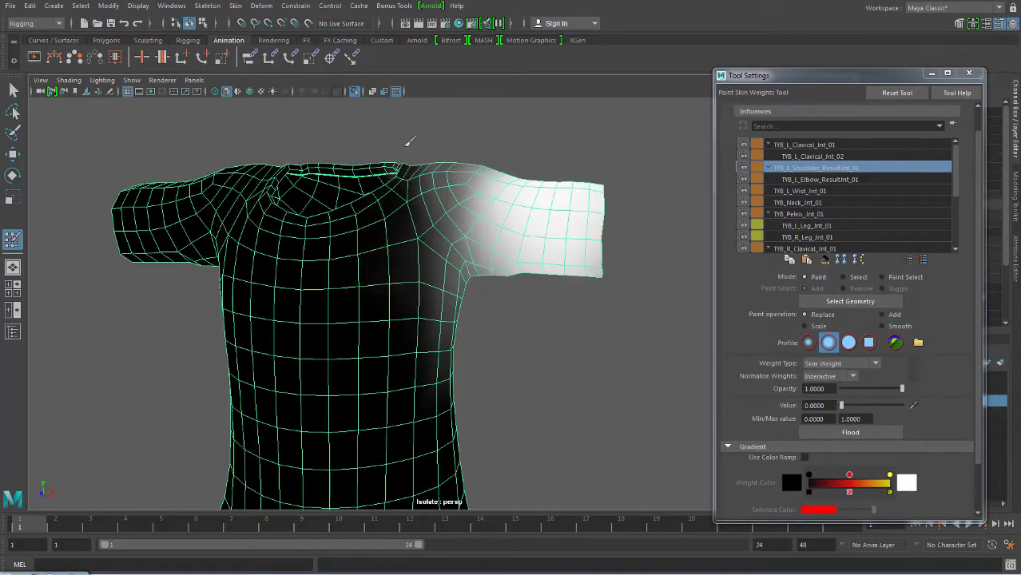
{"action": "left_click_drag", "start_coordinate": [444, 254], "coordinate": [479, 239], "text": "alt"}
{"action": "scroll", "coordinate": [456, 308], "scroll_direction": "up", "scroll_amount": 3}
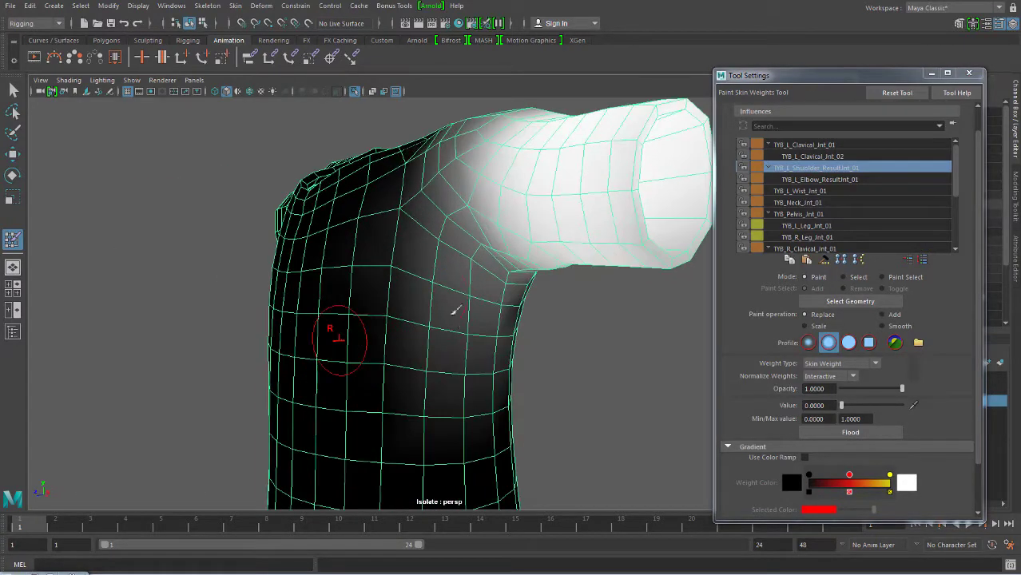
{"action": "left_click_drag", "start_coordinate": [497, 321], "coordinate": [460, 375]}
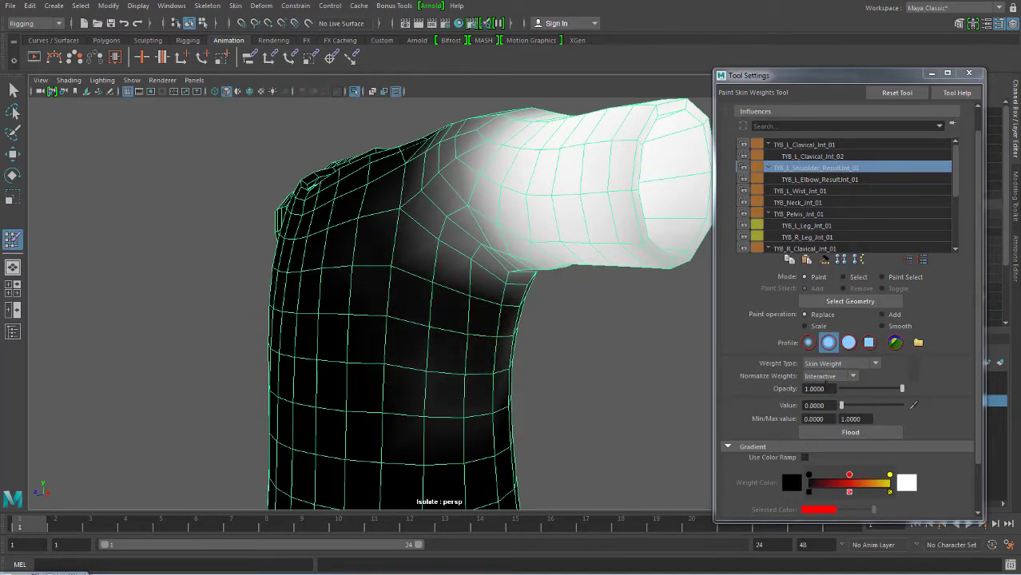
{"action": "left_click_drag", "start_coordinate": [559, 359], "coordinate": [523, 382], "text": "alt"}
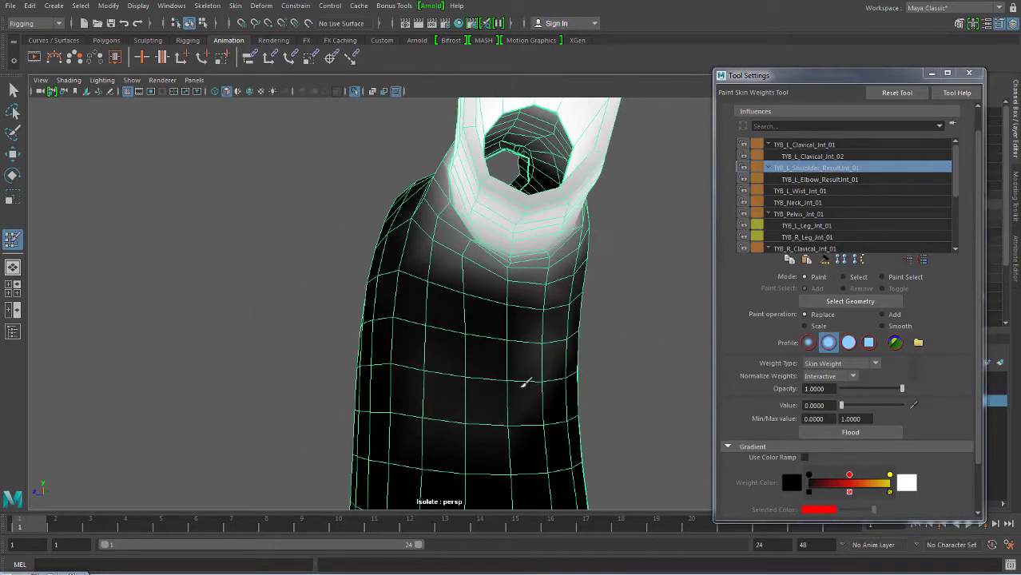
{"action": "mouse_move", "coordinate": [495, 341]}
{"action": "left_mouse_down"}
{"action": "mouse_move", "coordinate": [558, 343]}
{"action": "mouse_move", "coordinate": [564, 354]}
{"action": "mouse_move", "coordinate": [633, 212]}
{"action": "mouse_move", "coordinate": [627, 269]}
{"action": "mouse_move", "coordinate": [467, 307]}
{"action": "left_mouse_up"}
{"action": "mouse_move", "coordinate": [551, 258]}
{"action": "left_mouse_down"}
{"action": "mouse_move", "coordinate": [599, 296]}
{"action": "mouse_move", "coordinate": [550, 308]}
{"action": "mouse_move", "coordinate": [431, 382]}
{"action": "mouse_move", "coordinate": [423, 374]}
{"action": "left_mouse_up"}
{"action": "left_click_drag", "start_coordinate": [543, 291], "coordinate": [457, 267], "text": "alt"}
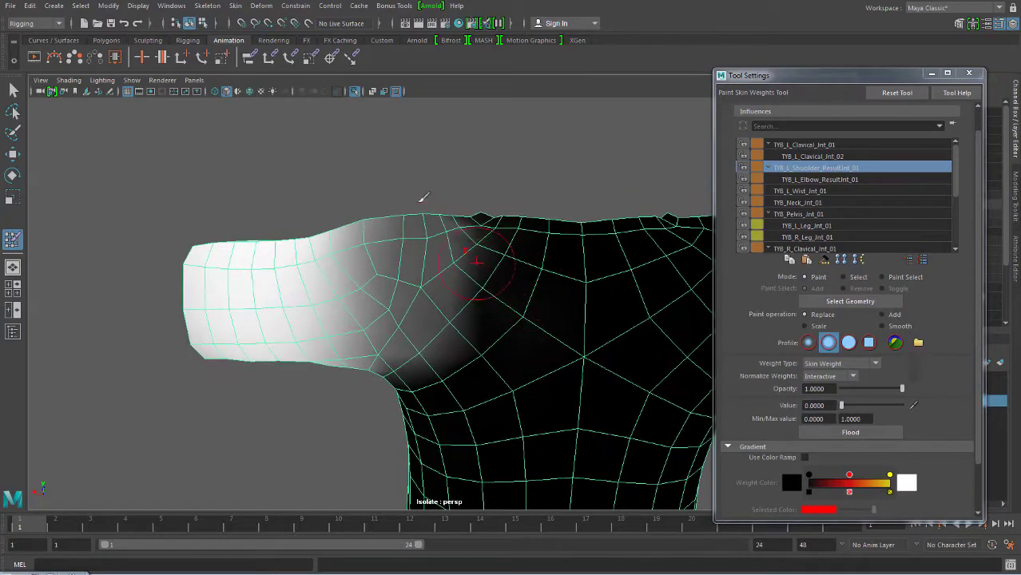
{"action": "mouse_move", "coordinate": [415, 224]}
{"action": "left_mouse_down"}
{"action": "mouse_move", "coordinate": [457, 267]}
{"action": "mouse_move", "coordinate": [467, 214]}
{"action": "left_mouse_up"}
{"action": "mouse_move", "coordinate": [404, 363]}
{"action": "left_mouse_down"}
{"action": "mouse_move", "coordinate": [422, 337]}
{"action": "mouse_move", "coordinate": [406, 364]}
{"action": "mouse_move", "coordinate": [422, 342]}
{"action": "mouse_move", "coordinate": [465, 341]}
{"action": "mouse_move", "coordinate": [484, 280]}
{"action": "left_mouse_up"}
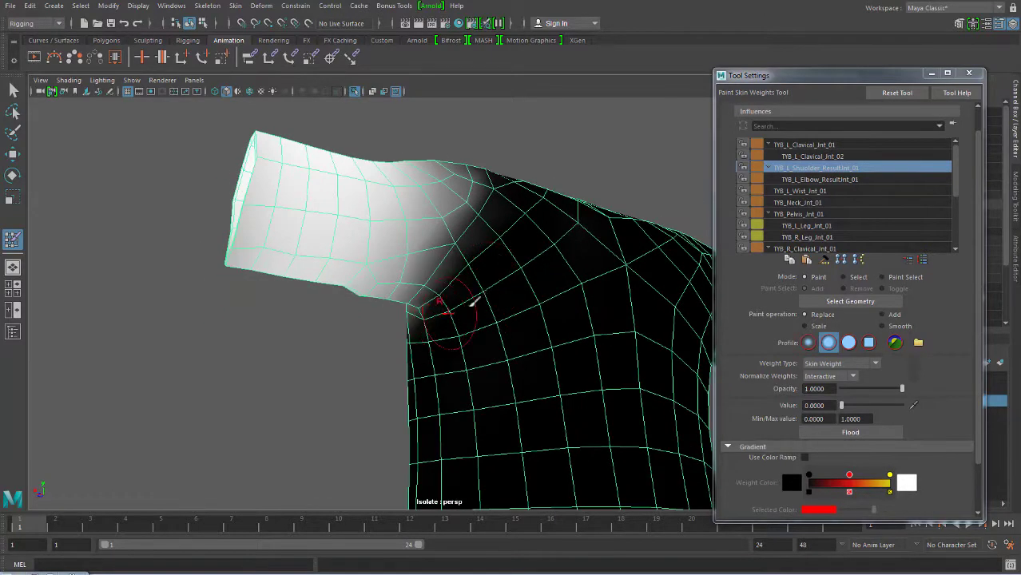
- Zero out the remaining shoulder weight near the shoulder top and along the armhole edge
{"action": "mouse_move", "coordinate": [397, 354]}
{"action": "left_mouse_down", "text": "alt"}
{"action": "mouse_move", "coordinate": [547, 359]}
{"action": "mouse_move", "coordinate": [480, 324]}
{"action": "mouse_move", "coordinate": [410, 342]}
{"action": "mouse_move", "coordinate": [416, 369]}
{"action": "left_mouse_up", "text": "alt"}
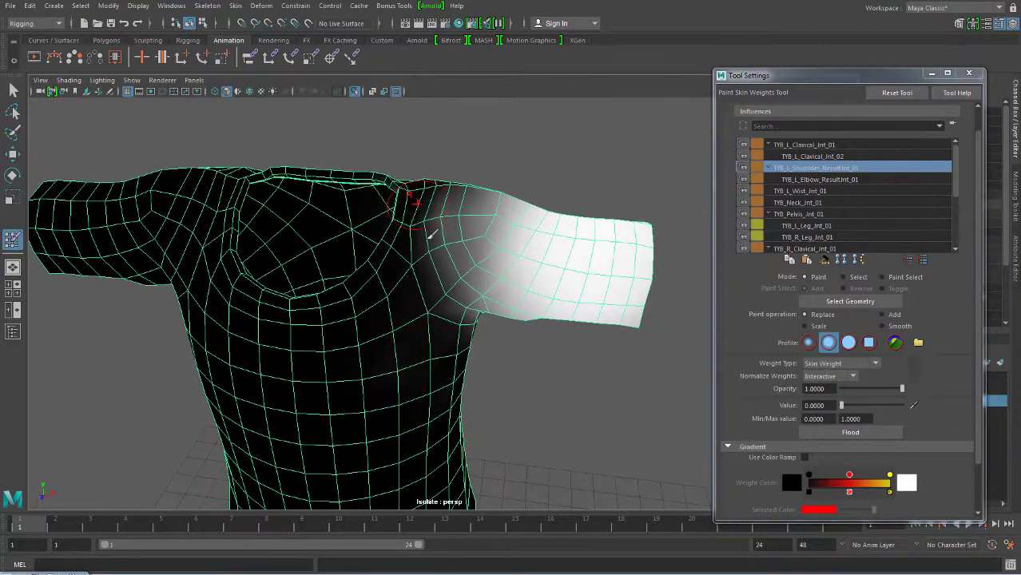
{"action": "mouse_move", "coordinate": [431, 235]}
{"action": "left_mouse_down"}
{"action": "mouse_move", "coordinate": [454, 309]}
{"action": "mouse_move", "coordinate": [438, 339]}
{"action": "left_mouse_up"}
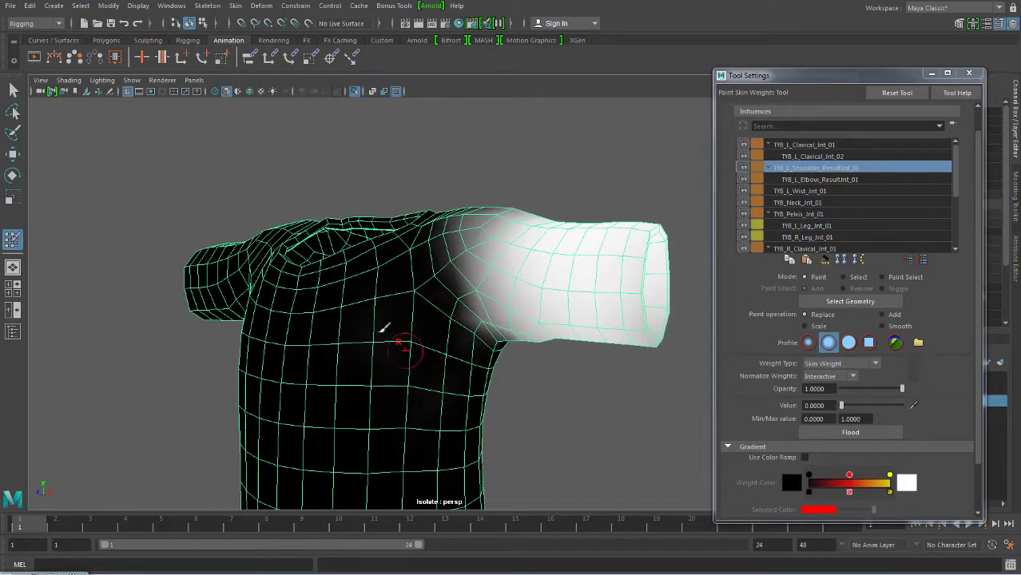
{"action": "left_click_drag", "start_coordinate": [461, 321], "coordinate": [520, 342], "text": "alt"}
{"action": "right_click_drag", "start_coordinate": [520, 342], "coordinate": [483, 324], "text": "alt"}
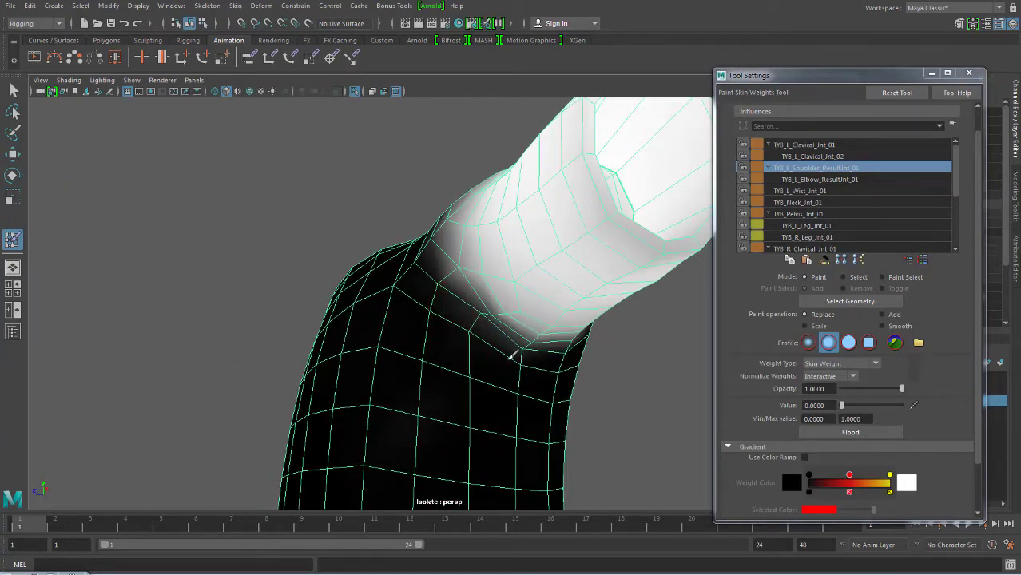
{"action": "left_click_drag", "start_coordinate": [447, 339], "coordinate": [449, 330], "text": "alt"}
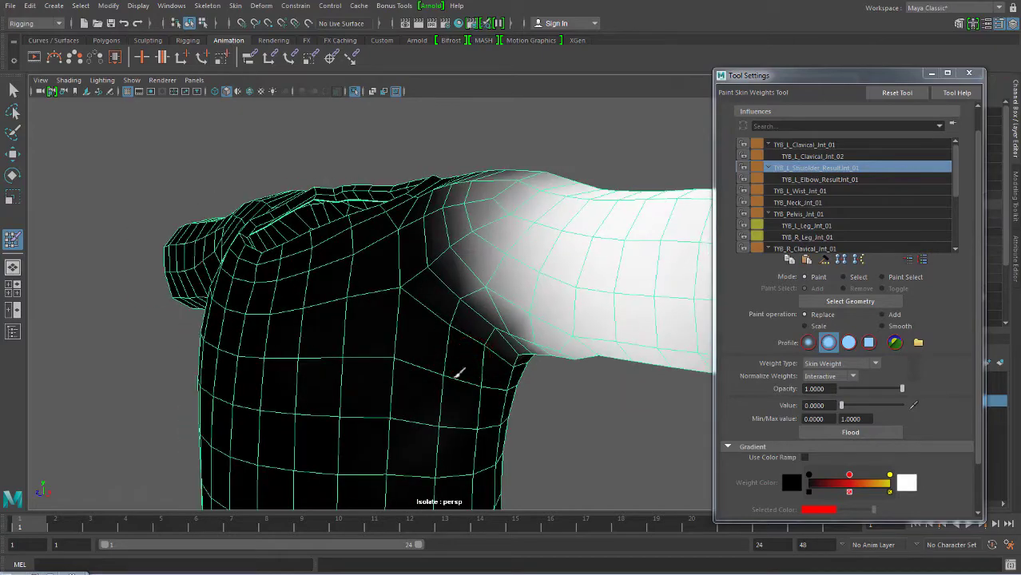
{"action": "mouse_move", "coordinate": [459, 373]}
{"action": "left_mouse_down", "text": "alt"}
{"action": "mouse_move", "coordinate": [506, 332]}
{"action": "mouse_move", "coordinate": [514, 351]}
{"action": "left_mouse_up", "text": "alt"}
{"action": "mouse_move", "coordinate": [469, 279]}
{"action": "left_mouse_down", "text": "alt"}
{"action": "mouse_move", "coordinate": [460, 225]}
{"action": "mouse_move", "coordinate": [434, 299]}
{"action": "mouse_move", "coordinate": [457, 237]}
{"action": "mouse_move", "coordinate": [424, 217]}
{"action": "left_mouse_up", "text": "alt"}
{"action": "mouse_move", "coordinate": [424, 216]}
{"action": "right_mouse_down", "text": "alt"}
{"action": "mouse_move", "coordinate": [492, 260]}
{"action": "mouse_move", "coordinate": [479, 228]}
{"action": "right_mouse_up", "text": "alt"}
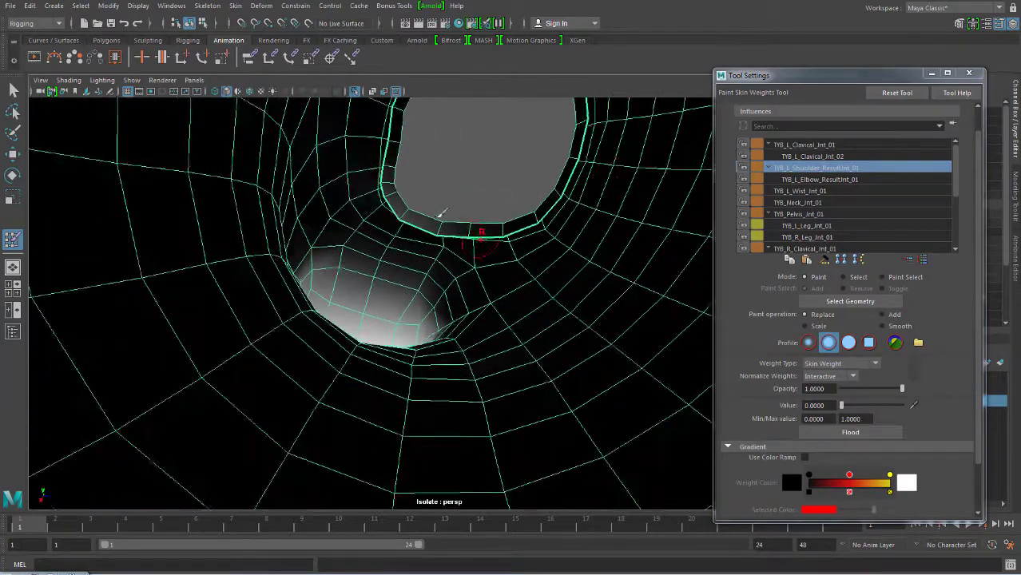
{"action": "mouse_move", "coordinate": [479, 228]}
{"action": "left_mouse_down", "text": "alt"}
{"action": "mouse_move", "coordinate": [492, 230]}
{"action": "mouse_move", "coordinate": [393, 201]}
{"action": "left_mouse_up", "text": "alt"}
{"action": "left_click_drag", "start_coordinate": [426, 235], "coordinate": [420, 237]}
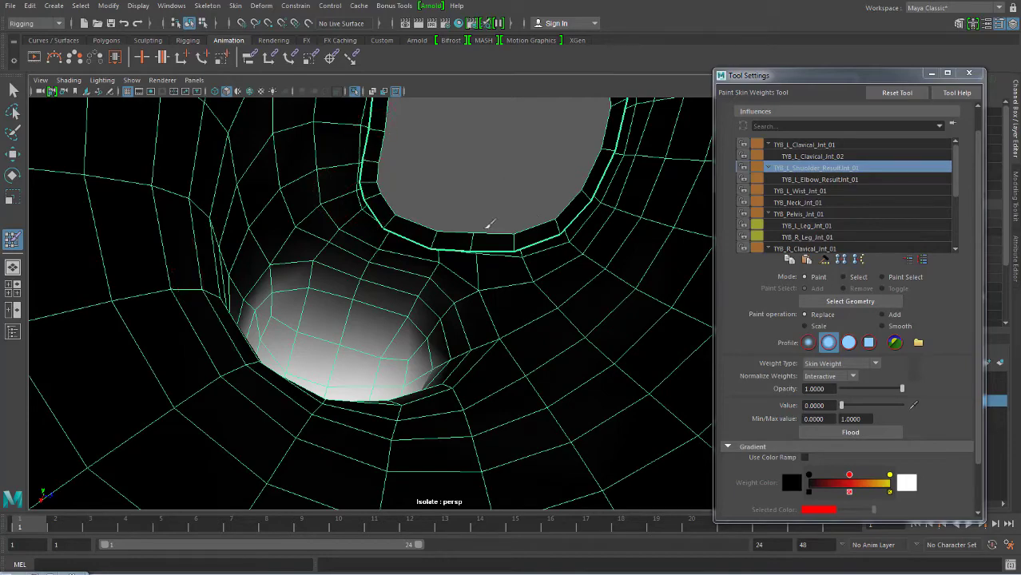
{"action": "mouse_move", "coordinate": [488, 224]}
{"action": "left_mouse_down", "text": "alt"}
{"action": "mouse_move", "coordinate": [446, 289]}
{"action": "mouse_move", "coordinate": [529, 235]}
{"action": "left_mouse_up", "text": "alt"}
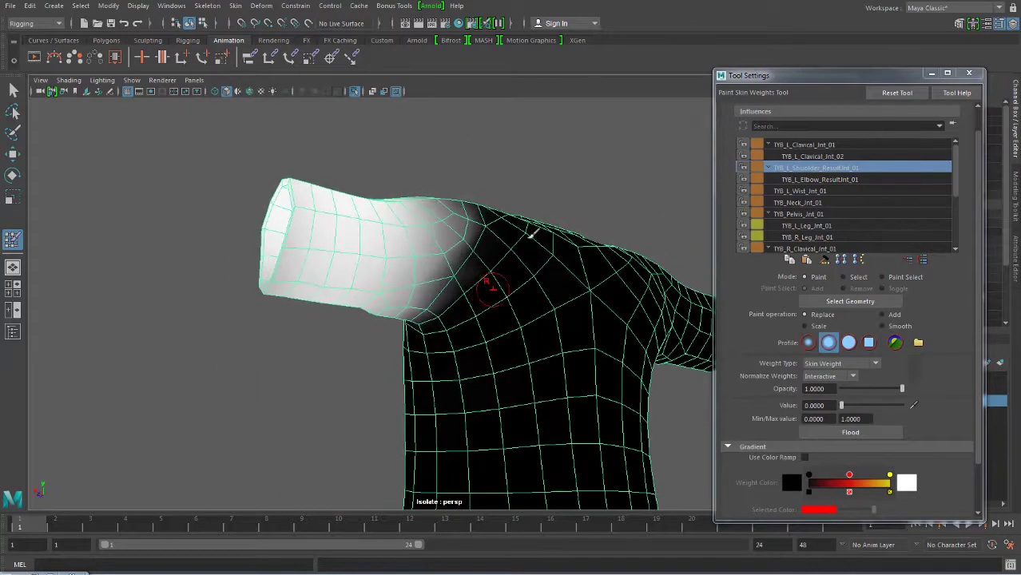
- Show the left elbow joint's weights and inspect the sleeve and its opening from many angles
{"action": "left_click", "coordinate": [814, 182]}
{"action": "mouse_move", "coordinate": [497, 273]}
{"action": "left_mouse_down", "text": "alt"}
{"action": "mouse_move", "coordinate": [346, 284]}
{"action": "mouse_move", "coordinate": [587, 268]}
{"action": "mouse_move", "coordinate": [513, 307]}
{"action": "mouse_move", "coordinate": [527, 280]}
{"action": "left_mouse_up", "text": "alt"}
{"action": "mouse_move", "coordinate": [501, 314]}
{"action": "left_mouse_down", "text": "alt"}
{"action": "mouse_move", "coordinate": [483, 326]}
{"action": "mouse_move", "coordinate": [463, 319]}
{"action": "left_mouse_up", "text": "alt"}
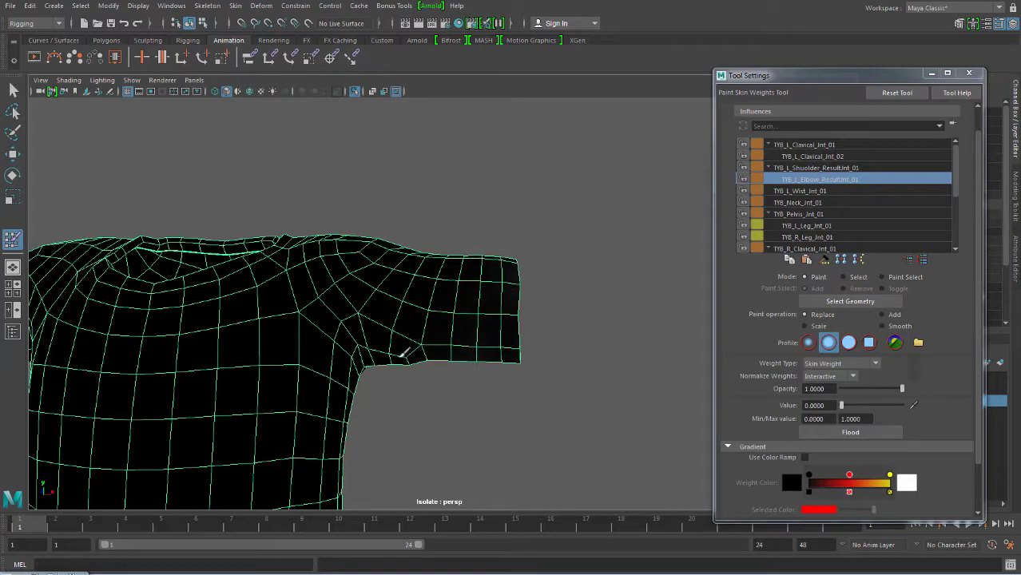
{"action": "left_click_drag", "start_coordinate": [420, 333], "coordinate": [502, 382], "text": "alt"}
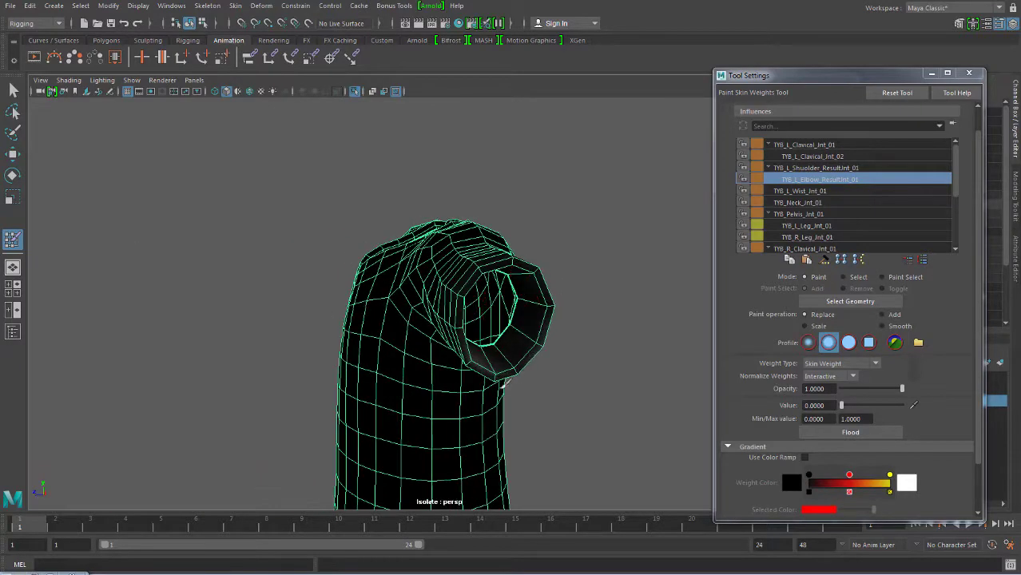
{"action": "left_click_drag", "start_coordinate": [544, 331], "coordinate": [426, 360], "text": "alt"}
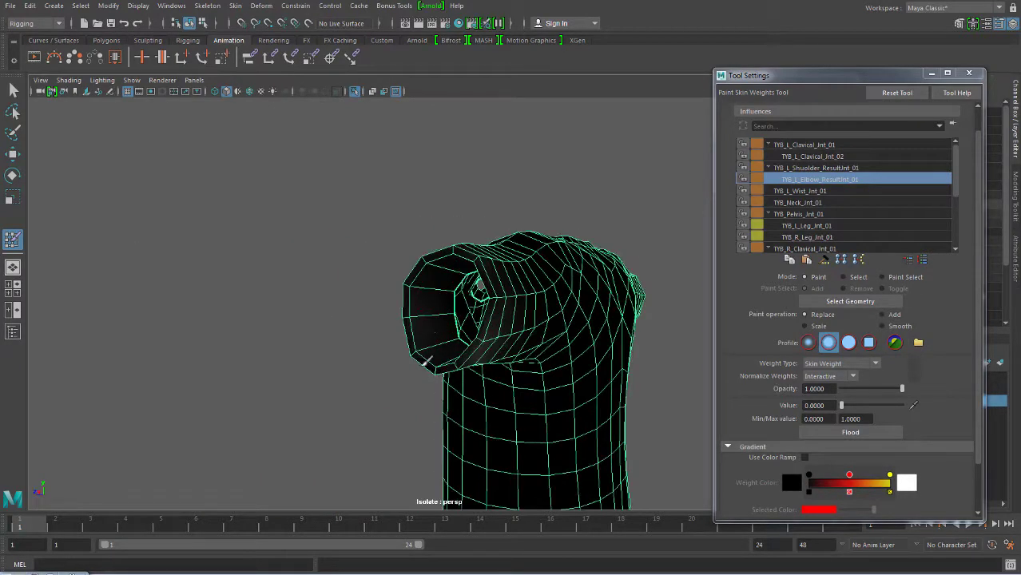
{"action": "mouse_move", "coordinate": [453, 317]}
{"action": "left_mouse_down", "text": "alt"}
{"action": "mouse_move", "coordinate": [432, 326]}
{"action": "mouse_move", "coordinate": [448, 285]}
{"action": "left_mouse_up", "text": "alt"}
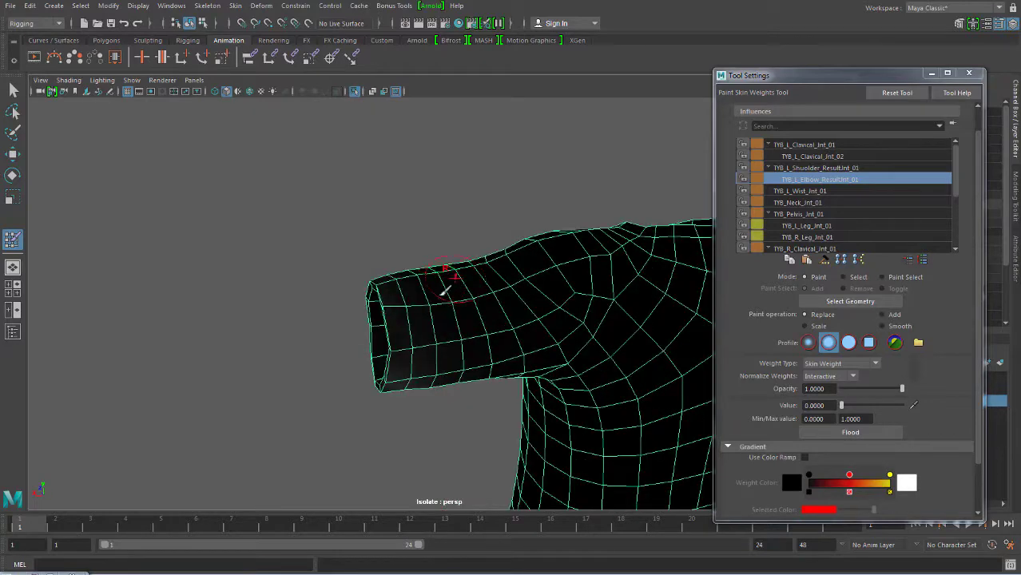
{"action": "left_click_drag", "start_coordinate": [398, 375], "coordinate": [437, 263], "text": "alt"}
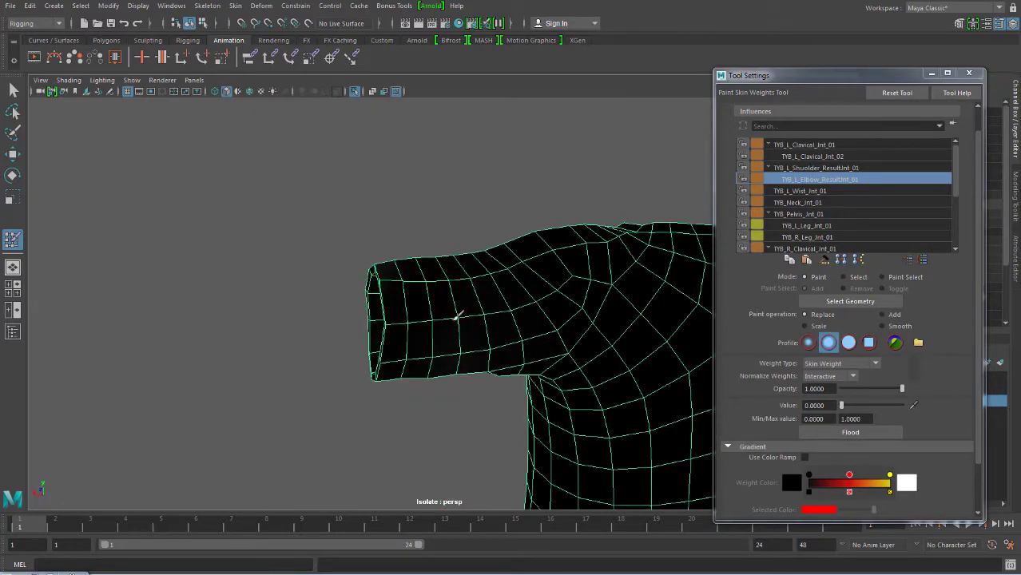
{"action": "mouse_move", "coordinate": [482, 356]}
{"action": "left_mouse_down", "text": "alt"}
{"action": "mouse_move", "coordinate": [516, 296]}
{"action": "mouse_move", "coordinate": [452, 336]}
{"action": "left_mouse_up", "text": "alt"}
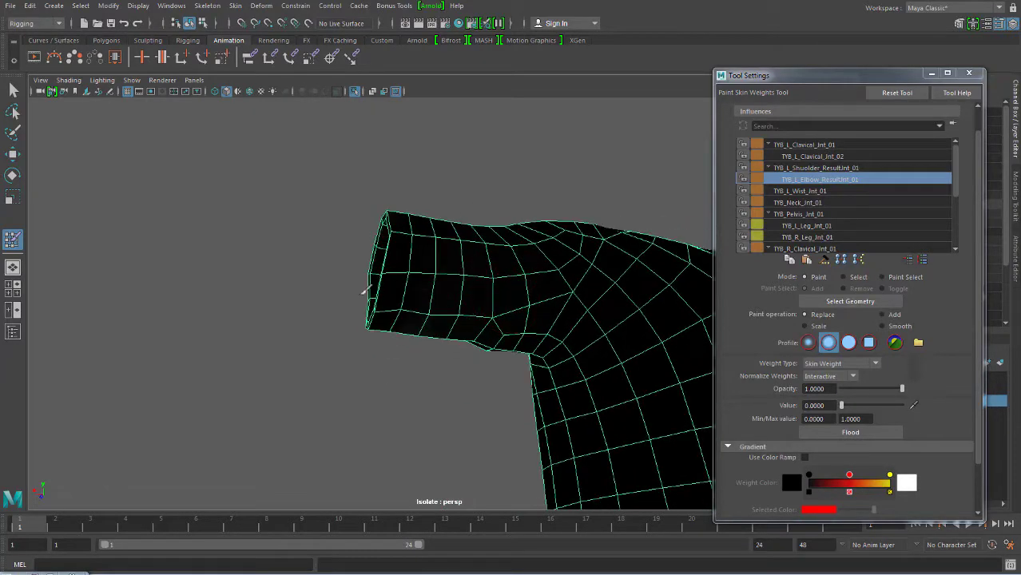
{"action": "mouse_move", "coordinate": [364, 292]}
{"action": "left_mouse_down", "text": "alt"}
{"action": "mouse_move", "coordinate": [535, 331]}
{"action": "mouse_move", "coordinate": [511, 274]}
{"action": "mouse_move", "coordinate": [491, 313]}
{"action": "left_mouse_up", "text": "alt"}
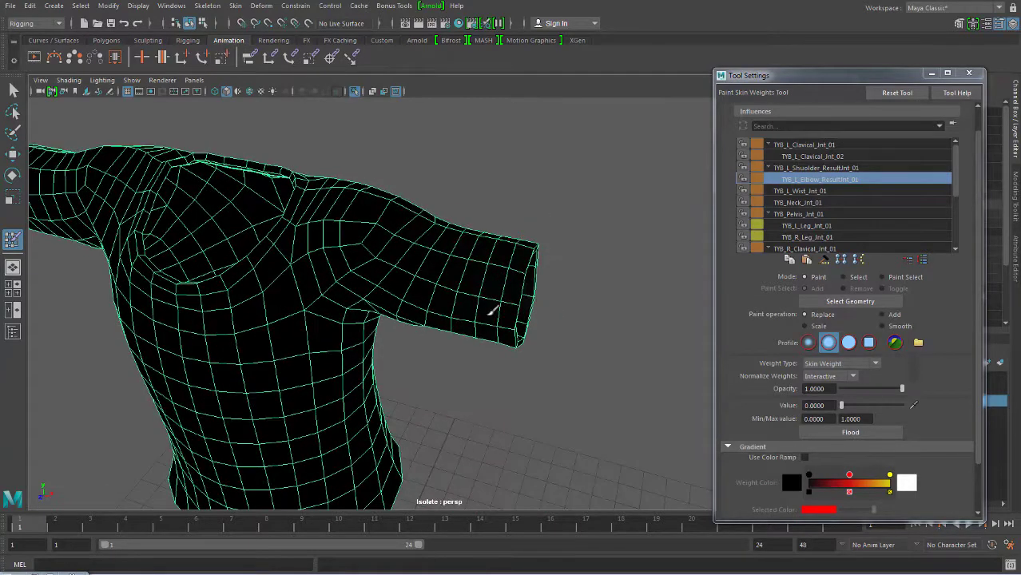
{"action": "mouse_move", "coordinate": [349, 260]}
{"action": "left_mouse_down", "text": "alt"}
{"action": "mouse_move", "coordinate": [422, 254]}
{"action": "mouse_move", "coordinate": [511, 319]}
{"action": "mouse_move", "coordinate": [532, 323]}
{"action": "mouse_move", "coordinate": [531, 307]}
{"action": "mouse_move", "coordinate": [554, 290]}
{"action": "mouse_move", "coordinate": [549, 324]}
{"action": "left_mouse_up", "text": "alt"}
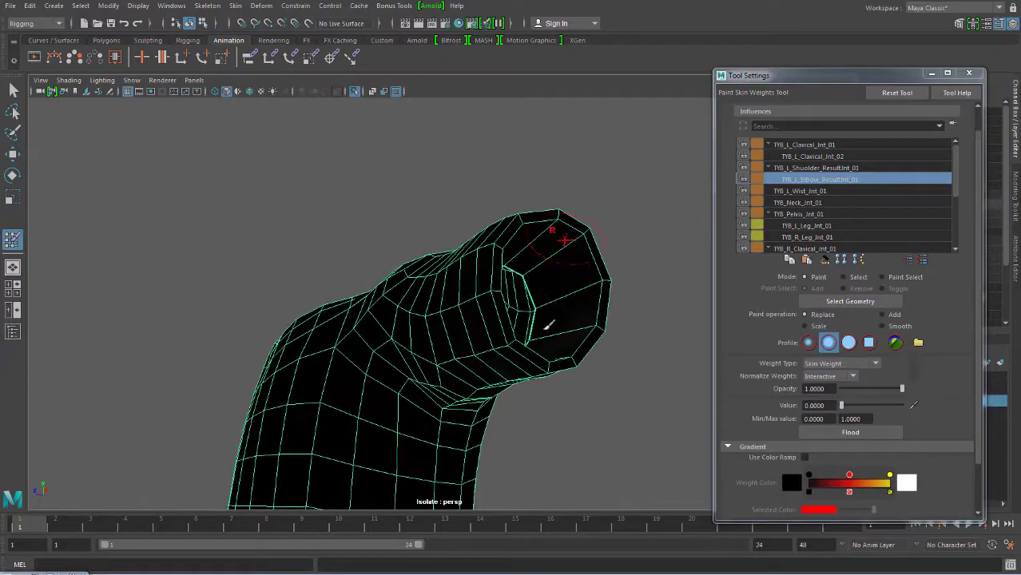
{"action": "mouse_move", "coordinate": [575, 281]}
{"action": "left_mouse_down", "text": "alt"}
{"action": "mouse_move", "coordinate": [588, 296]}
{"action": "mouse_move", "coordinate": [511, 260]}
{"action": "left_mouse_up", "text": "alt"}
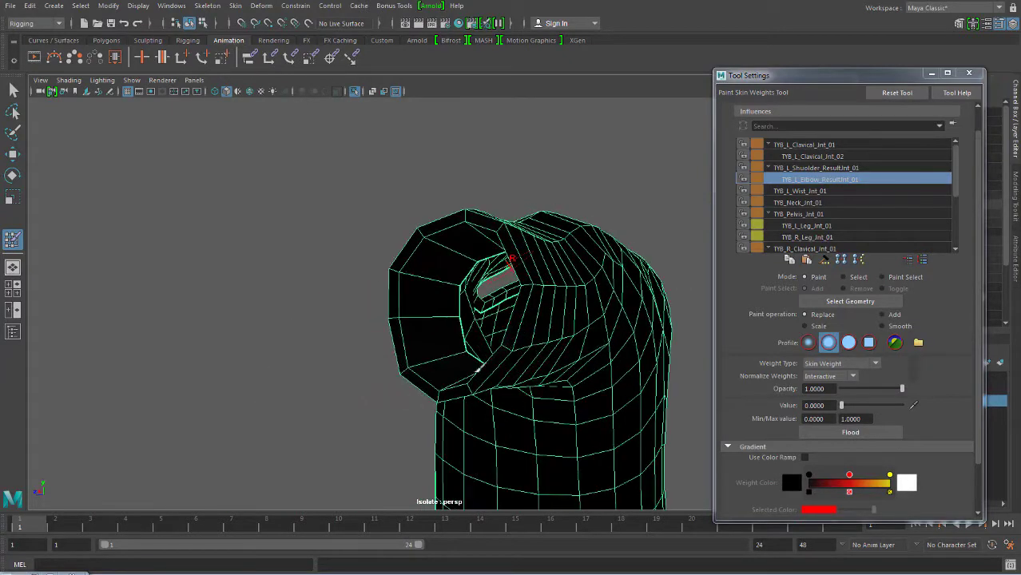
{"action": "left_click_drag", "start_coordinate": [441, 322], "coordinate": [510, 246], "text": "alt"}
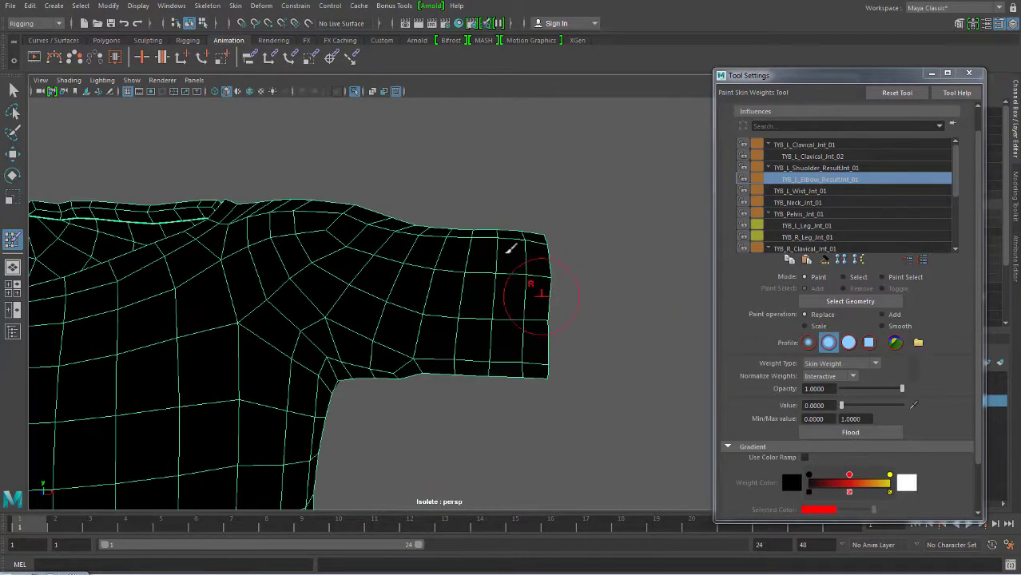
{"action": "scroll", "coordinate": [447, 278], "scroll_direction": "up", "scroll_amount": 3}
- Compare the left clavicle and left shoulder weight maps, ending on TYB_L_Clavical_Jnt_01
{"action": "left_click", "coordinate": [807, 146]}
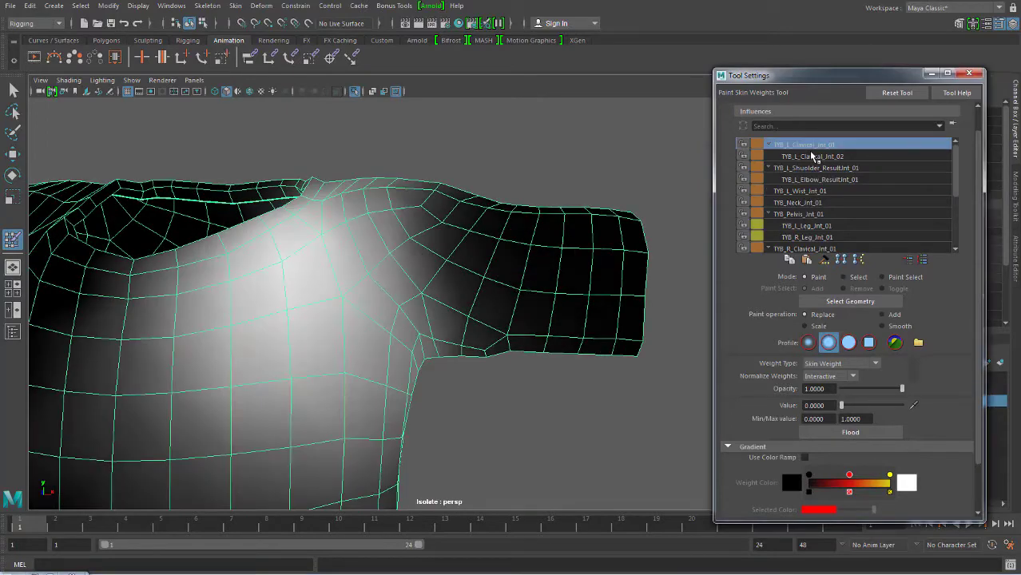
{"action": "left_click_drag", "start_coordinate": [490, 234], "coordinate": [387, 262], "text": "alt"}
{"action": "scroll", "coordinate": [415, 276], "scroll_direction": "up", "scroll_amount": 3}
{"action": "scroll", "coordinate": [434, 285], "scroll_direction": "down", "scroll_amount": 5}
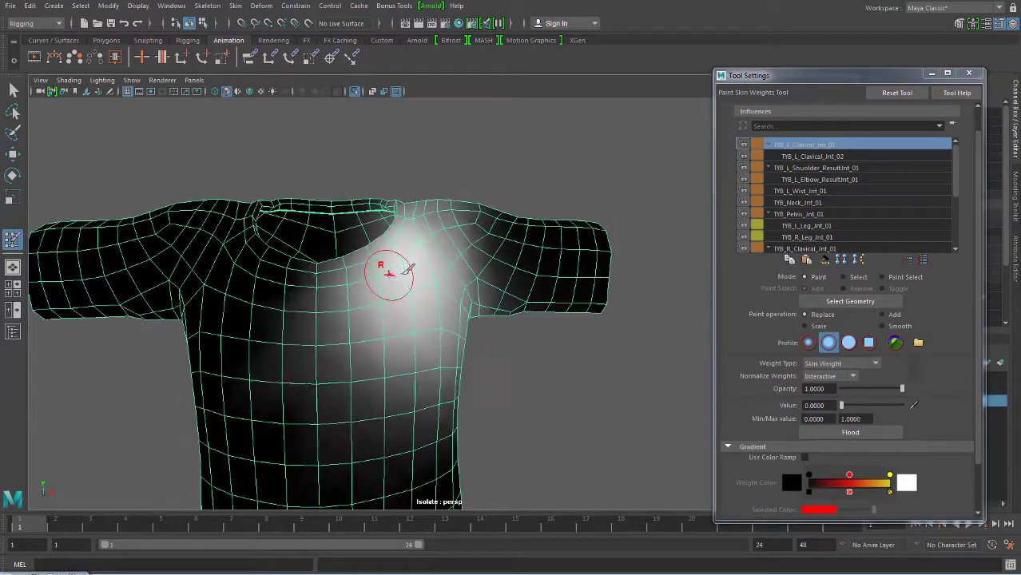
{"action": "left_click", "coordinate": [814, 168]}
{"action": "scroll", "coordinate": [514, 320], "scroll_direction": "up", "scroll_amount": 2}
{"action": "scroll", "coordinate": [520, 303], "scroll_direction": "up", "scroll_amount": 1}
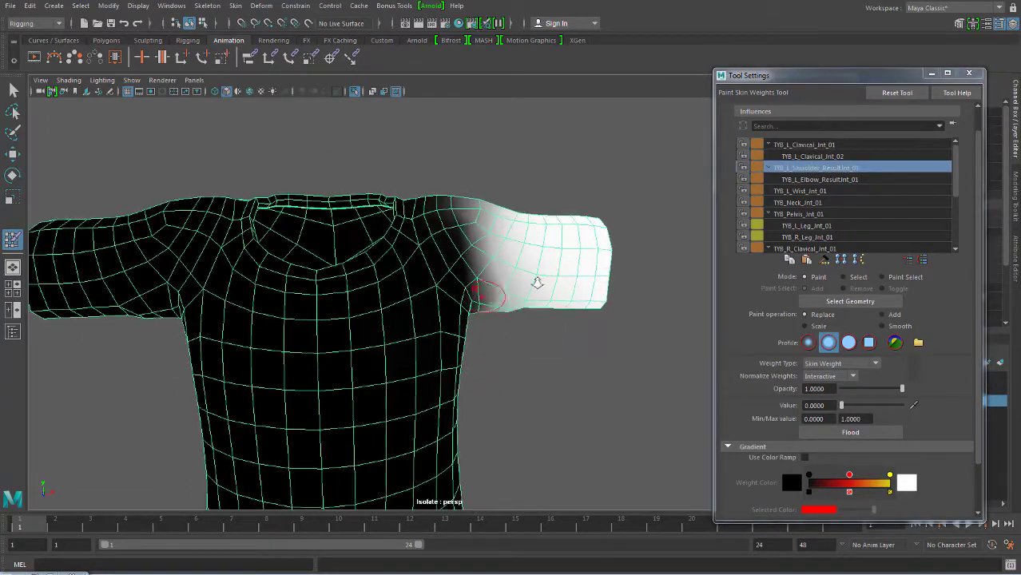
{"action": "scroll", "coordinate": [511, 280], "scroll_direction": "up", "scroll_amount": 2}
{"action": "mouse_move", "coordinate": [296, 383]}
{"action": "left_mouse_down", "text": "alt"}
{"action": "mouse_move", "coordinate": [214, 520]}
{"action": "mouse_move", "coordinate": [121, 504]}
{"action": "mouse_move", "coordinate": [16, 508]}
{"action": "left_mouse_up", "text": "alt"}
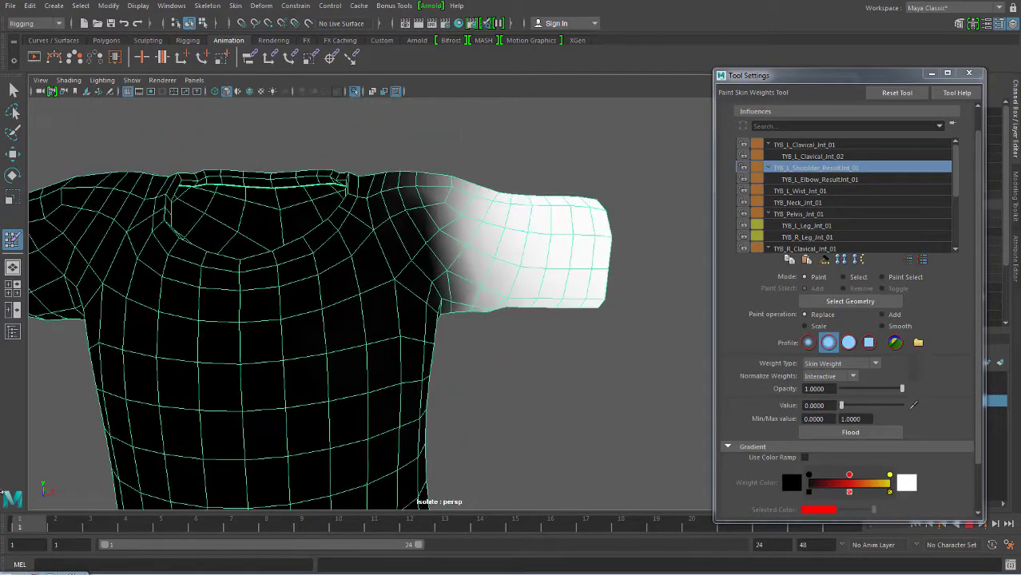
{"action": "left_click", "coordinate": [813, 145]}
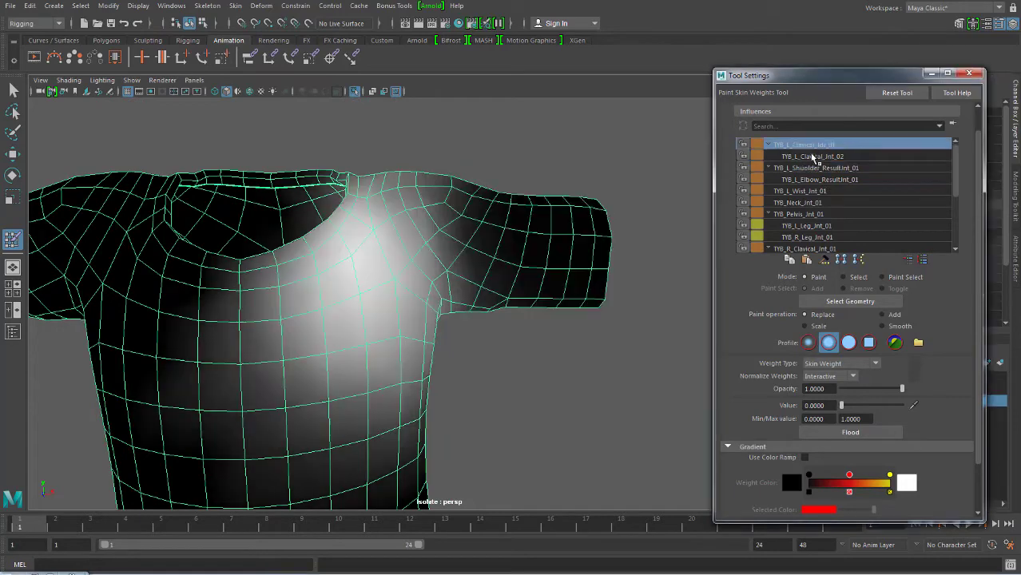
{"action": "mouse_move", "coordinate": [482, 286]}
{"action": "left_mouse_down", "text": "alt"}
{"action": "mouse_move", "coordinate": [495, 314]}
{"action": "mouse_move", "coordinate": [501, 243]}
{"action": "mouse_move", "coordinate": [481, 278]}
{"action": "mouse_move", "coordinate": [373, 308]}
{"action": "mouse_move", "coordinate": [353, 302]}
{"action": "mouse_move", "coordinate": [377, 365]}
{"action": "mouse_move", "coordinate": [337, 354]}
{"action": "mouse_move", "coordinate": [387, 297]}
{"action": "left_mouse_up", "text": "alt"}
- Check the chest in the front view, then return to perspective with the shirt isolated
{"action": "key", "text": "space"}
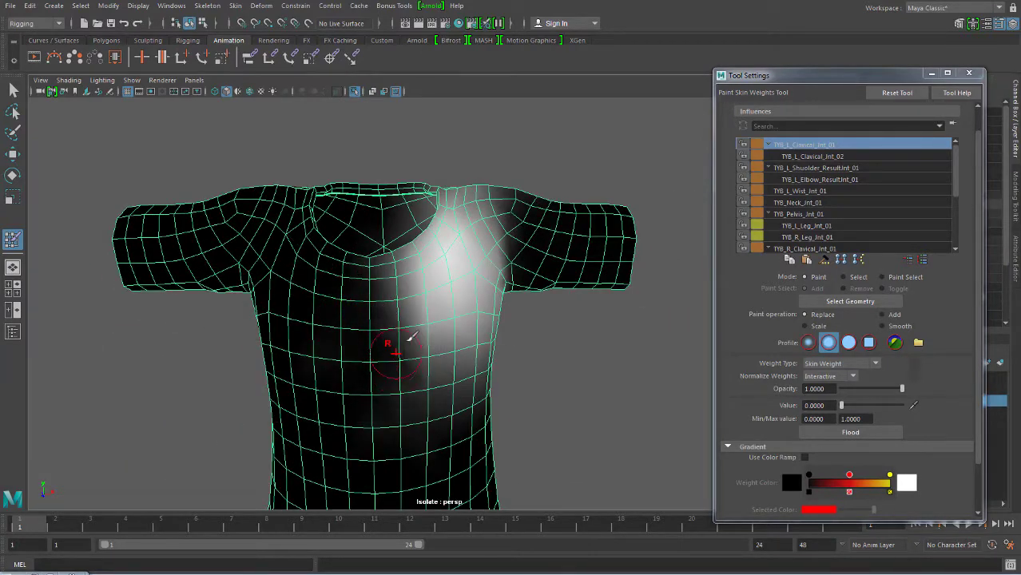
{"action": "mouse_move", "coordinate": [406, 337]}
{"action": "left_mouse_down", "text": "alt"}
{"action": "mouse_move", "coordinate": [473, 269]}
{"action": "mouse_move", "coordinate": [478, 207]}
{"action": "left_mouse_up", "text": "alt"}
{"action": "key", "text": "space"}
{"action": "left_click", "coordinate": [479, 225]}
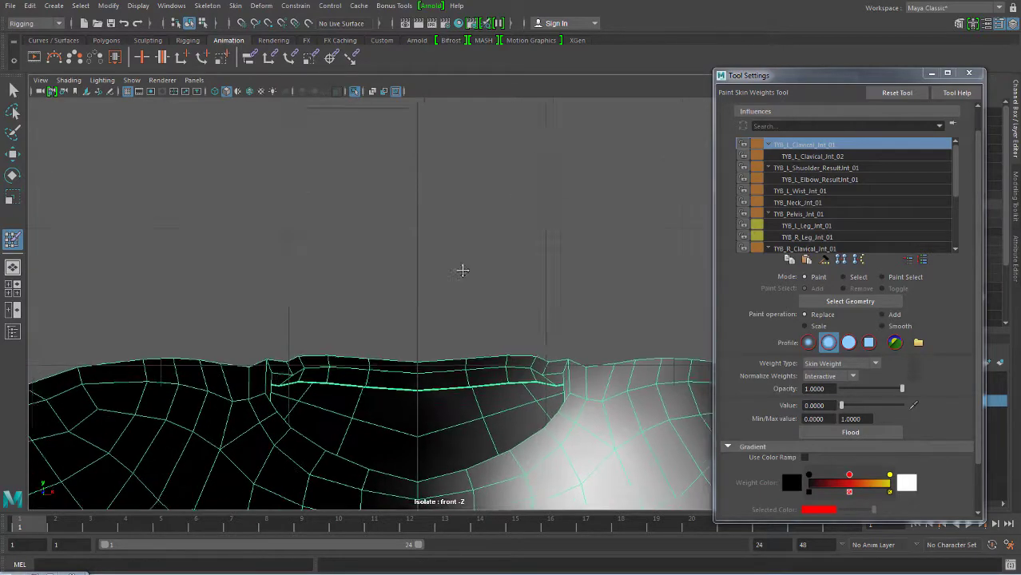
{"action": "right_click_drag", "start_coordinate": [389, 151], "coordinate": [413, 301], "text": "alt"}
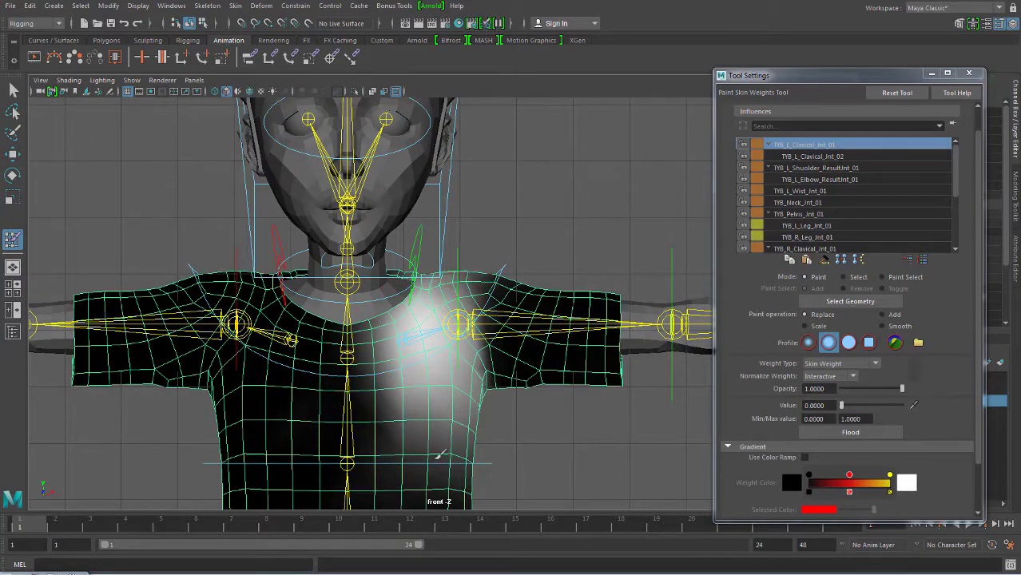
{"action": "left_click", "coordinate": [456, 326]}
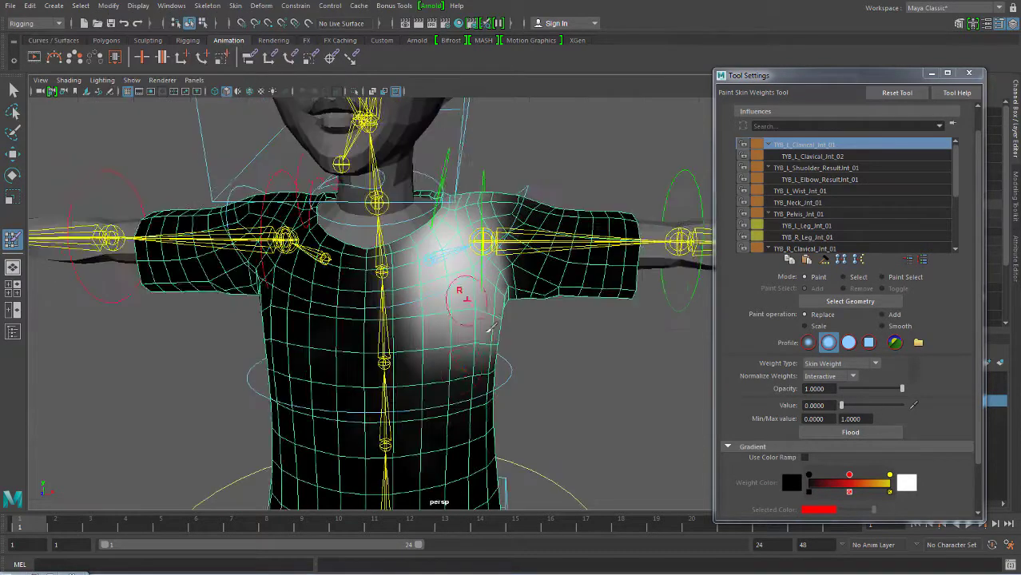
{"action": "mouse_move", "coordinate": [489, 327]}
{"action": "left_mouse_down", "text": "alt"}
{"action": "mouse_move", "coordinate": [455, 352]}
{"action": "mouse_move", "coordinate": [467, 376]}
{"action": "left_mouse_up", "text": "alt"}
{"action": "left_click", "coordinate": [355, 91]}
{"action": "scroll", "coordinate": [401, 335], "scroll_direction": "down", "scroll_amount": 1}
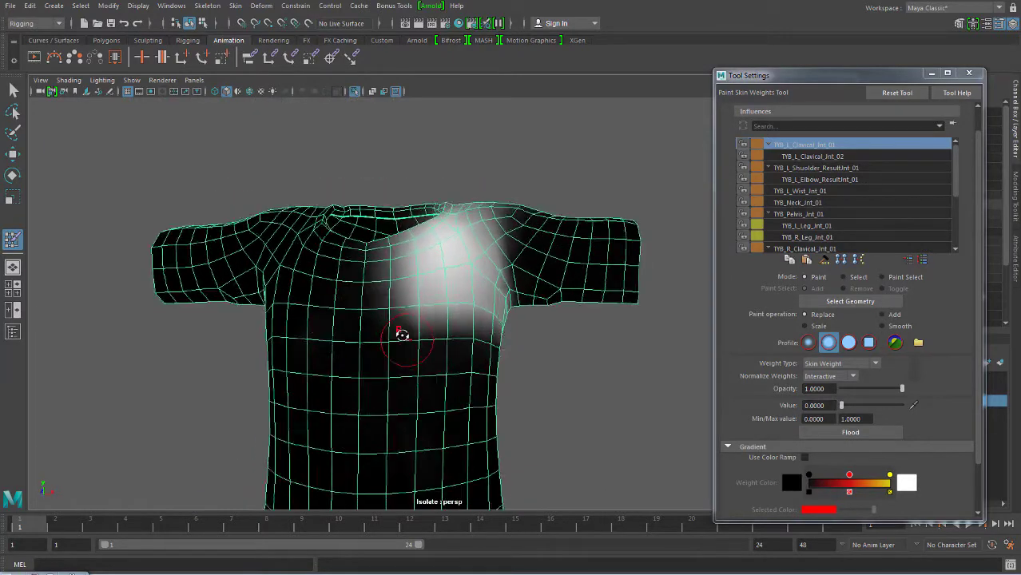
{"action": "mouse_move", "coordinate": [402, 334]}
{"action": "left_mouse_down", "text": "alt"}
{"action": "mouse_move", "coordinate": [429, 323]}
{"action": "mouse_move", "coordinate": [491, 334]}
{"action": "mouse_move", "coordinate": [419, 324]}
{"action": "mouse_move", "coordinate": [479, 365]}
{"action": "mouse_move", "coordinate": [470, 424]}
{"action": "left_mouse_up", "text": "alt"}
- Paint away the clavicle weight on the chest and along the left shoulder
{"action": "mouse_move", "coordinate": [547, 296]}
{"action": "left_mouse_down", "text": "alt"}
{"action": "mouse_move", "coordinate": [543, 231]}
{"action": "mouse_move", "coordinate": [506, 358]}
{"action": "mouse_move", "coordinate": [491, 374]}
{"action": "mouse_move", "coordinate": [436, 378]}
{"action": "left_mouse_up", "text": "alt"}
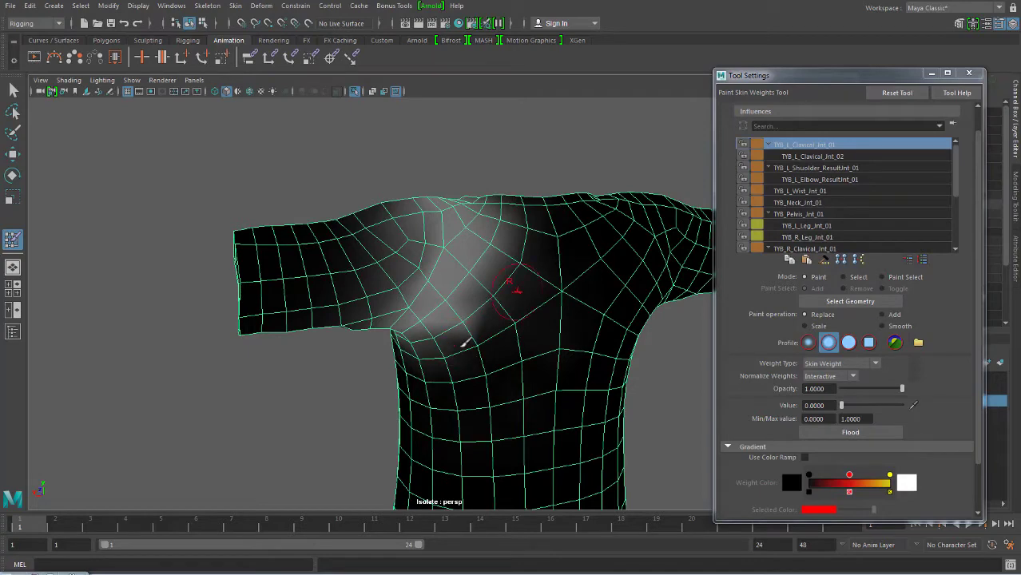
{"action": "left_click_drag", "start_coordinate": [465, 344], "coordinate": [469, 395]}
{"action": "mouse_move", "coordinate": [498, 271]}
{"action": "left_mouse_down", "text": "alt"}
{"action": "mouse_move", "coordinate": [443, 204]}
{"action": "mouse_move", "coordinate": [462, 283]}
{"action": "mouse_move", "coordinate": [460, 345]}
{"action": "mouse_move", "coordinate": [415, 353]}
{"action": "left_mouse_up", "text": "alt"}
{"action": "left_click_drag", "start_coordinate": [340, 284], "coordinate": [338, 252]}
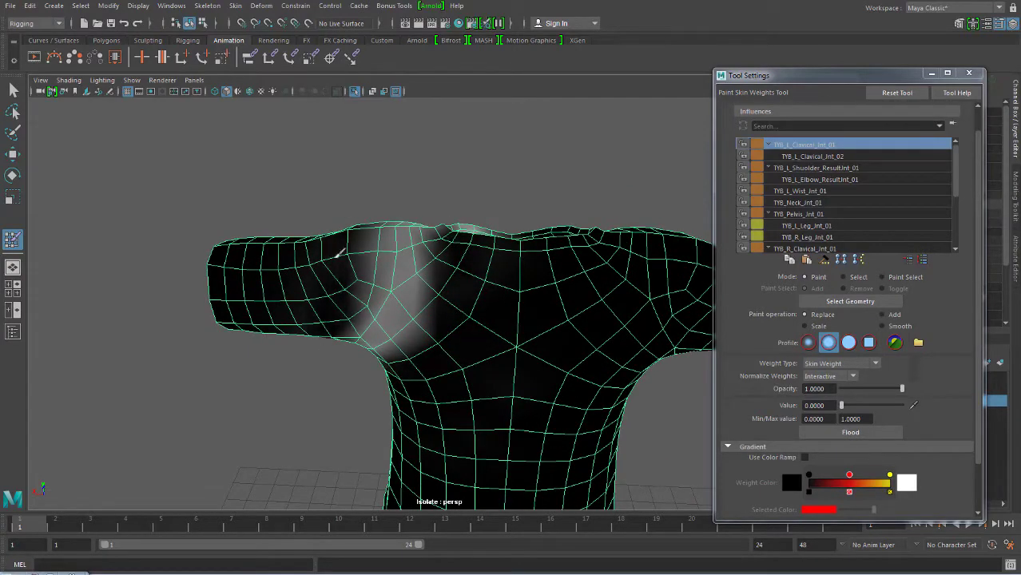
{"action": "mouse_move", "coordinate": [307, 351]}
{"action": "left_mouse_down", "text": "alt"}
{"action": "mouse_move", "coordinate": [331, 209]}
{"action": "mouse_move", "coordinate": [385, 248]}
{"action": "mouse_move", "coordinate": [372, 234]}
{"action": "left_mouse_up", "text": "alt"}
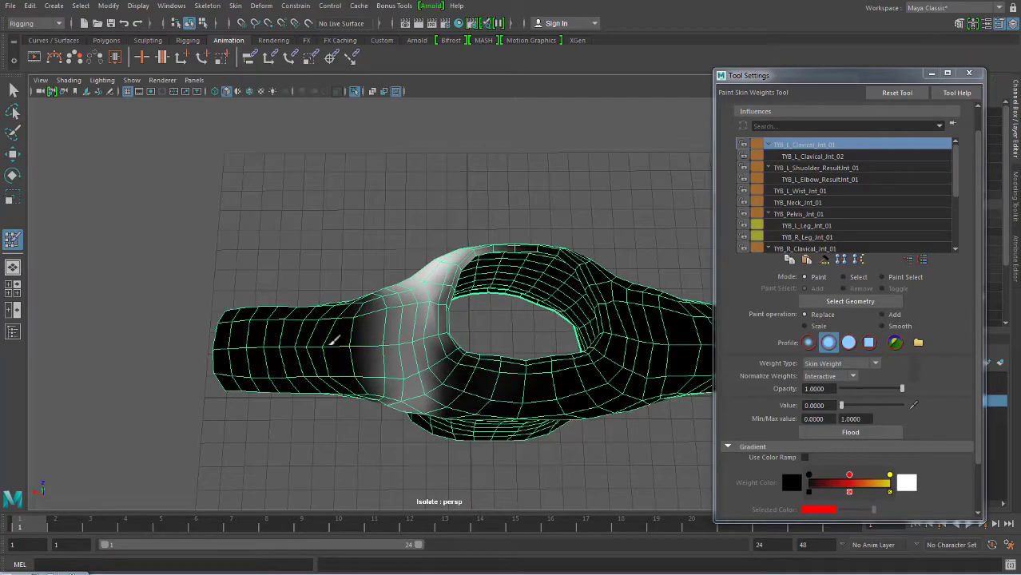
{"action": "mouse_move", "coordinate": [500, 310]}
{"action": "left_mouse_down", "text": "alt"}
{"action": "mouse_move", "coordinate": [597, 298]}
{"action": "mouse_move", "coordinate": [519, 312]}
{"action": "mouse_move", "coordinate": [485, 286]}
{"action": "left_mouse_up", "text": "alt"}
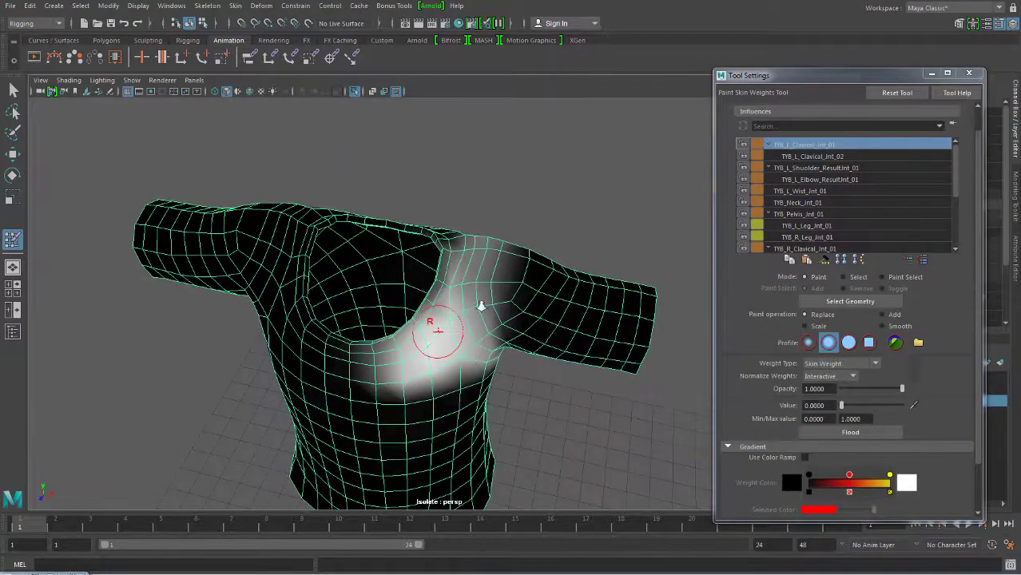
{"action": "right_click_drag", "start_coordinate": [486, 287], "coordinate": [505, 300], "text": "alt"}
{"action": "left_click_drag", "start_coordinate": [505, 300], "coordinate": [373, 370], "text": "alt"}
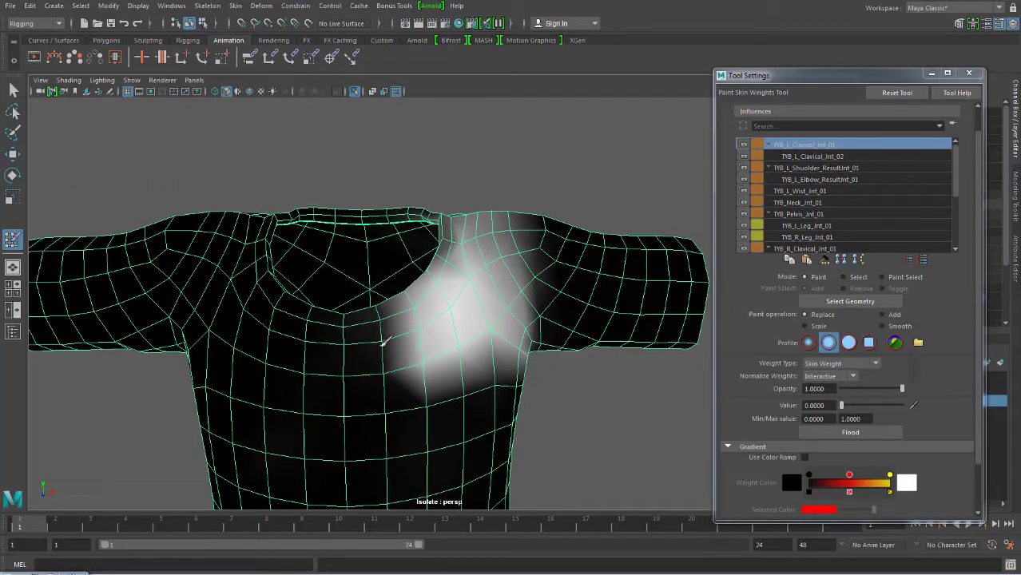
- Raise the paint value, paint clavicle weight over the collar and shoulder top, then scrub to frame 9
{"action": "left_click_drag", "start_coordinate": [841, 405], "coordinate": [875, 406]}
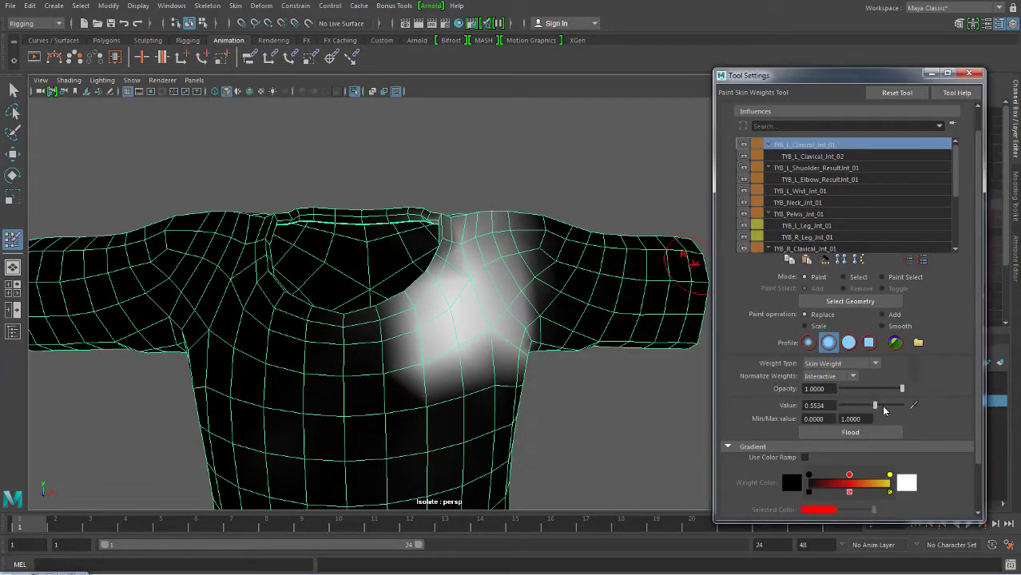
{"action": "left_click_drag", "start_coordinate": [506, 294], "coordinate": [441, 270]}
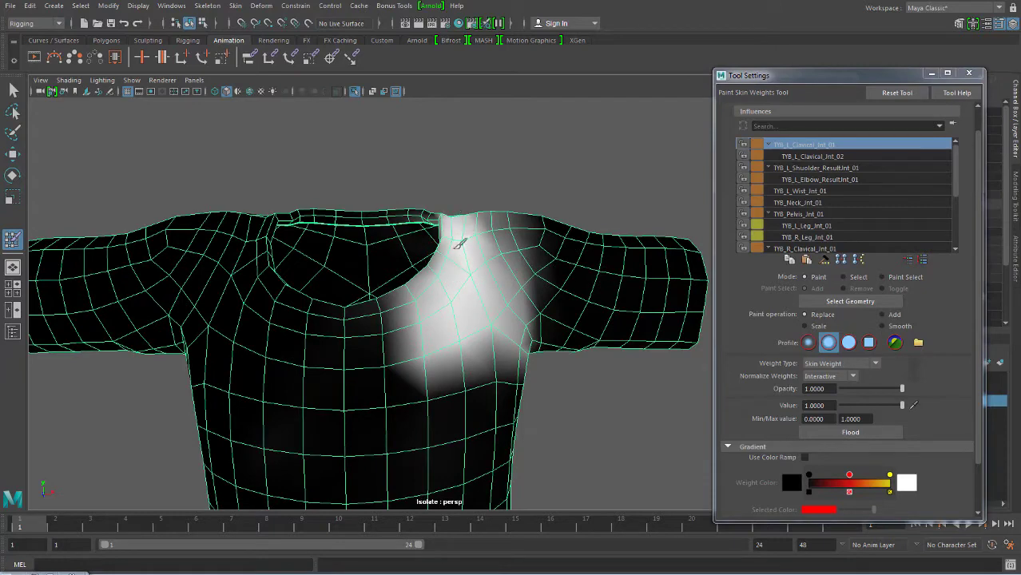
{"action": "mouse_move", "coordinate": [508, 263]}
{"action": "left_mouse_down", "text": "alt"}
{"action": "mouse_move", "coordinate": [599, 244]}
{"action": "mouse_move", "coordinate": [429, 173]}
{"action": "mouse_move", "coordinate": [557, 234]}
{"action": "mouse_move", "coordinate": [619, 240]}
{"action": "mouse_move", "coordinate": [536, 204]}
{"action": "mouse_move", "coordinate": [392, 201]}
{"action": "left_mouse_up", "text": "alt"}
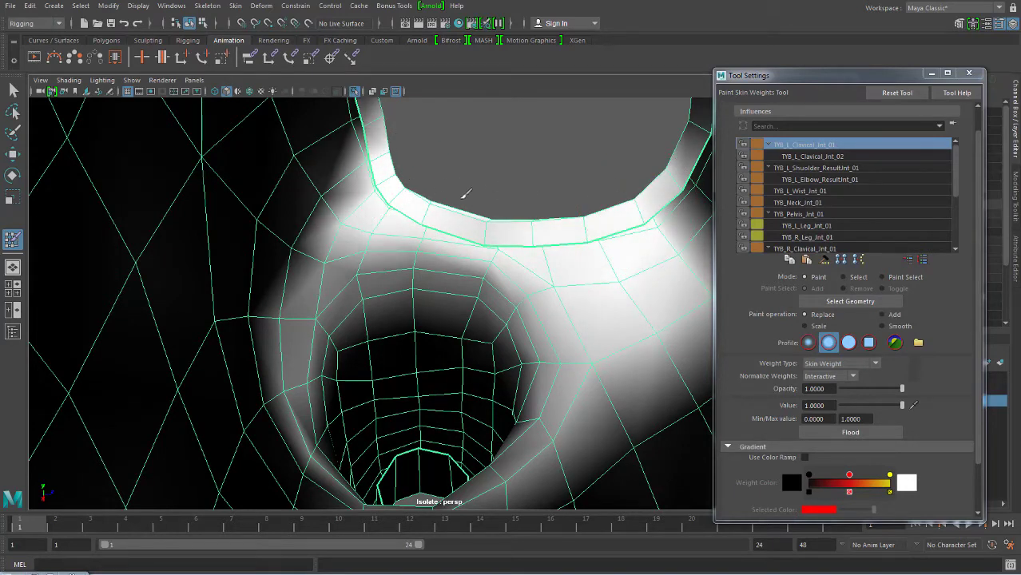
{"action": "scroll", "coordinate": [377, 203], "scroll_direction": "up", "scroll_amount": 5}
{"action": "scroll", "coordinate": [415, 208], "scroll_direction": "down", "scroll_amount": 3}
{"action": "scroll", "coordinate": [409, 232], "scroll_direction": "down", "scroll_amount": 2}
{"action": "scroll", "coordinate": [399, 243], "scroll_direction": "down", "scroll_amount": 3}
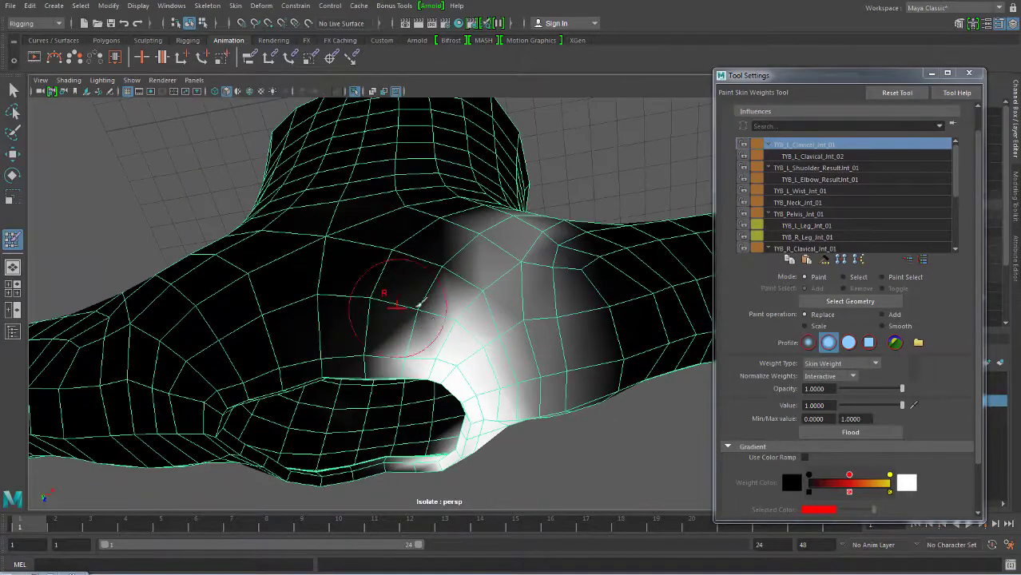
{"action": "mouse_move", "coordinate": [427, 318]}
{"action": "left_mouse_down"}
{"action": "mouse_move", "coordinate": [525, 356]}
{"action": "mouse_move", "coordinate": [522, 285]}
{"action": "left_mouse_up"}
{"action": "mouse_move", "coordinate": [537, 337]}
{"action": "left_mouse_down", "text": "alt"}
{"action": "mouse_move", "coordinate": [553, 246]}
{"action": "mouse_move", "coordinate": [329, 371]}
{"action": "left_mouse_up", "text": "alt"}
{"action": "left_click_drag", "start_coordinate": [28, 529], "coordinate": [338, 529]}
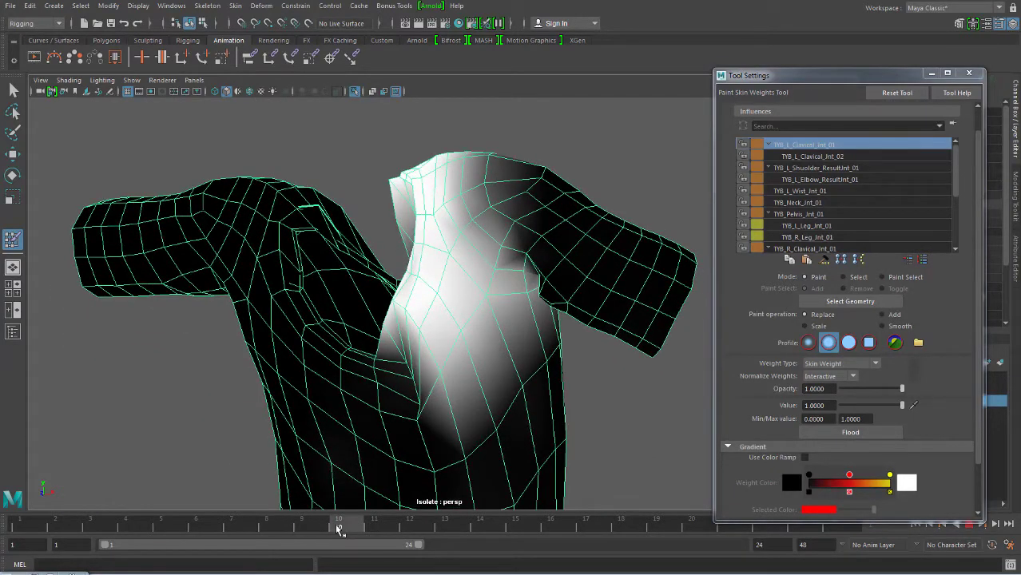
- Resize the brush and inspect the deformed shoulder at frame 10, then return to frame 6
{"action": "left_click_drag", "start_coordinate": [399, 231], "coordinate": [472, 207], "text": "alt"}
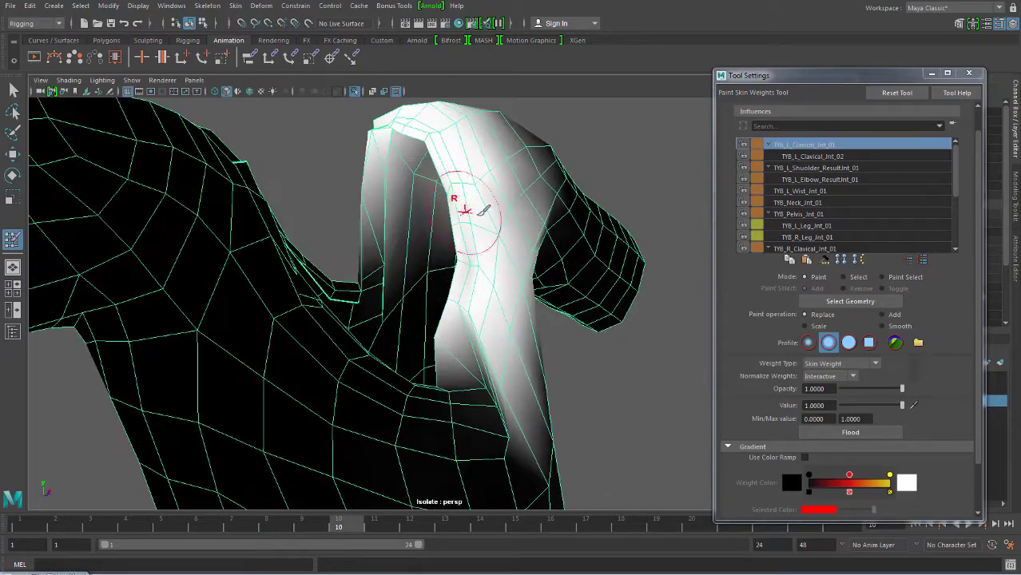
{"action": "key", "text": "b"}
{"action": "mouse_move", "coordinate": [541, 309]}
{"action": "left_mouse_down", "text": "alt"}
{"action": "mouse_move", "coordinate": [460, 326]}
{"action": "mouse_move", "coordinate": [466, 283]}
{"action": "left_mouse_up", "text": "alt"}
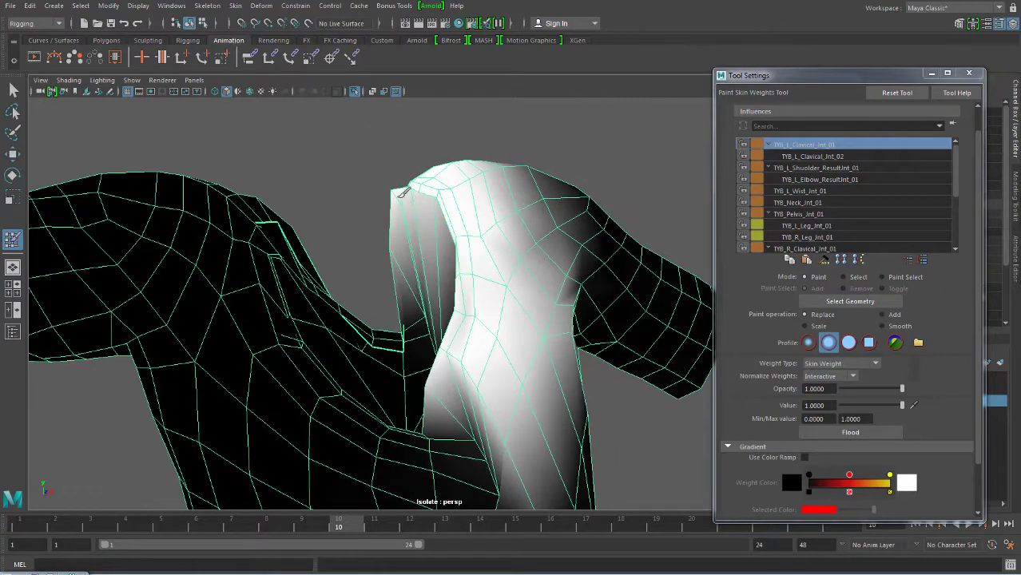
{"action": "left_click_drag", "start_coordinate": [467, 240], "coordinate": [577, 228], "text": "alt"}
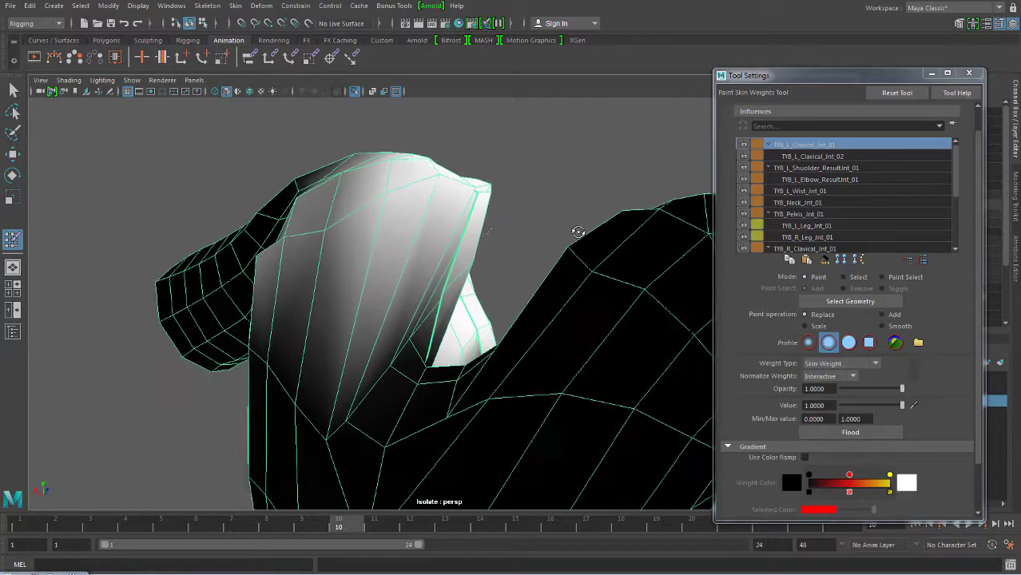
{"action": "mouse_move", "coordinate": [440, 236]}
{"action": "left_mouse_down", "text": "alt"}
{"action": "mouse_move", "coordinate": [461, 290]}
{"action": "mouse_move", "coordinate": [396, 275]}
{"action": "mouse_move", "coordinate": [392, 264]}
{"action": "mouse_move", "coordinate": [424, 250]}
{"action": "mouse_move", "coordinate": [409, 264]}
{"action": "mouse_move", "coordinate": [478, 278]}
{"action": "mouse_move", "coordinate": [609, 249]}
{"action": "left_mouse_up", "text": "alt"}
{"action": "left_click_drag", "start_coordinate": [469, 339], "coordinate": [292, 289], "text": "alt"}
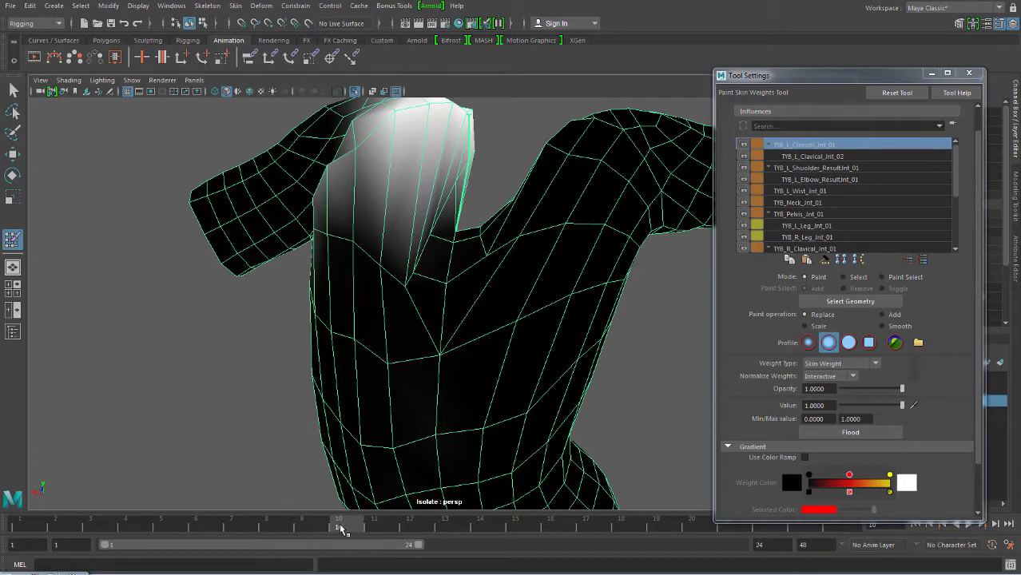
{"action": "left_click_drag", "start_coordinate": [339, 524], "coordinate": [192, 531]}
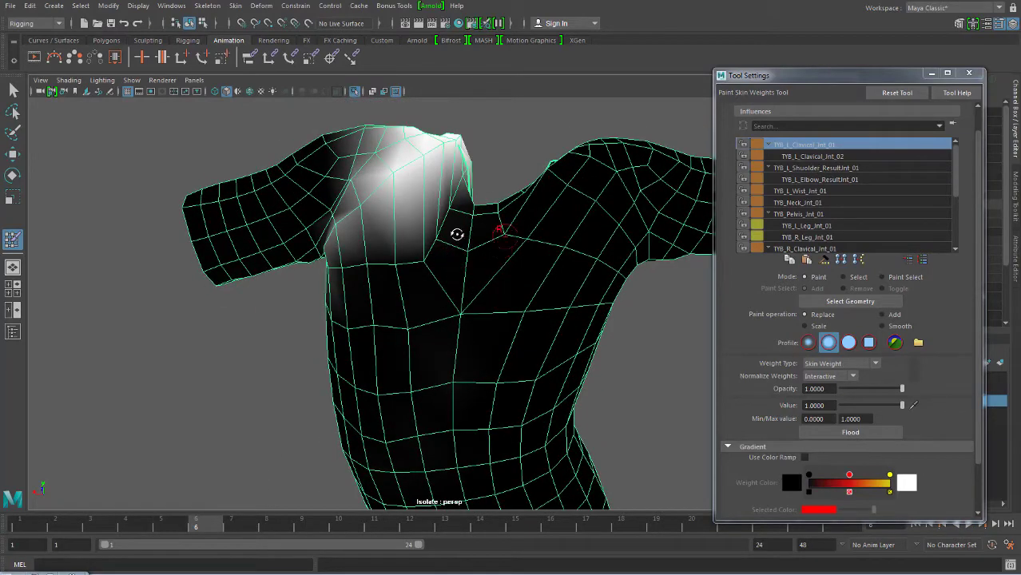
- Paint down the clavicle weight on the shoulder and scroll the Influences list toward TYB_Spine_Jnt_03
{"action": "mouse_move", "coordinate": [457, 234]}
{"action": "left_mouse_down", "text": "alt"}
{"action": "mouse_move", "coordinate": [444, 240]}
{"action": "mouse_move", "coordinate": [474, 179]}
{"action": "left_mouse_up", "text": "alt"}
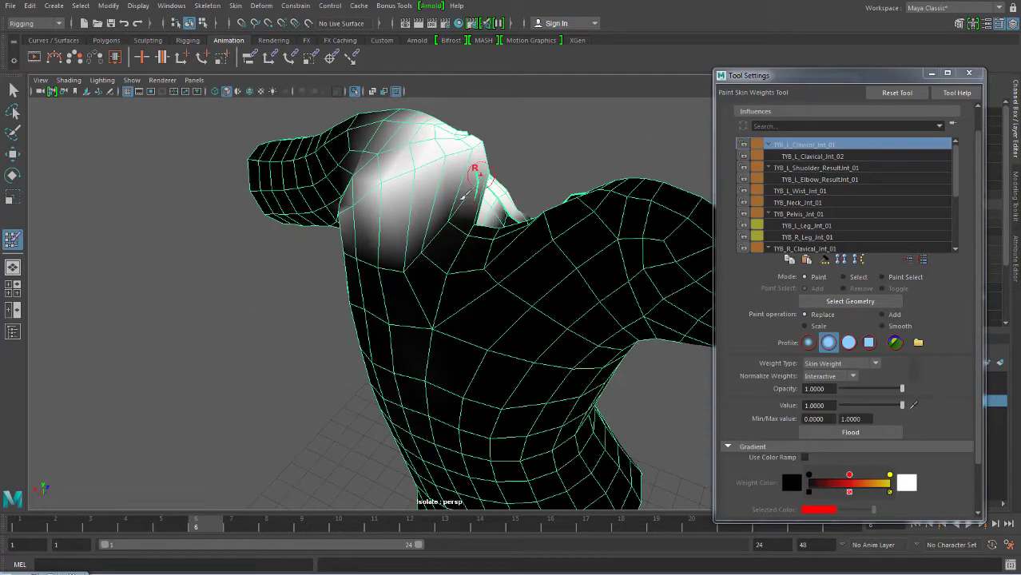
{"action": "mouse_move", "coordinate": [474, 191]}
{"action": "left_mouse_down", "text": "alt"}
{"action": "mouse_move", "coordinate": [399, 189]}
{"action": "mouse_move", "coordinate": [485, 209]}
{"action": "mouse_move", "coordinate": [502, 278]}
{"action": "mouse_move", "coordinate": [495, 220]}
{"action": "left_mouse_up", "text": "alt"}
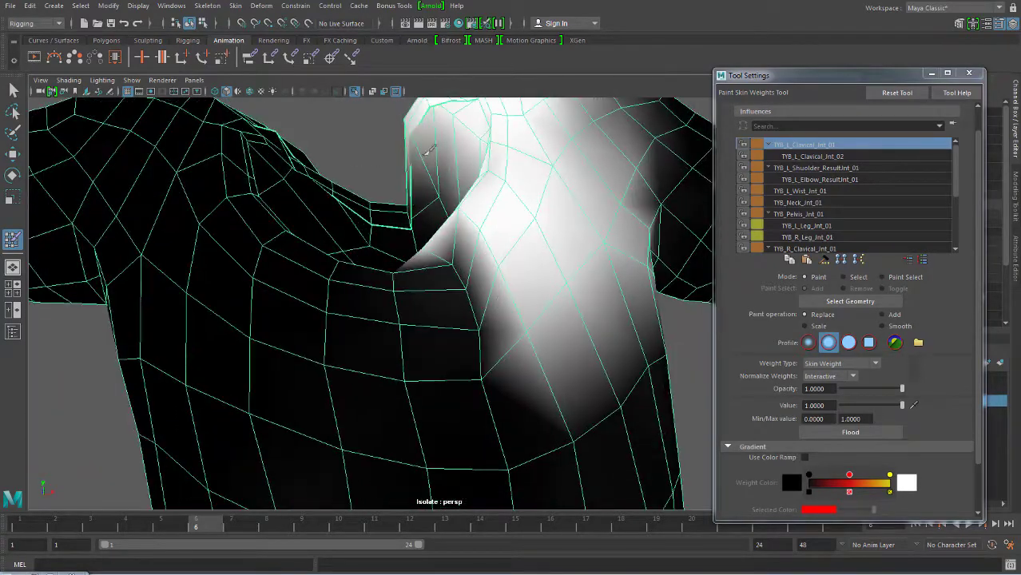
{"action": "left_click_drag", "start_coordinate": [479, 184], "coordinate": [506, 230], "text": "alt"}
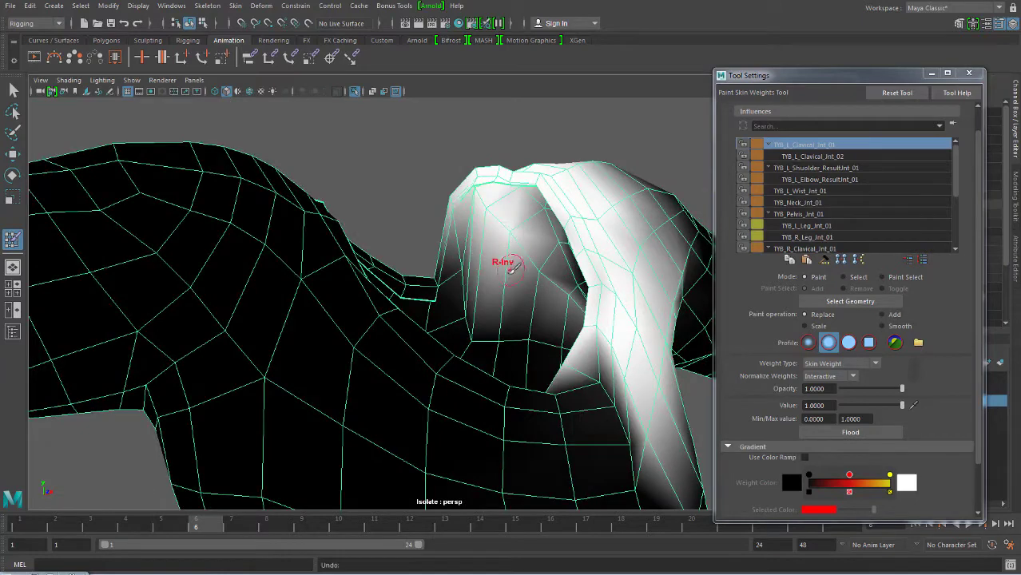
{"action": "left_click_drag", "start_coordinate": [509, 268], "coordinate": [591, 278], "text": "ctrl"}
{"action": "left_click_drag", "start_coordinate": [954, 174], "coordinate": [953, 221]}
- Select TYB_Spine_Jnt_03 and undo an accidental full-weight stroke on the chest
{"action": "left_click", "coordinate": [840, 237]}
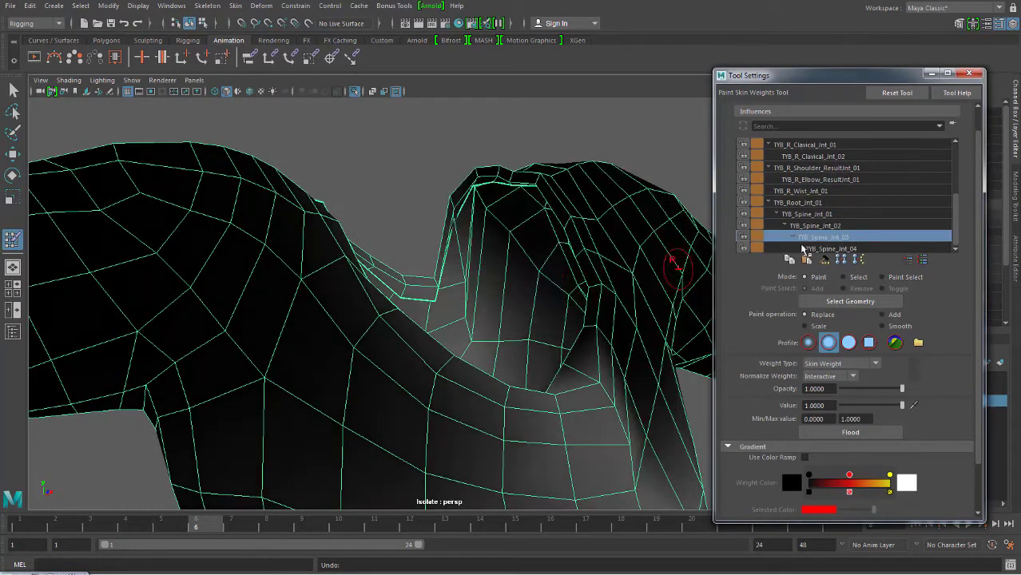
{"action": "left_click_drag", "start_coordinate": [615, 240], "coordinate": [557, 336], "text": "alt"}
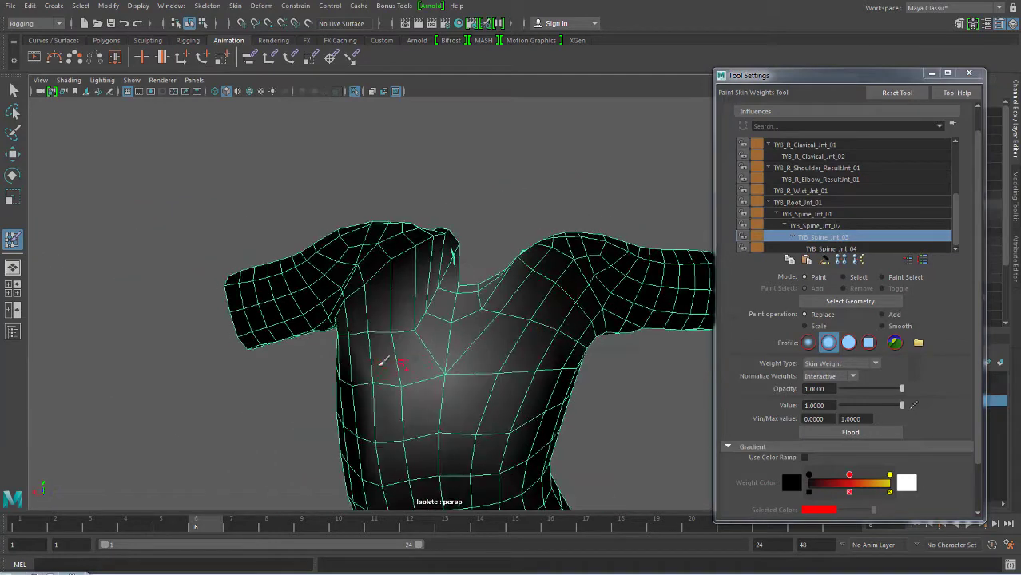
{"action": "left_click_drag", "start_coordinate": [356, 340], "coordinate": [368, 320]}
{"action": "key", "text": "ctrl+z"}
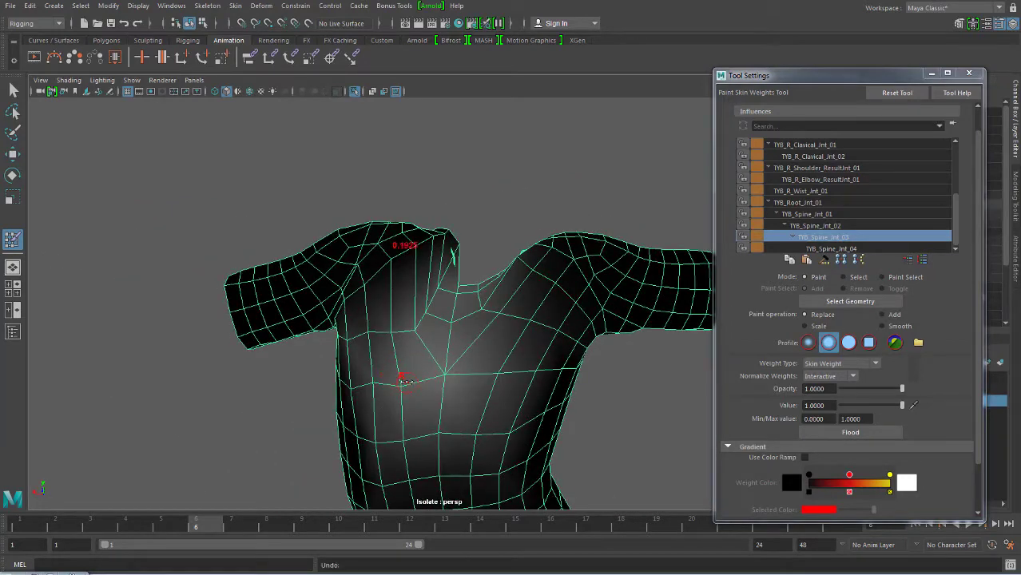
- Paint TYB_Spine_Jnt_03 weight to 0 across the chest and the upper, mid and lower torso
{"action": "left_click_drag", "start_coordinate": [856, 409], "coordinate": [835, 406]}
{"action": "mouse_move", "coordinate": [399, 304]}
{"action": "left_mouse_down"}
{"action": "mouse_move", "coordinate": [360, 388]}
{"action": "mouse_move", "coordinate": [397, 447]}
{"action": "mouse_move", "coordinate": [391, 425]}
{"action": "left_mouse_up"}
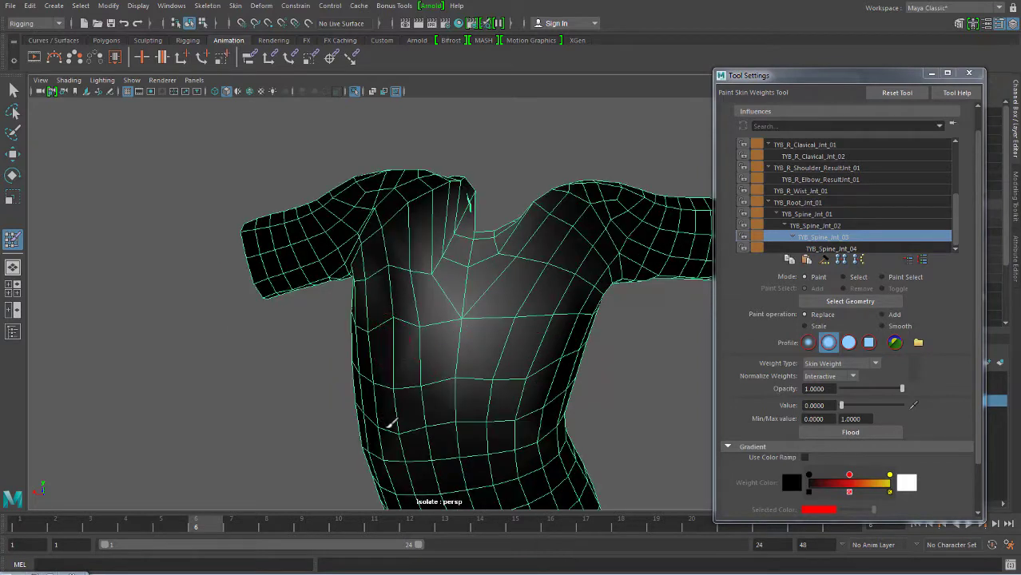
{"action": "mouse_move", "coordinate": [382, 239]}
{"action": "left_mouse_down"}
{"action": "mouse_move", "coordinate": [433, 253]}
{"action": "mouse_move", "coordinate": [431, 309]}
{"action": "mouse_move", "coordinate": [540, 331]}
{"action": "mouse_move", "coordinate": [576, 370]}
{"action": "mouse_move", "coordinate": [430, 411]}
{"action": "left_mouse_up"}
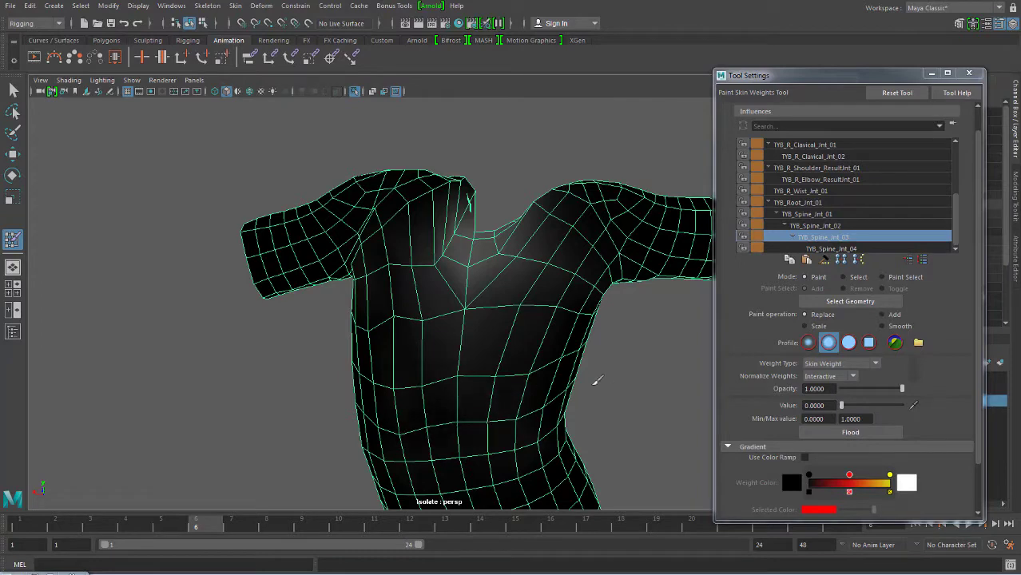
{"action": "mouse_move", "coordinate": [595, 381]}
{"action": "left_mouse_down"}
{"action": "mouse_move", "coordinate": [576, 352]}
{"action": "mouse_move", "coordinate": [408, 453]}
{"action": "left_mouse_up"}
{"action": "left_click_drag", "start_coordinate": [474, 447], "coordinate": [408, 437], "text": "alt"}
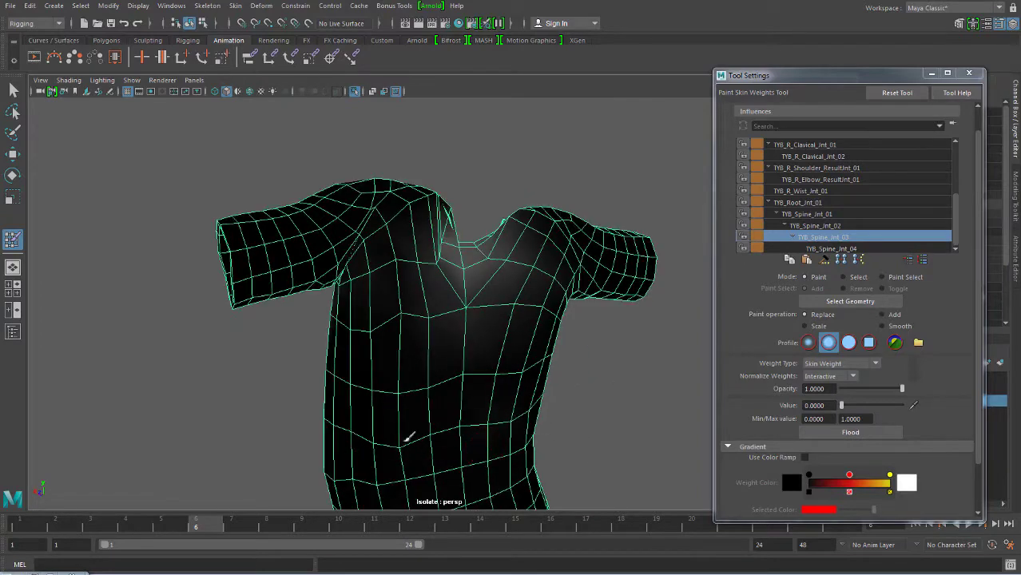
{"action": "mouse_move", "coordinate": [510, 329]}
{"action": "left_mouse_down"}
{"action": "mouse_move", "coordinate": [527, 296]}
{"action": "mouse_move", "coordinate": [422, 296]}
{"action": "mouse_move", "coordinate": [504, 292]}
{"action": "mouse_move", "coordinate": [547, 331]}
{"action": "mouse_move", "coordinate": [651, 287]}
{"action": "left_mouse_up"}
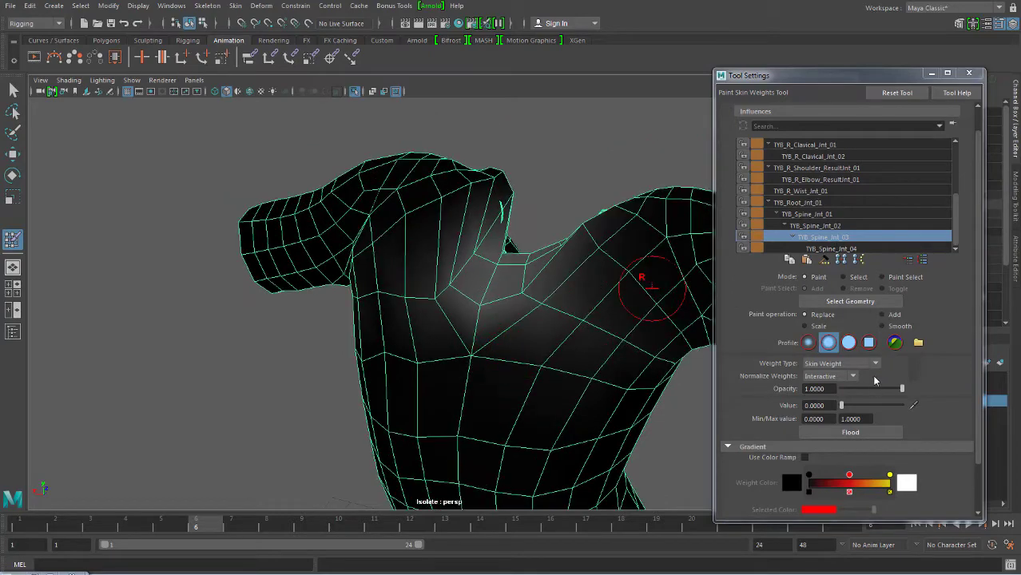
- Paint value 1 at the collar, then scrub the timeline to check the deformation
{"action": "left_click_drag", "start_coordinate": [874, 407], "coordinate": [907, 406]}
{"action": "mouse_move", "coordinate": [575, 335]}
{"action": "left_mouse_down", "text": "alt"}
{"action": "mouse_move", "coordinate": [485, 273]}
{"action": "mouse_move", "coordinate": [521, 240]}
{"action": "mouse_move", "coordinate": [433, 235]}
{"action": "mouse_move", "coordinate": [486, 280]}
{"action": "mouse_move", "coordinate": [398, 269]}
{"action": "mouse_move", "coordinate": [415, 259]}
{"action": "mouse_move", "coordinate": [426, 194]}
{"action": "mouse_move", "coordinate": [446, 258]}
{"action": "mouse_move", "coordinate": [486, 255]}
{"action": "mouse_move", "coordinate": [456, 273]}
{"action": "mouse_move", "coordinate": [448, 263]}
{"action": "mouse_move", "coordinate": [476, 273]}
{"action": "left_mouse_up", "text": "alt"}
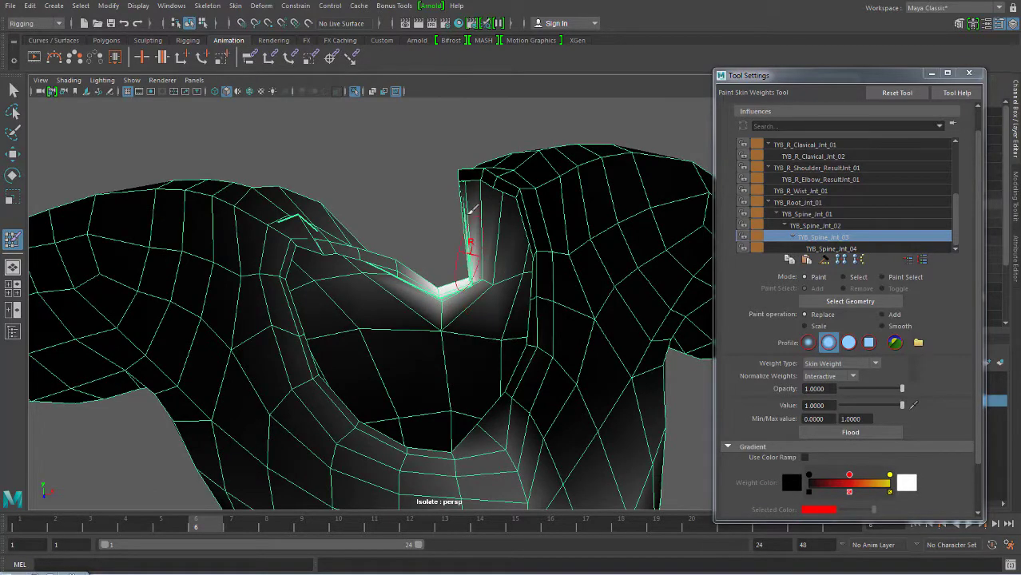
{"action": "mouse_move", "coordinate": [468, 218]}
{"action": "left_mouse_down", "text": "alt"}
{"action": "mouse_move", "coordinate": [559, 262]}
{"action": "mouse_move", "coordinate": [658, 244]}
{"action": "mouse_move", "coordinate": [652, 232]}
{"action": "mouse_move", "coordinate": [433, 297]}
{"action": "mouse_move", "coordinate": [506, 280]}
{"action": "mouse_move", "coordinate": [530, 291]}
{"action": "mouse_move", "coordinate": [478, 240]}
{"action": "mouse_move", "coordinate": [447, 295]}
{"action": "left_mouse_up", "text": "alt"}
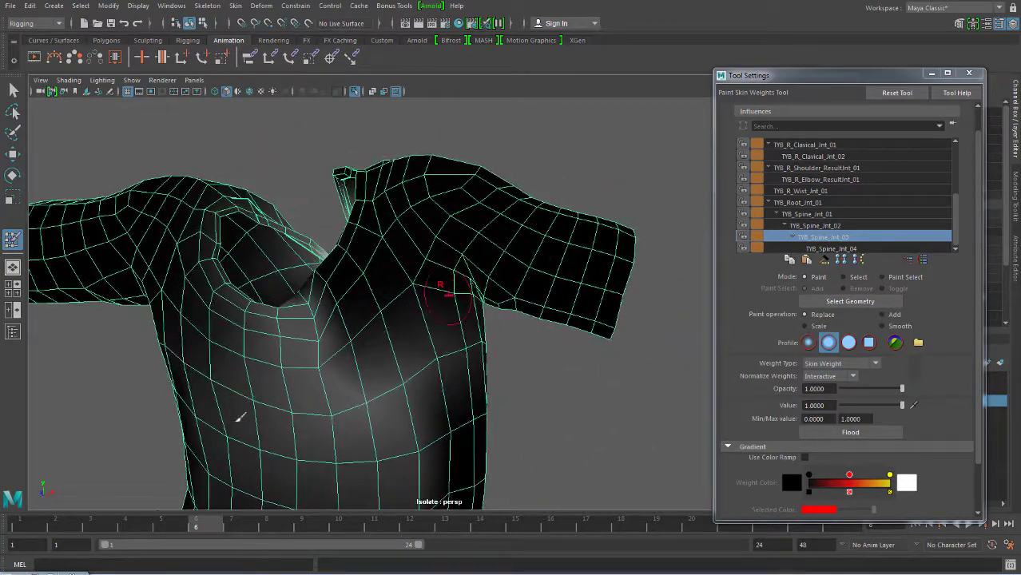
{"action": "mouse_move", "coordinate": [186, 527]}
{"action": "left_mouse_down"}
{"action": "mouse_move", "coordinate": [384, 519]}
{"action": "mouse_move", "coordinate": [0, 485]}
{"action": "left_mouse_up"}
{"action": "mouse_move", "coordinate": [629, 276]}
{"action": "left_mouse_down", "text": "alt"}
{"action": "mouse_move", "coordinate": [398, 353]}
{"action": "mouse_move", "coordinate": [542, 258]}
{"action": "mouse_move", "coordinate": [388, 296]}
{"action": "left_mouse_up", "text": "alt"}
{"action": "right_click_drag", "start_coordinate": [387, 296], "coordinate": [417, 322], "text": "alt"}
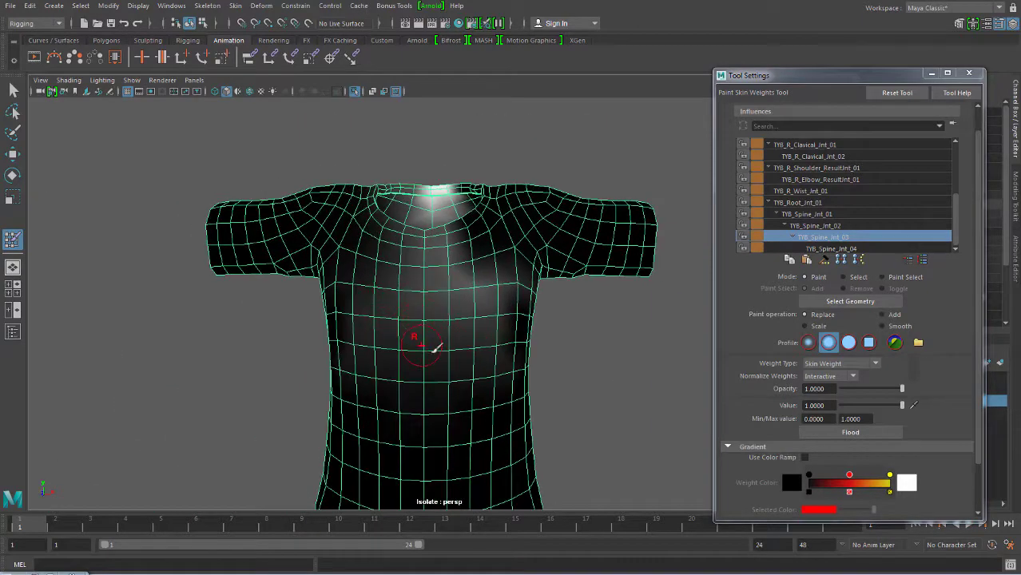
- Lower the value to about a quarter and paint it across the upper chest
{"action": "left_click", "coordinate": [855, 405]}
{"action": "mouse_move", "coordinate": [465, 363]}
{"action": "left_mouse_down"}
{"action": "mouse_move", "coordinate": [364, 353]}
{"action": "mouse_move", "coordinate": [511, 272]}
{"action": "mouse_move", "coordinate": [496, 281]}
{"action": "mouse_move", "coordinate": [479, 262]}
{"action": "mouse_move", "coordinate": [438, 292]}
{"action": "left_mouse_up"}
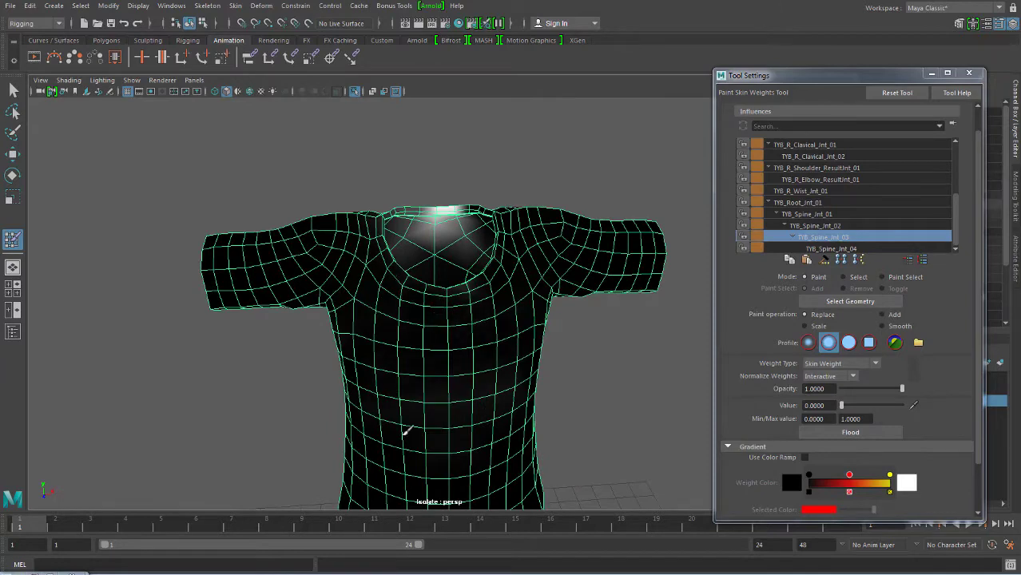
{"action": "right_click_drag", "start_coordinate": [511, 306], "coordinate": [369, 206], "text": "alt"}
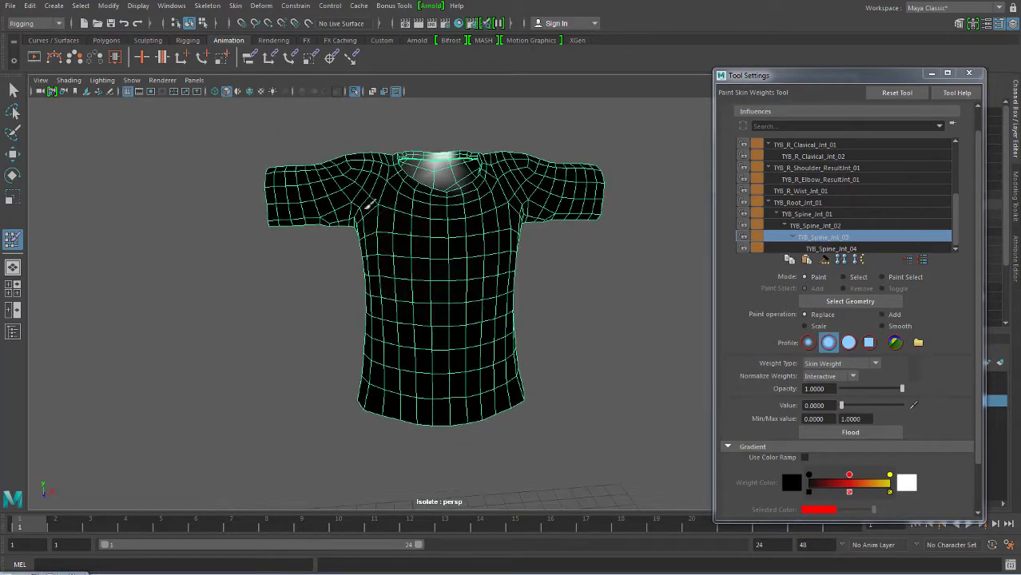
{"action": "left_click_drag", "start_coordinate": [498, 210], "coordinate": [527, 353], "text": "alt"}
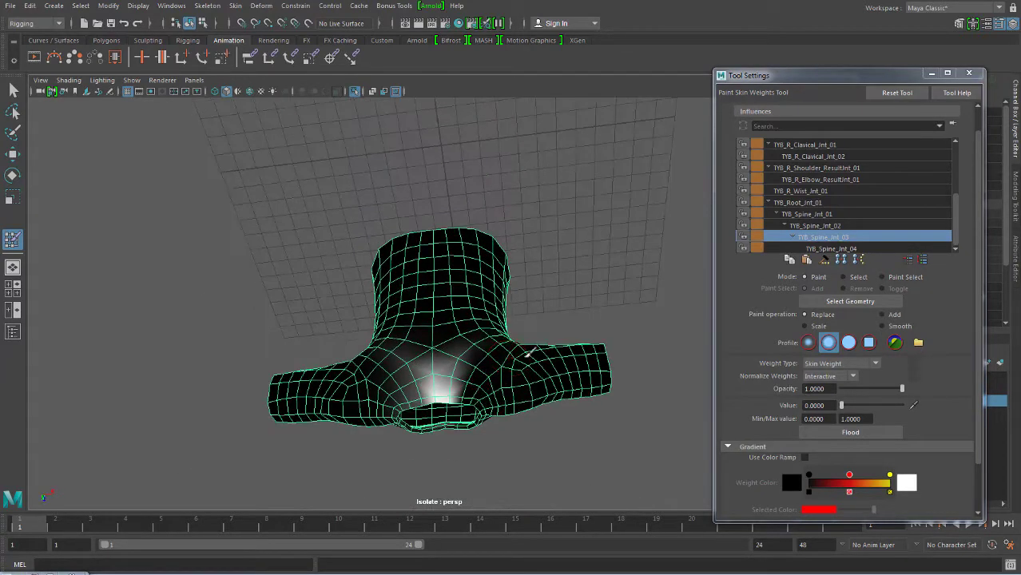
{"action": "left_click_drag", "start_coordinate": [583, 429], "coordinate": [616, 335], "text": "alt"}
- Review the right and left clavicle weights, then select TYB_L_Clavical_Jnt_02
{"action": "left_click", "coordinate": [804, 144]}
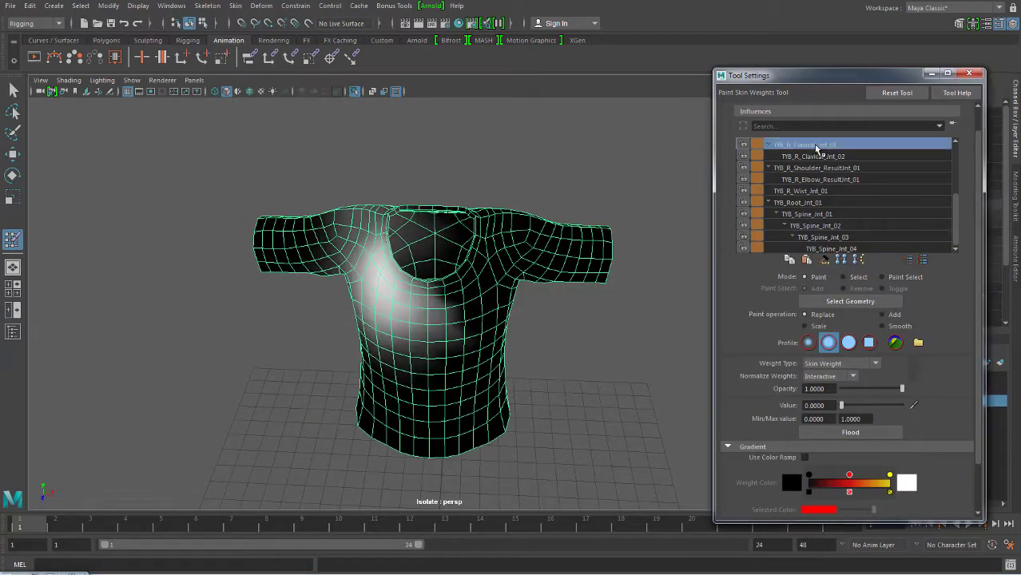
{"action": "mouse_move", "coordinate": [543, 299]}
{"action": "left_mouse_down", "text": "alt"}
{"action": "mouse_move", "coordinate": [483, 294]}
{"action": "mouse_move", "coordinate": [527, 283]}
{"action": "mouse_move", "coordinate": [529, 200]}
{"action": "left_mouse_up", "text": "alt"}
{"action": "scroll", "coordinate": [483, 294], "scroll_direction": "up", "scroll_amount": 2}
{"action": "scroll", "coordinate": [919, 192], "scroll_direction": "up", "scroll_amount": 5}
{"action": "left_click", "coordinate": [813, 146]}
{"action": "scroll", "coordinate": [535, 276], "scroll_direction": "up", "scroll_amount": 3}
{"action": "left_click", "coordinate": [813, 157]}
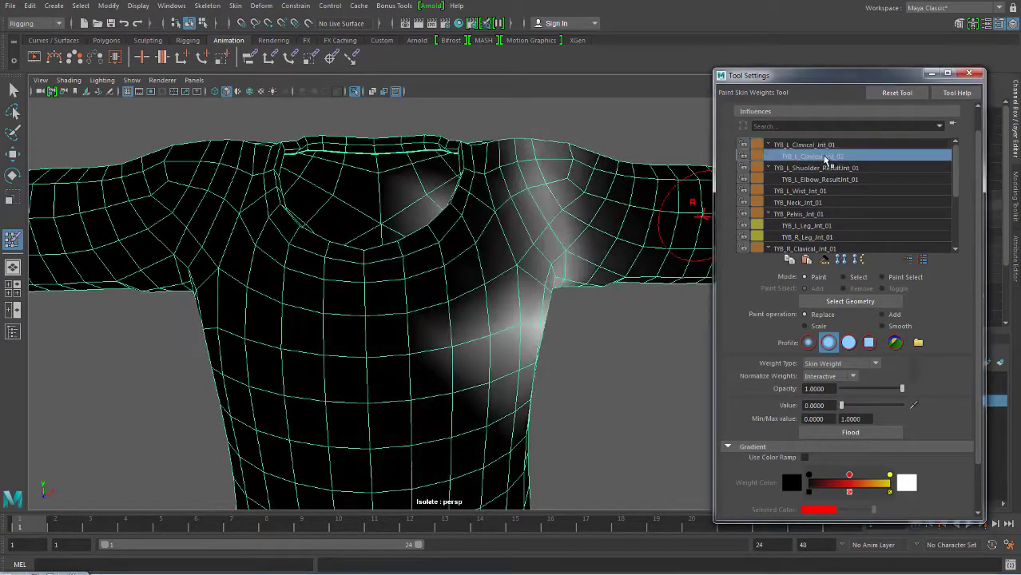
- Paint TYB_L_Clavical_Jnt_02 weight to 0 over the chest, upper chest and armpit
{"action": "left_click_drag", "start_coordinate": [588, 227], "coordinate": [459, 249], "text": "alt"}
{"action": "mouse_move", "coordinate": [505, 297]}
{"action": "left_mouse_down"}
{"action": "mouse_move", "coordinate": [497, 314]}
{"action": "mouse_move", "coordinate": [542, 337]}
{"action": "mouse_move", "coordinate": [485, 382]}
{"action": "left_mouse_up"}
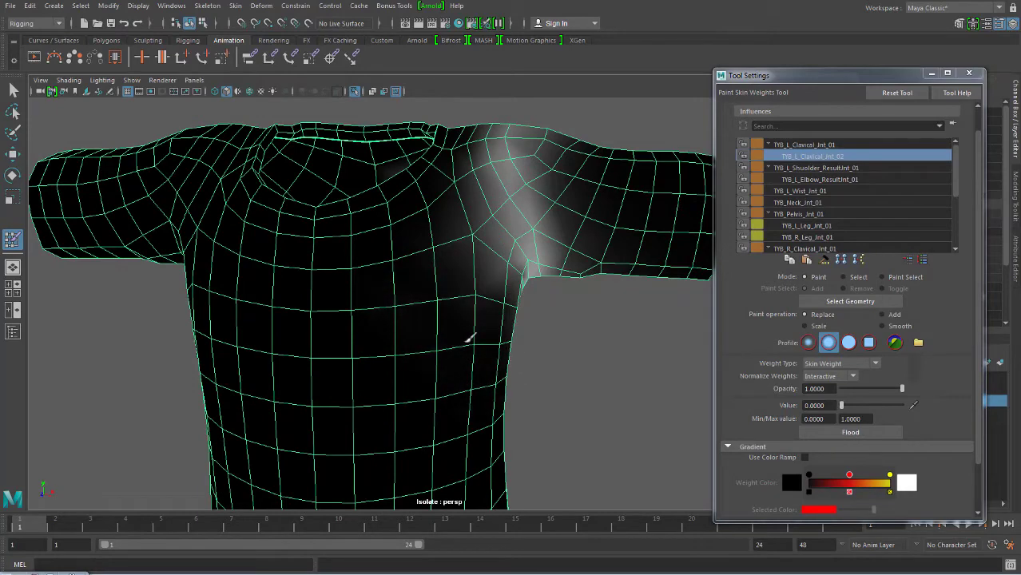
{"action": "left_click_drag", "start_coordinate": [470, 337], "coordinate": [486, 264]}
{"action": "mouse_move", "coordinate": [575, 350]}
{"action": "left_mouse_down", "text": "alt"}
{"action": "mouse_move", "coordinate": [360, 319]}
{"action": "mouse_move", "coordinate": [392, 239]}
{"action": "mouse_move", "coordinate": [359, 303]}
{"action": "left_mouse_up", "text": "alt"}
{"action": "left_click_drag", "start_coordinate": [352, 232], "coordinate": [369, 289]}
{"action": "mouse_move", "coordinate": [433, 297]}
{"action": "left_mouse_down", "text": "alt"}
{"action": "mouse_move", "coordinate": [451, 326]}
{"action": "mouse_move", "coordinate": [458, 308]}
{"action": "left_mouse_up", "text": "alt"}
{"action": "mouse_move", "coordinate": [441, 261]}
{"action": "left_mouse_down"}
{"action": "mouse_move", "coordinate": [497, 166]}
{"action": "mouse_move", "coordinate": [383, 359]}
{"action": "left_mouse_up"}
{"action": "mouse_move", "coordinate": [447, 302]}
{"action": "left_mouse_down"}
{"action": "mouse_move", "coordinate": [403, 263]}
{"action": "mouse_move", "coordinate": [400, 282]}
{"action": "left_mouse_up"}
{"action": "mouse_move", "coordinate": [505, 284]}
{"action": "left_mouse_down", "text": "alt"}
{"action": "mouse_move", "coordinate": [519, 217]}
{"action": "mouse_move", "coordinate": [485, 201]}
{"action": "mouse_move", "coordinate": [477, 291]}
{"action": "mouse_move", "coordinate": [670, 267]}
{"action": "left_mouse_up", "text": "alt"}
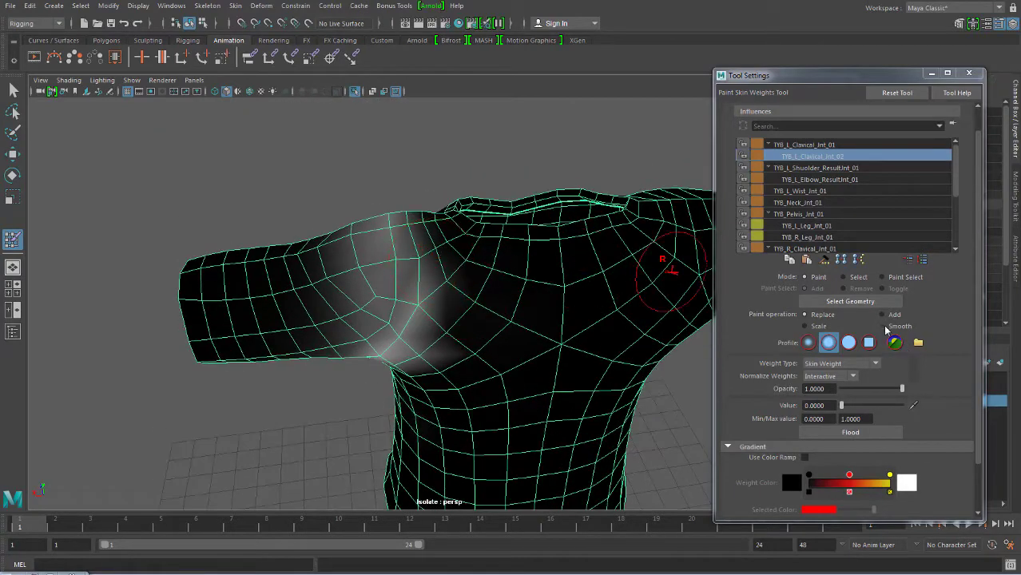
- Switch to Smooth and blend the clavicle weights across the shoulder
{"action": "left_click", "coordinate": [882, 326]}
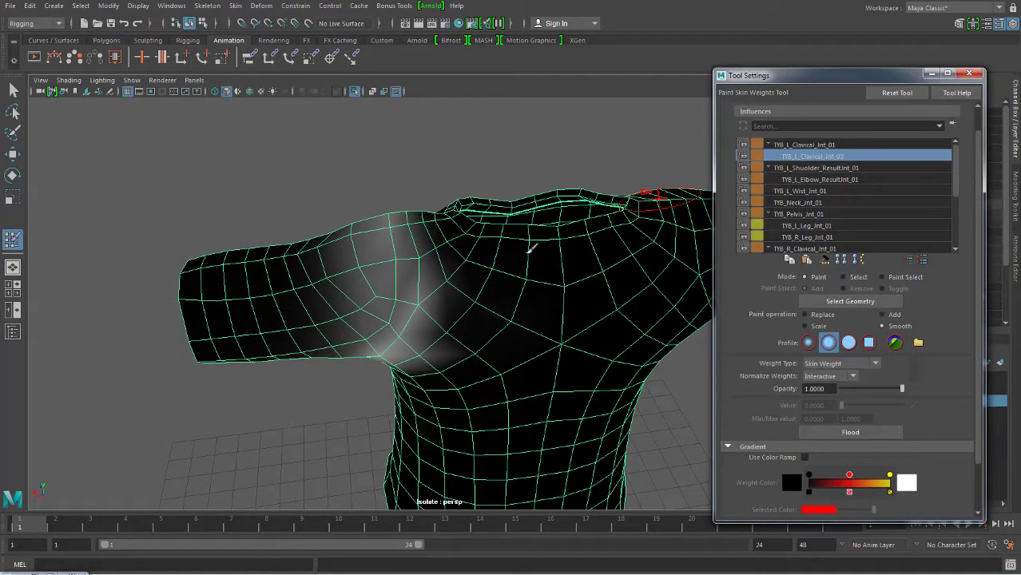
{"action": "left_click_drag", "start_coordinate": [530, 249], "coordinate": [386, 267], "text": "alt"}
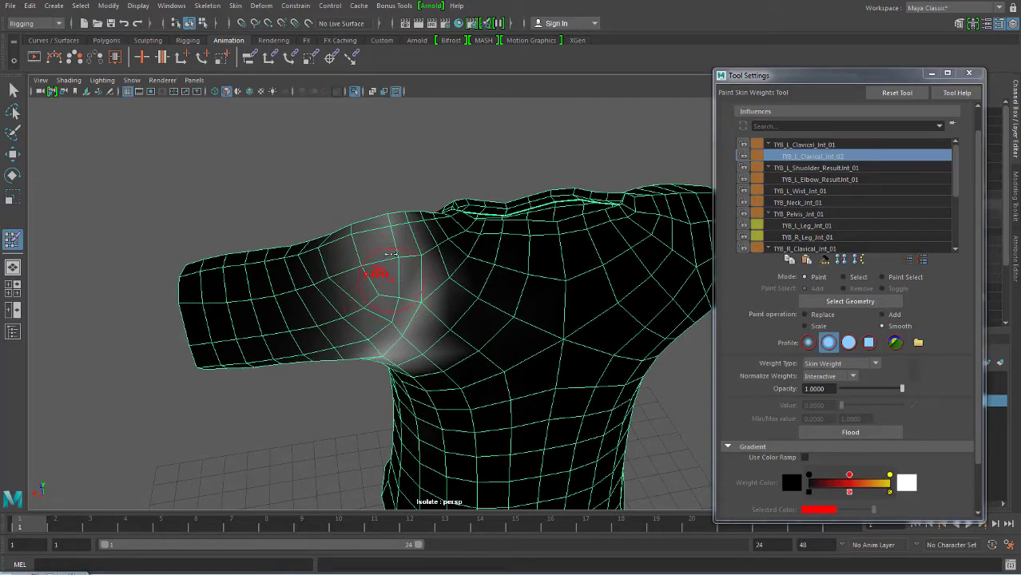
{"action": "left_click_drag", "start_coordinate": [402, 290], "coordinate": [395, 237], "text": "alt"}
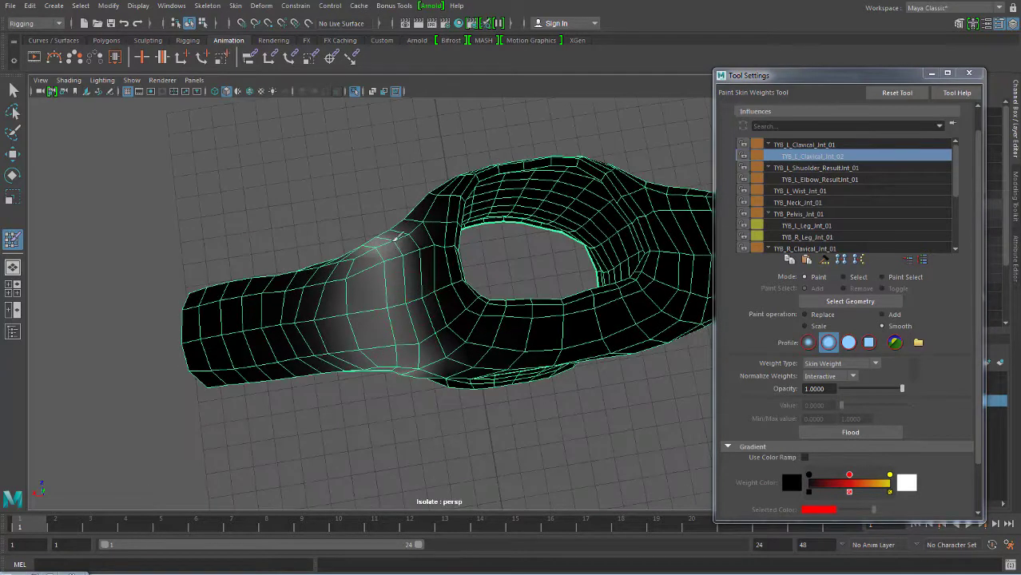
{"action": "left_click_drag", "start_coordinate": [413, 365], "coordinate": [380, 326], "text": "alt"}
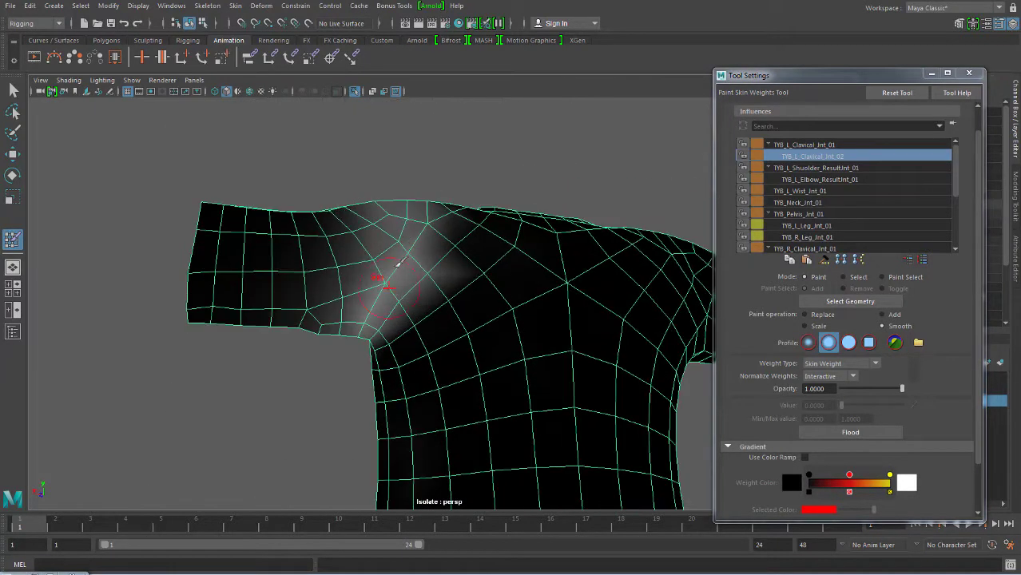
{"action": "mouse_move", "coordinate": [332, 279]}
{"action": "left_mouse_down", "text": "alt"}
{"action": "mouse_move", "coordinate": [554, 292]}
{"action": "mouse_move", "coordinate": [532, 298]}
{"action": "mouse_move", "coordinate": [489, 247]}
{"action": "left_mouse_up", "text": "alt"}
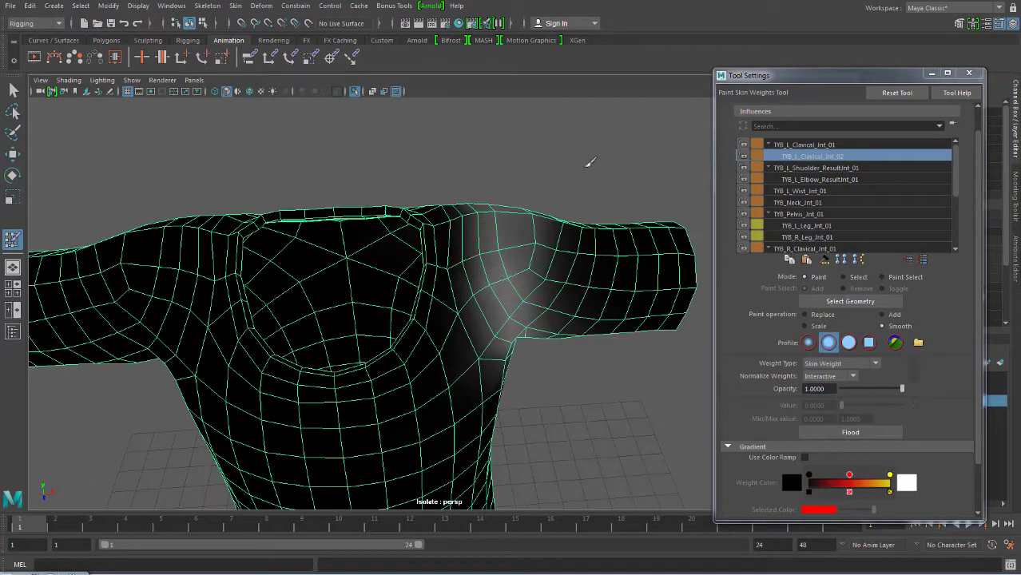
{"action": "left_click", "coordinate": [803, 144]}
- In Replace mode, trim TYB_L_Clavical_Jnt_01's weight near the armpit and its lower edge
{"action": "mouse_move", "coordinate": [638, 240]}
{"action": "left_mouse_down", "text": "alt"}
{"action": "mouse_move", "coordinate": [421, 269]}
{"action": "mouse_move", "coordinate": [521, 322]}
{"action": "left_mouse_up", "text": "alt"}
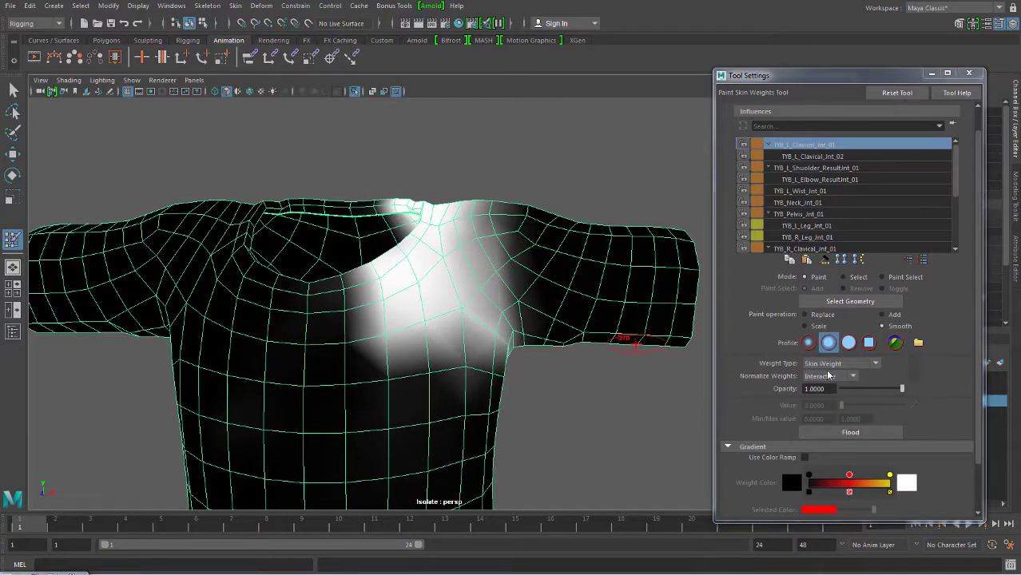
{"action": "left_click", "coordinate": [804, 314]}
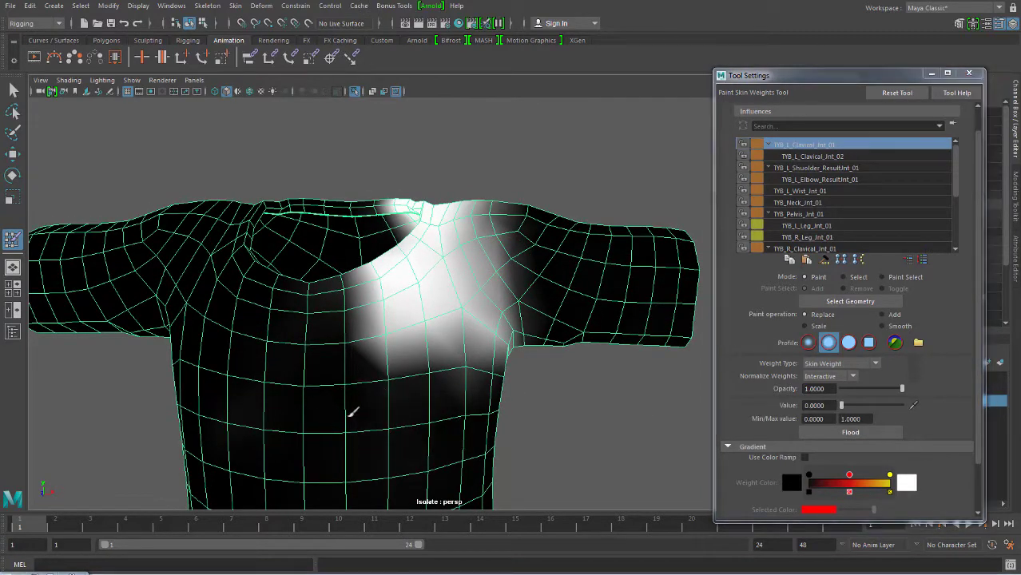
{"action": "left_click_drag", "start_coordinate": [470, 363], "coordinate": [479, 369]}
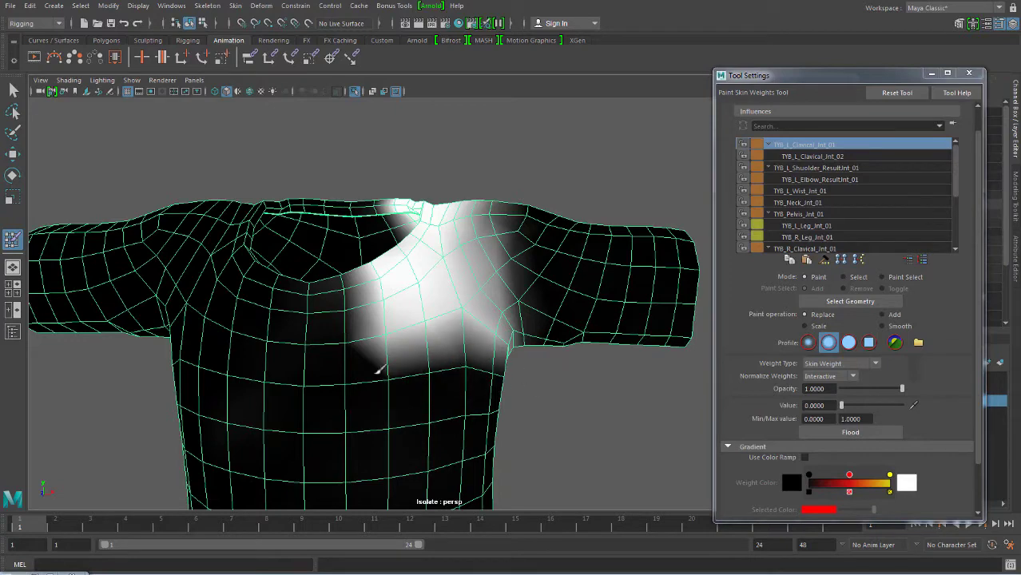
{"action": "mouse_move", "coordinate": [378, 368]}
{"action": "left_mouse_down"}
{"action": "mouse_move", "coordinate": [403, 336]}
{"action": "mouse_move", "coordinate": [349, 364]}
{"action": "left_mouse_up"}
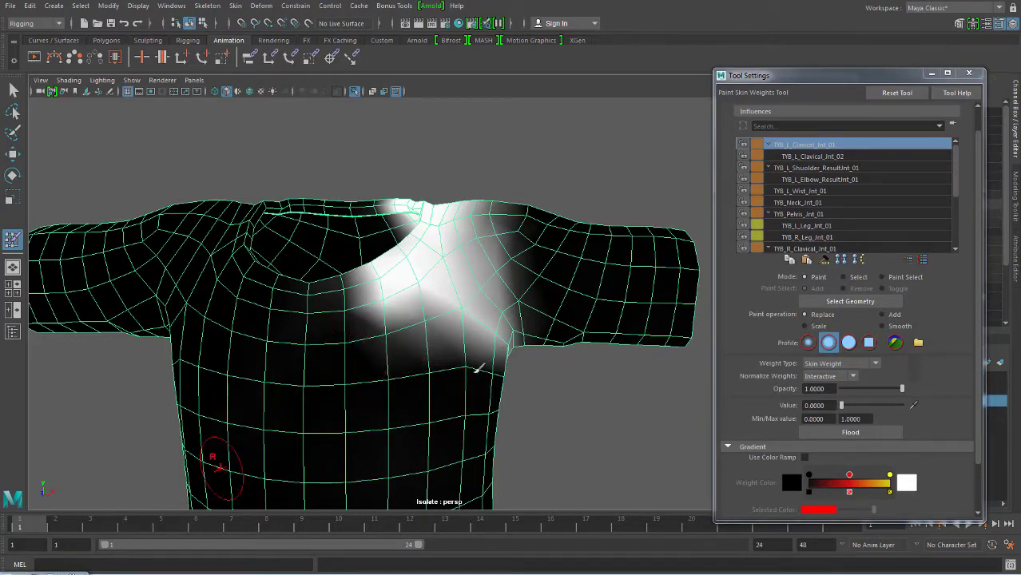
{"action": "mouse_move", "coordinate": [477, 369]}
{"action": "left_mouse_down", "text": "alt"}
{"action": "mouse_move", "coordinate": [456, 376]}
{"action": "mouse_move", "coordinate": [337, 346]}
{"action": "mouse_move", "coordinate": [291, 353]}
{"action": "mouse_move", "coordinate": [349, 372]}
{"action": "mouse_move", "coordinate": [435, 372]}
{"action": "left_mouse_up", "text": "alt"}
{"action": "left_click_drag", "start_coordinate": [515, 316], "coordinate": [471, 337], "text": "alt"}
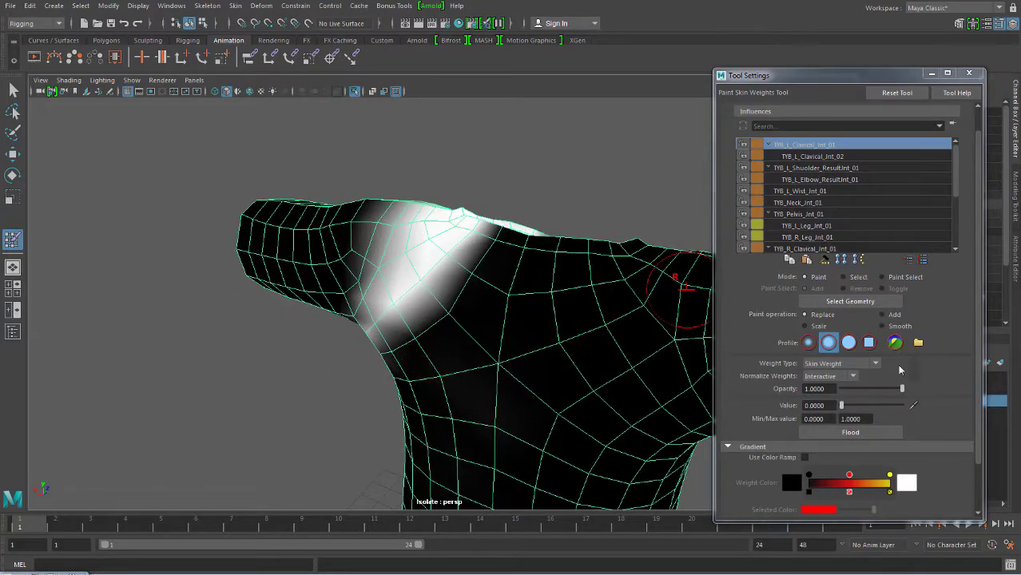
- Switch to Smooth and blend the clavicle weights around the armpit
{"action": "left_click", "coordinate": [892, 324]}
{"action": "left_click_drag", "start_coordinate": [381, 266], "coordinate": [392, 223], "text": "alt"}
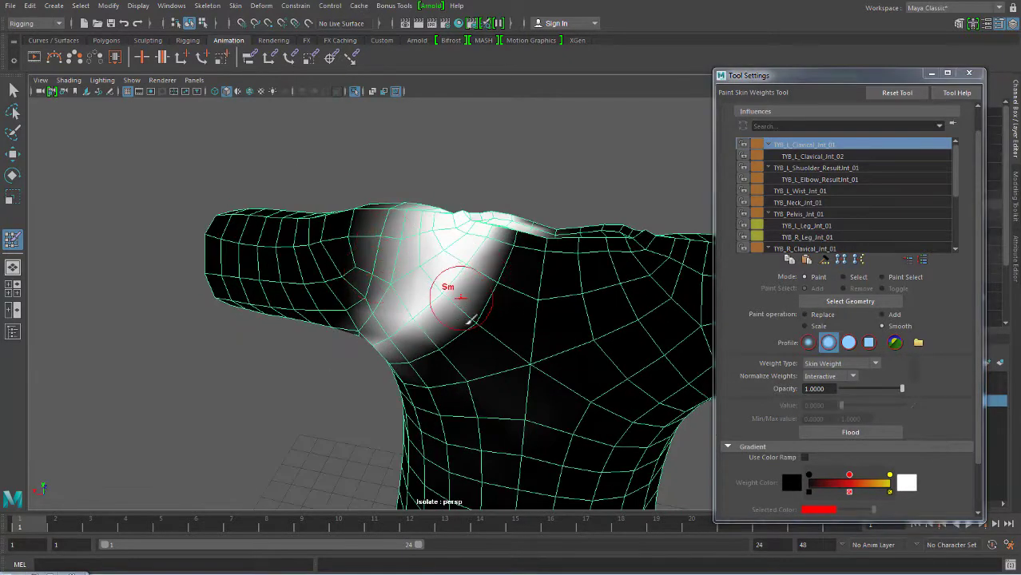
{"action": "mouse_move", "coordinate": [454, 294]}
{"action": "left_mouse_down", "text": "alt"}
{"action": "mouse_move", "coordinate": [474, 296]}
{"action": "mouse_move", "coordinate": [393, 366]}
{"action": "mouse_move", "coordinate": [376, 318]}
{"action": "mouse_move", "coordinate": [388, 254]}
{"action": "left_mouse_up", "text": "alt"}
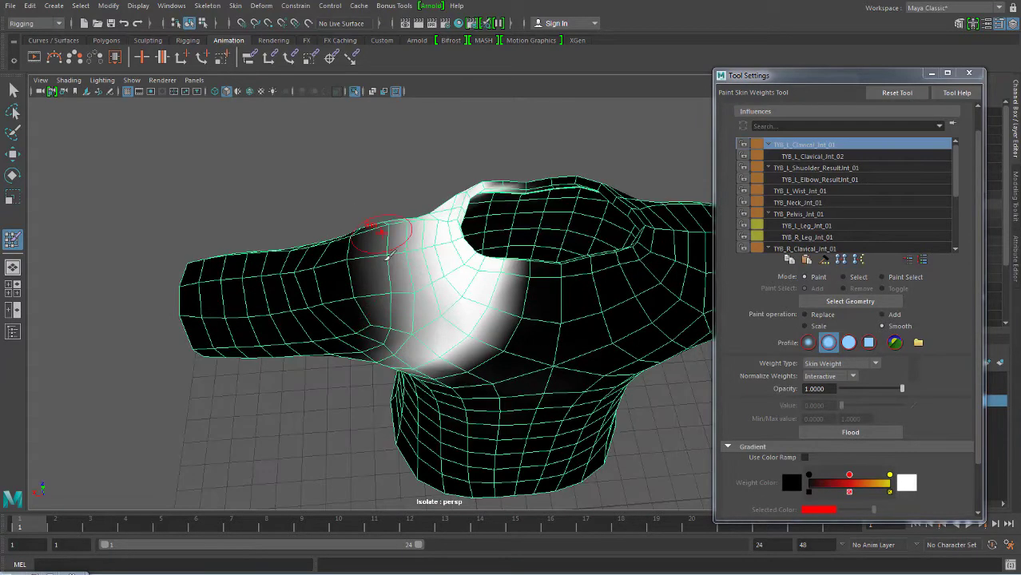
{"action": "left_click_drag", "start_coordinate": [385, 320], "coordinate": [557, 252], "text": "alt"}
- Select TYB_L_Shoulder_ResultJnt_01, set Replace, and inspect its weights from several angles
{"action": "left_click", "coordinate": [845, 168]}
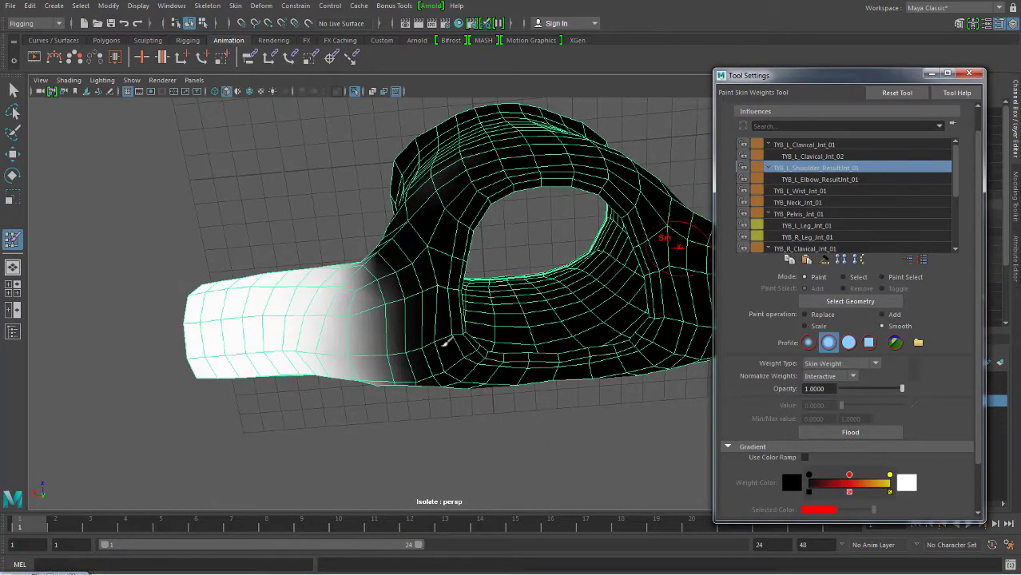
{"action": "left_click_drag", "start_coordinate": [511, 280], "coordinate": [399, 250], "text": "alt"}
{"action": "left_click_drag", "start_coordinate": [448, 326], "coordinate": [466, 204], "text": "alt"}
{"action": "mouse_move", "coordinate": [388, 327]}
{"action": "left_mouse_down", "text": "alt"}
{"action": "mouse_move", "coordinate": [540, 331]}
{"action": "mouse_move", "coordinate": [482, 248]}
{"action": "left_mouse_up", "text": "alt"}
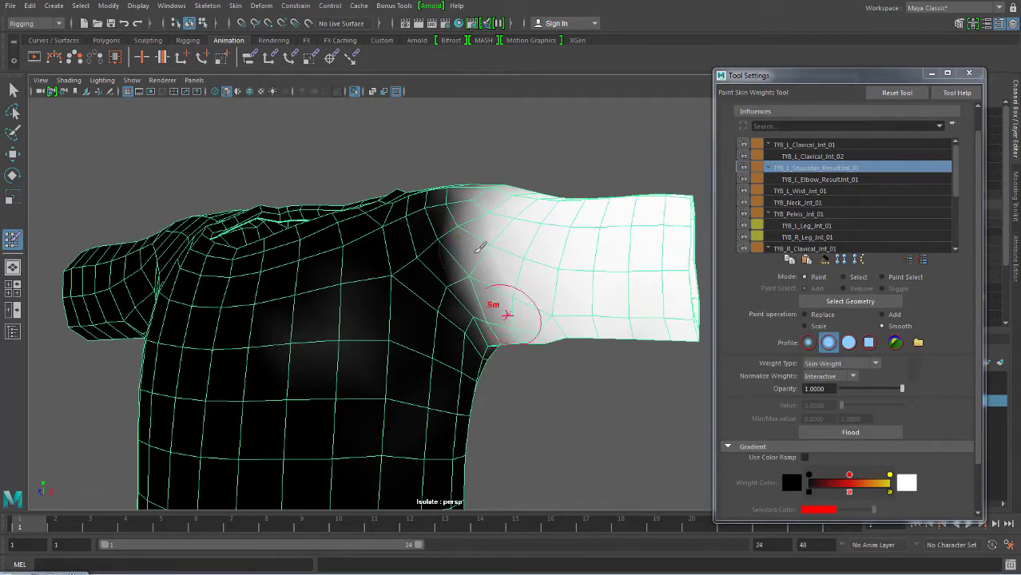
{"action": "left_click", "coordinate": [812, 317]}
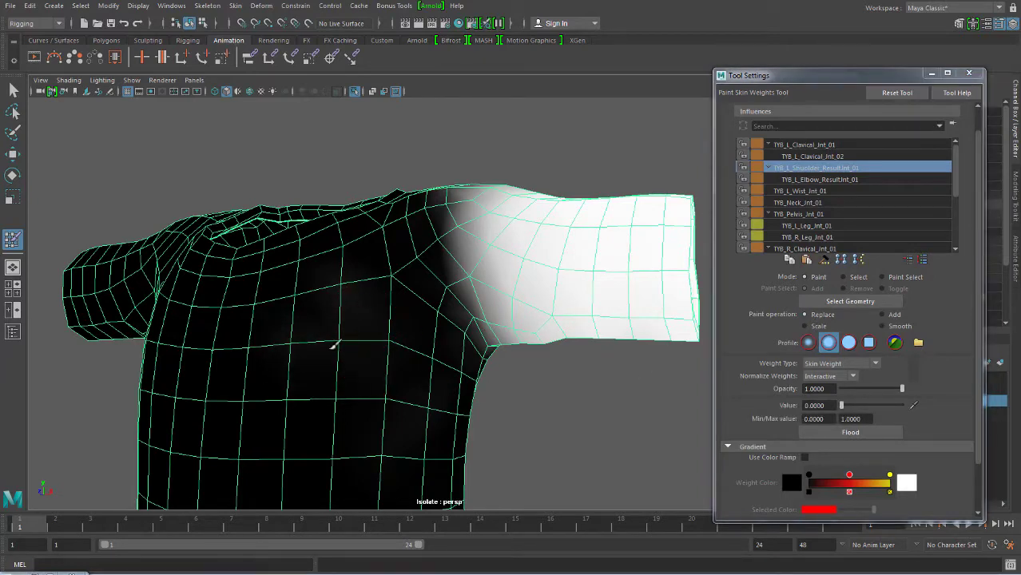
{"action": "mouse_move", "coordinate": [405, 424]}
{"action": "left_mouse_down", "text": "alt"}
{"action": "mouse_move", "coordinate": [358, 402]}
{"action": "mouse_move", "coordinate": [392, 400]}
{"action": "left_mouse_up", "text": "alt"}
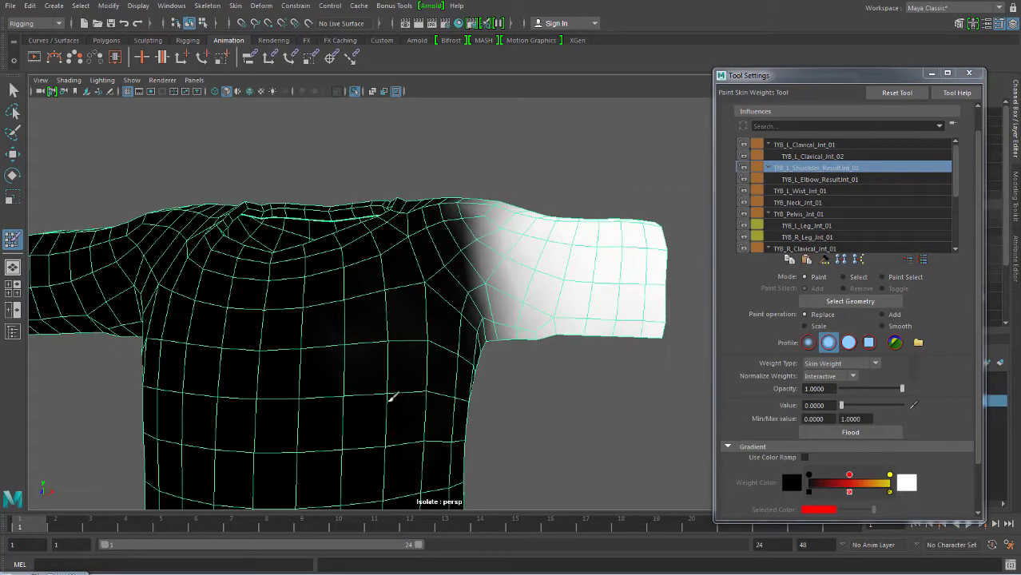
{"action": "mouse_move", "coordinate": [370, 317]}
{"action": "left_mouse_down", "text": "alt"}
{"action": "mouse_move", "coordinate": [410, 324]}
{"action": "mouse_move", "coordinate": [371, 293]}
{"action": "mouse_move", "coordinate": [359, 299]}
{"action": "mouse_move", "coordinate": [435, 281]}
{"action": "mouse_move", "coordinate": [435, 293]}
{"action": "left_mouse_up", "text": "alt"}
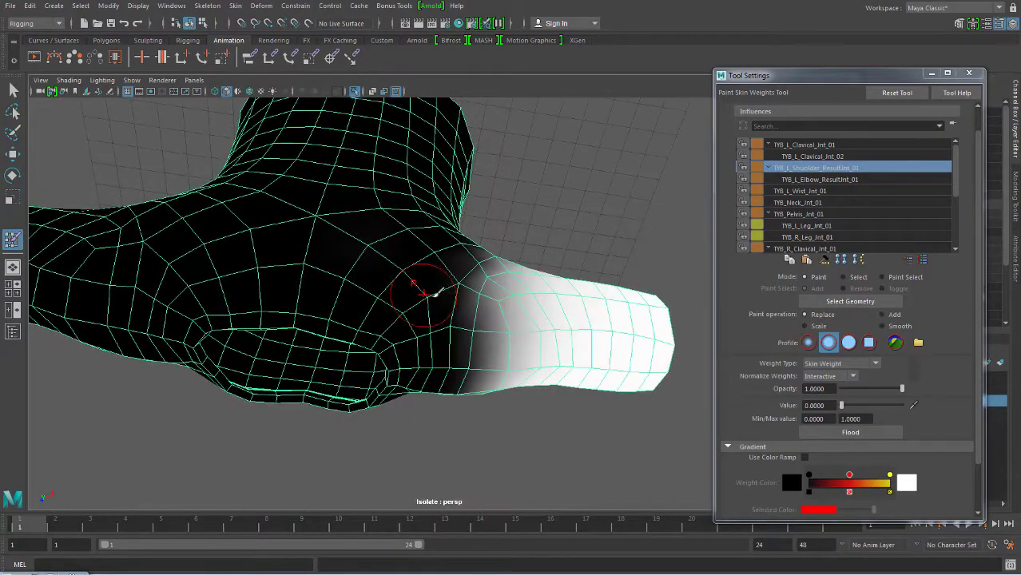
{"action": "left_click_drag", "start_coordinate": [505, 366], "coordinate": [295, 308], "text": "alt"}
{"action": "right_click_drag", "start_coordinate": [296, 307], "coordinate": [77, 144], "text": "alt"}
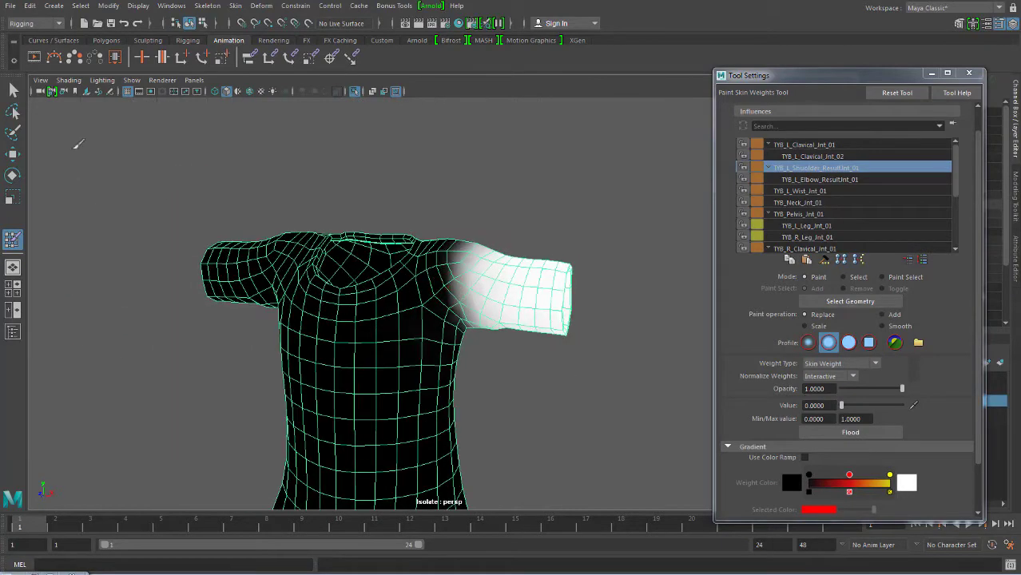
- Exit weight painting and advance the time slider to frame 11 to see the shirt bend
{"action": "left_click", "coordinate": [13, 90]}
{"action": "left_click_drag", "start_coordinate": [41, 525], "coordinate": [409, 527]}
{"action": "mouse_move", "coordinate": [444, 491]}
{"action": "left_mouse_down", "text": "alt"}
{"action": "mouse_move", "coordinate": [308, 290]}
{"action": "mouse_move", "coordinate": [358, 326]}
{"action": "mouse_move", "coordinate": [419, 296]}
{"action": "mouse_move", "coordinate": [456, 251]}
{"action": "mouse_move", "coordinate": [385, 281]}
{"action": "mouse_move", "coordinate": [459, 205]}
{"action": "left_mouse_up", "text": "alt"}
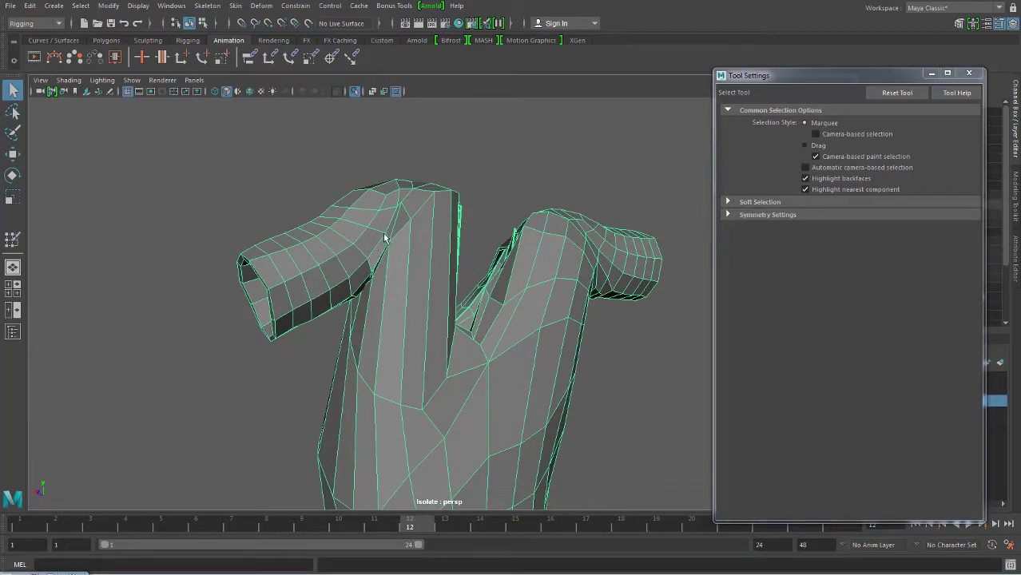
- Return to Paint Skin Weights on the posed shirt and select TYB_L_Clavical_Jnt_01
{"action": "right_click_drag", "start_coordinate": [330, 239], "coordinate": [316, 217]}
{"action": "mouse_move", "coordinate": [319, 228]}
{"action": "left_mouse_down", "text": "alt"}
{"action": "mouse_move", "coordinate": [399, 227]}
{"action": "mouse_move", "coordinate": [448, 271]}
{"action": "mouse_move", "coordinate": [432, 249]}
{"action": "left_mouse_up", "text": "alt"}
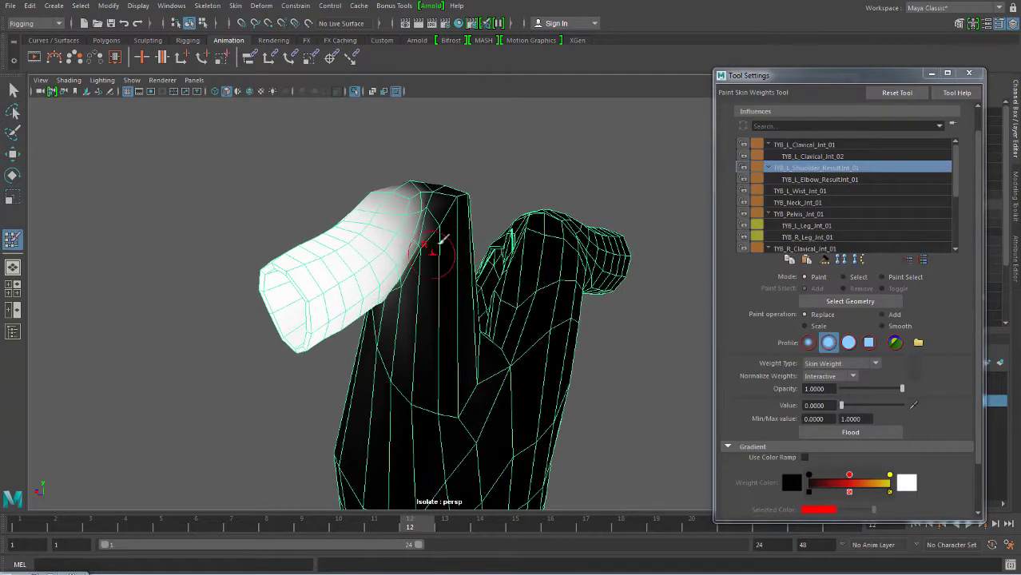
{"action": "left_click", "coordinate": [816, 146]}
{"action": "scroll", "coordinate": [364, 239], "scroll_direction": "up", "scroll_amount": 3}
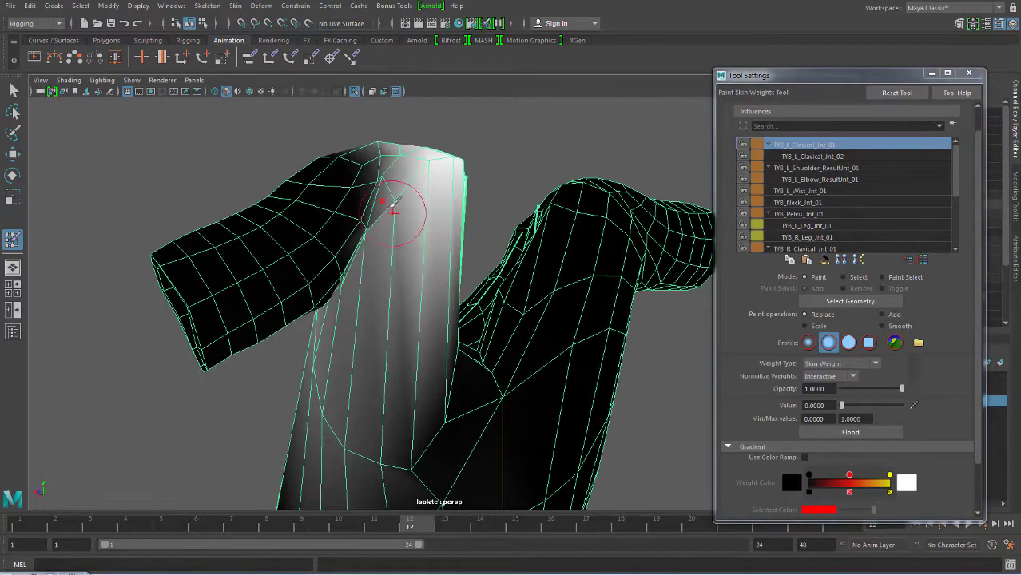
{"action": "mouse_move", "coordinate": [393, 226]}
{"action": "left_mouse_down", "text": "alt"}
{"action": "mouse_move", "coordinate": [352, 256]}
{"action": "mouse_move", "coordinate": [481, 282]}
{"action": "mouse_move", "coordinate": [540, 238]}
{"action": "mouse_move", "coordinate": [526, 235]}
{"action": "mouse_move", "coordinate": [558, 307]}
{"action": "mouse_move", "coordinate": [529, 246]}
{"action": "left_mouse_up", "text": "alt"}
- Undo a dark shoulder stroke, then Smooth-paint the clavicle weights across the shoulder top
{"action": "mouse_move", "coordinate": [499, 171]}
{"action": "left_mouse_down"}
{"action": "mouse_move", "coordinate": [516, 221]}
{"action": "mouse_move", "coordinate": [534, 209]}
{"action": "left_mouse_up"}
{"action": "key", "text": "ctrl+z"}
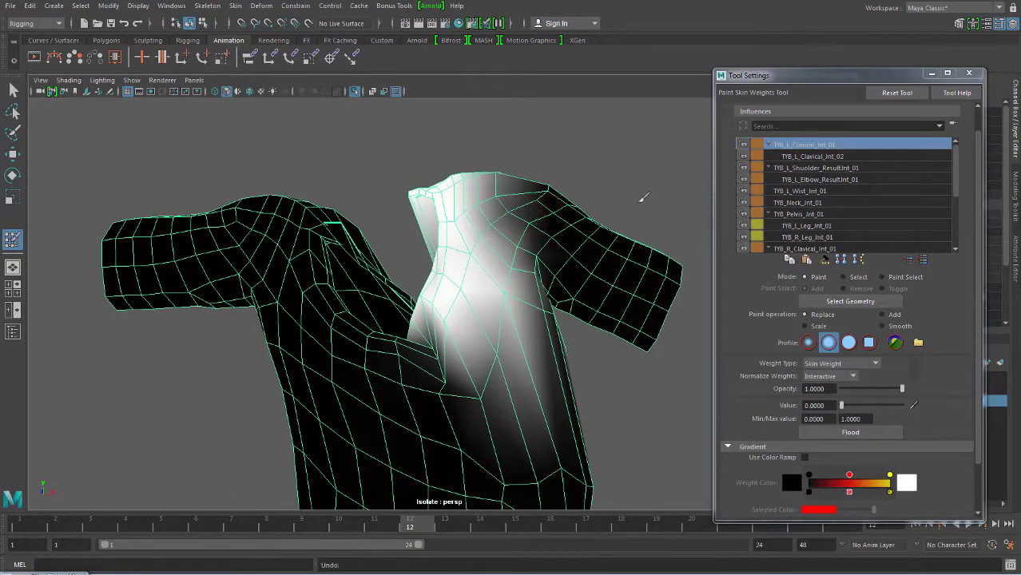
{"action": "key", "text": "ctrl+z"}
{"action": "left_click", "coordinate": [882, 326]}
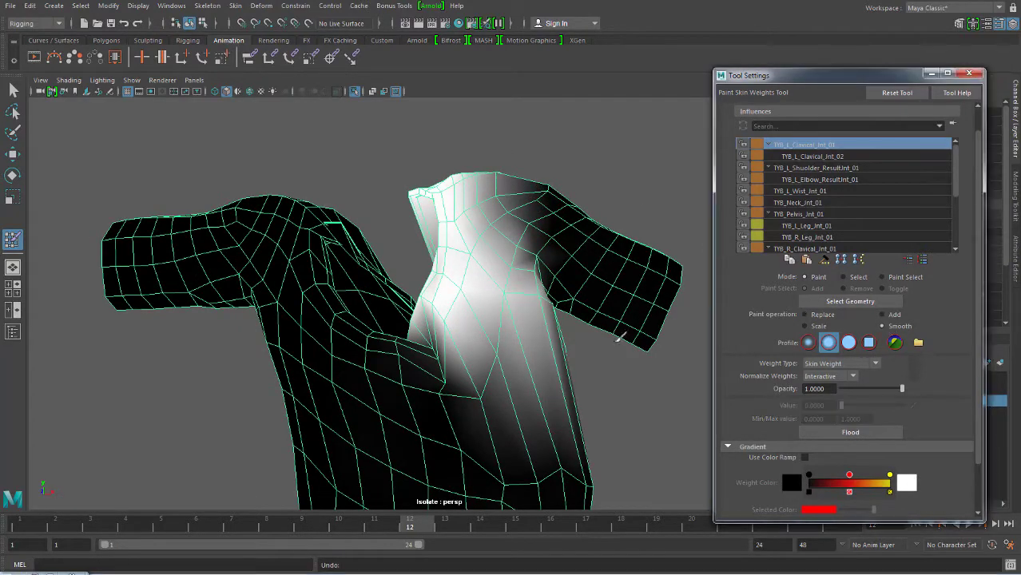
{"action": "mouse_move", "coordinate": [554, 313]}
{"action": "left_mouse_down", "text": "alt"}
{"action": "mouse_move", "coordinate": [520, 271]}
{"action": "mouse_move", "coordinate": [544, 311]}
{"action": "left_mouse_up", "text": "alt"}
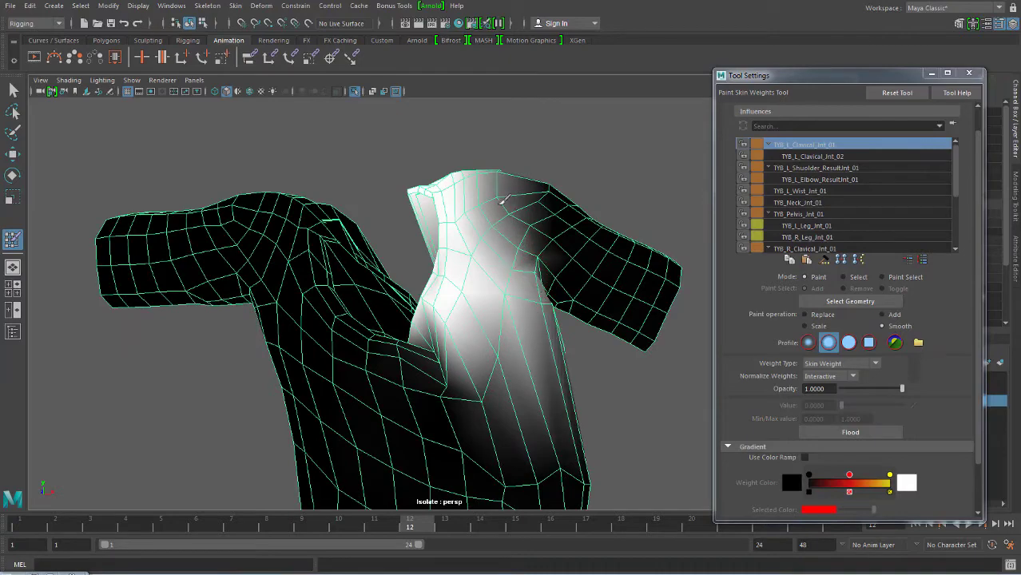
{"action": "mouse_move", "coordinate": [518, 225]}
{"action": "left_mouse_down", "text": "alt"}
{"action": "mouse_move", "coordinate": [490, 234]}
{"action": "mouse_move", "coordinate": [376, 224]}
{"action": "mouse_move", "coordinate": [392, 209]}
{"action": "mouse_move", "coordinate": [364, 287]}
{"action": "mouse_move", "coordinate": [364, 326]}
{"action": "mouse_move", "coordinate": [383, 243]}
{"action": "mouse_move", "coordinate": [353, 240]}
{"action": "left_mouse_up", "text": "alt"}
- Smooth TYB_L_Shoulder_ResultJnt_01's weights down the shoulder top and inspect the arm opening
{"action": "left_click", "coordinate": [823, 168]}
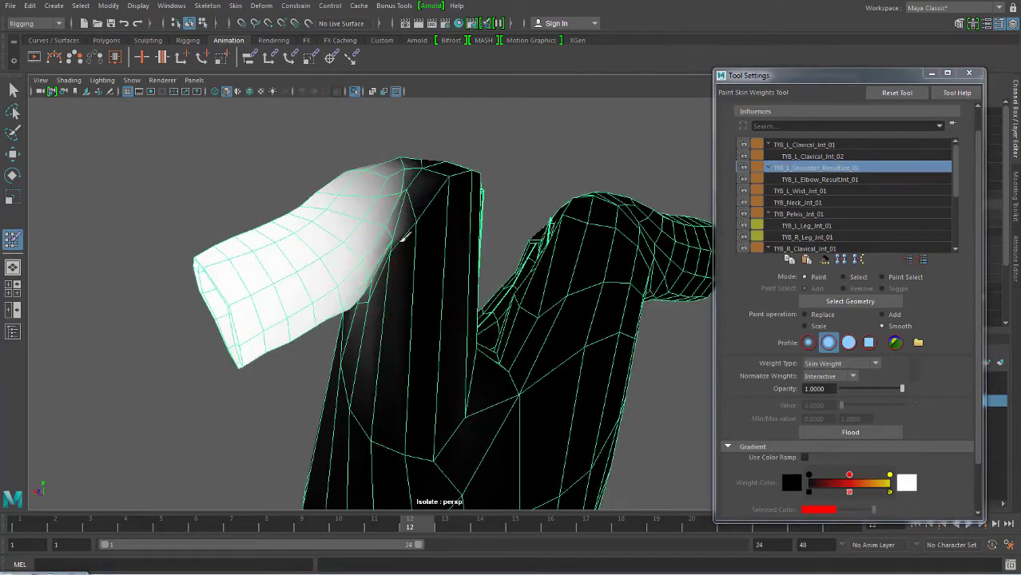
{"action": "mouse_move", "coordinate": [423, 169]}
{"action": "left_mouse_down"}
{"action": "mouse_move", "coordinate": [387, 285]}
{"action": "mouse_move", "coordinate": [397, 256]}
{"action": "mouse_move", "coordinate": [338, 293]}
{"action": "mouse_move", "coordinate": [524, 308]}
{"action": "mouse_move", "coordinate": [520, 221]}
{"action": "left_mouse_up"}
{"action": "mouse_move", "coordinate": [580, 331]}
{"action": "left_mouse_down", "text": "alt"}
{"action": "mouse_move", "coordinate": [503, 298]}
{"action": "mouse_move", "coordinate": [499, 220]}
{"action": "mouse_move", "coordinate": [505, 269]}
{"action": "mouse_move", "coordinate": [478, 317]}
{"action": "mouse_move", "coordinate": [467, 260]}
{"action": "mouse_move", "coordinate": [437, 283]}
{"action": "left_mouse_up", "text": "alt"}
{"action": "right_click_drag", "start_coordinate": [416, 303], "coordinate": [610, 329], "text": "alt"}
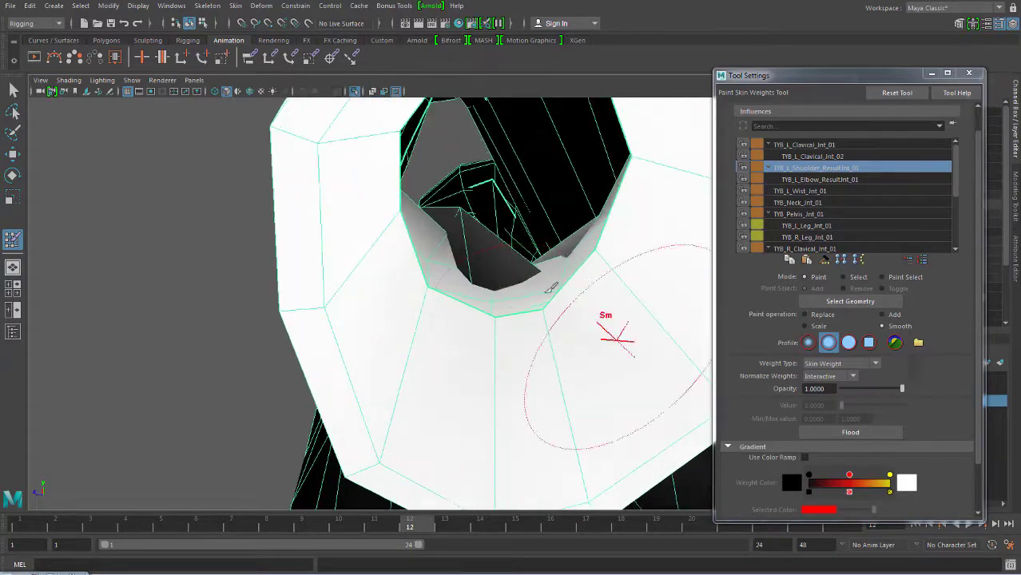
{"action": "left_click_drag", "start_coordinate": [610, 330], "coordinate": [478, 227], "text": "alt"}
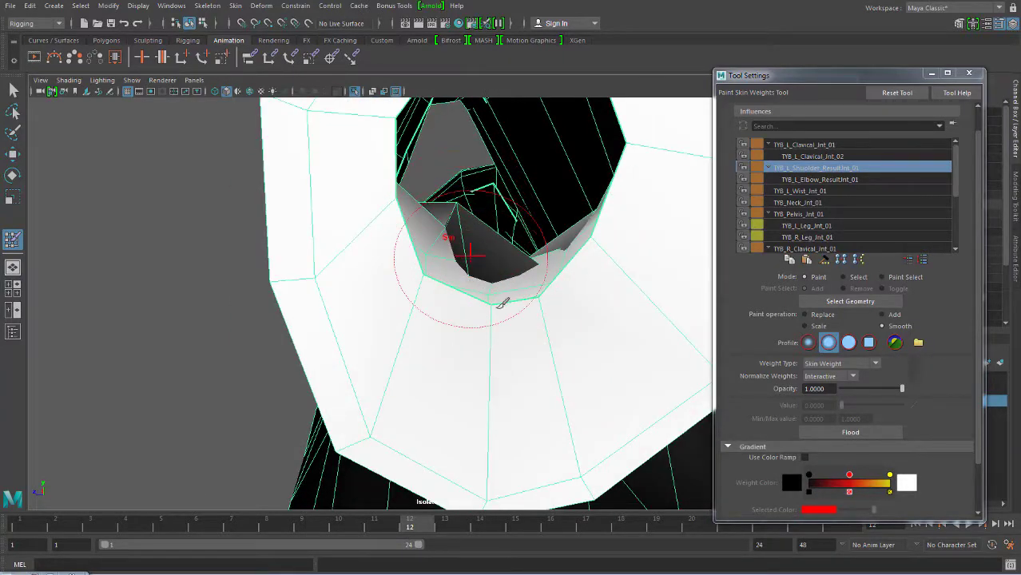
{"action": "mouse_move", "coordinate": [502, 303]}
{"action": "left_mouse_down", "text": "alt"}
{"action": "mouse_move", "coordinate": [721, 336]}
{"action": "mouse_move", "coordinate": [393, 134]}
{"action": "mouse_move", "coordinate": [465, 272]}
{"action": "mouse_move", "coordinate": [432, 307]}
{"action": "left_mouse_up", "text": "alt"}
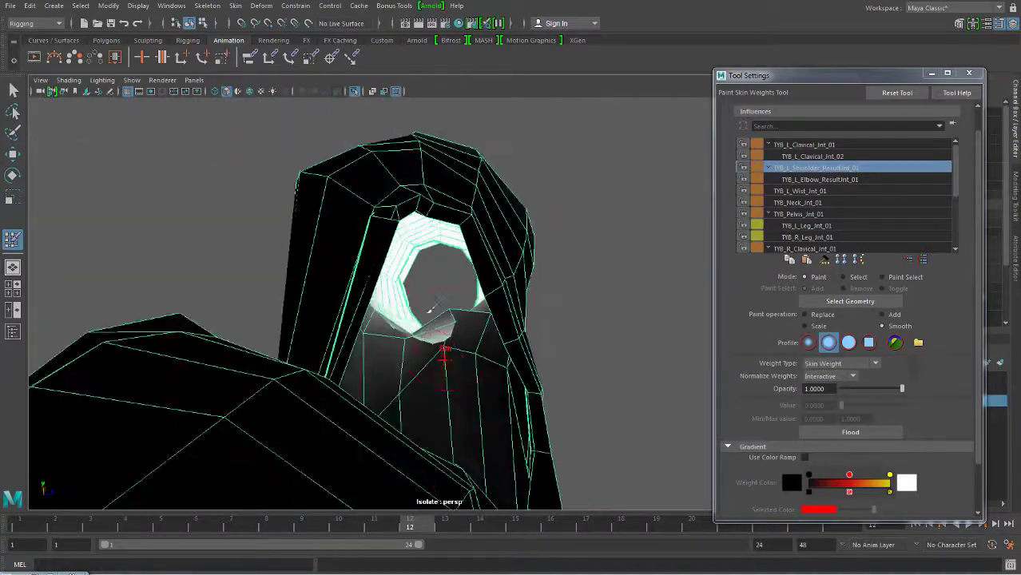
{"action": "right_click_drag", "start_coordinate": [433, 308], "coordinate": [622, 372], "text": "alt"}
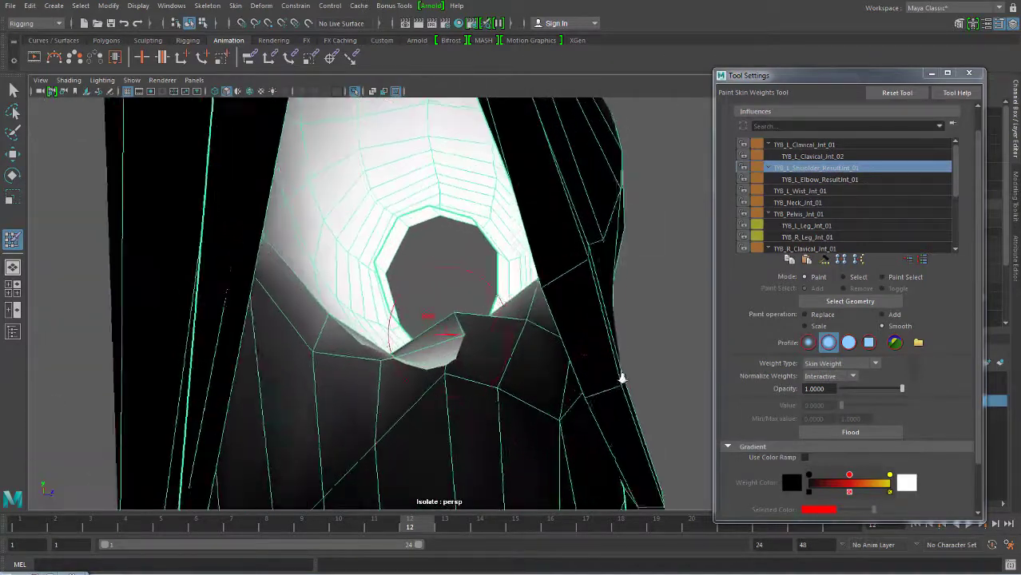
- Compare with the clavicle influence, reselect the shoulder joint, and return to frame 1
{"action": "left_click", "coordinate": [808, 146]}
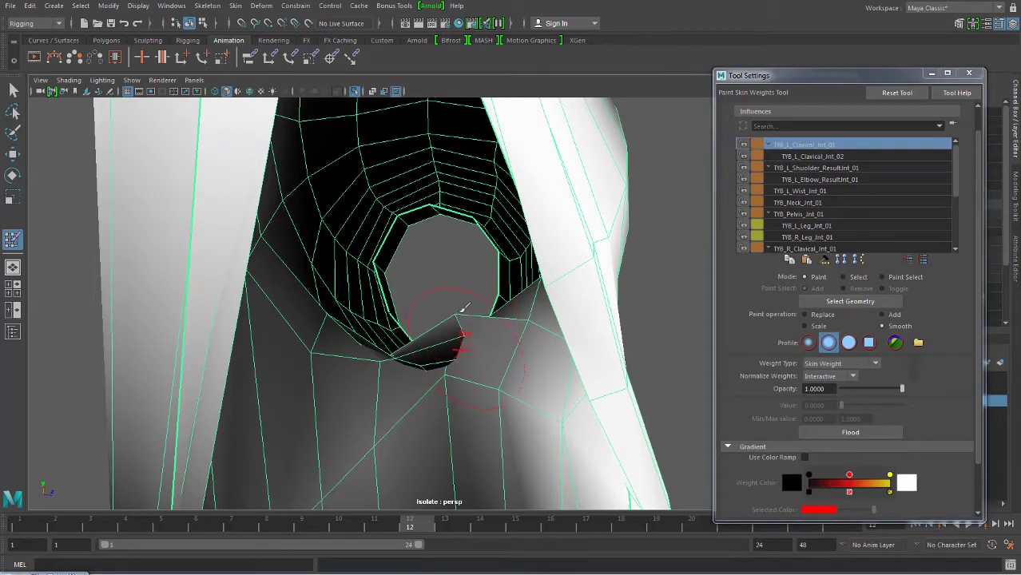
{"action": "left_click", "coordinate": [816, 168]}
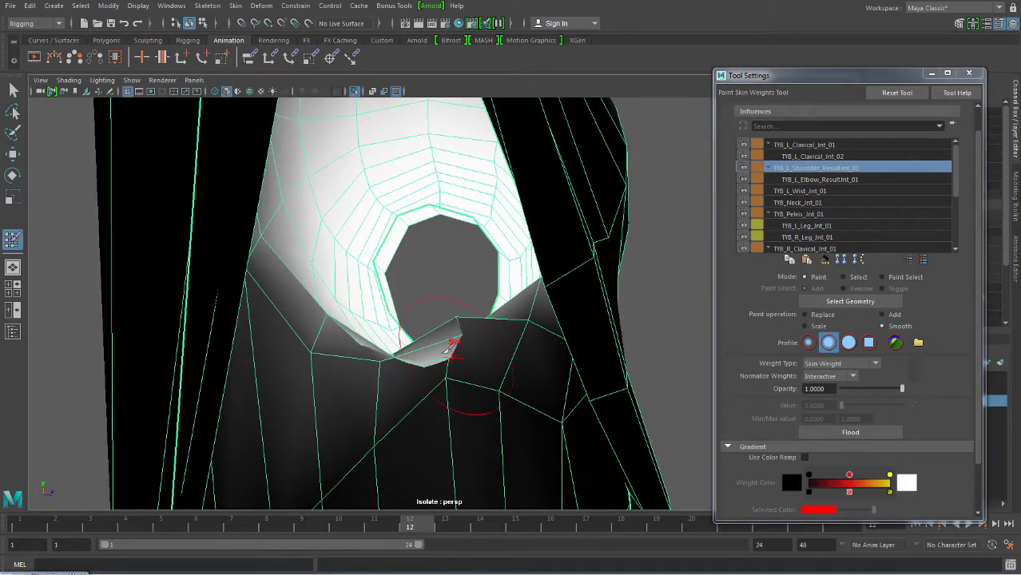
{"action": "scroll", "coordinate": [451, 344], "scroll_direction": "down", "scroll_amount": 3}
{"action": "scroll", "coordinate": [527, 300], "scroll_direction": "down", "scroll_amount": 3}
{"action": "scroll", "coordinate": [385, 336], "scroll_direction": "down", "scroll_amount": 2}
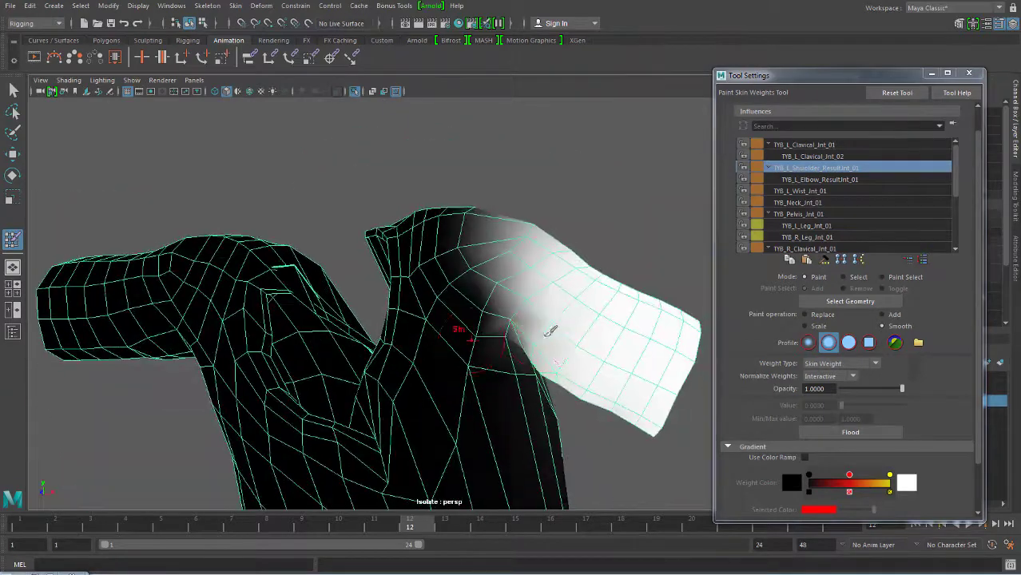
{"action": "mouse_move", "coordinate": [551, 331]}
{"action": "left_mouse_down", "text": "alt"}
{"action": "mouse_move", "coordinate": [464, 303]}
{"action": "mouse_move", "coordinate": [451, 312]}
{"action": "mouse_move", "coordinate": [516, 321]}
{"action": "mouse_move", "coordinate": [417, 257]}
{"action": "mouse_move", "coordinate": [371, 296]}
{"action": "mouse_move", "coordinate": [528, 353]}
{"action": "mouse_move", "coordinate": [430, 382]}
{"action": "left_mouse_up", "text": "alt"}
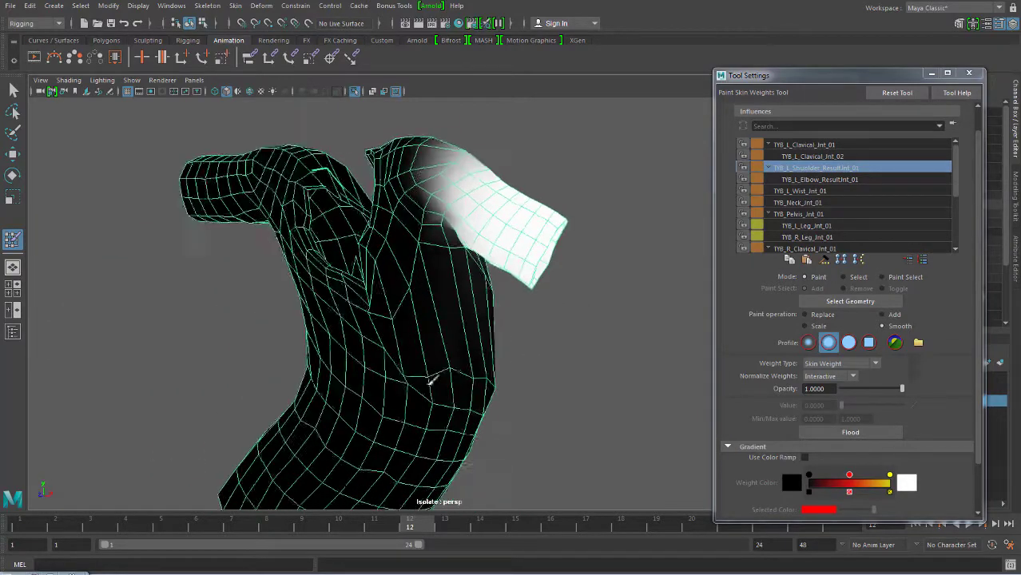
{"action": "left_click_drag", "start_coordinate": [109, 526], "coordinate": [4, 523]}
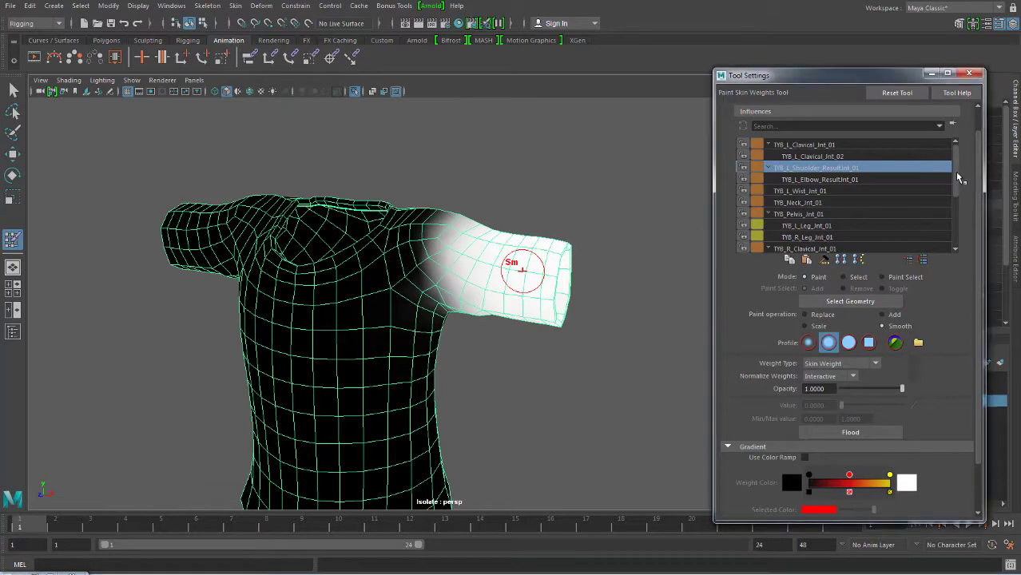
{"action": "left_click_drag", "start_coordinate": [955, 171], "coordinate": [954, 209]}
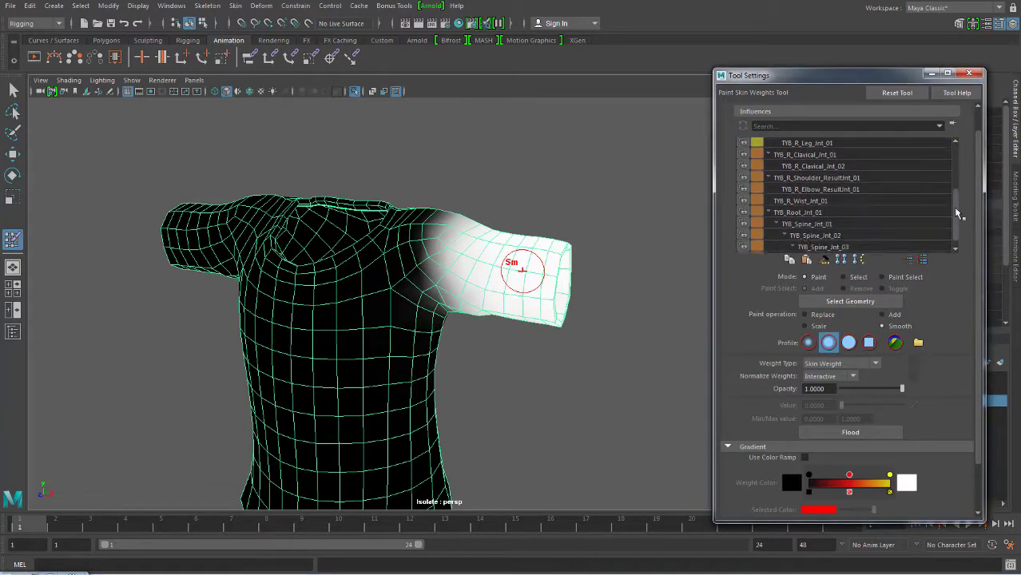
- Select TYB_Spine_Jnt_03, switch to Replace, and paint 0 weight on the chest
{"action": "left_click", "coordinate": [837, 237]}
{"action": "mouse_move", "coordinate": [428, 309]}
{"action": "left_mouse_down", "text": "alt"}
{"action": "mouse_move", "coordinate": [456, 341]}
{"action": "mouse_move", "coordinate": [372, 356]}
{"action": "mouse_move", "coordinate": [518, 353]}
{"action": "left_mouse_up", "text": "alt"}
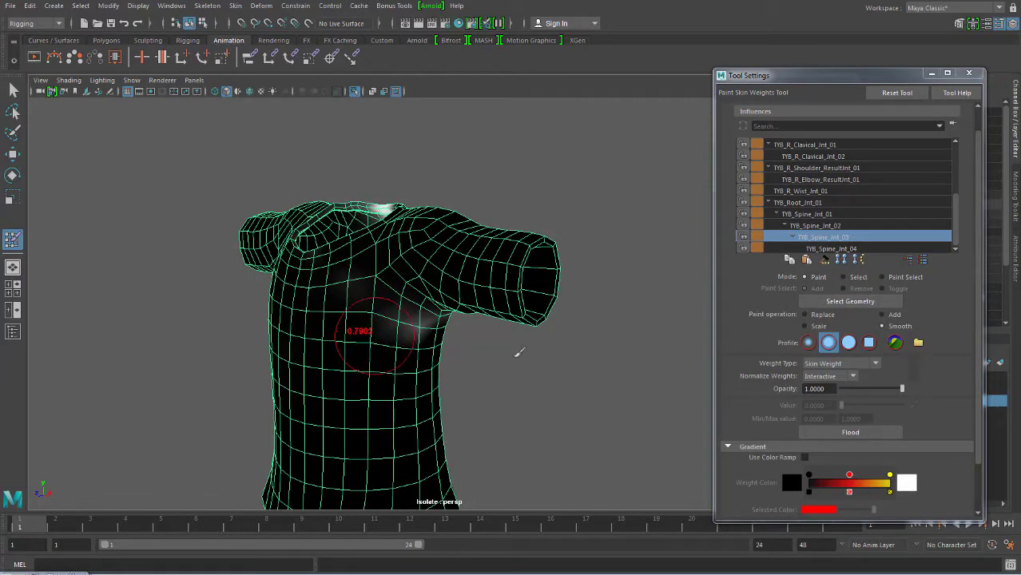
{"action": "left_click", "coordinate": [816, 317]}
{"action": "mouse_move", "coordinate": [376, 327]}
{"action": "left_mouse_down"}
{"action": "mouse_move", "coordinate": [427, 308]}
{"action": "mouse_move", "coordinate": [487, 316]}
{"action": "mouse_move", "coordinate": [451, 318]}
{"action": "mouse_move", "coordinate": [406, 347]}
{"action": "mouse_move", "coordinate": [510, 387]}
{"action": "left_mouse_up"}
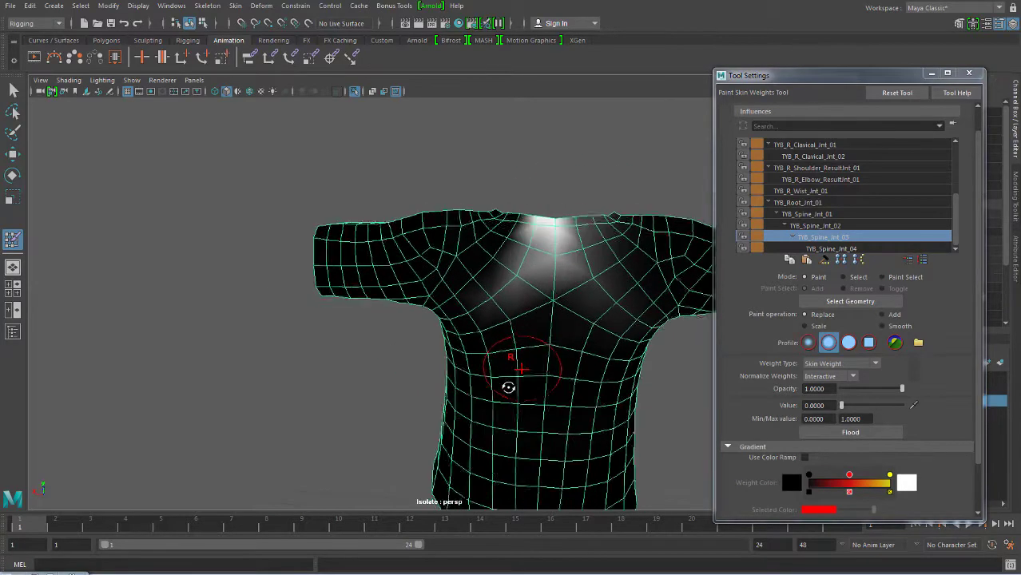
{"action": "scroll", "coordinate": [462, 369], "scroll_direction": "up", "scroll_amount": 3}
{"action": "scroll", "coordinate": [511, 364], "scroll_direction": "up", "scroll_amount": 2}
{"action": "scroll", "coordinate": [478, 319], "scroll_direction": "up", "scroll_amount": 1}
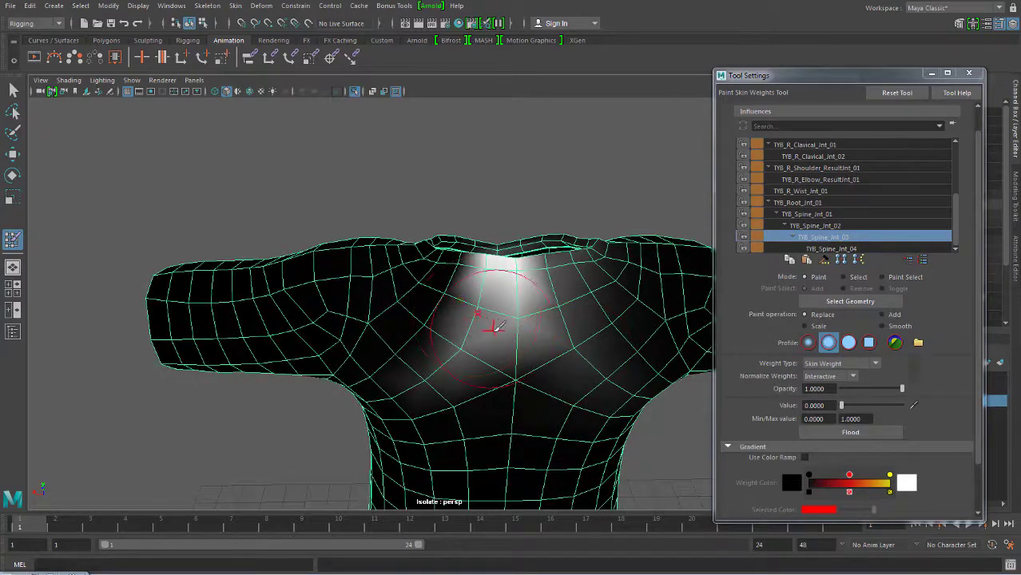
{"action": "scroll", "coordinate": [543, 342], "scroll_direction": "up", "scroll_amount": 2}
- Paint value 1 on the upper chest by the collar, then reset the value to 0
{"action": "left_click_drag", "start_coordinate": [543, 342], "coordinate": [485, 342], "text": "alt"}
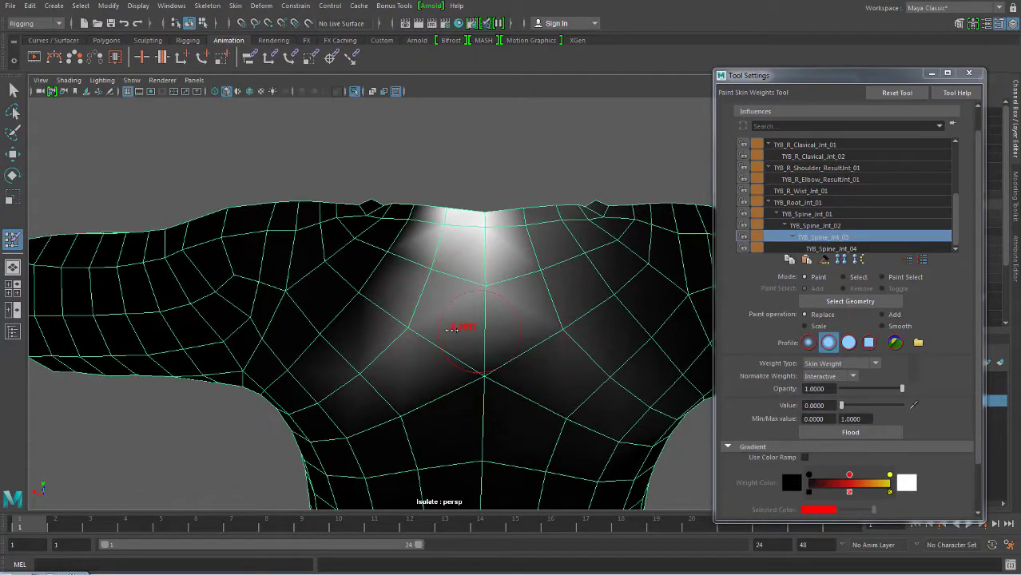
{"action": "left_click_drag", "start_coordinate": [841, 405], "coordinate": [882, 404]}
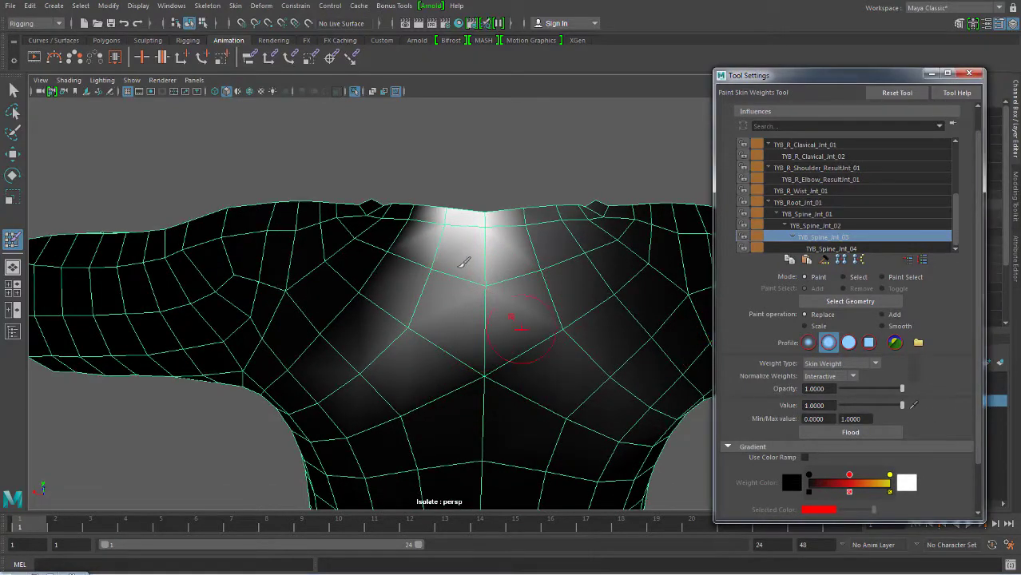
{"action": "mouse_move", "coordinate": [464, 261]}
{"action": "left_mouse_down"}
{"action": "mouse_move", "coordinate": [484, 289]}
{"action": "mouse_move", "coordinate": [470, 257]}
{"action": "left_mouse_up"}
{"action": "left_click_drag", "start_coordinate": [472, 317], "coordinate": [631, 328], "text": "alt"}
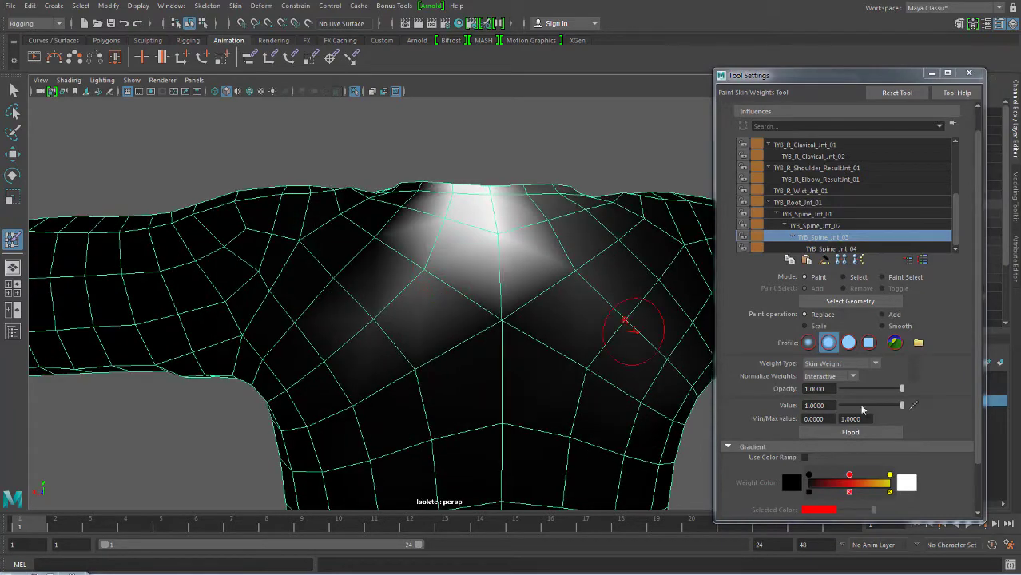
{"action": "left_click_drag", "start_coordinate": [851, 409], "coordinate": [838, 405]}
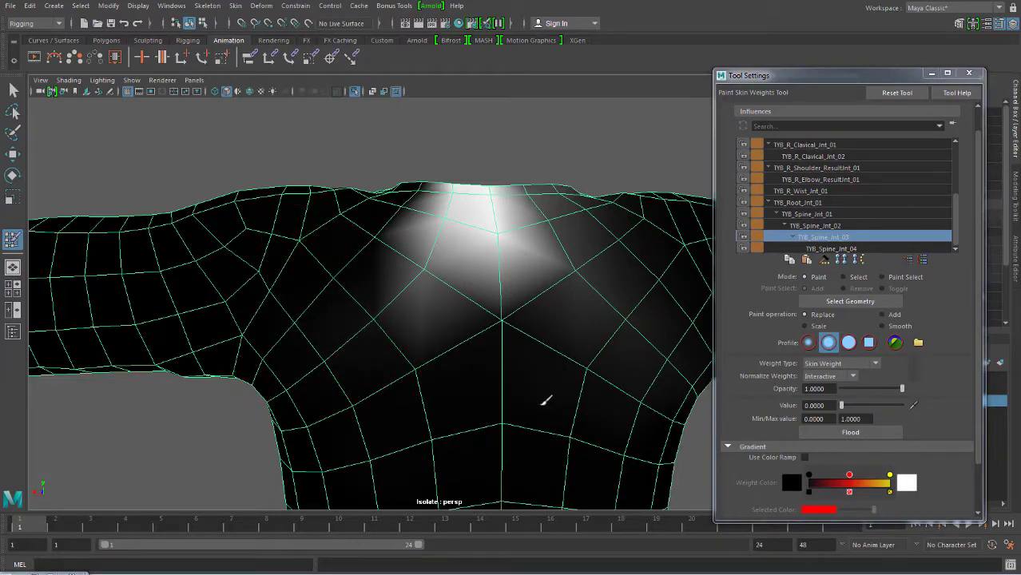
{"action": "mouse_move", "coordinate": [602, 276]}
{"action": "left_mouse_down", "text": "alt"}
{"action": "mouse_move", "coordinate": [600, 340]}
{"action": "mouse_move", "coordinate": [567, 326]}
{"action": "mouse_move", "coordinate": [465, 358]}
{"action": "mouse_move", "coordinate": [337, 237]}
{"action": "mouse_move", "coordinate": [250, 256]}
{"action": "mouse_move", "coordinate": [391, 272]}
{"action": "left_mouse_up", "text": "alt"}
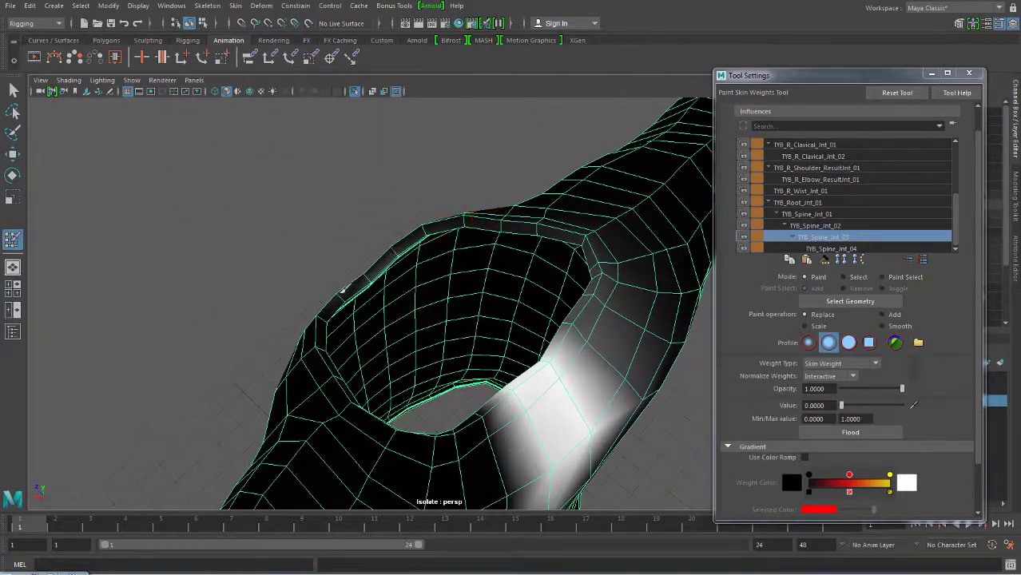
{"action": "mouse_move", "coordinate": [495, 271]}
{"action": "left_mouse_down", "text": "alt"}
{"action": "mouse_move", "coordinate": [398, 269]}
{"action": "mouse_move", "coordinate": [306, 236]}
{"action": "left_mouse_up", "text": "alt"}
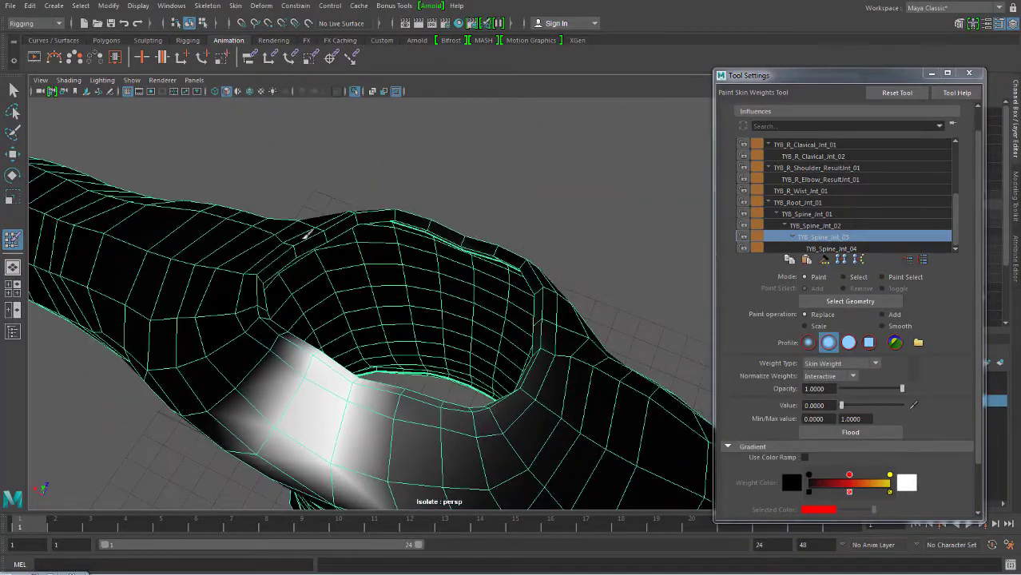
- Select TYB_Spine_Jnt_04 and clear its weight to 0 around the front neckline
{"action": "left_click", "coordinate": [873, 251]}
{"action": "mouse_move", "coordinate": [519, 264]}
{"action": "left_mouse_down", "text": "alt"}
{"action": "mouse_move", "coordinate": [546, 296]}
{"action": "mouse_move", "coordinate": [482, 337]}
{"action": "mouse_move", "coordinate": [513, 286]}
{"action": "left_mouse_up", "text": "alt"}
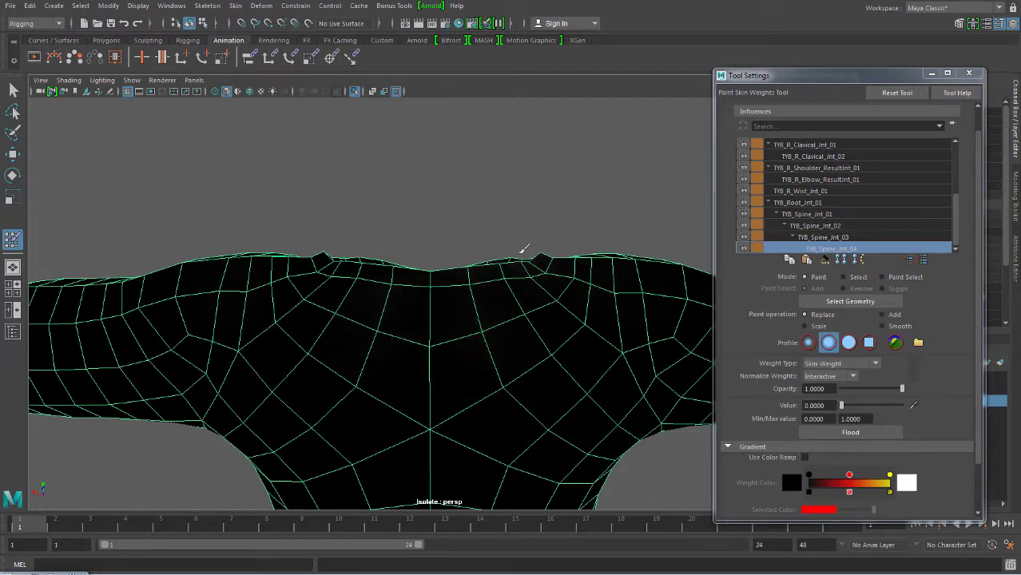
{"action": "mouse_move", "coordinate": [283, 302]}
{"action": "left_mouse_down", "text": "alt"}
{"action": "mouse_move", "coordinate": [503, 337]}
{"action": "mouse_move", "coordinate": [503, 401]}
{"action": "left_mouse_up", "text": "alt"}
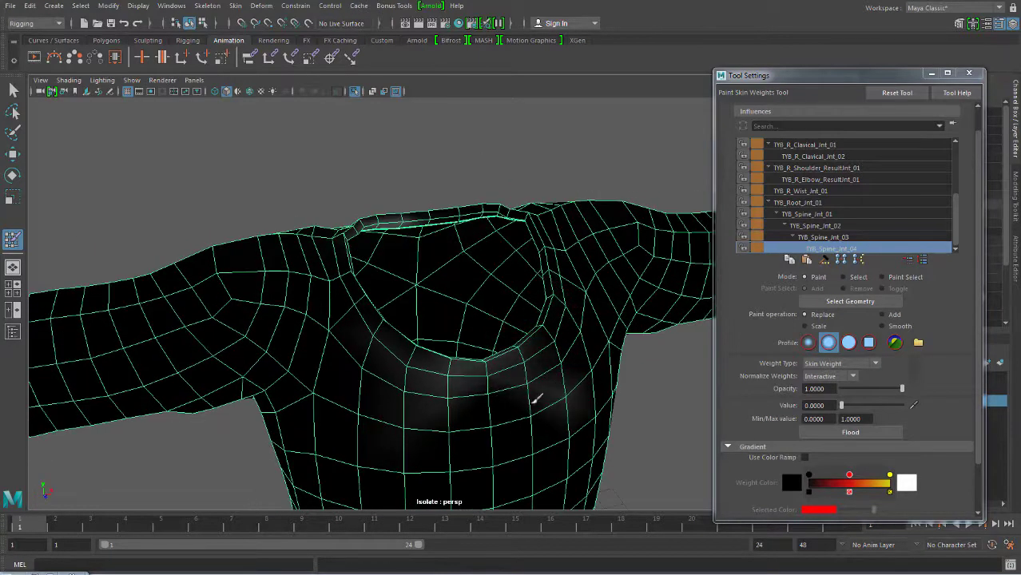
{"action": "mouse_move", "coordinate": [567, 314]}
{"action": "left_mouse_down"}
{"action": "mouse_move", "coordinate": [445, 393]}
{"action": "mouse_move", "coordinate": [555, 324]}
{"action": "mouse_move", "coordinate": [555, 343]}
{"action": "mouse_move", "coordinate": [620, 311]}
{"action": "left_mouse_up"}
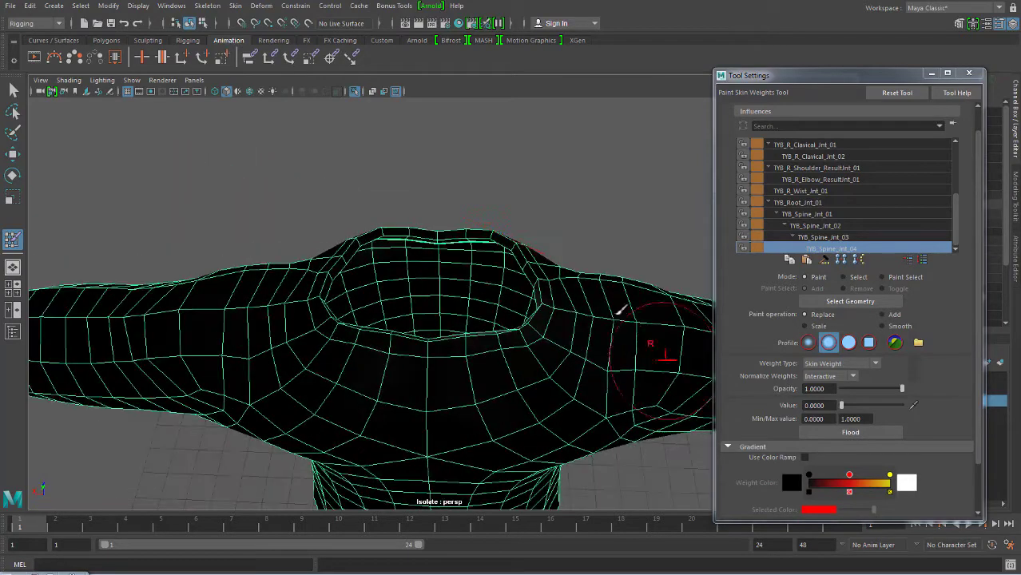
{"action": "mouse_move", "coordinate": [426, 274]}
{"action": "left_mouse_down", "text": "alt"}
{"action": "mouse_move", "coordinate": [465, 371]}
{"action": "mouse_move", "coordinate": [492, 397]}
{"action": "left_mouse_up", "text": "alt"}
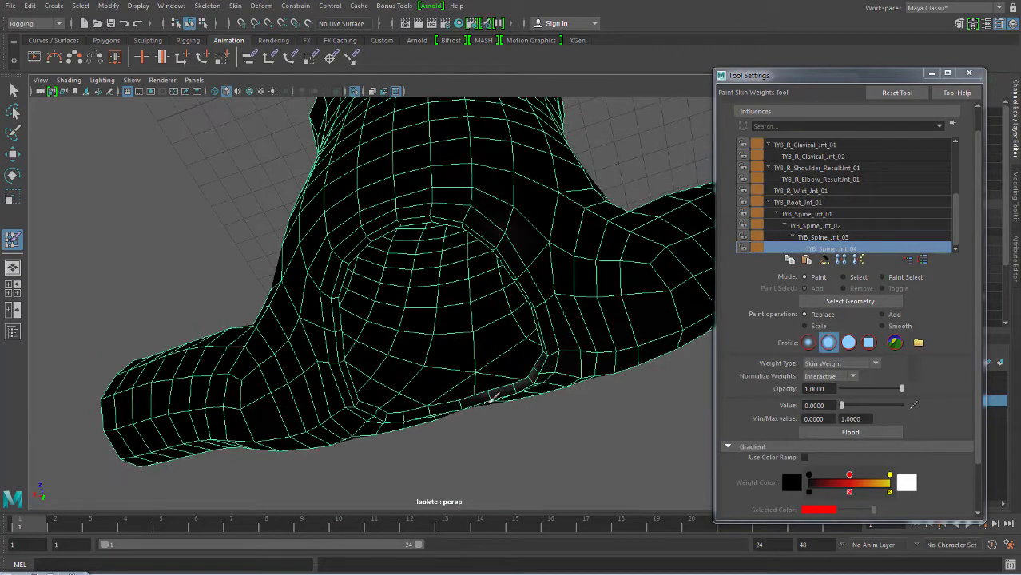
{"action": "mouse_move", "coordinate": [581, 347]}
{"action": "left_mouse_down", "text": "alt"}
{"action": "mouse_move", "coordinate": [631, 365]}
{"action": "mouse_move", "coordinate": [369, 387]}
{"action": "mouse_move", "coordinate": [289, 296]}
{"action": "mouse_move", "coordinate": [428, 206]}
{"action": "left_mouse_up", "text": "alt"}
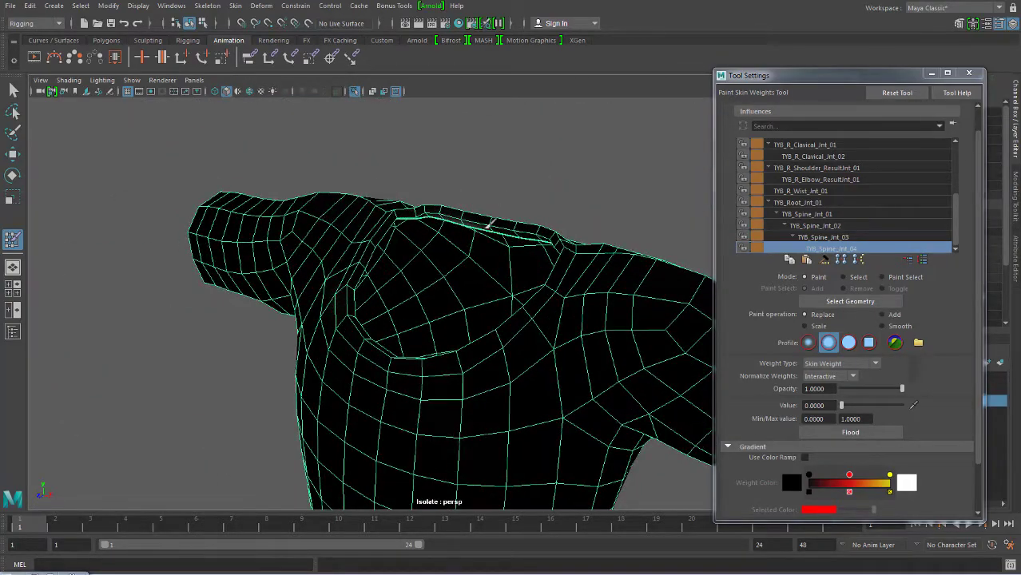
{"action": "mouse_move", "coordinate": [459, 283]}
{"action": "left_mouse_down", "text": "alt"}
{"action": "mouse_move", "coordinate": [487, 236]}
{"action": "mouse_move", "coordinate": [463, 252]}
{"action": "left_mouse_up", "text": "alt"}
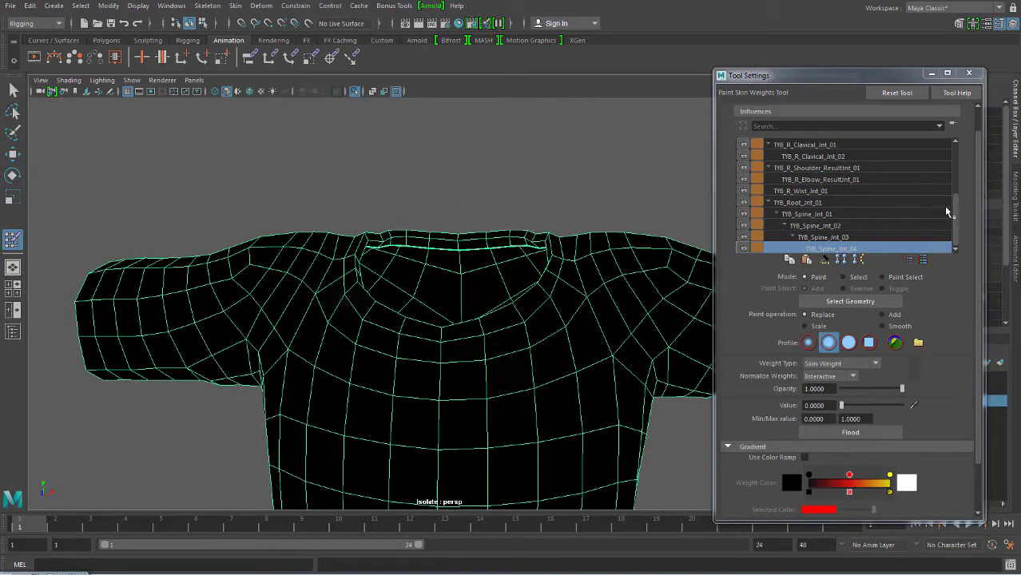
- Select TYB_Spine_Jnt_02, exit isolation, and paint value 1 across the chest in front view
{"action": "left_click", "coordinate": [819, 227]}
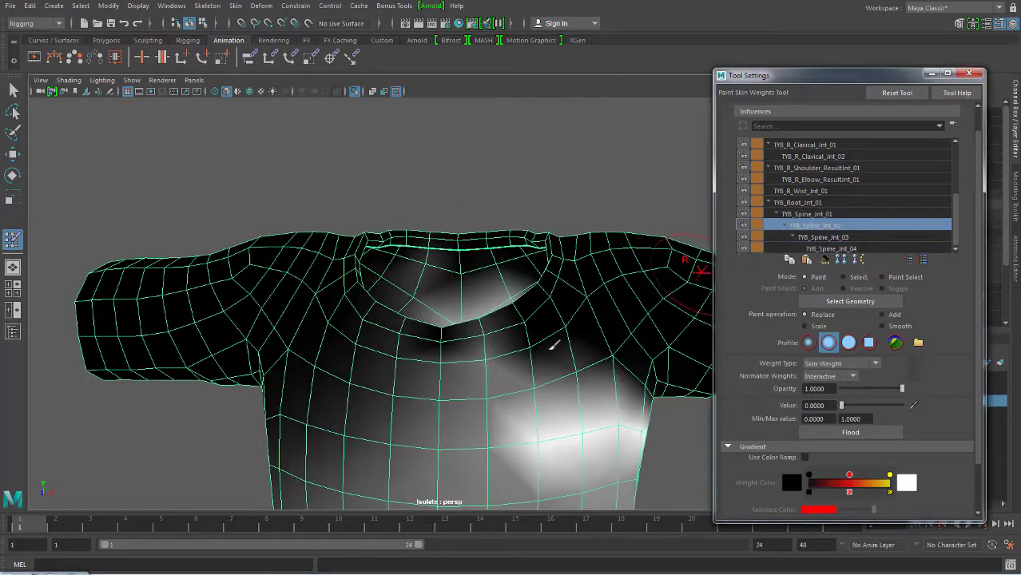
{"action": "mouse_move", "coordinate": [549, 335]}
{"action": "left_mouse_down", "text": "alt"}
{"action": "mouse_move", "coordinate": [547, 296]}
{"action": "mouse_move", "coordinate": [383, 207]}
{"action": "mouse_move", "coordinate": [439, 271]}
{"action": "mouse_move", "coordinate": [461, 283]}
{"action": "mouse_move", "coordinate": [511, 272]}
{"action": "left_mouse_up", "text": "alt"}
{"action": "left_click", "coordinate": [355, 91]}
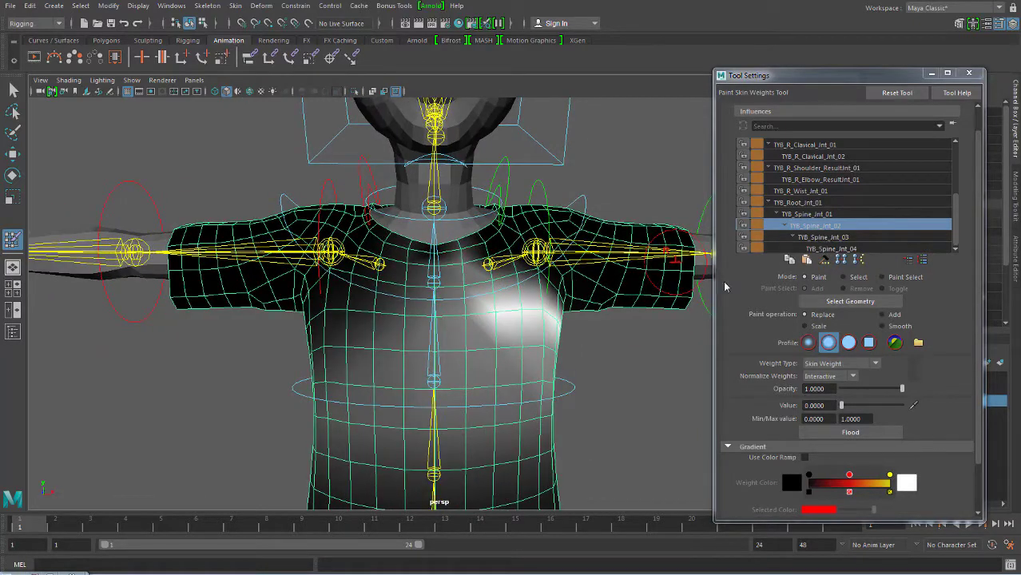
{"action": "key", "text": "space"}
{"action": "left_click_drag", "start_coordinate": [444, 351], "coordinate": [436, 377]}
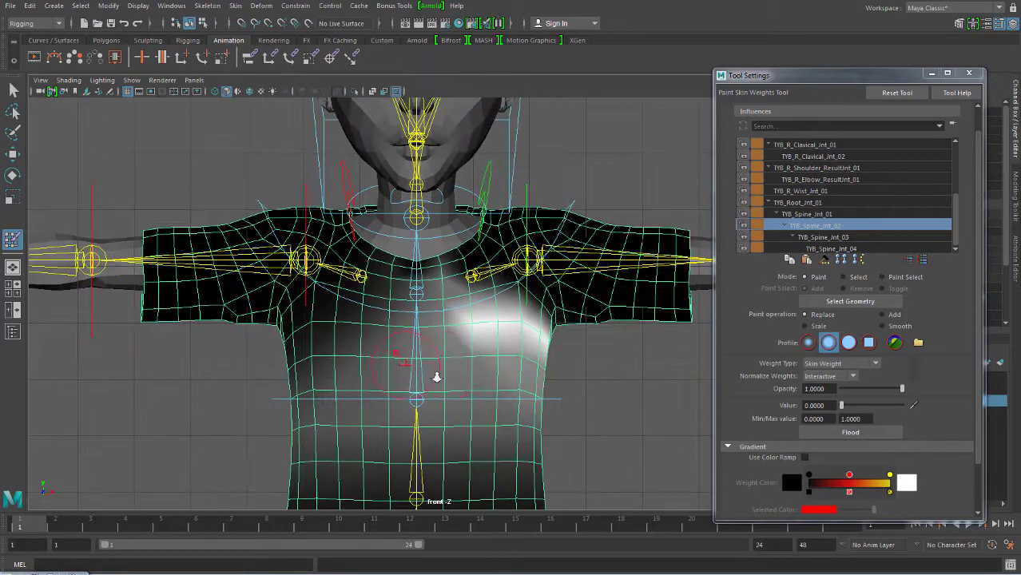
{"action": "scroll", "coordinate": [436, 377], "scroll_direction": "up", "scroll_amount": 1}
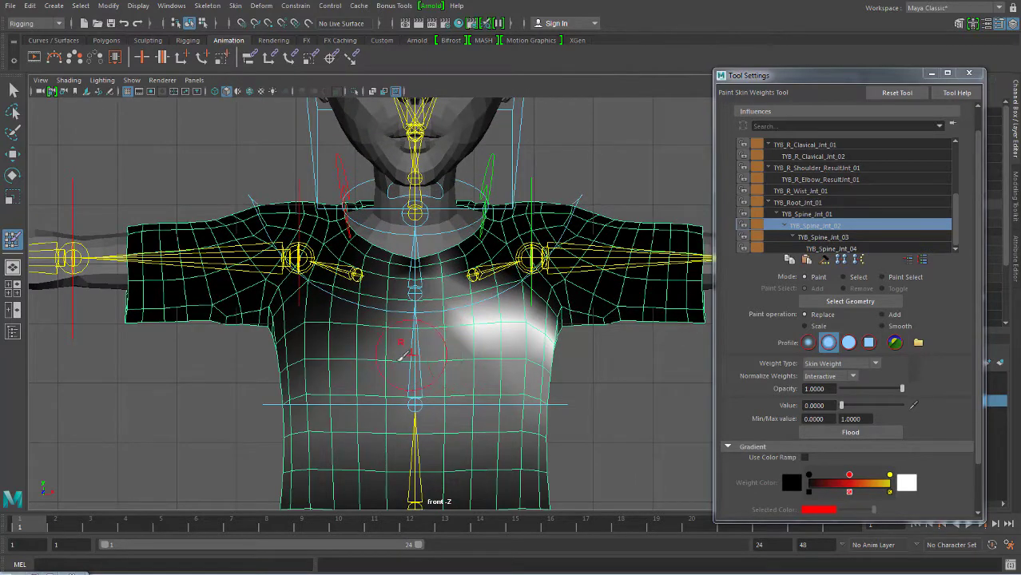
{"action": "left_click_drag", "start_coordinate": [861, 404], "coordinate": [928, 411]}
{"action": "mouse_move", "coordinate": [382, 352]}
{"action": "left_mouse_down"}
{"action": "mouse_move", "coordinate": [371, 361]}
{"action": "mouse_move", "coordinate": [515, 358]}
{"action": "mouse_move", "coordinate": [479, 365]}
{"action": "mouse_move", "coordinate": [429, 335]}
{"action": "mouse_move", "coordinate": [539, 320]}
{"action": "left_mouse_up"}
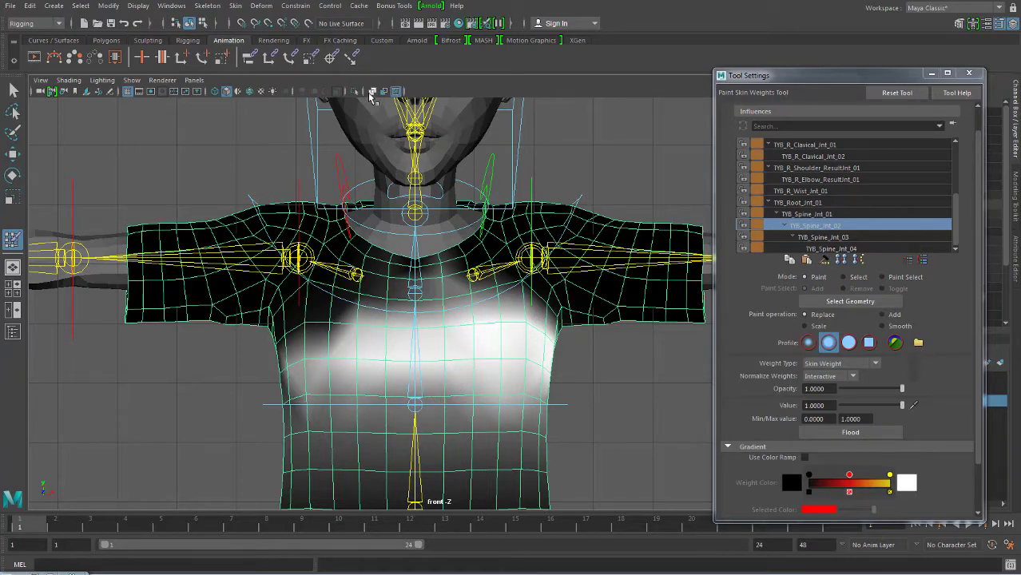
- Re-isolate the shirt and widen the full-weight band over the right and upper chest in perspective
{"action": "left_click", "coordinate": [371, 96]}
{"action": "key", "text": "space"}
{"action": "mouse_move", "coordinate": [468, 337]}
{"action": "left_mouse_down"}
{"action": "mouse_move", "coordinate": [446, 338]}
{"action": "mouse_move", "coordinate": [486, 353]}
{"action": "mouse_move", "coordinate": [446, 319]}
{"action": "mouse_move", "coordinate": [368, 331]}
{"action": "mouse_move", "coordinate": [508, 356]}
{"action": "mouse_move", "coordinate": [422, 365]}
{"action": "mouse_move", "coordinate": [572, 365]}
{"action": "mouse_move", "coordinate": [543, 344]}
{"action": "mouse_move", "coordinate": [495, 342]}
{"action": "mouse_move", "coordinate": [469, 326]}
{"action": "left_mouse_up"}
{"action": "mouse_move", "coordinate": [399, 335]}
{"action": "left_mouse_down"}
{"action": "mouse_move", "coordinate": [475, 320]}
{"action": "mouse_move", "coordinate": [523, 353]}
{"action": "mouse_move", "coordinate": [520, 364]}
{"action": "left_mouse_up"}
{"action": "mouse_move", "coordinate": [431, 328]}
{"action": "left_mouse_down"}
{"action": "mouse_move", "coordinate": [519, 353]}
{"action": "mouse_move", "coordinate": [583, 351]}
{"action": "mouse_move", "coordinate": [466, 311]}
{"action": "left_mouse_up"}
{"action": "mouse_move", "coordinate": [512, 370]}
{"action": "left_mouse_down", "text": "alt"}
{"action": "mouse_move", "coordinate": [474, 290]}
{"action": "mouse_move", "coordinate": [519, 280]}
{"action": "mouse_move", "coordinate": [507, 322]}
{"action": "mouse_move", "coordinate": [478, 303]}
{"action": "mouse_move", "coordinate": [417, 290]}
{"action": "mouse_move", "coordinate": [410, 342]}
{"action": "mouse_move", "coordinate": [444, 330]}
{"action": "left_mouse_up", "text": "alt"}
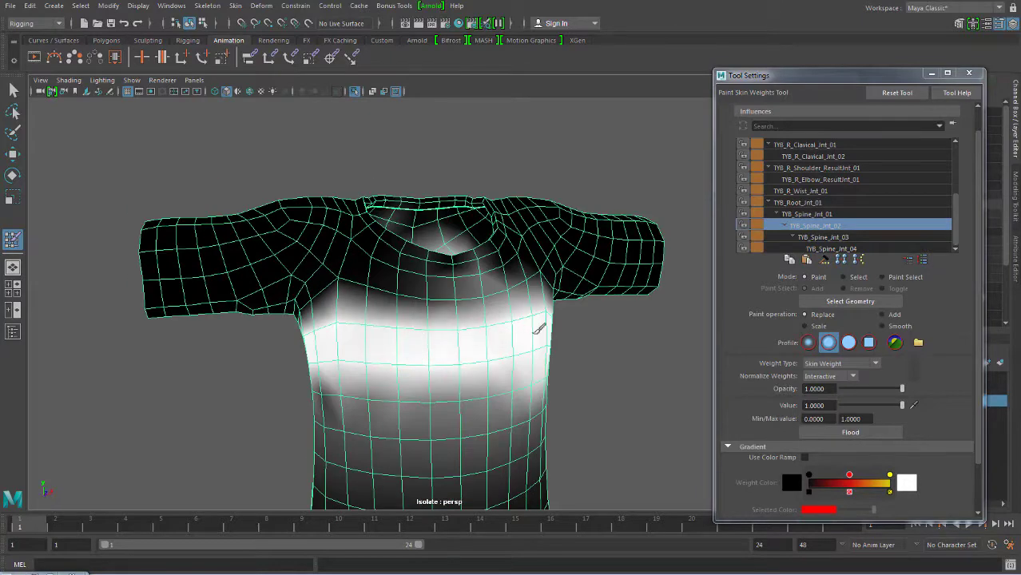
- Set the value to 0 and clear TYB_Spine_Jnt_02's weight from the collar and upper chest
{"action": "left_click_drag", "start_coordinate": [535, 342], "coordinate": [607, 264], "text": "alt"}
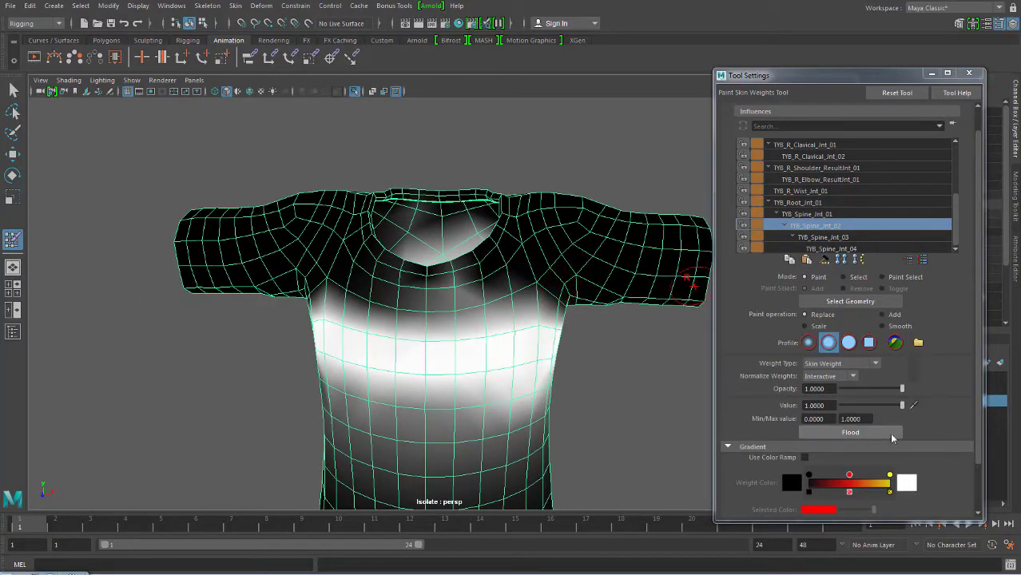
{"action": "left_click_drag", "start_coordinate": [902, 405], "coordinate": [784, 408]}
{"action": "scroll", "coordinate": [424, 232], "scroll_direction": "up", "scroll_amount": 3}
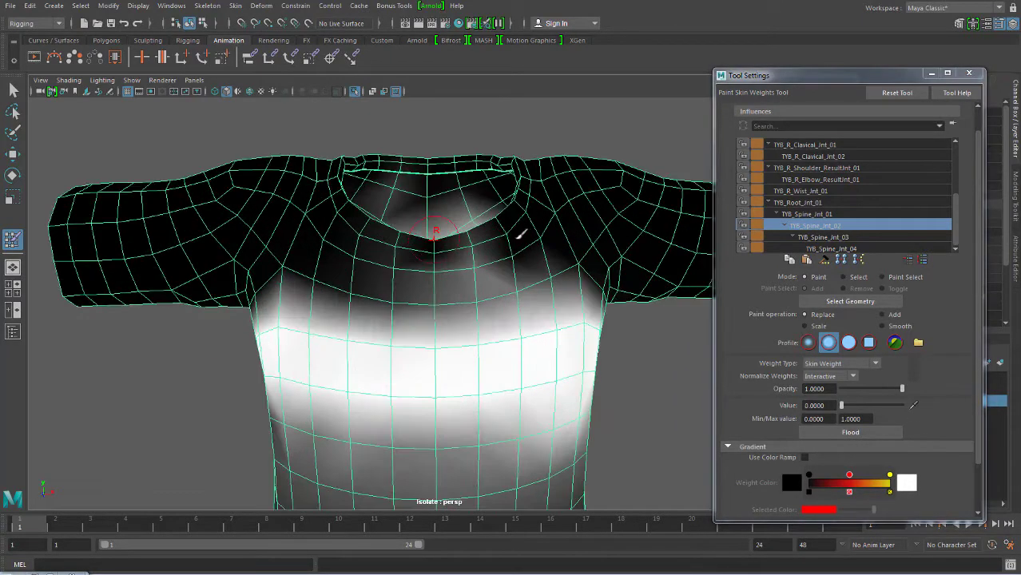
{"action": "left_click_drag", "start_coordinate": [514, 258], "coordinate": [518, 255]}
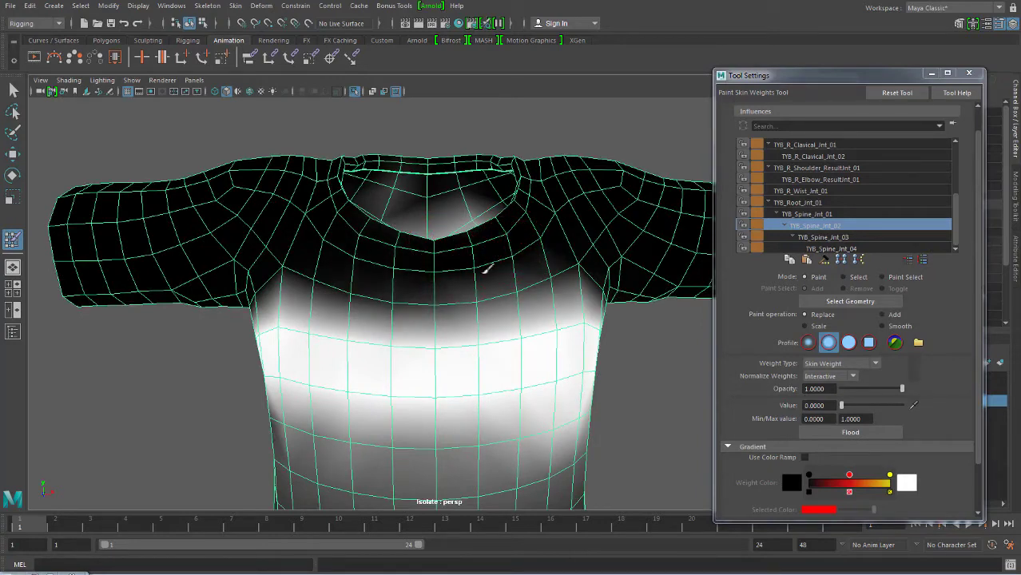
{"action": "left_click_drag", "start_coordinate": [372, 231], "coordinate": [576, 236], "text": "alt"}
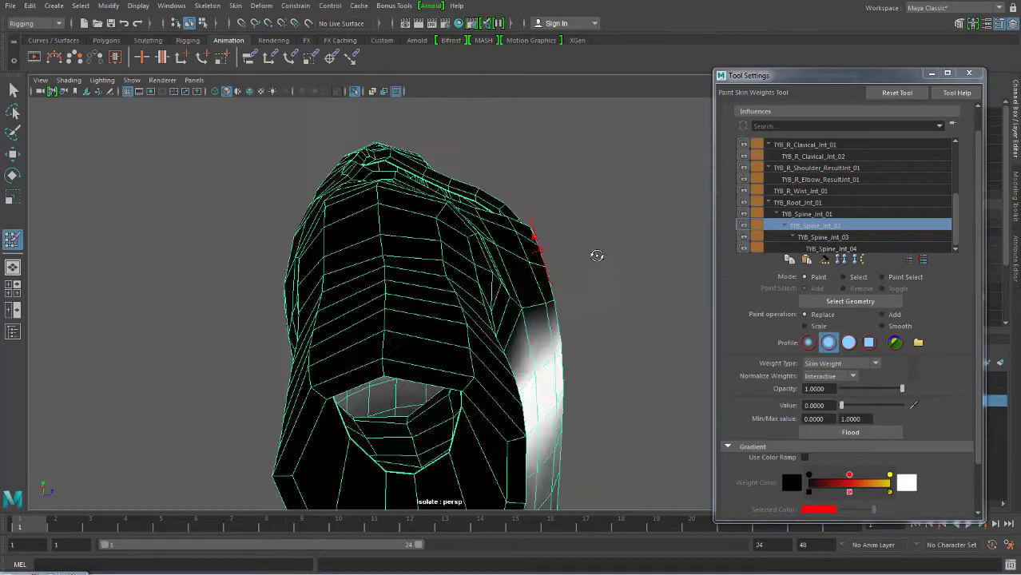
{"action": "mouse_move", "coordinate": [474, 235]}
{"action": "left_mouse_down"}
{"action": "mouse_move", "coordinate": [569, 299]}
{"action": "mouse_move", "coordinate": [467, 227]}
{"action": "mouse_move", "coordinate": [320, 256]}
{"action": "mouse_move", "coordinate": [315, 276]}
{"action": "left_mouse_up"}
{"action": "mouse_move", "coordinate": [437, 198]}
{"action": "left_mouse_down"}
{"action": "mouse_move", "coordinate": [409, 239]}
{"action": "mouse_move", "coordinate": [275, 318]}
{"action": "left_mouse_up"}
{"action": "mouse_move", "coordinate": [340, 283]}
{"action": "left_mouse_down", "text": "alt"}
{"action": "mouse_move", "coordinate": [371, 217]}
{"action": "mouse_move", "coordinate": [360, 224]}
{"action": "mouse_move", "coordinate": [388, 228]}
{"action": "mouse_move", "coordinate": [303, 295]}
{"action": "mouse_move", "coordinate": [326, 265]}
{"action": "left_mouse_up", "text": "alt"}
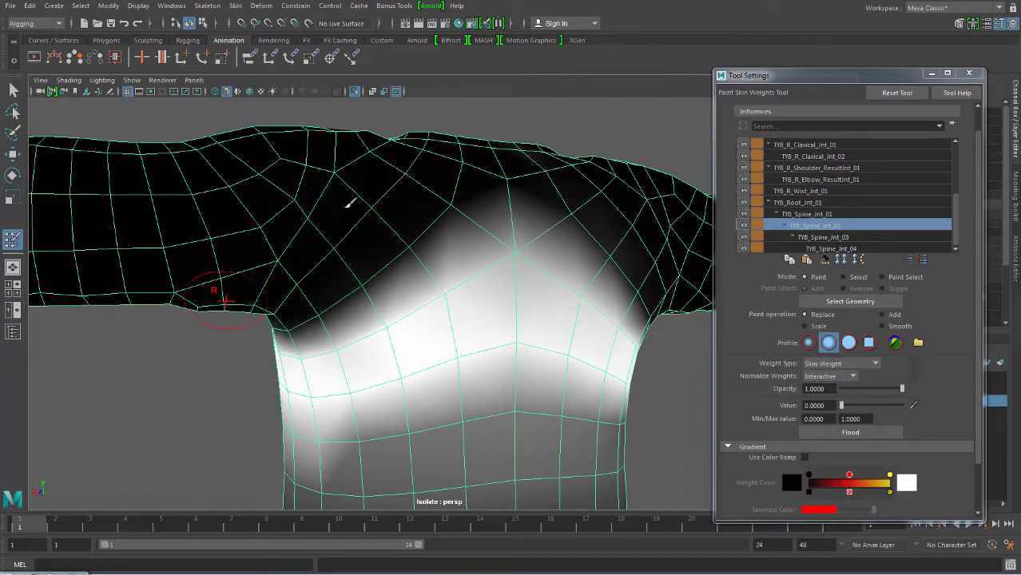
{"action": "mouse_move", "coordinate": [261, 272]}
{"action": "left_mouse_down", "text": "alt"}
{"action": "mouse_move", "coordinate": [617, 284]}
{"action": "mouse_move", "coordinate": [538, 269]}
{"action": "mouse_move", "coordinate": [519, 315]}
{"action": "mouse_move", "coordinate": [505, 244]}
{"action": "mouse_move", "coordinate": [585, 319]}
{"action": "mouse_move", "coordinate": [437, 352]}
{"action": "mouse_move", "coordinate": [333, 316]}
{"action": "left_mouse_up", "text": "alt"}
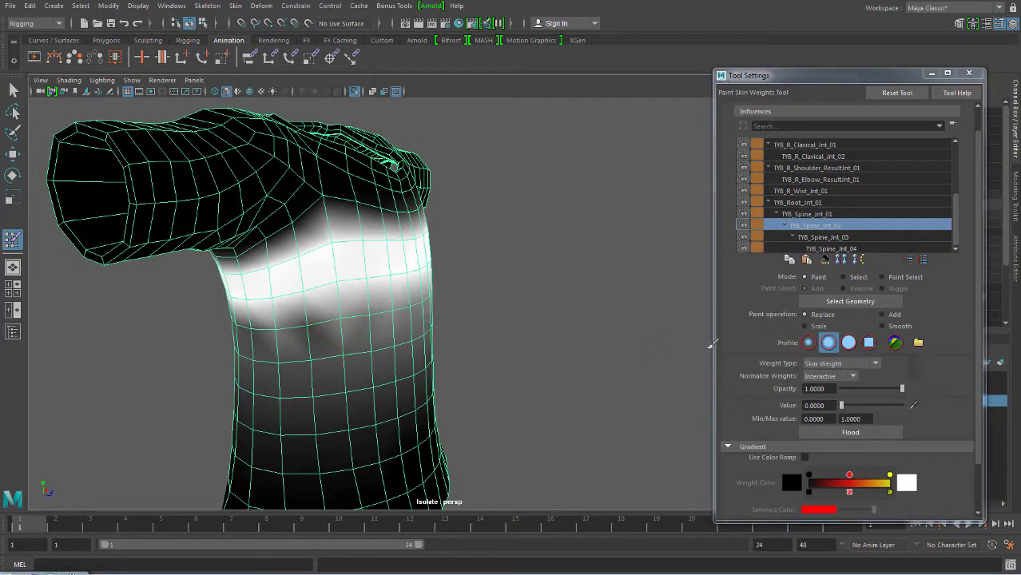
- Switch the paint operation to Smooth and review the torso from the front and shoulder
{"action": "left_click", "coordinate": [882, 326]}
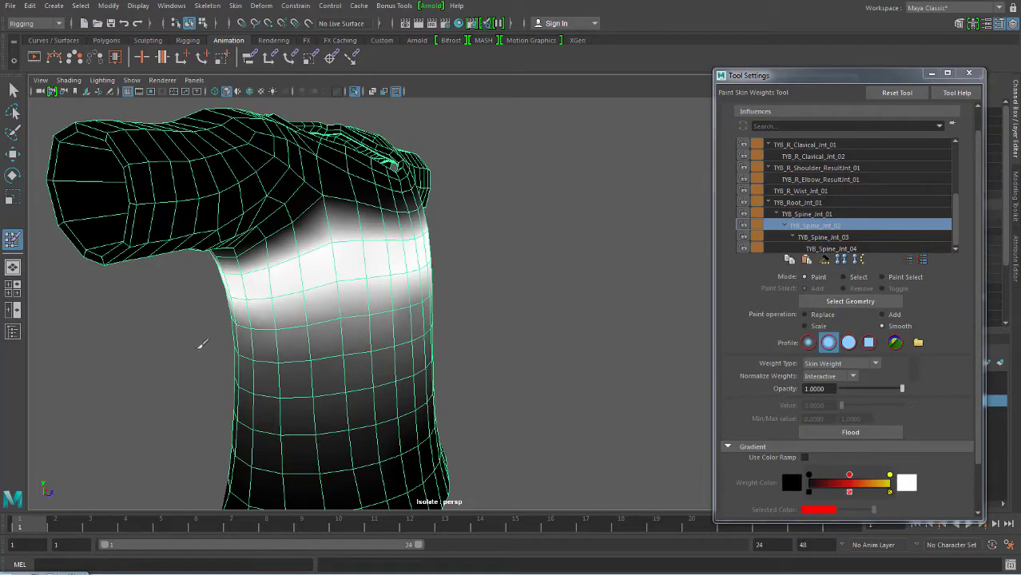
{"action": "left_click_drag", "start_coordinate": [201, 347], "coordinate": [433, 347], "text": "alt"}
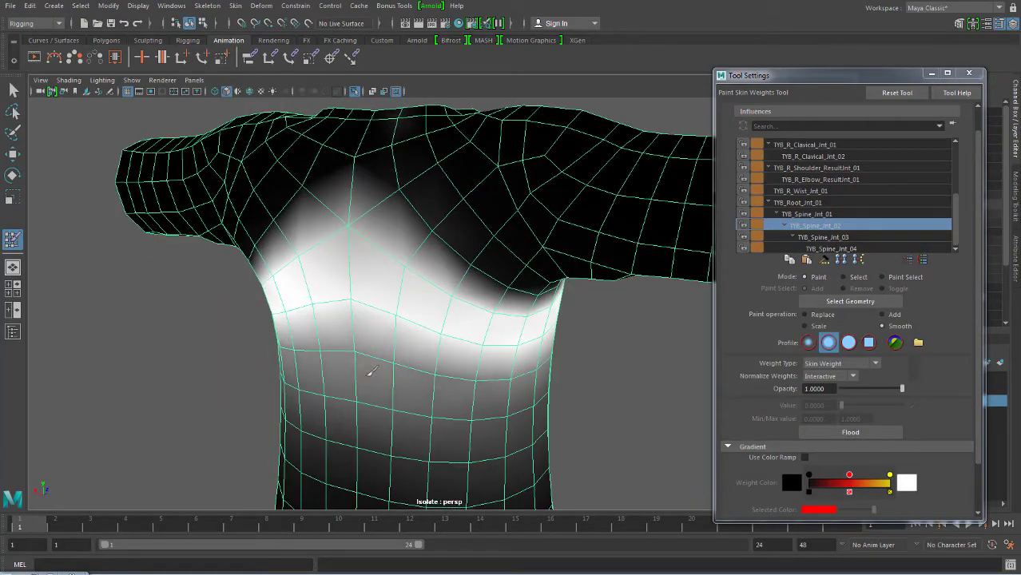
{"action": "mouse_move", "coordinate": [368, 371]}
{"action": "left_mouse_down", "text": "alt"}
{"action": "mouse_move", "coordinate": [559, 342]}
{"action": "mouse_move", "coordinate": [554, 330]}
{"action": "mouse_move", "coordinate": [461, 293]}
{"action": "mouse_move", "coordinate": [416, 198]}
{"action": "left_mouse_up", "text": "alt"}
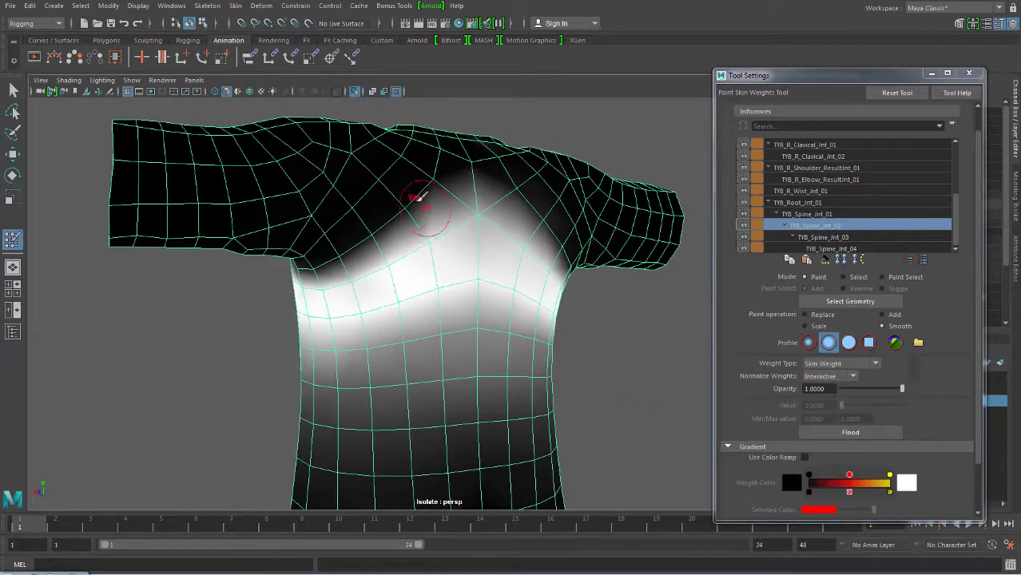
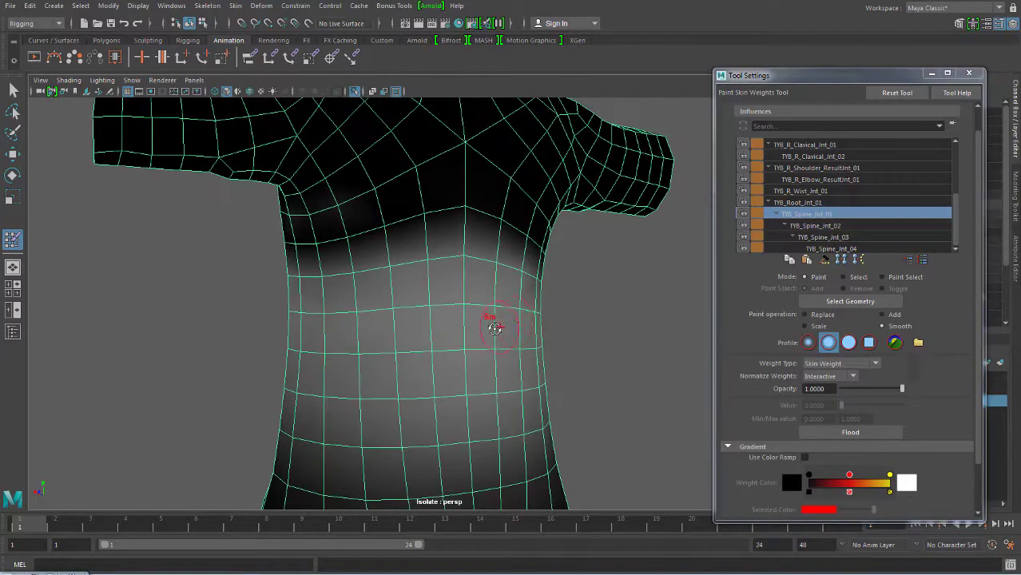
- In front view, set Replace with value 1 and paint a full-weight band across the shirt's middle
{"action": "left_click_drag", "start_coordinate": [634, 335], "coordinate": [540, 307], "text": "alt"}
{"action": "left_click", "coordinate": [354, 91]}
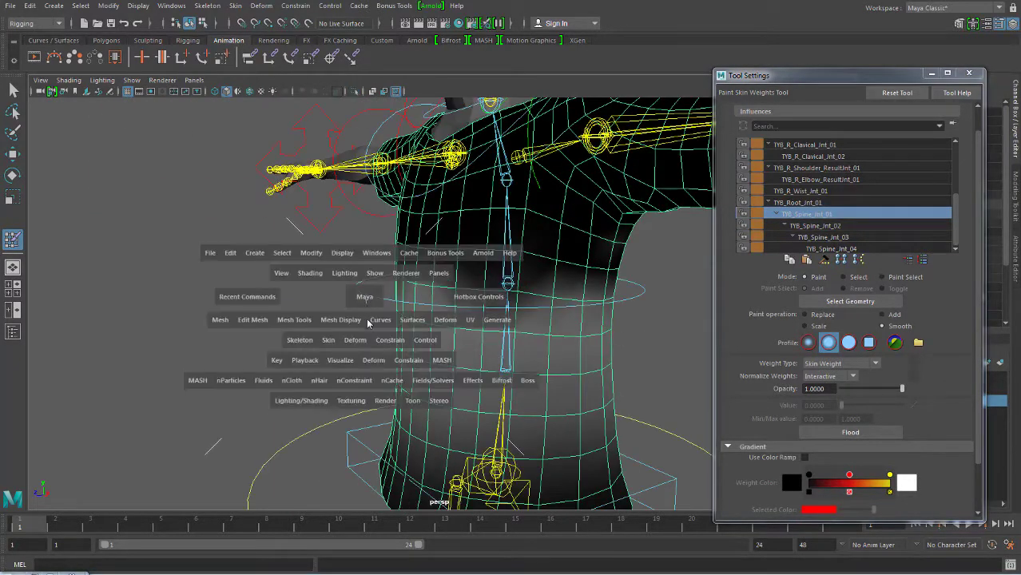
{"action": "left_click_drag", "start_coordinate": [371, 298], "coordinate": [371, 343]}
{"action": "scroll", "coordinate": [425, 298], "scroll_direction": "up", "scroll_amount": 3}
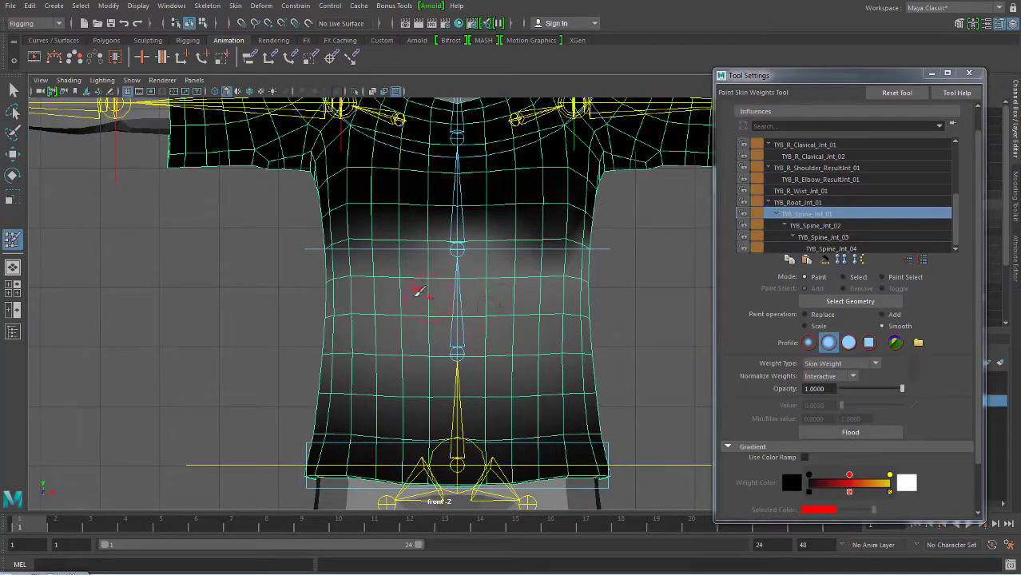
{"action": "left_click", "coordinate": [805, 314]}
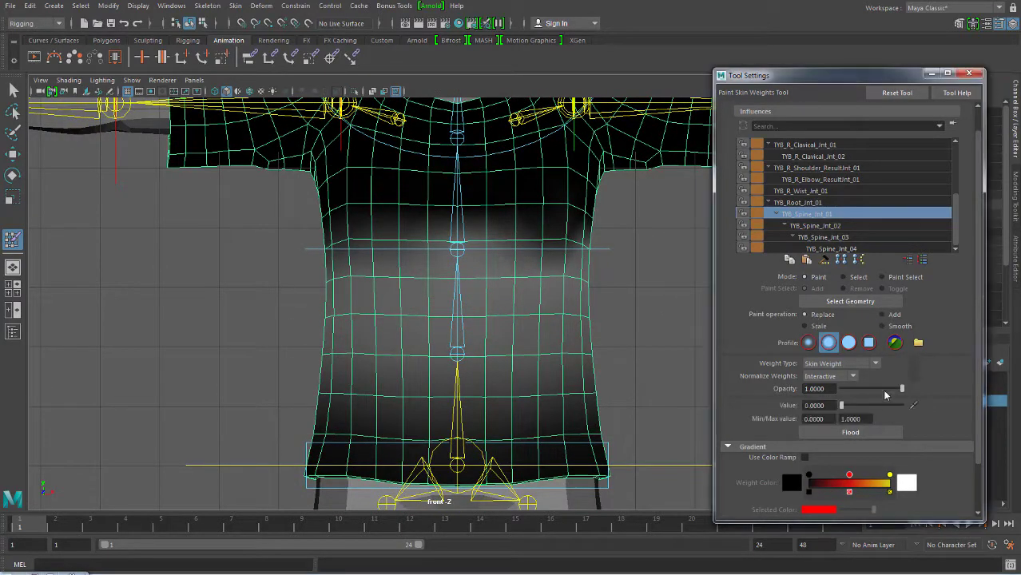
{"action": "scroll", "coordinate": [406, 285], "scroll_direction": "up", "scroll_amount": 1}
{"action": "mouse_move", "coordinate": [431, 276]}
{"action": "left_mouse_down"}
{"action": "mouse_move", "coordinate": [622, 278]}
{"action": "mouse_move", "coordinate": [409, 288]}
{"action": "mouse_move", "coordinate": [425, 279]}
{"action": "mouse_move", "coordinate": [326, 302]}
{"action": "mouse_move", "coordinate": [615, 307]}
{"action": "mouse_move", "coordinate": [362, 302]}
{"action": "mouse_move", "coordinate": [364, 276]}
{"action": "mouse_move", "coordinate": [456, 278]}
{"action": "mouse_move", "coordinate": [321, 274]}
{"action": "mouse_move", "coordinate": [686, 286]}
{"action": "left_mouse_up"}
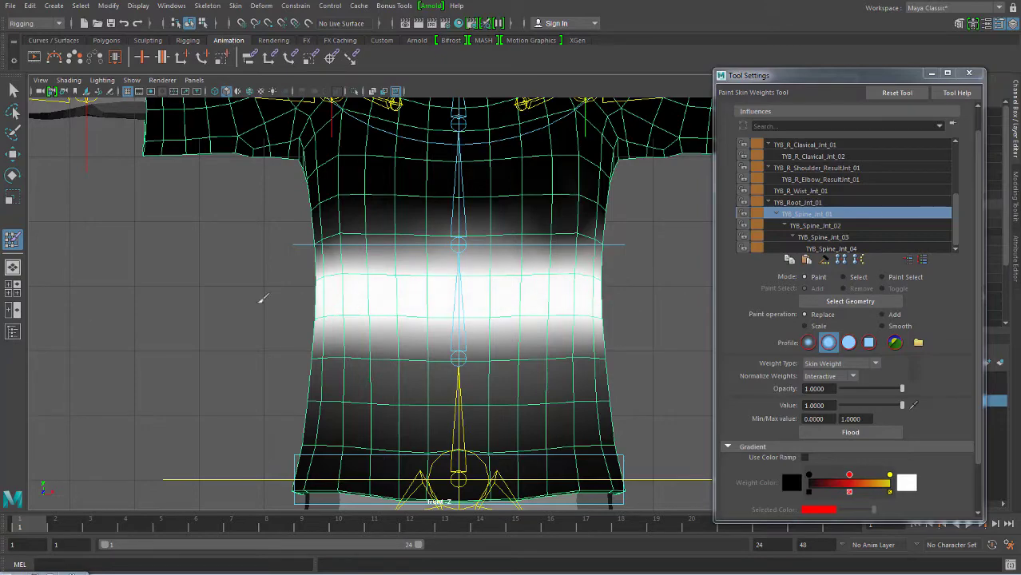
- In perspective, widen the white TYB_Spine_Jnt_01 band across the chest and check it from the side
{"action": "key", "text": "space"}
{"action": "mouse_move", "coordinate": [495, 308]}
{"action": "left_mouse_down"}
{"action": "mouse_move", "coordinate": [447, 307]}
{"action": "mouse_move", "coordinate": [492, 316]}
{"action": "mouse_move", "coordinate": [440, 347]}
{"action": "left_mouse_up"}
{"action": "mouse_move", "coordinate": [524, 358]}
{"action": "left_mouse_down", "text": "alt"}
{"action": "mouse_move", "coordinate": [426, 319]}
{"action": "mouse_move", "coordinate": [579, 305]}
{"action": "left_mouse_up", "text": "alt"}
{"action": "mouse_move", "coordinate": [452, 270]}
{"action": "left_mouse_down"}
{"action": "mouse_move", "coordinate": [517, 301]}
{"action": "mouse_move", "coordinate": [377, 306]}
{"action": "left_mouse_up"}
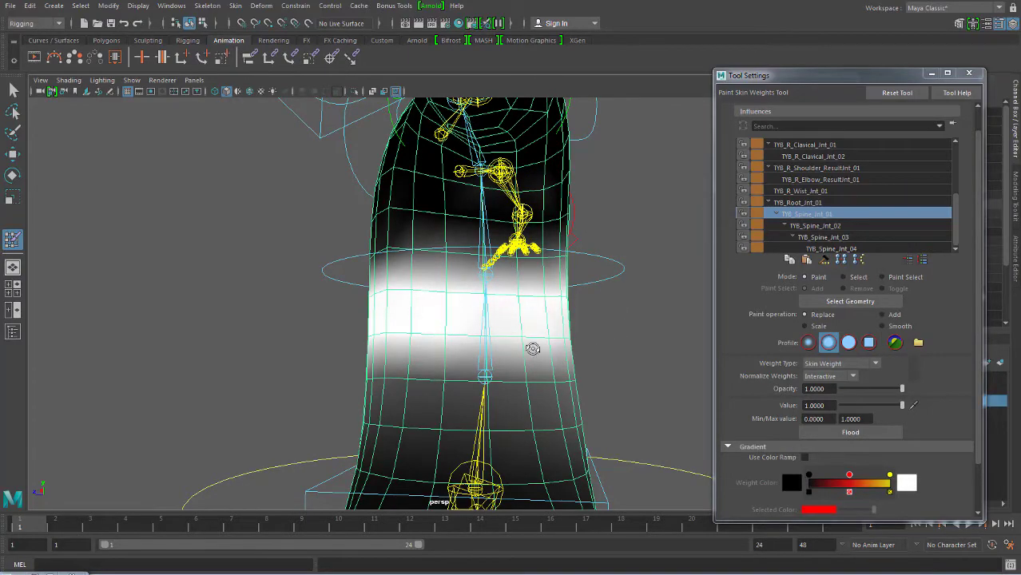
{"action": "mouse_move", "coordinate": [533, 348]}
{"action": "left_mouse_down", "text": "alt"}
{"action": "mouse_move", "coordinate": [353, 318]}
{"action": "mouse_move", "coordinate": [490, 331]}
{"action": "mouse_move", "coordinate": [387, 284]}
{"action": "mouse_move", "coordinate": [537, 312]}
{"action": "left_mouse_up", "text": "alt"}
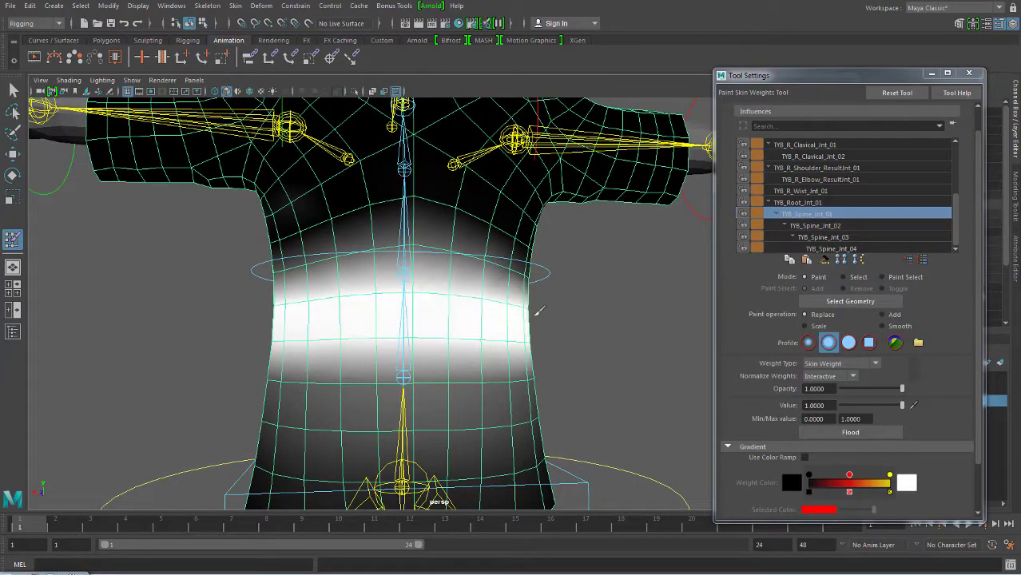
{"action": "left_click_drag", "start_coordinate": [462, 335], "coordinate": [342, 342], "text": "alt"}
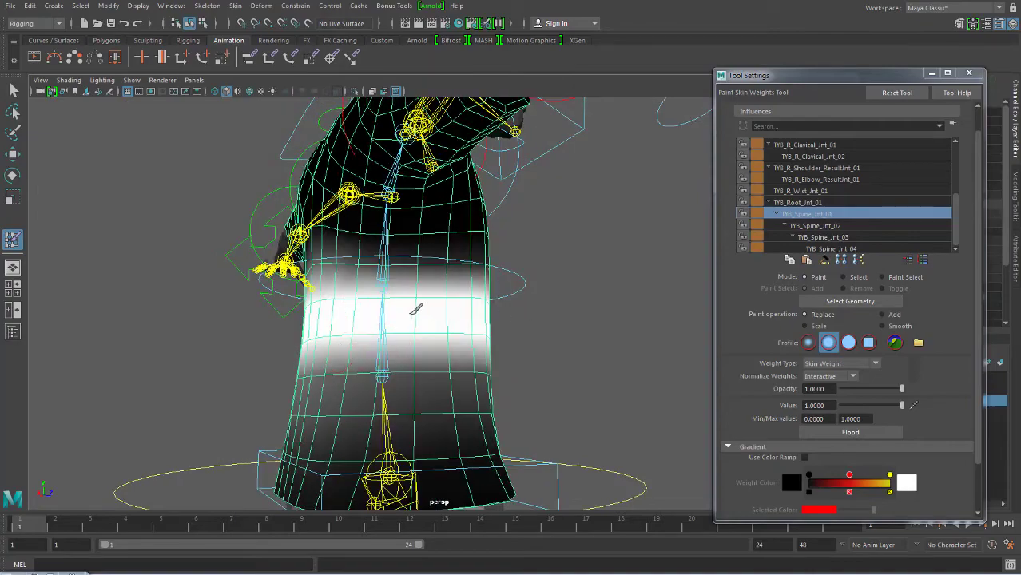
{"action": "mouse_move", "coordinate": [414, 305]}
{"action": "left_mouse_down", "text": "alt"}
{"action": "mouse_move", "coordinate": [364, 320]}
{"action": "mouse_move", "coordinate": [428, 321]}
{"action": "left_mouse_up", "text": "alt"}
{"action": "right_click_drag", "start_coordinate": [428, 320], "coordinate": [799, 329], "text": "alt"}
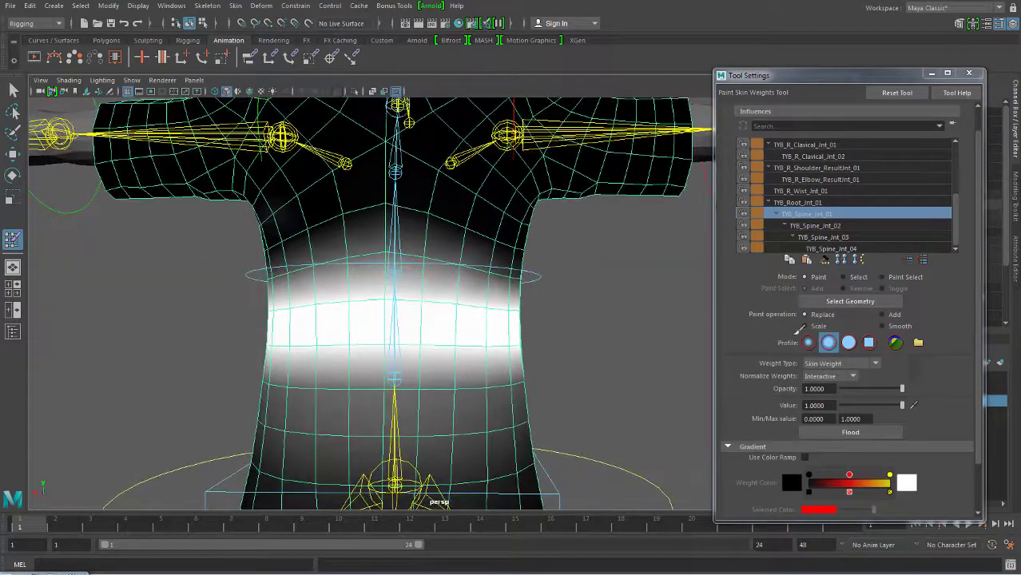
- Smooth the spine band's edges, check them from several angles, then select TYB_Root_Jnt_01 as the influence
{"action": "left_click", "coordinate": [895, 327]}
{"action": "left_click_drag", "start_coordinate": [462, 256], "coordinate": [459, 270]}
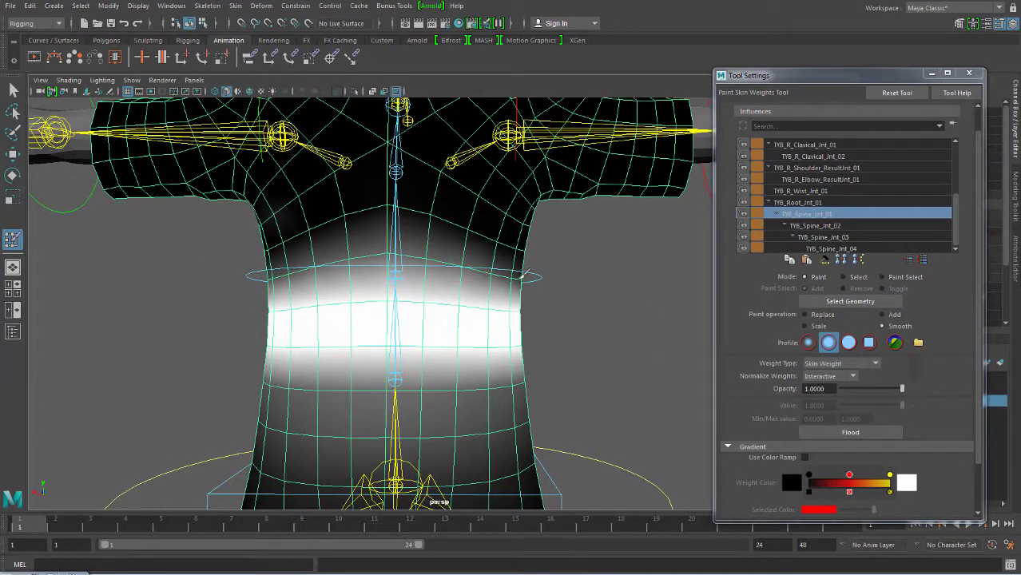
{"action": "mouse_move", "coordinate": [284, 271]}
{"action": "left_mouse_down", "text": "alt"}
{"action": "mouse_move", "coordinate": [393, 295]}
{"action": "mouse_move", "coordinate": [527, 283]}
{"action": "left_mouse_up", "text": "alt"}
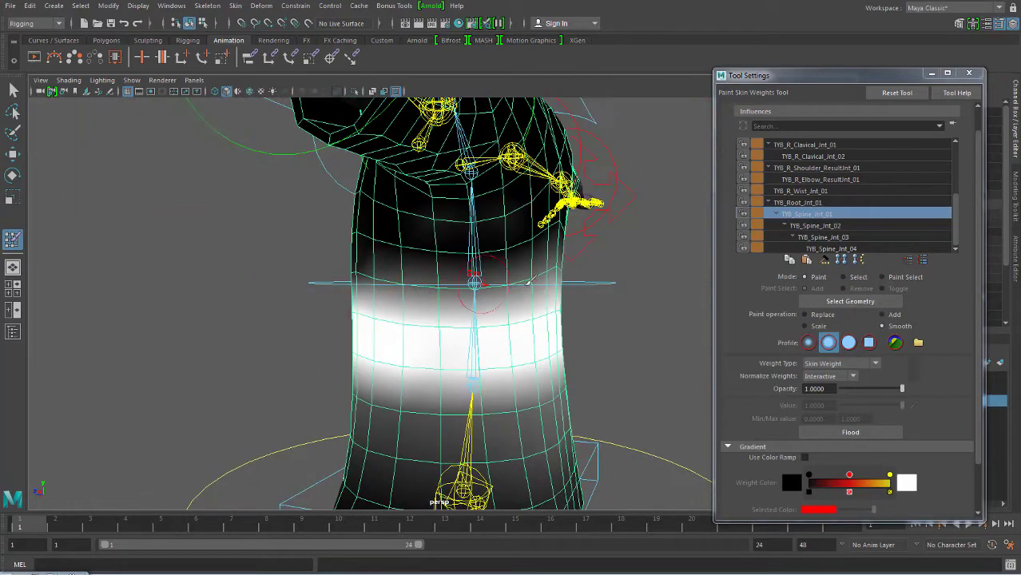
{"action": "mouse_move", "coordinate": [431, 297]}
{"action": "left_mouse_down", "text": "alt"}
{"action": "mouse_move", "coordinate": [496, 287]}
{"action": "mouse_move", "coordinate": [556, 311]}
{"action": "left_mouse_up", "text": "alt"}
{"action": "left_click_drag", "start_coordinate": [432, 297], "coordinate": [303, 279], "text": "alt"}
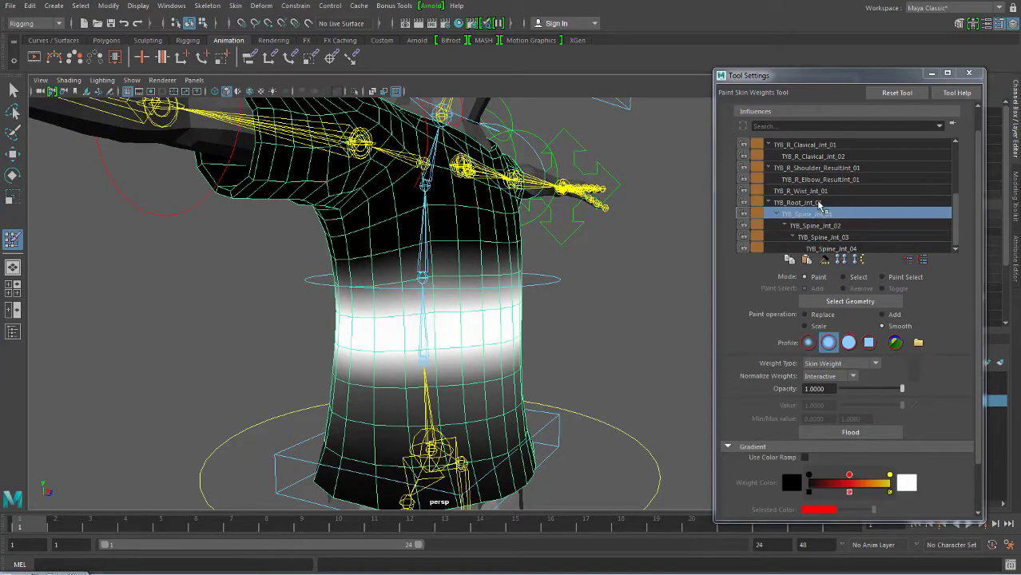
{"action": "mouse_move", "coordinate": [553, 371]}
{"action": "left_mouse_down", "text": "alt"}
{"action": "mouse_move", "coordinate": [479, 312]}
{"action": "mouse_move", "coordinate": [511, 304]}
{"action": "left_mouse_up", "text": "alt"}
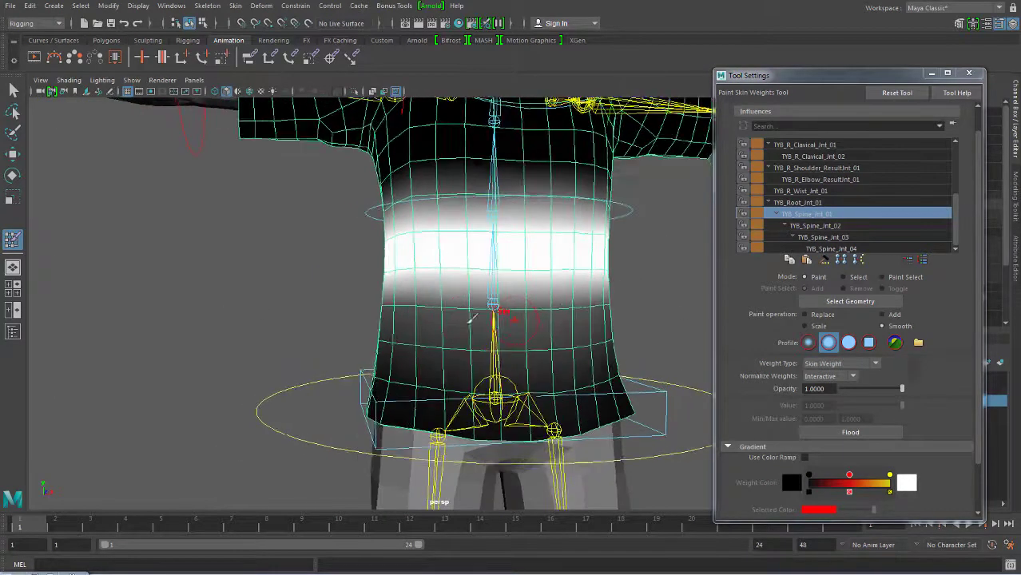
{"action": "left_click", "coordinate": [810, 202]}
{"action": "mouse_move", "coordinate": [447, 320]}
{"action": "left_mouse_down", "text": "alt"}
{"action": "mouse_move", "coordinate": [539, 299]}
{"action": "mouse_move", "coordinate": [527, 311]}
{"action": "left_mouse_up", "text": "alt"}
- In front view with Replace, paint TYB_Root_Jnt_01 weight across the lower shirt
{"action": "key", "text": "space"}
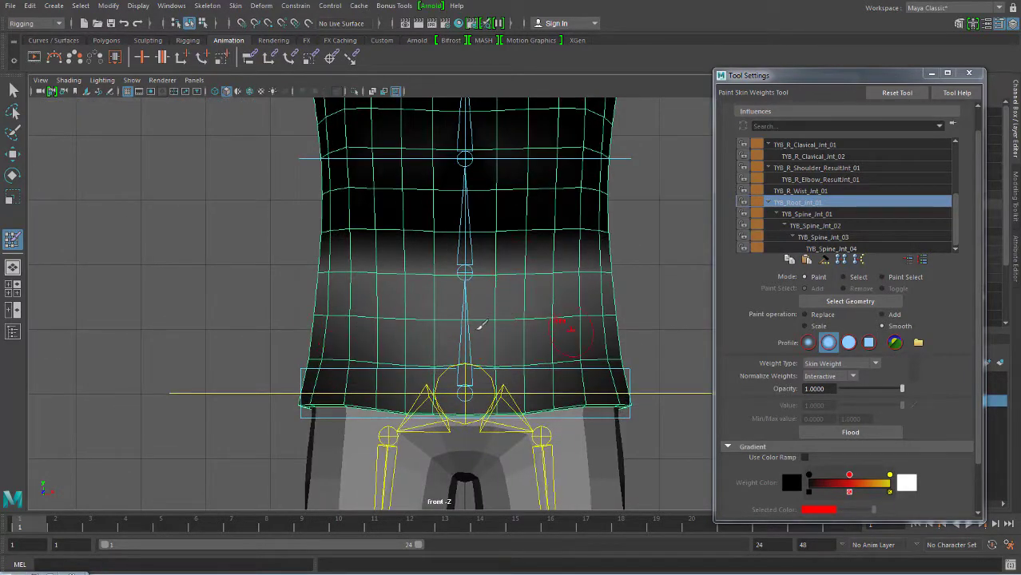
{"action": "left_click", "coordinate": [805, 315]}
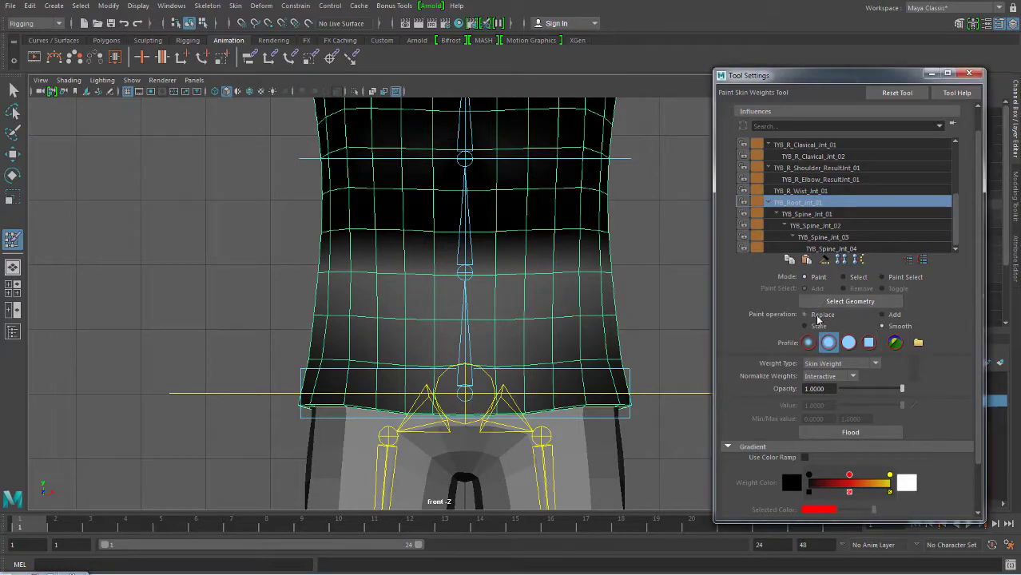
{"action": "mouse_move", "coordinate": [599, 343]}
{"action": "left_mouse_down"}
{"action": "mouse_move", "coordinate": [335, 377]}
{"action": "mouse_move", "coordinate": [364, 322]}
{"action": "mouse_move", "coordinate": [616, 300]}
{"action": "left_mouse_up"}
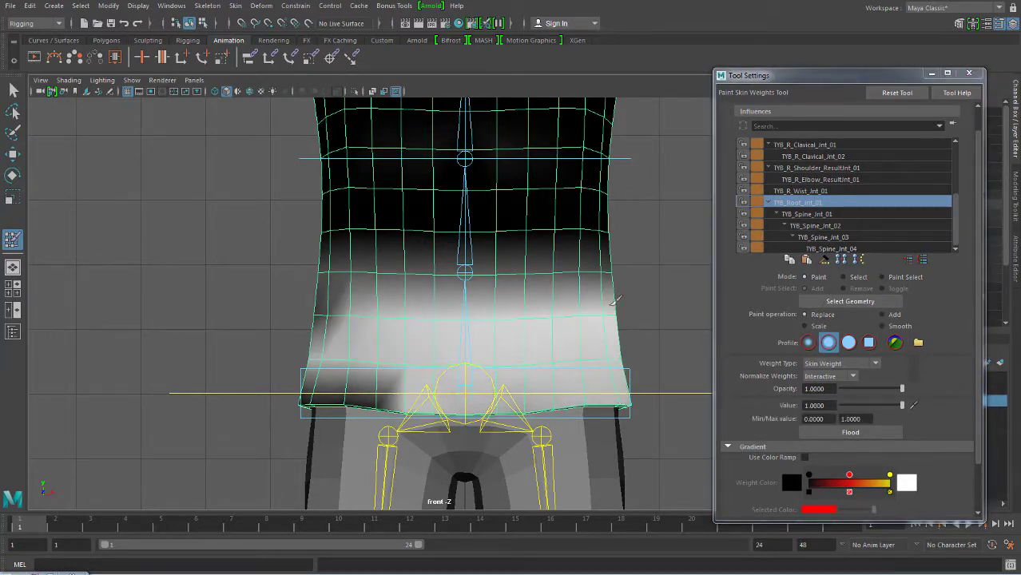
- With only the shirt shown, paint the lower-left area and bottom edge fully white
{"action": "left_click", "coordinate": [354, 92]}
{"action": "mouse_move", "coordinate": [324, 387]}
{"action": "left_mouse_down"}
{"action": "mouse_move", "coordinate": [376, 392]}
{"action": "mouse_move", "coordinate": [339, 340]}
{"action": "mouse_move", "coordinate": [315, 376]}
{"action": "mouse_move", "coordinate": [601, 407]}
{"action": "mouse_move", "coordinate": [537, 393]}
{"action": "mouse_move", "coordinate": [567, 353]}
{"action": "mouse_move", "coordinate": [303, 342]}
{"action": "left_mouse_up"}
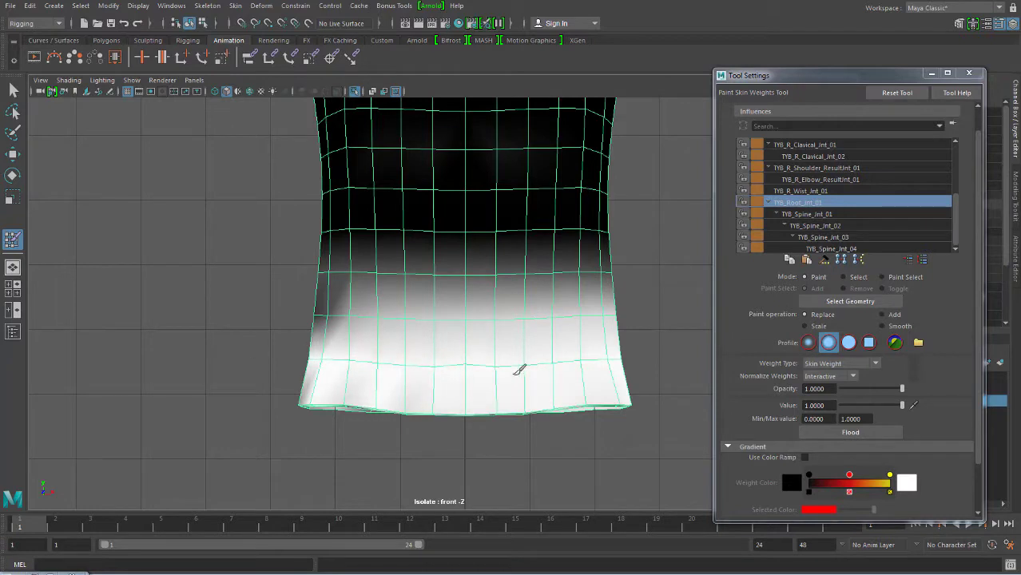
{"action": "left_click_drag", "start_coordinate": [272, 309], "coordinate": [373, 353]}
{"action": "mouse_move", "coordinate": [450, 394]}
{"action": "left_mouse_down"}
{"action": "mouse_move", "coordinate": [319, 320]}
{"action": "mouse_move", "coordinate": [611, 312]}
{"action": "left_mouse_up"}
{"action": "left_click_drag", "start_coordinate": [295, 416], "coordinate": [427, 404]}
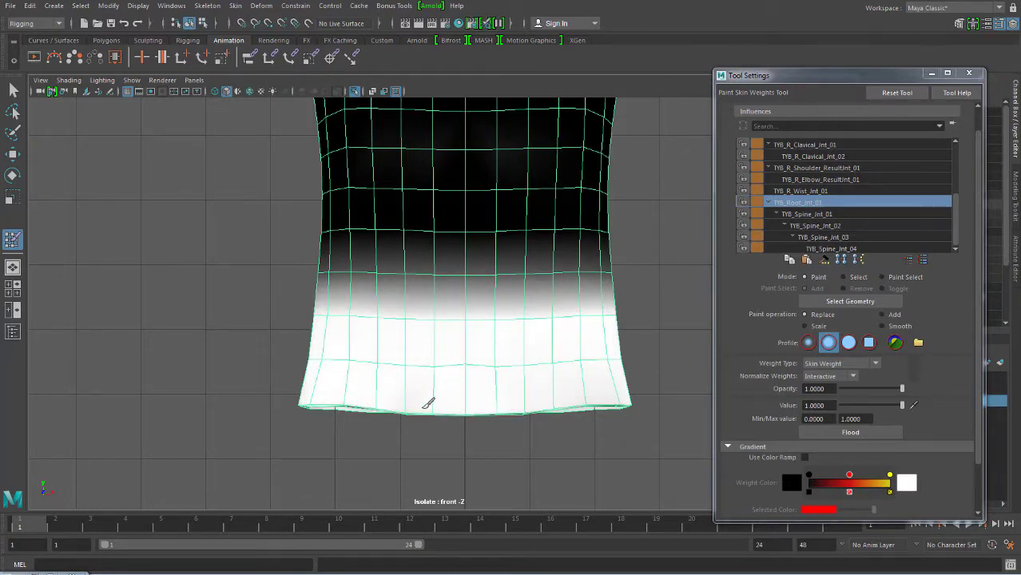
{"action": "mouse_move", "coordinate": [622, 329]}
{"action": "left_mouse_down", "text": "alt"}
{"action": "mouse_move", "coordinate": [445, 326]}
{"action": "mouse_move", "coordinate": [456, 333]}
{"action": "mouse_move", "coordinate": [513, 302]}
{"action": "mouse_move", "coordinate": [554, 299]}
{"action": "mouse_move", "coordinate": [550, 361]}
{"action": "mouse_move", "coordinate": [604, 389]}
{"action": "mouse_move", "coordinate": [390, 389]}
{"action": "mouse_move", "coordinate": [564, 393]}
{"action": "mouse_move", "coordinate": [646, 364]}
{"action": "mouse_move", "coordinate": [515, 349]}
{"action": "mouse_move", "coordinate": [515, 317]}
{"action": "mouse_move", "coordinate": [418, 327]}
{"action": "mouse_move", "coordinate": [367, 382]}
{"action": "mouse_move", "coordinate": [423, 393]}
{"action": "left_mouse_up", "text": "alt"}
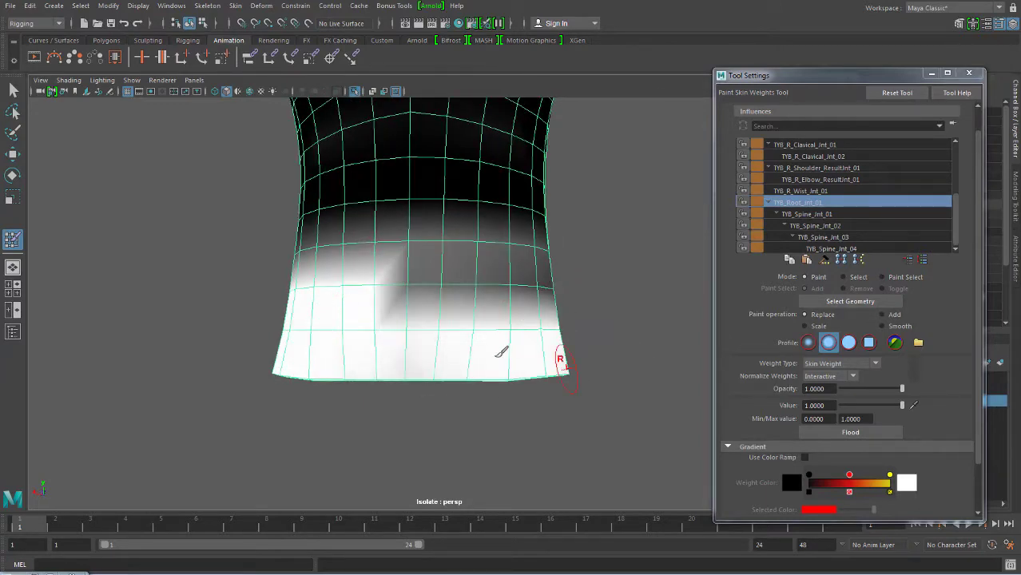
- Fill the grey middle area and the right and front parts of the hem rim with white root weight
{"action": "mouse_move", "coordinate": [501, 352]}
{"action": "left_mouse_down", "text": "alt"}
{"action": "mouse_move", "coordinate": [463, 287]}
{"action": "mouse_move", "coordinate": [551, 319]}
{"action": "left_mouse_up", "text": "alt"}
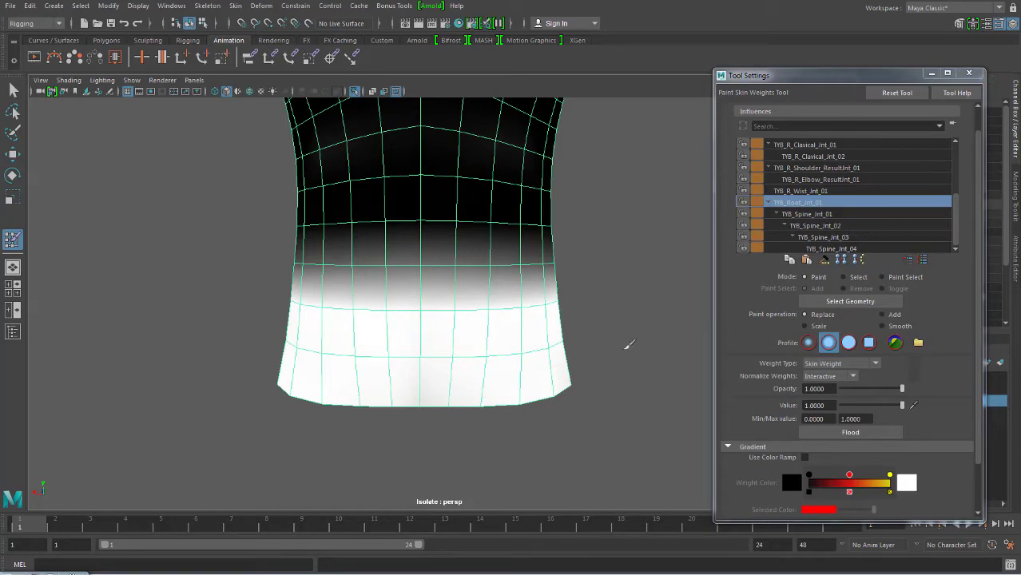
{"action": "mouse_move", "coordinate": [628, 344]}
{"action": "left_mouse_down", "text": "alt"}
{"action": "mouse_move", "coordinate": [444, 358]}
{"action": "mouse_move", "coordinate": [443, 318]}
{"action": "left_mouse_up", "text": "alt"}
{"action": "mouse_move", "coordinate": [448, 377]}
{"action": "left_mouse_down", "text": "alt"}
{"action": "mouse_move", "coordinate": [524, 285]}
{"action": "mouse_move", "coordinate": [569, 342]}
{"action": "mouse_move", "coordinate": [558, 364]}
{"action": "left_mouse_up", "text": "alt"}
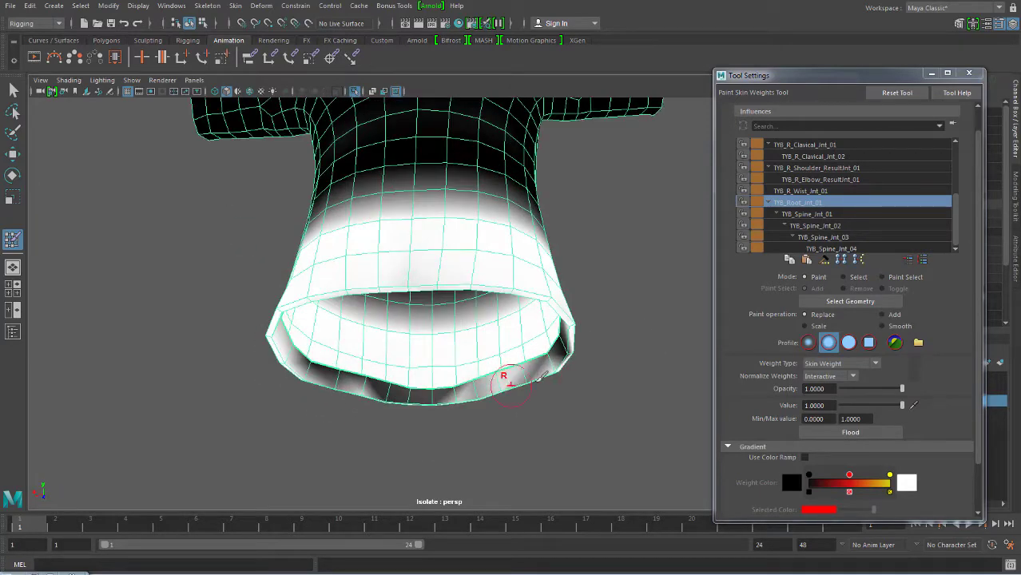
{"action": "left_click_drag", "start_coordinate": [504, 382], "coordinate": [556, 401]}
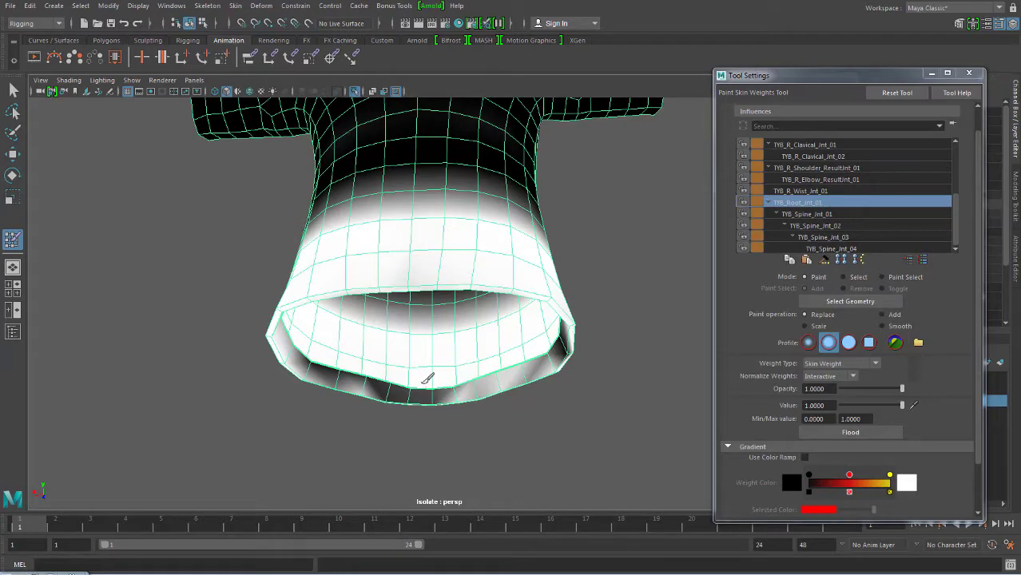
{"action": "mouse_move", "coordinate": [422, 372]}
{"action": "left_mouse_down"}
{"action": "mouse_move", "coordinate": [372, 409]}
{"action": "mouse_move", "coordinate": [456, 354]}
{"action": "mouse_move", "coordinate": [517, 342]}
{"action": "mouse_move", "coordinate": [382, 384]}
{"action": "mouse_move", "coordinate": [510, 399]}
{"action": "mouse_move", "coordinate": [241, 384]}
{"action": "mouse_move", "coordinate": [236, 303]}
{"action": "left_mouse_up"}
{"action": "scroll", "coordinate": [371, 409], "scroll_direction": "up", "scroll_amount": 3}
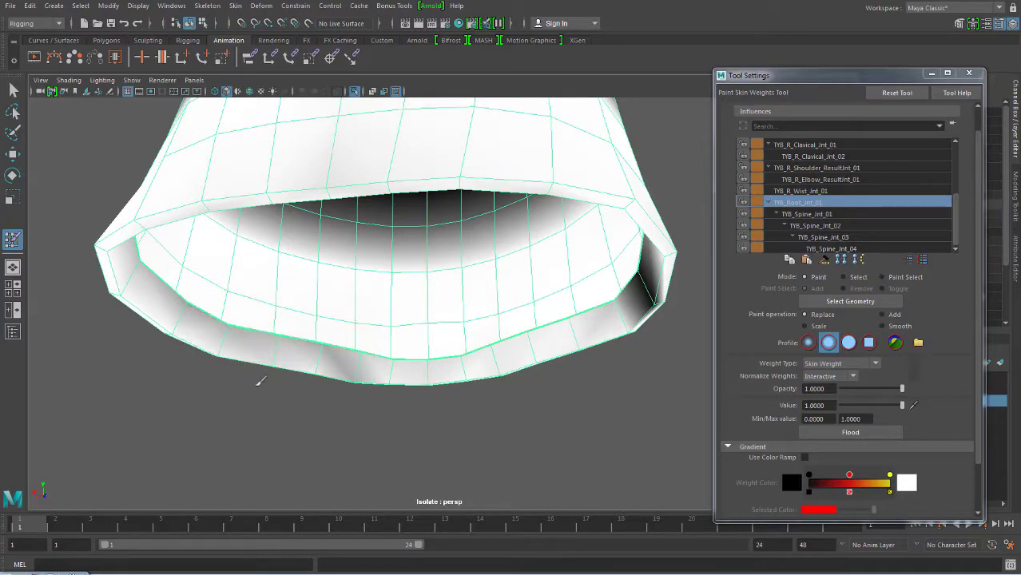
- Paint the dark lower-left rim and the shading inside the opening white
{"action": "mouse_move", "coordinate": [296, 424]}
{"action": "left_mouse_down", "text": "alt"}
{"action": "mouse_move", "coordinate": [346, 373]}
{"action": "mouse_move", "coordinate": [394, 364]}
{"action": "left_mouse_up", "text": "alt"}
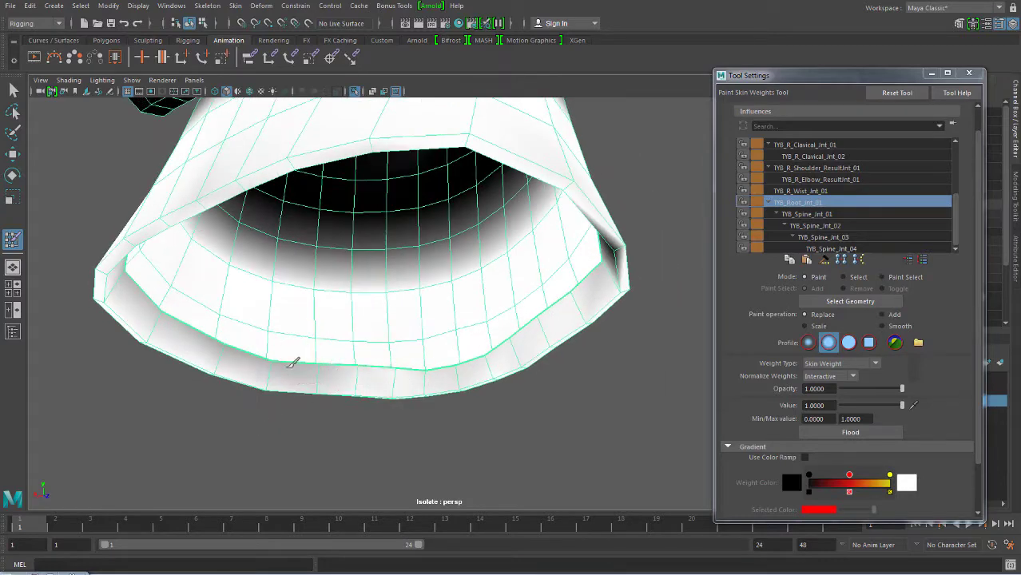
{"action": "left_click_drag", "start_coordinate": [251, 425], "coordinate": [383, 364], "text": "alt"}
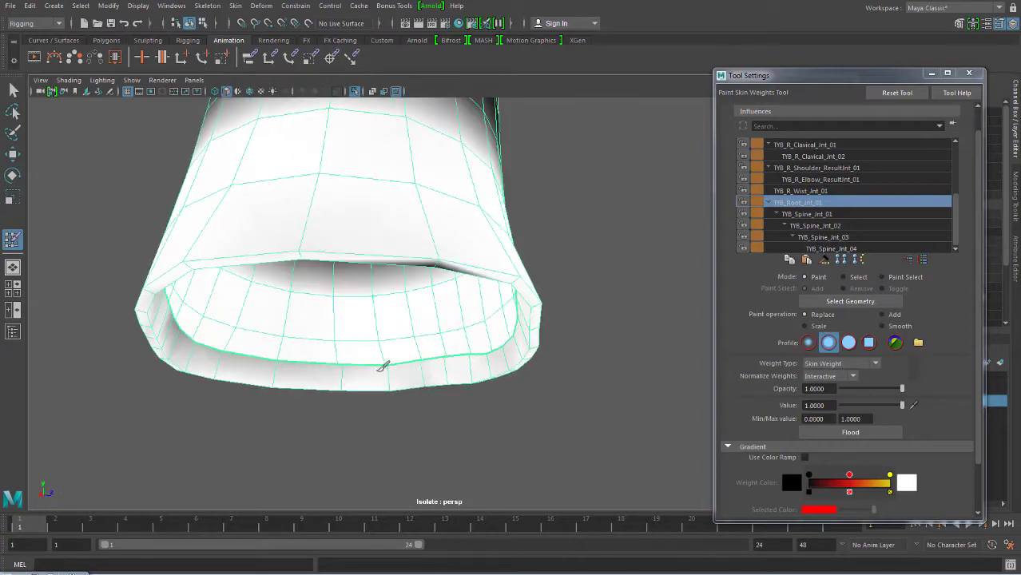
{"action": "left_click_drag", "start_coordinate": [284, 376], "coordinate": [157, 318]}
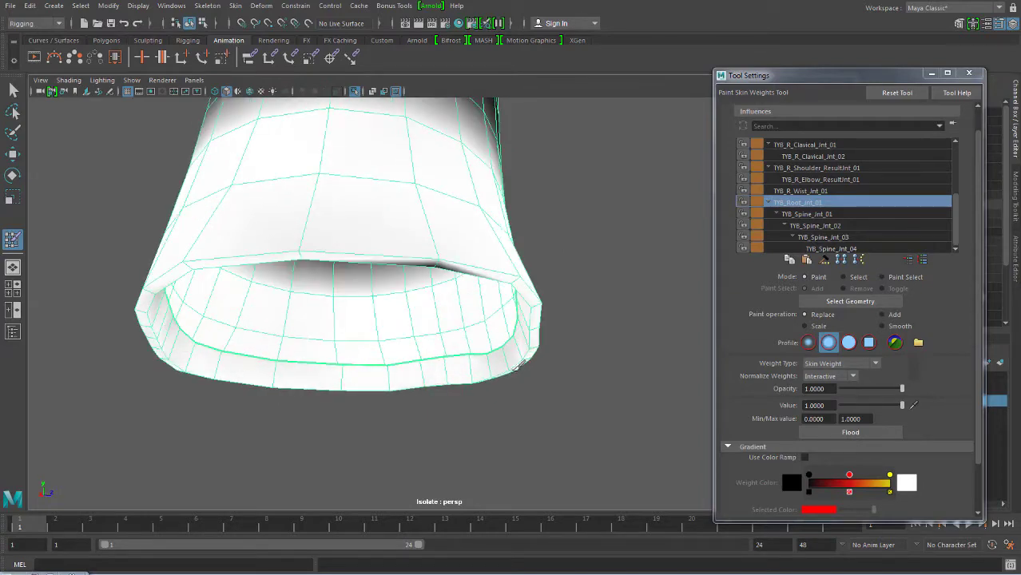
{"action": "left_click_drag", "start_coordinate": [519, 365], "coordinate": [369, 380], "text": "alt"}
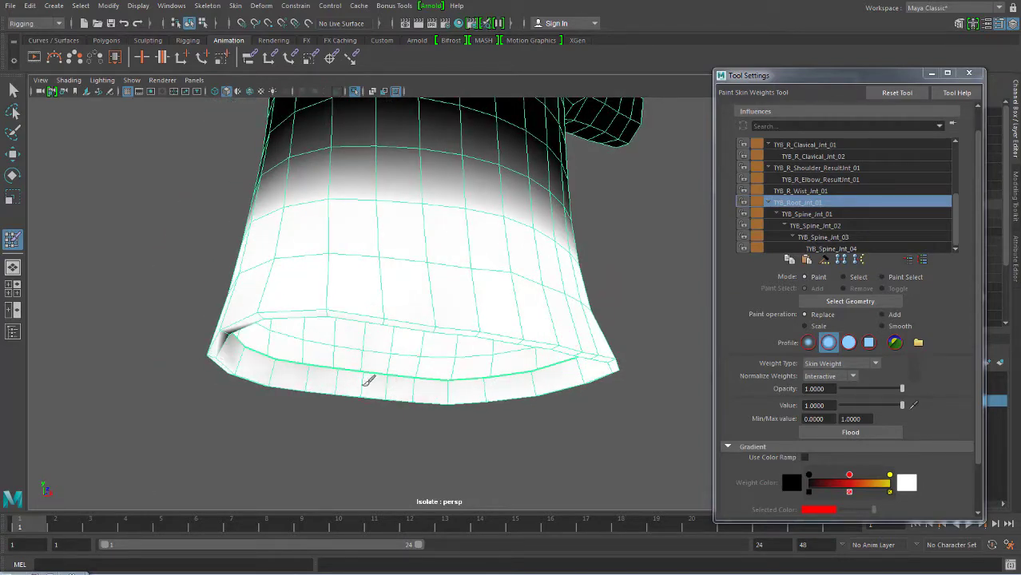
{"action": "mouse_move", "coordinate": [452, 393]}
{"action": "left_mouse_down", "text": "alt"}
{"action": "mouse_move", "coordinate": [291, 388]}
{"action": "mouse_move", "coordinate": [410, 381]}
{"action": "mouse_move", "coordinate": [470, 397]}
{"action": "left_mouse_up", "text": "alt"}
{"action": "mouse_move", "coordinate": [330, 371]}
{"action": "left_mouse_down", "text": "alt"}
{"action": "mouse_move", "coordinate": [388, 406]}
{"action": "mouse_move", "coordinate": [551, 367]}
{"action": "left_mouse_up", "text": "alt"}
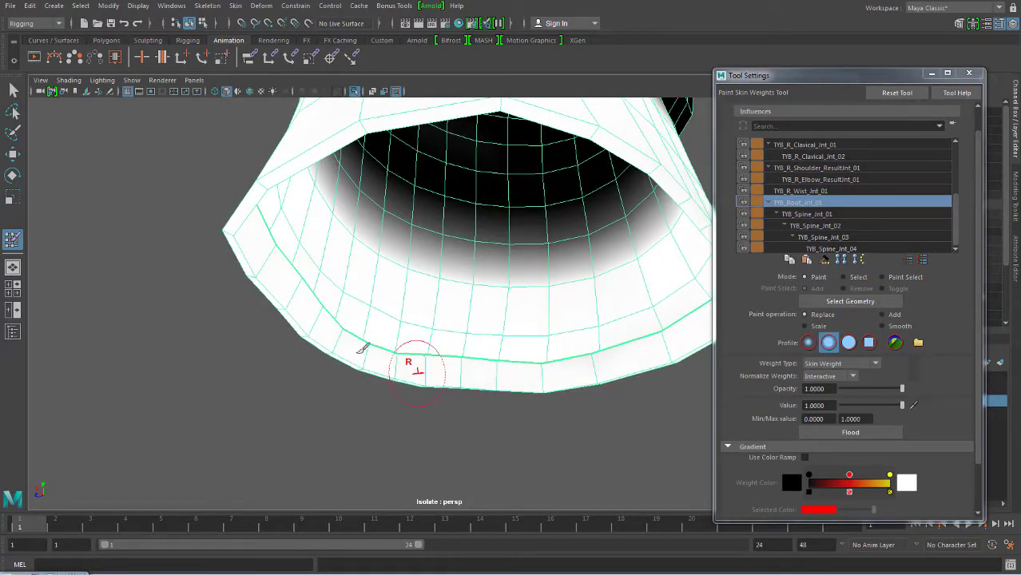
{"action": "mouse_move", "coordinate": [410, 360]}
{"action": "left_mouse_down", "text": "alt"}
{"action": "mouse_move", "coordinate": [574, 335]}
{"action": "mouse_move", "coordinate": [298, 336]}
{"action": "mouse_move", "coordinate": [520, 330]}
{"action": "left_mouse_up", "text": "alt"}
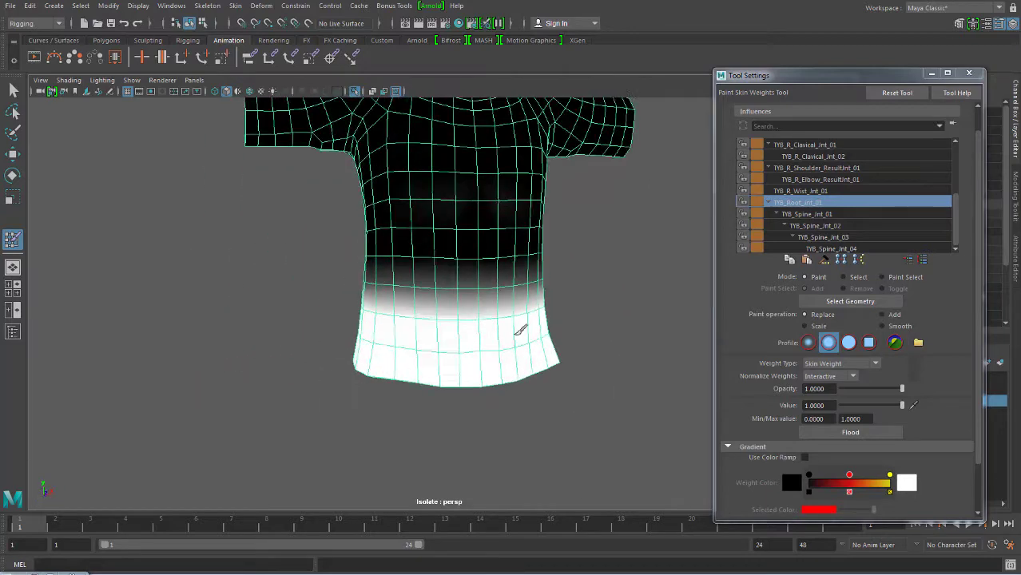
- Review the TYB_Spine_Jnt_01 and TYB_Spine_Jnt_02 weights on the shirt
{"action": "left_click", "coordinate": [811, 218]}
{"action": "scroll", "coordinate": [627, 285], "scroll_direction": "down", "scroll_amount": 3}
{"action": "scroll", "coordinate": [483, 337], "scroll_direction": "up", "scroll_amount": 2}
{"action": "scroll", "coordinate": [483, 337], "scroll_direction": "up", "scroll_amount": 2}
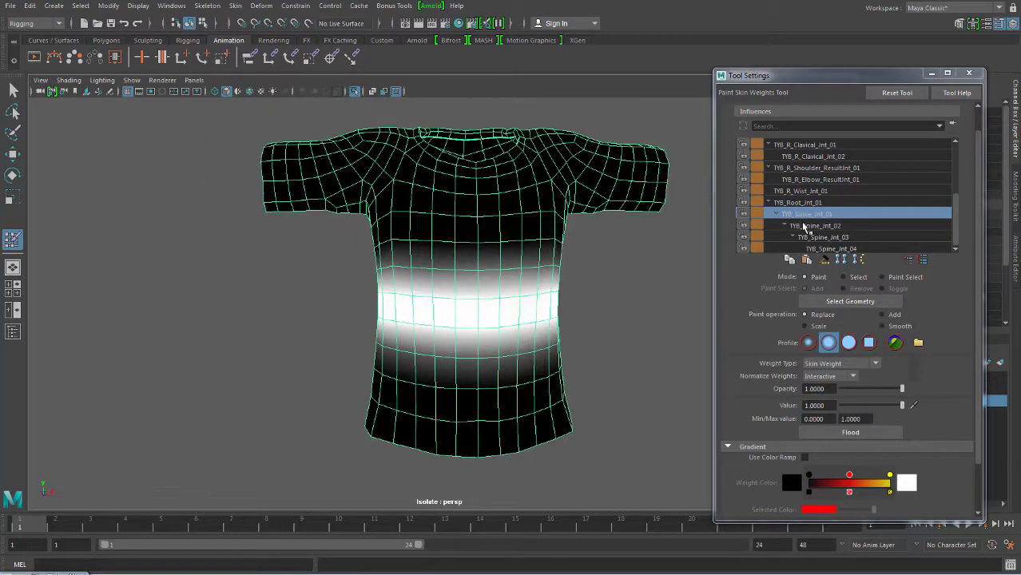
{"action": "left_click", "coordinate": [805, 226]}
{"action": "left_click_drag", "start_coordinate": [572, 345], "coordinate": [741, 326], "text": "alt"}
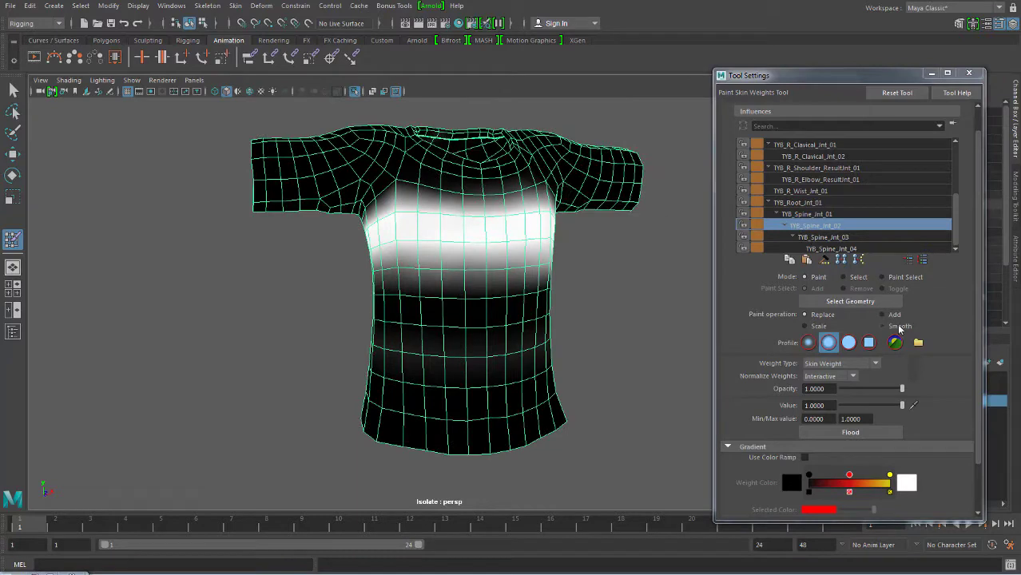
- Set the paint Value to 0 and select TYB_Spine_Jnt_03 in the Influences list
{"action": "left_click_drag", "start_coordinate": [857, 408], "coordinate": [839, 406]}
{"action": "scroll", "coordinate": [423, 367], "scroll_direction": "up", "scroll_amount": 2}
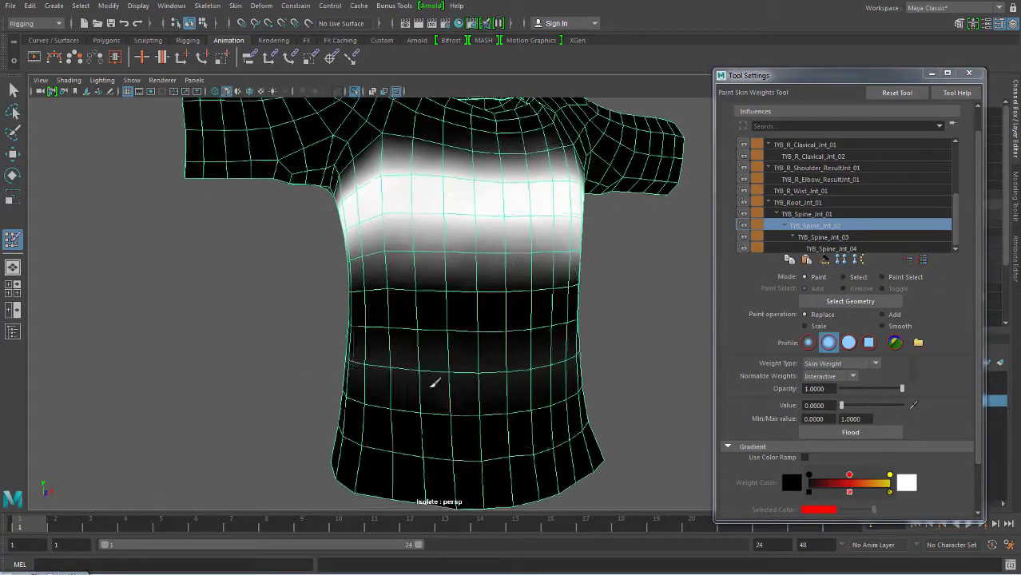
{"action": "scroll", "coordinate": [479, 380], "scroll_direction": "up", "scroll_amount": 2}
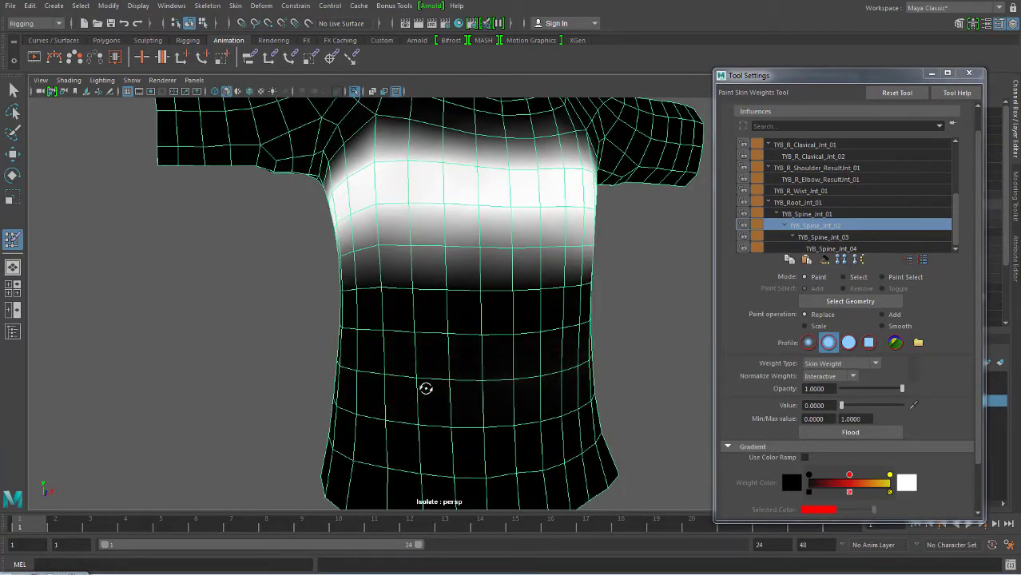
{"action": "left_click_drag", "start_coordinate": [426, 388], "coordinate": [490, 371], "text": "alt"}
{"action": "mouse_move", "coordinate": [475, 441]}
{"action": "left_mouse_down", "text": "alt"}
{"action": "mouse_move", "coordinate": [452, 406]}
{"action": "mouse_move", "coordinate": [304, 354]}
{"action": "left_mouse_up", "text": "alt"}
{"action": "left_click_drag", "start_coordinate": [434, 367], "coordinate": [611, 381], "text": "alt"}
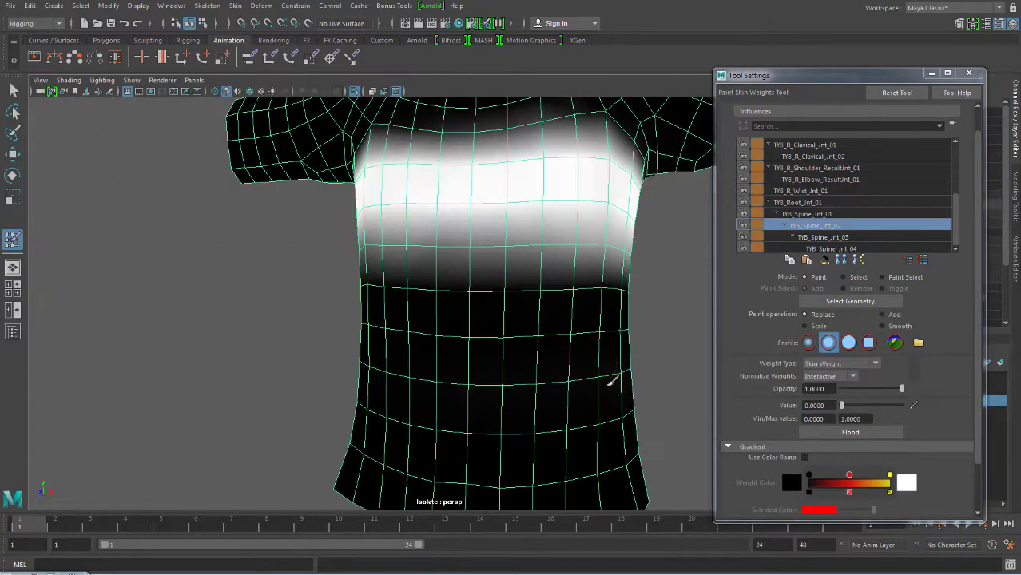
{"action": "left_click", "coordinate": [821, 237]}
{"action": "mouse_move", "coordinate": [548, 210]}
{"action": "left_mouse_down", "text": "alt"}
{"action": "mouse_move", "coordinate": [539, 349]}
{"action": "mouse_move", "coordinate": [554, 358]}
{"action": "left_mouse_up", "text": "alt"}
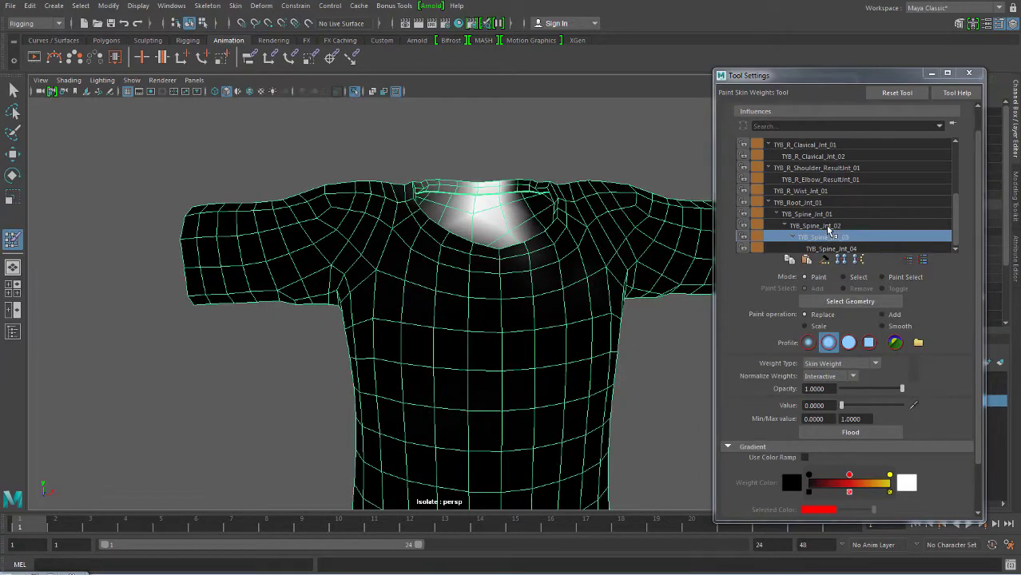
- Select TYB_Neck_Jnt_01 and paint value 0 over the chest and around the collar
{"action": "left_click", "coordinate": [865, 250]}
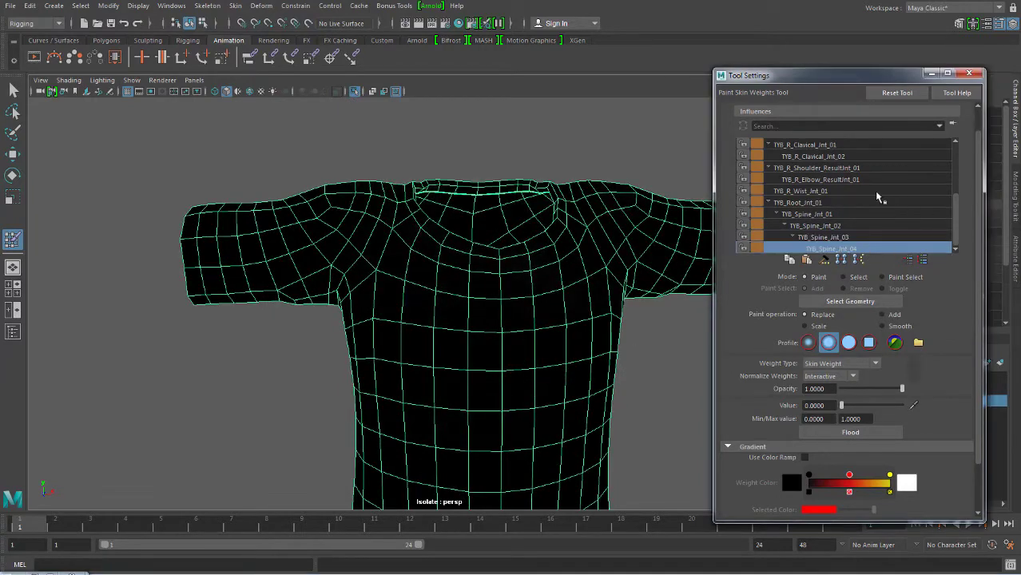
{"action": "left_click_drag", "start_coordinate": [952, 208], "coordinate": [956, 158]}
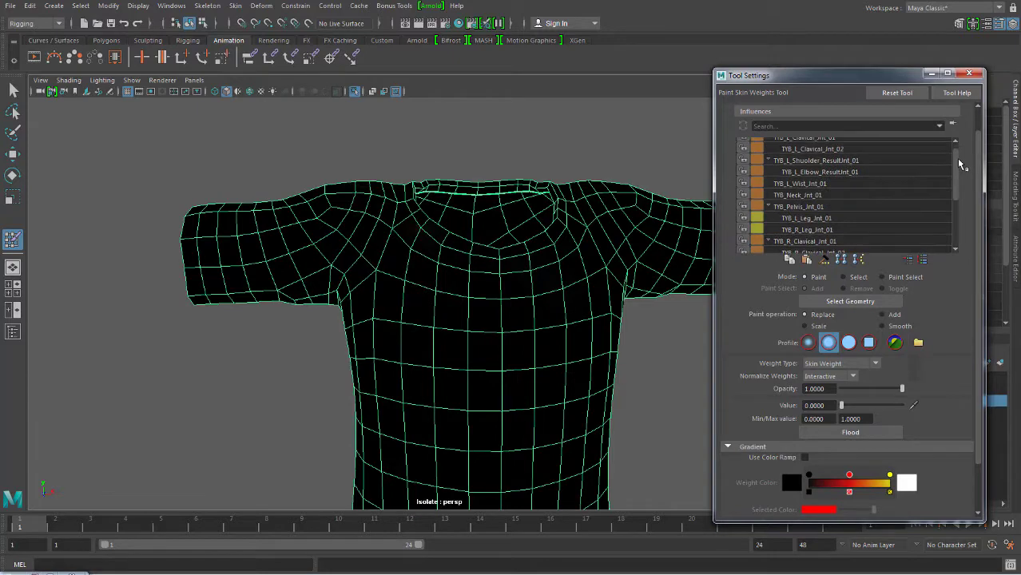
{"action": "left_click", "coordinate": [809, 189]}
{"action": "mouse_move", "coordinate": [511, 302]}
{"action": "left_mouse_down", "text": "alt"}
{"action": "mouse_move", "coordinate": [498, 341]}
{"action": "mouse_move", "coordinate": [501, 308]}
{"action": "mouse_move", "coordinate": [547, 296]}
{"action": "left_mouse_up", "text": "alt"}
{"action": "left_click_drag", "start_coordinate": [558, 261], "coordinate": [463, 273]}
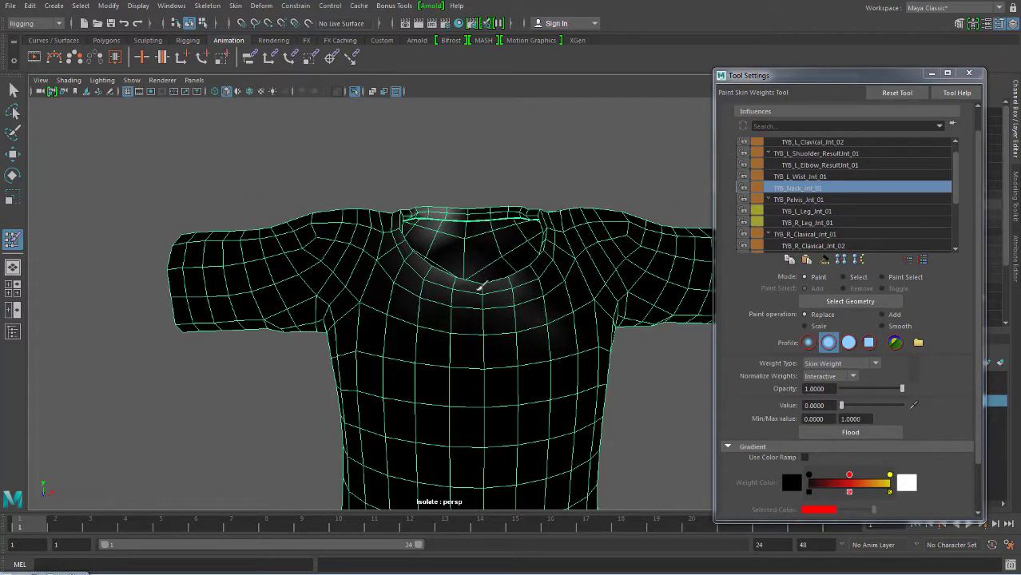
{"action": "mouse_move", "coordinate": [501, 316]}
{"action": "left_mouse_down"}
{"action": "mouse_move", "coordinate": [439, 285]}
{"action": "mouse_move", "coordinate": [482, 359]}
{"action": "mouse_move", "coordinate": [529, 286]}
{"action": "mouse_move", "coordinate": [483, 337]}
{"action": "mouse_move", "coordinate": [476, 225]}
{"action": "left_mouse_up"}
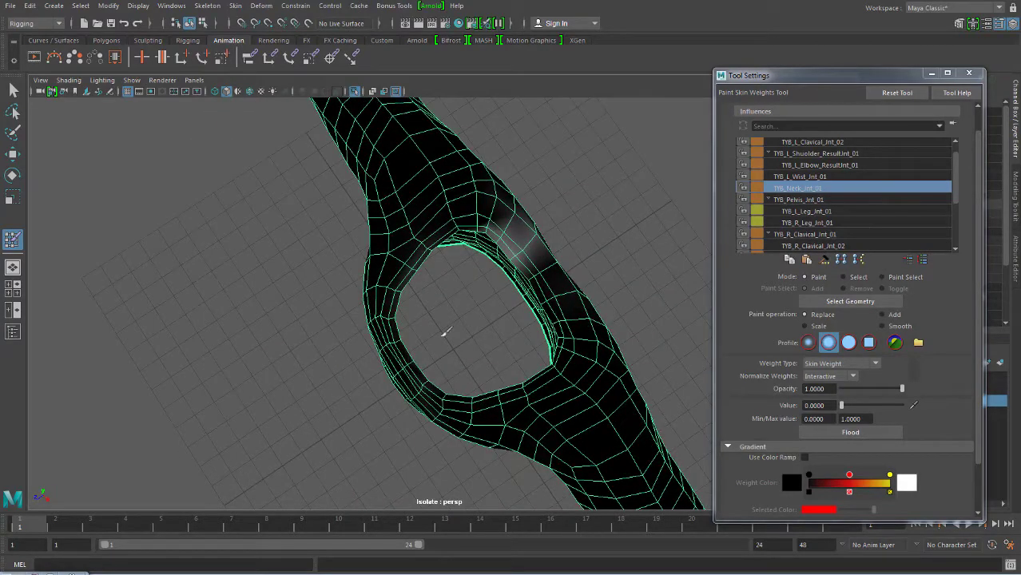
{"action": "mouse_move", "coordinate": [540, 260]}
{"action": "left_mouse_down"}
{"action": "mouse_move", "coordinate": [485, 242]}
{"action": "mouse_move", "coordinate": [449, 330]}
{"action": "left_mouse_up"}
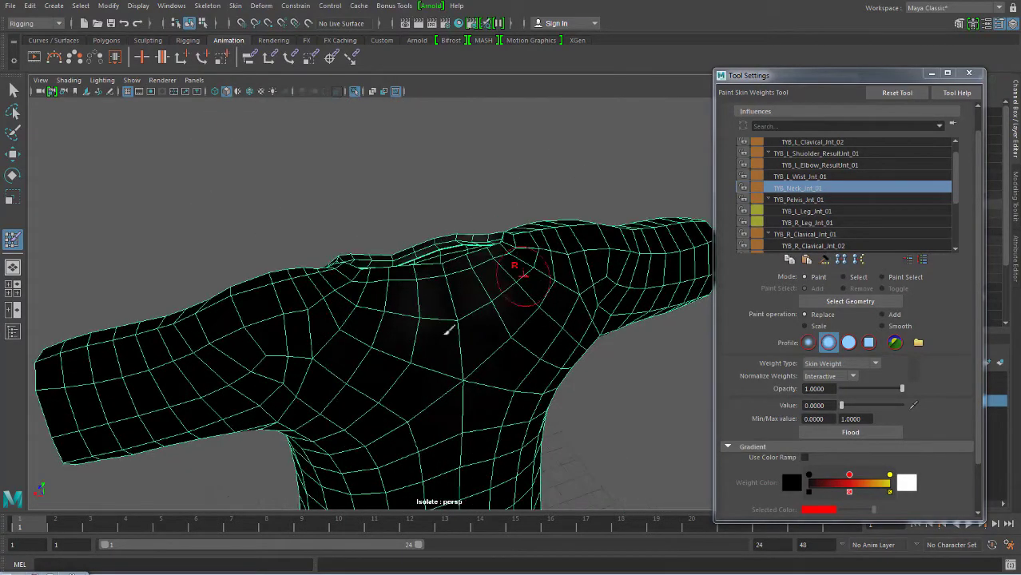
- Inspect the neck hole up close, zoom back out, and switch to the Select Tool with Q
{"action": "left_click_drag", "start_coordinate": [380, 364], "coordinate": [412, 262], "text": "alt"}
{"action": "right_click_drag", "start_coordinate": [413, 262], "coordinate": [505, 341], "text": "alt"}
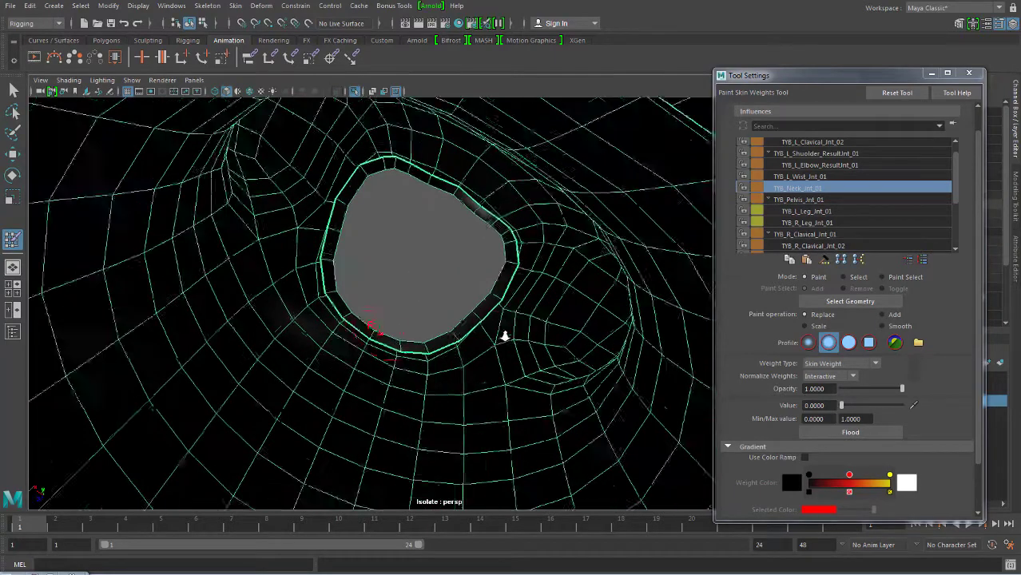
{"action": "left_click_drag", "start_coordinate": [506, 342], "coordinate": [473, 200], "text": "alt"}
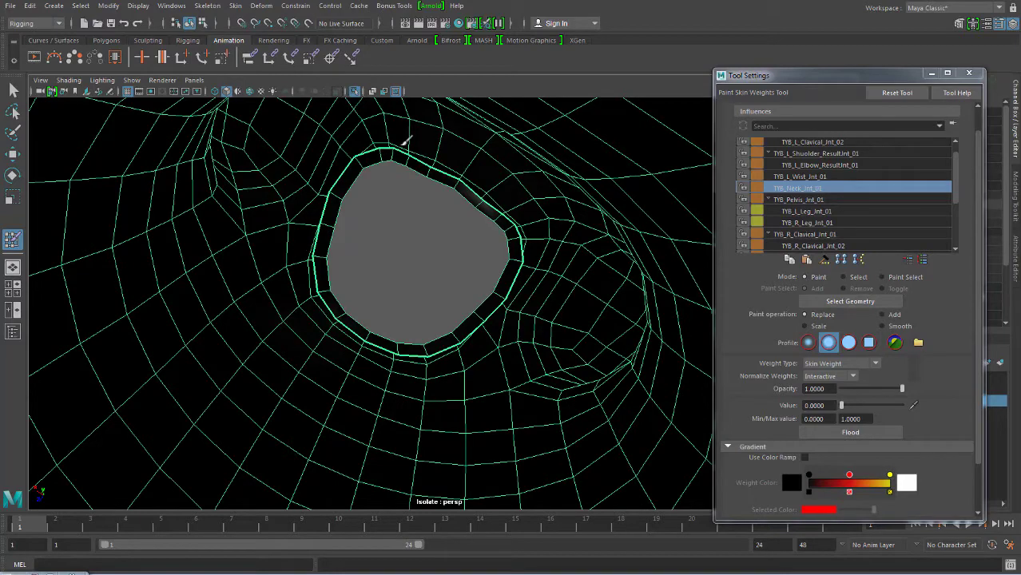
{"action": "mouse_move", "coordinate": [414, 292]}
{"action": "left_mouse_down", "text": "alt"}
{"action": "mouse_move", "coordinate": [353, 315]}
{"action": "mouse_move", "coordinate": [413, 253]}
{"action": "left_mouse_up", "text": "alt"}
{"action": "mouse_move", "coordinate": [254, 304]}
{"action": "left_mouse_down", "text": "alt"}
{"action": "mouse_move", "coordinate": [505, 289]}
{"action": "mouse_move", "coordinate": [394, 275]}
{"action": "left_mouse_up", "text": "alt"}
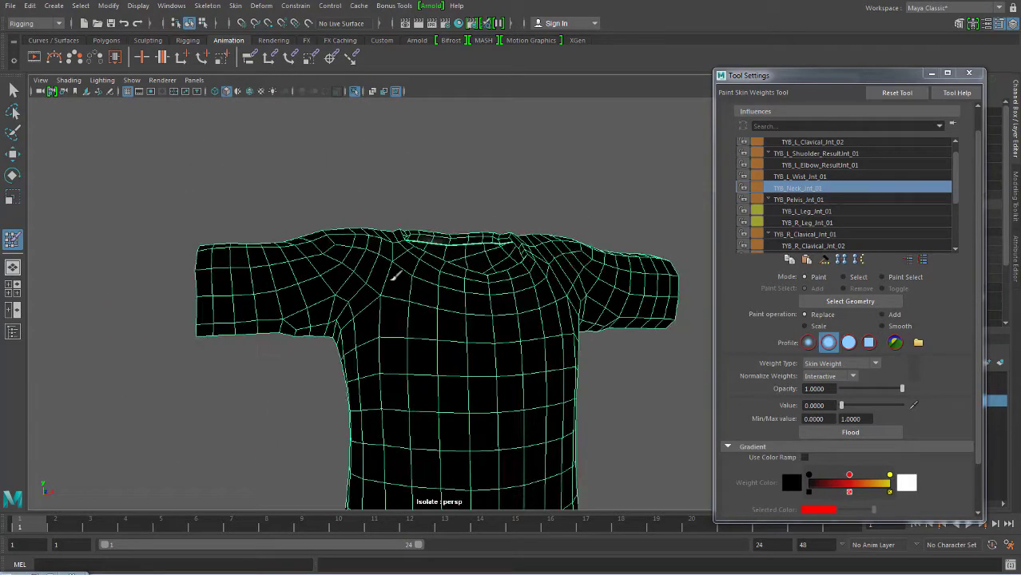
{"action": "scroll", "coordinate": [429, 278], "scroll_direction": "down", "scroll_amount": 2}
{"action": "scroll", "coordinate": [428, 279], "scroll_direction": "down", "scroll_amount": 2}
{"action": "scroll", "coordinate": [452, 357], "scroll_direction": "up", "scroll_amount": 1}
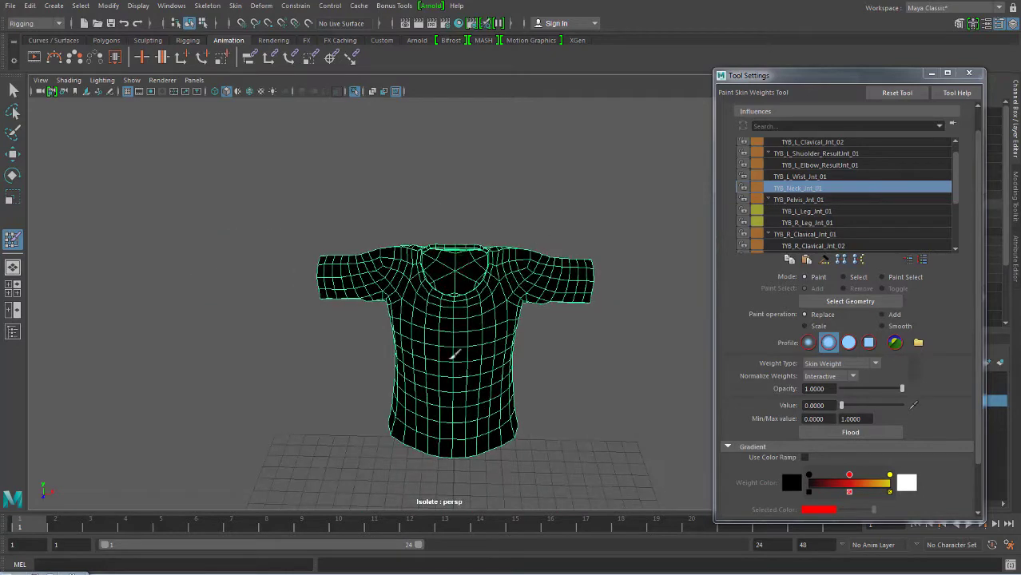
{"action": "key", "text": "q"}
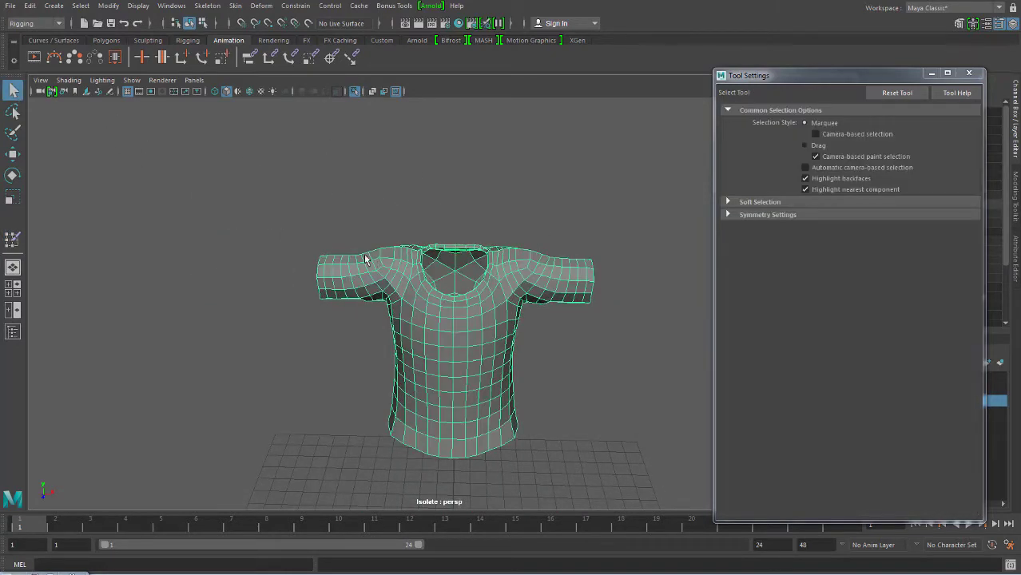
- Scrub to frame 10 to test the shirt's deformation, then reopen Paint Skin Weights at frame 5
{"action": "left_click", "coordinate": [232, 9]}
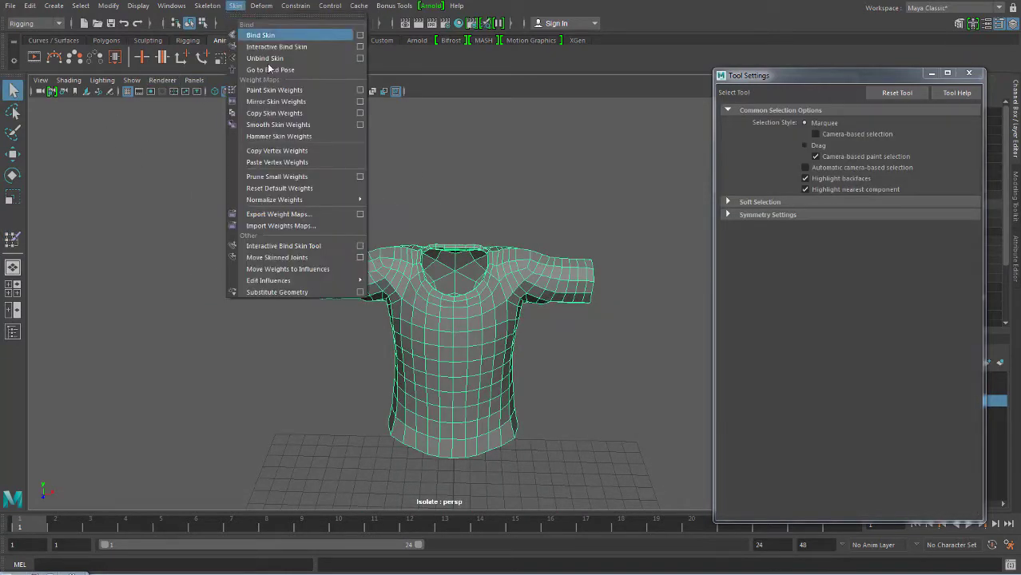
{"action": "left_click", "coordinate": [299, 109]}
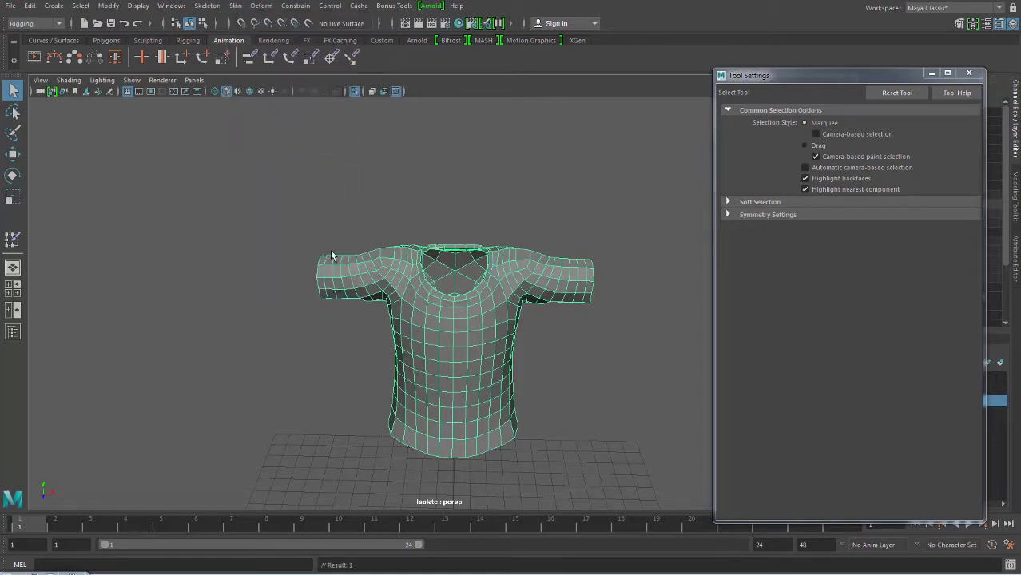
{"action": "left_click_drag", "start_coordinate": [35, 527], "coordinate": [374, 519]}
{"action": "scroll", "coordinate": [553, 297], "scroll_direction": "up", "scroll_amount": 2}
{"action": "scroll", "coordinate": [650, 343], "scroll_direction": "up", "scroll_amount": 2}
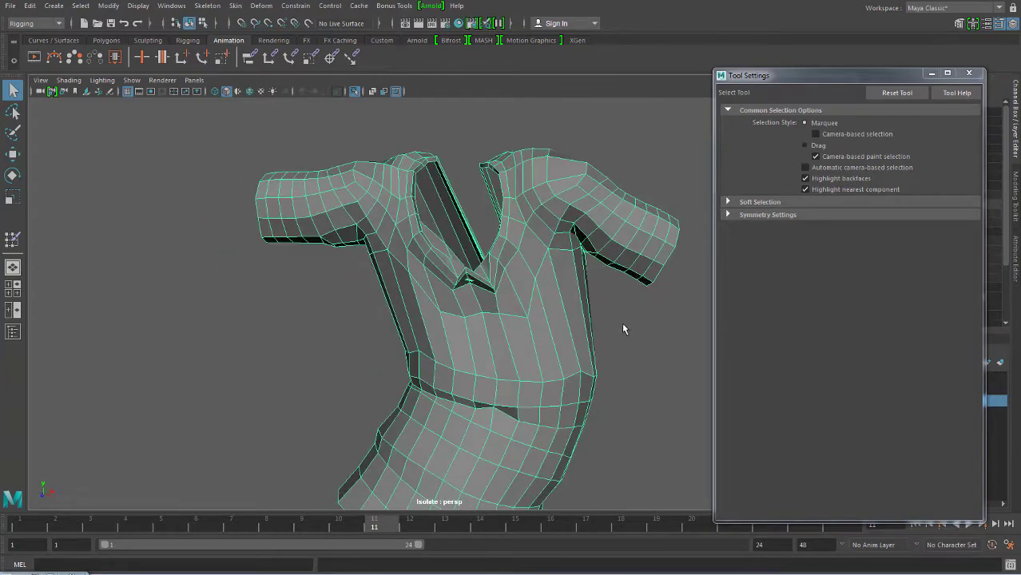
{"action": "middle_click_drag", "start_coordinate": [563, 350], "coordinate": [504, 344], "text": "alt"}
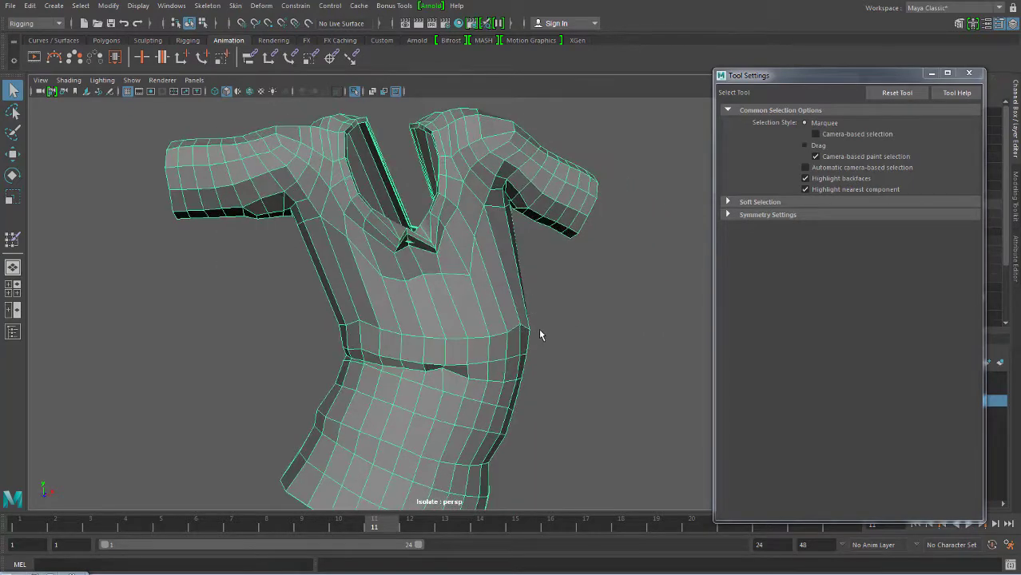
{"action": "right_click_drag", "start_coordinate": [502, 320], "coordinate": [428, 242]}
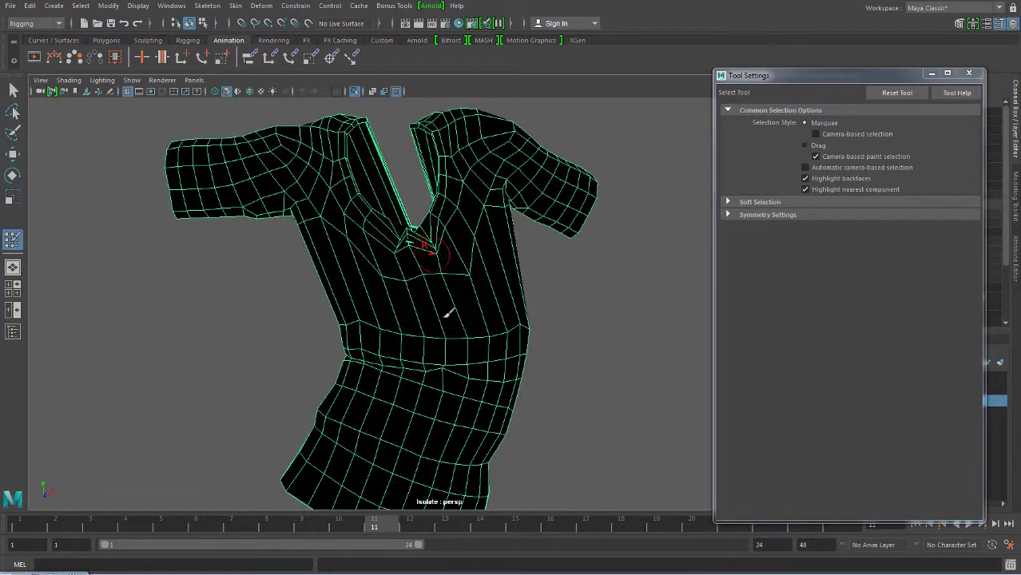
{"action": "left_click_drag", "start_coordinate": [328, 525], "coordinate": [154, 515]}
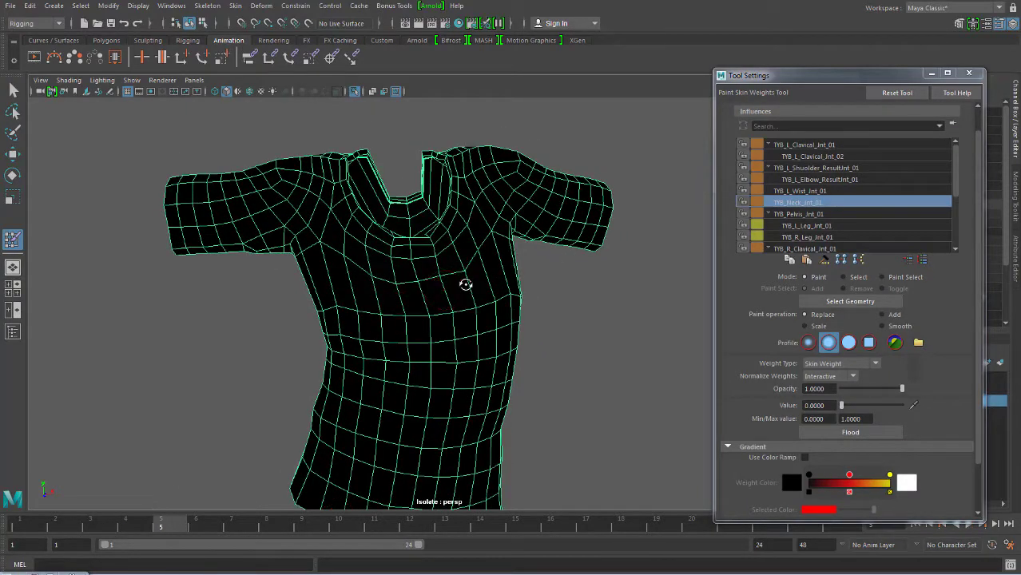
- Scrub to frame 6 and zoom to check the posed shirt's chest and neck
{"action": "mouse_move", "coordinate": [466, 284]}
{"action": "left_mouse_down", "text": "alt"}
{"action": "mouse_move", "coordinate": [399, 273]}
{"action": "mouse_move", "coordinate": [437, 278]}
{"action": "mouse_move", "coordinate": [409, 375]}
{"action": "left_mouse_up", "text": "alt"}
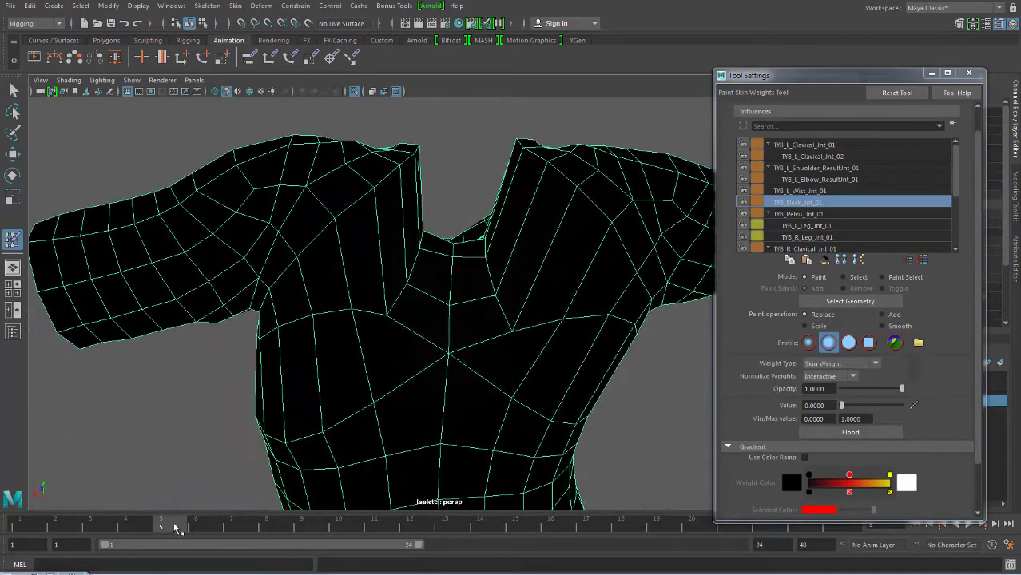
{"action": "mouse_move", "coordinate": [175, 527]}
{"action": "left_mouse_down"}
{"action": "mouse_move", "coordinate": [80, 524]}
{"action": "mouse_move", "coordinate": [203, 525]}
{"action": "left_mouse_up"}
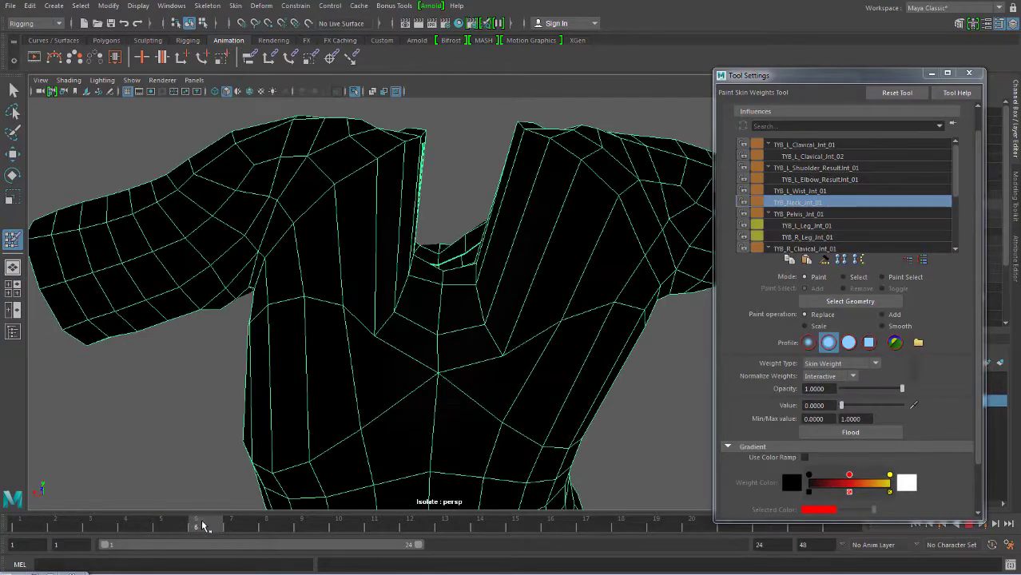
{"action": "mouse_move", "coordinate": [487, 320]}
{"action": "left_mouse_down", "text": "alt"}
{"action": "mouse_move", "coordinate": [221, 379]}
{"action": "mouse_move", "coordinate": [476, 360]}
{"action": "mouse_move", "coordinate": [442, 399]}
{"action": "left_mouse_up", "text": "alt"}
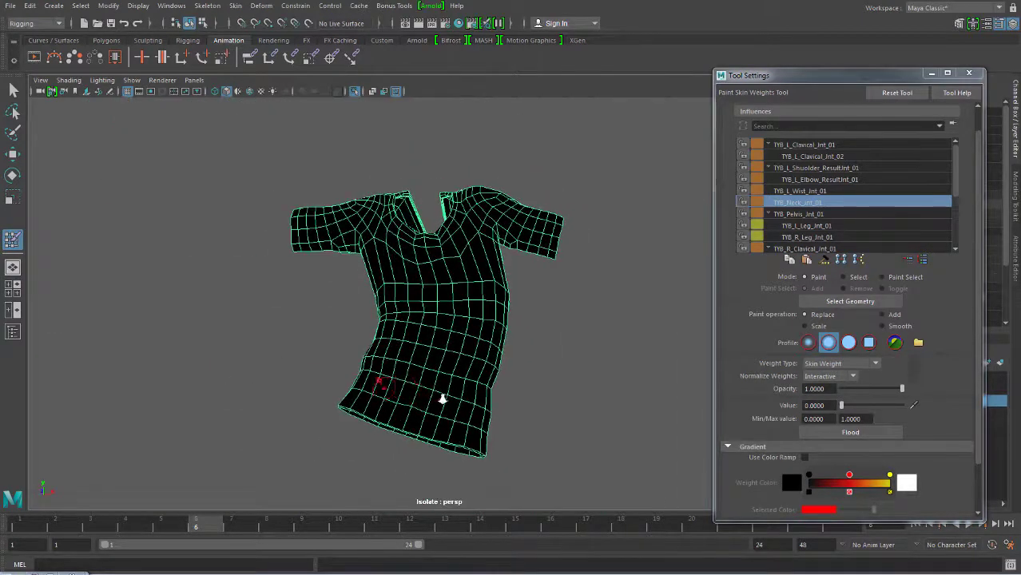
{"action": "right_click_drag", "start_coordinate": [442, 399], "coordinate": [486, 392], "text": "alt"}
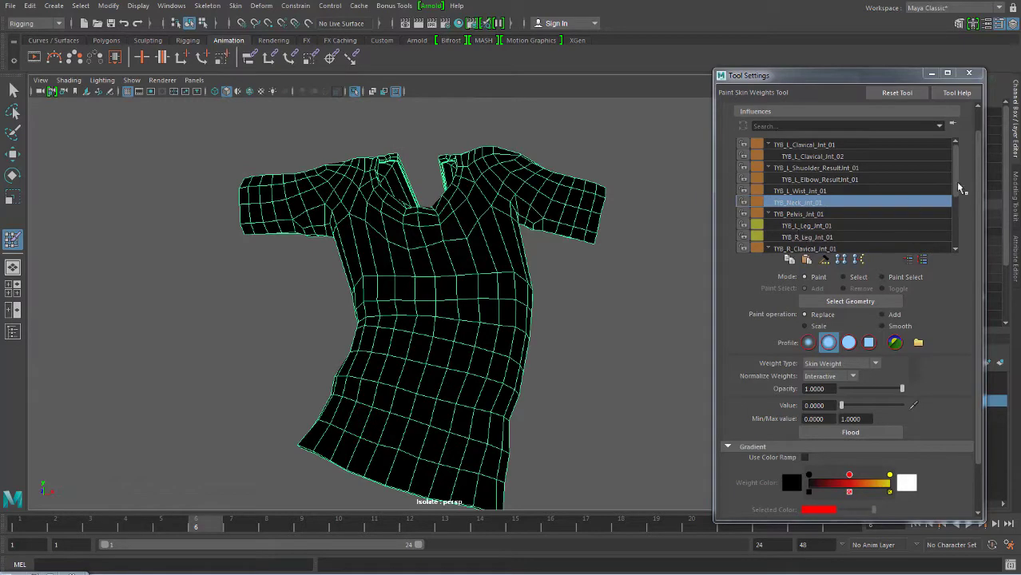
- Review the TYB_Root_Jnt_01 and TYB_Spine_Jnt_01 weights, then select TYB_Spine_Jnt_02
{"action": "left_click_drag", "start_coordinate": [955, 183], "coordinate": [926, 209]}
{"action": "left_click", "coordinate": [816, 207]}
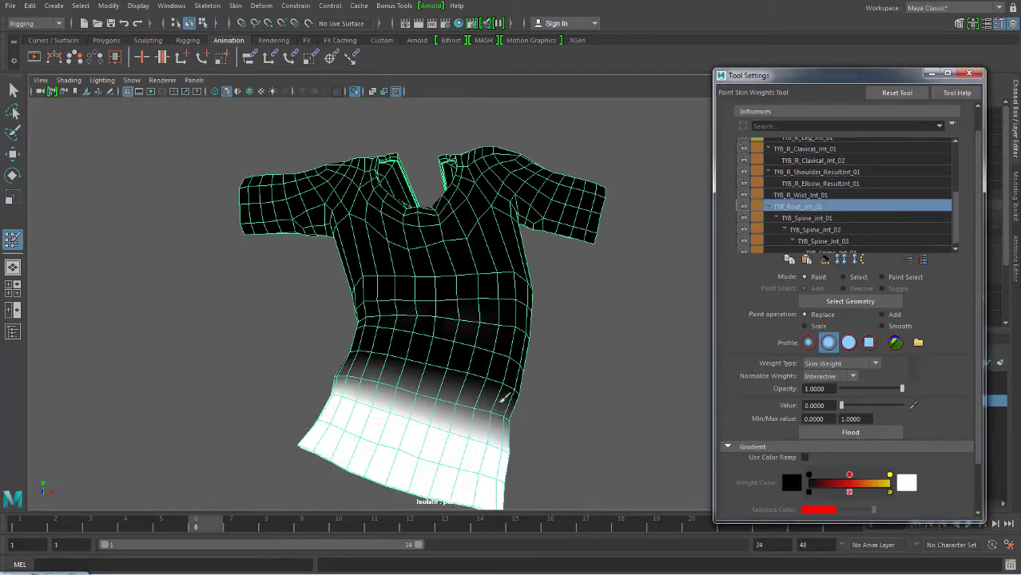
{"action": "left_click_drag", "start_coordinate": [448, 439], "coordinate": [472, 376], "text": "alt"}
{"action": "left_click", "coordinate": [824, 221]}
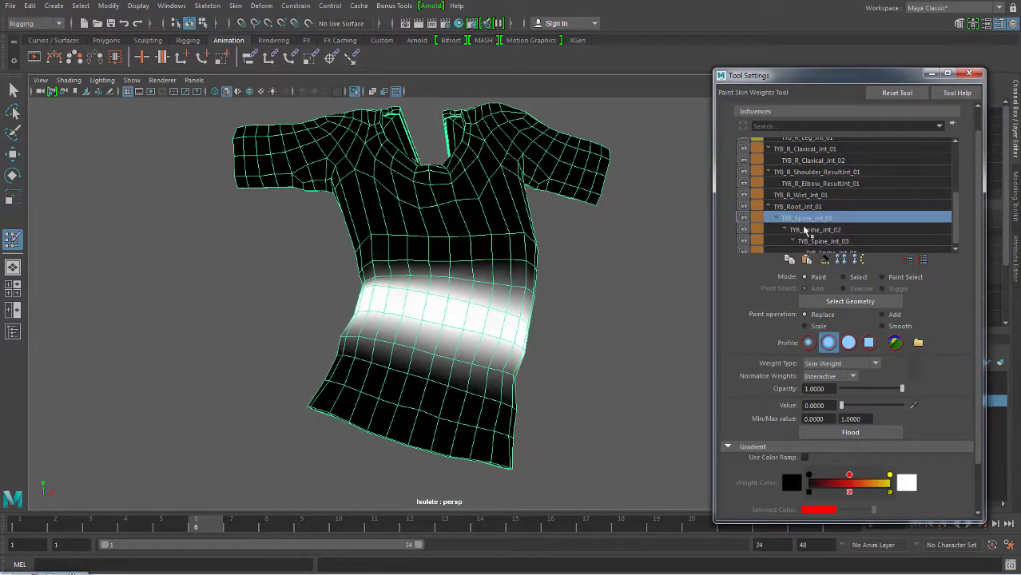
{"action": "left_click", "coordinate": [814, 232]}
{"action": "mouse_move", "coordinate": [586, 299]}
{"action": "left_mouse_down", "text": "alt"}
{"action": "mouse_move", "coordinate": [622, 308]}
{"action": "mouse_move", "coordinate": [554, 310]}
{"action": "left_mouse_up", "text": "alt"}
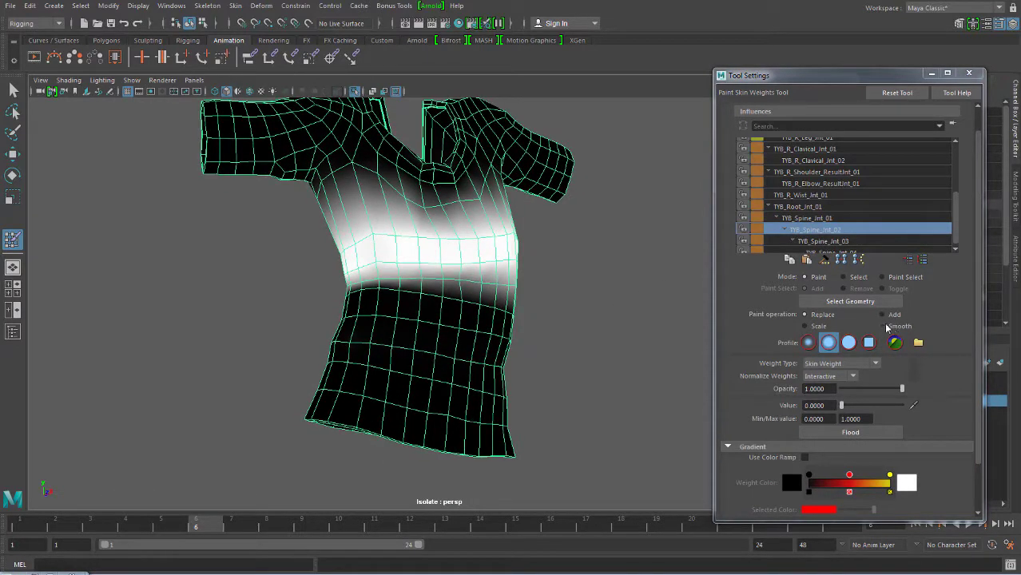
- With Smooth, brush the upper chest and waist, then Flood TYB_Spine_Jnt_02 over the whole shirt
{"action": "left_click", "coordinate": [883, 326]}
{"action": "scroll", "coordinate": [483, 285], "scroll_direction": "up", "scroll_amount": 3}
{"action": "scroll", "coordinate": [456, 239], "scroll_direction": "up", "scroll_amount": 3}
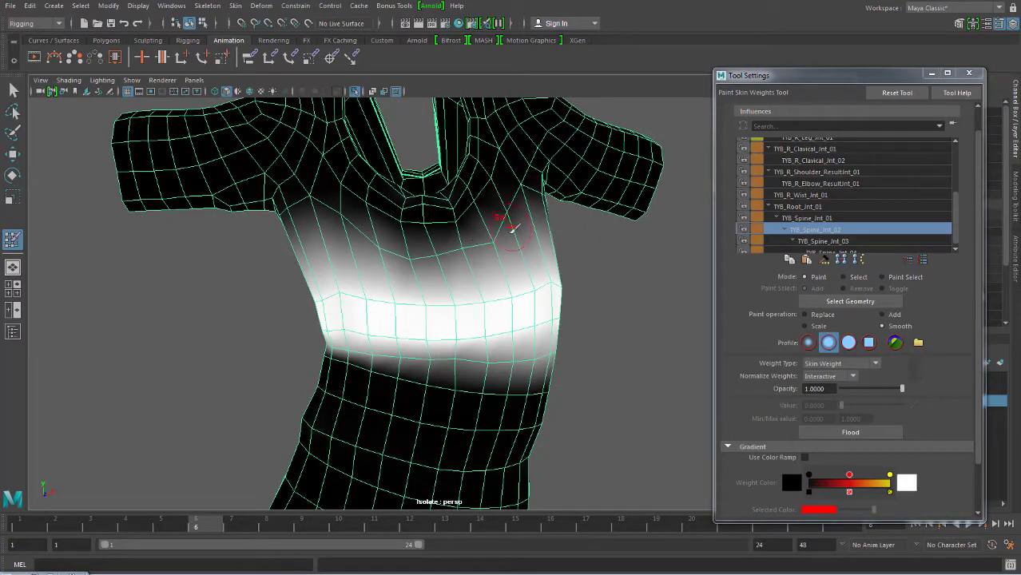
{"action": "left_click_drag", "start_coordinate": [475, 249], "coordinate": [488, 238]}
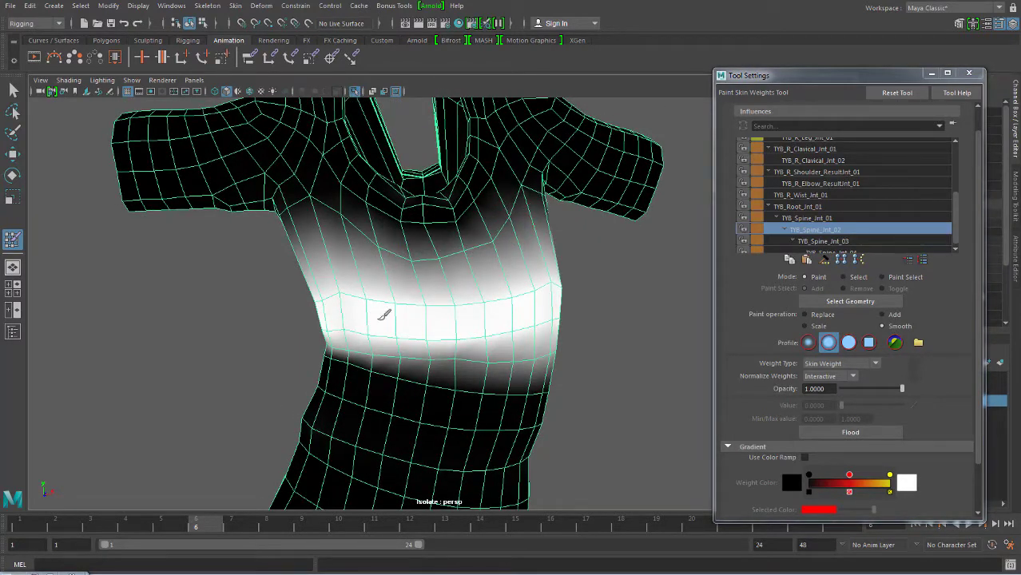
{"action": "mouse_move", "coordinate": [478, 360]}
{"action": "left_mouse_down"}
{"action": "mouse_move", "coordinate": [313, 353]}
{"action": "mouse_move", "coordinate": [458, 361]}
{"action": "left_mouse_up"}
{"action": "mouse_move", "coordinate": [550, 357]}
{"action": "left_mouse_down", "text": "alt"}
{"action": "mouse_move", "coordinate": [430, 388]}
{"action": "mouse_move", "coordinate": [565, 358]}
{"action": "left_mouse_up", "text": "alt"}
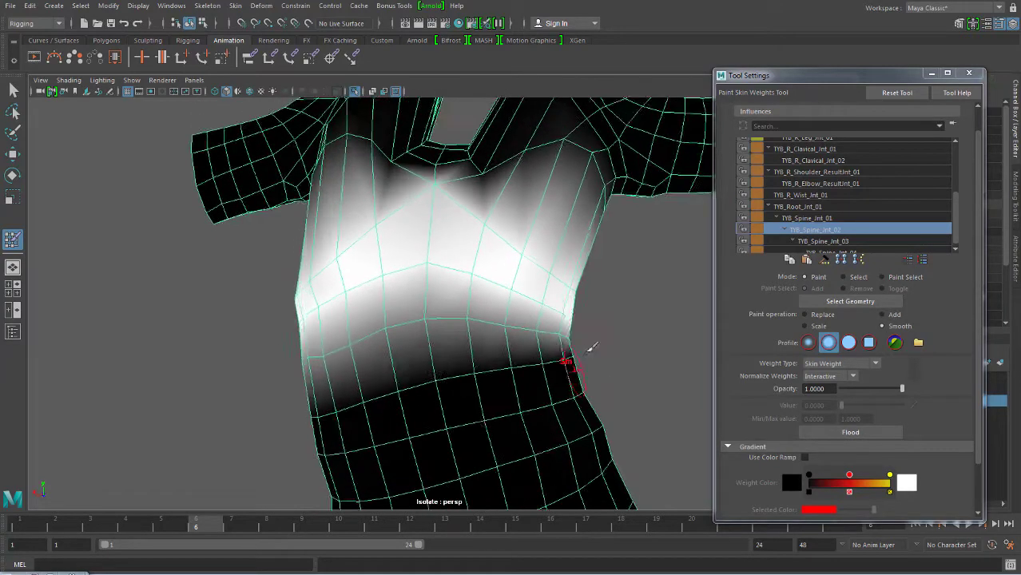
{"action": "right_click_drag", "start_coordinate": [565, 358], "coordinate": [399, 353], "text": "alt"}
{"action": "left_click_drag", "start_coordinate": [398, 353], "coordinate": [475, 313], "text": "alt"}
{"action": "left_click", "coordinate": [839, 431]}
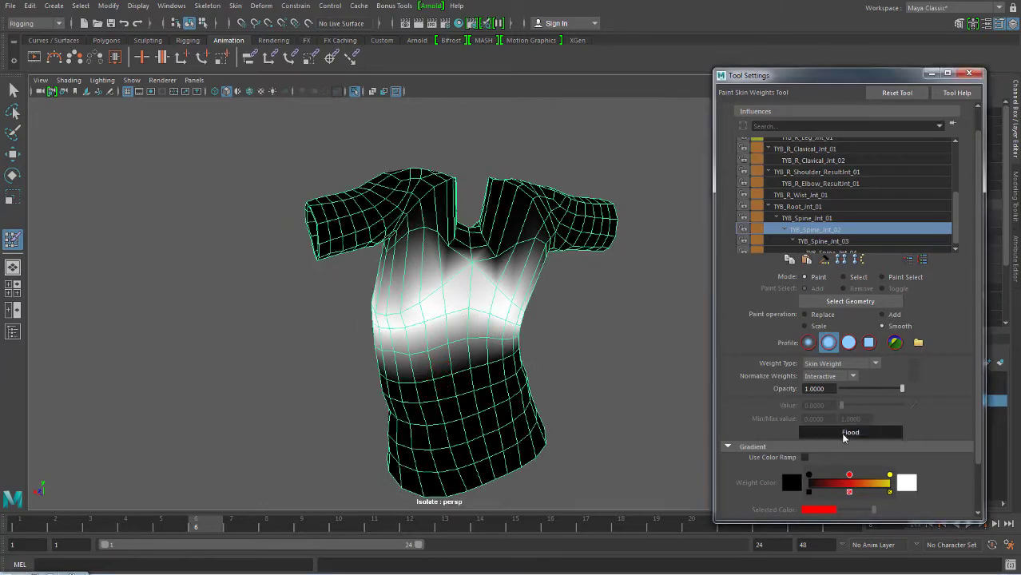
{"action": "left_click_drag", "start_coordinate": [535, 347], "coordinate": [630, 317], "text": "alt"}
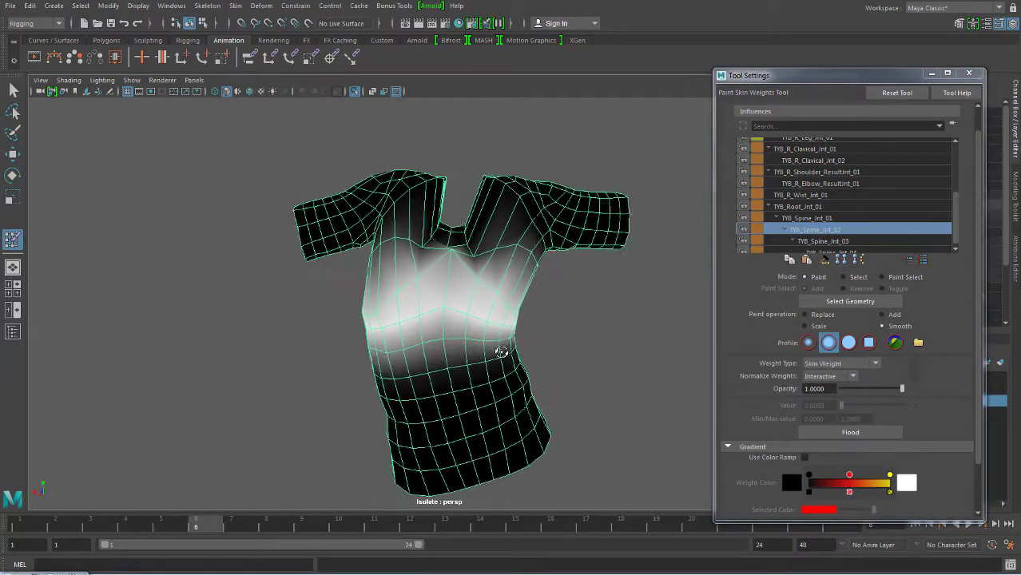
- Smooth the TYB_Spine_Jnt_01 waist band and TYB_Root_Jnt_01 hem weights across the shirt
{"action": "left_click", "coordinate": [812, 224]}
{"action": "left_click_drag", "start_coordinate": [559, 352], "coordinate": [531, 353], "text": "alt"}
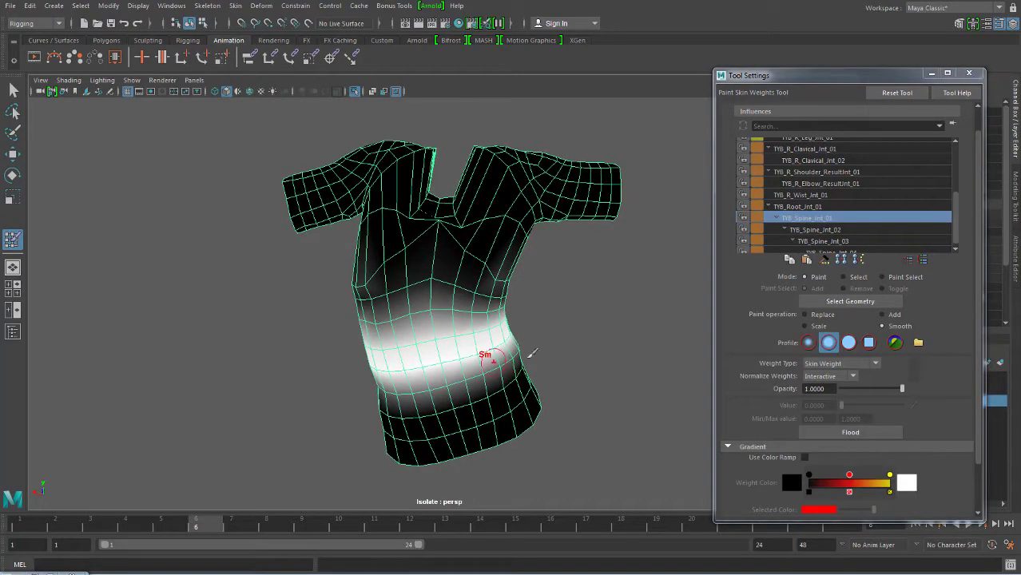
{"action": "left_click", "coordinate": [857, 433]}
{"action": "left_click_drag", "start_coordinate": [447, 336], "coordinate": [471, 302], "text": "alt"}
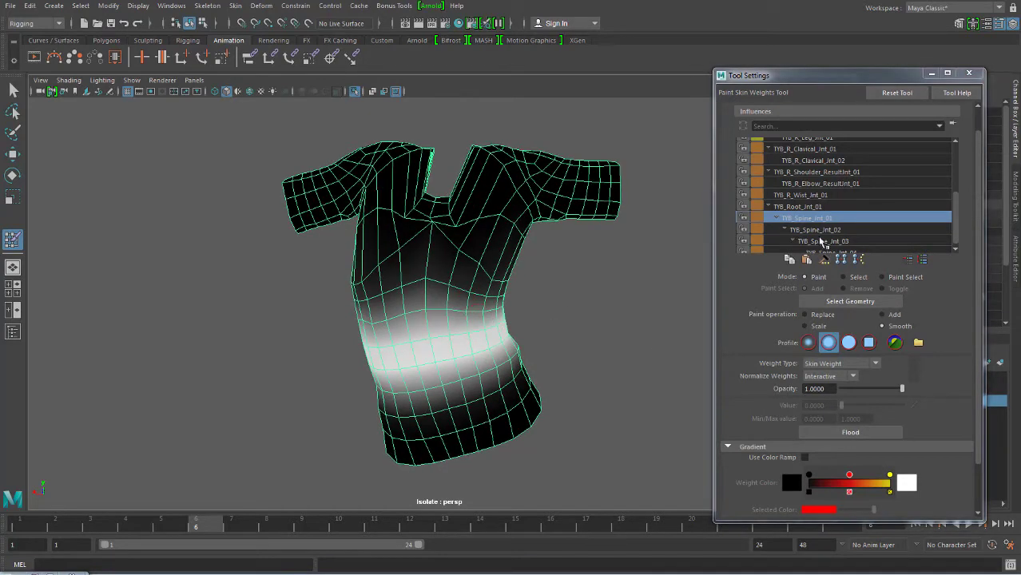
{"action": "left_click", "coordinate": [803, 207]}
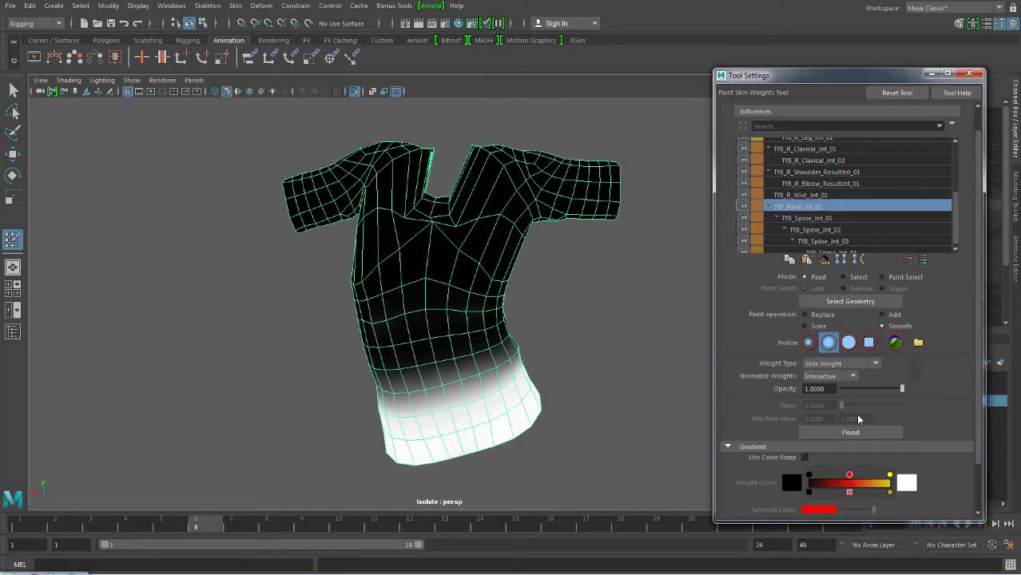
{"action": "left_click", "coordinate": [850, 433]}
{"action": "left_click", "coordinate": [829, 217]}
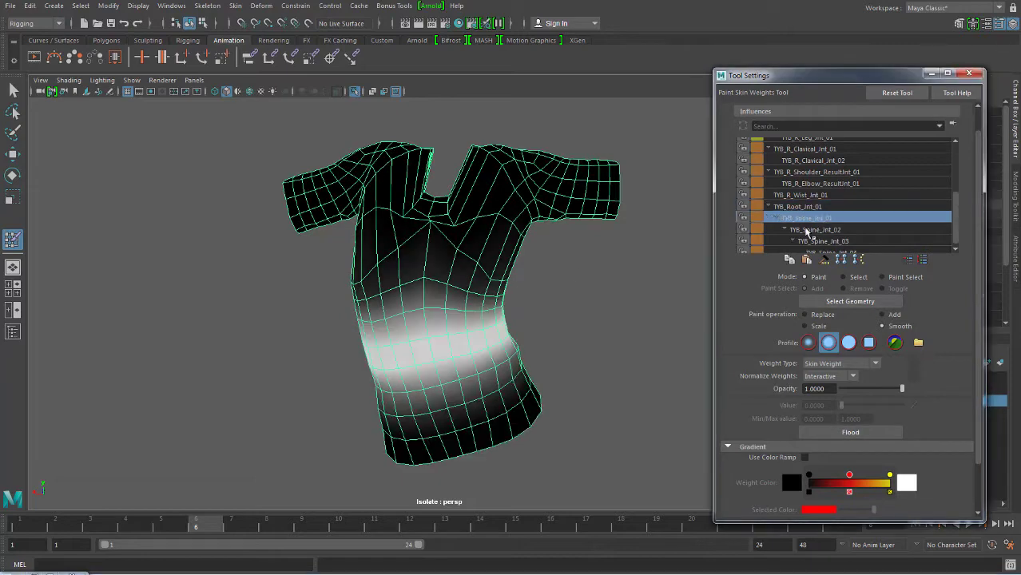
- Compare the TYB_Spine_Jnt_02 and TYB_Spine_Jnt_01 weights and set the brush to Replace
{"action": "scroll", "coordinate": [479, 303], "scroll_direction": "up", "scroll_amount": 3}
{"action": "scroll", "coordinate": [507, 292], "scroll_direction": "up", "scroll_amount": 2}
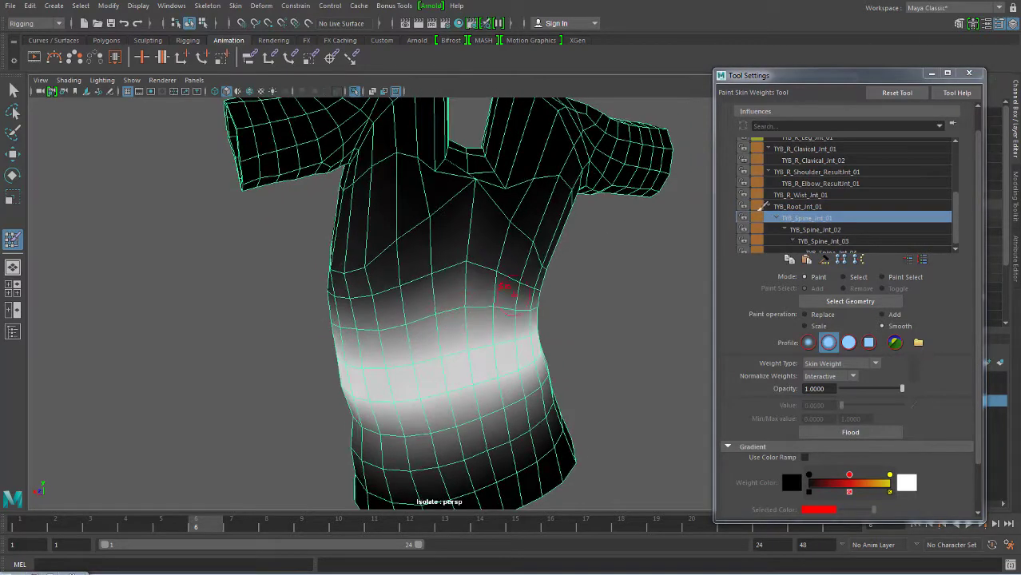
{"action": "left_click", "coordinate": [809, 230]}
{"action": "left_click", "coordinate": [809, 218]}
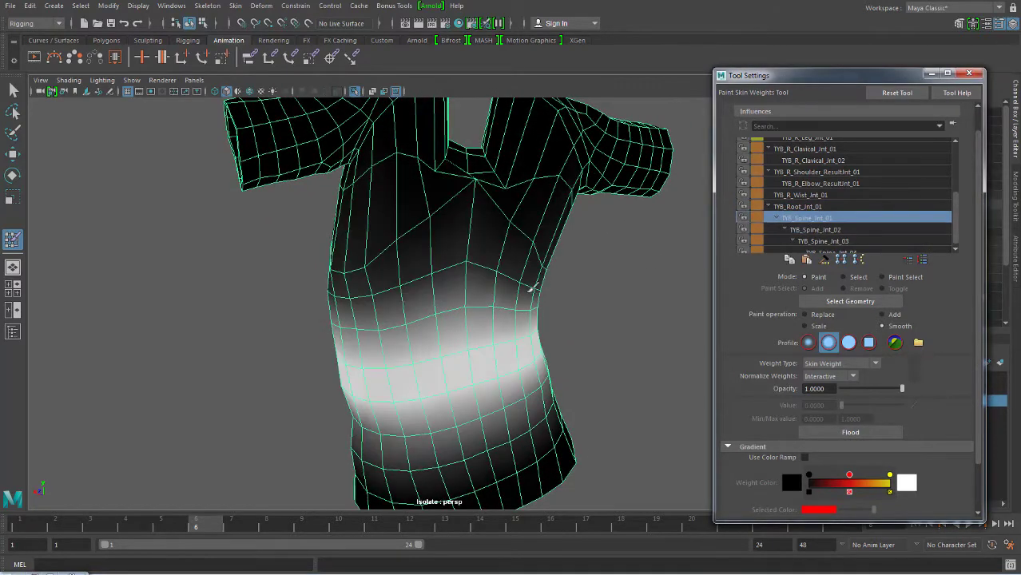
{"action": "left_click_drag", "start_coordinate": [447, 287], "coordinate": [478, 289], "text": "alt"}
{"action": "left_click", "coordinate": [819, 314]}
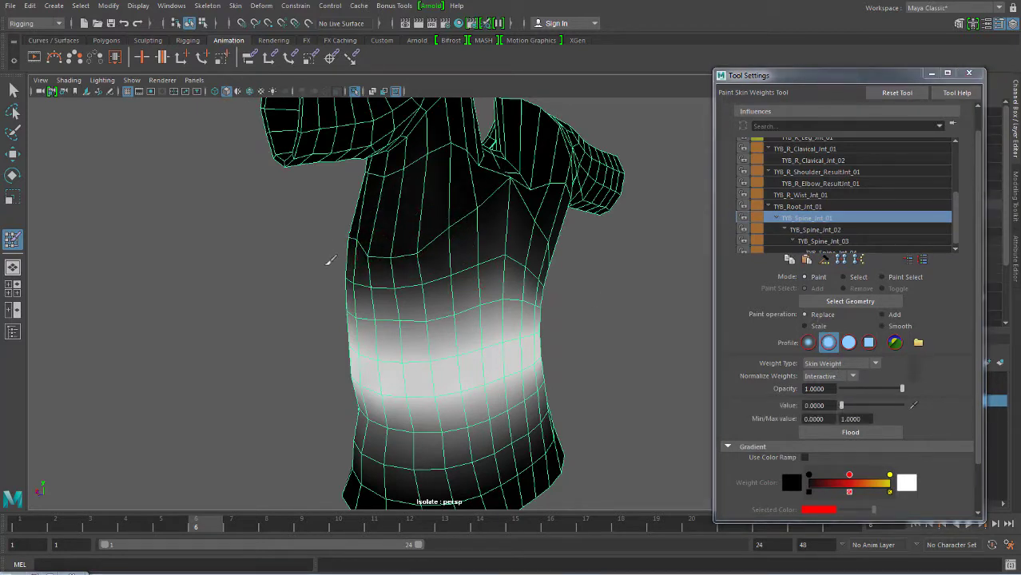
- Orbit around the shirt to inspect the TYB_Spine_Jnt_02 chest weights from several angles
{"action": "mouse_move", "coordinate": [330, 261]}
{"action": "left_mouse_down", "text": "alt"}
{"action": "mouse_move", "coordinate": [529, 240]}
{"action": "mouse_move", "coordinate": [456, 216]}
{"action": "mouse_move", "coordinate": [504, 229]}
{"action": "left_mouse_up", "text": "alt"}
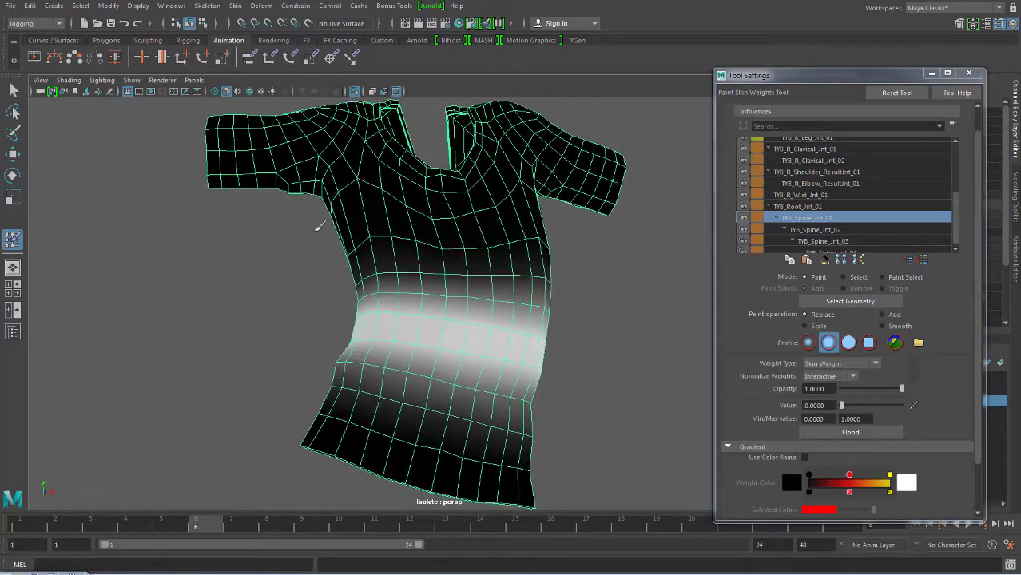
{"action": "left_click_drag", "start_coordinate": [320, 329], "coordinate": [336, 224], "text": "alt"}
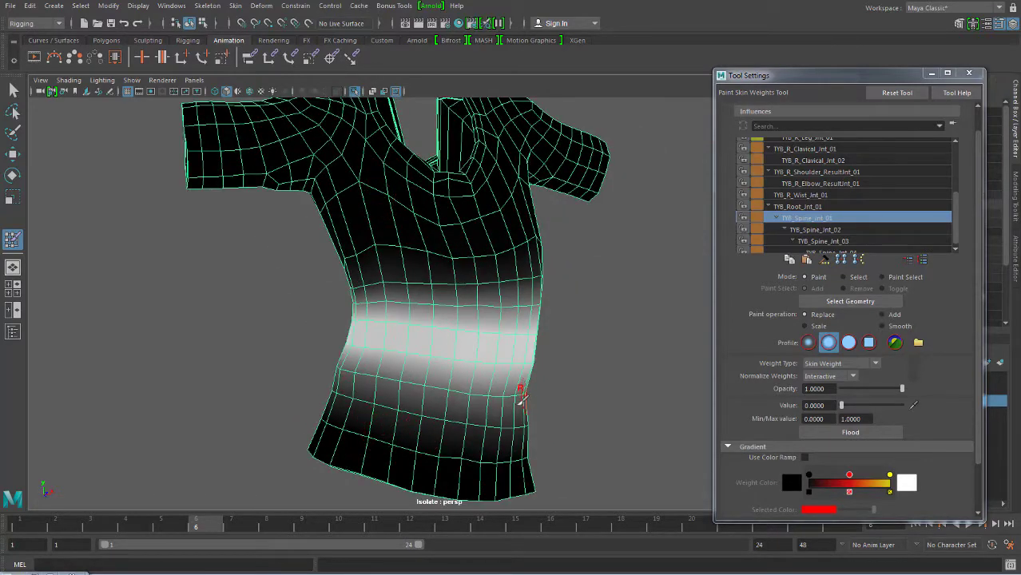
{"action": "left_click_drag", "start_coordinate": [520, 395], "coordinate": [353, 410], "text": "alt"}
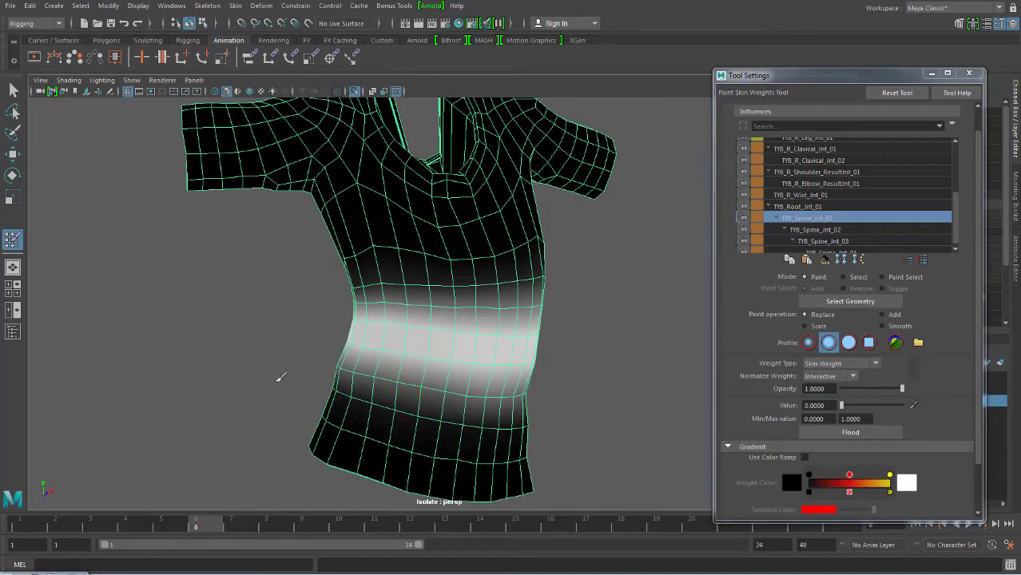
{"action": "left_click_drag", "start_coordinate": [438, 402], "coordinate": [375, 459], "text": "alt"}
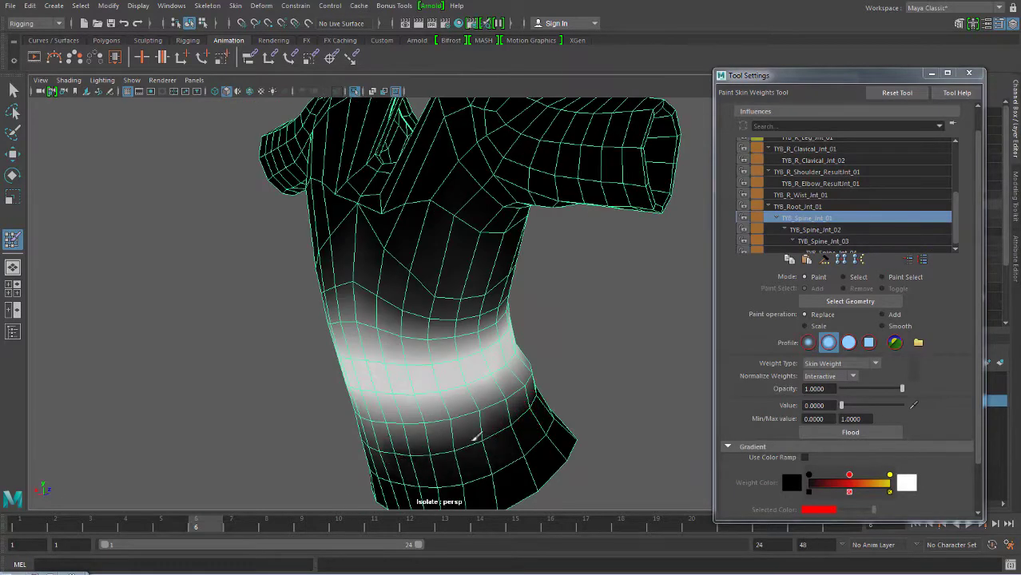
{"action": "left_click_drag", "start_coordinate": [472, 442], "coordinate": [487, 453], "text": "alt"}
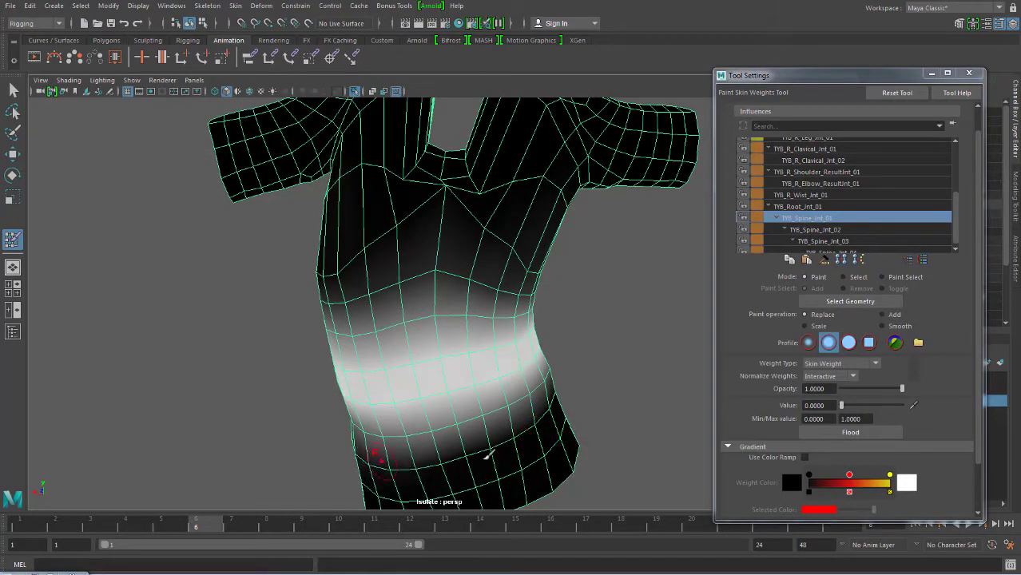
{"action": "mouse_move", "coordinate": [371, 466]}
{"action": "left_mouse_down", "text": "alt"}
{"action": "mouse_move", "coordinate": [533, 428]}
{"action": "mouse_move", "coordinate": [393, 431]}
{"action": "left_mouse_up", "text": "alt"}
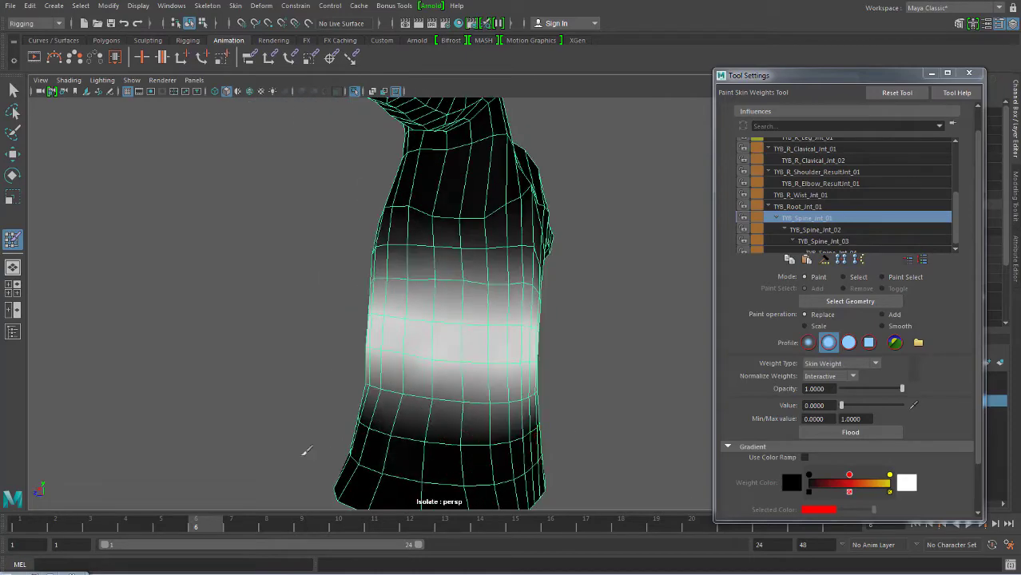
{"action": "left_click", "coordinate": [801, 230]}
{"action": "mouse_move", "coordinate": [441, 389]}
{"action": "left_mouse_down", "text": "alt"}
{"action": "mouse_move", "coordinate": [560, 395]}
{"action": "mouse_move", "coordinate": [567, 376]}
{"action": "left_mouse_up", "text": "alt"}
{"action": "mouse_move", "coordinate": [360, 361]}
{"action": "left_mouse_down", "text": "alt"}
{"action": "mouse_move", "coordinate": [467, 358]}
{"action": "mouse_move", "coordinate": [390, 349]}
{"action": "mouse_move", "coordinate": [519, 372]}
{"action": "left_mouse_up", "text": "alt"}
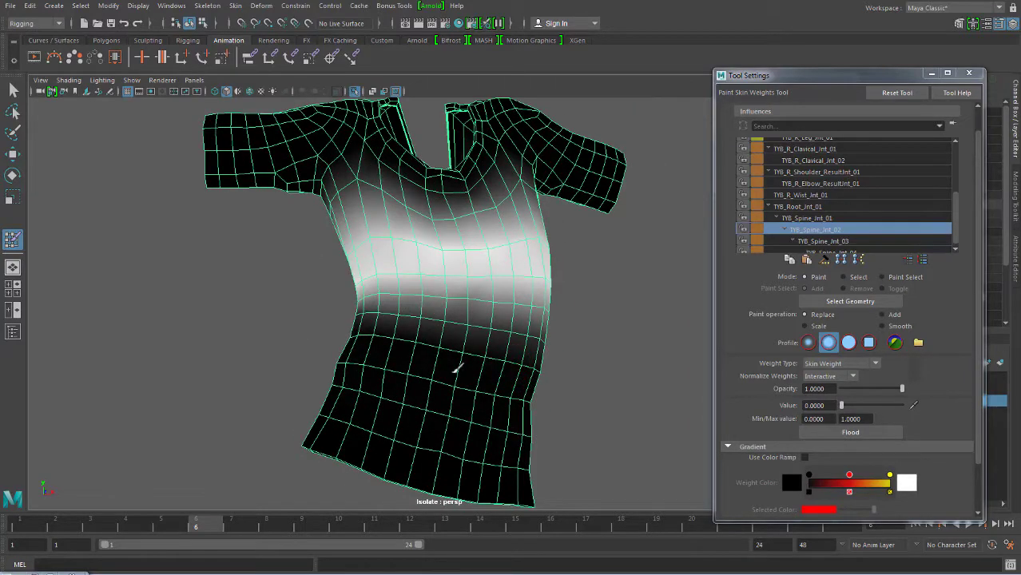
{"action": "left_click_drag", "start_coordinate": [457, 369], "coordinate": [483, 365], "text": "alt"}
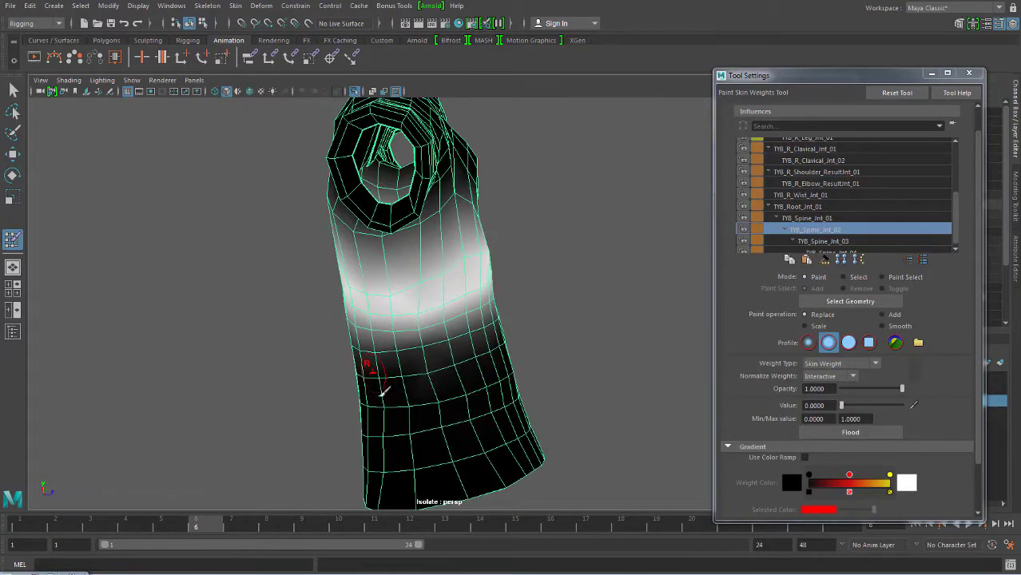
{"action": "left_click_drag", "start_coordinate": [381, 392], "coordinate": [367, 385], "text": "alt"}
{"action": "left_click_drag", "start_coordinate": [472, 403], "coordinate": [545, 364], "text": "alt"}
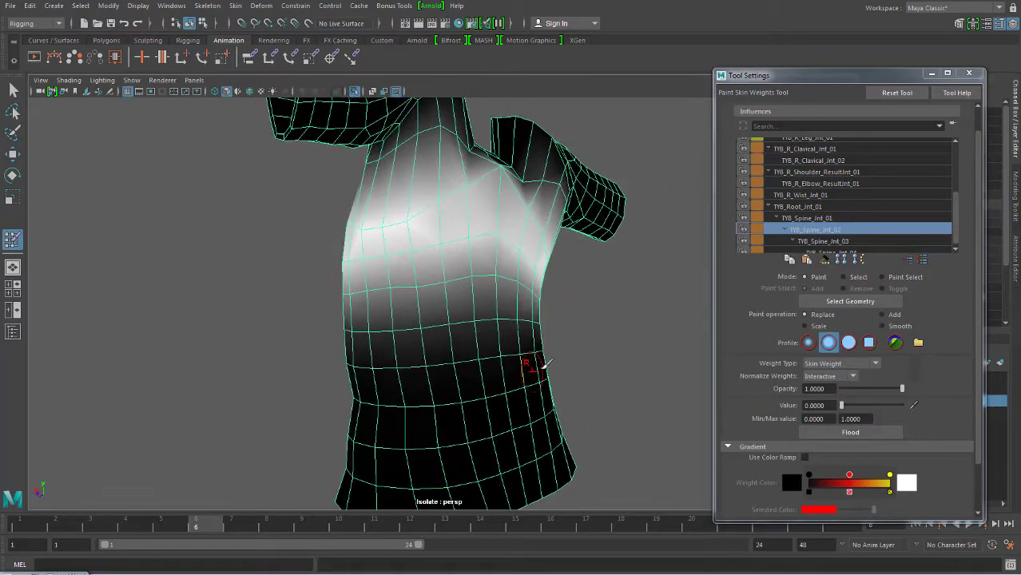
- Select TYB_Root_Jnt_01 and switch the brush back to Smooth, checking the lower shirt
{"action": "left_click", "coordinate": [801, 221]}
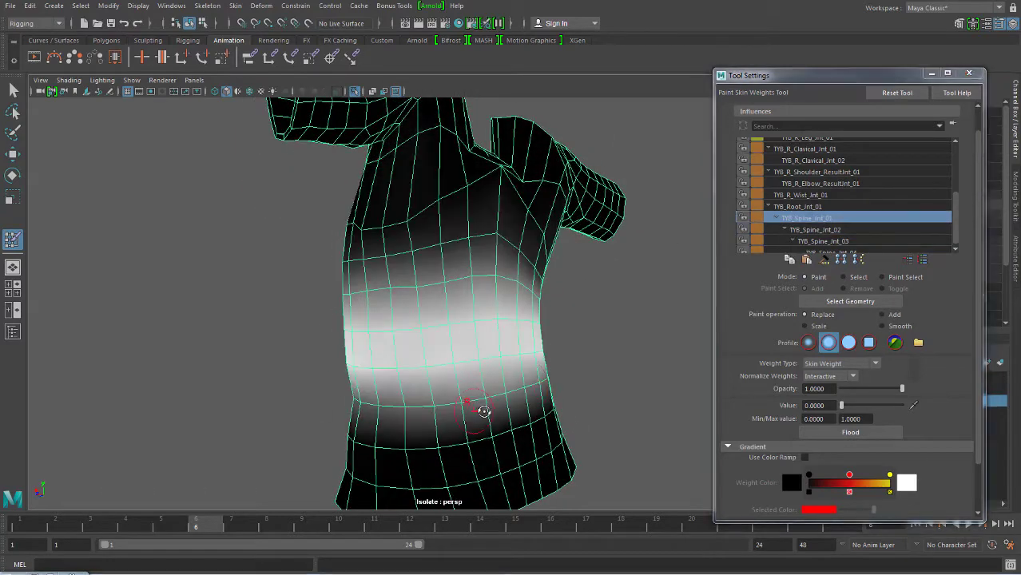
{"action": "left_click", "coordinate": [801, 207]}
{"action": "left_click_drag", "start_coordinate": [447, 375], "coordinate": [490, 420], "text": "alt"}
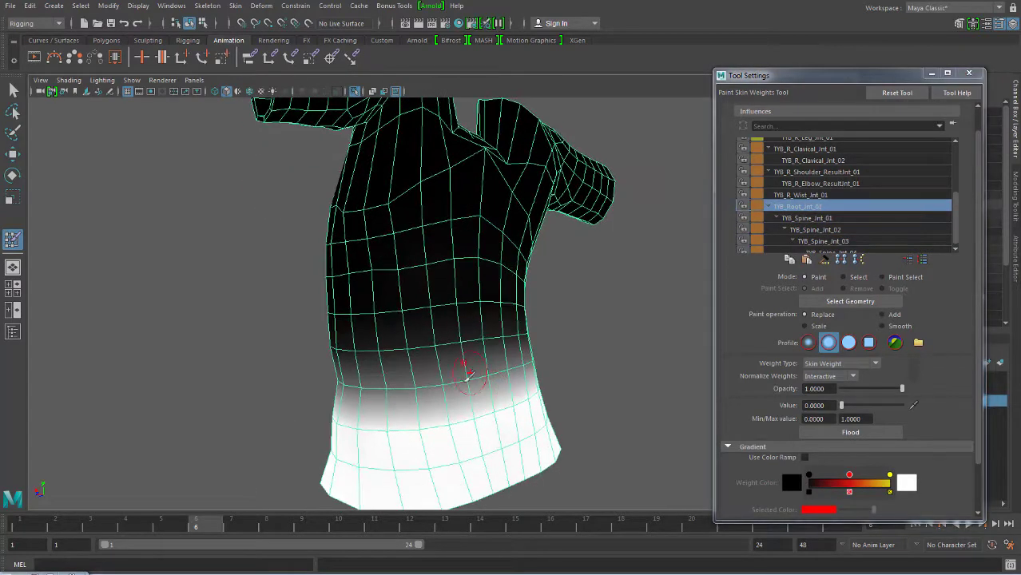
{"action": "left_click", "coordinate": [882, 326]}
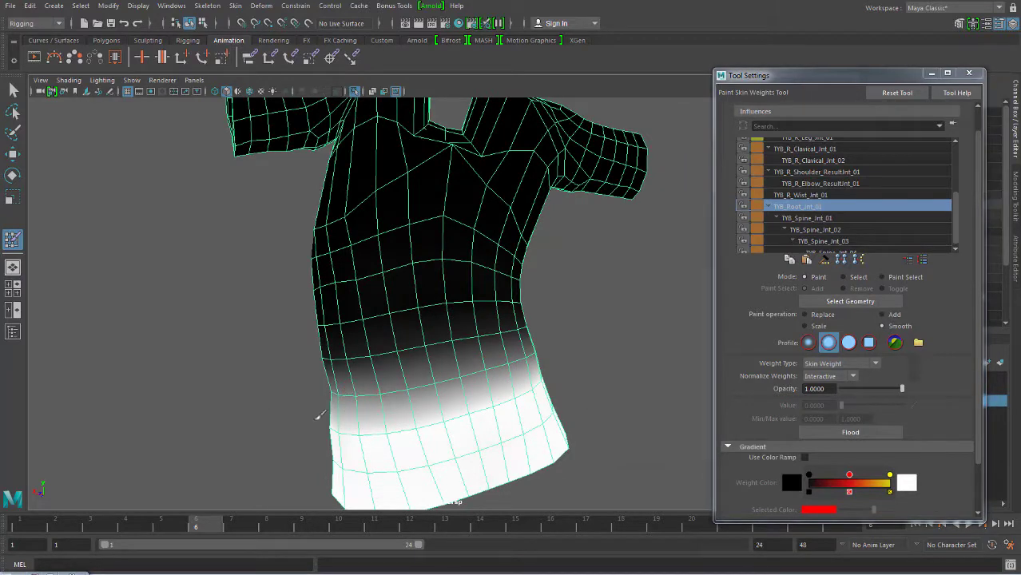
{"action": "left_click_drag", "start_coordinate": [319, 415], "coordinate": [360, 411], "text": "alt"}
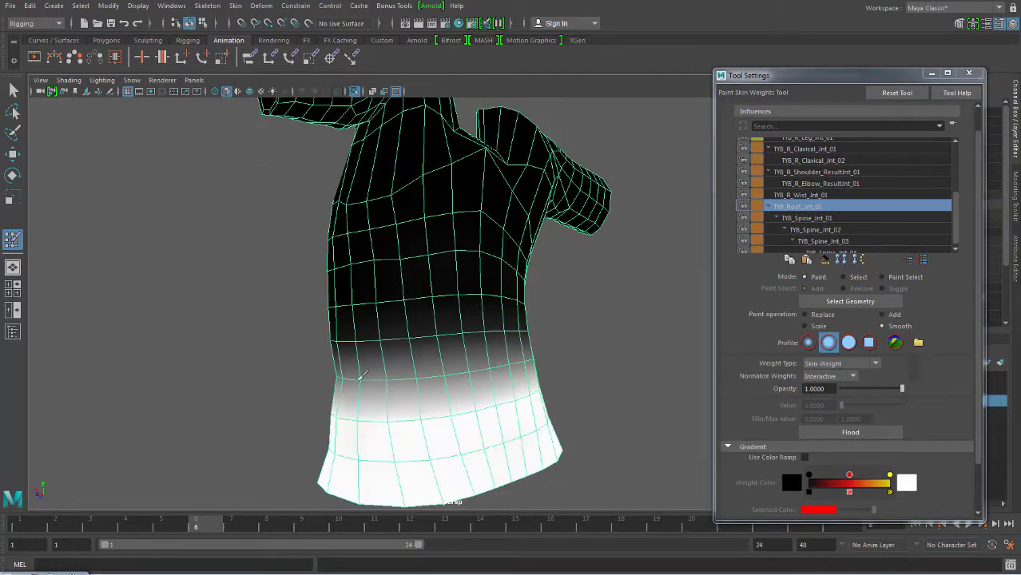
{"action": "mouse_move", "coordinate": [360, 375]}
{"action": "left_mouse_down", "text": "alt"}
{"action": "mouse_move", "coordinate": [520, 399]}
{"action": "mouse_move", "coordinate": [534, 412]}
{"action": "left_mouse_up", "text": "alt"}
{"action": "mouse_move", "coordinate": [423, 372]}
{"action": "left_mouse_down", "text": "alt"}
{"action": "mouse_move", "coordinate": [519, 383]}
{"action": "mouse_move", "coordinate": [460, 363]}
{"action": "left_mouse_up", "text": "alt"}
- Inspect the TYB_Spine_Jnt_01 waist band weights from several angles around the torso
{"action": "left_click", "coordinate": [822, 218]}
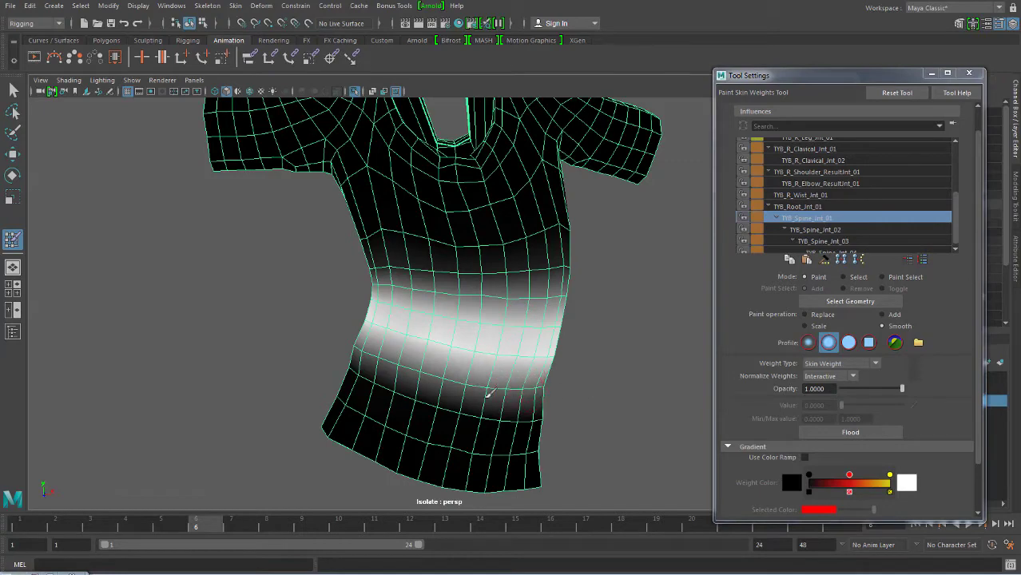
{"action": "left_click_drag", "start_coordinate": [371, 360], "coordinate": [364, 373], "text": "alt"}
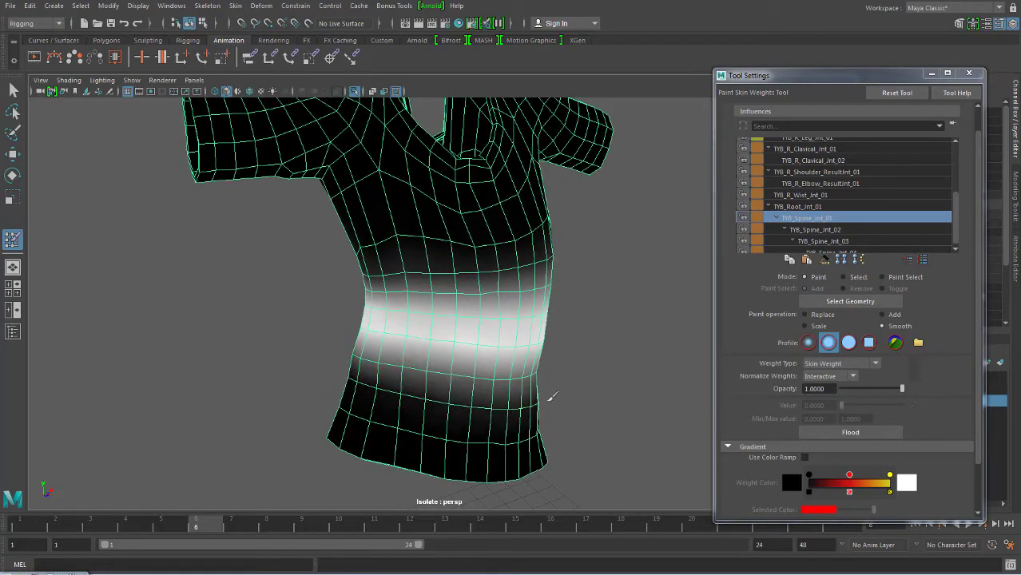
{"action": "left_click_drag", "start_coordinate": [545, 401], "coordinate": [451, 434], "text": "alt"}
{"action": "mouse_move", "coordinate": [561, 434]}
{"action": "left_mouse_down", "text": "alt"}
{"action": "mouse_move", "coordinate": [463, 403]}
{"action": "mouse_move", "coordinate": [521, 392]}
{"action": "mouse_move", "coordinate": [512, 406]}
{"action": "mouse_move", "coordinate": [583, 363]}
{"action": "mouse_move", "coordinate": [489, 374]}
{"action": "left_mouse_up", "text": "alt"}
{"action": "mouse_move", "coordinate": [550, 348]}
{"action": "left_mouse_down", "text": "alt"}
{"action": "mouse_move", "coordinate": [468, 316]}
{"action": "mouse_move", "coordinate": [503, 273]}
{"action": "left_mouse_up", "text": "alt"}
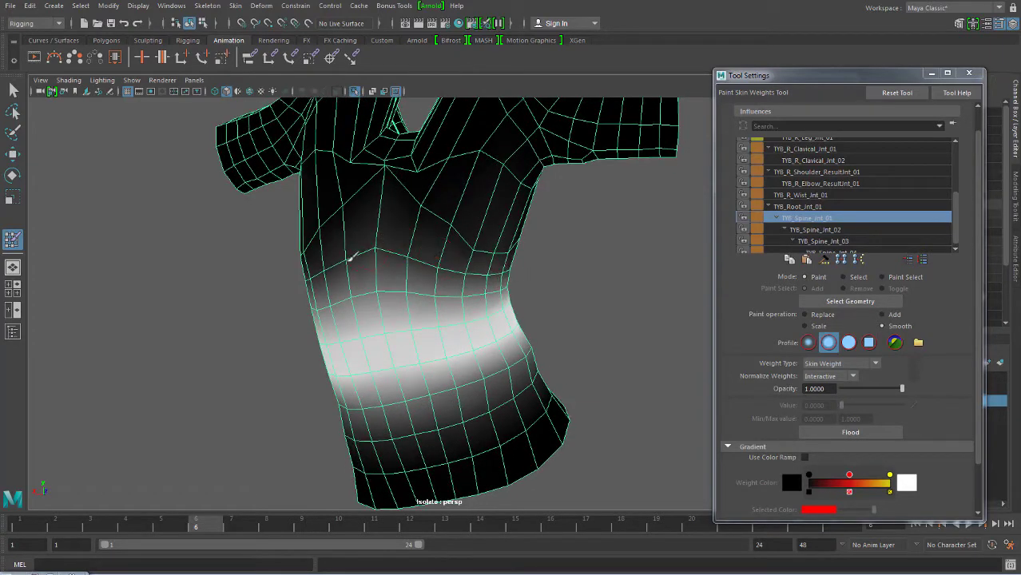
{"action": "mouse_move", "coordinate": [260, 295]}
{"action": "left_mouse_down", "text": "alt"}
{"action": "mouse_move", "coordinate": [417, 297]}
{"action": "mouse_move", "coordinate": [393, 251]}
{"action": "left_mouse_up", "text": "alt"}
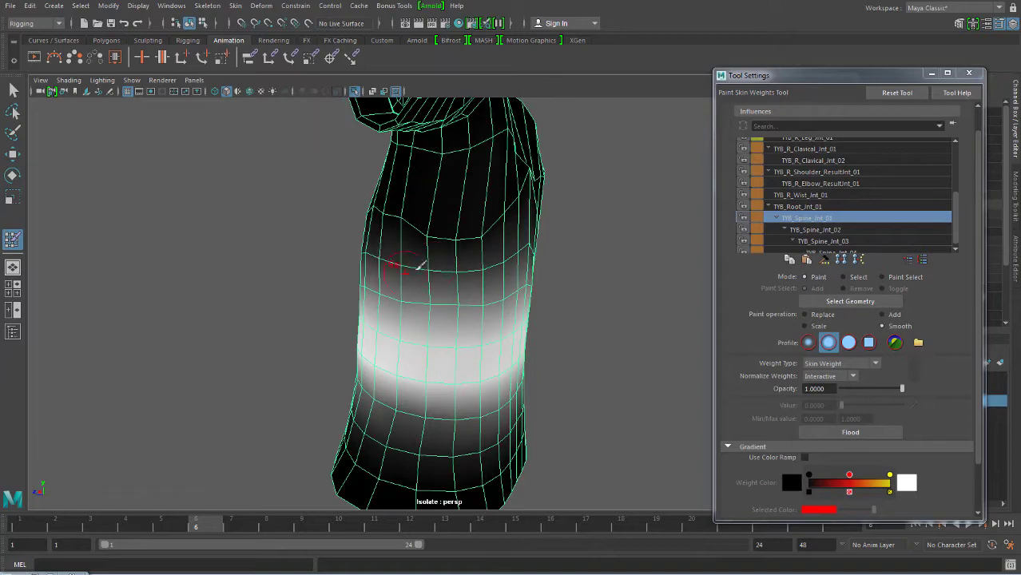
{"action": "left_click_drag", "start_coordinate": [512, 317], "coordinate": [570, 296], "text": "alt"}
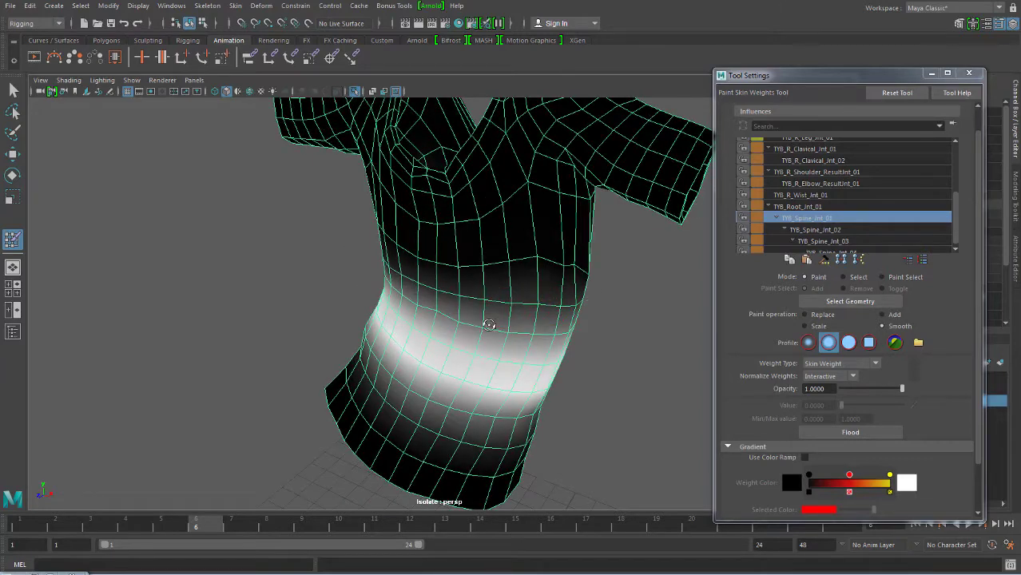
{"action": "mouse_move", "coordinate": [489, 325]}
{"action": "left_mouse_down", "text": "alt"}
{"action": "mouse_move", "coordinate": [414, 292]}
{"action": "mouse_move", "coordinate": [401, 301]}
{"action": "mouse_move", "coordinate": [528, 312]}
{"action": "mouse_move", "coordinate": [514, 286]}
{"action": "left_mouse_up", "text": "alt"}
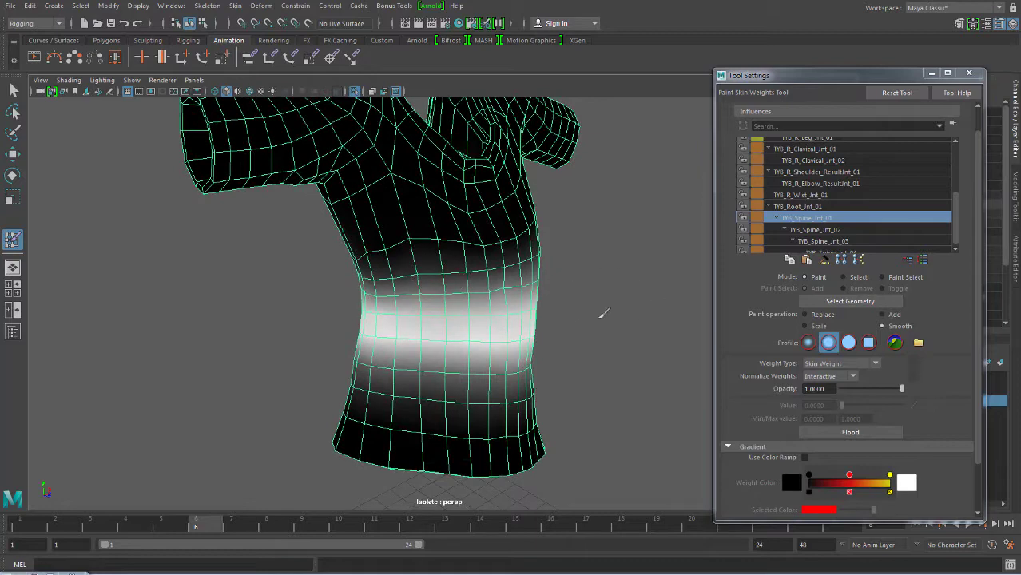
{"action": "mouse_move", "coordinate": [603, 313]}
{"action": "left_mouse_down", "text": "alt"}
{"action": "mouse_move", "coordinate": [604, 289]}
{"action": "mouse_move", "coordinate": [406, 301]}
{"action": "mouse_move", "coordinate": [529, 298]}
{"action": "mouse_move", "coordinate": [562, 236]}
{"action": "left_mouse_up", "text": "alt"}
- Review the TYB_Spine_Jnt_02 chest band up close and from above the shoulders
{"action": "left_click", "coordinate": [813, 231]}
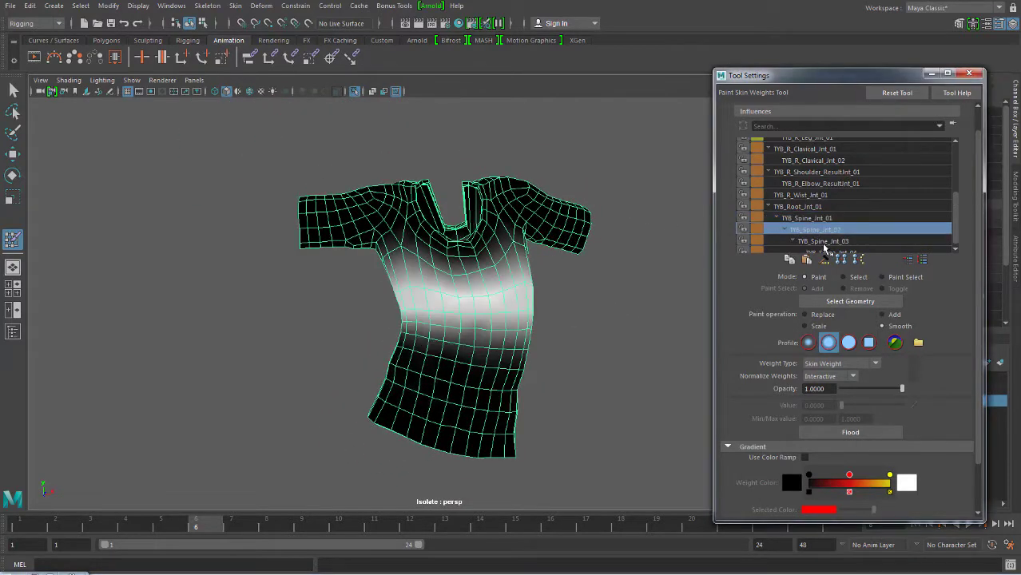
{"action": "right_click_drag", "start_coordinate": [463, 310], "coordinate": [529, 335], "text": "alt"}
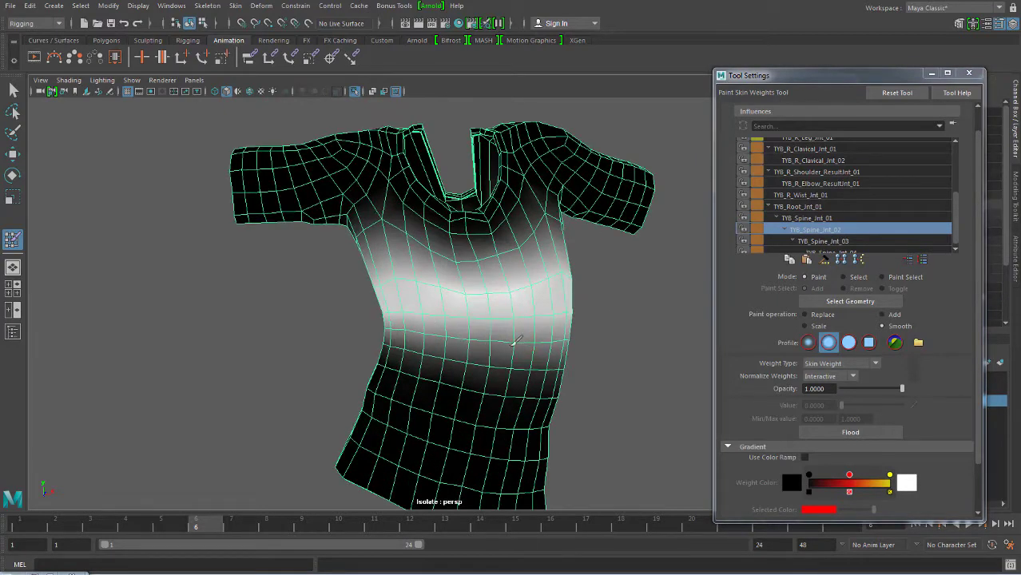
{"action": "left_click_drag", "start_coordinate": [397, 330], "coordinate": [345, 357], "text": "alt"}
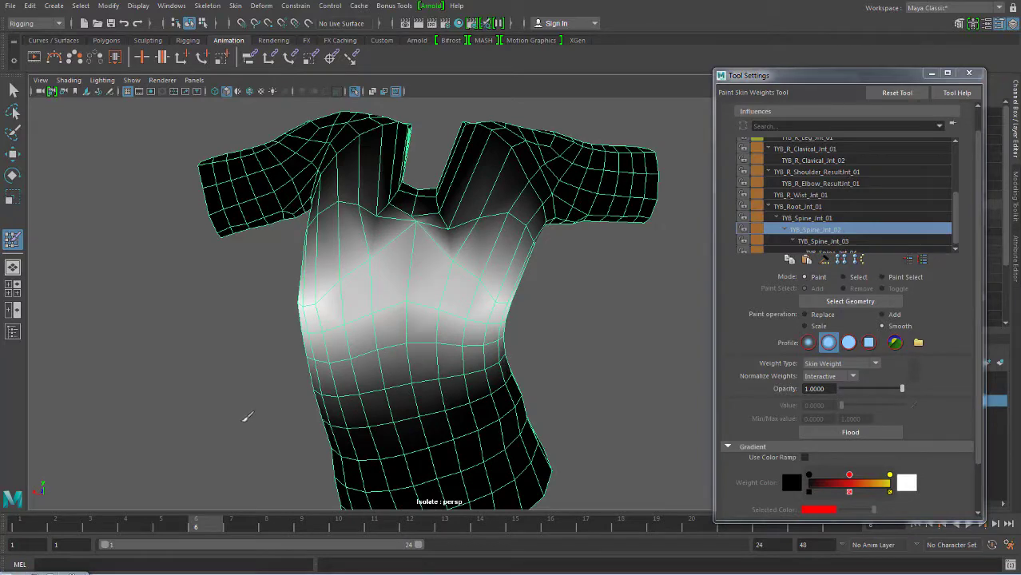
{"action": "mouse_move", "coordinate": [246, 416]}
{"action": "left_mouse_down", "text": "alt"}
{"action": "mouse_move", "coordinate": [399, 353]}
{"action": "mouse_move", "coordinate": [595, 245]}
{"action": "left_mouse_up", "text": "alt"}
{"action": "left_click_drag", "start_coordinate": [959, 210], "coordinate": [964, 173]}
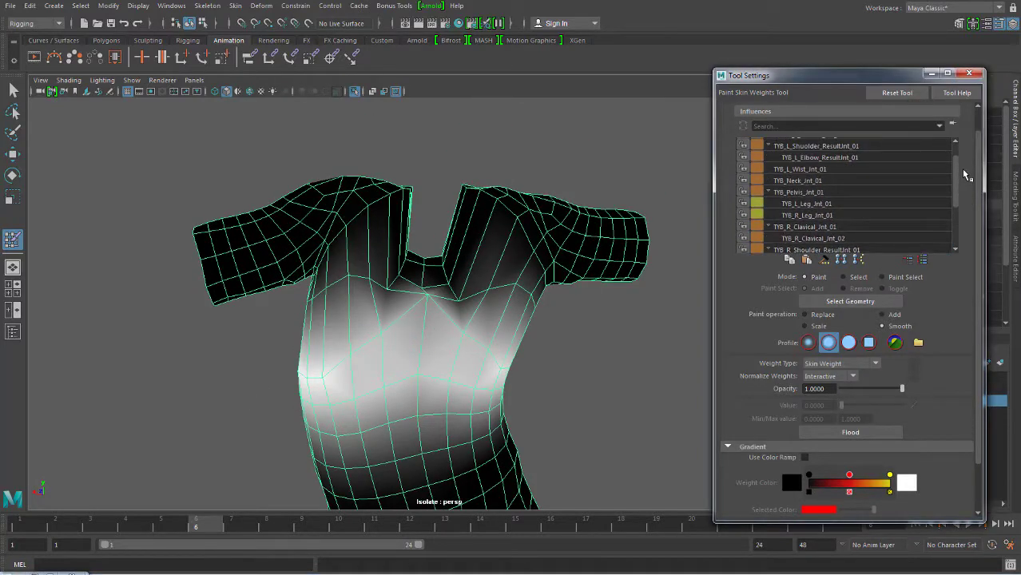
- Select TYB_Neck_Jnt_01 at frame 3 and set the brush to Replace with value 1
{"action": "left_click", "coordinate": [786, 183]}
{"action": "left_click_drag", "start_coordinate": [162, 523], "coordinate": [113, 517]}
{"action": "mouse_move", "coordinate": [375, 283]}
{"action": "left_mouse_down", "text": "alt"}
{"action": "mouse_move", "coordinate": [449, 296]}
{"action": "mouse_move", "coordinate": [410, 392]}
{"action": "mouse_move", "coordinate": [506, 360]}
{"action": "mouse_move", "coordinate": [663, 334]}
{"action": "left_mouse_up", "text": "alt"}
{"action": "scroll", "coordinate": [478, 276], "scroll_direction": "up", "scroll_amount": 3}
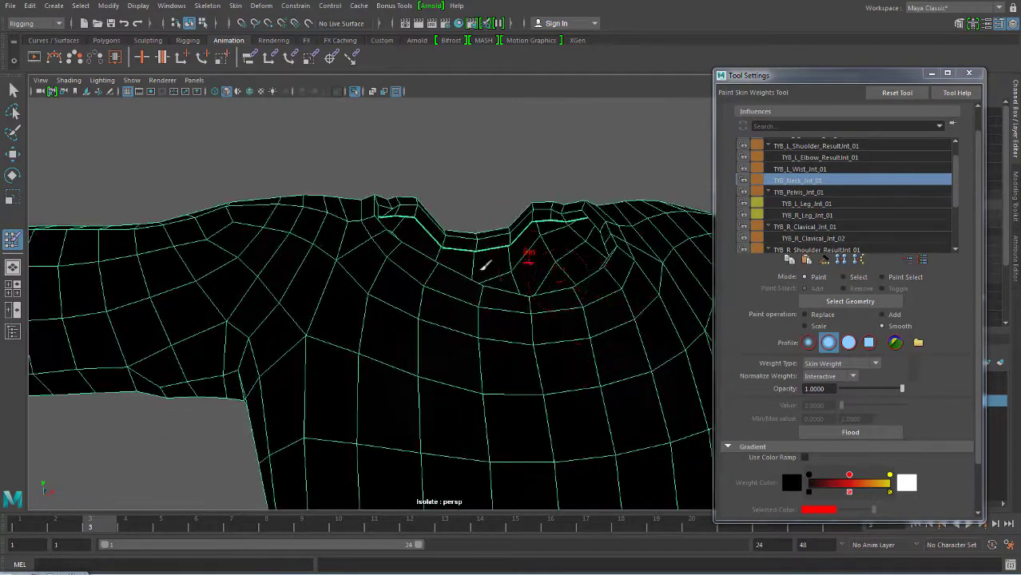
{"action": "scroll", "coordinate": [478, 266], "scroll_direction": "up", "scroll_amount": 2}
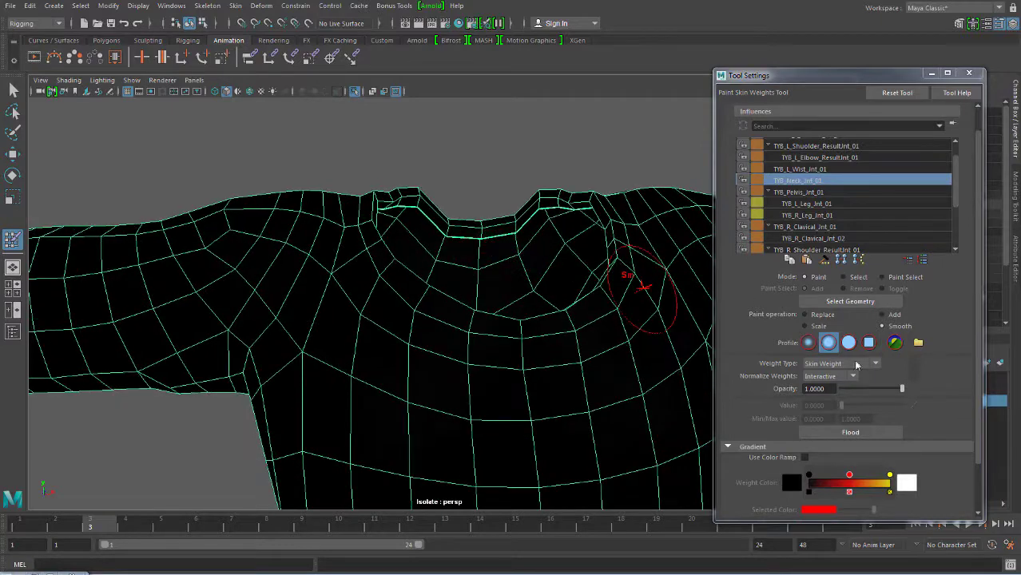
{"action": "left_click", "coordinate": [813, 314]}
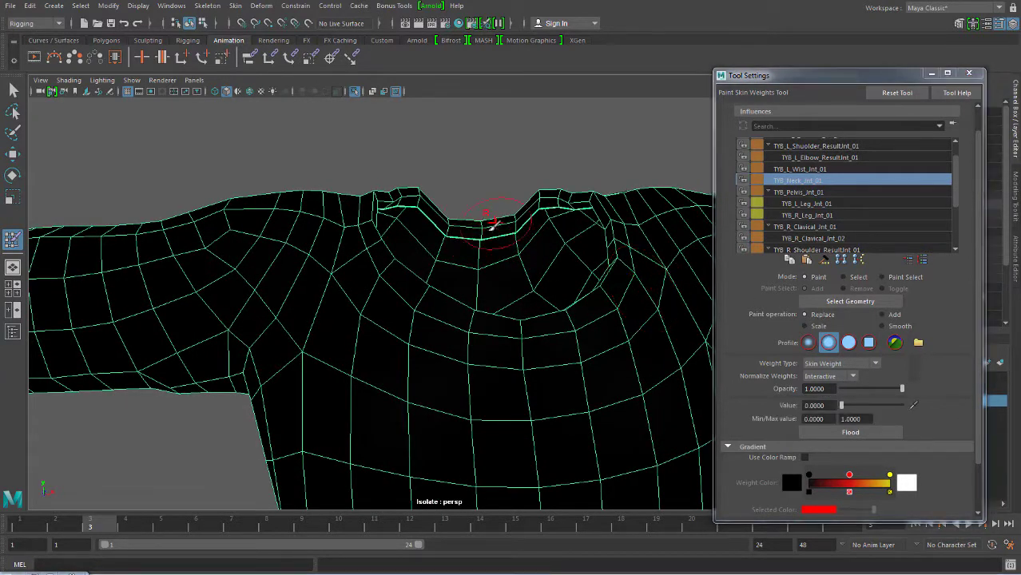
{"action": "mouse_move", "coordinate": [493, 224]}
{"action": "left_mouse_down", "text": "alt"}
{"action": "mouse_move", "coordinate": [468, 235]}
{"action": "mouse_move", "coordinate": [547, 228]}
{"action": "mouse_move", "coordinate": [504, 209]}
{"action": "left_mouse_up", "text": "alt"}
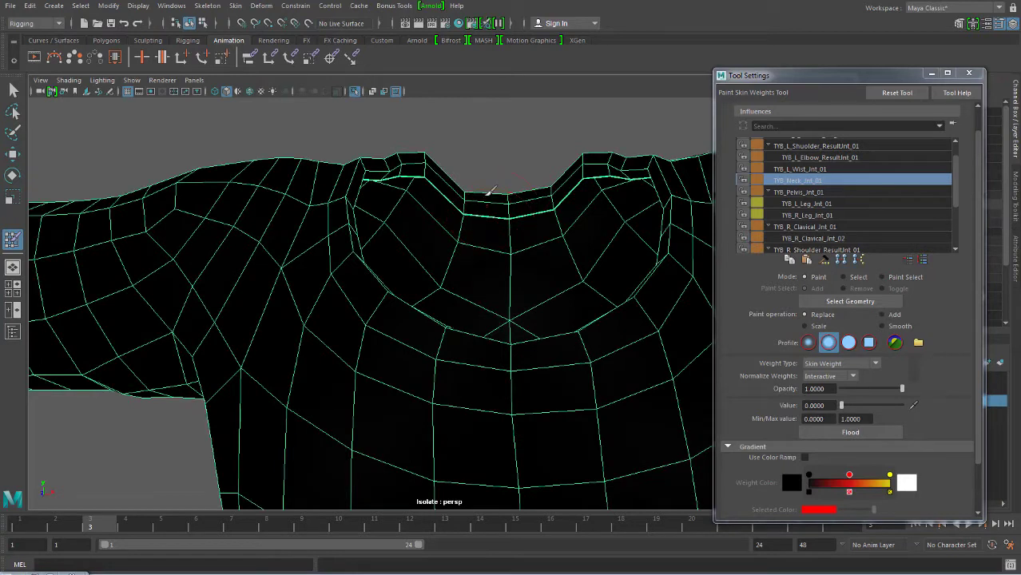
{"action": "left_click_drag", "start_coordinate": [867, 406], "coordinate": [902, 405]}
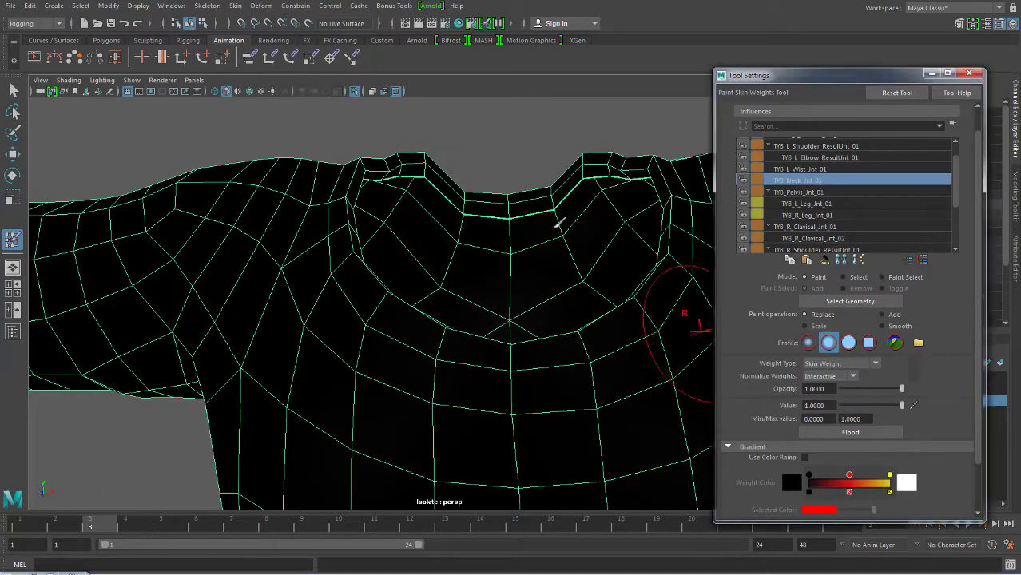
- Paint full TYB_Neck_Jnt_01 weight around the collar and down its faces
{"action": "mouse_move", "coordinate": [527, 203]}
{"action": "left_mouse_down"}
{"action": "mouse_move", "coordinate": [503, 174]}
{"action": "mouse_move", "coordinate": [467, 196]}
{"action": "mouse_move", "coordinate": [538, 205]}
{"action": "mouse_move", "coordinate": [607, 174]}
{"action": "mouse_move", "coordinate": [375, 174]}
{"action": "mouse_move", "coordinate": [571, 164]}
{"action": "mouse_move", "coordinate": [585, 174]}
{"action": "left_mouse_up"}
{"action": "mouse_move", "coordinate": [529, 216]}
{"action": "left_mouse_down", "text": "alt"}
{"action": "mouse_move", "coordinate": [273, 227]}
{"action": "mouse_move", "coordinate": [524, 273]}
{"action": "mouse_move", "coordinate": [442, 299]}
{"action": "left_mouse_up", "text": "alt"}
{"action": "mouse_move", "coordinate": [527, 286]}
{"action": "left_mouse_down"}
{"action": "mouse_move", "coordinate": [330, 342]}
{"action": "mouse_move", "coordinate": [307, 323]}
{"action": "left_mouse_up"}
{"action": "mouse_move", "coordinate": [388, 335]}
{"action": "left_mouse_down", "text": "alt"}
{"action": "mouse_move", "coordinate": [595, 344]}
{"action": "mouse_move", "coordinate": [631, 296]}
{"action": "mouse_move", "coordinate": [628, 285]}
{"action": "mouse_move", "coordinate": [490, 328]}
{"action": "mouse_move", "coordinate": [559, 321]}
{"action": "mouse_move", "coordinate": [661, 267]}
{"action": "left_mouse_up", "text": "alt"}
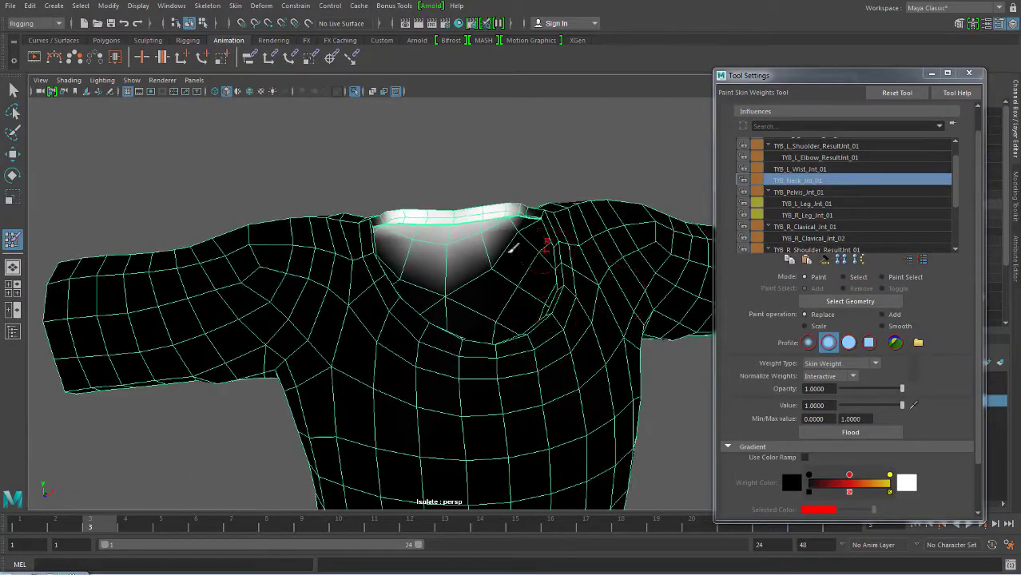
{"action": "mouse_move", "coordinate": [546, 243]}
{"action": "left_mouse_down", "text": "alt"}
{"action": "mouse_move", "coordinate": [588, 262]}
{"action": "mouse_move", "coordinate": [553, 200]}
{"action": "mouse_move", "coordinate": [671, 294]}
{"action": "left_mouse_up", "text": "alt"}
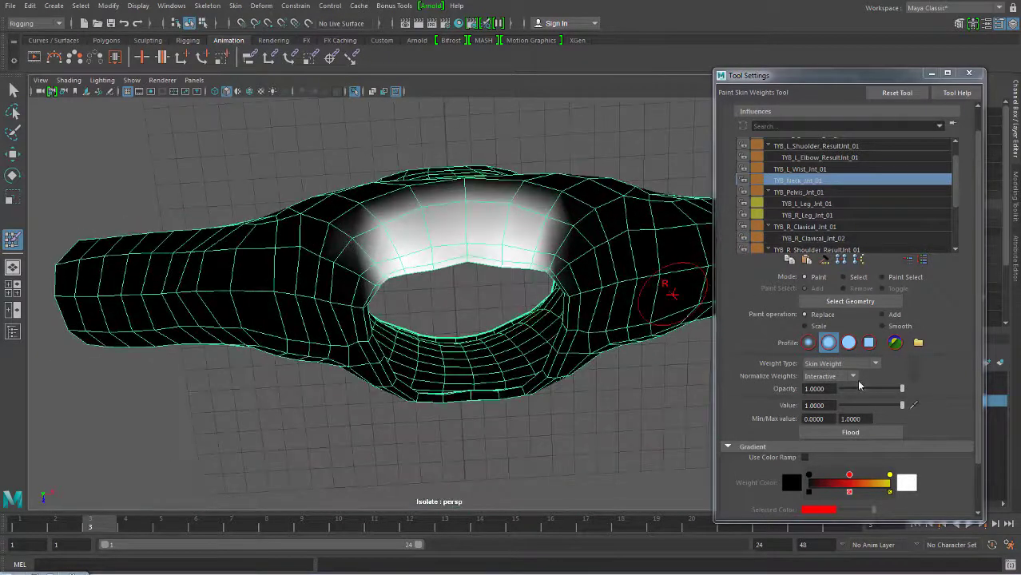
- Smooth the collar neck weights into a soft falloff, then check the pose at frame 12
{"action": "left_click", "coordinate": [882, 326]}
{"action": "left_click_drag", "start_coordinate": [597, 228], "coordinate": [582, 239], "text": "alt"}
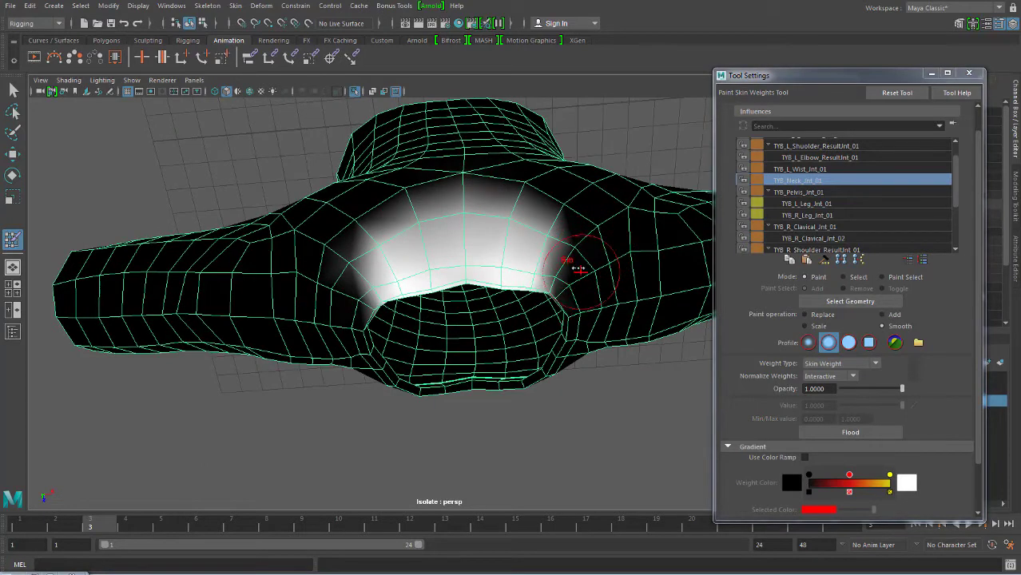
{"action": "middle_click_drag", "start_coordinate": [504, 282], "coordinate": [503, 227], "text": "alt"}
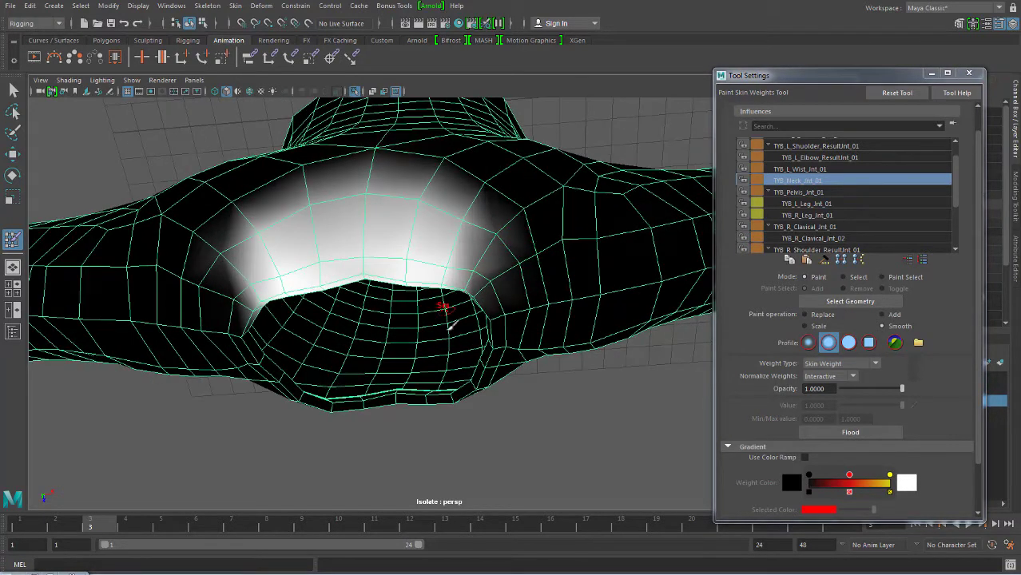
{"action": "mouse_move", "coordinate": [448, 324]}
{"action": "left_mouse_down", "text": "alt"}
{"action": "mouse_move", "coordinate": [513, 221]}
{"action": "mouse_move", "coordinate": [570, 235]}
{"action": "mouse_move", "coordinate": [406, 216]}
{"action": "mouse_move", "coordinate": [493, 209]}
{"action": "mouse_move", "coordinate": [443, 169]}
{"action": "left_mouse_up", "text": "alt"}
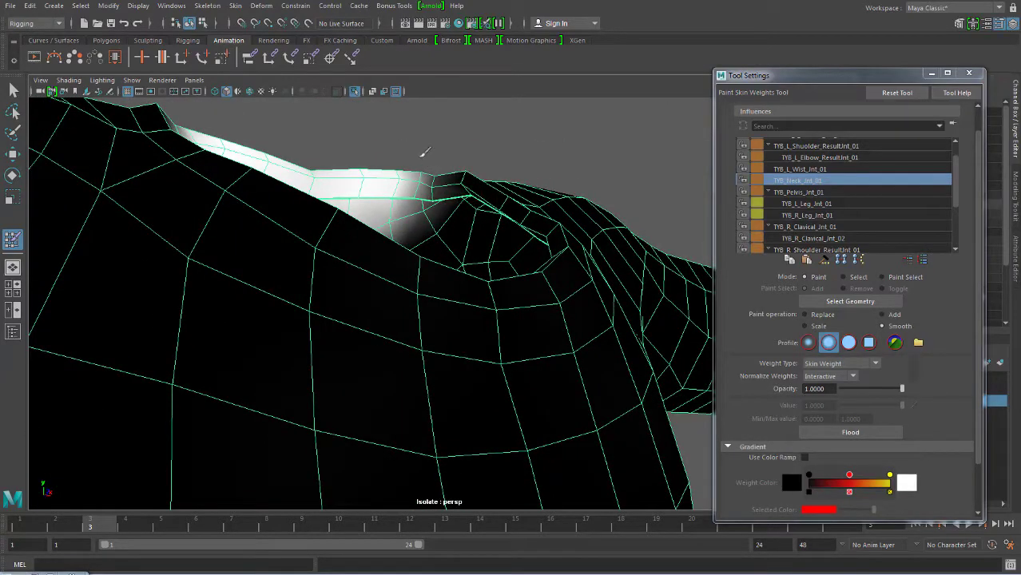
{"action": "mouse_move", "coordinate": [434, 219]}
{"action": "left_mouse_down", "text": "alt"}
{"action": "mouse_move", "coordinate": [257, 194]}
{"action": "mouse_move", "coordinate": [416, 231]}
{"action": "mouse_move", "coordinate": [230, 307]}
{"action": "mouse_move", "coordinate": [272, 387]}
{"action": "mouse_move", "coordinate": [277, 303]}
{"action": "mouse_move", "coordinate": [424, 283]}
{"action": "mouse_move", "coordinate": [418, 294]}
{"action": "left_mouse_up", "text": "alt"}
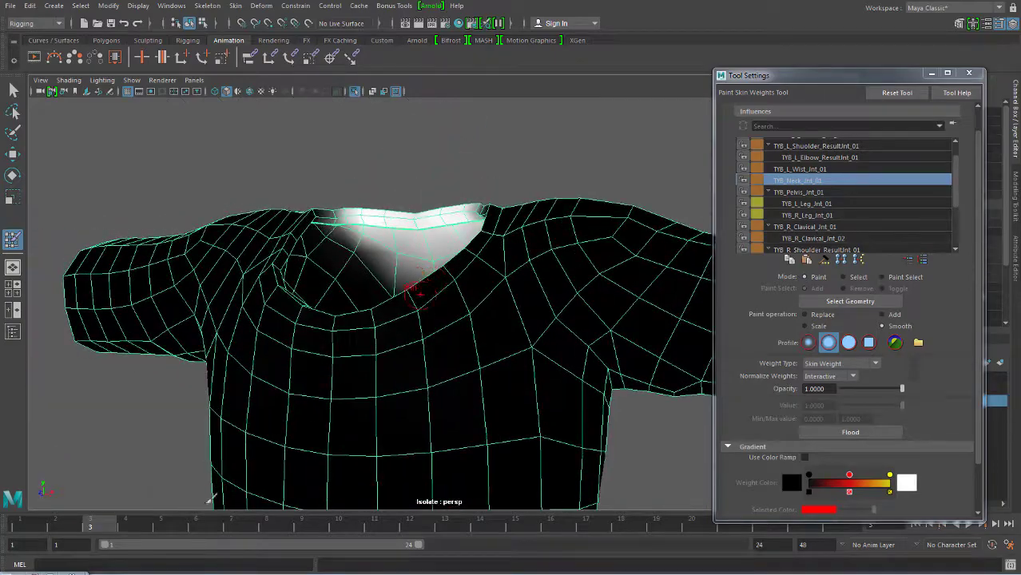
{"action": "left_click_drag", "start_coordinate": [110, 528], "coordinate": [408, 526]}
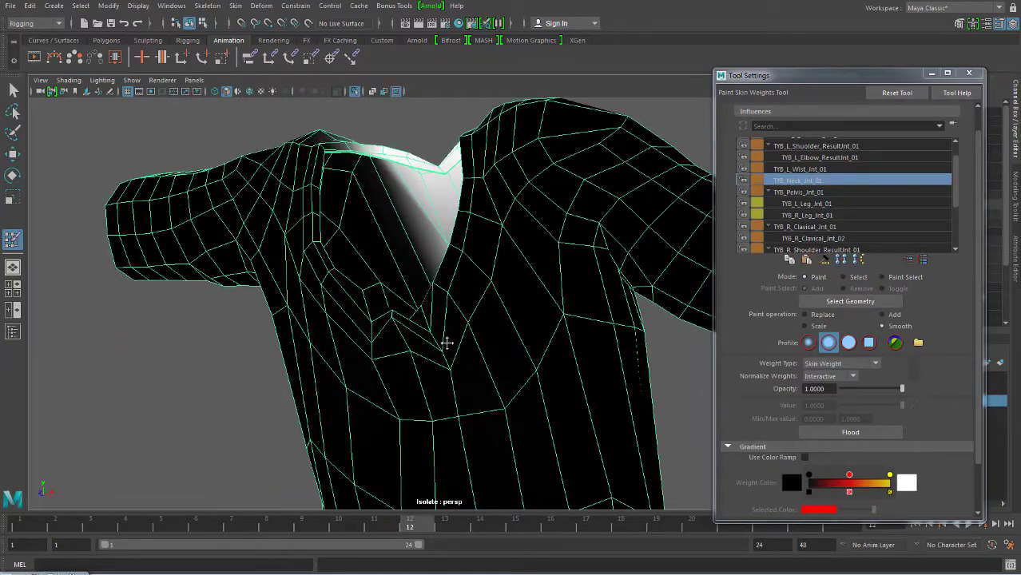
{"action": "mouse_move", "coordinate": [446, 342]}
{"action": "left_mouse_down", "text": "alt"}
{"action": "mouse_move", "coordinate": [542, 383]}
{"action": "mouse_move", "coordinate": [676, 376]}
{"action": "mouse_move", "coordinate": [607, 396]}
{"action": "mouse_move", "coordinate": [579, 389]}
{"action": "left_mouse_up", "text": "alt"}
- Select TYB_L_Clavical_Jnt_01 and paint its left shoulder weights with Replace
{"action": "left_click", "coordinate": [823, 147]}
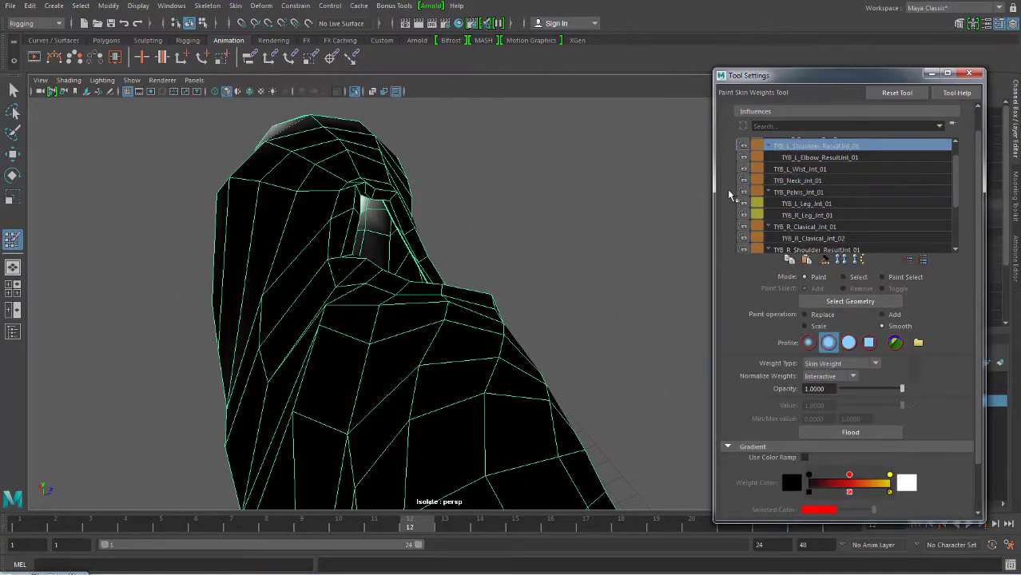
{"action": "left_click_drag", "start_coordinate": [410, 240], "coordinate": [811, 160], "text": "alt"}
{"action": "left_click", "coordinate": [956, 143]}
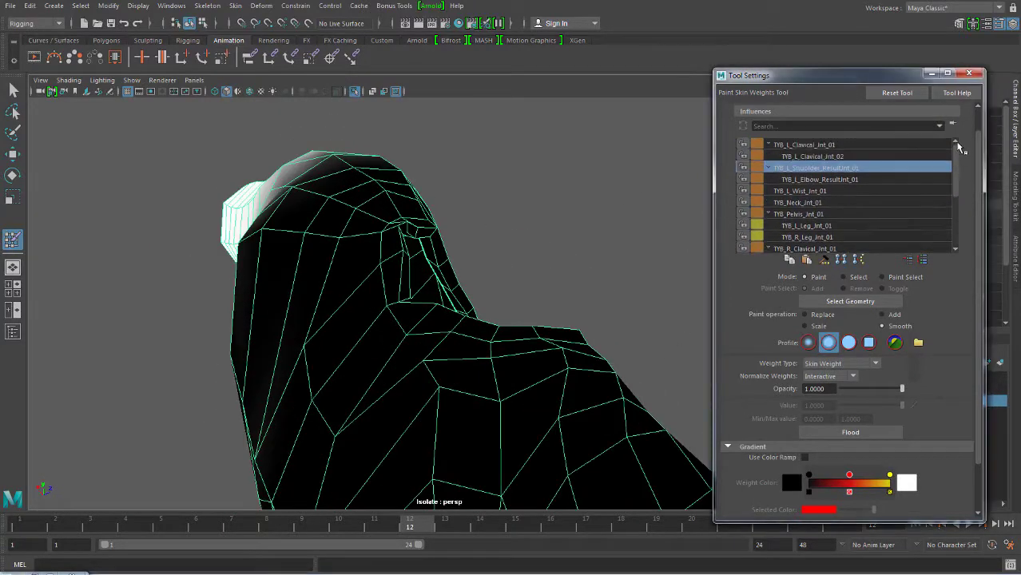
{"action": "left_click", "coordinate": [803, 145]}
{"action": "mouse_move", "coordinate": [479, 240]}
{"action": "left_mouse_down", "text": "alt"}
{"action": "mouse_move", "coordinate": [410, 262]}
{"action": "mouse_move", "coordinate": [427, 276]}
{"action": "left_mouse_up", "text": "alt"}
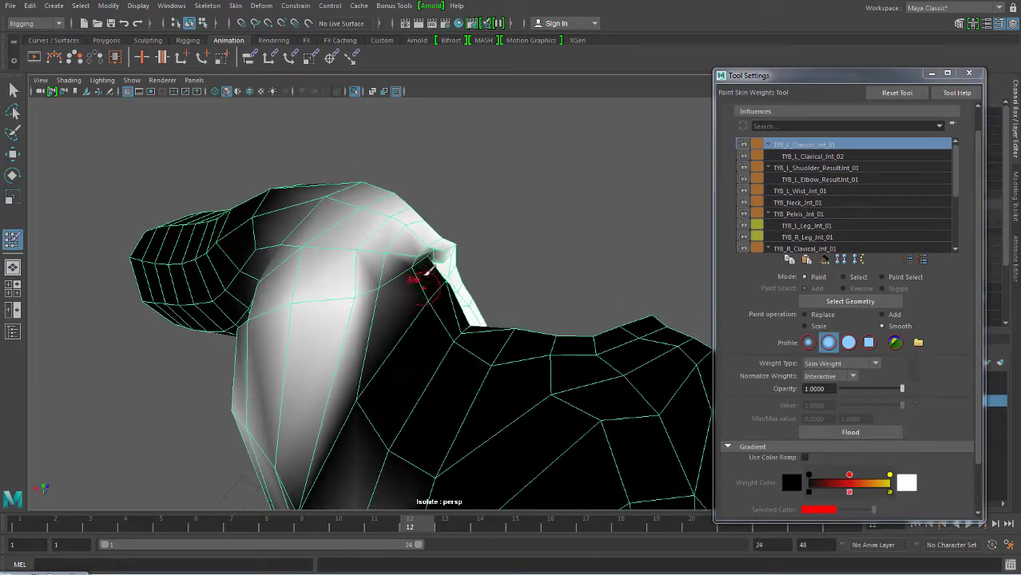
{"action": "left_click", "coordinate": [823, 315]}
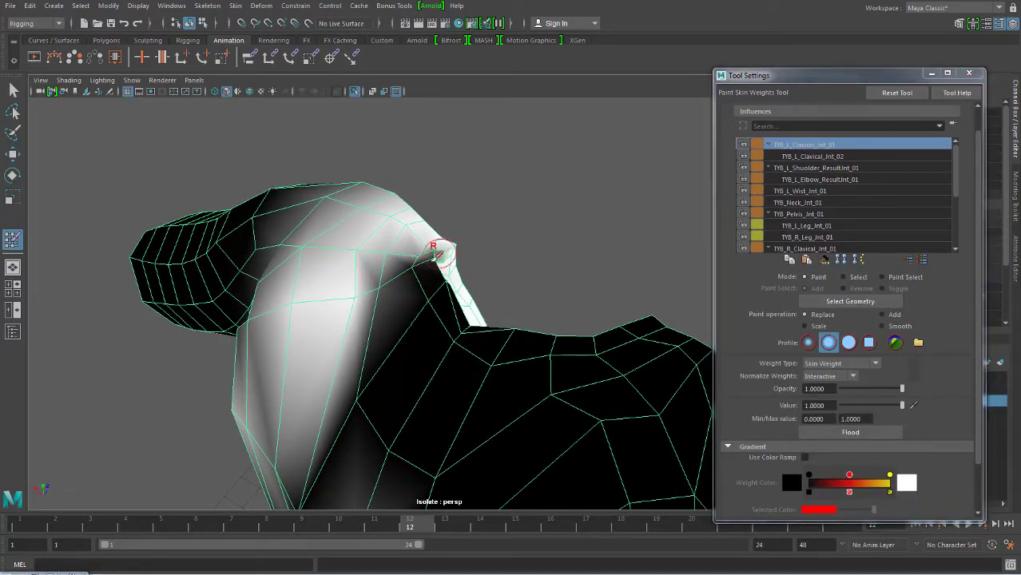
{"action": "mouse_move", "coordinate": [474, 274]}
{"action": "left_mouse_down", "text": "alt"}
{"action": "mouse_move", "coordinate": [409, 255]}
{"action": "mouse_move", "coordinate": [360, 292]}
{"action": "mouse_move", "coordinate": [337, 235]}
{"action": "mouse_move", "coordinate": [356, 199]}
{"action": "mouse_move", "coordinate": [345, 199]}
{"action": "mouse_move", "coordinate": [374, 226]}
{"action": "mouse_move", "coordinate": [364, 205]}
{"action": "mouse_move", "coordinate": [388, 216]}
{"action": "mouse_move", "coordinate": [337, 192]}
{"action": "mouse_move", "coordinate": [428, 268]}
{"action": "left_mouse_up", "text": "alt"}
- Smooth the TYB_L_Clavical_Jnt_01 weights across the left shoulder
{"action": "left_click", "coordinate": [884, 326]}
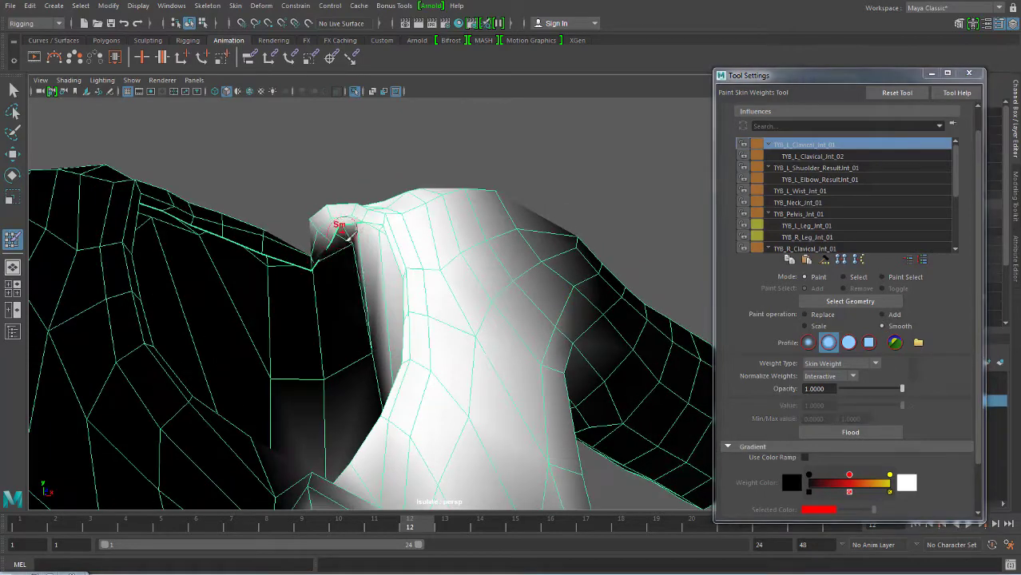
{"action": "mouse_move", "coordinate": [351, 248]}
{"action": "left_mouse_down", "text": "alt"}
{"action": "mouse_move", "coordinate": [319, 217]}
{"action": "mouse_move", "coordinate": [476, 274]}
{"action": "mouse_move", "coordinate": [406, 335]}
{"action": "mouse_move", "coordinate": [410, 285]}
{"action": "mouse_move", "coordinate": [496, 346]}
{"action": "mouse_move", "coordinate": [480, 359]}
{"action": "mouse_move", "coordinate": [479, 273]}
{"action": "left_mouse_up", "text": "alt"}
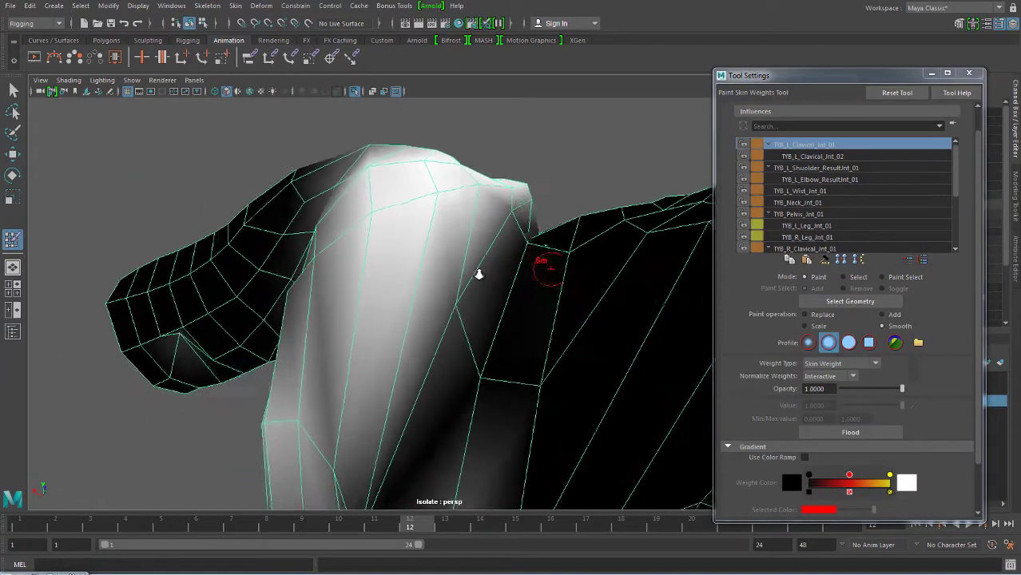
{"action": "mouse_move", "coordinate": [478, 273]}
{"action": "right_mouse_down", "text": "alt"}
{"action": "mouse_move", "coordinate": [435, 288]}
{"action": "mouse_move", "coordinate": [408, 272]}
{"action": "right_mouse_up", "text": "alt"}
{"action": "left_click_drag", "start_coordinate": [407, 271], "coordinate": [415, 265], "text": "alt"}
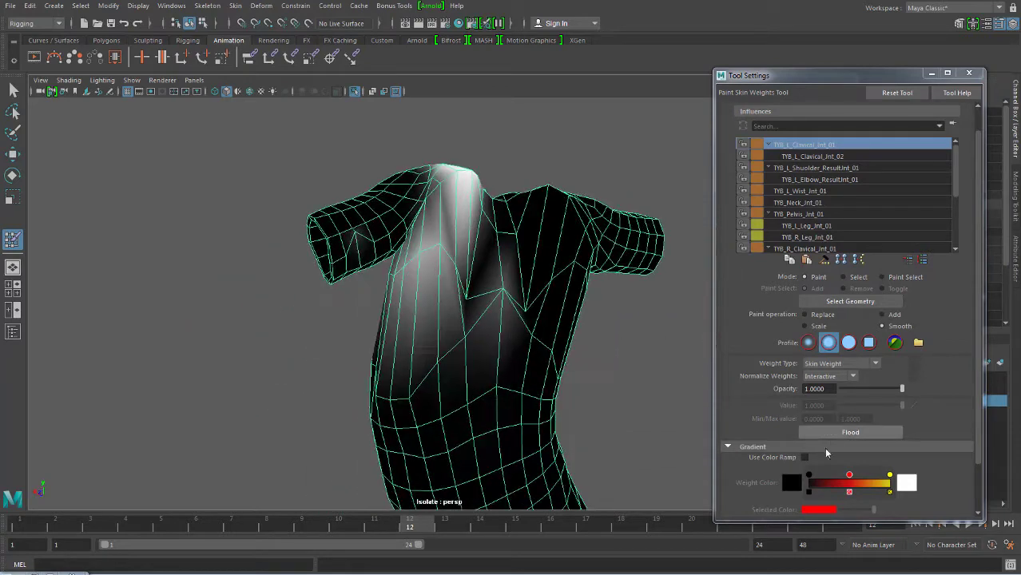
- Erase stray clavicle weight from the chest with Replace at value 0
{"action": "left_click", "coordinate": [806, 315]}
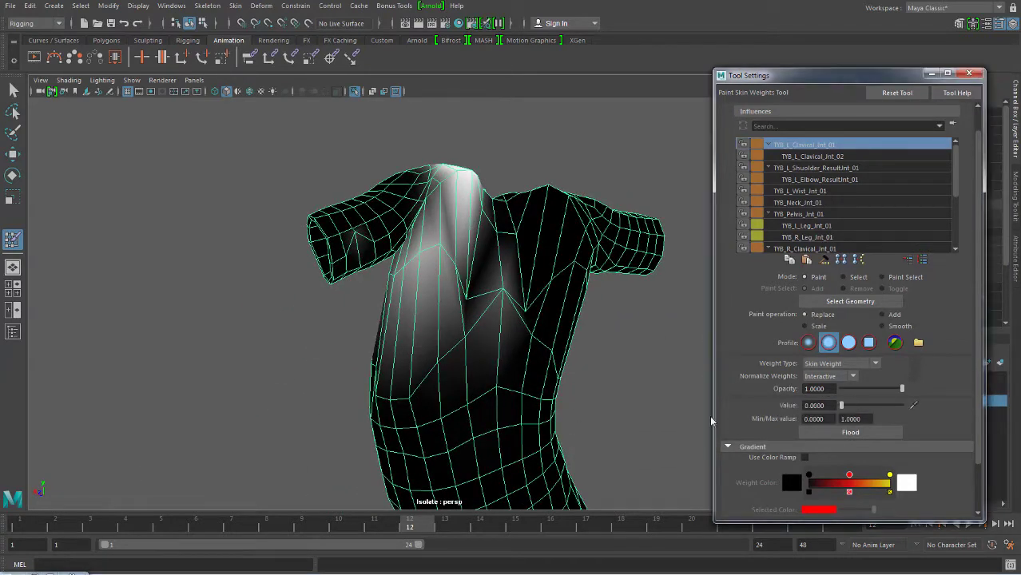
{"action": "left_click_drag", "start_coordinate": [511, 344], "coordinate": [490, 351], "text": "alt"}
{"action": "left_click_drag", "start_coordinate": [424, 393], "coordinate": [474, 326], "text": "alt"}
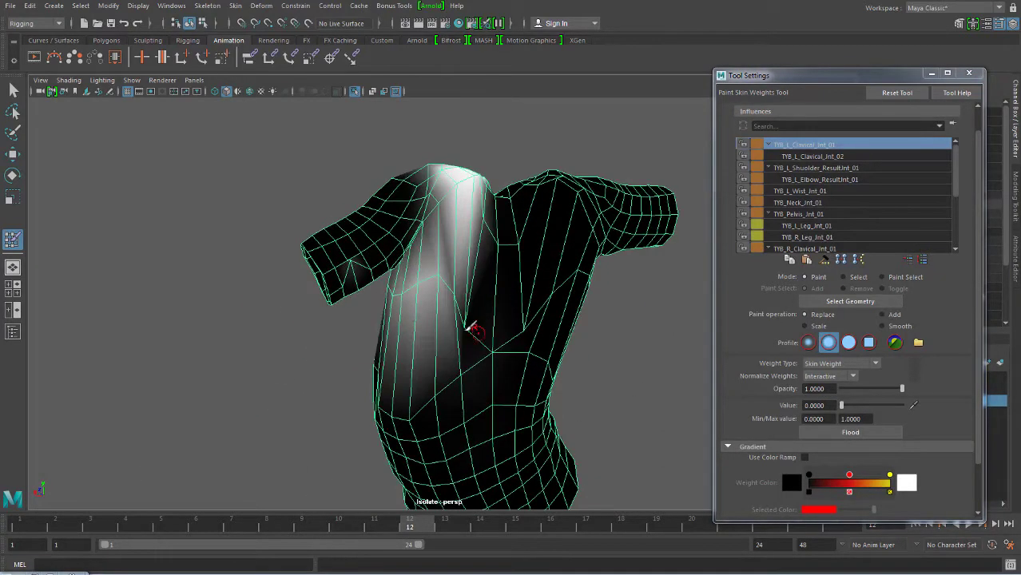
{"action": "mouse_move", "coordinate": [361, 243]}
{"action": "left_mouse_down"}
{"action": "mouse_move", "coordinate": [399, 319]}
{"action": "mouse_move", "coordinate": [444, 337]}
{"action": "mouse_move", "coordinate": [422, 376]}
{"action": "mouse_move", "coordinate": [540, 360]}
{"action": "mouse_move", "coordinate": [491, 343]}
{"action": "left_mouse_up"}
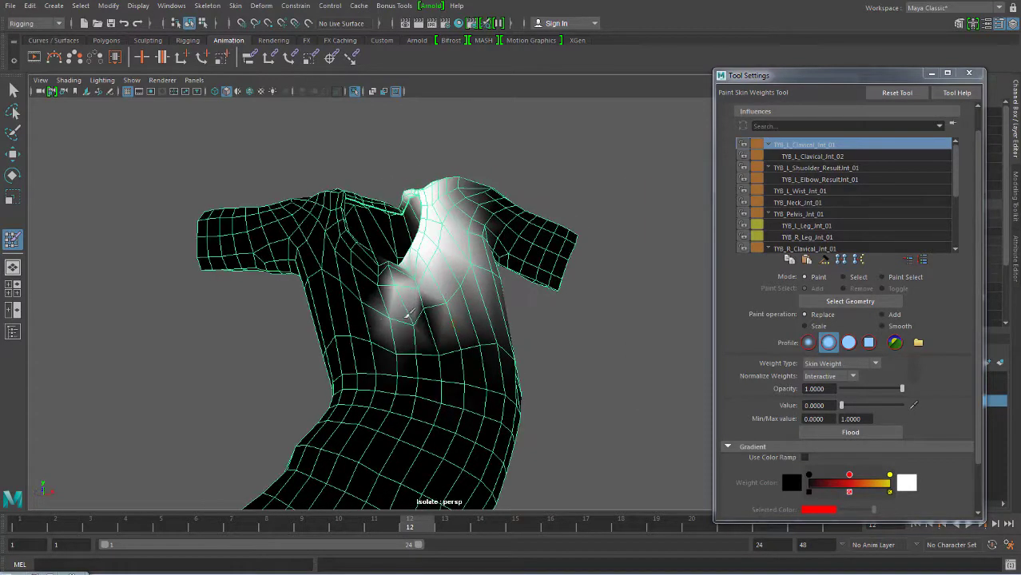
{"action": "left_click_drag", "start_coordinate": [403, 295], "coordinate": [387, 347]}
{"action": "scroll", "coordinate": [517, 340], "scroll_direction": "up", "scroll_amount": 3}
{"action": "scroll", "coordinate": [517, 339], "scroll_direction": "up", "scroll_amount": 1}
{"action": "left_click_drag", "start_coordinate": [422, 312], "coordinate": [376, 376]}
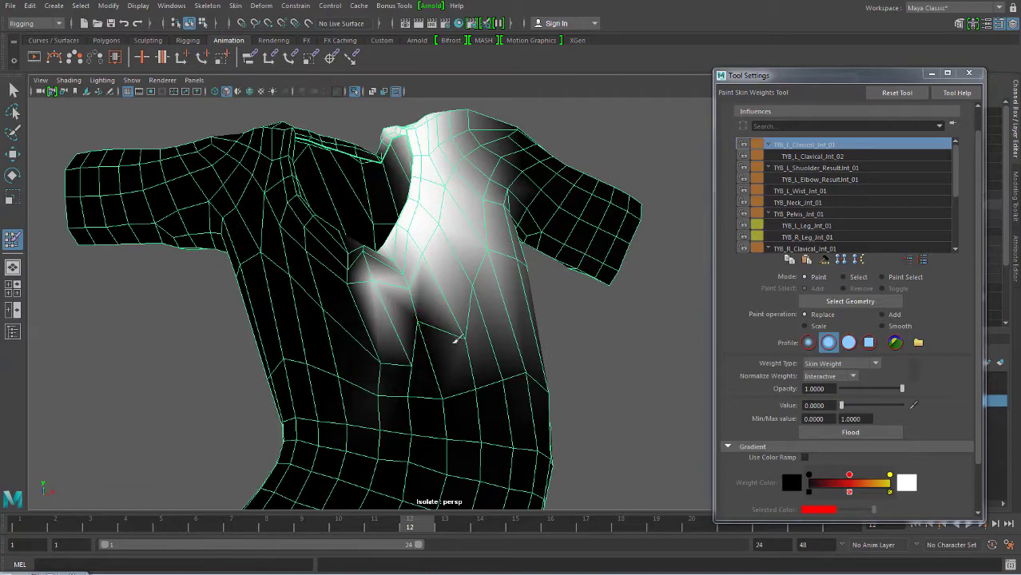
{"action": "mouse_move", "coordinate": [459, 316]}
{"action": "left_mouse_down", "text": "alt"}
{"action": "mouse_move", "coordinate": [531, 322]}
{"action": "mouse_move", "coordinate": [505, 444]}
{"action": "left_mouse_up", "text": "alt"}
{"action": "left_click", "coordinate": [810, 156]}
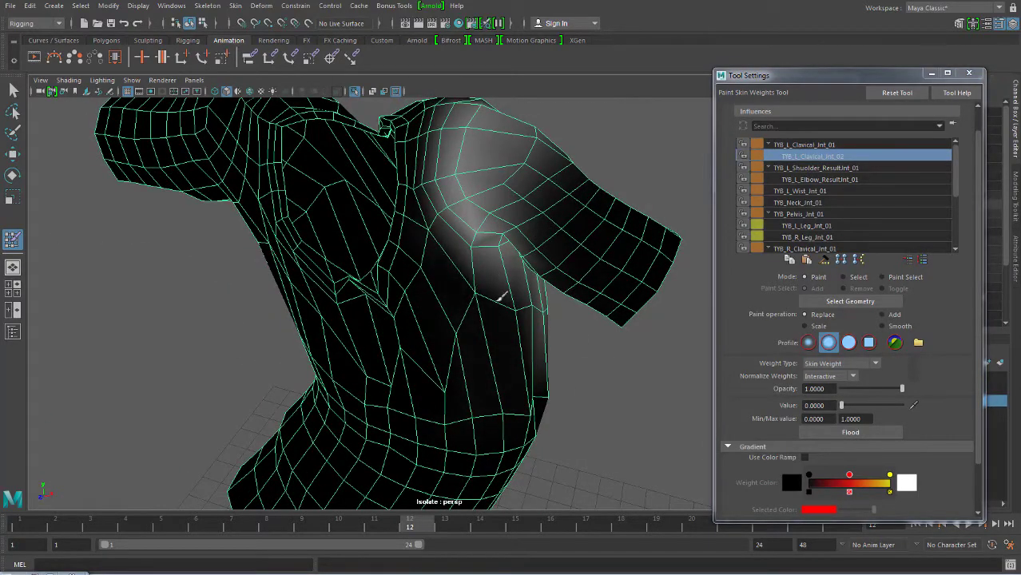
- Smooth the TYB_L_Shoulder_ResultJnt_01 white sleeve gradient, then return the brush to Replace
{"action": "mouse_move", "coordinate": [502, 297]}
{"action": "left_mouse_down", "text": "alt"}
{"action": "mouse_move", "coordinate": [487, 387]}
{"action": "mouse_move", "coordinate": [467, 376]}
{"action": "mouse_move", "coordinate": [472, 354]}
{"action": "left_mouse_up", "text": "alt"}
{"action": "left_click", "coordinate": [816, 168]}
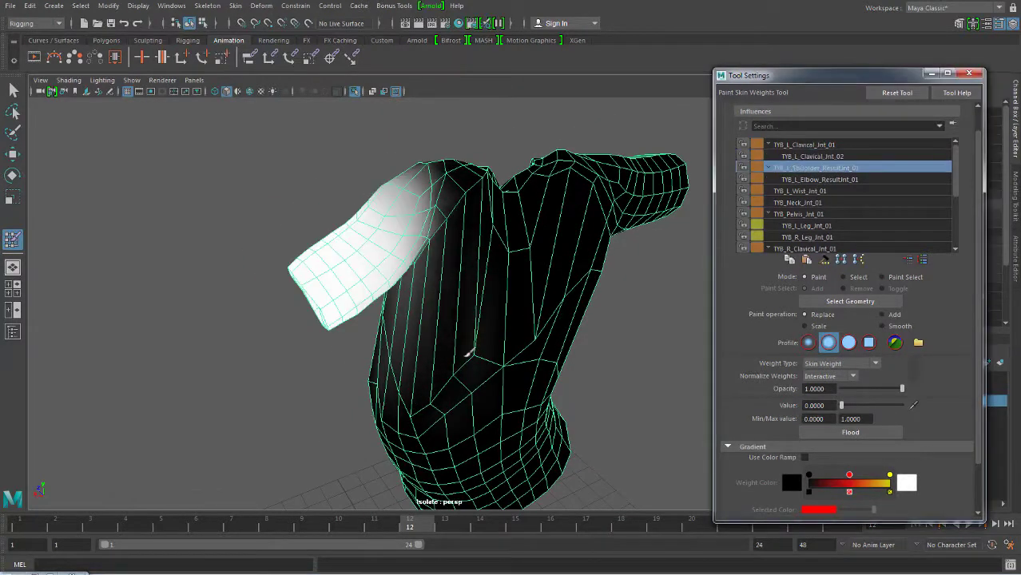
{"action": "left_click_drag", "start_coordinate": [519, 319], "coordinate": [492, 328], "text": "alt"}
{"action": "left_click_drag", "start_coordinate": [418, 379], "coordinate": [512, 296], "text": "alt"}
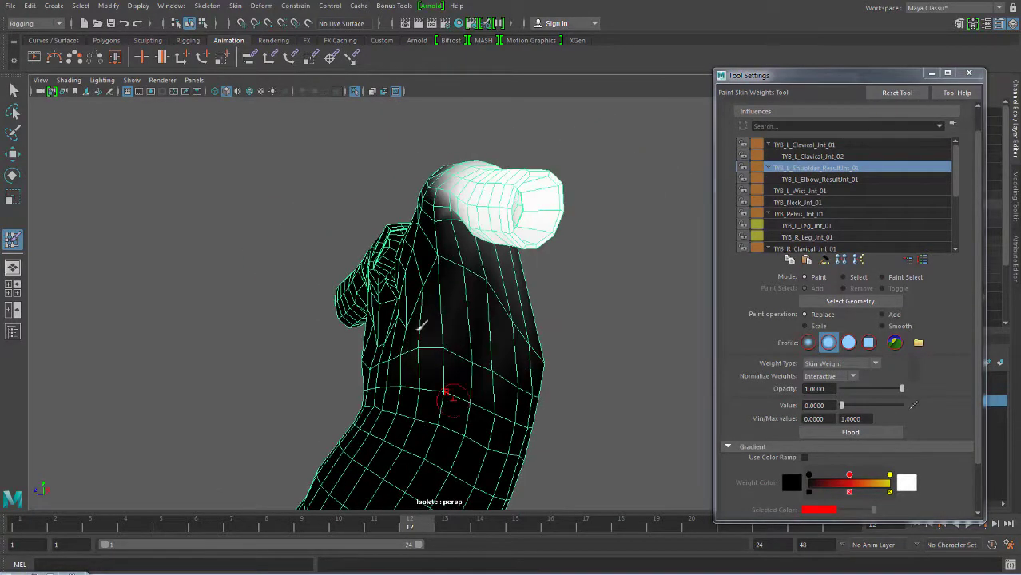
{"action": "left_click_drag", "start_coordinate": [468, 372], "coordinate": [465, 274], "text": "alt"}
{"action": "mouse_move", "coordinate": [473, 308]}
{"action": "left_mouse_down", "text": "alt"}
{"action": "mouse_move", "coordinate": [511, 304]}
{"action": "mouse_move", "coordinate": [527, 315]}
{"action": "mouse_move", "coordinate": [433, 291]}
{"action": "mouse_move", "coordinate": [559, 328]}
{"action": "left_mouse_up", "text": "alt"}
{"action": "left_click", "coordinate": [882, 326]}
{"action": "left_click", "coordinate": [807, 315]}
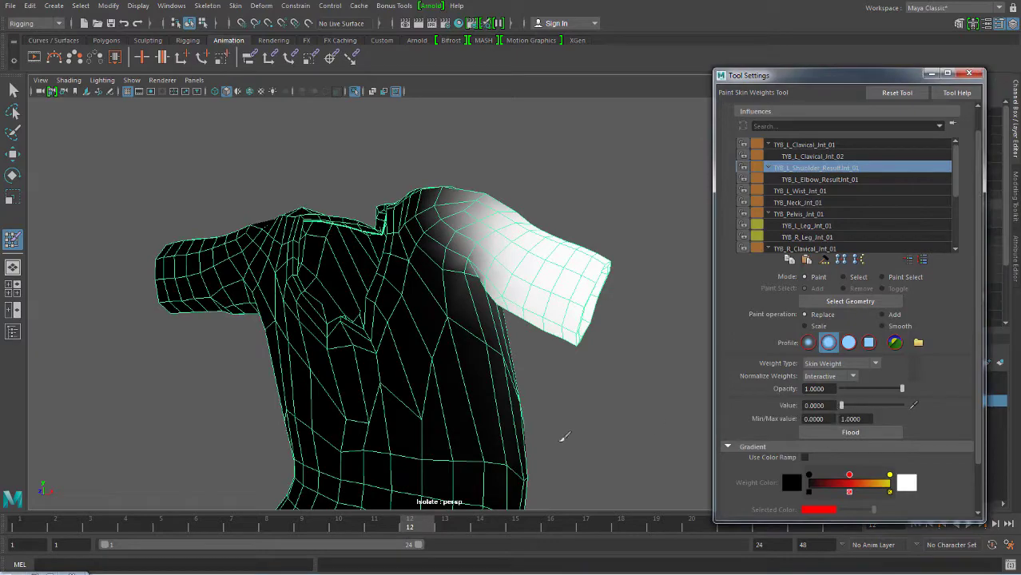
- Pose the rig at frame 5 and select TYB_L_Elbow_ResultJnt_01 in Influences
{"action": "mouse_move", "coordinate": [353, 388]}
{"action": "left_mouse_down", "text": "alt"}
{"action": "mouse_move", "coordinate": [516, 304]}
{"action": "mouse_move", "coordinate": [290, 515]}
{"action": "mouse_move", "coordinate": [160, 519]}
{"action": "left_mouse_up", "text": "alt"}
{"action": "left_click_drag", "start_coordinate": [495, 328], "coordinate": [459, 369], "text": "alt"}
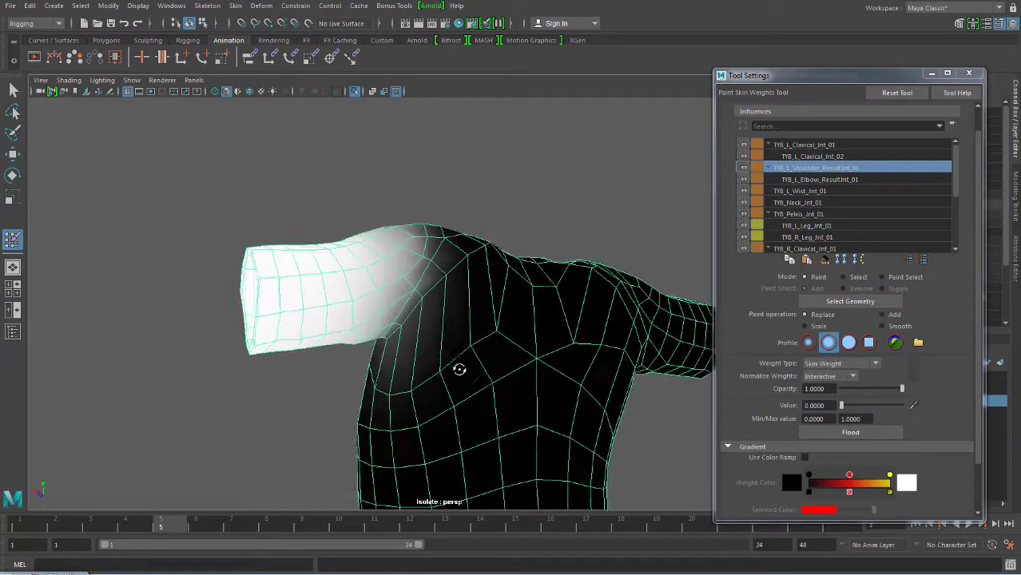
{"action": "left_click", "coordinate": [818, 180]}
{"action": "scroll", "coordinate": [895, 192], "scroll_direction": "down", "scroll_amount": 3}
- Select TYB_Spine_Jnt_02 and set the brush to Smooth
{"action": "left_click", "coordinate": [816, 202]}
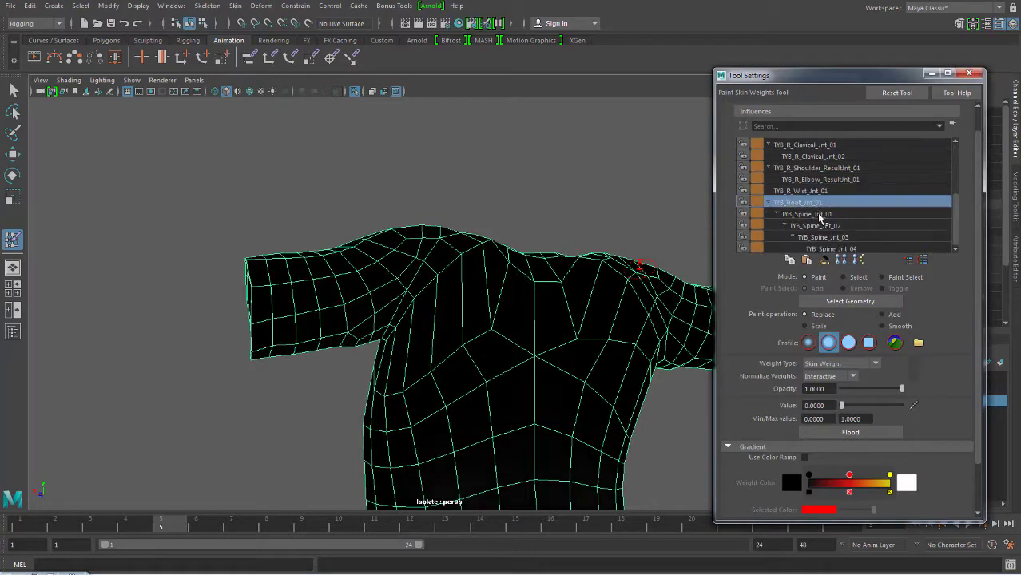
{"action": "left_click", "coordinate": [818, 225]}
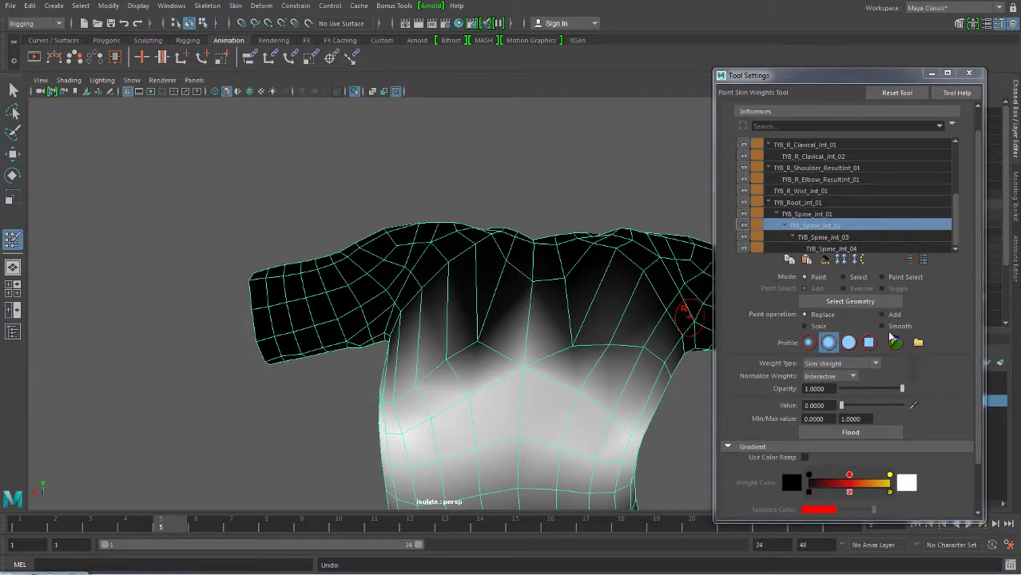
{"action": "left_click", "coordinate": [883, 326]}
{"action": "mouse_move", "coordinate": [421, 283]}
{"action": "left_mouse_down", "text": "alt"}
{"action": "mouse_move", "coordinate": [365, 348]}
{"action": "mouse_move", "coordinate": [432, 320]}
{"action": "mouse_move", "coordinate": [320, 360]}
{"action": "mouse_move", "coordinate": [433, 319]}
{"action": "left_mouse_up", "text": "alt"}
- Select TYB_Spine_Jnt_03, paint full weight along the front neckline with Replace, then undo it
{"action": "left_click", "coordinate": [822, 238]}
{"action": "mouse_move", "coordinate": [495, 335]}
{"action": "left_mouse_down", "text": "alt"}
{"action": "mouse_move", "coordinate": [422, 365]}
{"action": "mouse_move", "coordinate": [521, 346]}
{"action": "left_mouse_up", "text": "alt"}
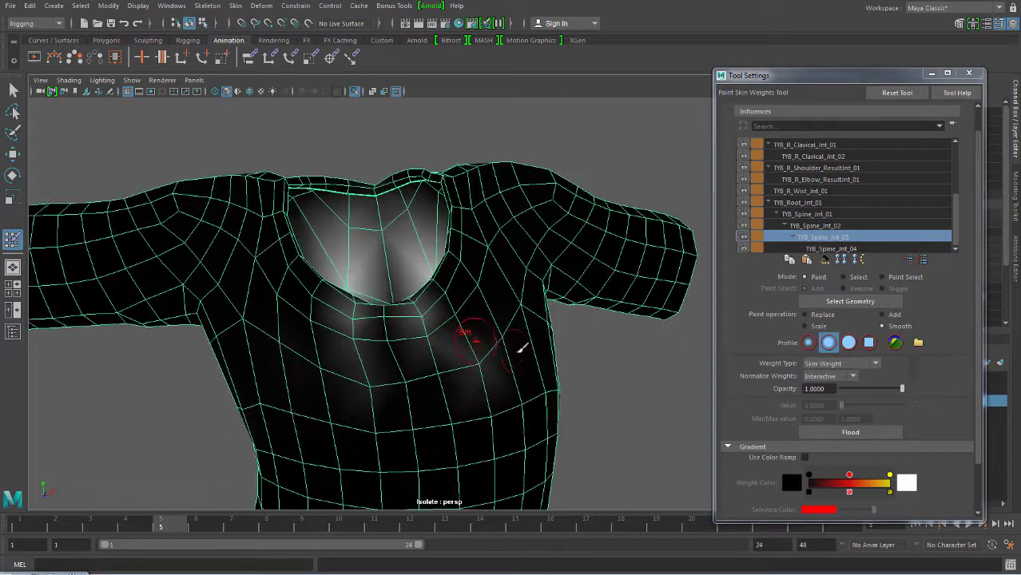
{"action": "left_click", "coordinate": [813, 314]}
{"action": "mouse_move", "coordinate": [366, 313]}
{"action": "left_mouse_down", "text": "alt"}
{"action": "mouse_move", "coordinate": [535, 353]}
{"action": "mouse_move", "coordinate": [467, 296]}
{"action": "mouse_move", "coordinate": [360, 282]}
{"action": "mouse_move", "coordinate": [385, 270]}
{"action": "mouse_move", "coordinate": [463, 318]}
{"action": "mouse_move", "coordinate": [483, 357]}
{"action": "mouse_move", "coordinate": [527, 337]}
{"action": "left_mouse_up", "text": "alt"}
{"action": "key", "text": "ctrl+z"}
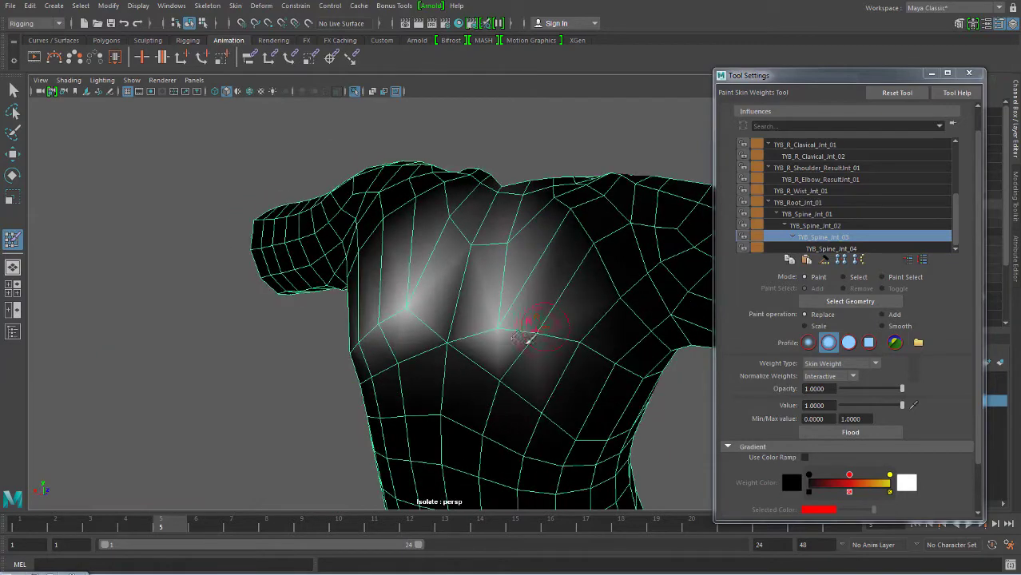
- Zoom and orbit in closer around the shirt's V-neck
{"action": "scroll", "coordinate": [501, 200], "scroll_direction": "up", "scroll_amount": 3}
{"action": "mouse_move", "coordinate": [502, 200]}
{"action": "left_mouse_down", "text": "alt"}
{"action": "mouse_move", "coordinate": [518, 221]}
{"action": "mouse_move", "coordinate": [523, 305]}
{"action": "mouse_move", "coordinate": [460, 328]}
{"action": "mouse_move", "coordinate": [551, 228]}
{"action": "mouse_move", "coordinate": [524, 247]}
{"action": "mouse_move", "coordinate": [479, 325]}
{"action": "mouse_move", "coordinate": [587, 317]}
{"action": "left_mouse_up", "text": "alt"}
{"action": "scroll", "coordinate": [528, 312], "scroll_direction": "up", "scroll_amount": 5}
{"action": "scroll", "coordinate": [441, 279], "scroll_direction": "up", "scroll_amount": 2}
{"action": "mouse_move", "coordinate": [442, 280]}
{"action": "left_mouse_down", "text": "alt"}
{"action": "mouse_move", "coordinate": [325, 209]}
{"action": "mouse_move", "coordinate": [540, 226]}
{"action": "left_mouse_up", "text": "alt"}
- Tumble inside the neck opening and back out to a frontal chest view
{"action": "scroll", "coordinate": [405, 314], "scroll_direction": "up", "scroll_amount": 5}
{"action": "scroll", "coordinate": [405, 314], "scroll_direction": "up", "scroll_amount": 2}
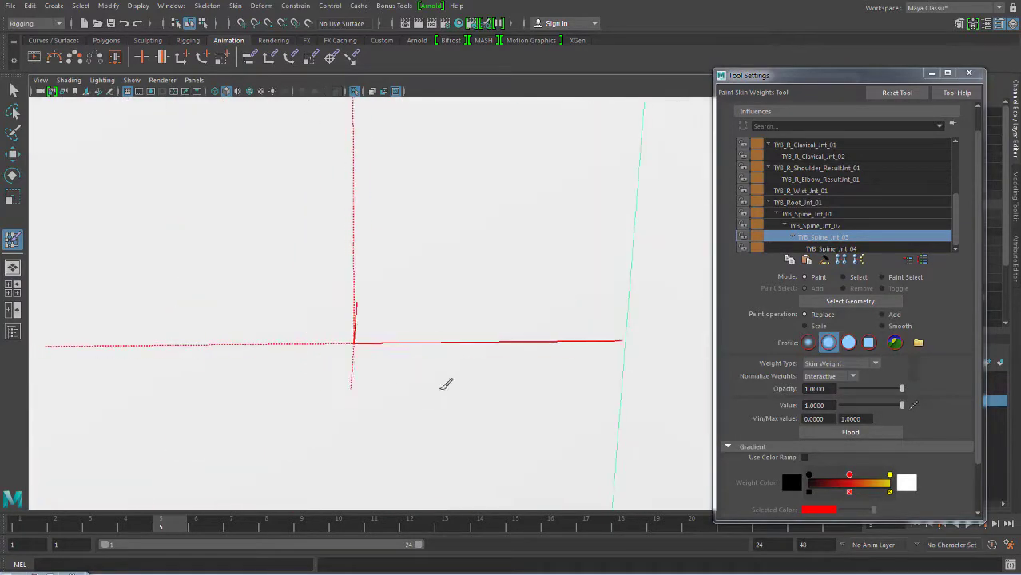
{"action": "scroll", "coordinate": [412, 371], "scroll_direction": "down", "scroll_amount": 5}
{"action": "scroll", "coordinate": [312, 353], "scroll_direction": "up", "scroll_amount": 5}
{"action": "left_click_drag", "start_coordinate": [312, 353], "coordinate": [407, 374], "text": "alt"}
{"action": "scroll", "coordinate": [406, 375], "scroll_direction": "up", "scroll_amount": 3}
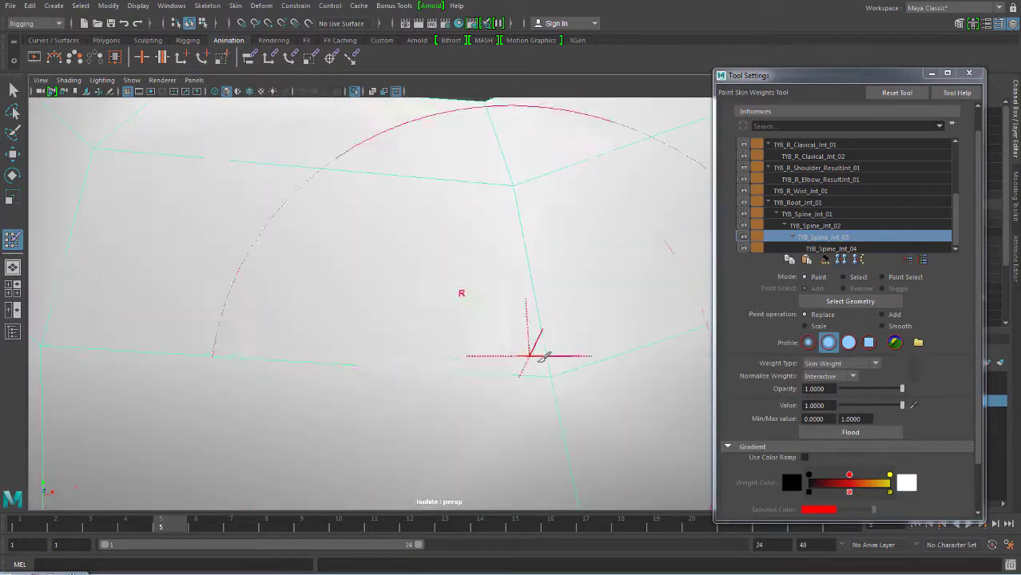
{"action": "scroll", "coordinate": [540, 354], "scroll_direction": "down", "scroll_amount": 5}
{"action": "left_click_drag", "start_coordinate": [506, 326], "coordinate": [588, 313], "text": "alt"}
{"action": "scroll", "coordinate": [502, 326], "scroll_direction": "down", "scroll_amount": 2}
{"action": "left_click_drag", "start_coordinate": [499, 323], "coordinate": [439, 348], "text": "alt"}
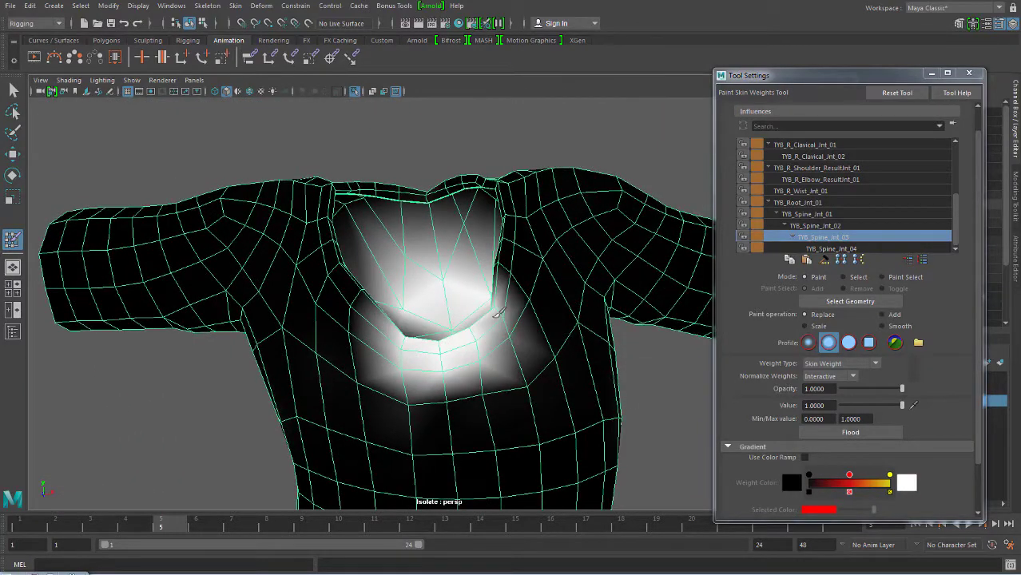
{"action": "left_click_drag", "start_coordinate": [500, 336], "coordinate": [528, 342], "text": "alt"}
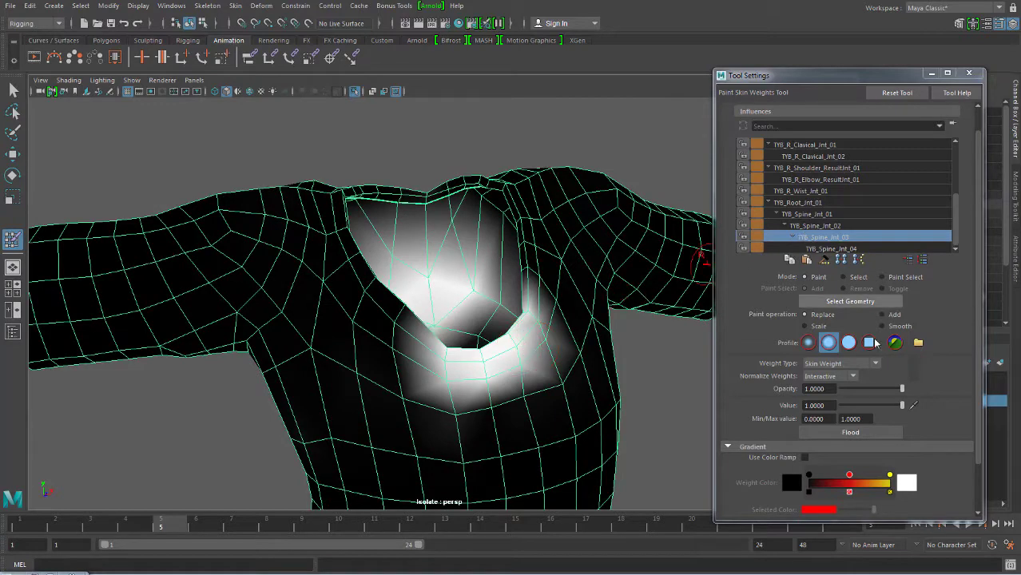
- Smooth the TYB_Spine_Jnt_03 chest weights so they spread lower from the collar
{"action": "left_click", "coordinate": [885, 325]}
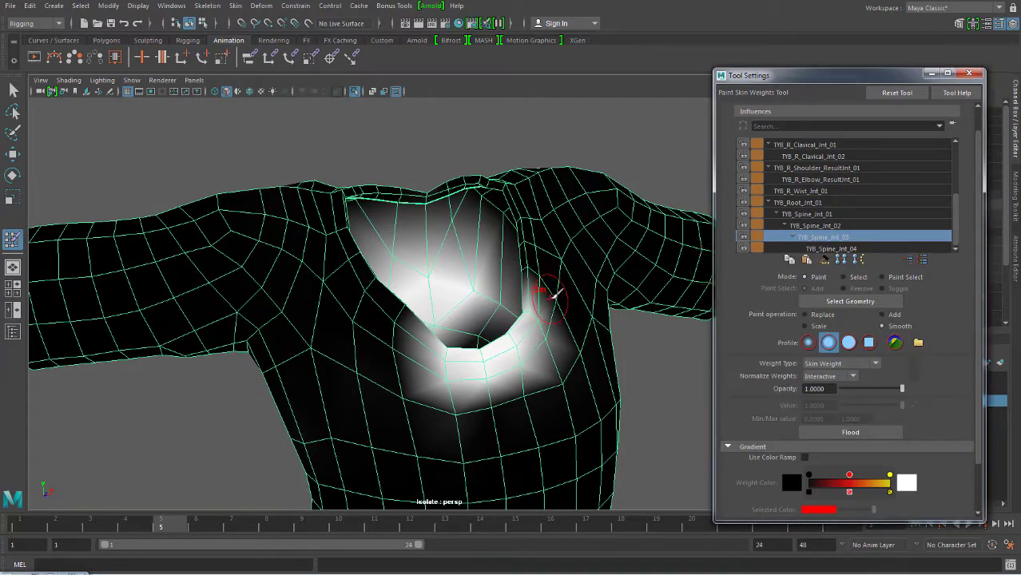
{"action": "mouse_move", "coordinate": [536, 302]}
{"action": "left_mouse_down", "text": "alt"}
{"action": "mouse_move", "coordinate": [592, 337]}
{"action": "mouse_move", "coordinate": [563, 274]}
{"action": "mouse_move", "coordinate": [522, 309]}
{"action": "mouse_move", "coordinate": [458, 306]}
{"action": "left_mouse_up", "text": "alt"}
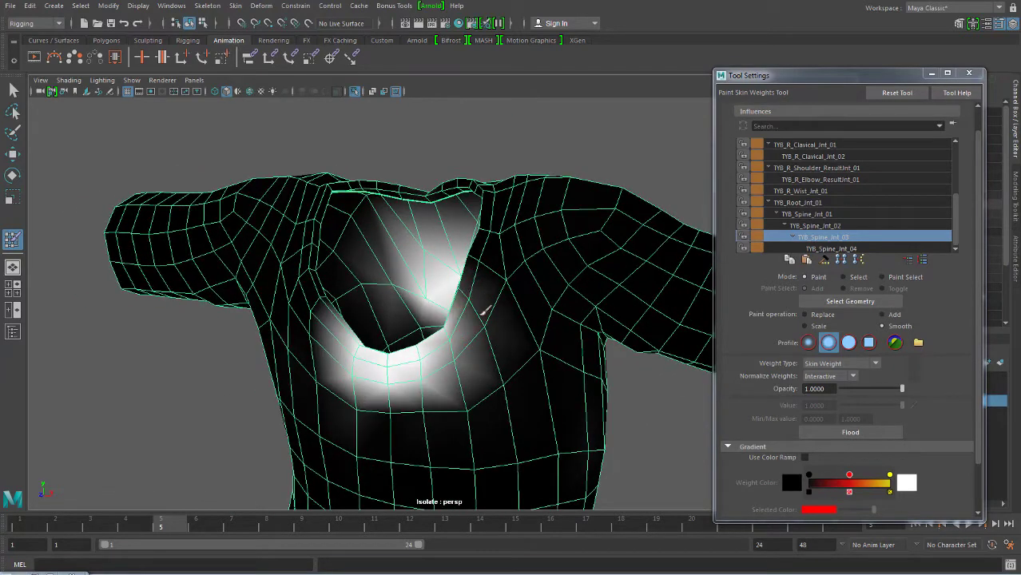
{"action": "left_click_drag", "start_coordinate": [478, 341], "coordinate": [482, 361], "text": "alt"}
{"action": "mouse_move", "coordinate": [484, 317]}
{"action": "left_mouse_down"}
{"action": "mouse_move", "coordinate": [497, 301]}
{"action": "mouse_move", "coordinate": [424, 383]}
{"action": "mouse_move", "coordinate": [467, 337]}
{"action": "mouse_move", "coordinate": [673, 238]}
{"action": "left_mouse_up"}
{"action": "left_click_drag", "start_coordinate": [956, 200], "coordinate": [956, 158]}
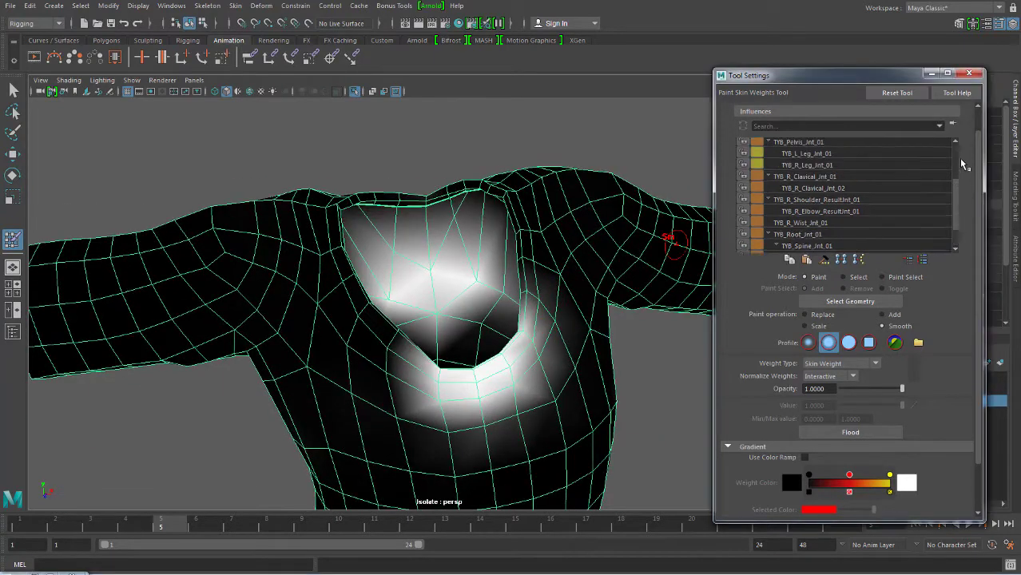
- Select TYB_L_Clavical_Jnt_01 and smooth its weights near the left shoulder
{"action": "left_click", "coordinate": [803, 144]}
{"action": "left_click_drag", "start_coordinate": [479, 319], "coordinate": [527, 306], "text": "alt"}
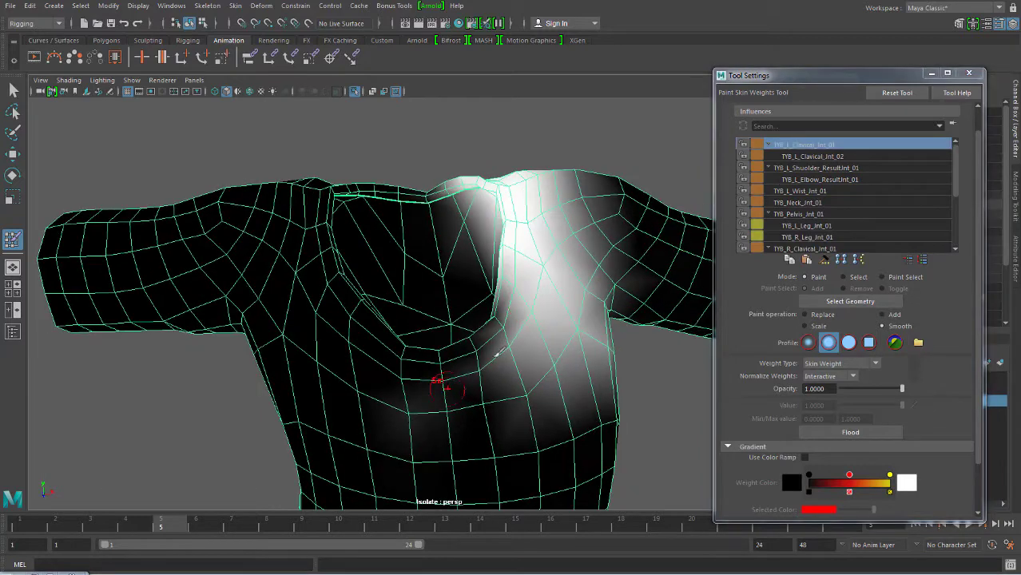
{"action": "mouse_move", "coordinate": [515, 367]}
{"action": "left_mouse_down"}
{"action": "mouse_move", "coordinate": [609, 387]}
{"action": "mouse_move", "coordinate": [579, 275]}
{"action": "left_mouse_up"}
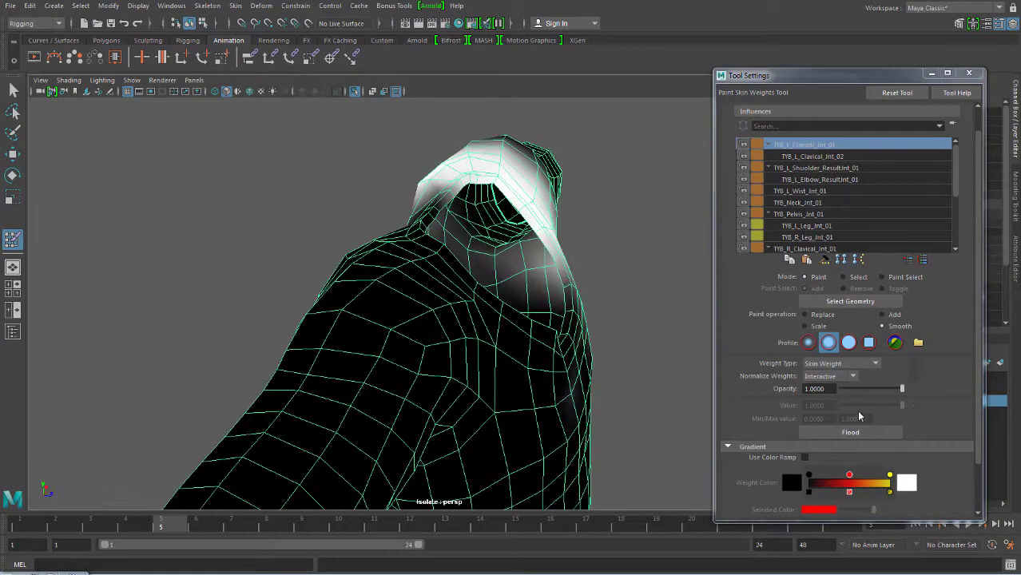
- Use Replace with value 0 to erase the stray grey chest weights
{"action": "left_click", "coordinate": [805, 314]}
{"action": "left_click_drag", "start_coordinate": [859, 403], "coordinate": [833, 406]}
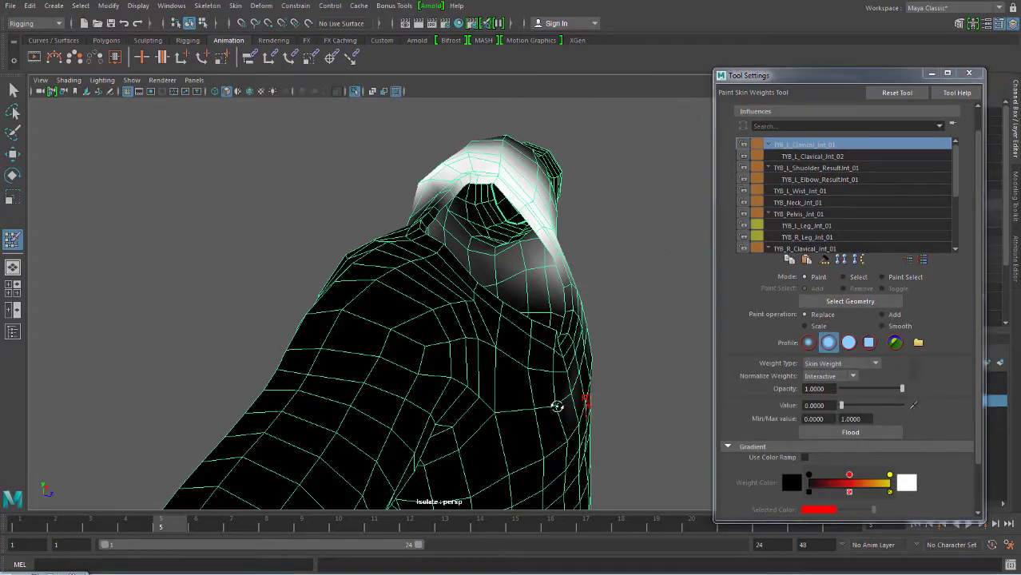
{"action": "mouse_move", "coordinate": [553, 406]}
{"action": "left_mouse_down", "text": "alt"}
{"action": "mouse_move", "coordinate": [484, 417]}
{"action": "mouse_move", "coordinate": [432, 444]}
{"action": "left_mouse_up", "text": "alt"}
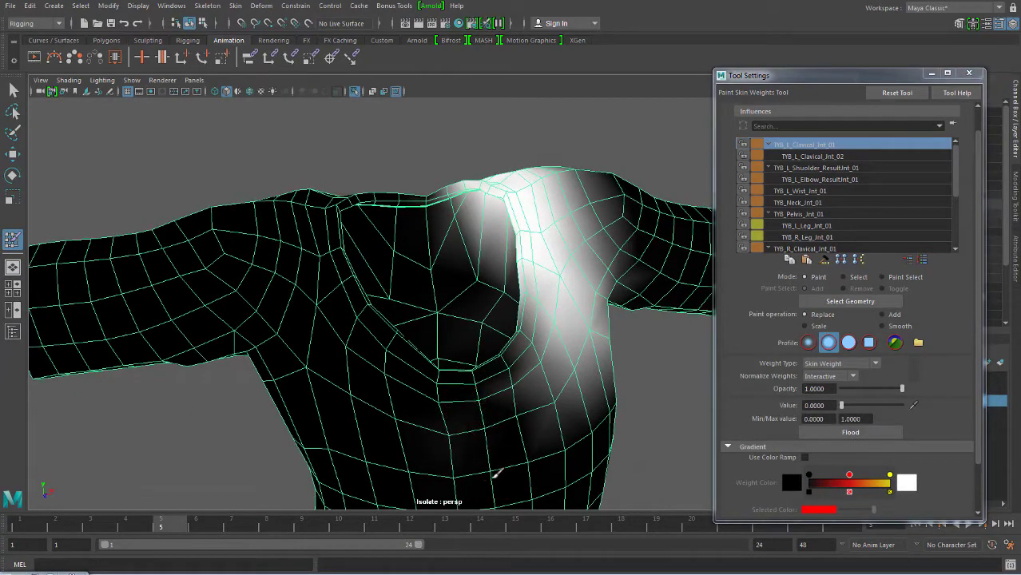
{"action": "left_click_drag", "start_coordinate": [490, 368], "coordinate": [523, 399]}
{"action": "mouse_move", "coordinate": [437, 337]}
{"action": "left_mouse_down", "text": "alt"}
{"action": "mouse_move", "coordinate": [679, 327]}
{"action": "mouse_move", "coordinate": [520, 331]}
{"action": "mouse_move", "coordinate": [585, 269]}
{"action": "left_mouse_up", "text": "alt"}
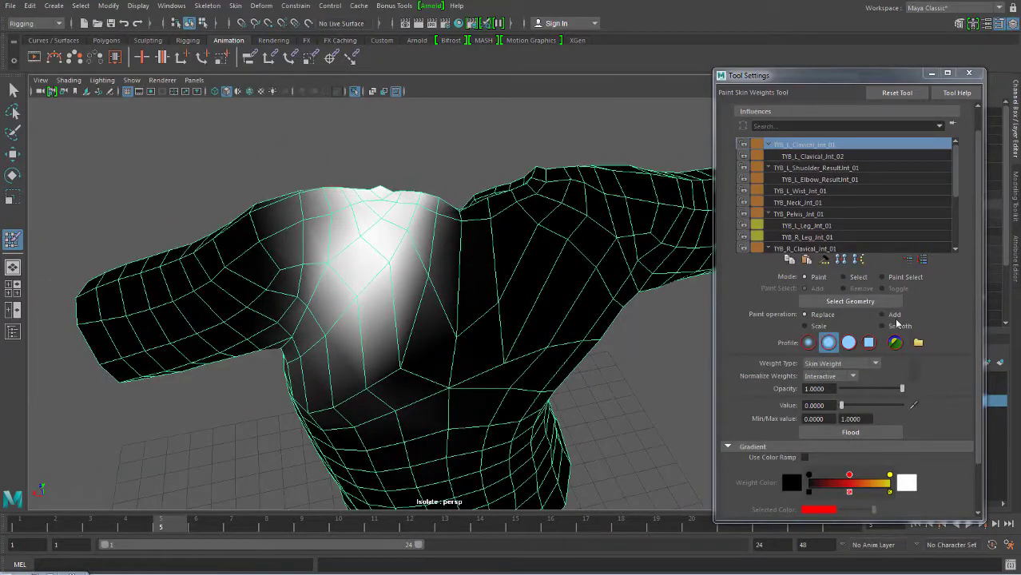
- Switch back to Smooth and soften the shoulder weights, checking the neck opening and side
{"action": "left_click", "coordinate": [882, 325]}
{"action": "mouse_move", "coordinate": [441, 353]}
{"action": "left_mouse_down", "text": "alt"}
{"action": "mouse_move", "coordinate": [399, 329]}
{"action": "mouse_move", "coordinate": [370, 411]}
{"action": "left_mouse_up", "text": "alt"}
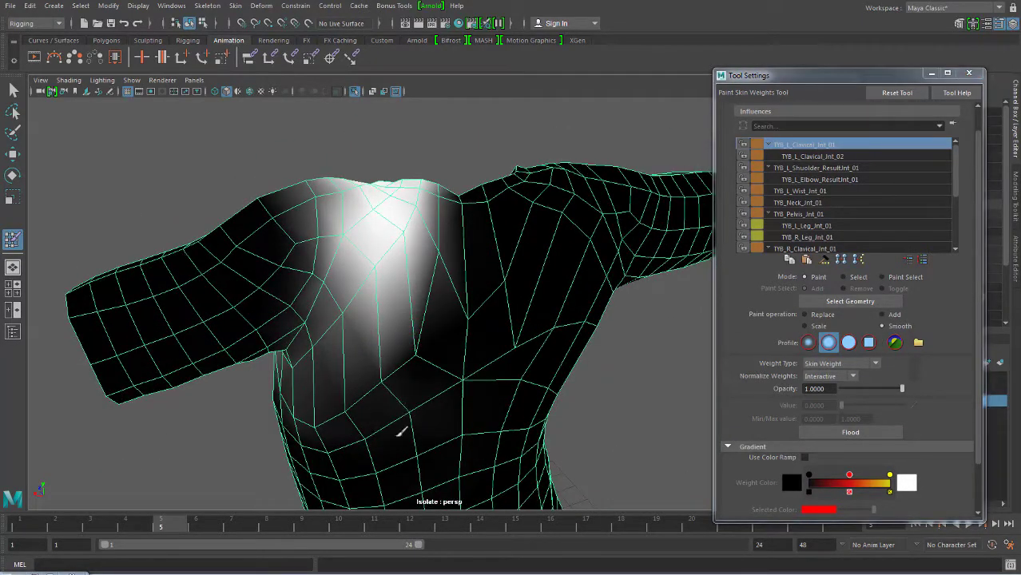
{"action": "left_click_drag", "start_coordinate": [473, 341], "coordinate": [336, 301], "text": "alt"}
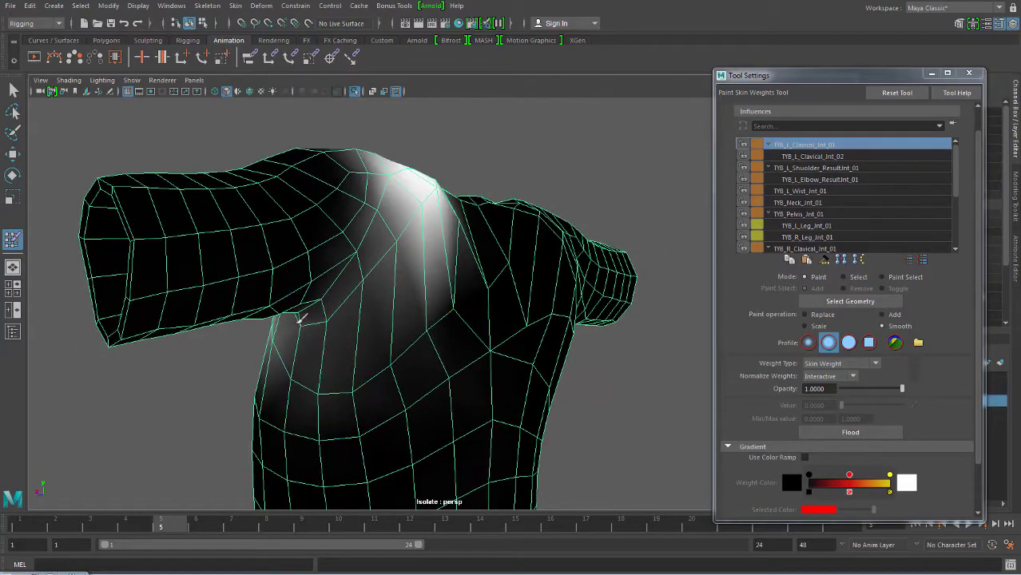
{"action": "mouse_move", "coordinate": [402, 411]}
{"action": "left_mouse_down", "text": "alt"}
{"action": "mouse_move", "coordinate": [403, 360]}
{"action": "mouse_move", "coordinate": [387, 365]}
{"action": "mouse_move", "coordinate": [465, 364]}
{"action": "mouse_move", "coordinate": [482, 348]}
{"action": "mouse_move", "coordinate": [458, 335]}
{"action": "left_mouse_up", "text": "alt"}
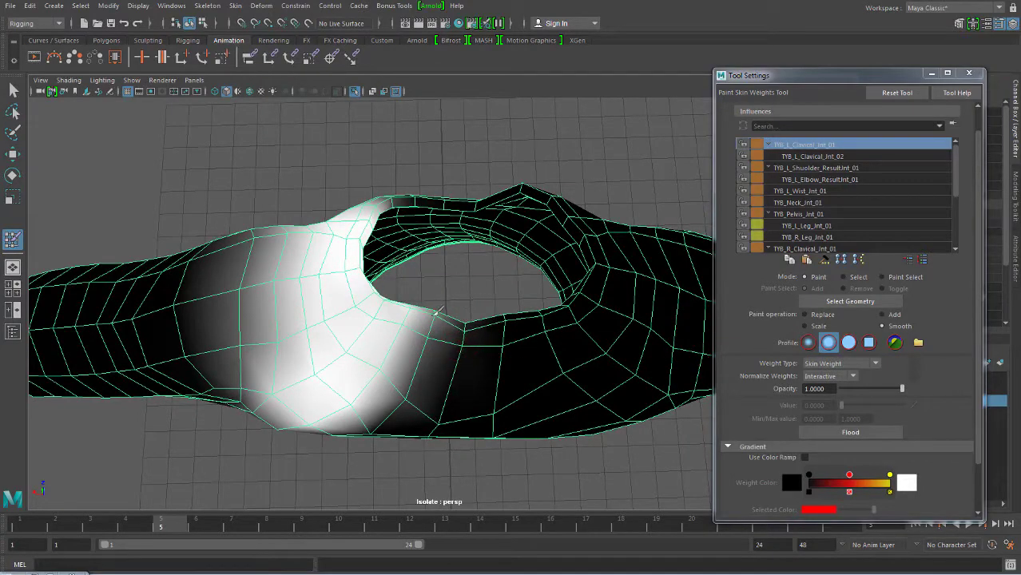
{"action": "mouse_move", "coordinate": [431, 324]}
{"action": "left_mouse_down", "text": "alt"}
{"action": "mouse_move", "coordinate": [421, 318]}
{"action": "mouse_move", "coordinate": [451, 353]}
{"action": "mouse_move", "coordinate": [456, 437]}
{"action": "mouse_move", "coordinate": [457, 345]}
{"action": "left_mouse_up", "text": "alt"}
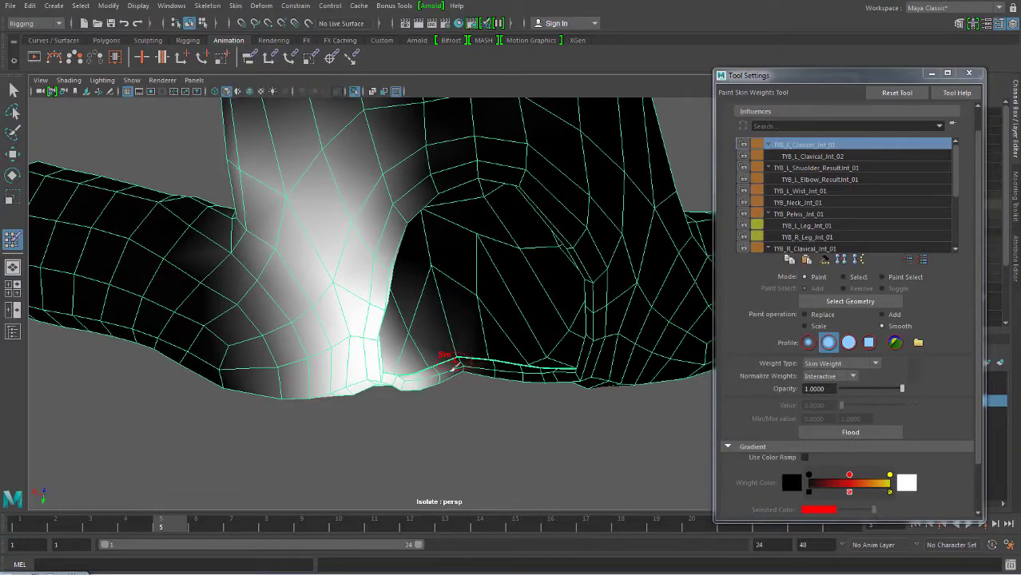
- Select TYB_L_Clavical_Jnt_02 and inspect its weights around the shoulder and neck opening
{"action": "left_click", "coordinate": [812, 155]}
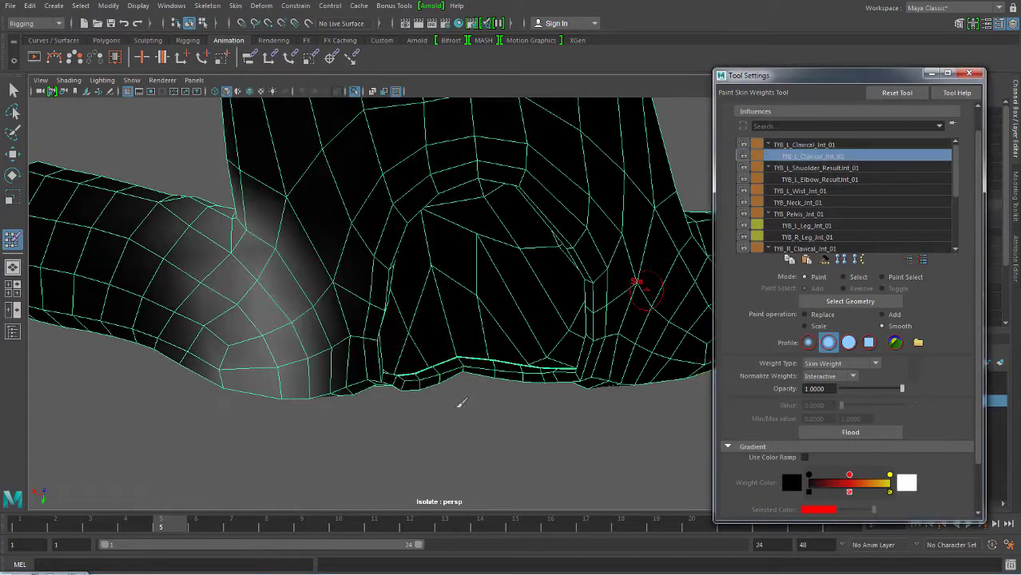
{"action": "mouse_move", "coordinate": [639, 285]}
{"action": "left_mouse_down", "text": "alt"}
{"action": "mouse_move", "coordinate": [347, 398]}
{"action": "mouse_move", "coordinate": [405, 331]}
{"action": "mouse_move", "coordinate": [414, 267]}
{"action": "mouse_move", "coordinate": [374, 368]}
{"action": "left_mouse_up", "text": "alt"}
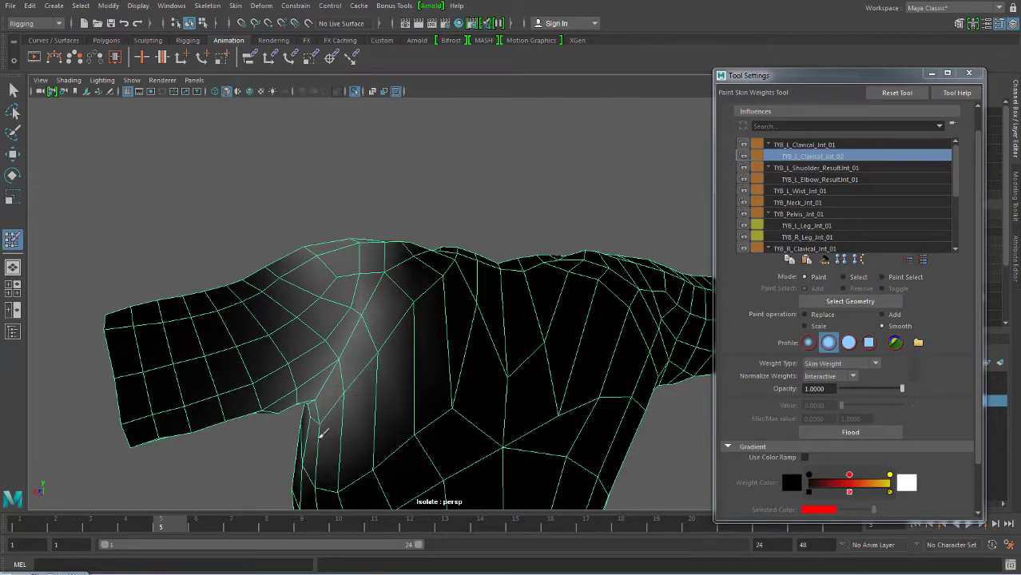
{"action": "mouse_move", "coordinate": [321, 433]}
{"action": "left_mouse_down", "text": "alt"}
{"action": "mouse_move", "coordinate": [369, 383]}
{"action": "mouse_move", "coordinate": [474, 363]}
{"action": "left_mouse_up", "text": "alt"}
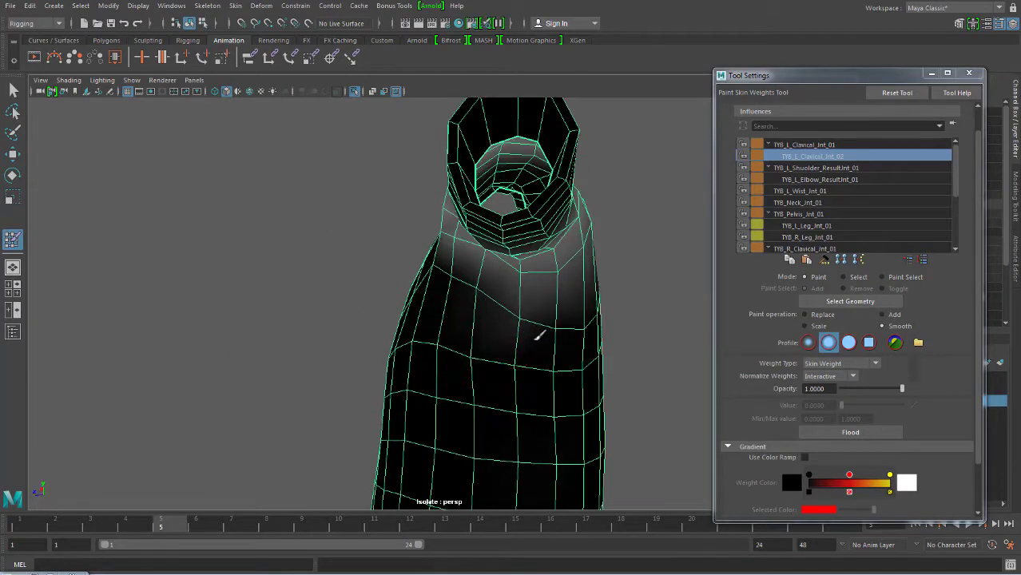
{"action": "mouse_move", "coordinate": [474, 290]}
{"action": "left_mouse_down", "text": "alt"}
{"action": "mouse_move", "coordinate": [474, 303]}
{"action": "mouse_move", "coordinate": [515, 204]}
{"action": "mouse_move", "coordinate": [509, 282]}
{"action": "left_mouse_up", "text": "alt"}
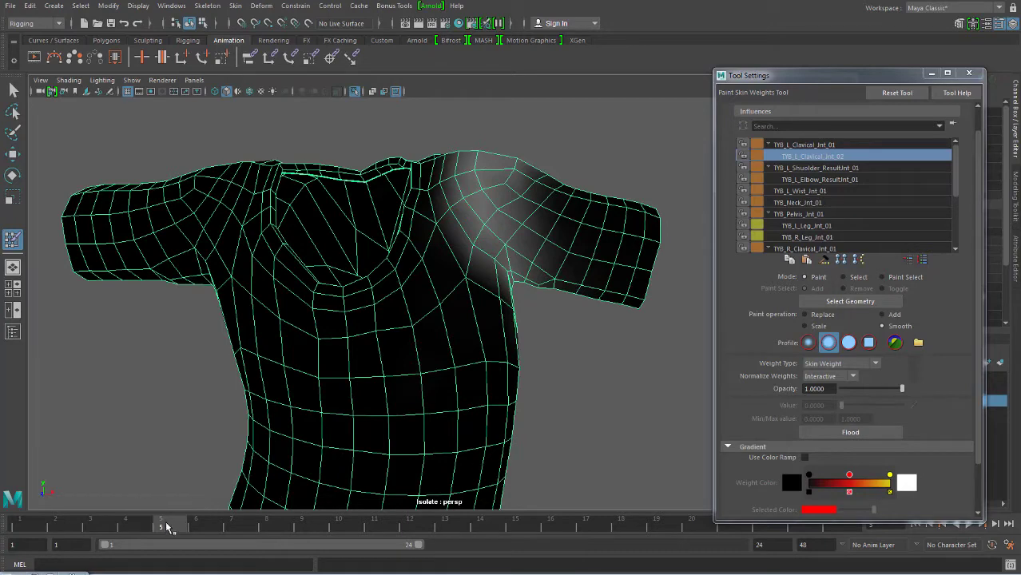
- Return the rig to frame 1, set the paint operation to Replace, and exit weight painting
{"action": "left_click_drag", "start_coordinate": [167, 528], "coordinate": [4, 521]}
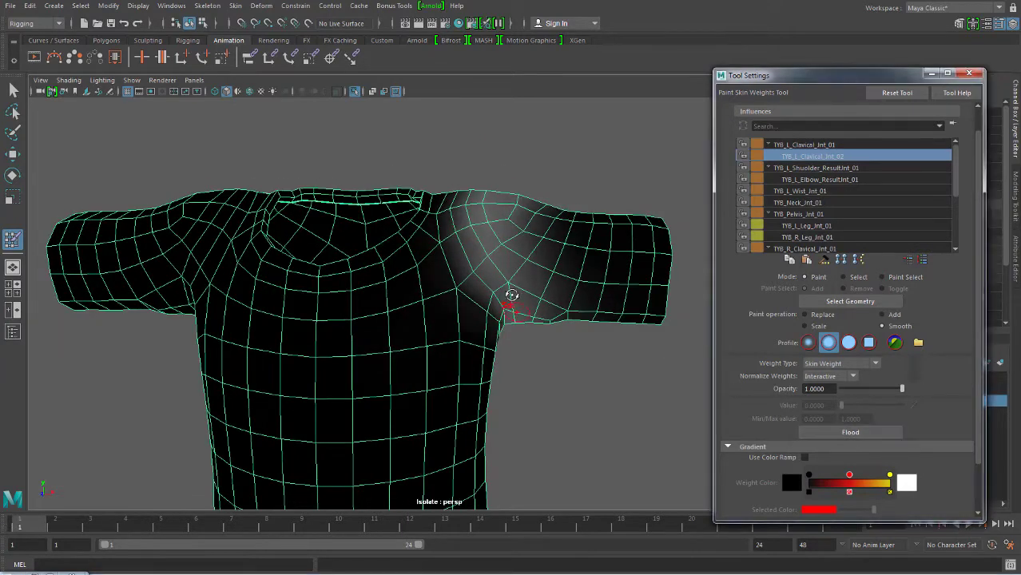
{"action": "mouse_move", "coordinate": [512, 296]}
{"action": "left_mouse_down", "text": "alt"}
{"action": "mouse_move", "coordinate": [457, 304]}
{"action": "mouse_move", "coordinate": [392, 357]}
{"action": "mouse_move", "coordinate": [364, 346]}
{"action": "left_mouse_up", "text": "alt"}
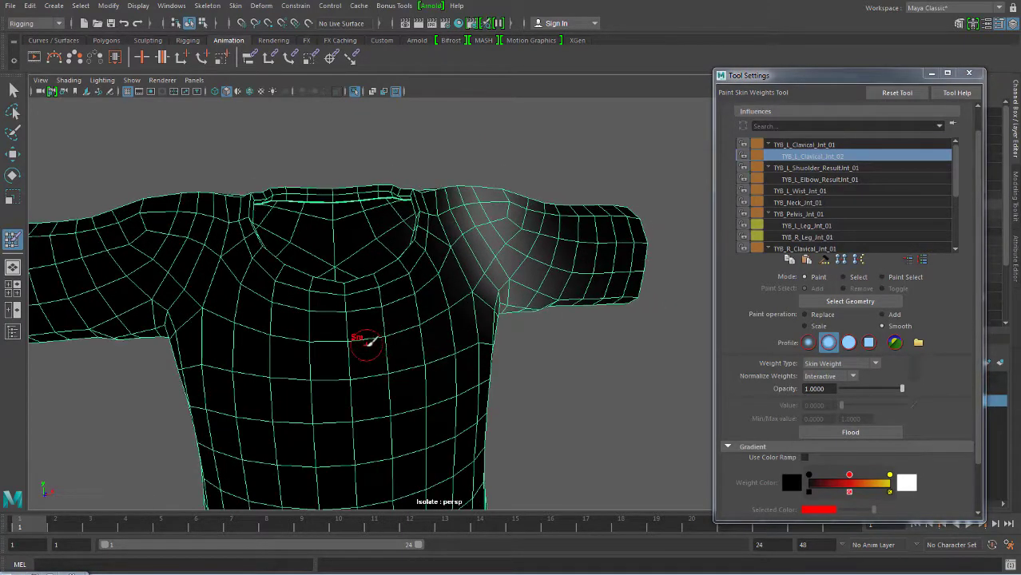
{"action": "left_click", "coordinate": [814, 317]}
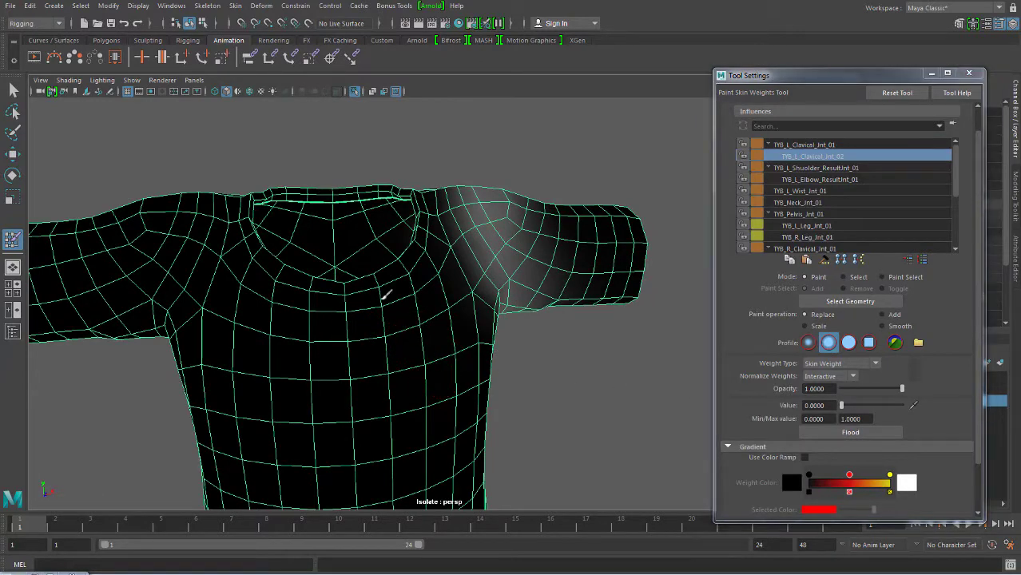
{"action": "mouse_move", "coordinate": [462, 195]}
{"action": "left_mouse_down", "text": "alt"}
{"action": "mouse_move", "coordinate": [447, 289]}
{"action": "mouse_move", "coordinate": [429, 253]}
{"action": "mouse_move", "coordinate": [451, 226]}
{"action": "left_mouse_up", "text": "alt"}
{"action": "left_click_drag", "start_coordinate": [357, 308], "coordinate": [388, 283], "text": "alt"}
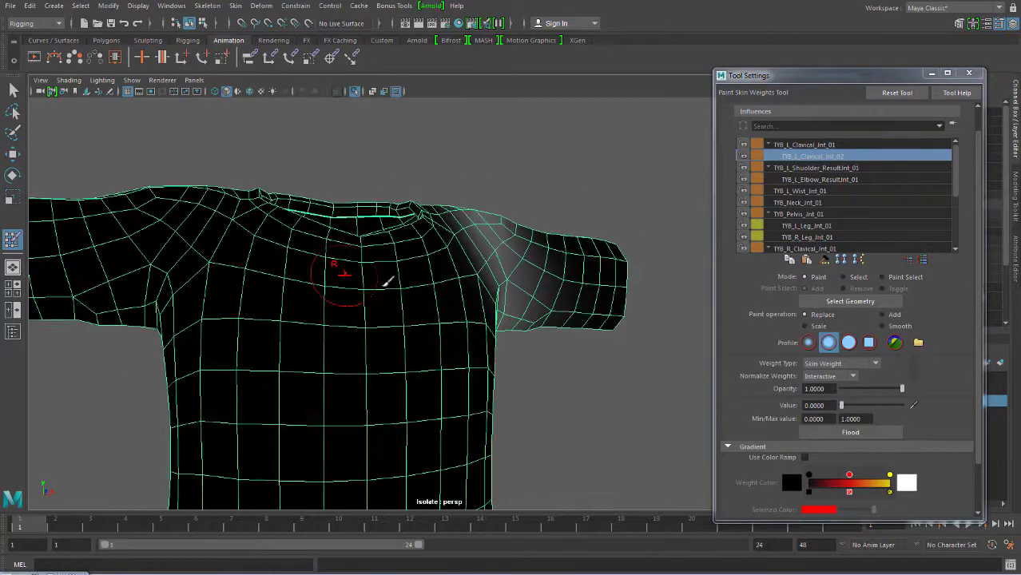
{"action": "right_click_drag", "start_coordinate": [387, 282], "coordinate": [54, 142], "text": "alt"}
{"action": "left_click", "coordinate": [13, 89]}
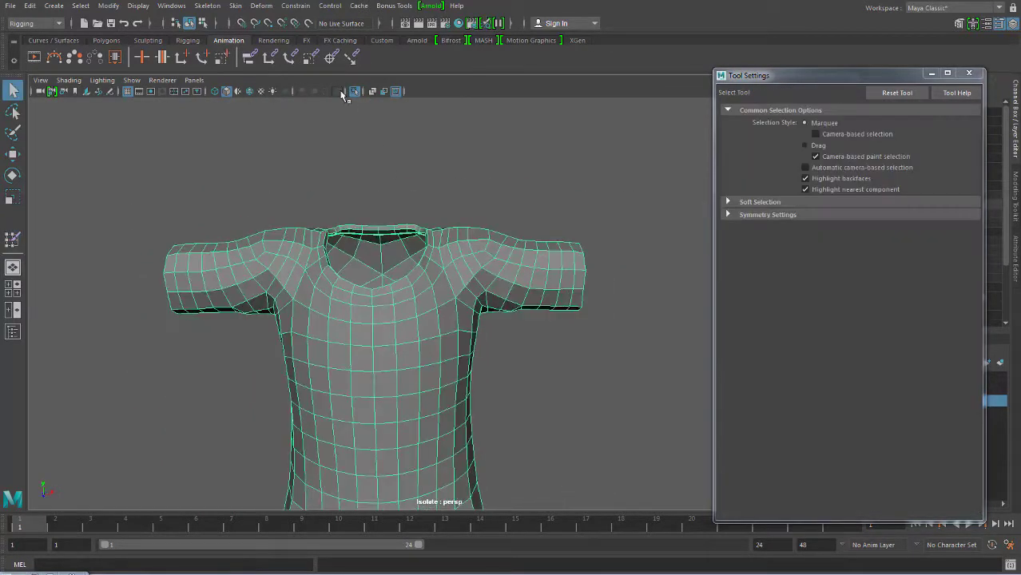
- Scrub the timeline to frame 14 and zoom in on the deformed shirt to paint its weights
{"action": "left_click", "coordinate": [237, 8]}
{"action": "left_click", "coordinate": [252, 104]}
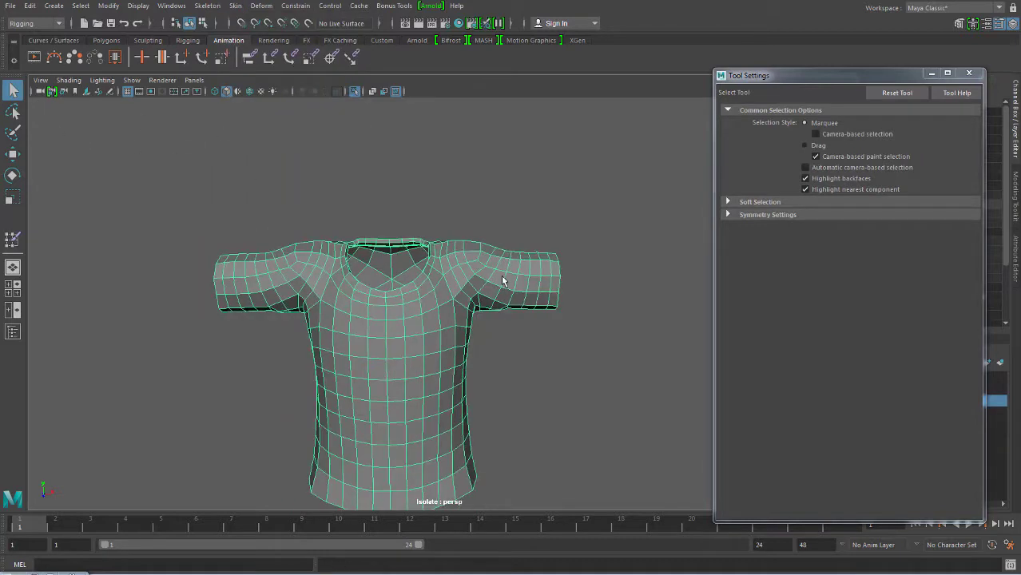
{"action": "left_click_drag", "start_coordinate": [44, 523], "coordinate": [445, 523]}
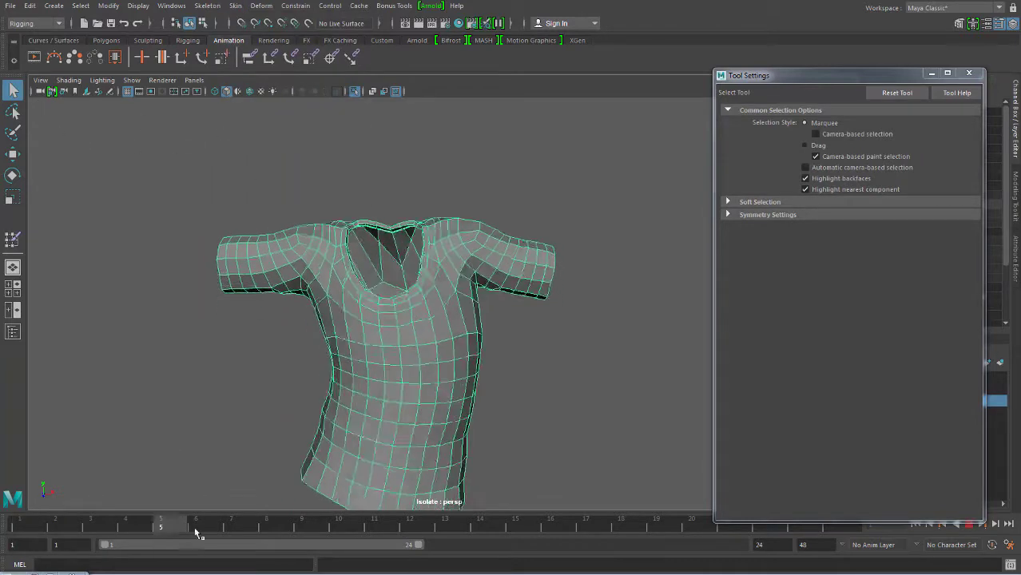
{"action": "mouse_move", "coordinate": [462, 363]}
{"action": "left_mouse_down", "text": "alt"}
{"action": "mouse_move", "coordinate": [490, 346]}
{"action": "mouse_move", "coordinate": [401, 376]}
{"action": "left_mouse_up", "text": "alt"}
{"action": "scroll", "coordinate": [401, 376], "scroll_direction": "up", "scroll_amount": 3}
{"action": "left_click", "coordinate": [409, 523]}
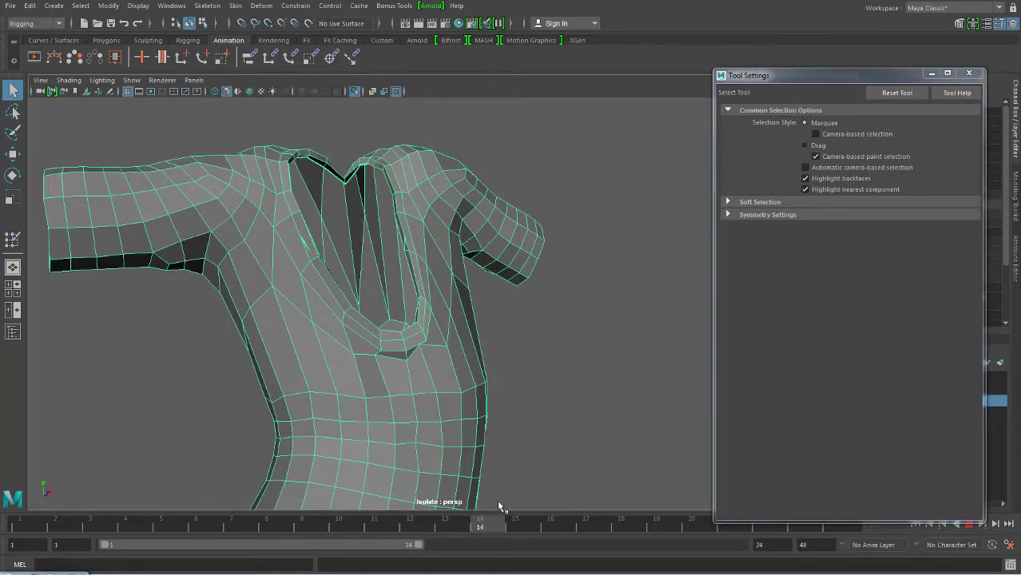
{"action": "left_click_drag", "start_coordinate": [498, 506], "coordinate": [515, 332], "text": "alt"}
{"action": "right_click_drag", "start_coordinate": [456, 263], "coordinate": [392, 239]}
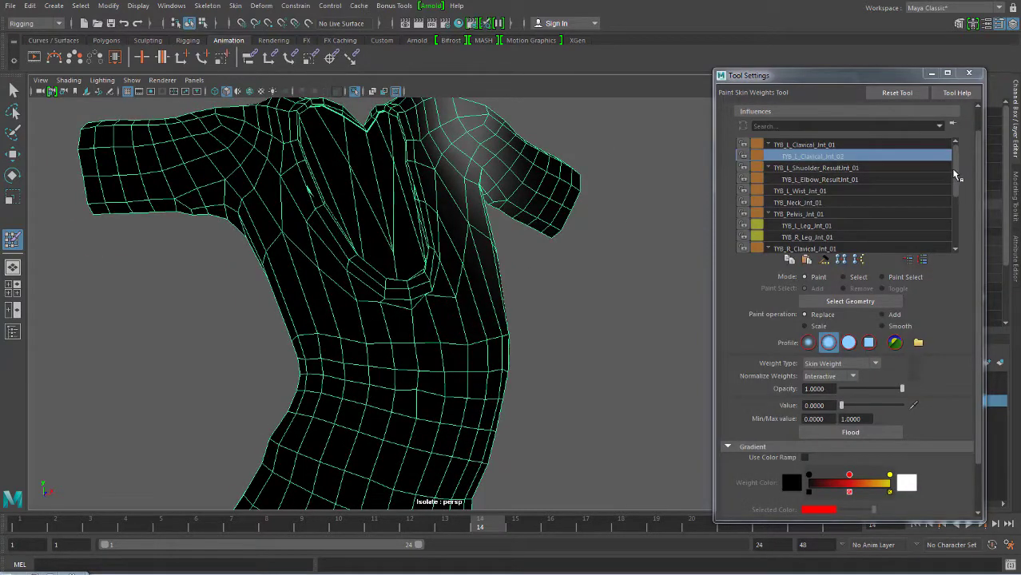
- Step through Root, Spine_Jnt_01 and Spine_Jnt_02 influences, then smooth the chest weights
{"action": "left_click_drag", "start_coordinate": [955, 175], "coordinate": [956, 221]}
{"action": "left_click", "coordinate": [813, 203]}
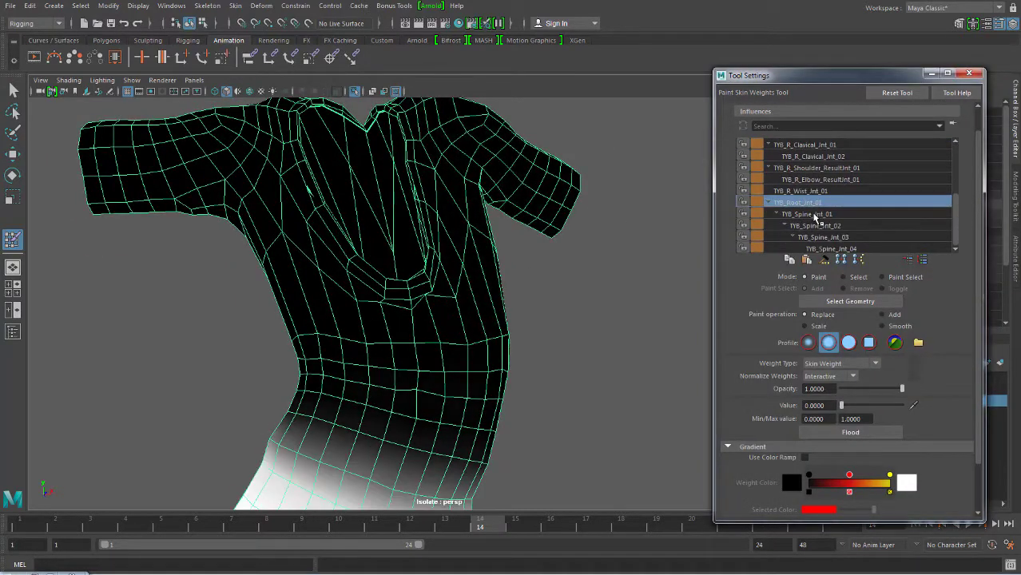
{"action": "left_click", "coordinate": [815, 214]}
{"action": "left_click", "coordinate": [816, 228]}
{"action": "scroll", "coordinate": [444, 308], "scroll_direction": "up", "scroll_amount": 2}
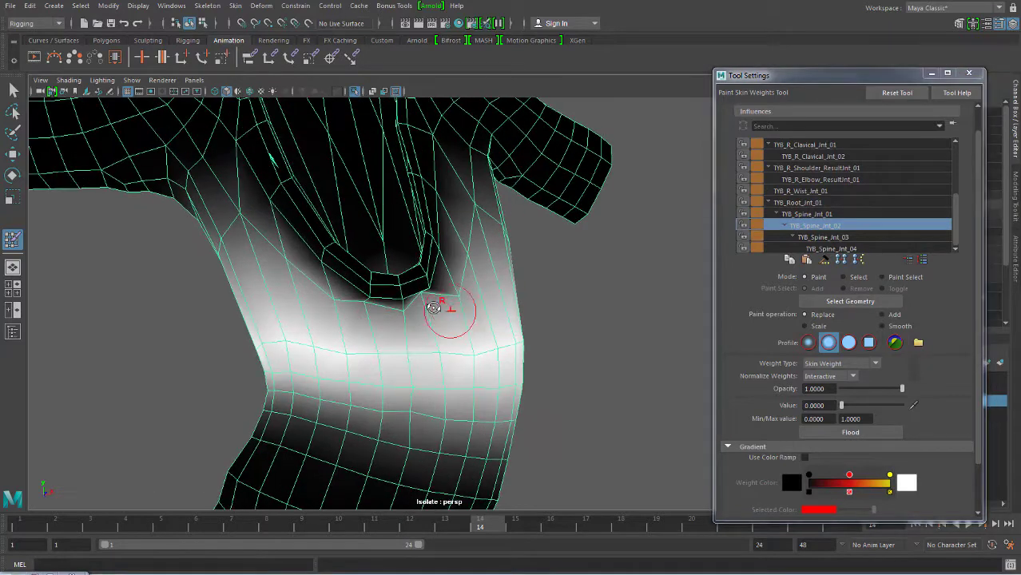
{"action": "scroll", "coordinate": [455, 278], "scroll_direction": "up", "scroll_amount": 2}
{"action": "left_click", "coordinate": [882, 326]}
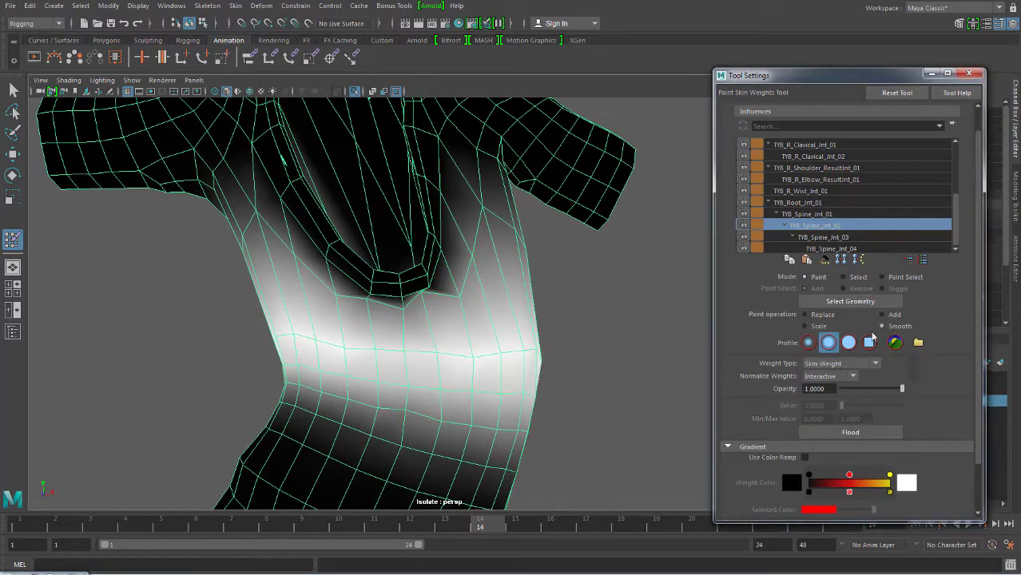
{"action": "scroll", "coordinate": [455, 307], "scroll_direction": "down", "scroll_amount": 1}
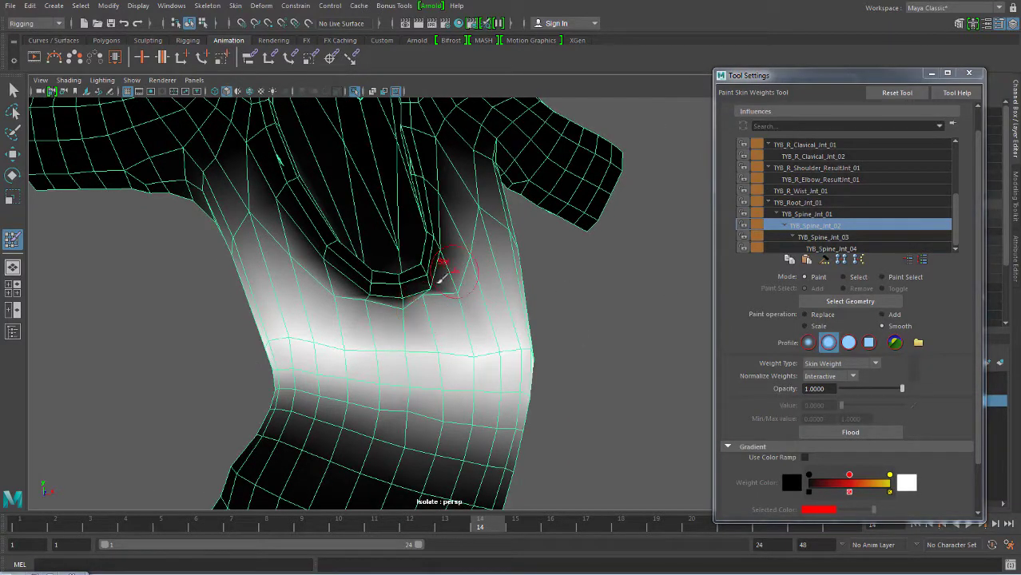
{"action": "left_click_drag", "start_coordinate": [445, 280], "coordinate": [382, 341]}
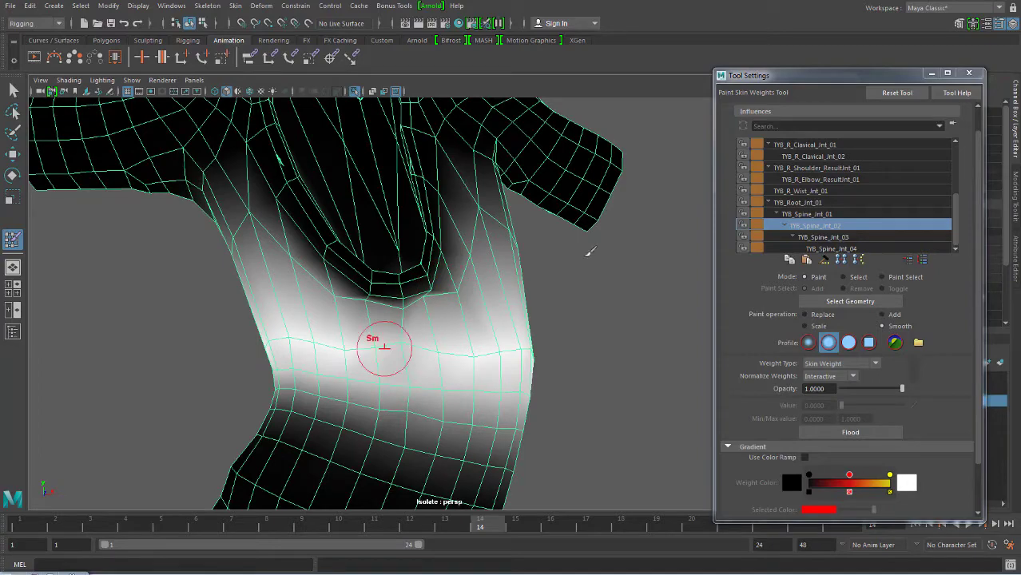
- Inspect the TYB_Spine_Jnt_03 and TYB_Spine_Jnt_02 weights around the torso
{"action": "left_click", "coordinate": [822, 237]}
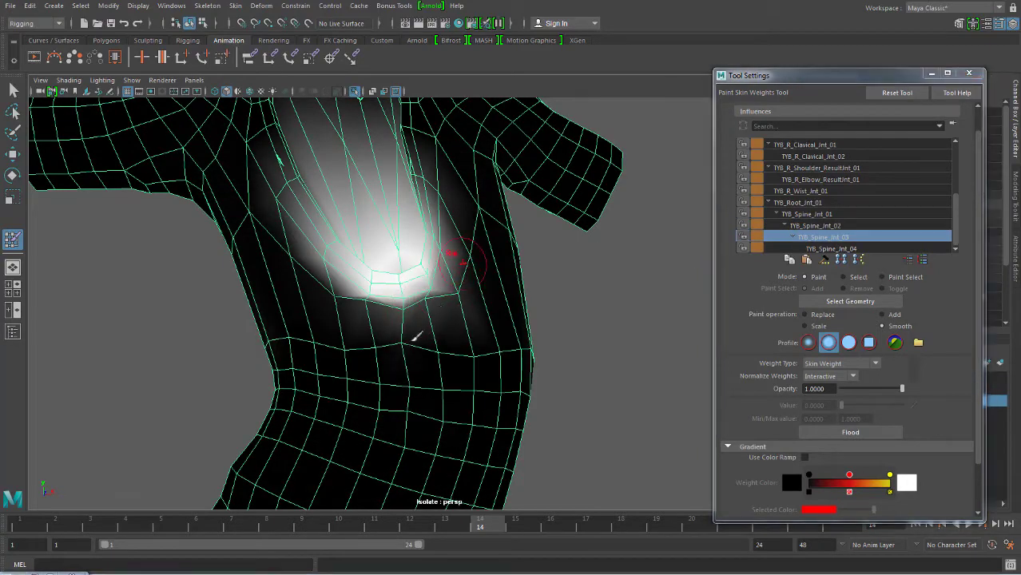
{"action": "mouse_move", "coordinate": [456, 336]}
{"action": "left_mouse_down", "text": "alt"}
{"action": "mouse_move", "coordinate": [462, 361]}
{"action": "mouse_move", "coordinate": [342, 406]}
{"action": "mouse_move", "coordinate": [558, 365]}
{"action": "left_mouse_up", "text": "alt"}
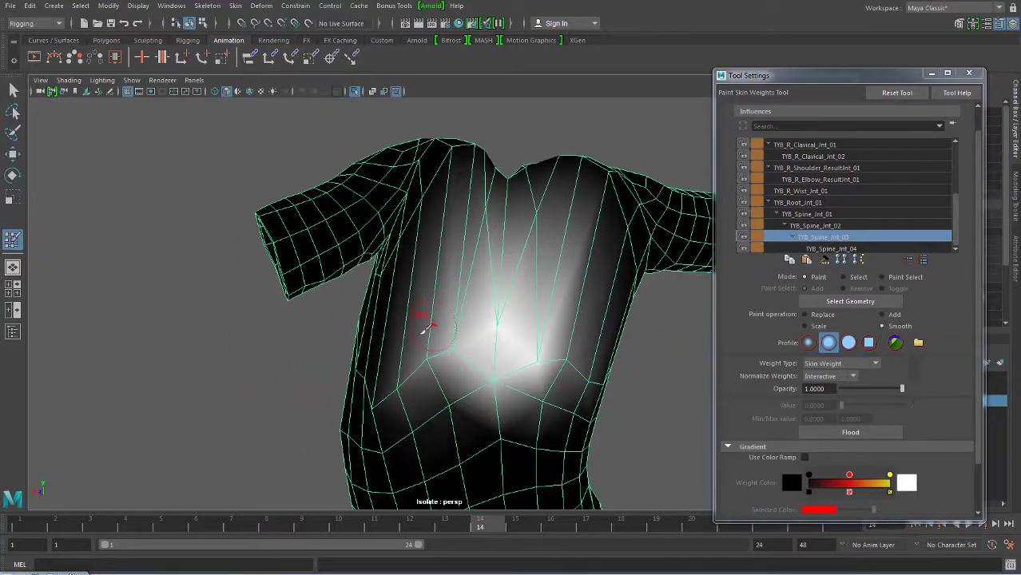
{"action": "mouse_move", "coordinate": [490, 440]}
{"action": "left_mouse_down", "text": "alt"}
{"action": "mouse_move", "coordinate": [524, 411]}
{"action": "mouse_move", "coordinate": [458, 392]}
{"action": "mouse_move", "coordinate": [456, 346]}
{"action": "left_mouse_up", "text": "alt"}
{"action": "left_click", "coordinate": [815, 225]}
{"action": "left_click_drag", "start_coordinate": [633, 314], "coordinate": [444, 384], "text": "alt"}
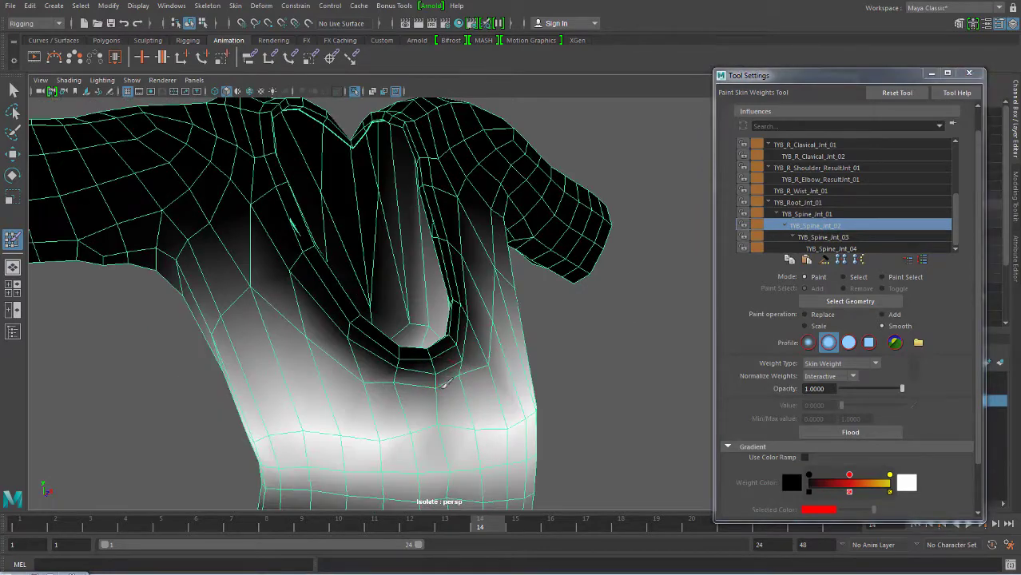
{"action": "left_click_drag", "start_coordinate": [331, 415], "coordinate": [582, 422], "text": "alt"}
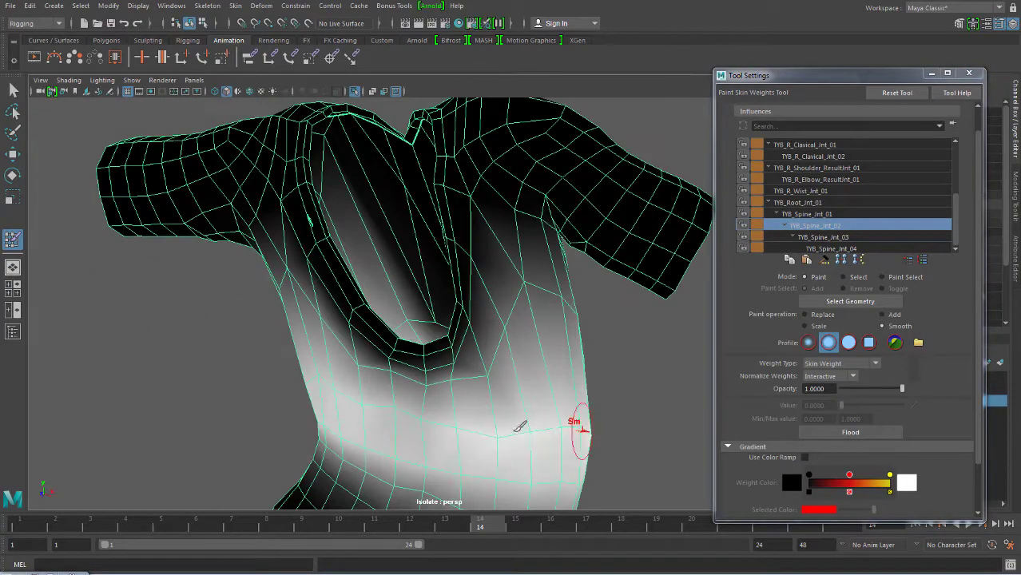
{"action": "mouse_move", "coordinate": [416, 420]}
{"action": "left_mouse_down", "text": "alt"}
{"action": "mouse_move", "coordinate": [506, 406]}
{"action": "mouse_move", "coordinate": [286, 360]}
{"action": "mouse_move", "coordinate": [444, 353]}
{"action": "mouse_move", "coordinate": [516, 320]}
{"action": "mouse_move", "coordinate": [461, 339]}
{"action": "left_mouse_up", "text": "alt"}
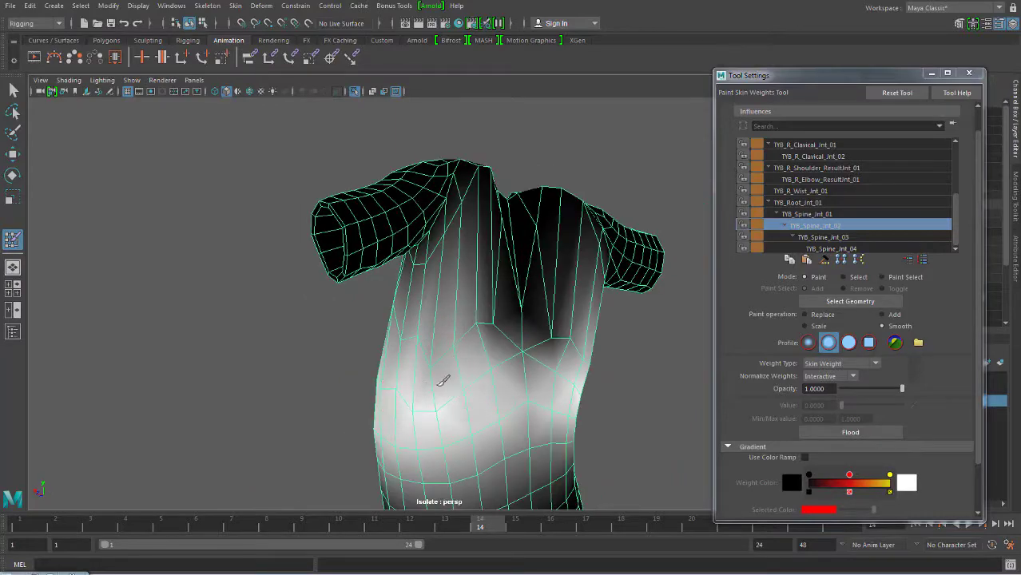
{"action": "mouse_move", "coordinate": [418, 399]}
{"action": "left_mouse_down", "text": "alt"}
{"action": "mouse_move", "coordinate": [483, 329]}
{"action": "mouse_move", "coordinate": [535, 364]}
{"action": "mouse_move", "coordinate": [535, 395]}
{"action": "mouse_move", "coordinate": [410, 392]}
{"action": "mouse_move", "coordinate": [373, 333]}
{"action": "mouse_move", "coordinate": [399, 352]}
{"action": "left_mouse_up", "text": "alt"}
- Check the TYB_Spine_Jnt_01 and TYB_Root_Jnt_01 weights on the front of the shirt
{"action": "left_click", "coordinate": [819, 215]}
{"action": "left_click_drag", "start_coordinate": [479, 303], "coordinate": [433, 292], "text": "alt"}
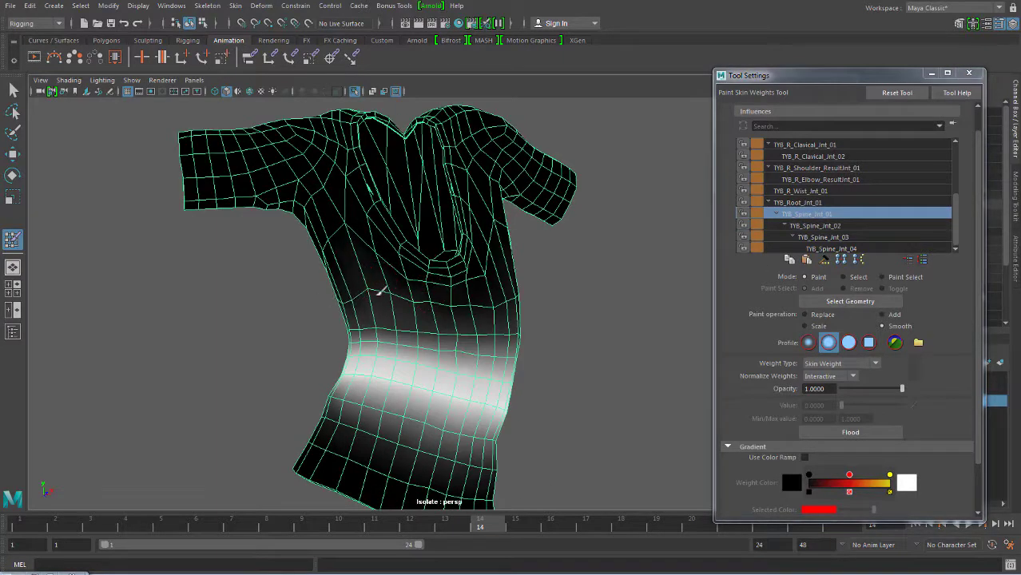
{"action": "mouse_move", "coordinate": [527, 304]}
{"action": "left_mouse_down", "text": "alt"}
{"action": "mouse_move", "coordinate": [449, 315]}
{"action": "mouse_move", "coordinate": [463, 319]}
{"action": "mouse_move", "coordinate": [454, 269]}
{"action": "left_mouse_up", "text": "alt"}
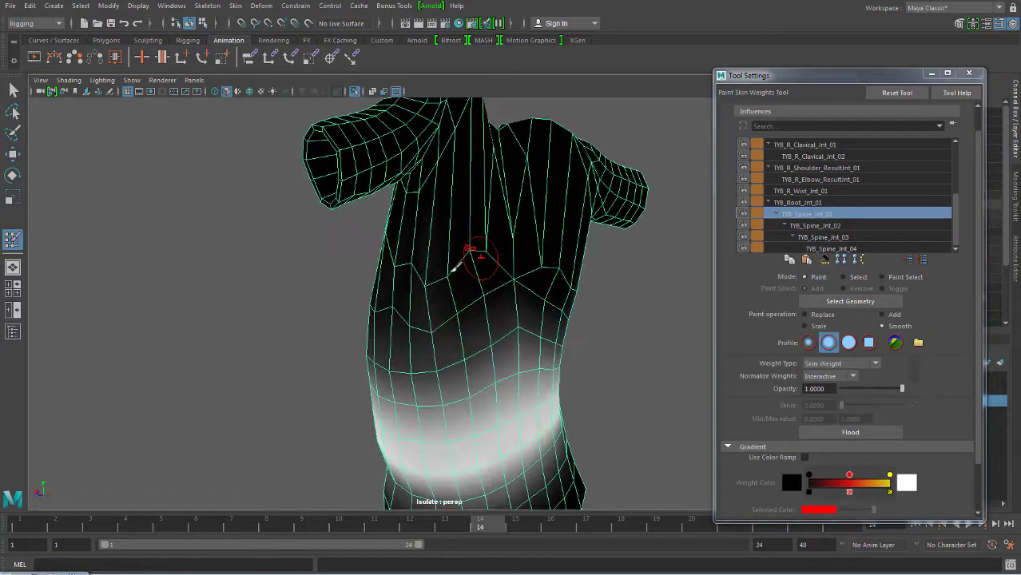
{"action": "mouse_move", "coordinate": [460, 312]}
{"action": "left_mouse_down", "text": "alt"}
{"action": "mouse_move", "coordinate": [604, 303]}
{"action": "mouse_move", "coordinate": [439, 264]}
{"action": "left_mouse_up", "text": "alt"}
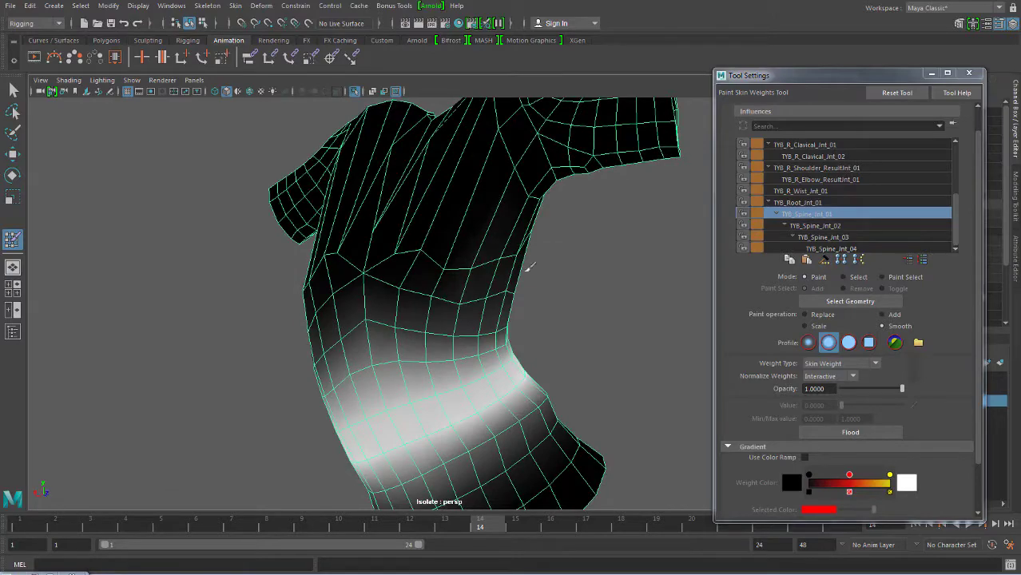
{"action": "scroll", "coordinate": [527, 266], "scroll_direction": "down", "scroll_amount": 5}
{"action": "left_click", "coordinate": [797, 202]}
{"action": "mouse_move", "coordinate": [559, 320]}
{"action": "left_mouse_down", "text": "alt"}
{"action": "mouse_move", "coordinate": [657, 353]}
{"action": "mouse_move", "coordinate": [555, 330]}
{"action": "left_mouse_up", "text": "alt"}
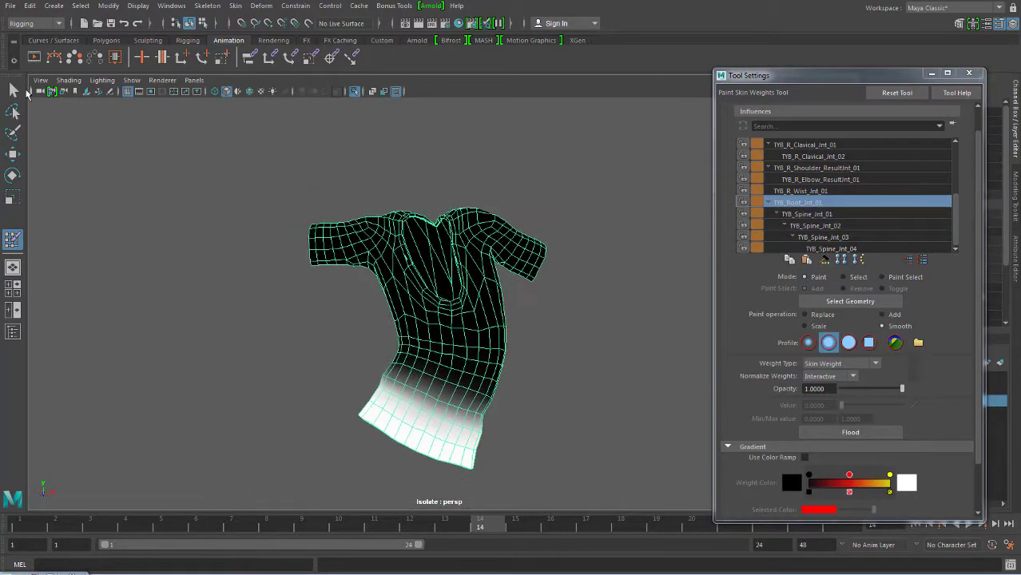
- Stop painting and pose the shirt at frame 3
{"action": "left_click", "coordinate": [13, 90]}
{"action": "mouse_move", "coordinate": [243, 297]}
{"action": "left_mouse_down", "text": "alt"}
{"action": "mouse_move", "coordinate": [424, 361]}
{"action": "mouse_move", "coordinate": [376, 335]}
{"action": "mouse_move", "coordinate": [415, 376]}
{"action": "left_mouse_up", "text": "alt"}
{"action": "scroll", "coordinate": [424, 361], "scroll_direction": "up", "scroll_amount": 5}
{"action": "mouse_move", "coordinate": [310, 523]}
{"action": "left_mouse_down"}
{"action": "mouse_move", "coordinate": [91, 521]}
{"action": "mouse_move", "coordinate": [200, 505]}
{"action": "left_mouse_up"}
- Resume painting and smooth the TYB_L_Clavical_Jnt_01 weights on the chest and shoulder
{"action": "right_click_drag", "start_coordinate": [511, 289], "coordinate": [414, 242]}
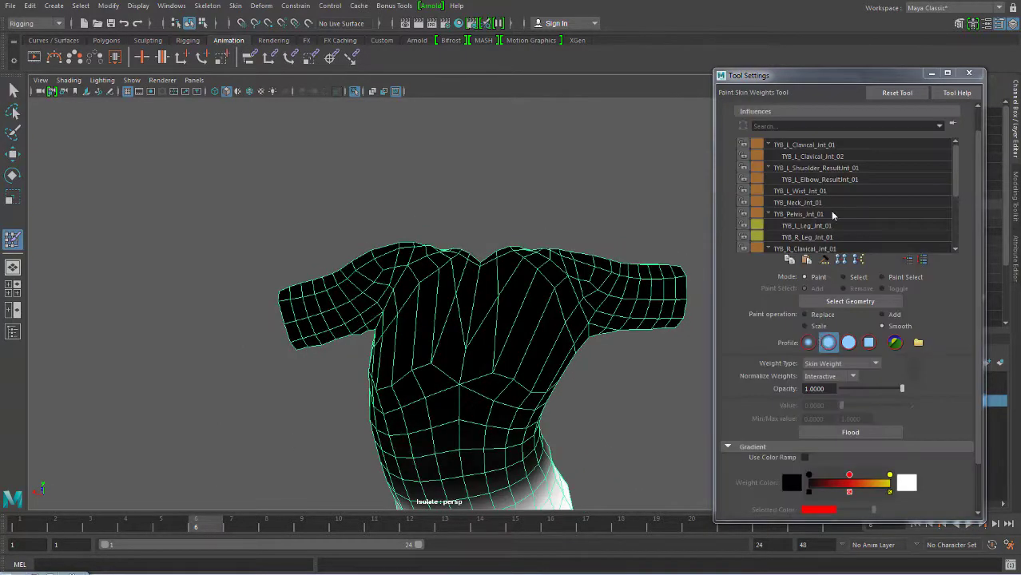
{"action": "left_click", "coordinate": [802, 145]}
{"action": "mouse_move", "coordinate": [460, 339]}
{"action": "left_mouse_down"}
{"action": "mouse_move", "coordinate": [405, 387]}
{"action": "mouse_move", "coordinate": [368, 387]}
{"action": "left_mouse_up"}
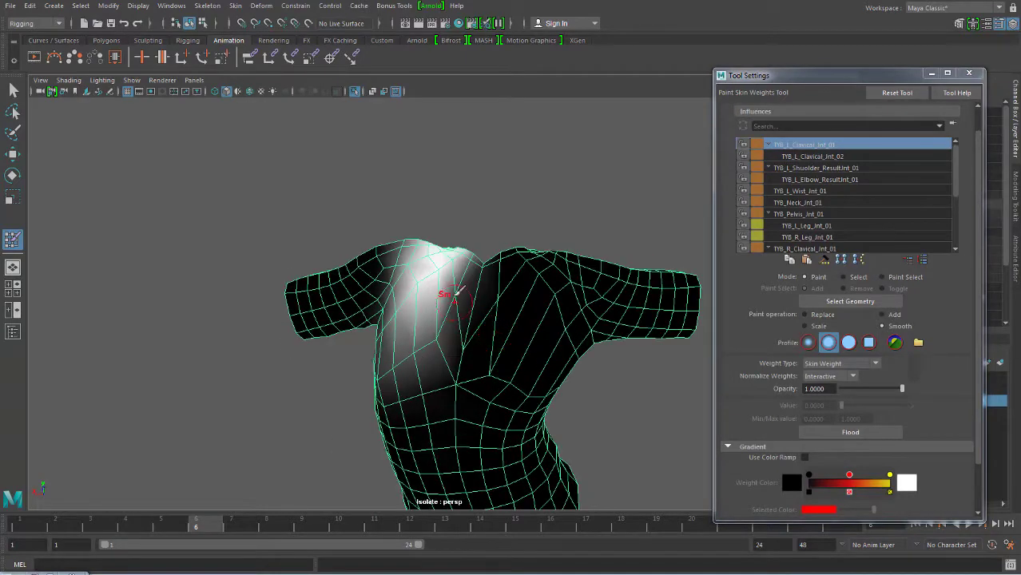
{"action": "left_click_drag", "start_coordinate": [423, 408], "coordinate": [451, 315], "text": "alt"}
{"action": "mouse_move", "coordinate": [471, 352]}
{"action": "left_mouse_down", "text": "alt"}
{"action": "mouse_move", "coordinate": [410, 296]}
{"action": "mouse_move", "coordinate": [456, 369]}
{"action": "mouse_move", "coordinate": [468, 292]}
{"action": "mouse_move", "coordinate": [495, 272]}
{"action": "left_mouse_up", "text": "alt"}
{"action": "scroll", "coordinate": [813, 199], "scroll_direction": "down", "scroll_amount": 3}
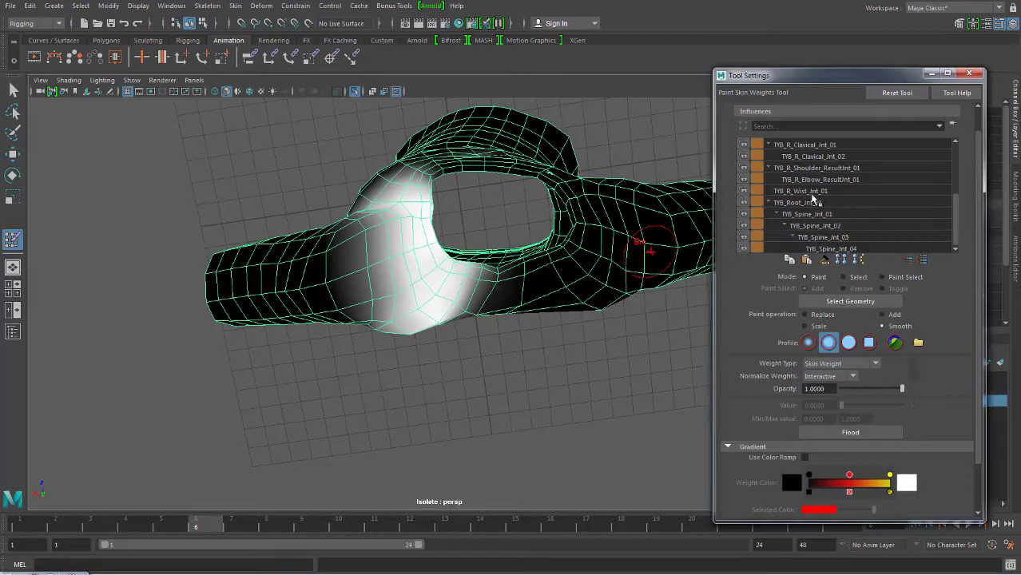
{"action": "mouse_move", "coordinate": [959, 213]}
{"action": "left_mouse_down"}
{"action": "mouse_move", "coordinate": [957, 165]}
{"action": "mouse_move", "coordinate": [959, 216]}
{"action": "left_mouse_up"}
- Smooth the TYB_Spine_Jnt_03 weights near the collar and inspect the TYB_Neck_Jnt_01 weights
{"action": "left_click", "coordinate": [823, 237]}
{"action": "left_click_drag", "start_coordinate": [501, 252], "coordinate": [679, 250]}
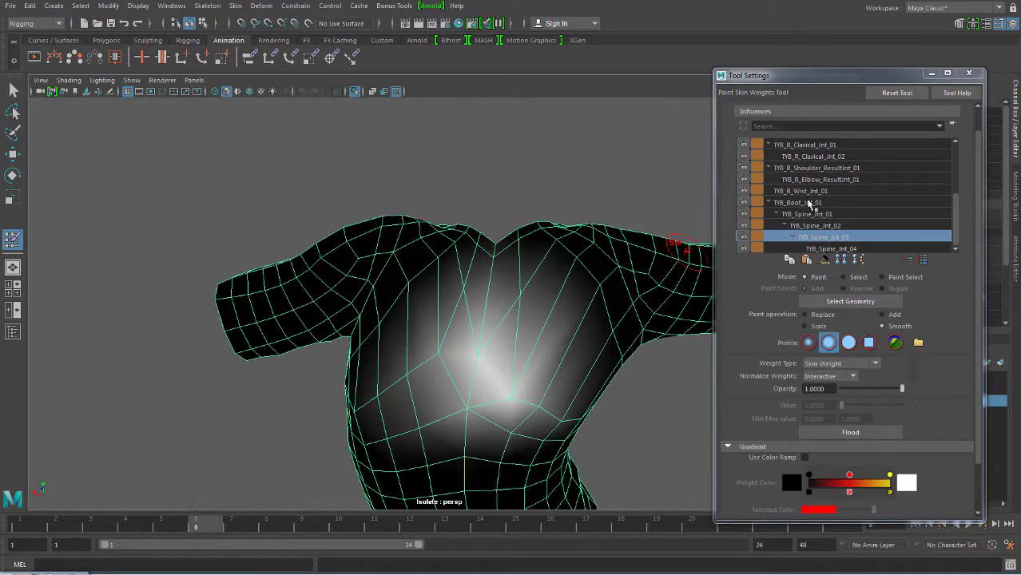
{"action": "scroll", "coordinate": [949, 209], "scroll_direction": "up", "scroll_amount": 2}
{"action": "left_click", "coordinate": [803, 143]}
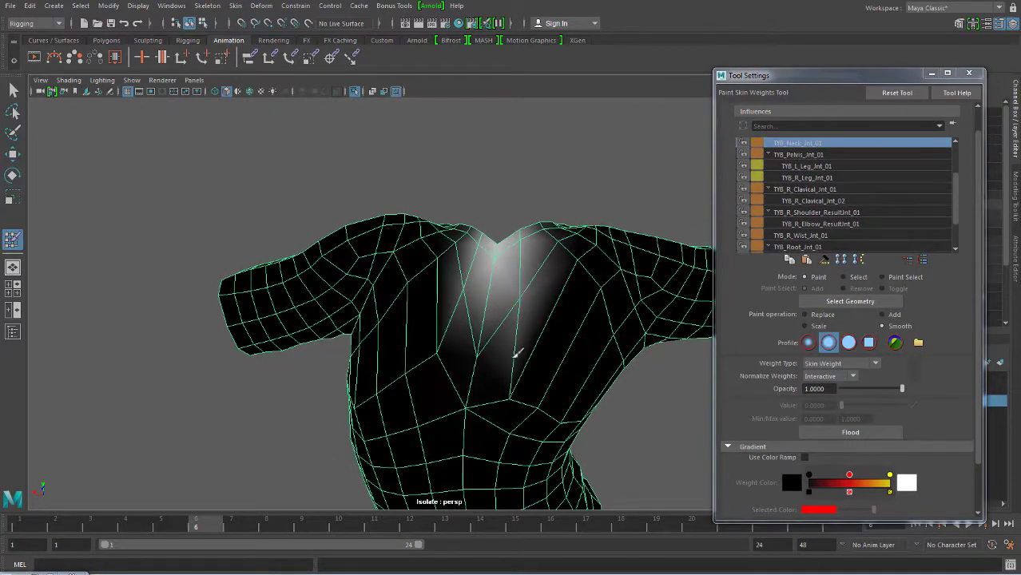
{"action": "left_click_drag", "start_coordinate": [482, 240], "coordinate": [470, 241], "text": "alt"}
{"action": "mouse_move", "coordinate": [466, 339]}
{"action": "left_mouse_down", "text": "alt"}
{"action": "mouse_move", "coordinate": [409, 364]}
{"action": "mouse_move", "coordinate": [490, 353]}
{"action": "left_mouse_up", "text": "alt"}
{"action": "mouse_move", "coordinate": [519, 292]}
{"action": "left_mouse_down", "text": "alt"}
{"action": "mouse_move", "coordinate": [423, 281]}
{"action": "mouse_move", "coordinate": [466, 278]}
{"action": "mouse_move", "coordinate": [511, 295]}
{"action": "left_mouse_up", "text": "alt"}
- Reselect TYB_L_Clavical_Jnt_01 and set the paint operation back to Replace
{"action": "left_click", "coordinate": [808, 189]}
{"action": "scroll", "coordinate": [808, 191], "scroll_direction": "up", "scroll_amount": 2}
{"action": "scroll", "coordinate": [823, 160], "scroll_direction": "up", "scroll_amount": 1}
{"action": "left_click", "coordinate": [823, 147]}
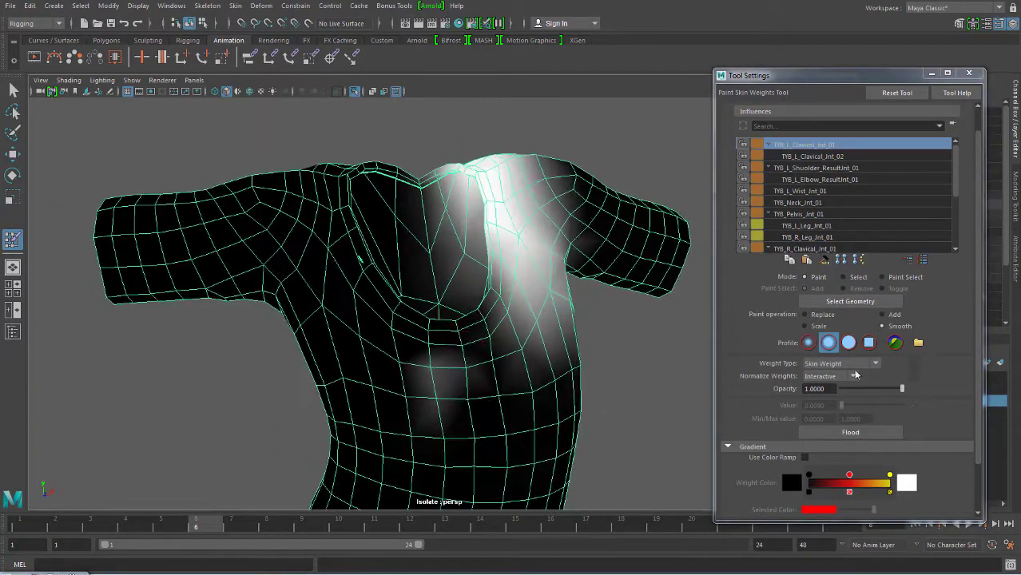
{"action": "left_click", "coordinate": [805, 314]}
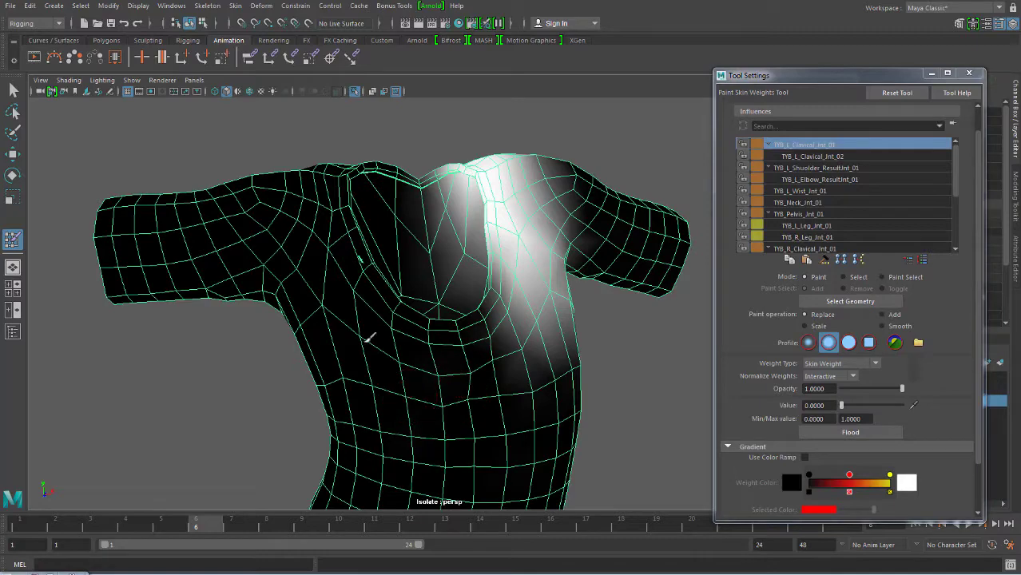
- Exit weight painting with Q and return the shirt to frame 1
{"action": "mouse_move", "coordinate": [493, 397]}
{"action": "left_mouse_down", "text": "alt"}
{"action": "mouse_move", "coordinate": [251, 360]}
{"action": "mouse_move", "coordinate": [431, 383]}
{"action": "mouse_move", "coordinate": [625, 323]}
{"action": "mouse_move", "coordinate": [131, 158]}
{"action": "left_mouse_up", "text": "alt"}
{"action": "key", "text": "q"}
{"action": "right_click_drag", "start_coordinate": [132, 159], "coordinate": [221, 484], "text": "alt"}
{"action": "left_click_drag", "start_coordinate": [221, 523], "coordinate": [3, 534]}
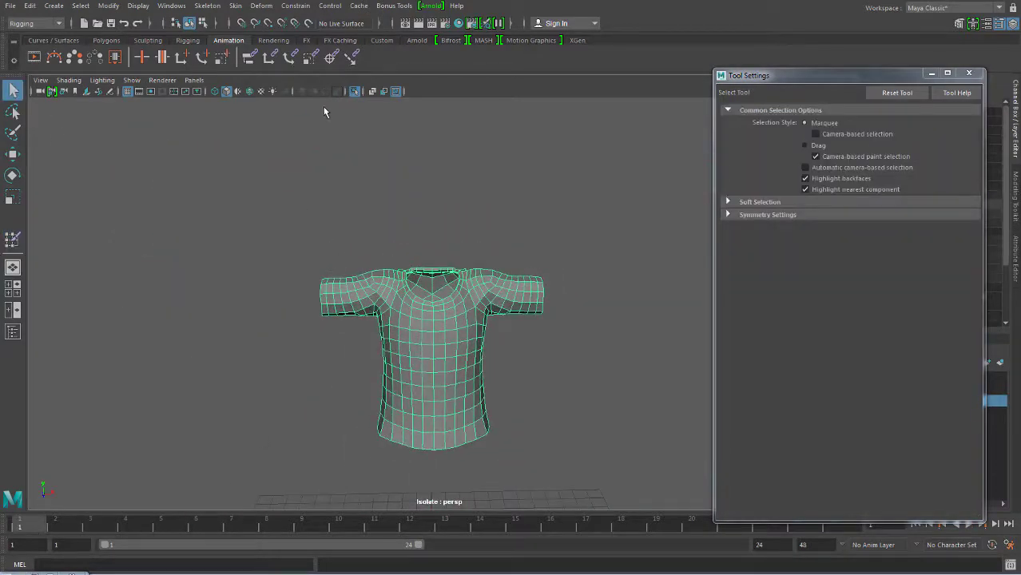
- Run a skinning menu command, show the whole character again, and deselect the shirt
{"action": "left_click", "coordinate": [171, 6]}
{"action": "left_click", "coordinate": [235, 6]}
{"action": "left_click", "coordinate": [277, 100]}
{"action": "left_click", "coordinate": [355, 91]}
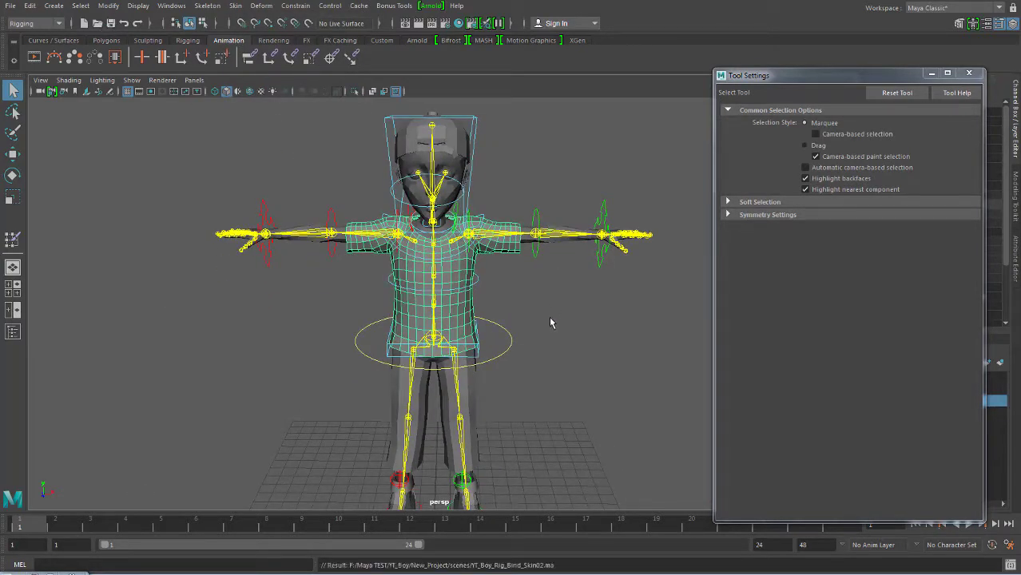
{"action": "scroll", "coordinate": [550, 337], "scroll_direction": "up", "scroll_amount": 3}
{"action": "left_click_drag", "start_coordinate": [549, 337], "coordinate": [543, 331], "text": "alt"}
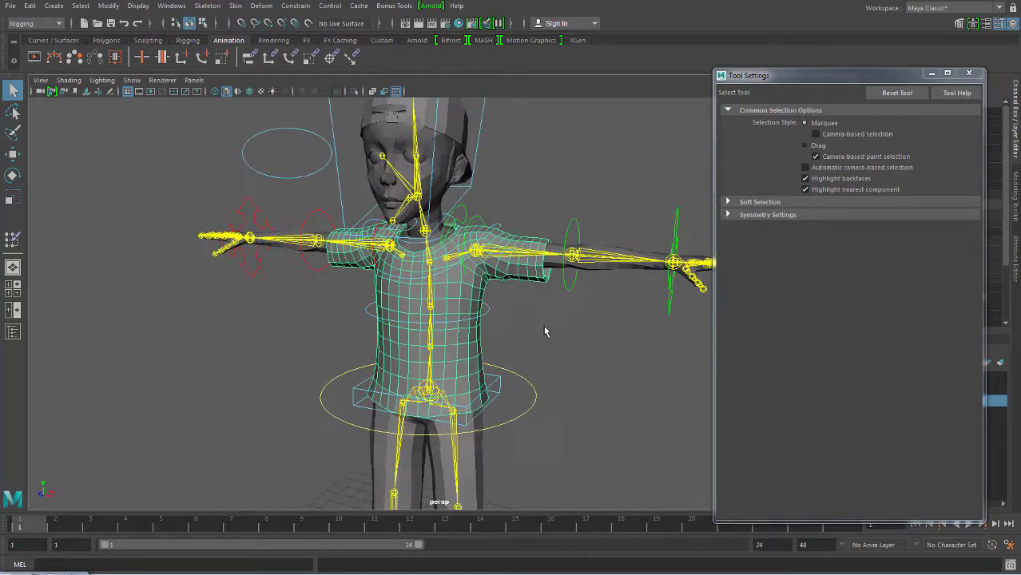
{"action": "left_click", "coordinate": [298, 430]}
- Scrub the animation forward to frame 14 and inspect the shoulder deformation
{"action": "mouse_move", "coordinate": [45, 531]}
{"action": "left_mouse_down"}
{"action": "mouse_move", "coordinate": [183, 515]}
{"action": "mouse_move", "coordinate": [399, 519]}
{"action": "mouse_move", "coordinate": [131, 518]}
{"action": "left_mouse_up"}
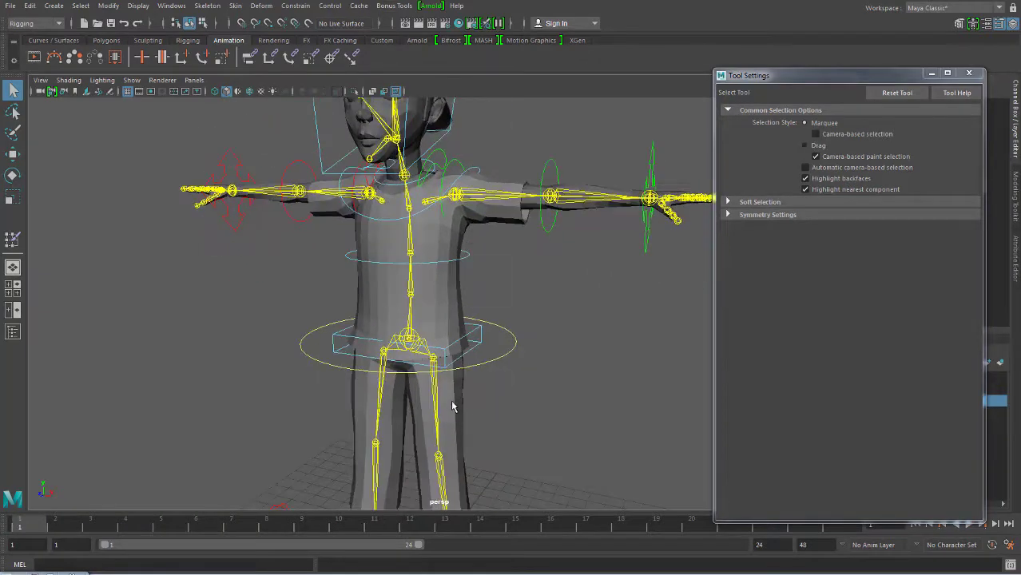
{"action": "mouse_move", "coordinate": [472, 235]}
{"action": "left_mouse_down", "text": "alt"}
{"action": "mouse_move", "coordinate": [475, 376]}
{"action": "mouse_move", "coordinate": [272, 493]}
{"action": "left_mouse_up", "text": "alt"}
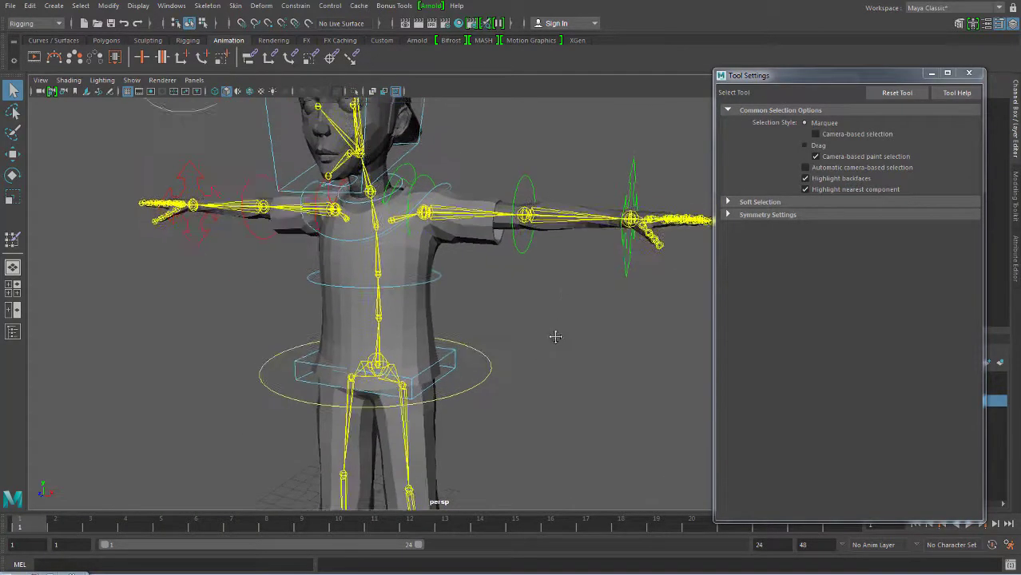
{"action": "left_click_drag", "start_coordinate": [45, 524], "coordinate": [424, 520]}
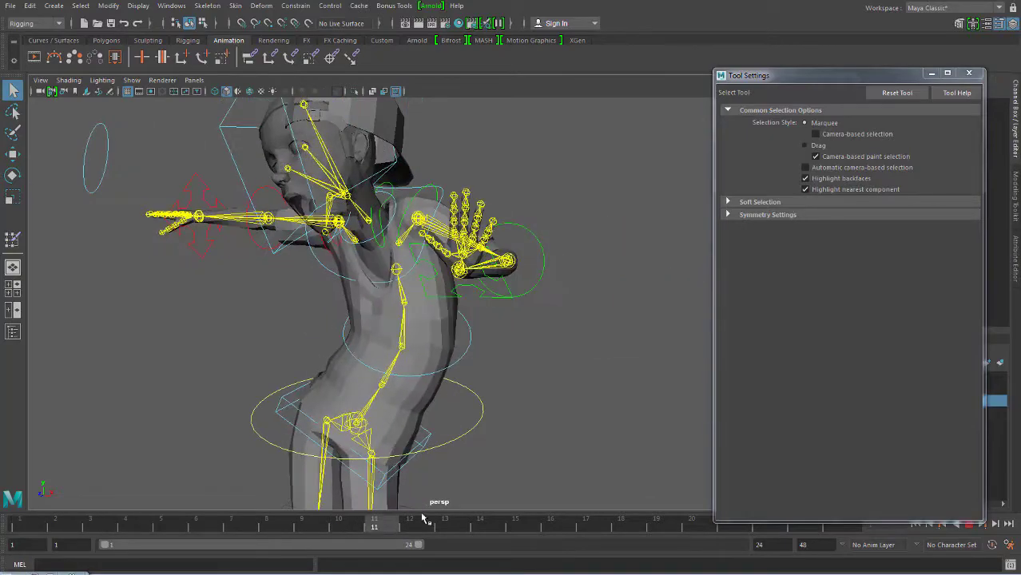
{"action": "mouse_move", "coordinate": [490, 368]}
{"action": "left_mouse_down", "text": "alt"}
{"action": "mouse_move", "coordinate": [462, 305]}
{"action": "mouse_move", "coordinate": [501, 339]}
{"action": "mouse_move", "coordinate": [510, 296]}
{"action": "left_mouse_up", "text": "alt"}
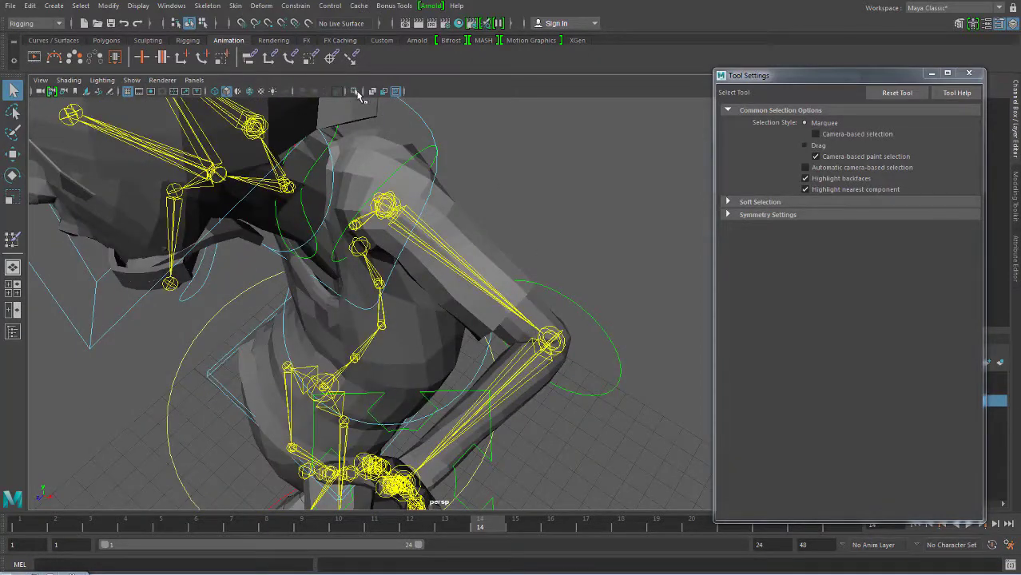
- Close Tool Settings and hide the _Joint and _Controlers layers
{"action": "left_click", "coordinate": [931, 72]}
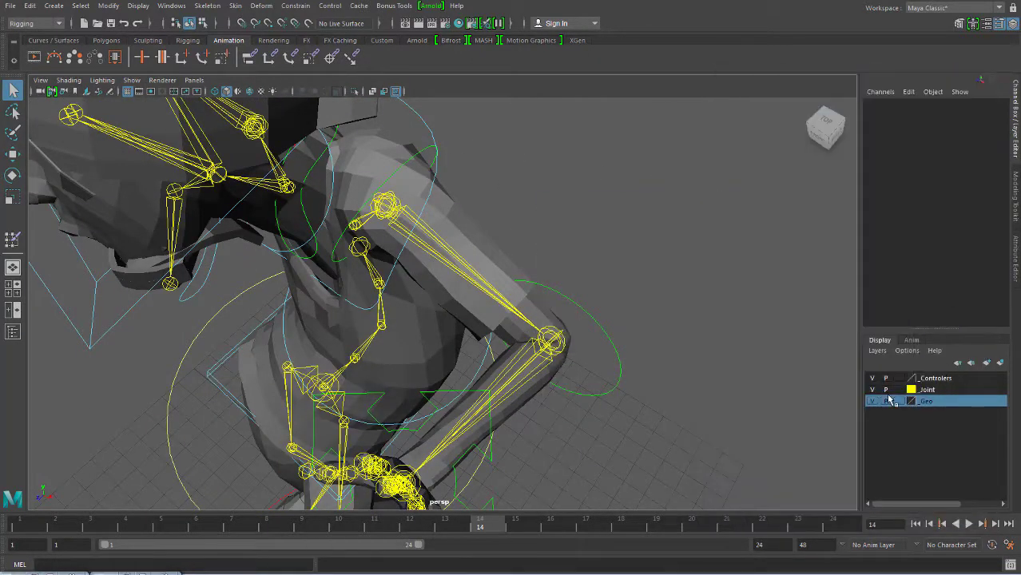
{"action": "left_click", "coordinate": [873, 390]}
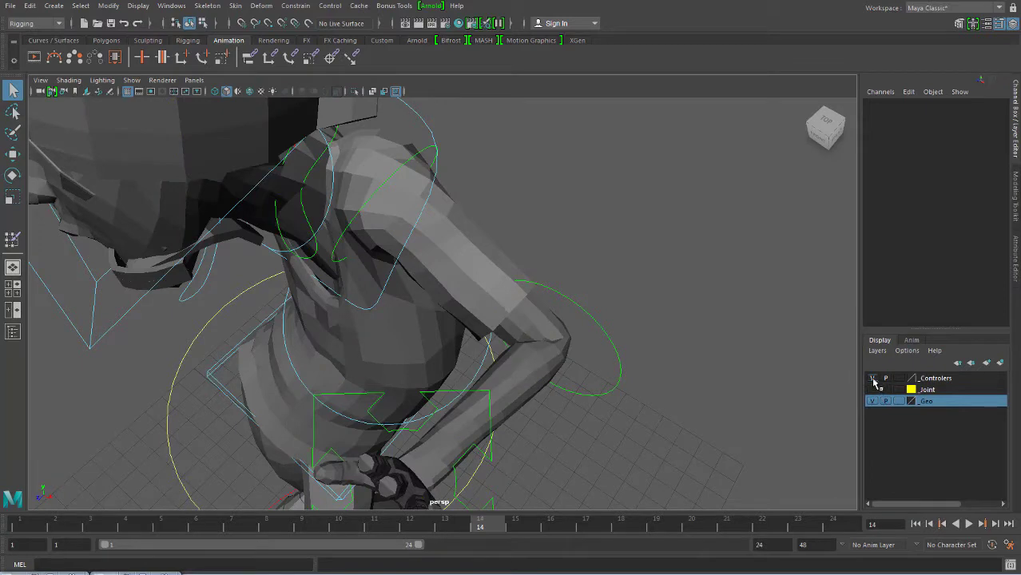
{"action": "left_click", "coordinate": [873, 378]}
{"action": "mouse_move", "coordinate": [678, 334]}
{"action": "left_mouse_down", "text": "alt"}
{"action": "mouse_move", "coordinate": [447, 316]}
{"action": "mouse_move", "coordinate": [467, 294]}
{"action": "mouse_move", "coordinate": [486, 294]}
{"action": "left_mouse_up", "text": "alt"}
- Turn on smooth preview (3) for the shirt and head meshes and review the torso
{"action": "left_click", "coordinate": [482, 286]}
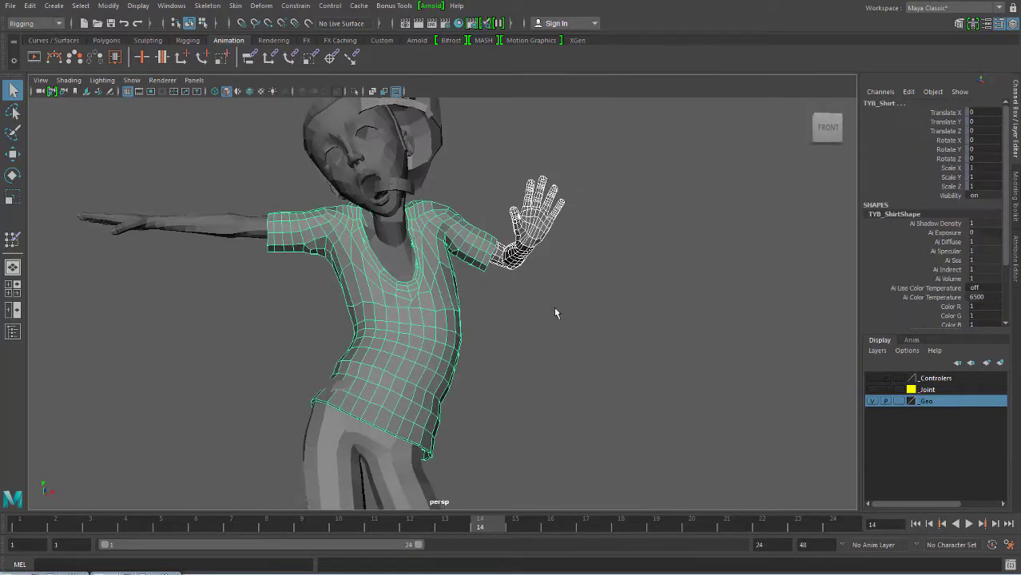
{"action": "key", "text": "3"}
{"action": "left_click", "coordinate": [591, 328]}
{"action": "left_click", "coordinate": [363, 156]}
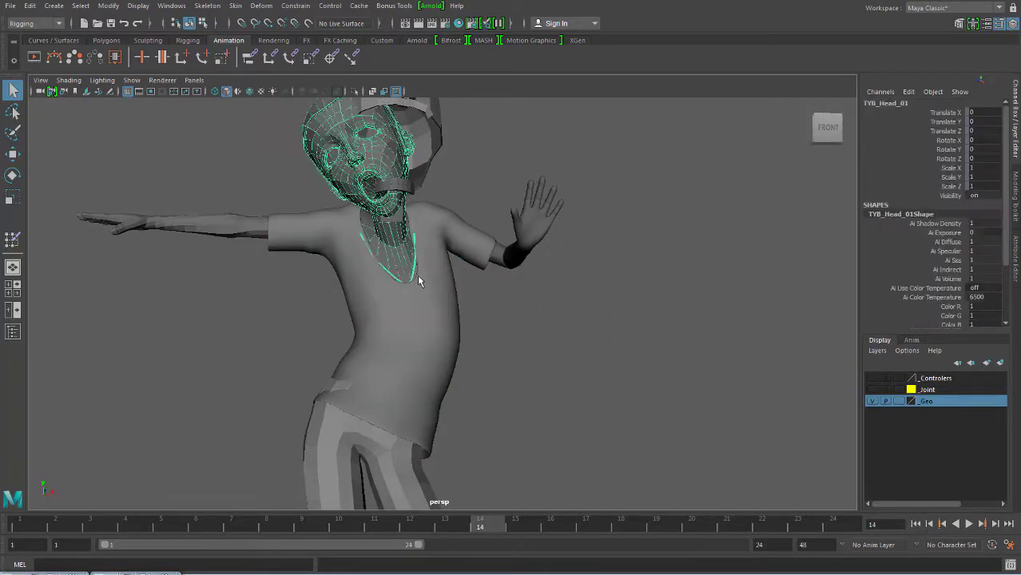
{"action": "key", "text": "3"}
{"action": "left_click", "coordinate": [628, 272]}
{"action": "right_click_drag", "start_coordinate": [628, 272], "coordinate": [615, 336], "text": "alt"}
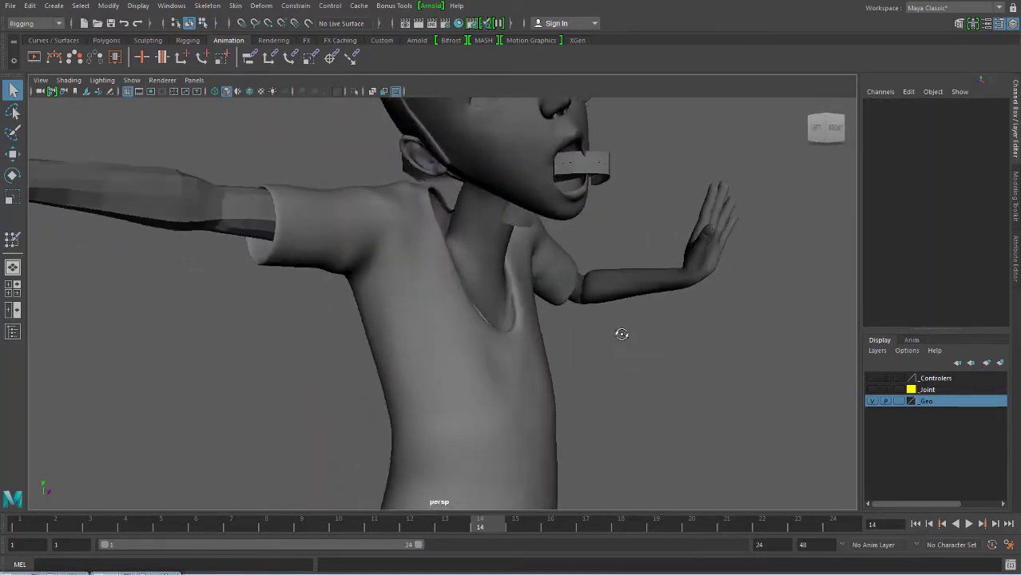
{"action": "mouse_move", "coordinate": [615, 336]}
{"action": "left_mouse_down", "text": "alt"}
{"action": "mouse_move", "coordinate": [341, 351]}
{"action": "mouse_move", "coordinate": [449, 337]}
{"action": "mouse_move", "coordinate": [530, 292]}
{"action": "mouse_move", "coordinate": [508, 323]}
{"action": "left_mouse_up", "text": "alt"}
{"action": "left_click", "coordinate": [503, 304]}
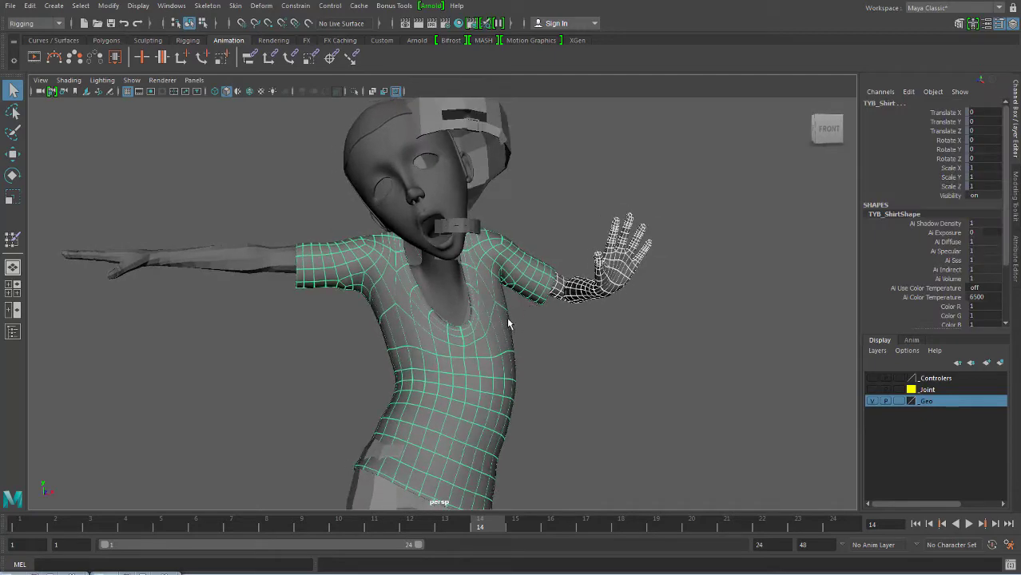
{"action": "left_click", "coordinate": [455, 317], "text": "shift"}
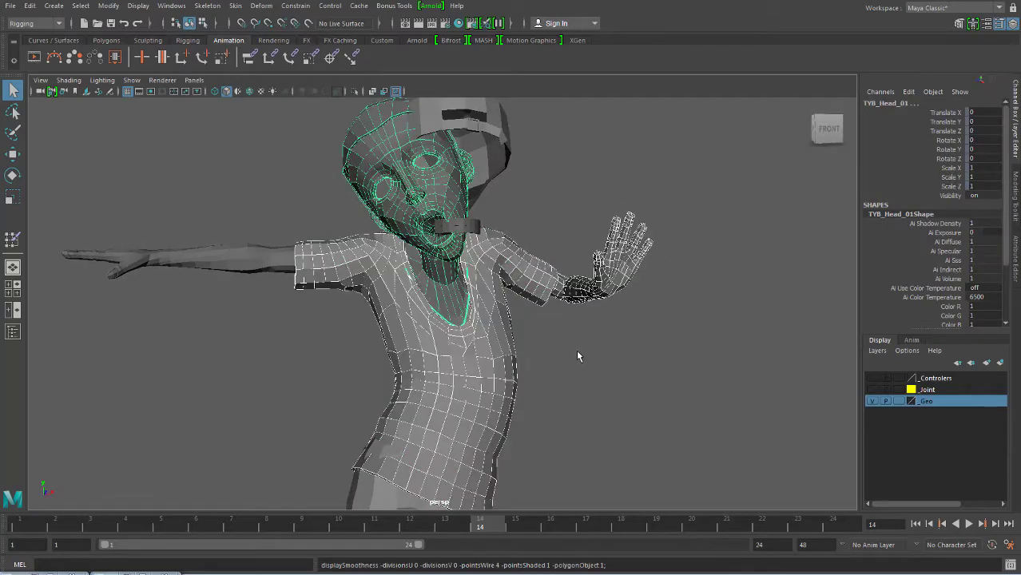
{"action": "left_click", "coordinate": [577, 351]}
- Show the skeleton and control layers again and play the animation
{"action": "left_click", "coordinate": [872, 389]}
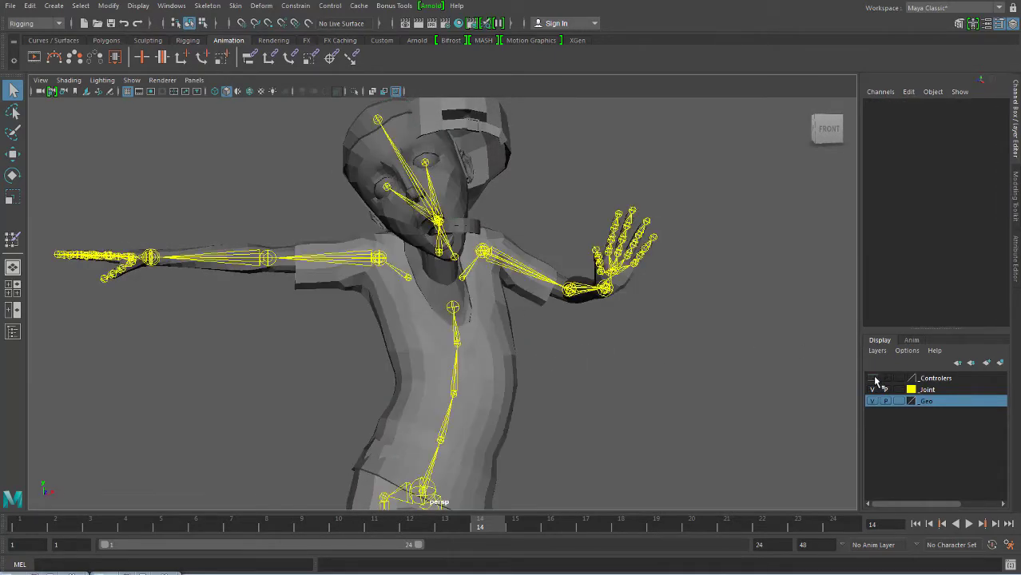
{"action": "left_click", "coordinate": [872, 378]}
{"action": "key", "text": "alt+v"}
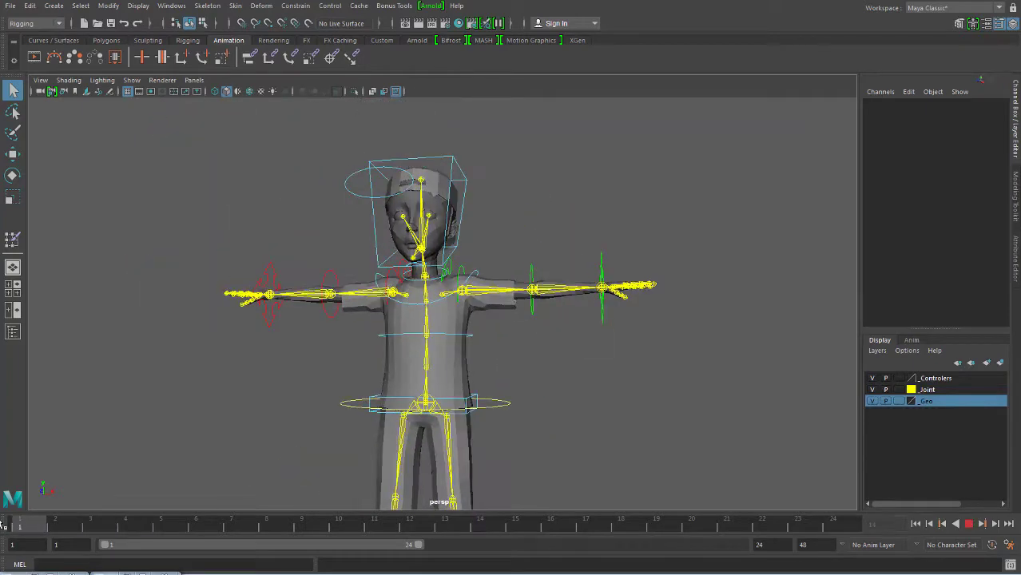
- Stop playback, hide the skeleton joints layer, and switch the view to wireframe
{"action": "key", "text": "alt+v"}
{"action": "left_click_drag", "start_coordinate": [535, 292], "coordinate": [489, 249], "text": "alt"}
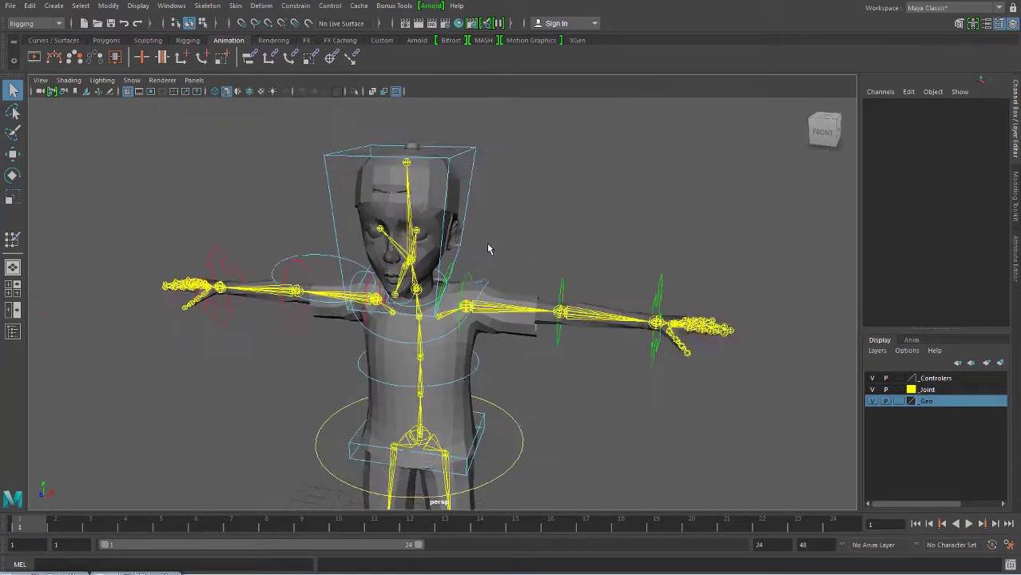
{"action": "left_click", "coordinate": [874, 378]}
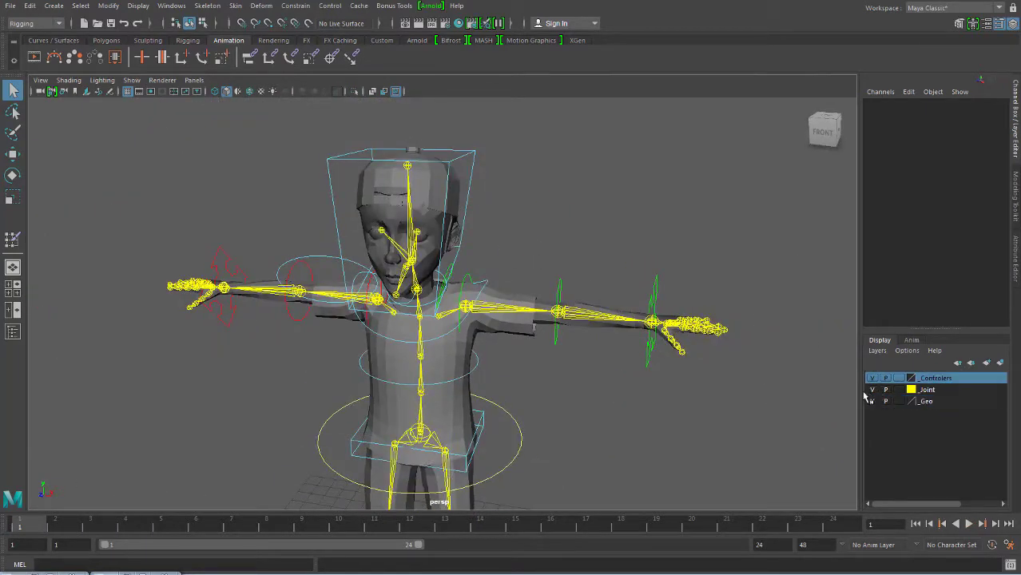
{"action": "left_click", "coordinate": [872, 389]}
{"action": "key", "text": "4"}
{"action": "scroll", "coordinate": [636, 338], "scroll_direction": "up", "scroll_amount": 2}
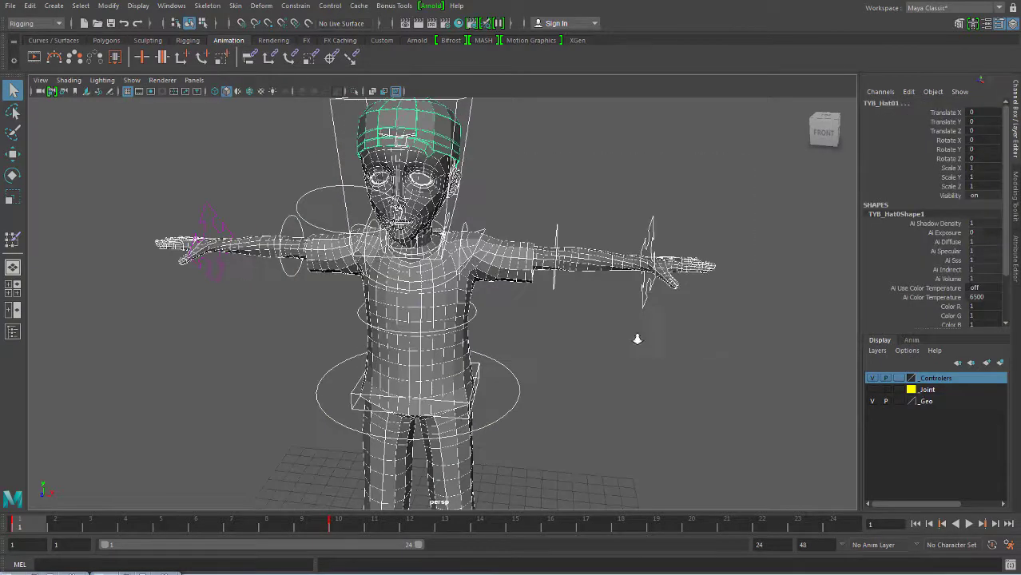
{"action": "right_click_drag", "start_coordinate": [637, 339], "coordinate": [591, 349], "text": "alt"}
- Delete the keys on frames 1–11 and replay to confirm they are gone
{"action": "left_click", "coordinate": [372, 523]}
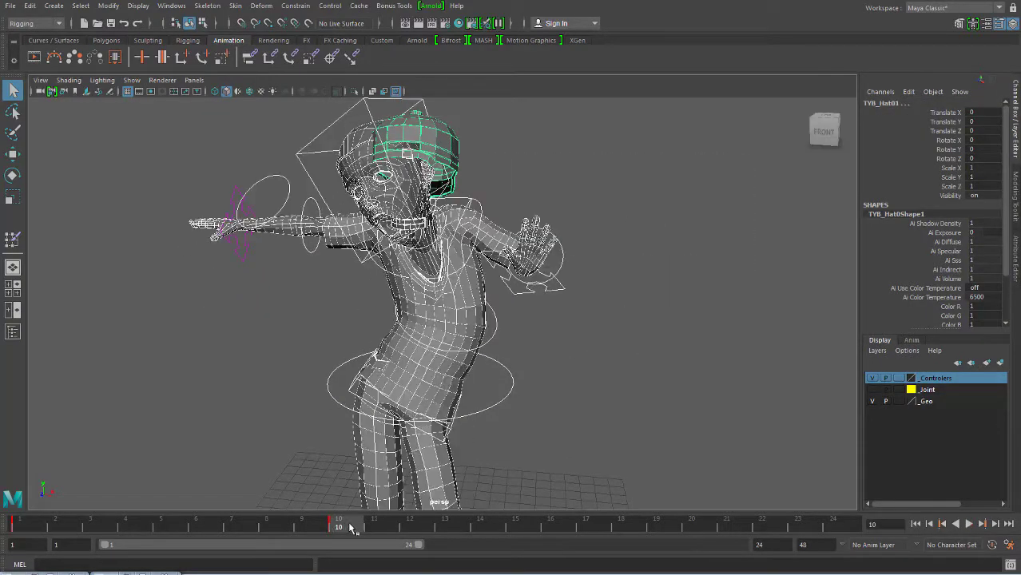
{"action": "mouse_move", "coordinate": [367, 524]}
{"action": "left_mouse_down", "text": "shift"}
{"action": "mouse_move", "coordinate": [52, 539]}
{"action": "mouse_move", "coordinate": [14, 527]}
{"action": "left_mouse_up", "text": "shift"}
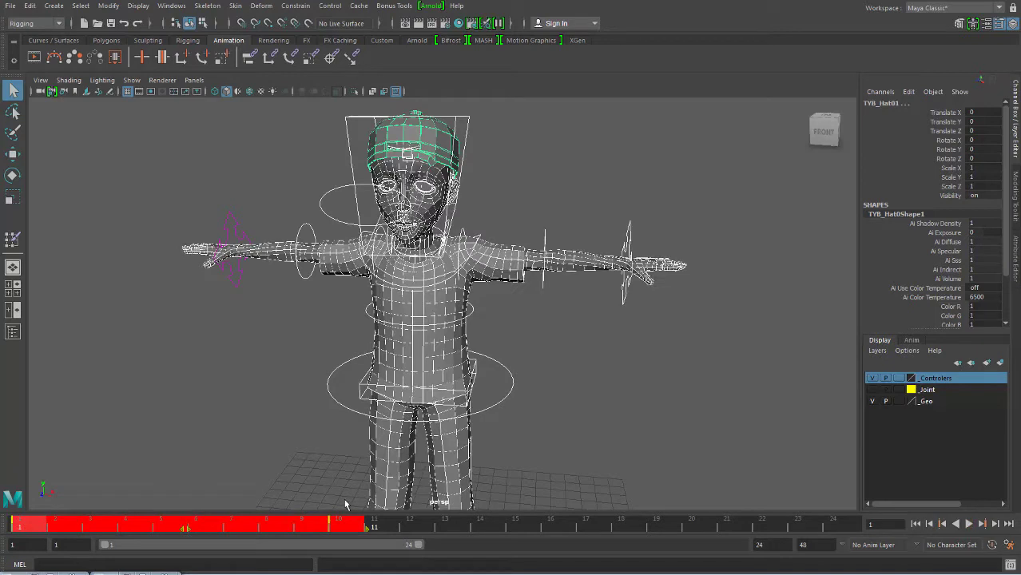
{"action": "right_click", "coordinate": [327, 525]}
{"action": "left_click", "coordinate": [378, 384]}
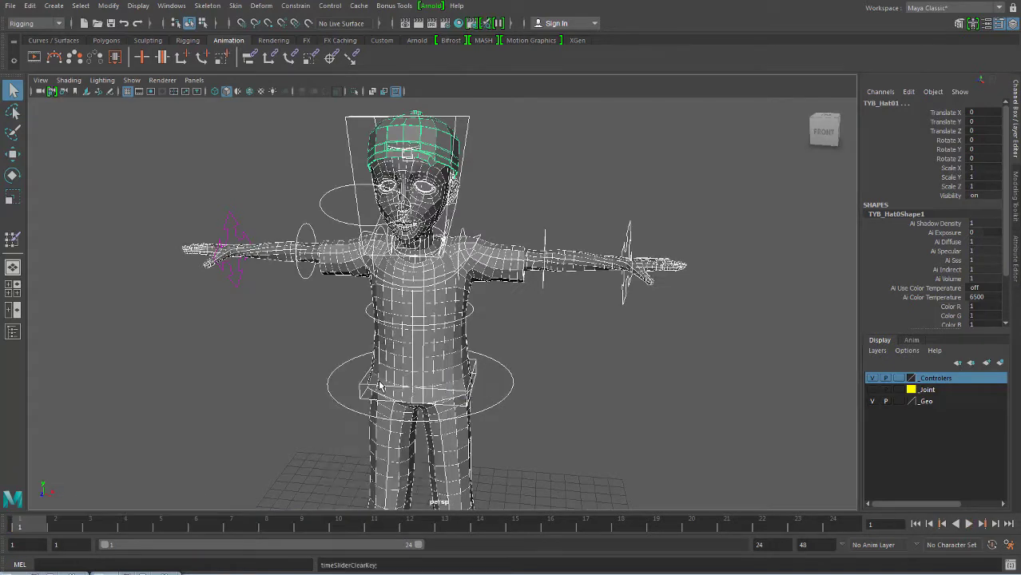
{"action": "key", "text": "alt+v"}
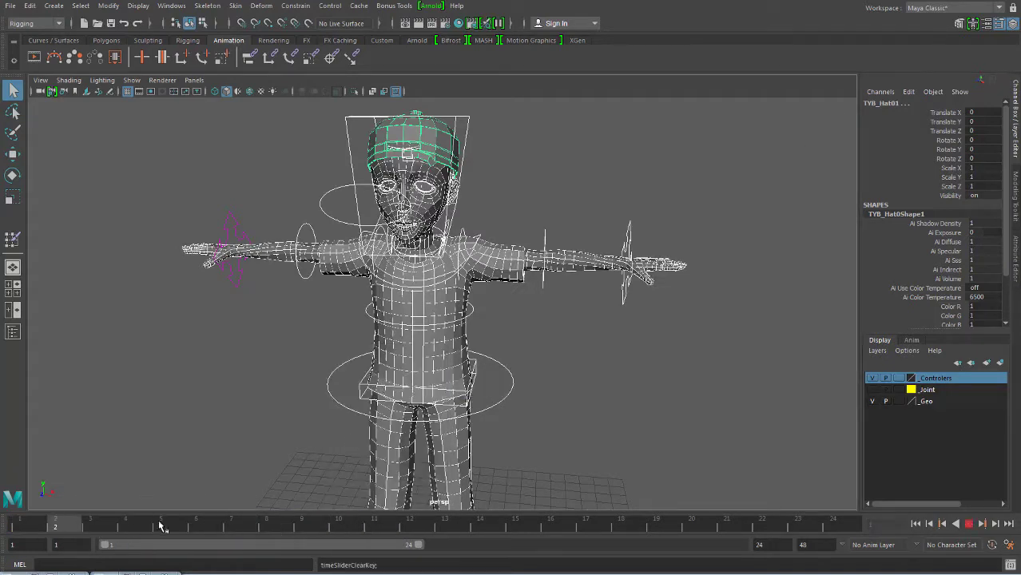
{"action": "key", "text": "alt+v"}
- Return to shaded view, show the skeleton, and play to confirm the T-pose holds
{"action": "key", "text": "5"}
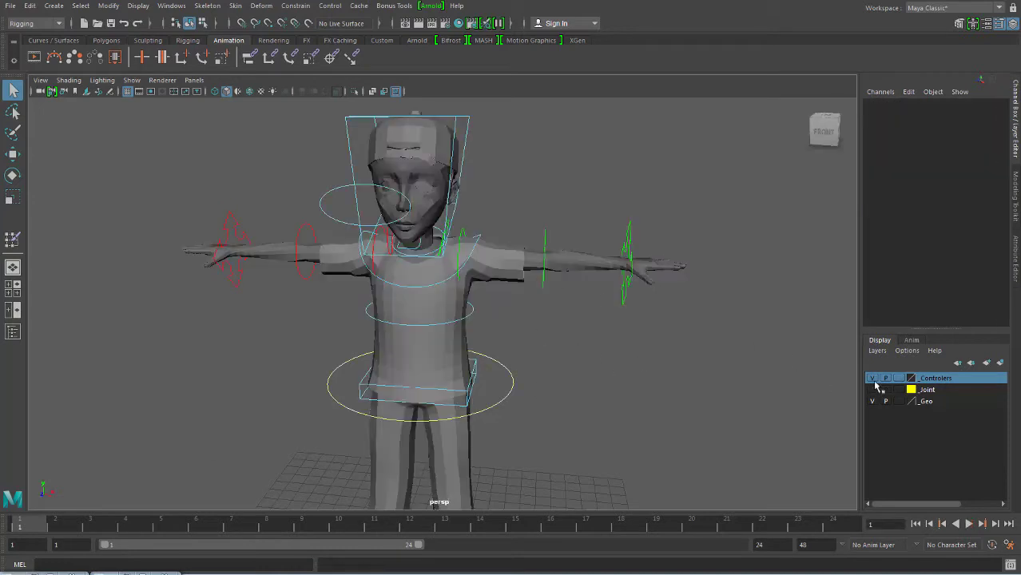
{"action": "left_click", "coordinate": [872, 390]}
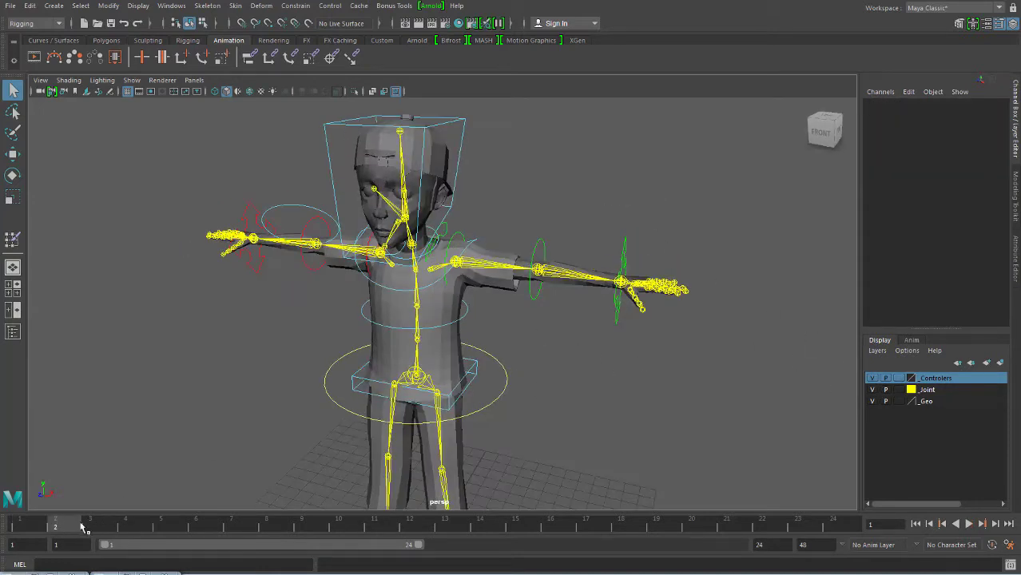
{"action": "key", "text": "alt+v"}
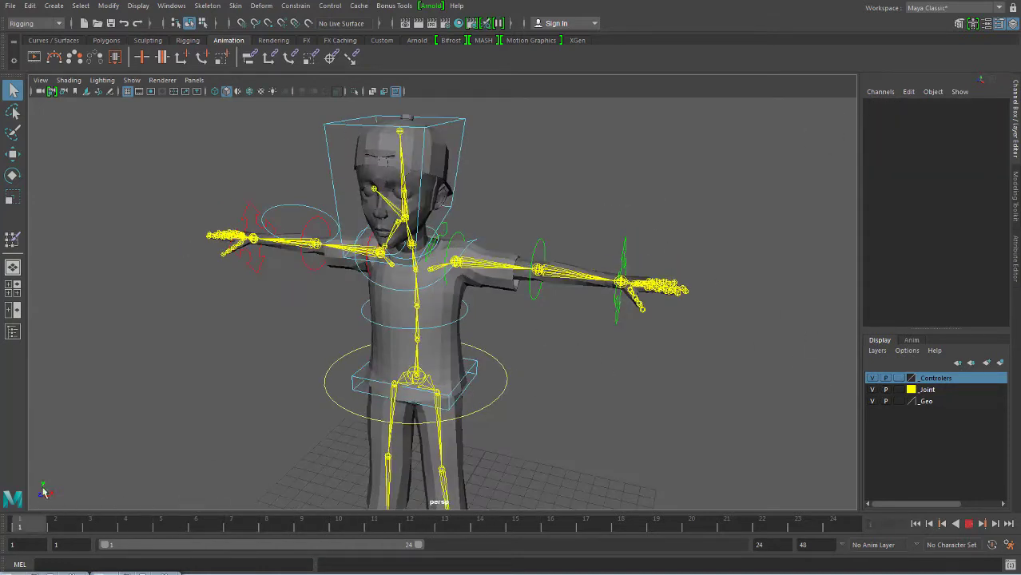
{"action": "key", "text": "alt+v"}
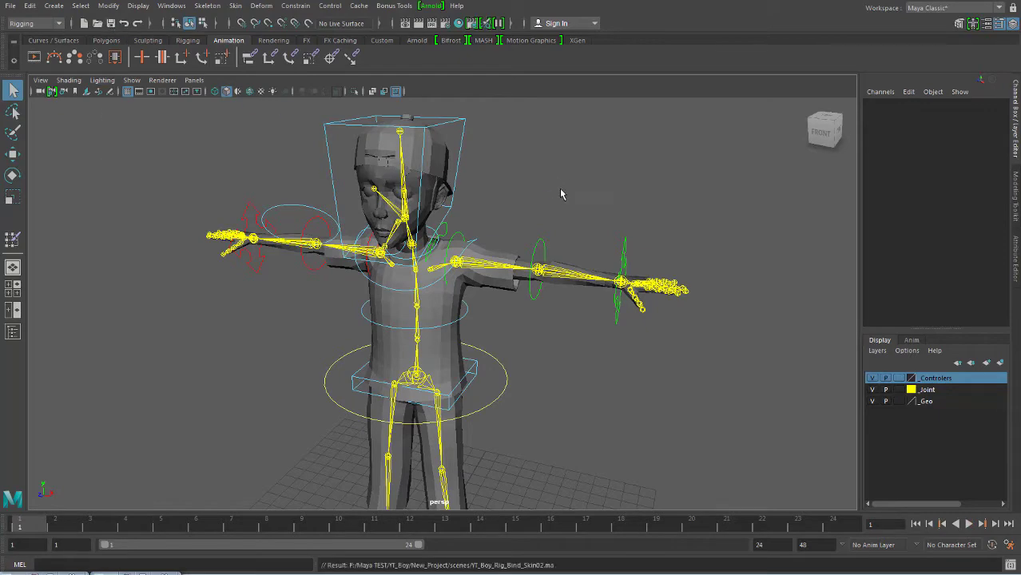
{"action": "scroll", "coordinate": [505, 327], "scroll_direction": "down", "scroll_amount": 5}
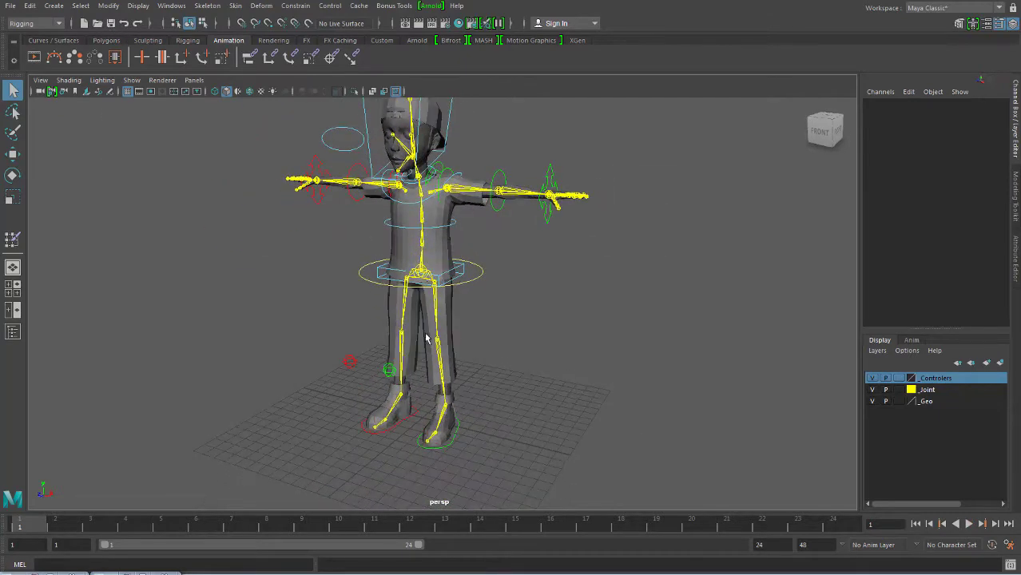
{"action": "scroll", "coordinate": [457, 311], "scroll_direction": "up", "scroll_amount": 3}
- Select the pants mesh and inspect it from a frontal view
{"action": "left_click", "coordinate": [456, 311]}
{"action": "left_click_drag", "start_coordinate": [457, 310], "coordinate": [464, 297], "text": "alt"}
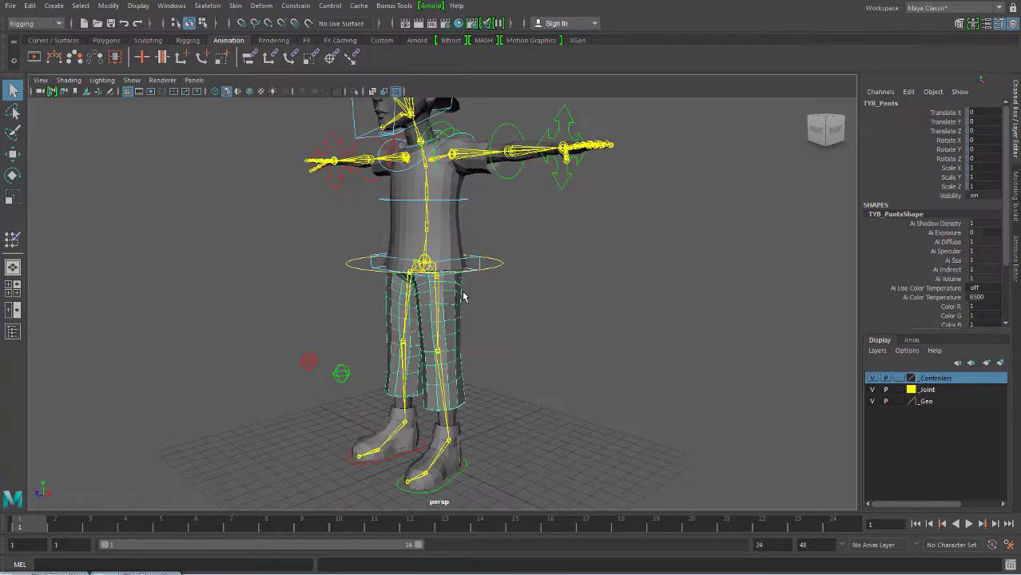
{"action": "left_click_drag", "start_coordinate": [458, 417], "coordinate": [460, 421], "text": "alt"}
{"action": "left_click", "coordinate": [460, 421]}
{"action": "left_click", "coordinate": [457, 399]}
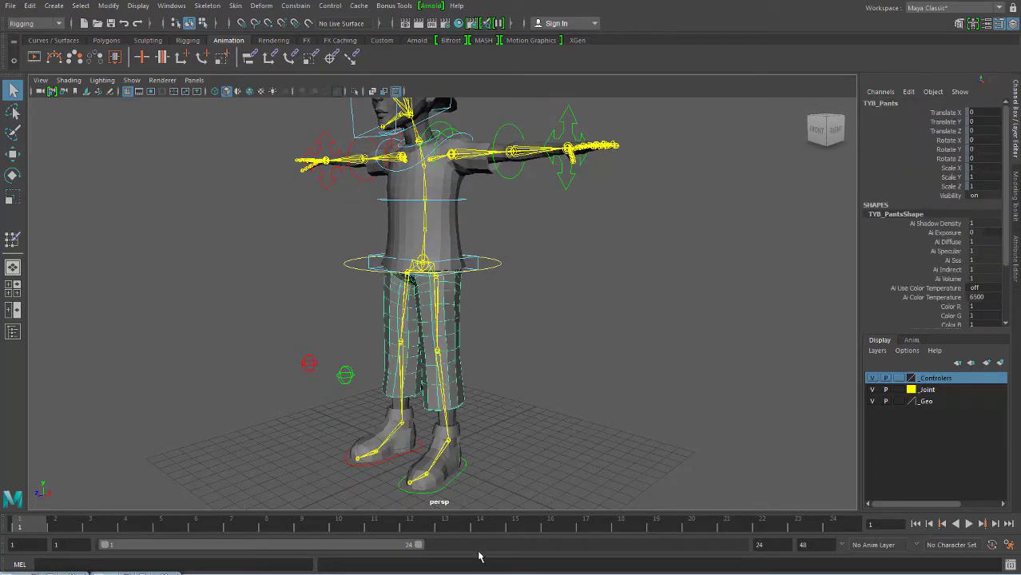
{"action": "mouse_move", "coordinate": [539, 281]}
{"action": "left_mouse_down", "text": "alt"}
{"action": "mouse_move", "coordinate": [503, 359]}
{"action": "mouse_move", "coordinate": [492, 352]}
{"action": "mouse_move", "coordinate": [518, 290]}
{"action": "left_mouse_up", "text": "alt"}
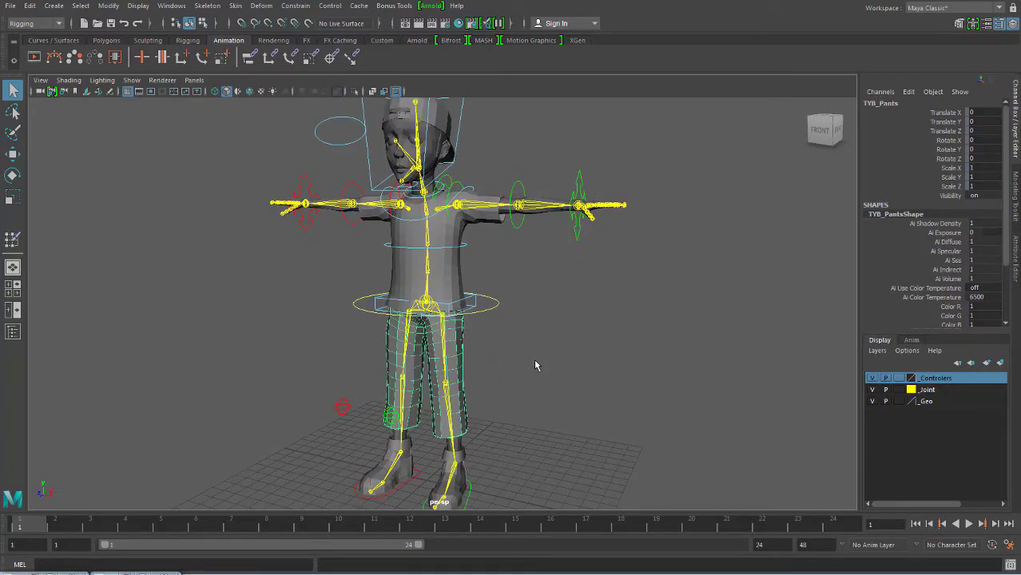
{"action": "left_click", "coordinate": [561, 409]}
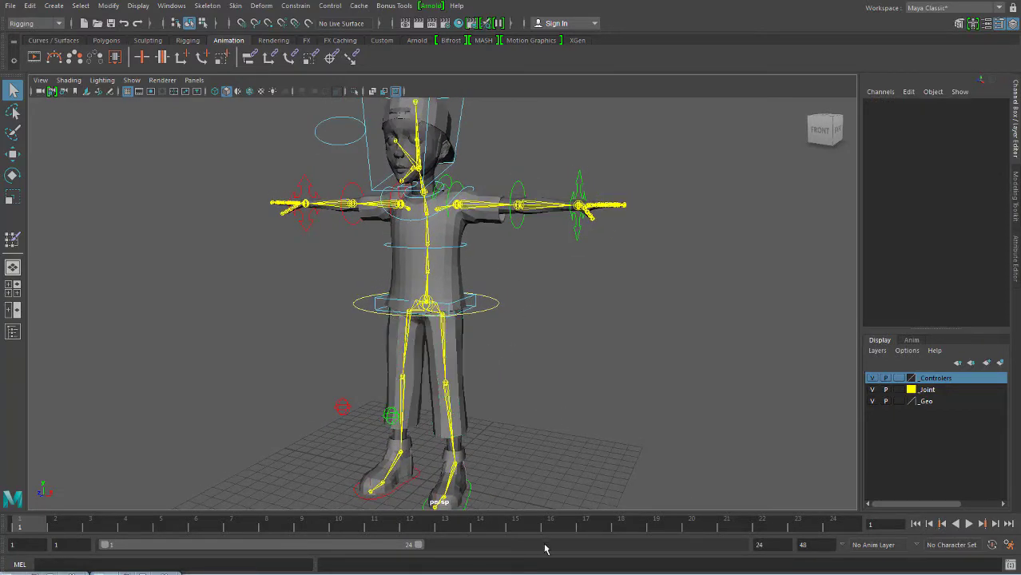